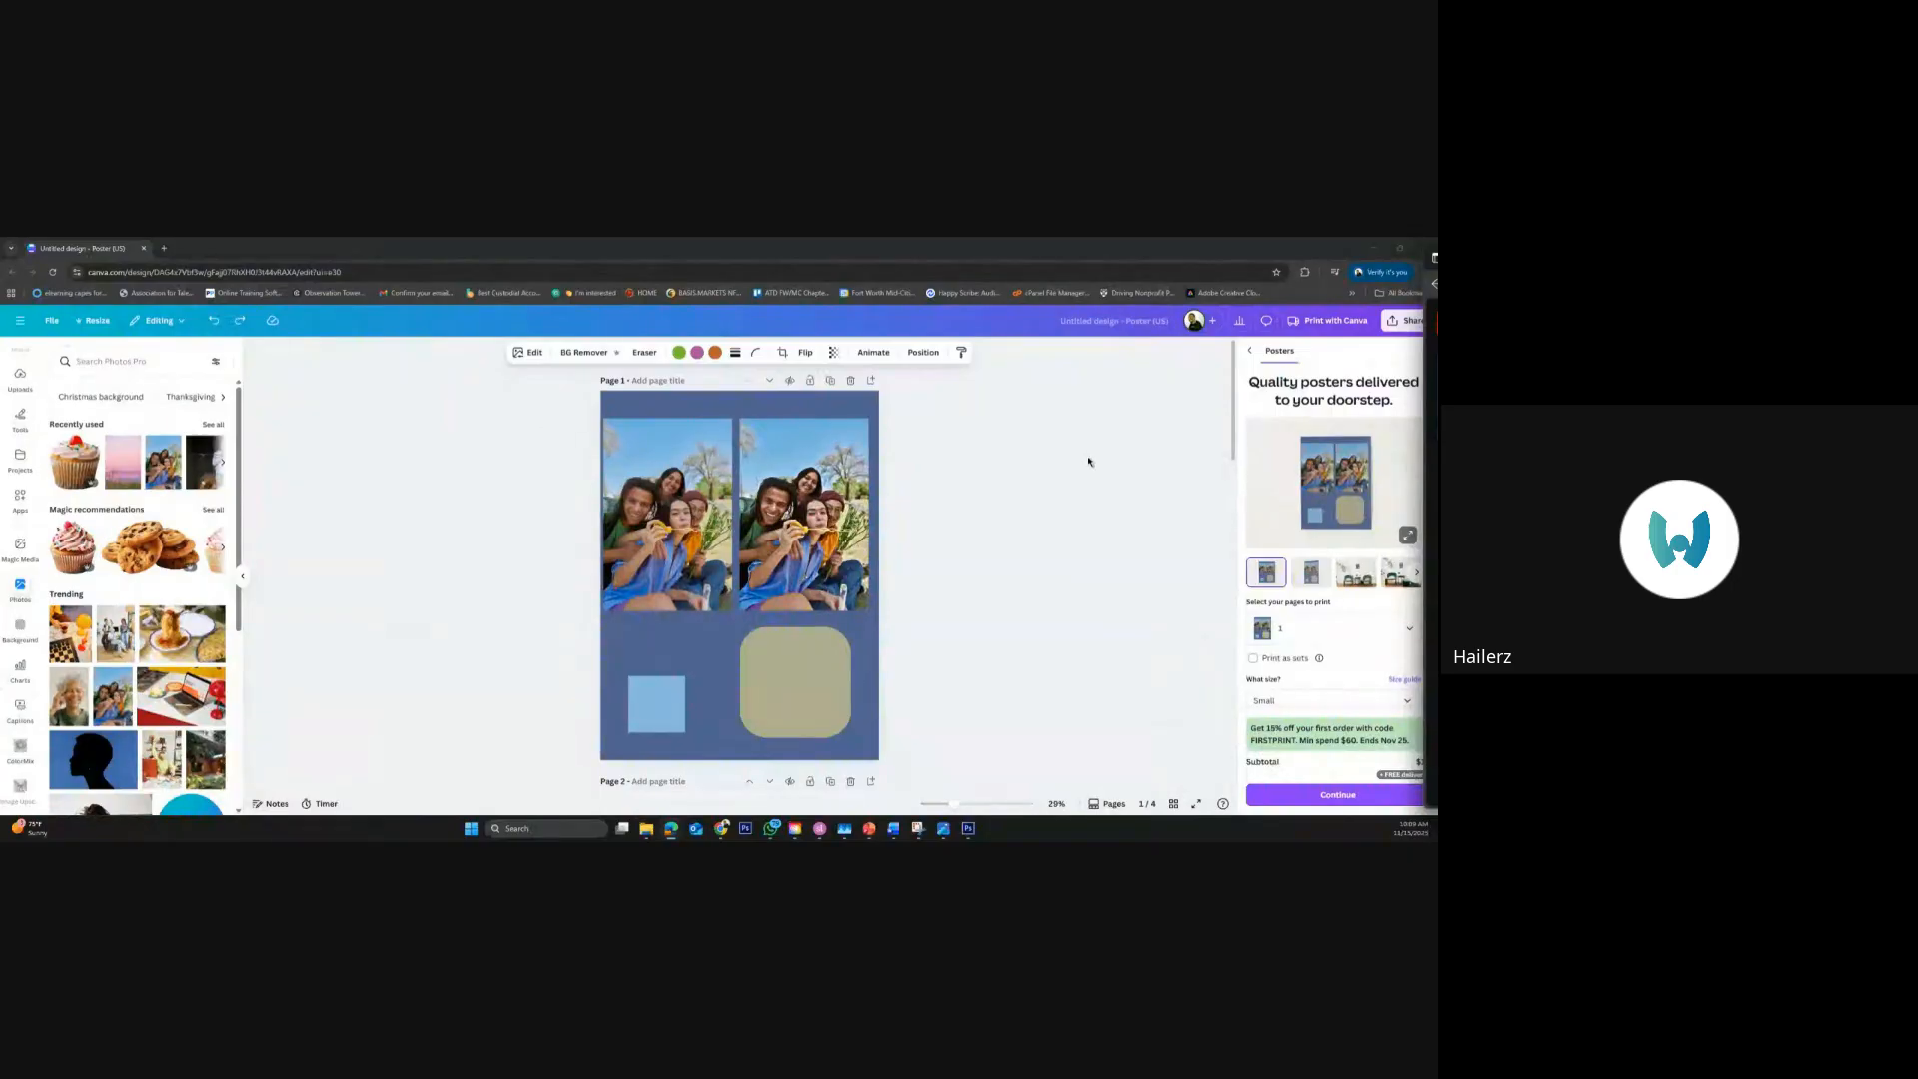
{"action": "left_click", "coordinate": [525, 548]}
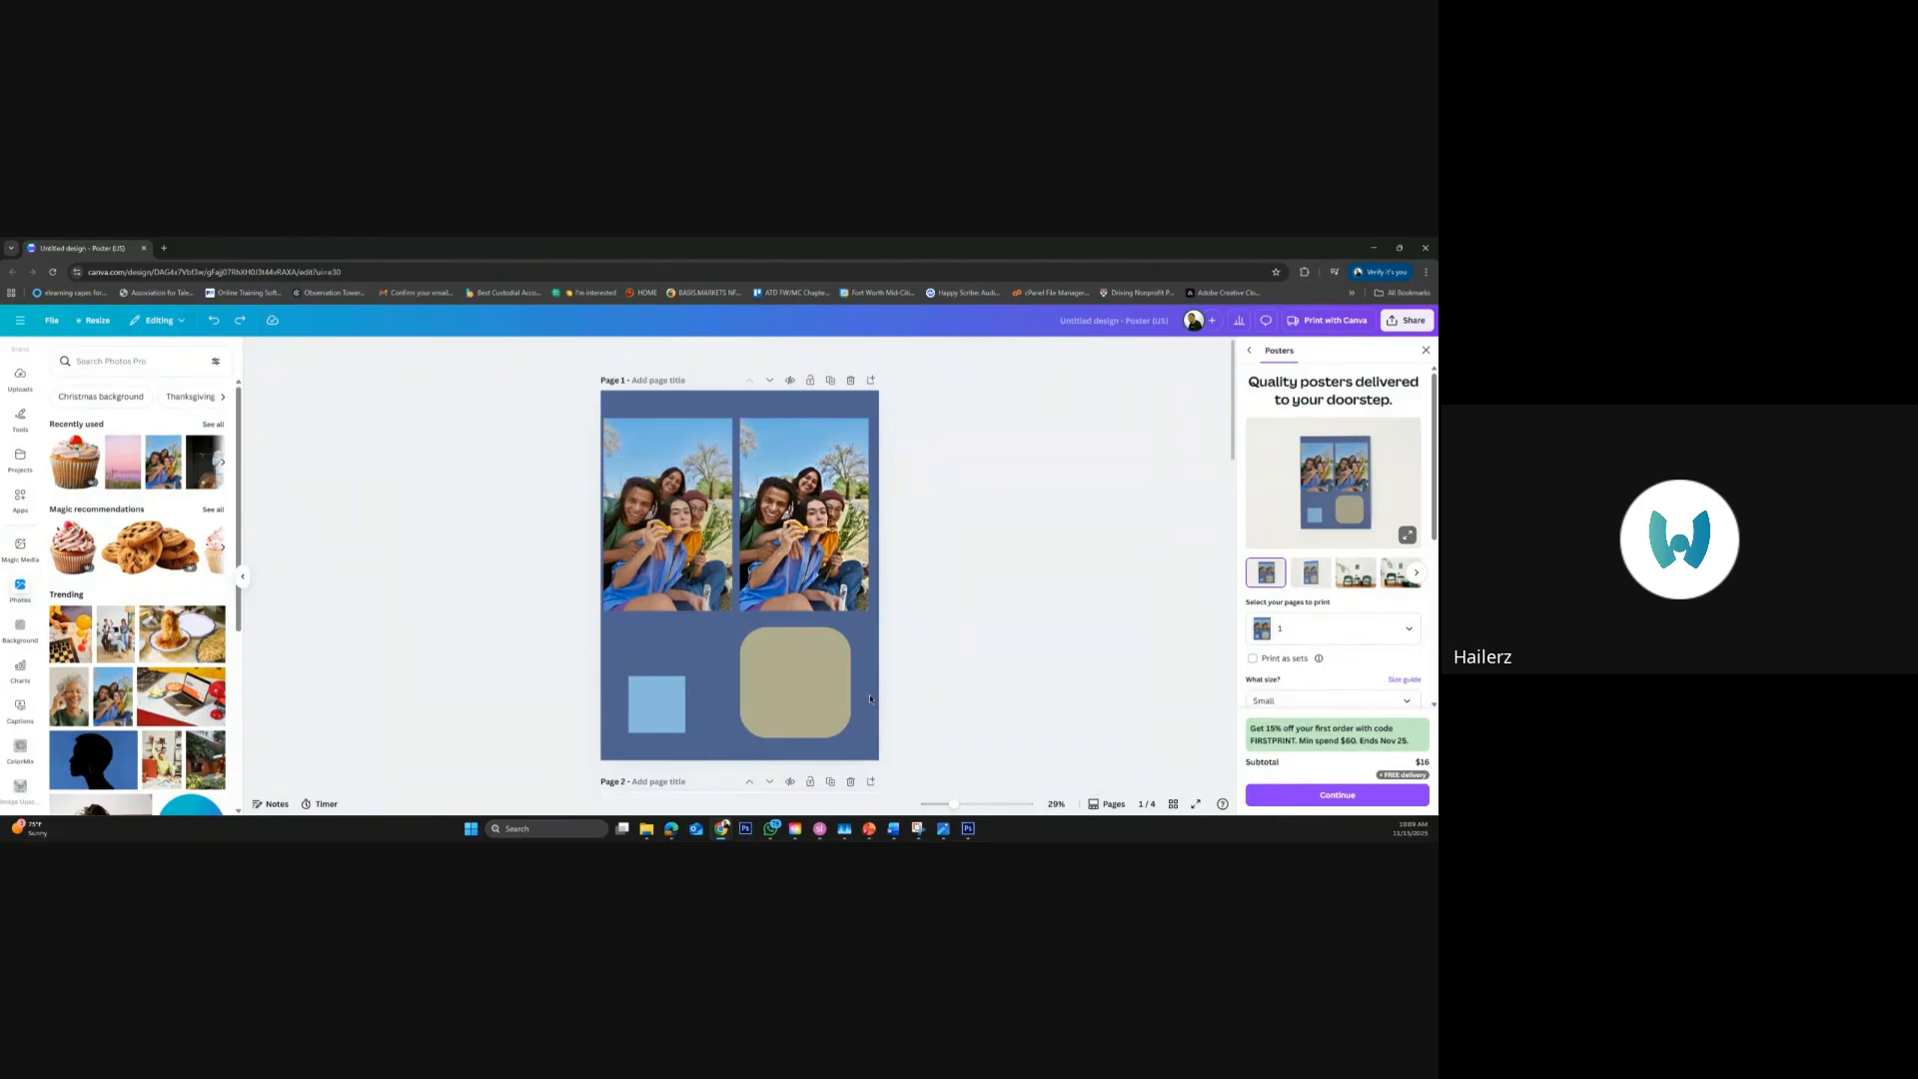
{"action": "left_click", "coordinate": [833, 702]}
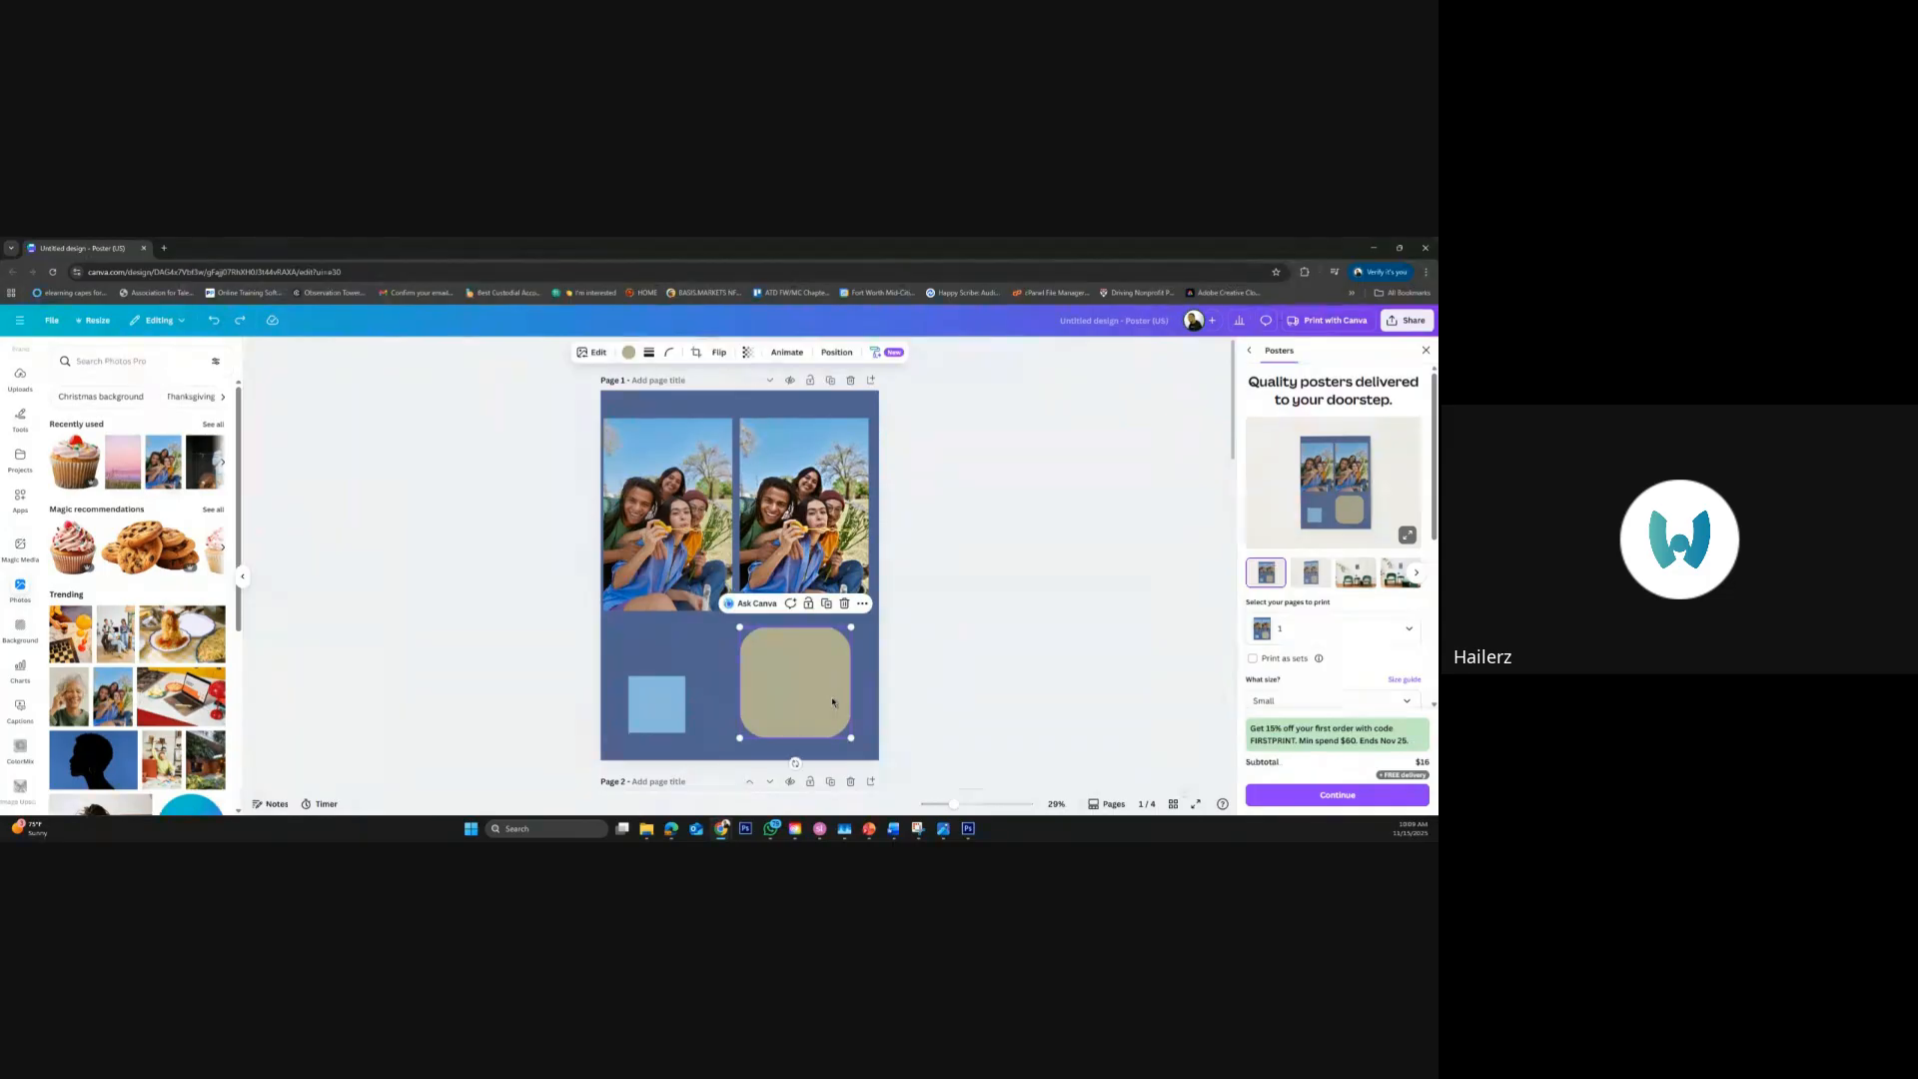
{"action": "key", "text": "Delete"}
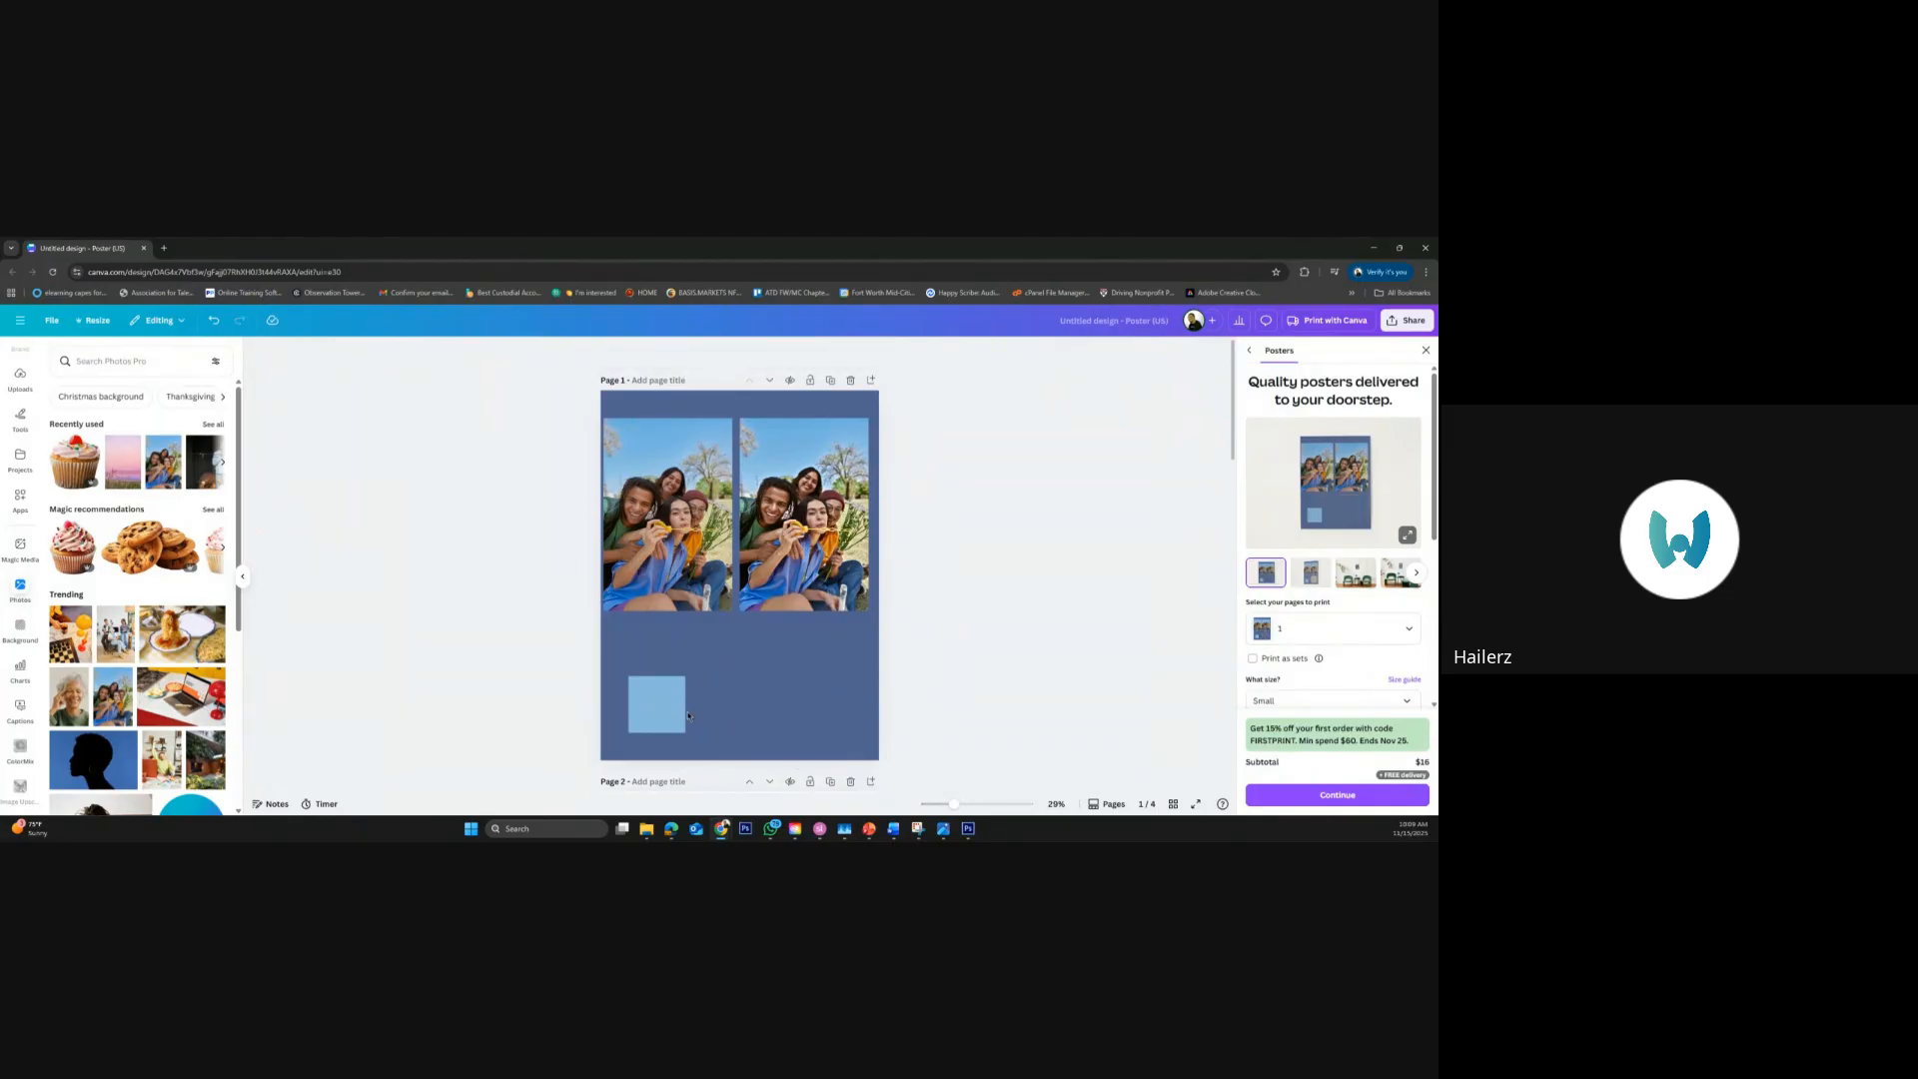
{"action": "key", "text": "ctrl+z"}
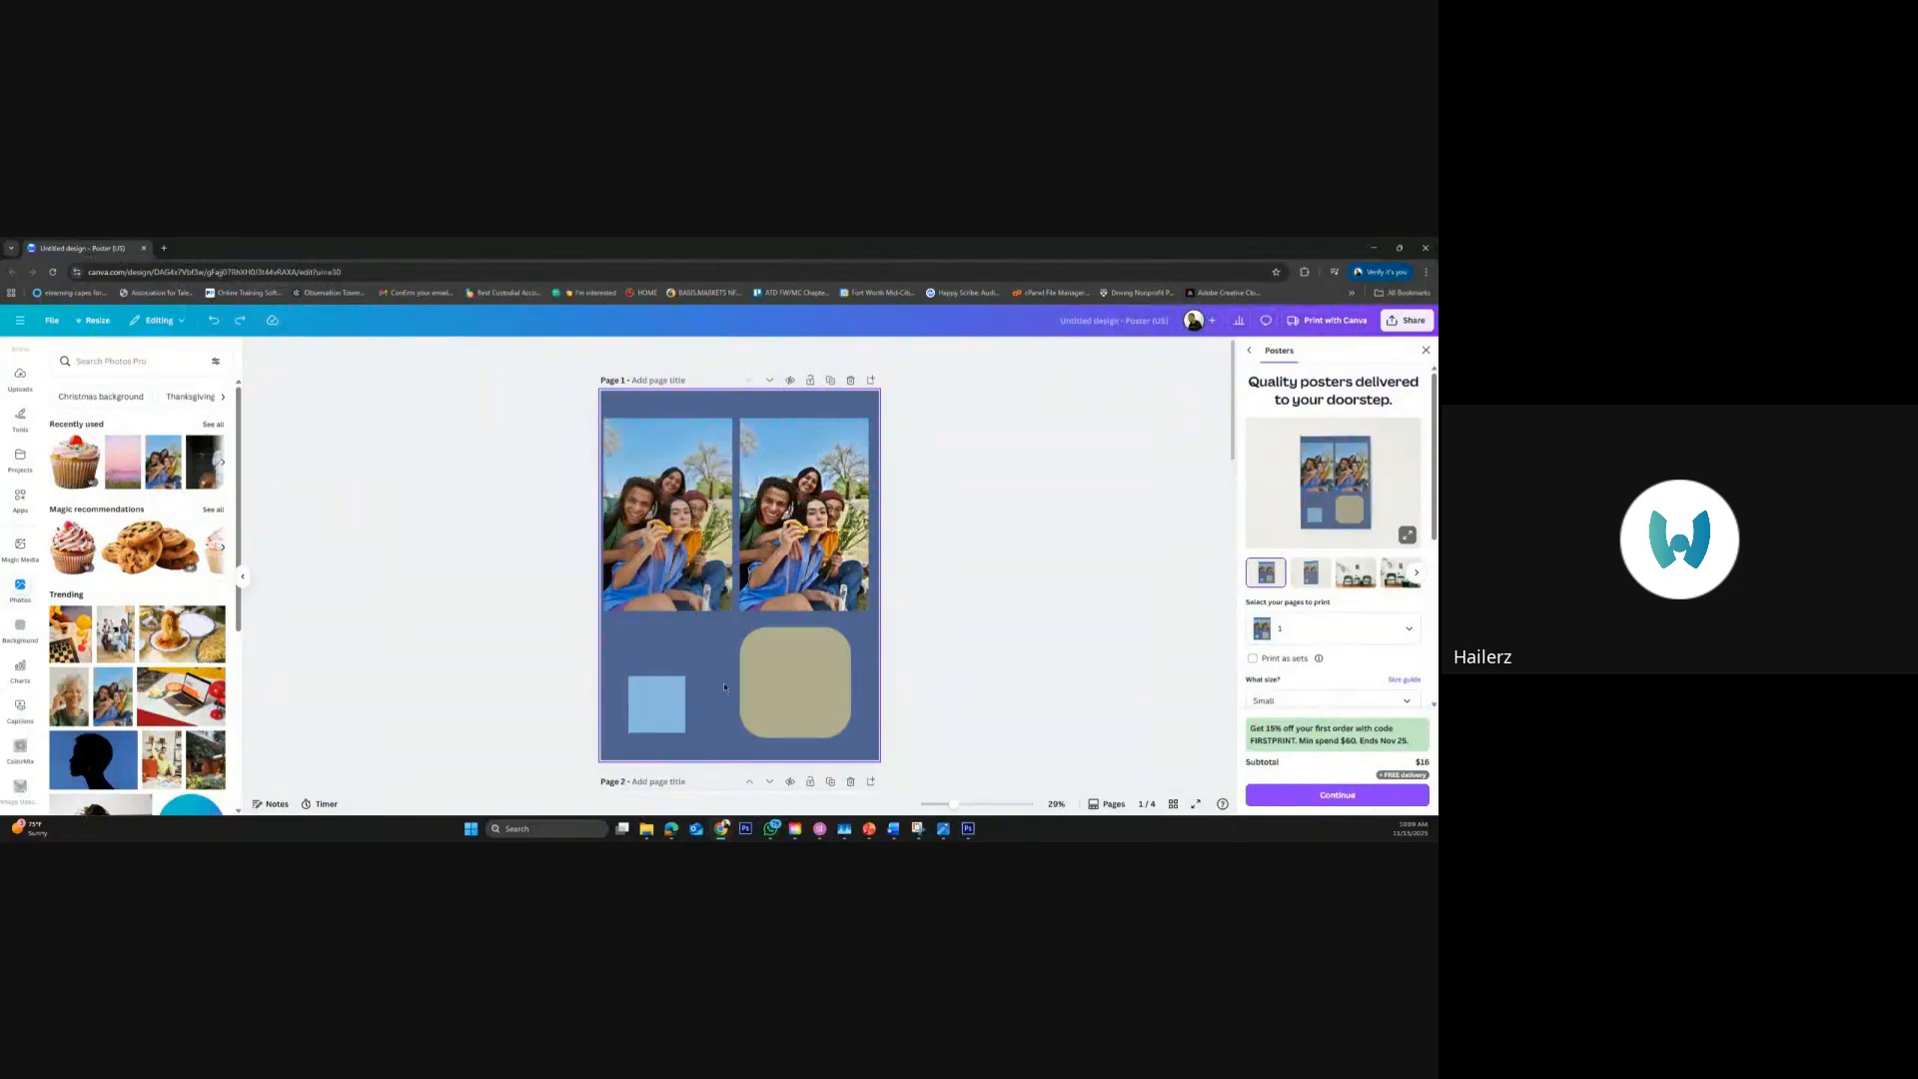
Duplicate page 1 of the poster and return to the original page
{"action": "left_click", "coordinate": [828, 379]}
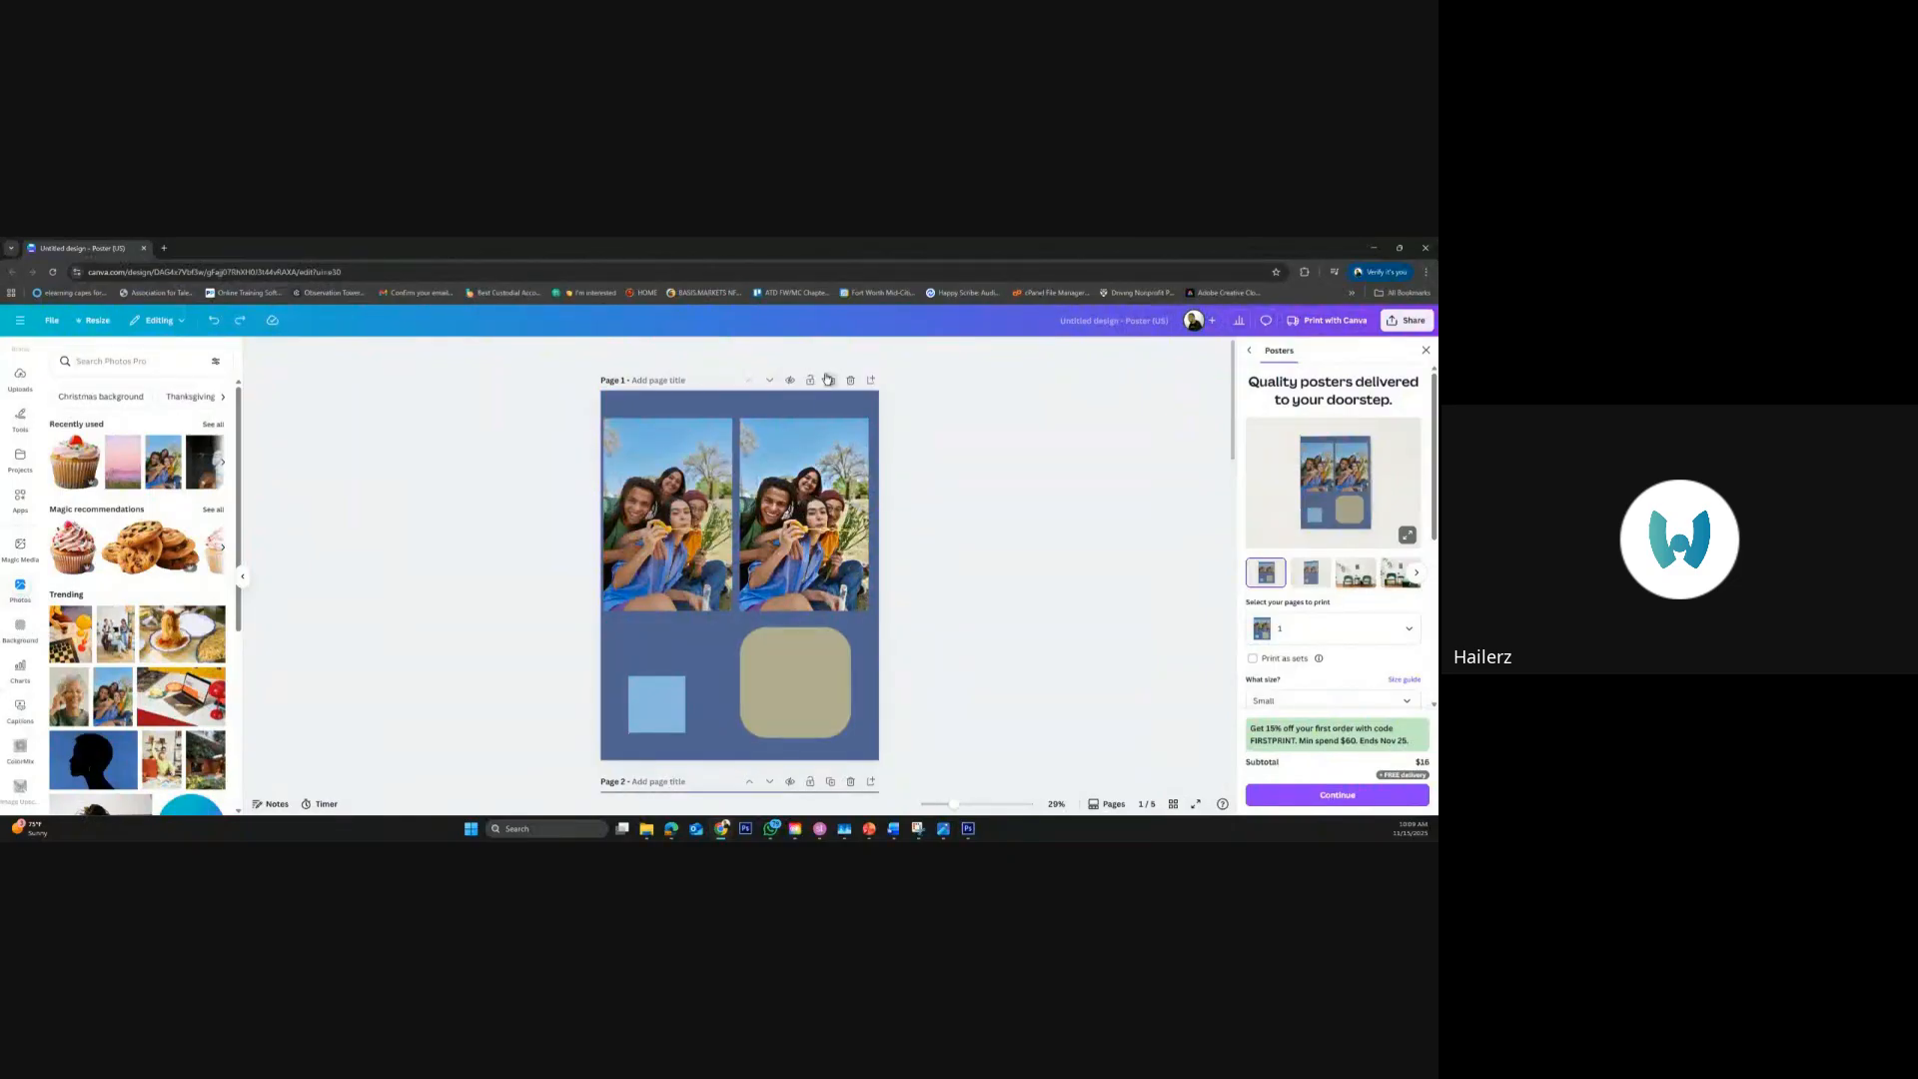
{"action": "scroll", "coordinate": [948, 499], "scroll_direction": "up", "scroll_amount": 5}
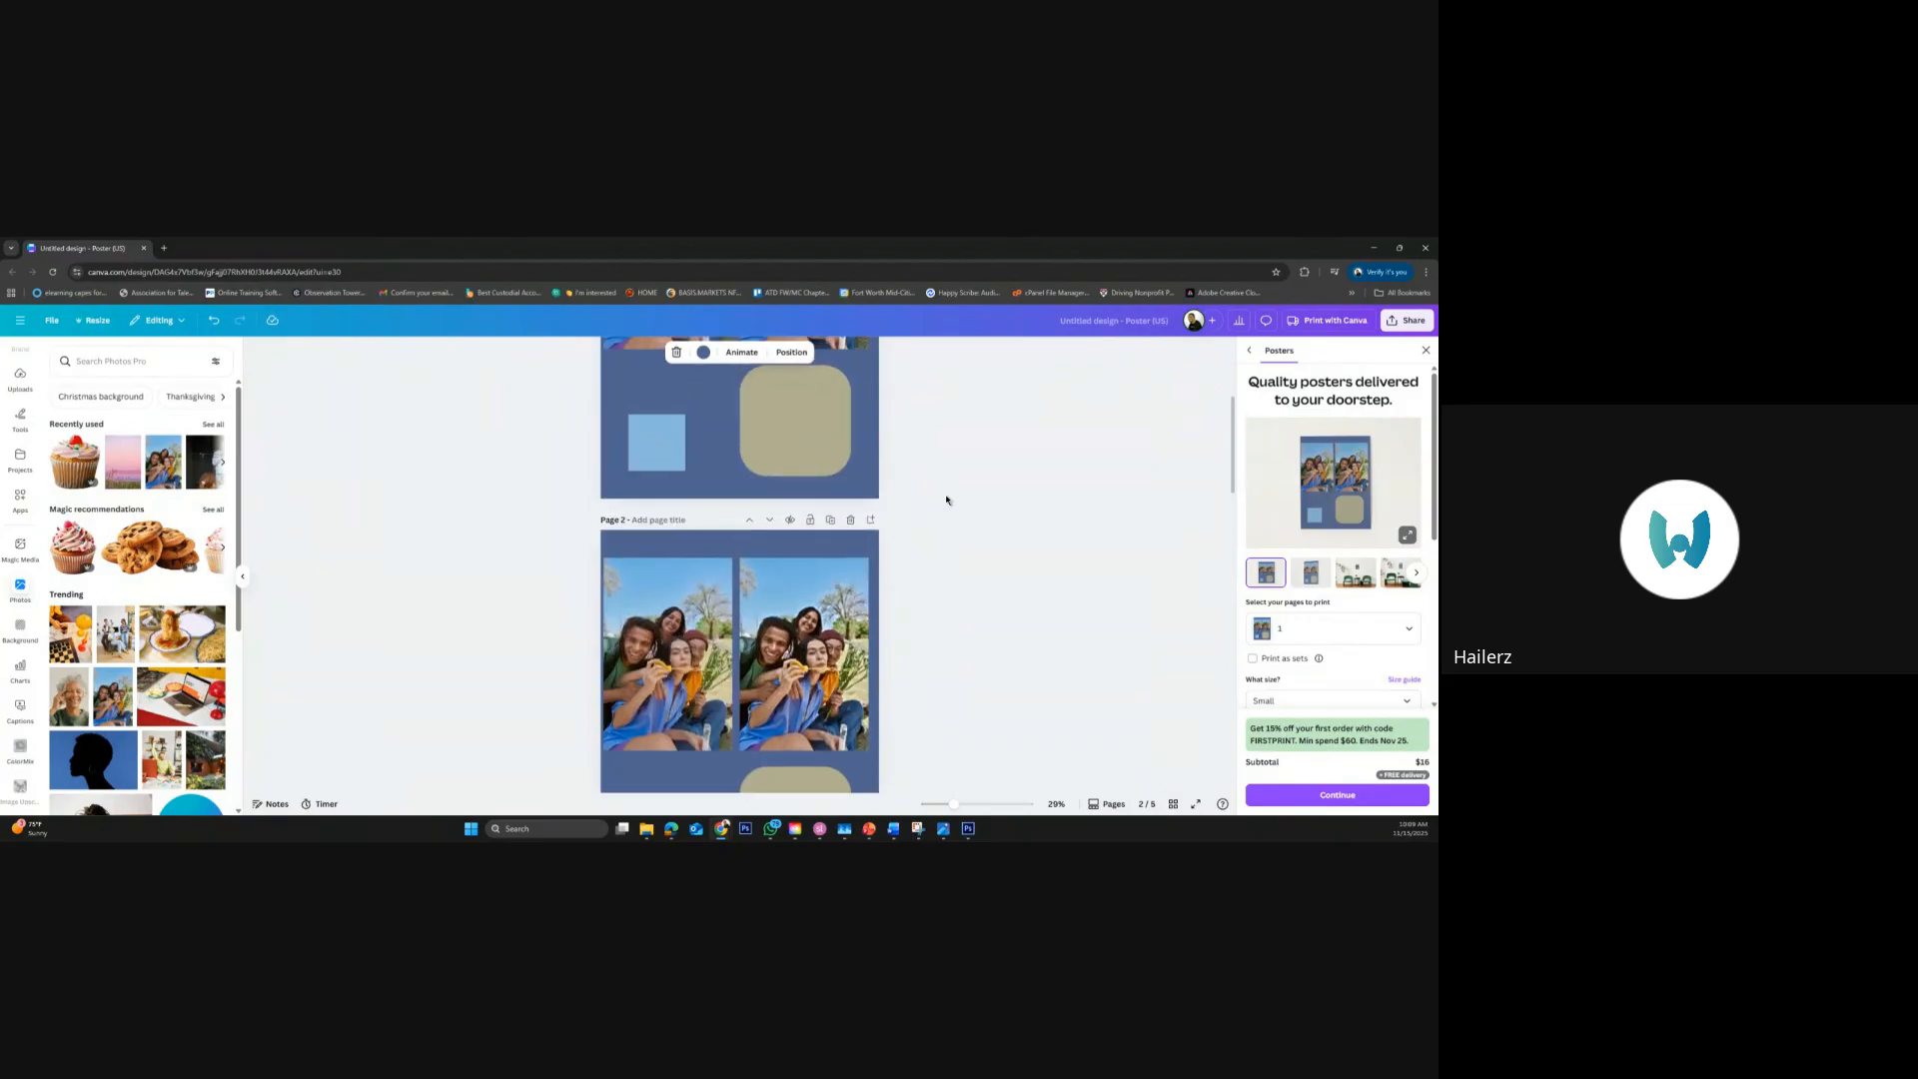
{"action": "scroll", "coordinate": [948, 500], "scroll_direction": "up", "scroll_amount": 2}
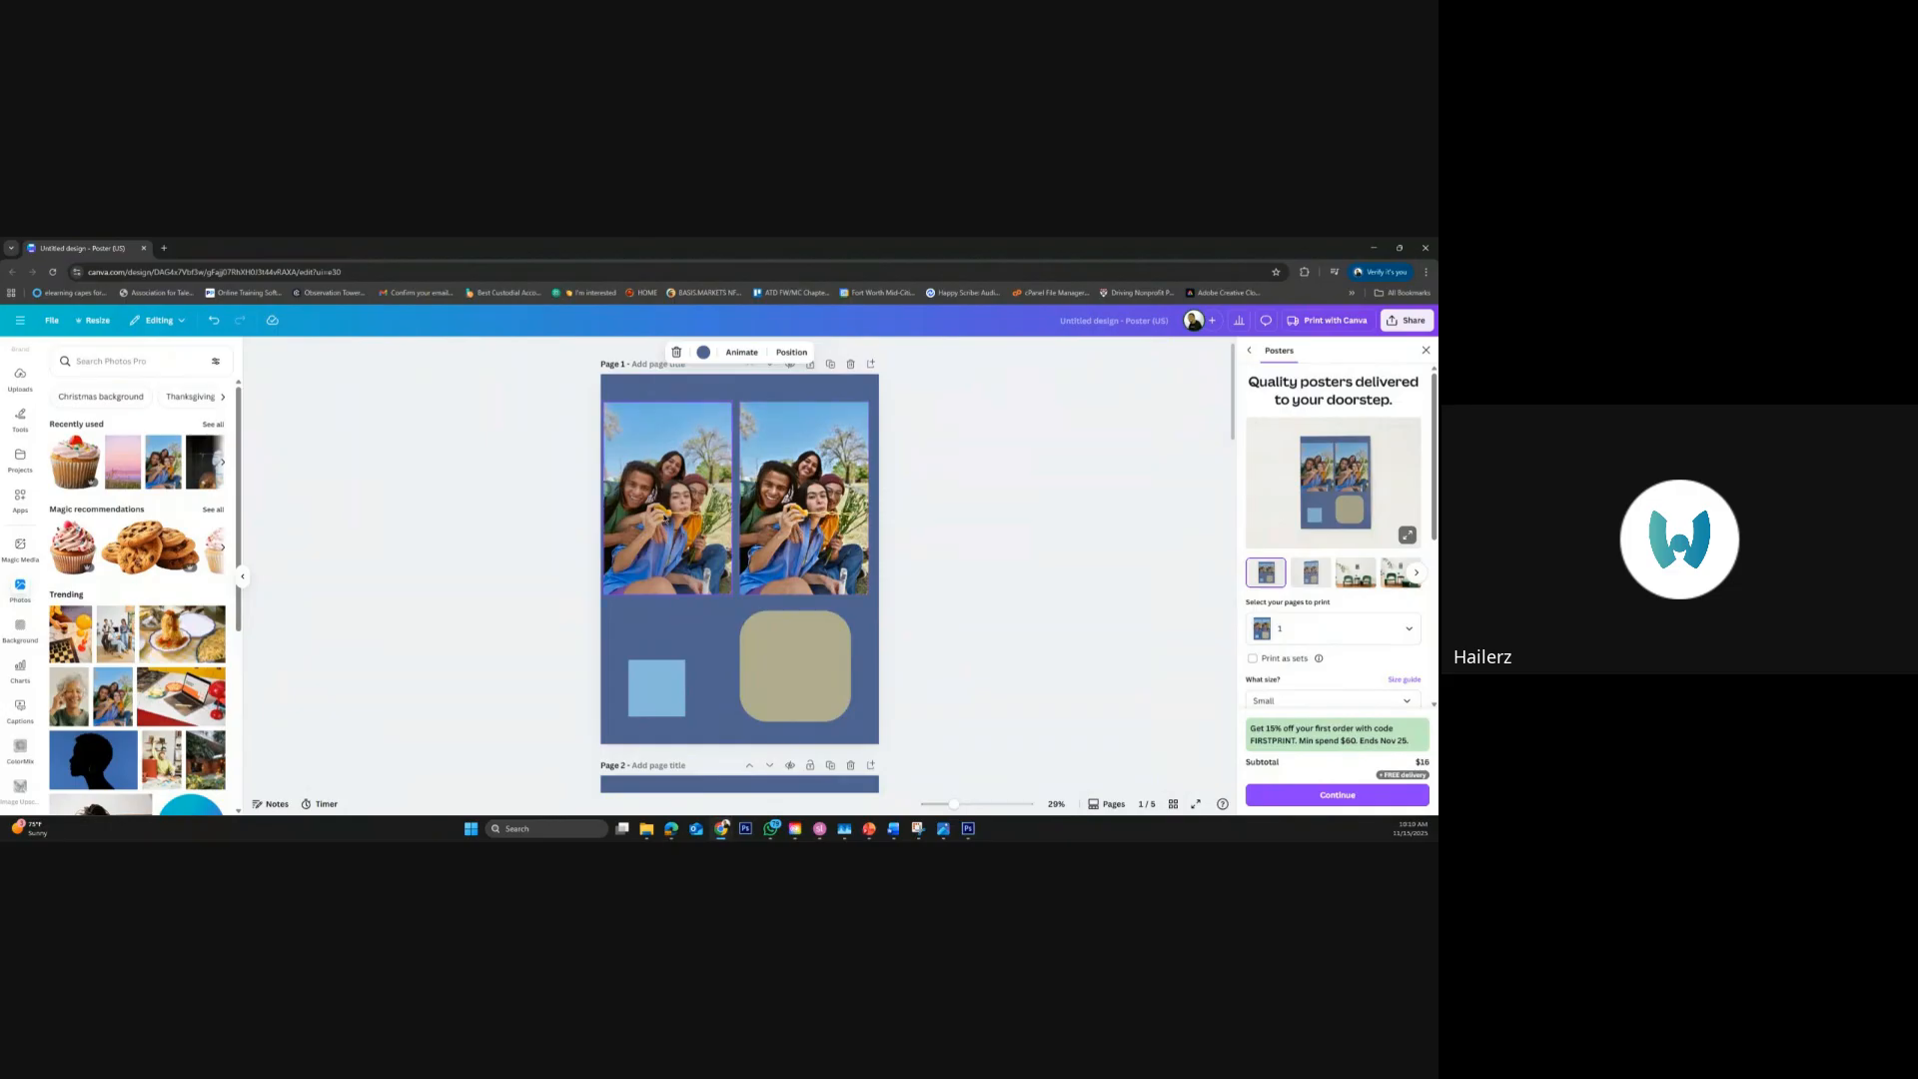
Delete the rounded square, the light blue square and the right-hand photo from page 1
{"action": "left_click", "coordinate": [827, 663]}
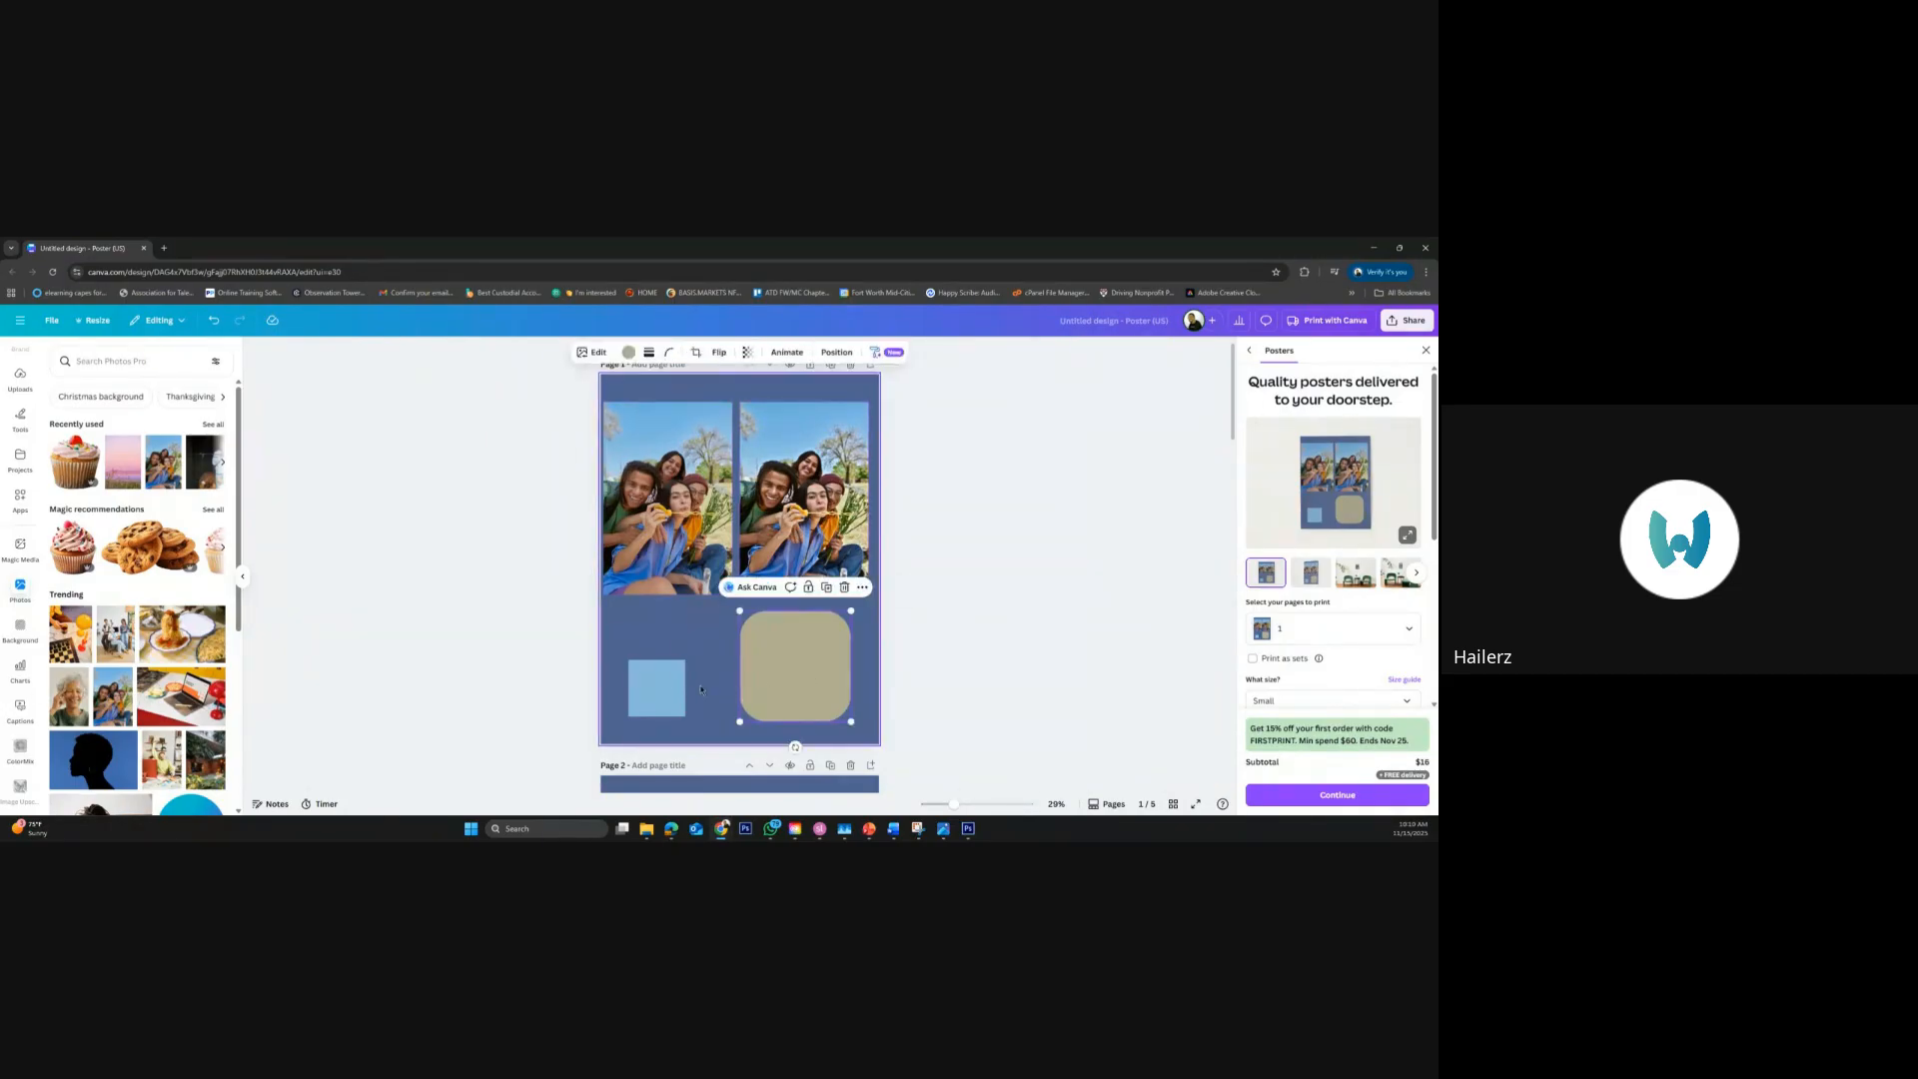
{"action": "left_click", "coordinate": [657, 688], "text": "shift"}
{"action": "left_click", "coordinate": [841, 510], "text": "shift"}
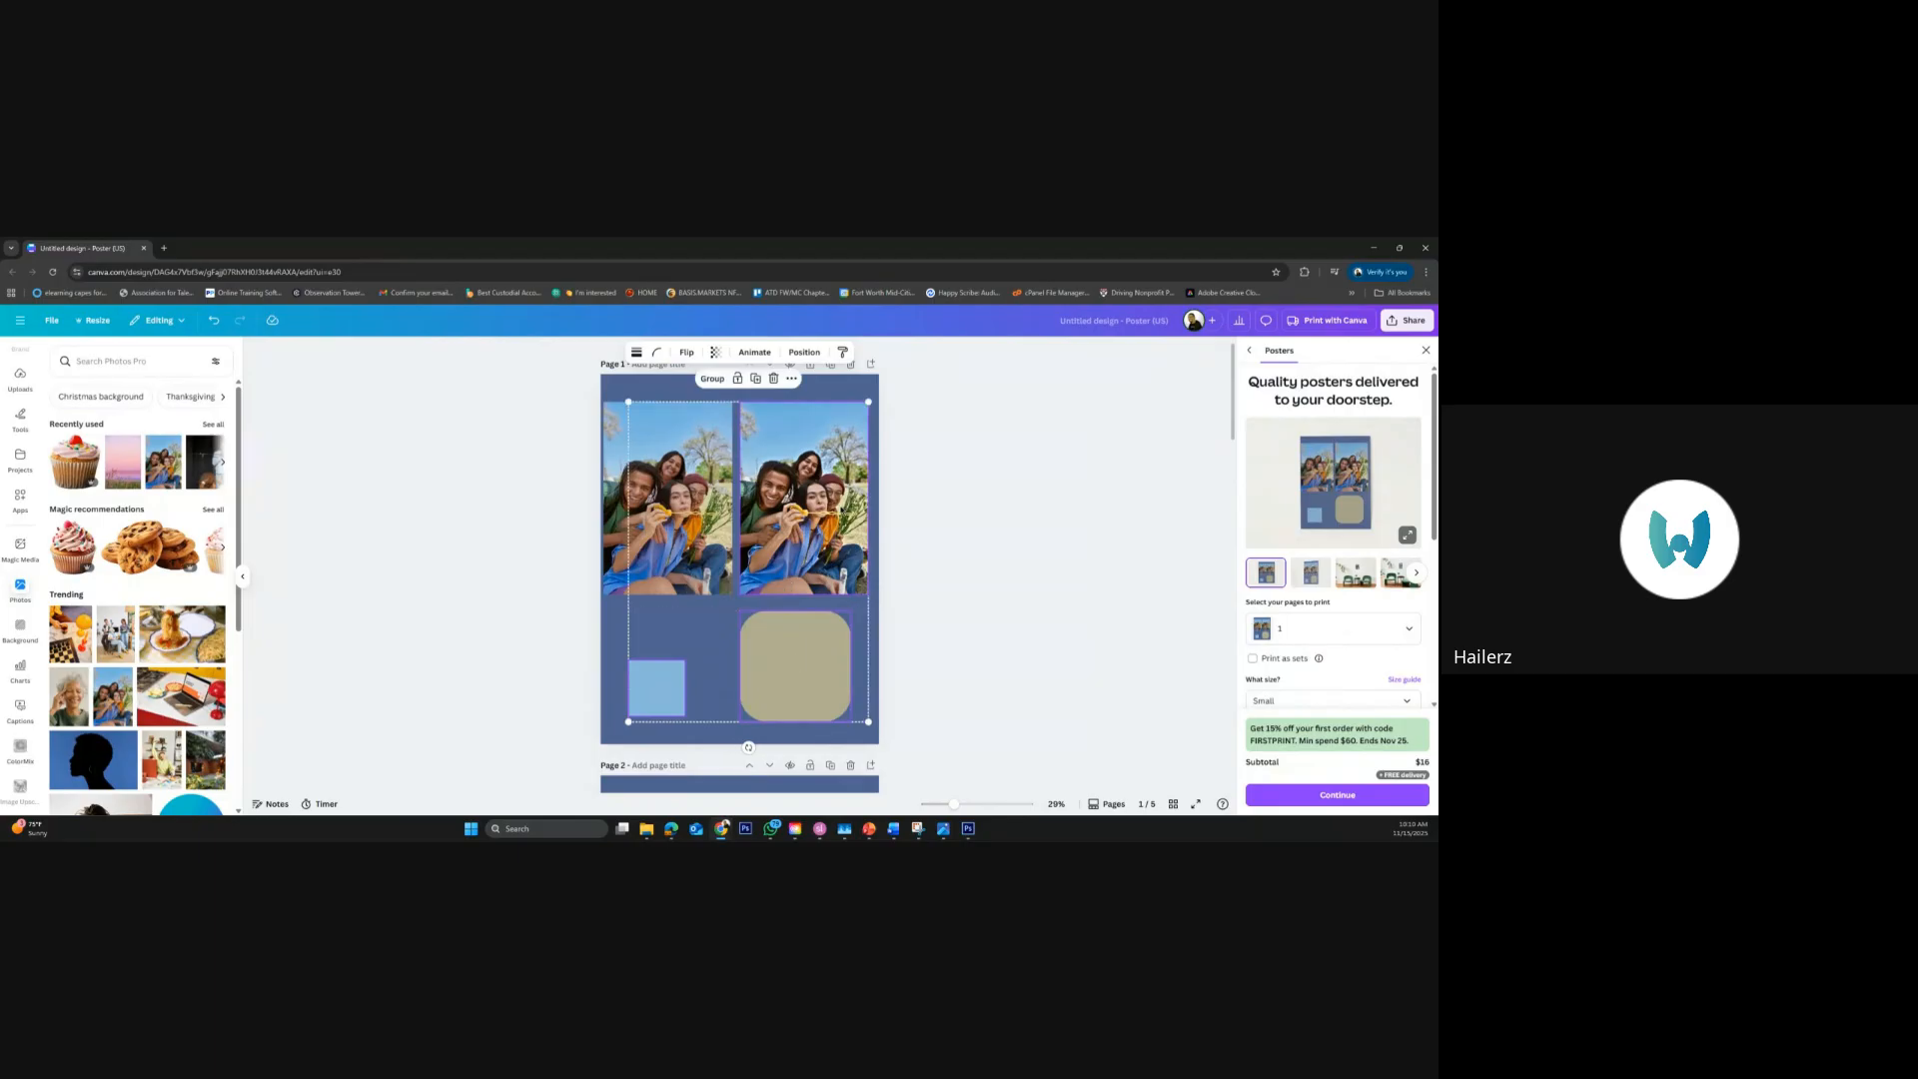
{"action": "key", "text": "Delete"}
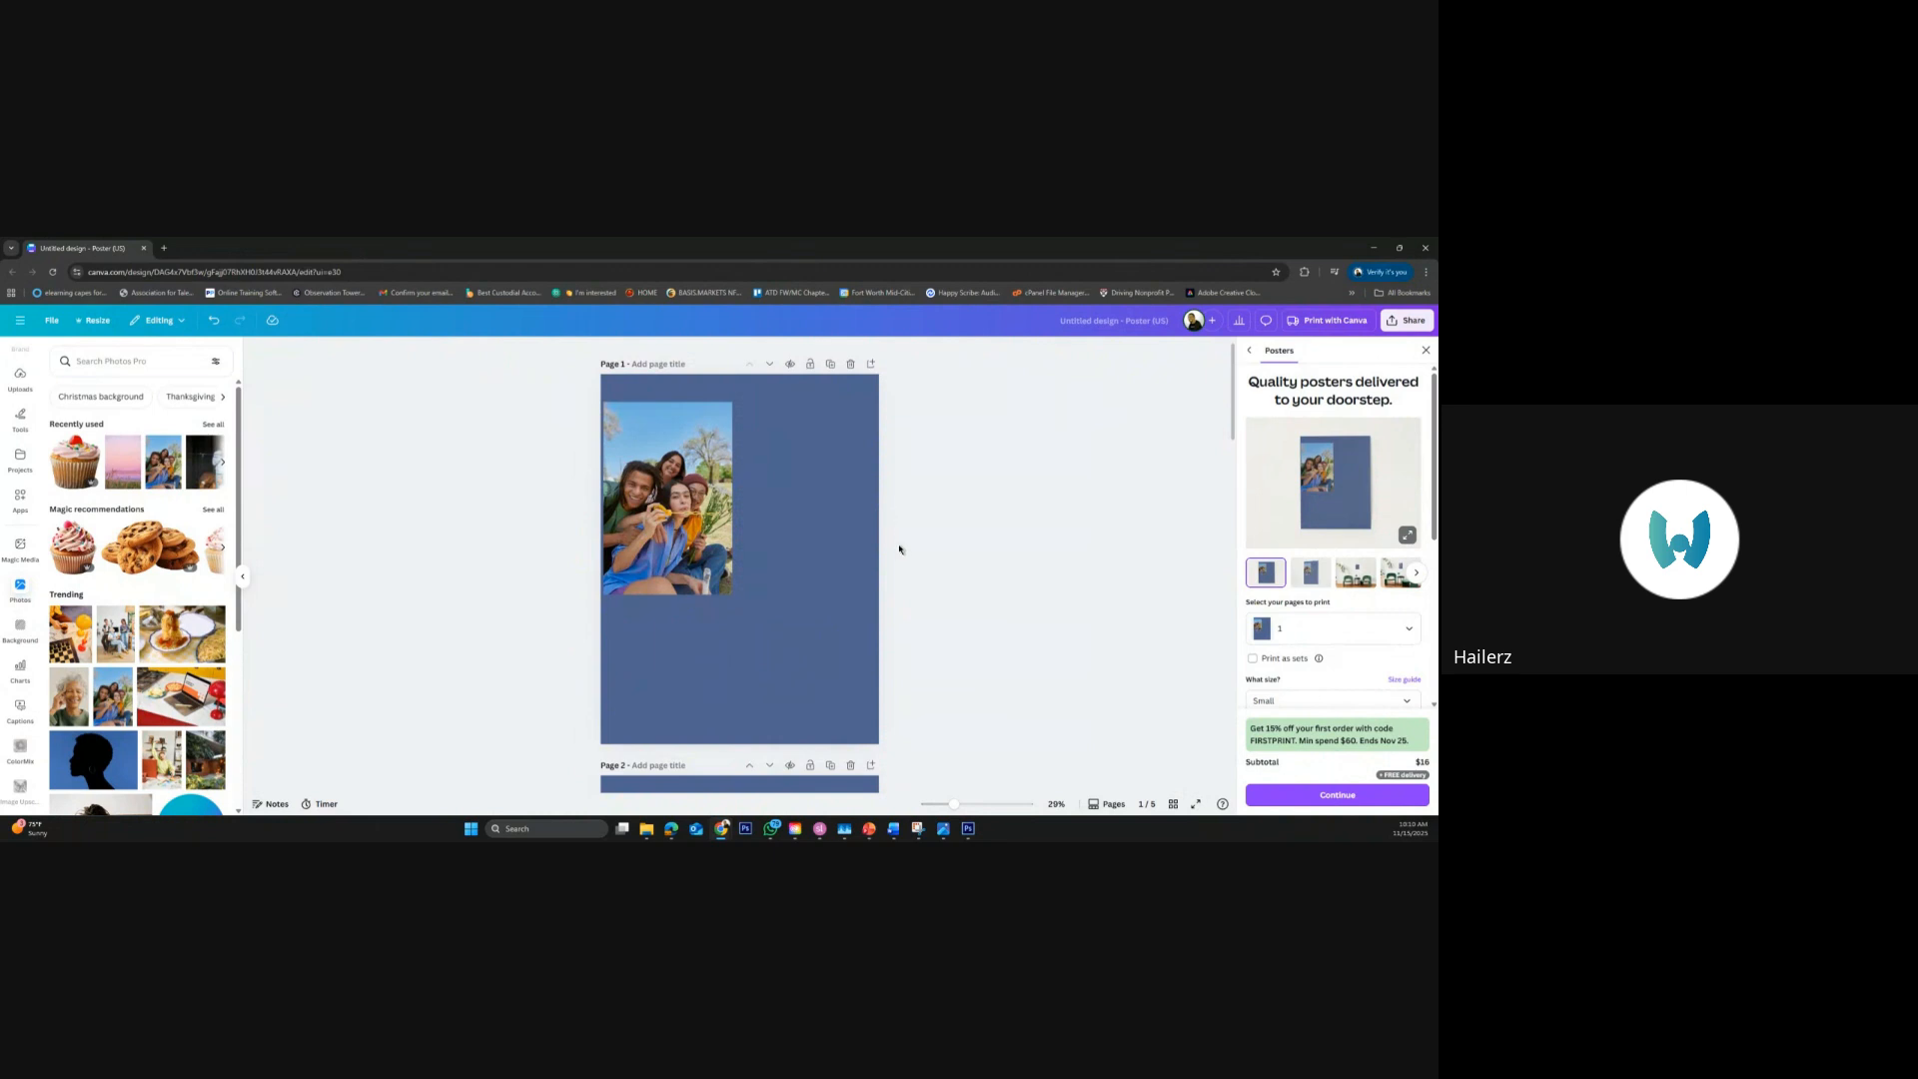
Enlarge the remaining photo across most of page 1, and shrink it back to about half the page width
{"action": "left_click", "coordinate": [708, 525]}
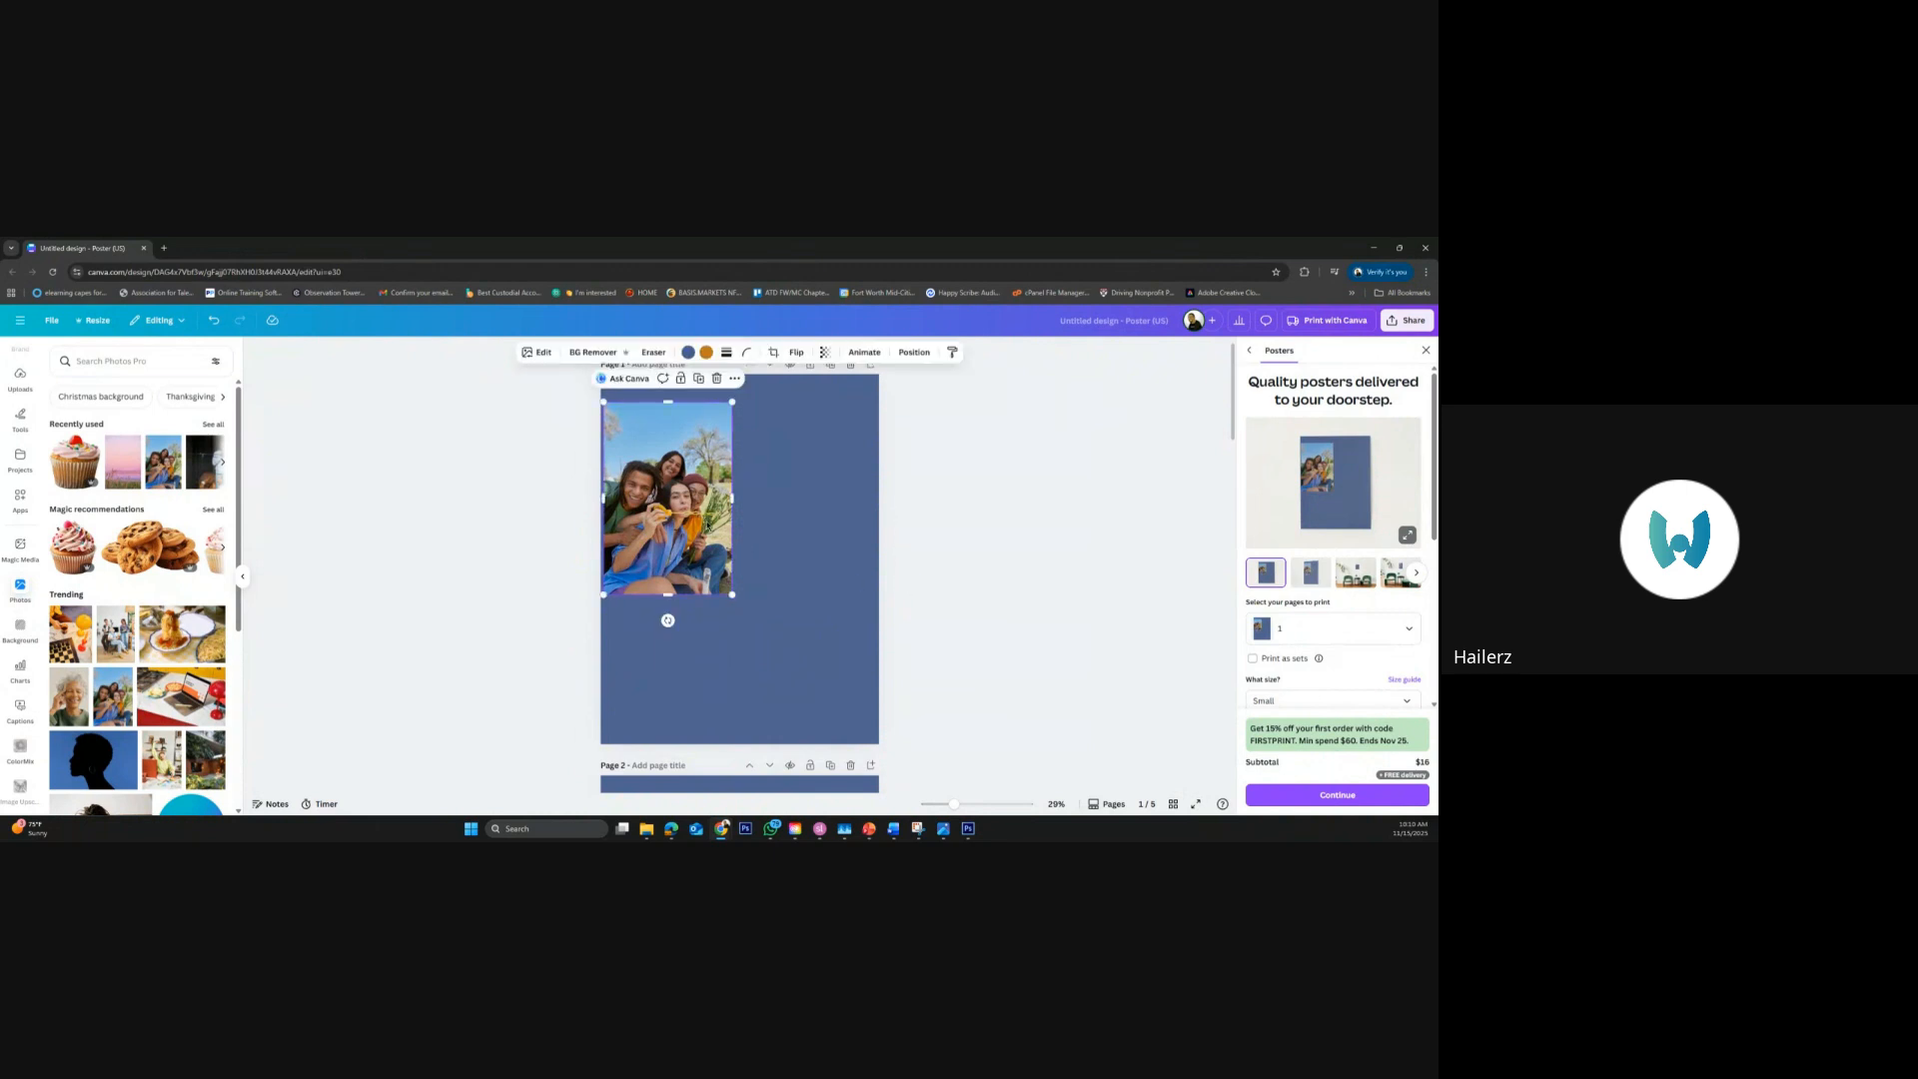
{"action": "left_click_drag", "start_coordinate": [733, 594], "coordinate": [878, 712]}
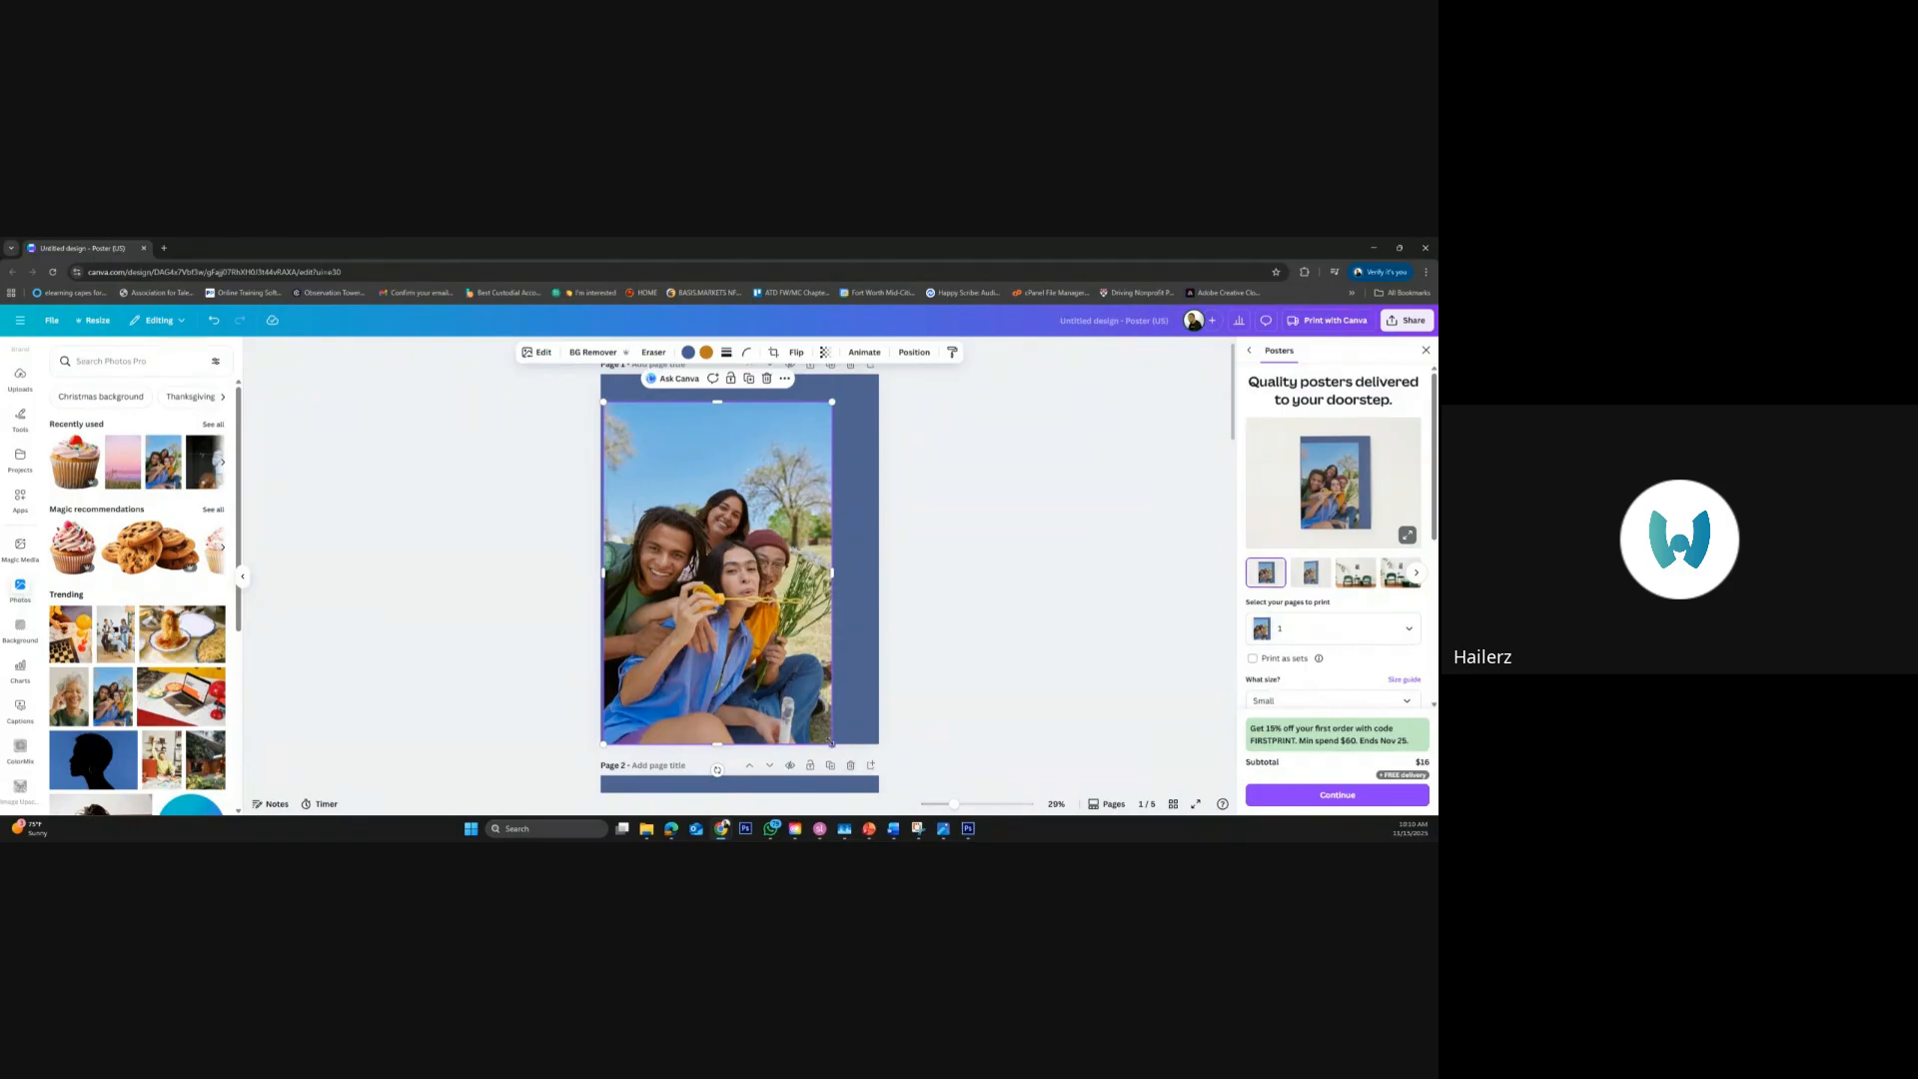
{"action": "left_click_drag", "start_coordinate": [832, 744], "coordinate": [709, 605]}
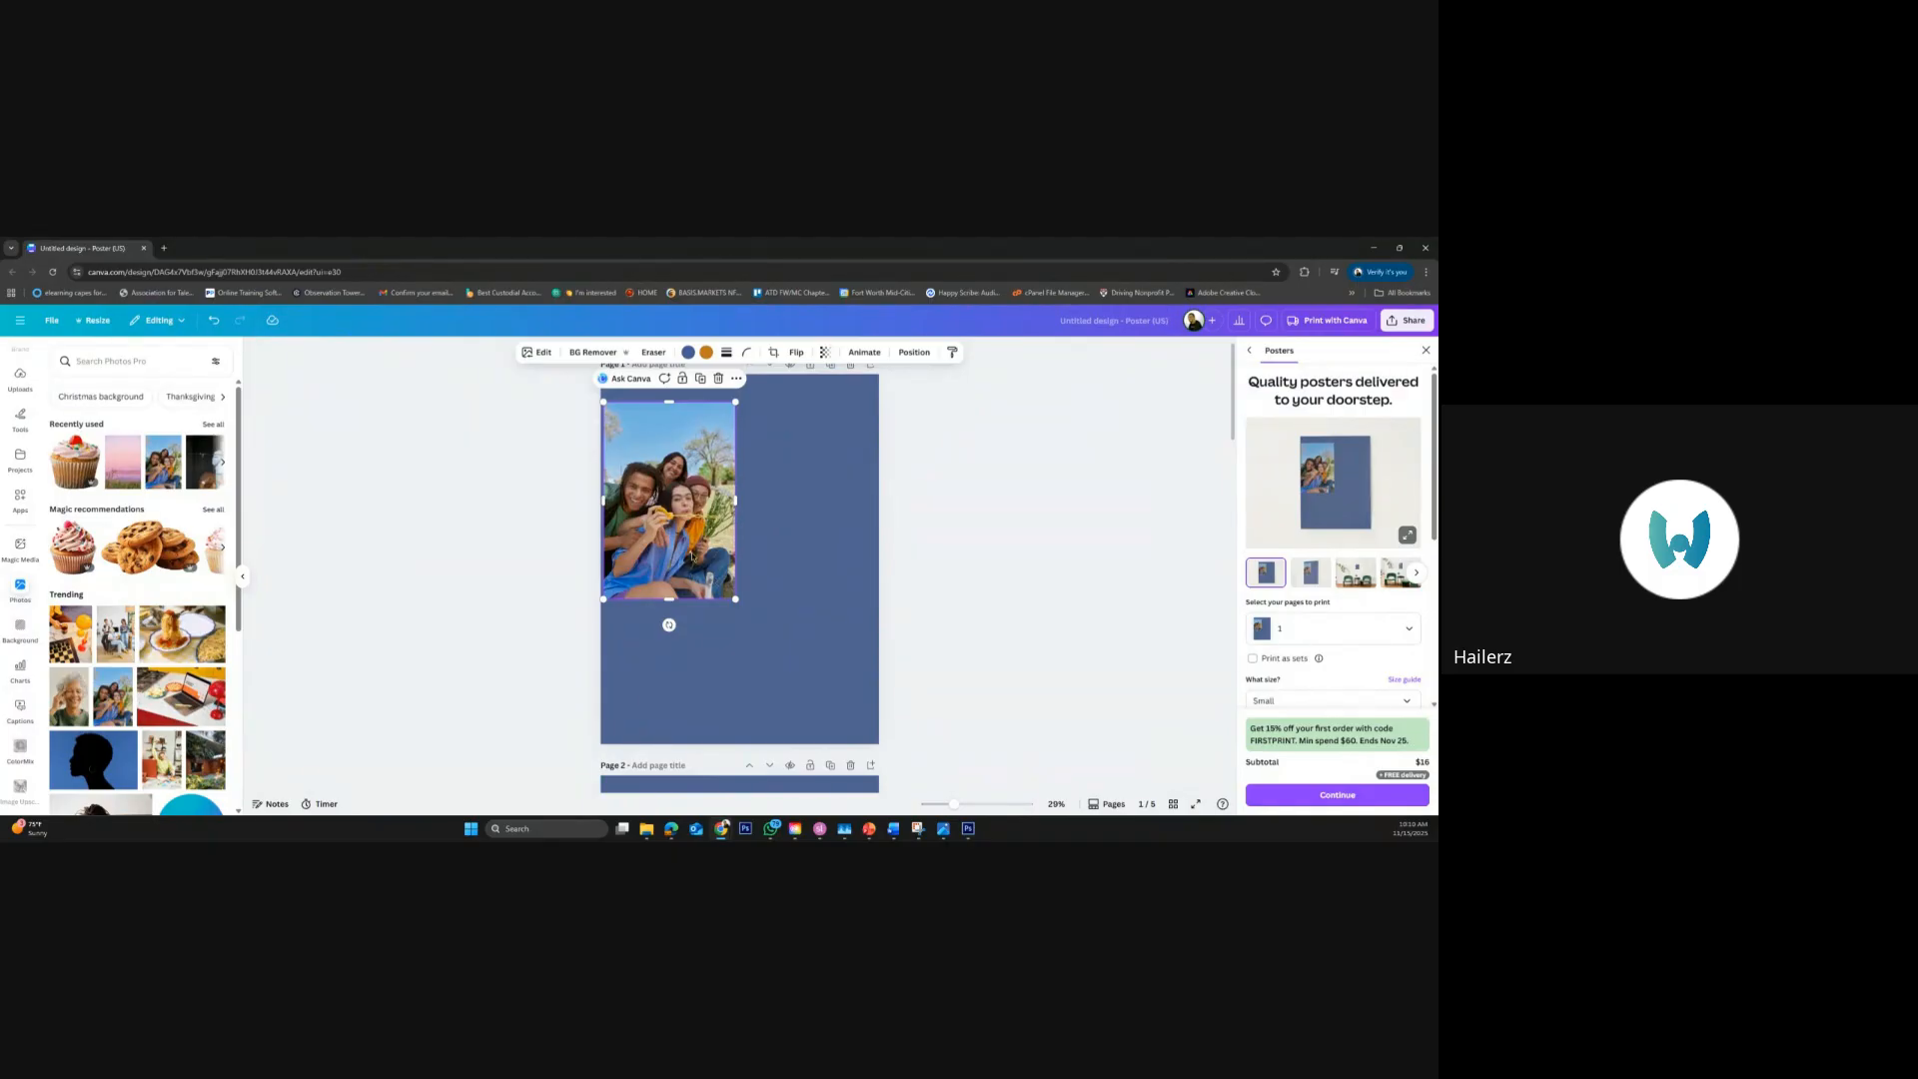
Place a copy of the photo beside the original on page 1, and delete that copy
{"action": "left_click_drag", "start_coordinate": [692, 554], "coordinate": [825, 553]}
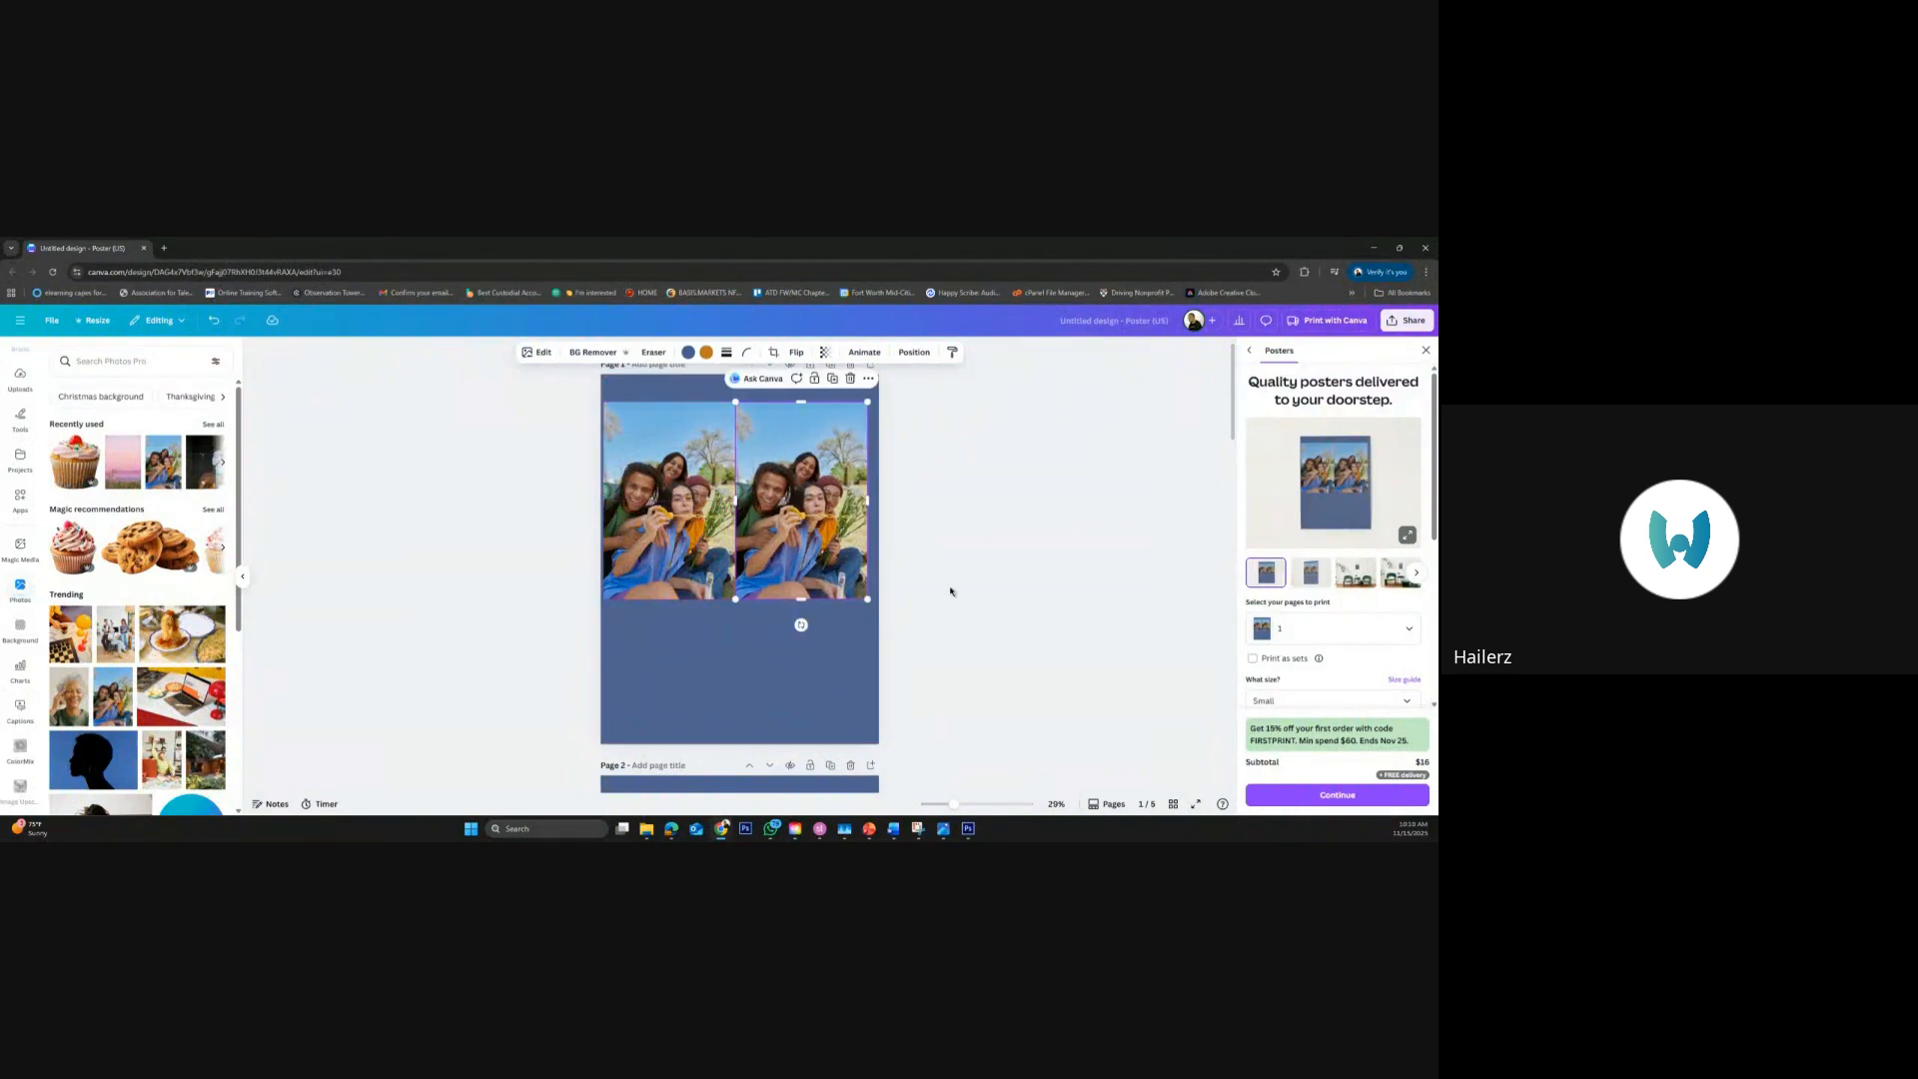
{"action": "left_click", "coordinate": [690, 540]}
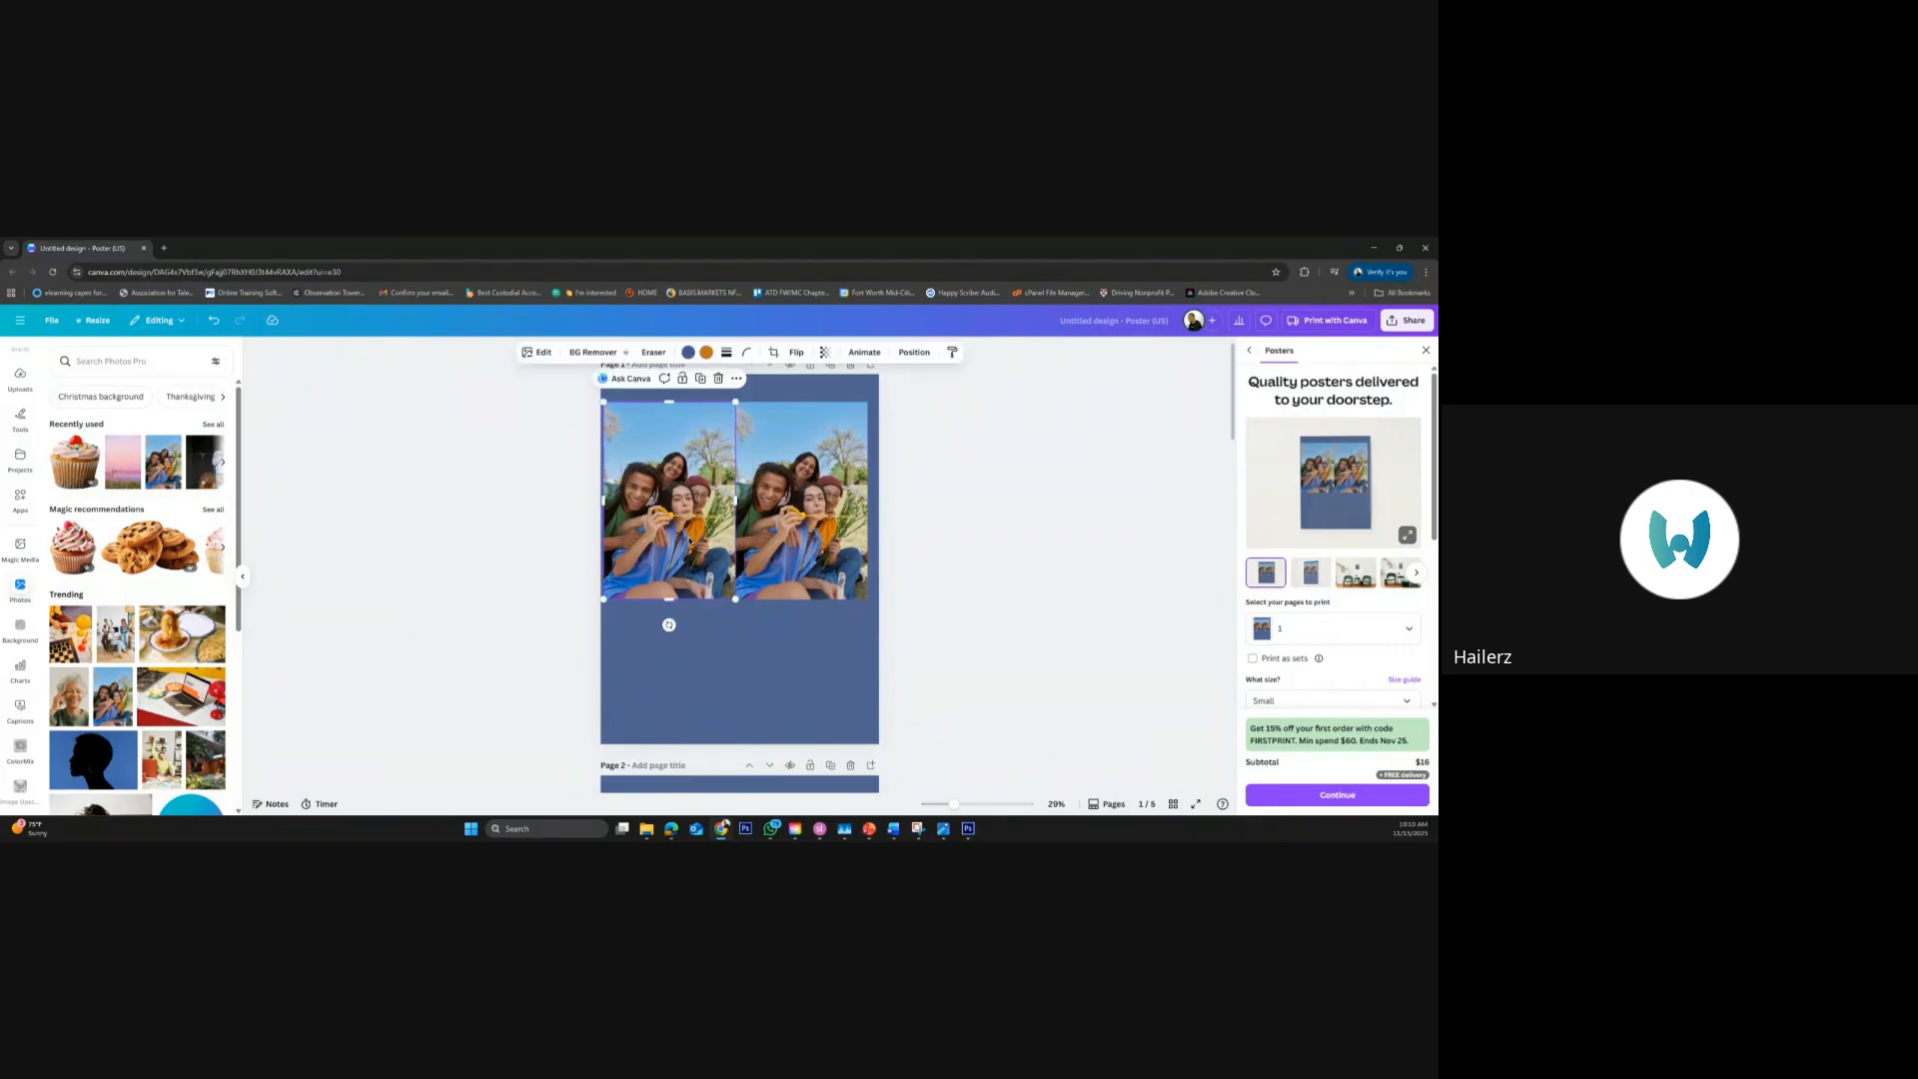
{"action": "left_click_drag", "start_coordinate": [689, 540], "coordinate": [693, 543]}
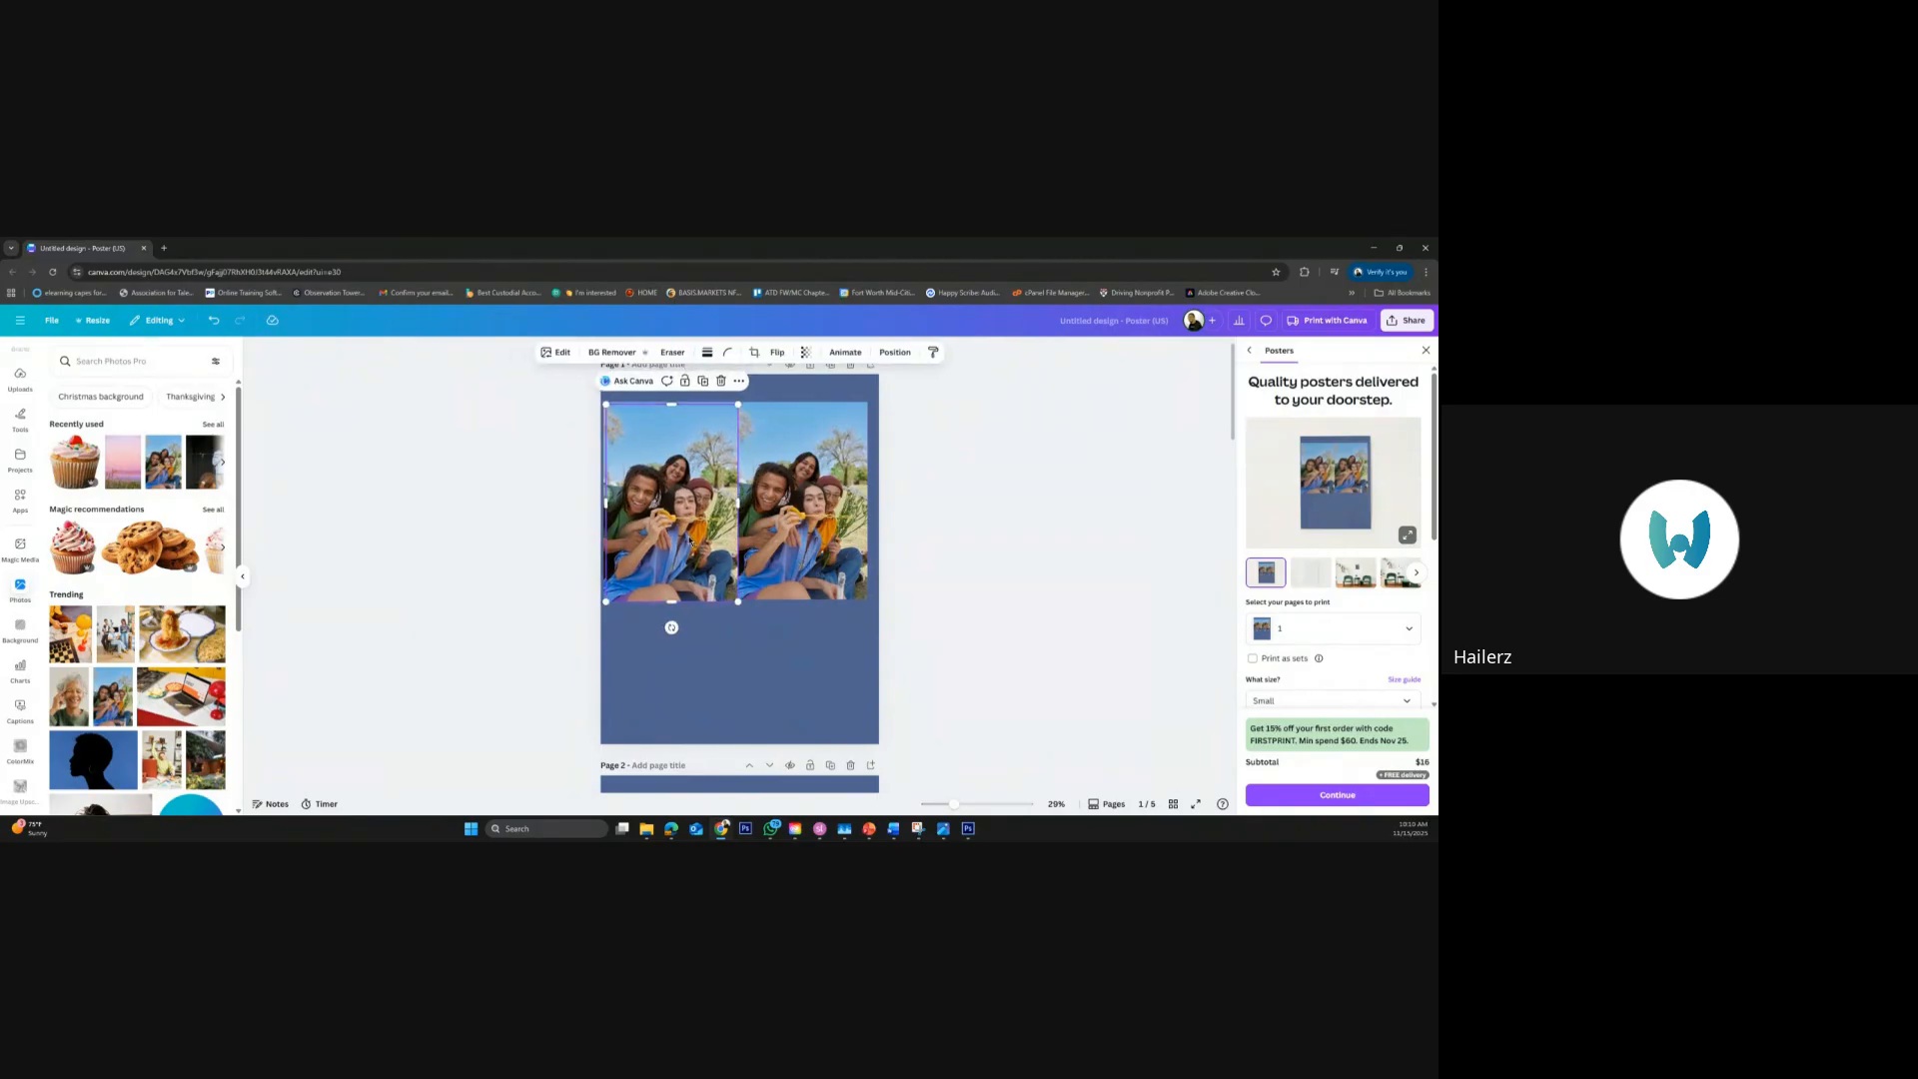
{"action": "key", "text": "ctrl+z"}
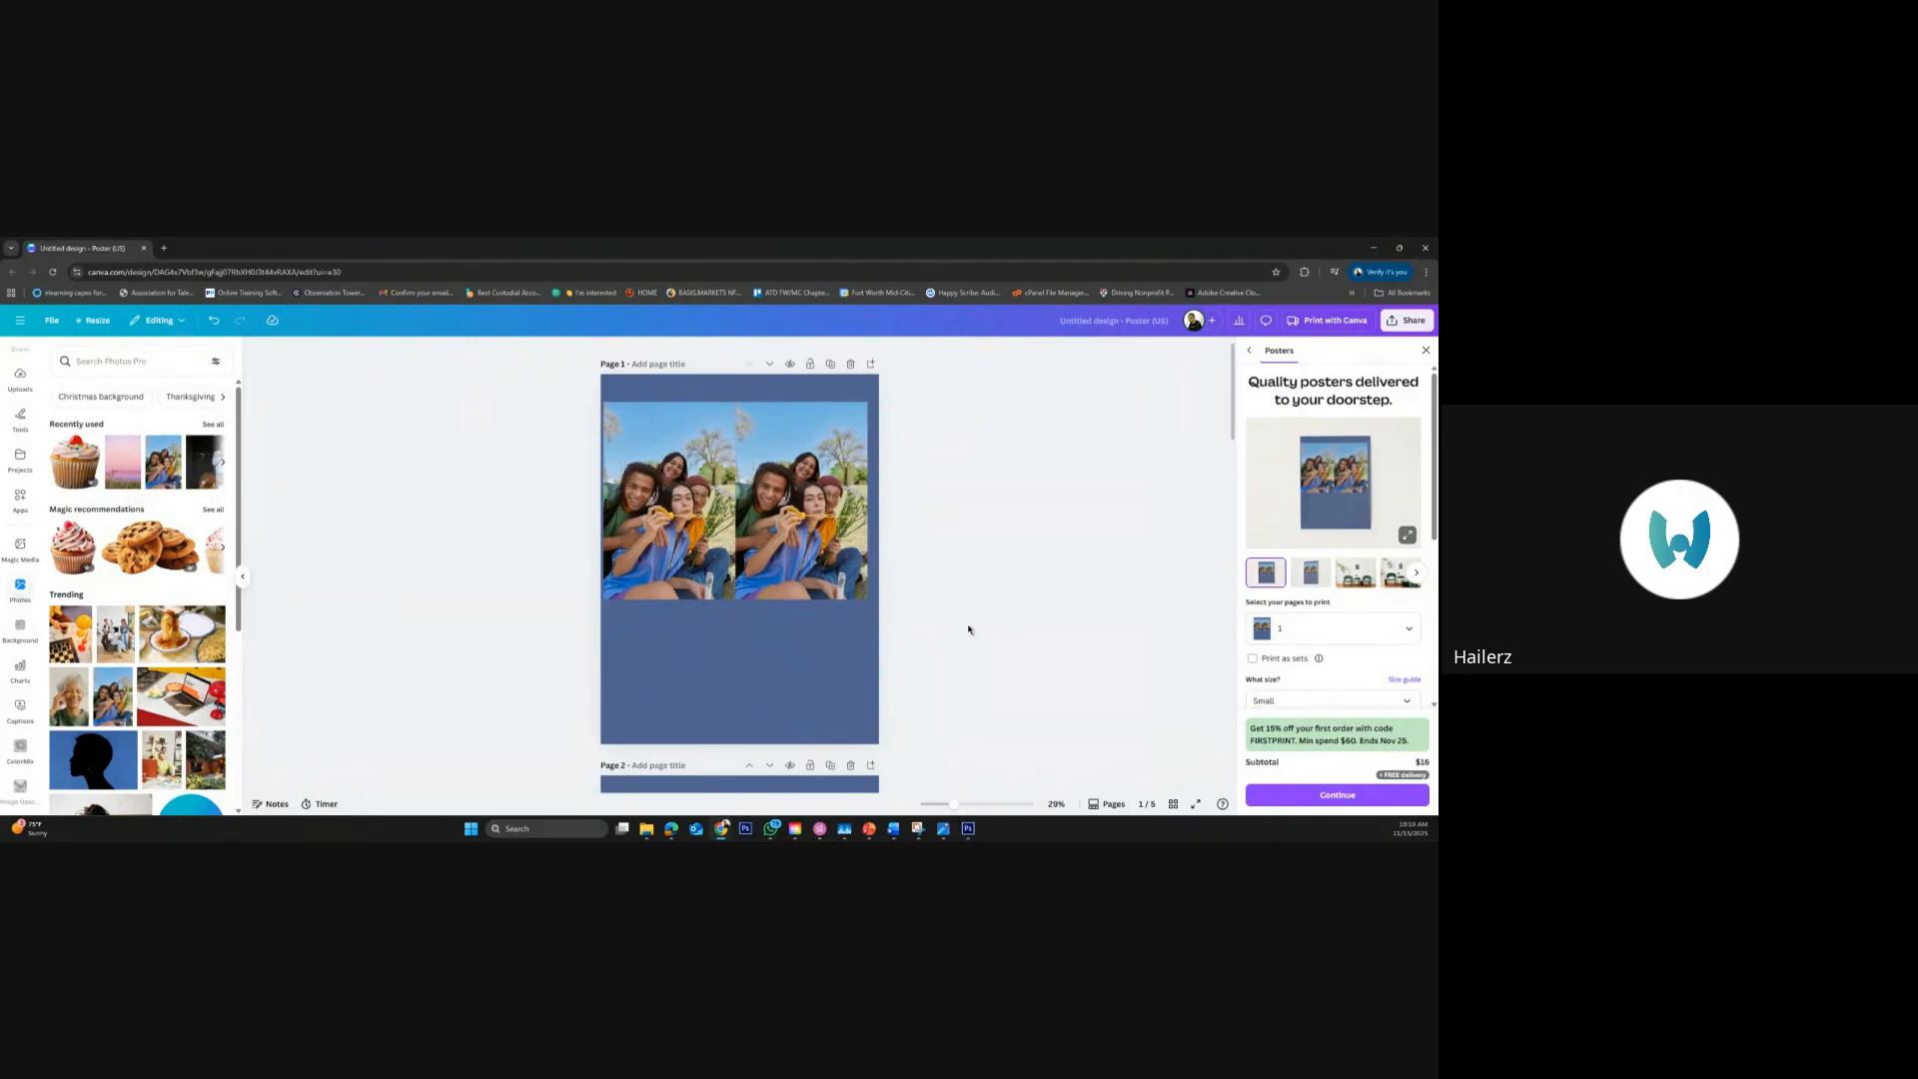
{"action": "left_click", "coordinate": [857, 562]}
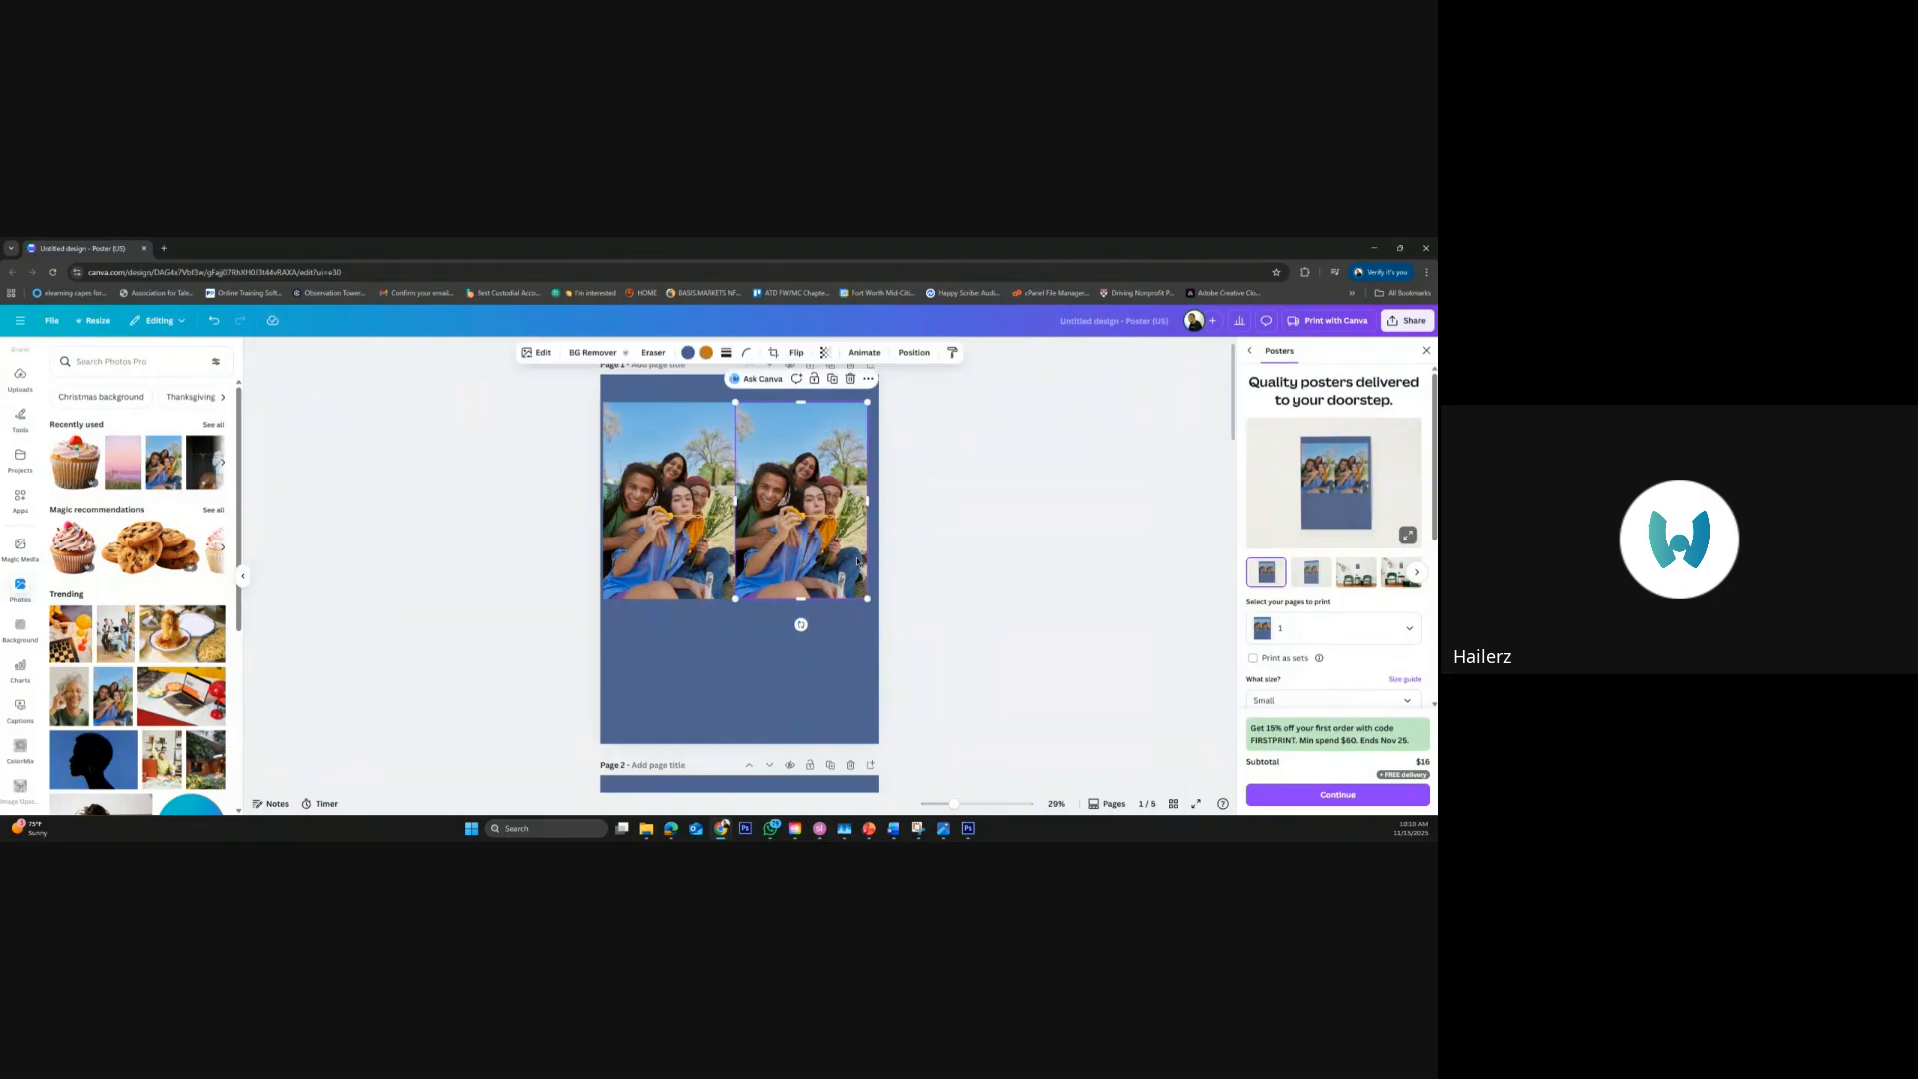
{"action": "key", "text": "Delete"}
Enlarge the photo from its corners until it covers practically all of page 1
{"action": "left_click", "coordinate": [719, 580]}
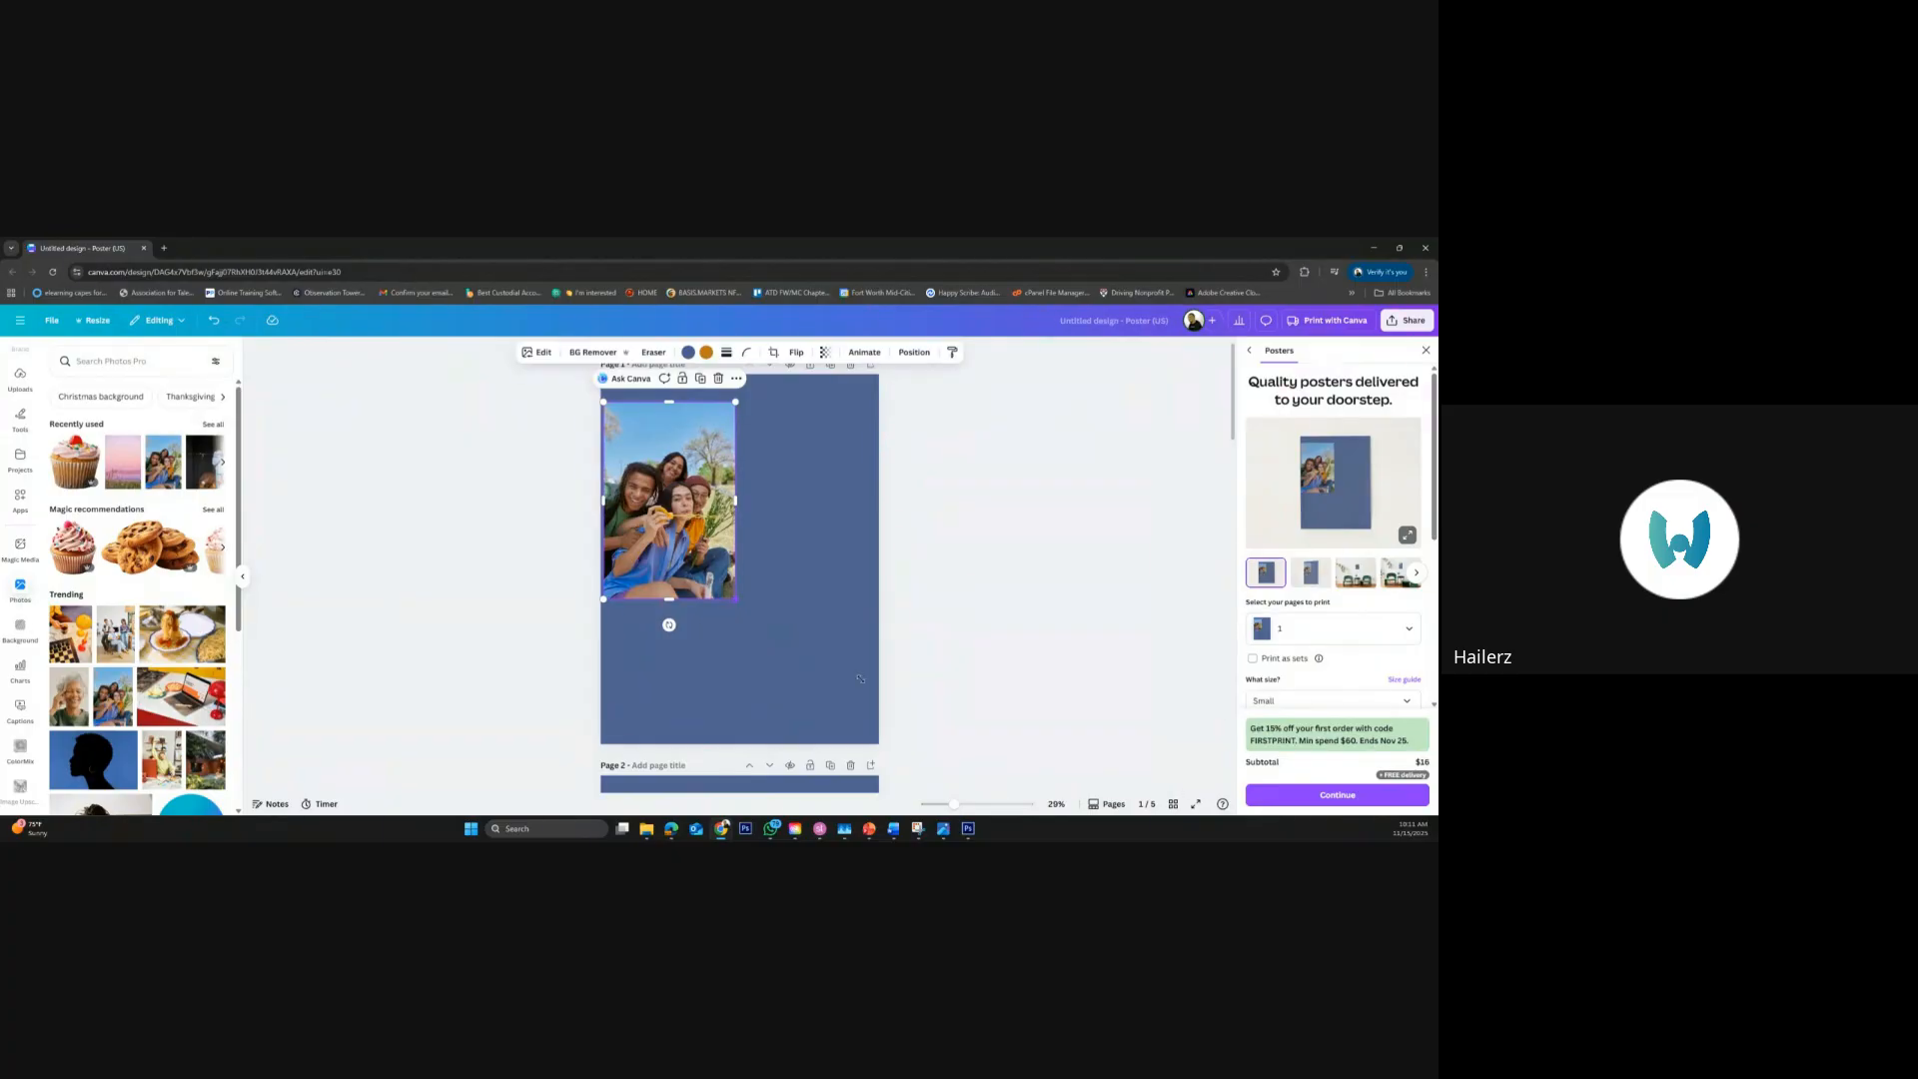
{"action": "left_click_drag", "start_coordinate": [860, 678], "coordinate": [883, 713]}
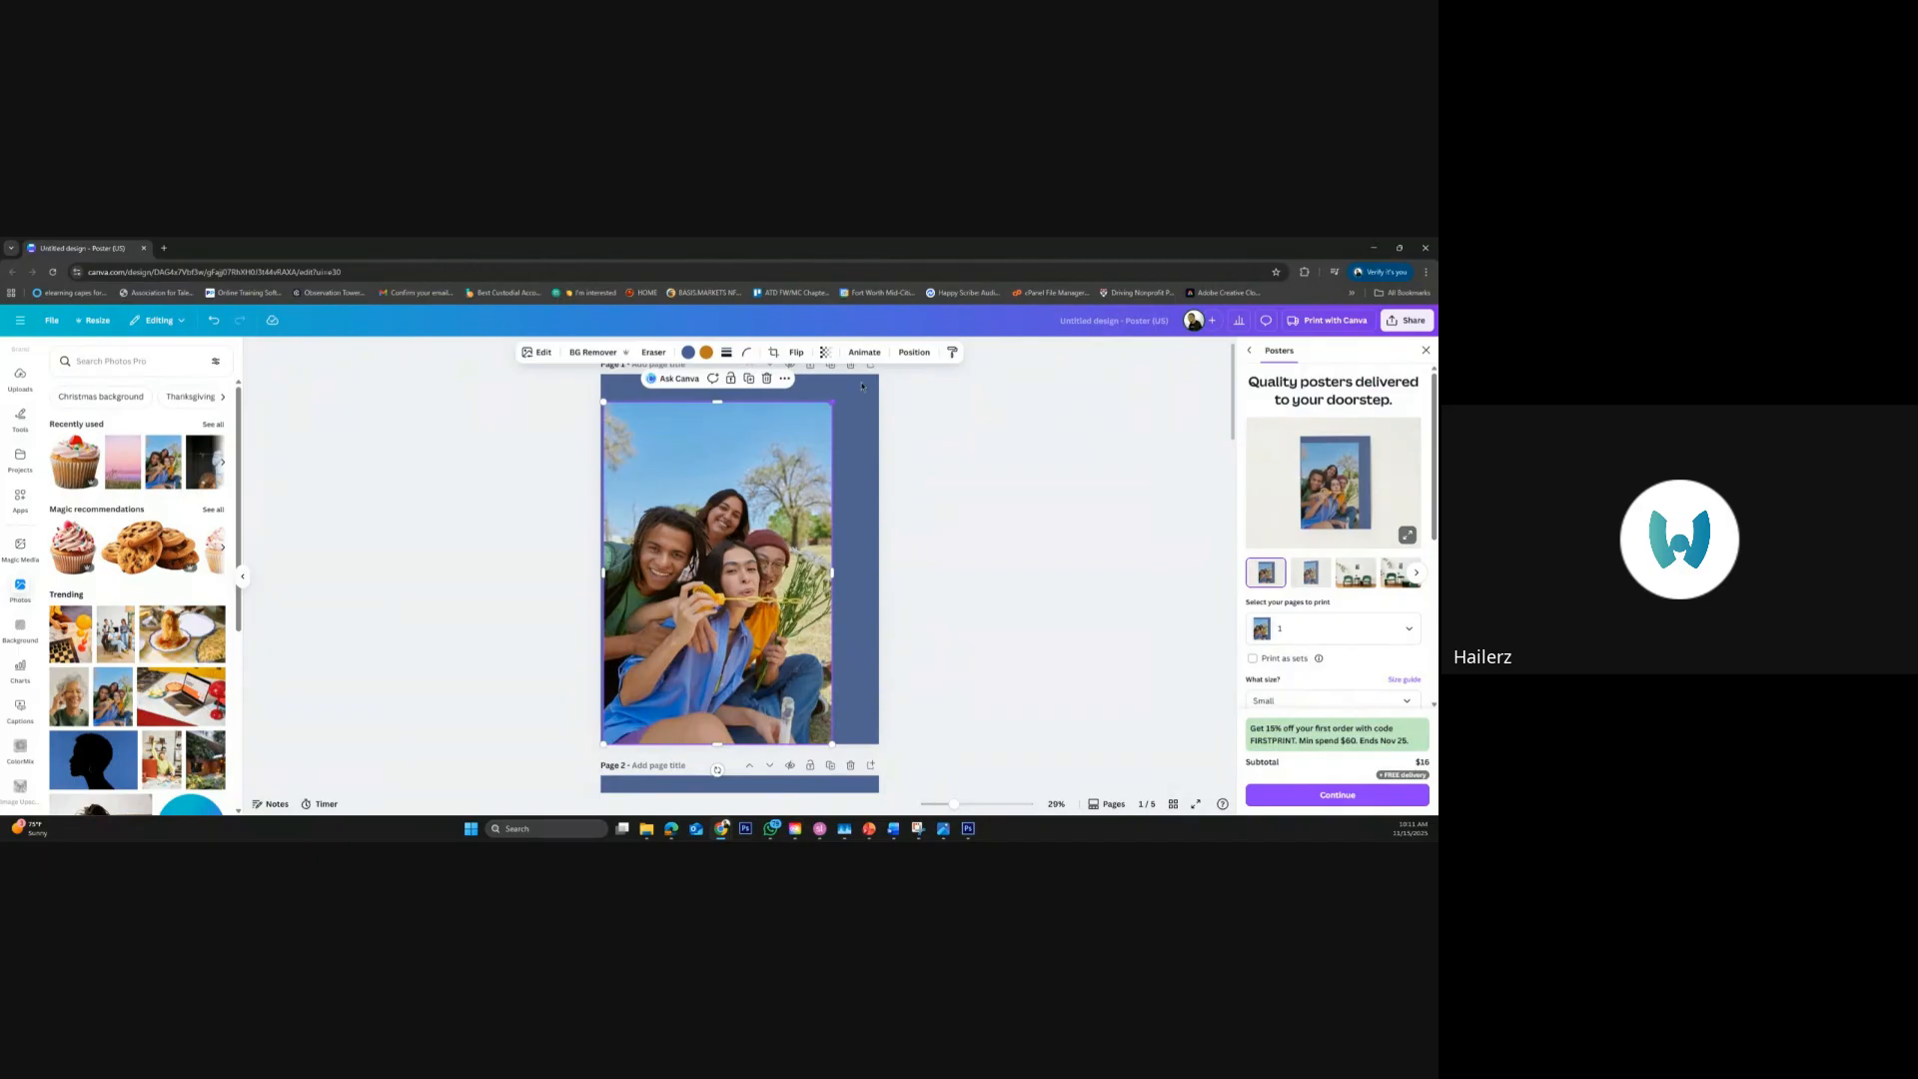
{"action": "left_click_drag", "start_coordinate": [832, 401], "coordinate": [911, 358]}
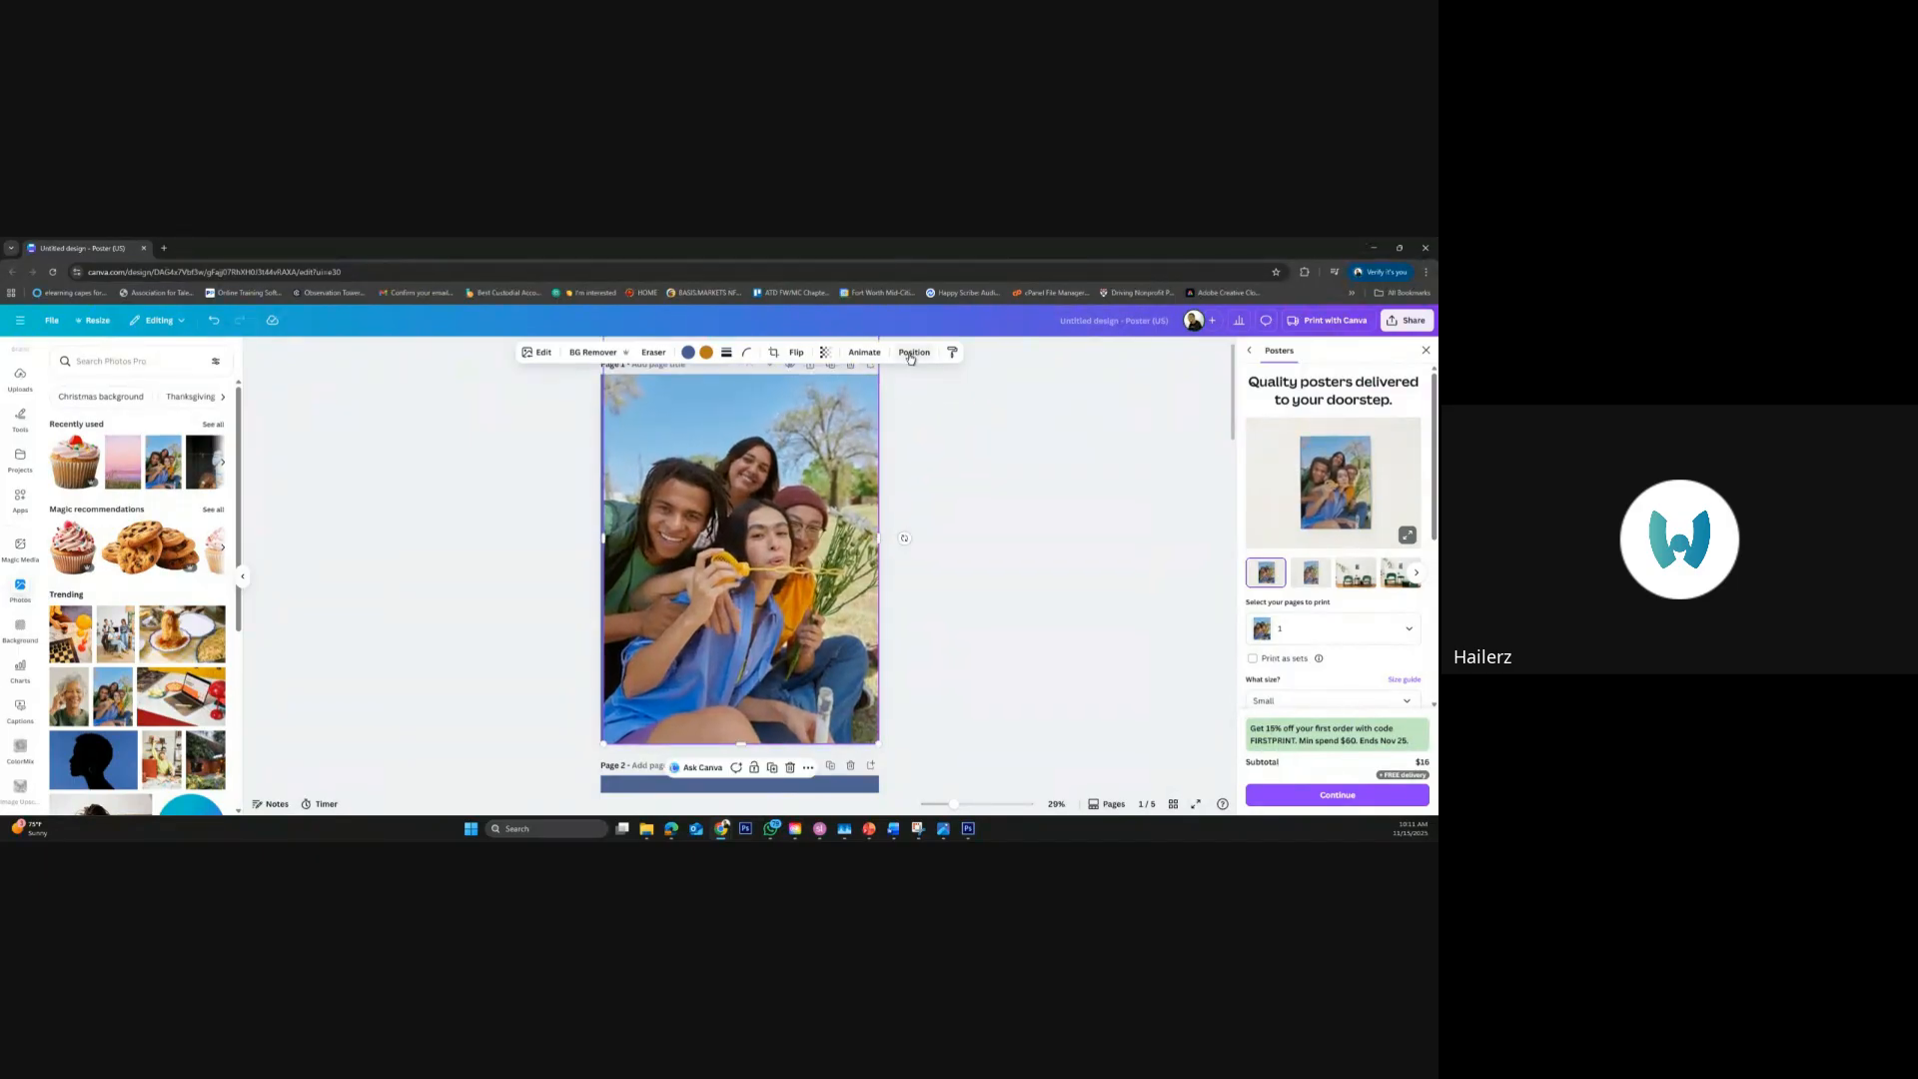
Duplicate the full-photo page 1 and go to the new copy on page 2
{"action": "scroll", "coordinate": [948, 412], "scroll_direction": "up", "scroll_amount": 1}
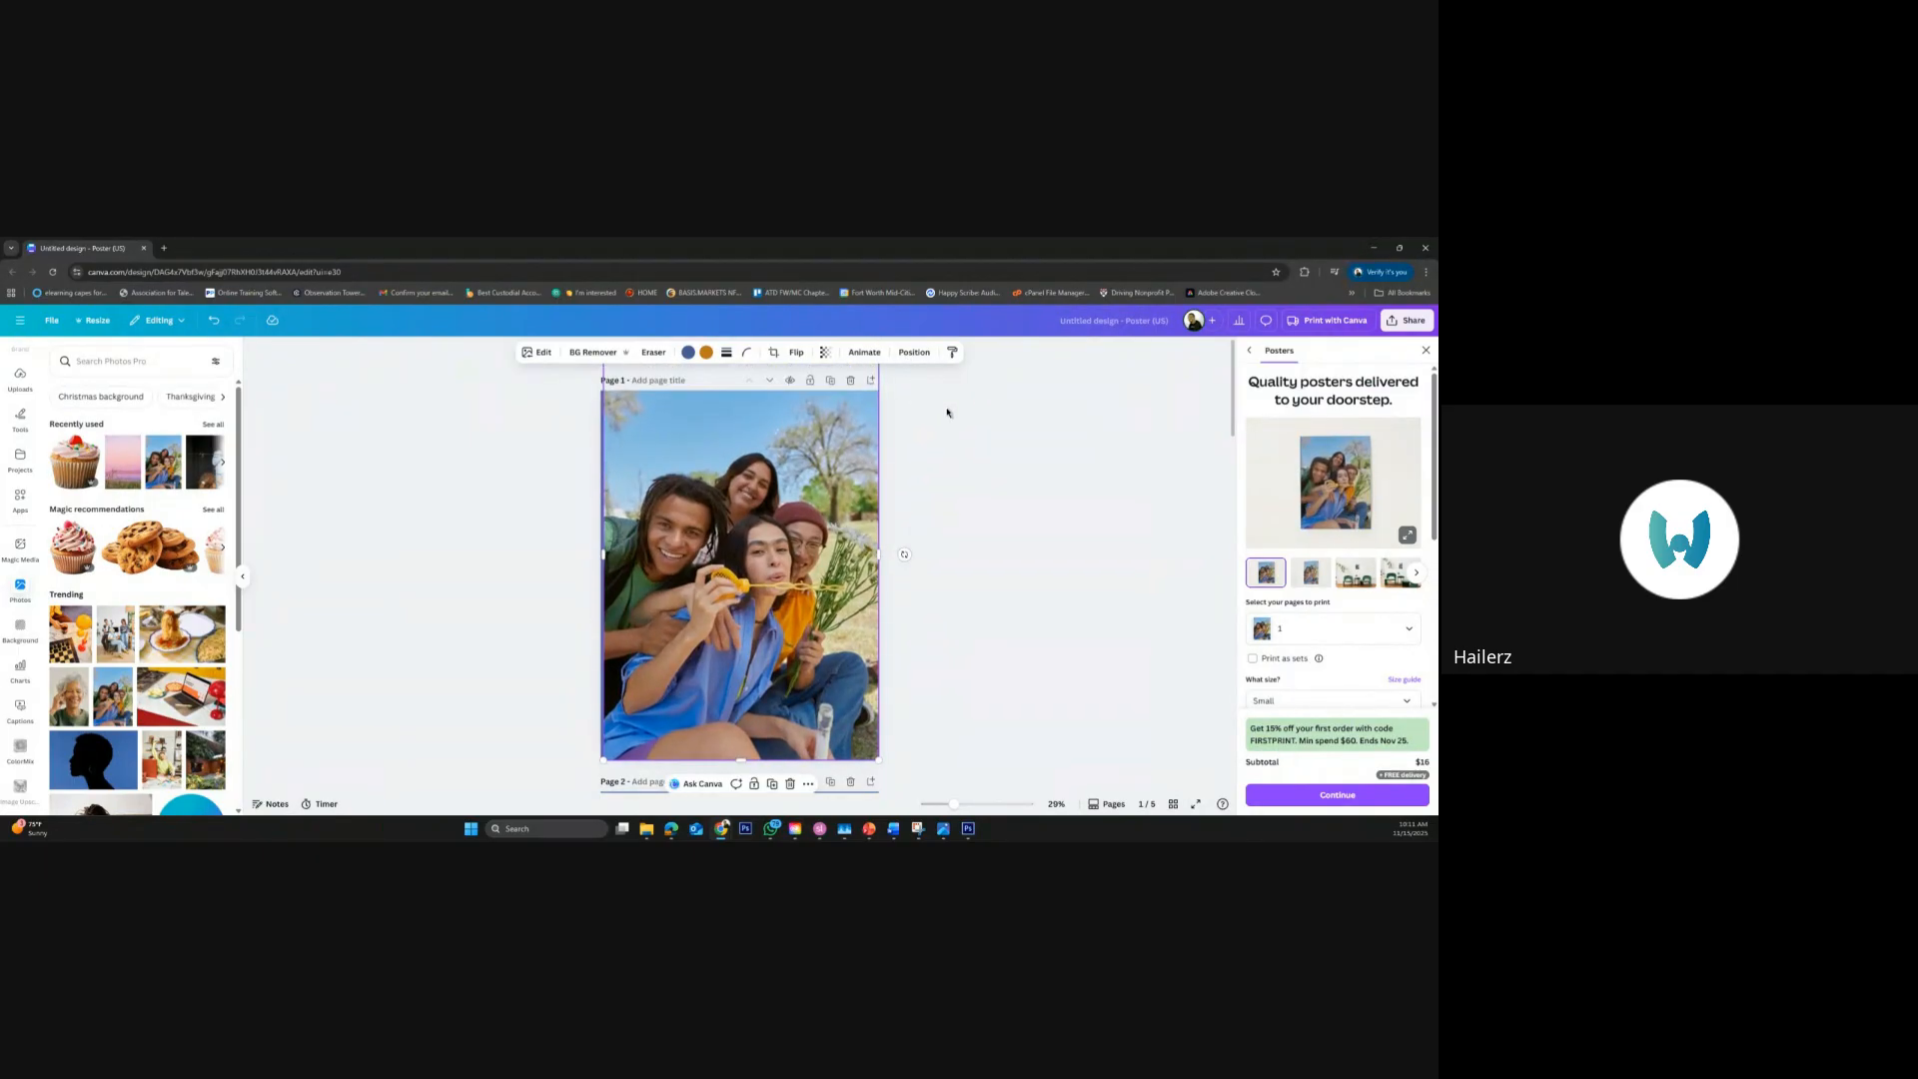
{"action": "left_click", "coordinate": [828, 380]}
{"action": "scroll", "coordinate": [965, 485], "scroll_direction": "up", "scroll_amount": 4}
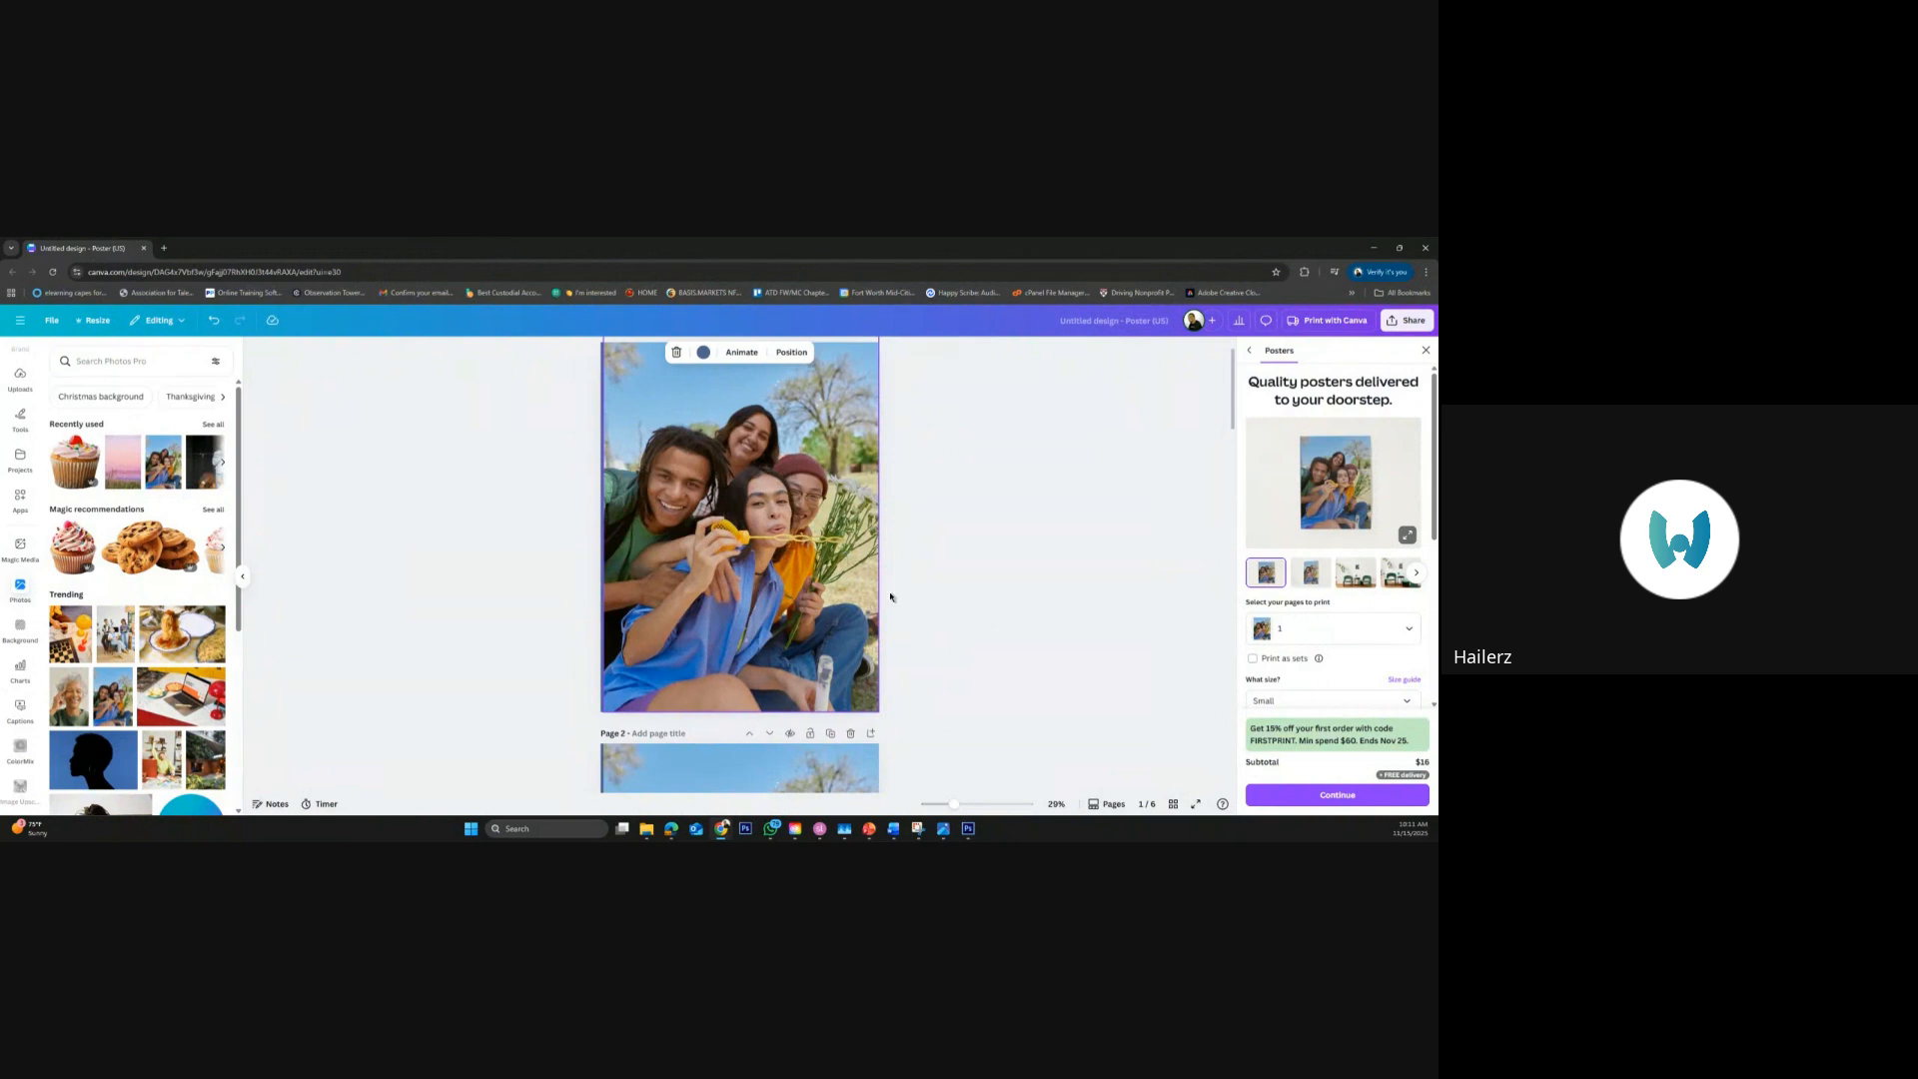
{"action": "scroll", "coordinate": [908, 655], "scroll_direction": "down", "scroll_amount": 4}
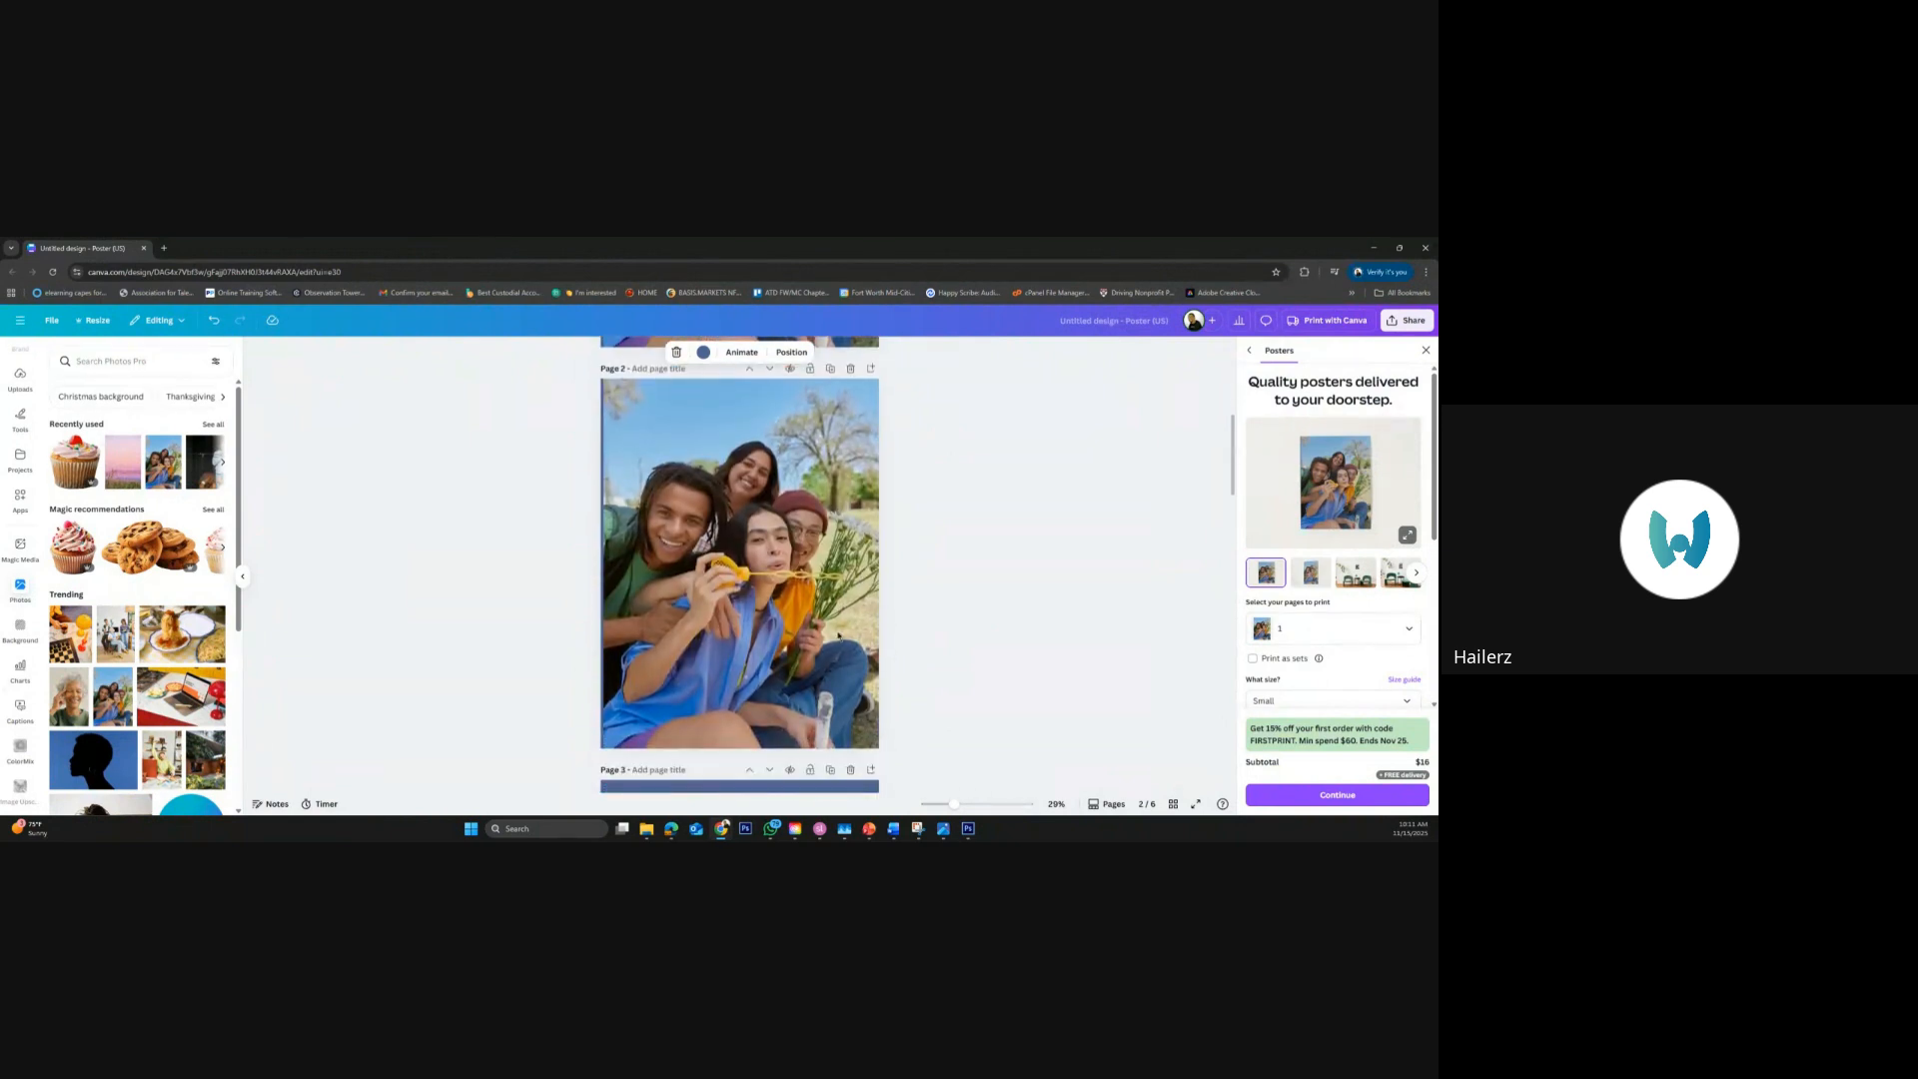
Open the Adjust settings for the photo on page 2 and go to the Texture controls
{"action": "left_click", "coordinate": [841, 636]}
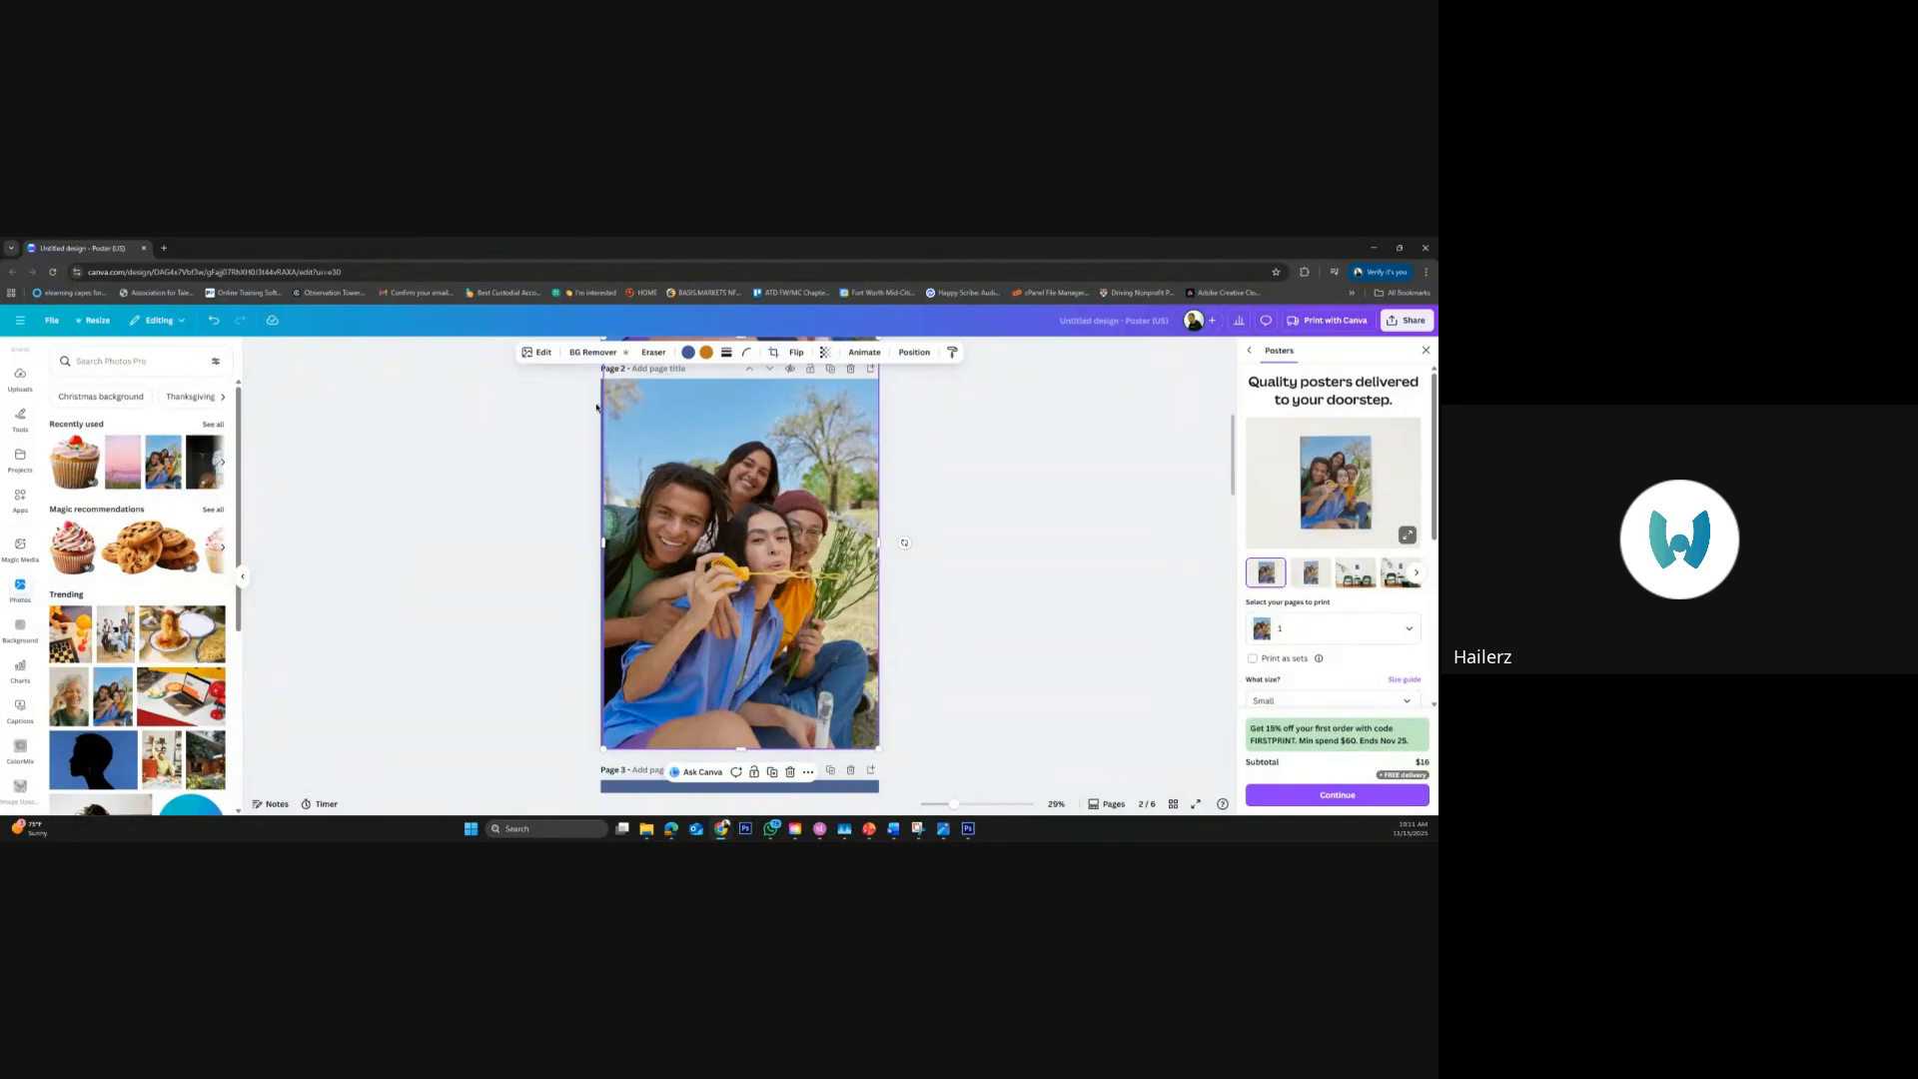
{"action": "left_click", "coordinate": [544, 354]}
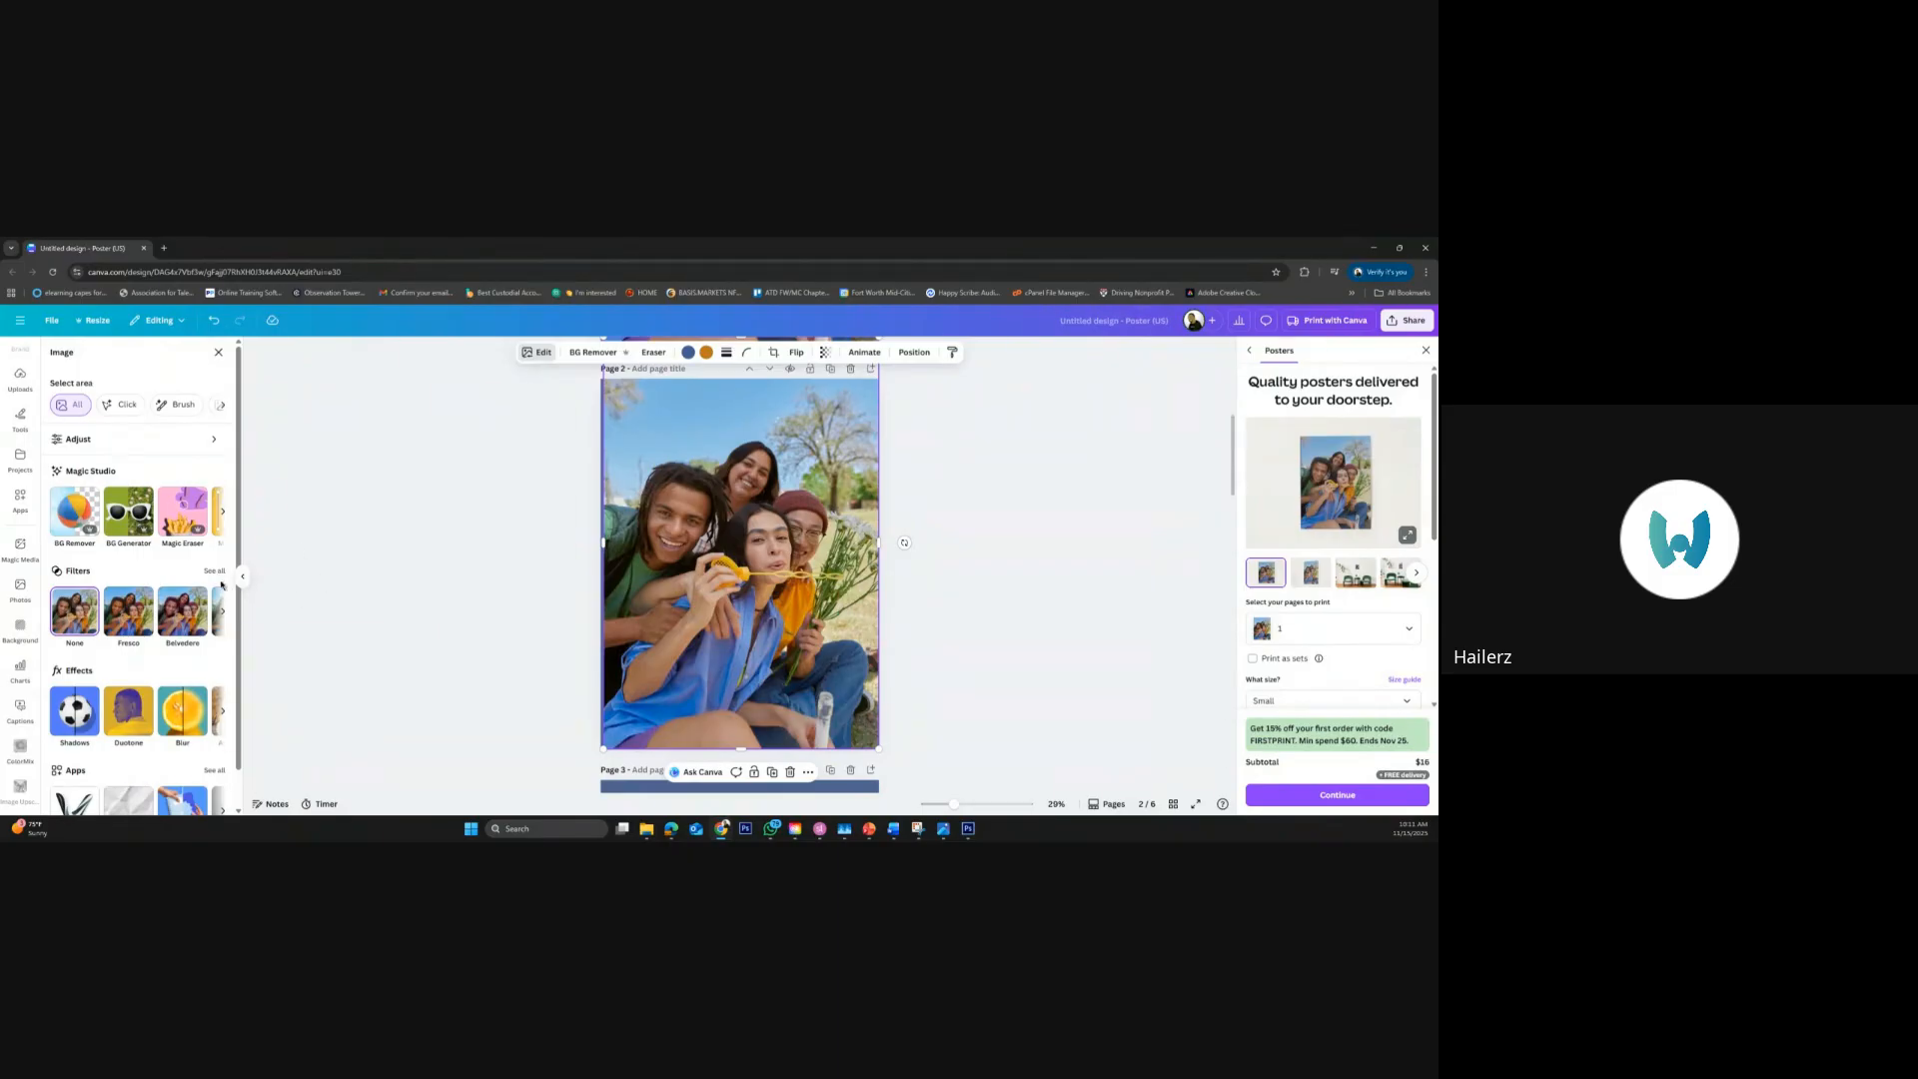
{"action": "scroll", "coordinate": [211, 689], "scroll_direction": "down", "scroll_amount": 1}
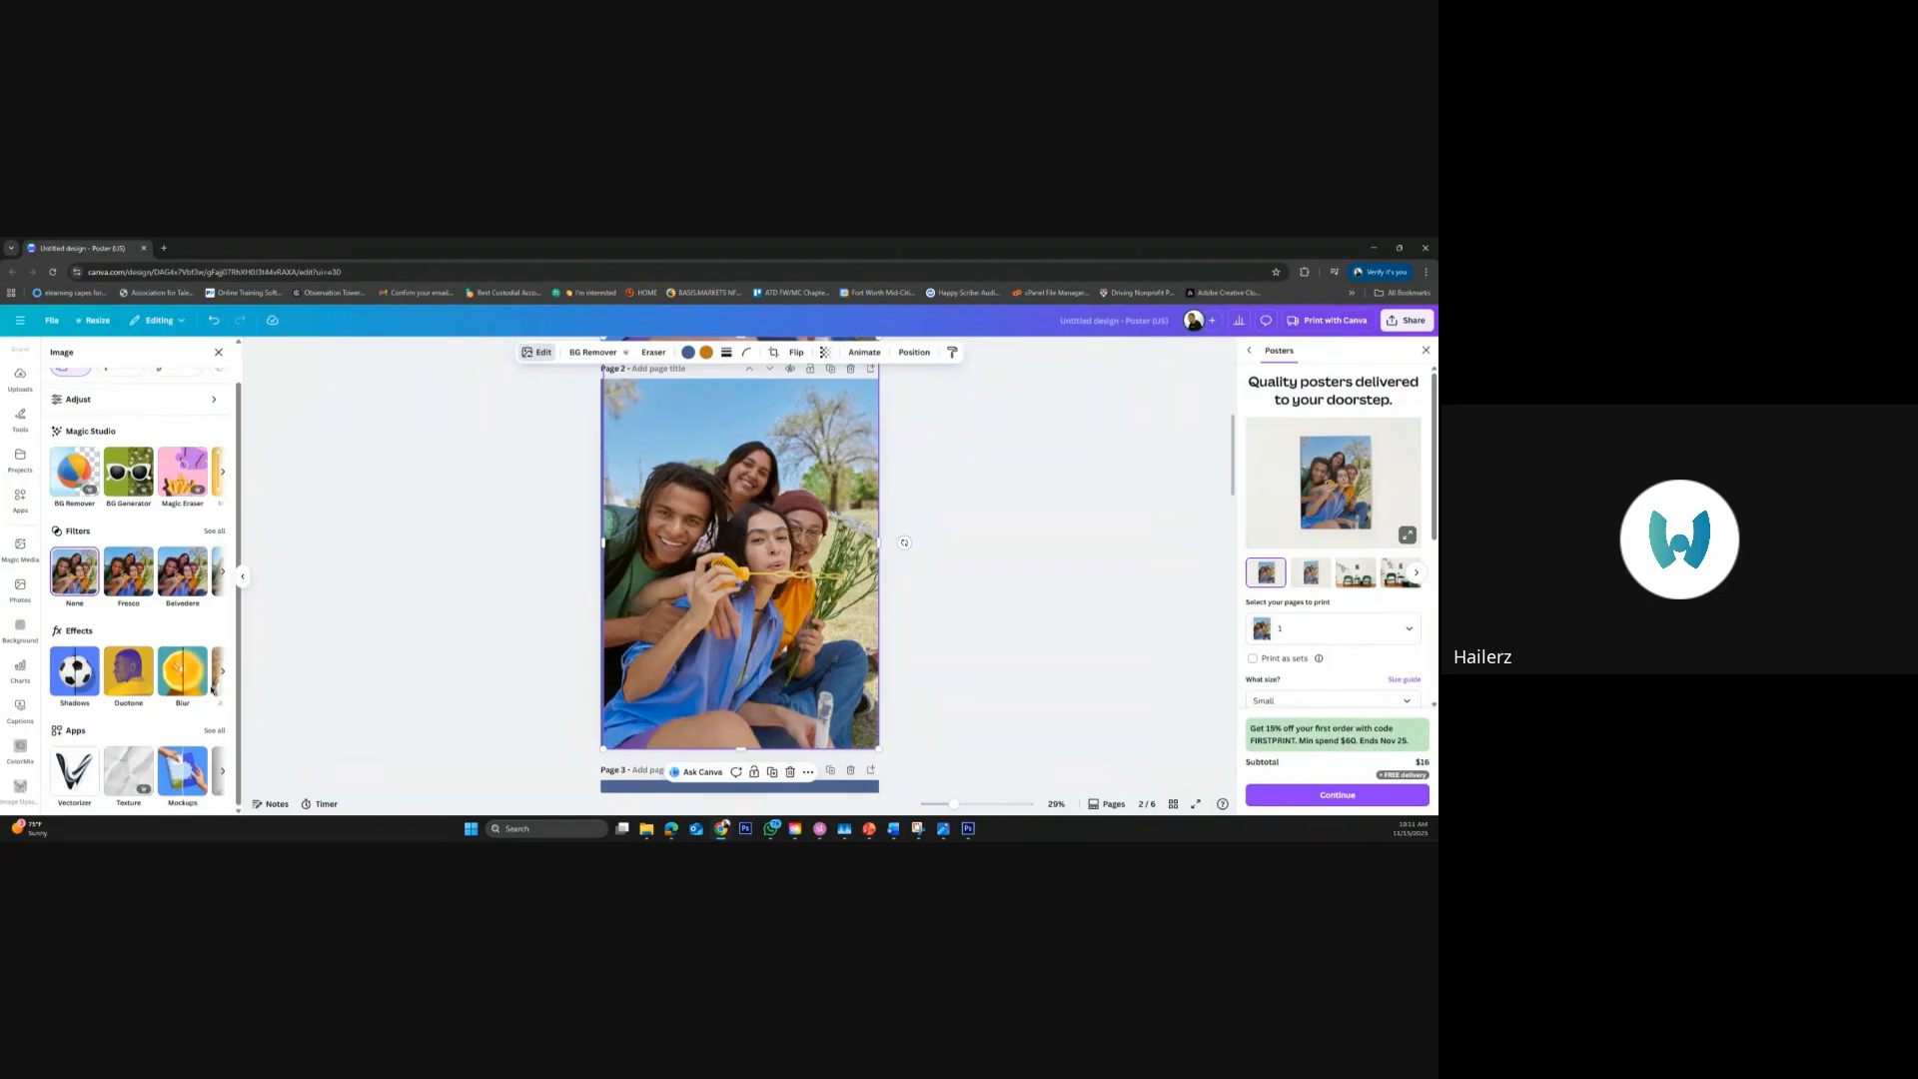
{"action": "scroll", "coordinate": [211, 689], "scroll_direction": "up", "scroll_amount": 1}
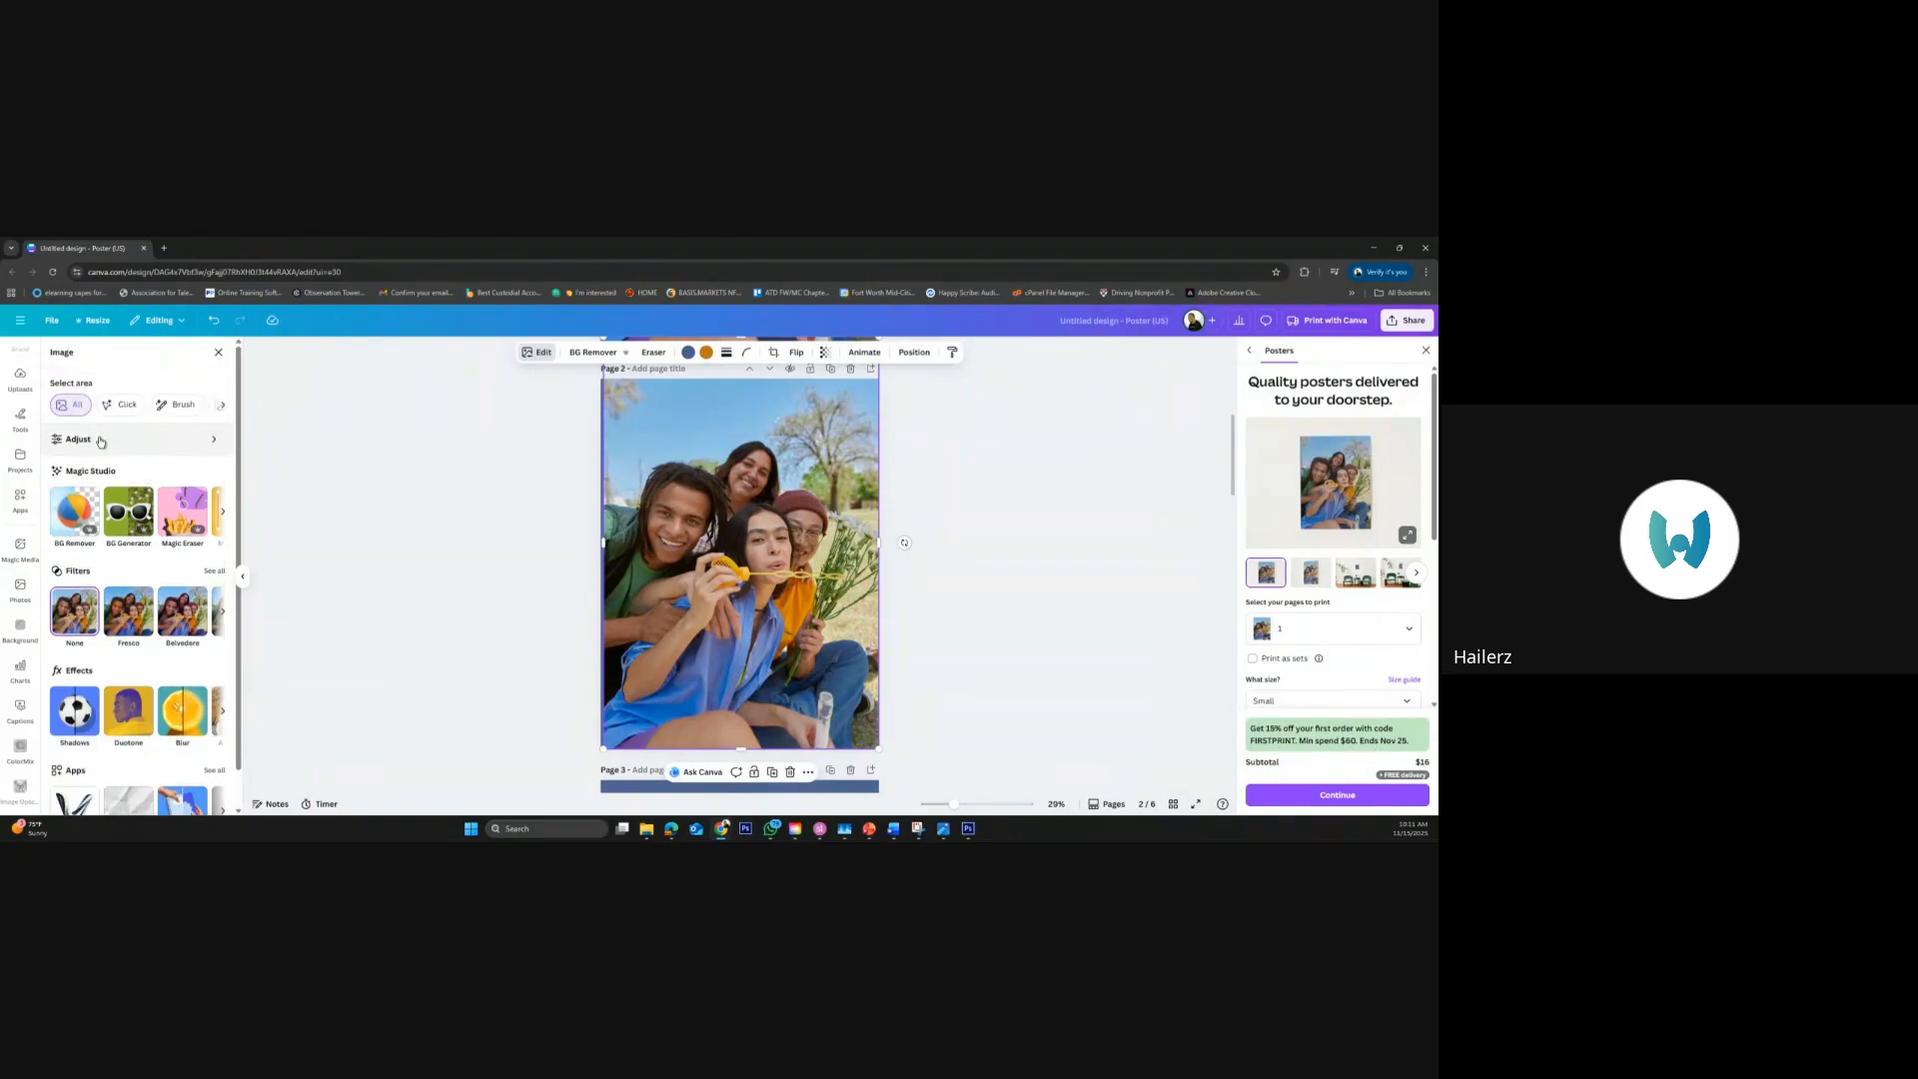
{"action": "left_click", "coordinate": [99, 440]}
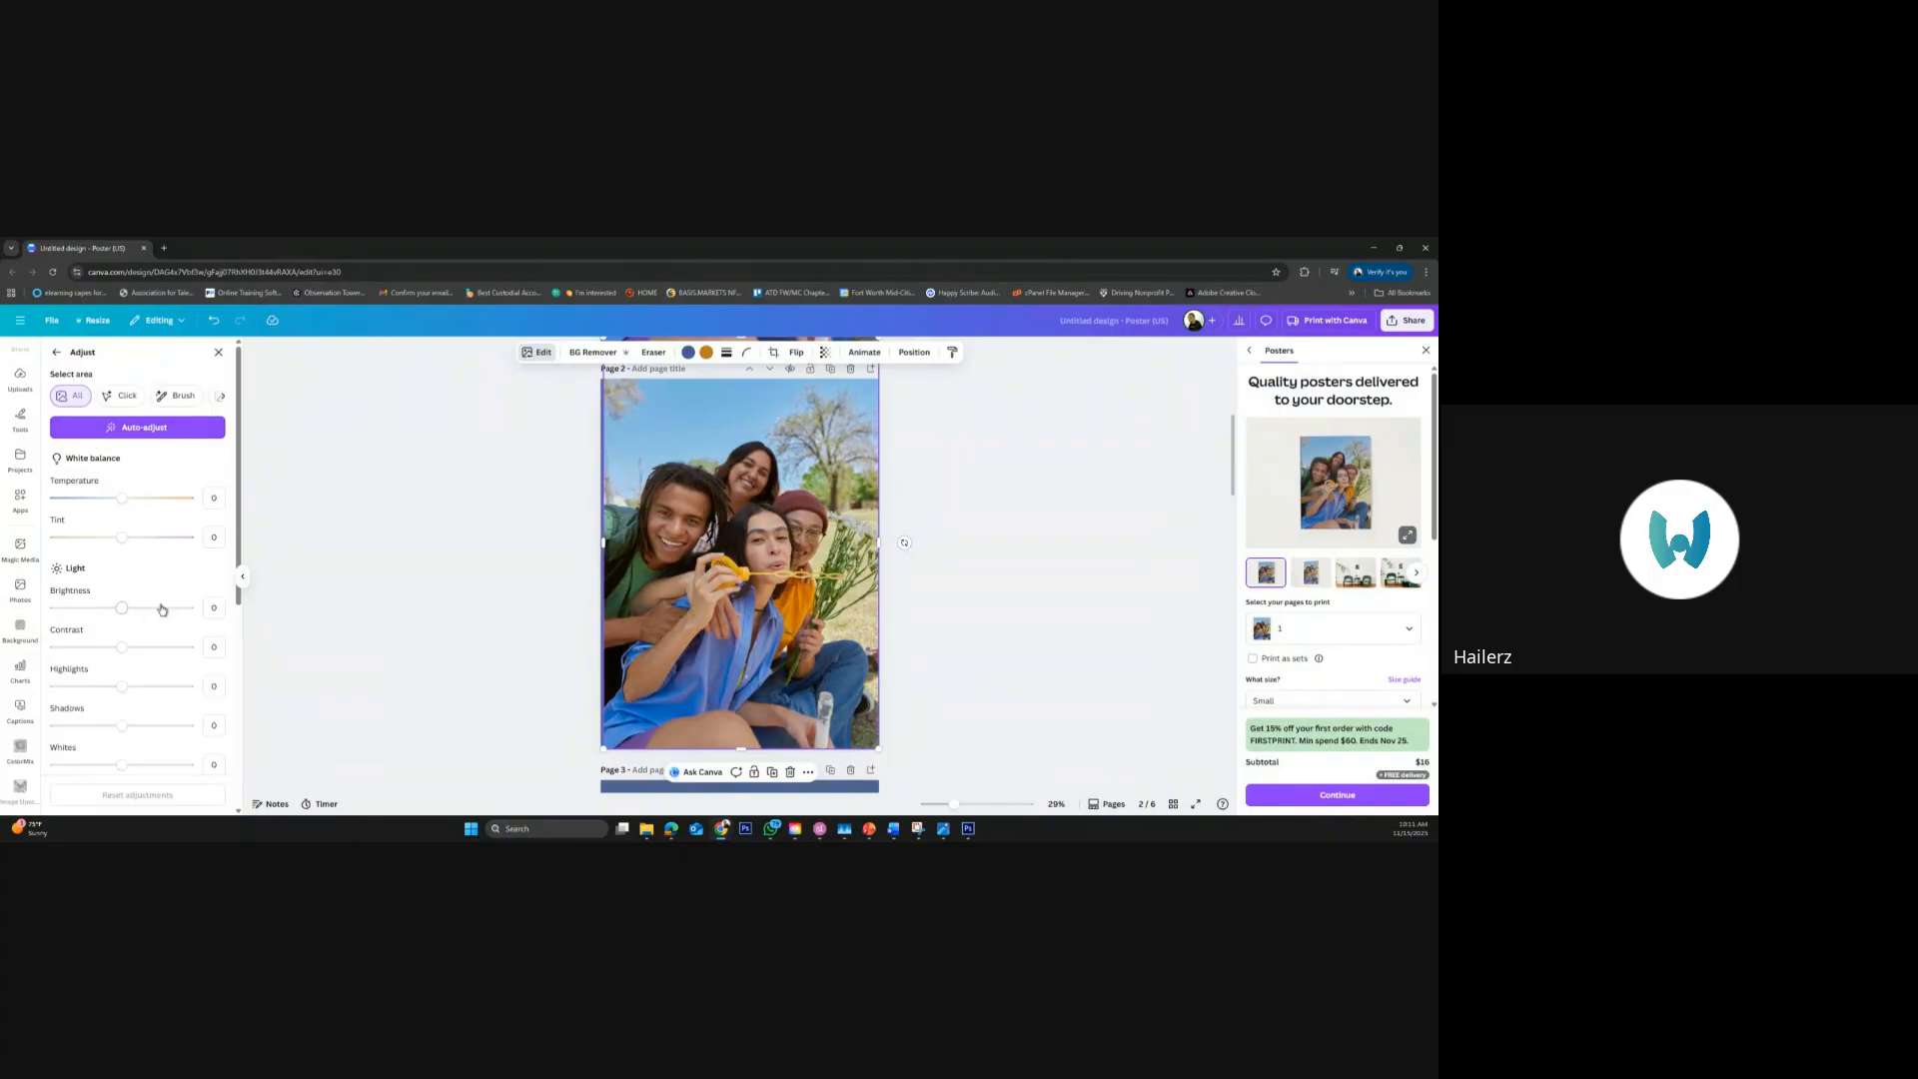
{"action": "left_click_drag", "start_coordinate": [240, 562], "coordinate": [249, 774]}
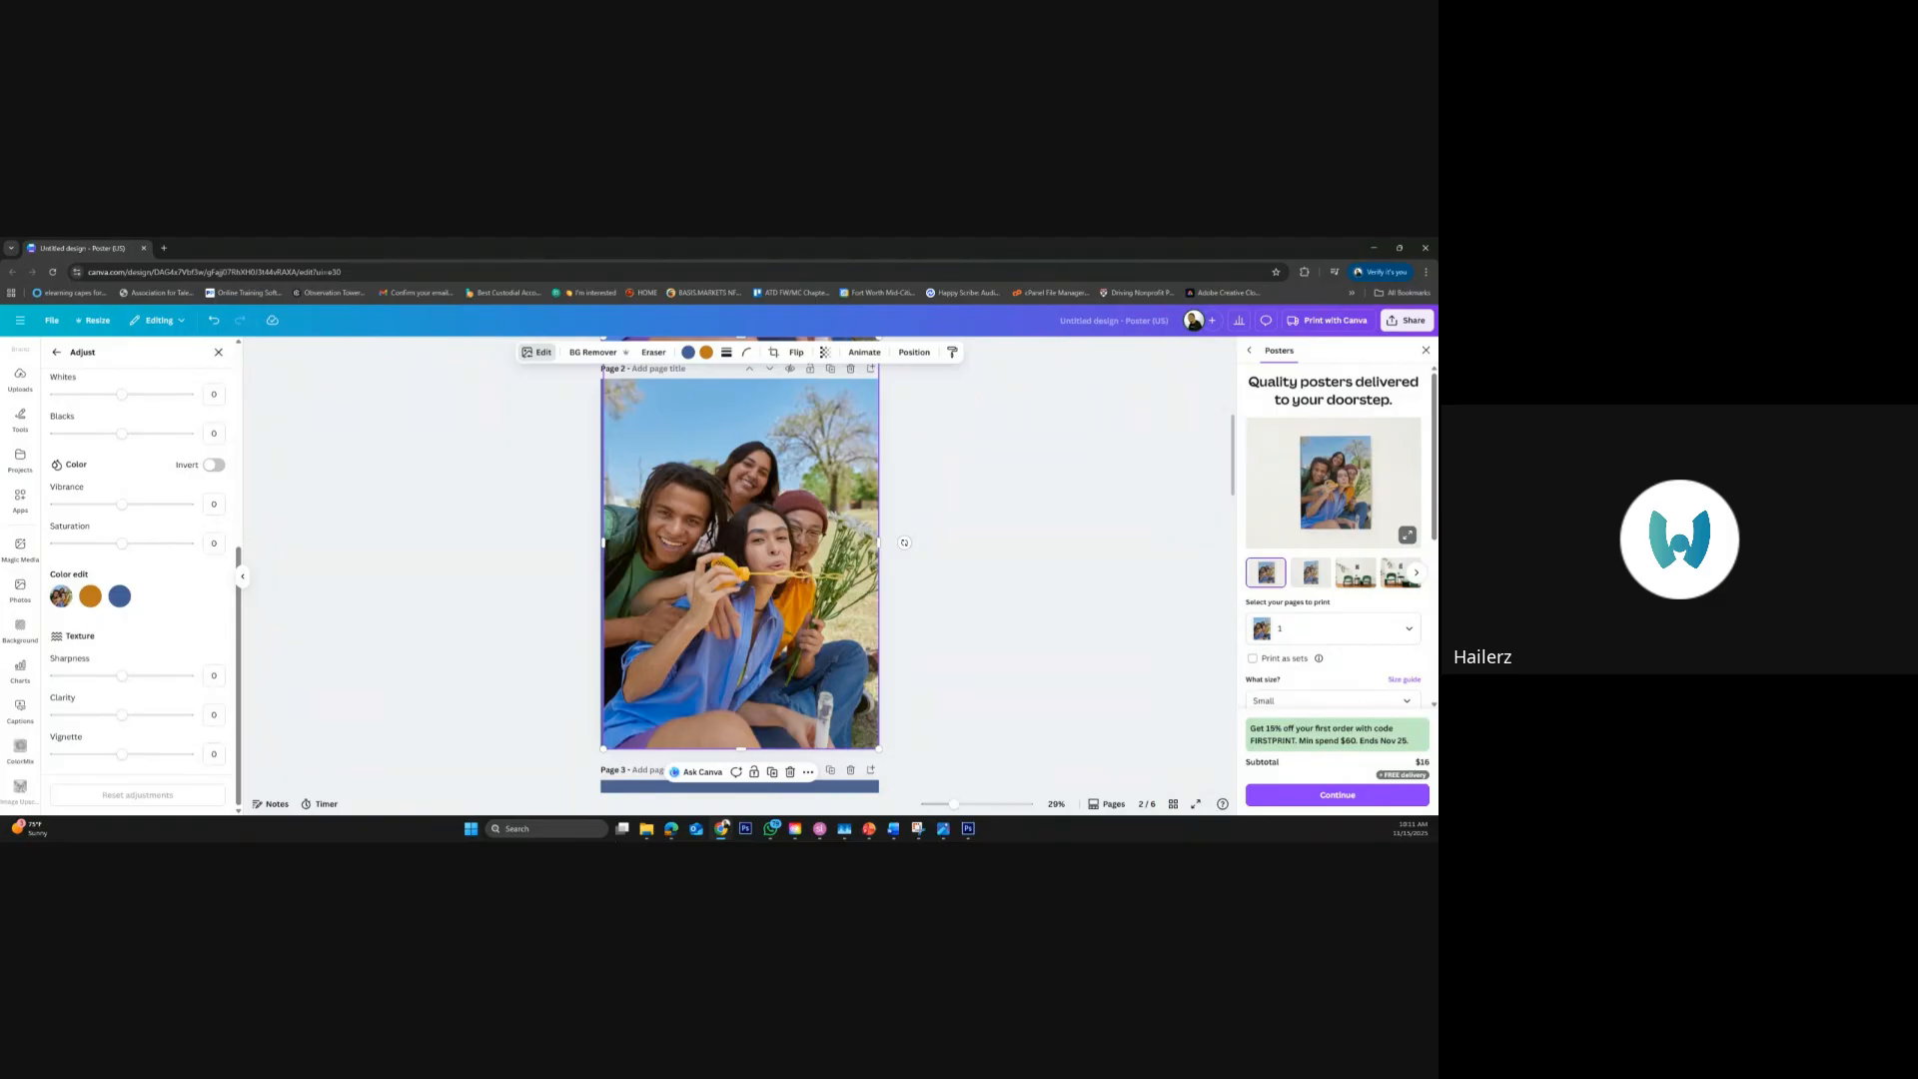
{"action": "key", "text": "alt+Tab"}
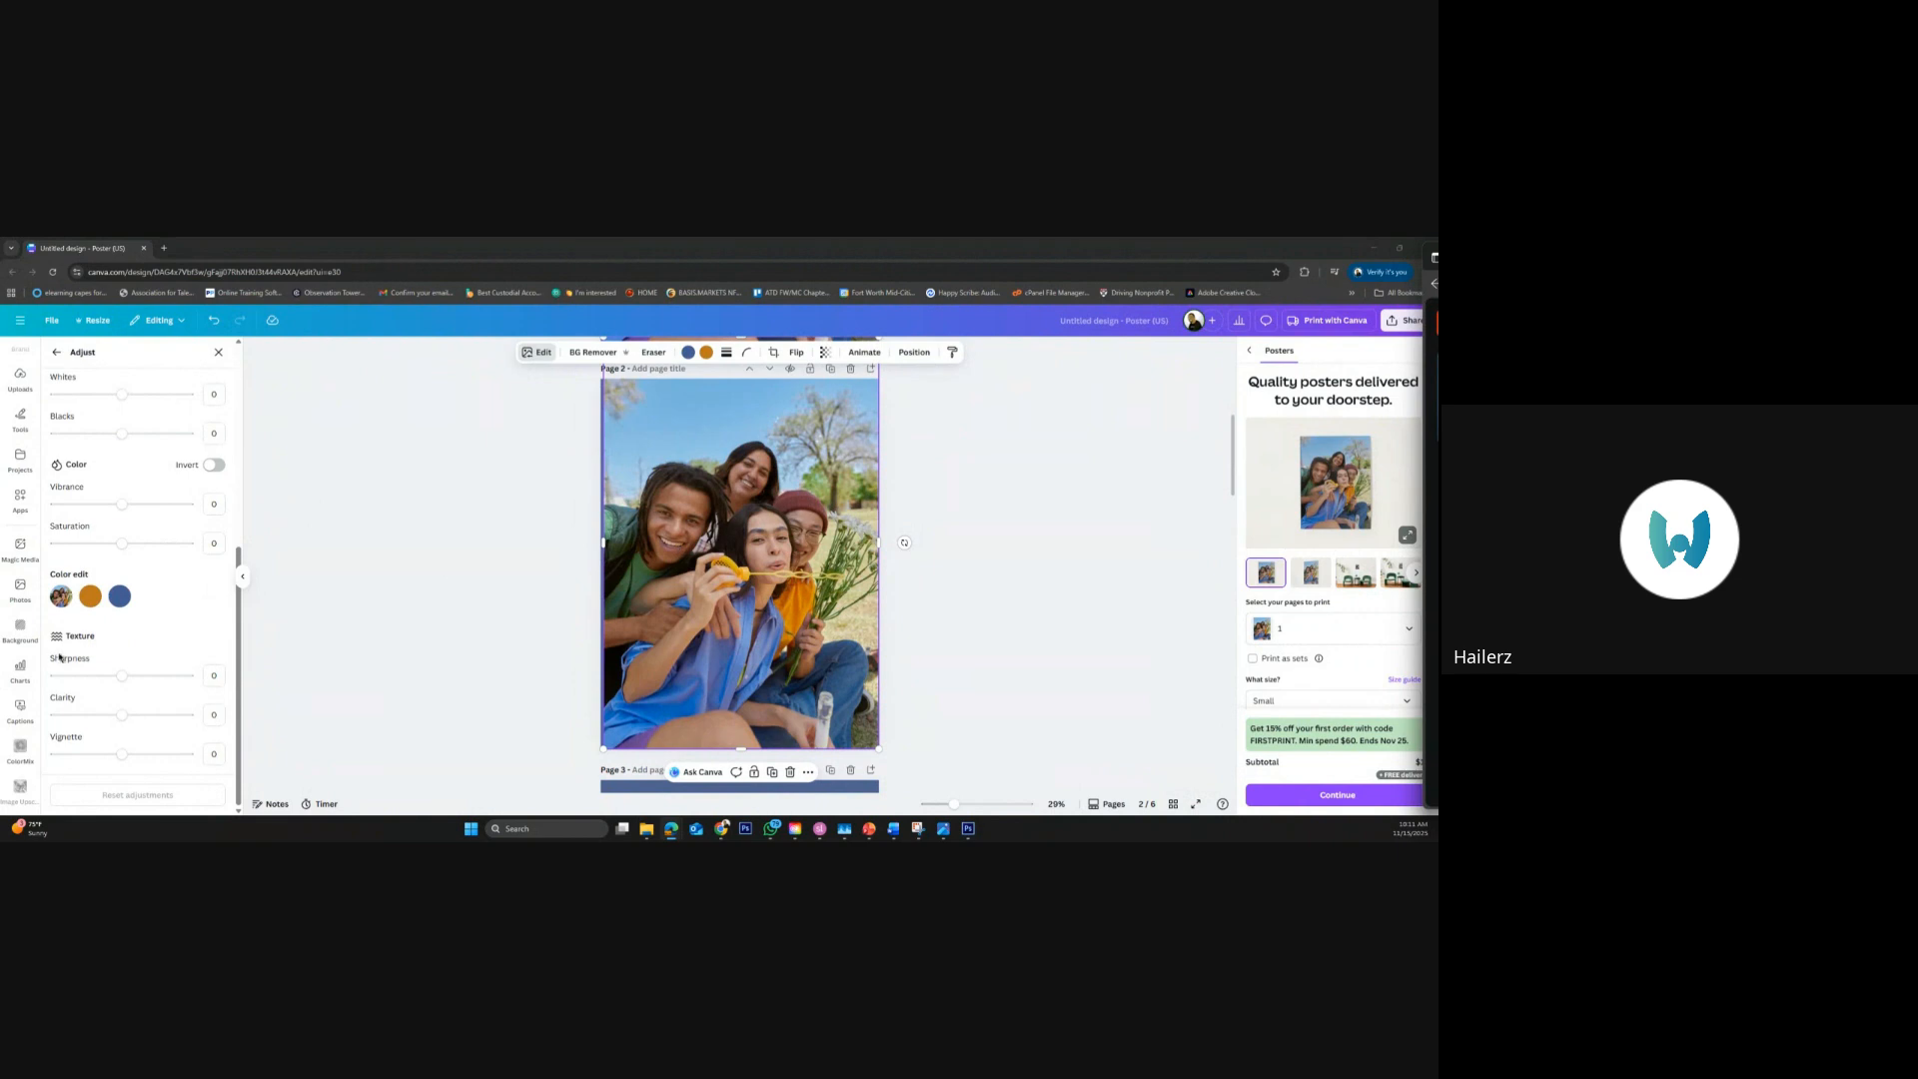
Raise the page 2 photo's Clarity to about 43 and slightly increase its Sharpness
{"action": "left_click", "coordinate": [124, 719]}
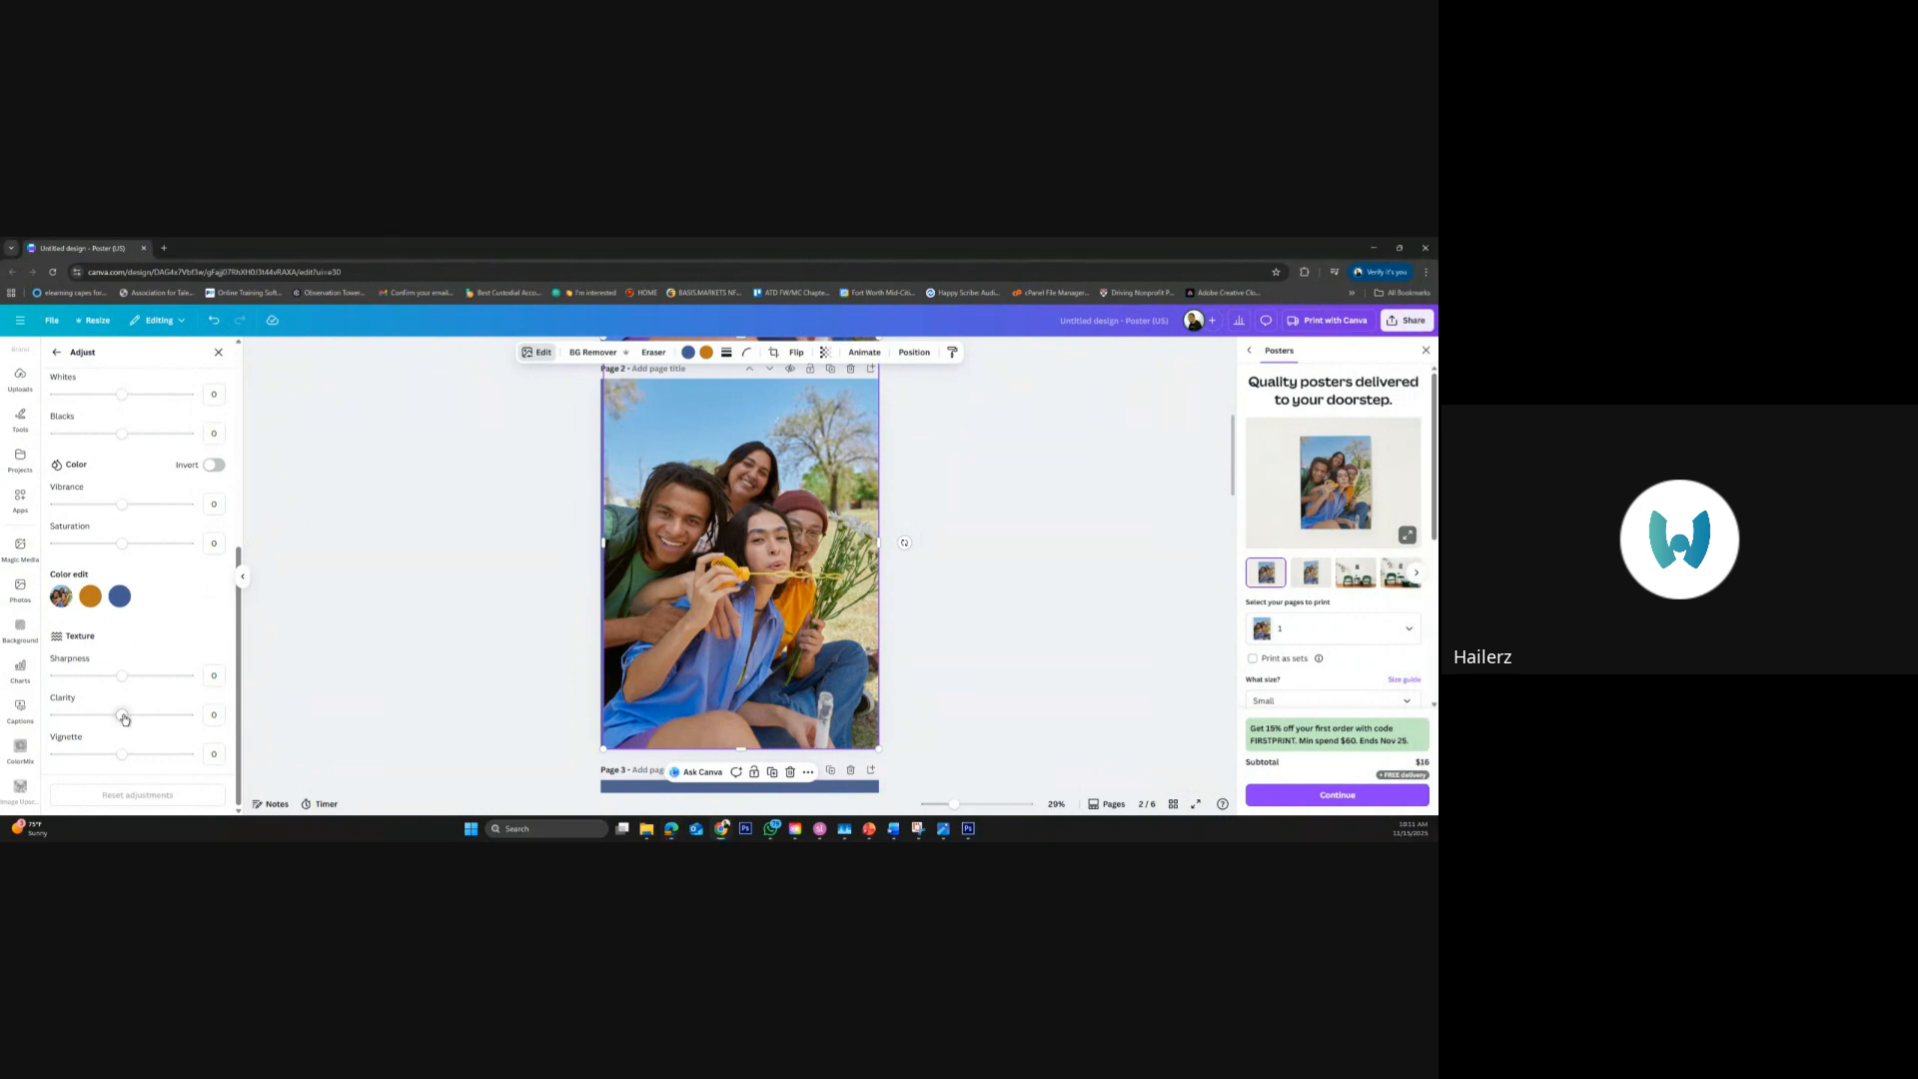
{"action": "mouse_move", "coordinate": [124, 719]}
{"action": "left_mouse_down"}
{"action": "mouse_move", "coordinate": [194, 721]}
{"action": "mouse_move", "coordinate": [152, 721]}
{"action": "left_mouse_up"}
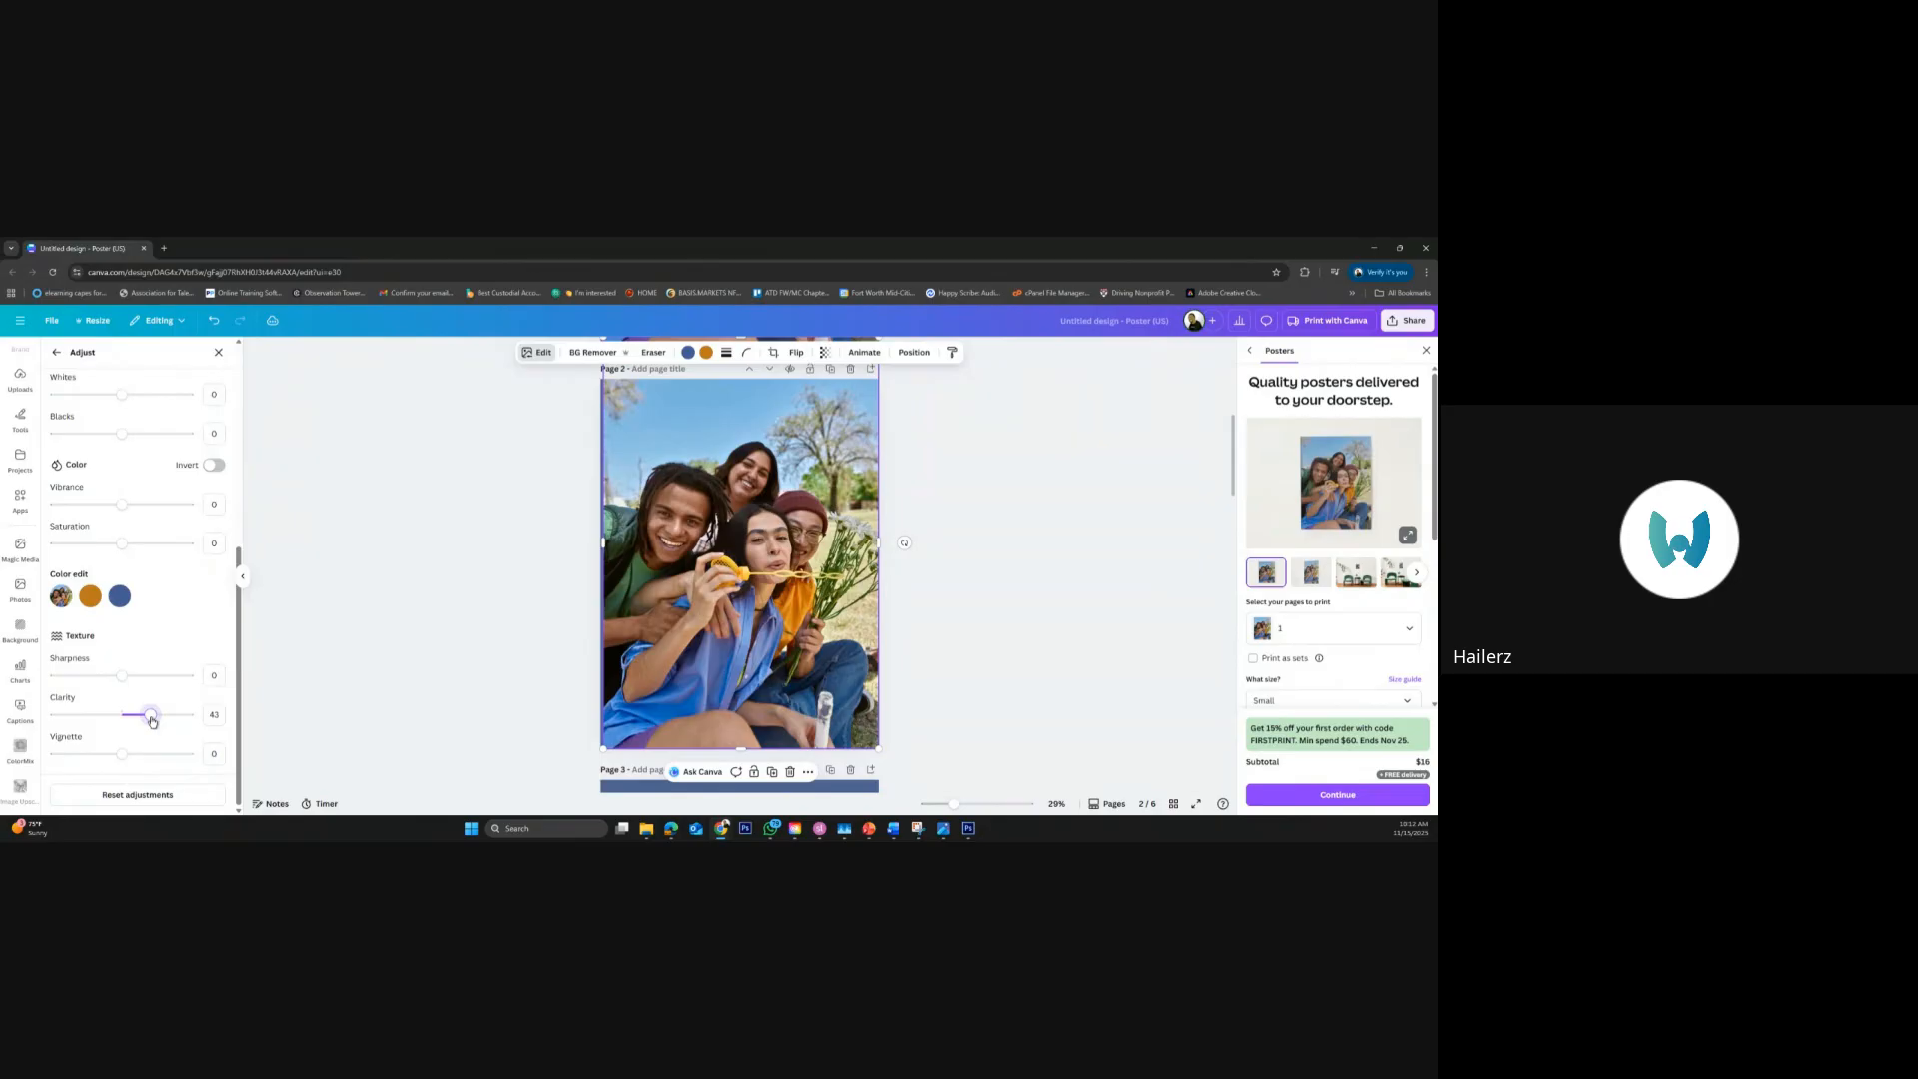
{"action": "left_click_drag", "start_coordinate": [122, 676], "coordinate": [137, 681]}
{"action": "left_click", "coordinate": [243, 574]}
{"action": "scroll", "coordinate": [909, 556], "scroll_direction": "up", "scroll_amount": 5}
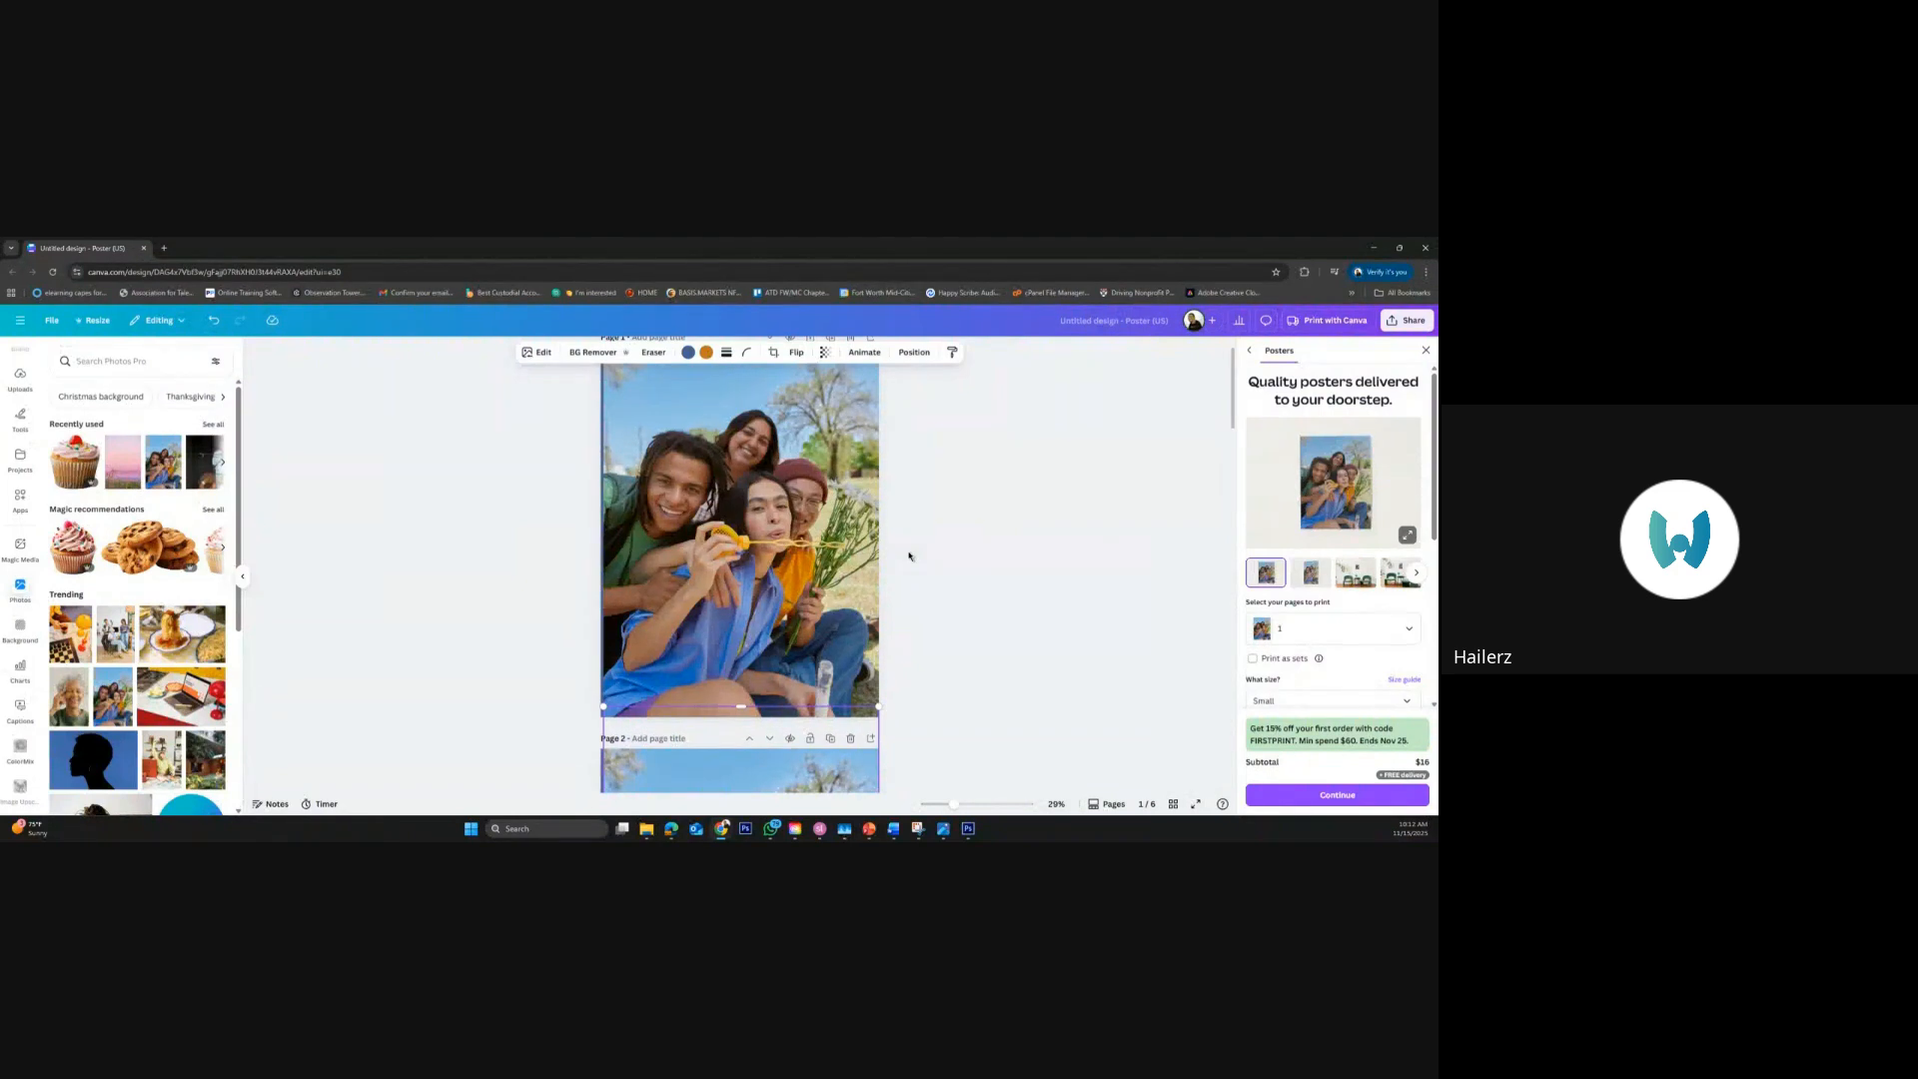
{"action": "scroll", "coordinate": [909, 556], "scroll_direction": "down", "scroll_amount": 5}
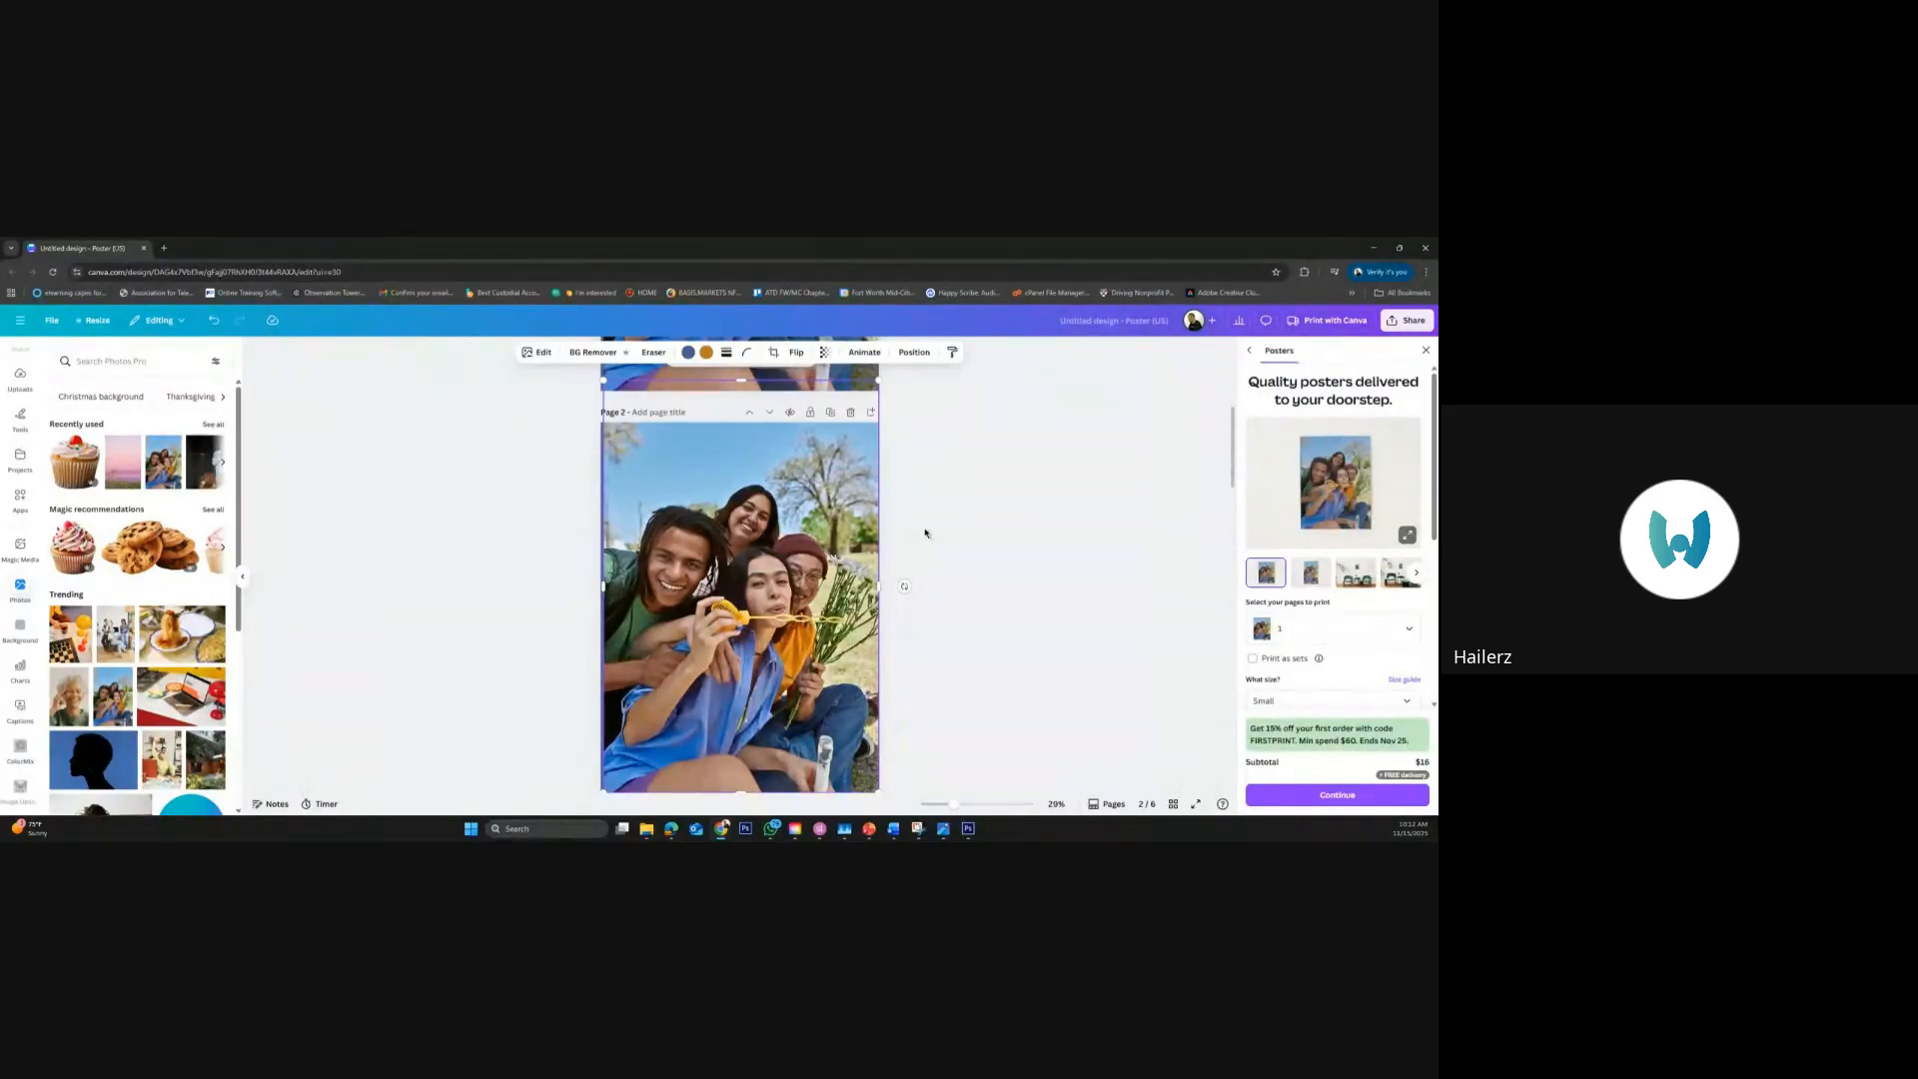
Compare the adjusted photo on page 2 with the original photo on page 1
{"action": "scroll", "coordinate": [930, 528], "scroll_direction": "up", "scroll_amount": 5}
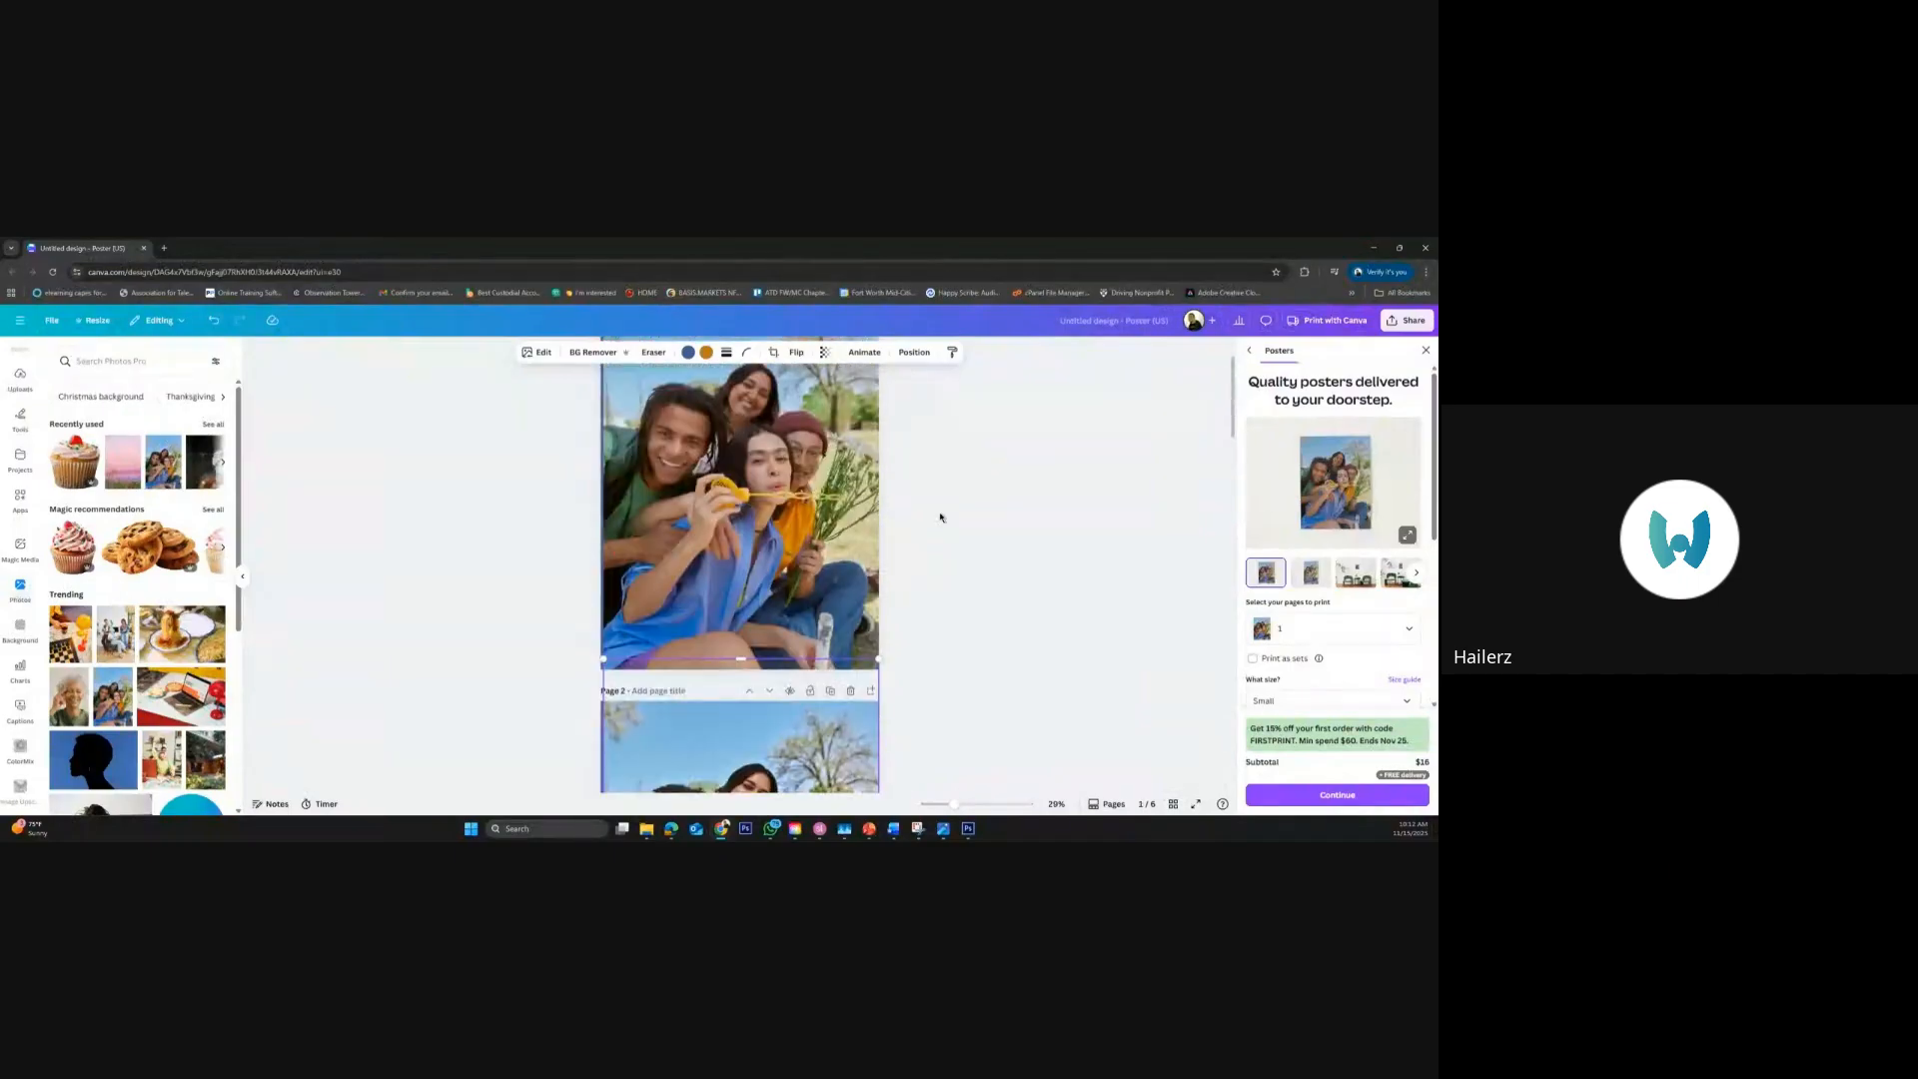
{"action": "scroll", "coordinate": [940, 518], "scroll_direction": "down", "scroll_amount": 5}
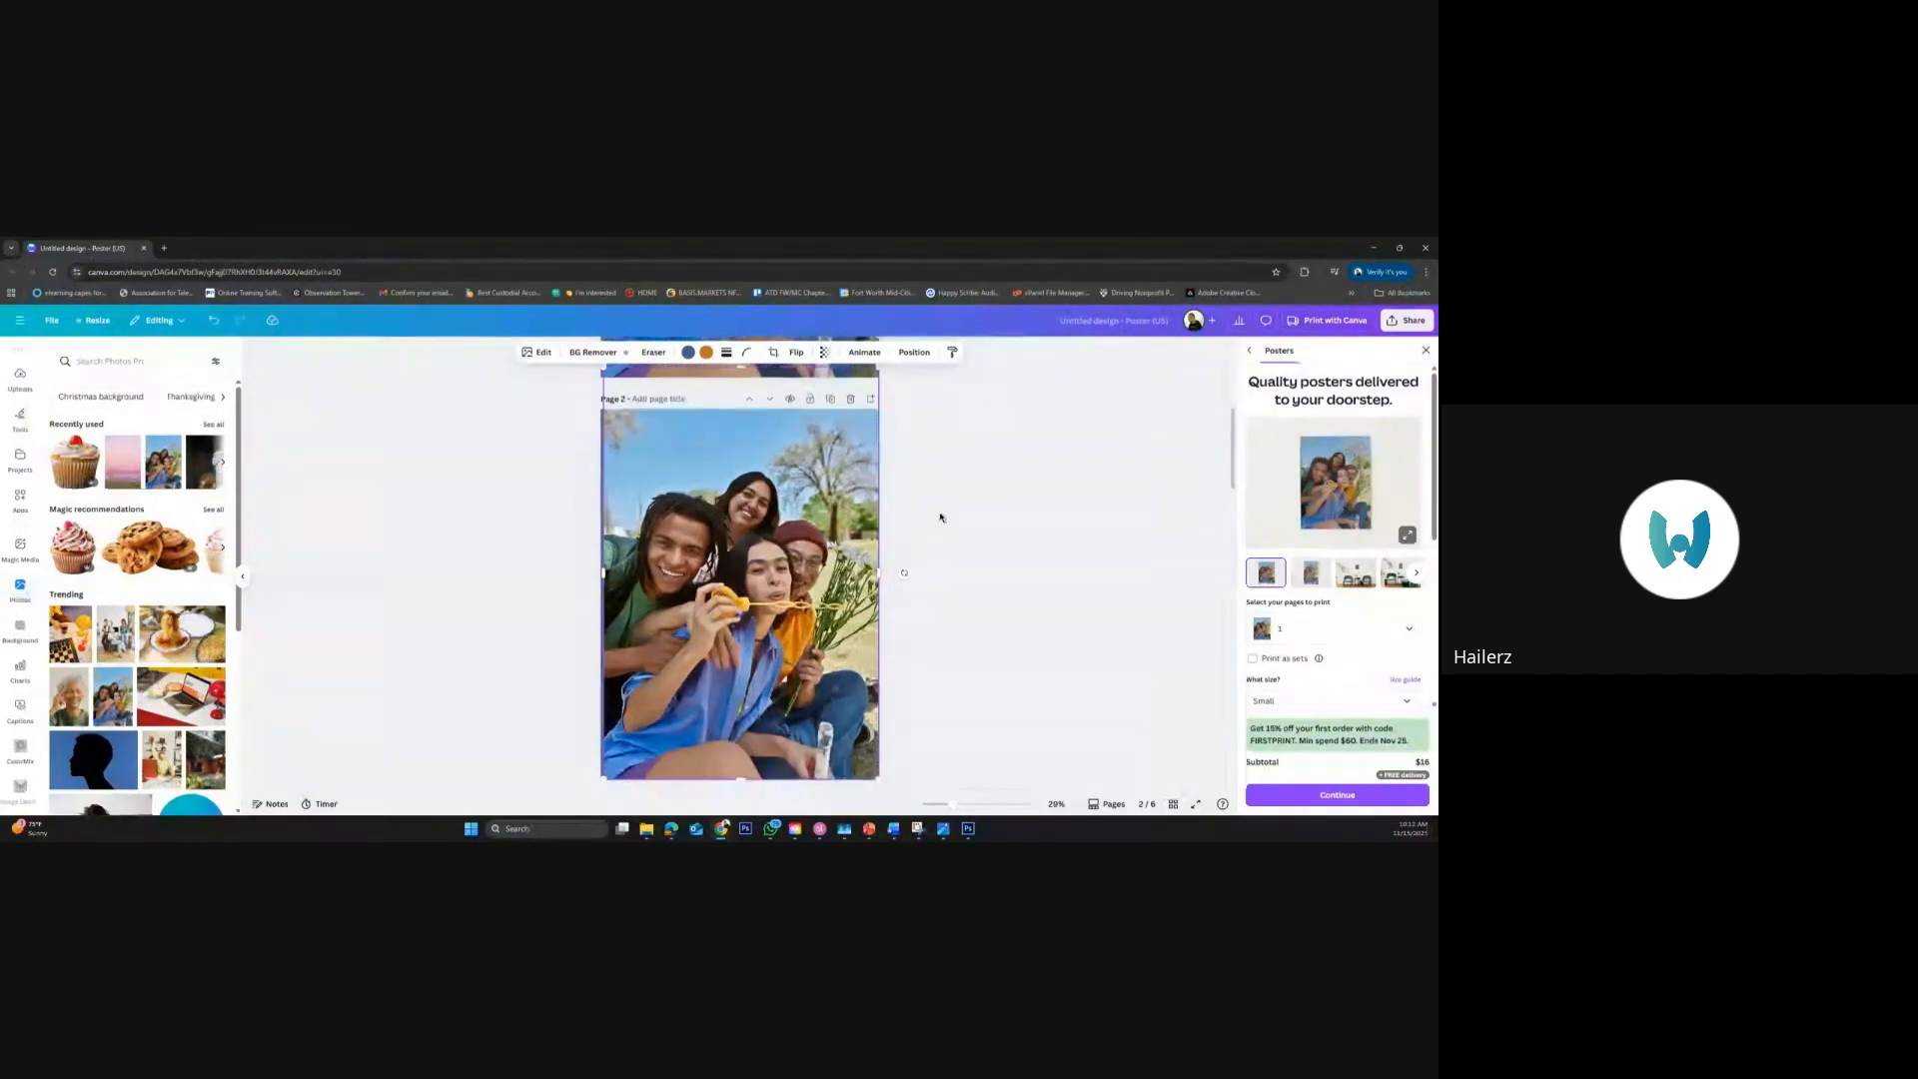
{"action": "scroll", "coordinate": [941, 518], "scroll_direction": "down", "scroll_amount": 1}
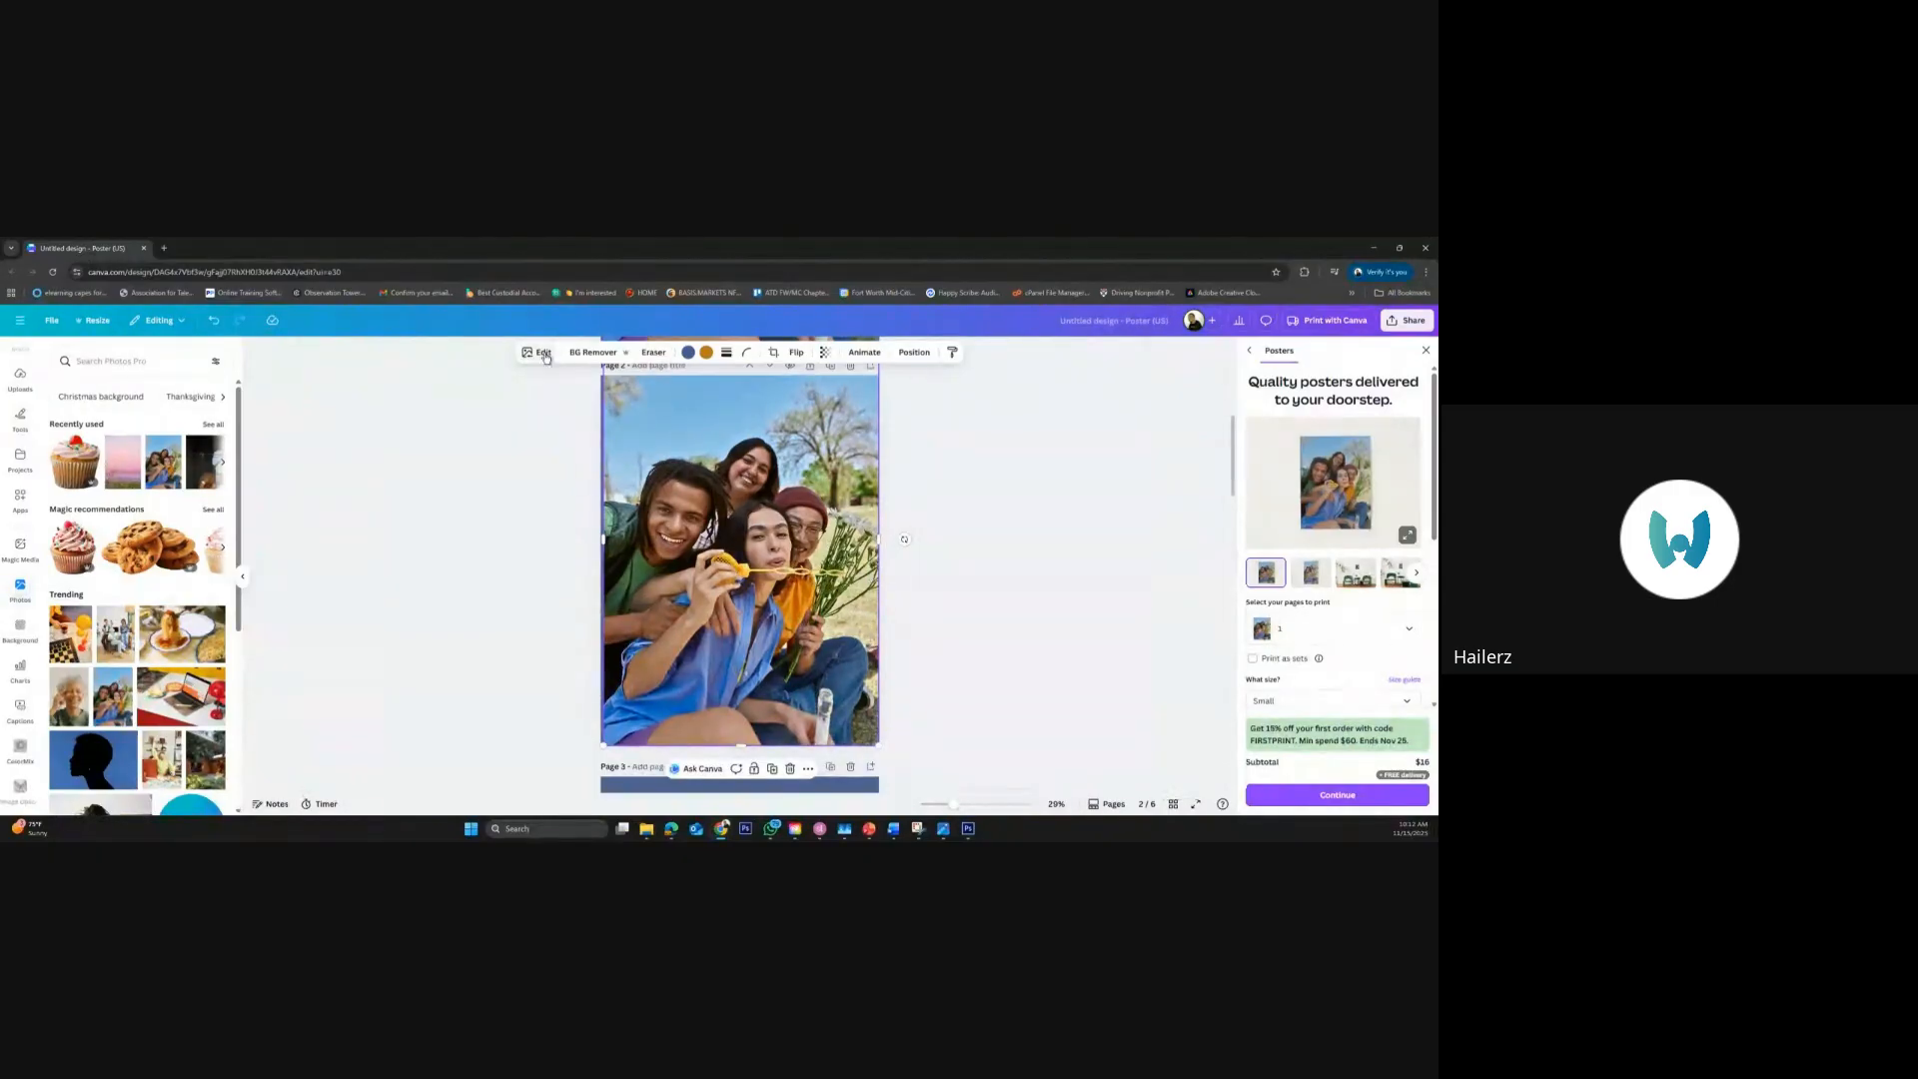
{"action": "left_click", "coordinate": [544, 355]}
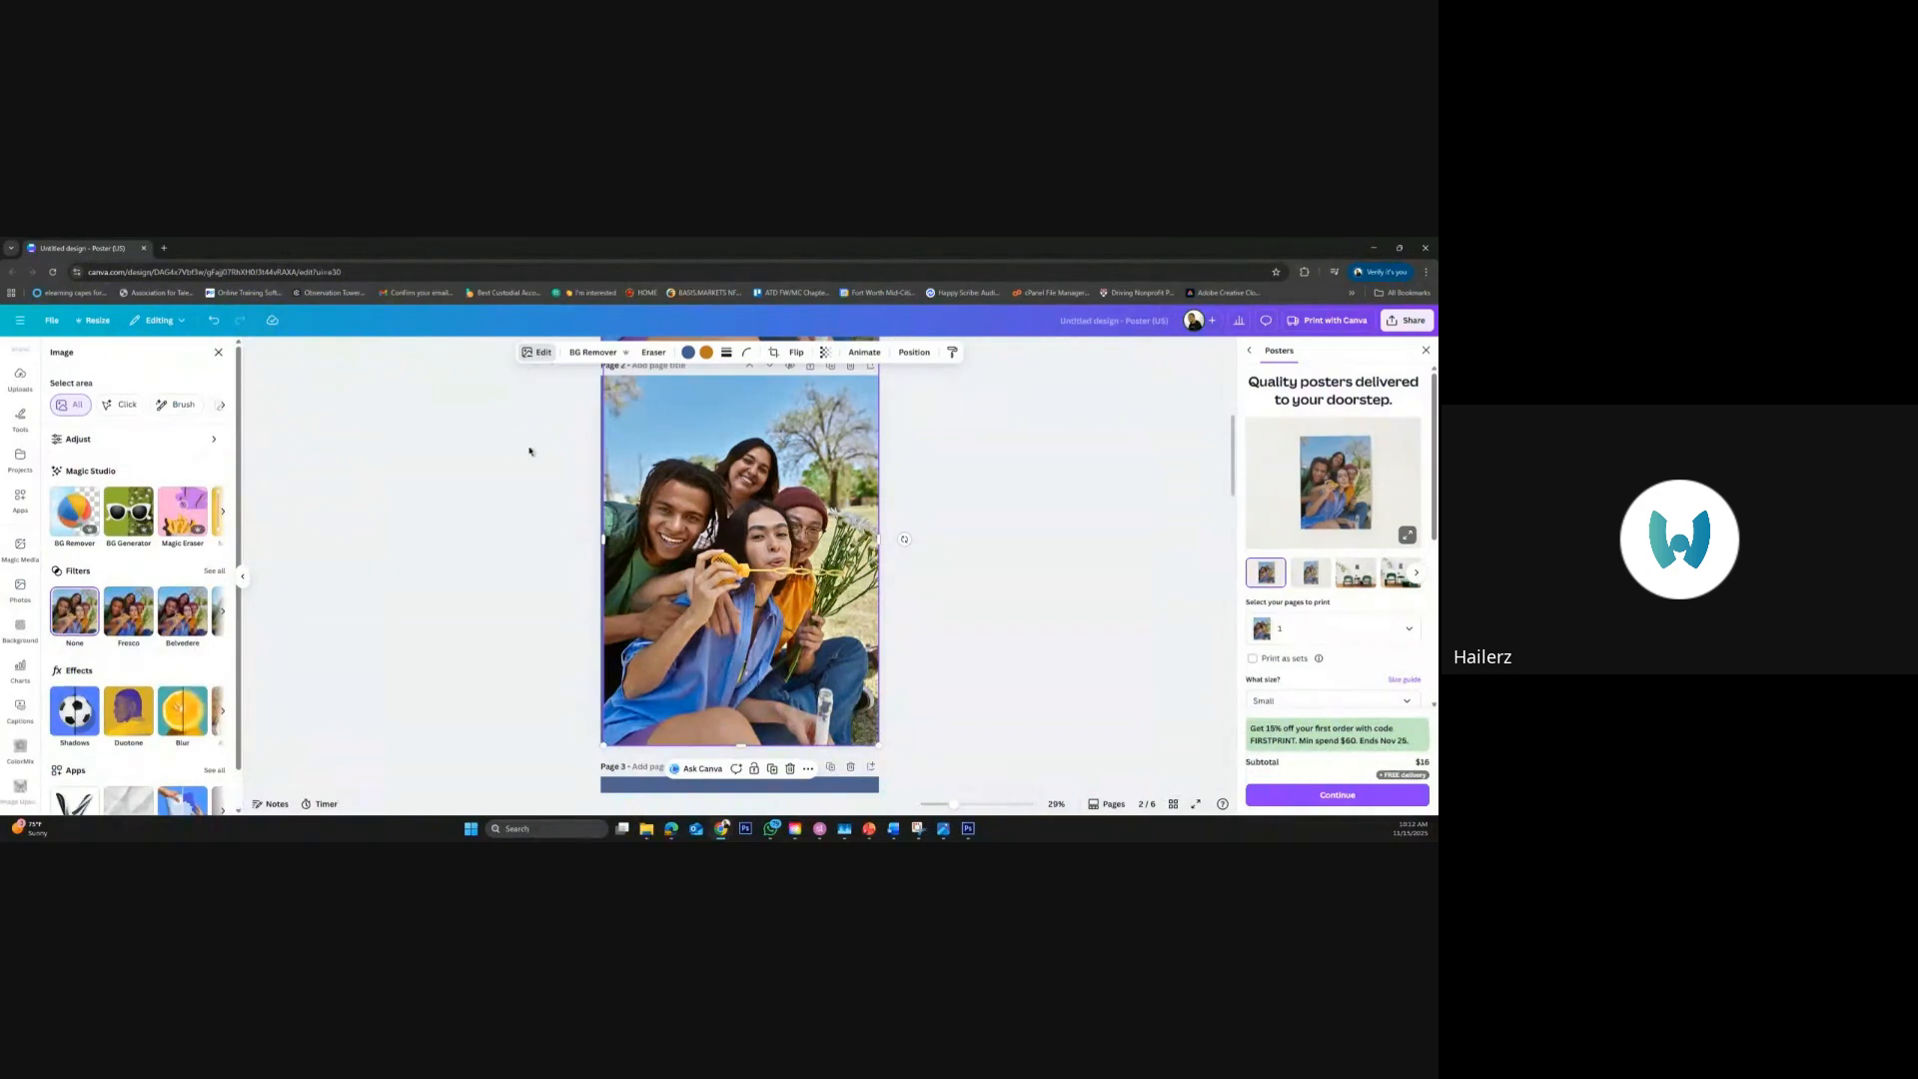
{"action": "key", "text": "Escape"}
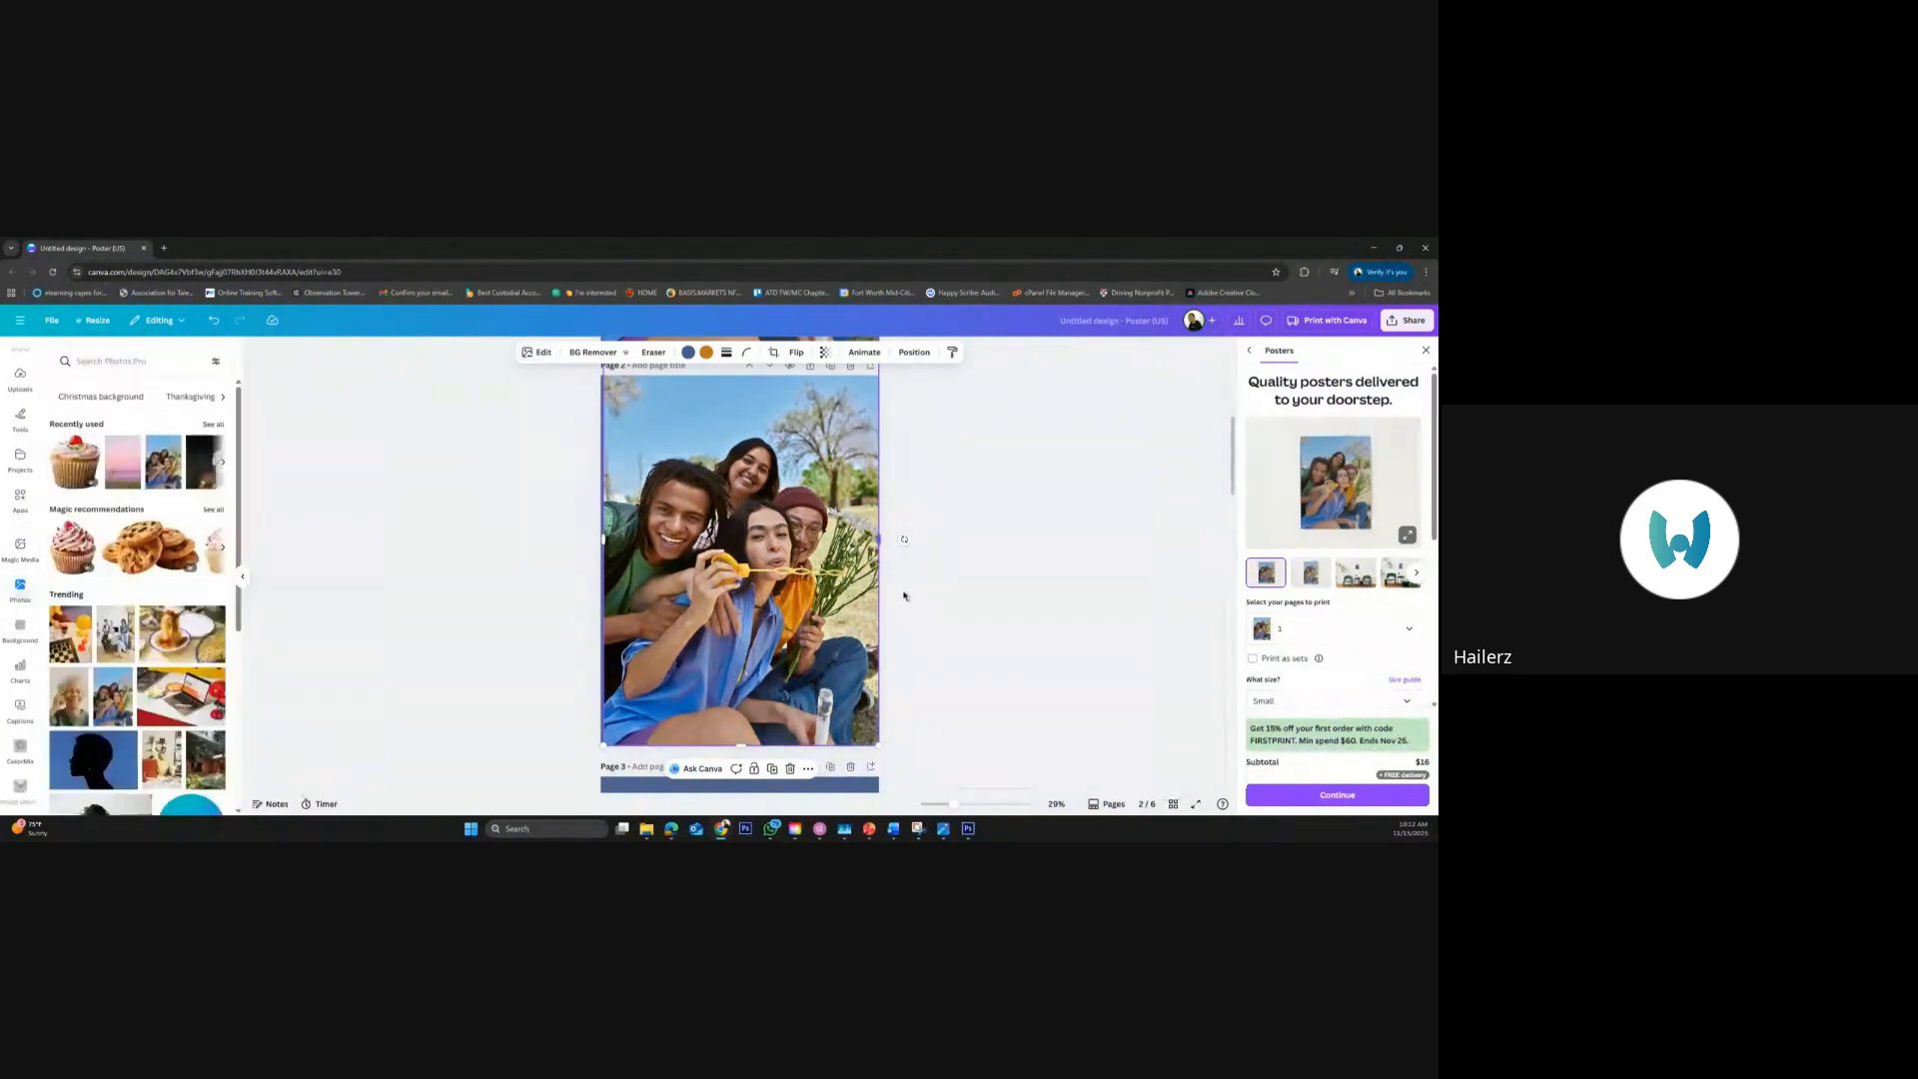
Delete the light blue square and the khaki rounded square below the photos on page 3
{"action": "scroll", "coordinate": [925, 629], "scroll_direction": "down", "scroll_amount": 3}
{"action": "scroll", "coordinate": [926, 628], "scroll_direction": "down", "scroll_amount": 2}
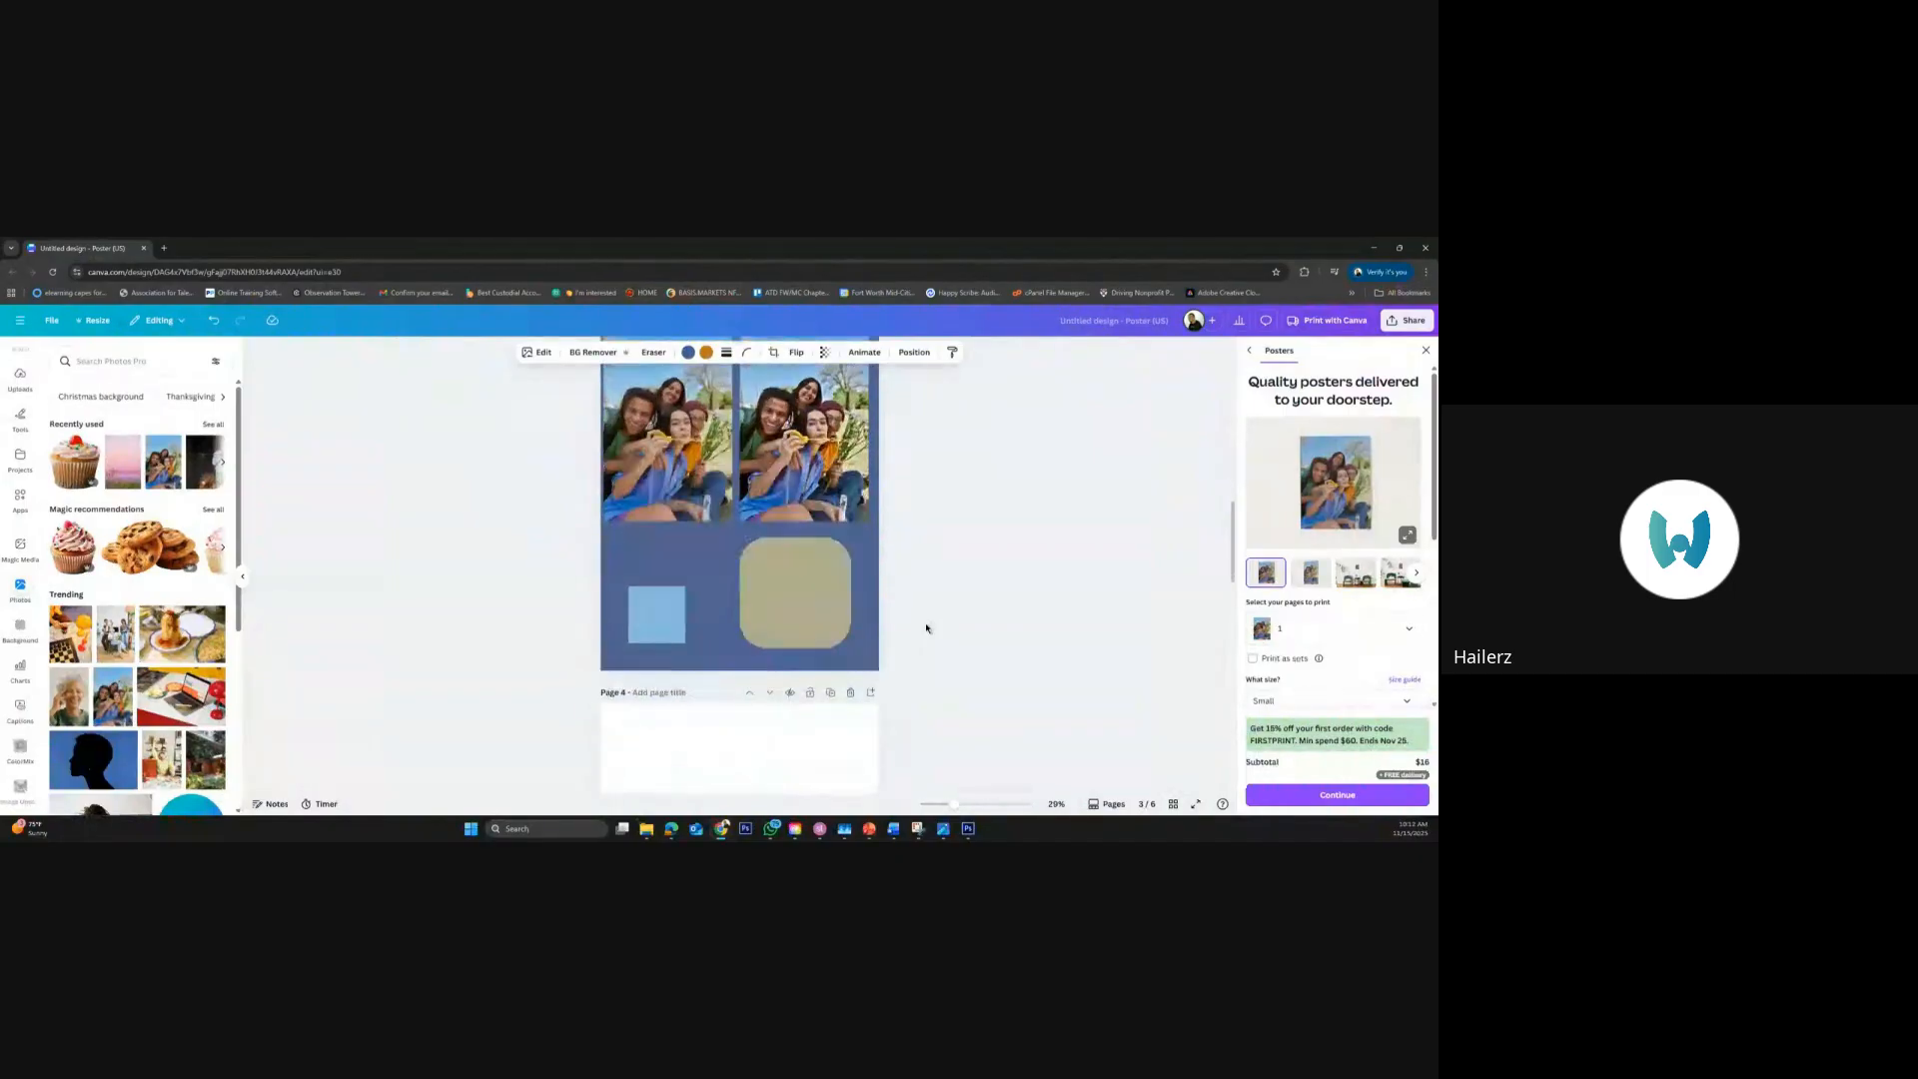
{"action": "scroll", "coordinate": [926, 628], "scroll_direction": "up", "scroll_amount": 1}
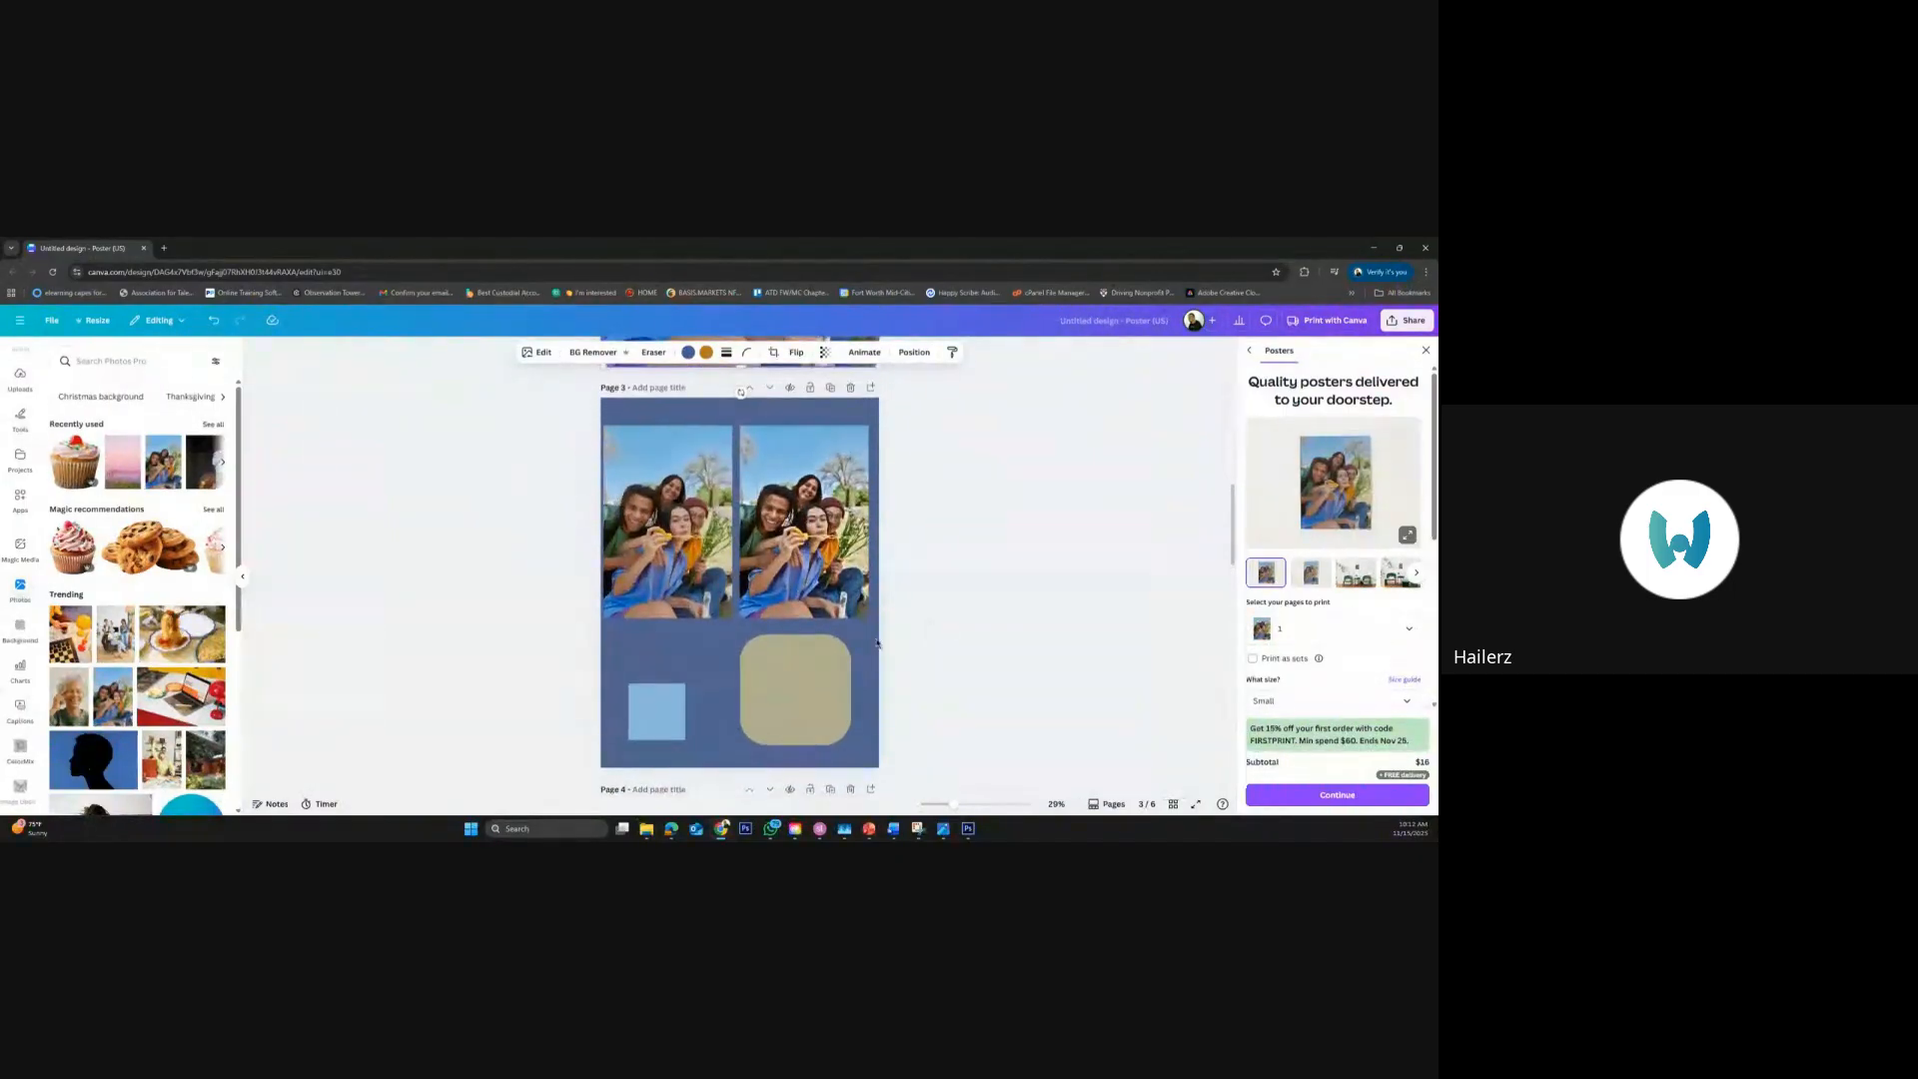
{"action": "left_click", "coordinate": [809, 694]}
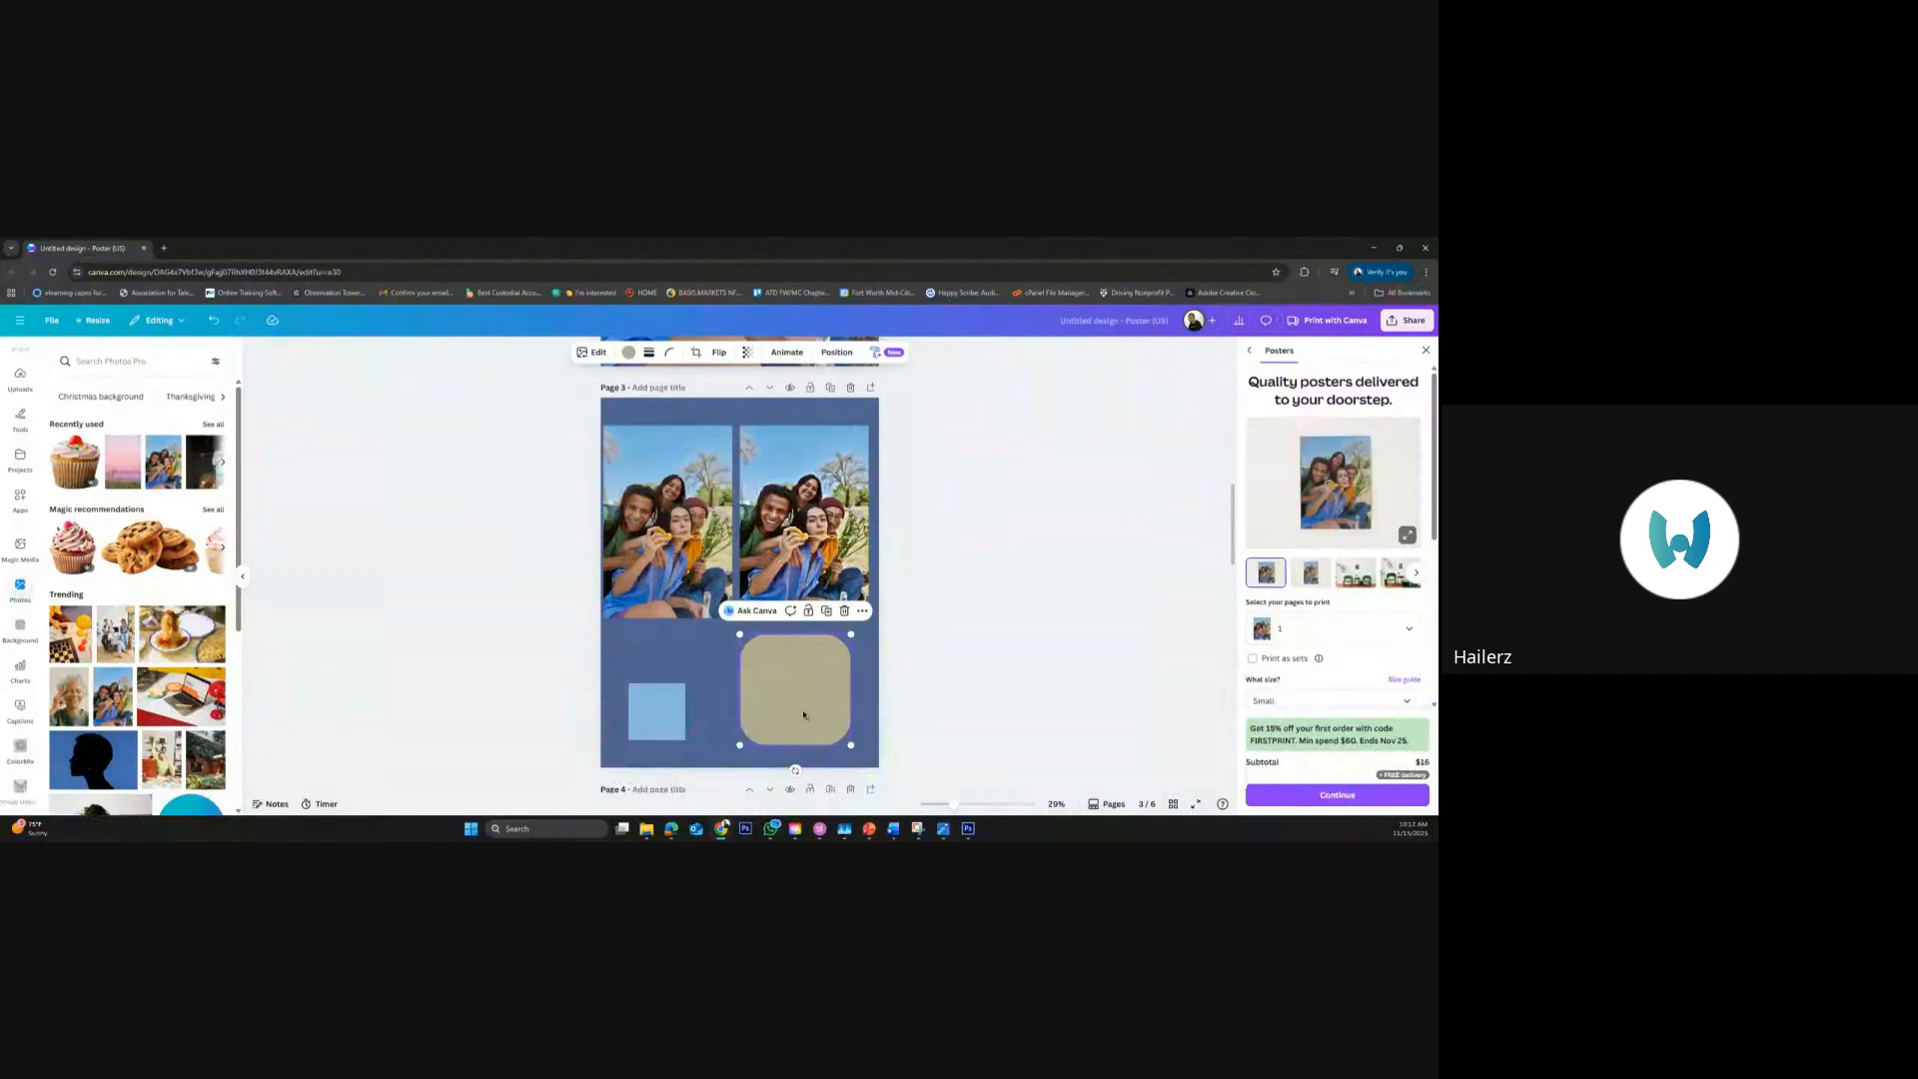
{"action": "left_click", "coordinate": [674, 717]}
{"action": "left_click", "coordinate": [800, 692]}
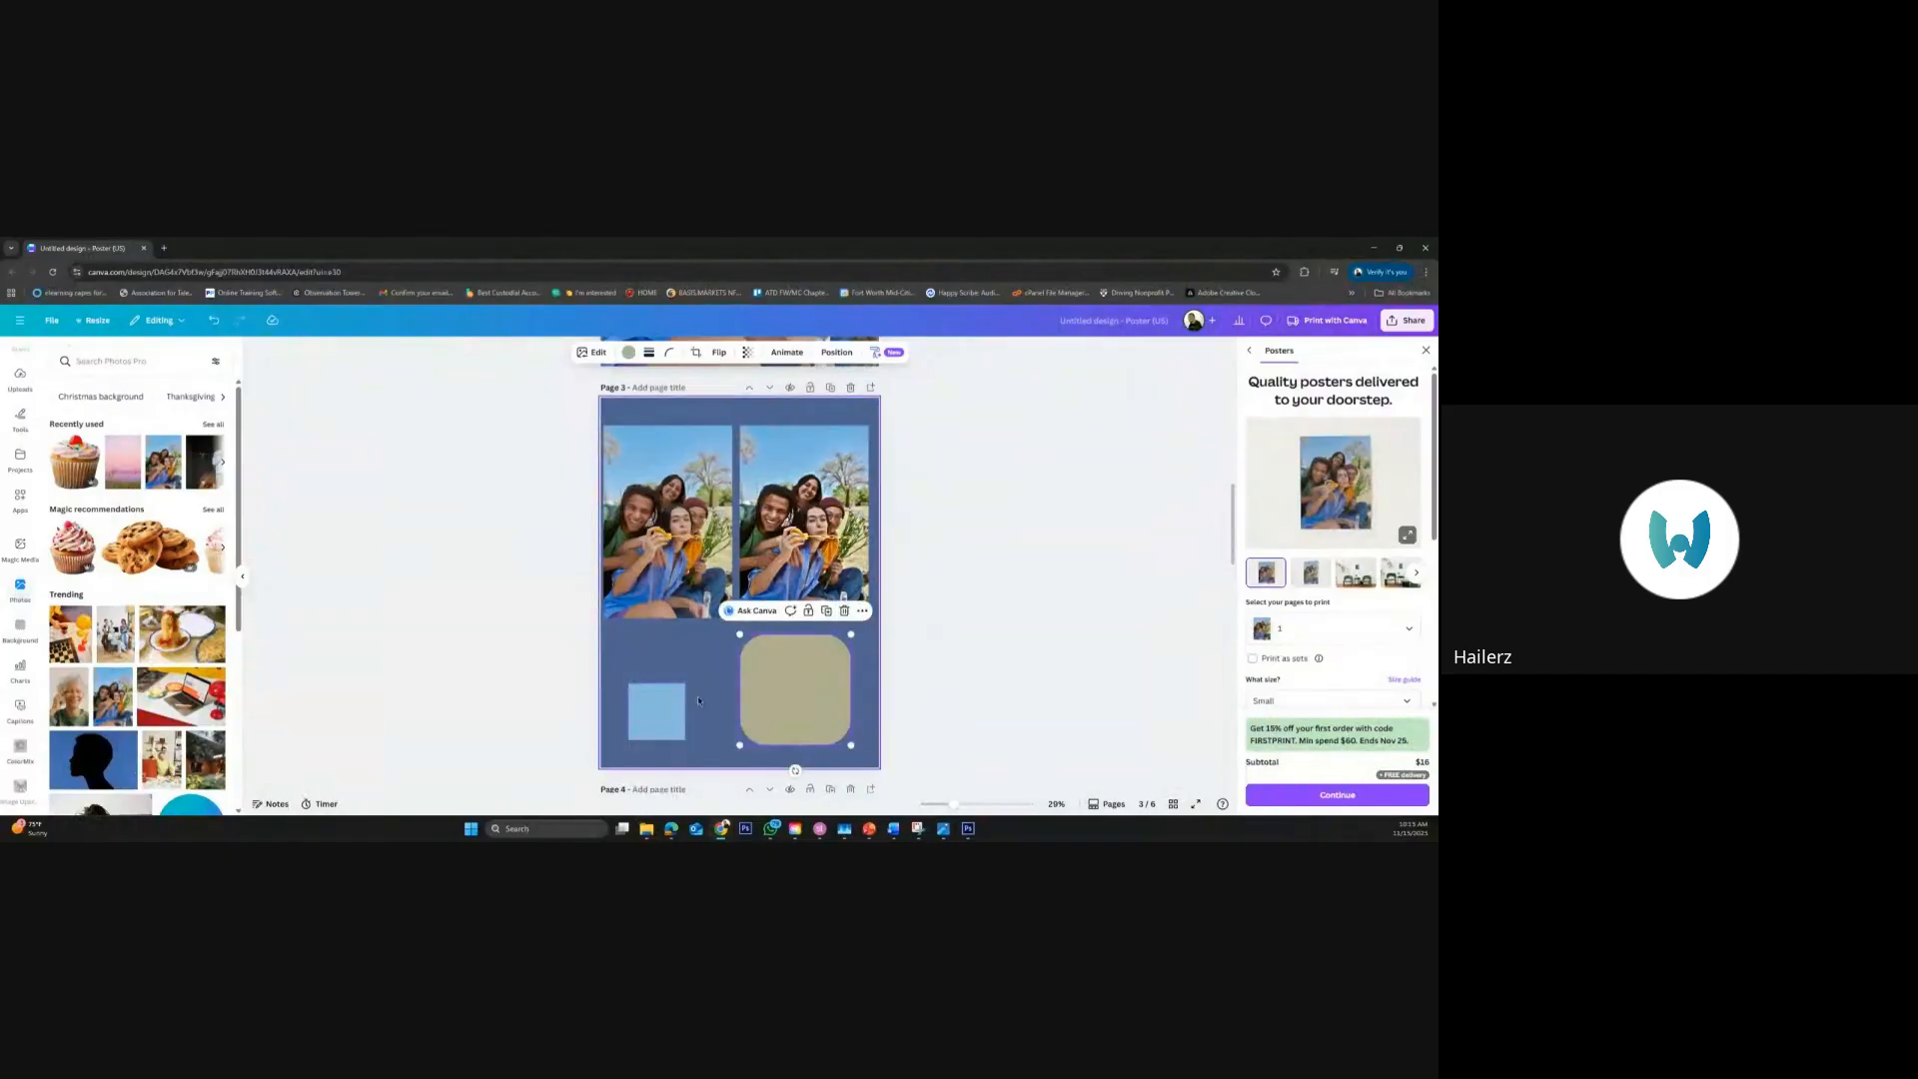
{"action": "left_click", "coordinate": [657, 710], "text": "shift"}
{"action": "key", "text": "Delete"}
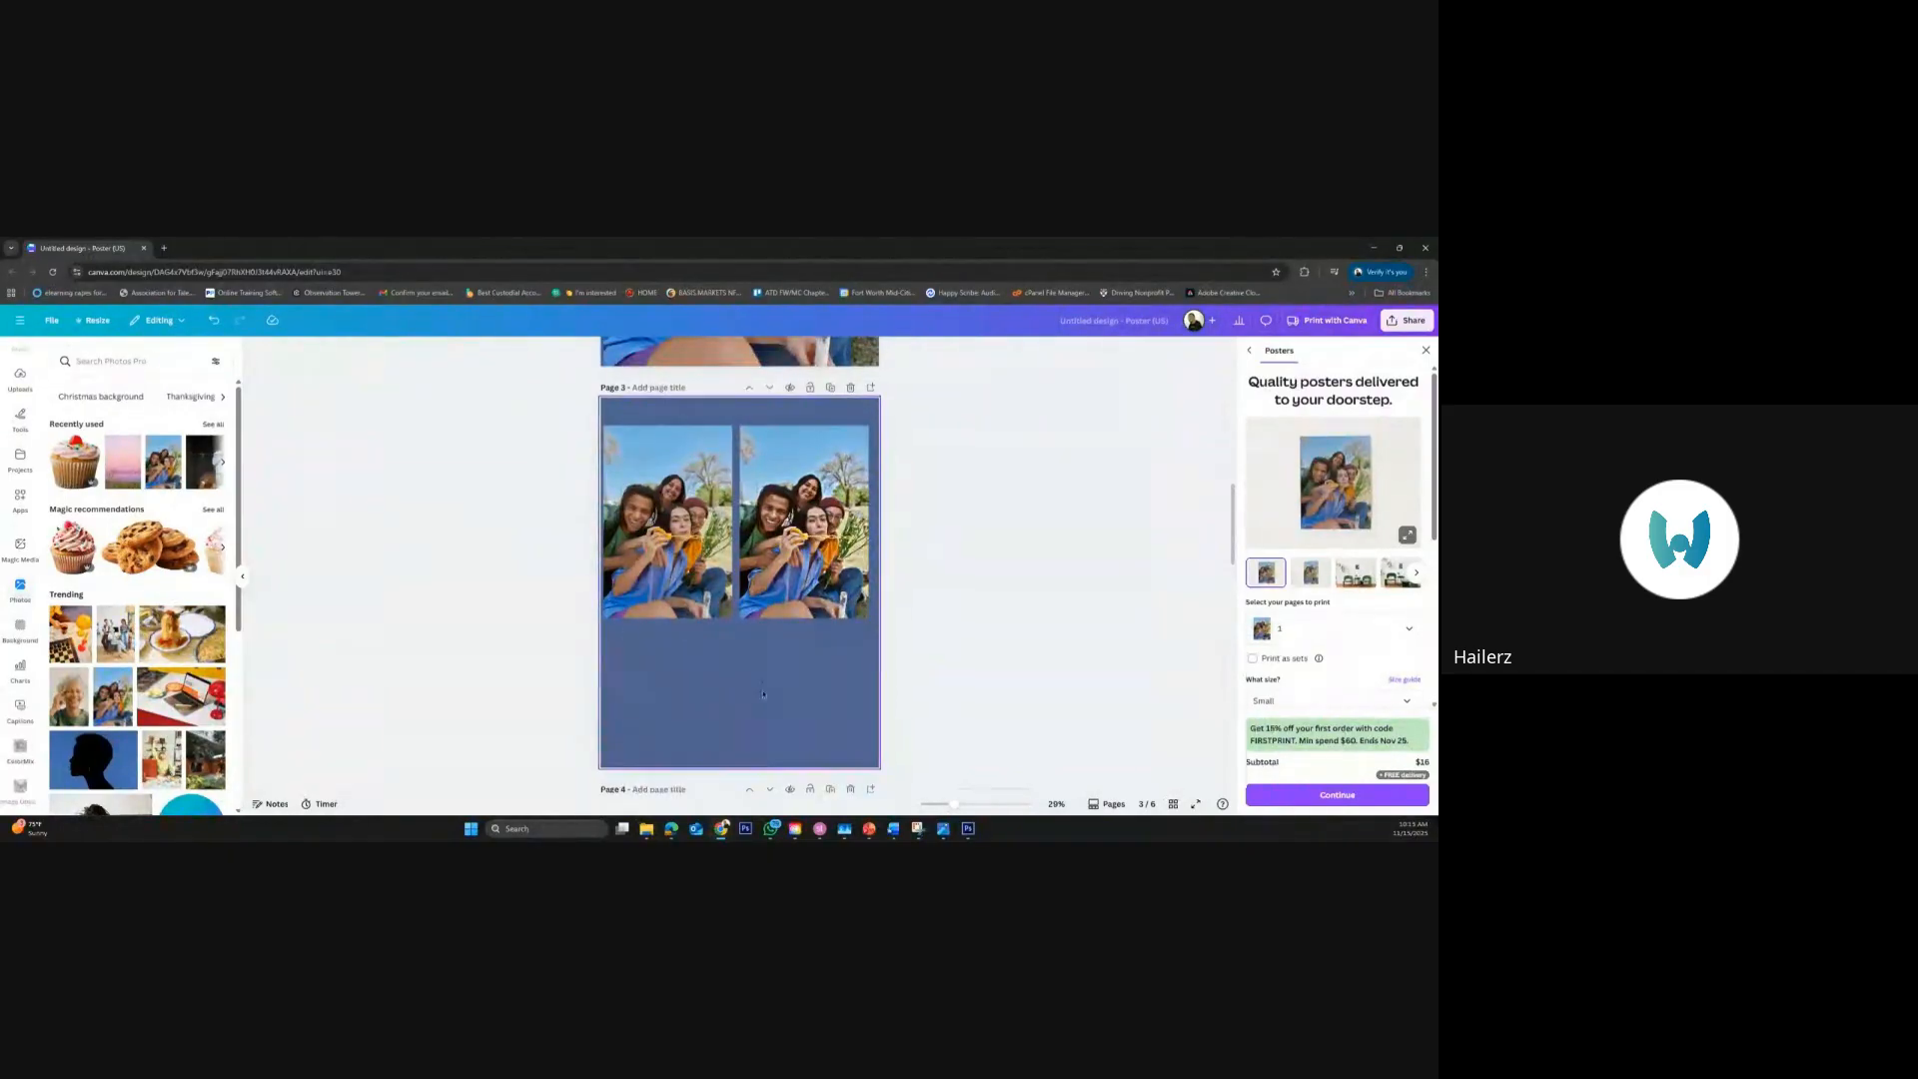
Remove the blue background color from page 3, leaving the two photos in place
{"action": "left_click", "coordinate": [842, 662]}
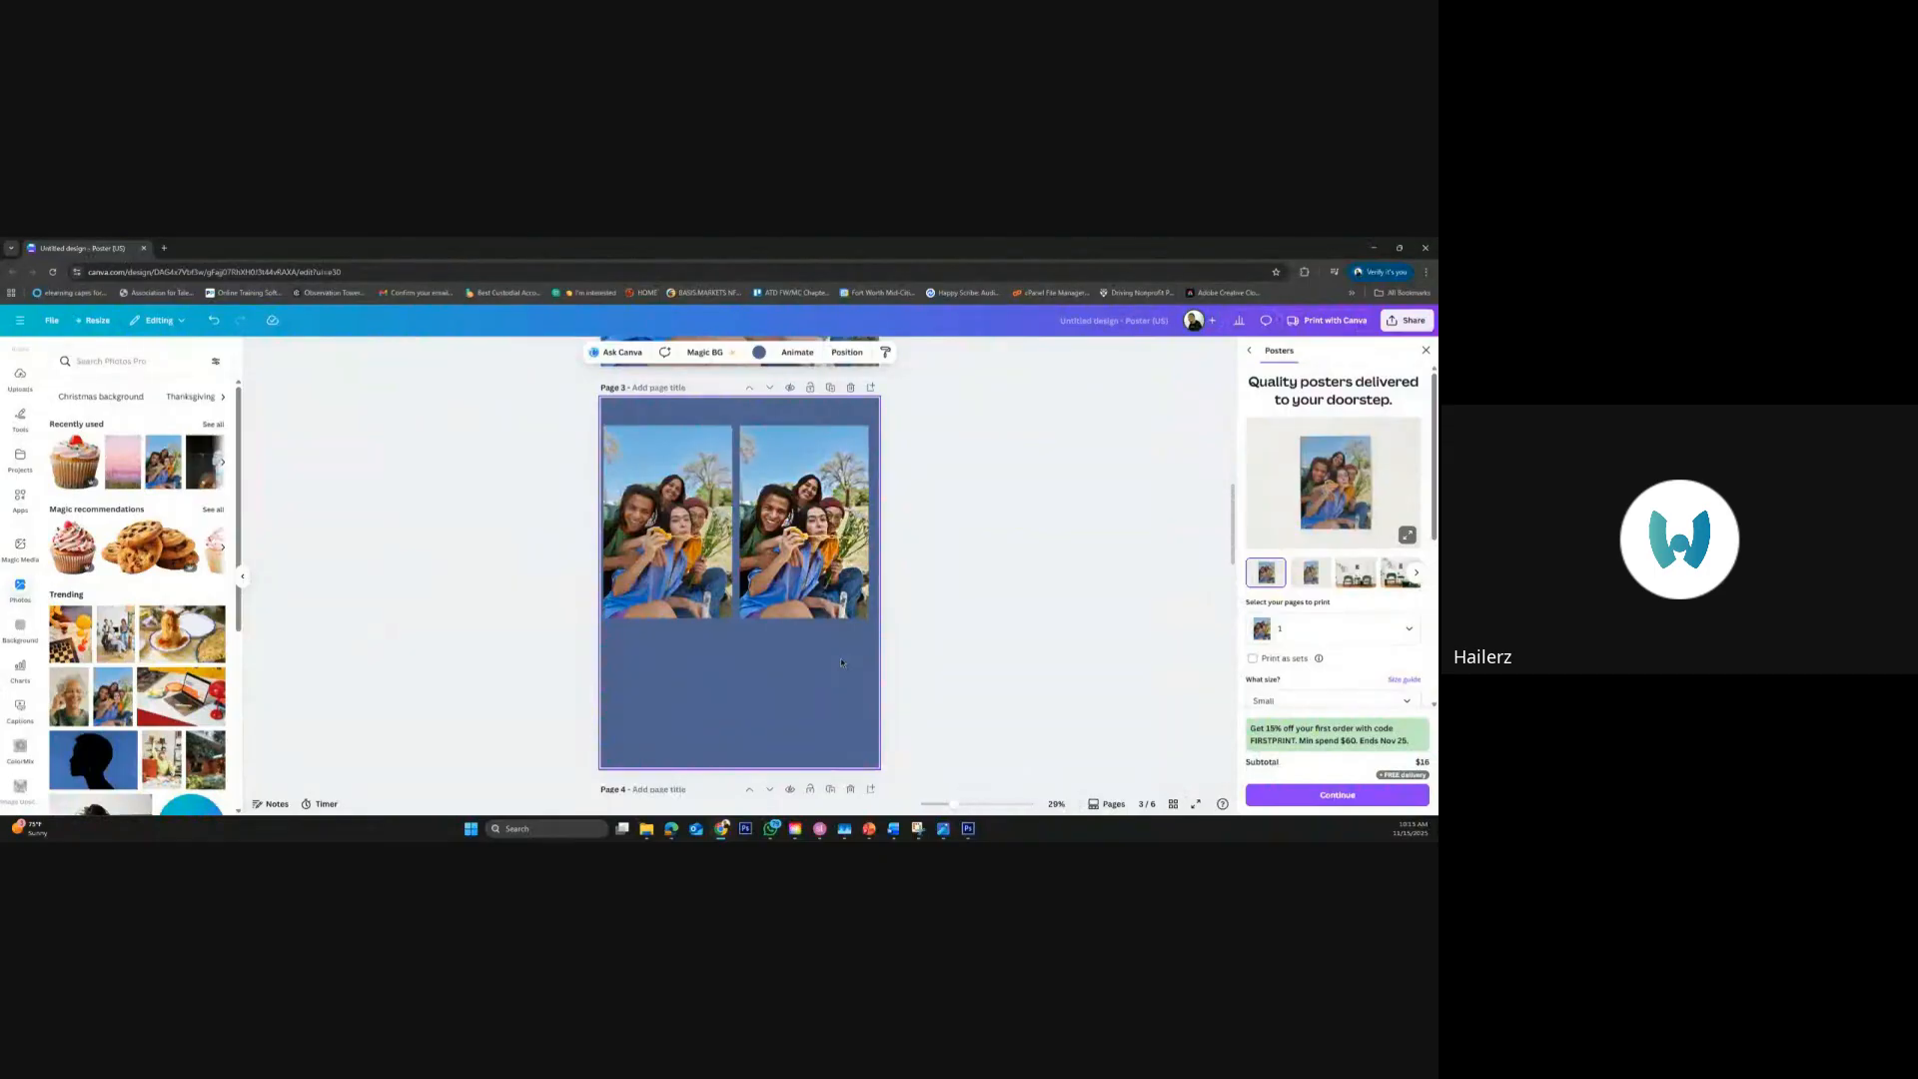
{"action": "key", "text": "Delete"}
{"action": "left_click", "coordinate": [942, 656]}
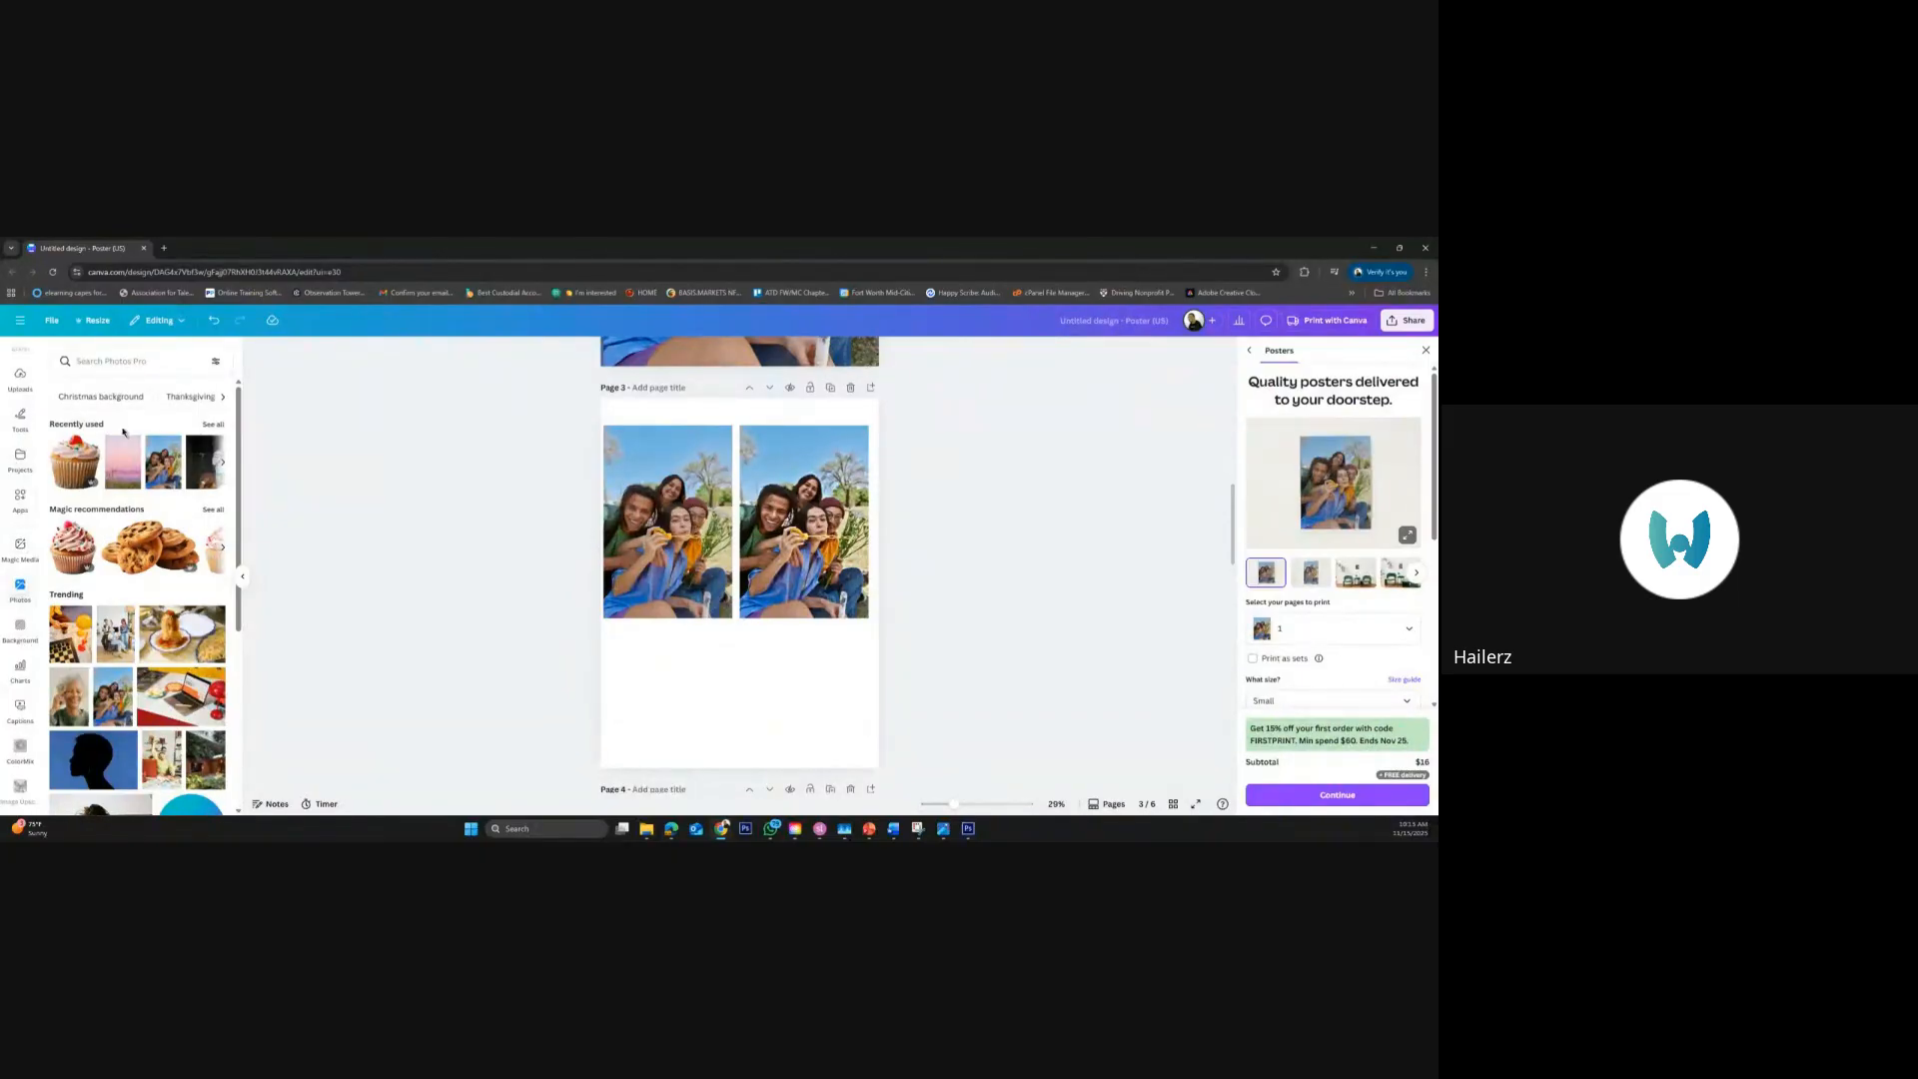
Add a black square and a peach rounded square side by side below the two photos on page 3
{"action": "scroll", "coordinate": [385, 496], "scroll_direction": "up", "scroll_amount": 2}
{"action": "scroll", "coordinate": [386, 497], "scroll_direction": "down", "scroll_amount": 3}
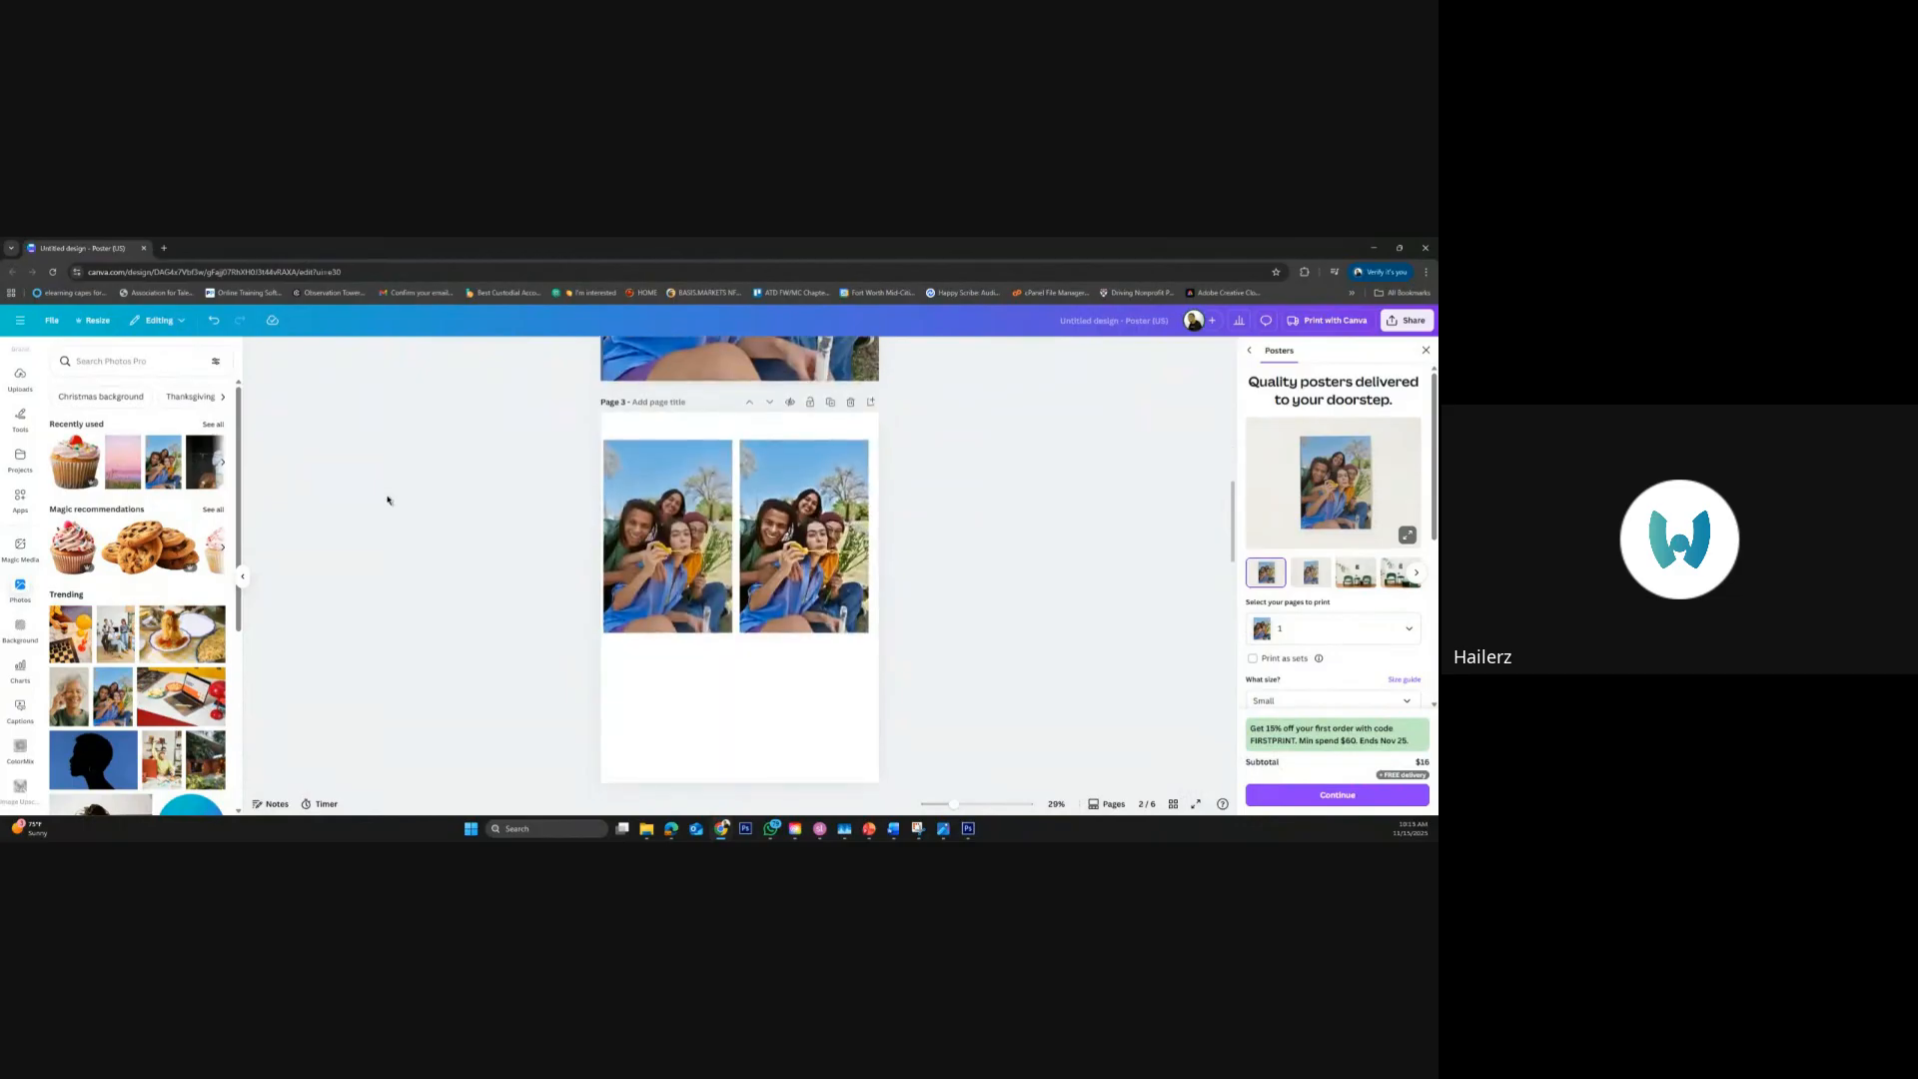
{"action": "scroll", "coordinate": [28, 619], "scroll_direction": "up", "scroll_amount": 3}
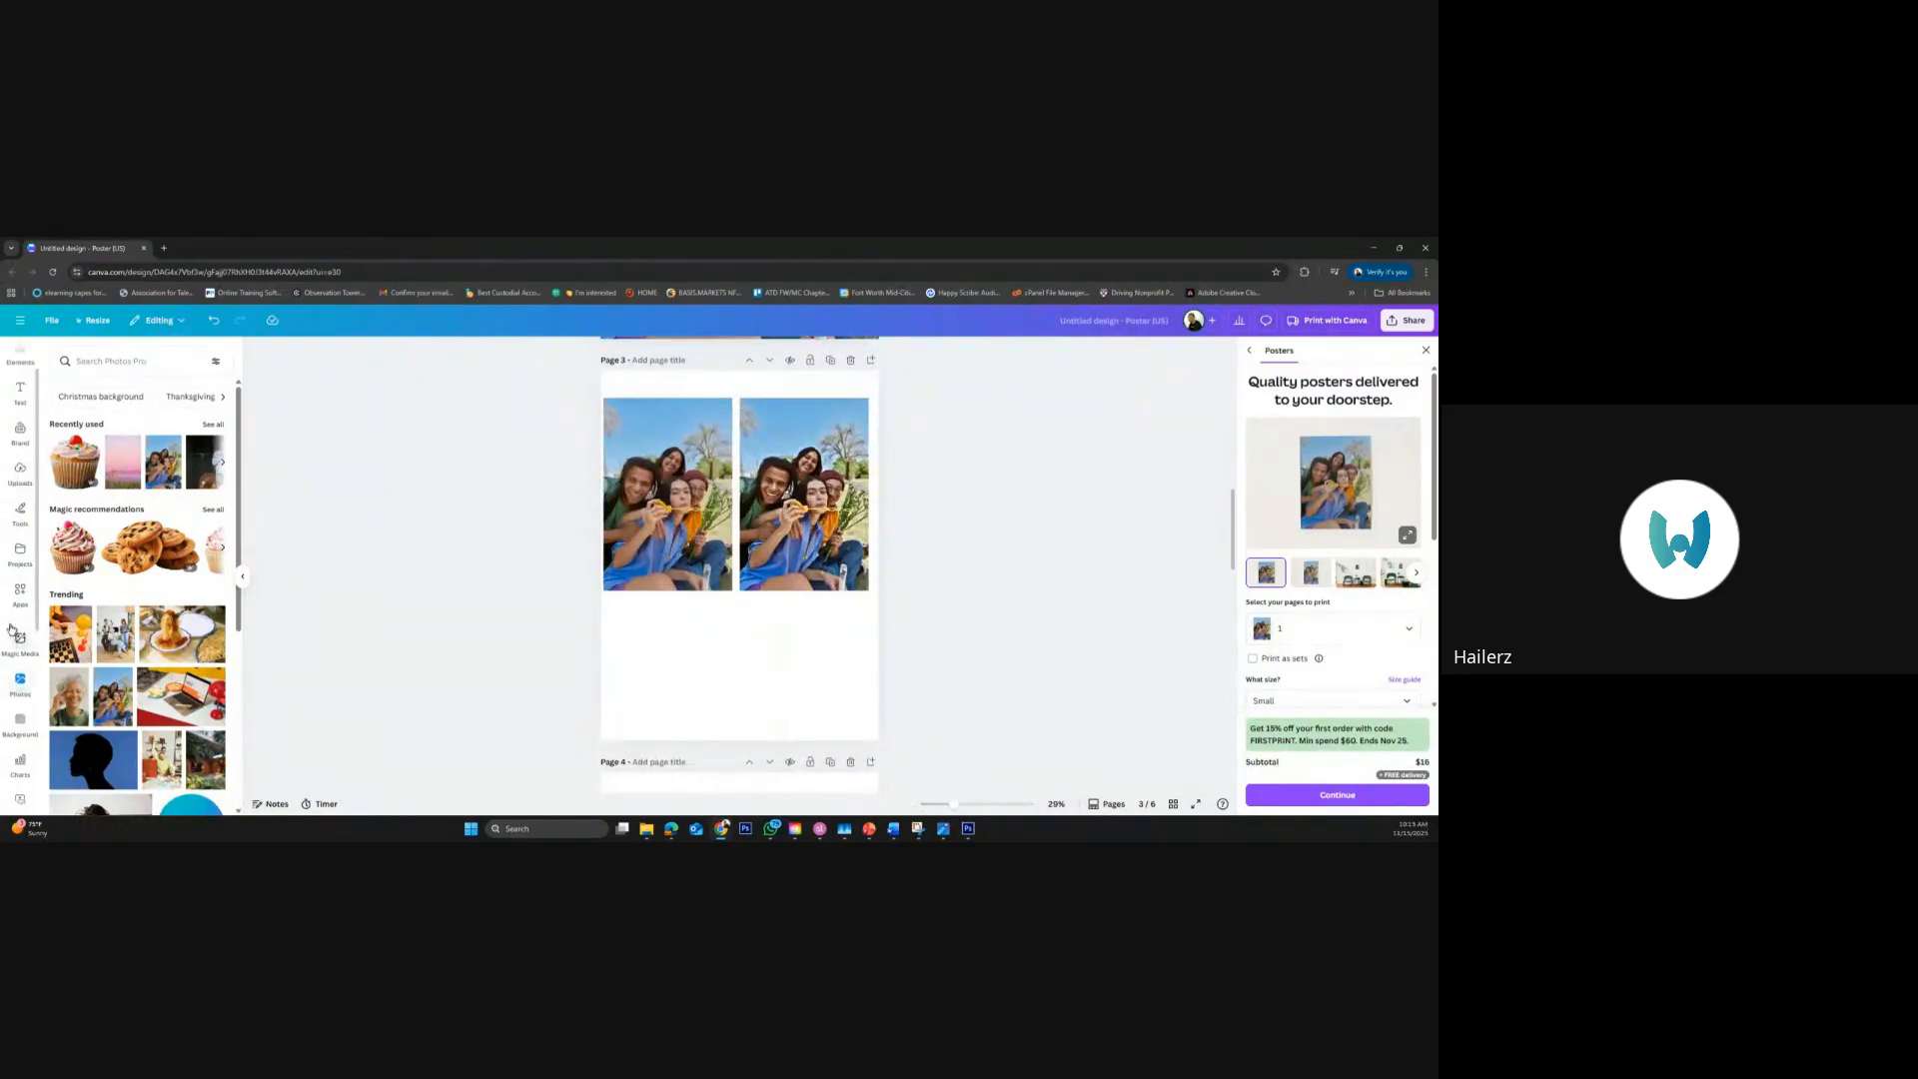
{"action": "left_click", "coordinate": [20, 391]}
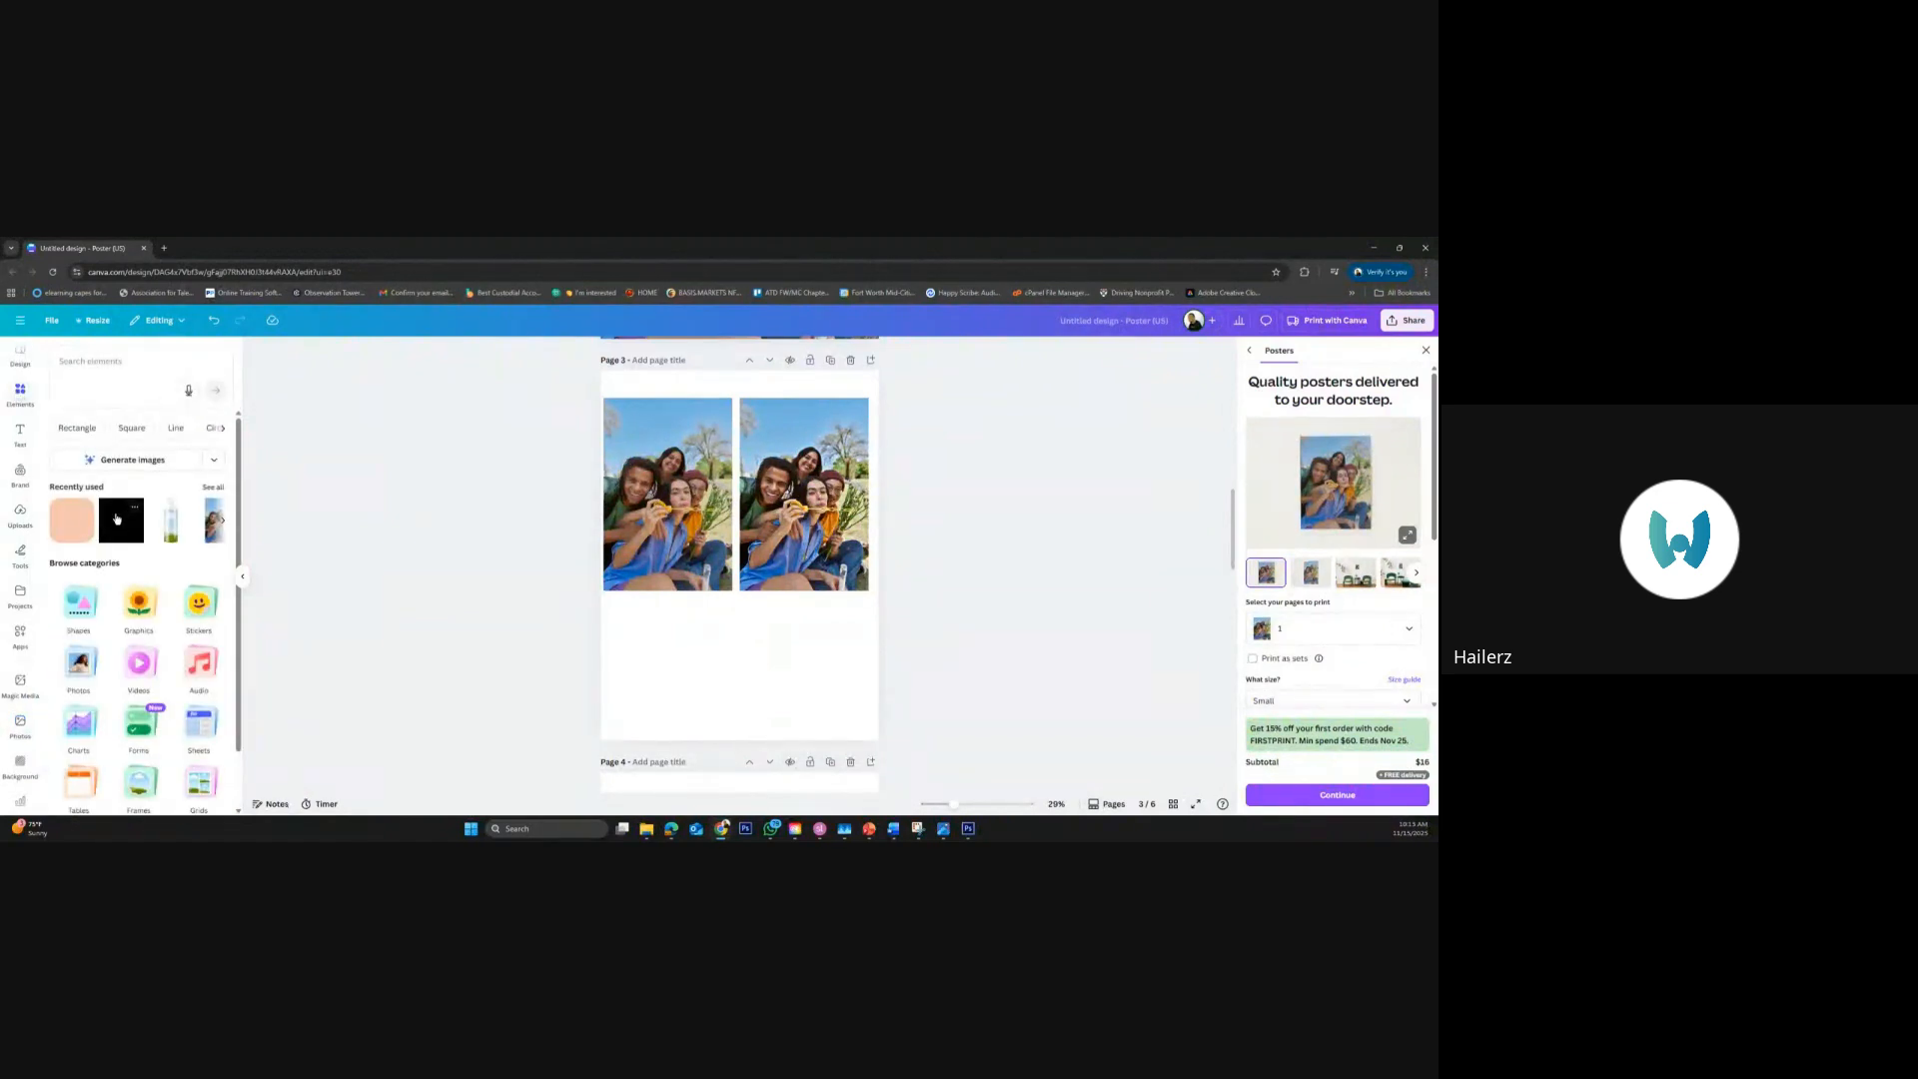
{"action": "left_click", "coordinate": [121, 520]}
{"action": "left_click_drag", "start_coordinate": [752, 551], "coordinate": [686, 680]}
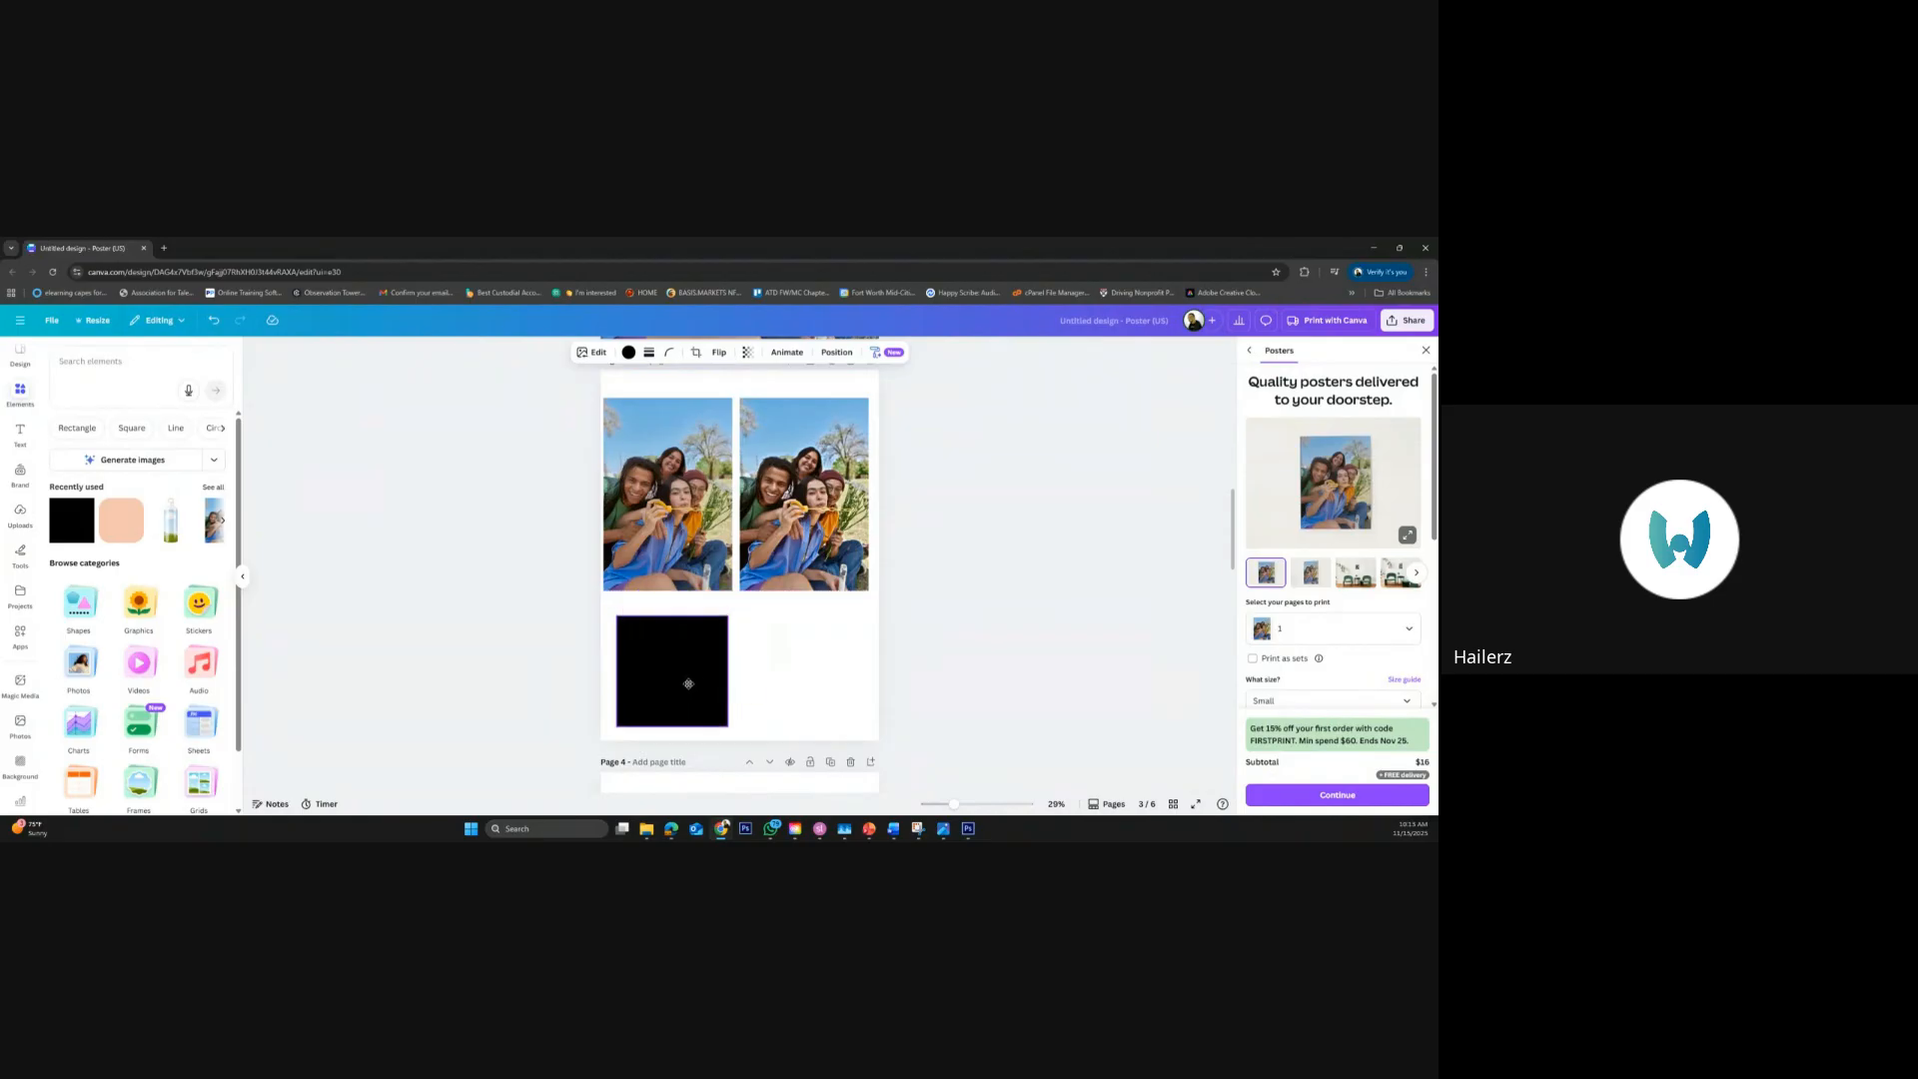
{"action": "left_click", "coordinate": [121, 519]}
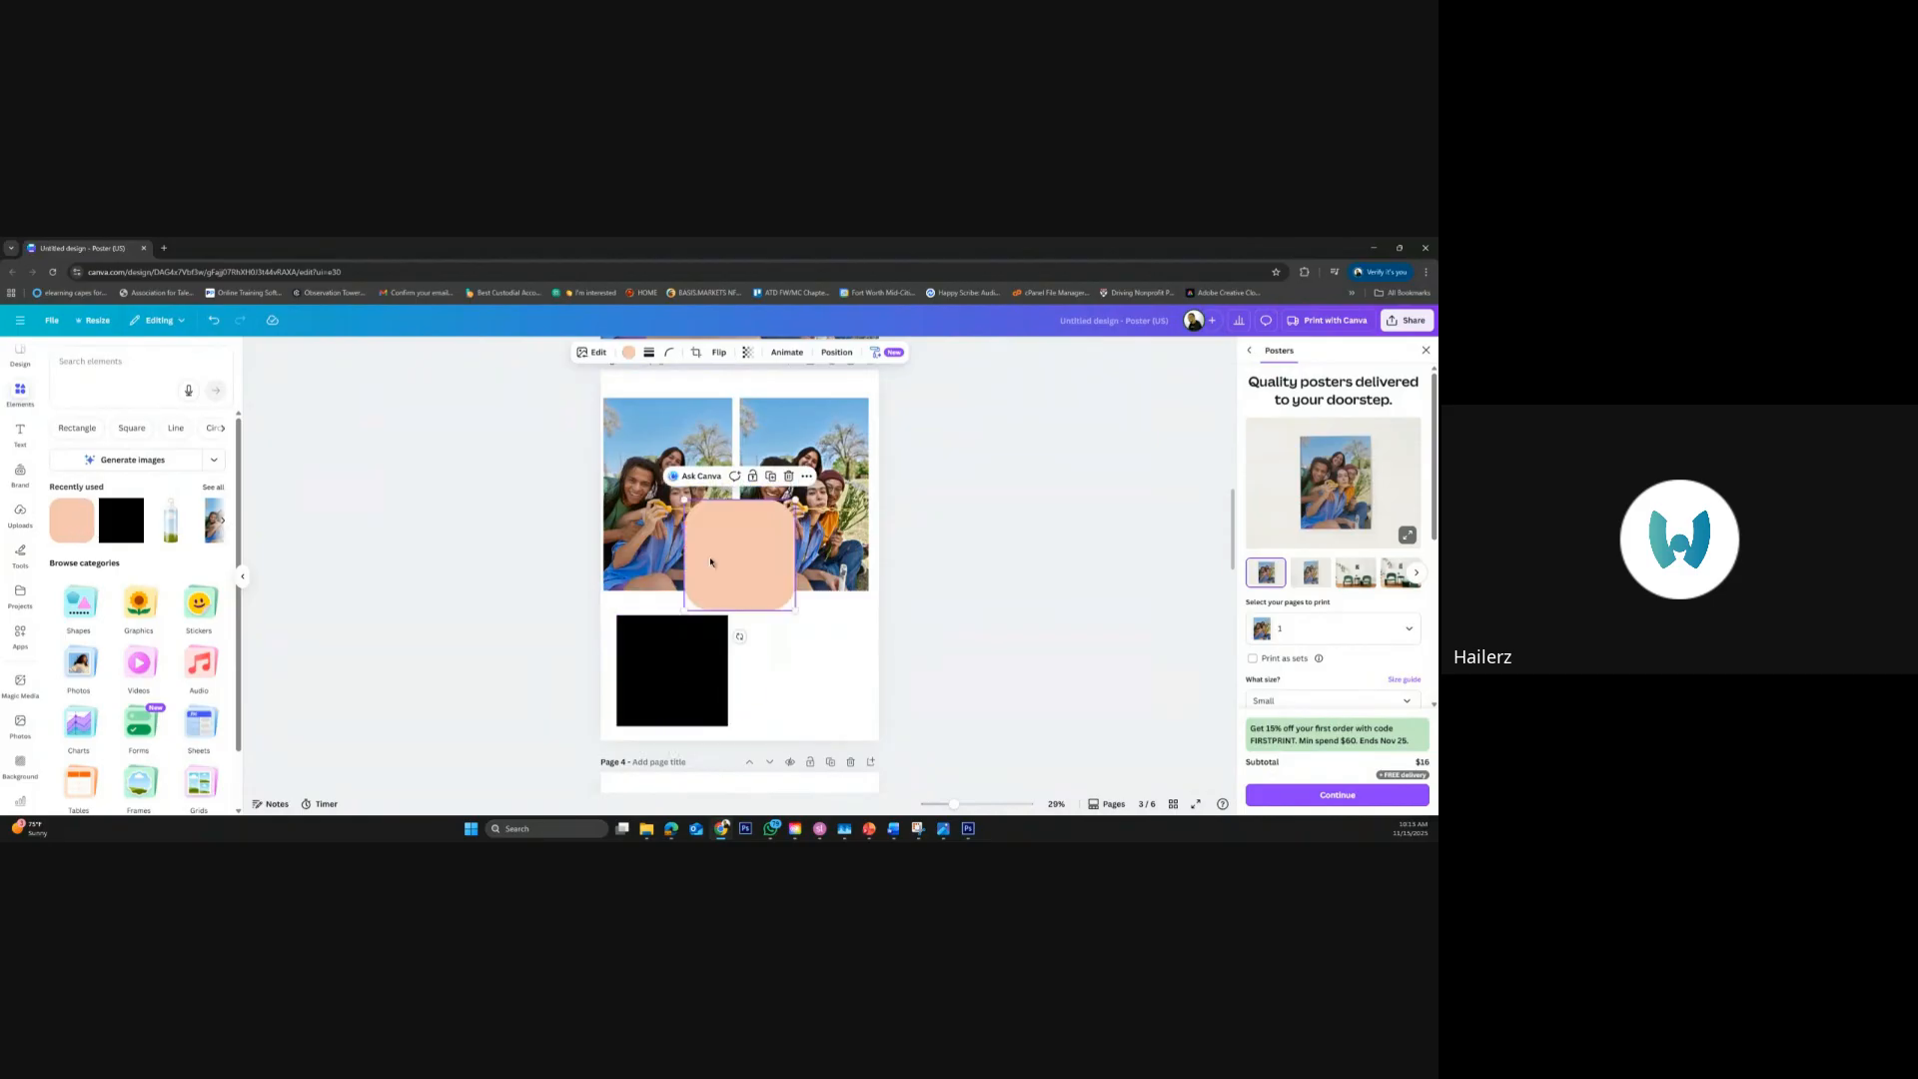
{"action": "left_click_drag", "start_coordinate": [761, 557], "coordinate": [825, 665]}
{"action": "left_click", "coordinate": [948, 589]}
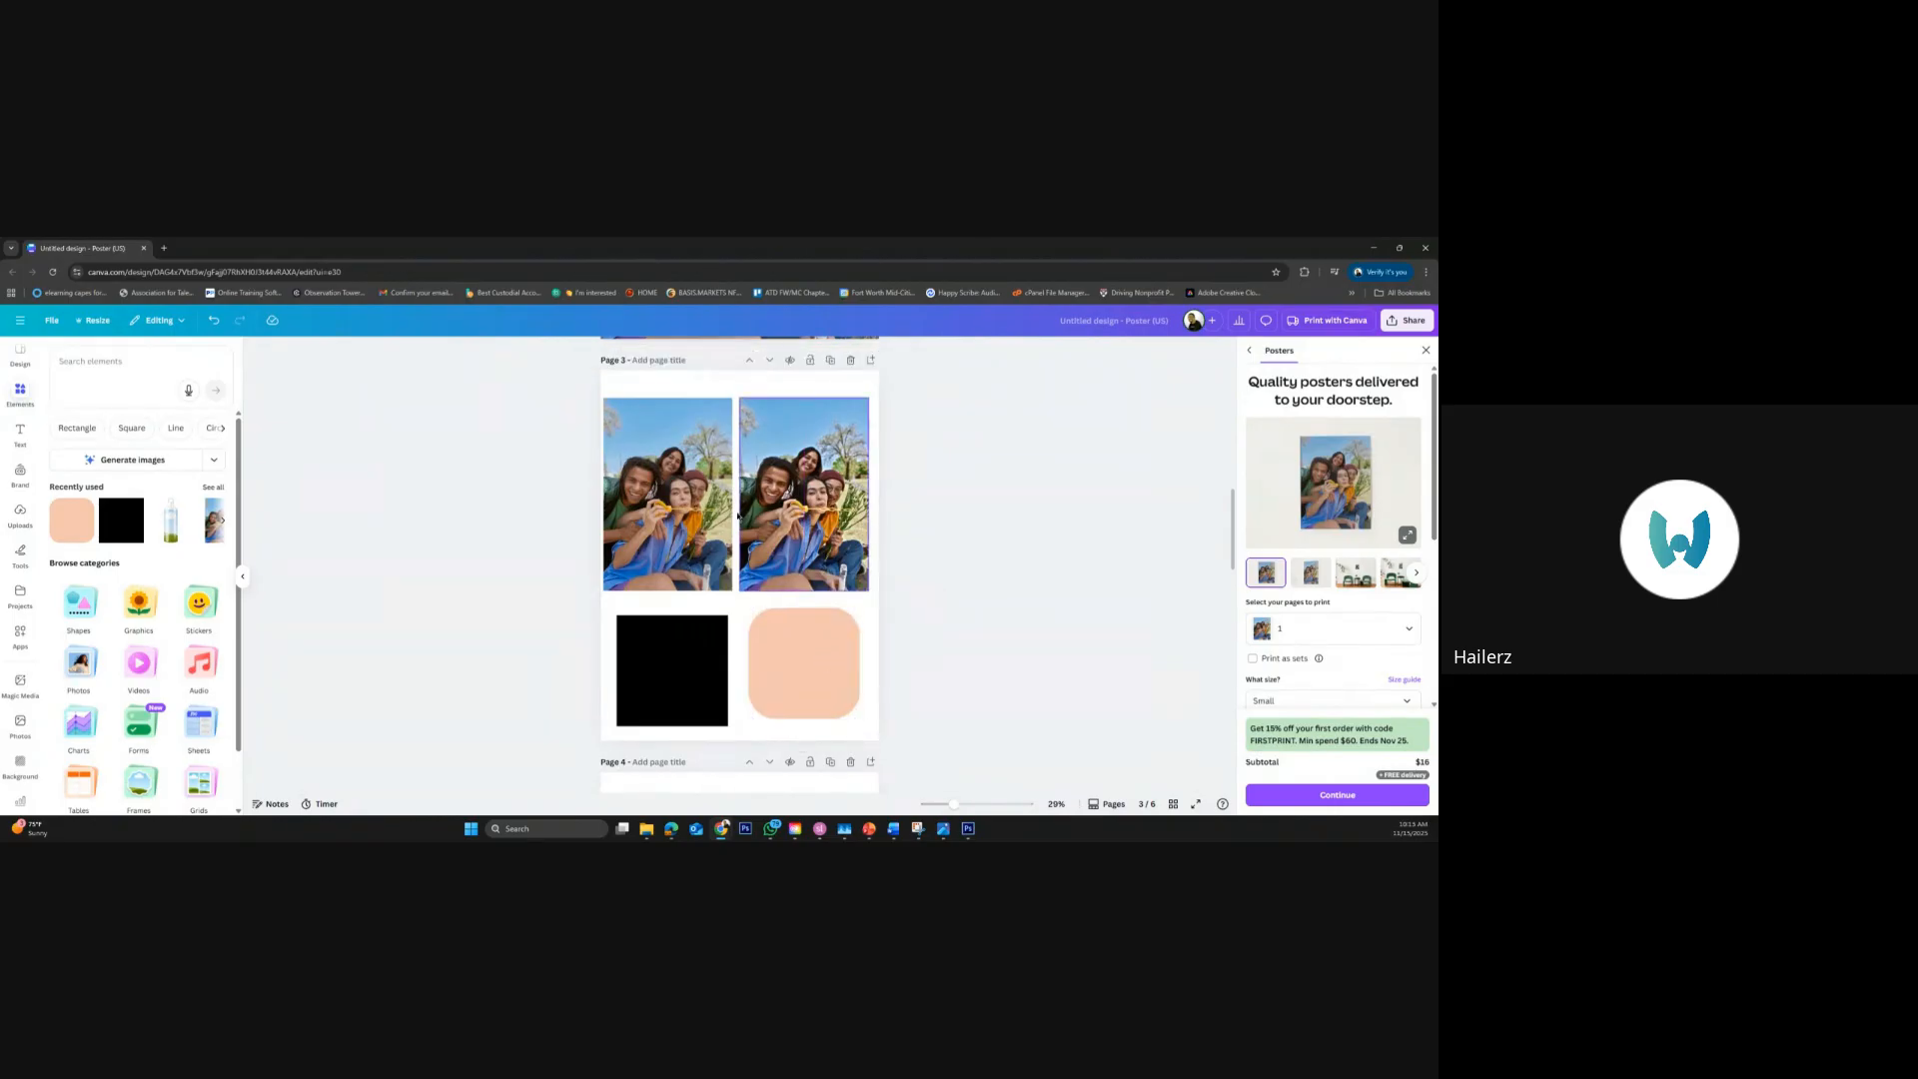
Apply the left photo's colors to page 3 three times, ending with a dark blue background, light blue square and khaki rounded square
{"action": "left_click", "coordinate": [675, 524]}
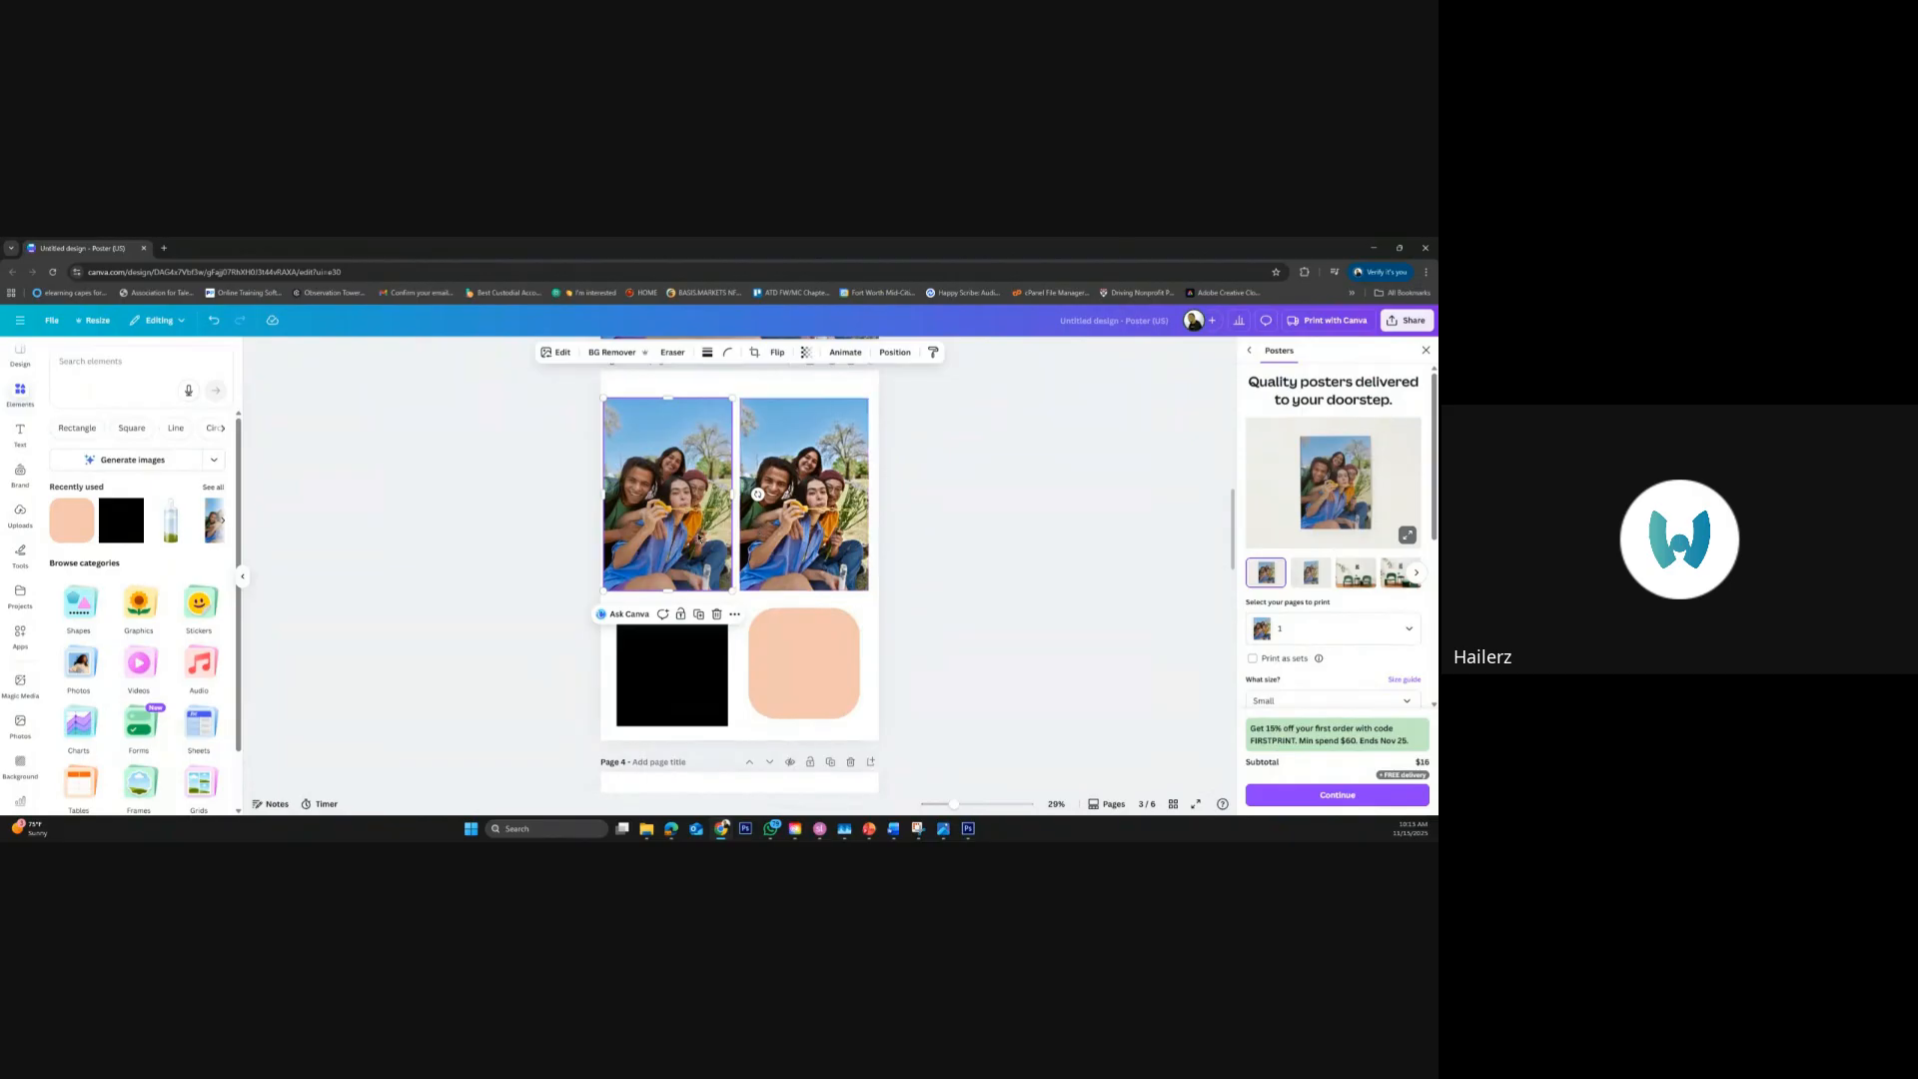
{"action": "right_click", "coordinate": [699, 538]}
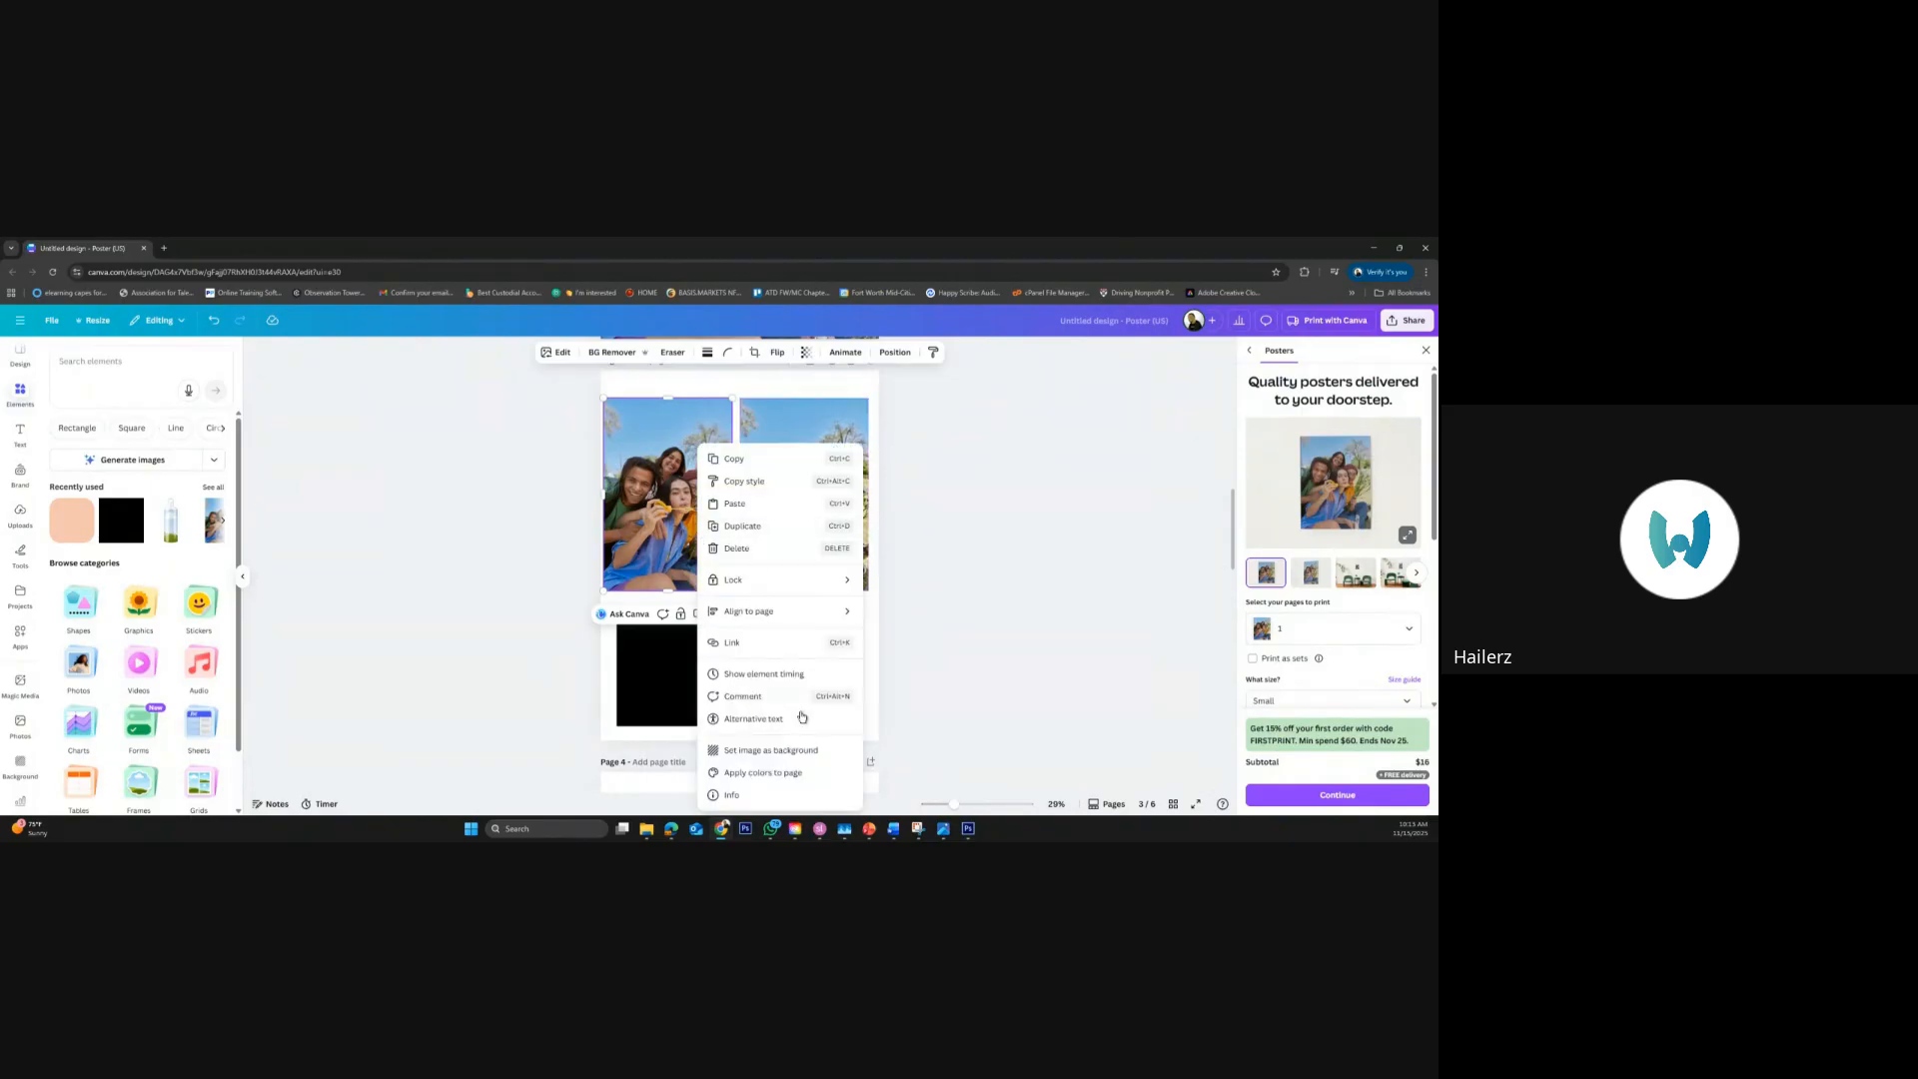
{"action": "left_click", "coordinate": [780, 773]}
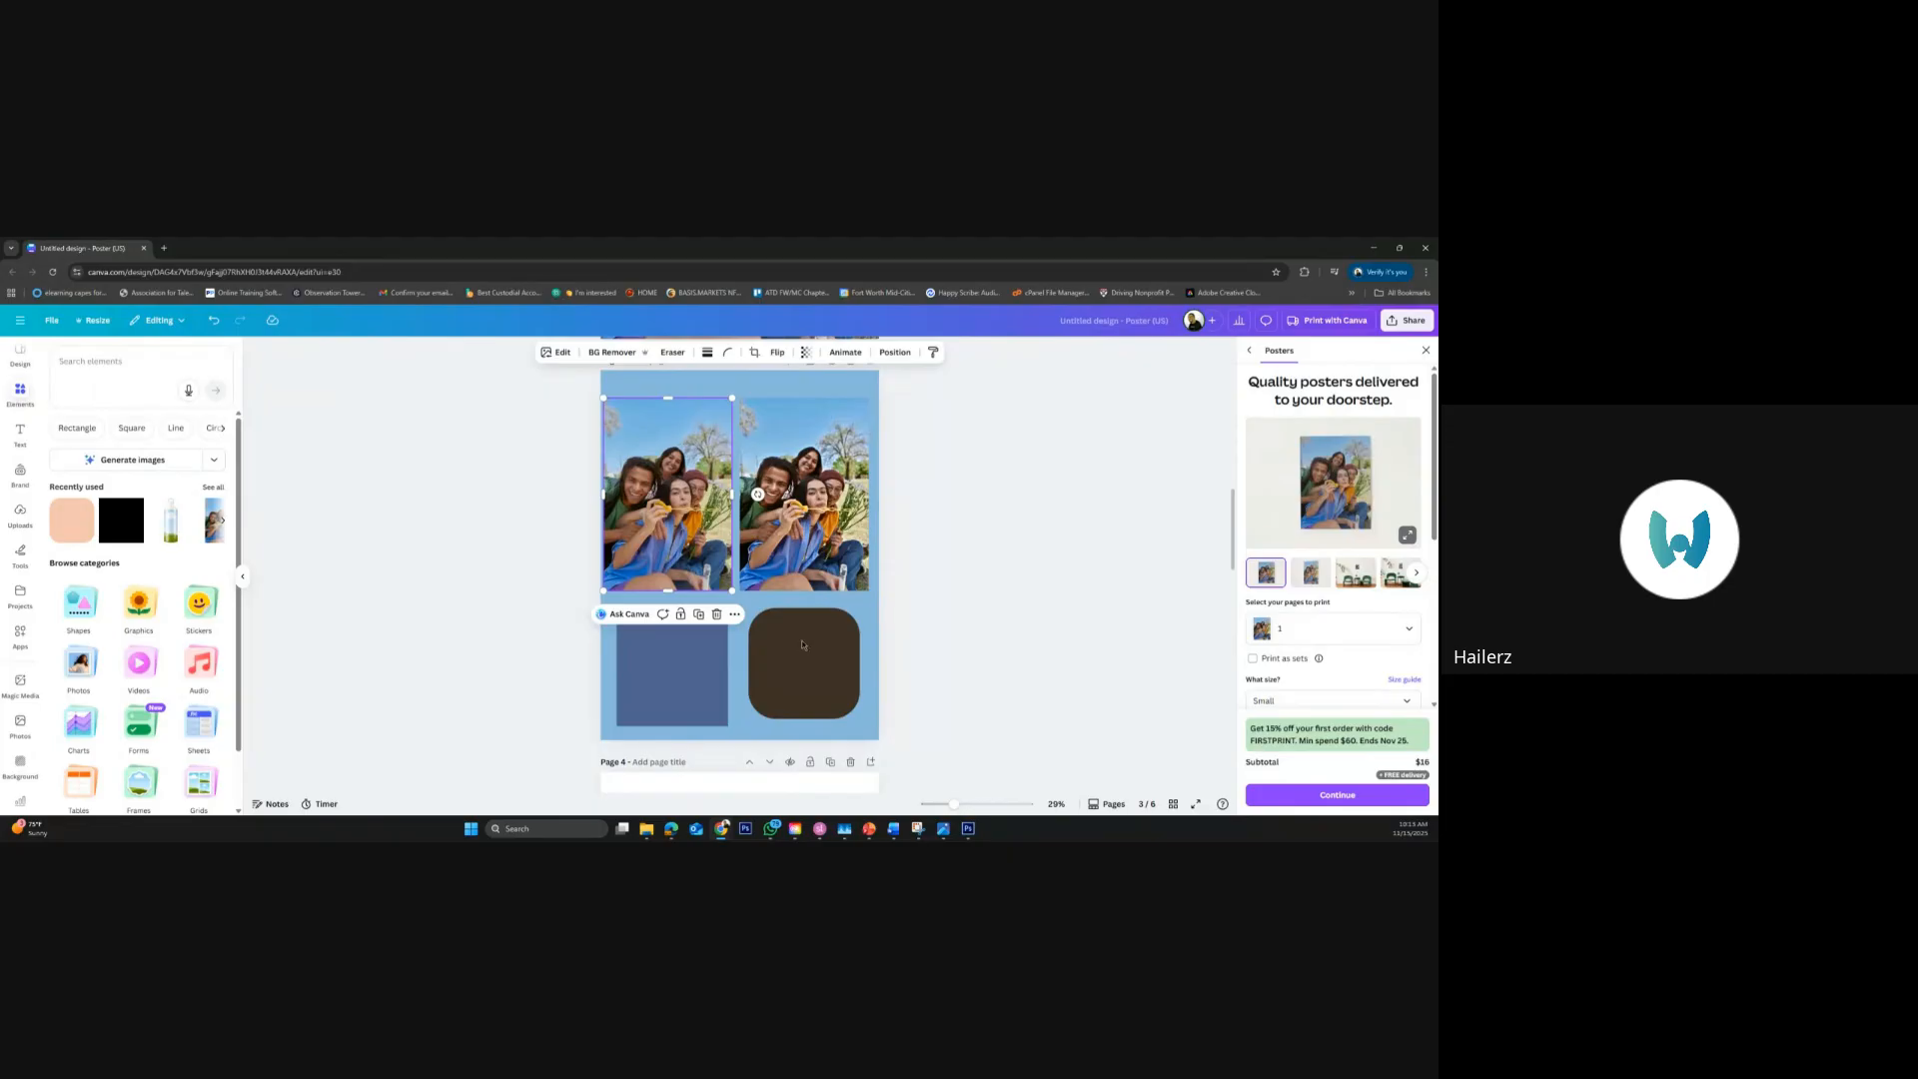
{"action": "right_click", "coordinate": [724, 507]}
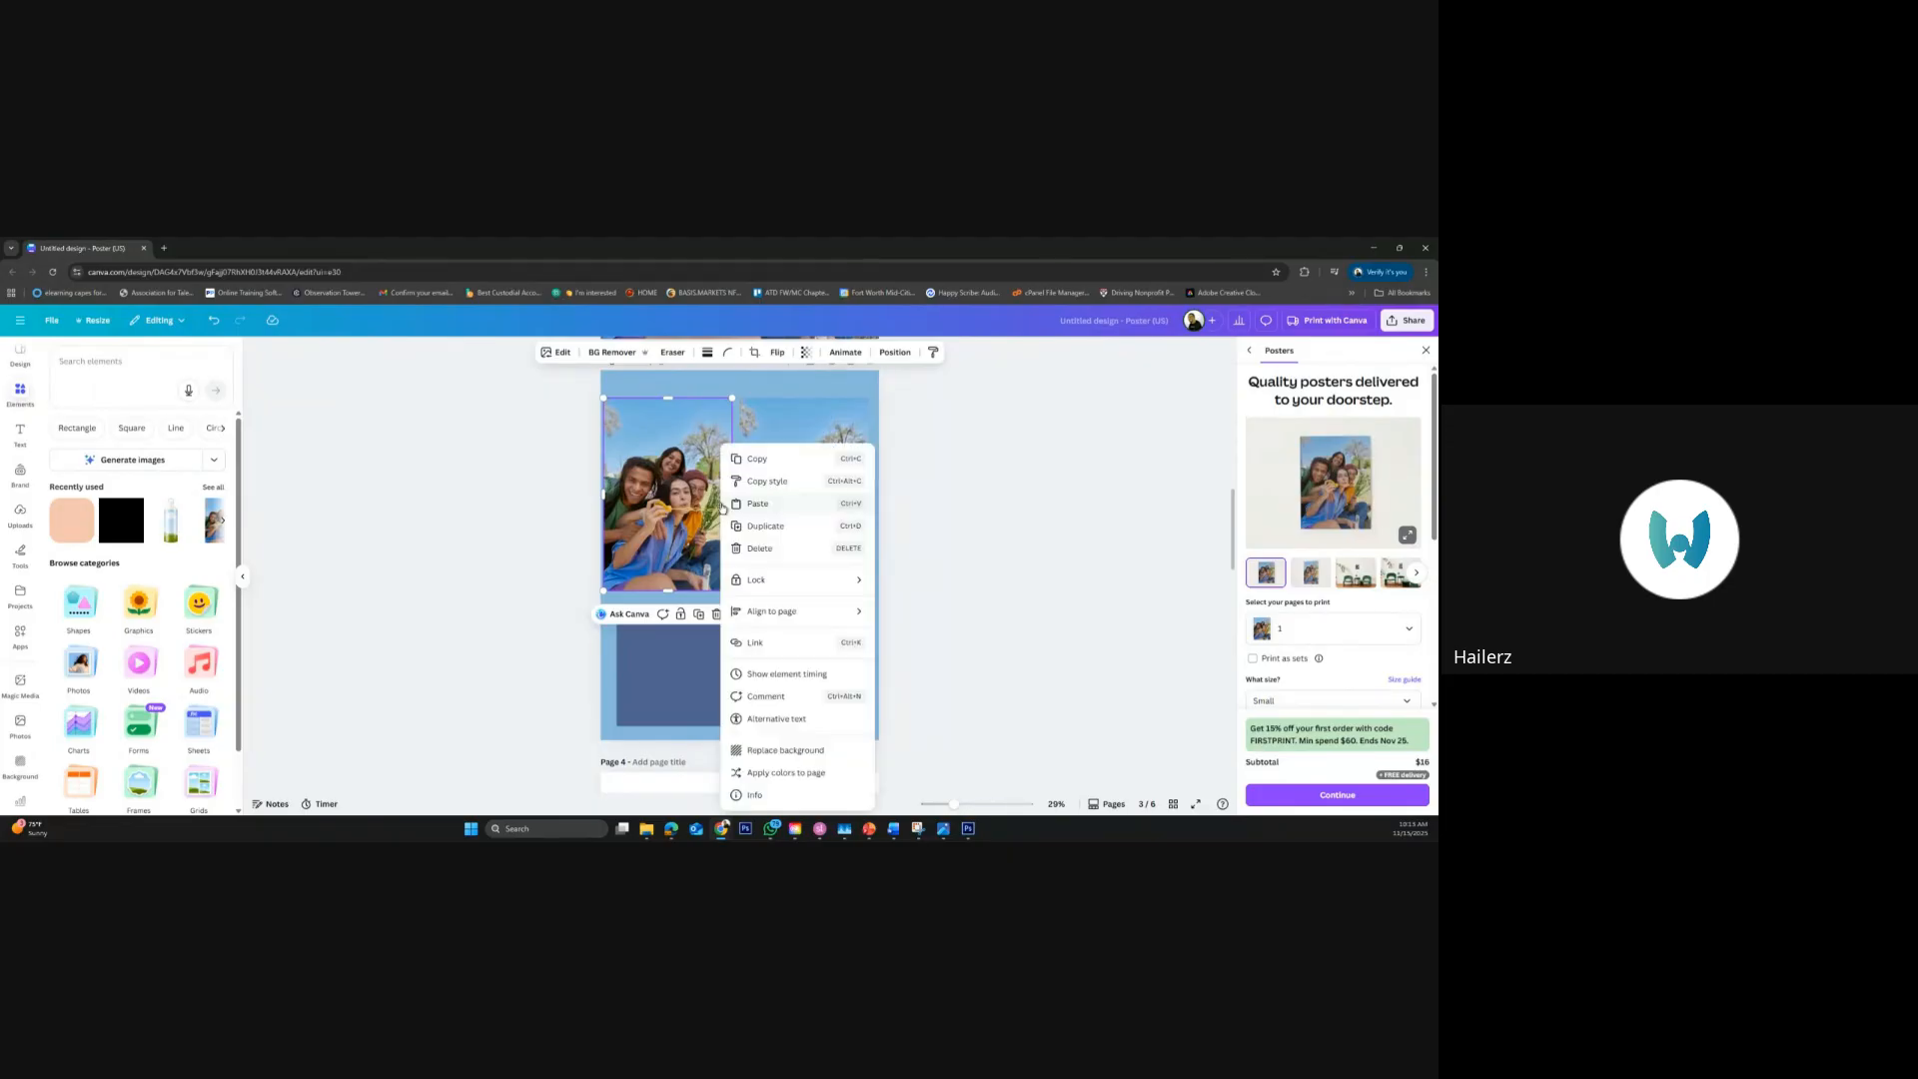
{"action": "left_click", "coordinate": [791, 773]}
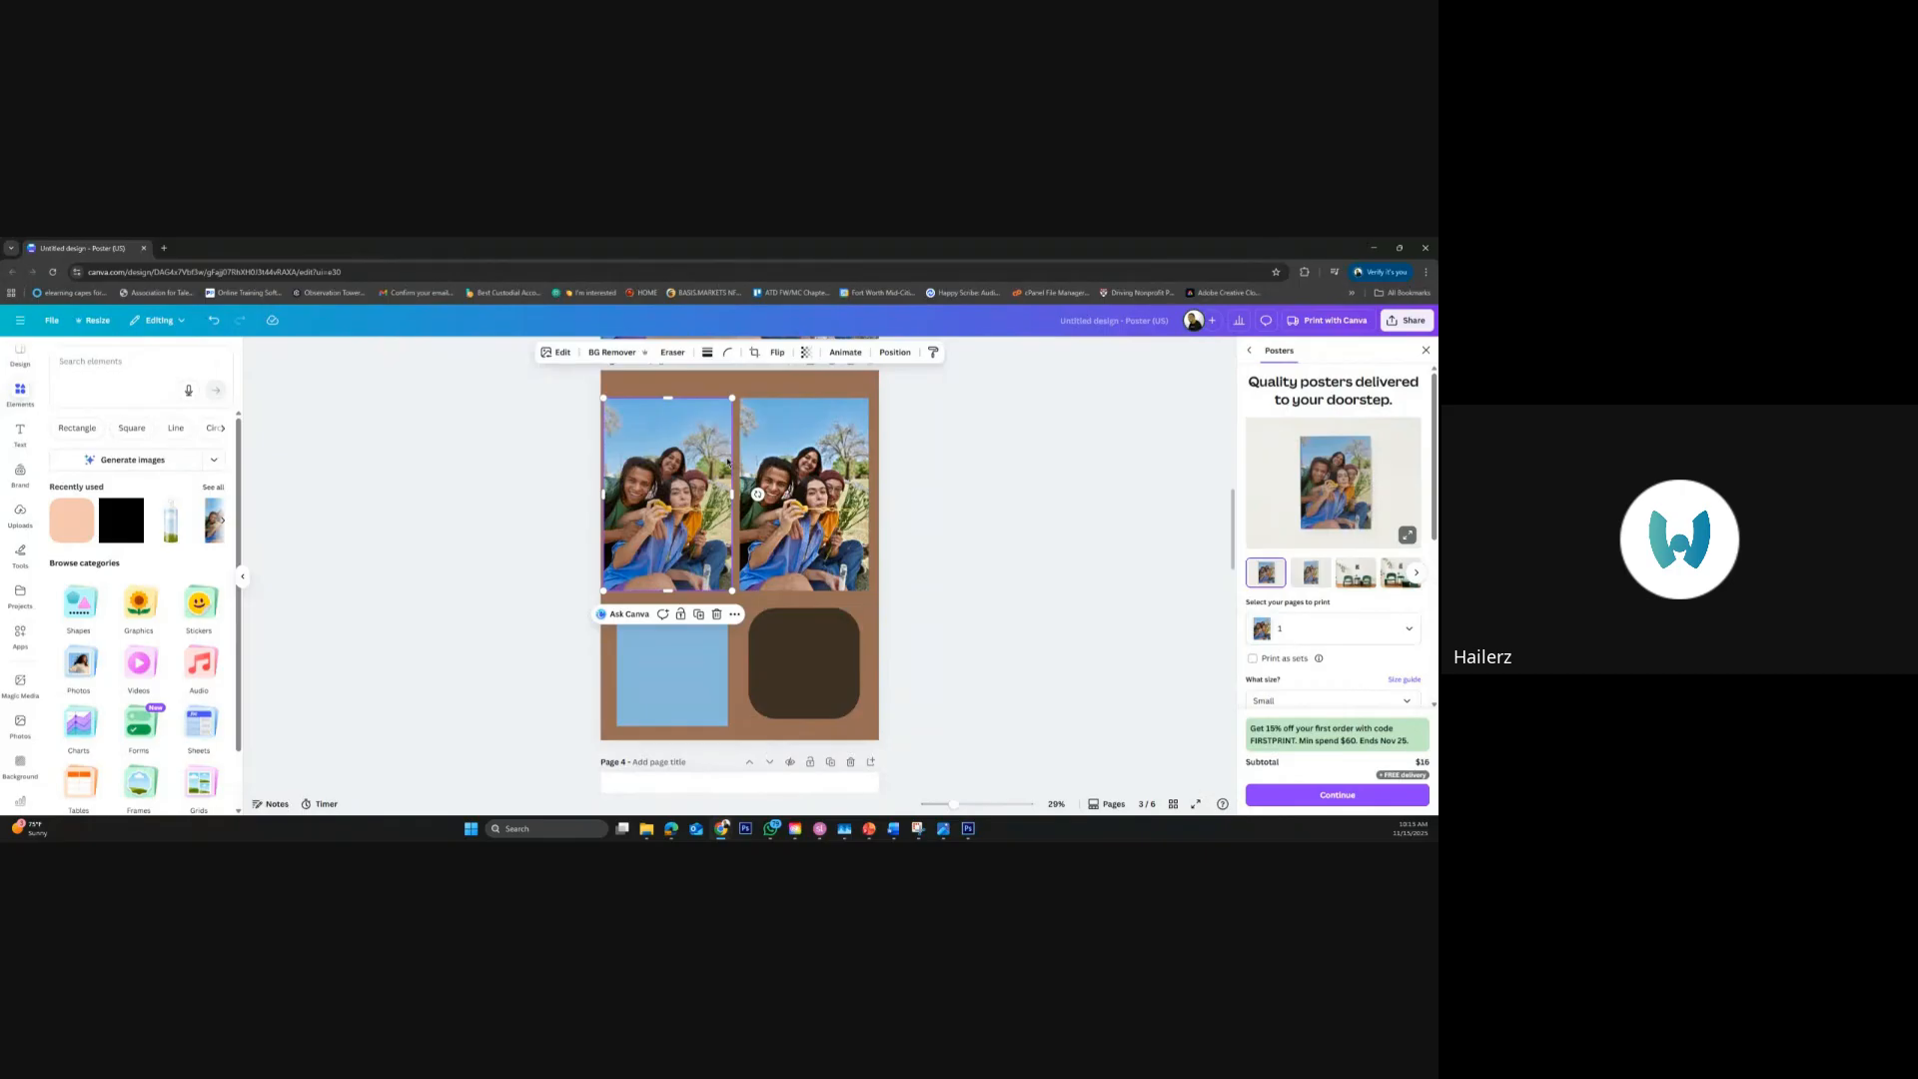
{"action": "right_click", "coordinate": [727, 462]}
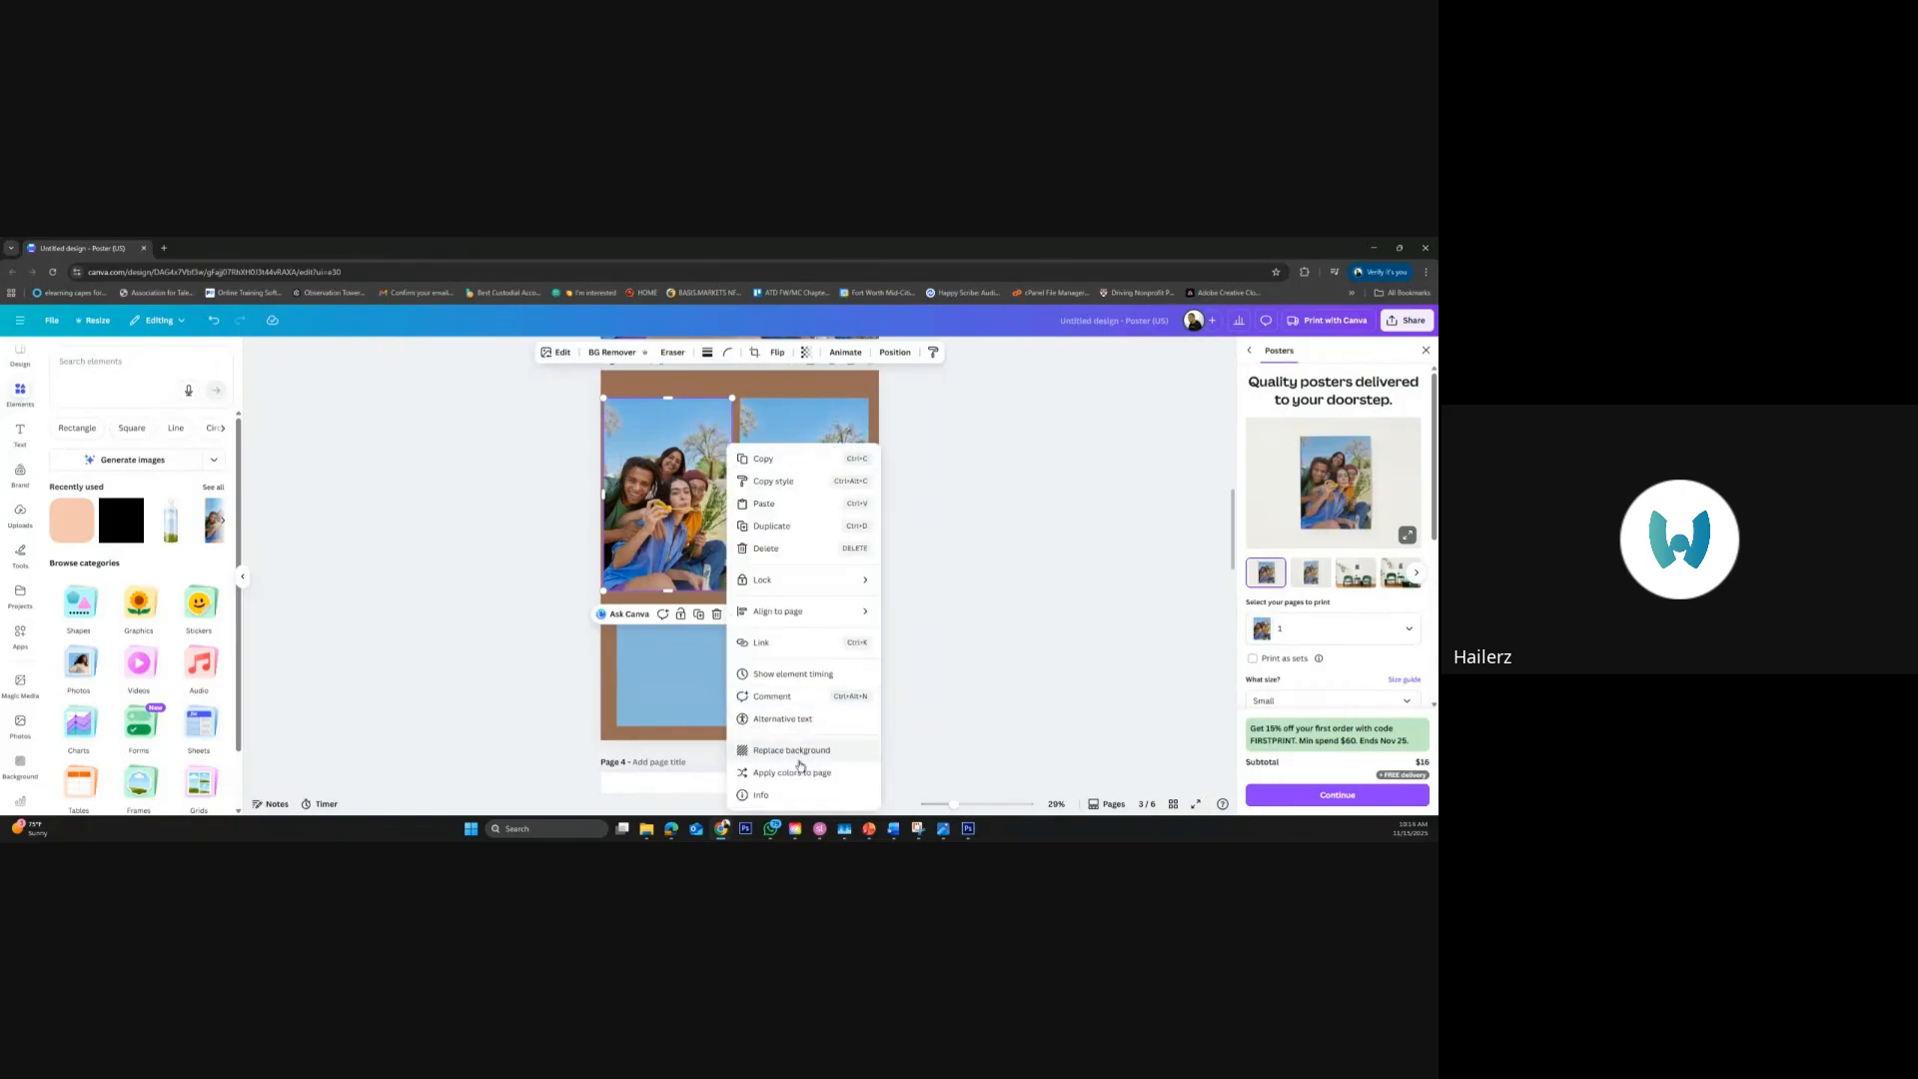
{"action": "left_click", "coordinate": [801, 774]}
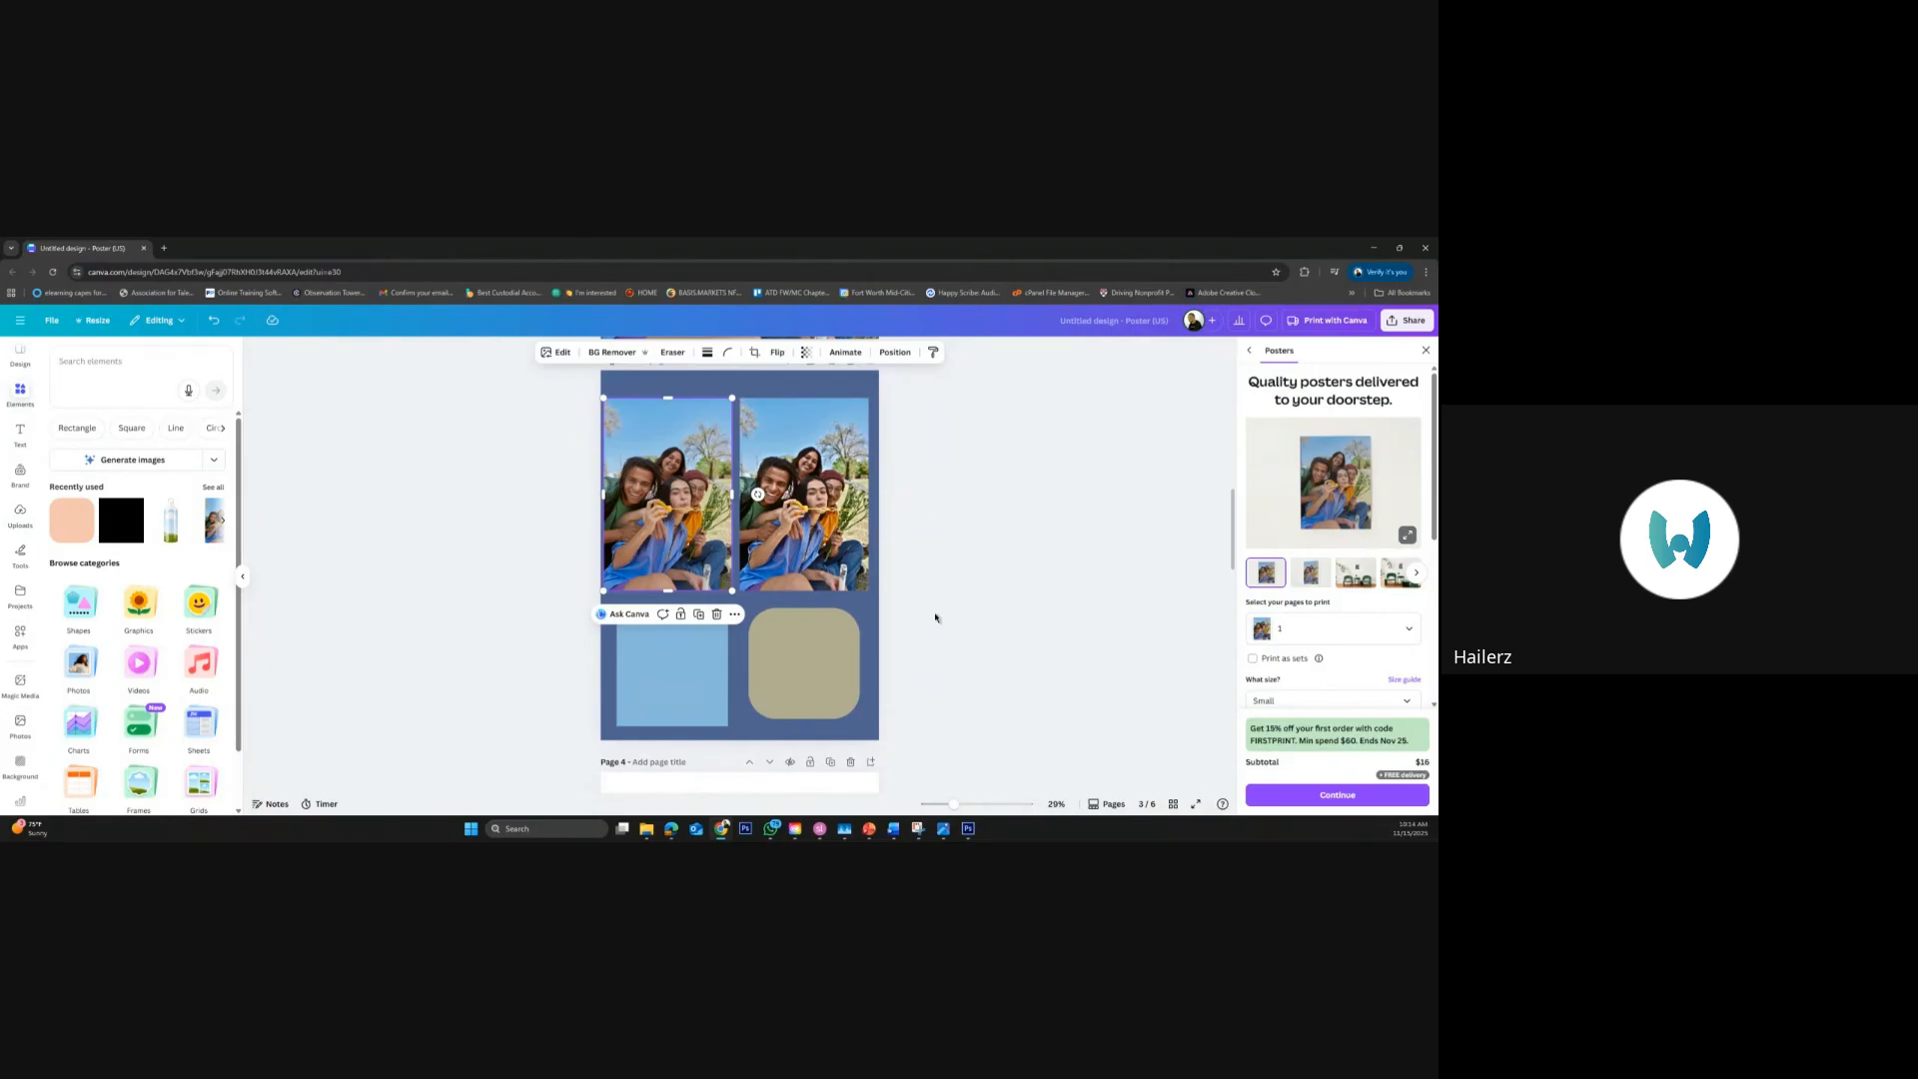
Delete the water bottle mockup and its logo from page 4
{"action": "scroll", "coordinate": [935, 618], "scroll_direction": "down", "scroll_amount": 1}
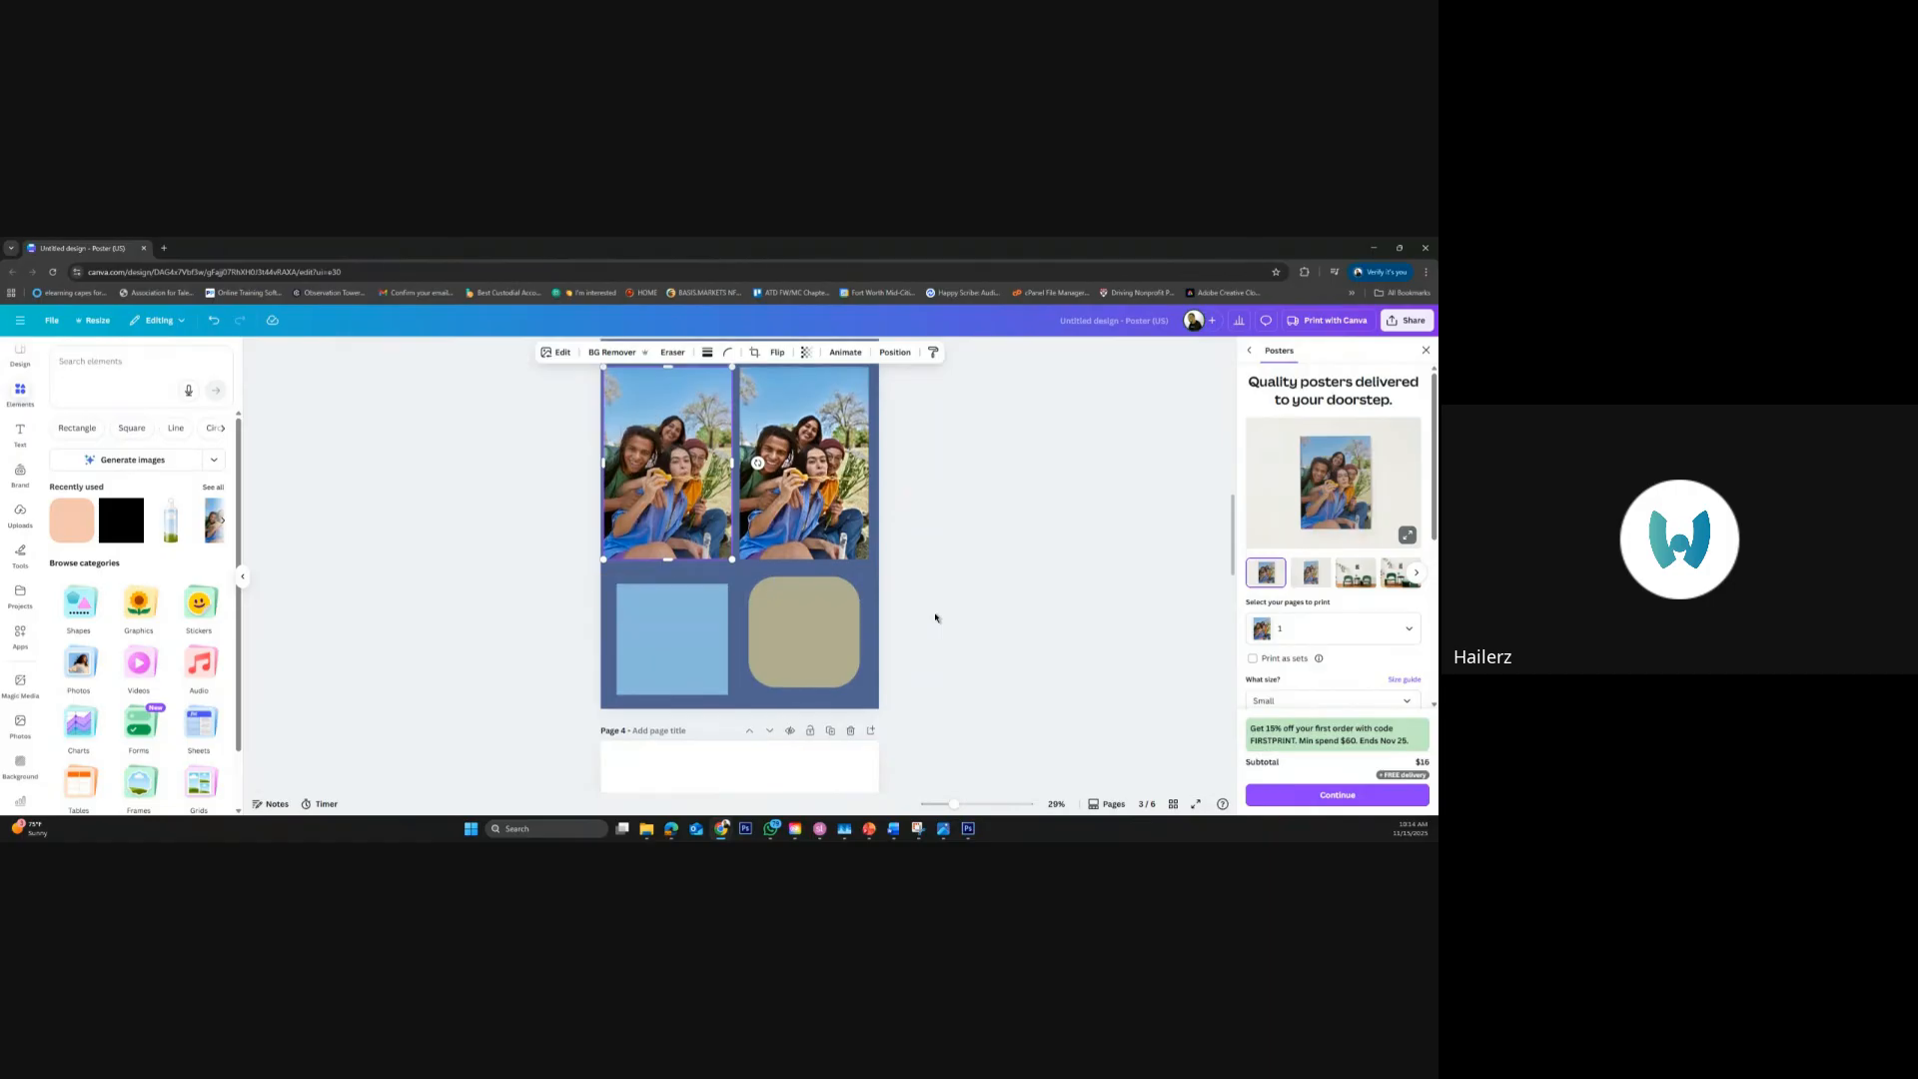
{"action": "scroll", "coordinate": [935, 618], "scroll_direction": "down", "scroll_amount": 4}
{"action": "scroll", "coordinate": [935, 618], "scroll_direction": "down", "scroll_amount": 3}
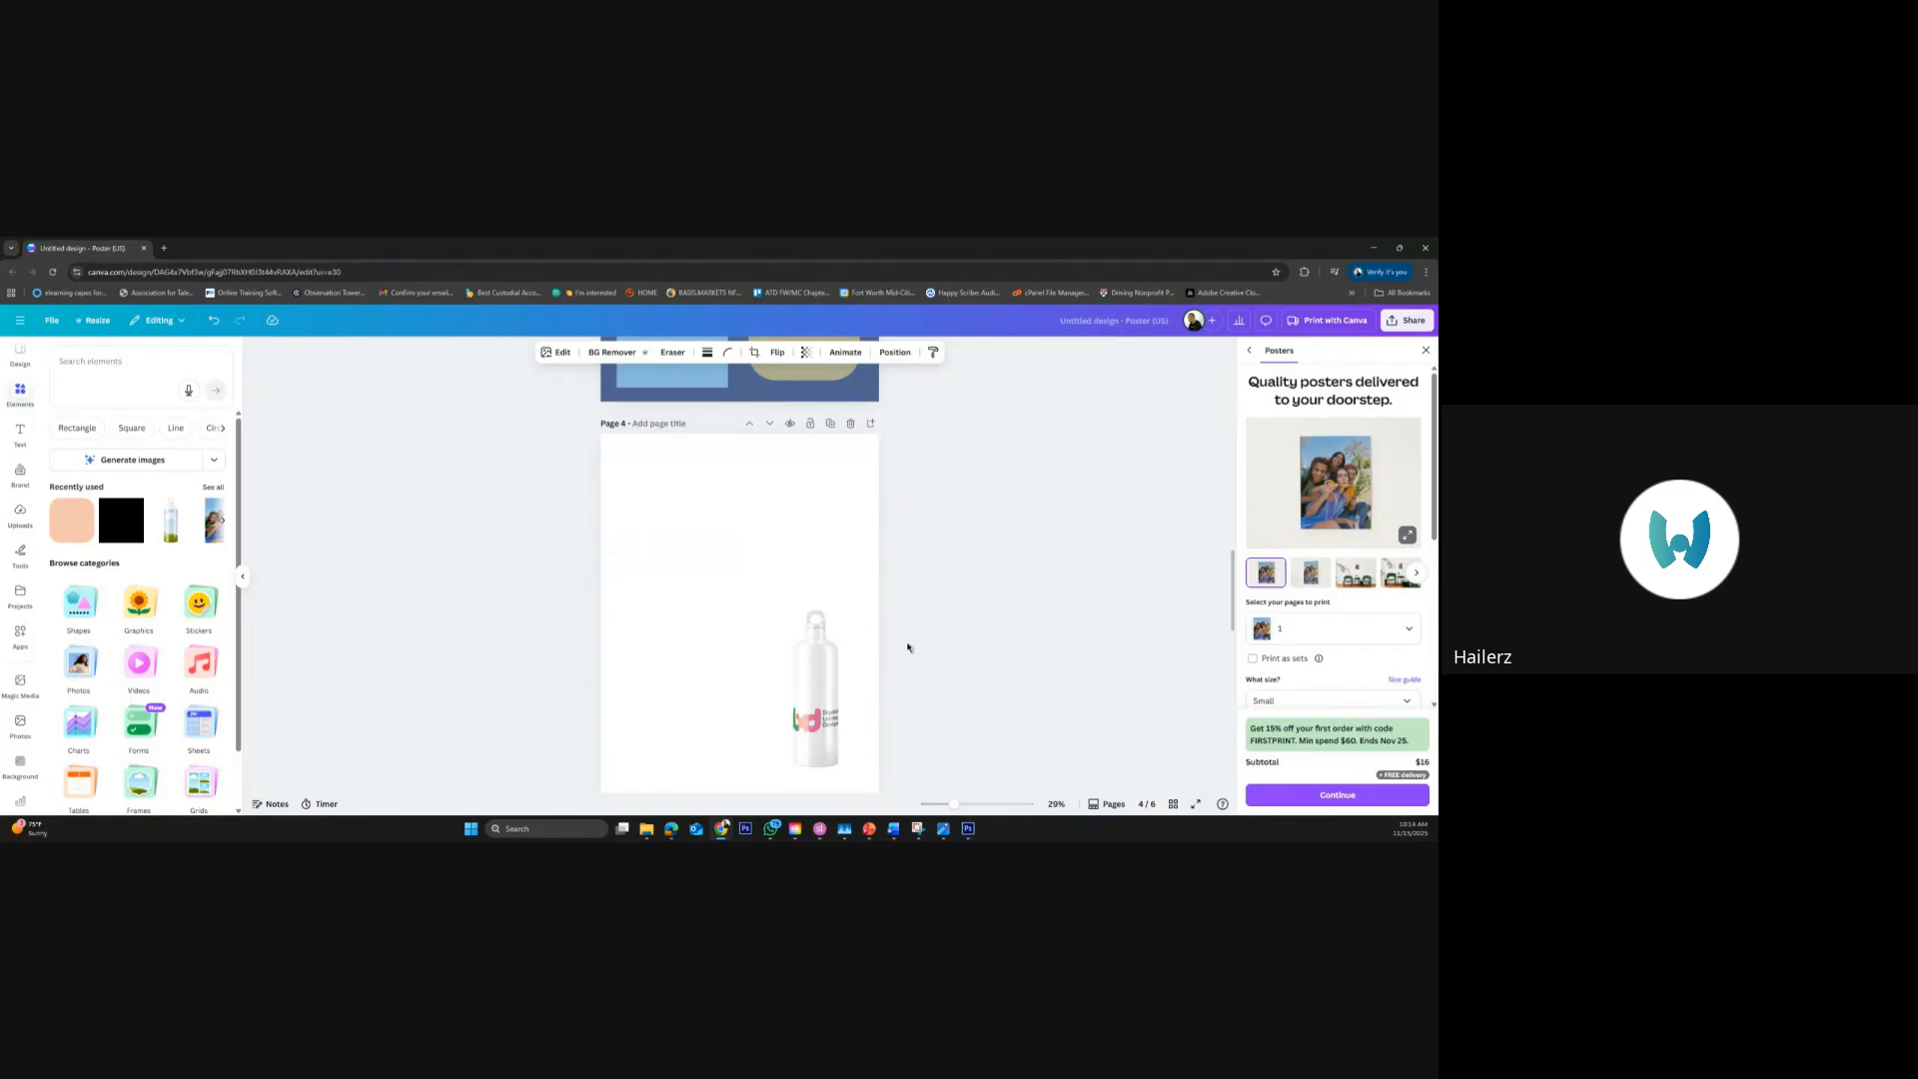
{"action": "left_click_drag", "start_coordinate": [748, 580], "coordinate": [895, 790]}
{"action": "key", "text": "Delete"}
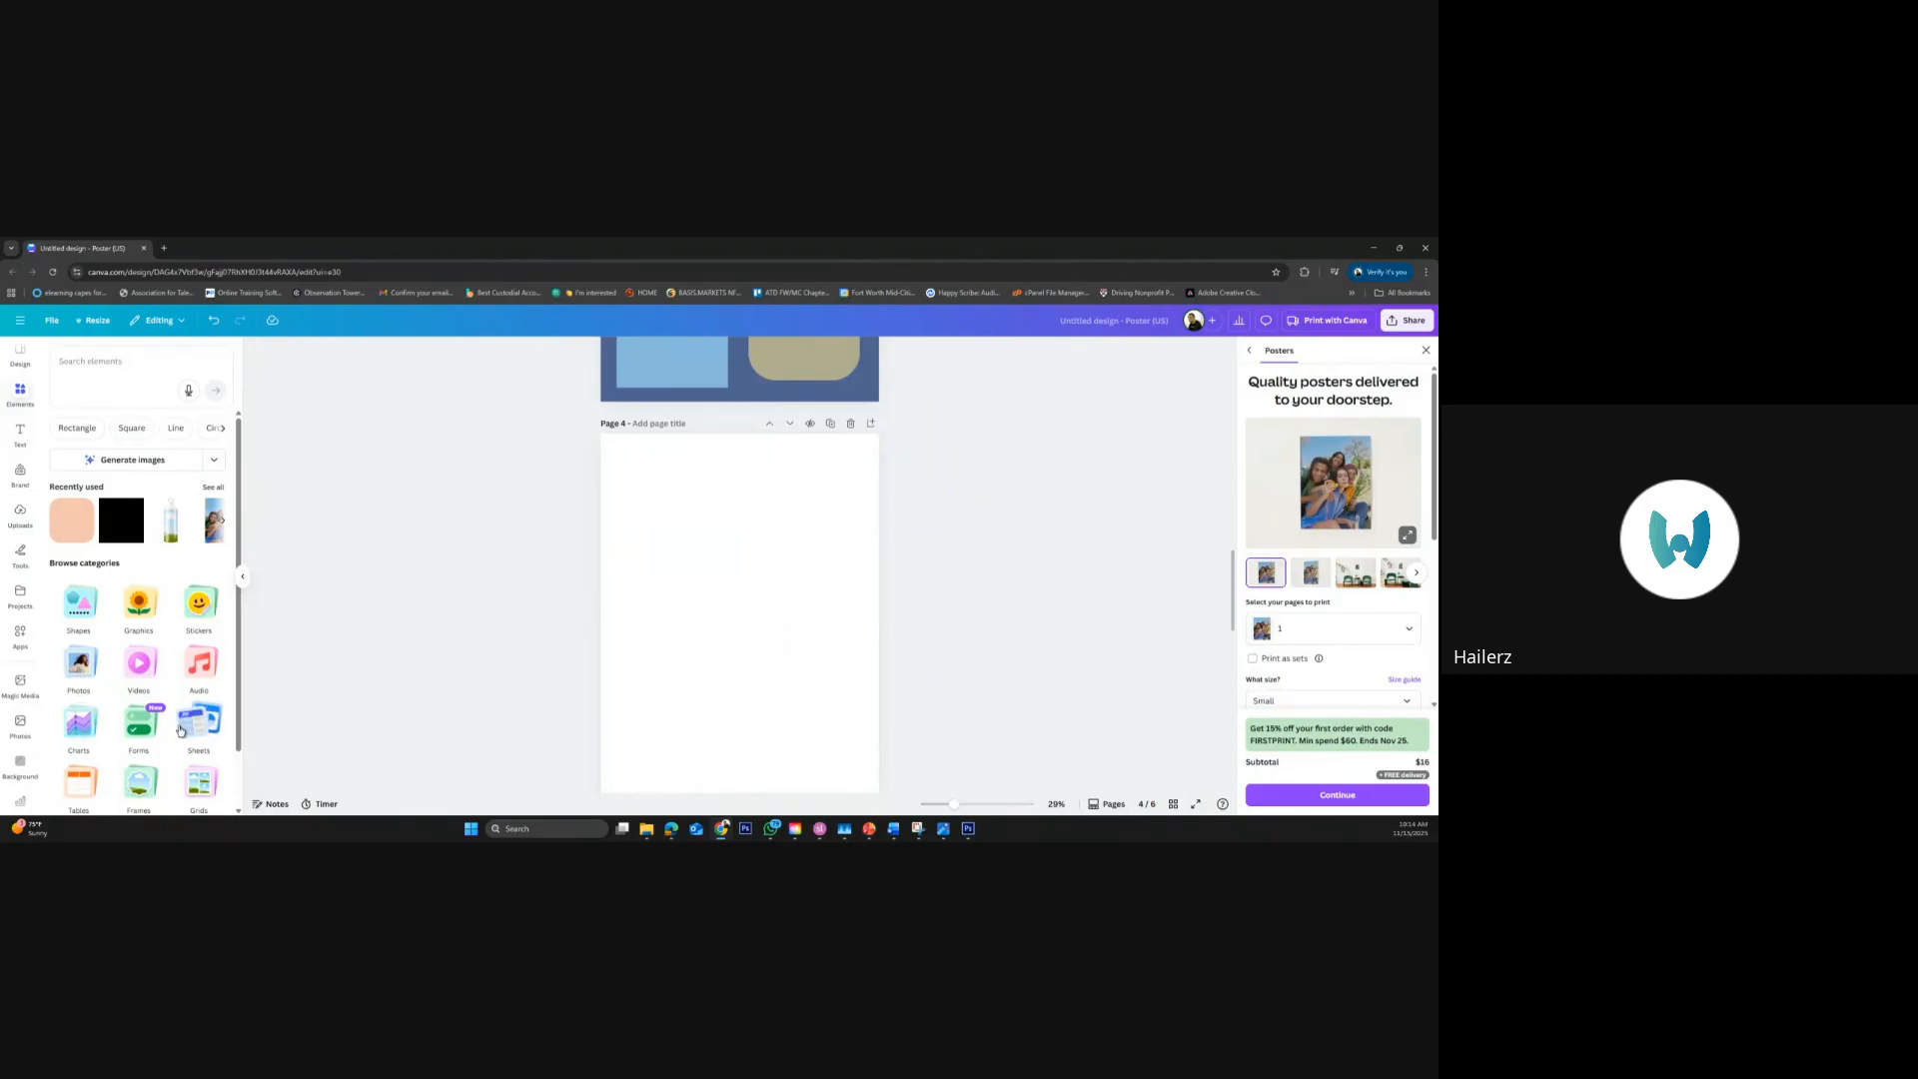
Find the Mockups category among the design elements and open it for the empty page 4
{"action": "scroll", "coordinate": [160, 735], "scroll_direction": "down", "scroll_amount": 1}
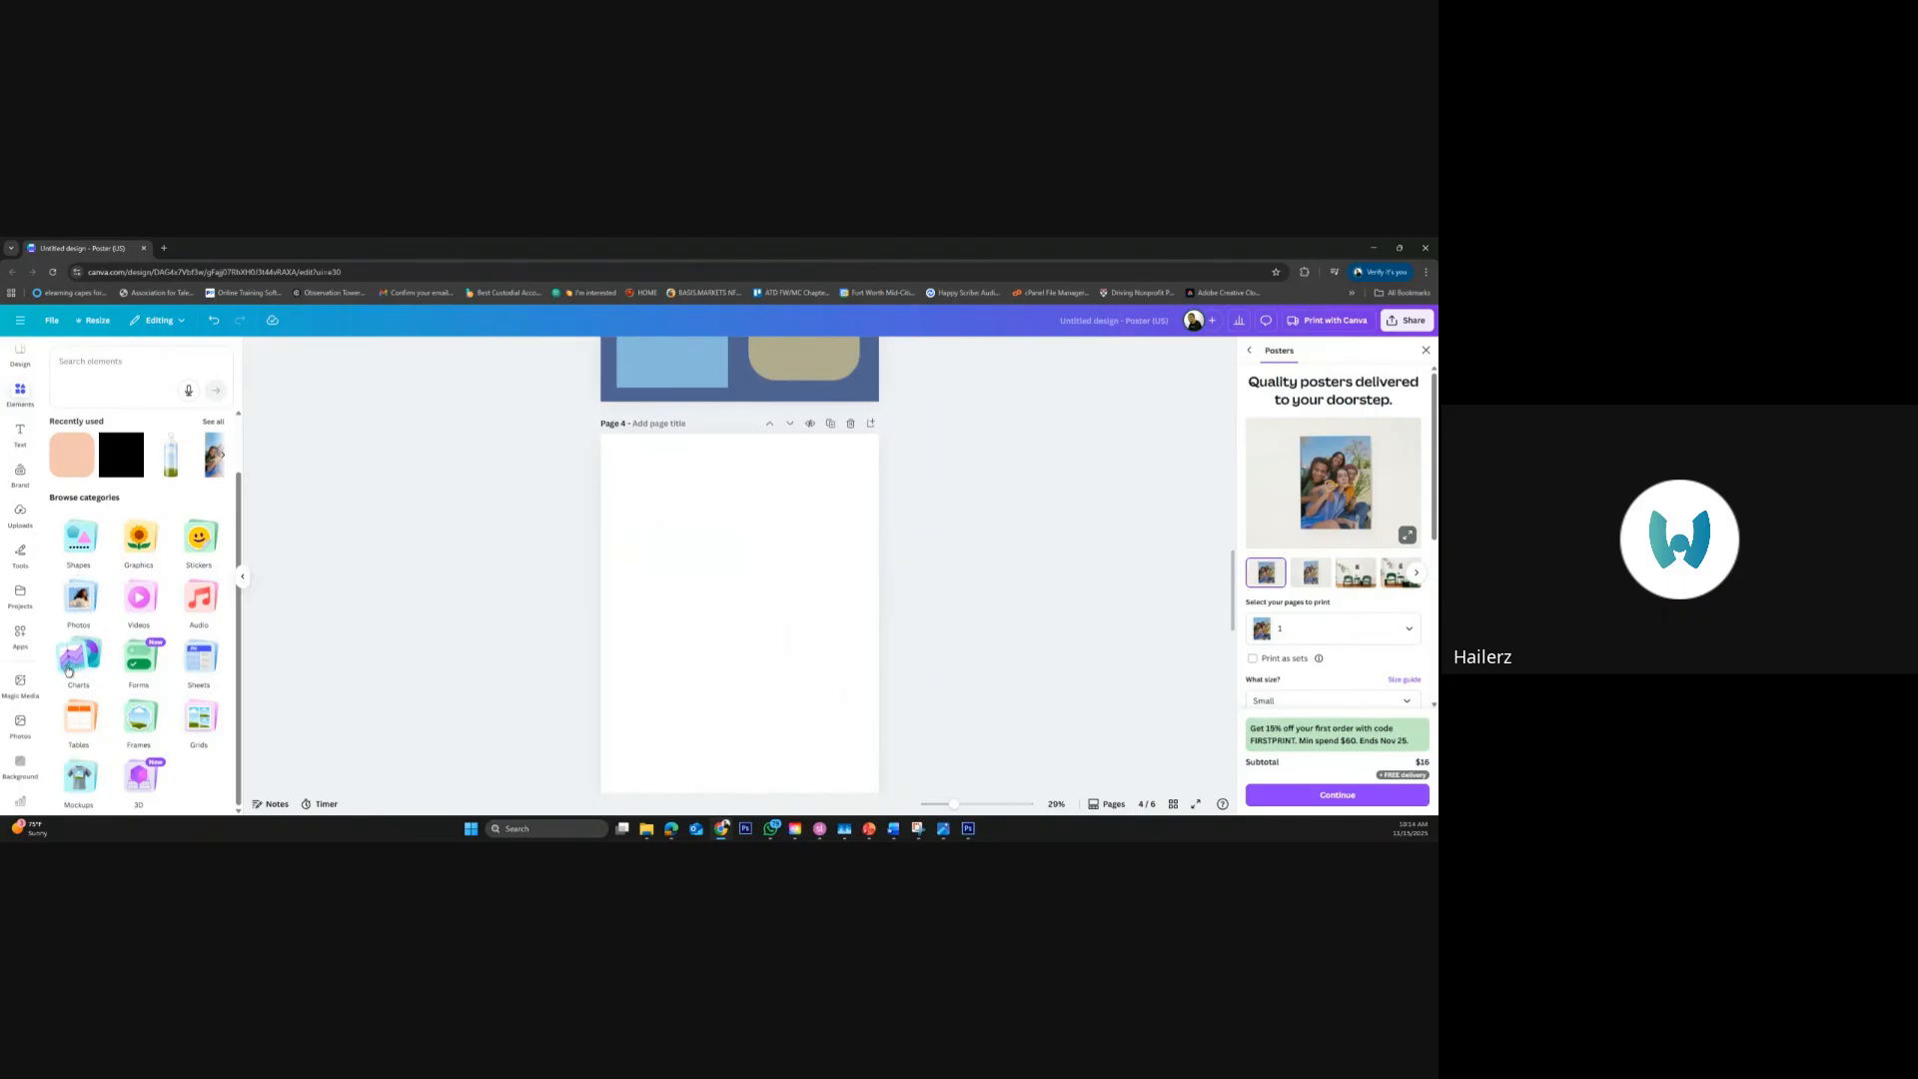
{"action": "scroll", "coordinate": [15, 627], "scroll_direction": "down", "scroll_amount": 3}
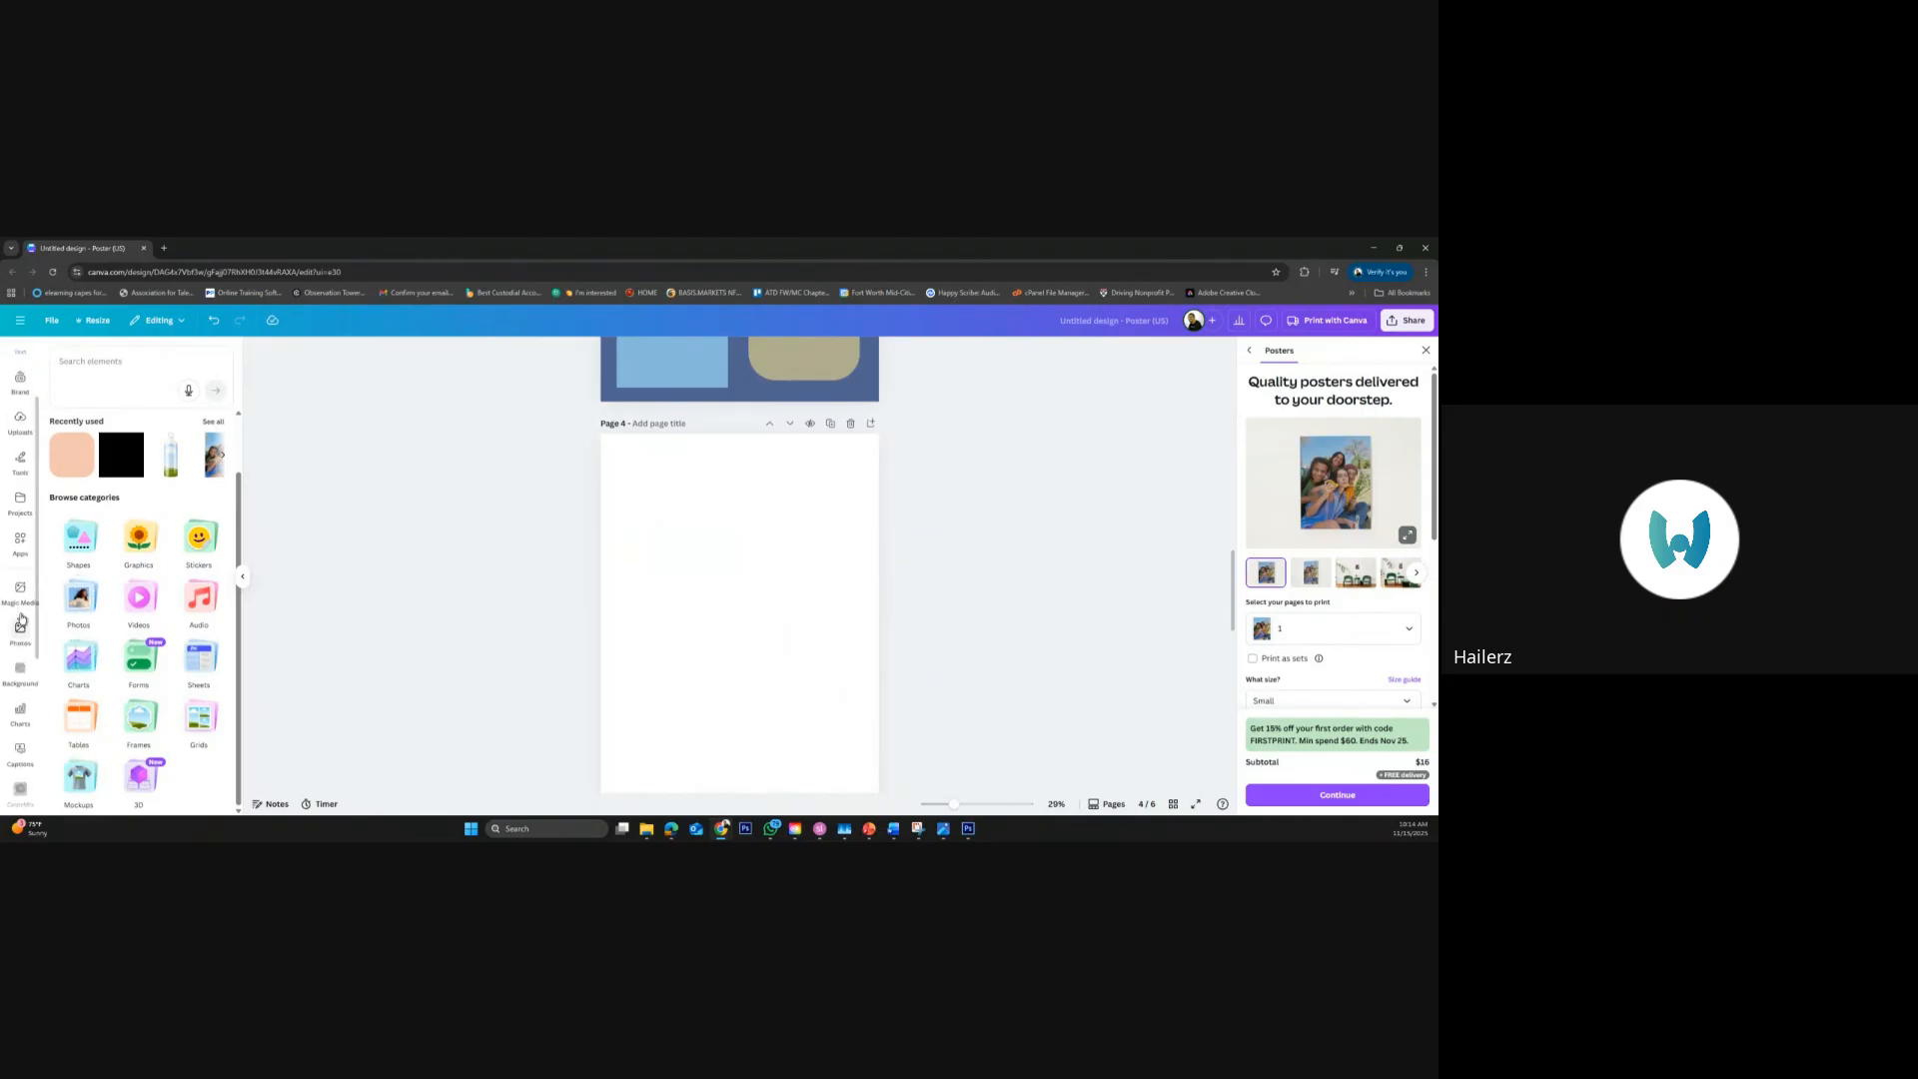
{"action": "scroll", "coordinate": [21, 620], "scroll_direction": "down", "scroll_amount": 3}
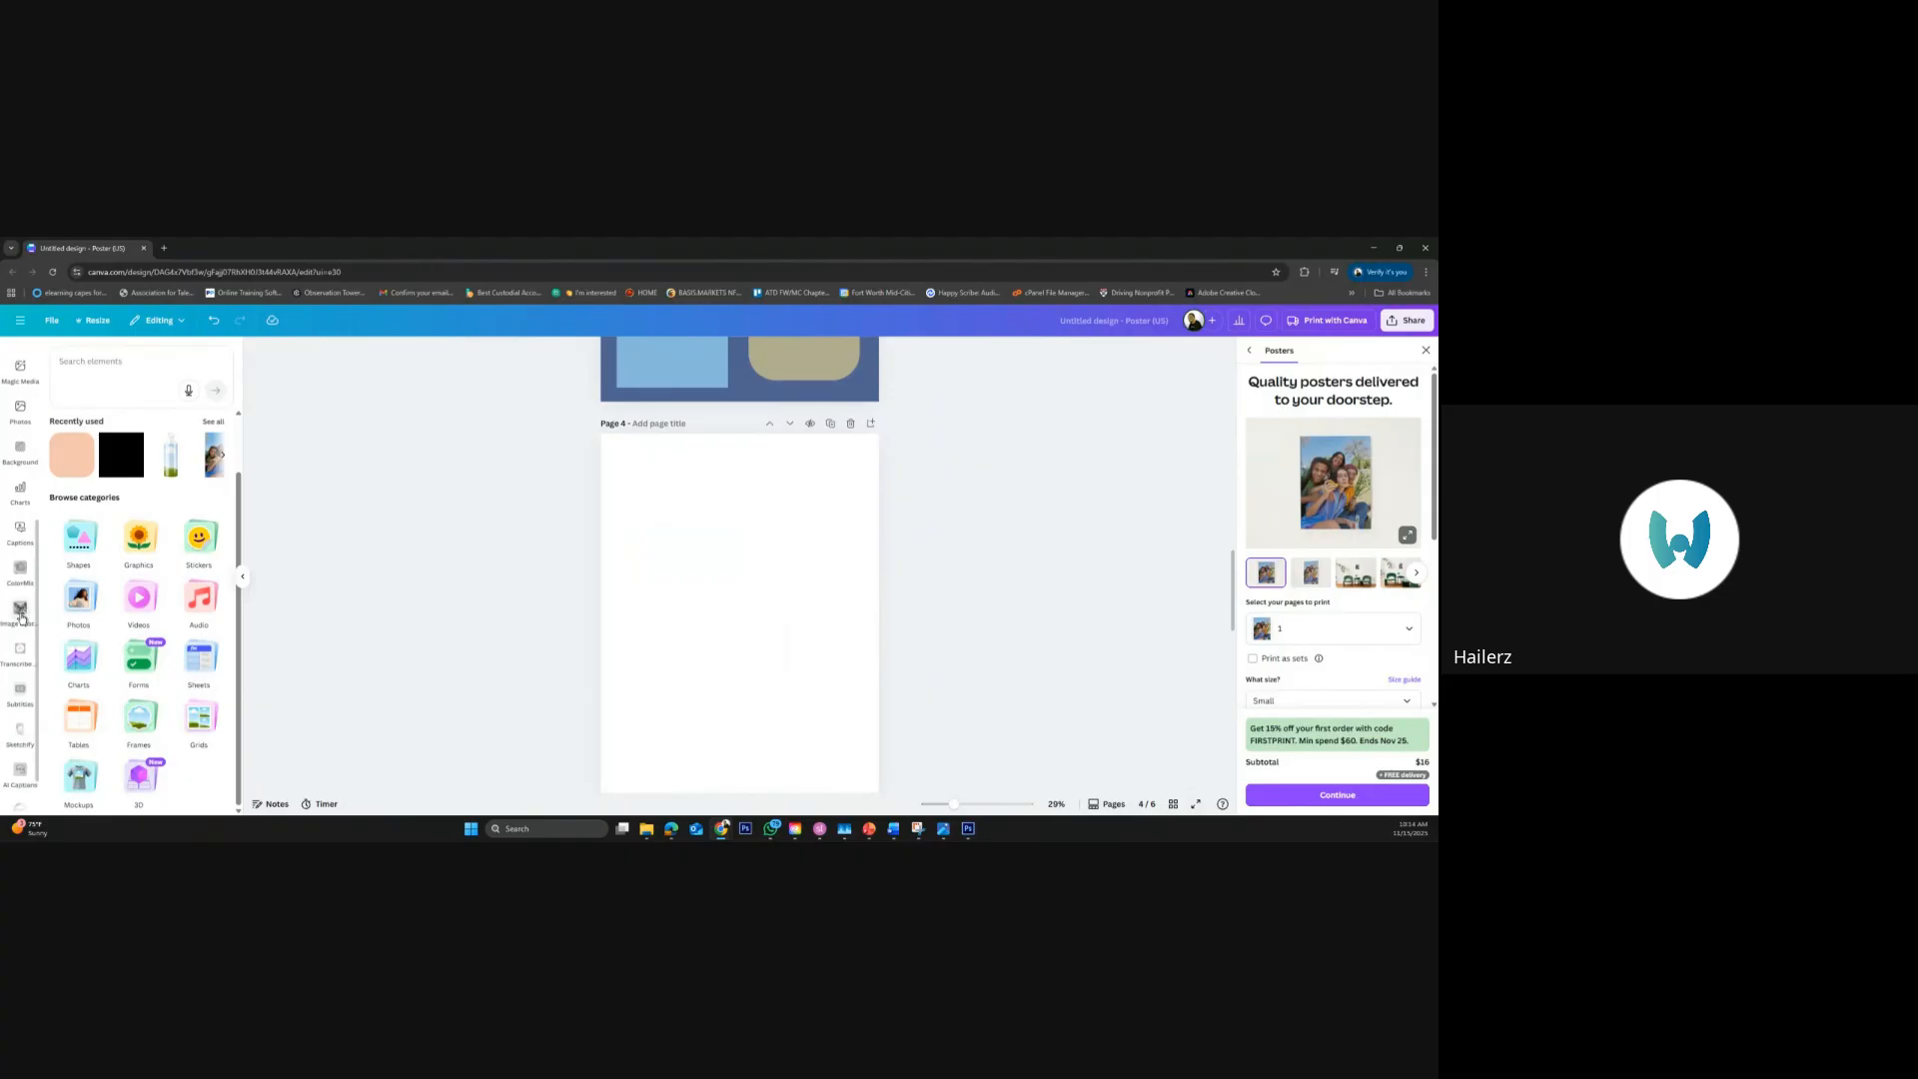
{"action": "scroll", "coordinate": [21, 621], "scroll_direction": "up", "scroll_amount": 5}
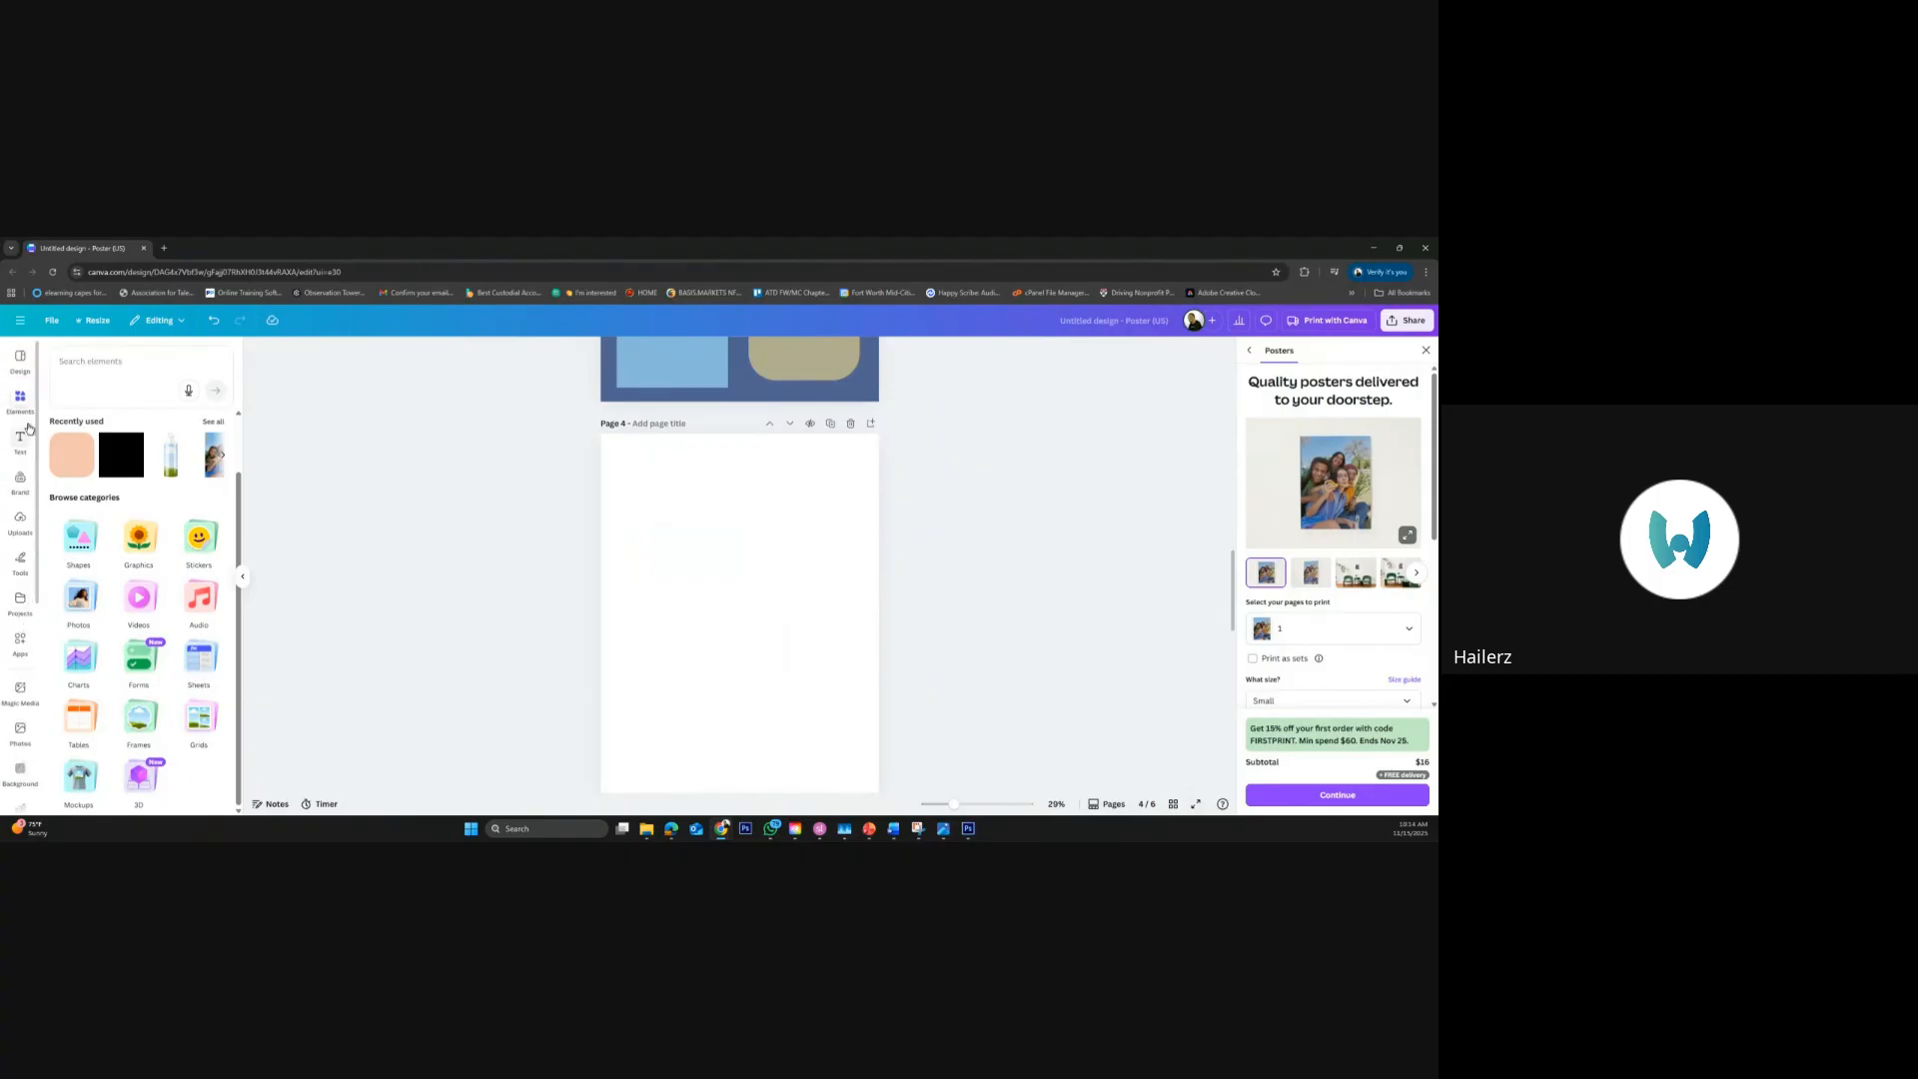
{"action": "left_click", "coordinate": [21, 400]}
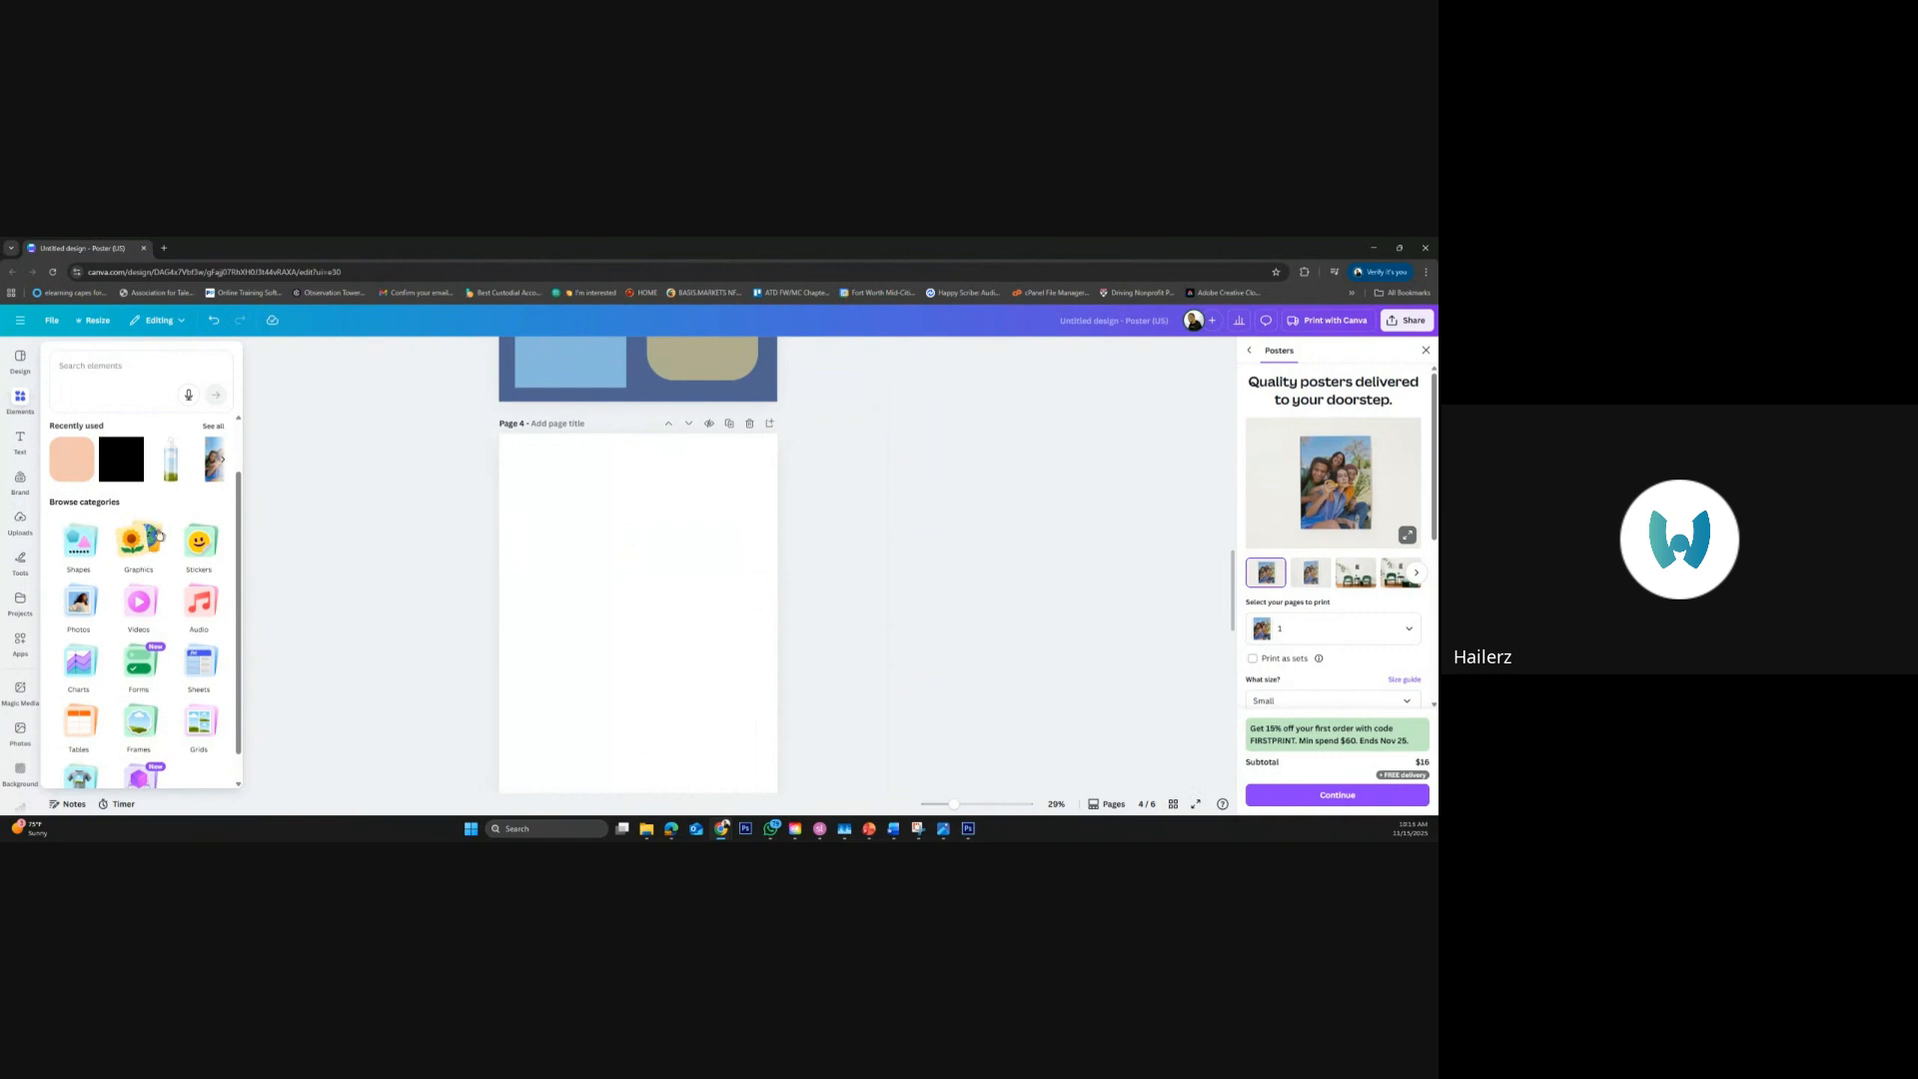
{"action": "scroll", "coordinate": [140, 650], "scroll_direction": "down", "scroll_amount": 1}
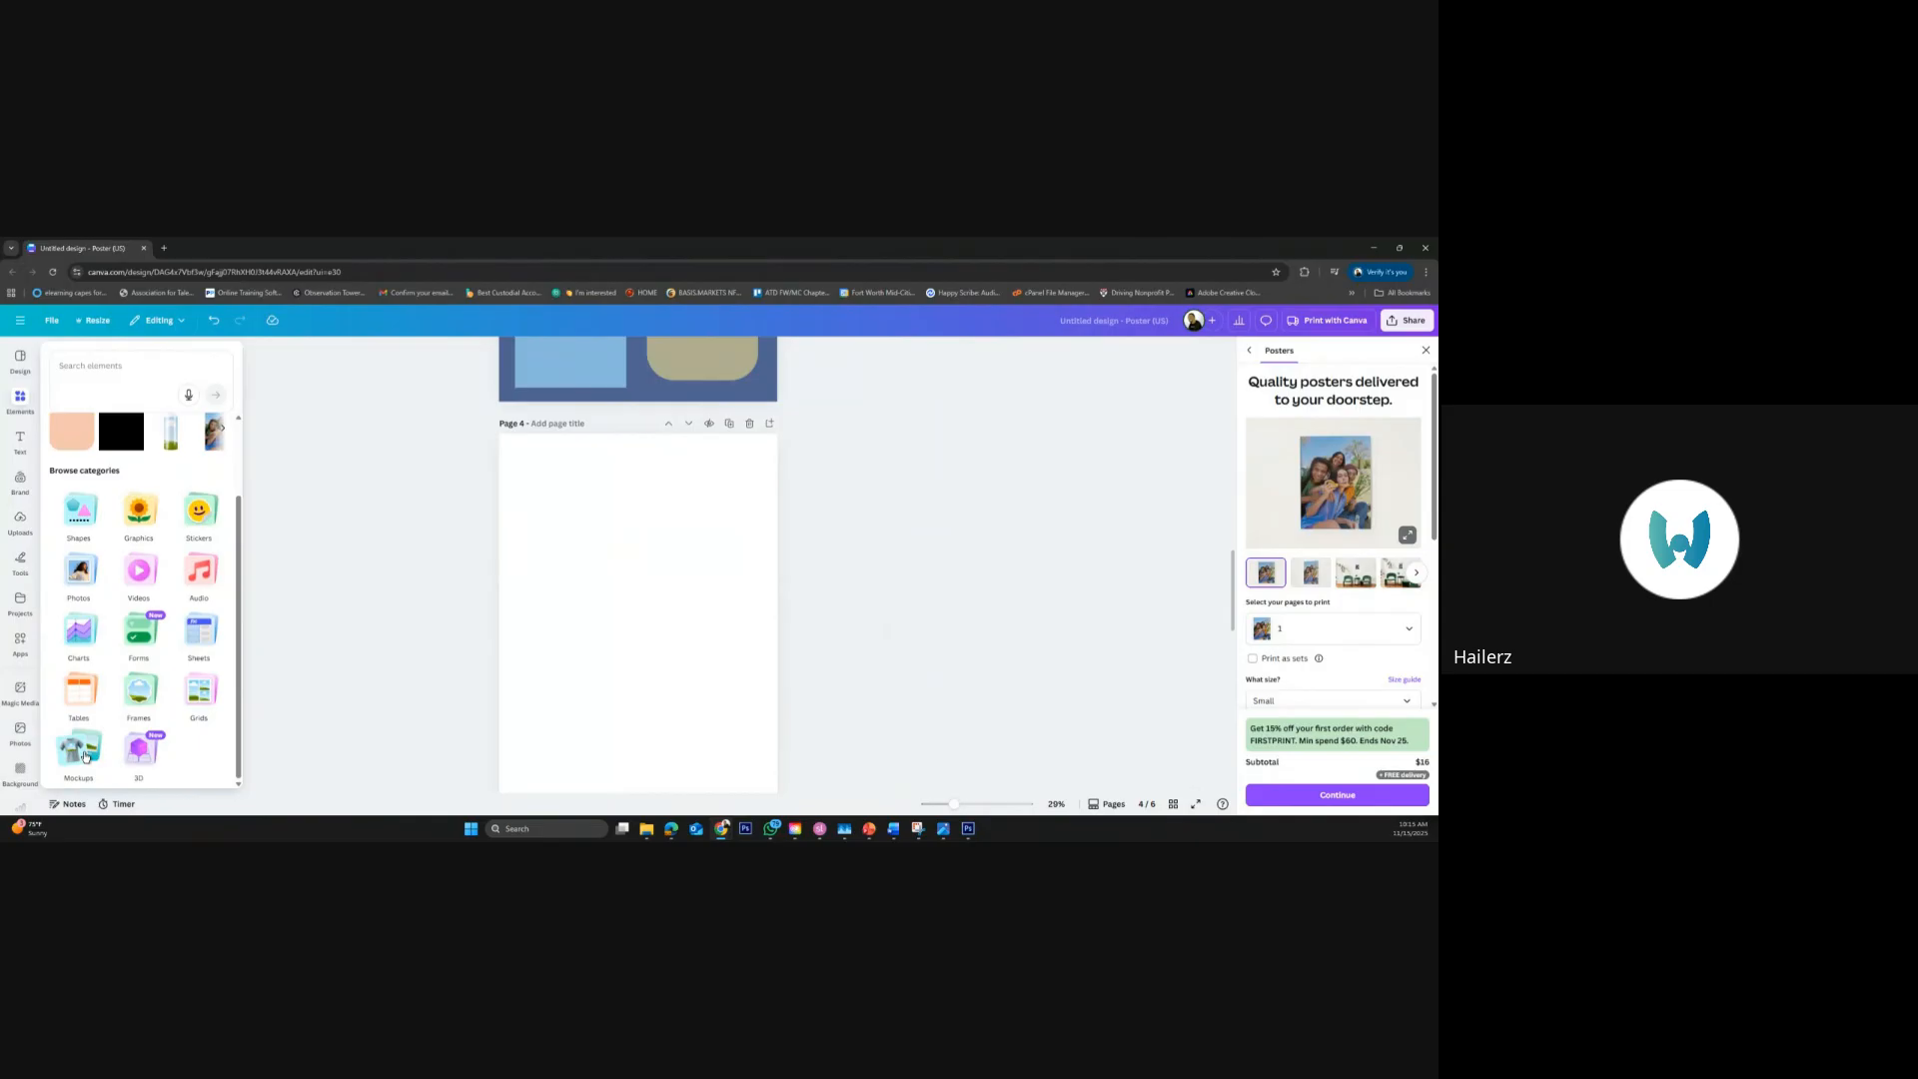
{"action": "left_click", "coordinate": [84, 757]}
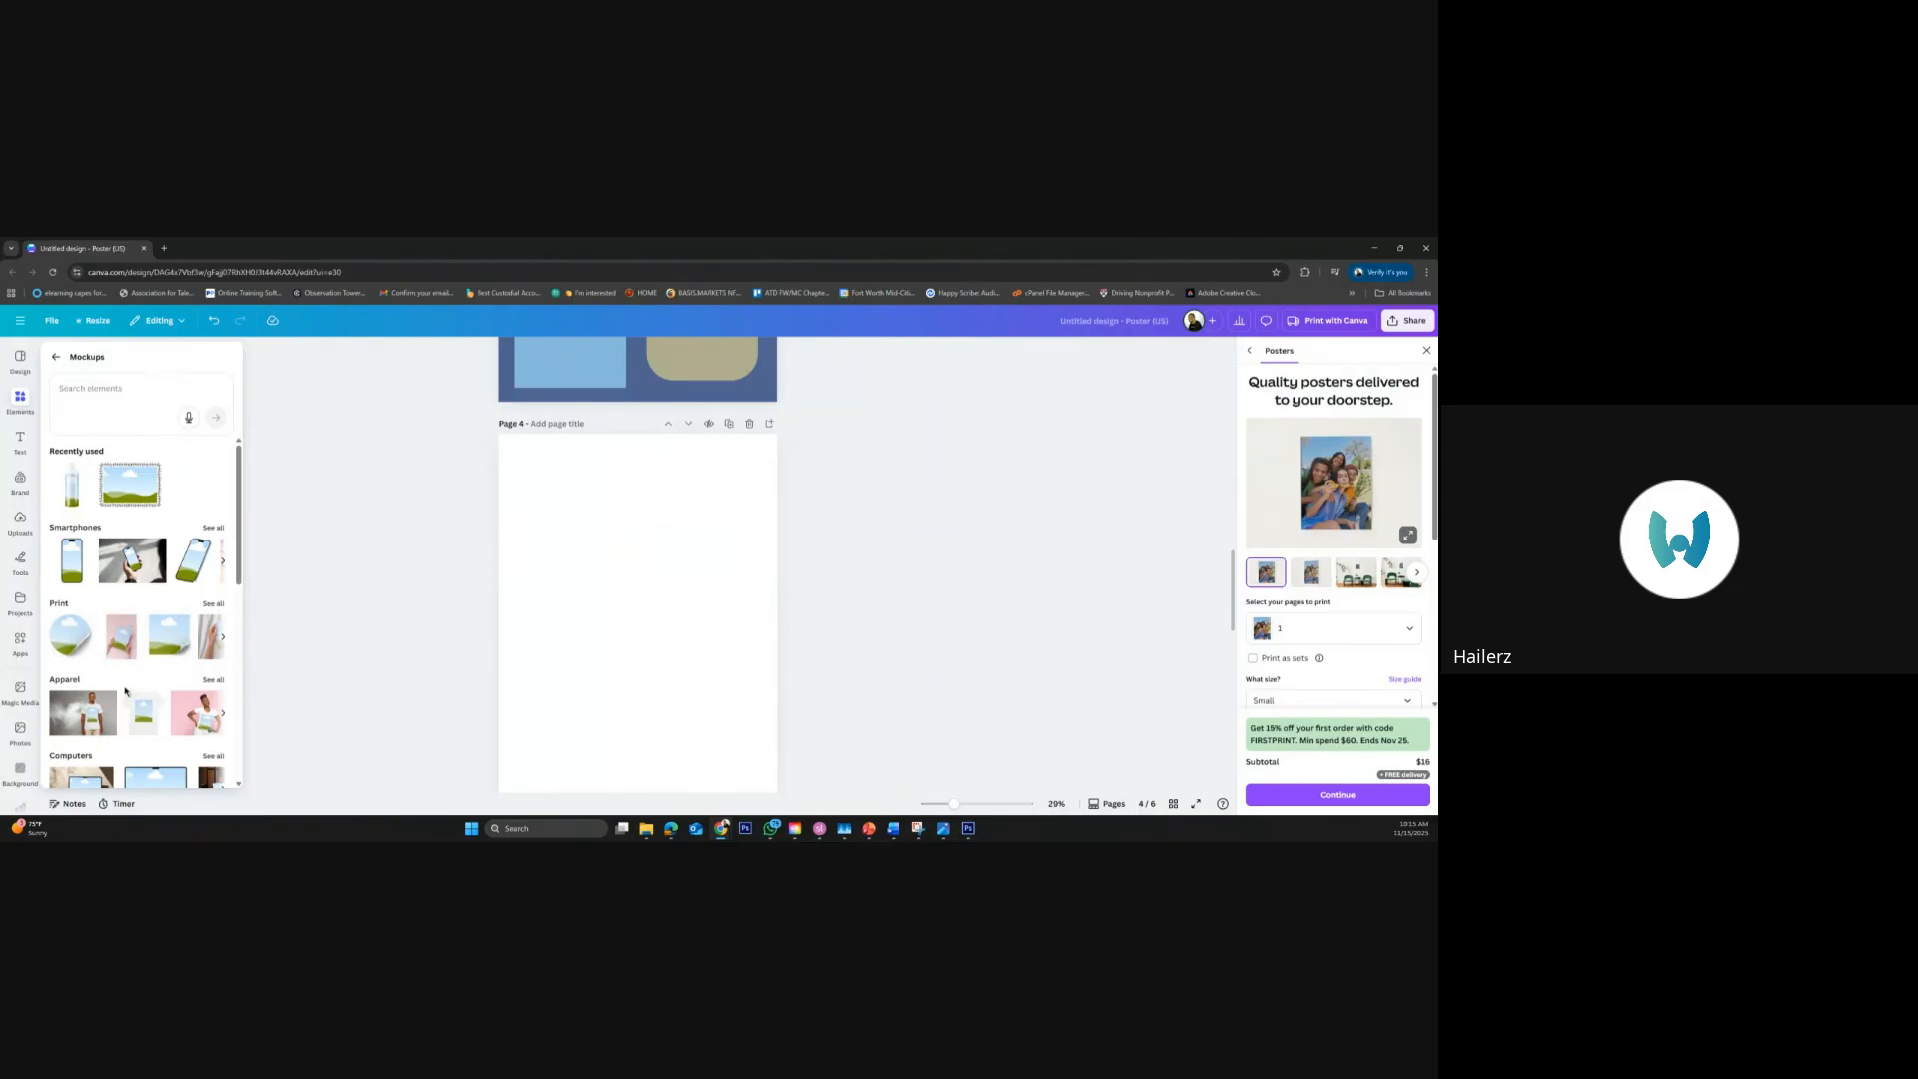
Add the apparel mockup of the woman in a white T-shirt on pink to page 4, enlarged to the page's full width
{"action": "scroll", "coordinate": [165, 739], "scroll_direction": "down", "scroll_amount": 1}
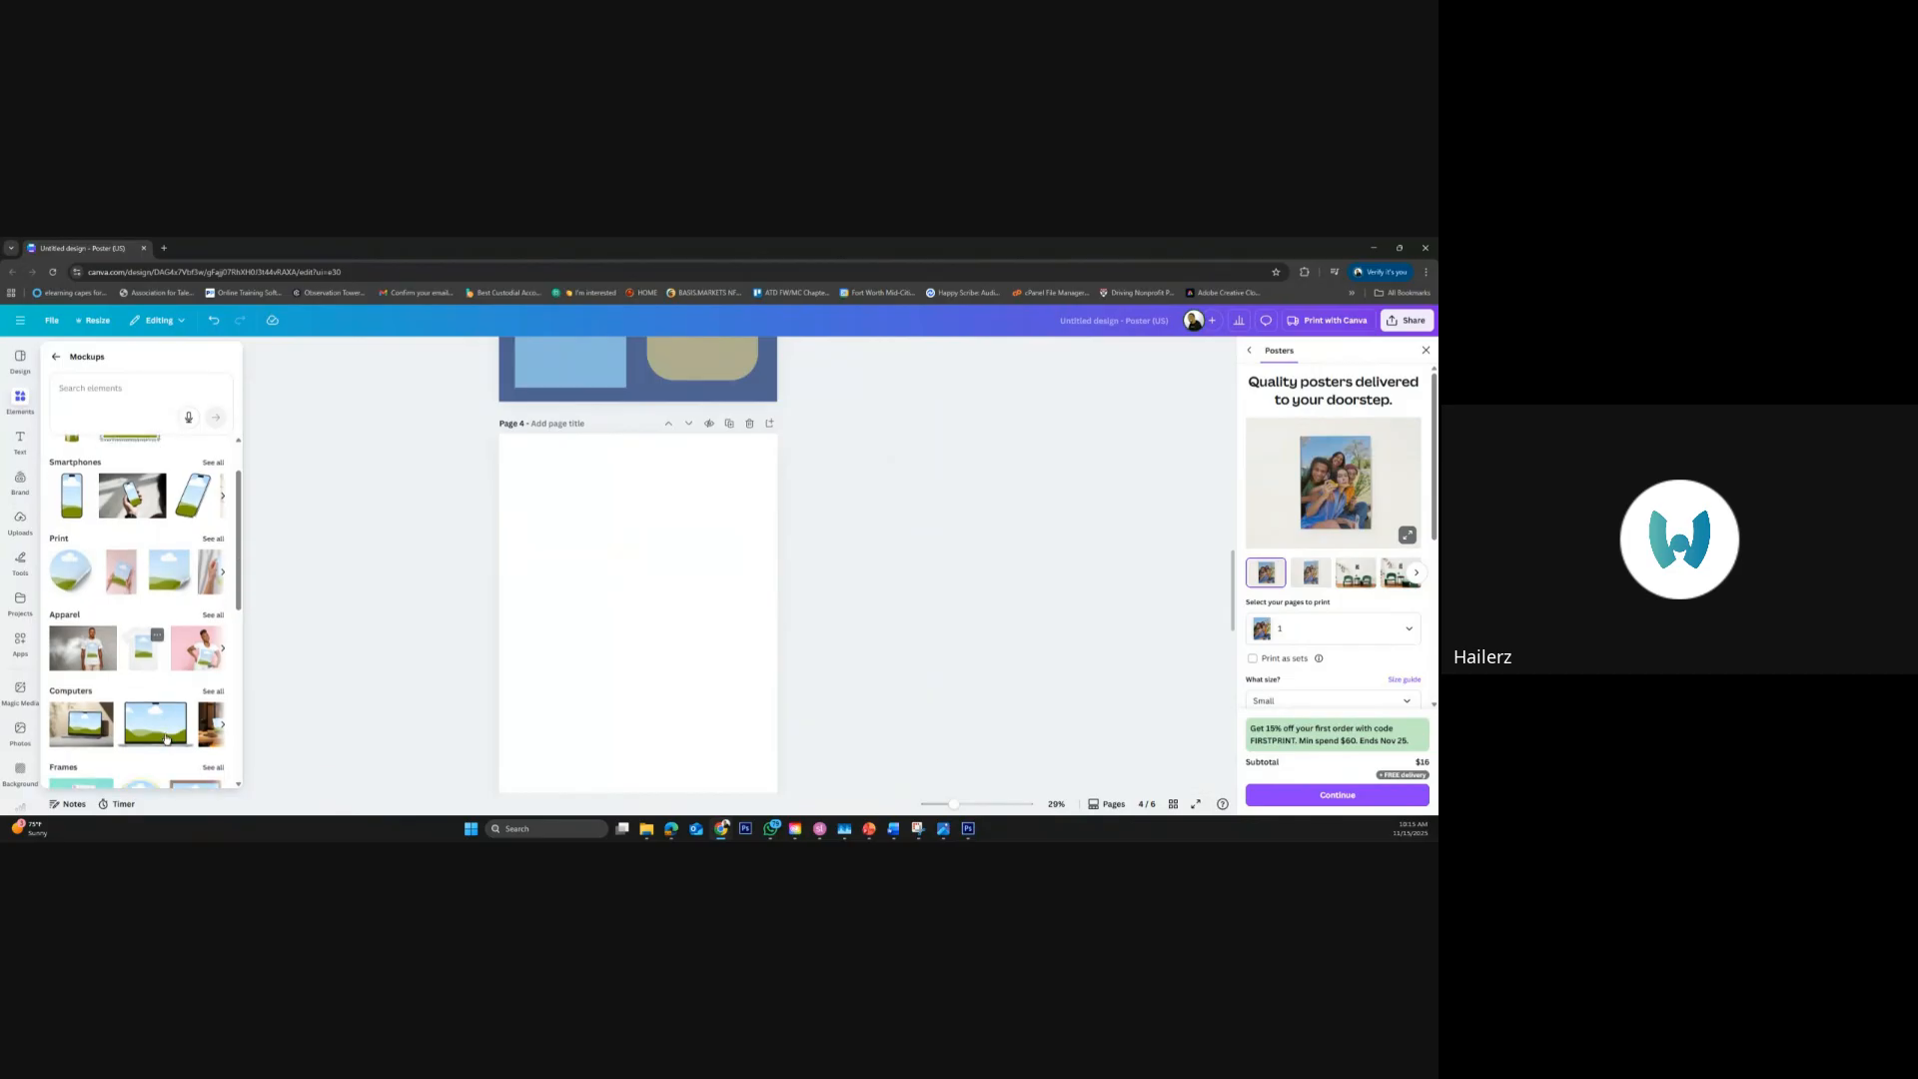
{"action": "left_click", "coordinate": [181, 651]}
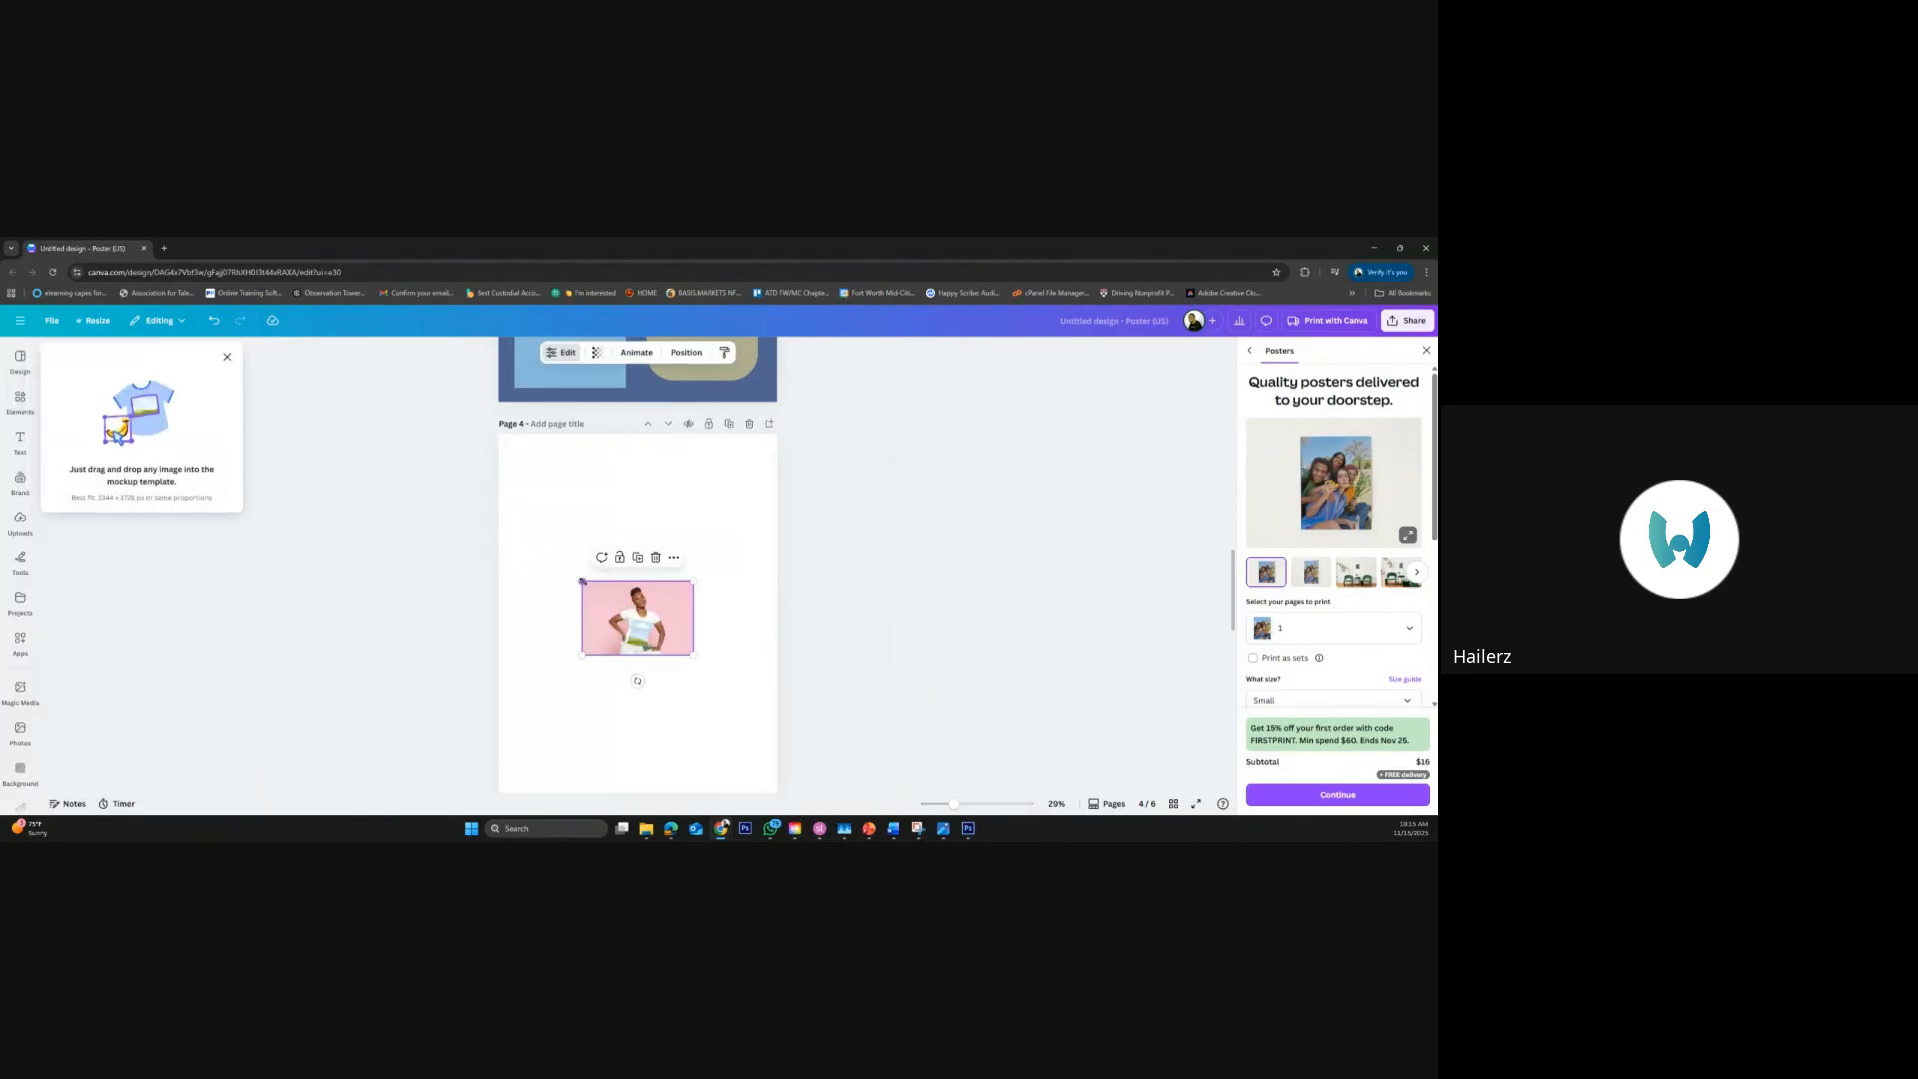
{"action": "left_click_drag", "start_coordinate": [582, 581], "coordinate": [514, 505]}
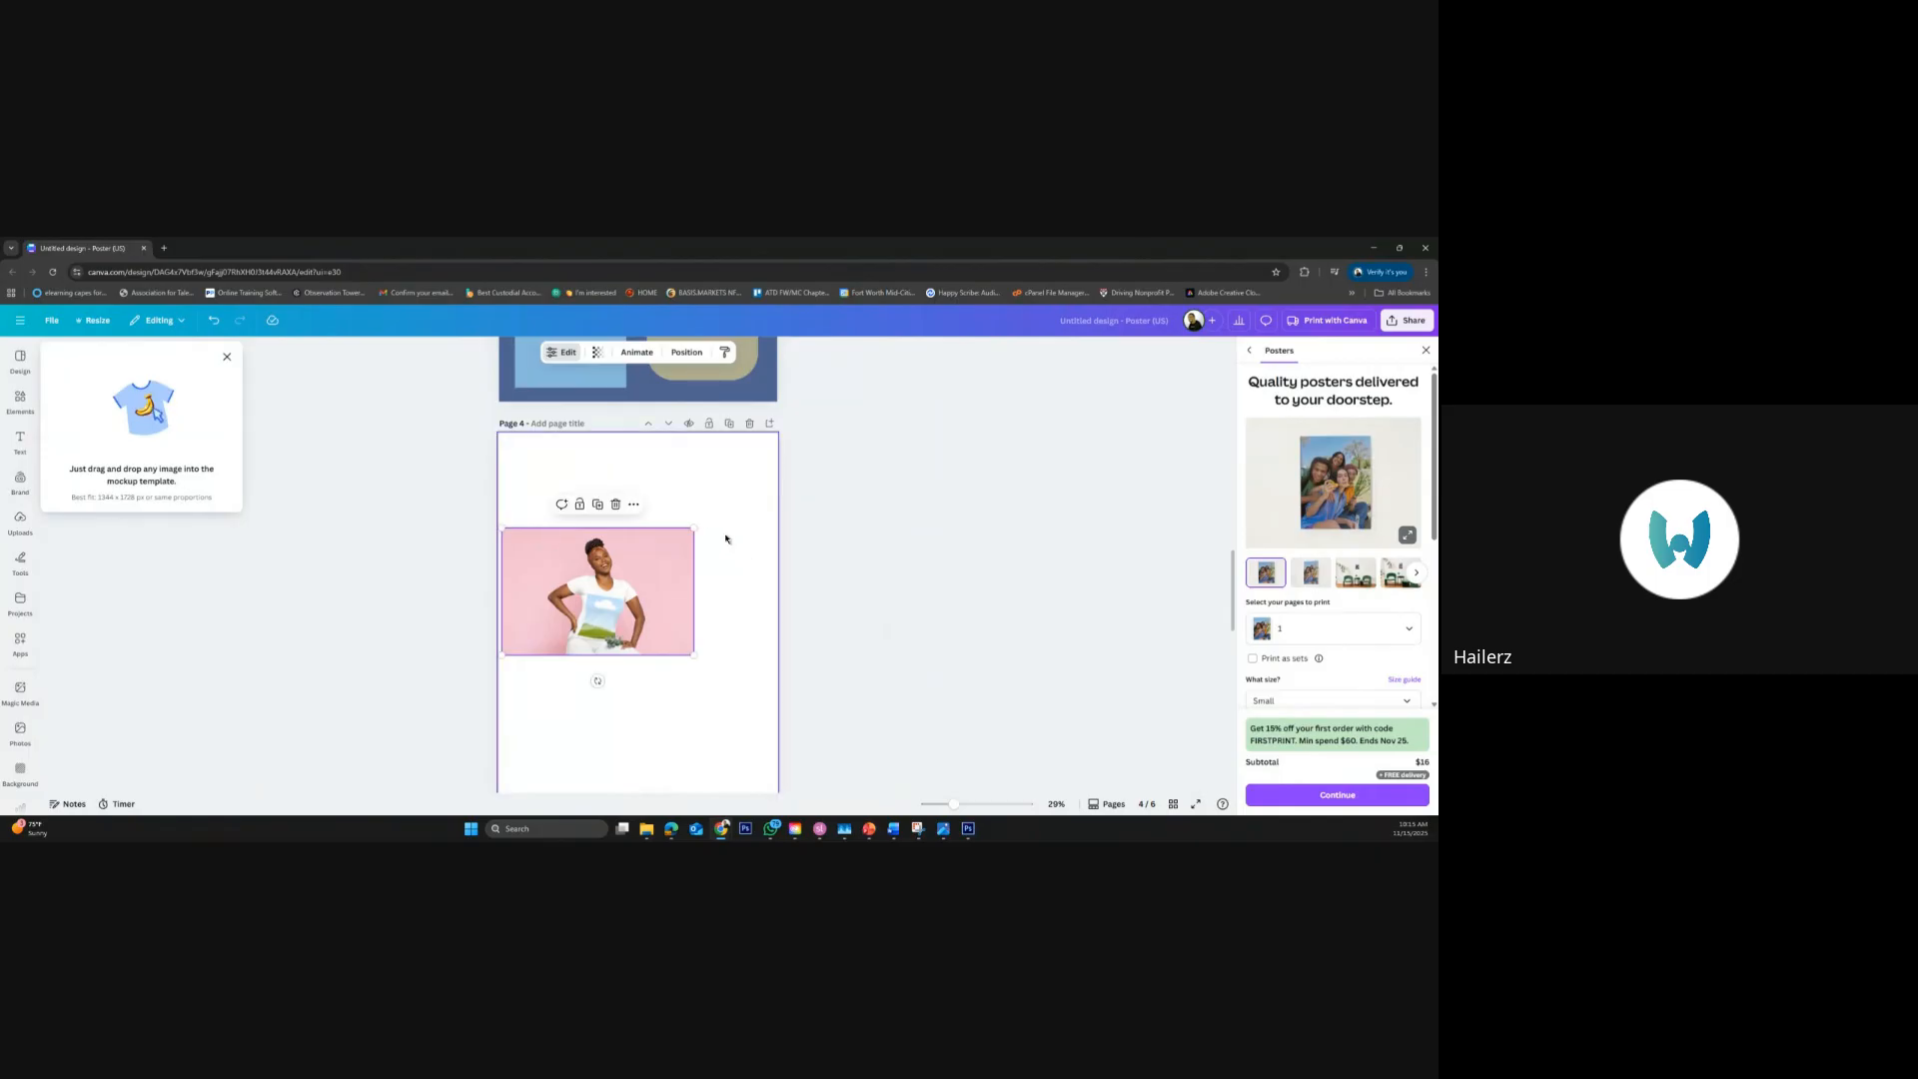
{"action": "left_click_drag", "start_coordinate": [694, 527], "coordinate": [775, 476]}
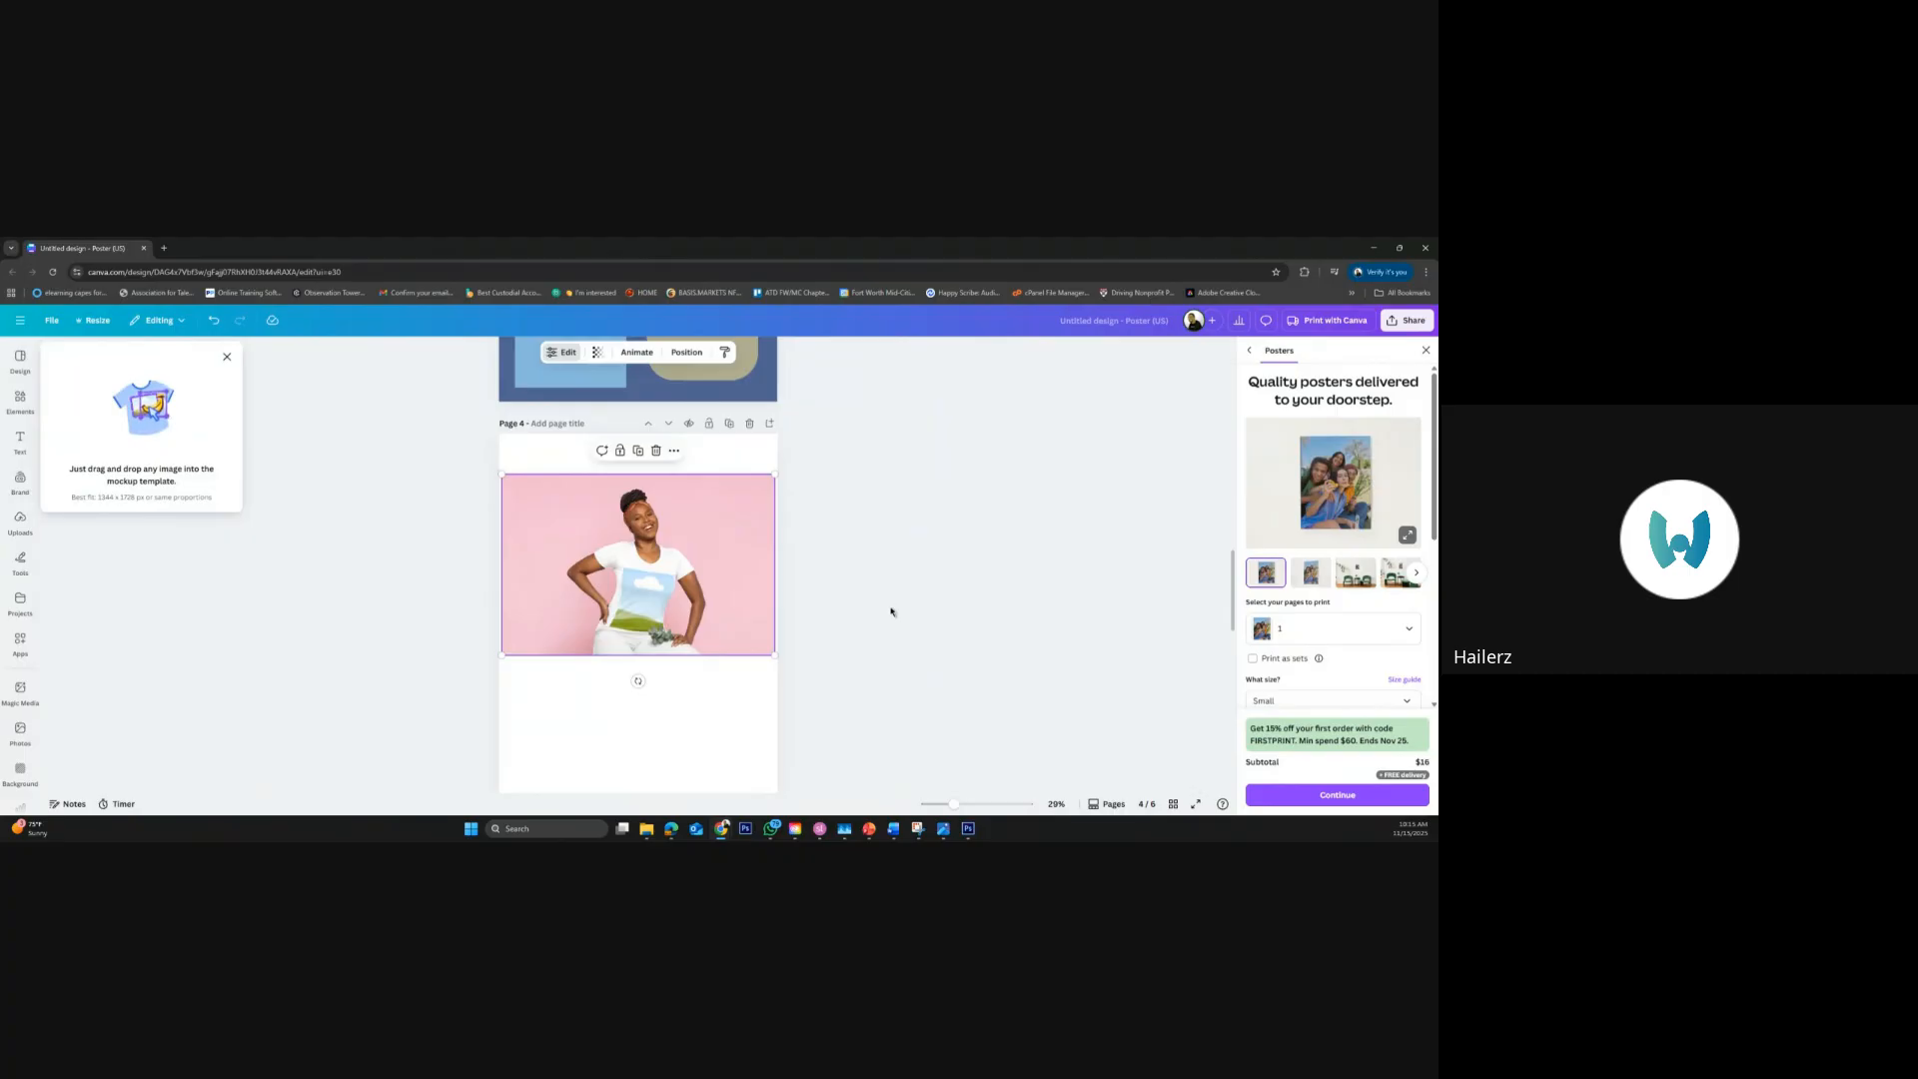
{"action": "left_click", "coordinate": [489, 604]}
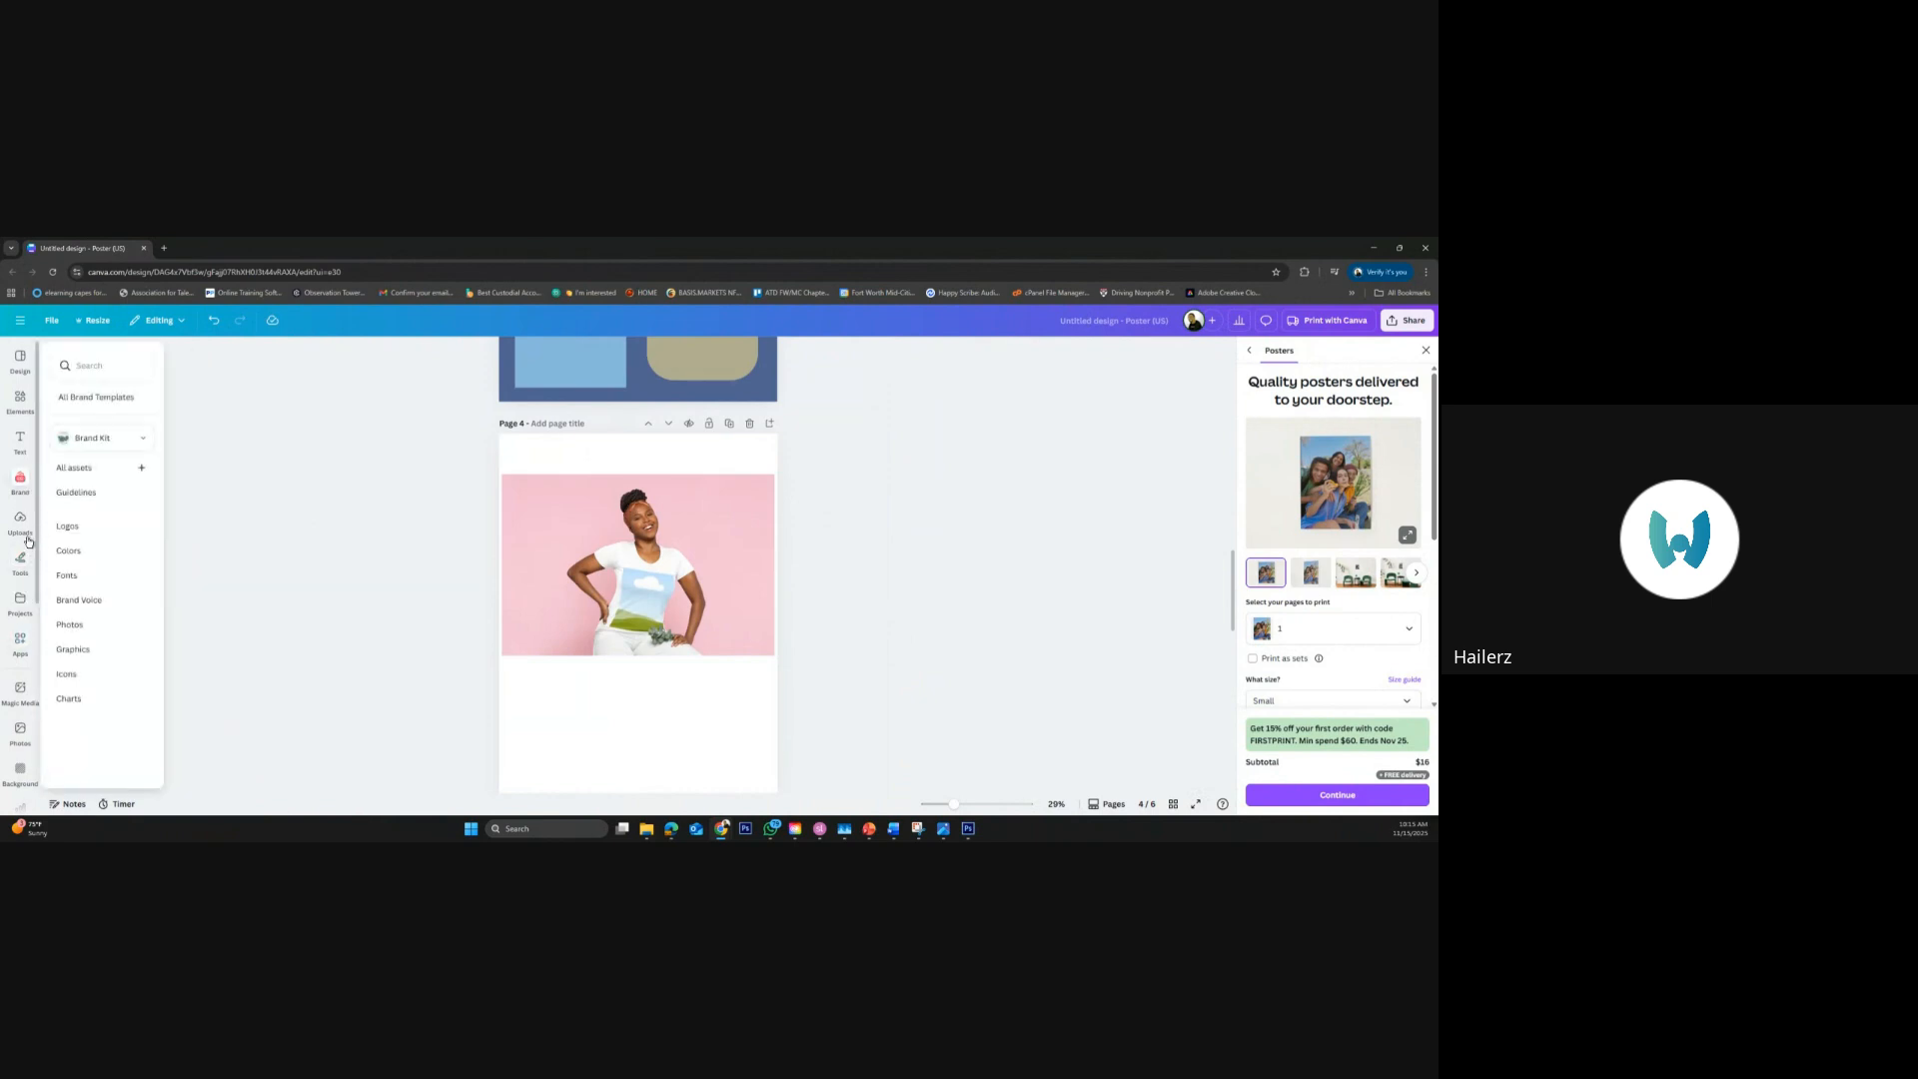
Place the uploaded Organizational Learning & Development logo on the woman's T-shirt in the page 4 mockup
{"action": "mouse_move", "coordinate": [26, 537]}
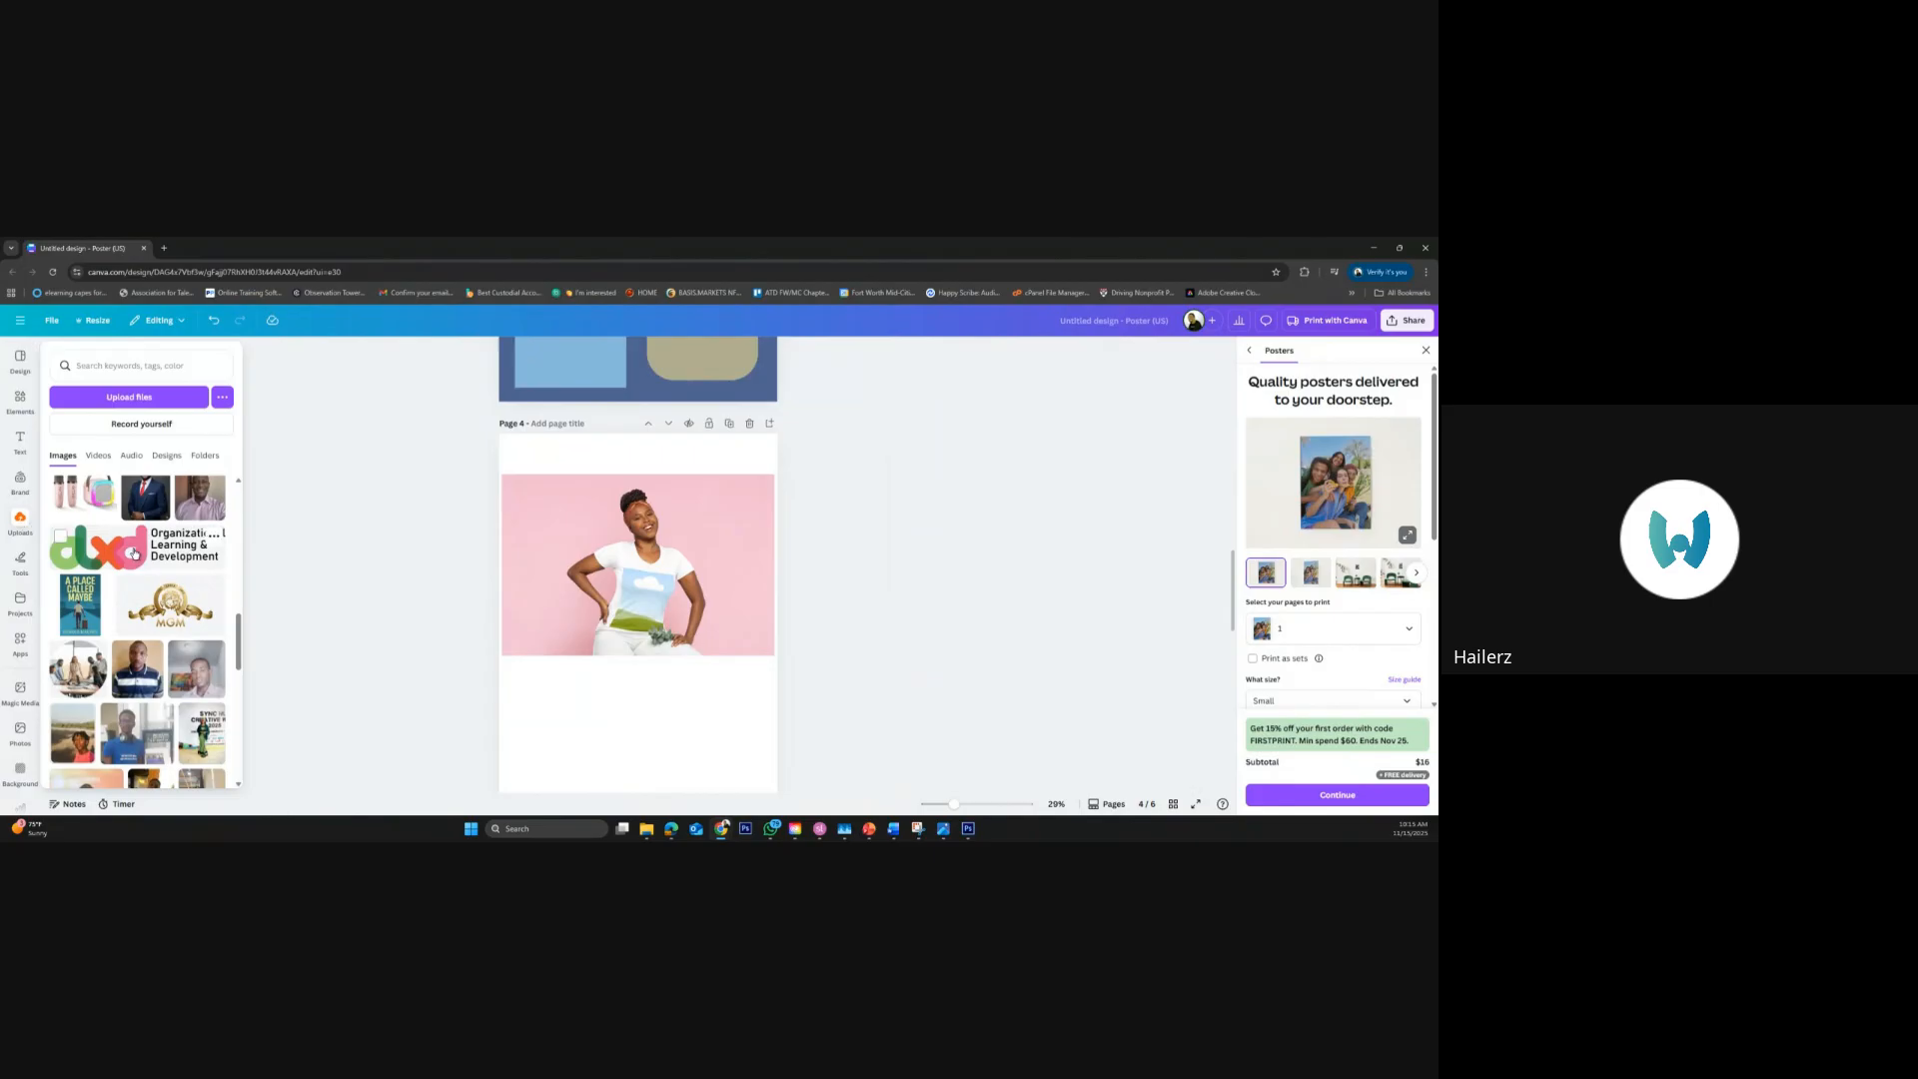
{"action": "mouse_move", "coordinate": [135, 553]}
{"action": "left_mouse_down"}
{"action": "mouse_move", "coordinate": [470, 554]}
{"action": "mouse_move", "coordinate": [647, 592]}
{"action": "mouse_move", "coordinate": [629, 621]}
{"action": "mouse_move", "coordinate": [129, 554]}
{"action": "left_mouse_up"}
{"action": "left_click", "coordinate": [128, 556]}
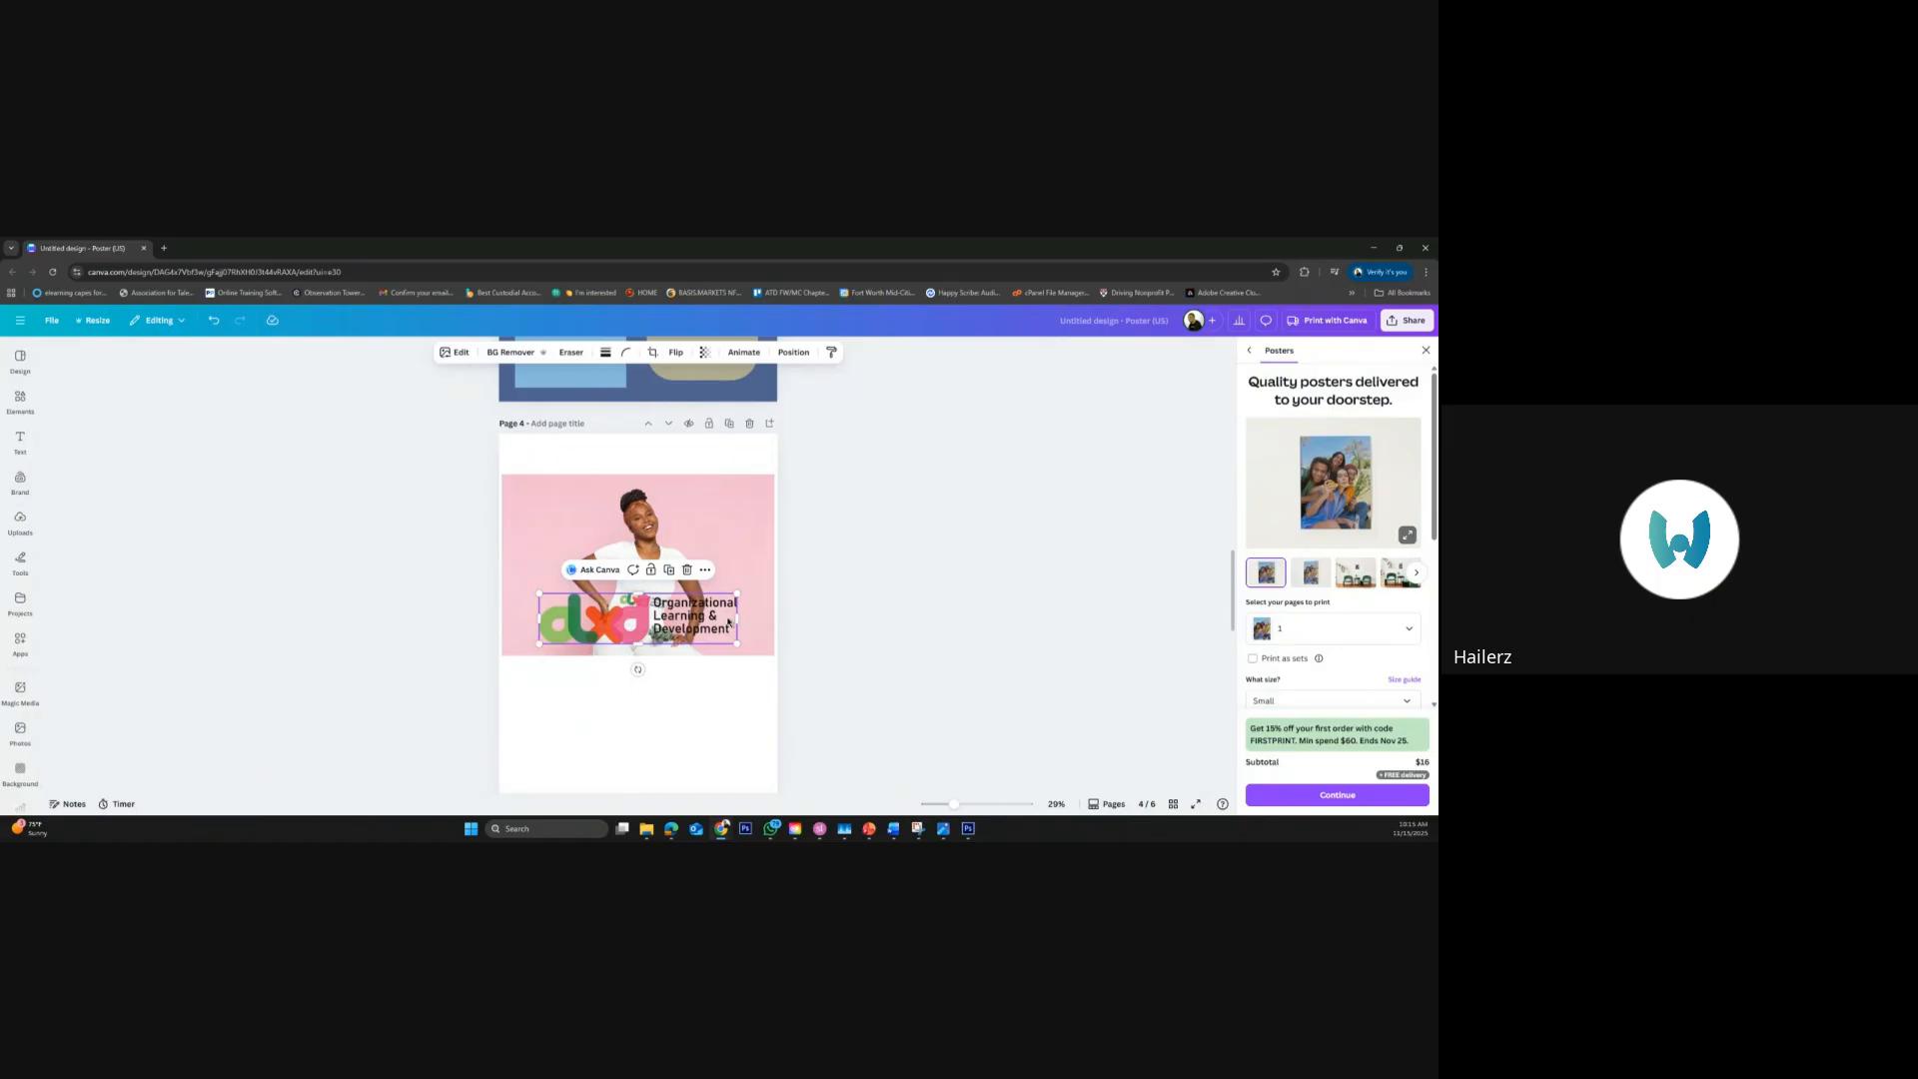
{"action": "left_click_drag", "start_coordinate": [873, 579], "coordinate": [499, 613]}
{"action": "key", "text": "Delete"}
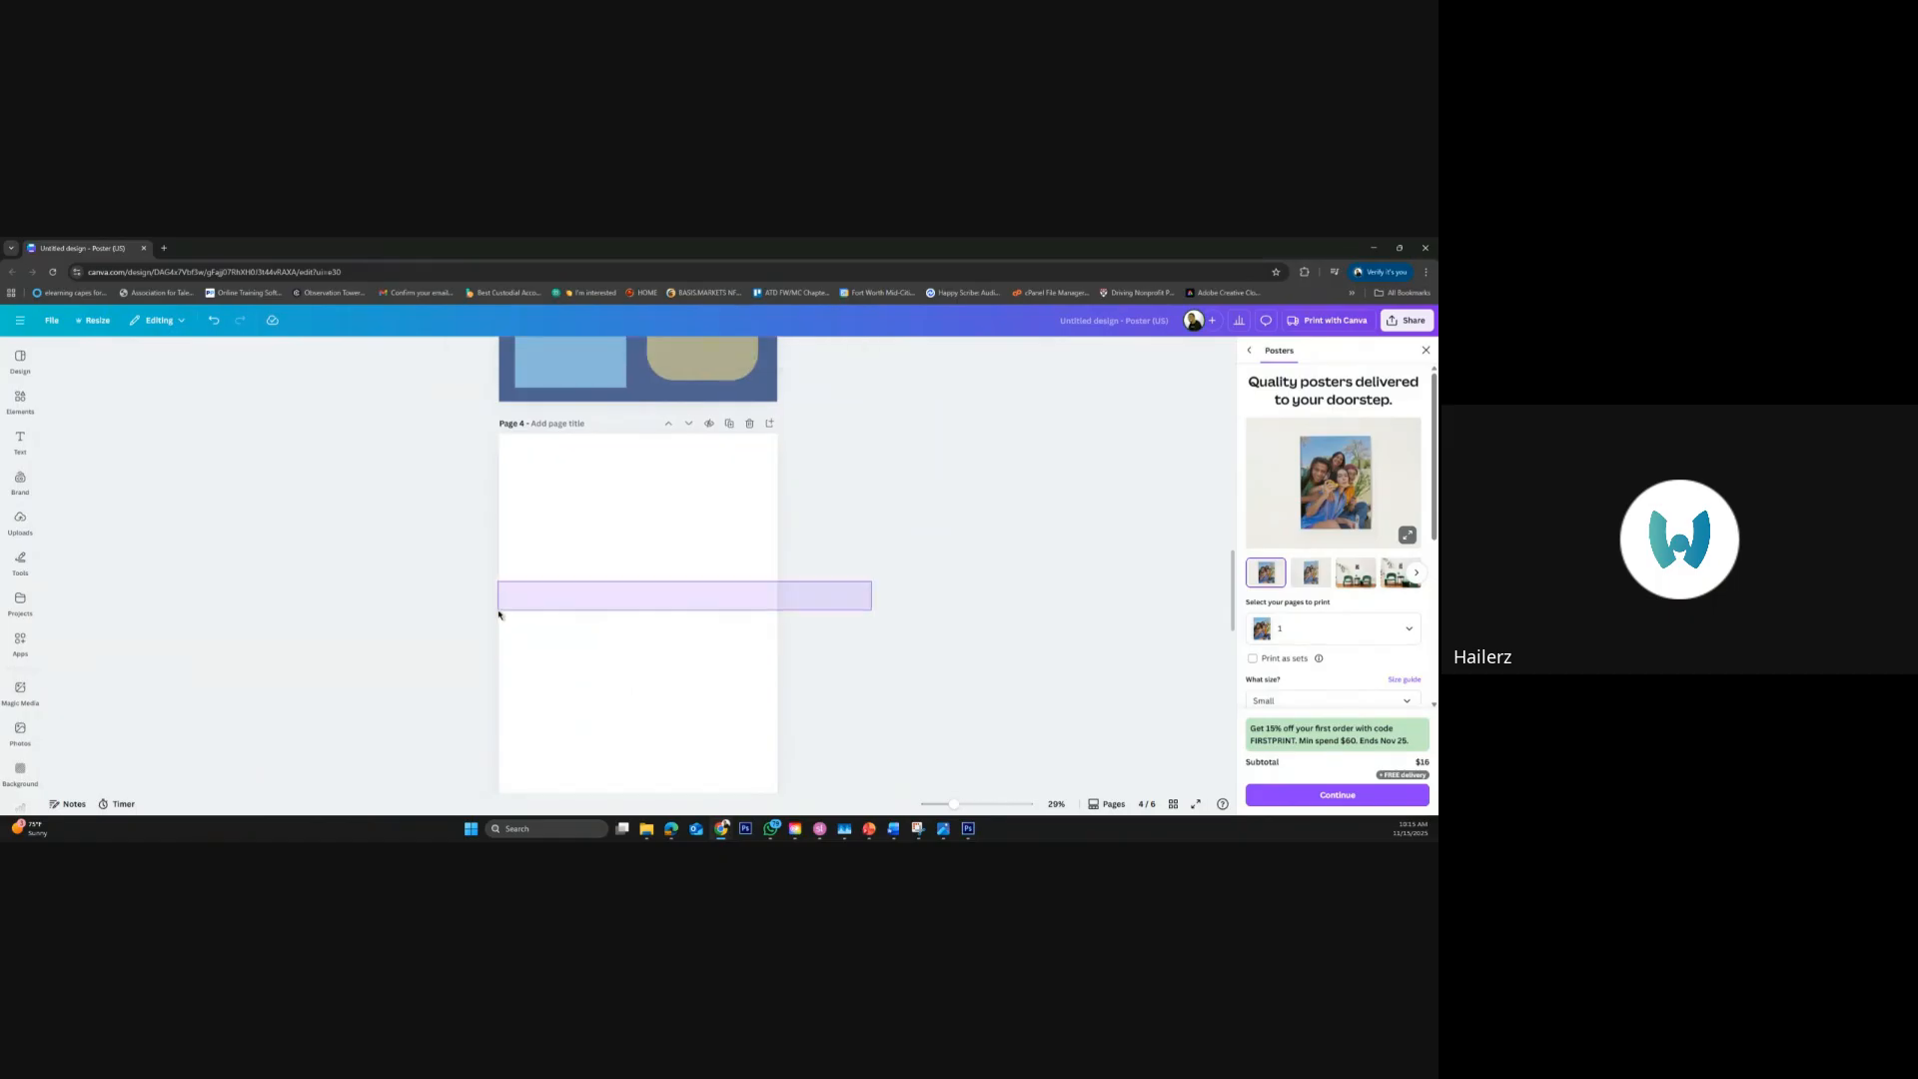
{"action": "key", "text": "ctrl+z"}
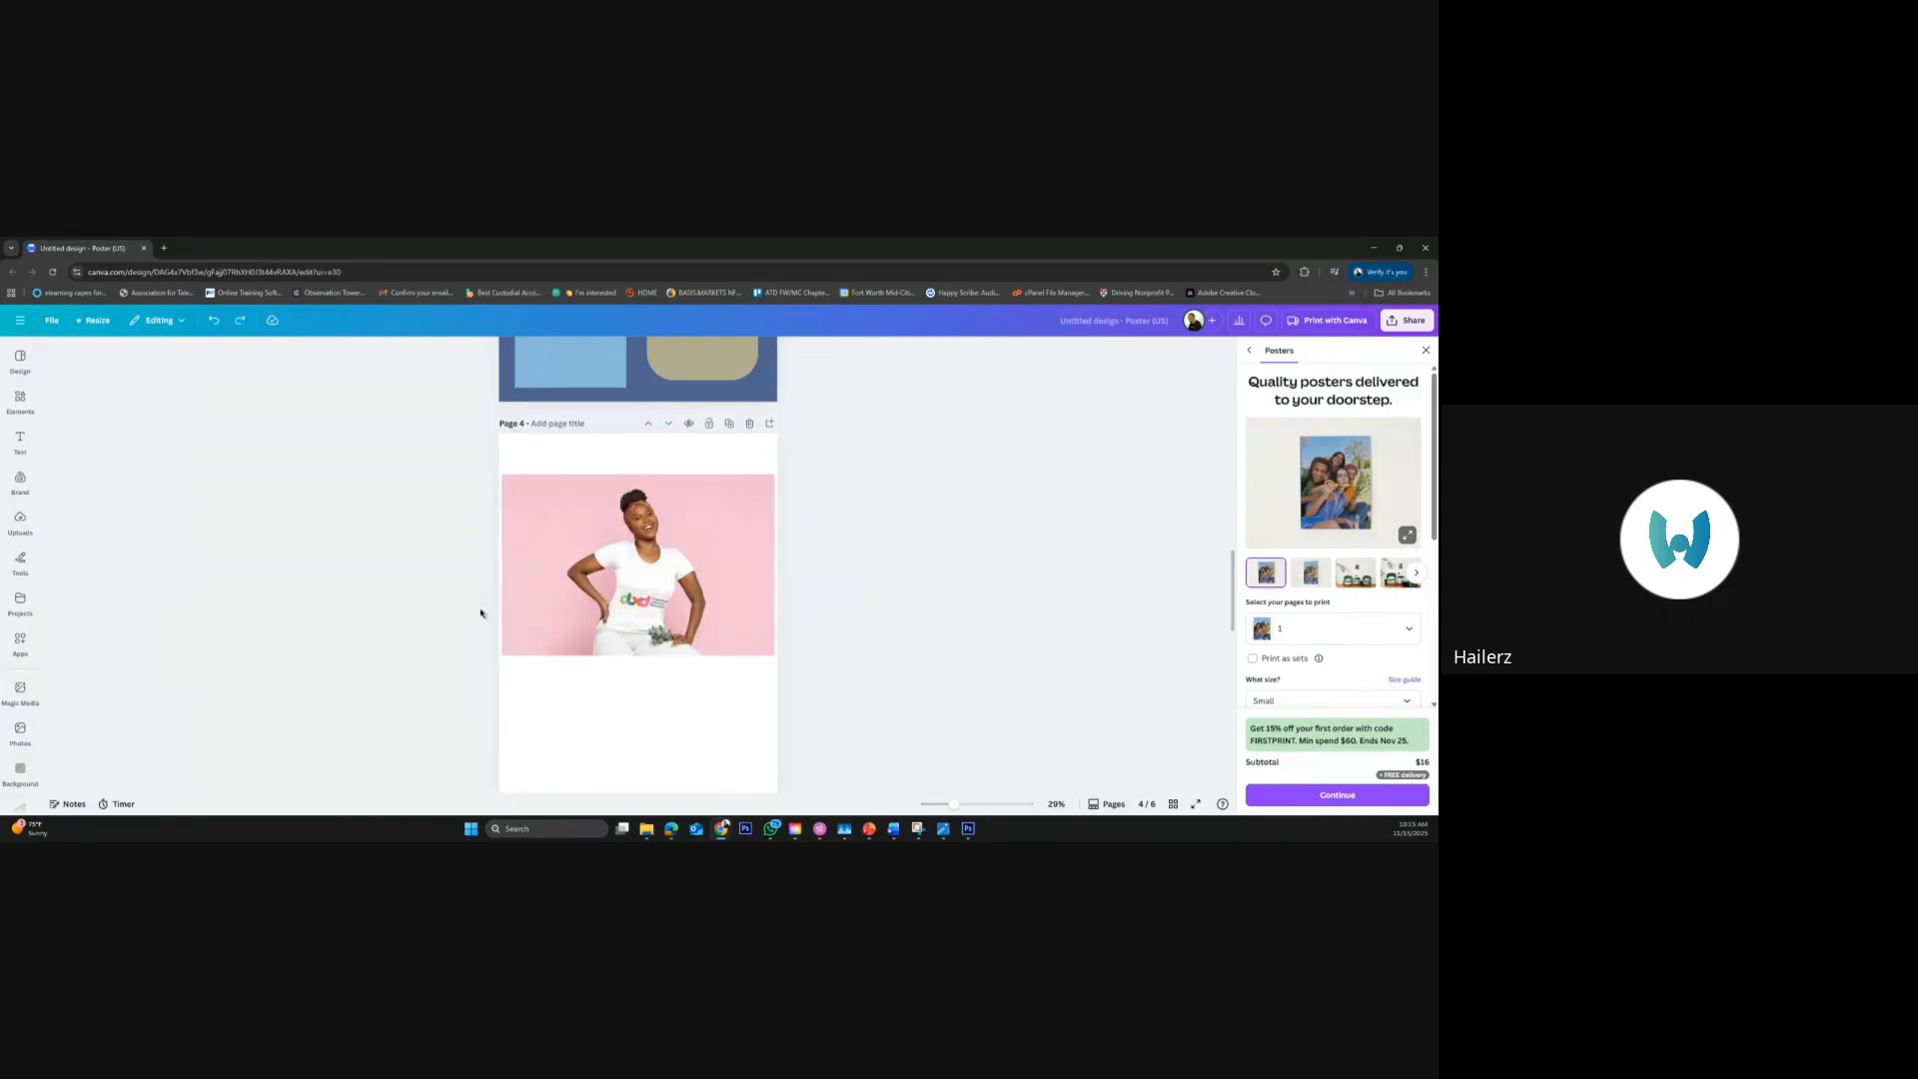
Move the logo higher within the T-shirt mockup's print area and apply the change
{"action": "left_click", "coordinate": [630, 606]}
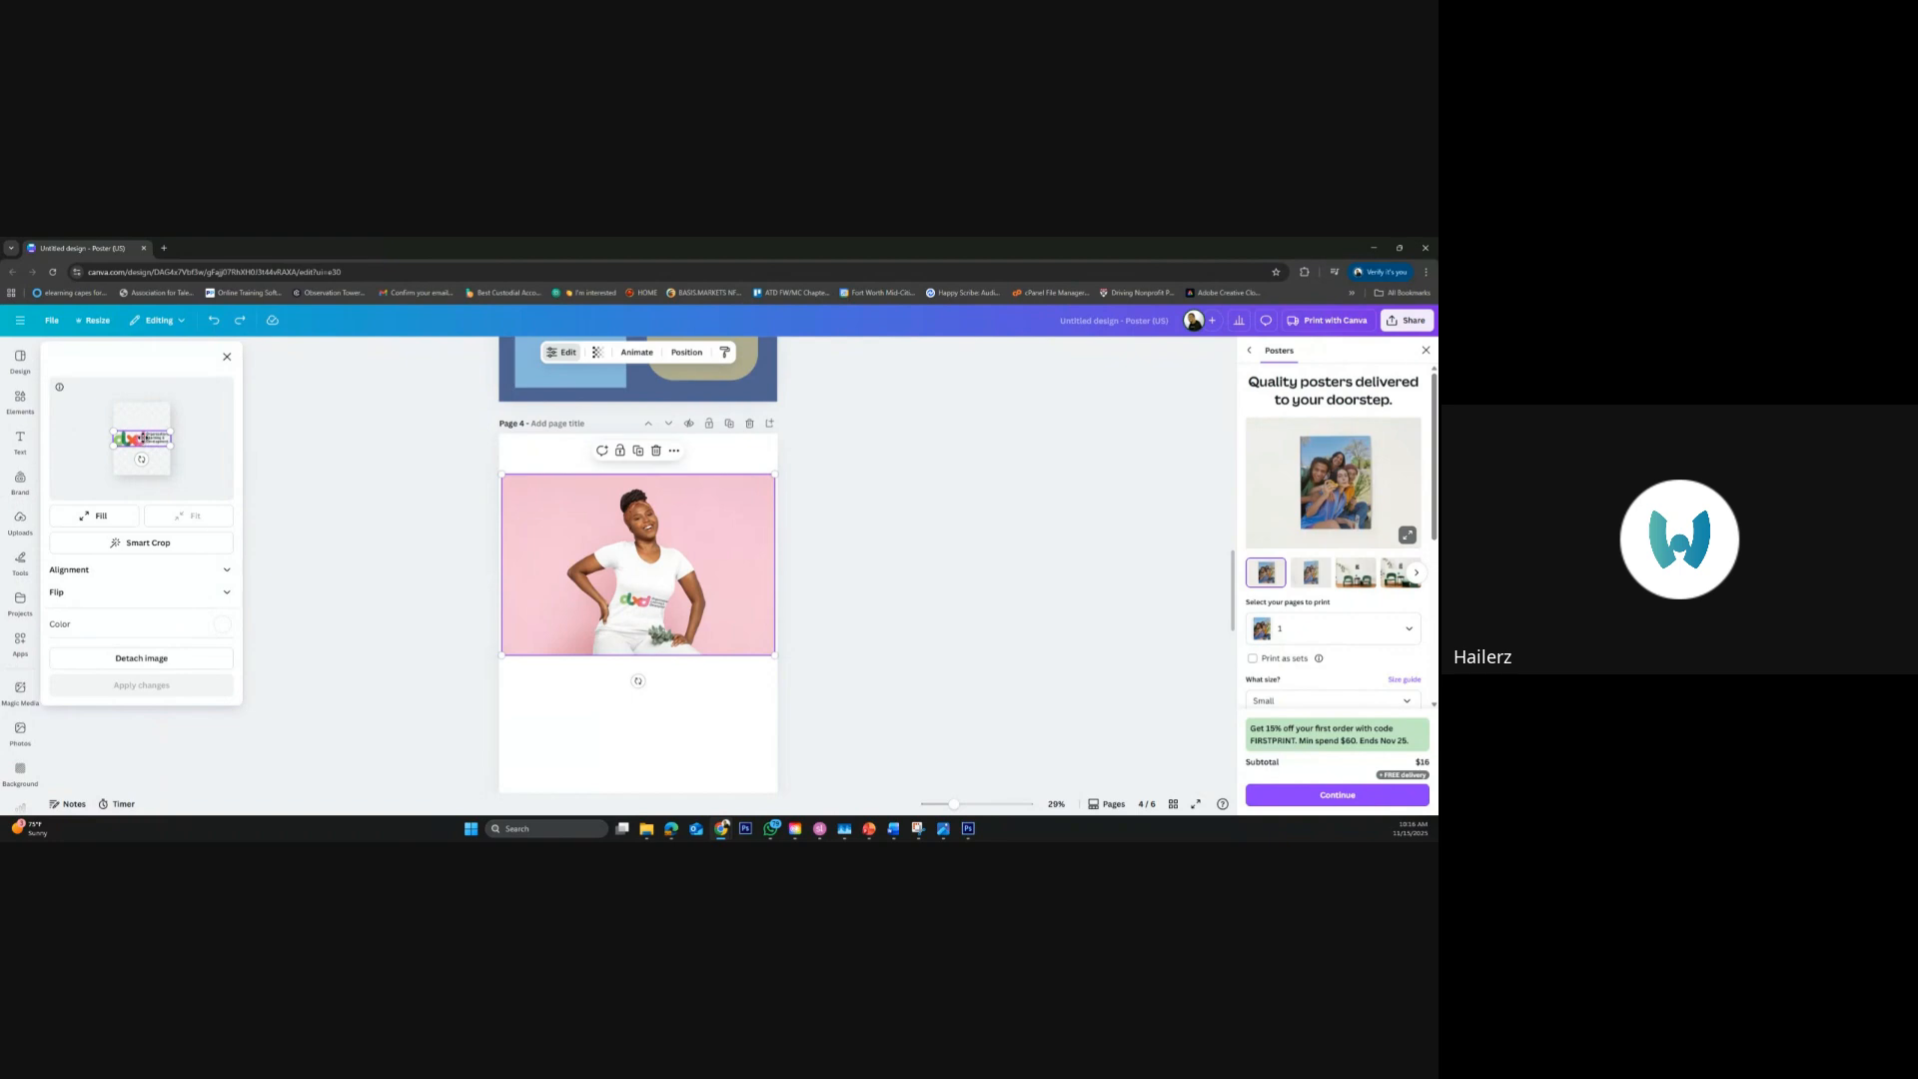
{"action": "left_click_drag", "start_coordinate": [143, 440], "coordinate": [143, 421]}
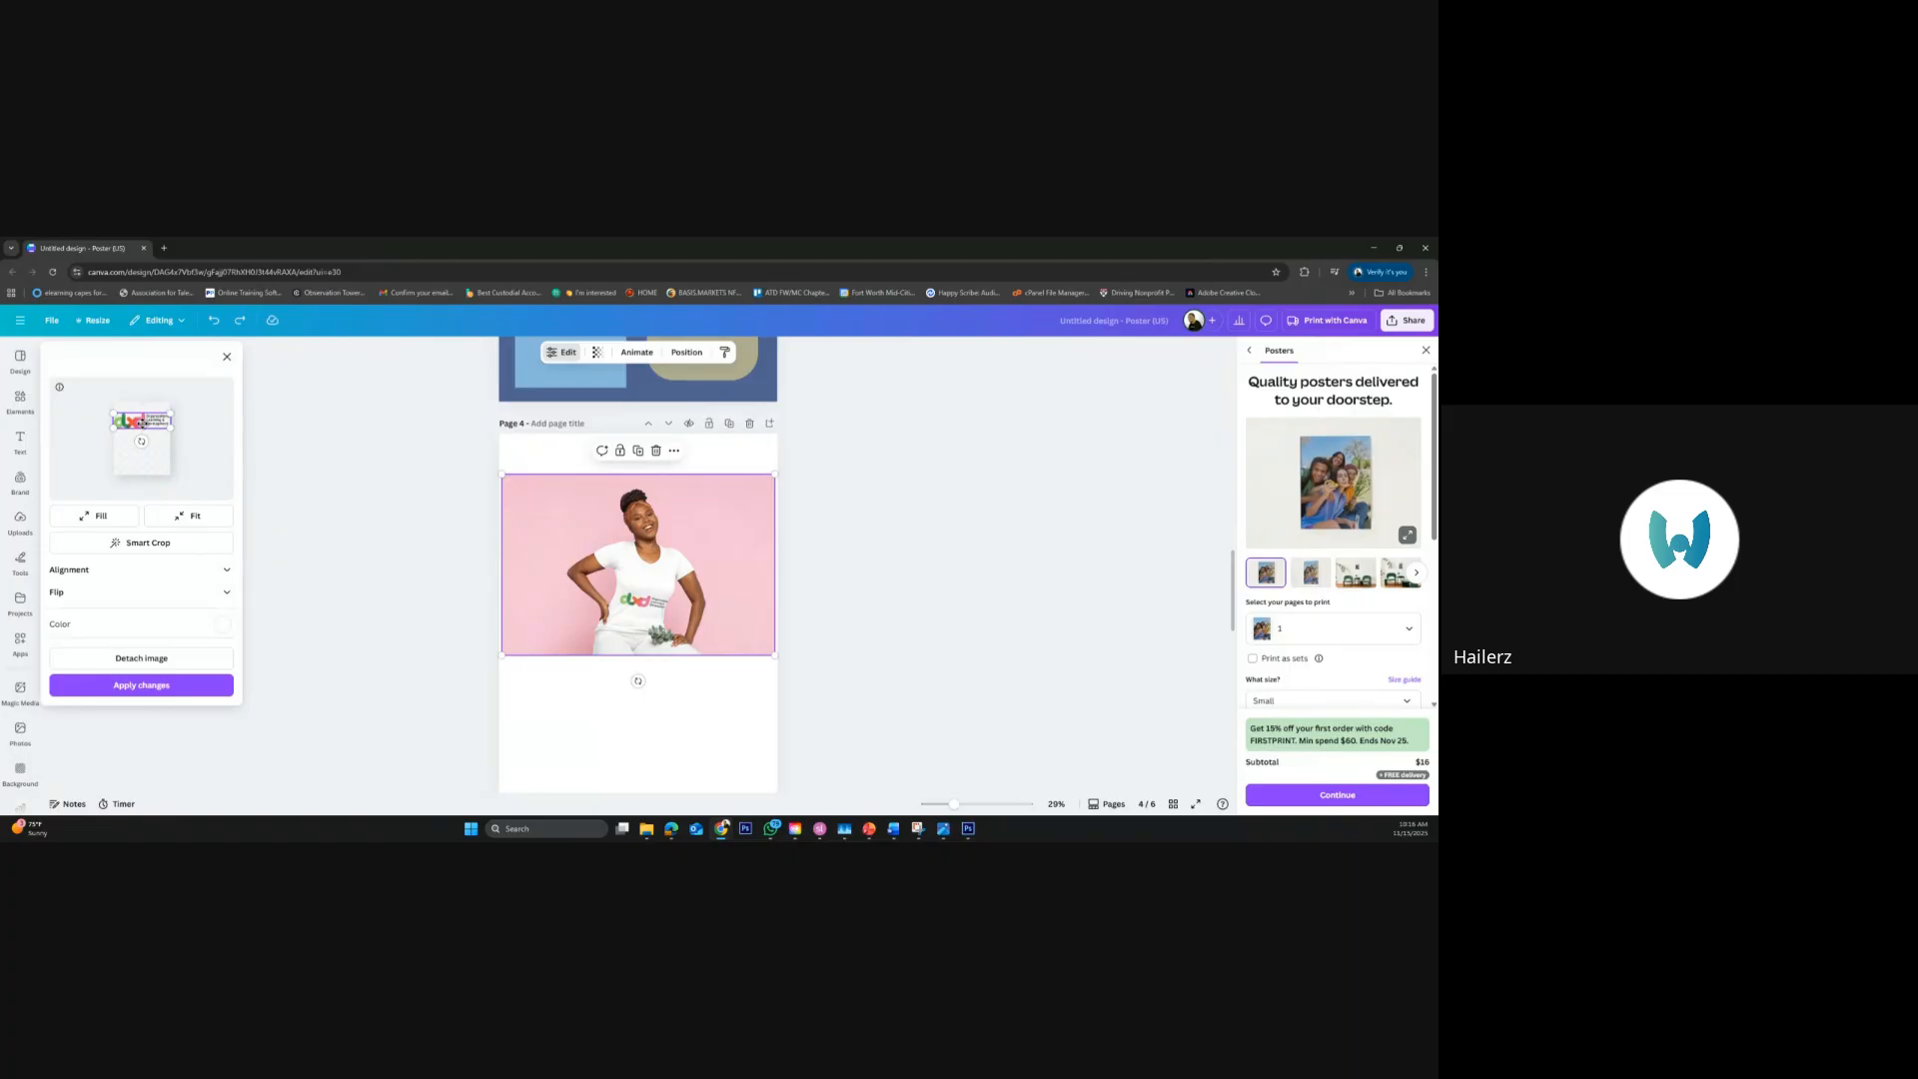
{"action": "left_click", "coordinate": [153, 686]}
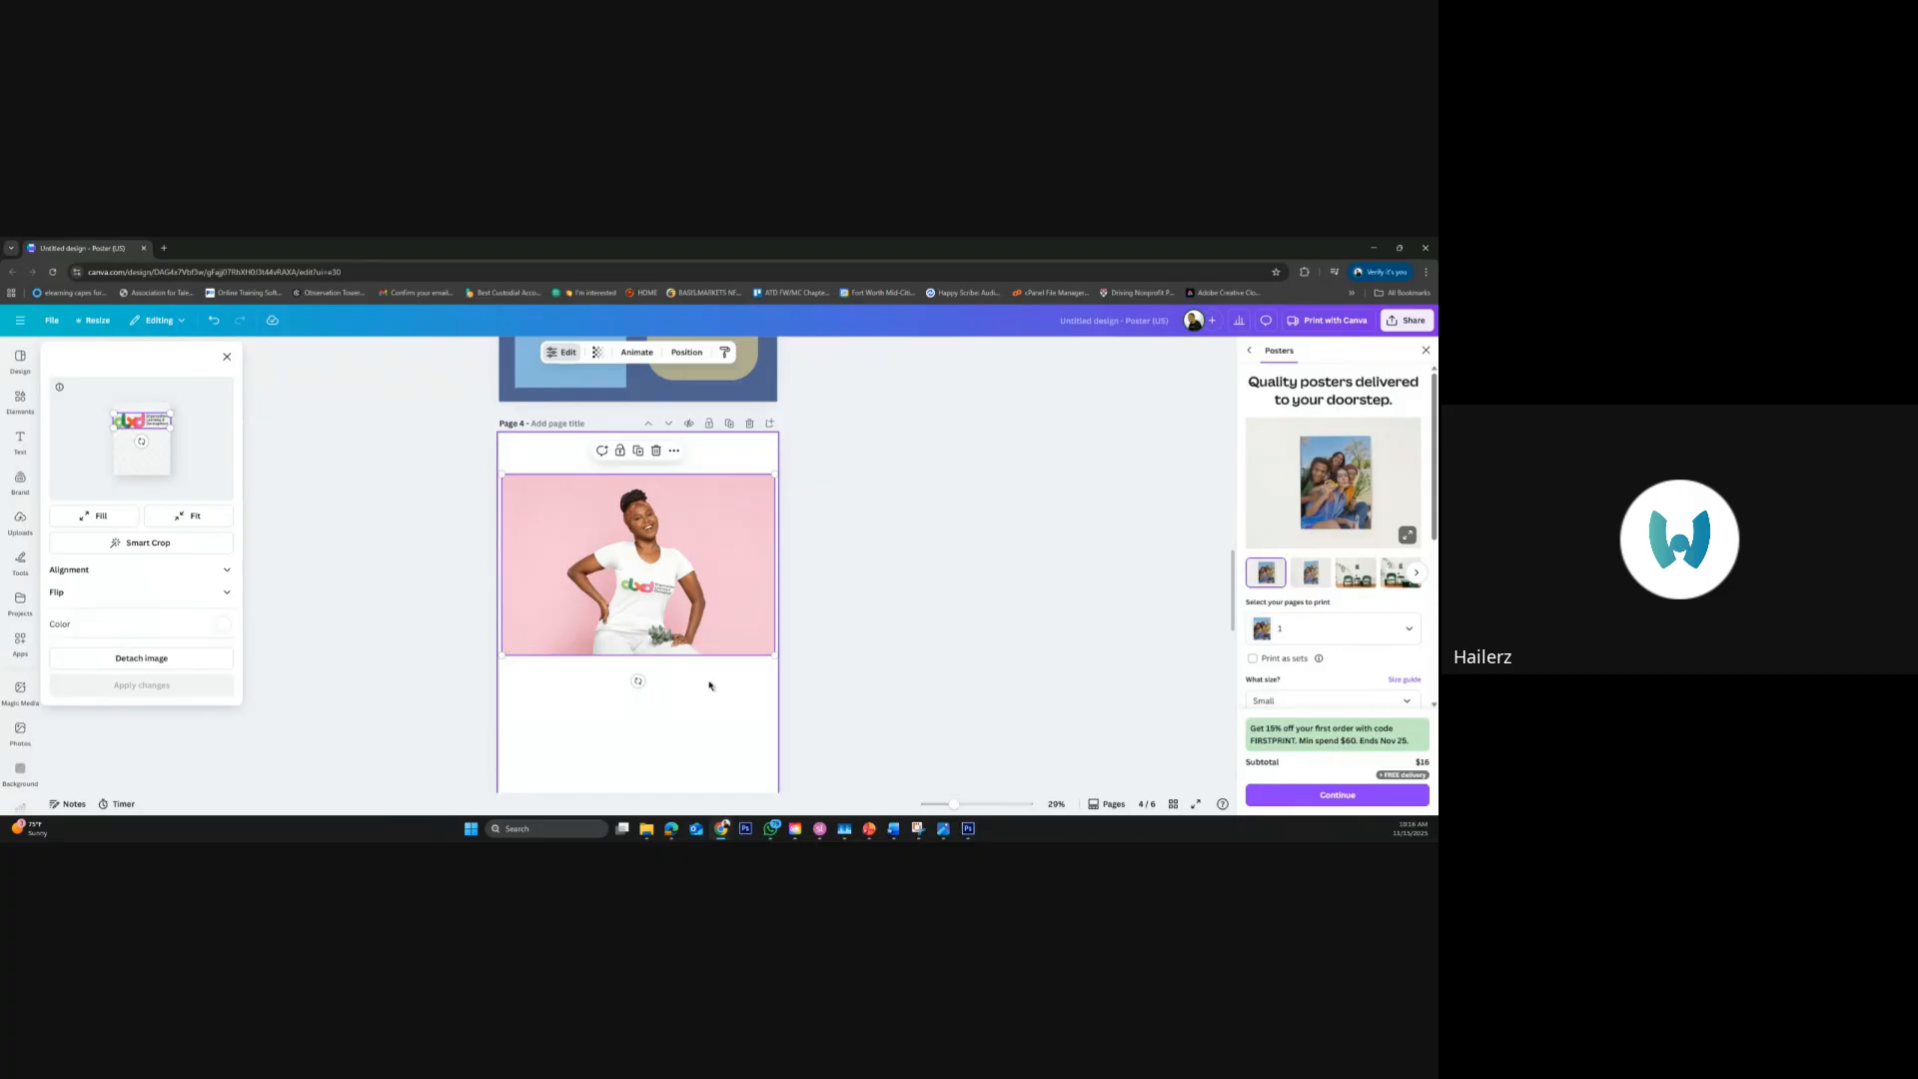
Duplicate page 4 and delete the T-shirt mockup from the copy, leaving an empty page 5
{"action": "left_click", "coordinate": [416, 617]}
{"action": "scroll", "coordinate": [621, 729], "scroll_direction": "down", "scroll_amount": 1}
{"action": "scroll", "coordinate": [621, 729], "scroll_direction": "down", "scroll_amount": 1}
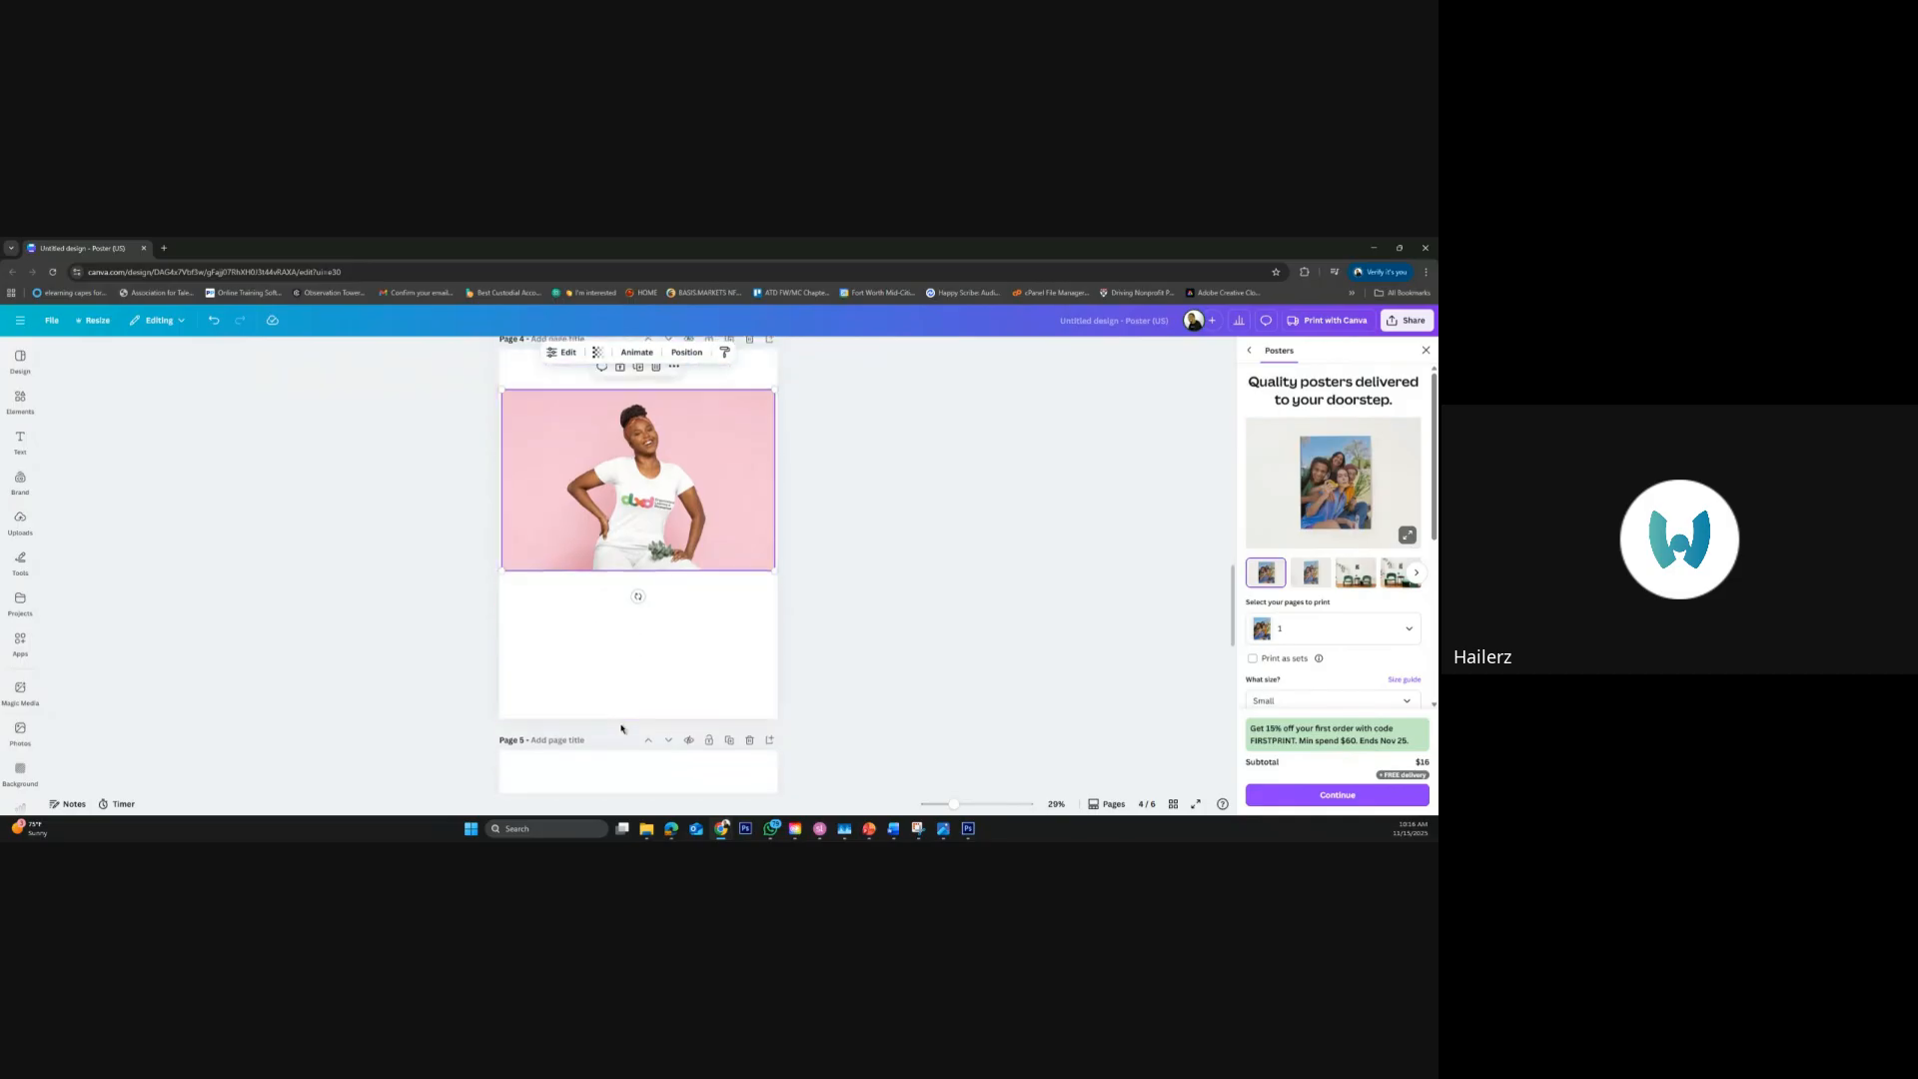
{"action": "scroll", "coordinate": [620, 728], "scroll_direction": "up", "scroll_amount": 2}
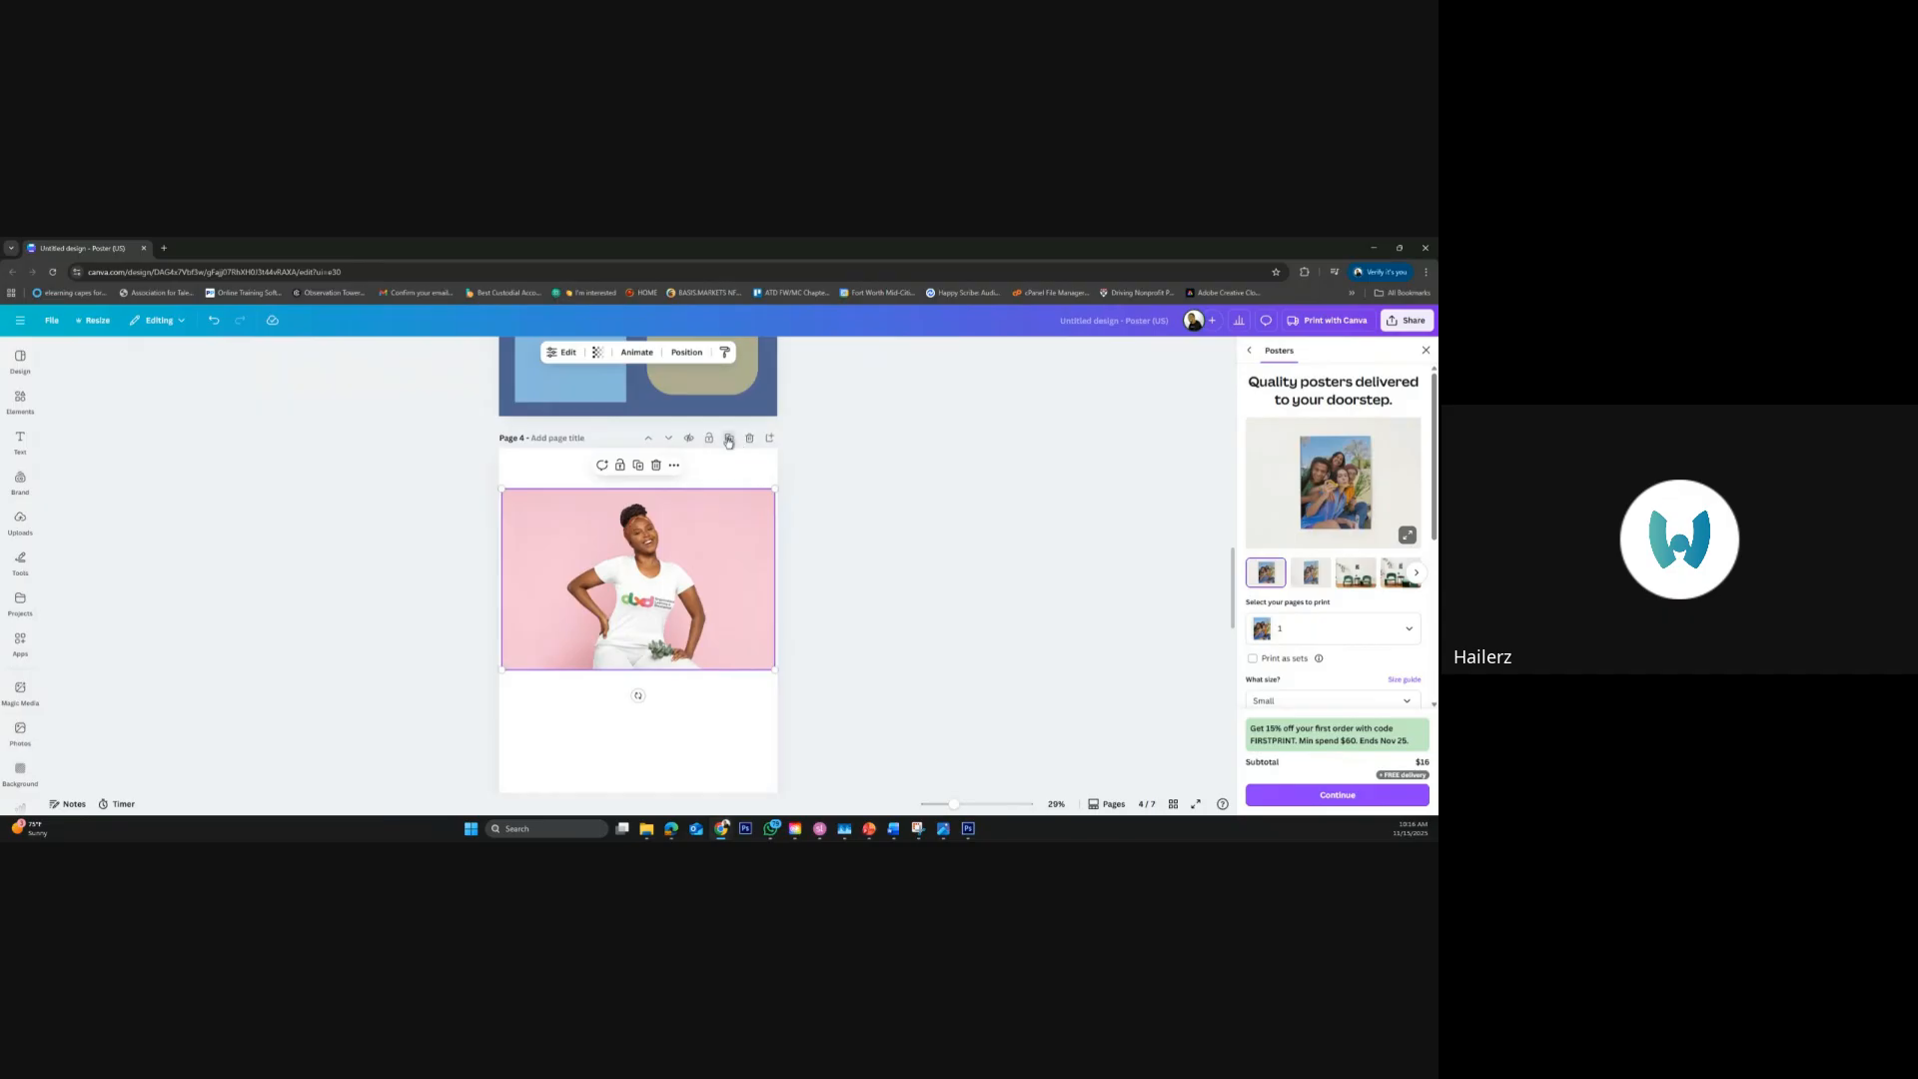
{"action": "left_click", "coordinate": [730, 439]}
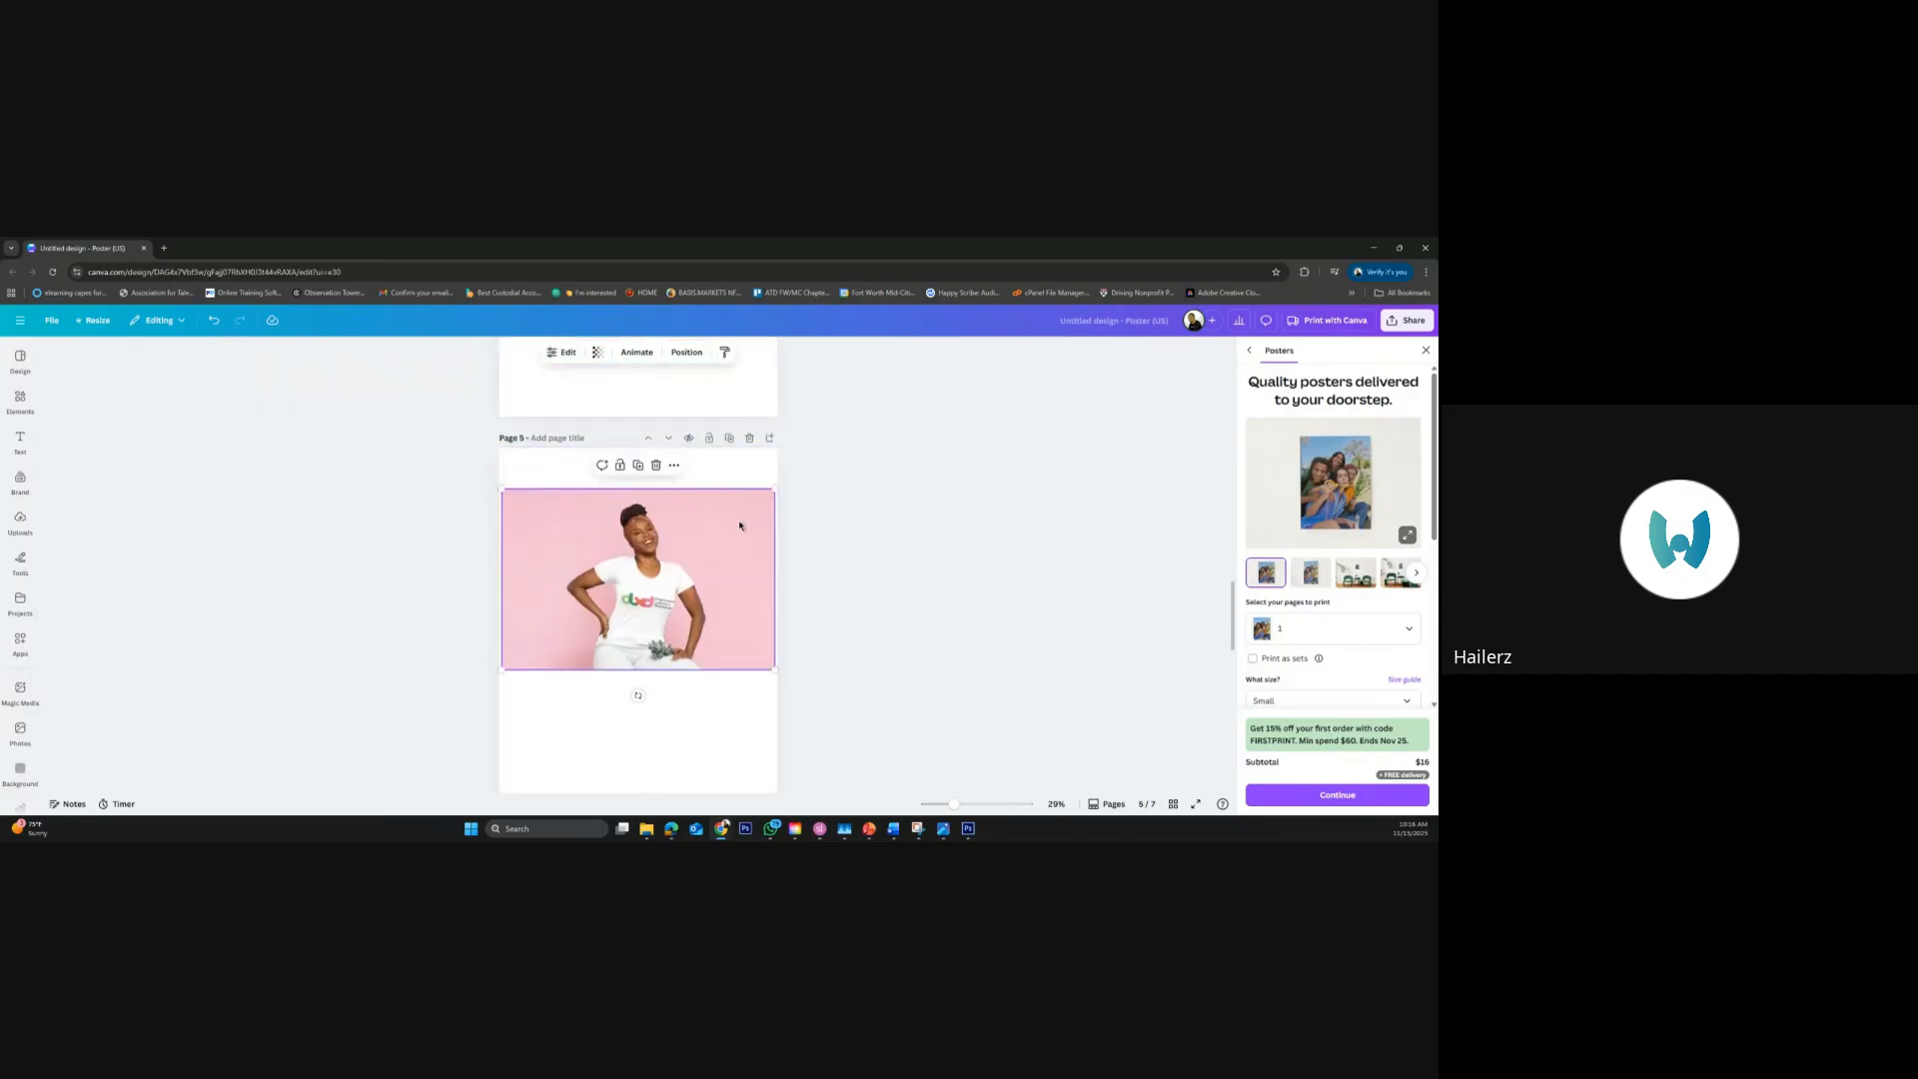
{"action": "key", "text": "Delete"}
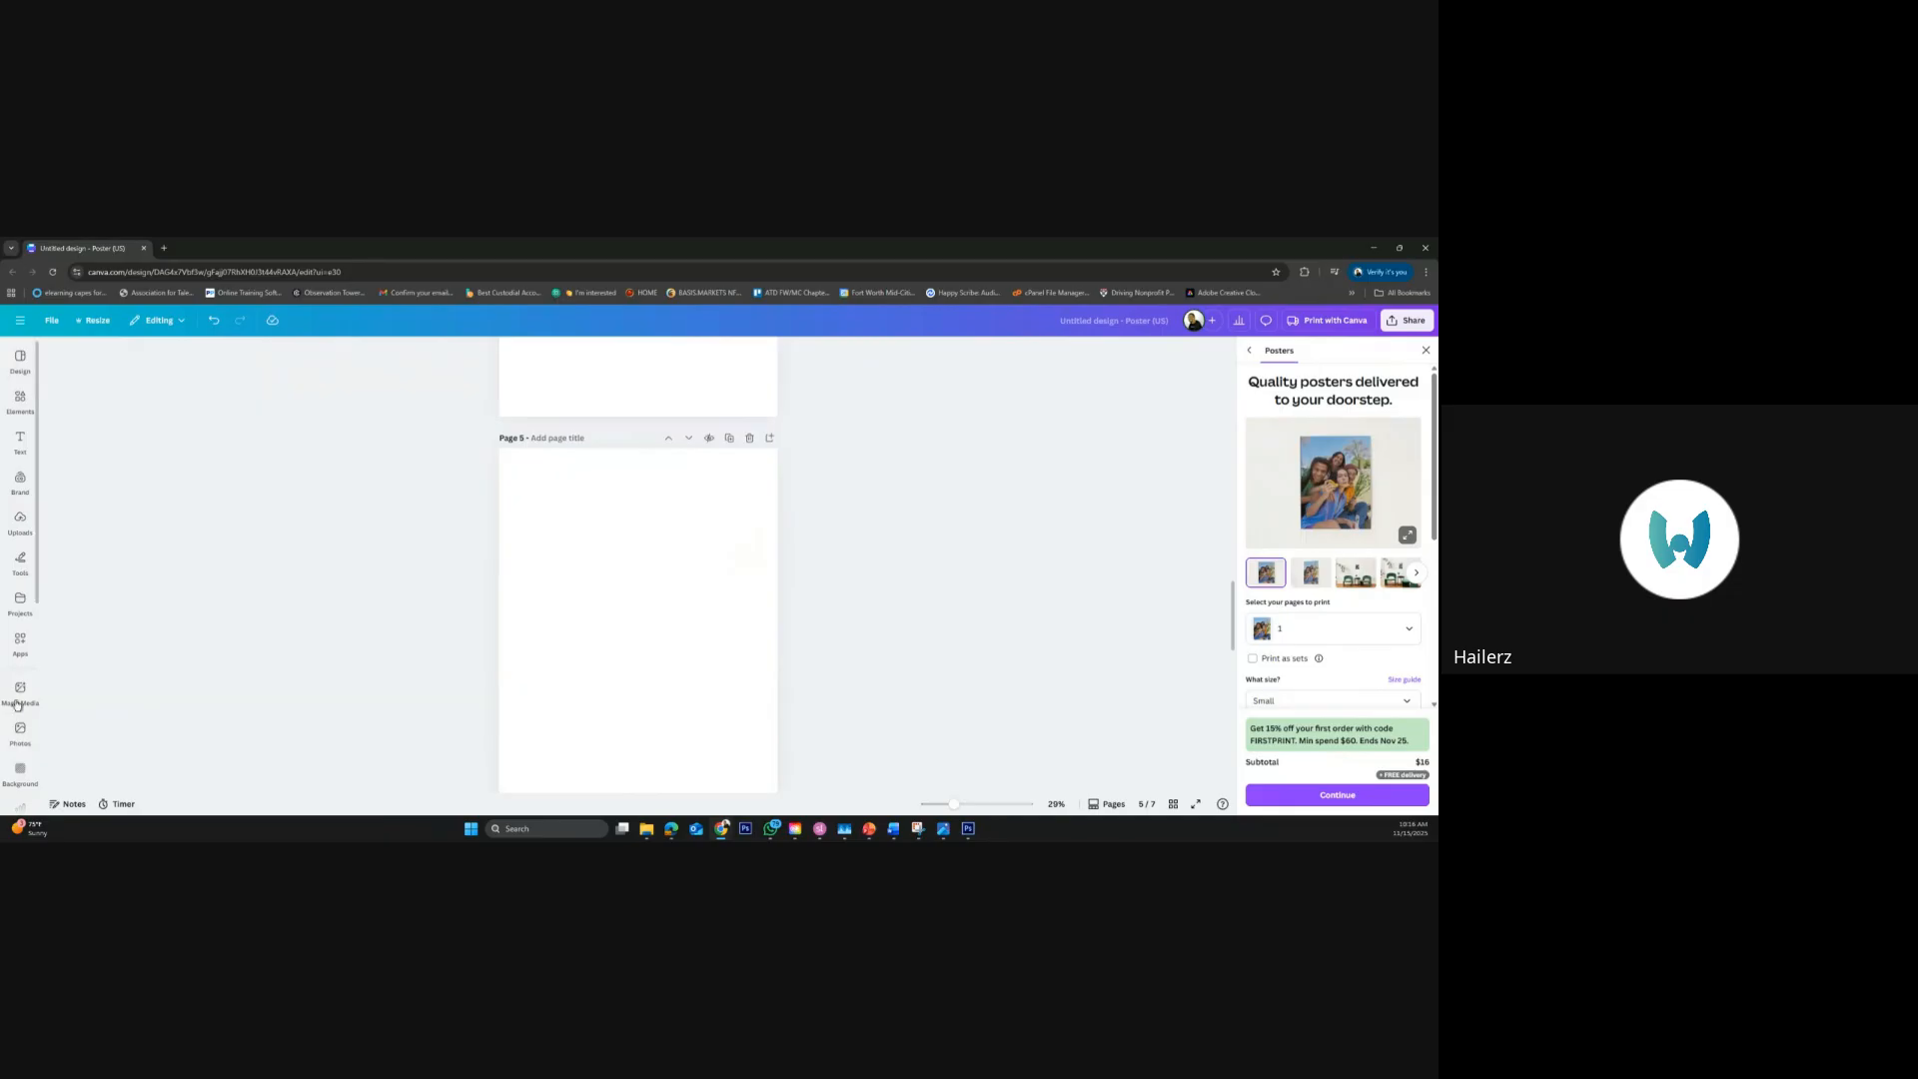
Add the recently used water bottle mockup to page 5 and enlarge it
{"action": "left_click", "coordinate": [20, 404]}
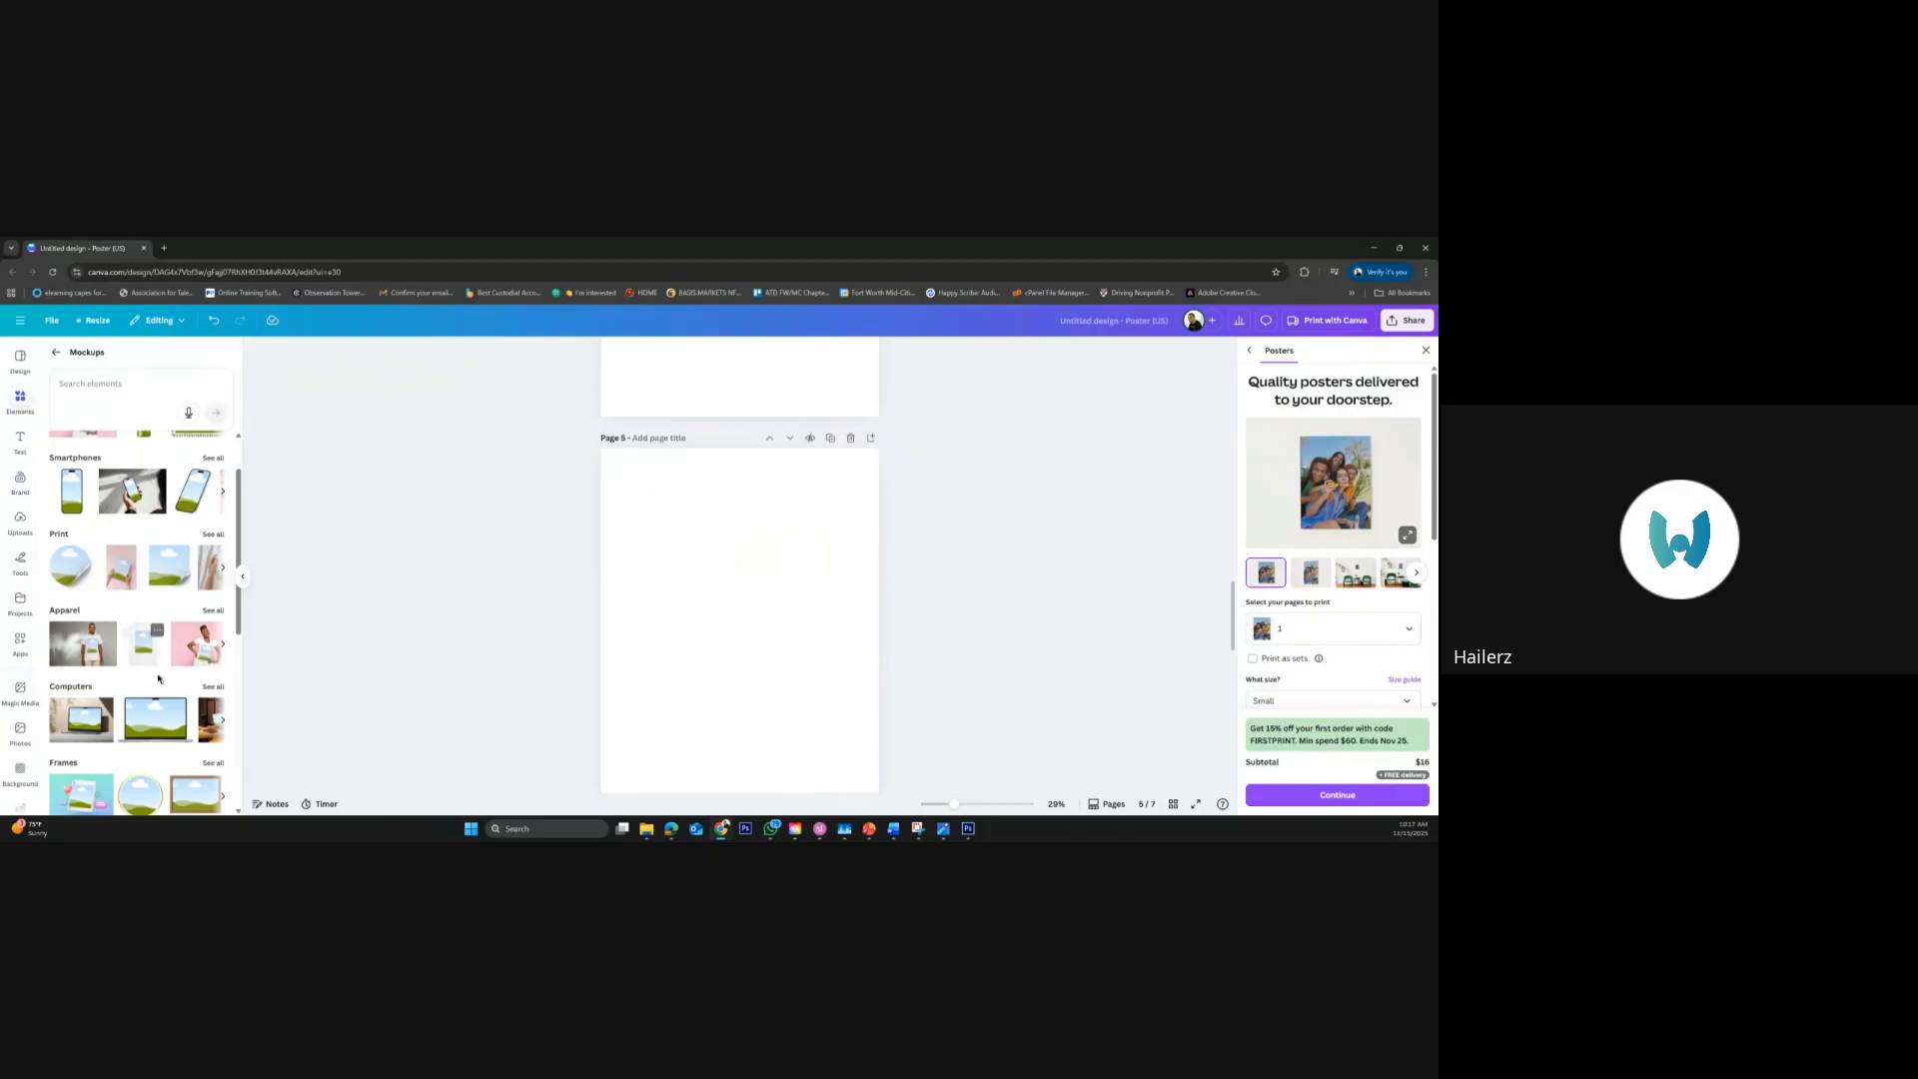
{"action": "scroll", "coordinate": [167, 603], "scroll_direction": "up", "scroll_amount": 1}
{"action": "scroll", "coordinate": [168, 602], "scroll_direction": "up", "scroll_amount": 1}
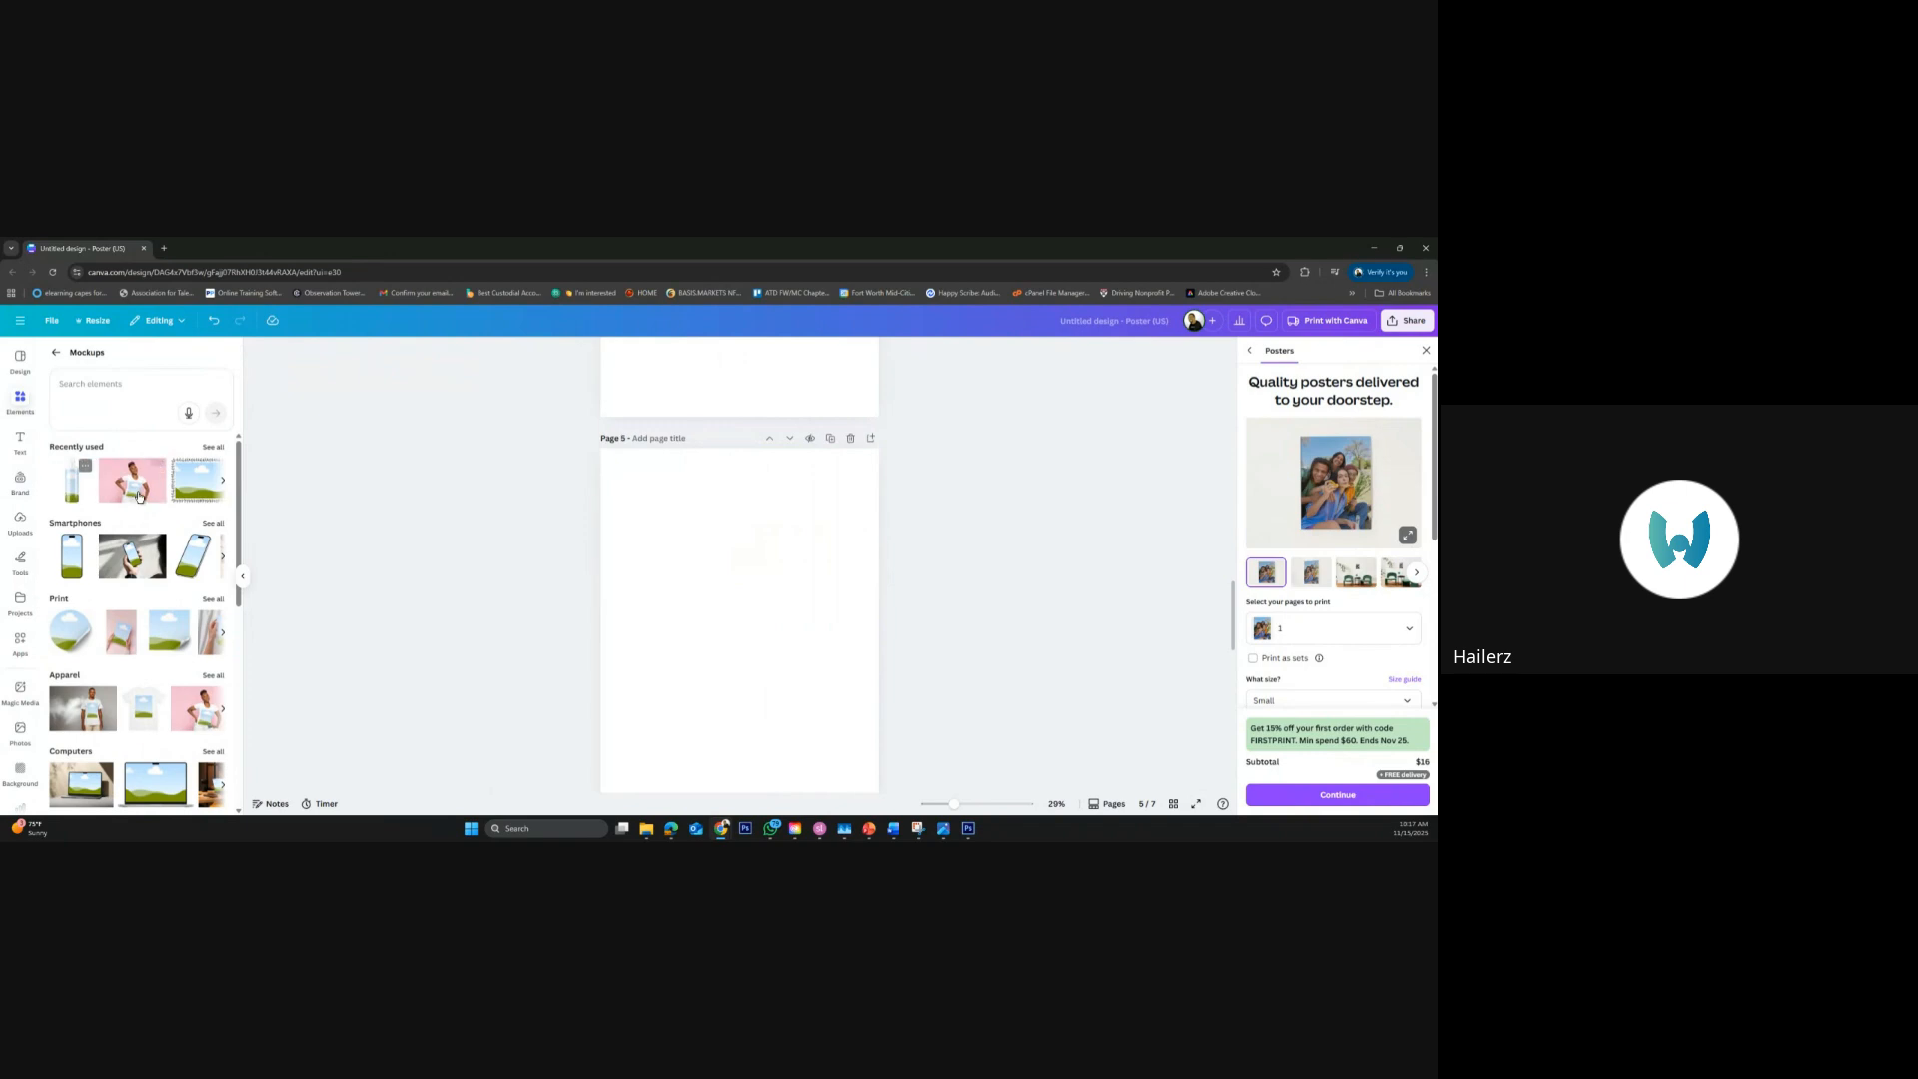
{"action": "left_click", "coordinate": [140, 490]}
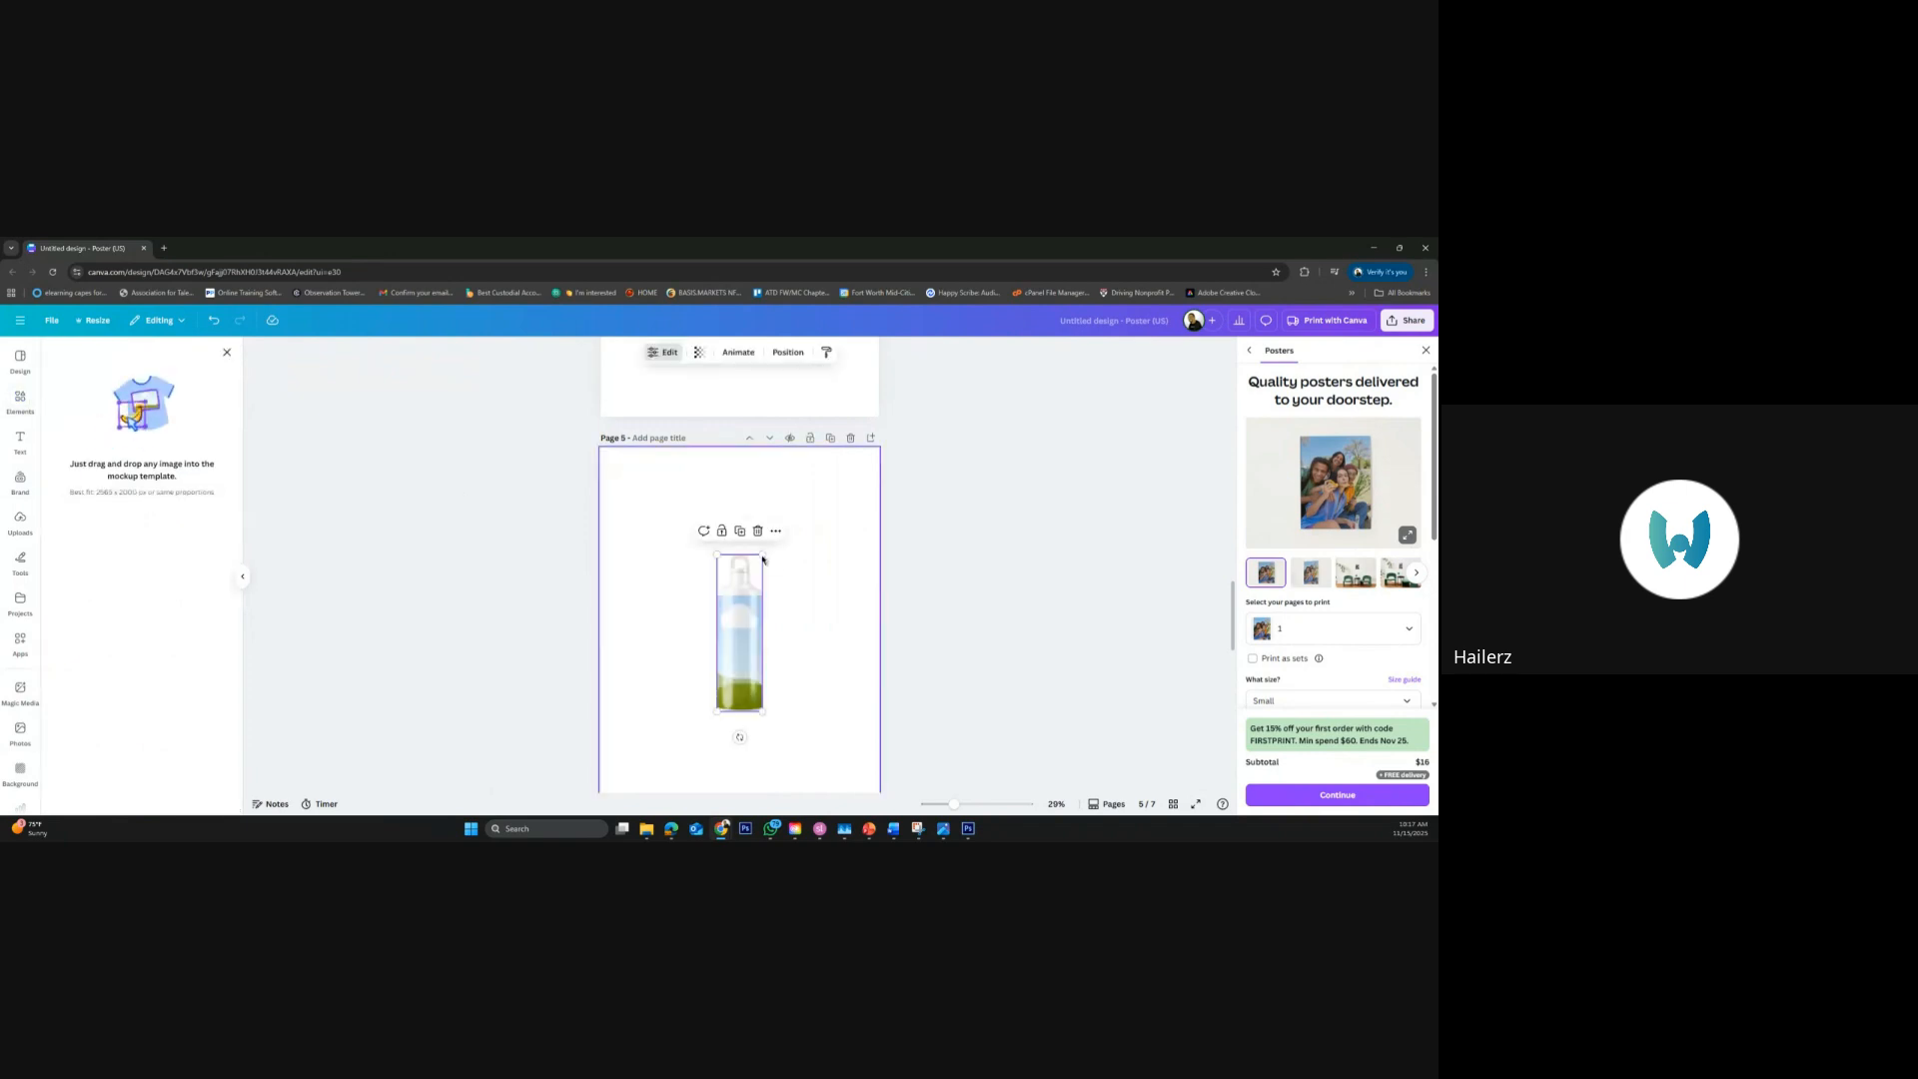
{"action": "left_click_drag", "start_coordinate": [764, 556], "coordinate": [794, 505]}
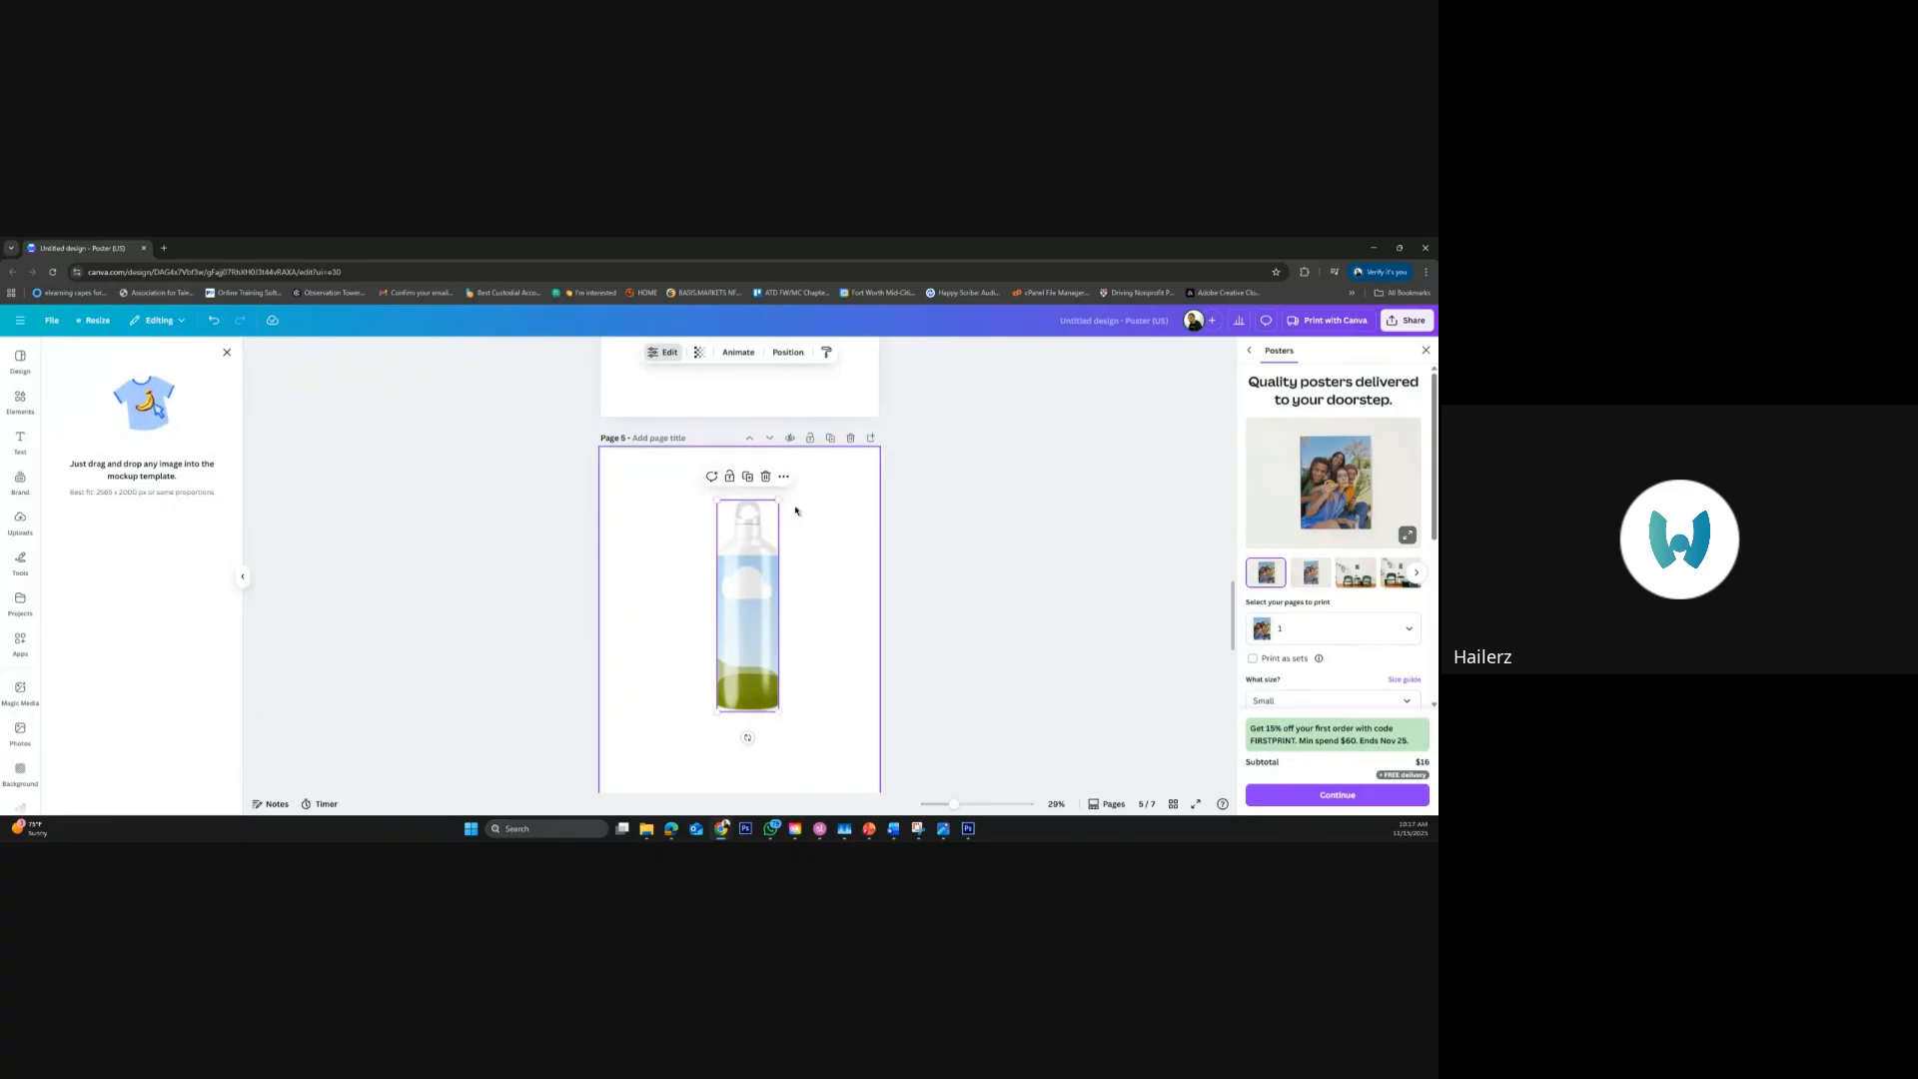
Place the uploaded E-Learning Mix logo on the water bottle mockup
{"action": "left_click", "coordinate": [21, 522]}
{"action": "scroll", "coordinate": [140, 556], "scroll_direction": "up", "scroll_amount": 3}
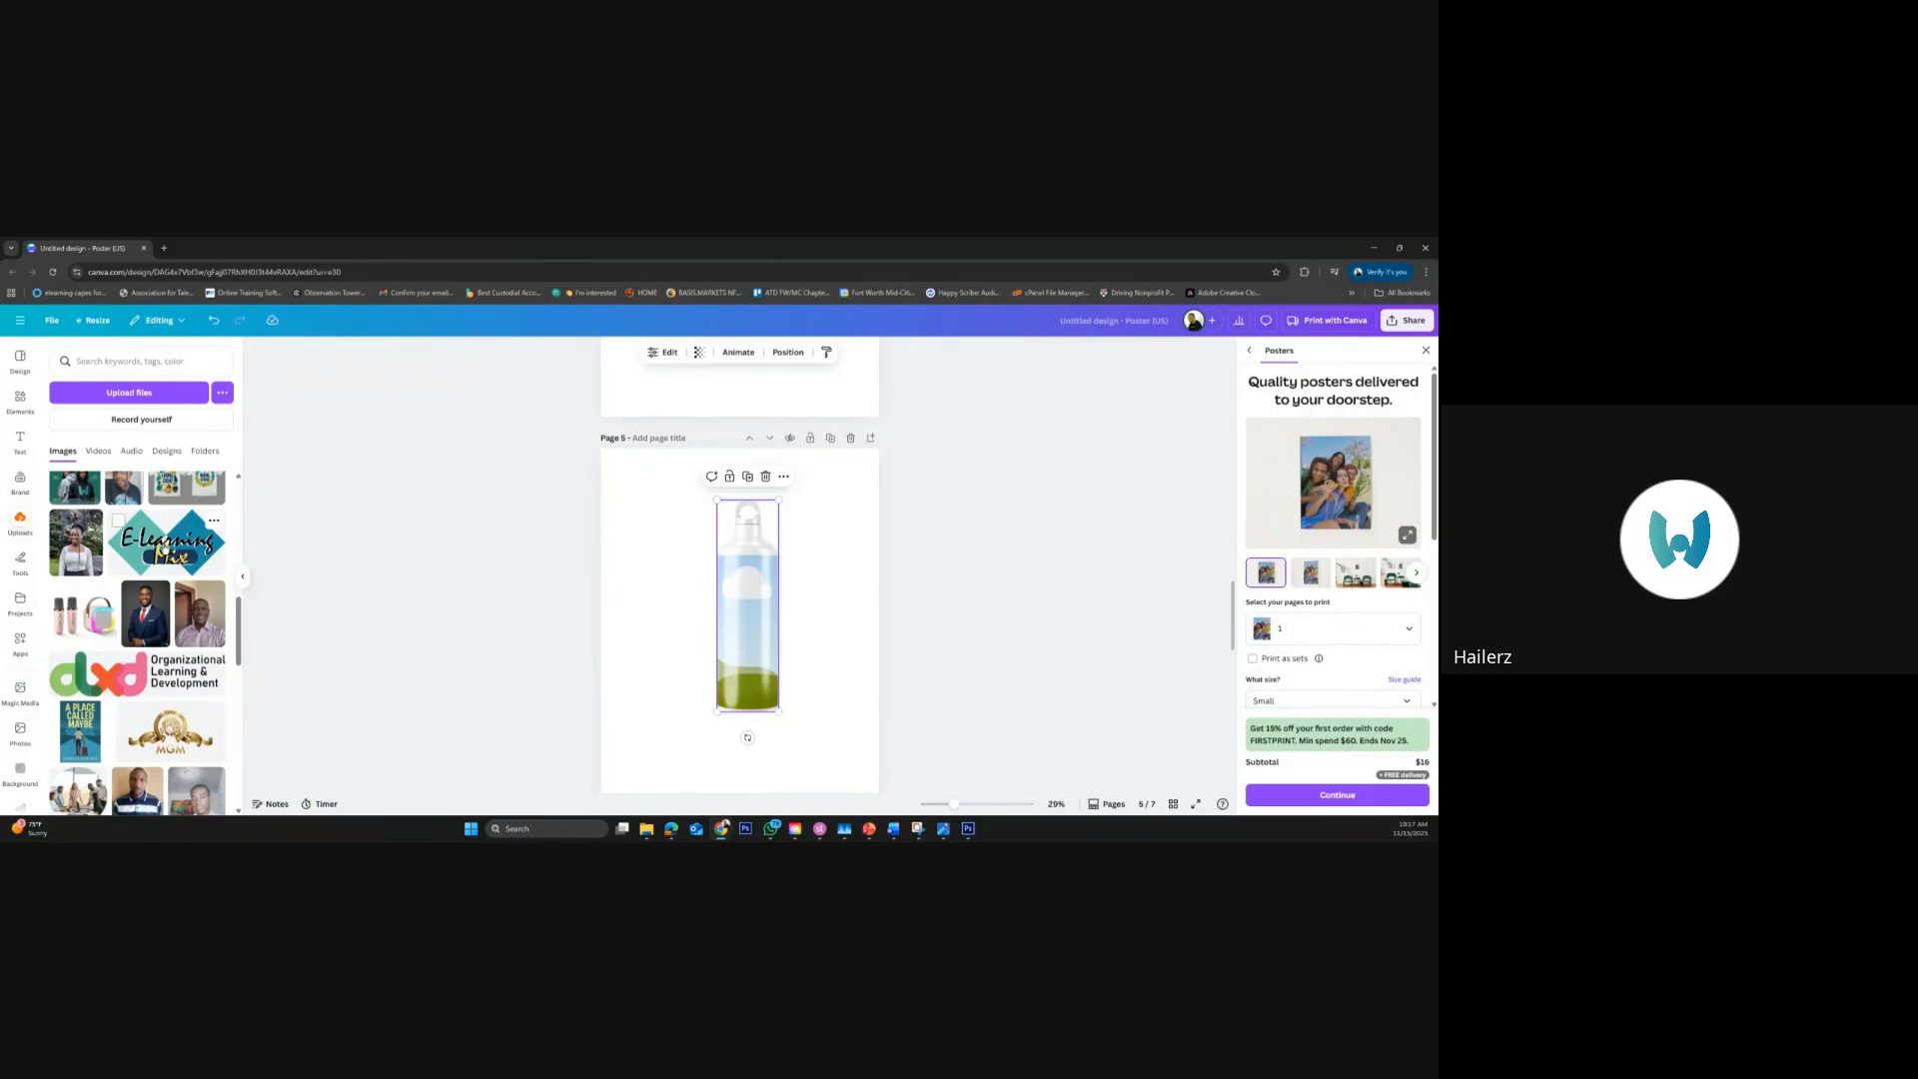
{"action": "left_click_drag", "start_coordinate": [162, 548], "coordinate": [745, 624]}
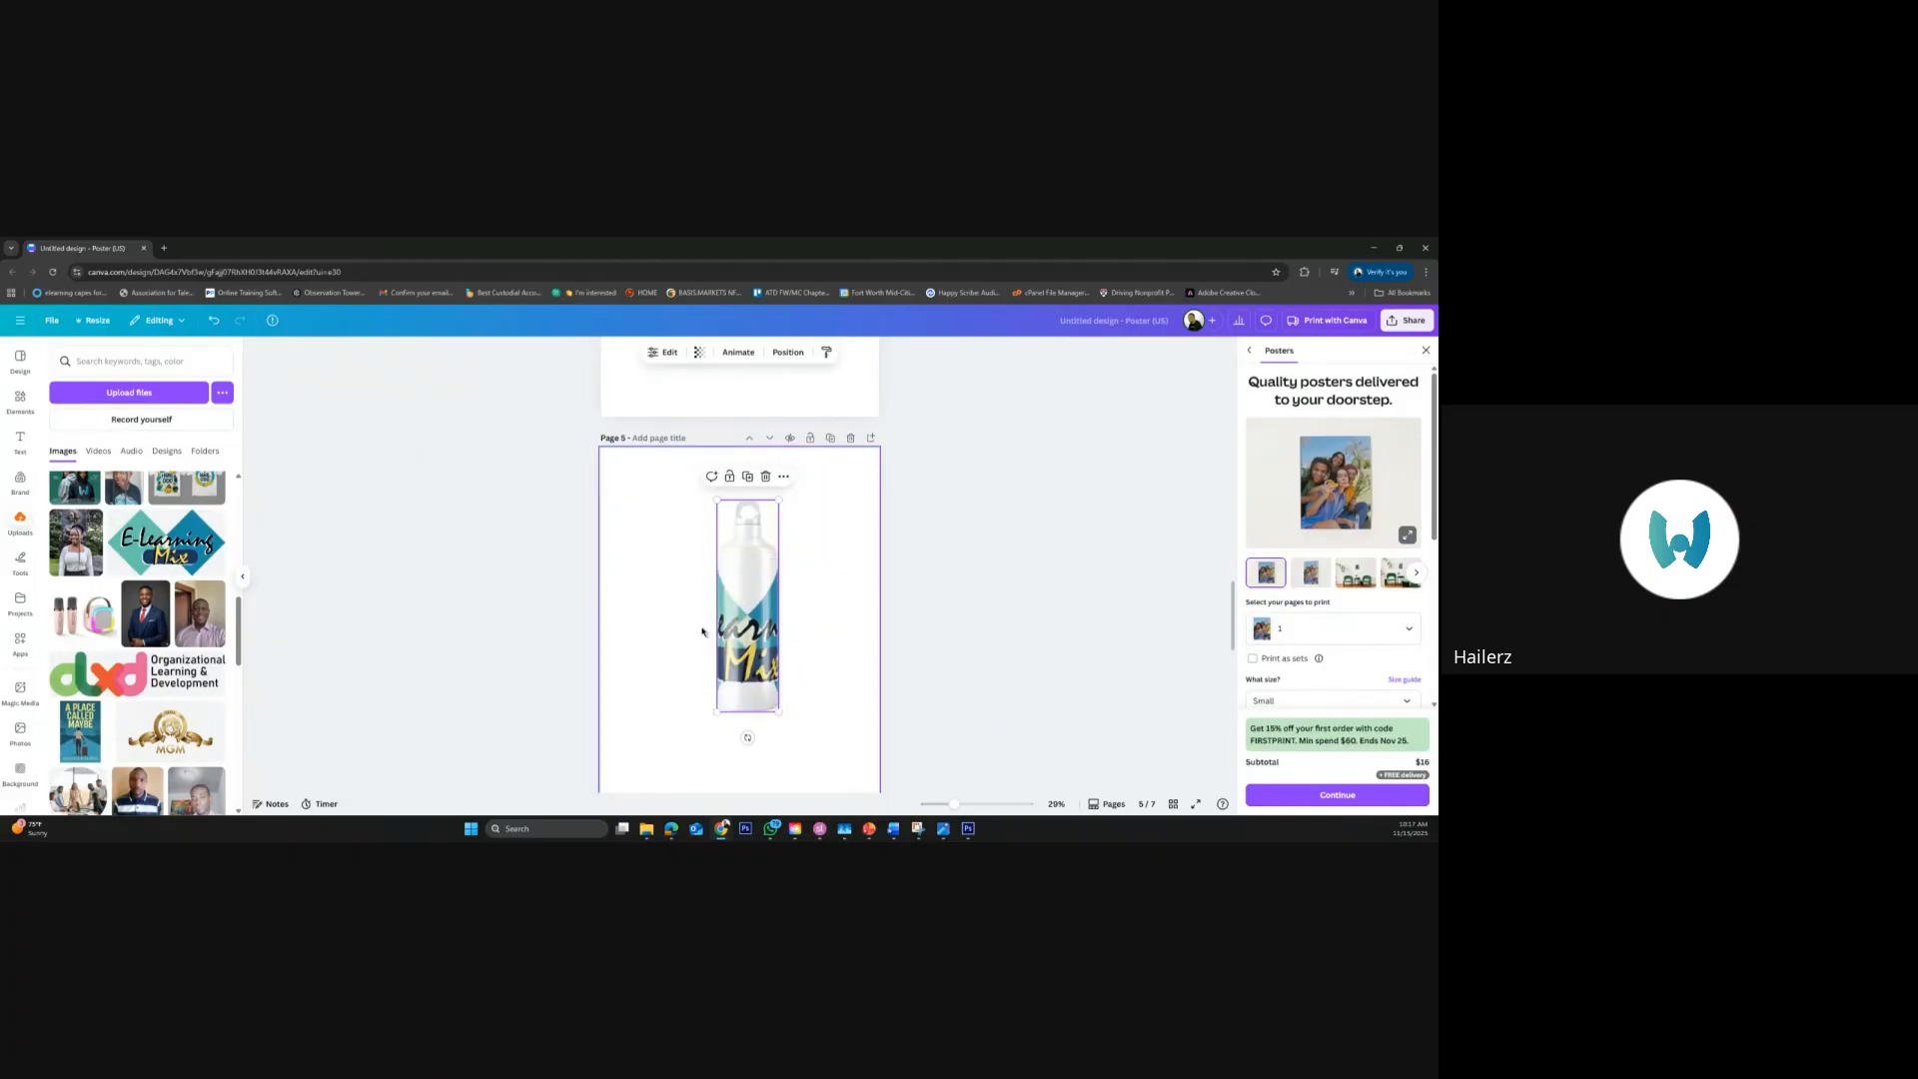
Shrink the E-Learning Mix logo at the centre of the bottle's print area and apply the change
{"action": "double_click", "coordinate": [744, 635]}
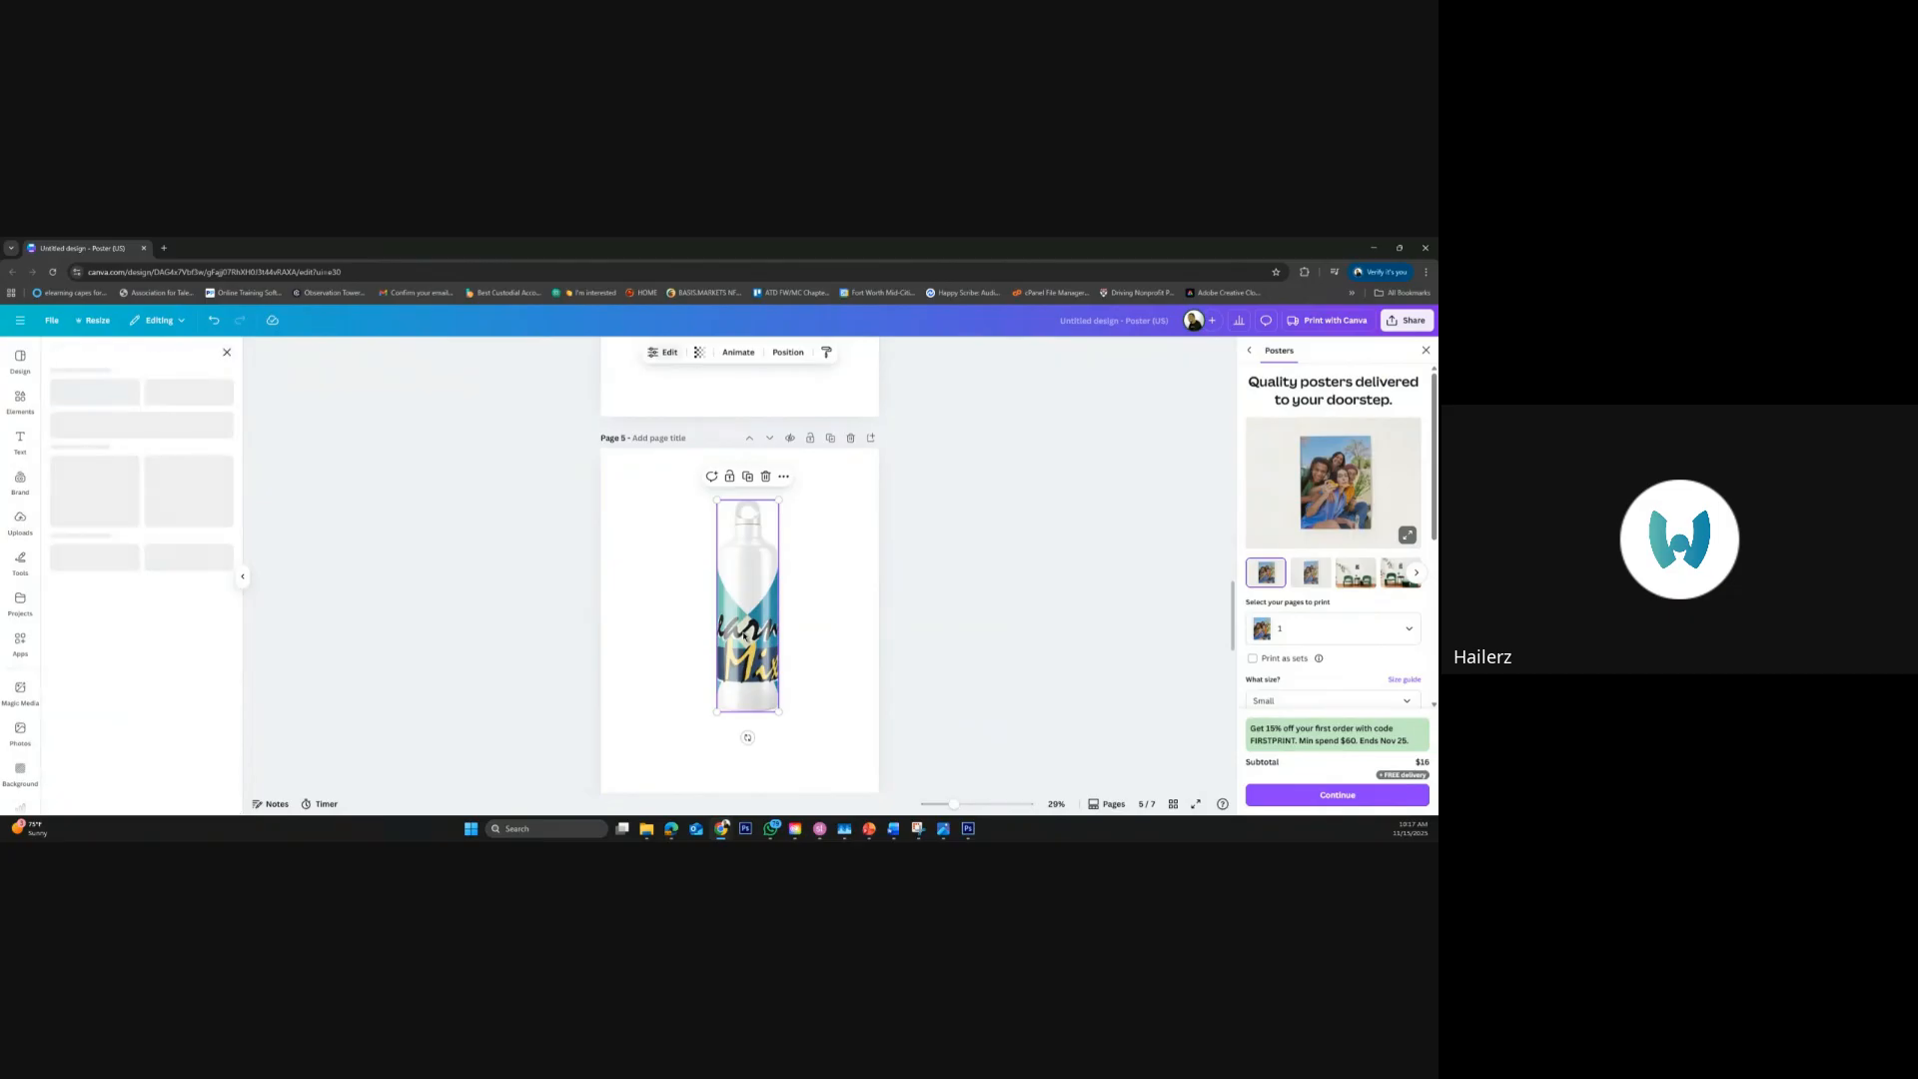
{"action": "left_click_drag", "start_coordinate": [212, 469], "coordinate": [142, 434]}
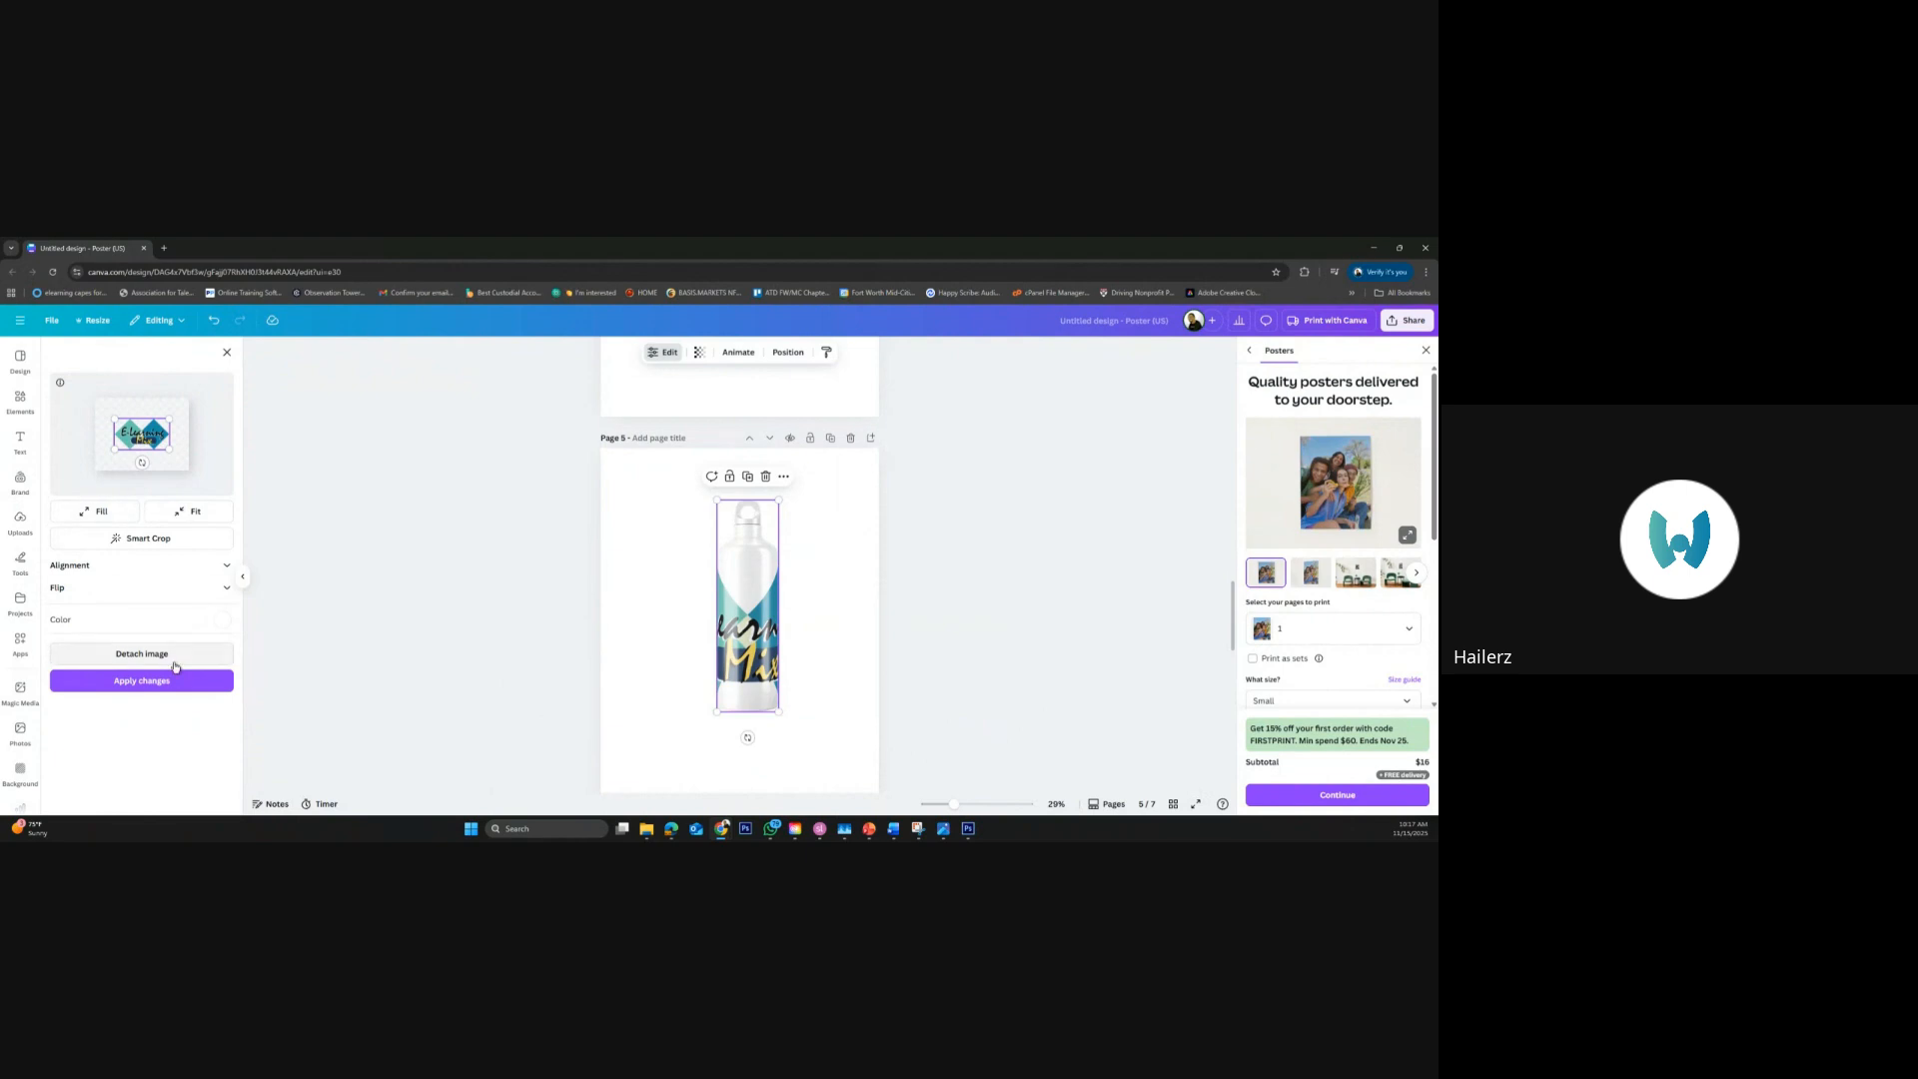
{"action": "left_click", "coordinate": [173, 687]}
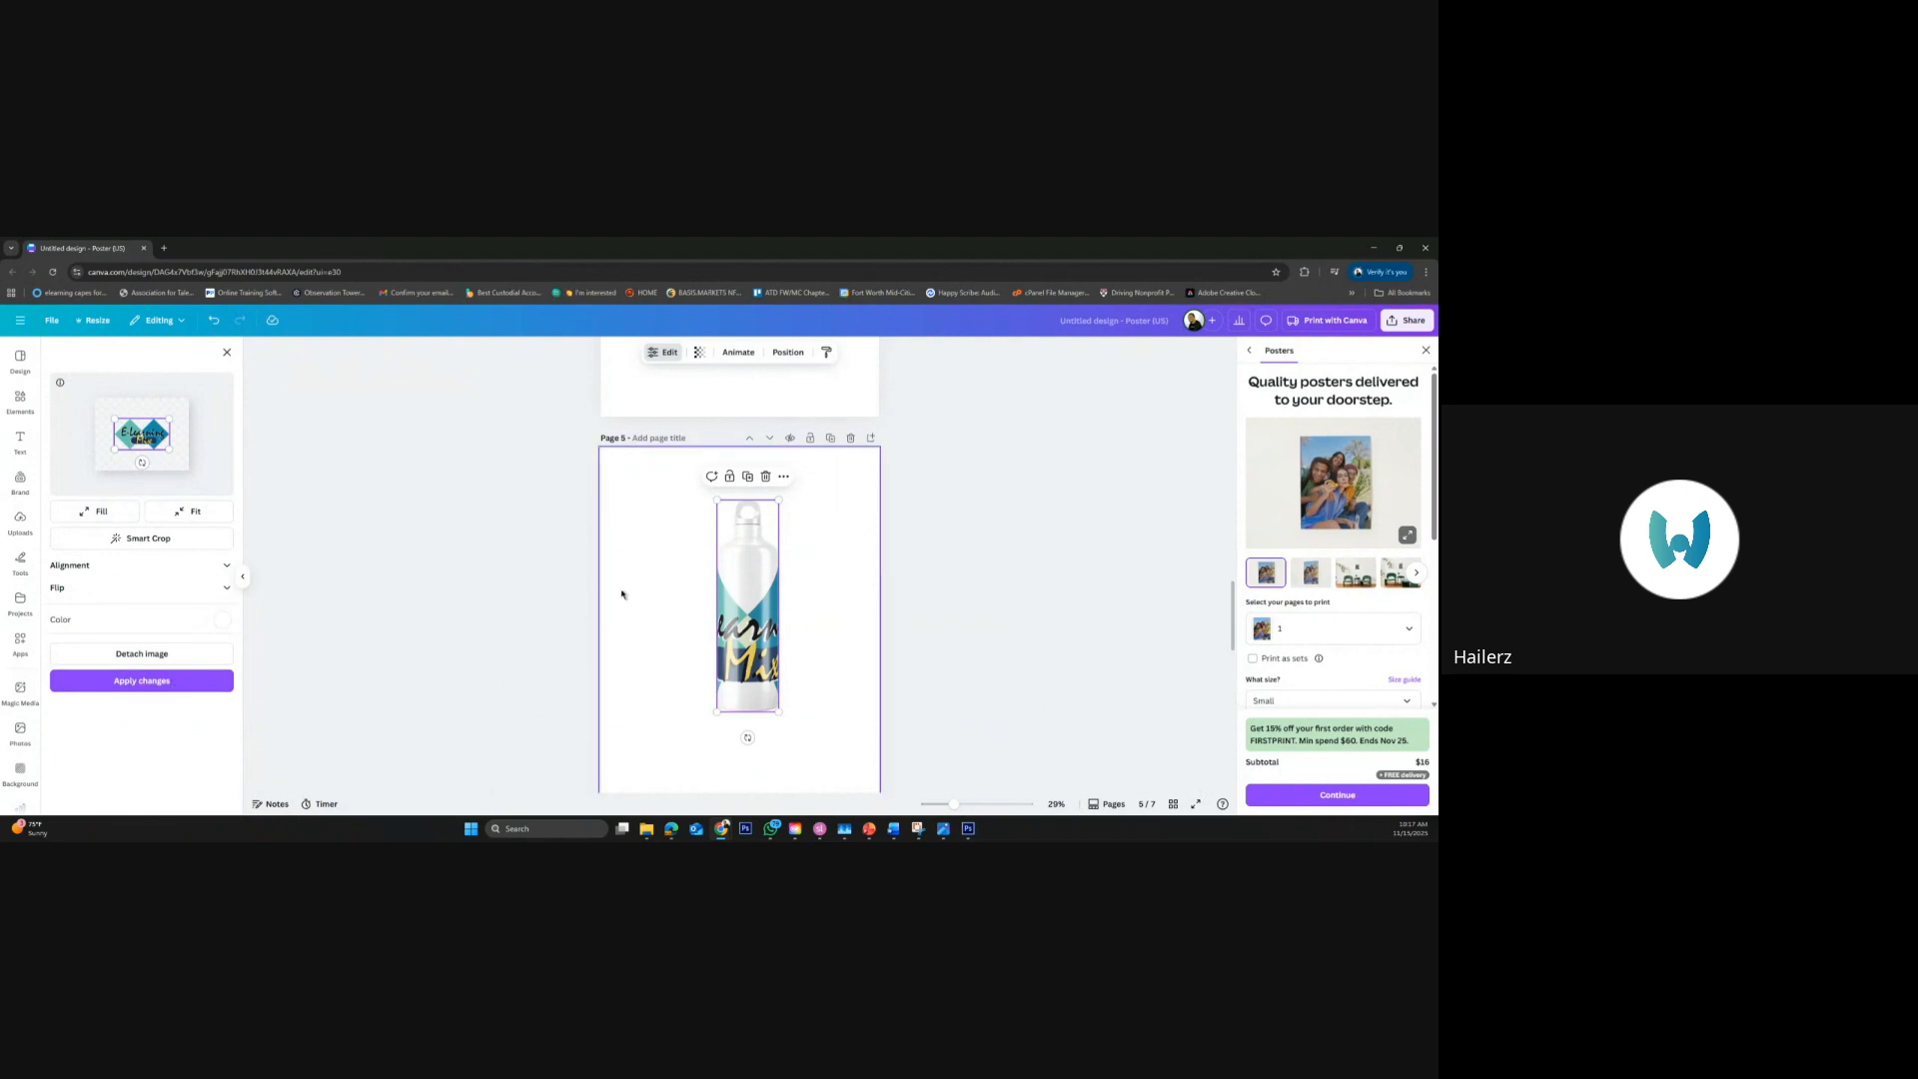
{"action": "left_click", "coordinate": [143, 687]}
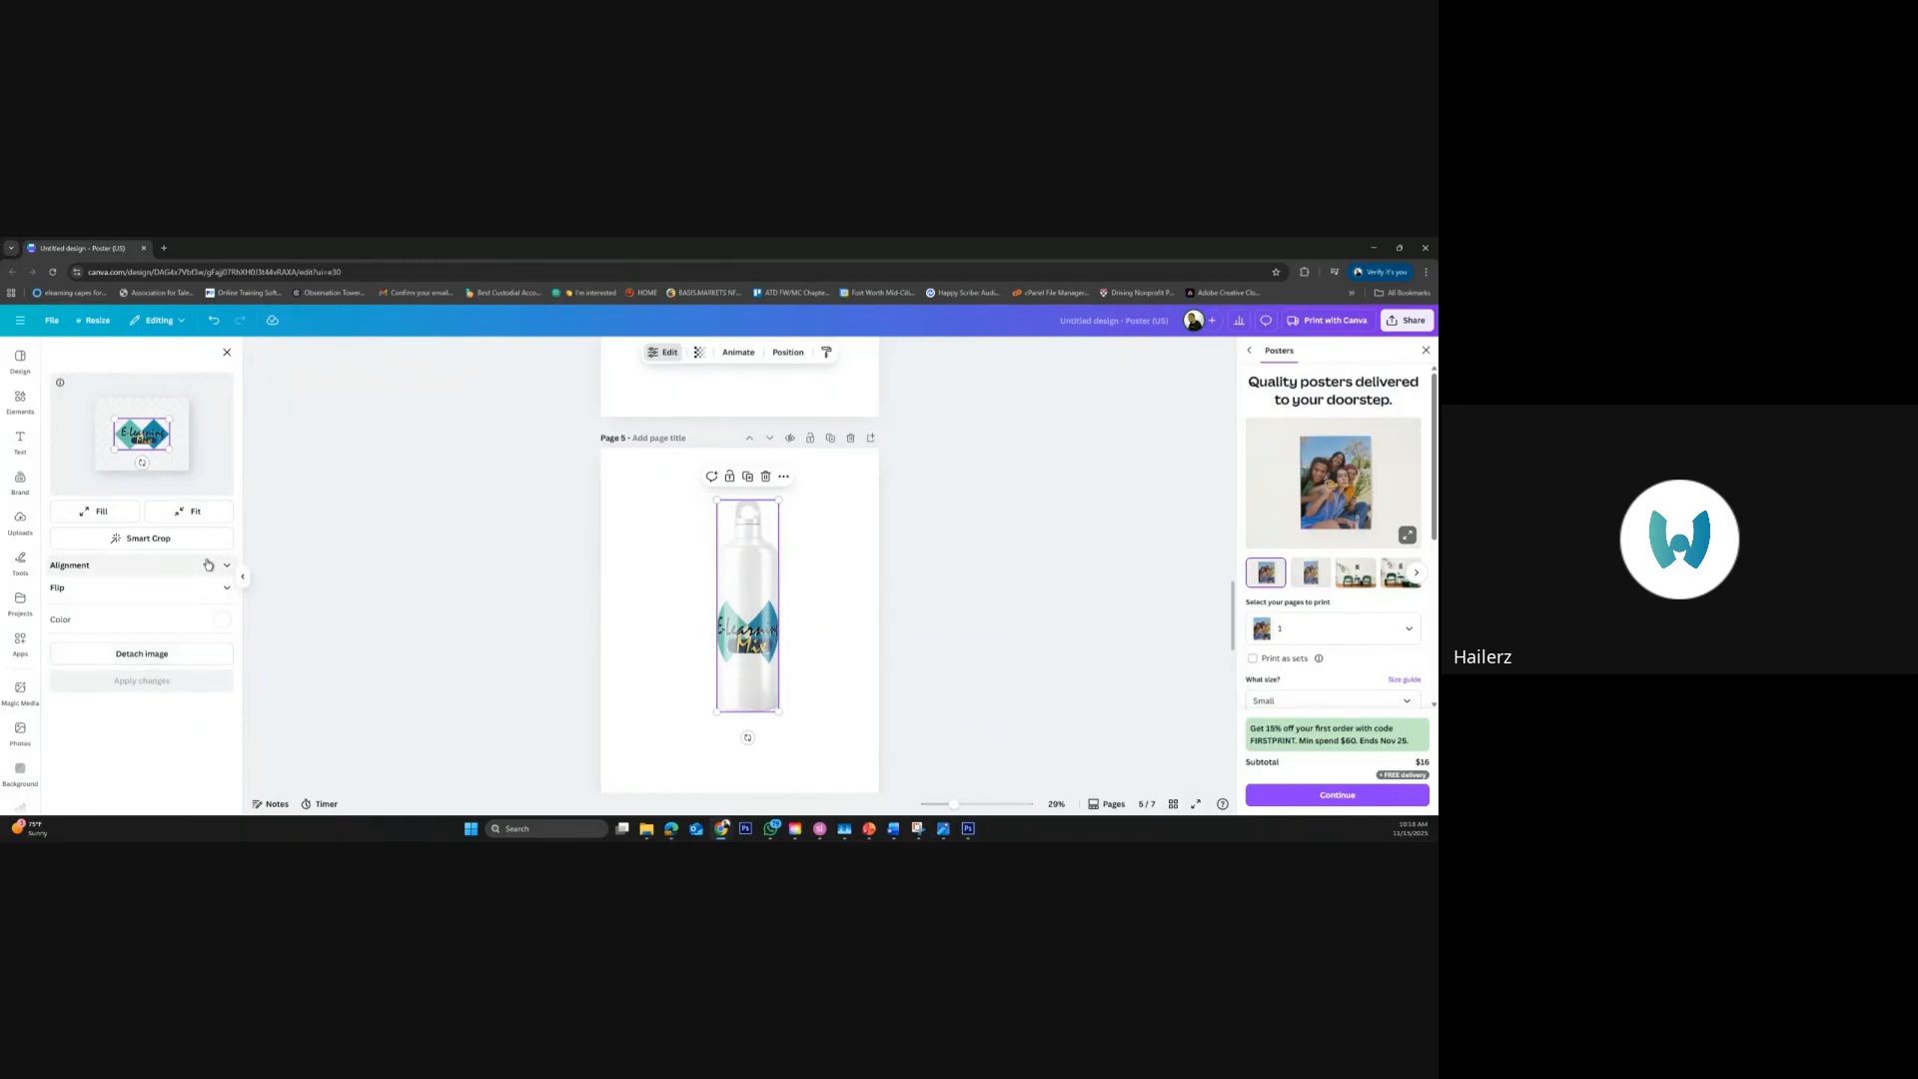
Set the E-Learning Mix logo to Fit the bottle's print area, apply the change and close the mockup settings
{"action": "left_click", "coordinate": [160, 514]}
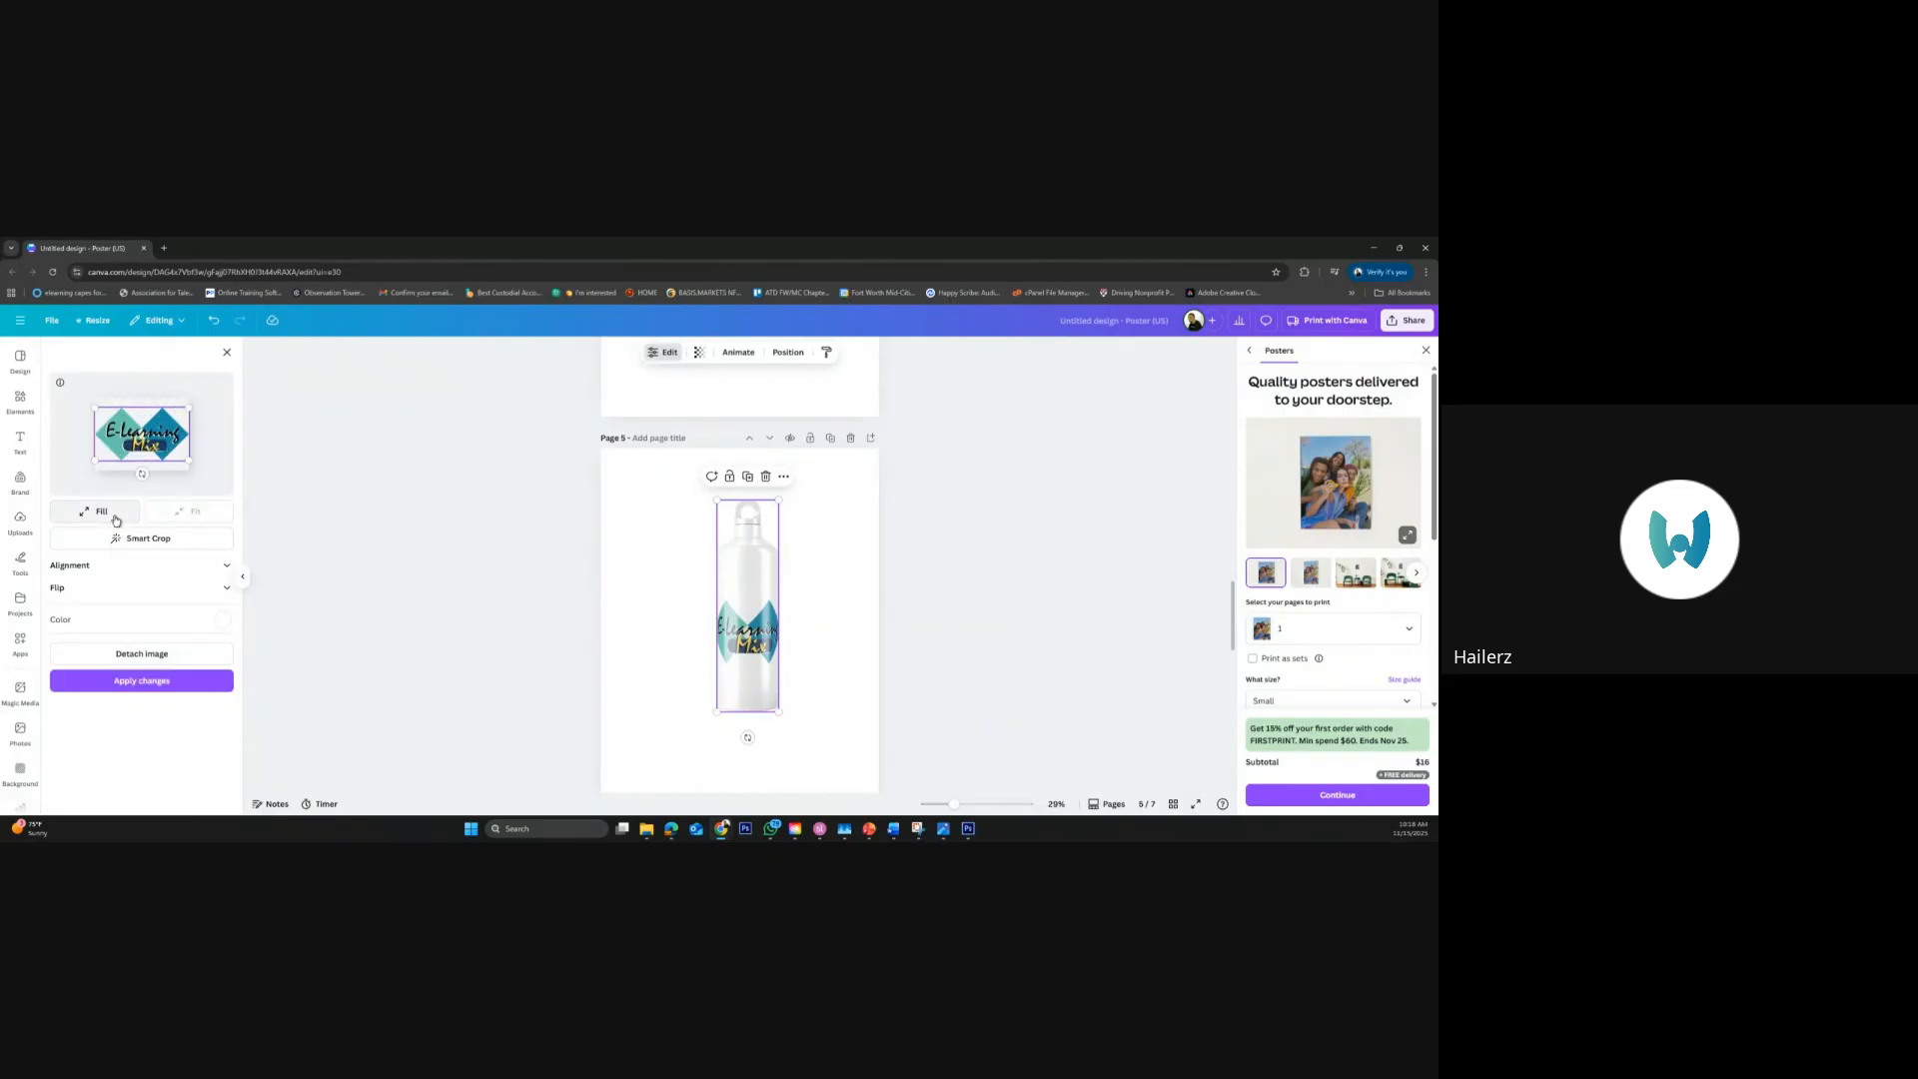
{"action": "left_click", "coordinate": [149, 682]}
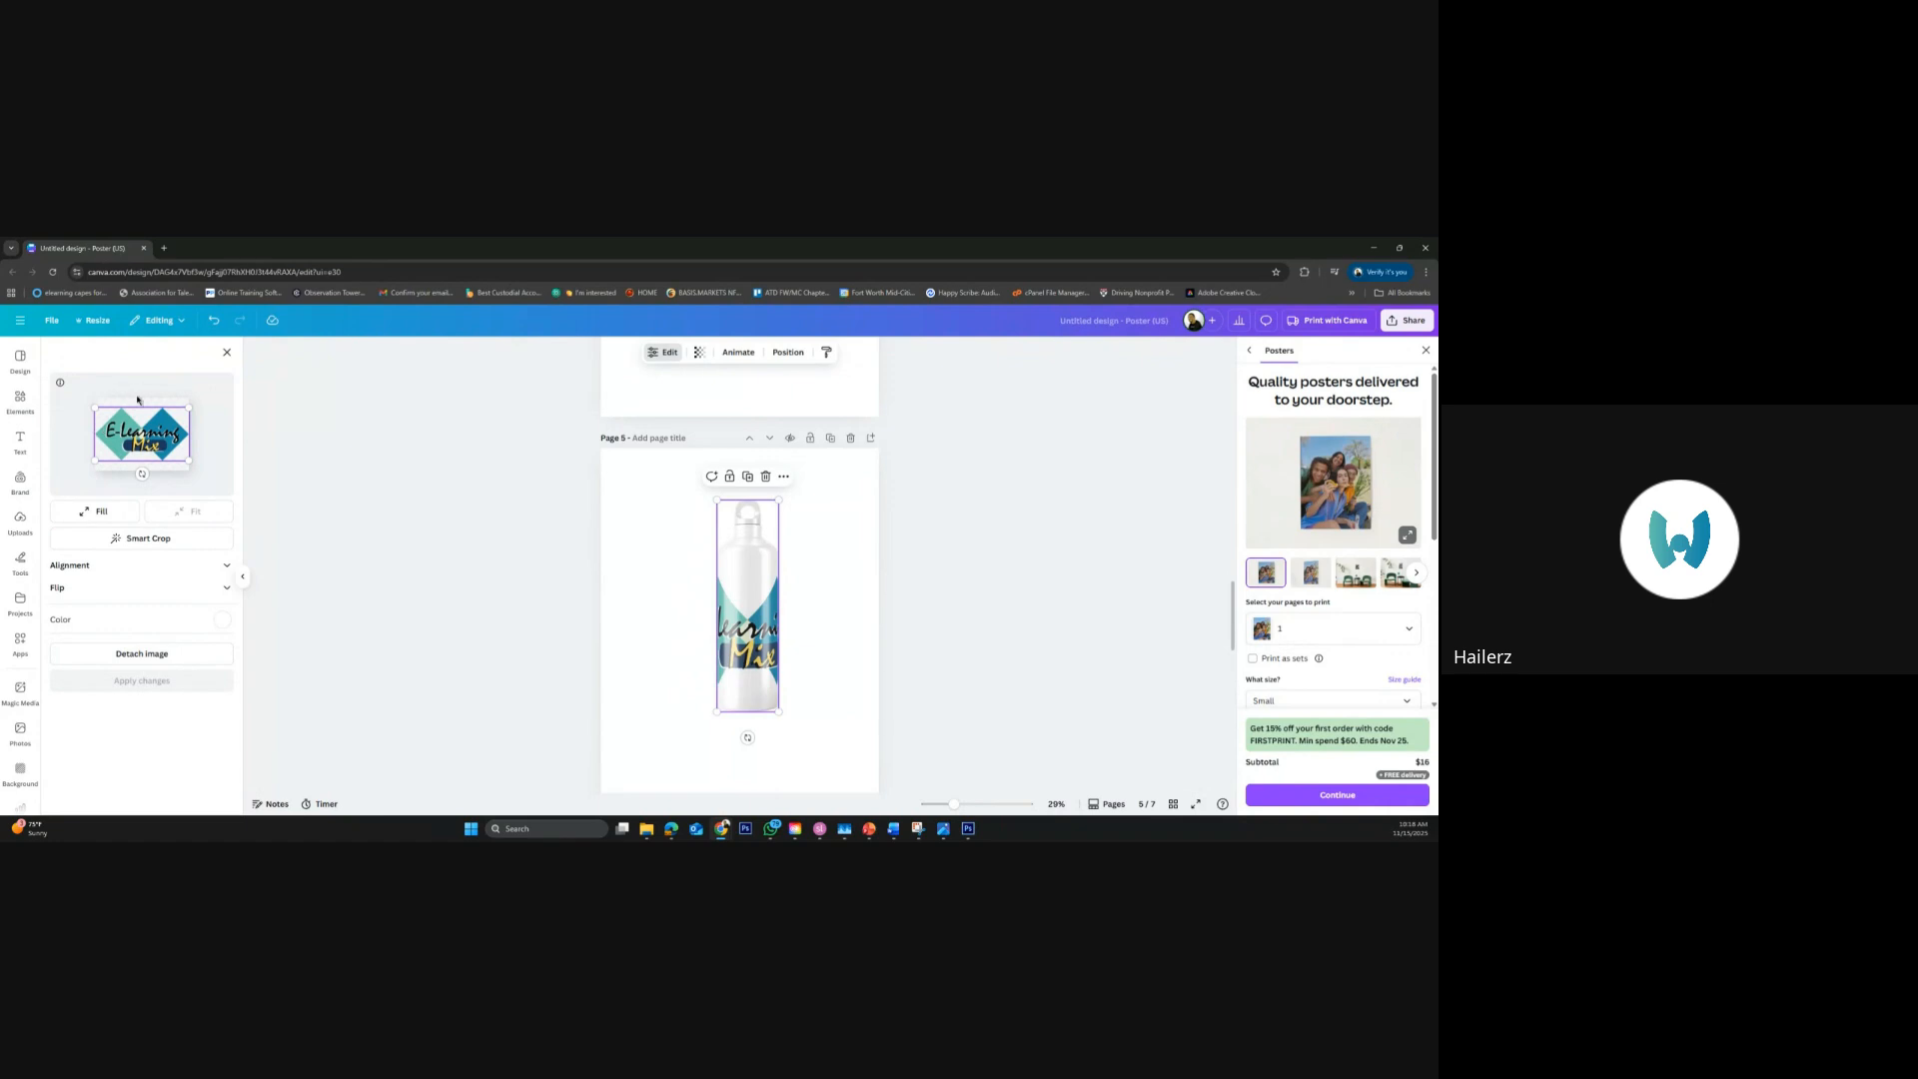
{"action": "left_click", "coordinate": [227, 355]}
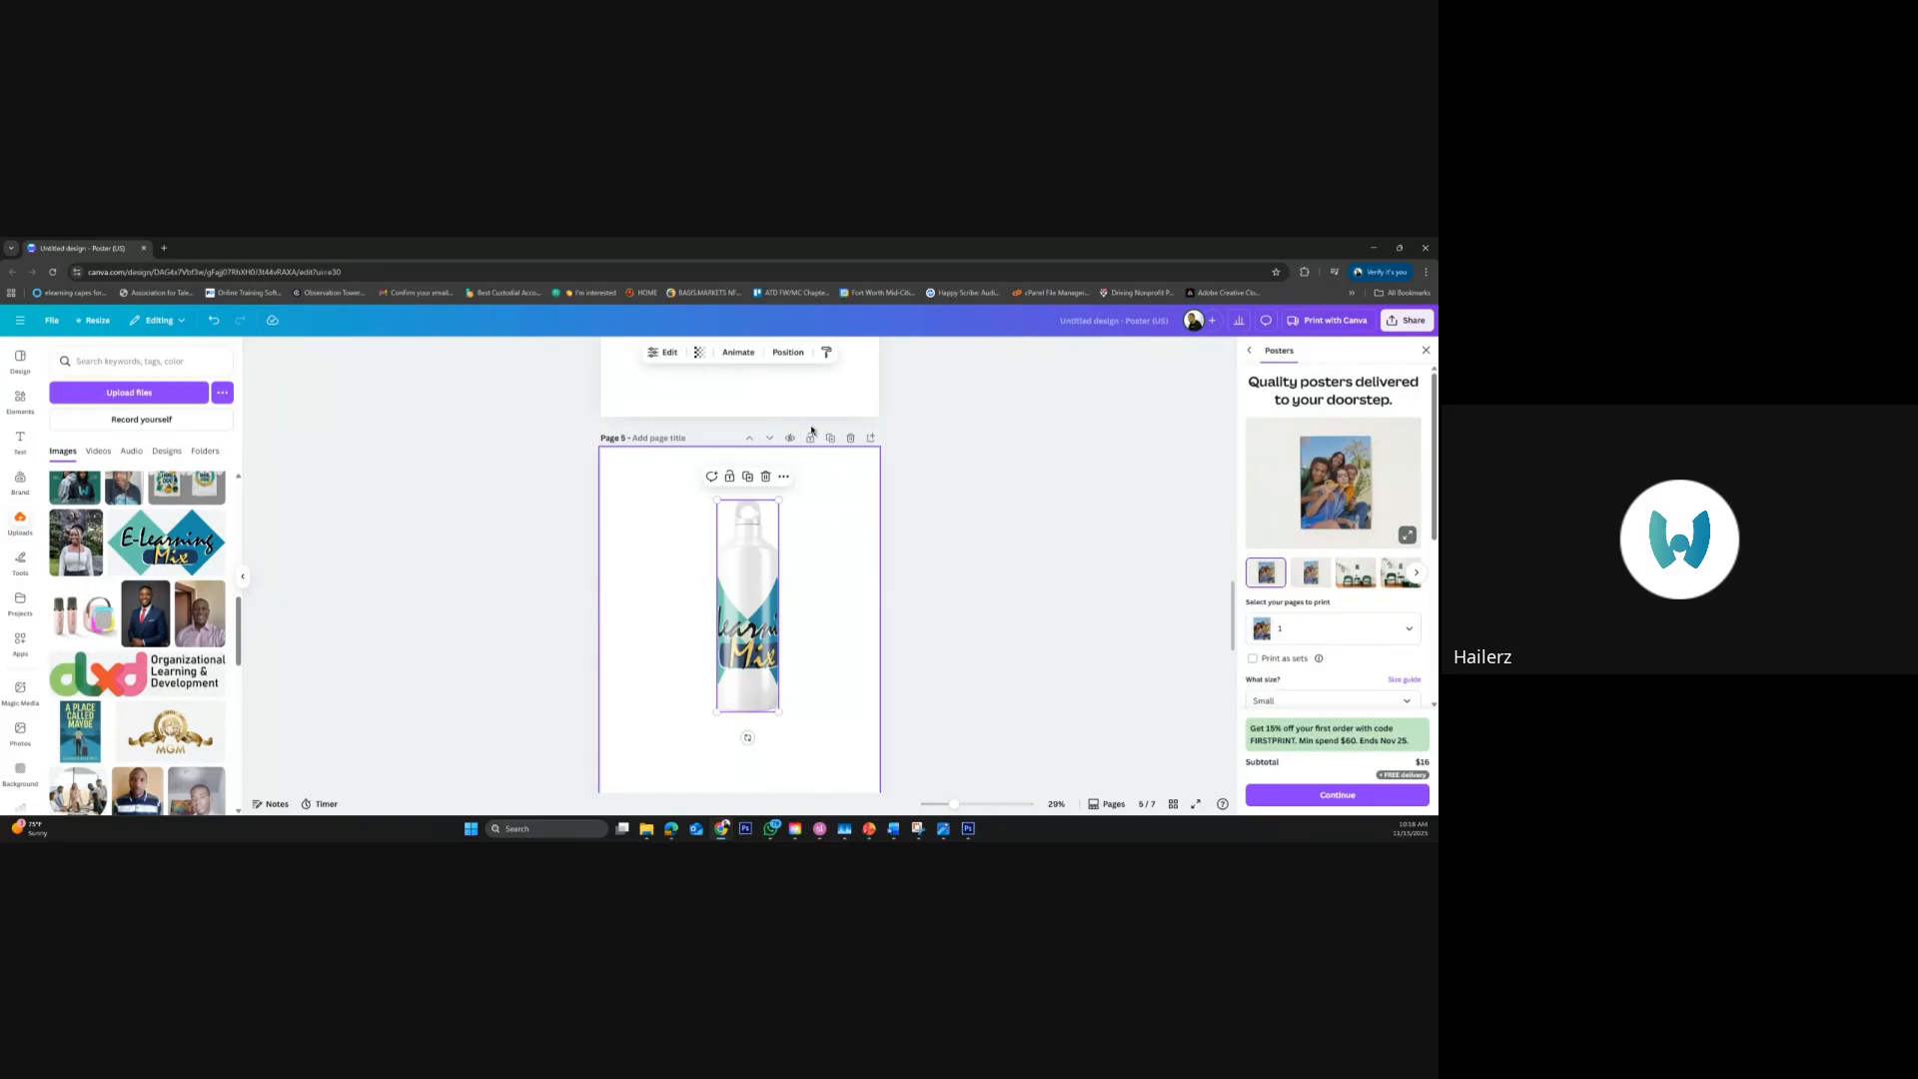
Add a blank page 6 after the bottle page and browse the mockup categories from Smartphones to Tablets & TV
{"action": "left_click", "coordinate": [871, 437]}
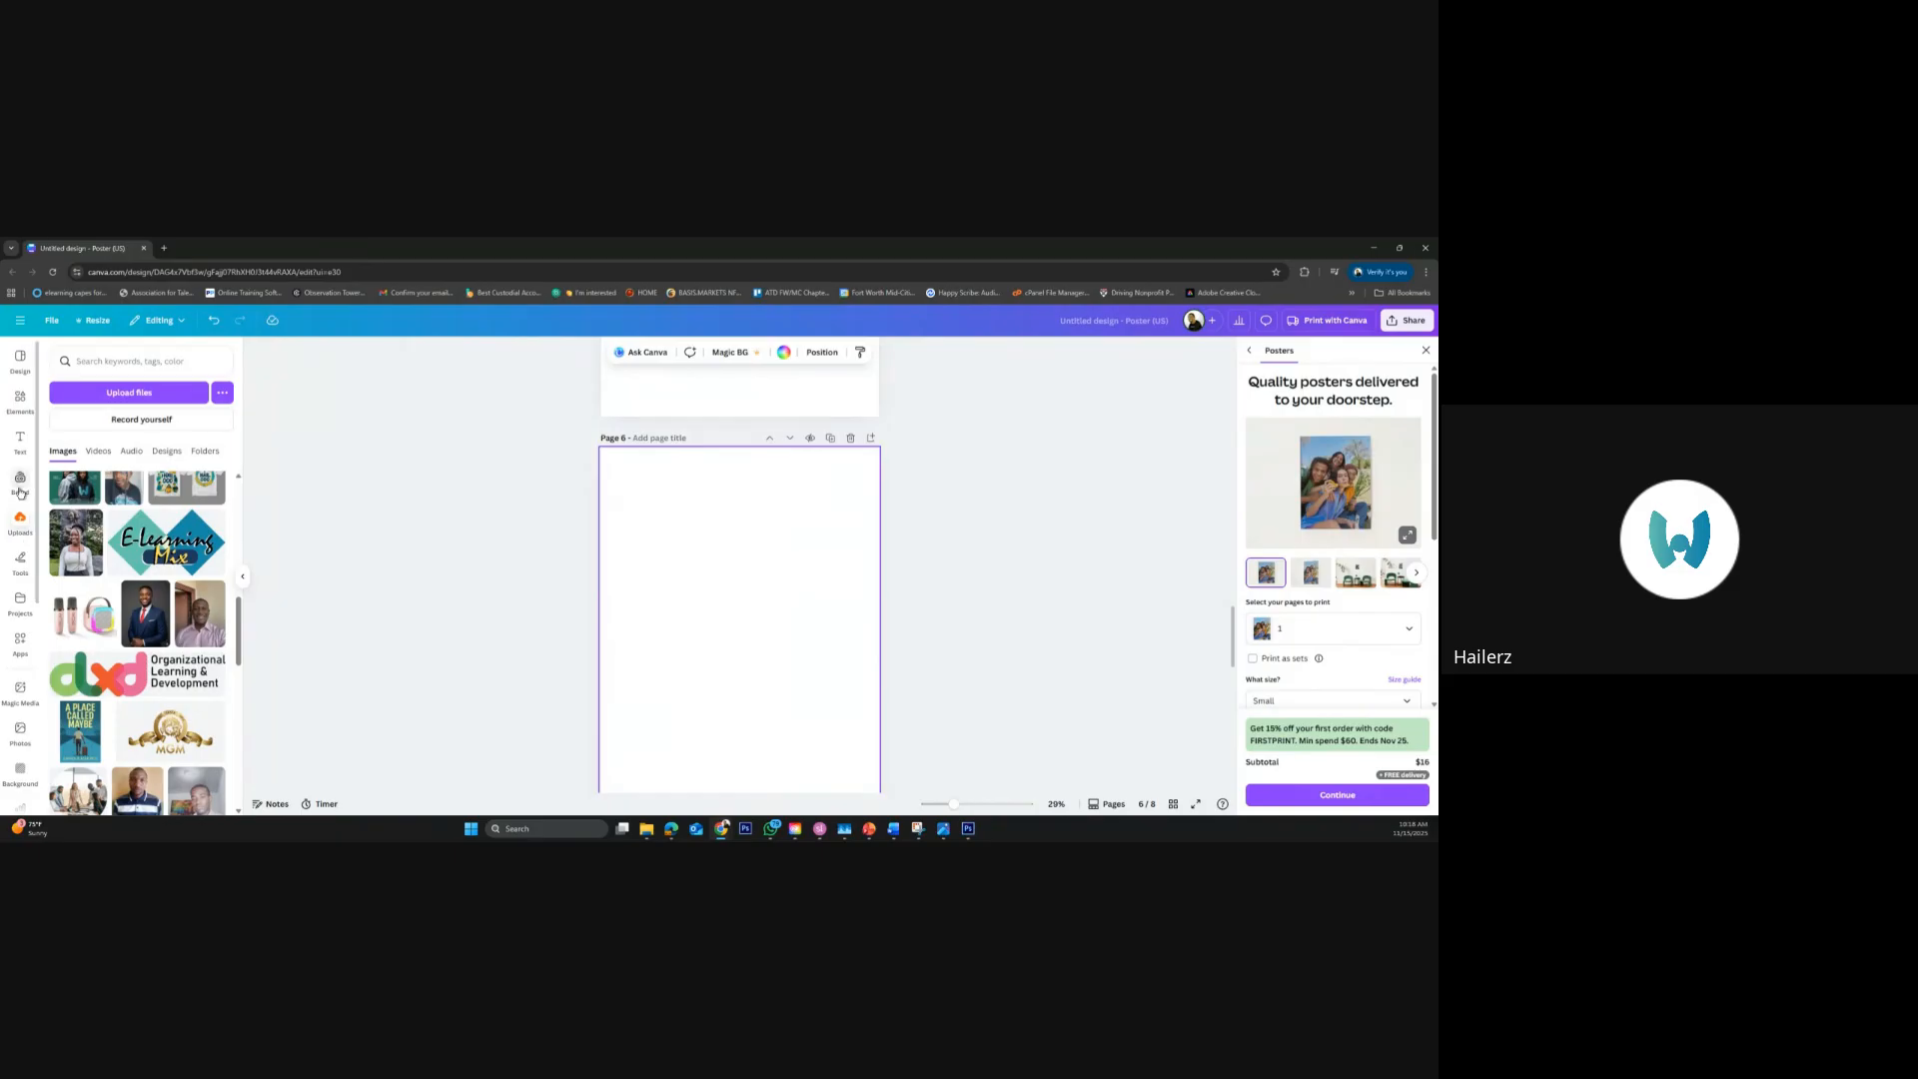
{"action": "left_click", "coordinate": [20, 399]}
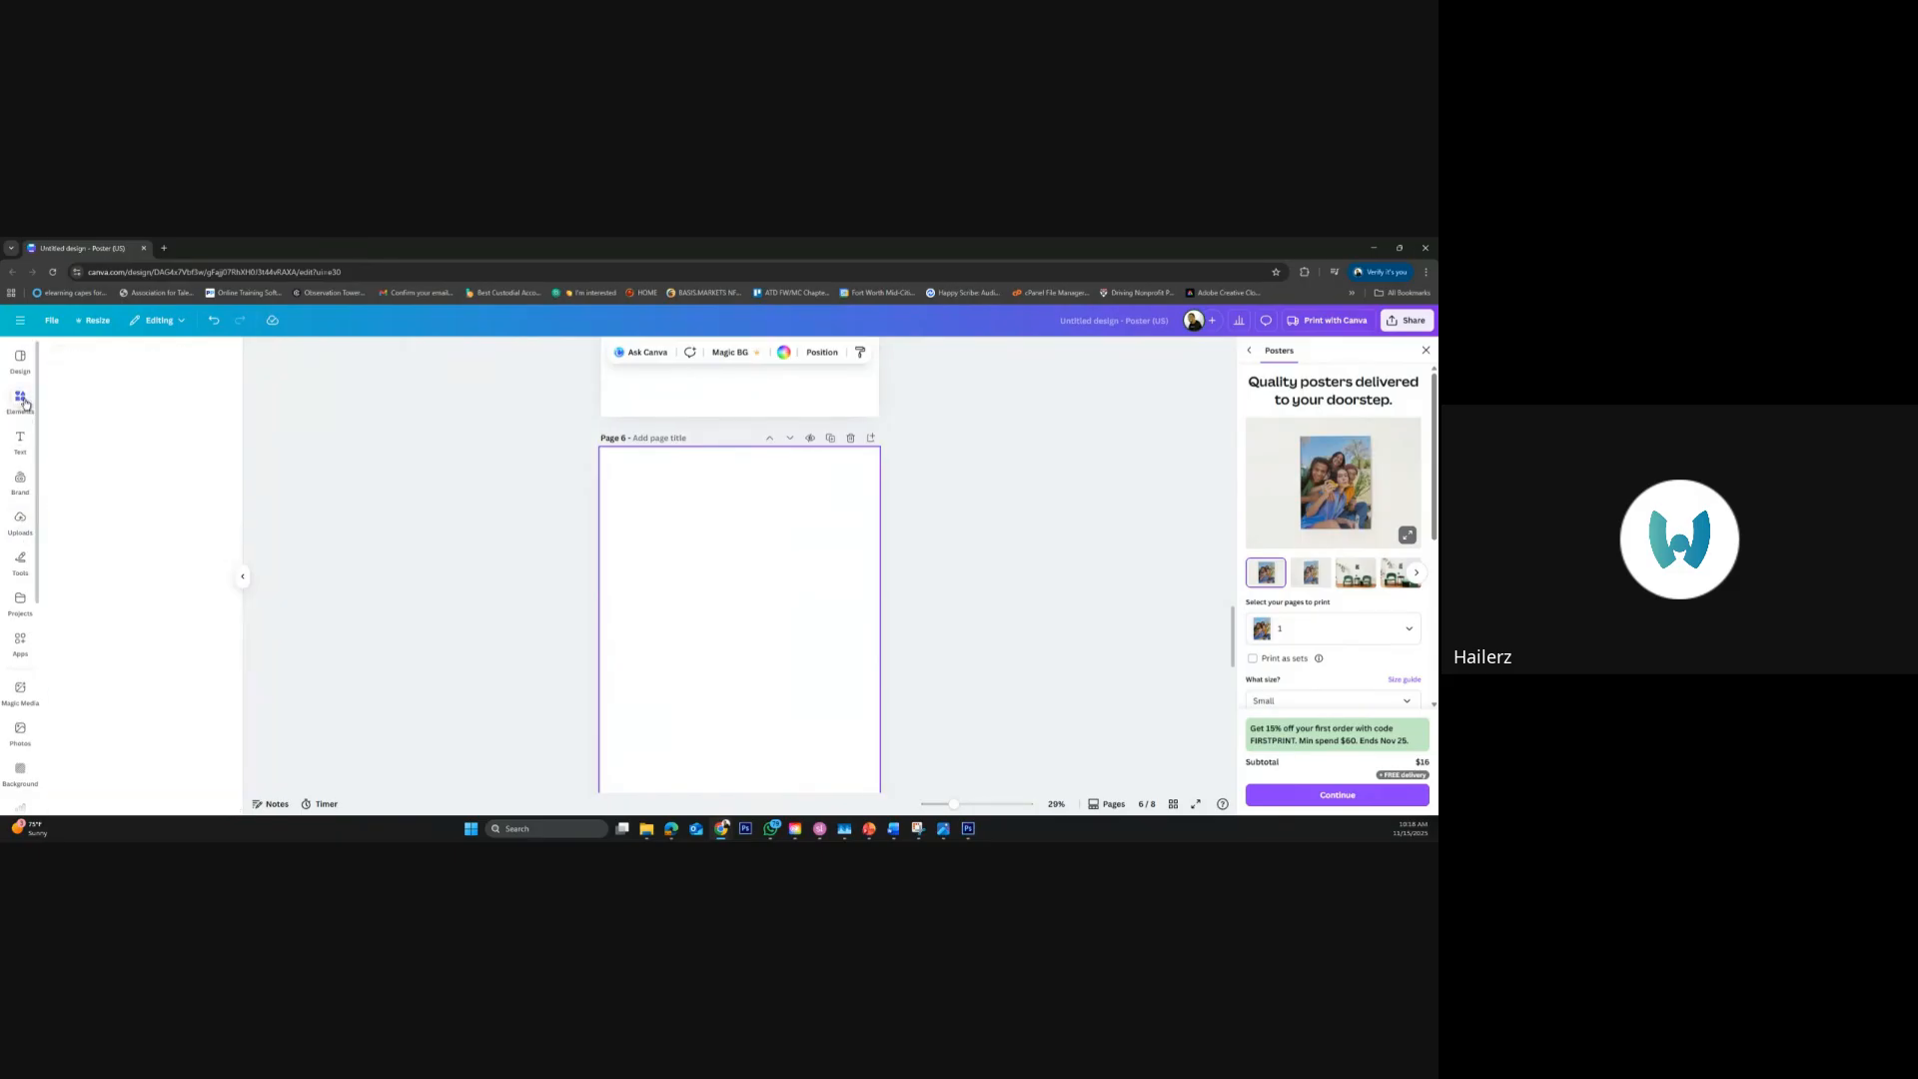
{"action": "scroll", "coordinate": [188, 666], "scroll_direction": "down", "scroll_amount": 5}
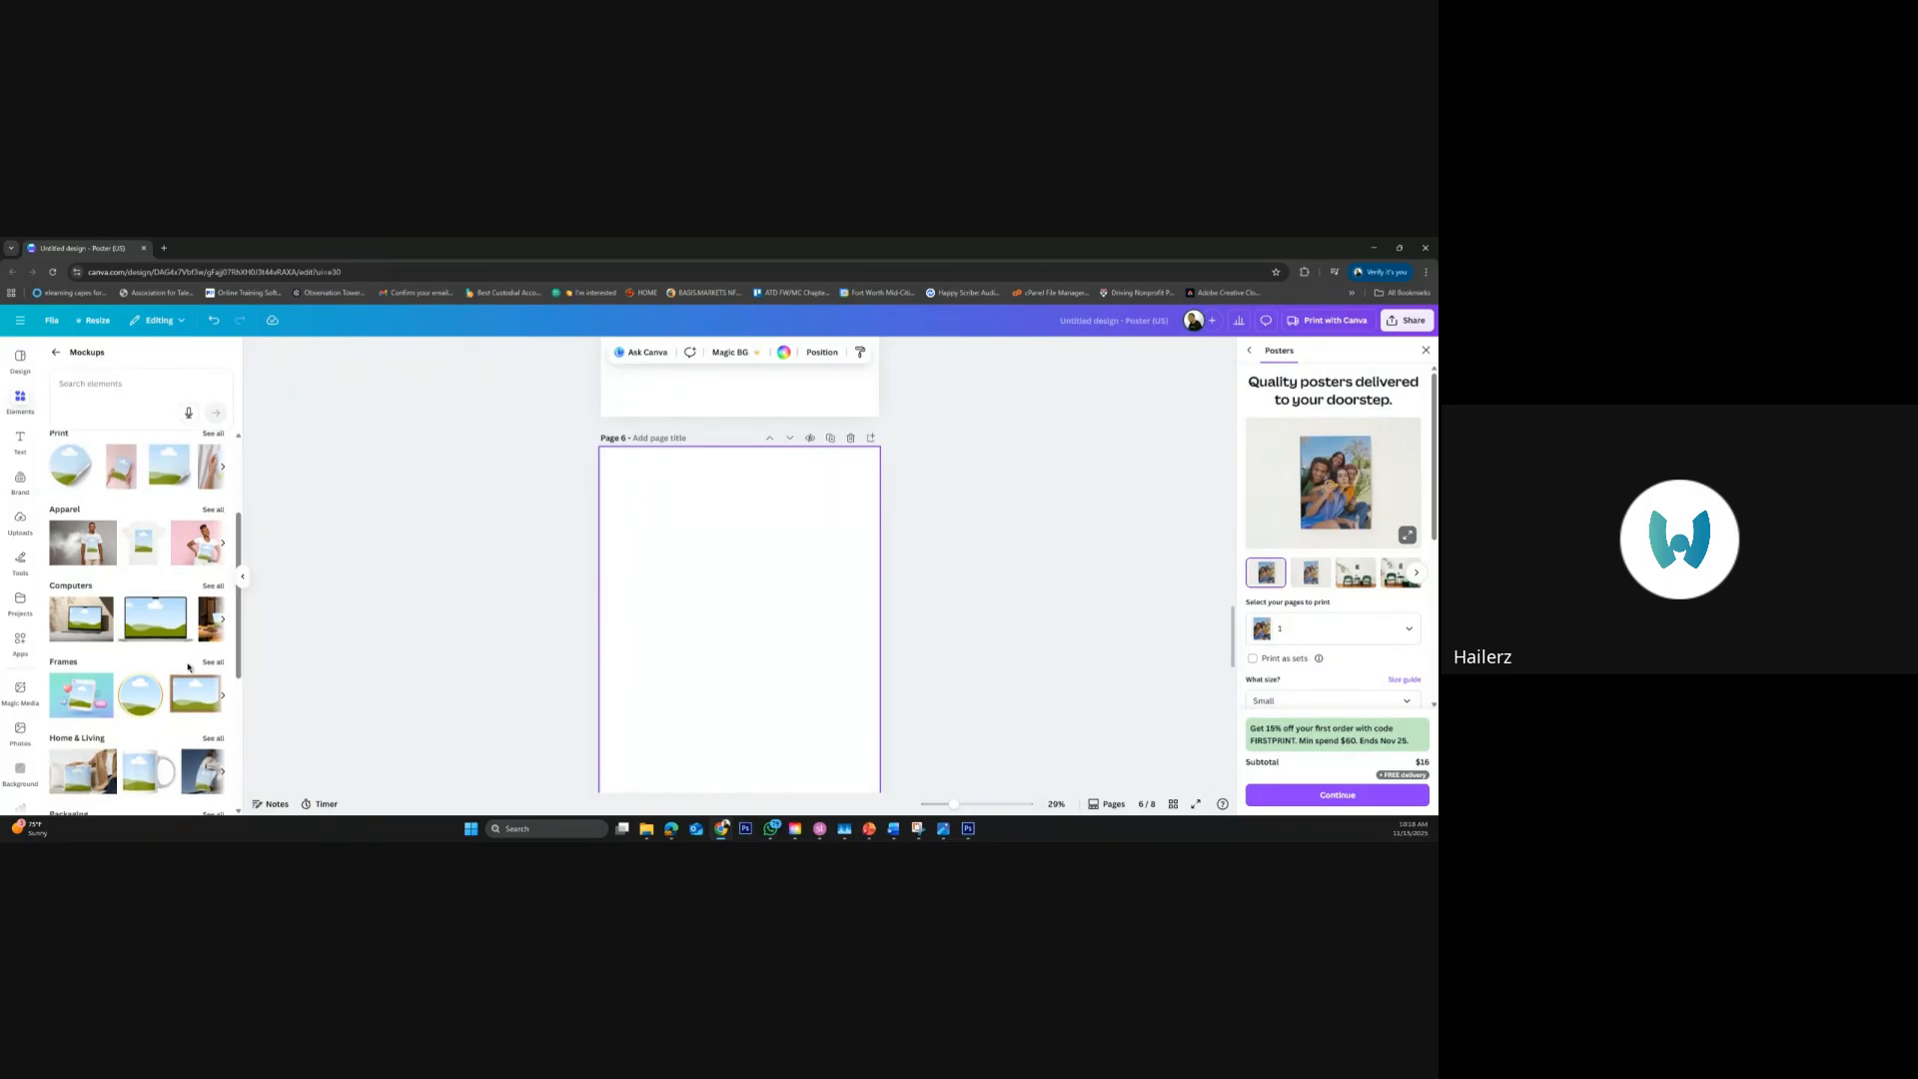
{"action": "scroll", "coordinate": [187, 667], "scroll_direction": "down", "scroll_amount": 3}
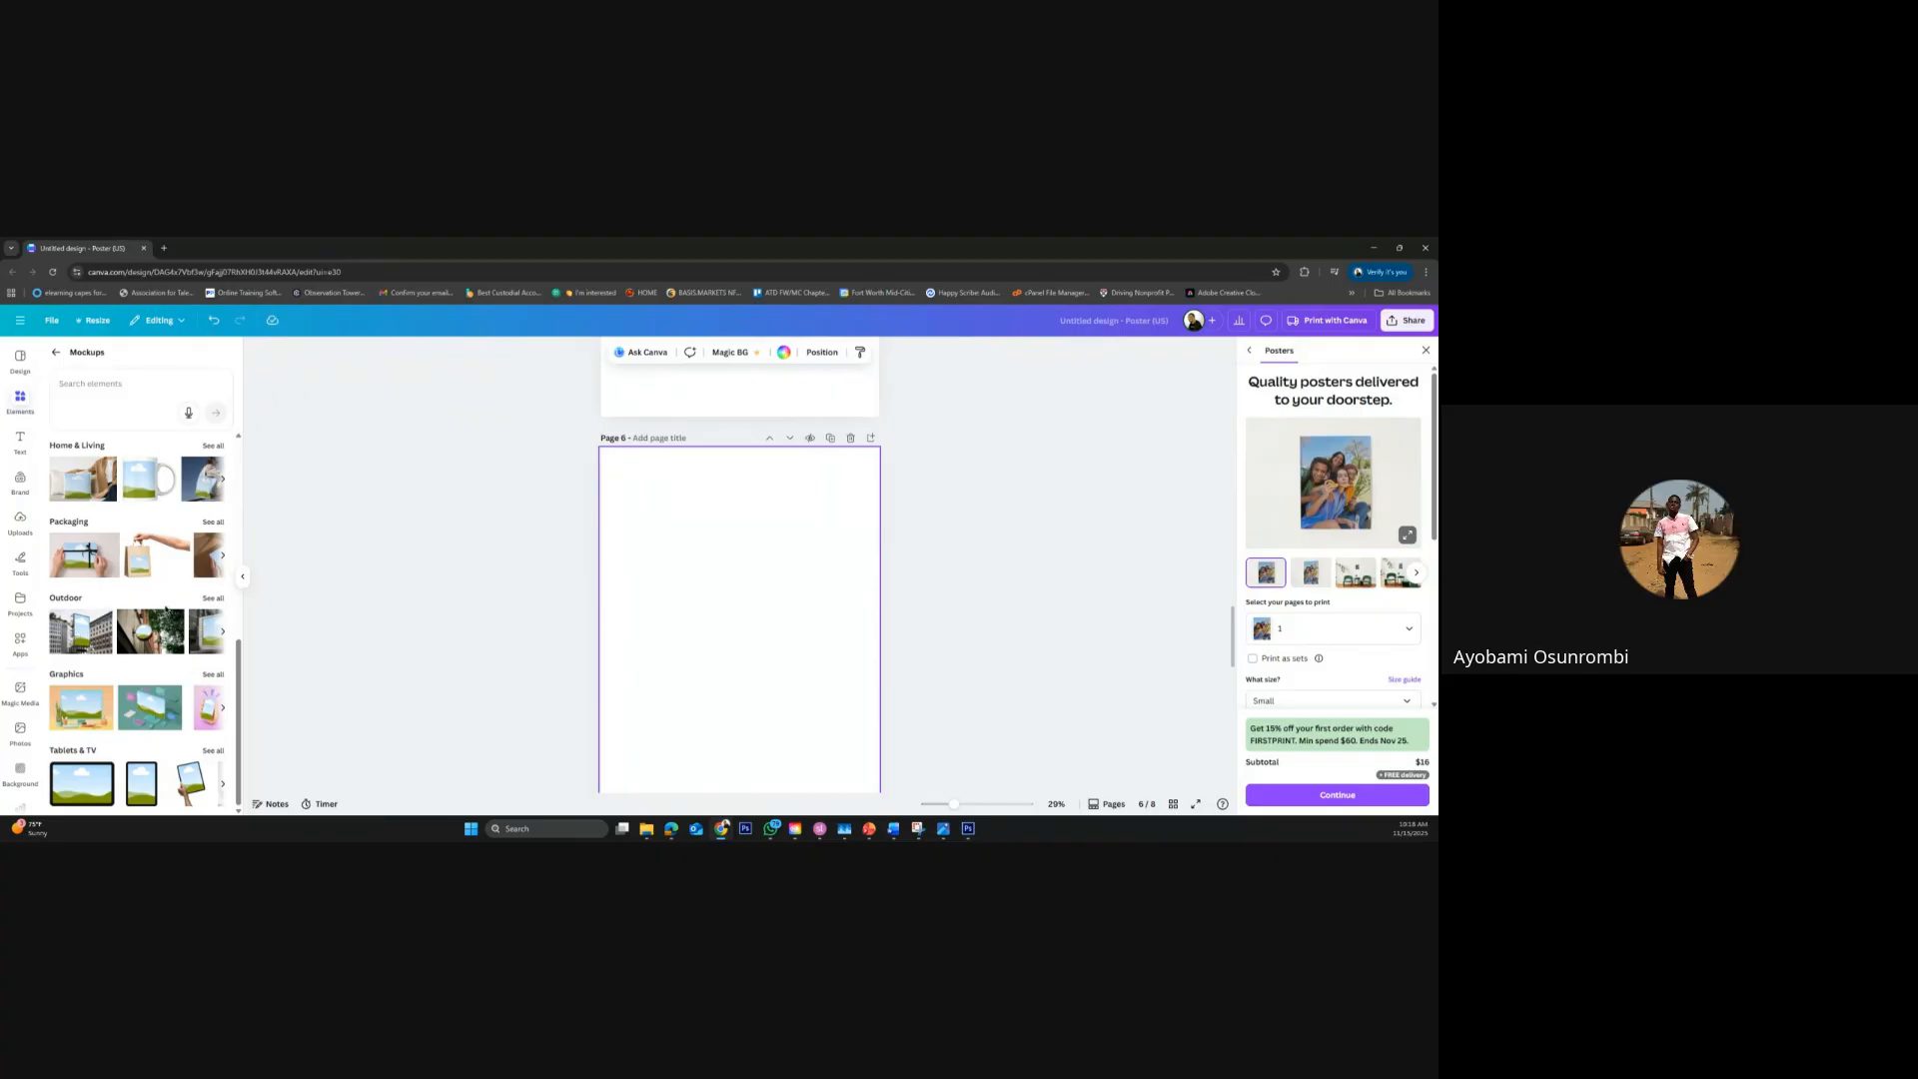
{"action": "scroll", "coordinate": [188, 587], "scroll_direction": "up", "scroll_amount": 5}
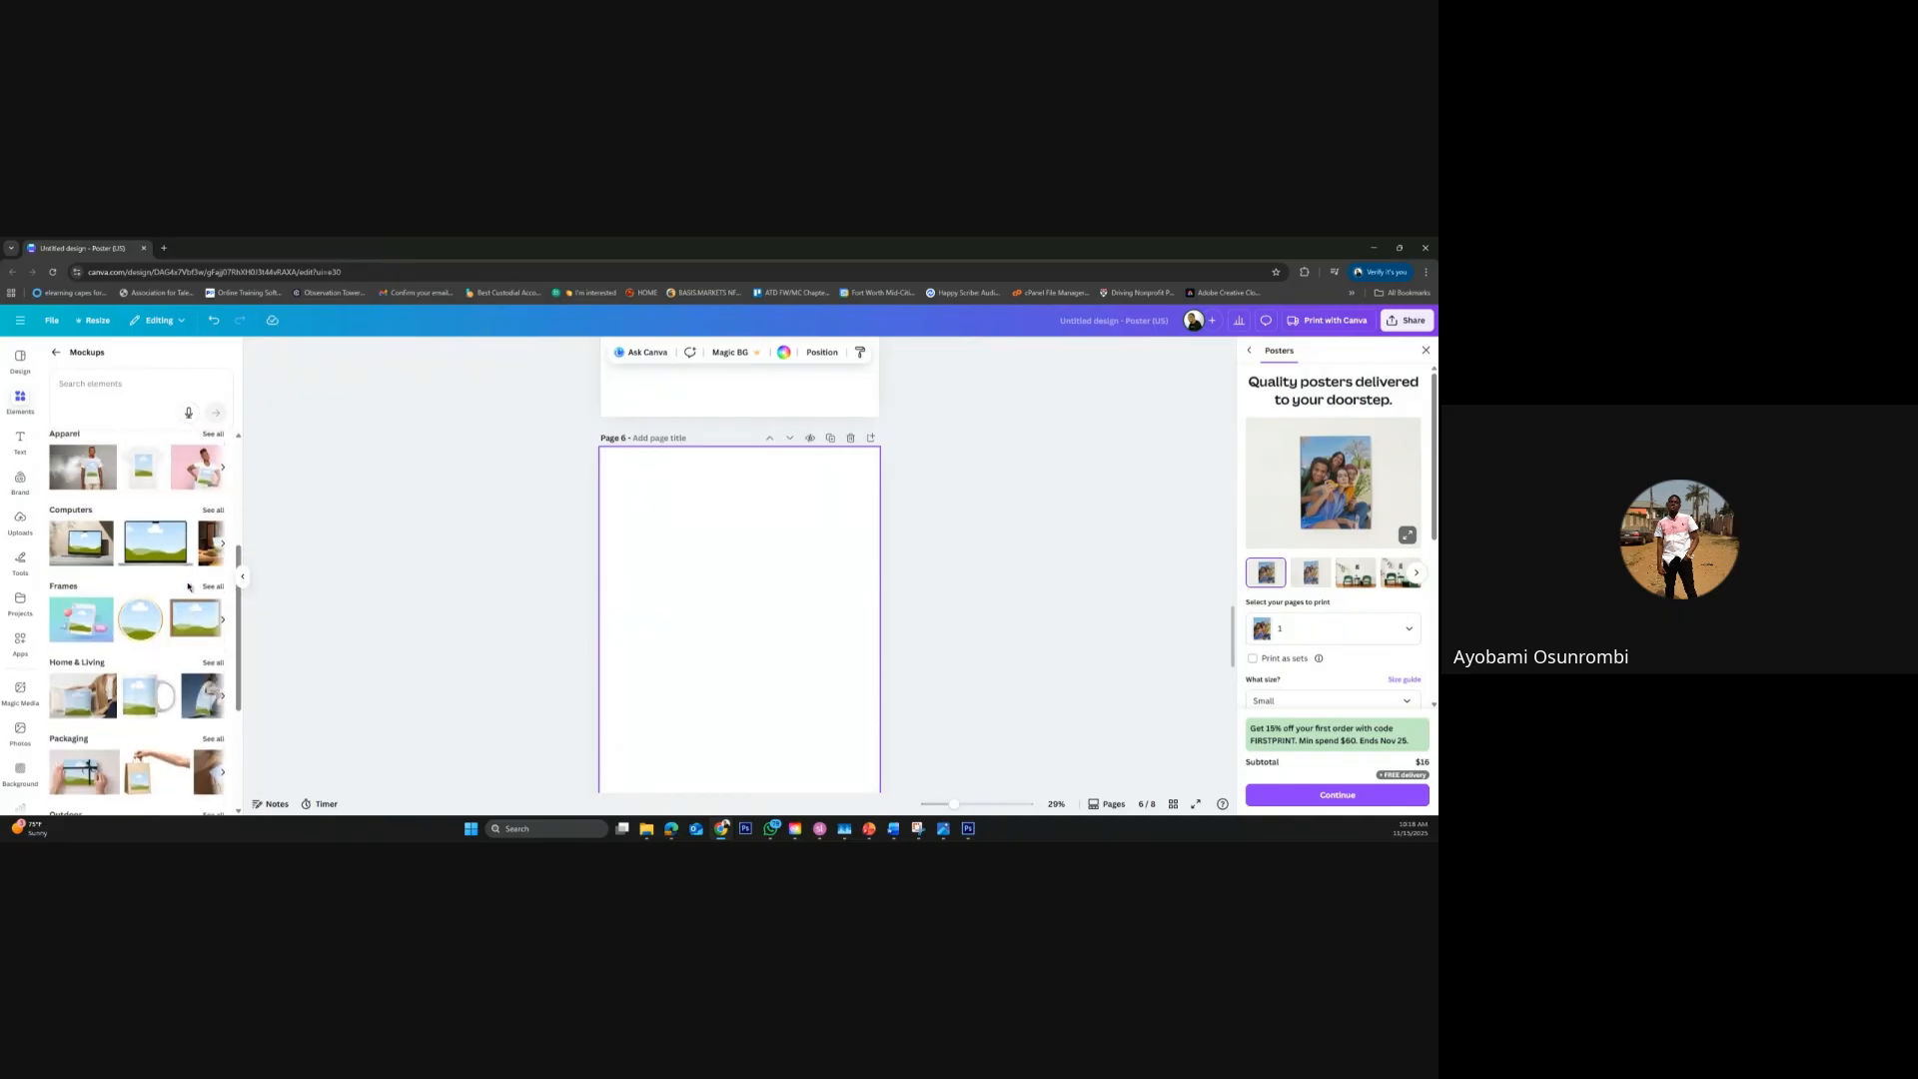
{"action": "scroll", "coordinate": [188, 586], "scroll_direction": "up", "scroll_amount": 2}
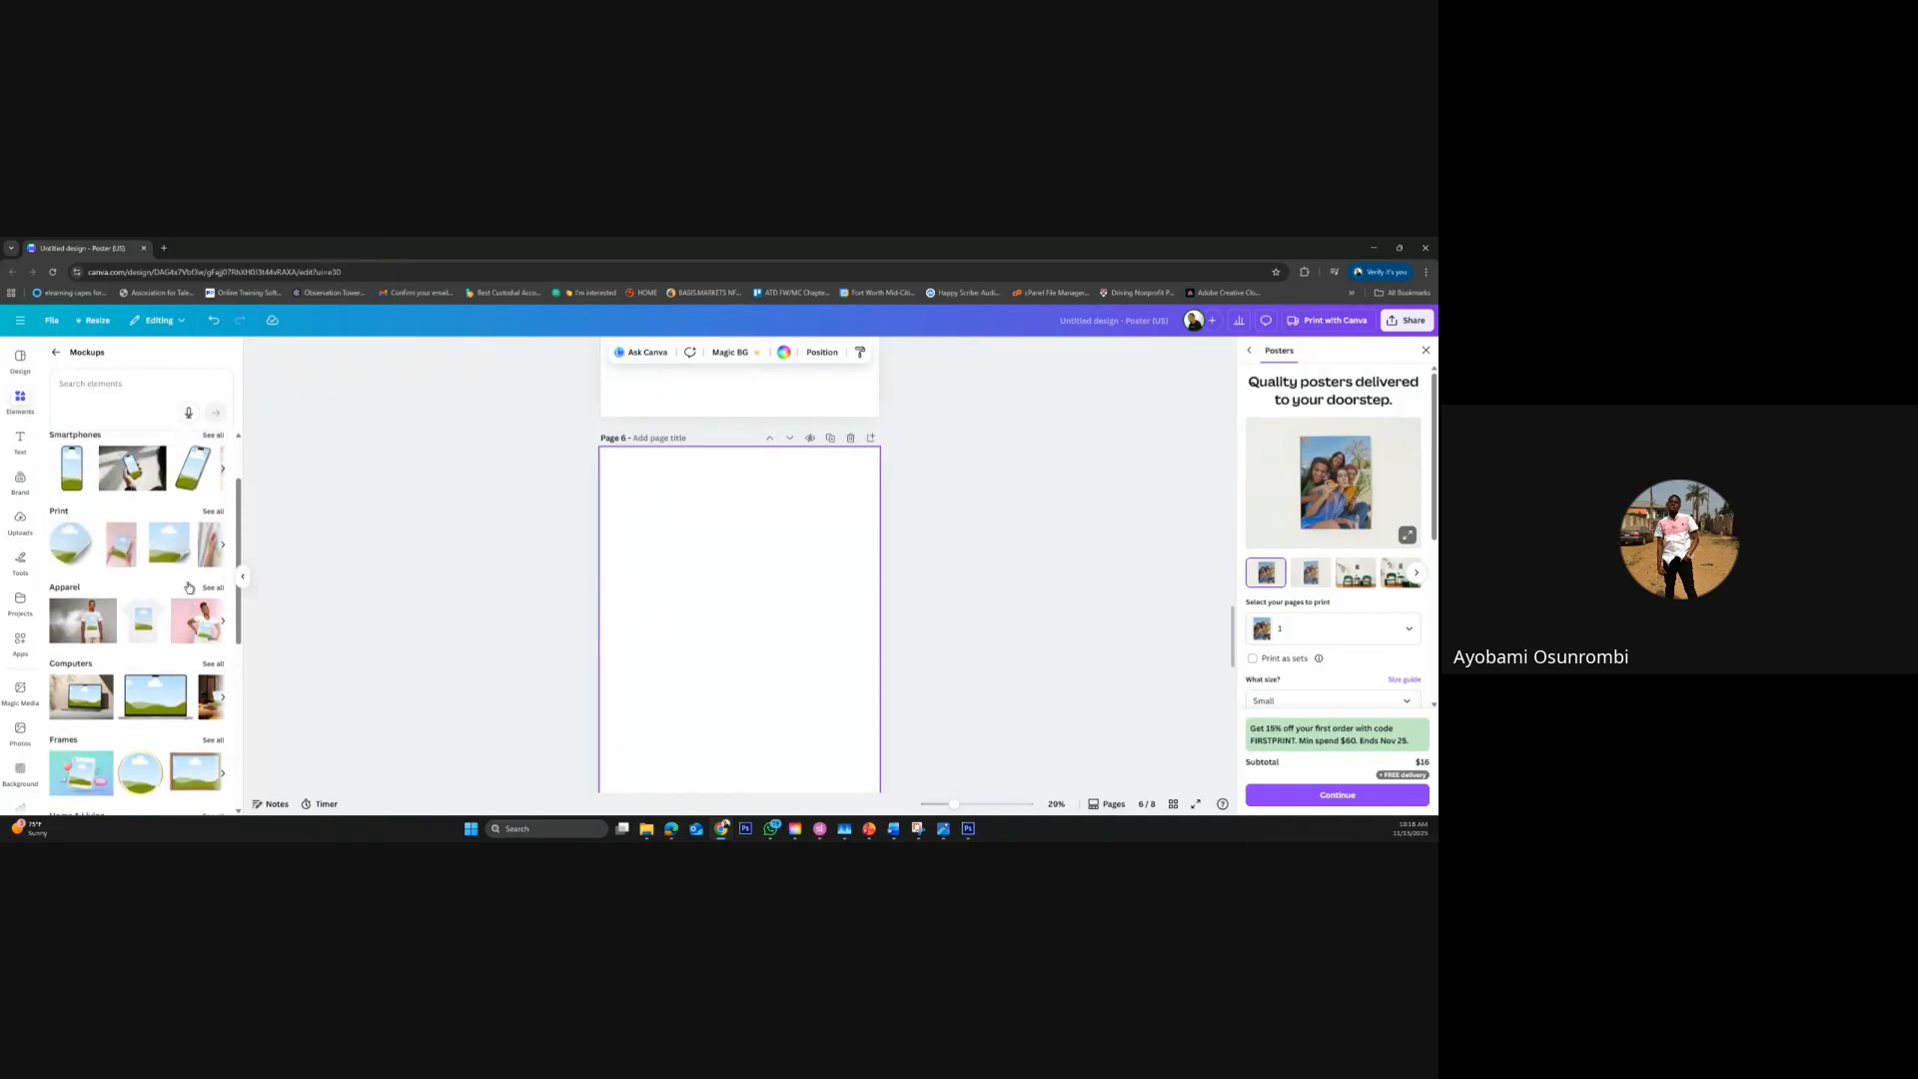
{"action": "scroll", "coordinate": [195, 559], "scroll_direction": "up", "scroll_amount": 1}
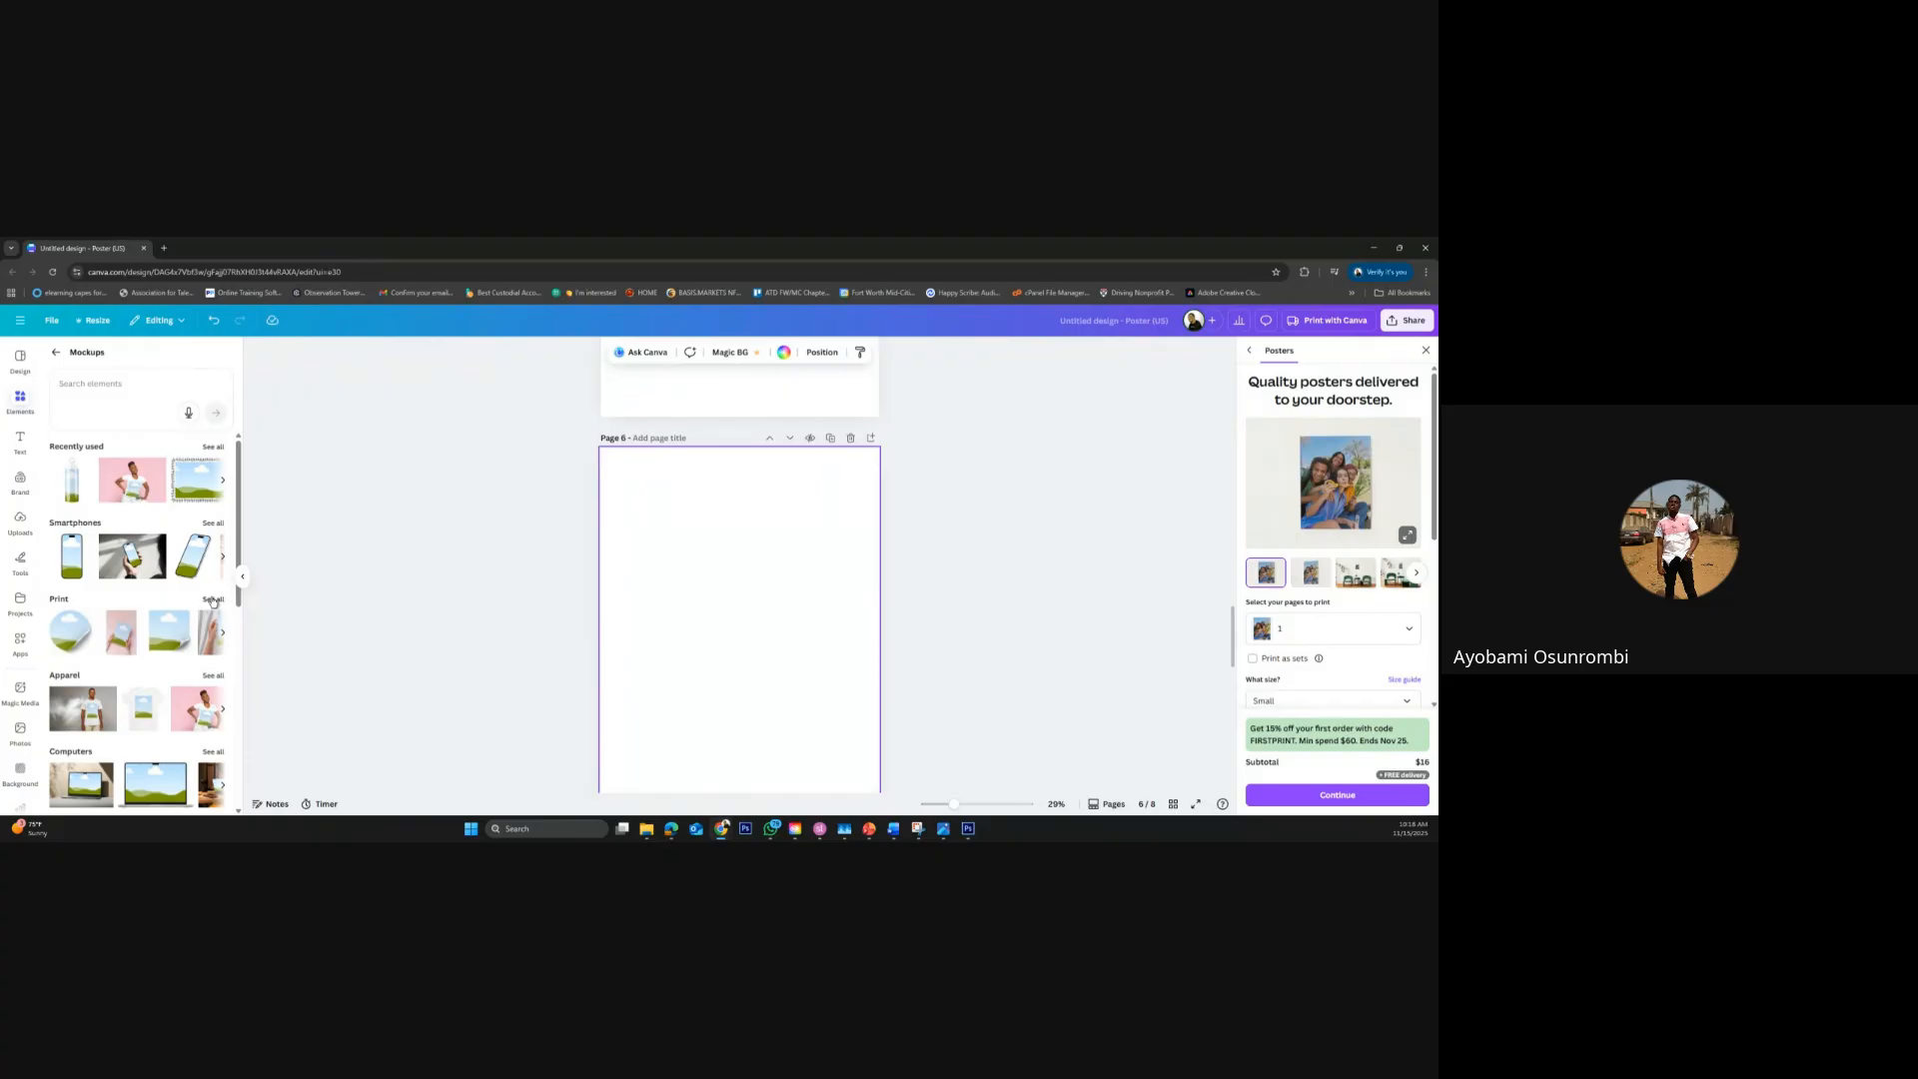
Search the mockups for "chips" and for "package"
{"action": "left_click", "coordinate": [122, 384]}
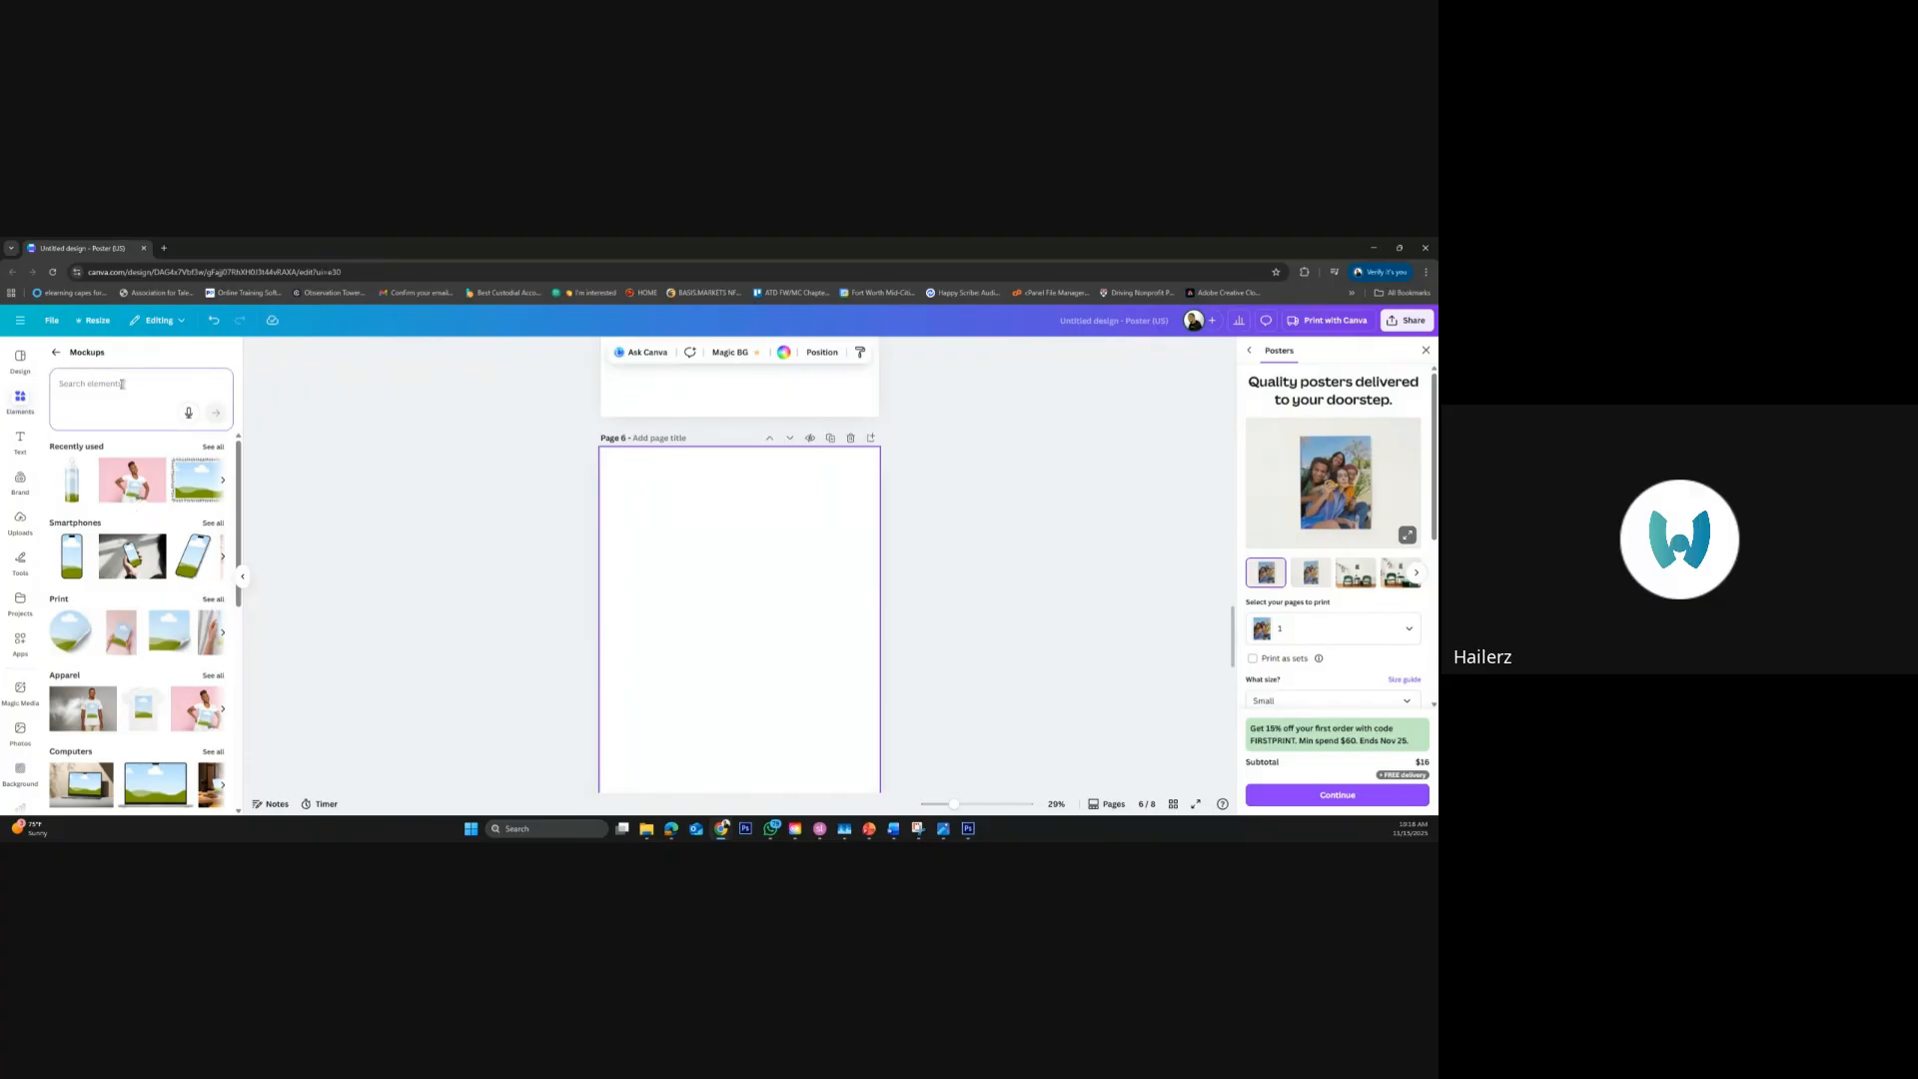
{"action": "type", "text": "chips"}
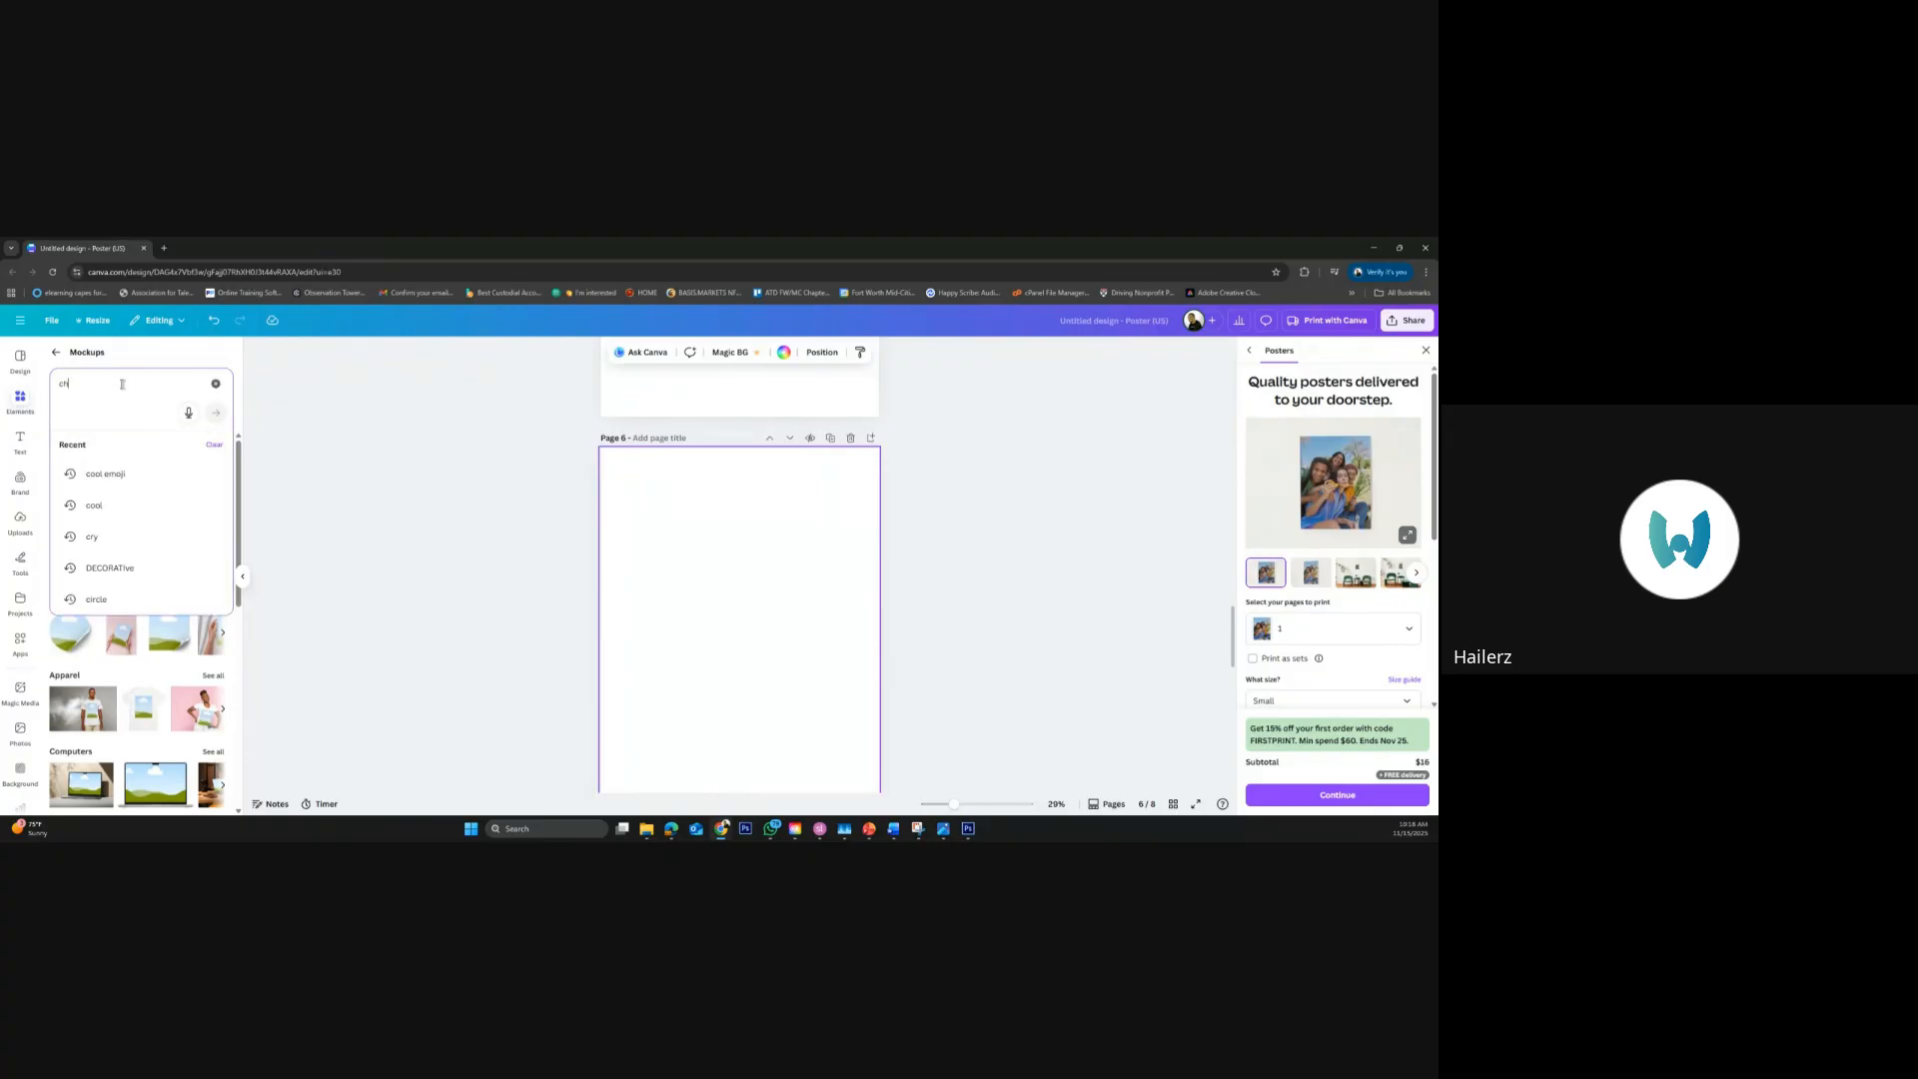
{"action": "key", "text": "Return"}
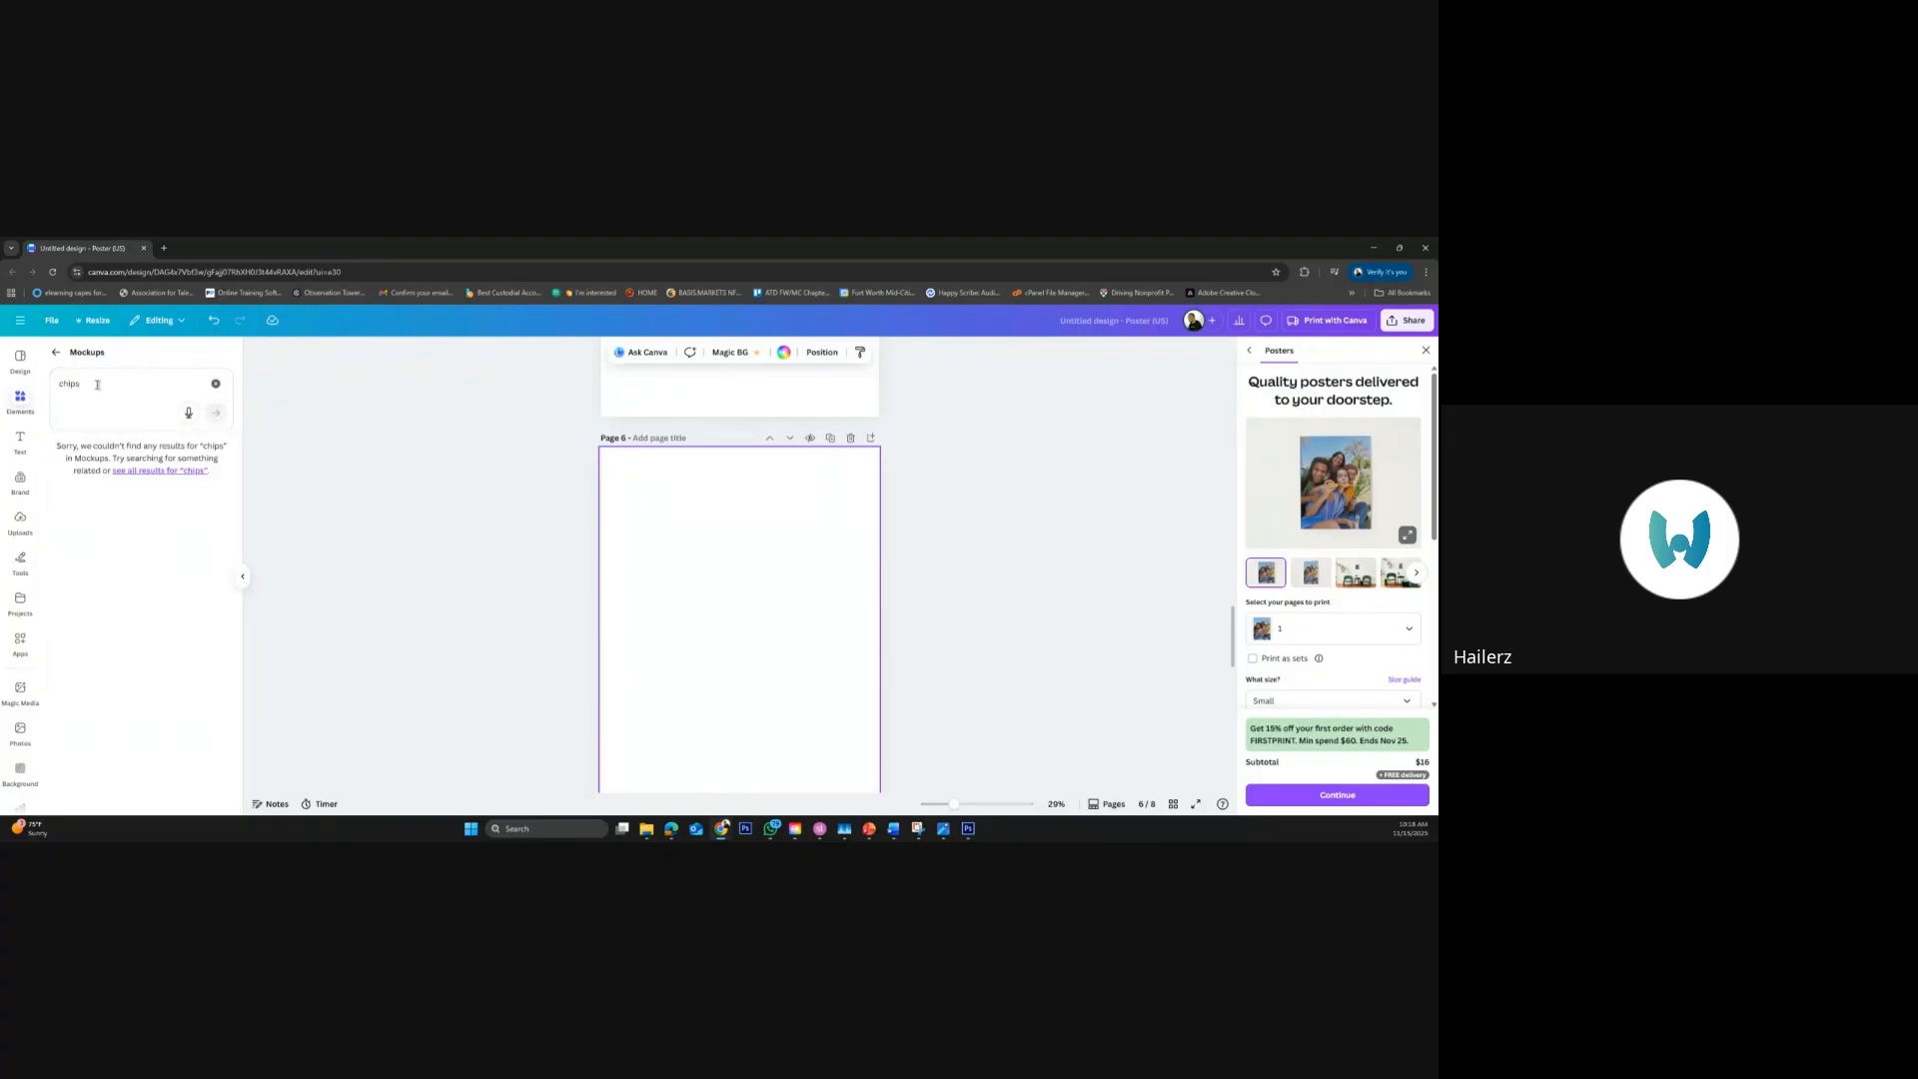
{"action": "left_click", "coordinate": [85, 384]}
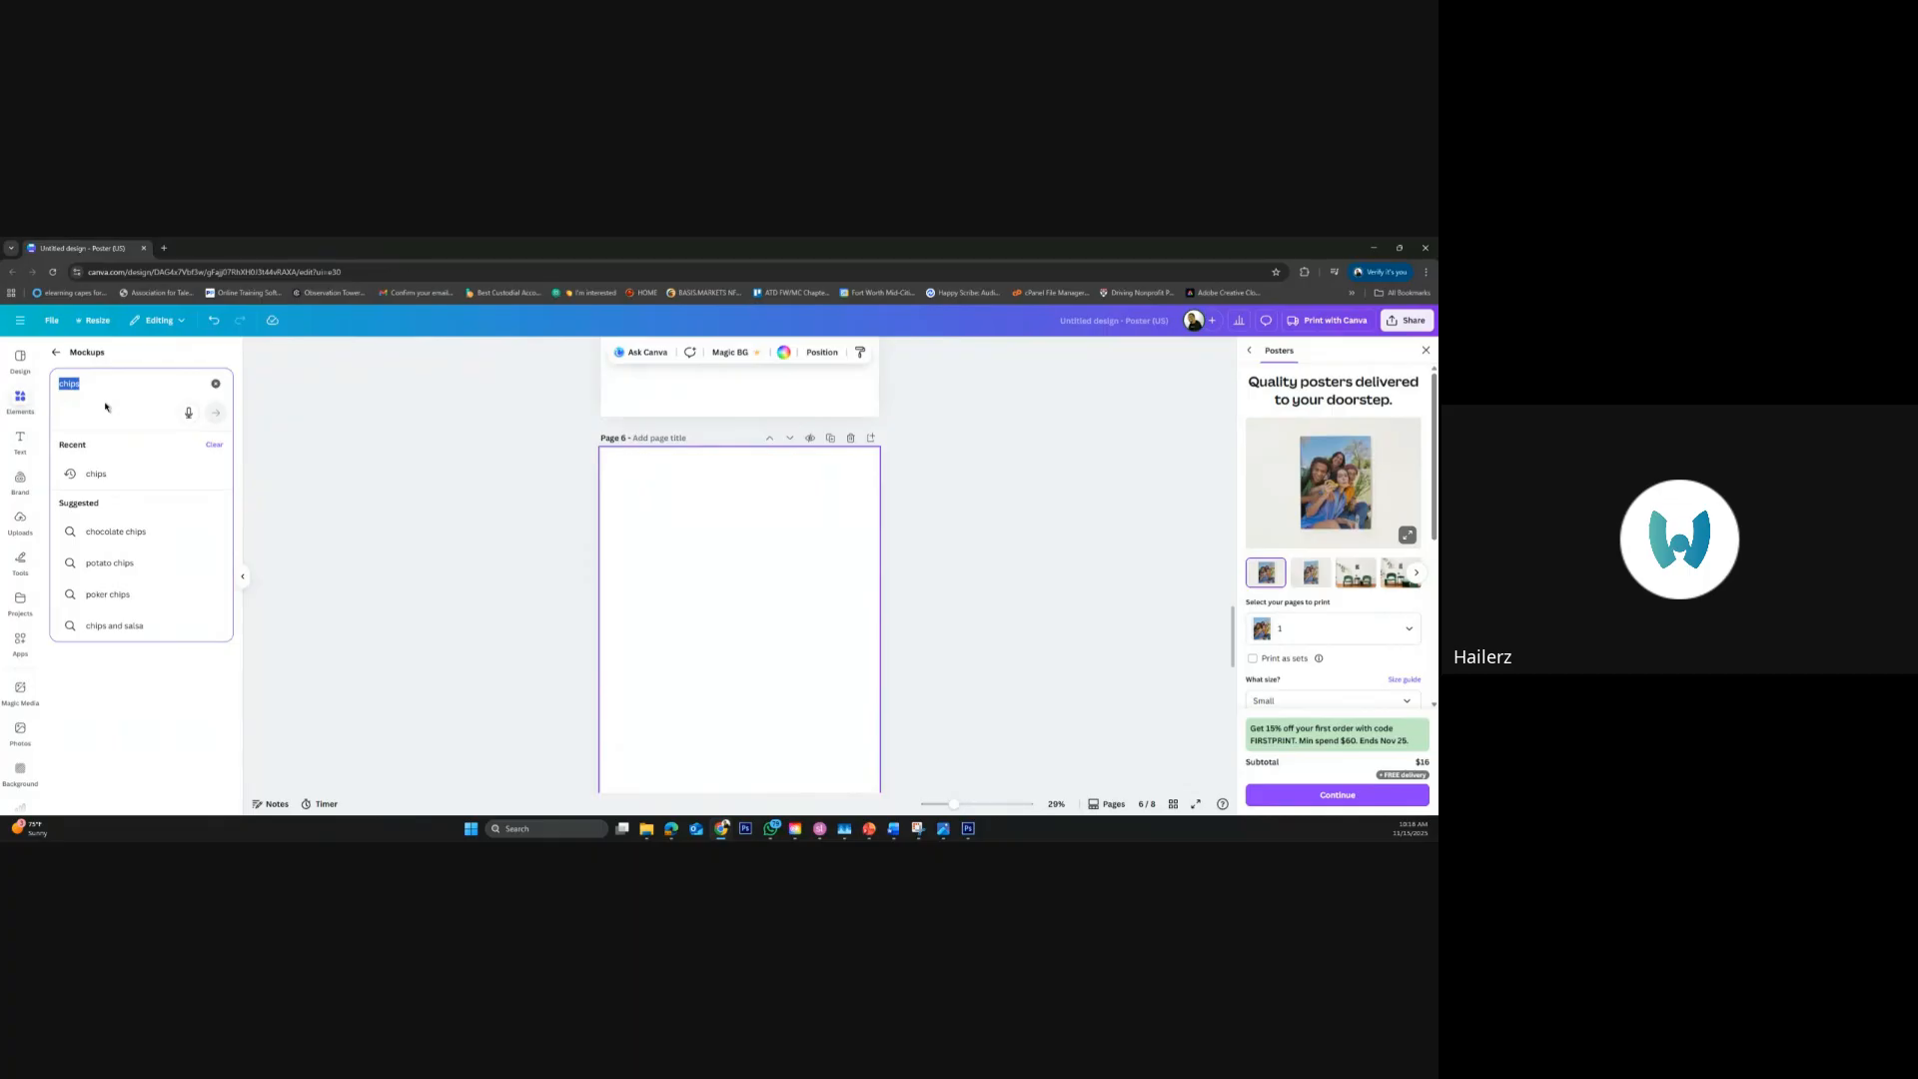
{"action": "type", "text": "package"}
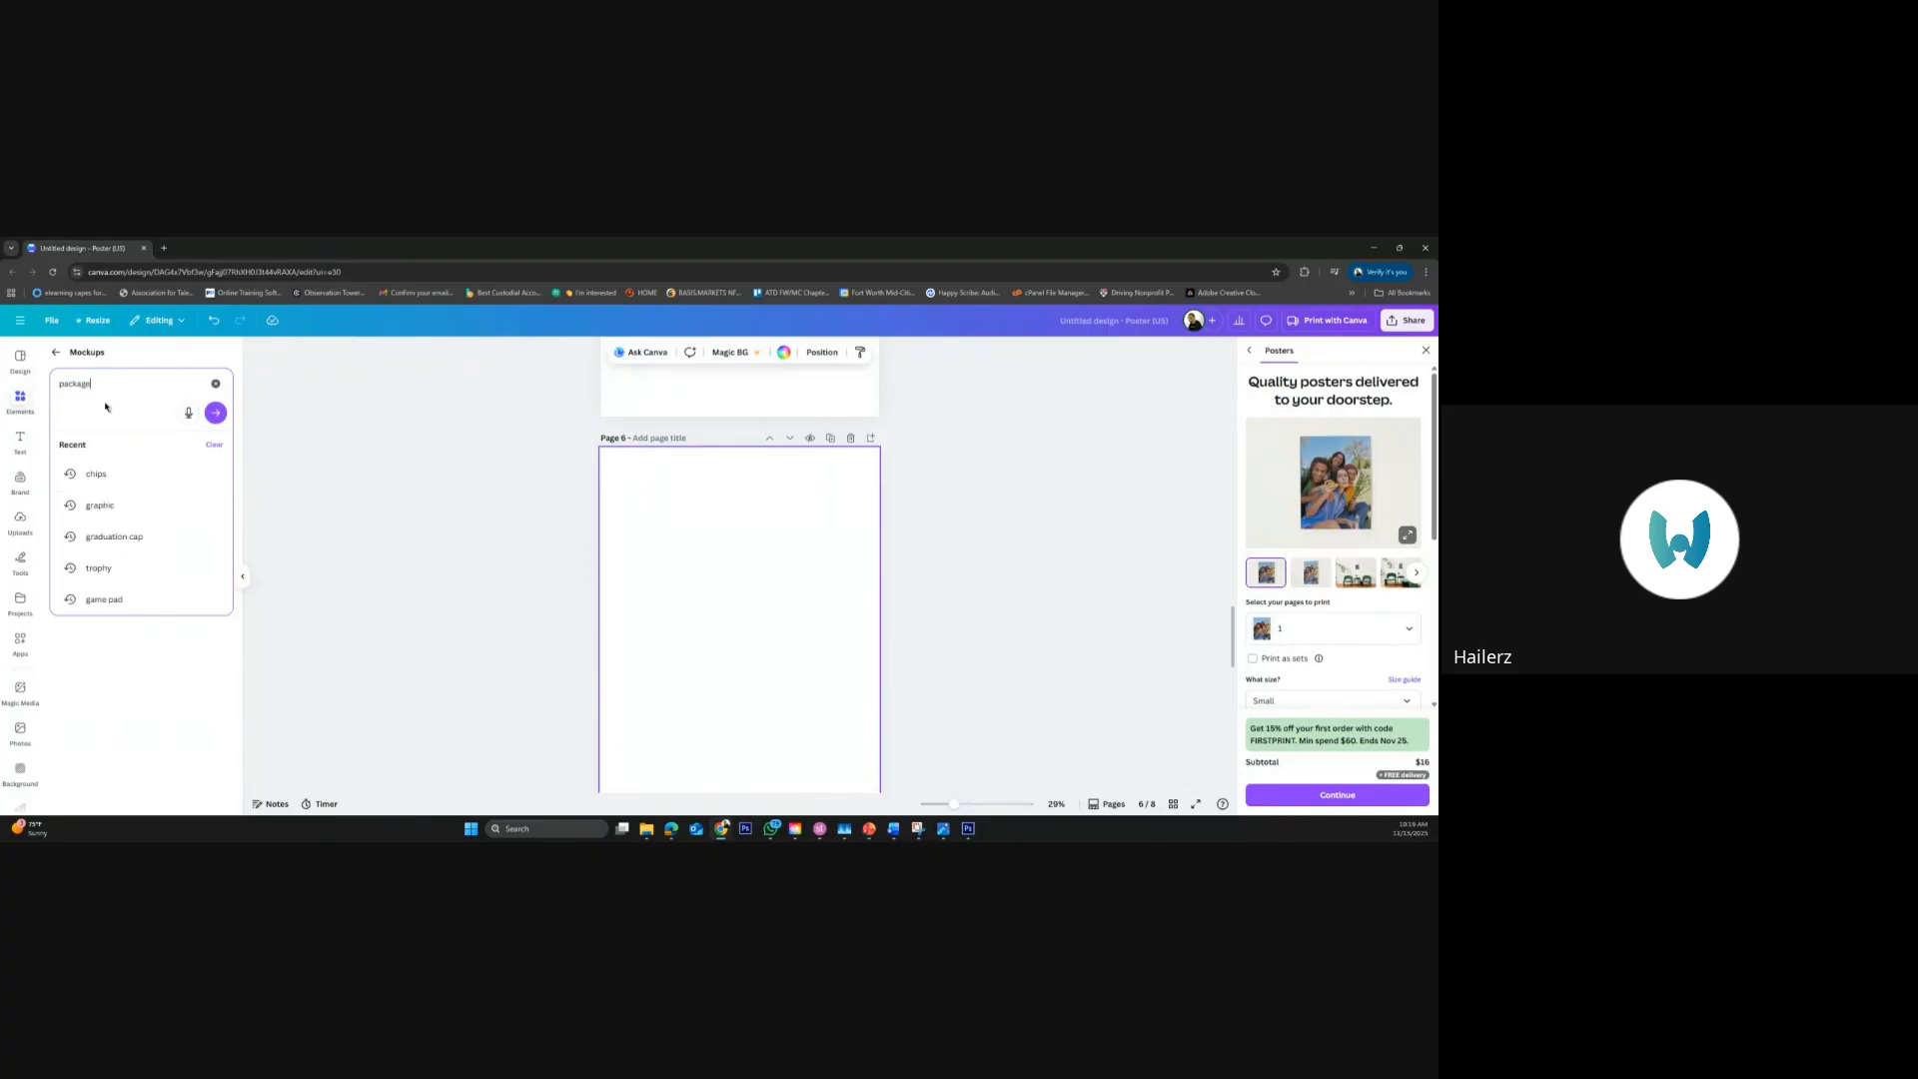
{"action": "key", "text": "Return"}
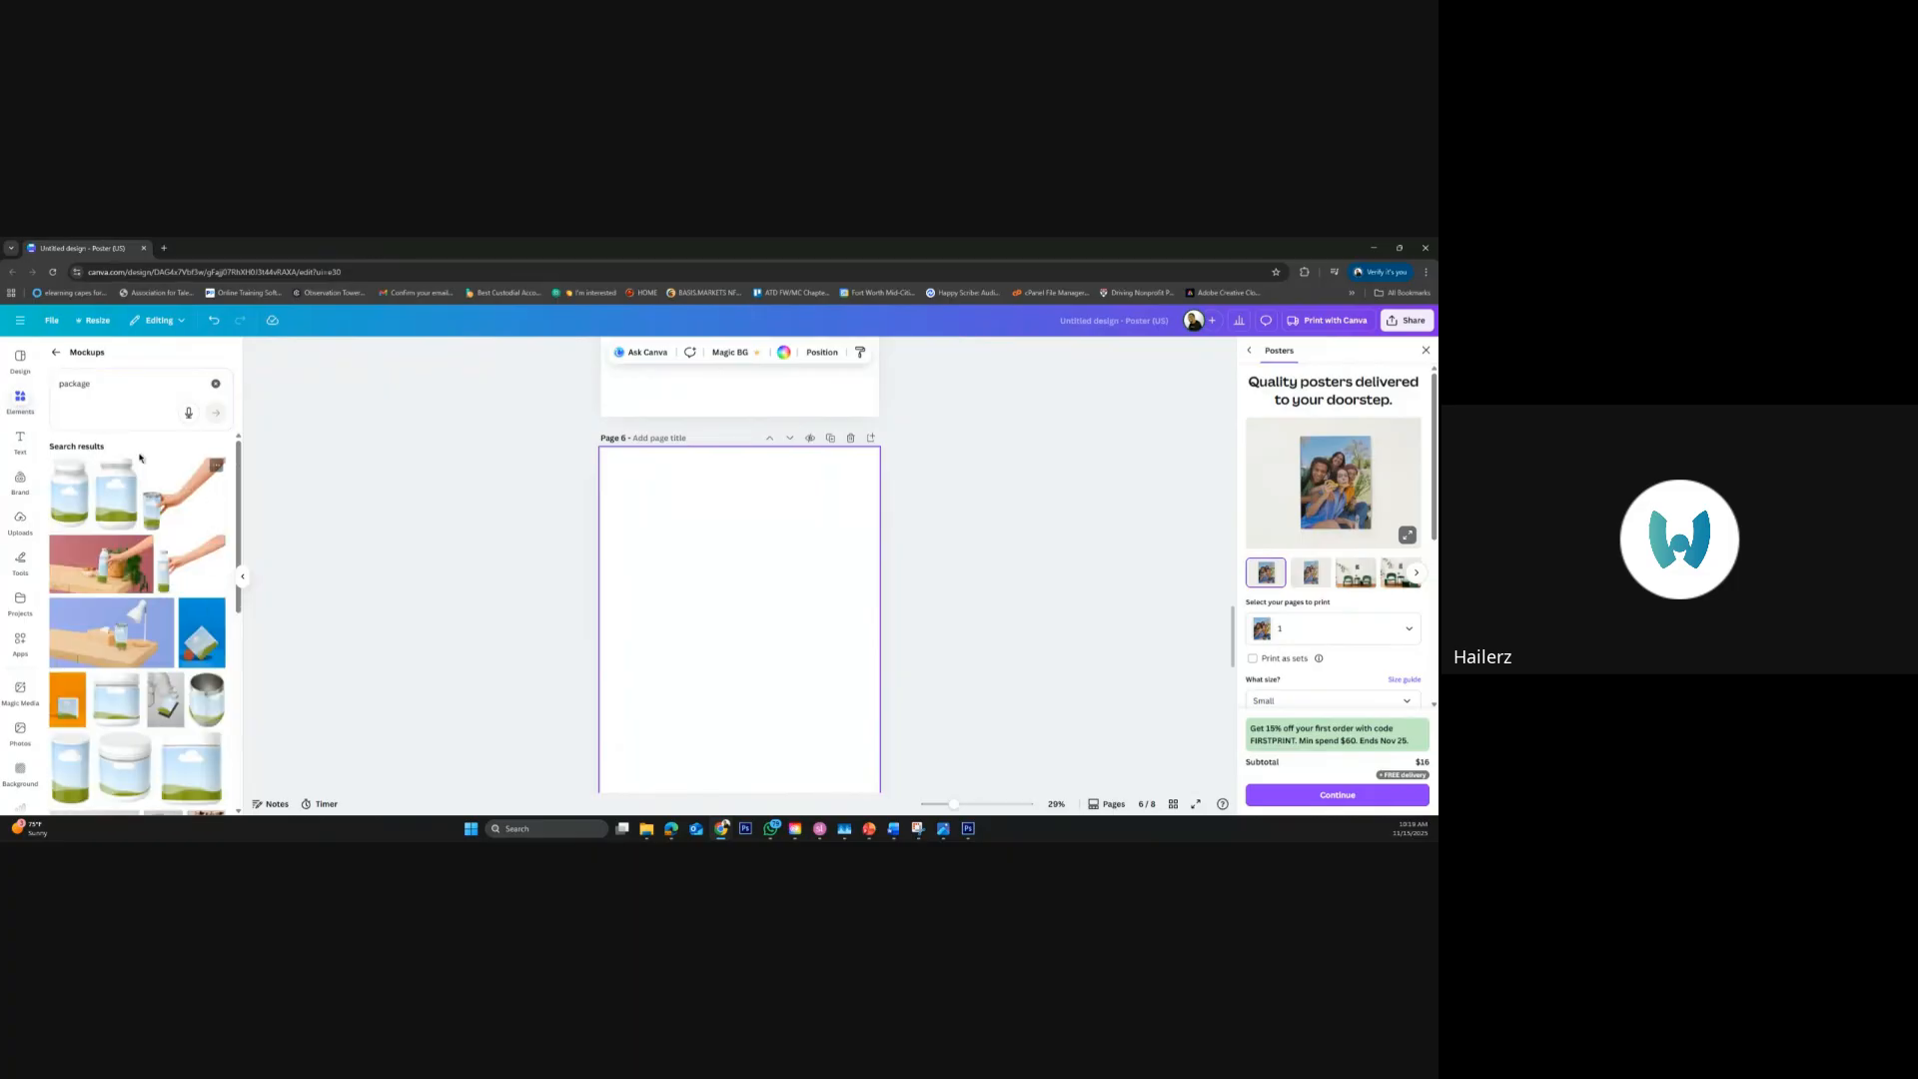
Search the mockups for "bag", add the hand-held tote bag on blue to page 6, and place the uploaded Organizational Learning & Development logo on it
{"action": "left_click", "coordinate": [47, 379]}
{"action": "type", "text": "bag"}
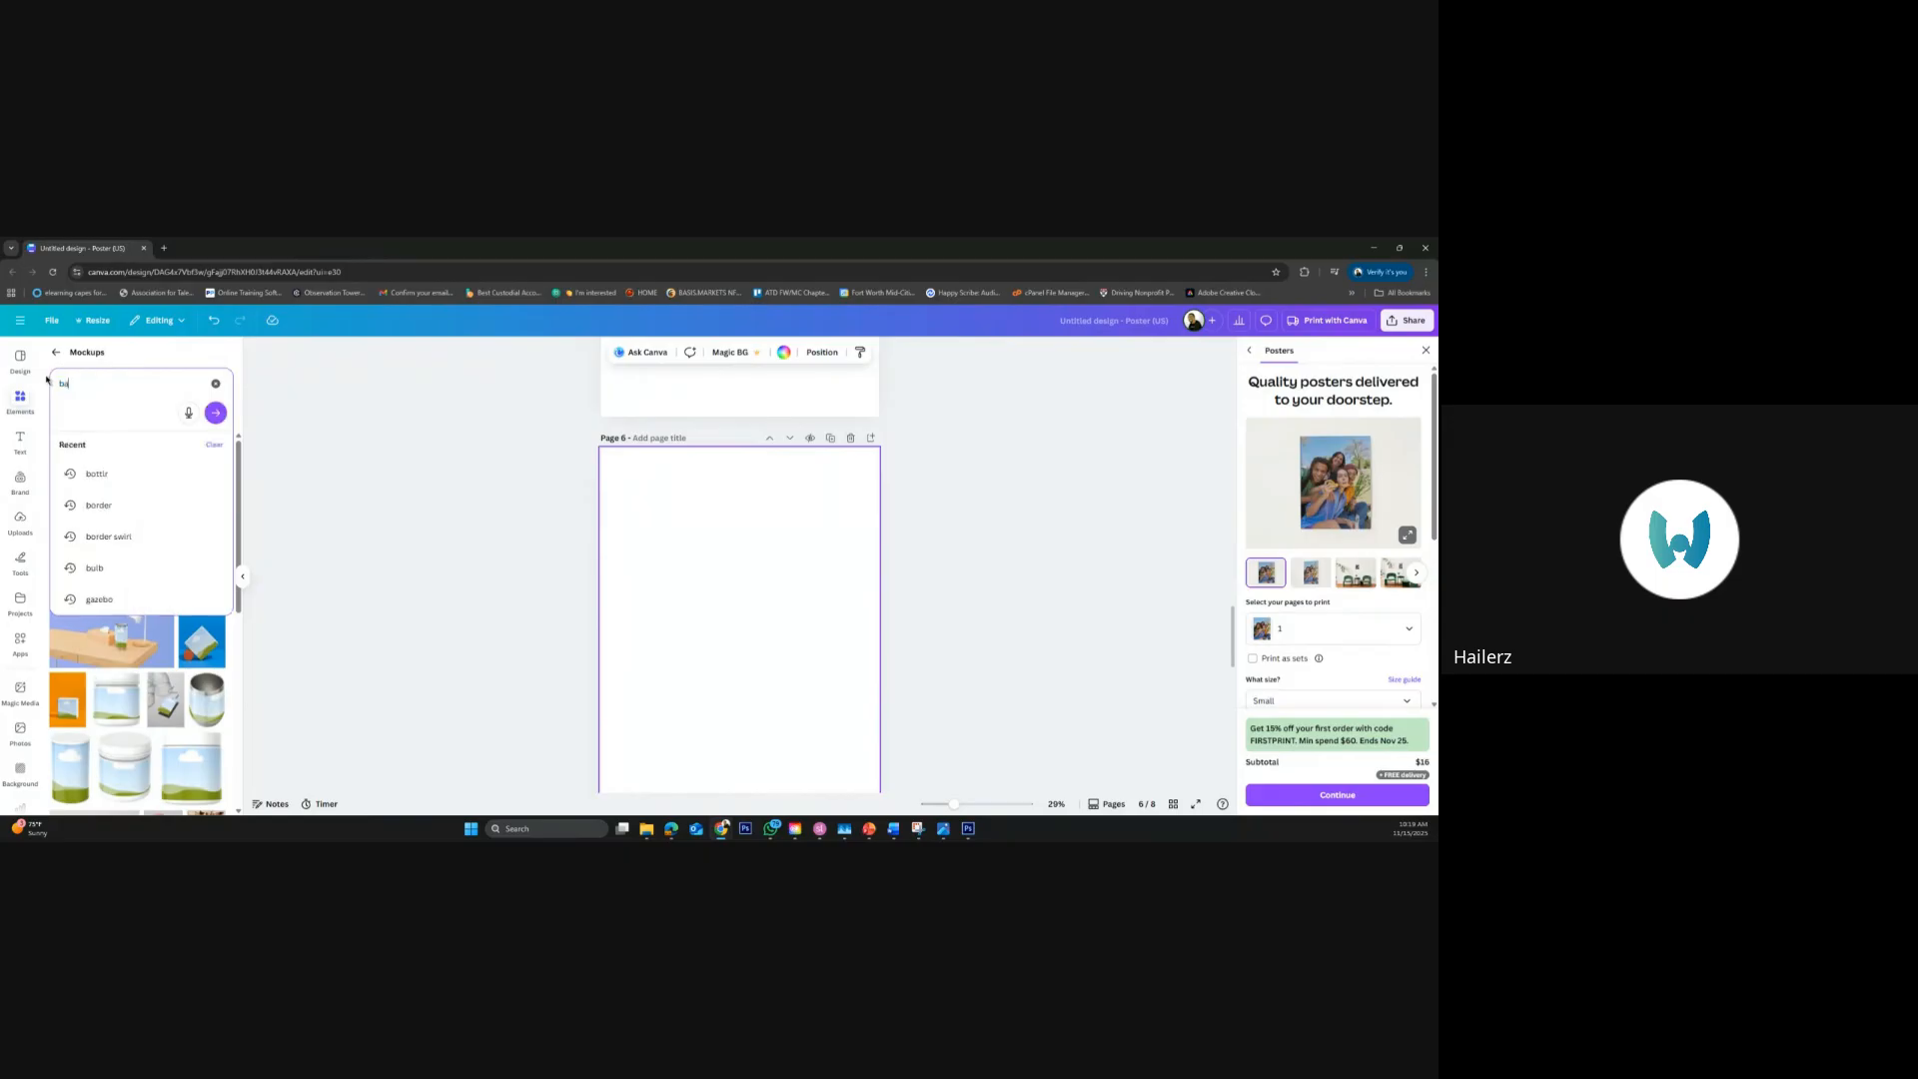
{"action": "key", "text": "Return"}
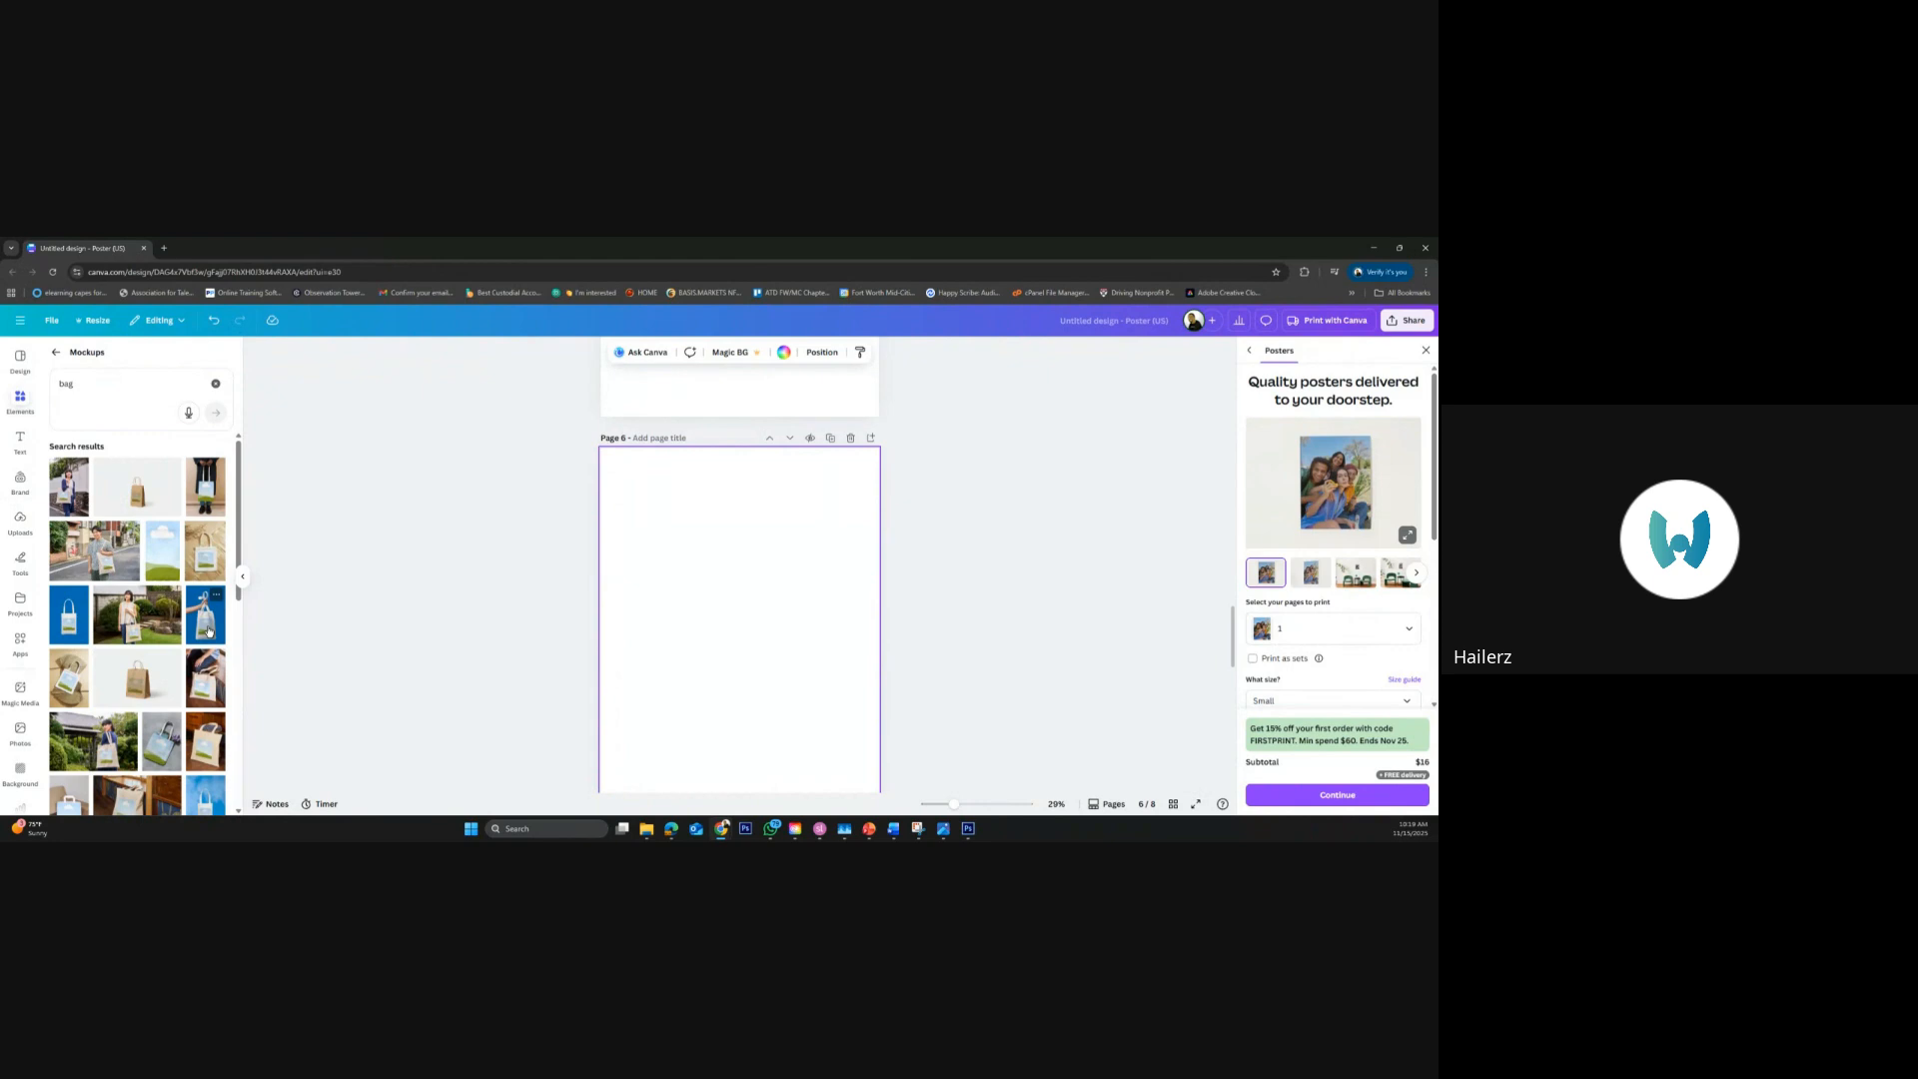
{"action": "scroll", "coordinate": [209, 630], "scroll_direction": "down", "scroll_amount": 3}
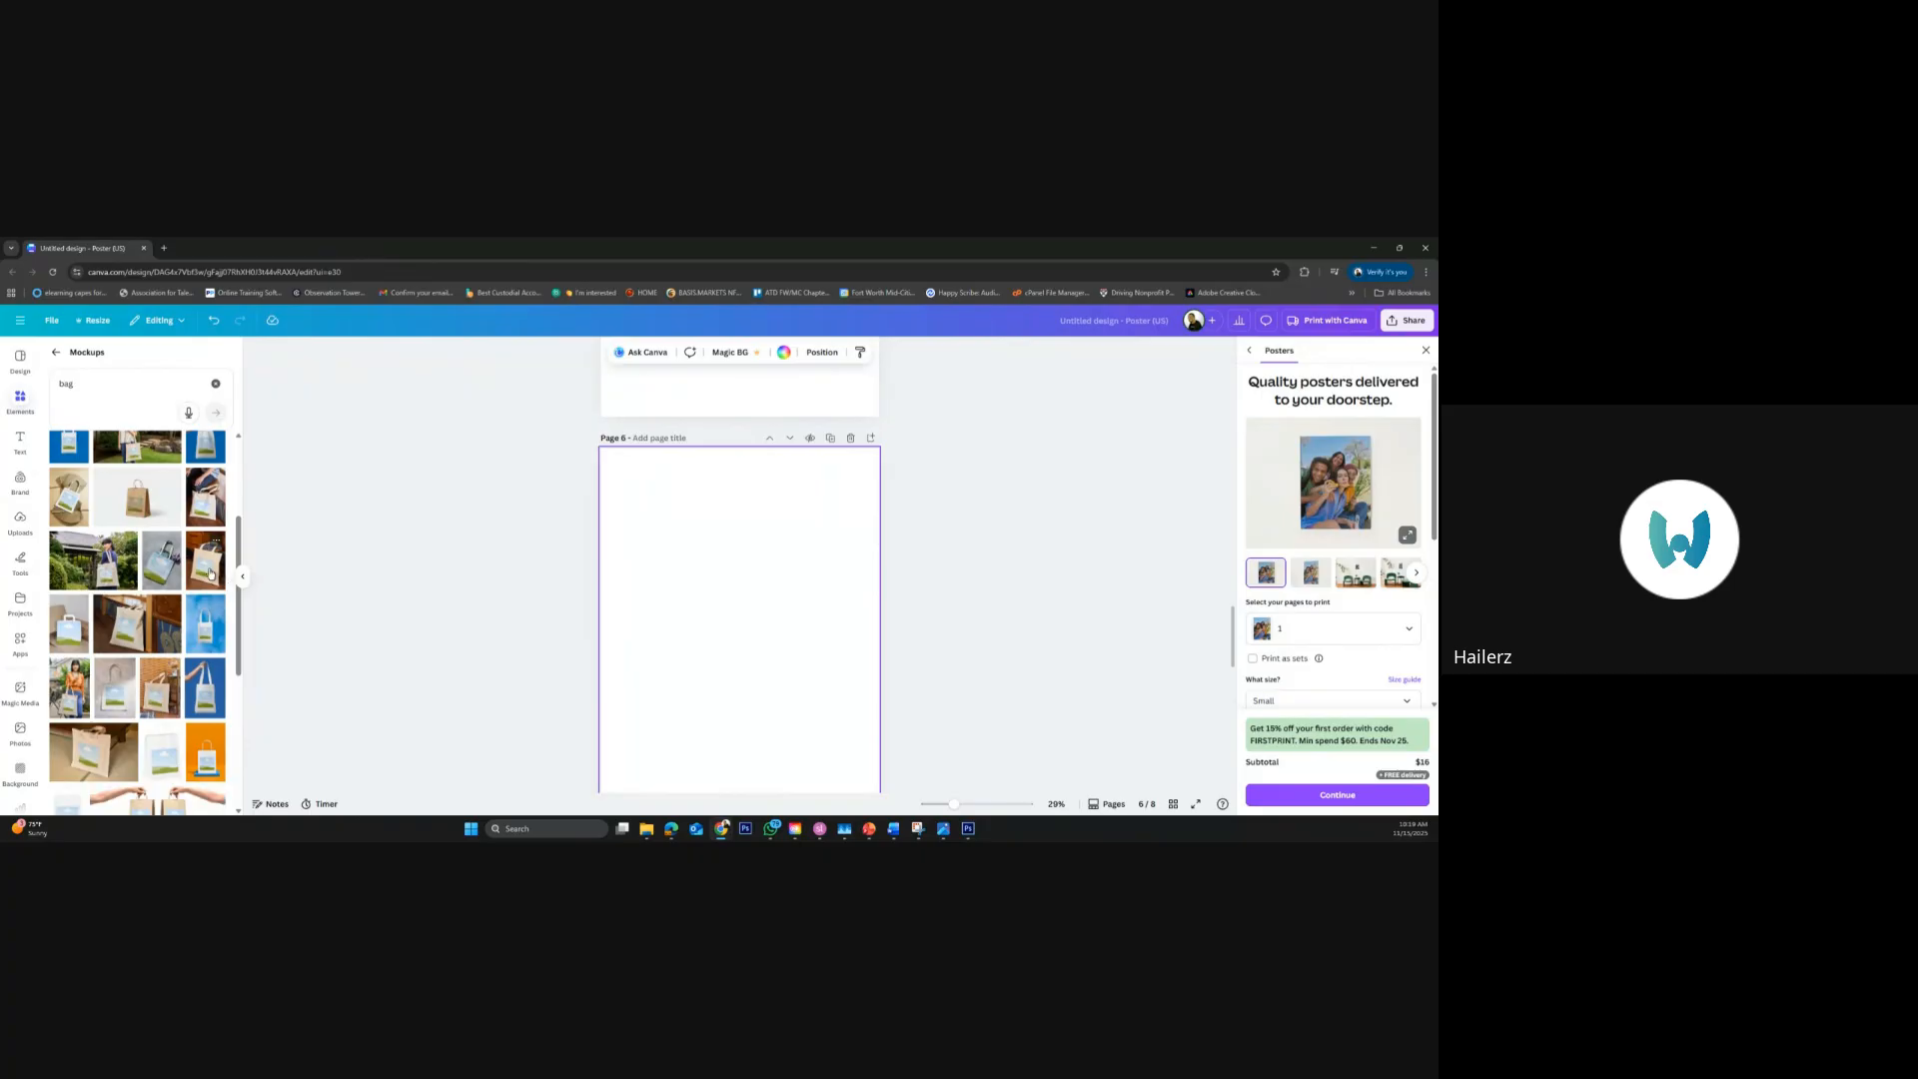
{"action": "left_click", "coordinate": [205, 690]}
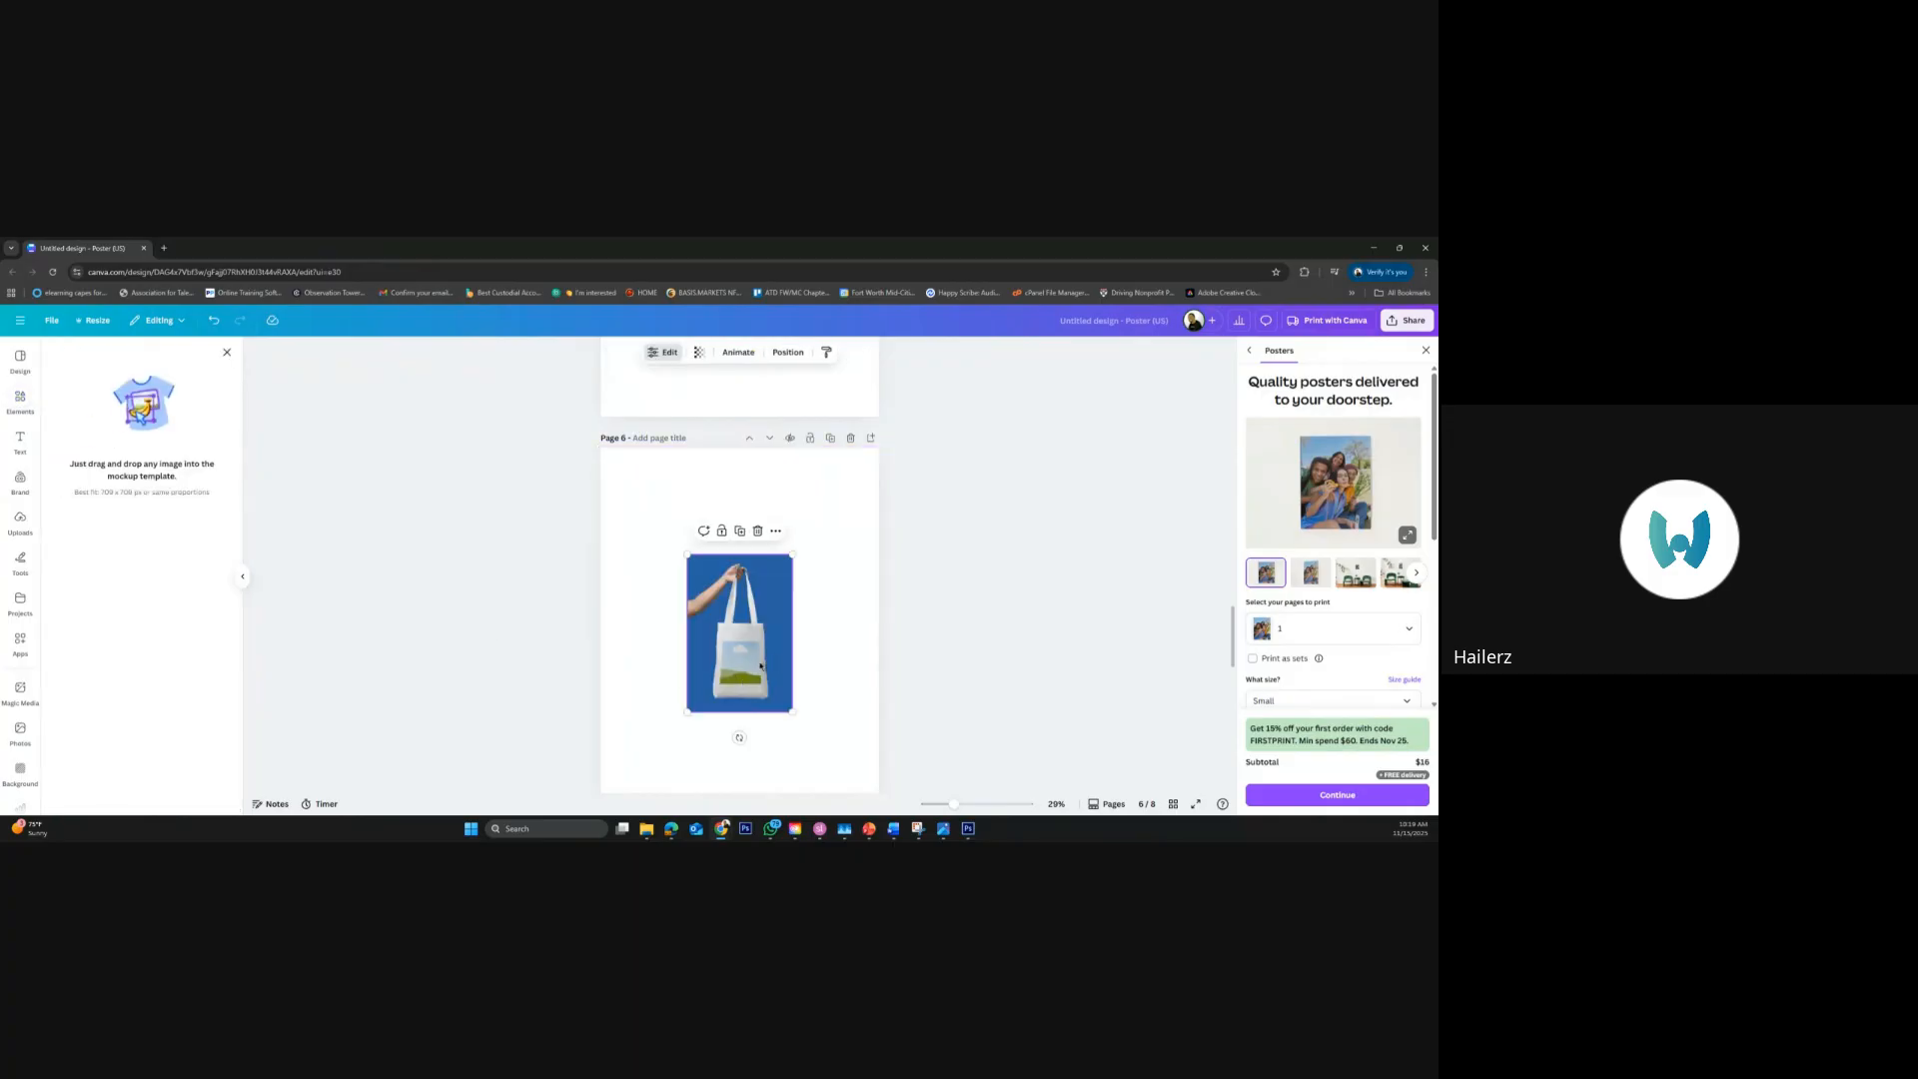
{"action": "left_click", "coordinate": [20, 522]}
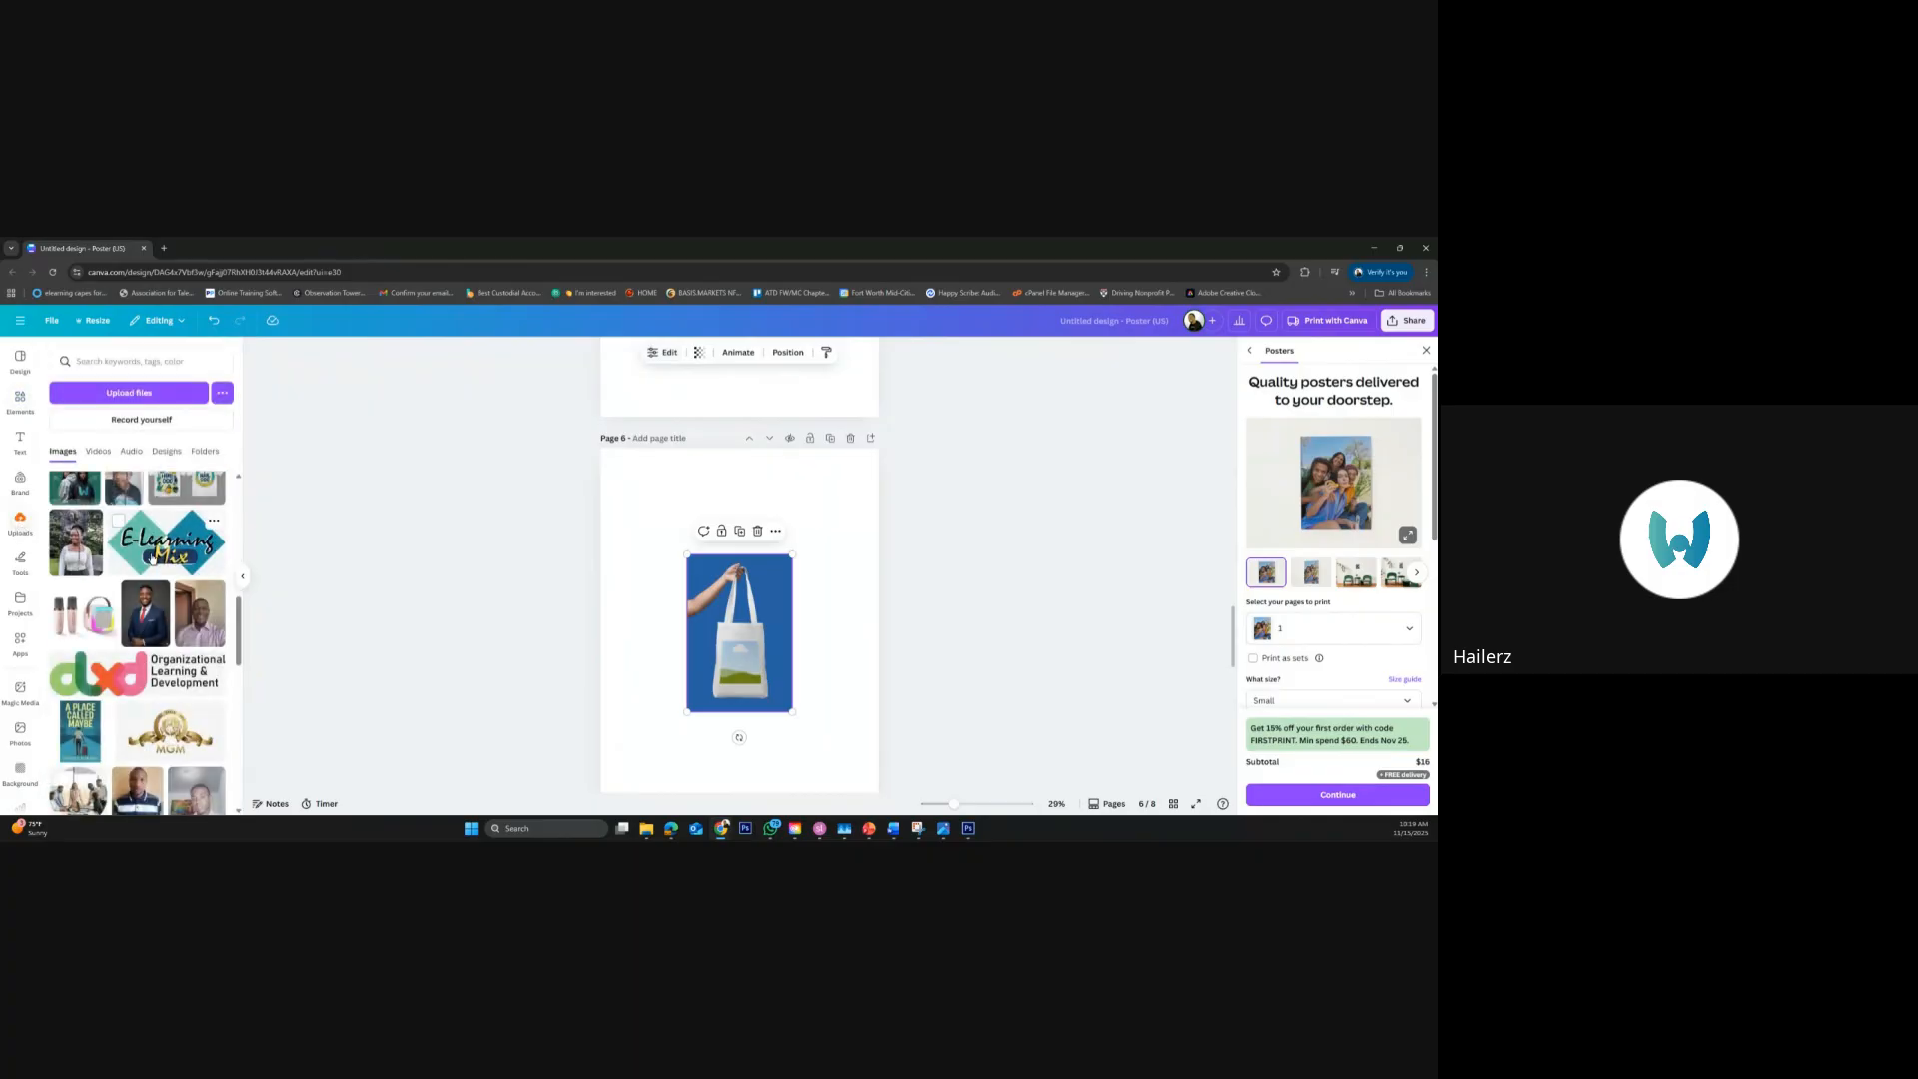
{"action": "left_click_drag", "start_coordinate": [127, 675], "coordinate": [746, 657]}
Clear the "bag" search, add the first laptop mockup from the Computers category to page 6 and enlarge it
{"action": "left_click", "coordinate": [20, 400]}
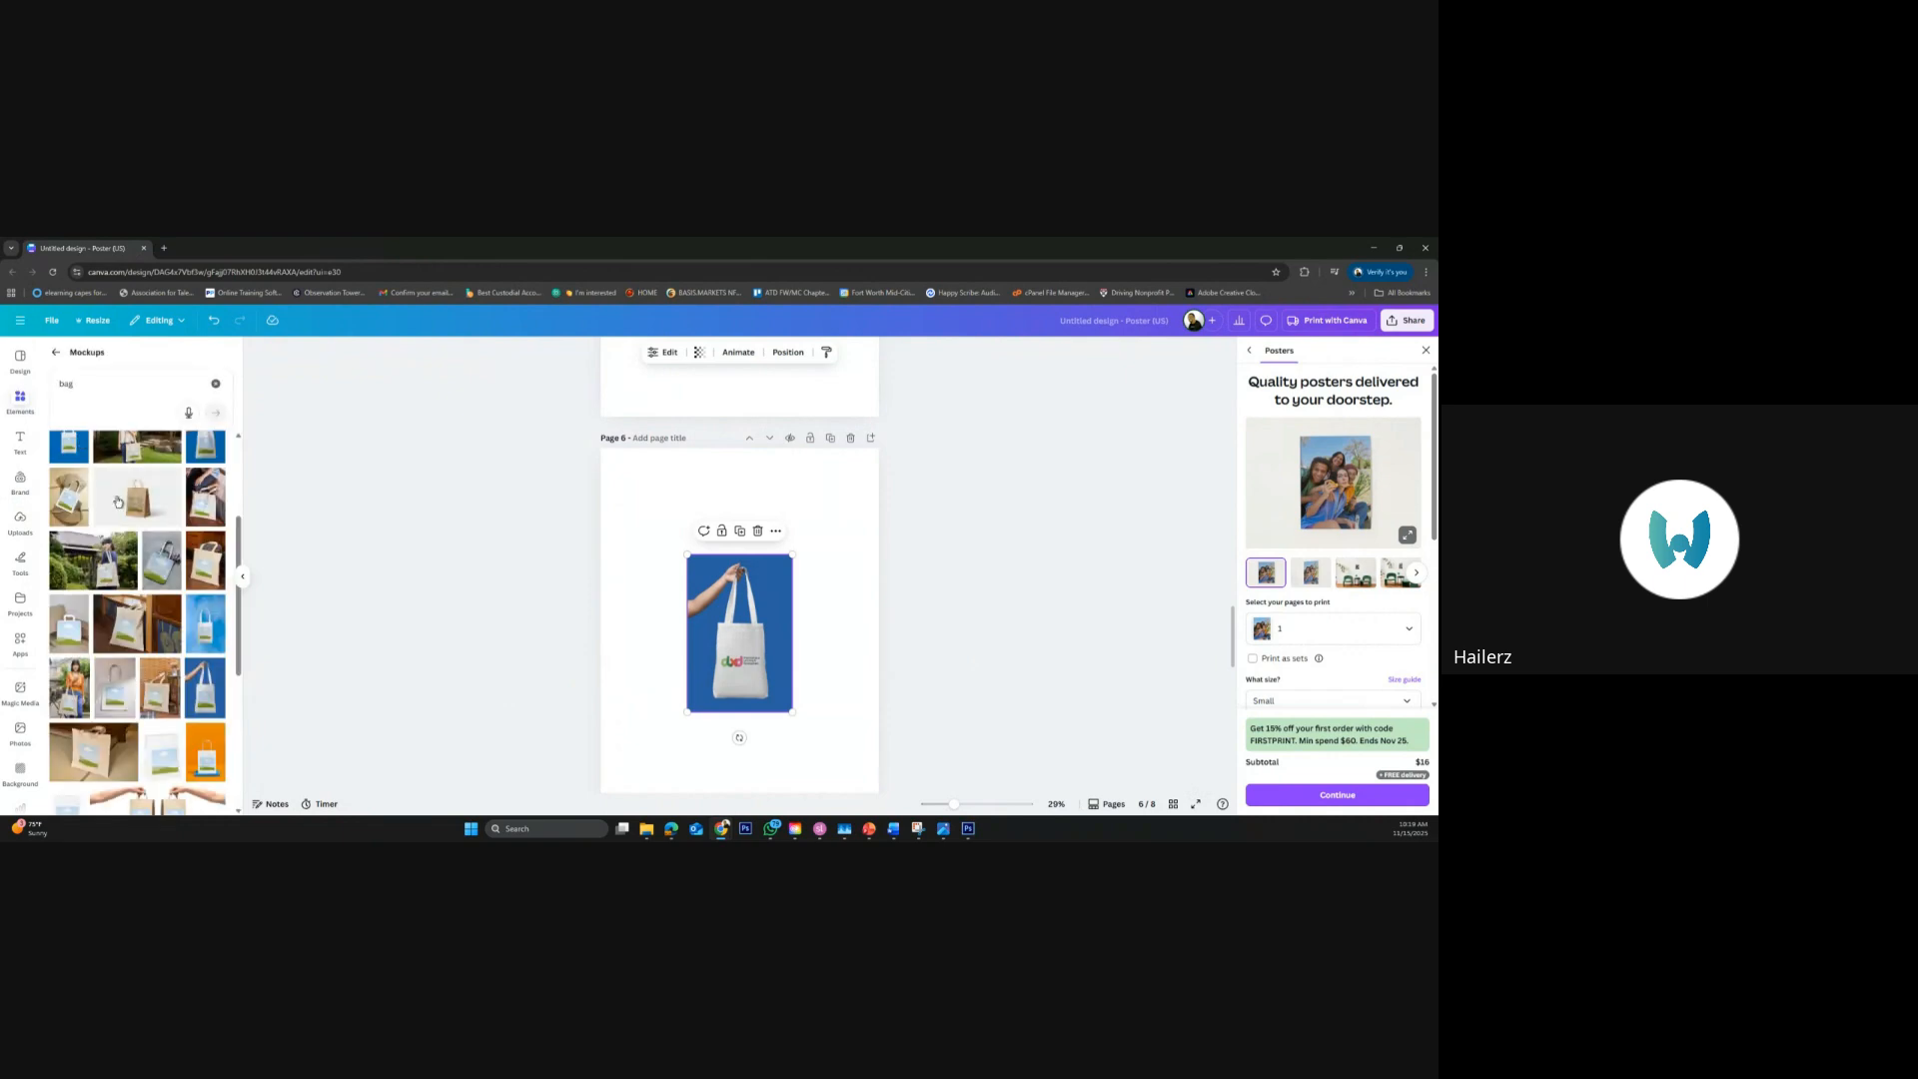
{"action": "scroll", "coordinate": [182, 660], "scroll_direction": "down", "scroll_amount": 10}
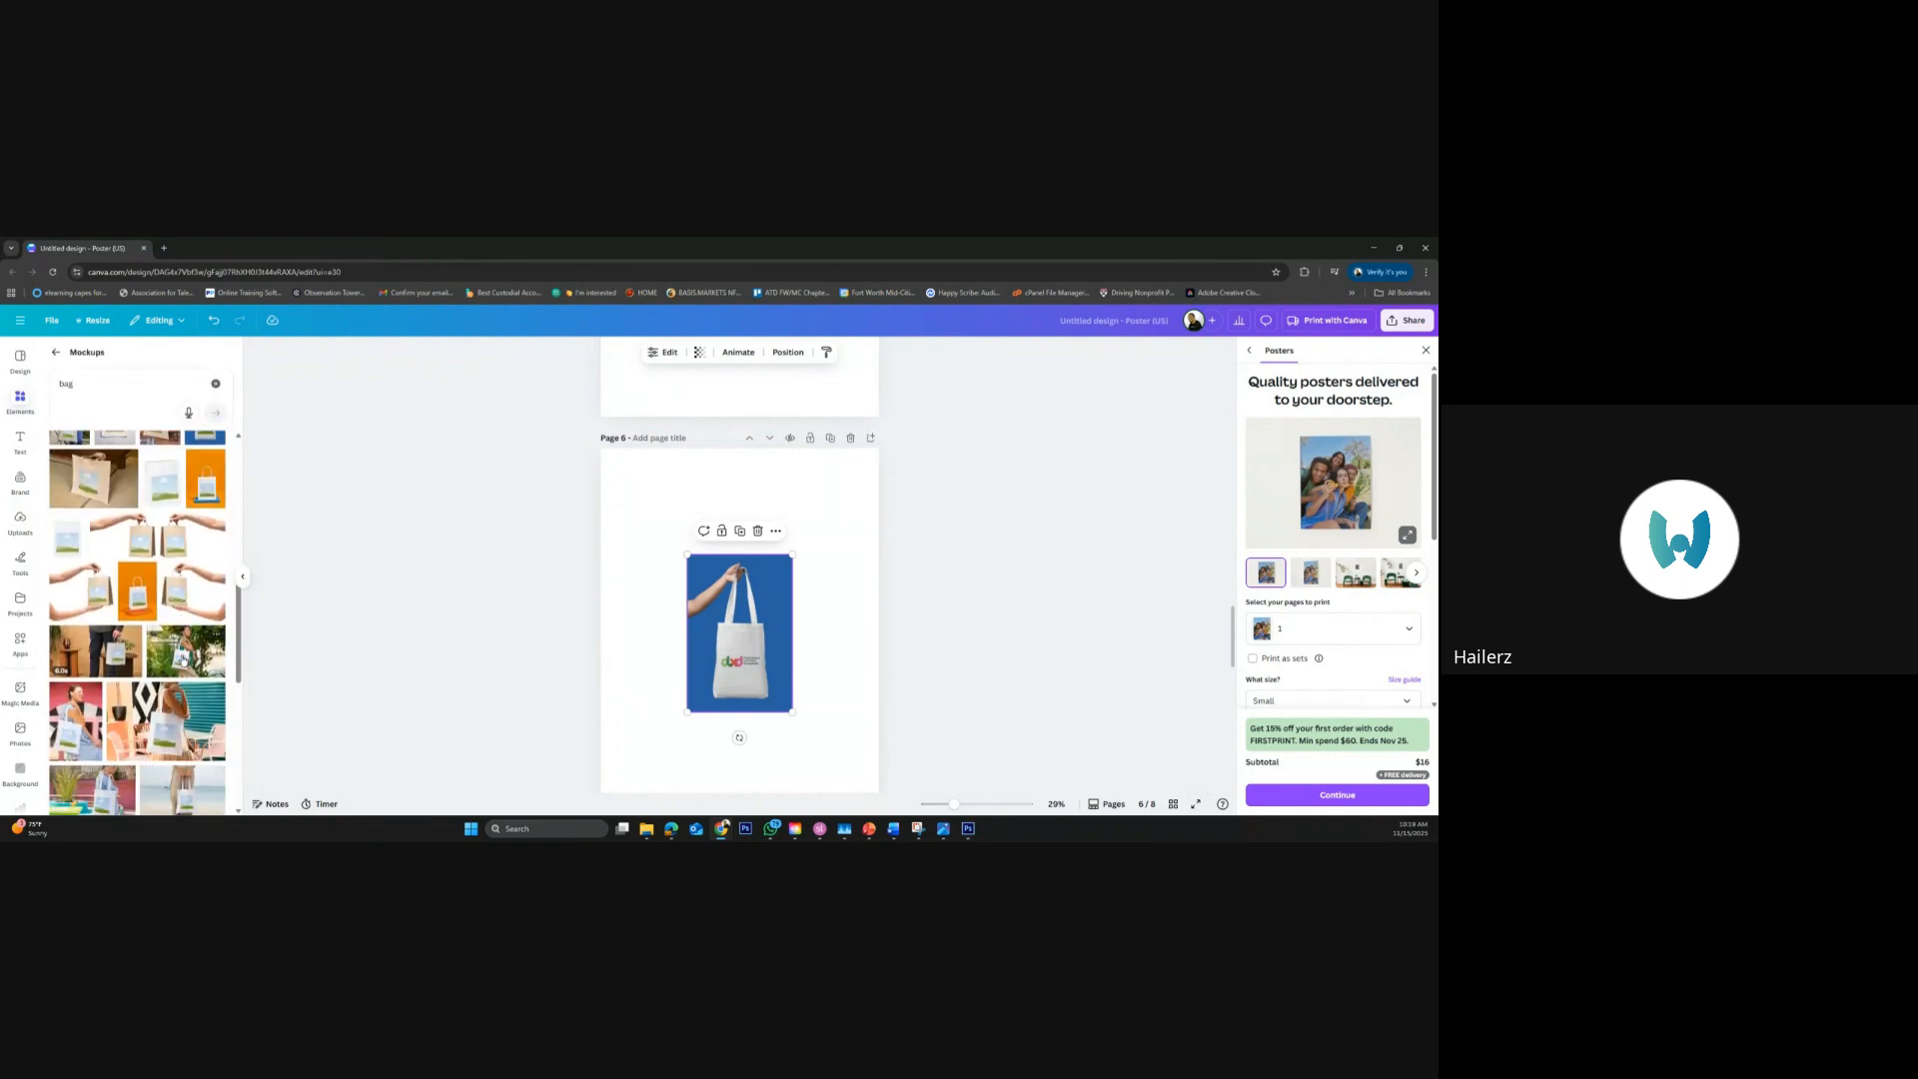
{"action": "scroll", "coordinate": [183, 660], "scroll_direction": "down", "scroll_amount": 4}
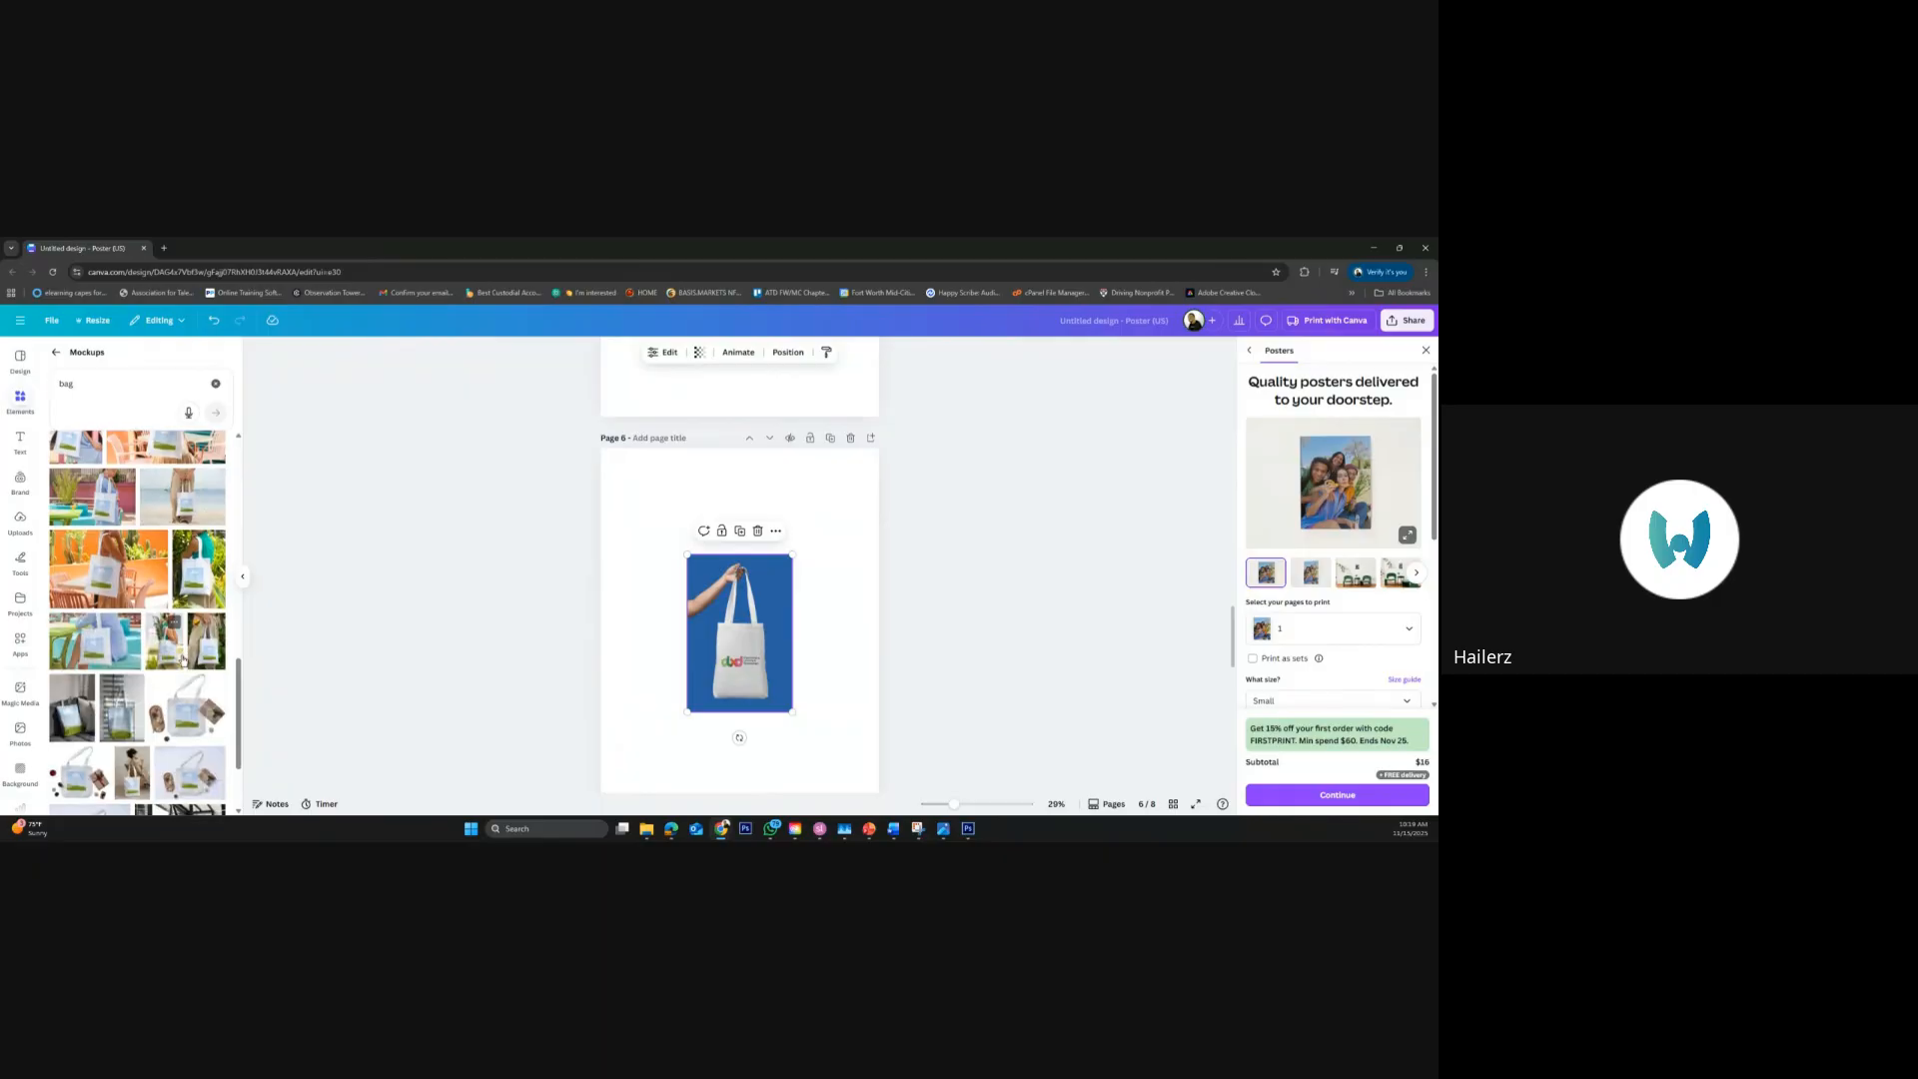
{"action": "scroll", "coordinate": [182, 660], "scroll_direction": "up", "scroll_amount": 15}
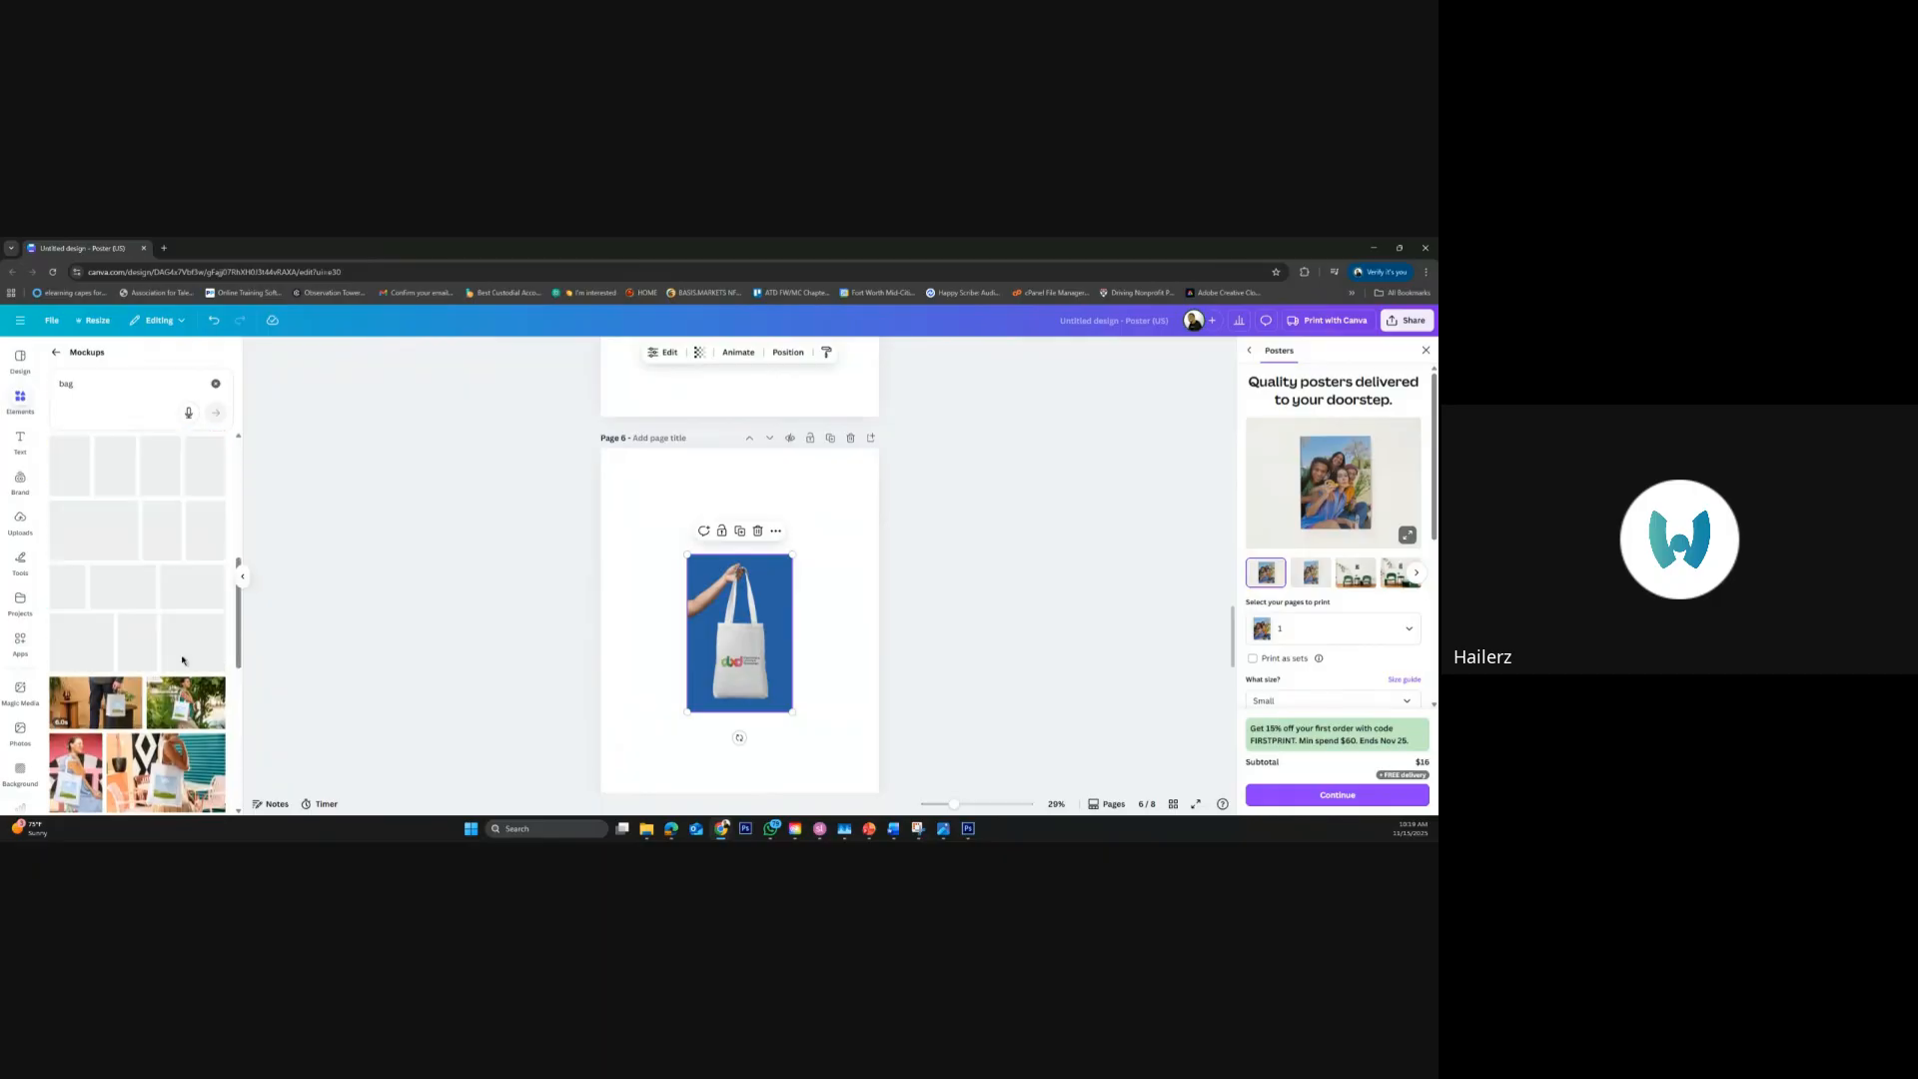
{"action": "left_click", "coordinate": [215, 382]}
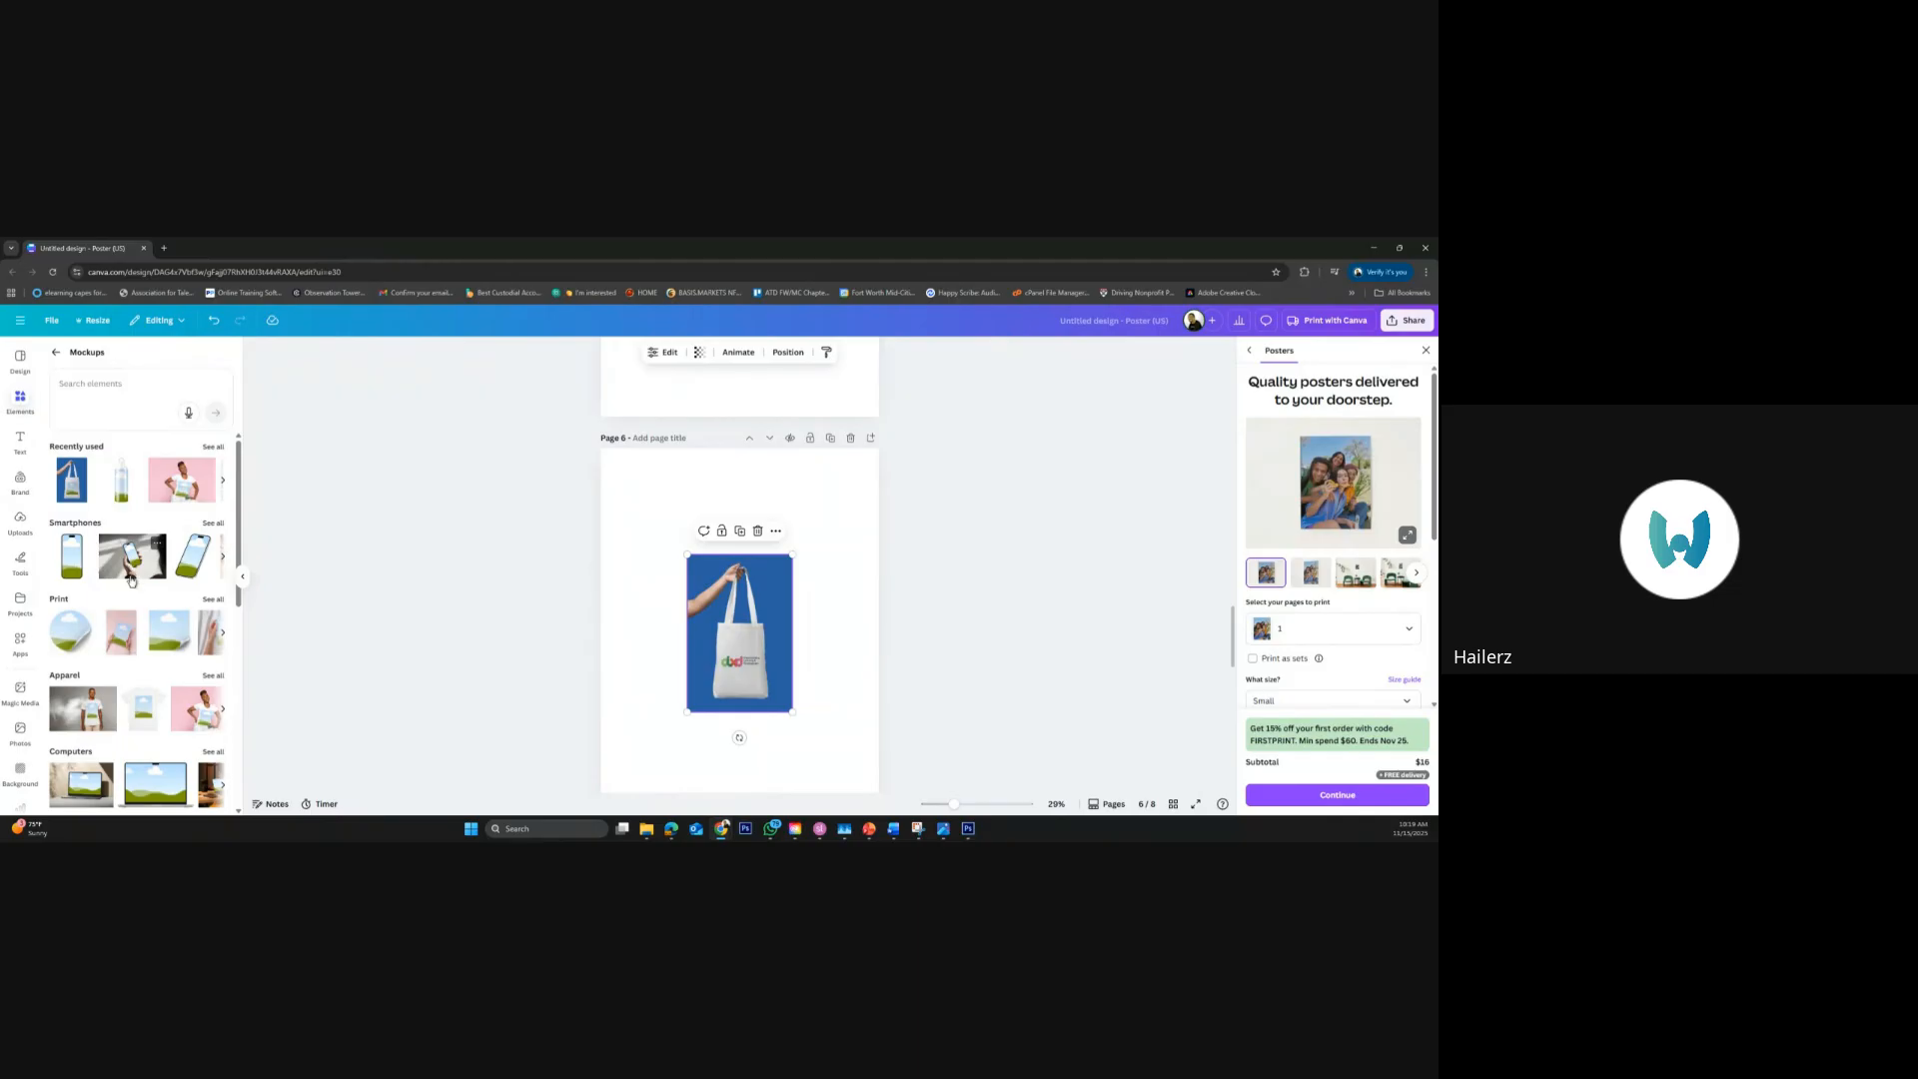
{"action": "scroll", "coordinate": [120, 590], "scroll_direction": "down", "scroll_amount": 3}
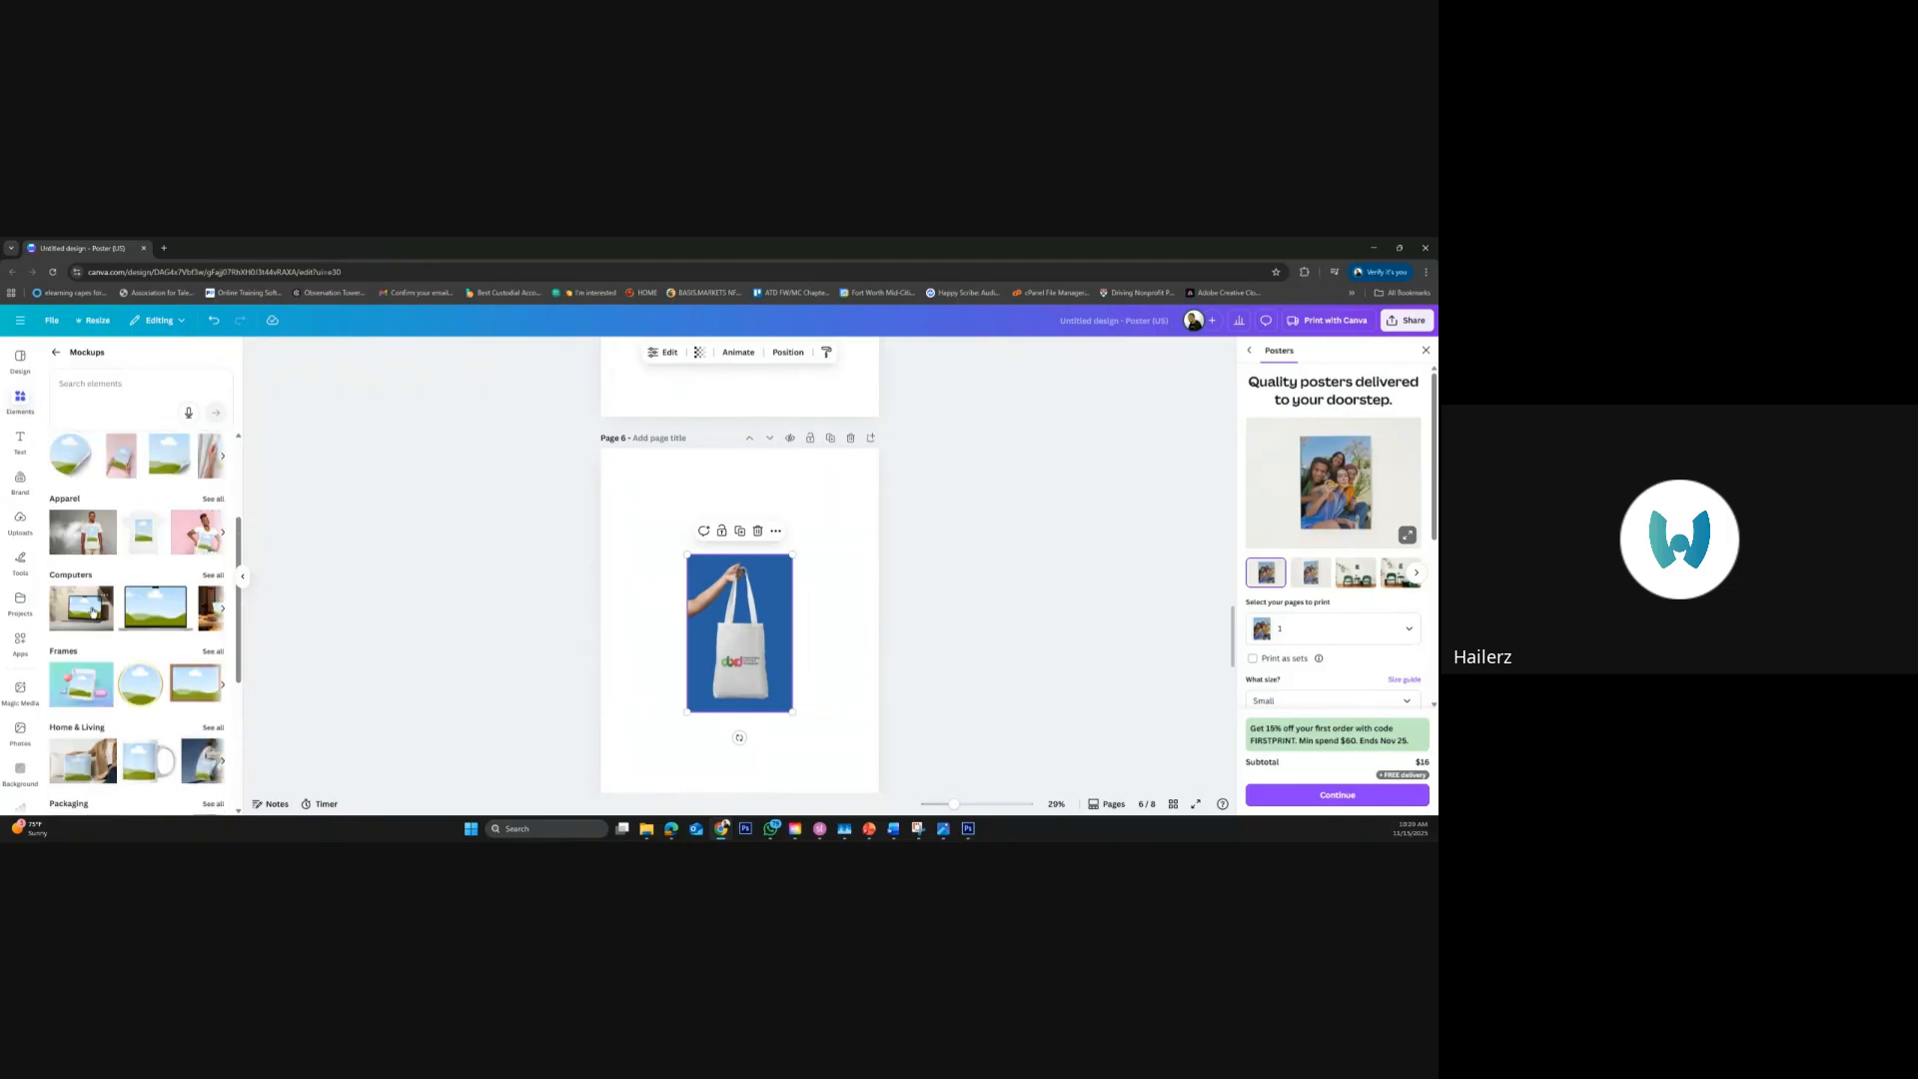
{"action": "left_click", "coordinate": [93, 612]}
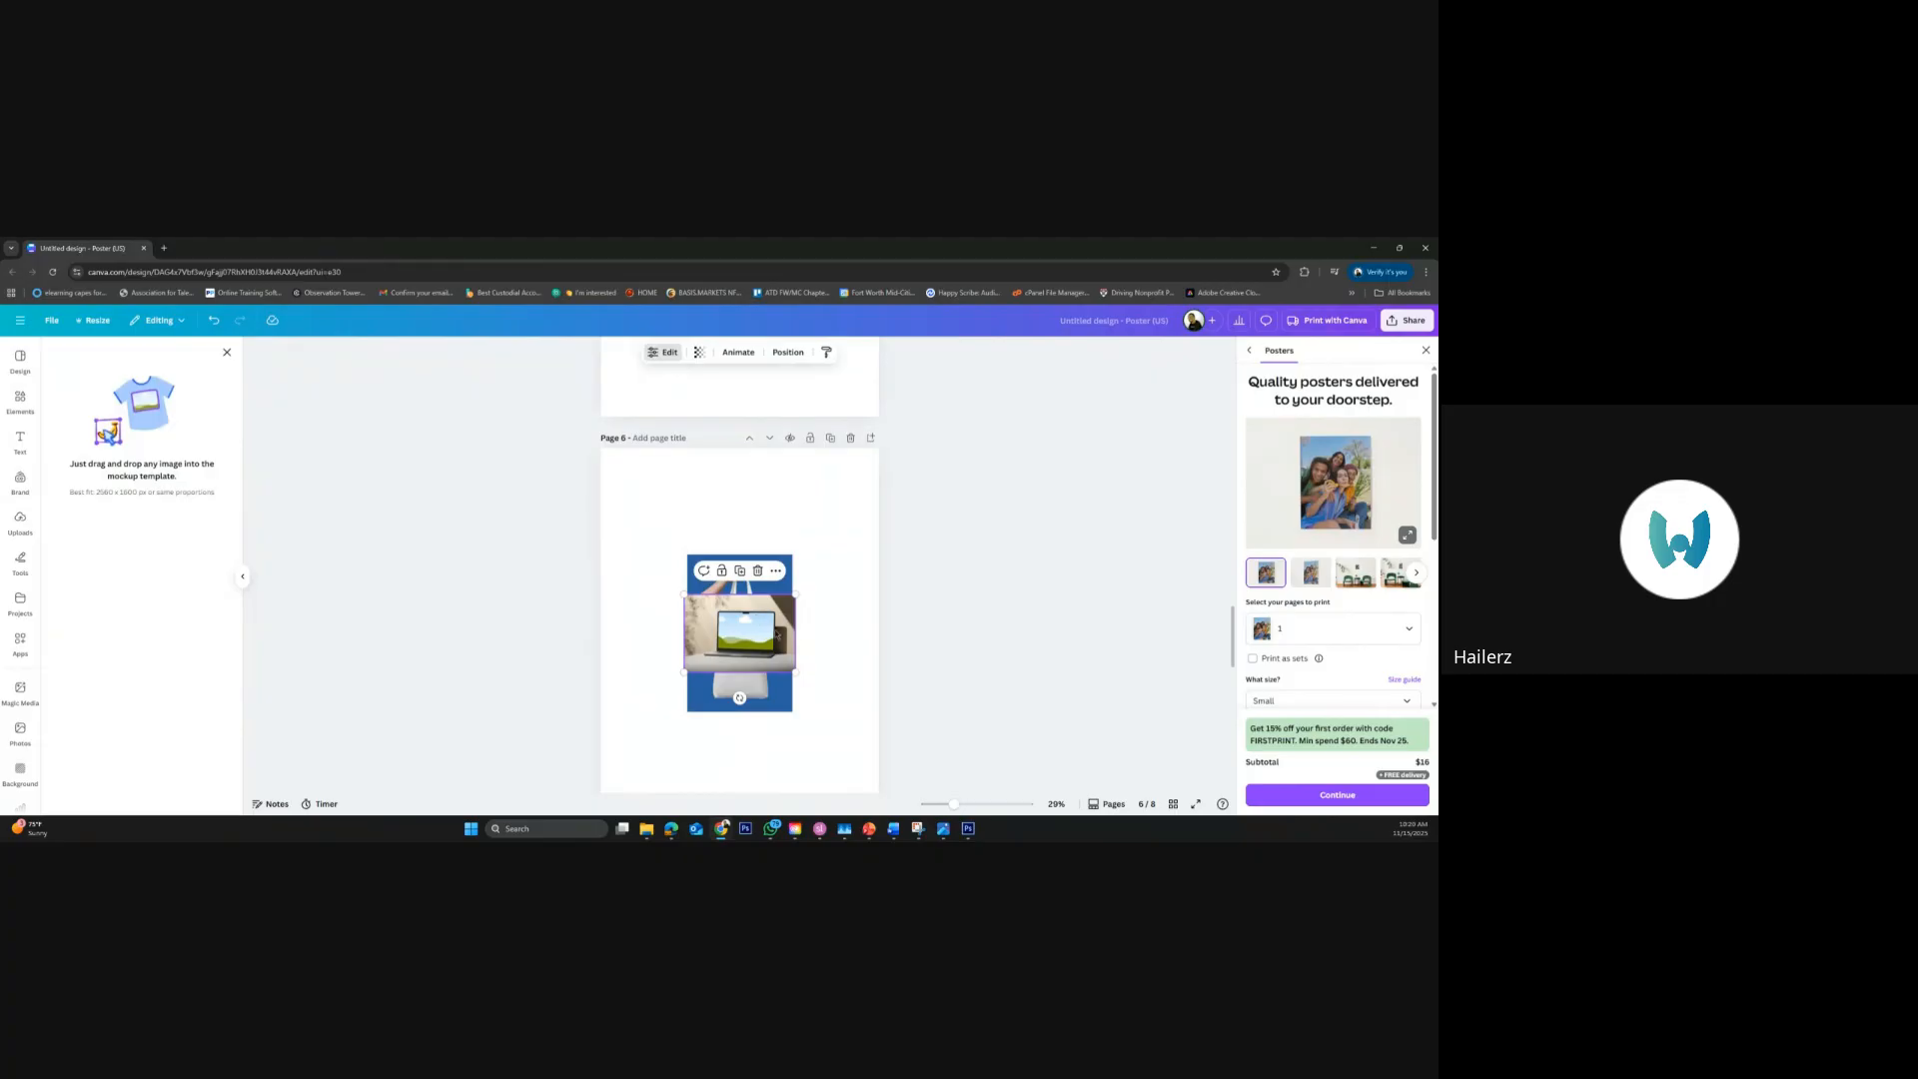
{"action": "left_click_drag", "start_coordinate": [798, 595], "coordinate": [880, 546]}
Delete the tote bag mockup from page 6 and enlarge the laptop mockup to the full page width
{"action": "left_click", "coordinate": [707, 694]}
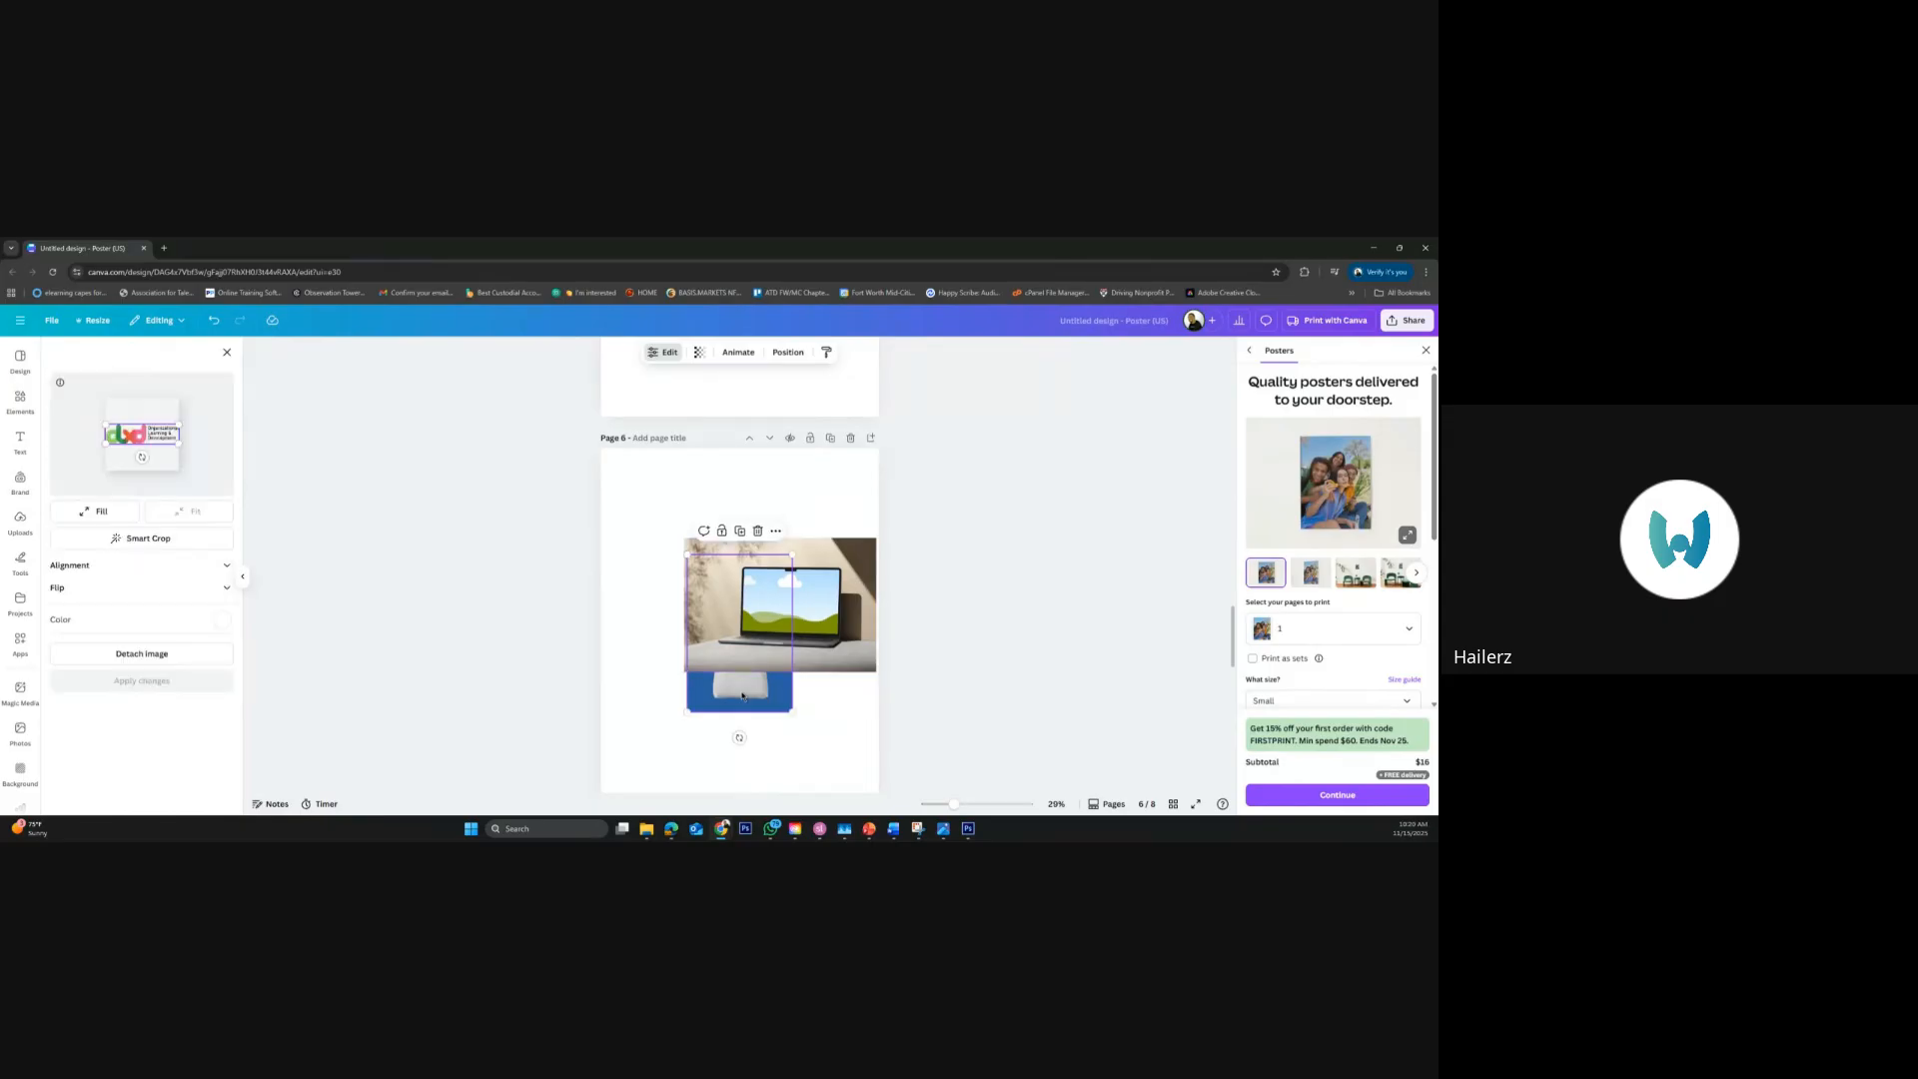
{"action": "key", "text": "Delete"}
{"action": "left_click", "coordinate": [724, 651]}
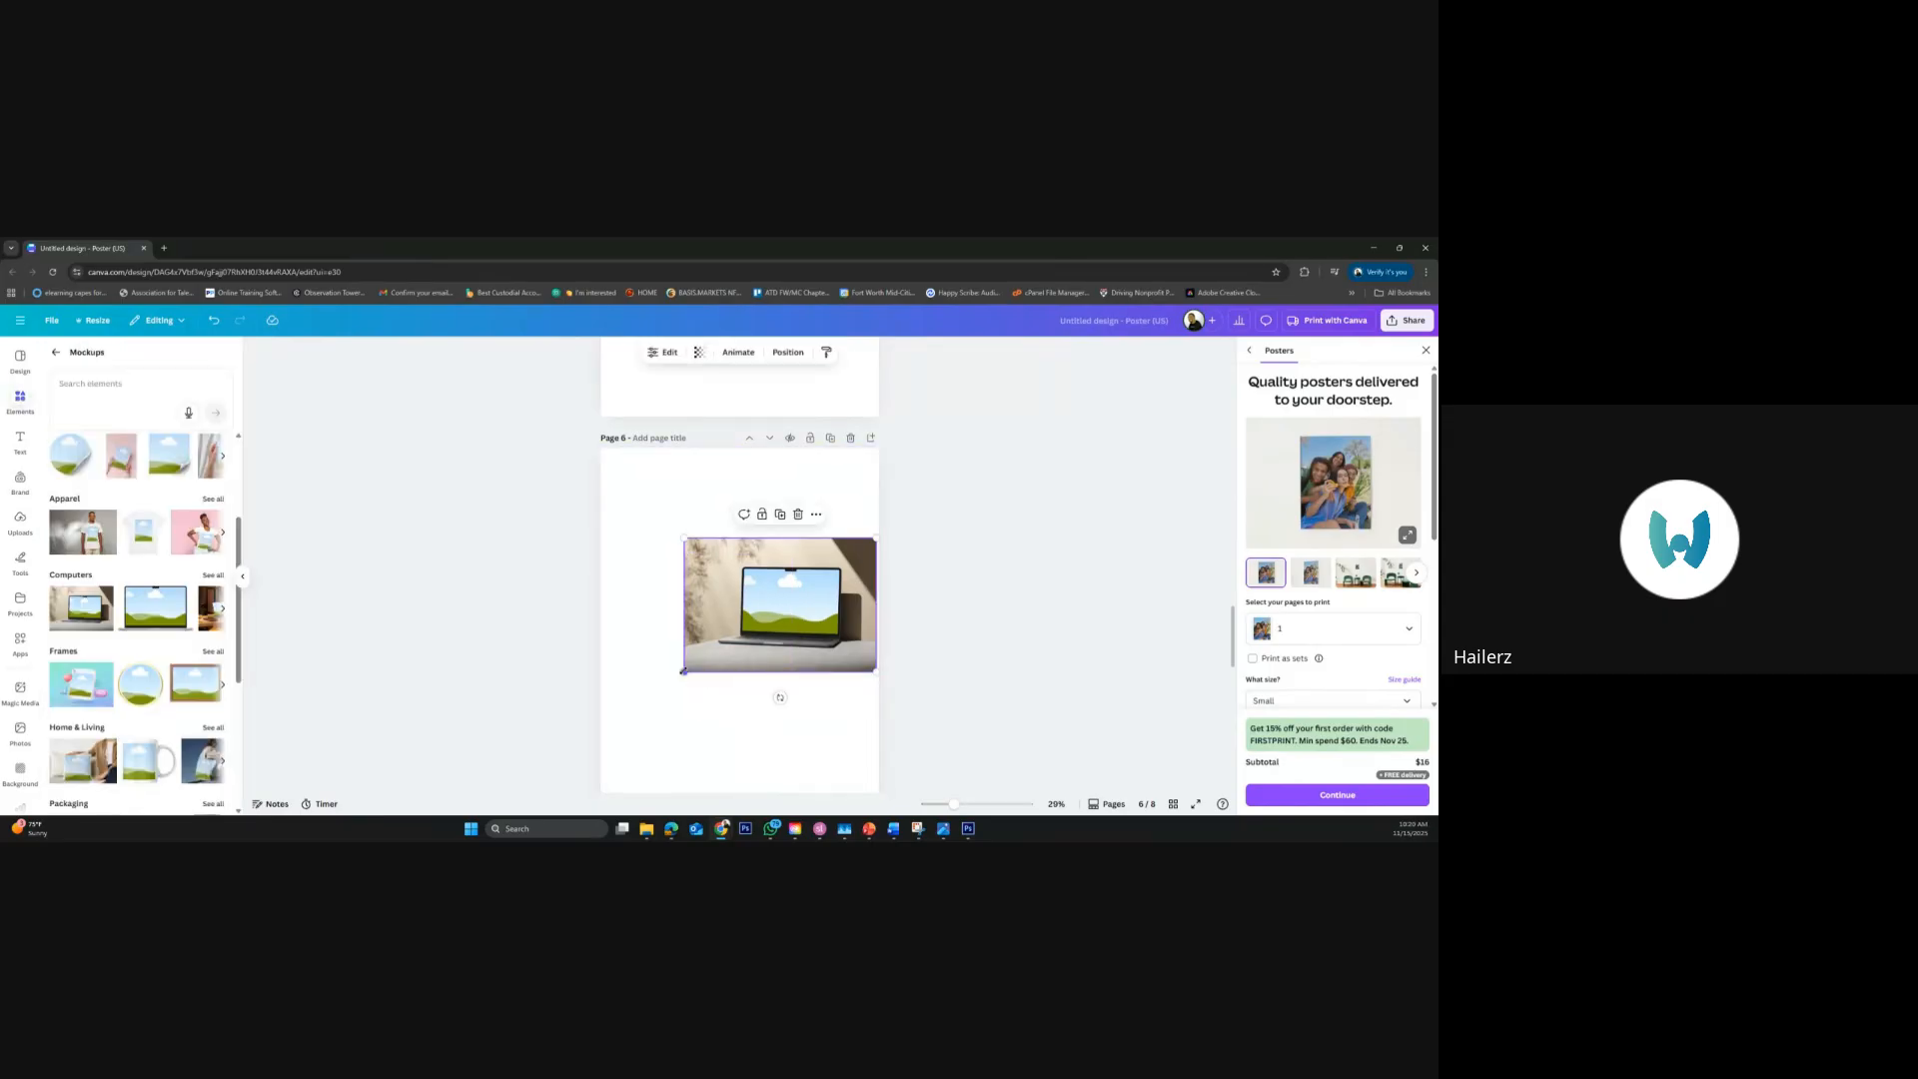
{"action": "left_click_drag", "start_coordinate": [684, 672], "coordinate": [594, 727]}
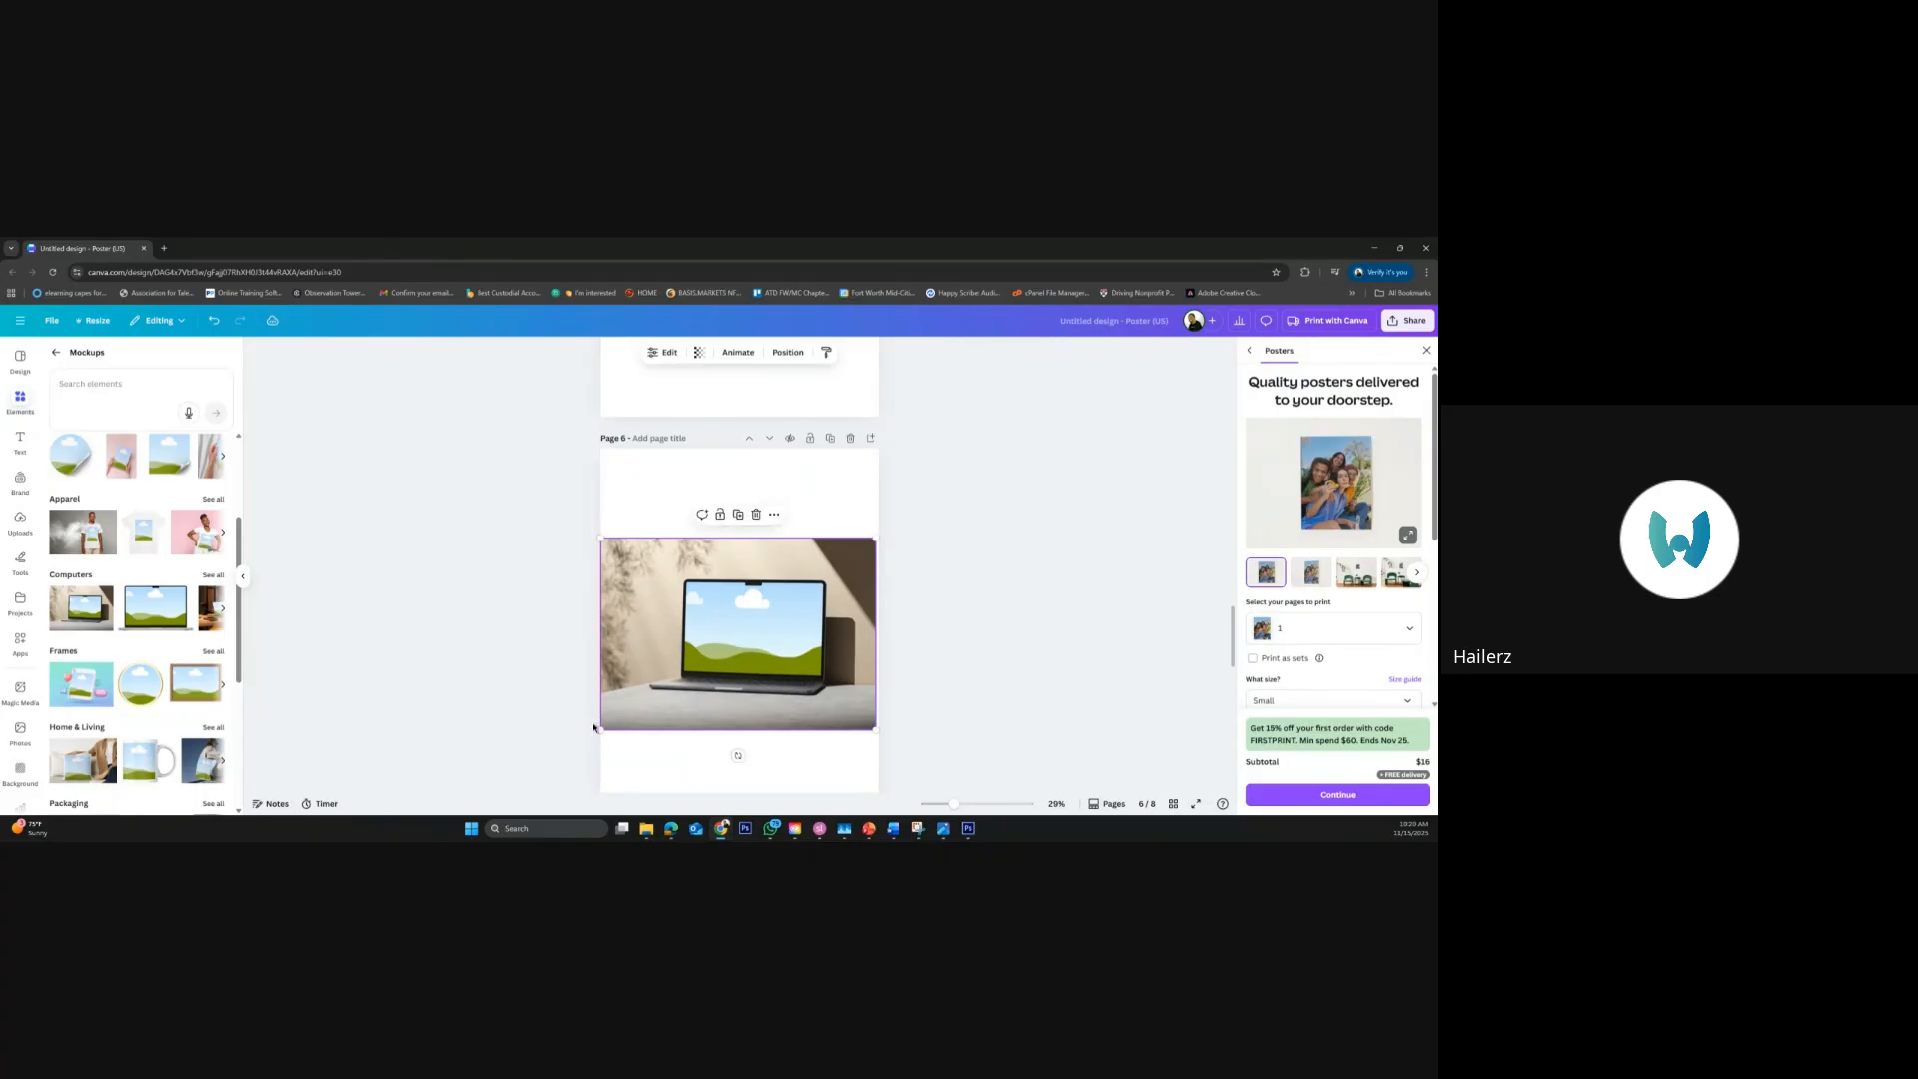
{"action": "left_click", "coordinate": [347, 666]}
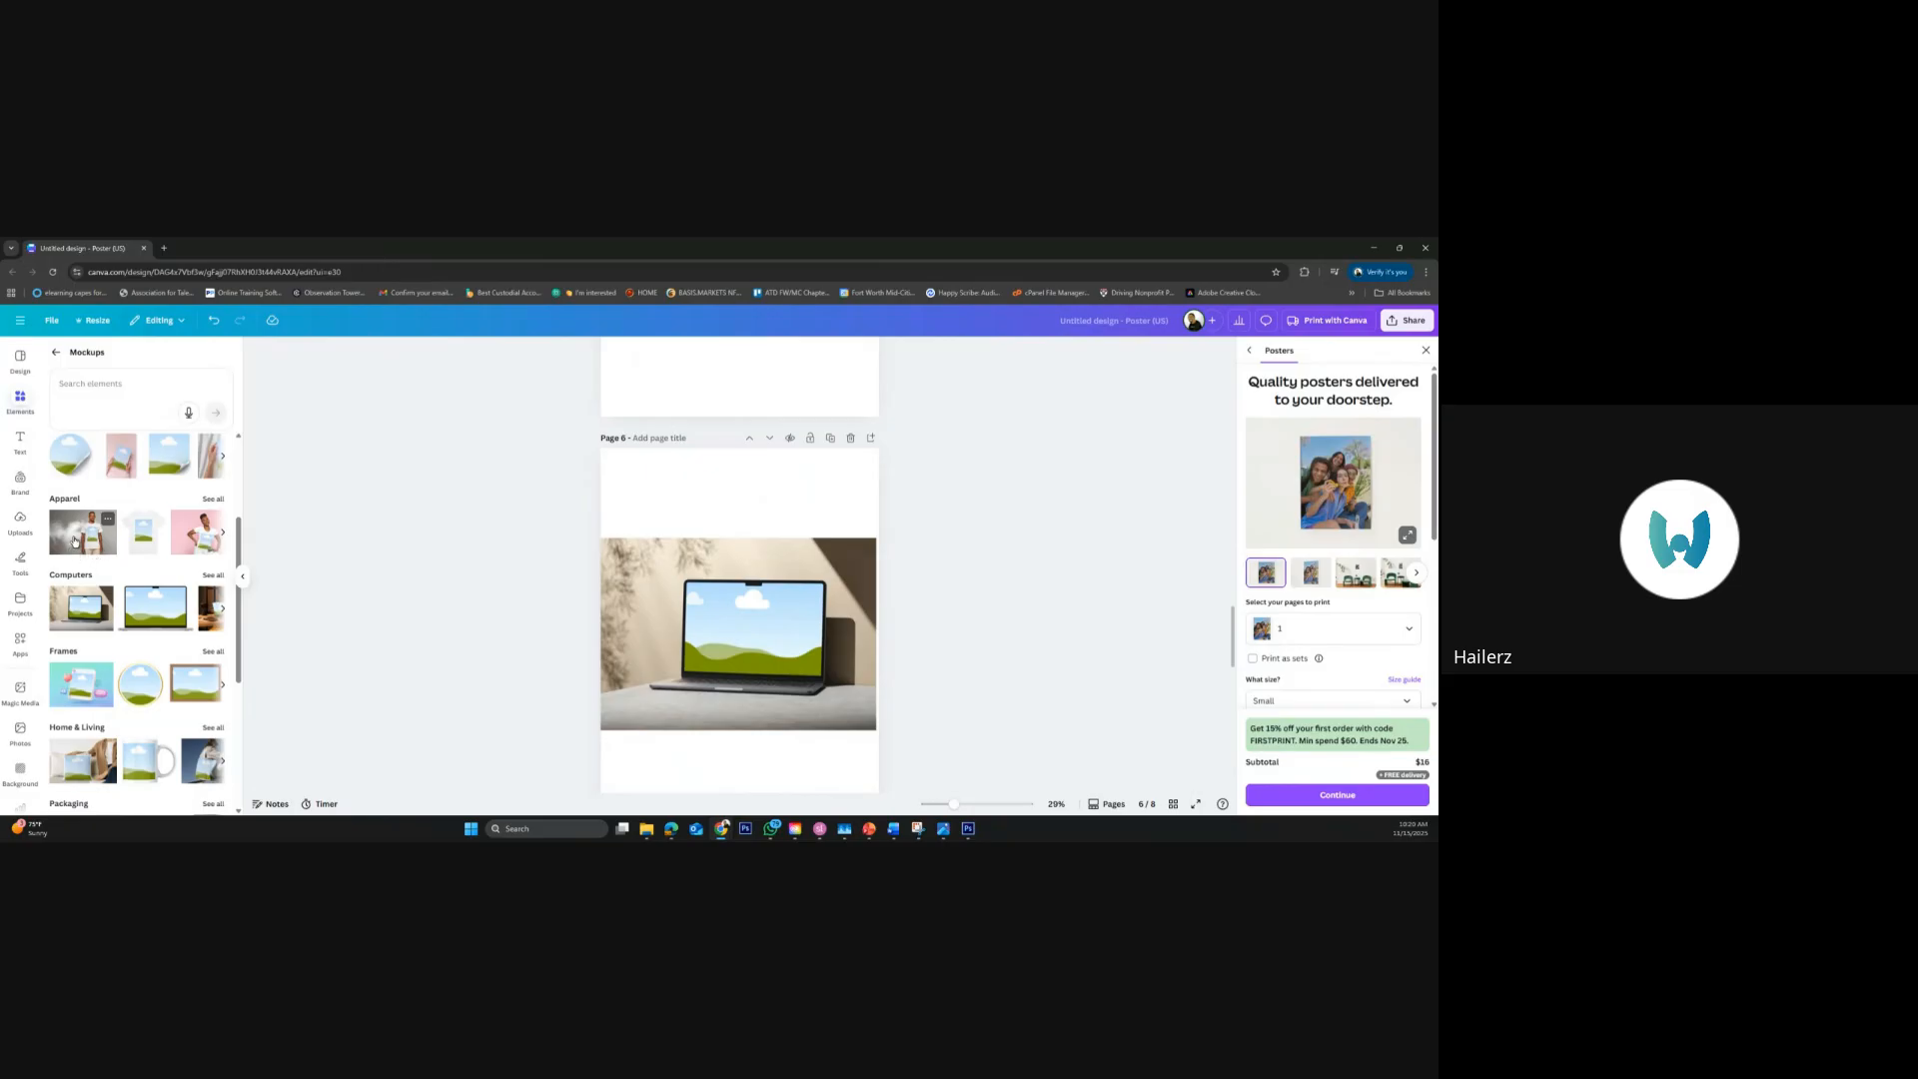
Place the trending photo of the person leaning over a desk on the laptop mockup's screen and open the mockup's image settings
{"action": "left_click_drag", "start_coordinate": [71, 545], "coordinate": [786, 640]}
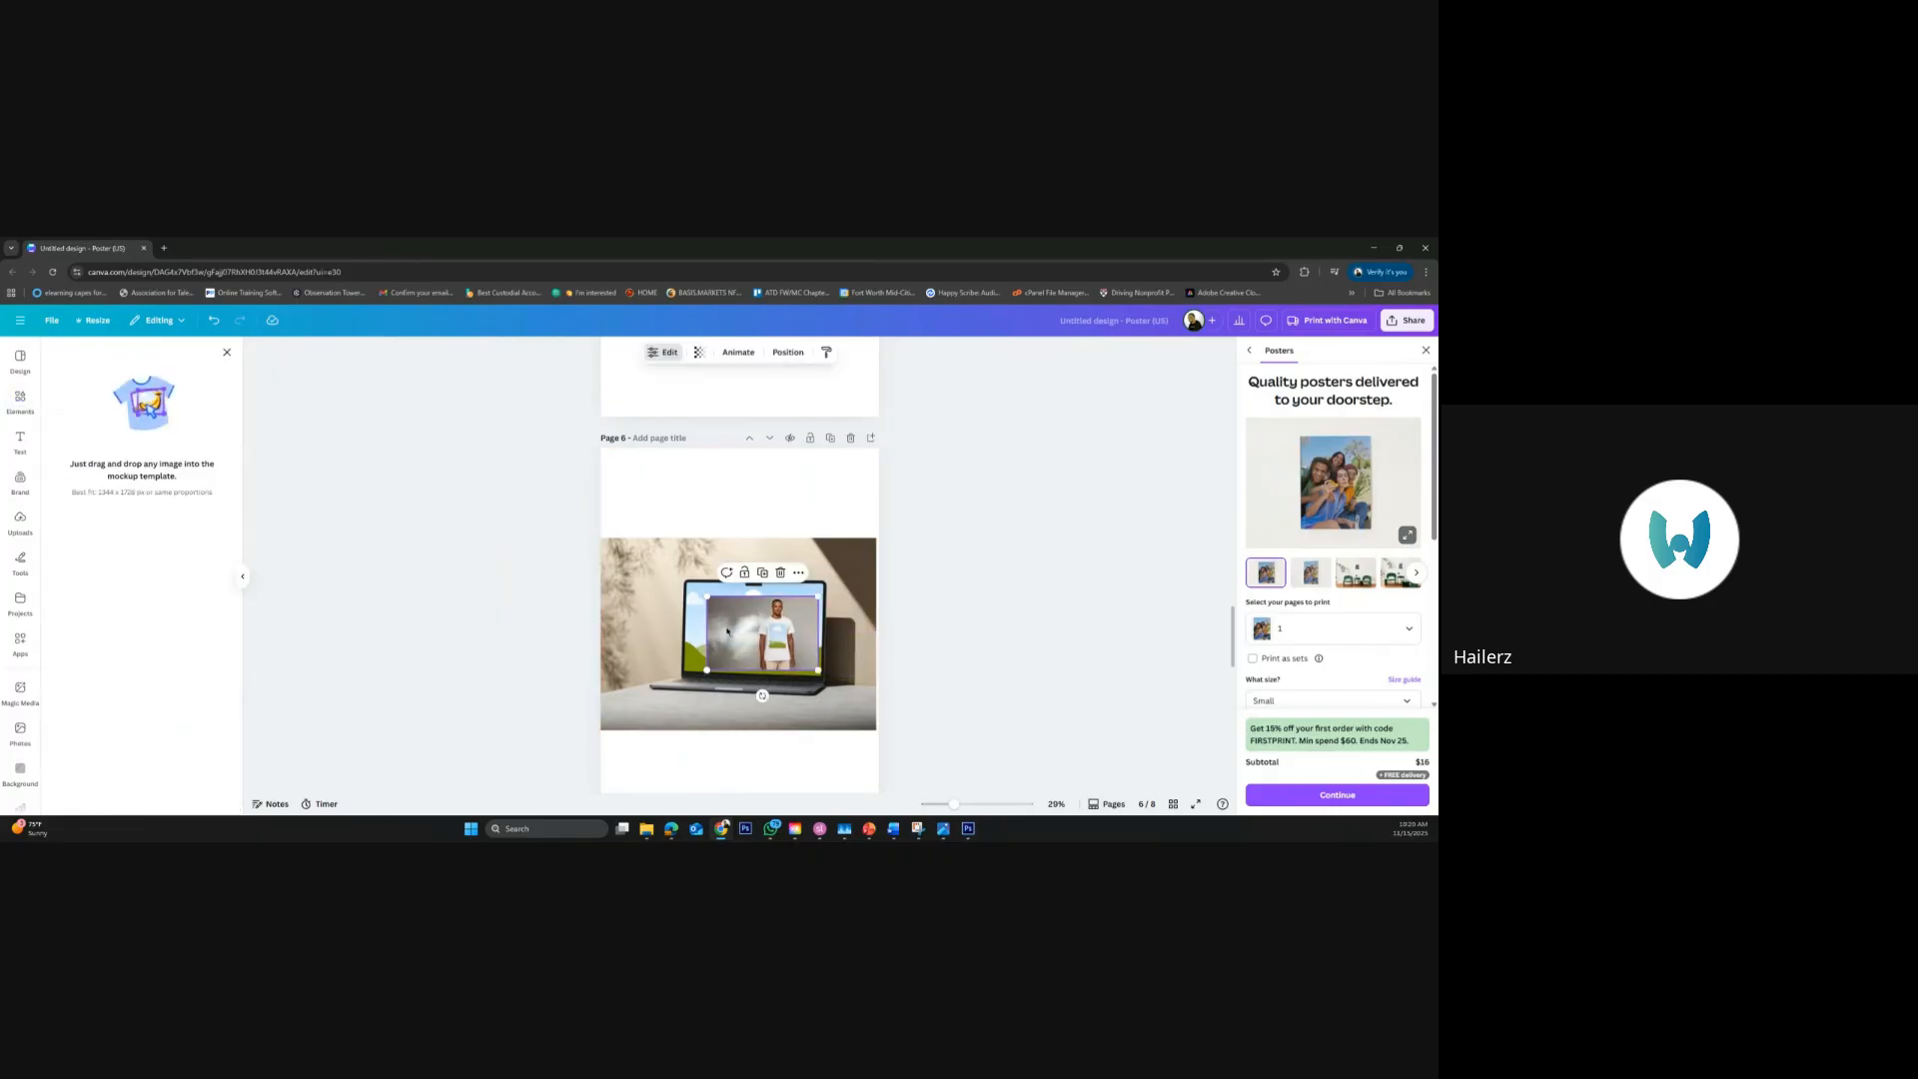
{"action": "key", "text": "Delete"}
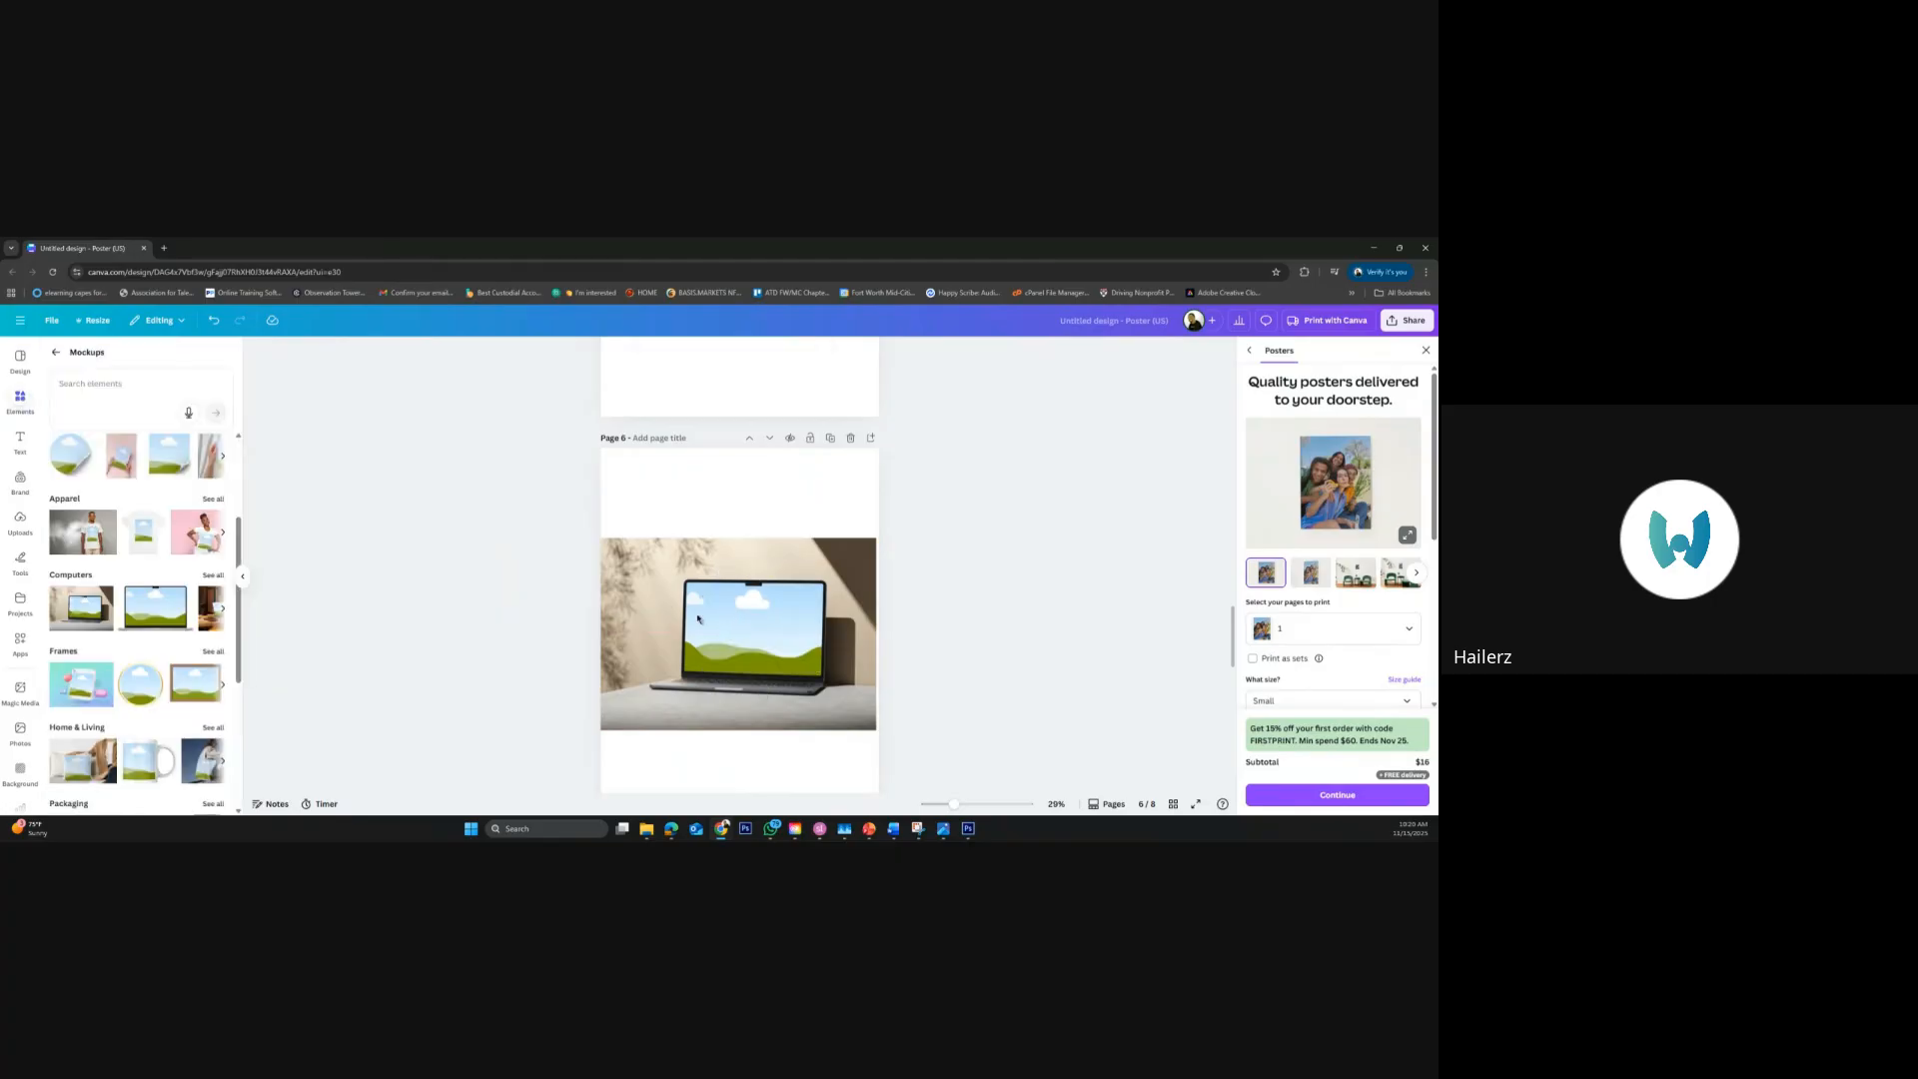
{"action": "left_click", "coordinate": [19, 735]}
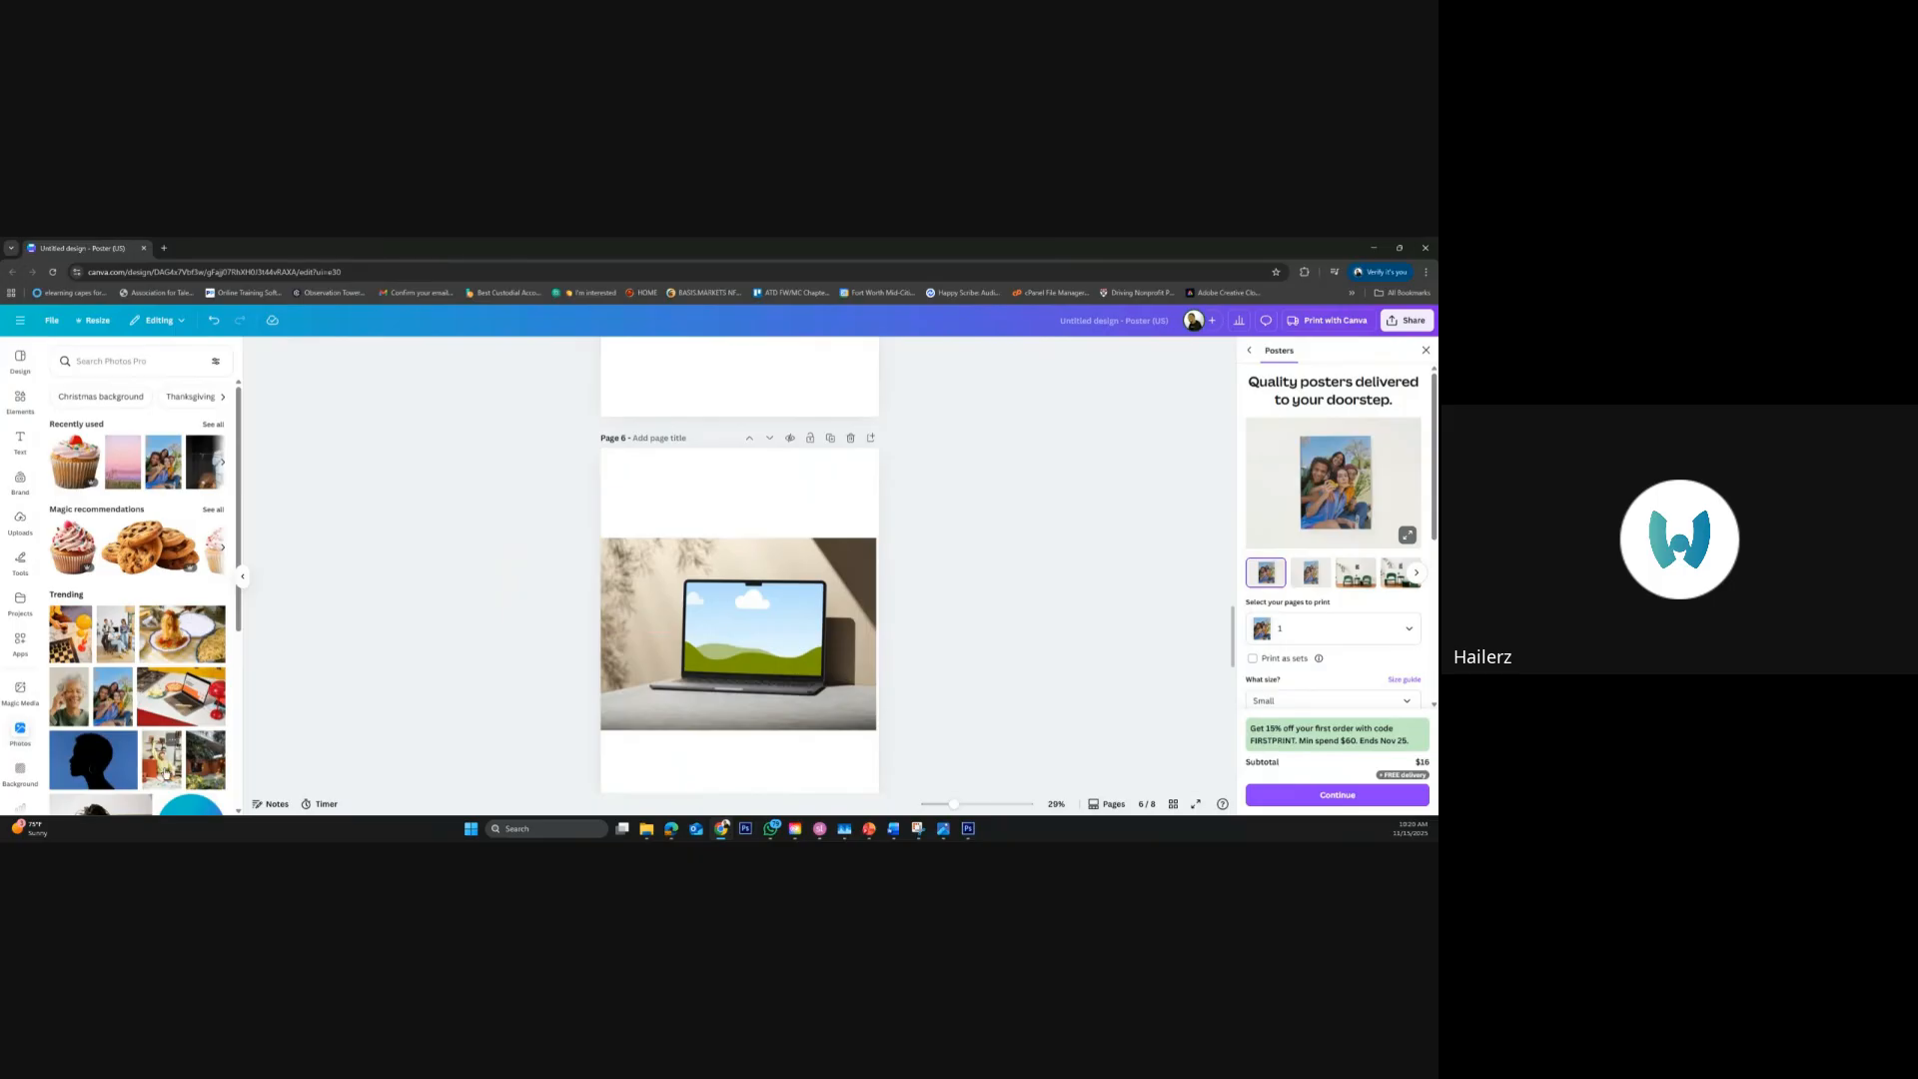
{"action": "scroll", "coordinate": [168, 769], "scroll_direction": "down", "scroll_amount": 2}
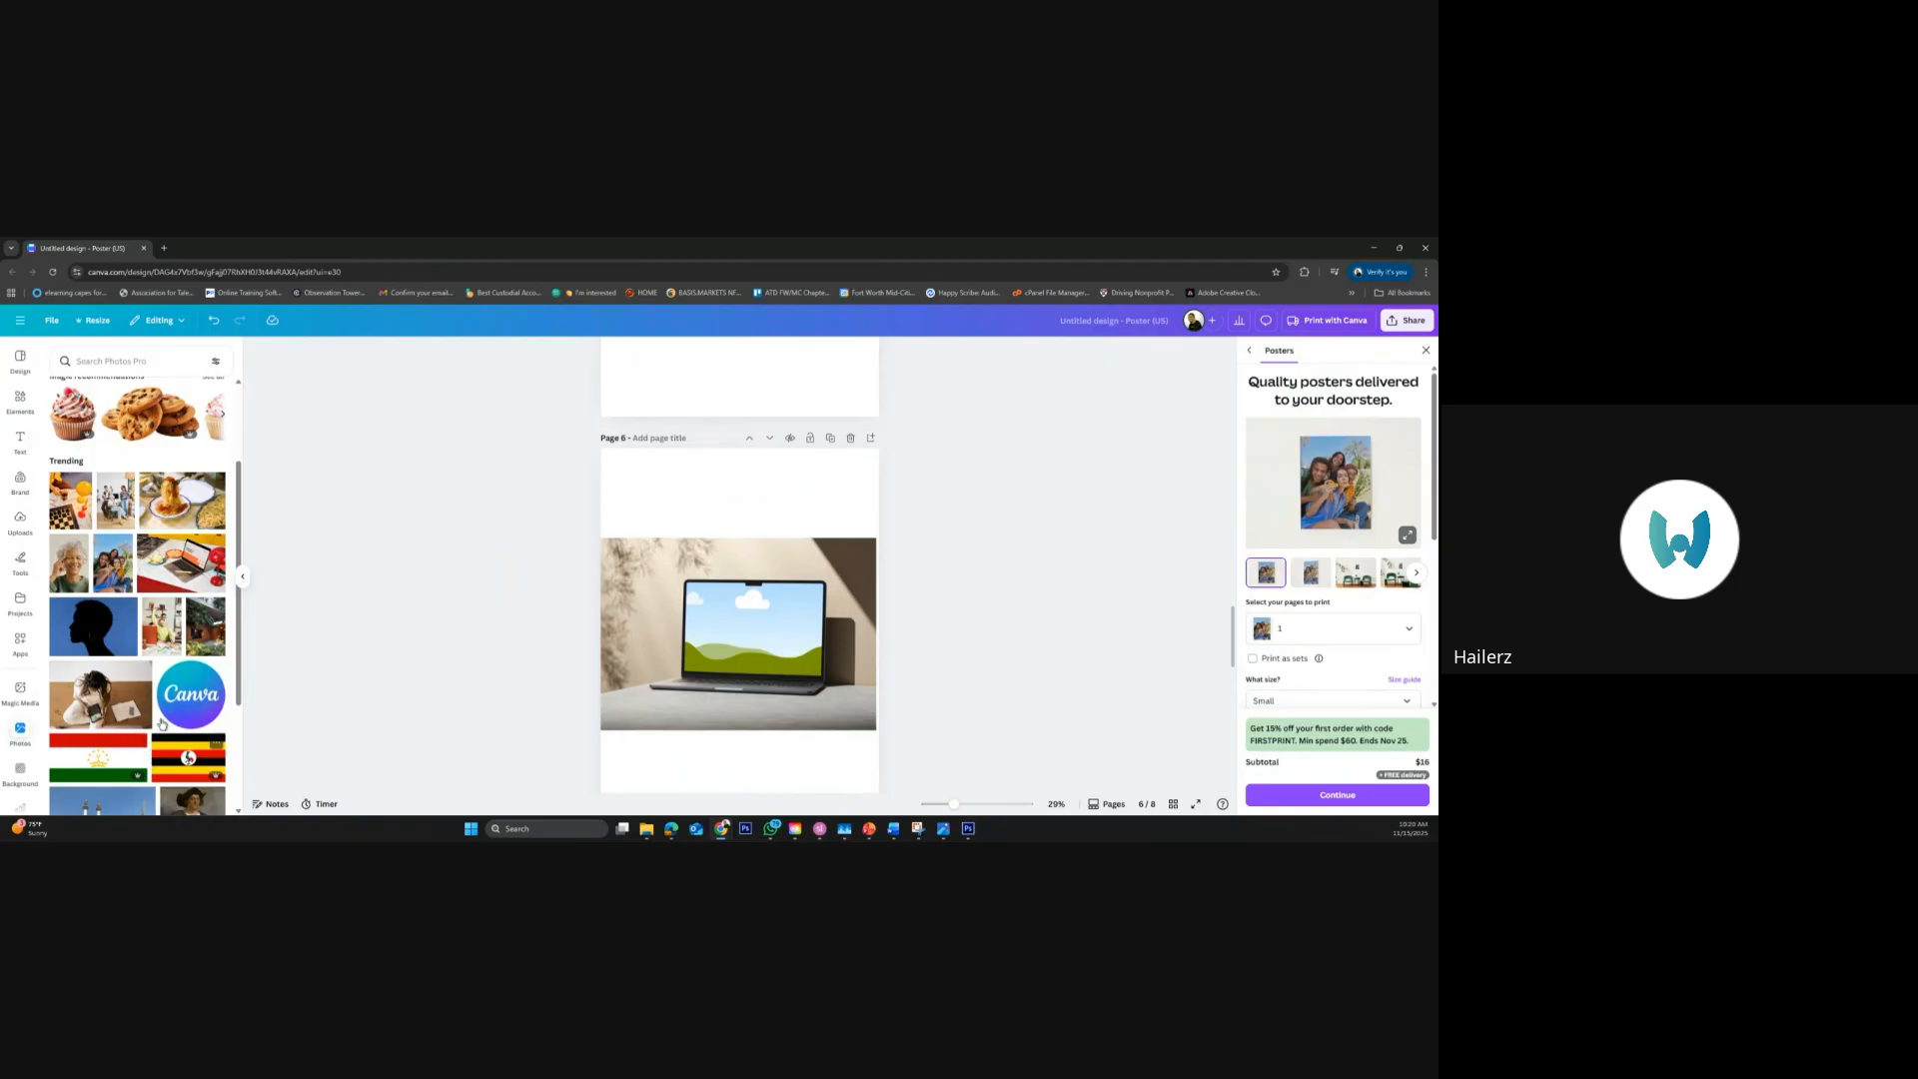
{"action": "left_click_drag", "start_coordinate": [144, 670], "coordinate": [741, 618]}
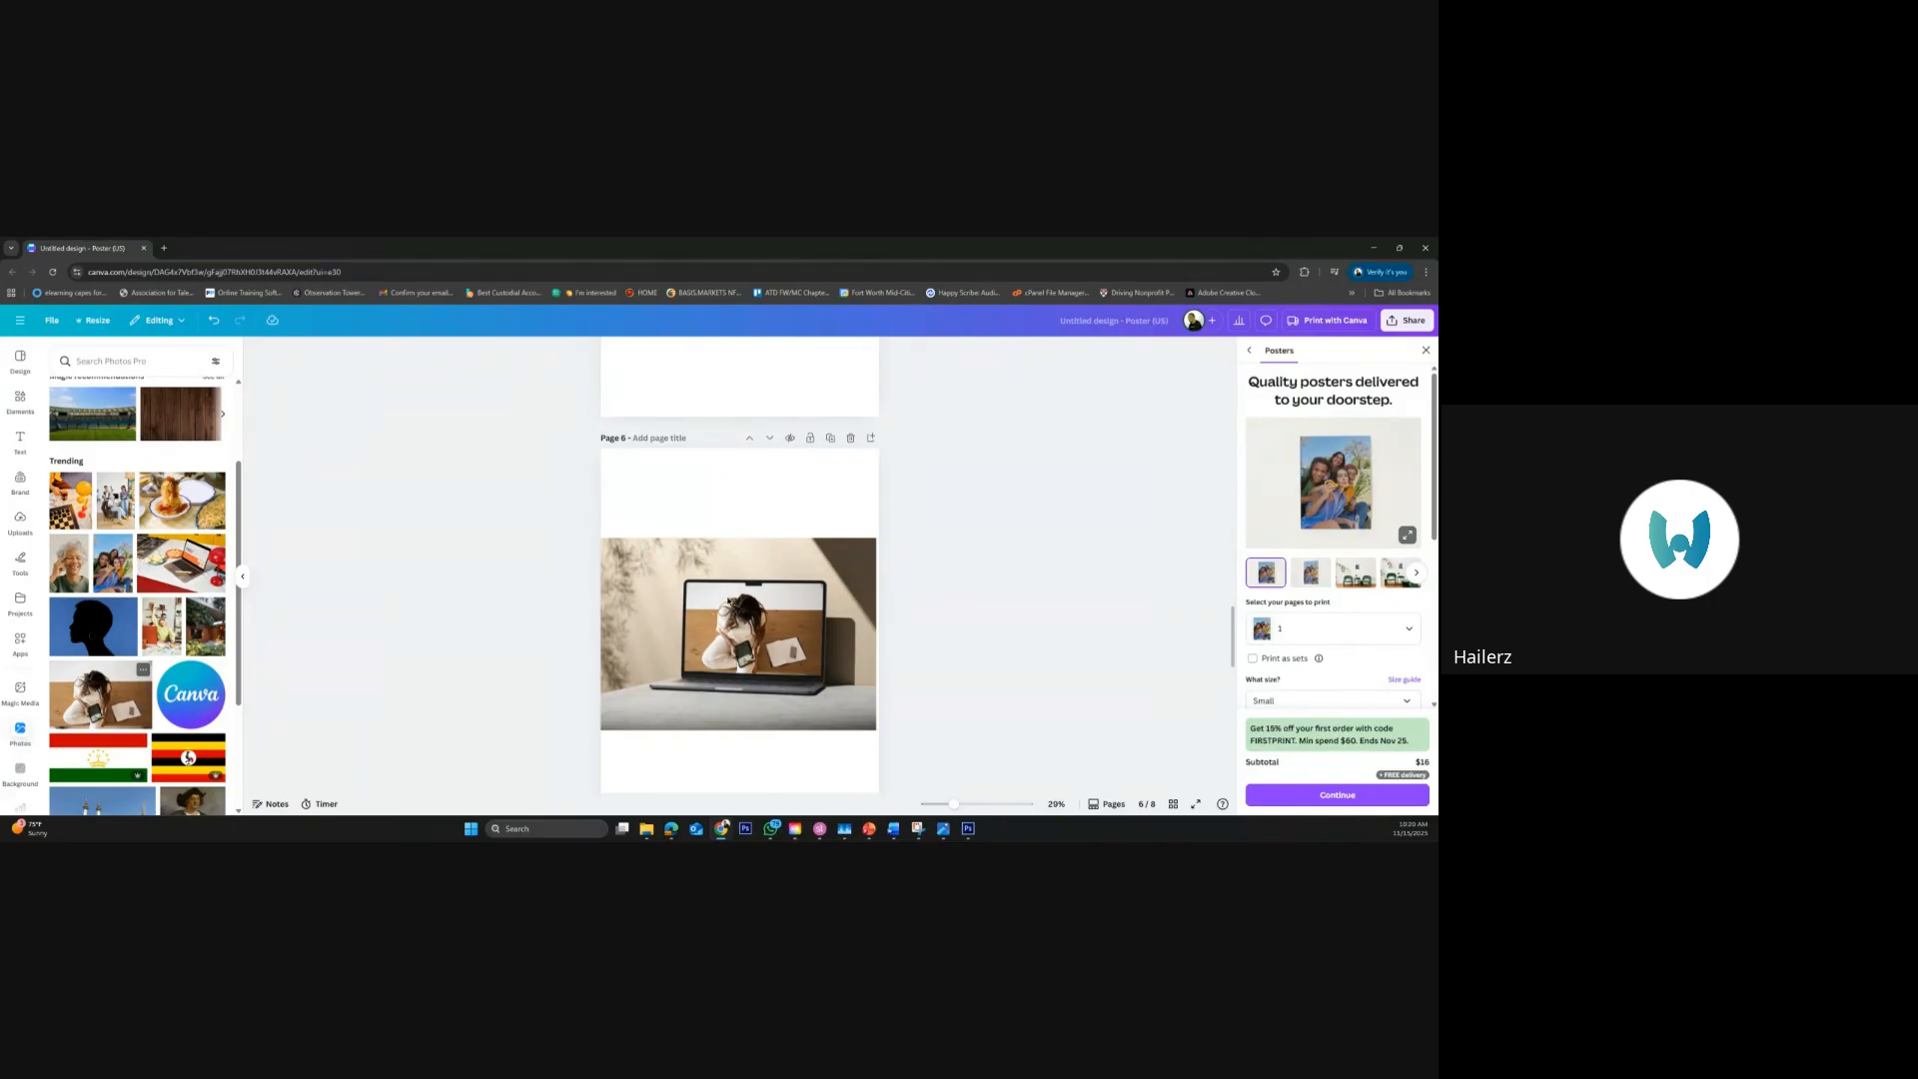
{"action": "double_click", "coordinate": [755, 625]}
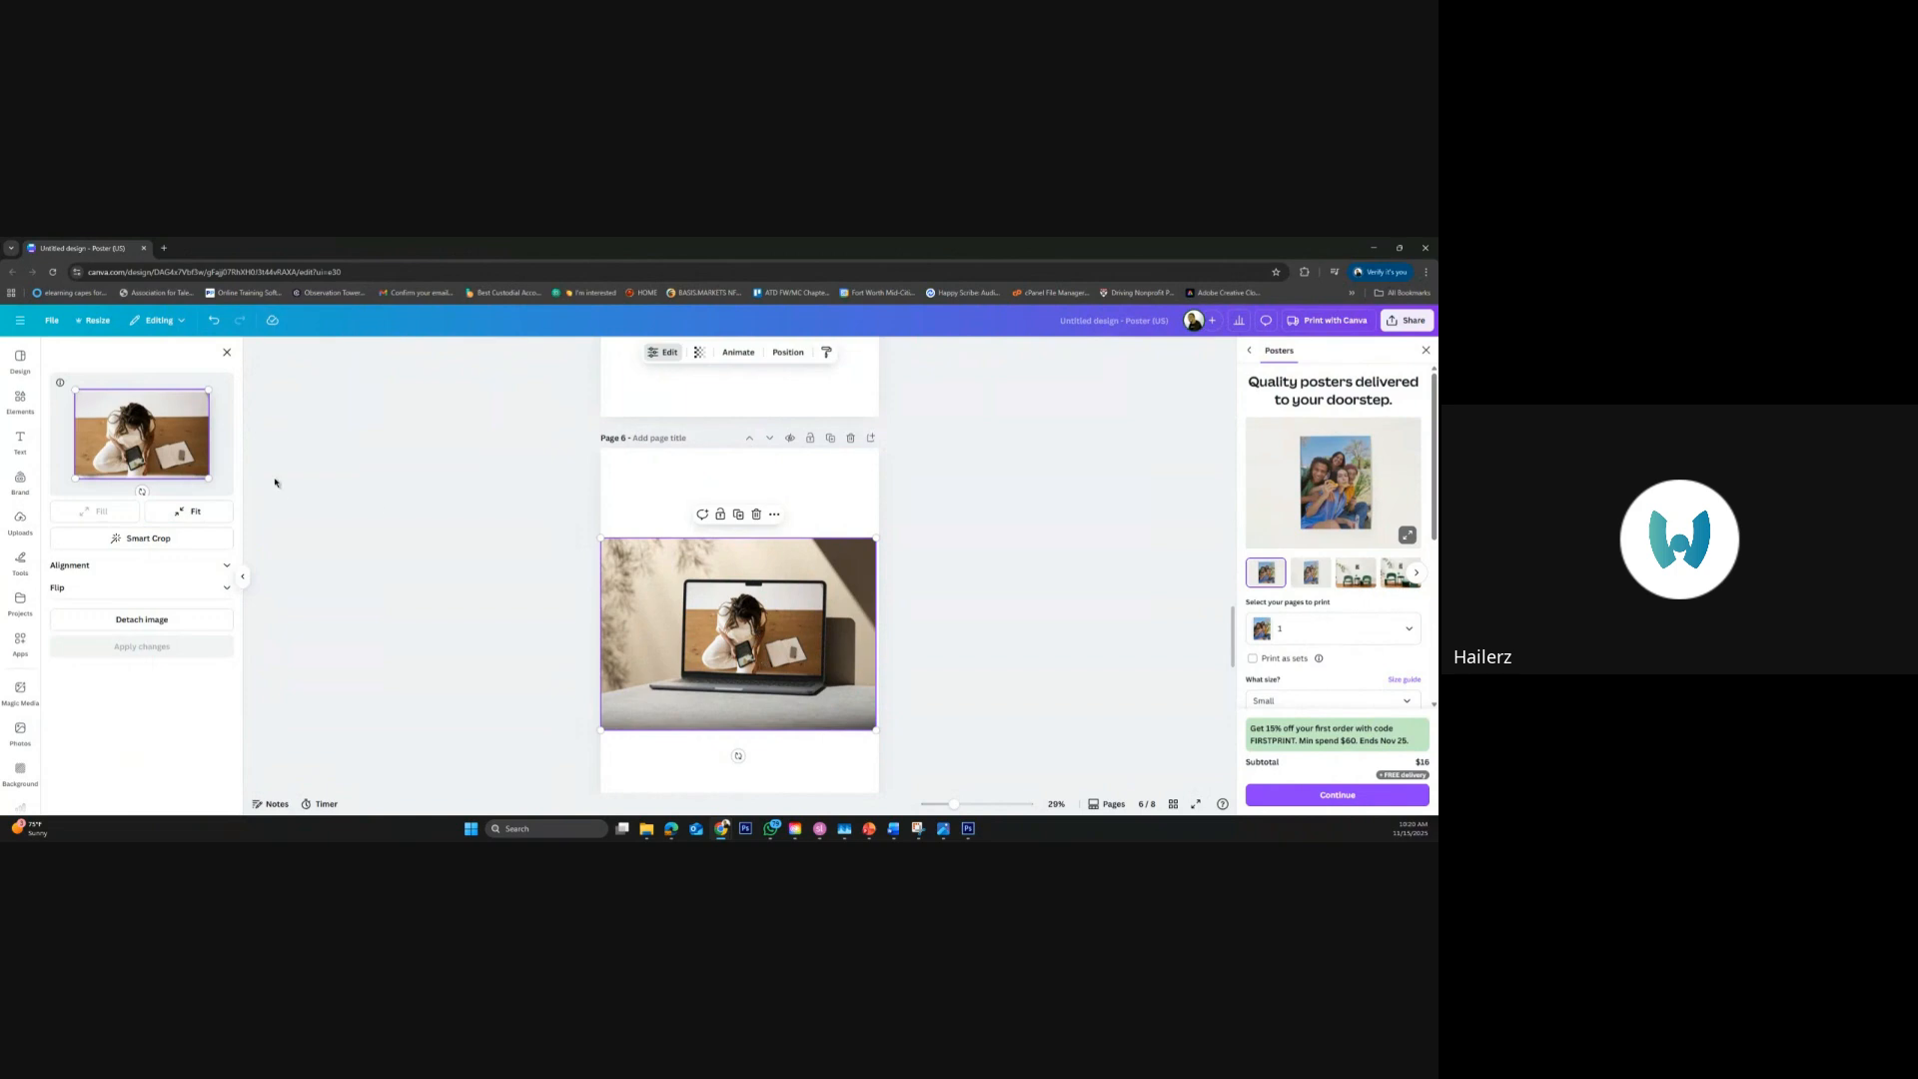
Shift the photo slightly within the laptop mockup's screen and close the mockup's image settings
{"action": "mouse_move", "coordinate": [165, 465]}
{"action": "left_mouse_down"}
{"action": "mouse_move", "coordinate": [165, 482]}
{"action": "mouse_move", "coordinate": [168, 453]}
{"action": "left_mouse_up"}
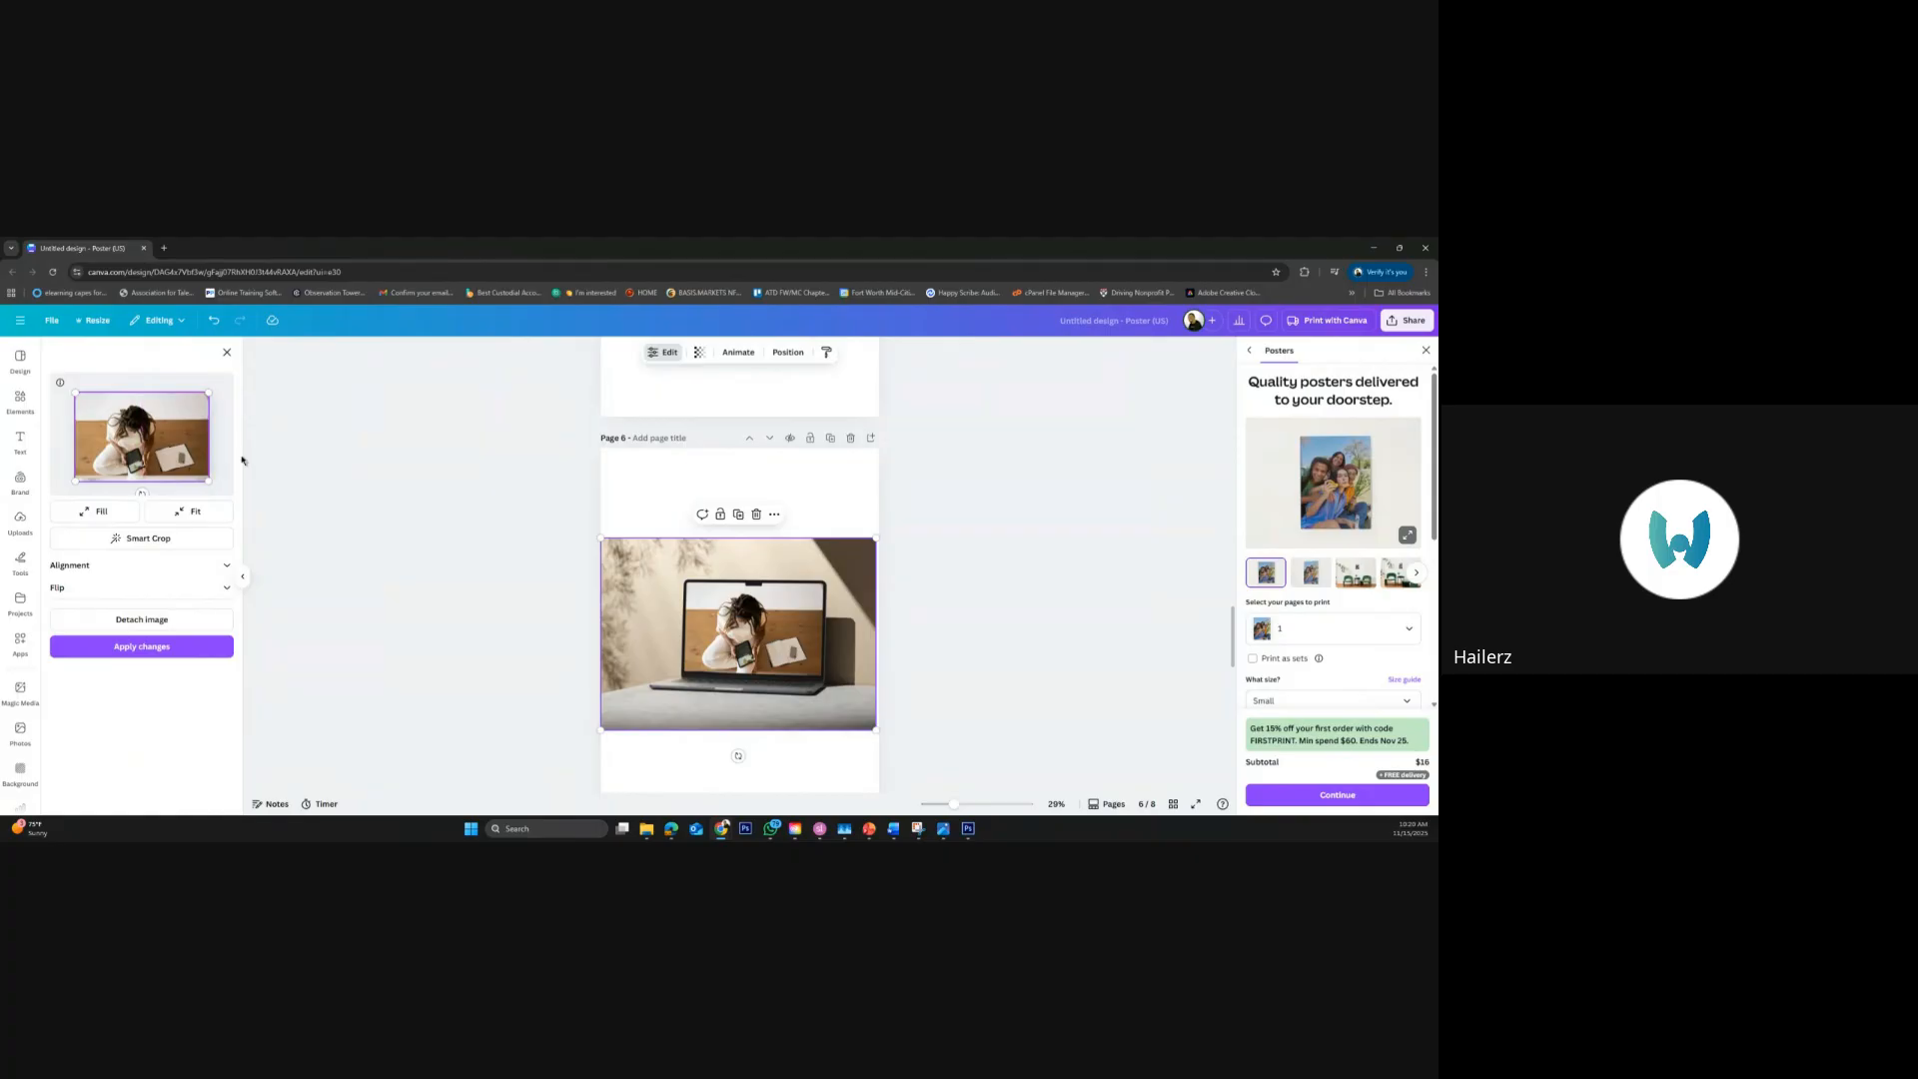
{"action": "left_click", "coordinate": [326, 475]}
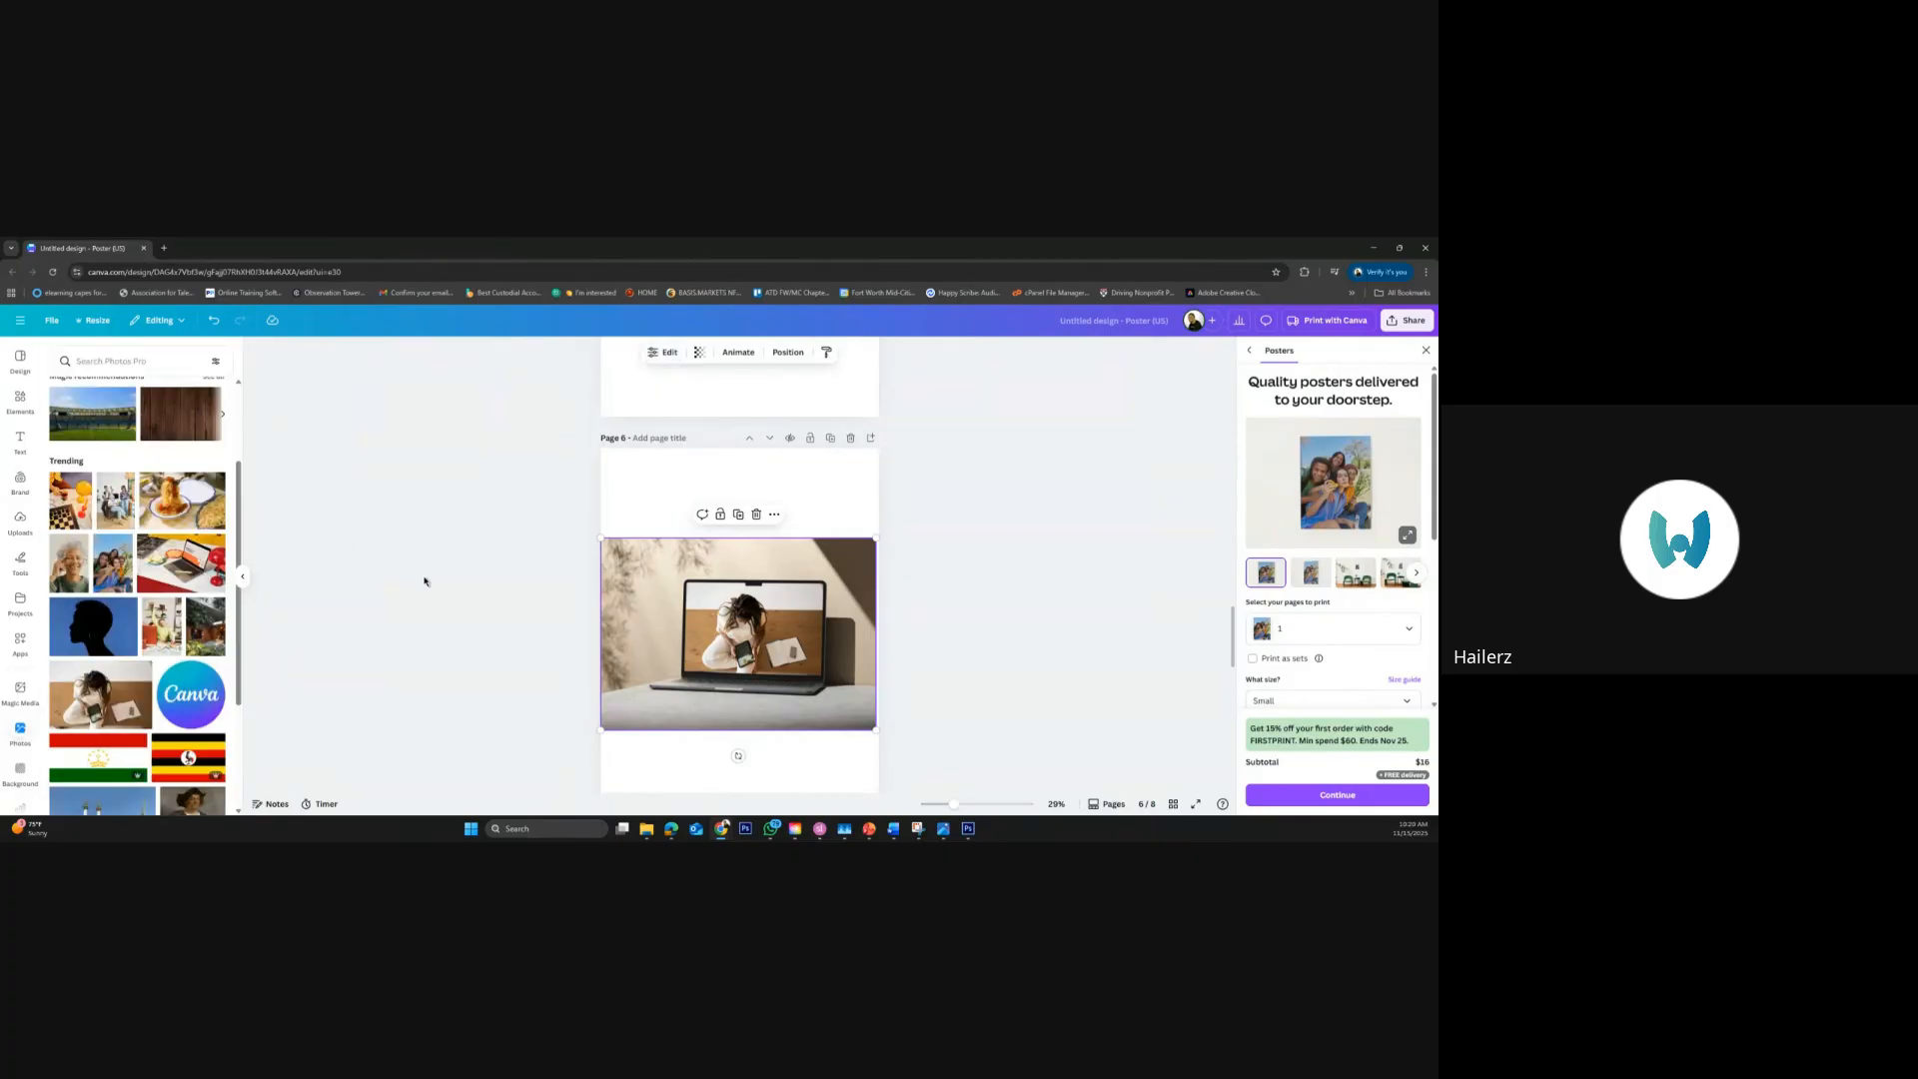
{"action": "left_click", "coordinate": [953, 604]}
Enlarge the pink lakeside sunset photo on page 7 slightly
{"action": "scroll", "coordinate": [950, 599], "scroll_direction": "down", "scroll_amount": 1}
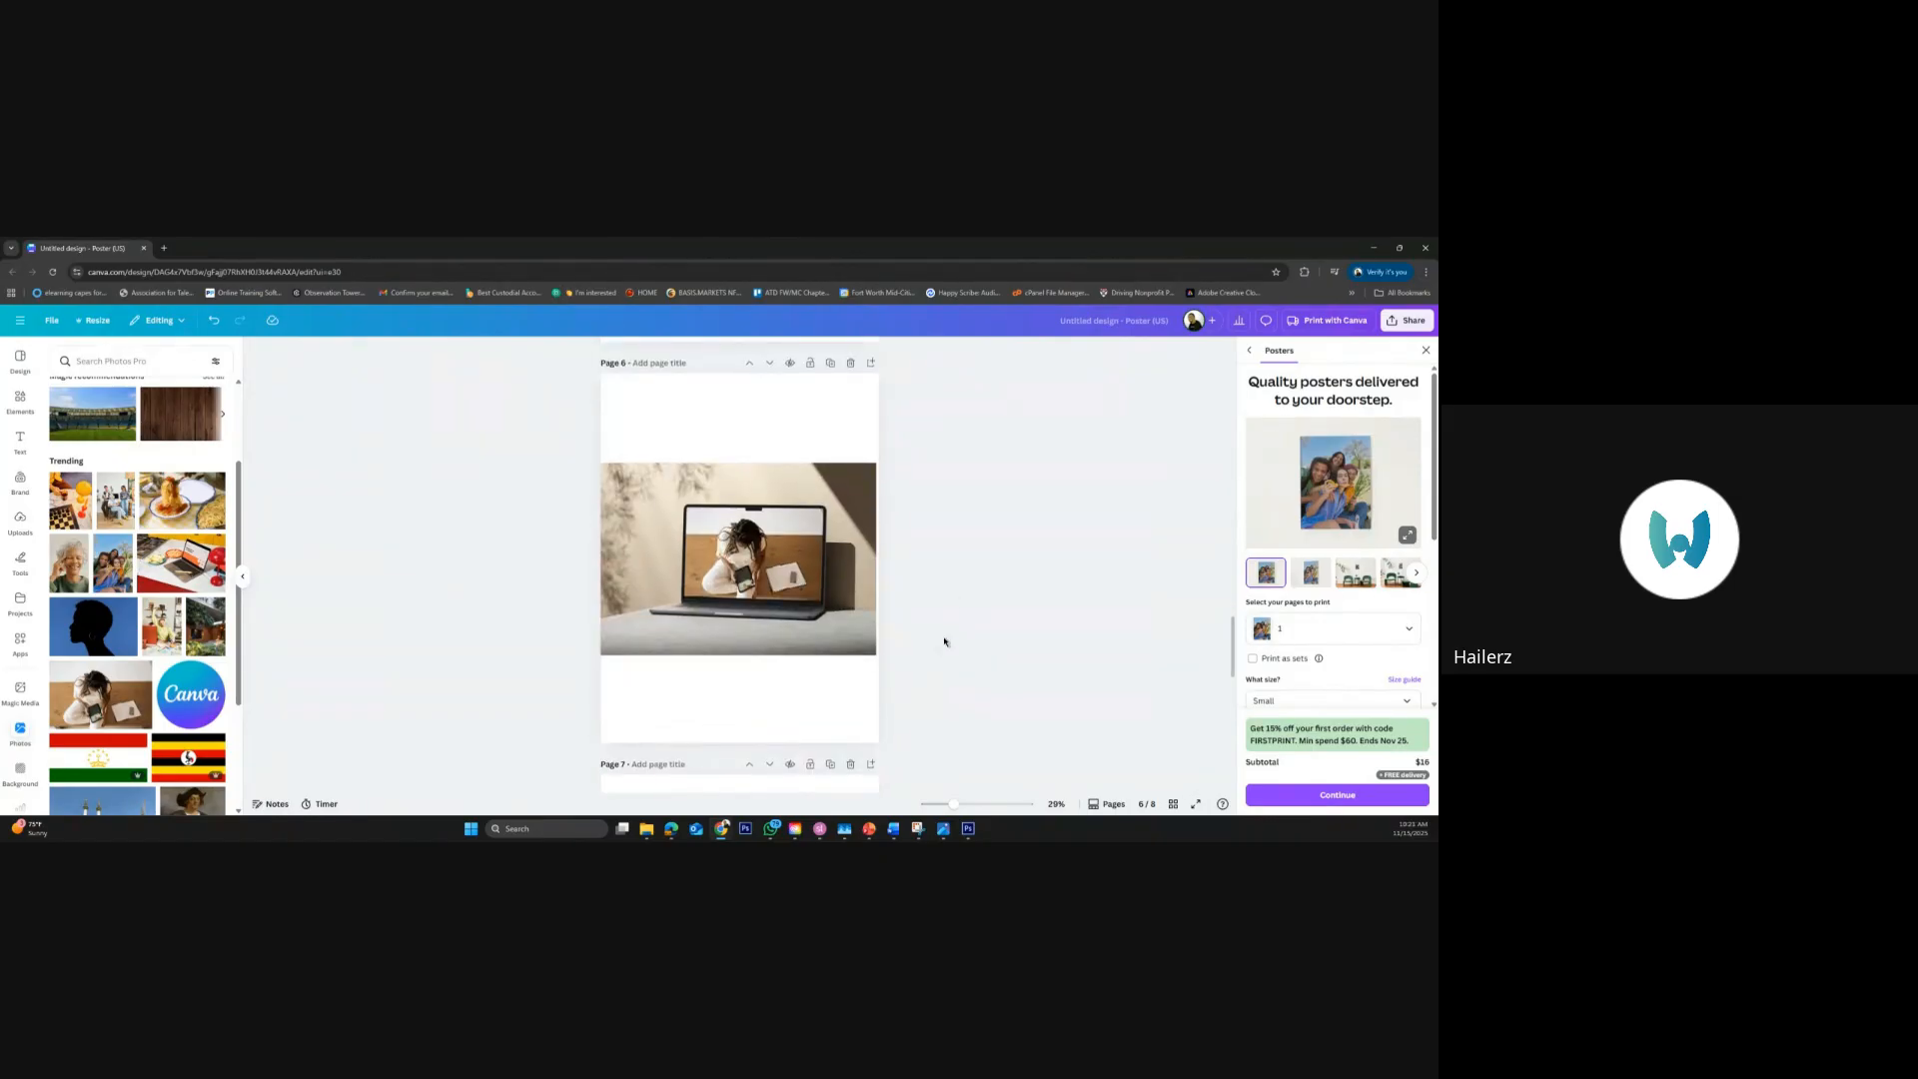
{"action": "scroll", "coordinate": [945, 641], "scroll_direction": "down", "scroll_amount": 2}
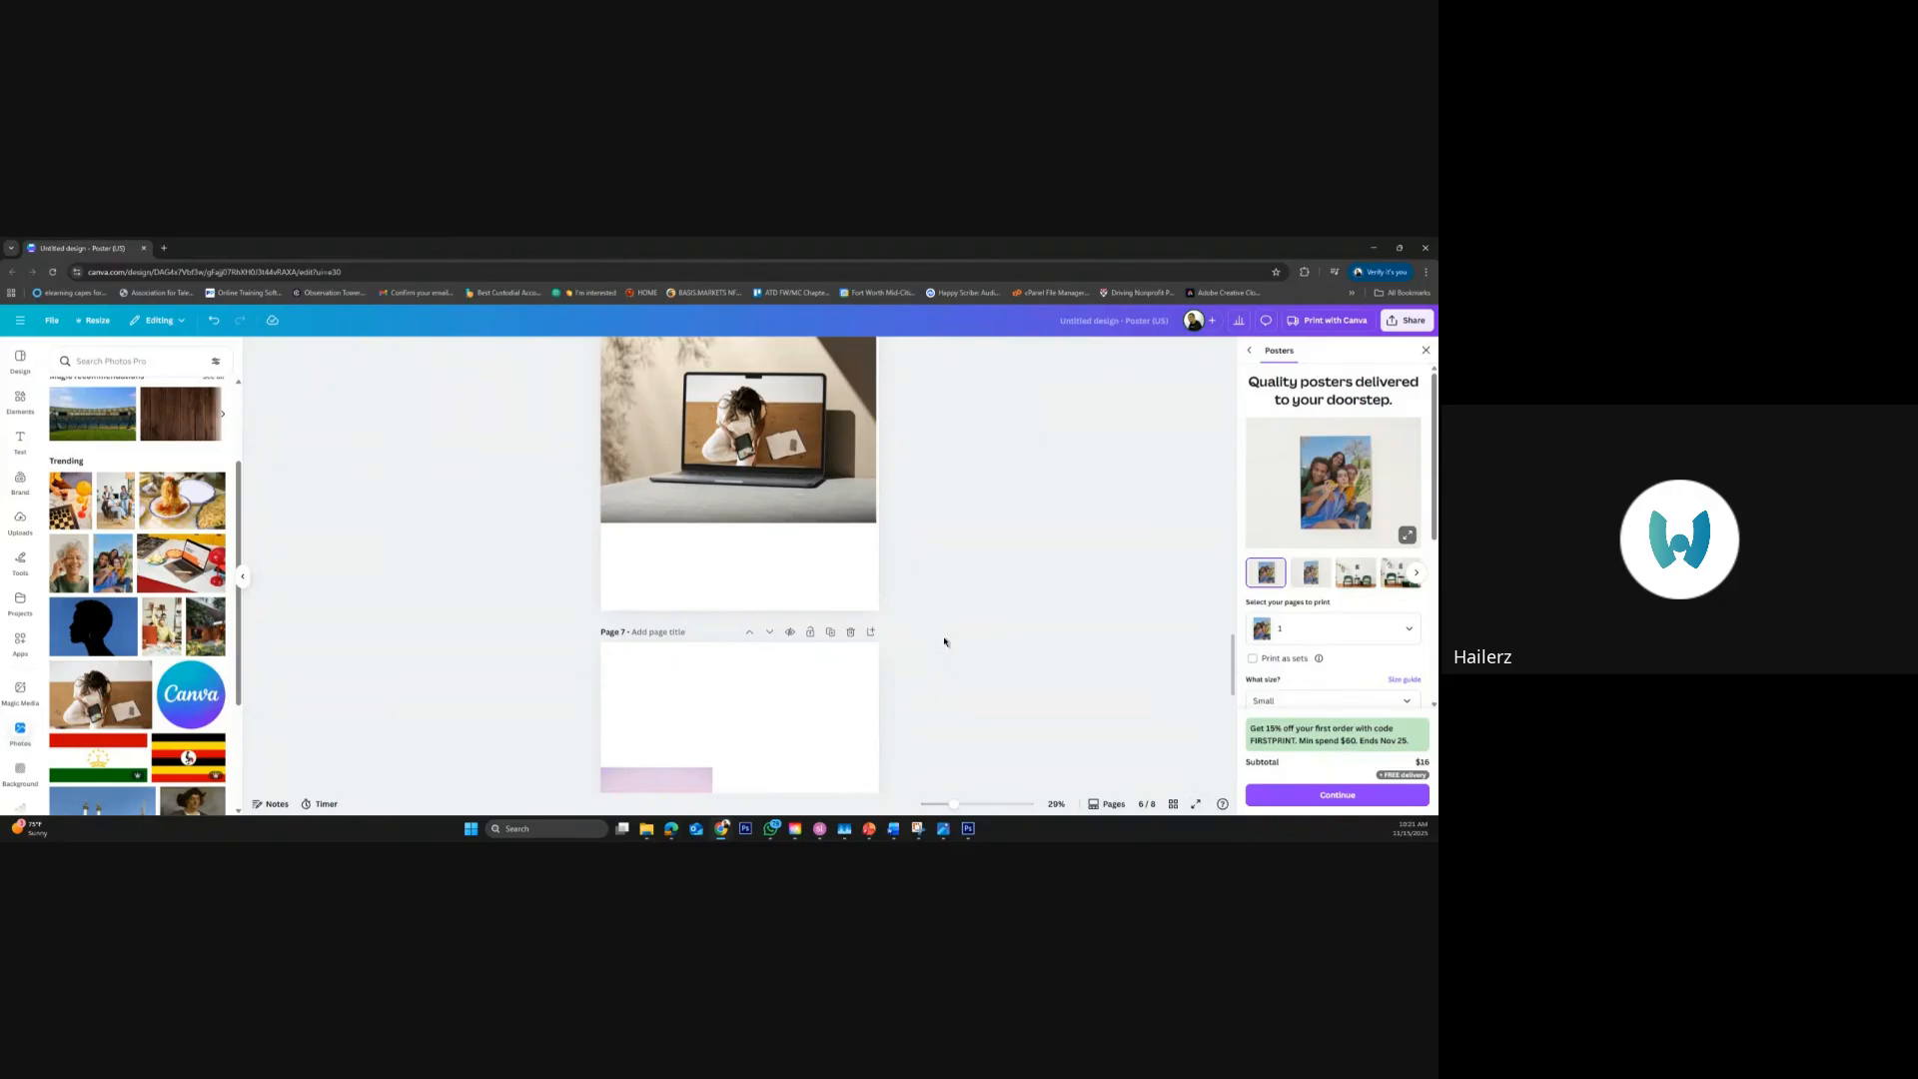
{"action": "scroll", "coordinate": [945, 641], "scroll_direction": "up", "scroll_amount": 2}
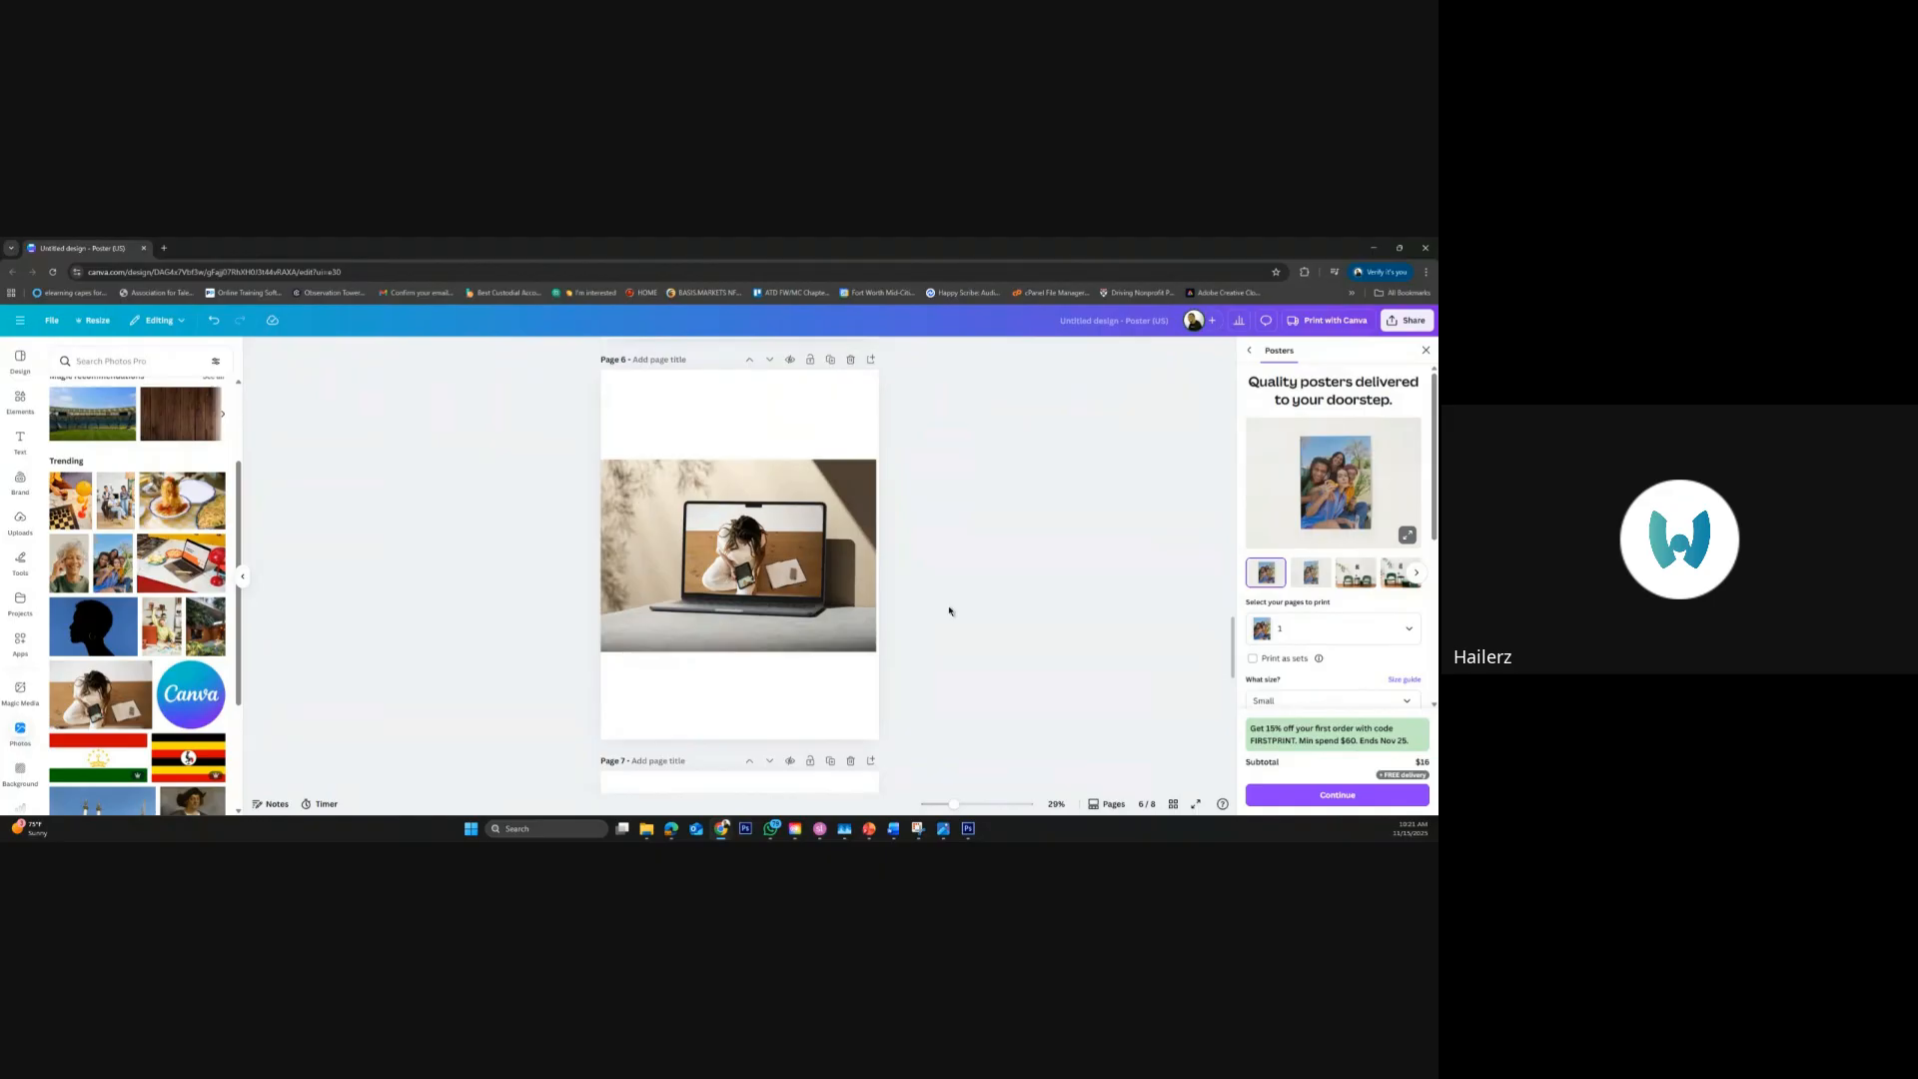
{"action": "scroll", "coordinate": [946, 614], "scroll_direction": "down", "scroll_amount": 3}
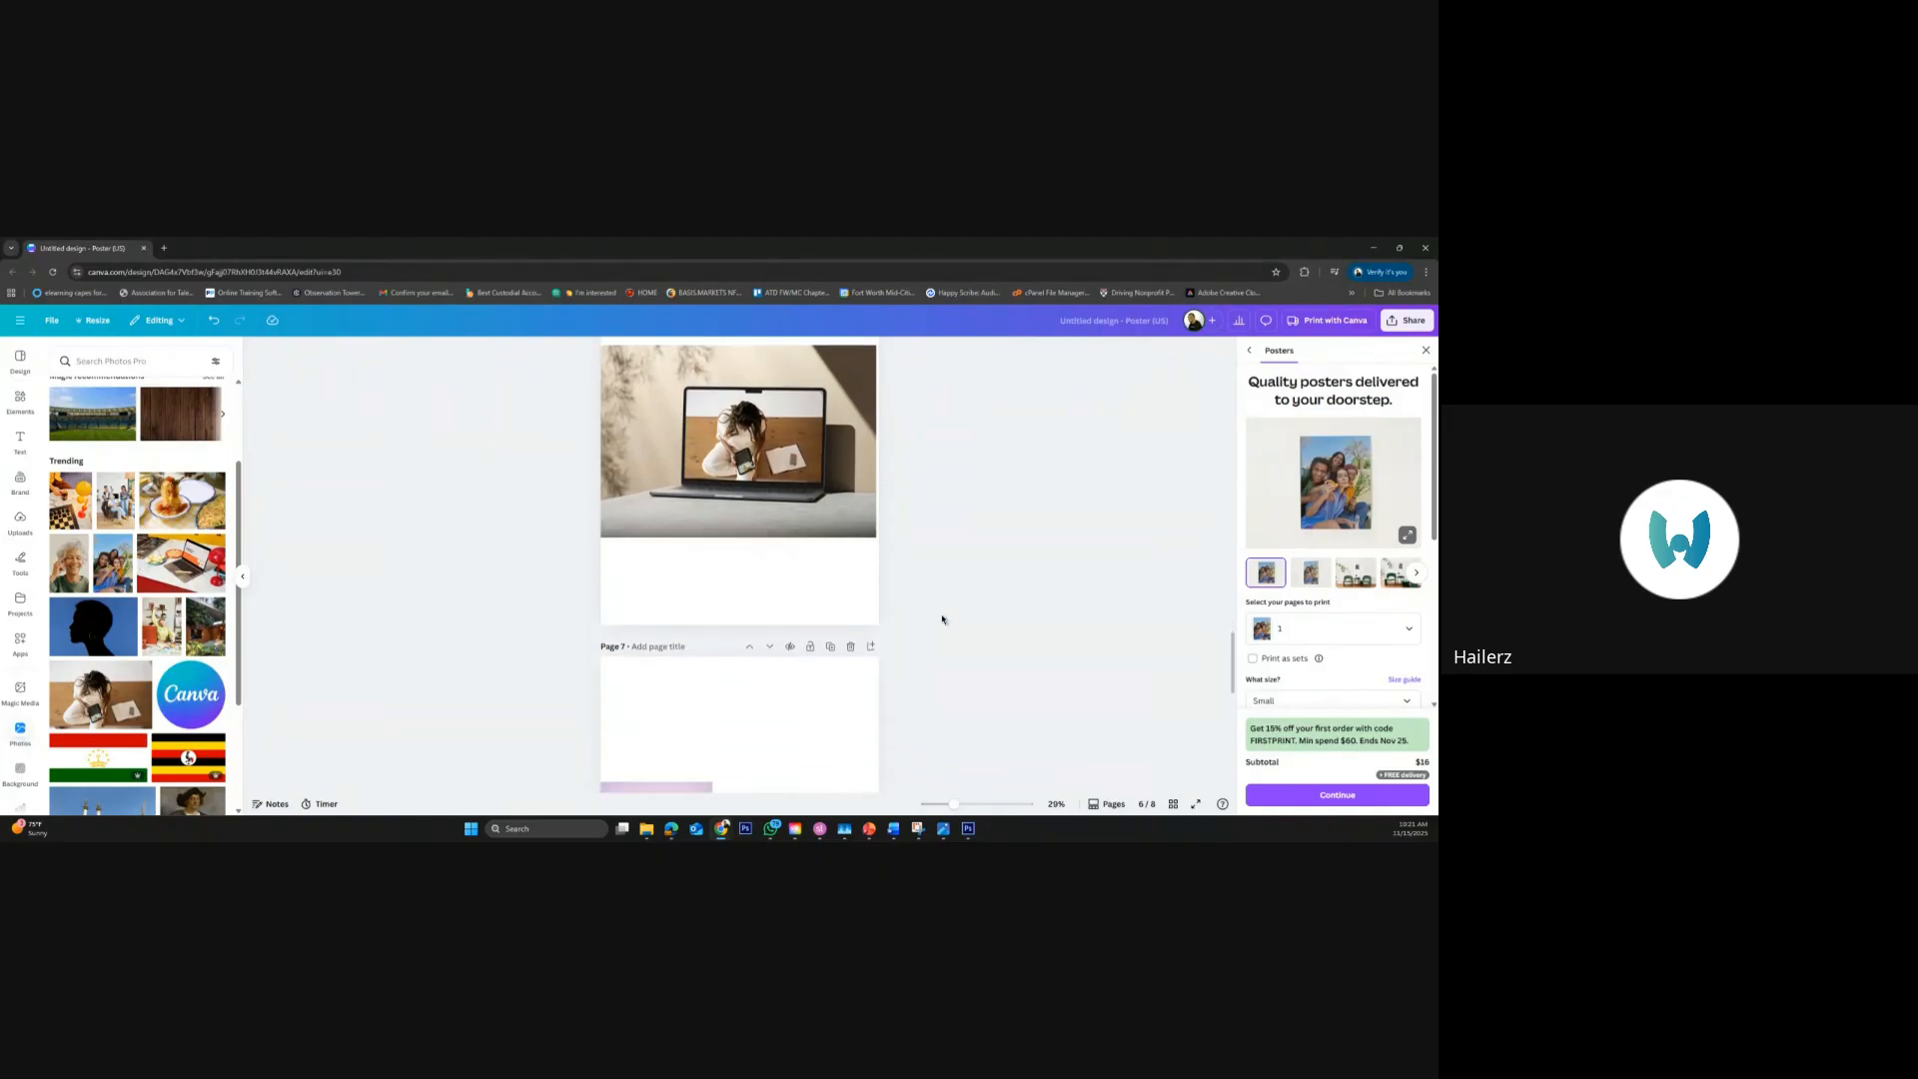
{"action": "scroll", "coordinate": [942, 619], "scroll_direction": "down", "scroll_amount": 1}
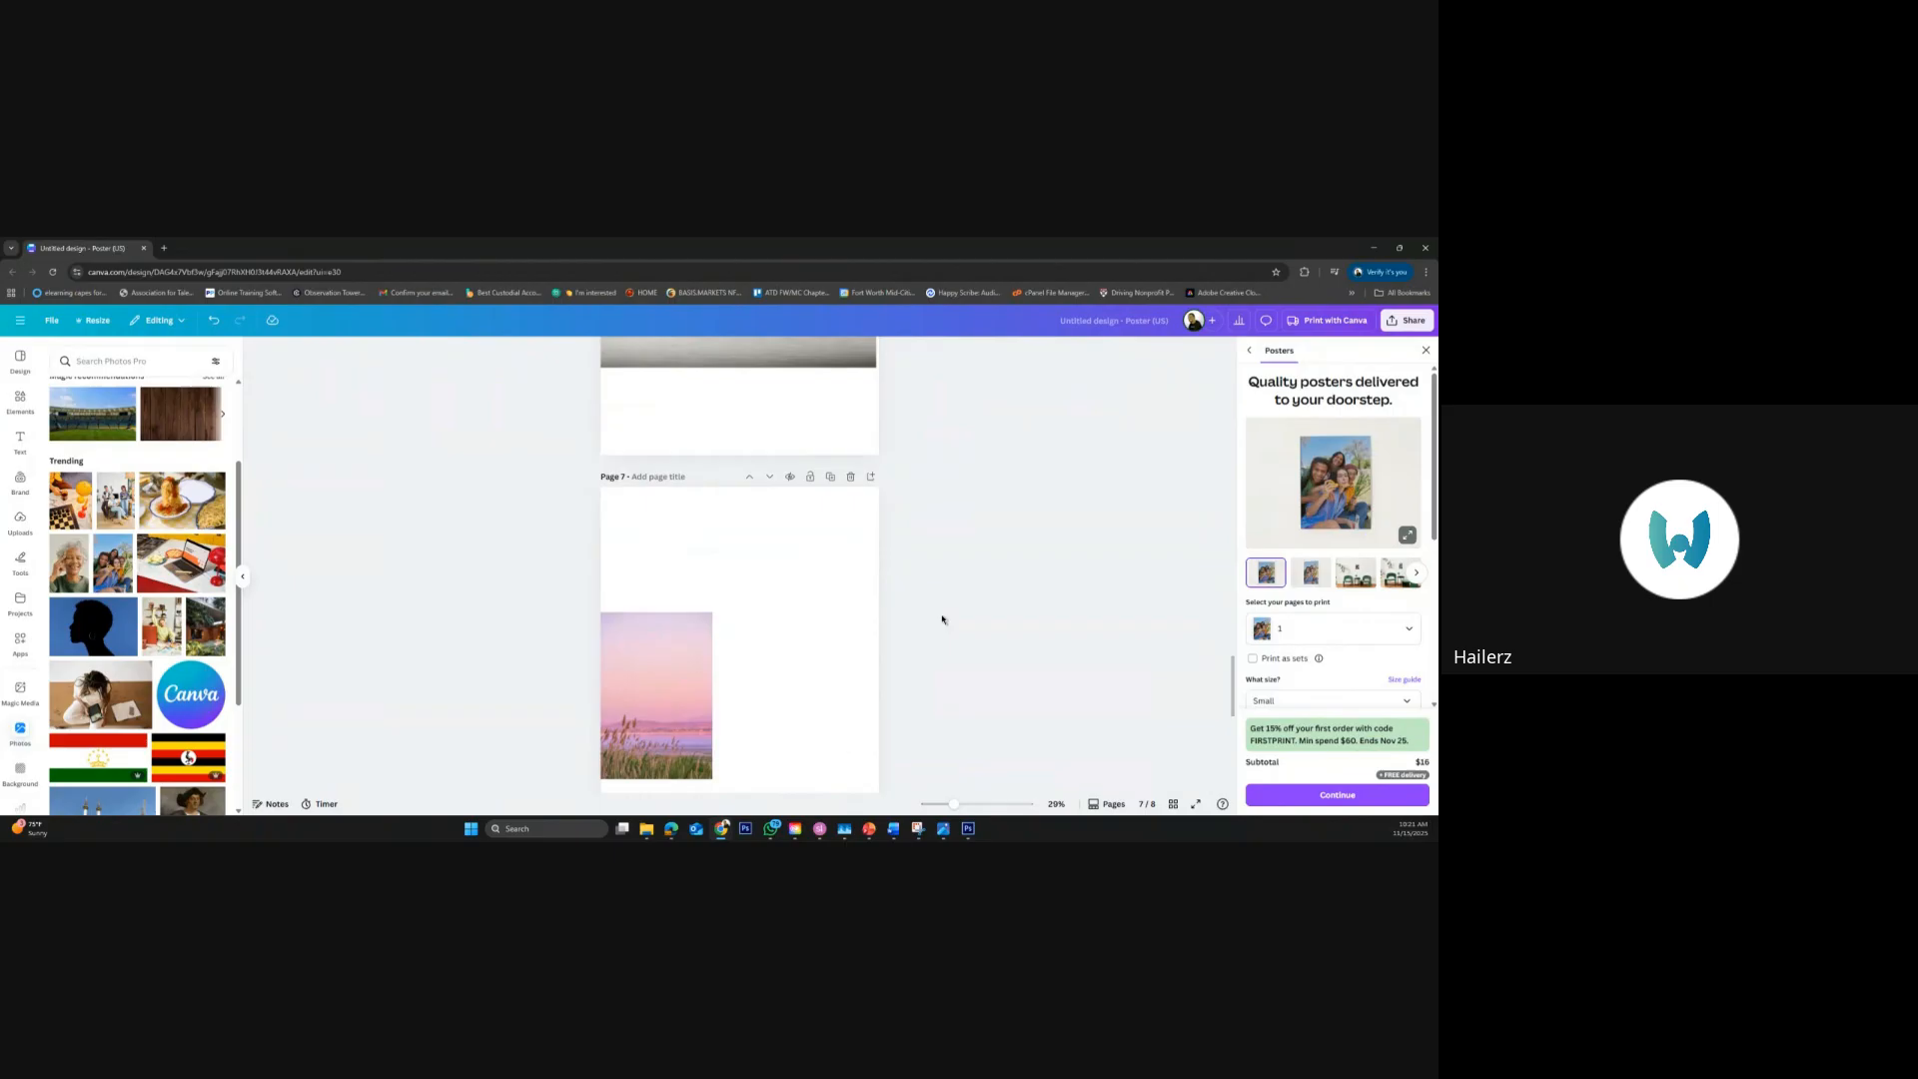
{"action": "left_click", "coordinate": [705, 635]}
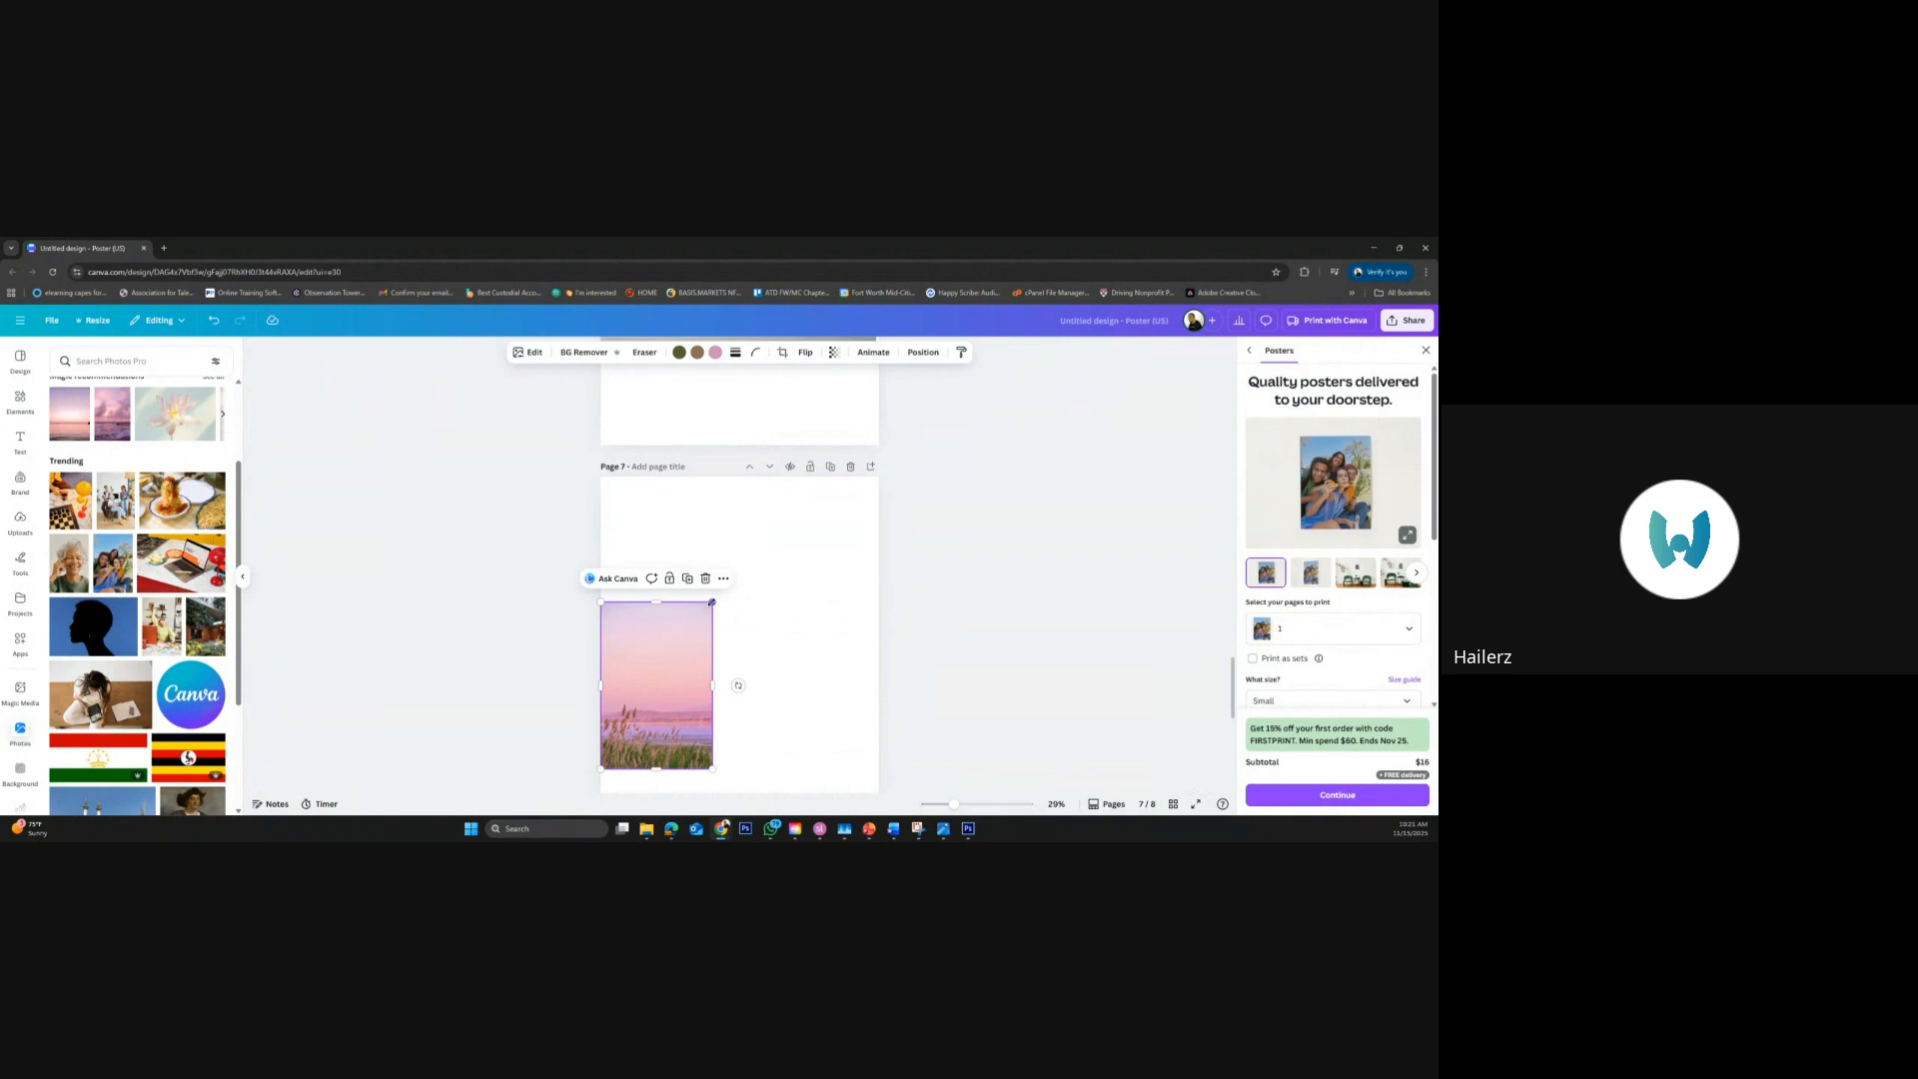
{"action": "left_click_drag", "start_coordinate": [726, 587], "coordinate": [732, 580]}
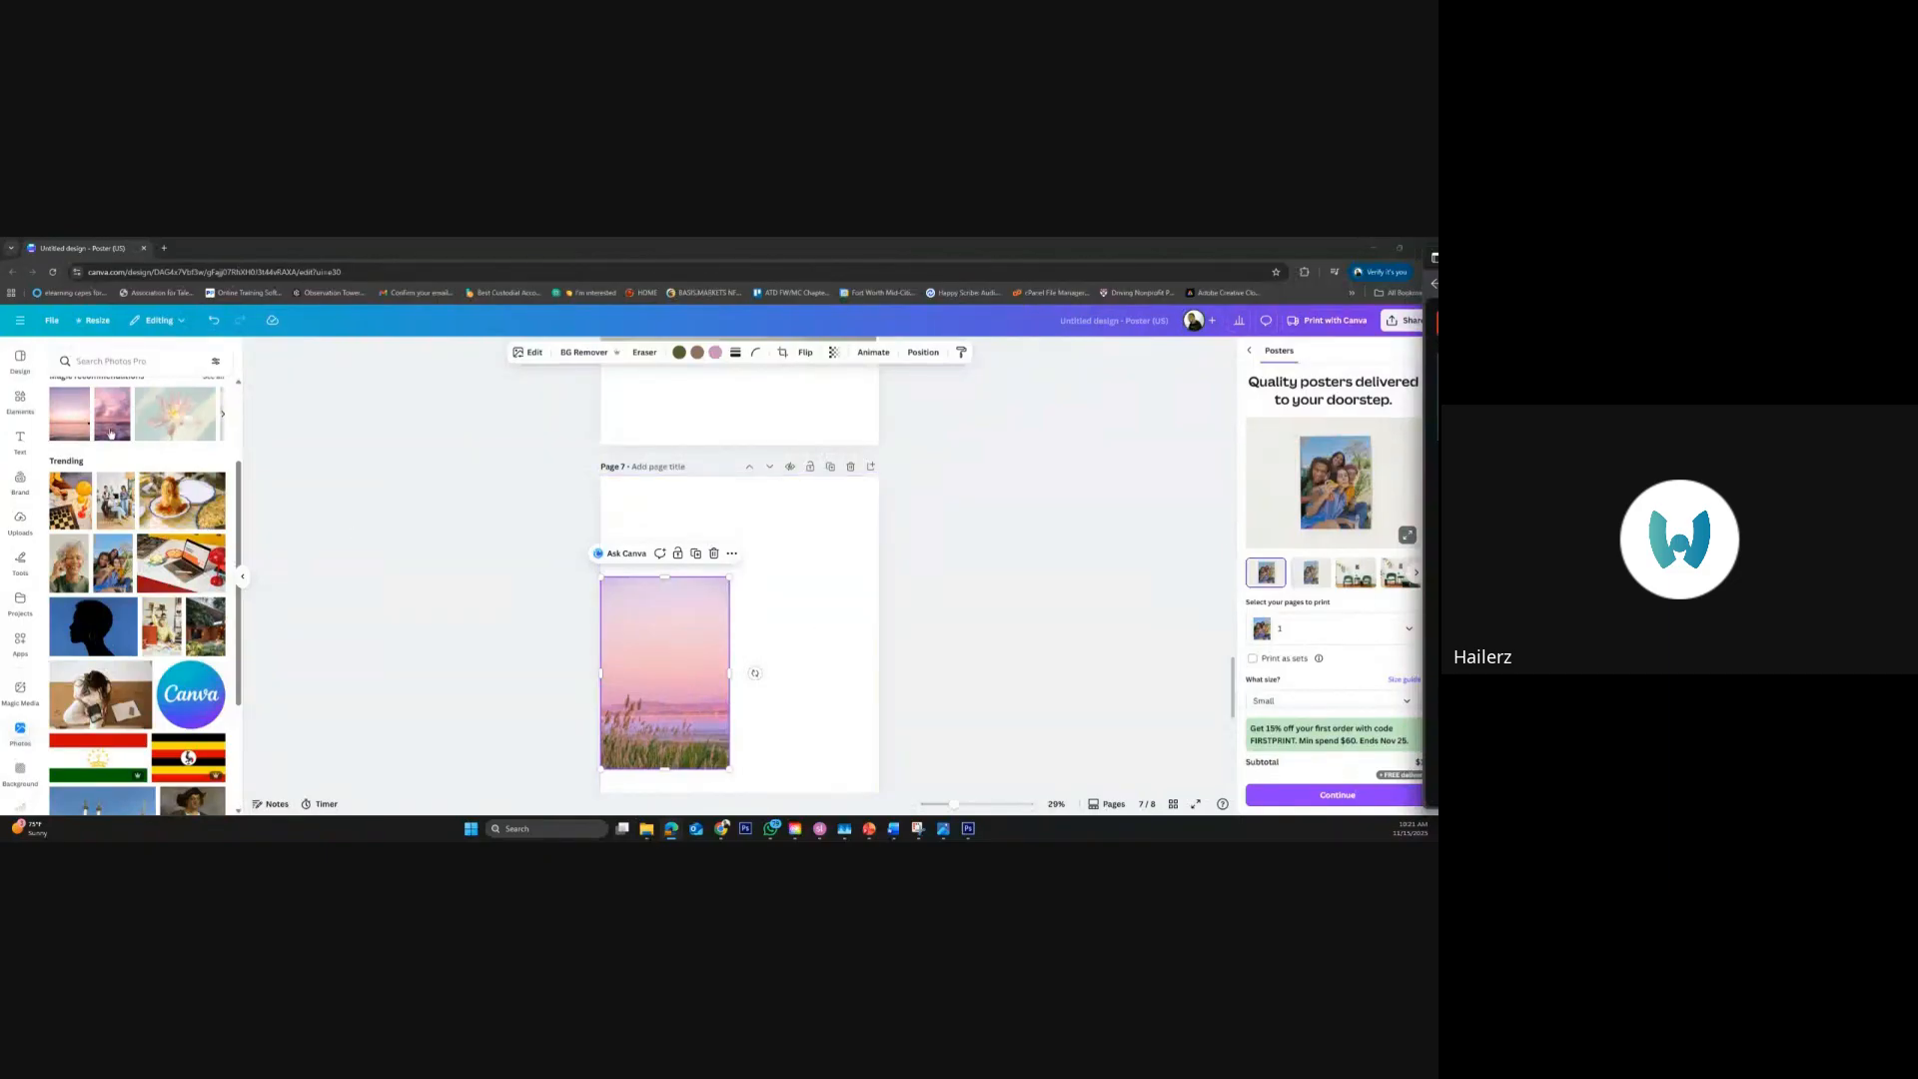
Search the photos for "sunrise", add the portrait photo of the sun over the sea to page 7, and delete the pink lakeside photo
{"action": "left_click", "coordinate": [125, 363]}
{"action": "type", "text": "s"}
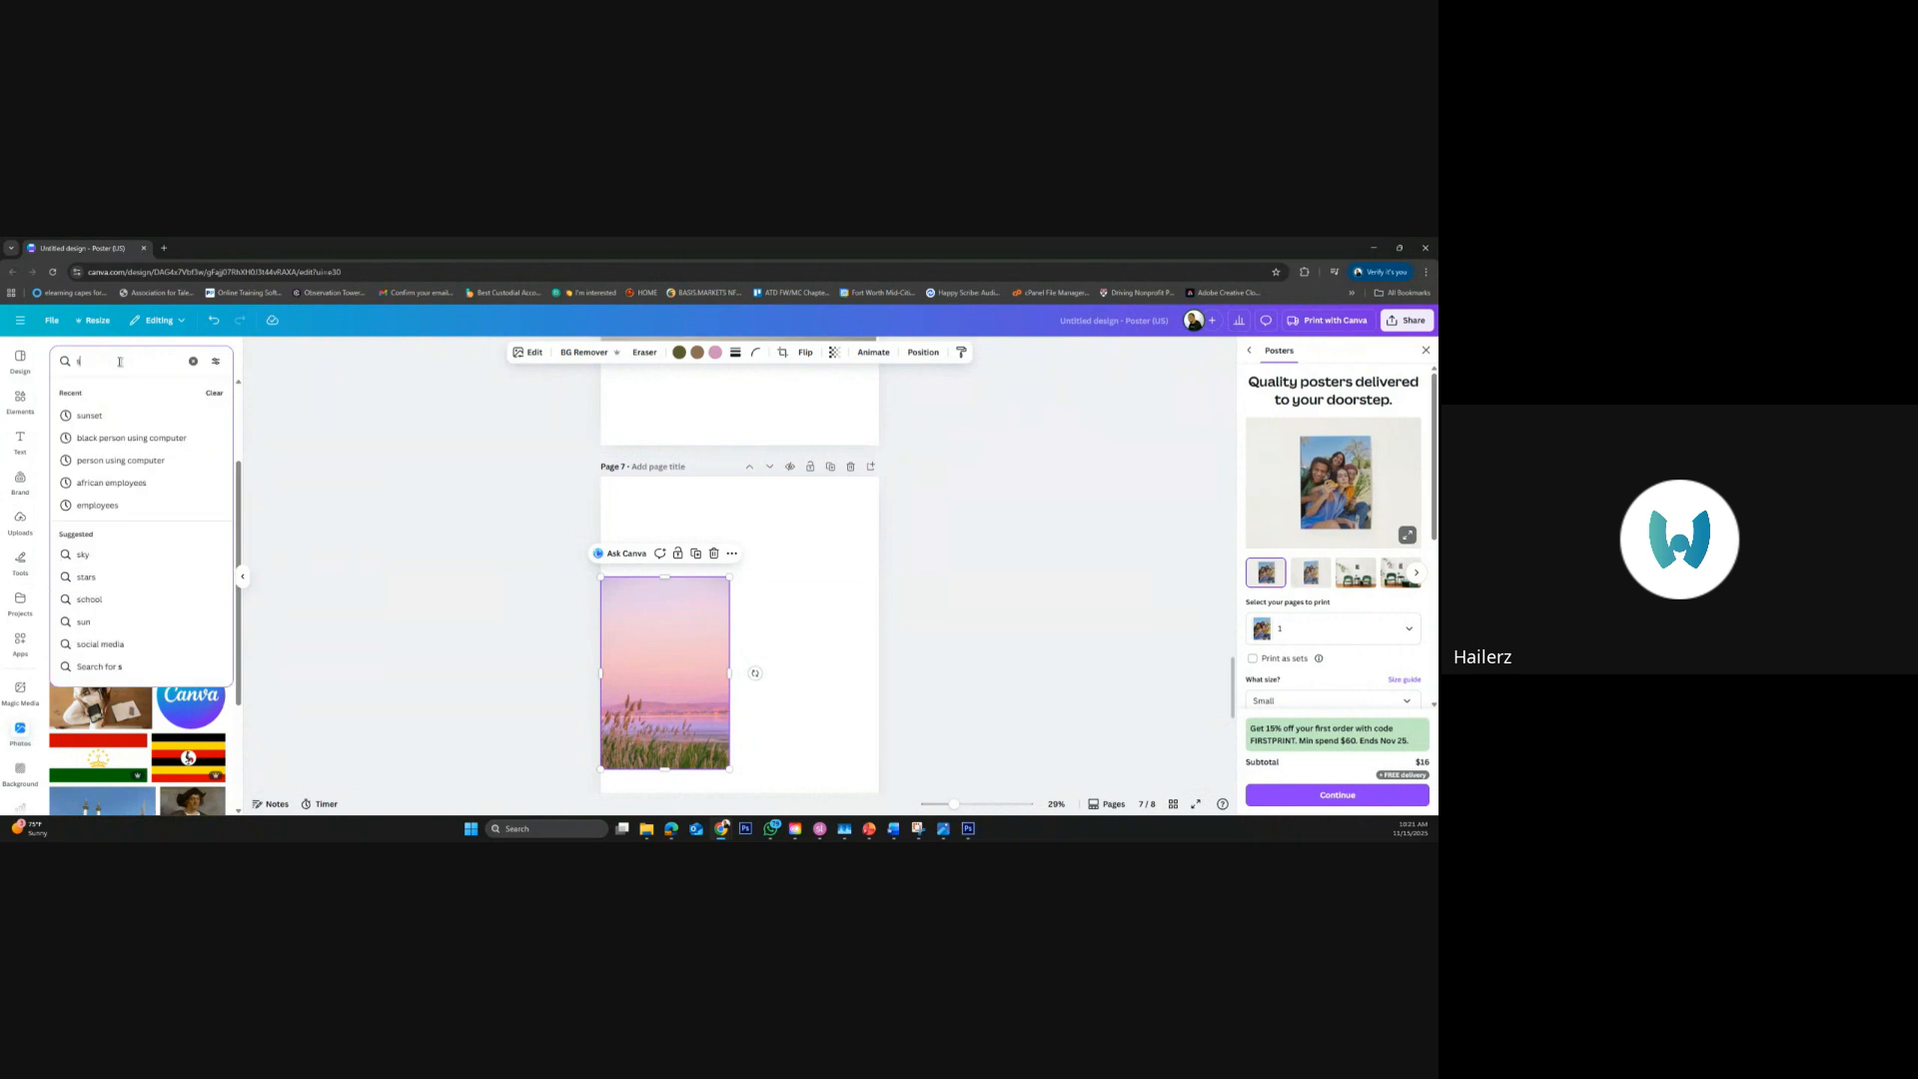
{"action": "type", "text": "unrise"}
{"action": "key", "text": "Return"}
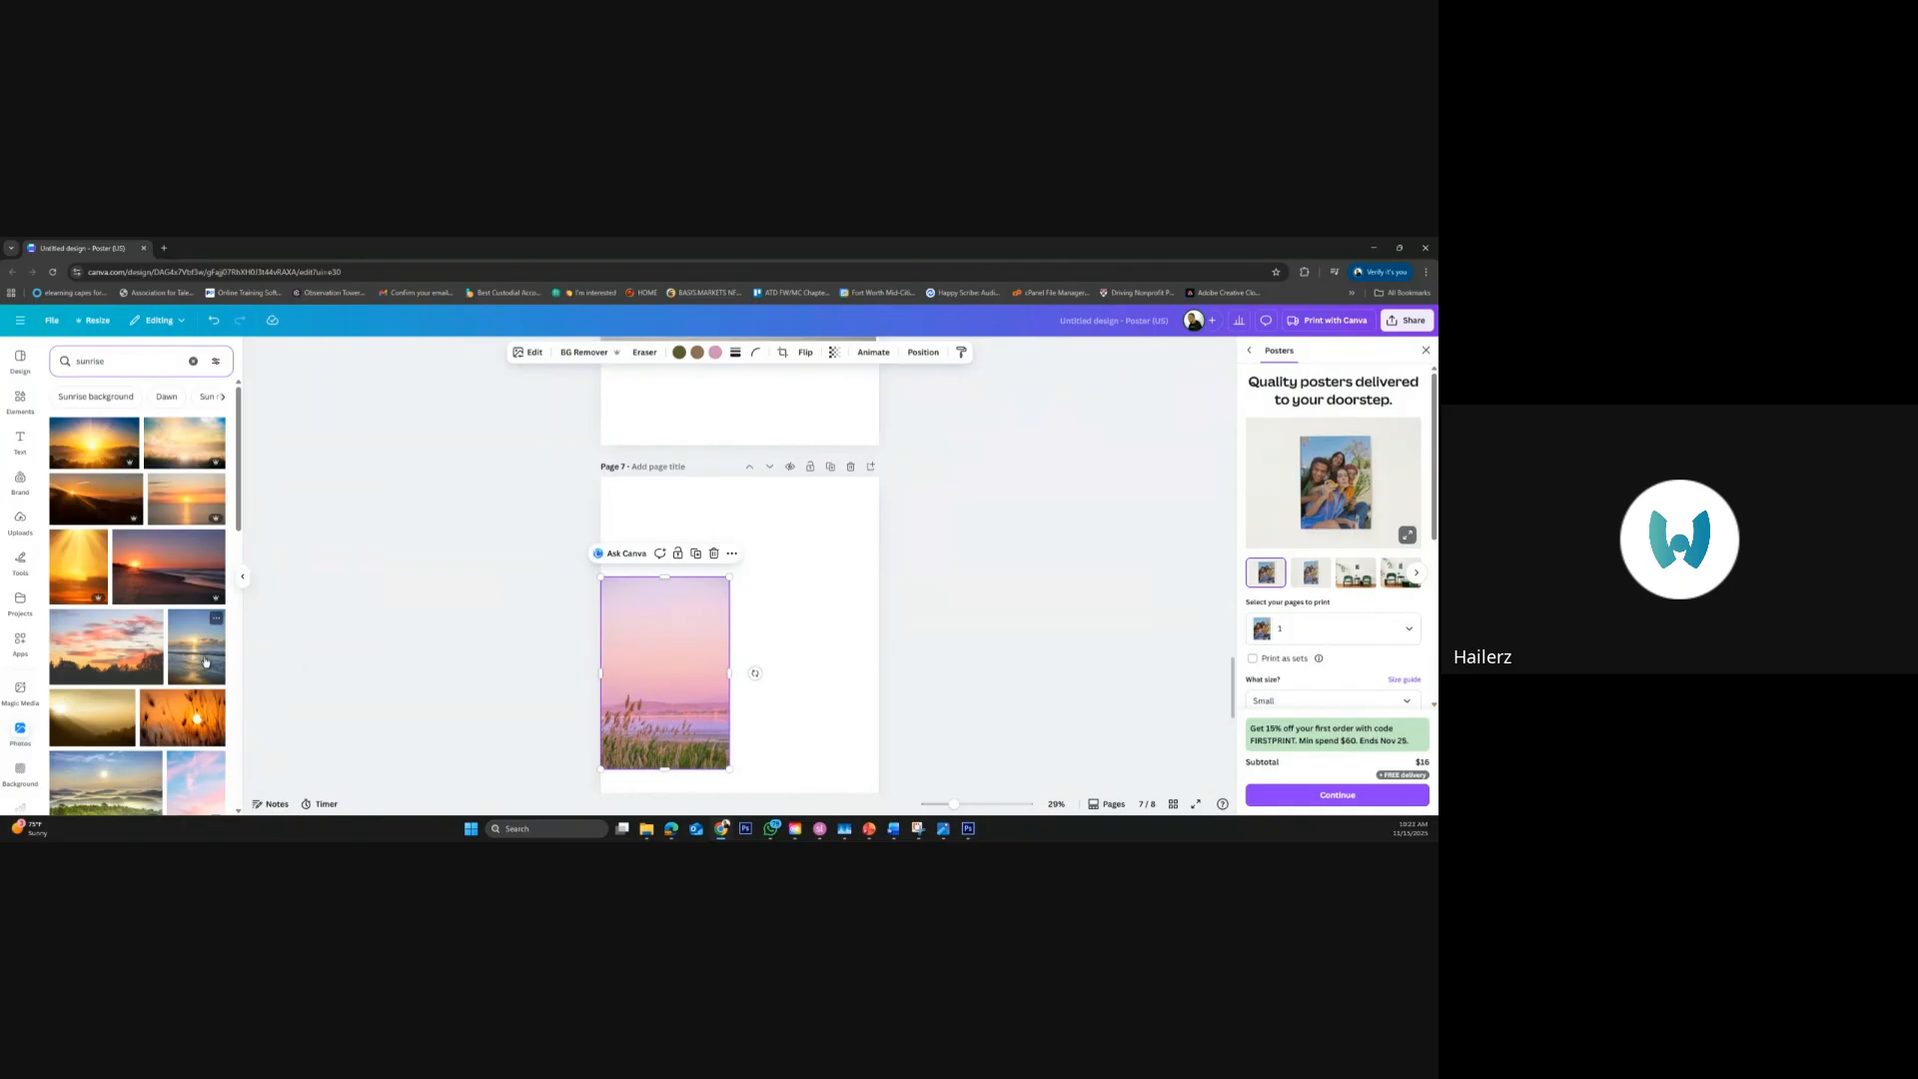
{"action": "left_click", "coordinate": [204, 661]}
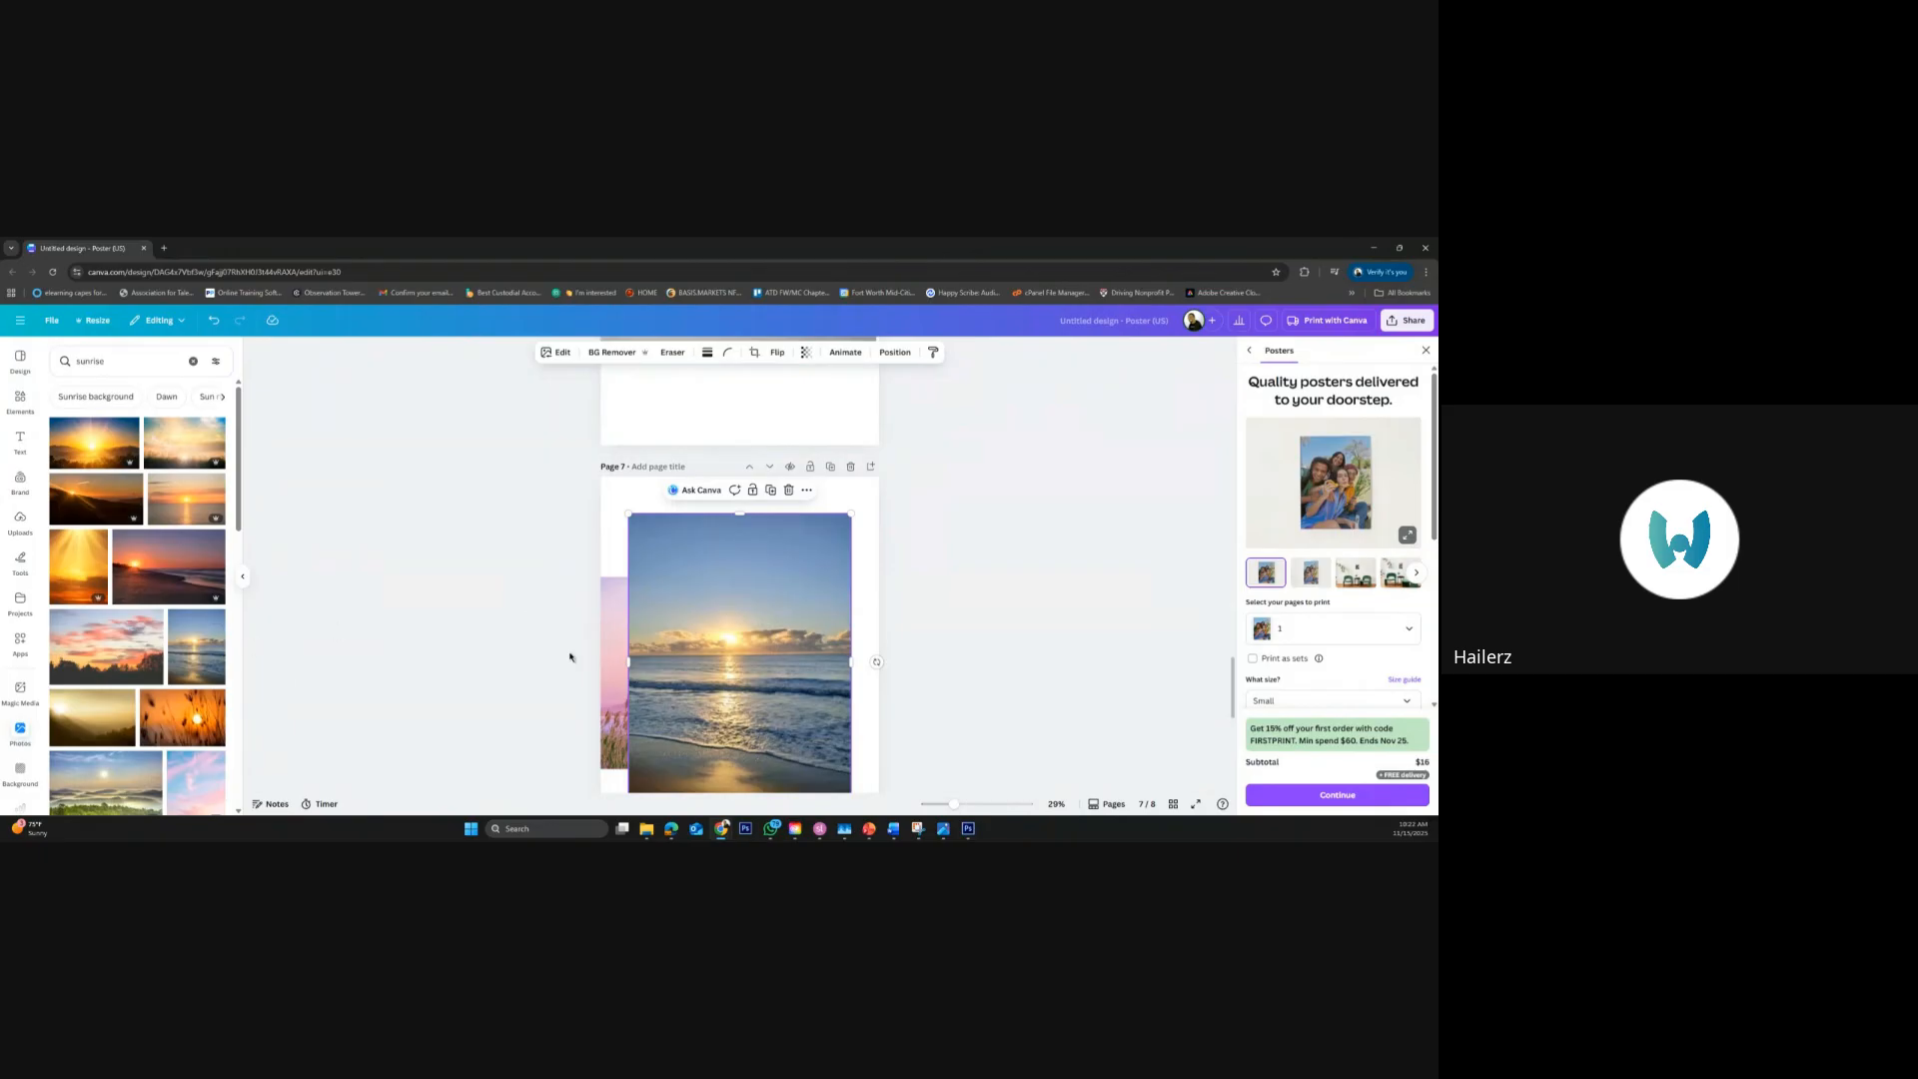
{"action": "key", "text": "Delete"}
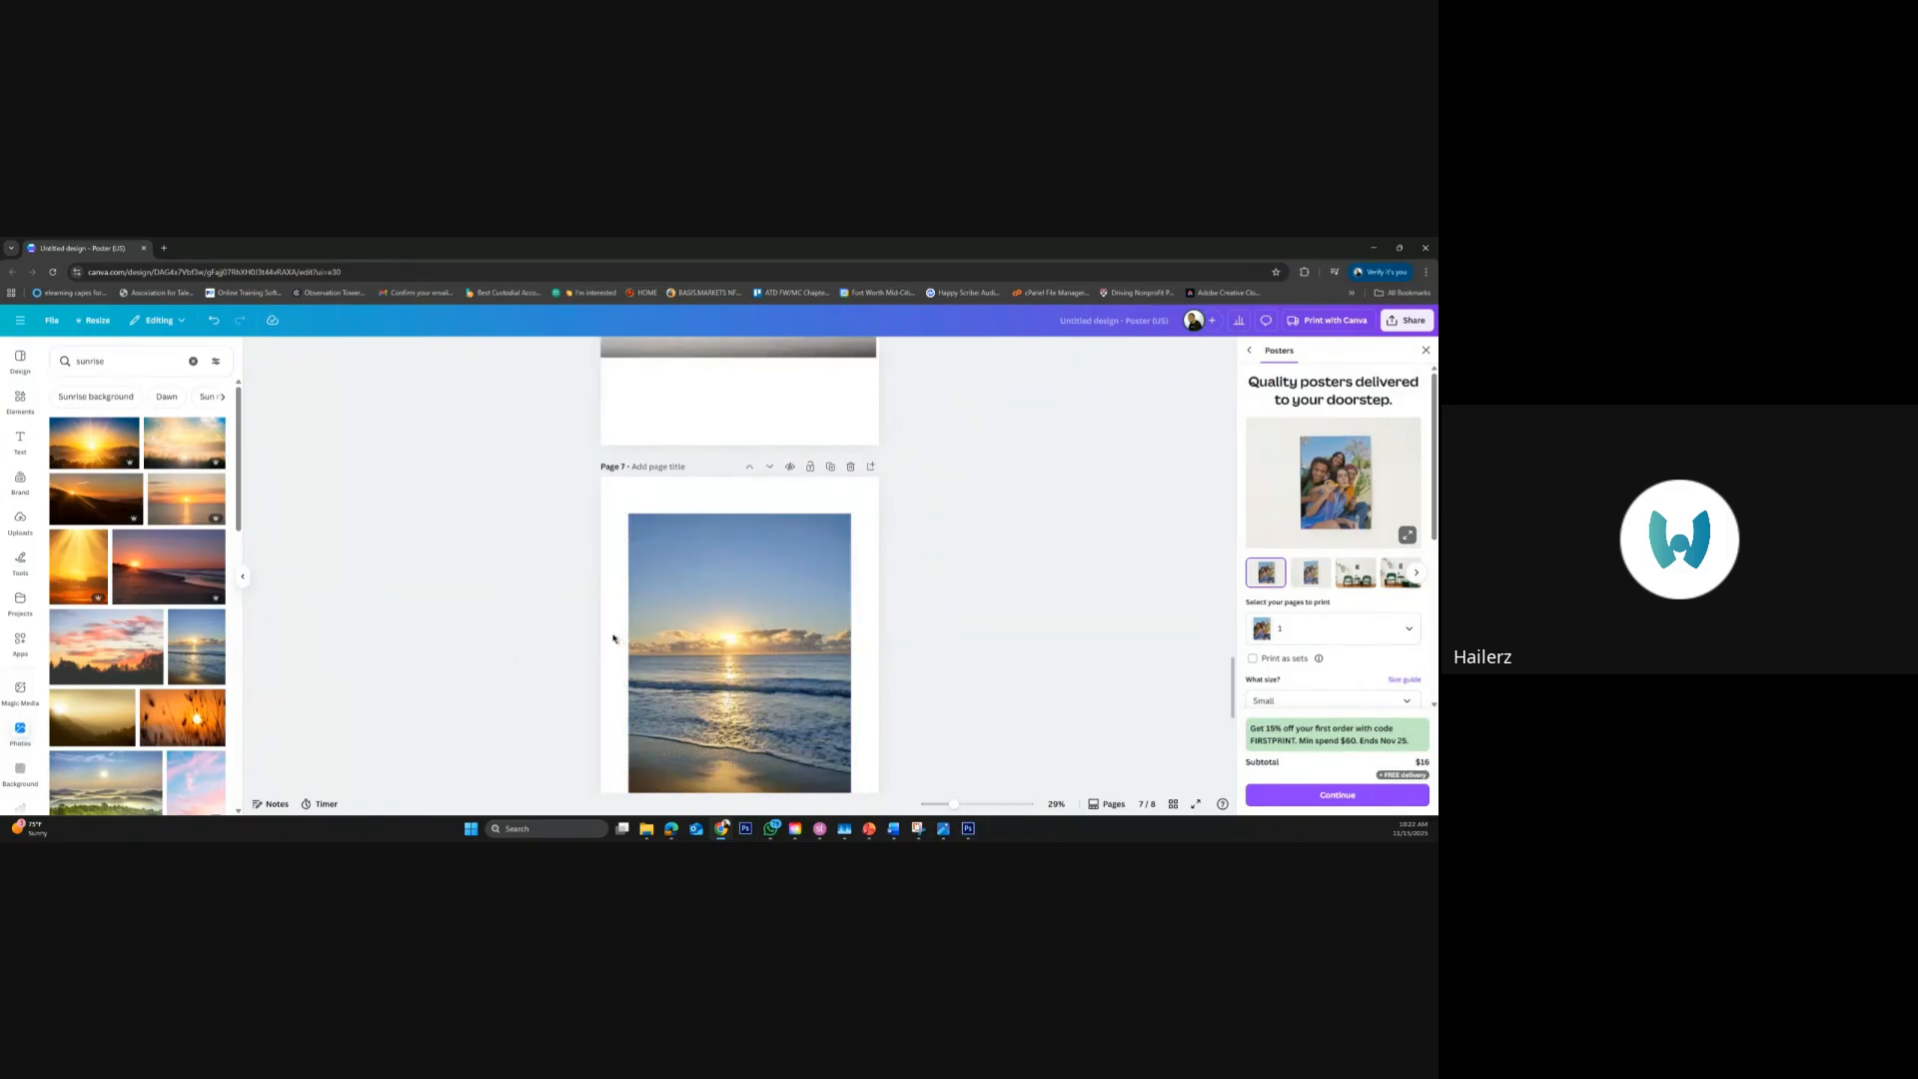
Move the portrait sunrise photo to page 7's top-left corner, shrink it, and delete it from the page
{"action": "left_click_drag", "start_coordinate": [728, 595], "coordinate": [724, 580]}
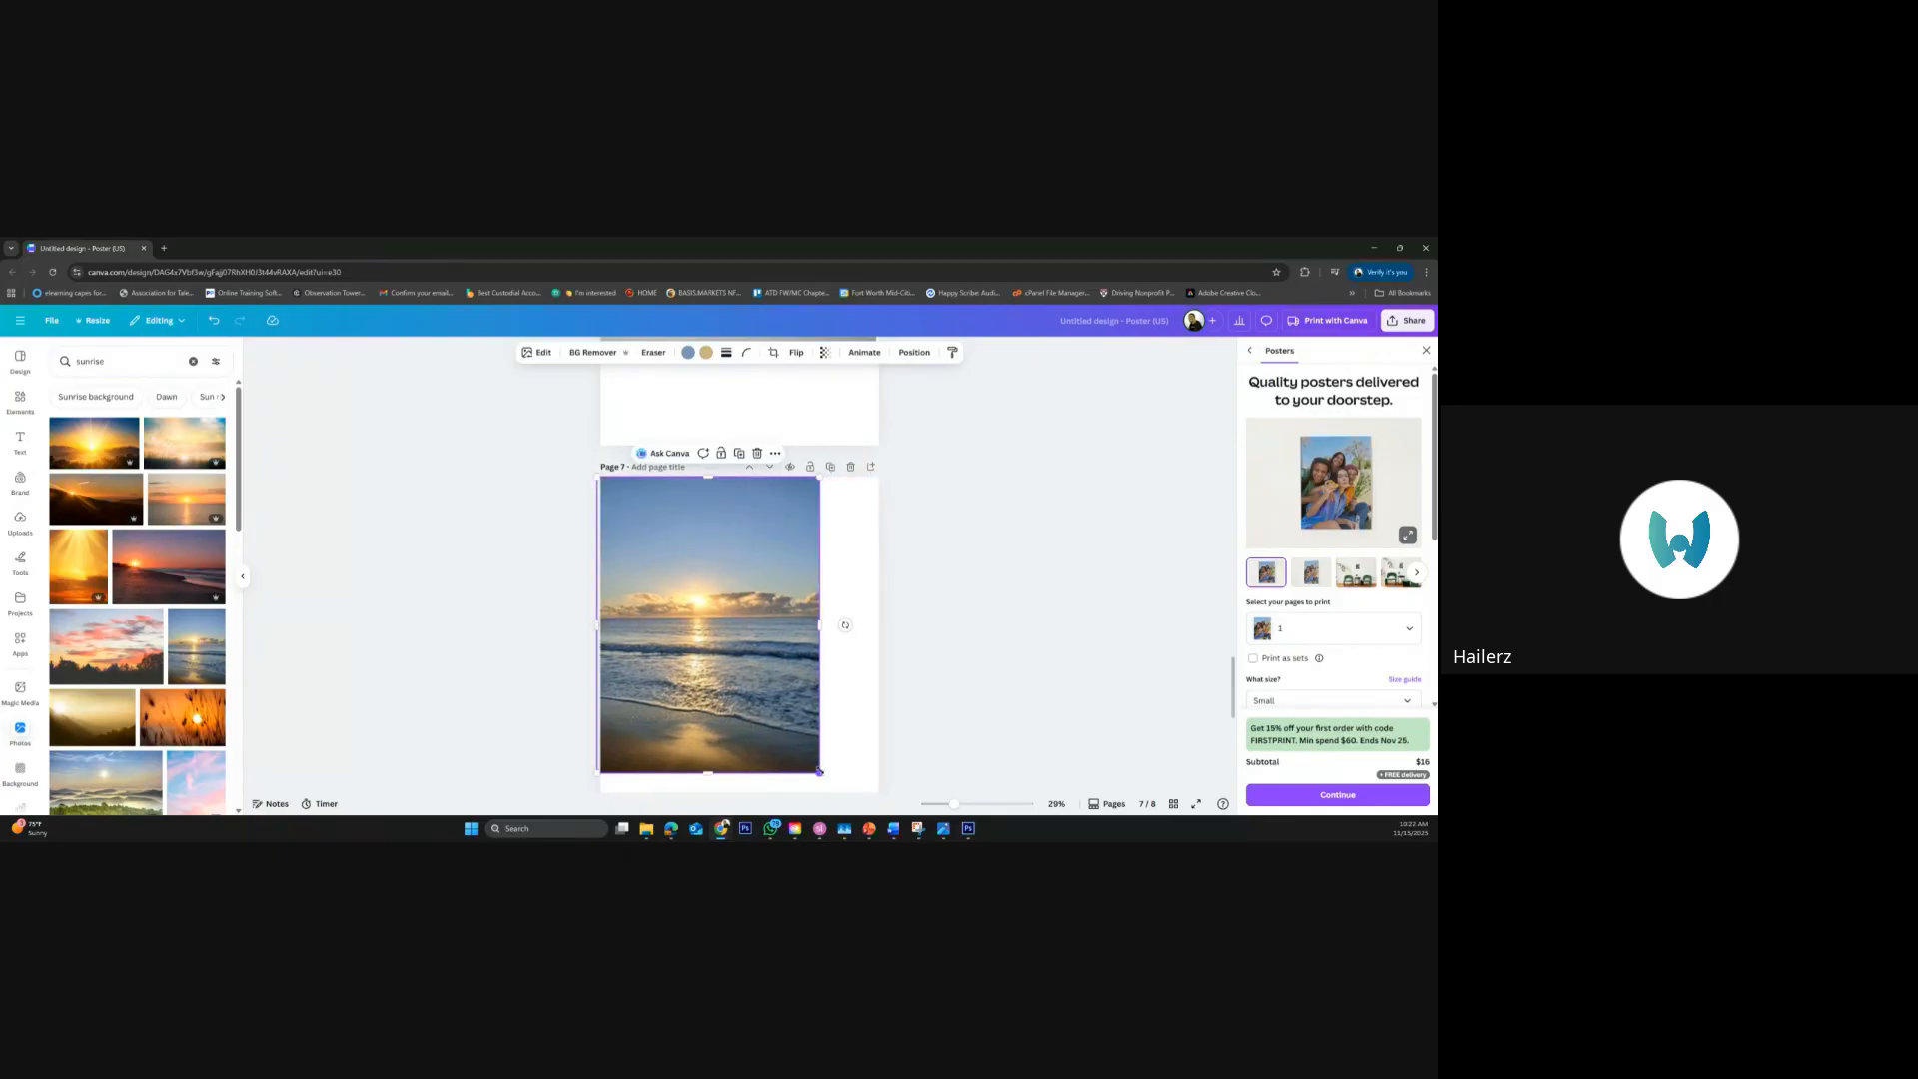
{"action": "left_click_drag", "start_coordinate": [820, 772], "coordinate": [750, 680]}
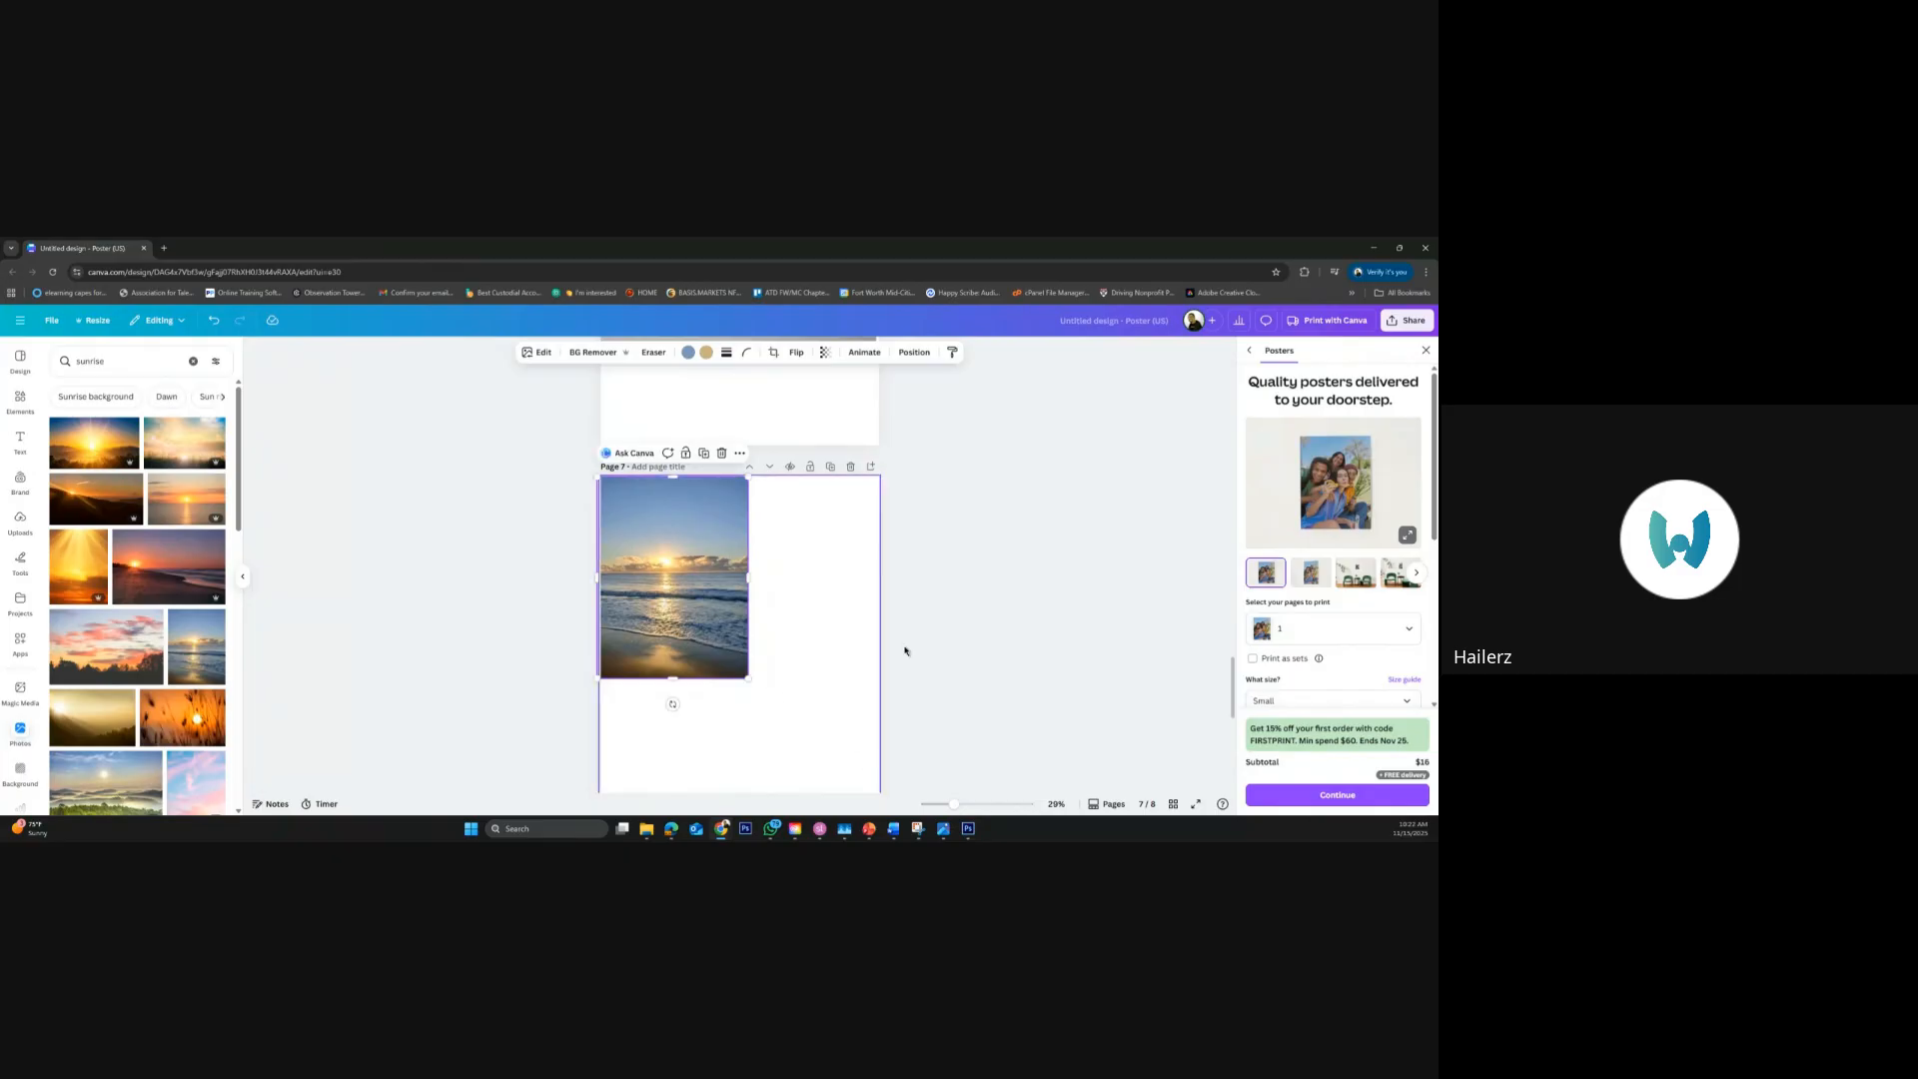
{"action": "left_click", "coordinate": [750, 687]}
{"action": "key", "text": "Delete"}
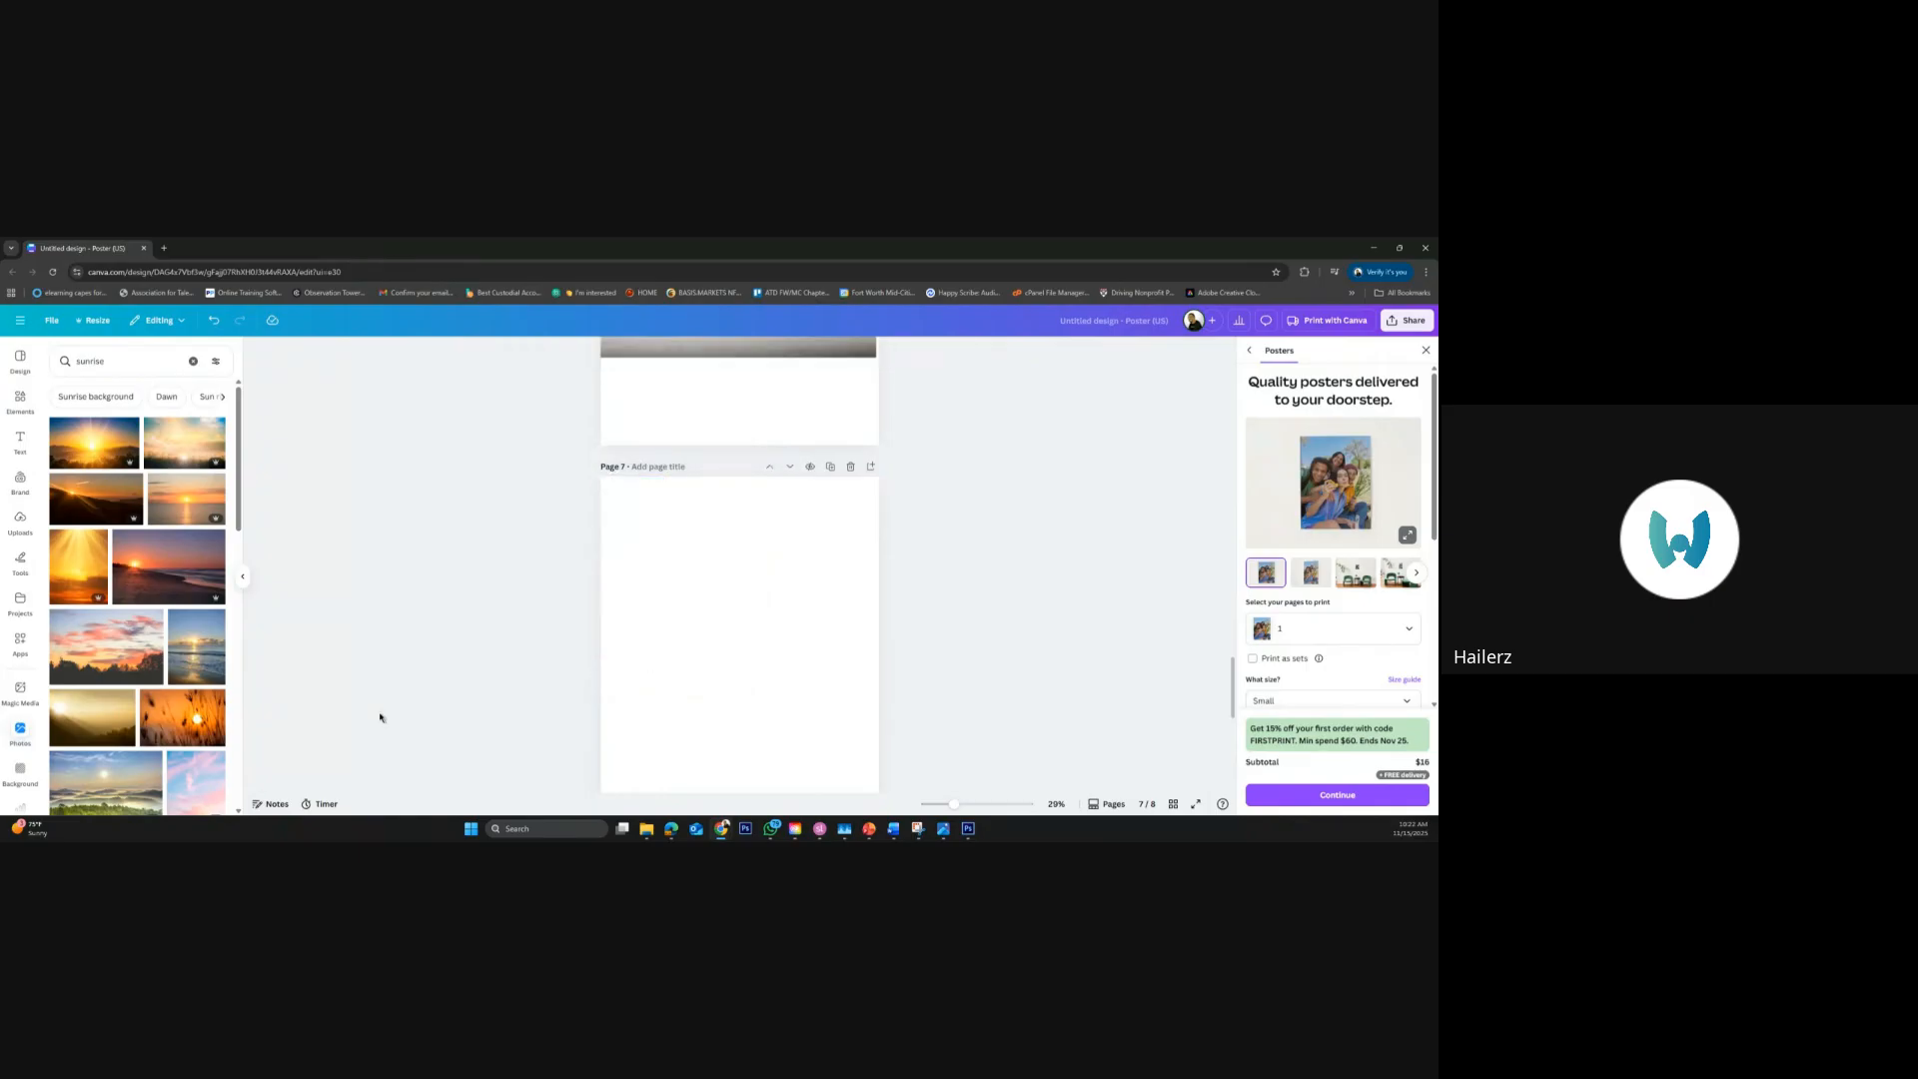
Add the landscape beach sunrise photo to page 7, align it with the page's top-left corner, and enlarge it to the full page width
{"action": "left_click", "coordinate": [178, 581]}
{"action": "left_click_drag", "start_coordinate": [754, 638], "coordinate": [728, 535]}
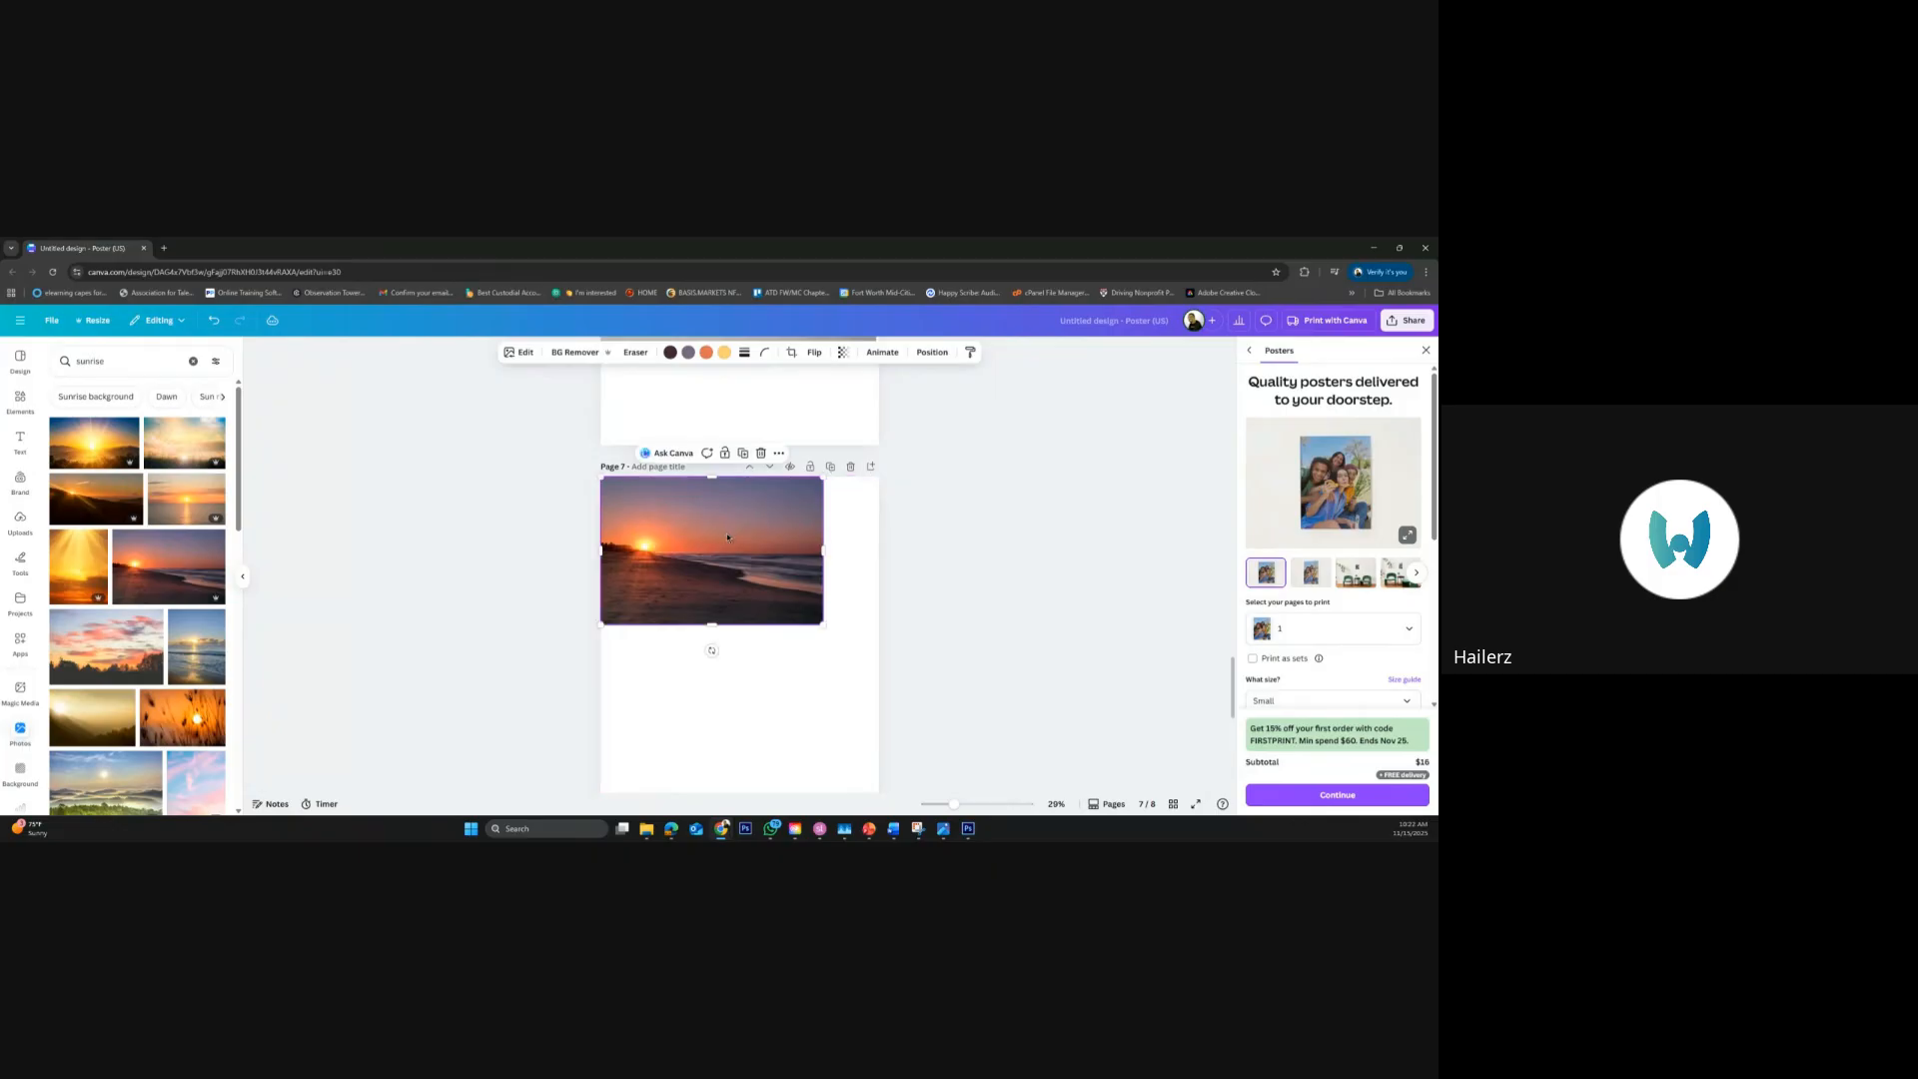
{"action": "left_click_drag", "start_coordinate": [857, 645], "coordinate": [900, 674]}
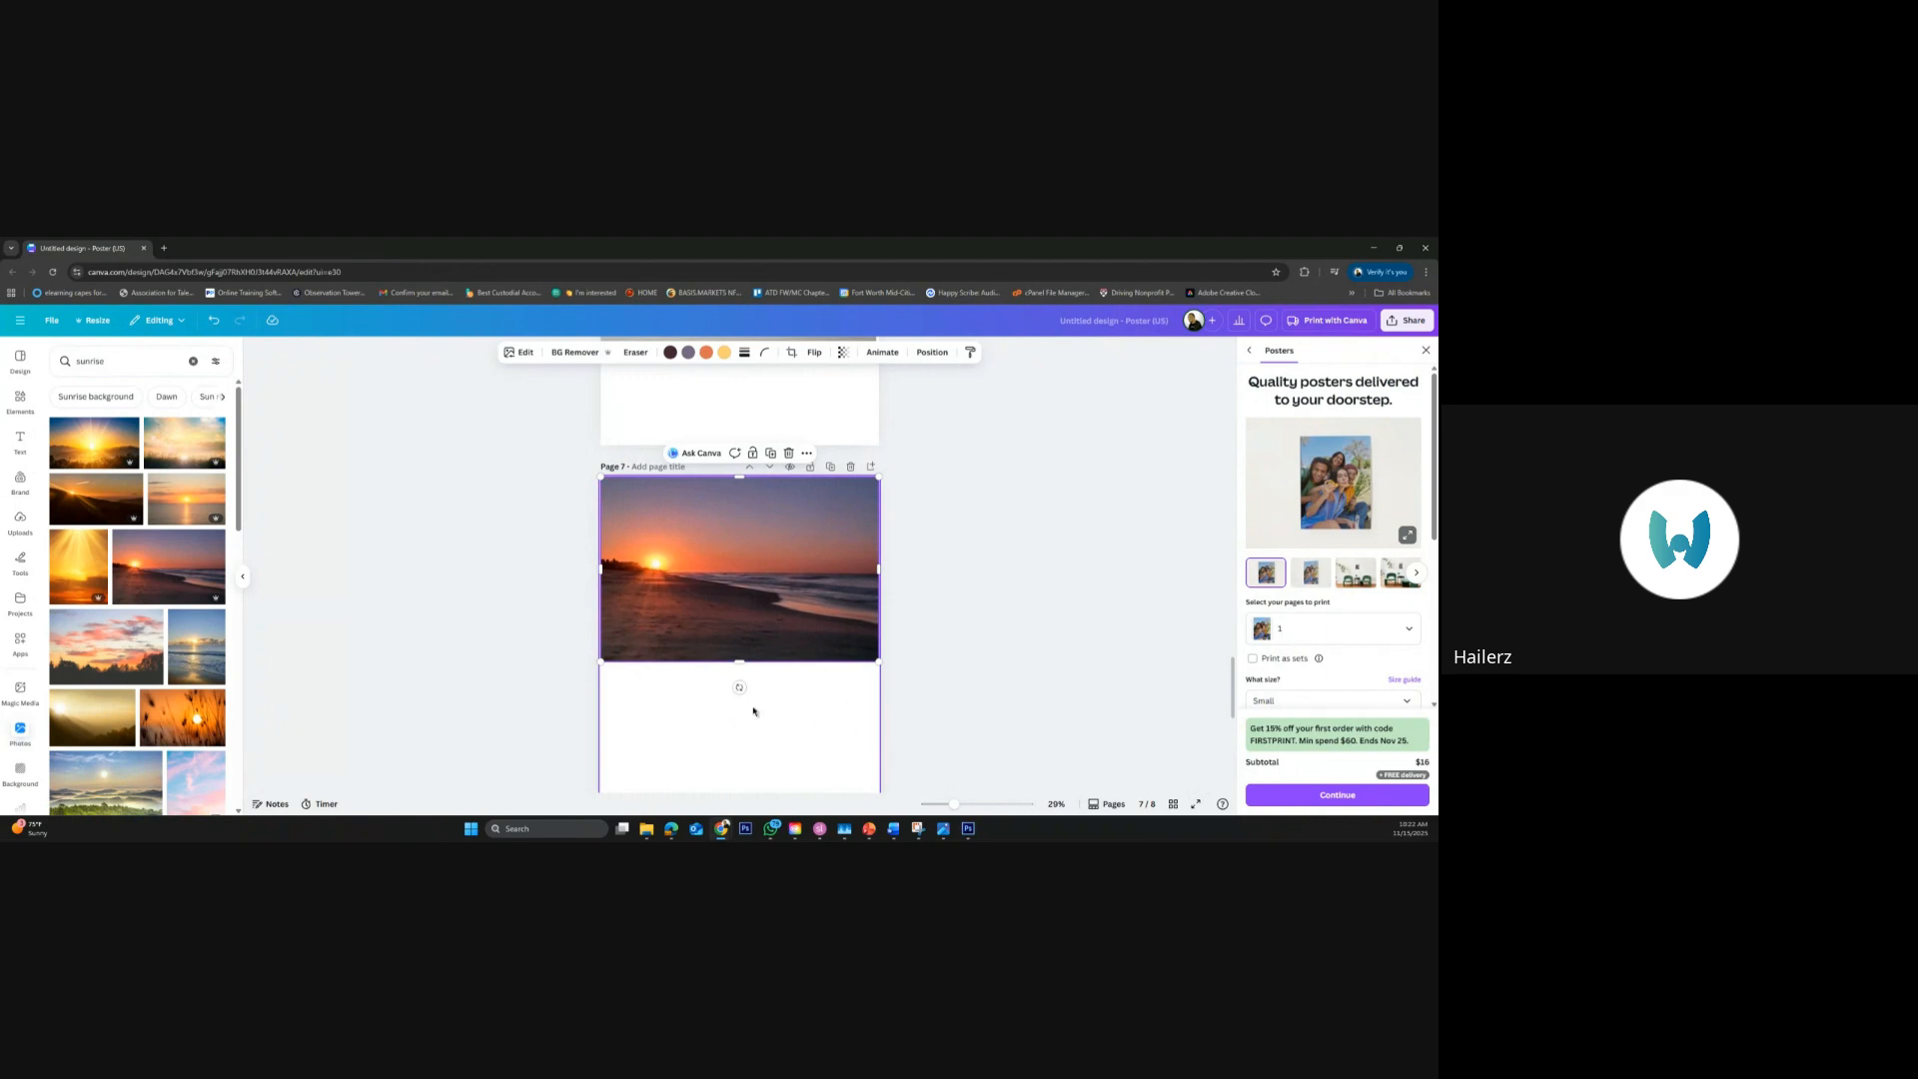
Extend the beach sunrise photo downward over the blank part of page 7 with a freeform Magic Expand, keeping the first generated result
{"action": "scroll", "coordinate": [974, 707], "scroll_direction": "down", "scroll_amount": 1}
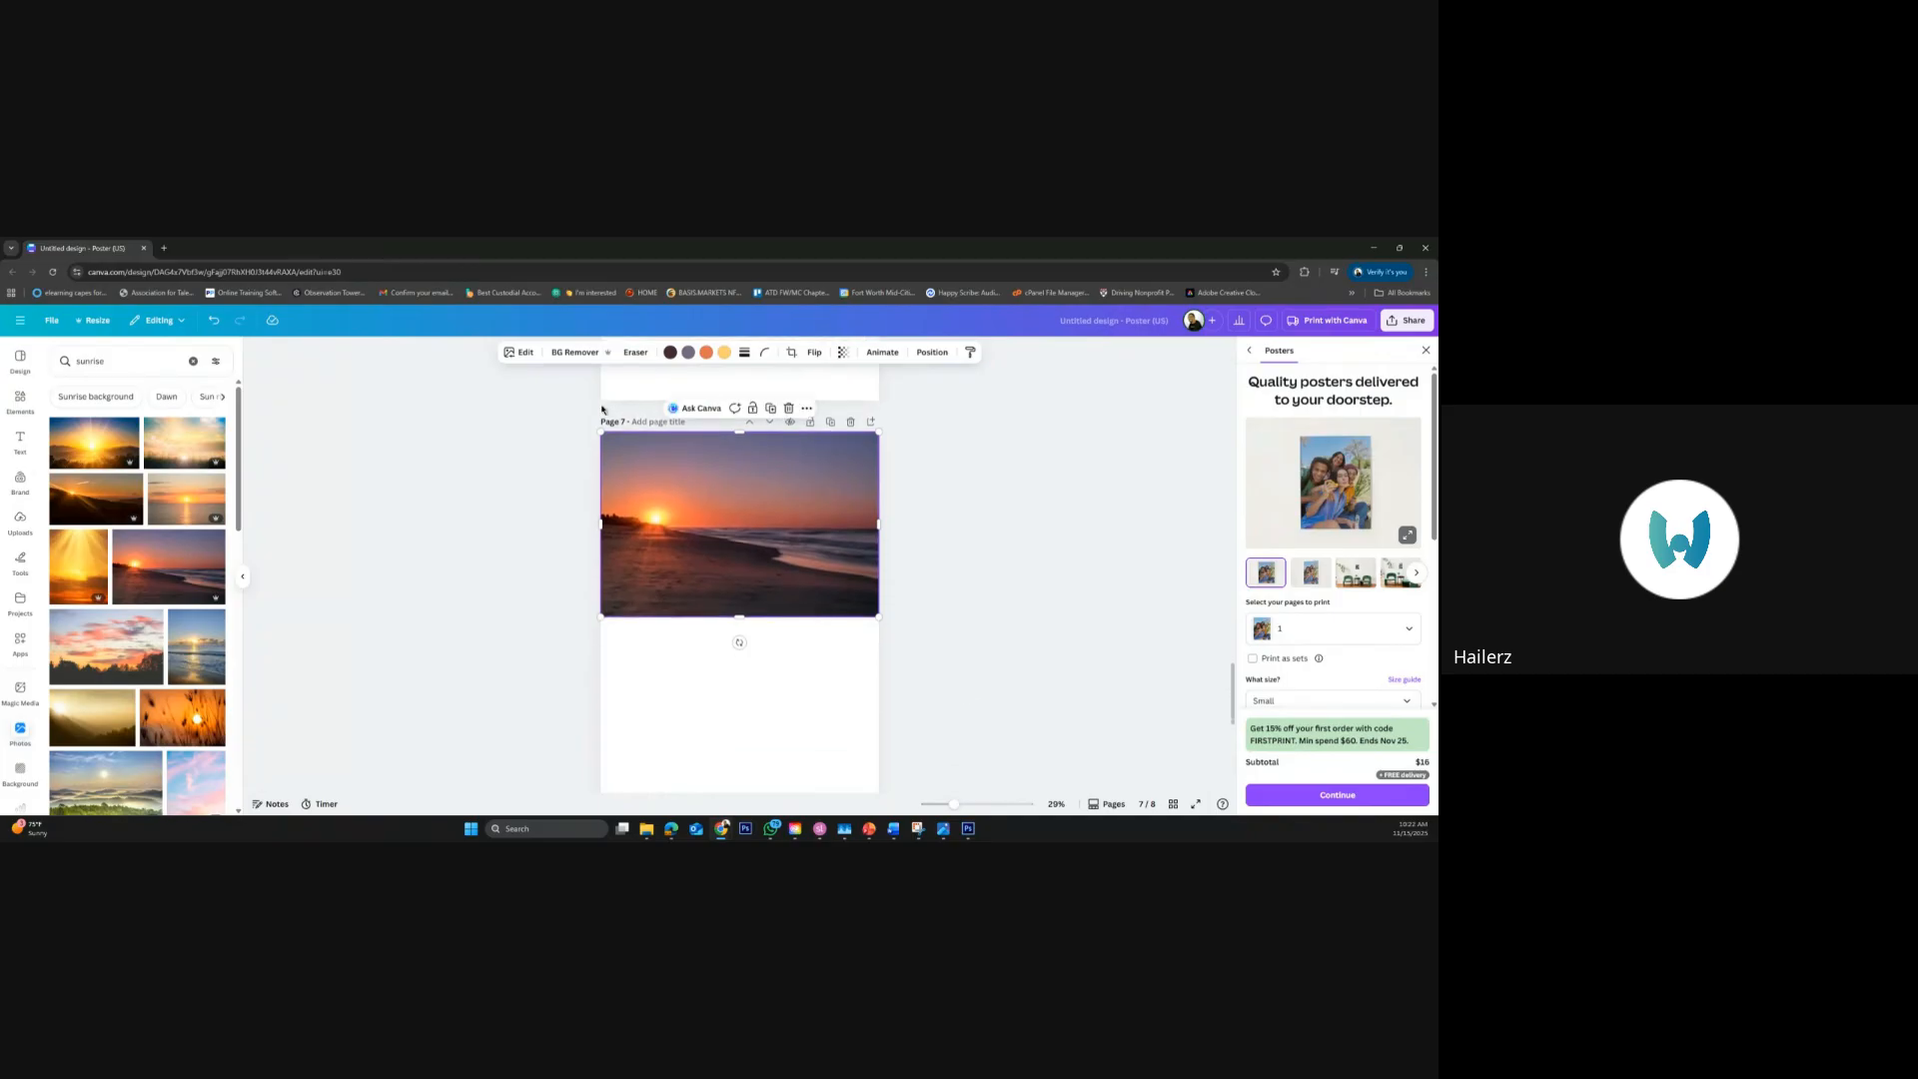
{"action": "left_click", "coordinate": [527, 354]}
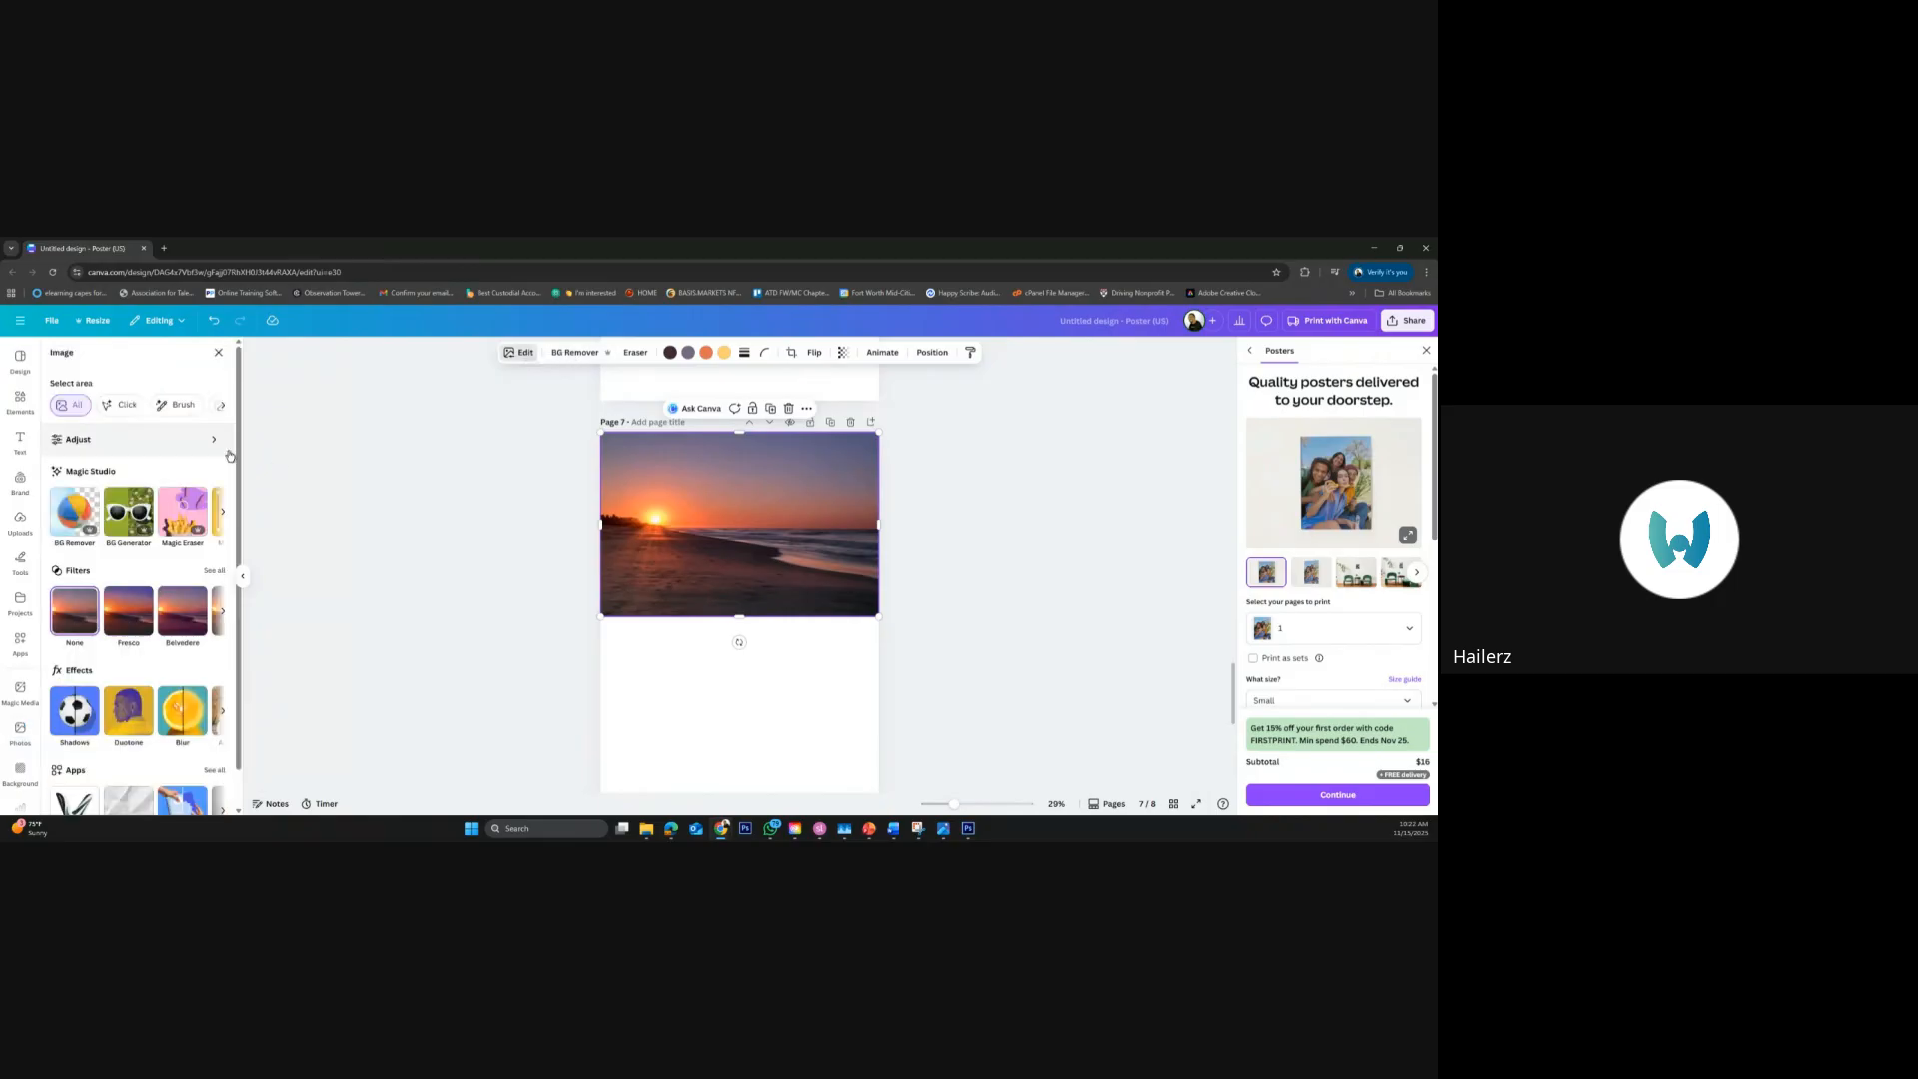
{"action": "left_click", "coordinate": [224, 517]}
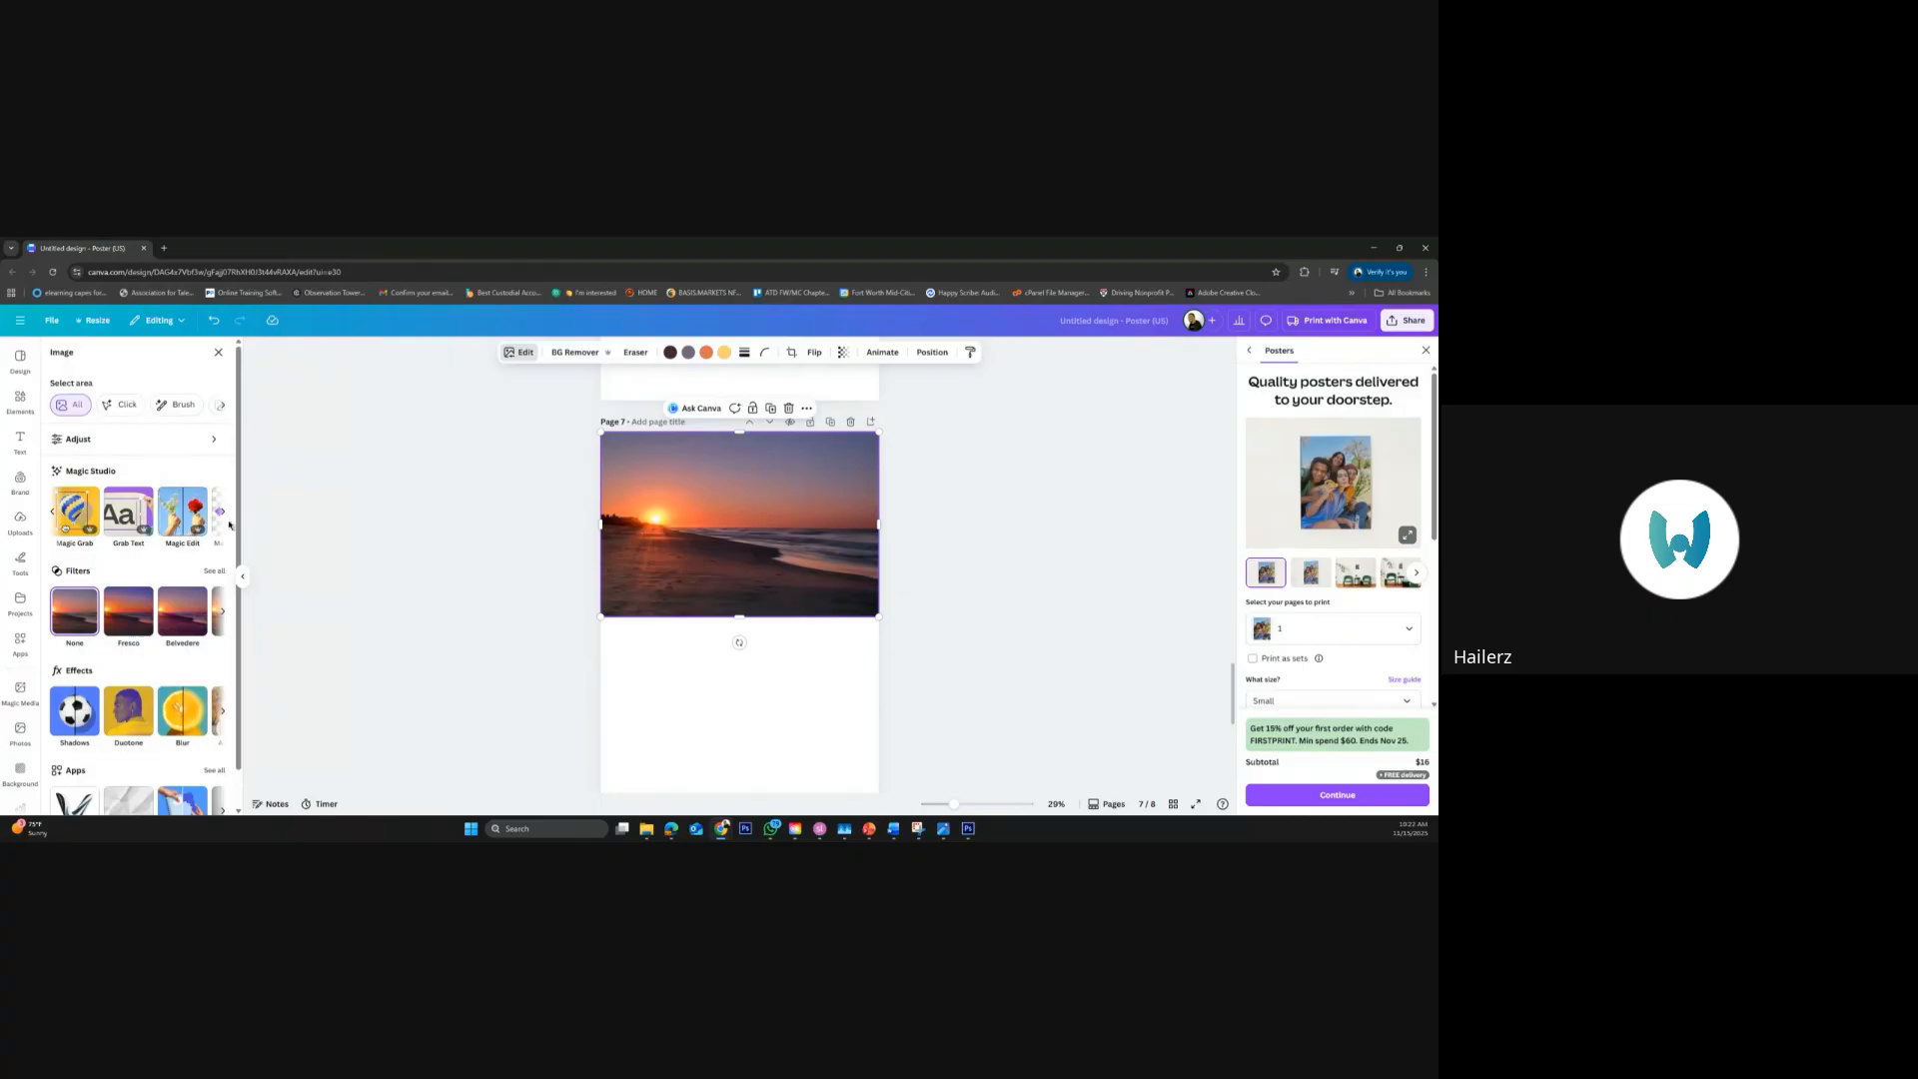
{"action": "left_click", "coordinate": [225, 515]}
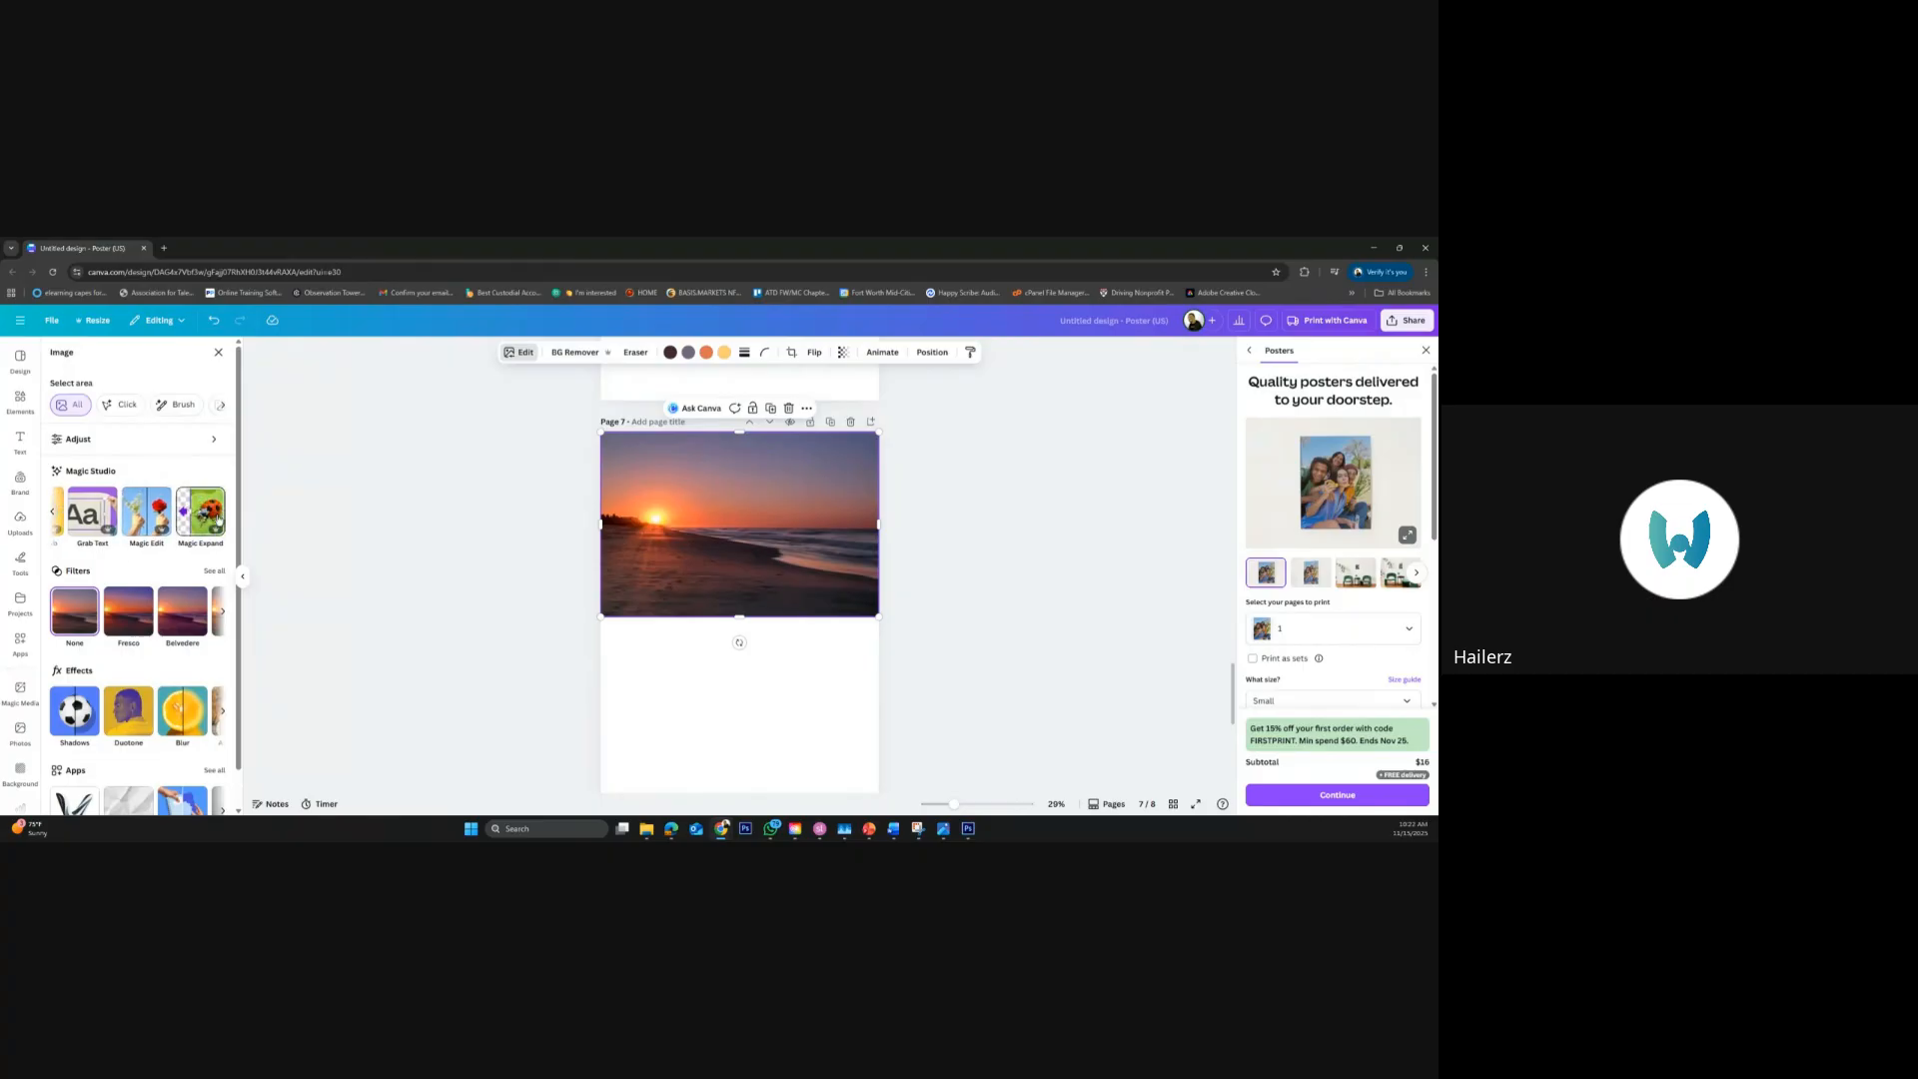
{"action": "left_click", "coordinate": [201, 519]}
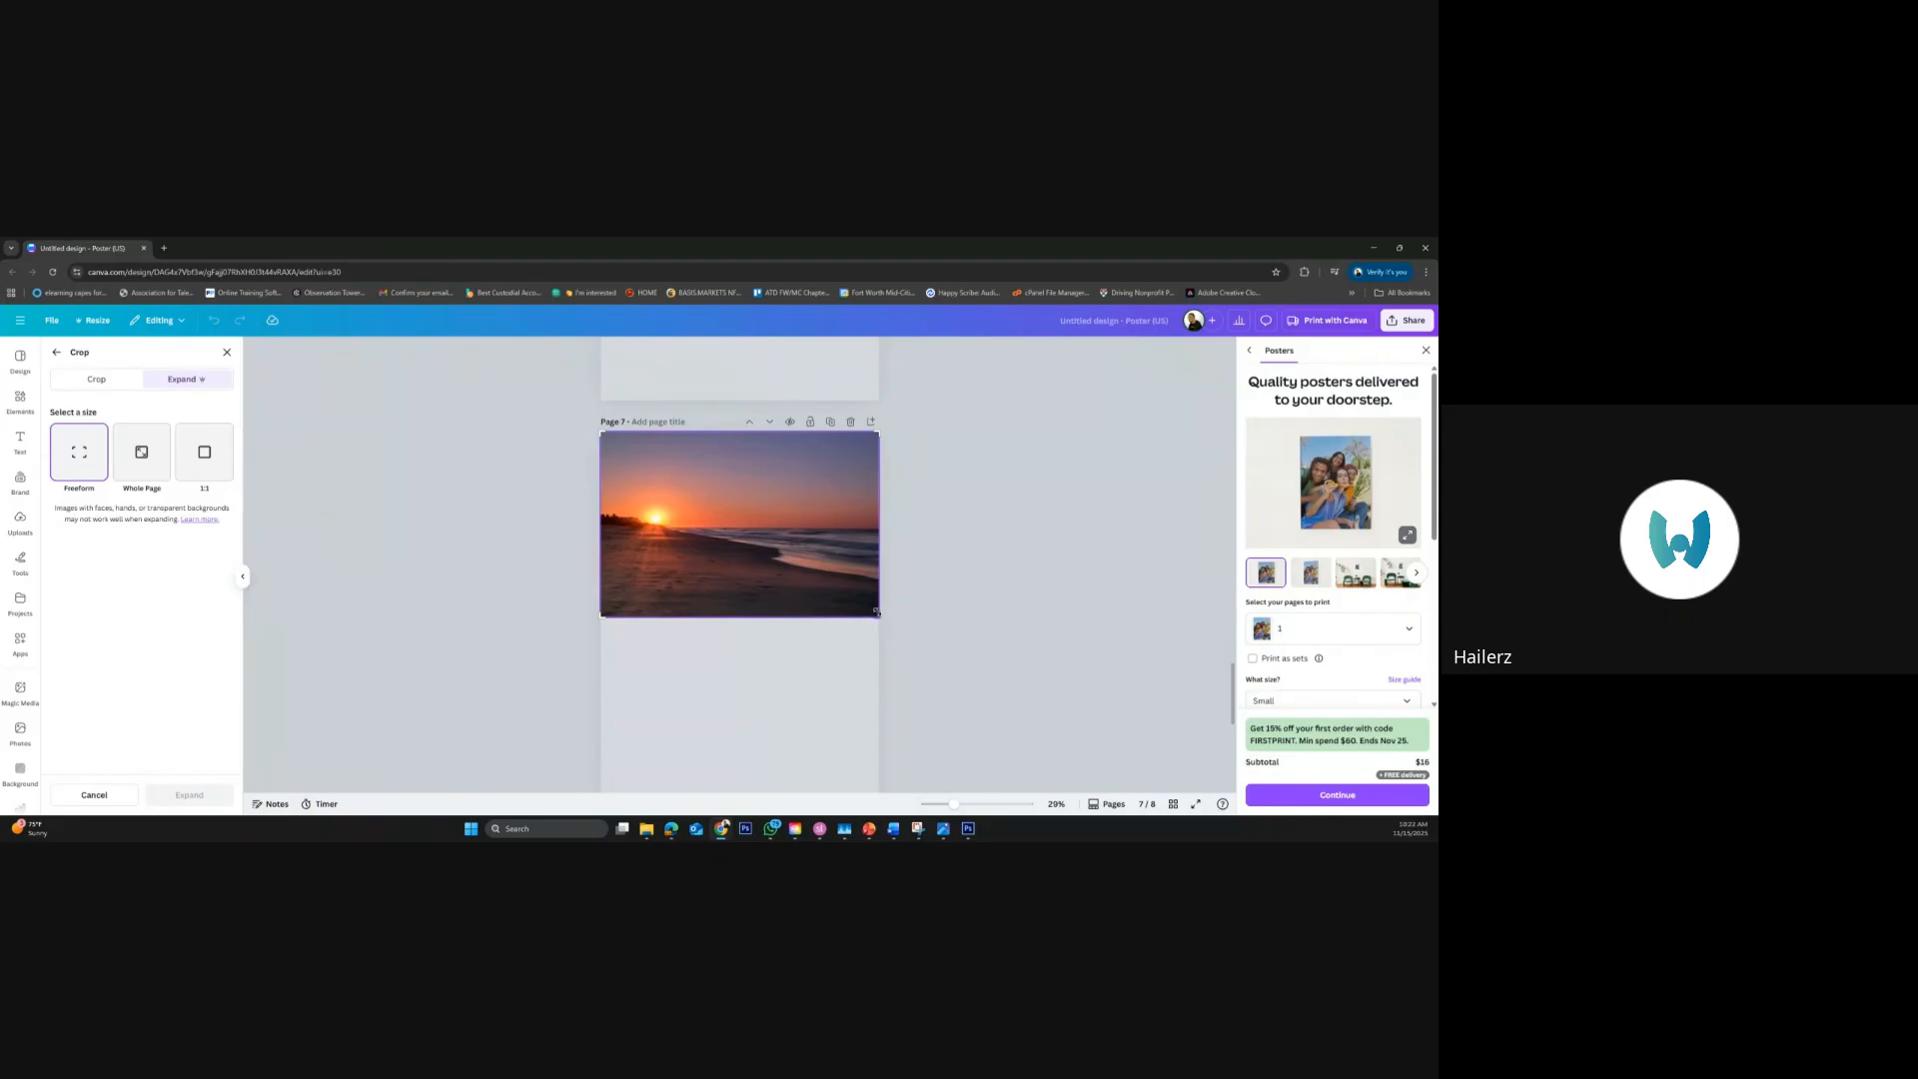
{"action": "left_click_drag", "start_coordinate": [878, 612], "coordinate": [863, 802]}
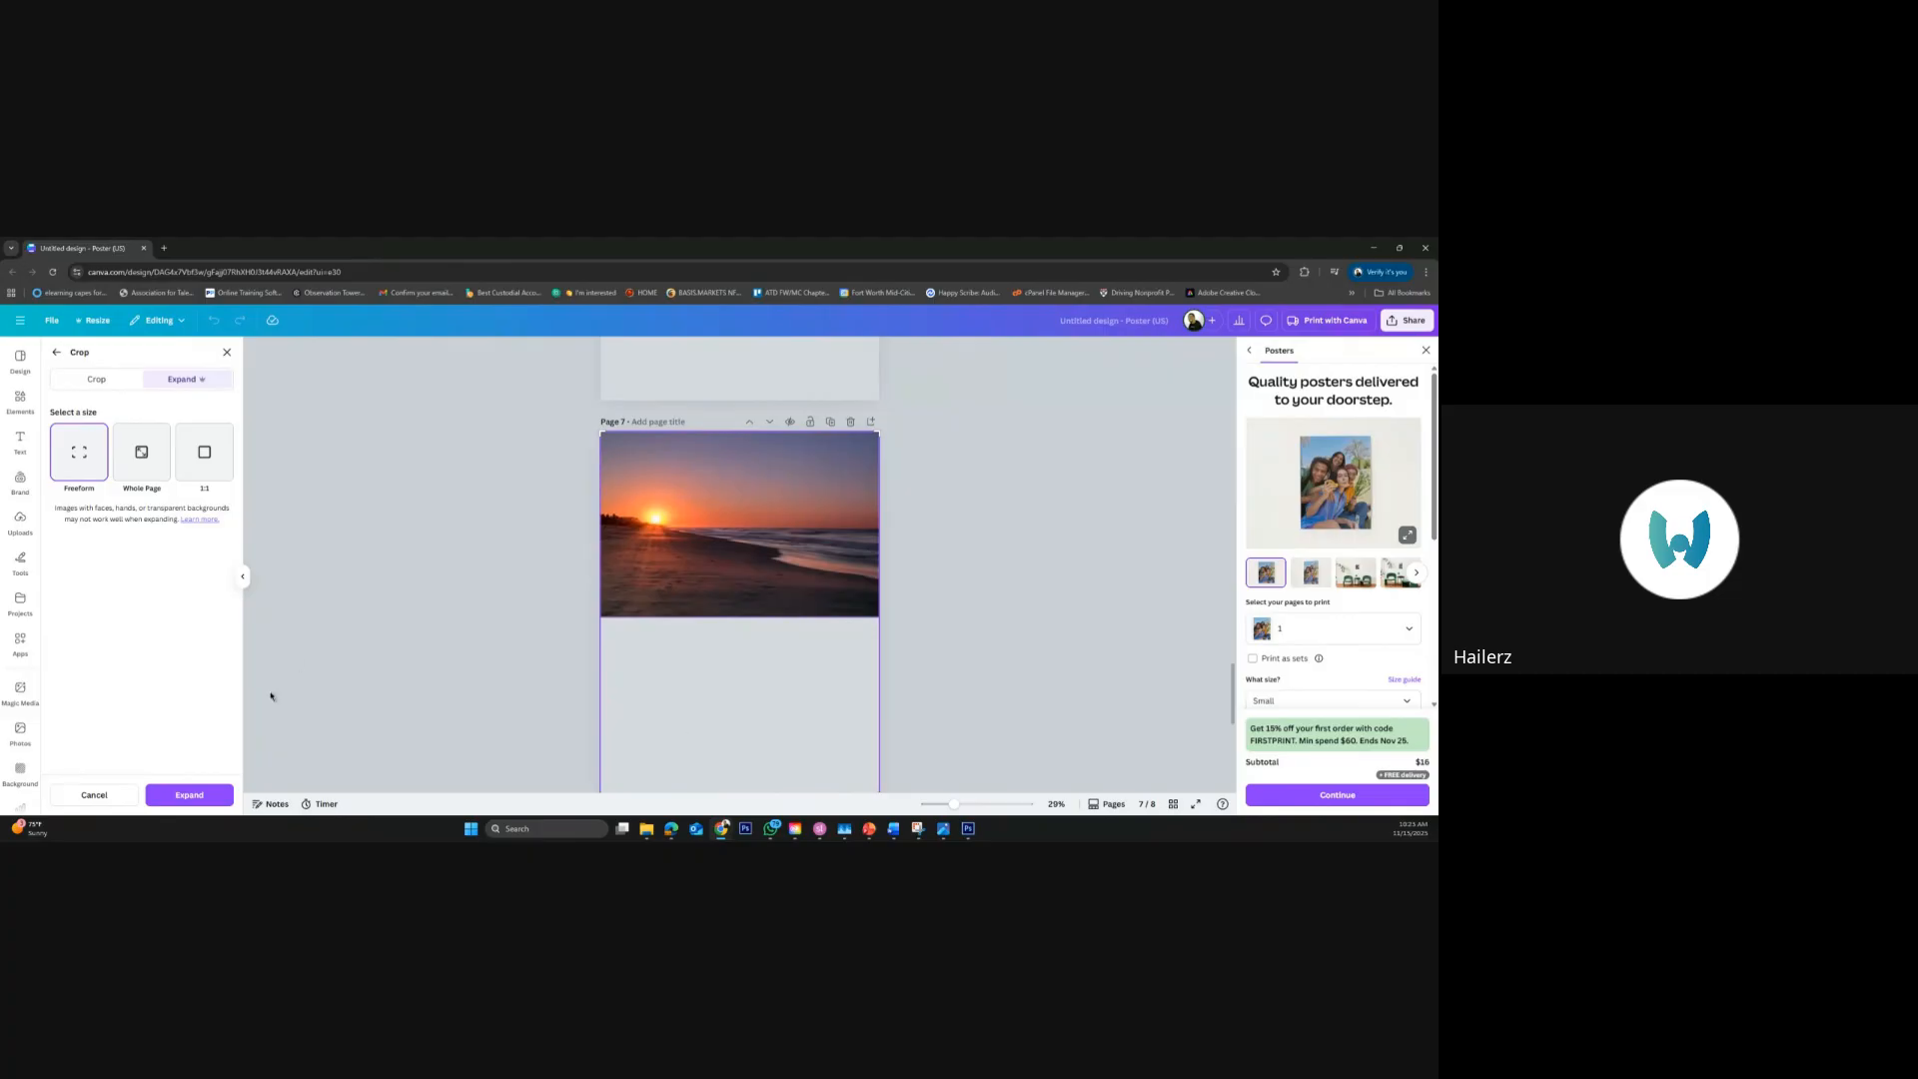
{"action": "left_click", "coordinate": [204, 798]}
{"action": "left_click", "coordinate": [205, 797]}
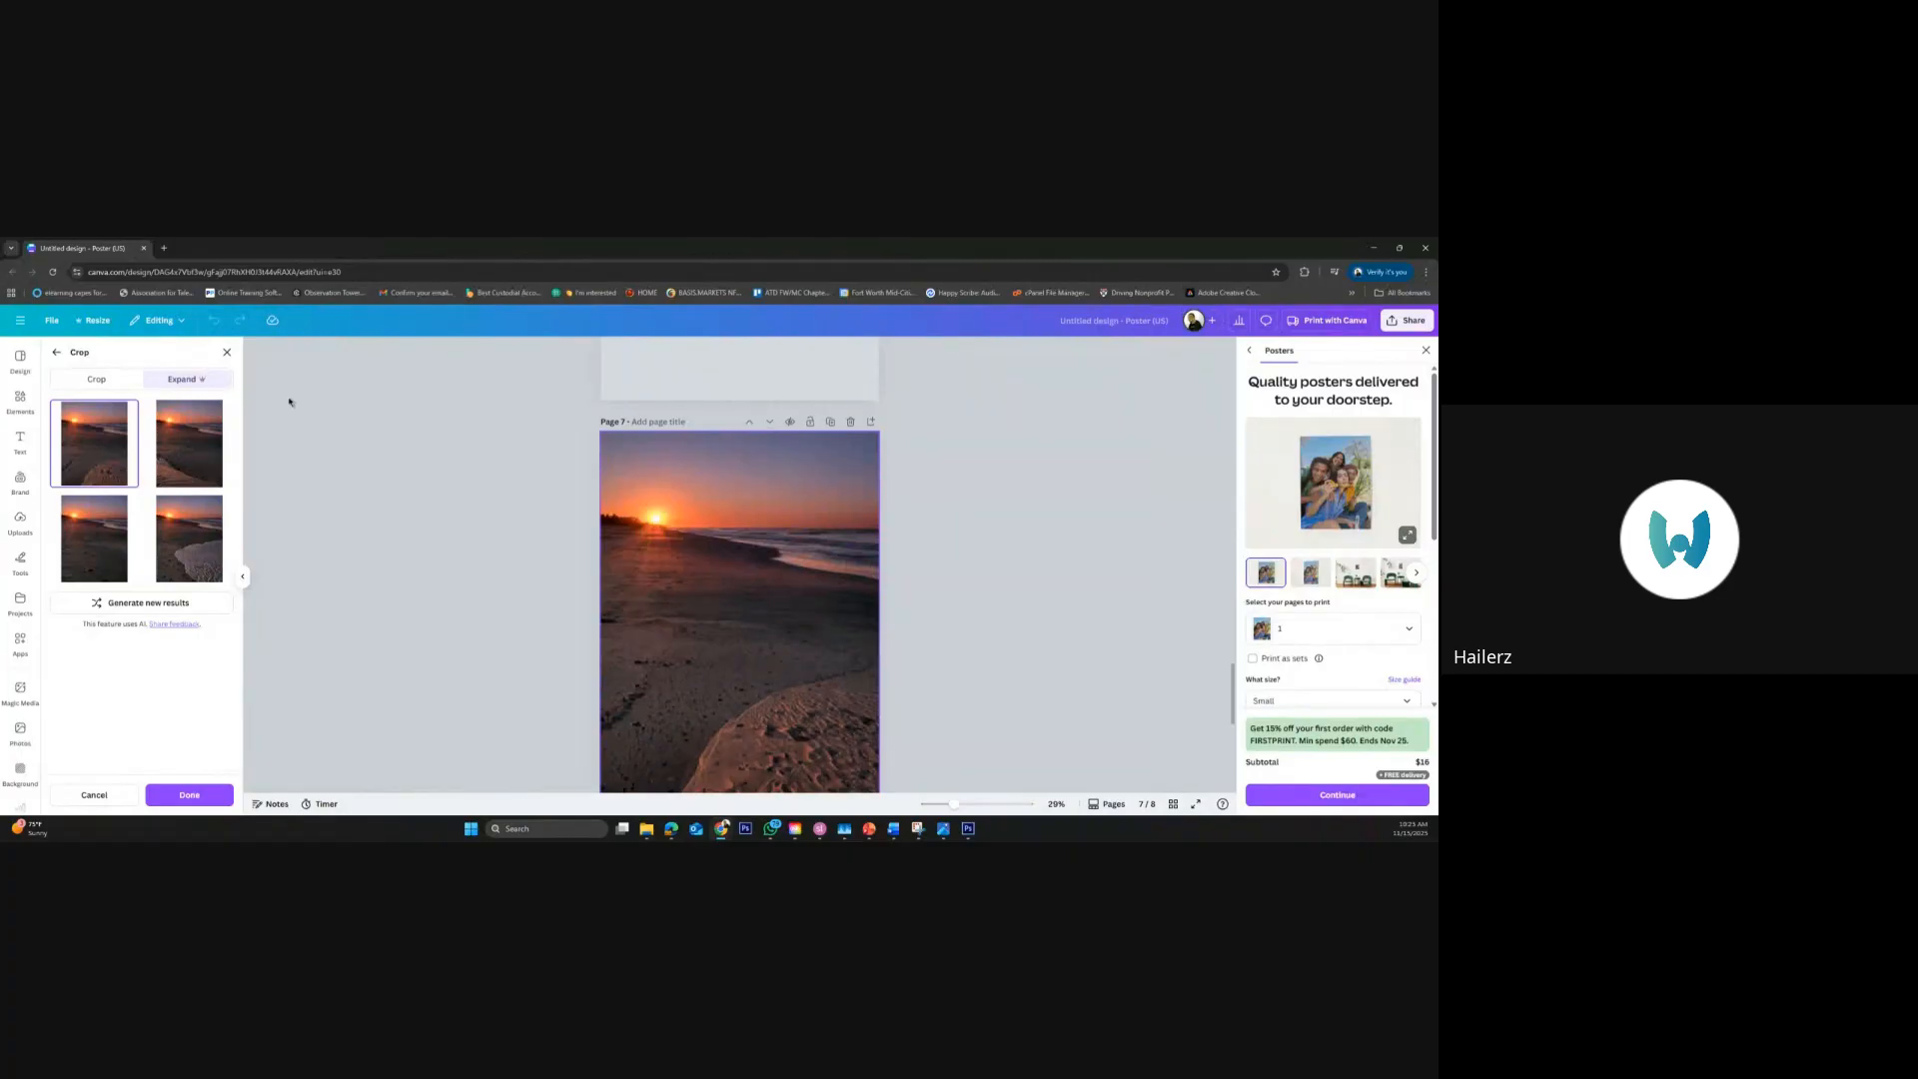
{"action": "left_click", "coordinate": [257, 402]}
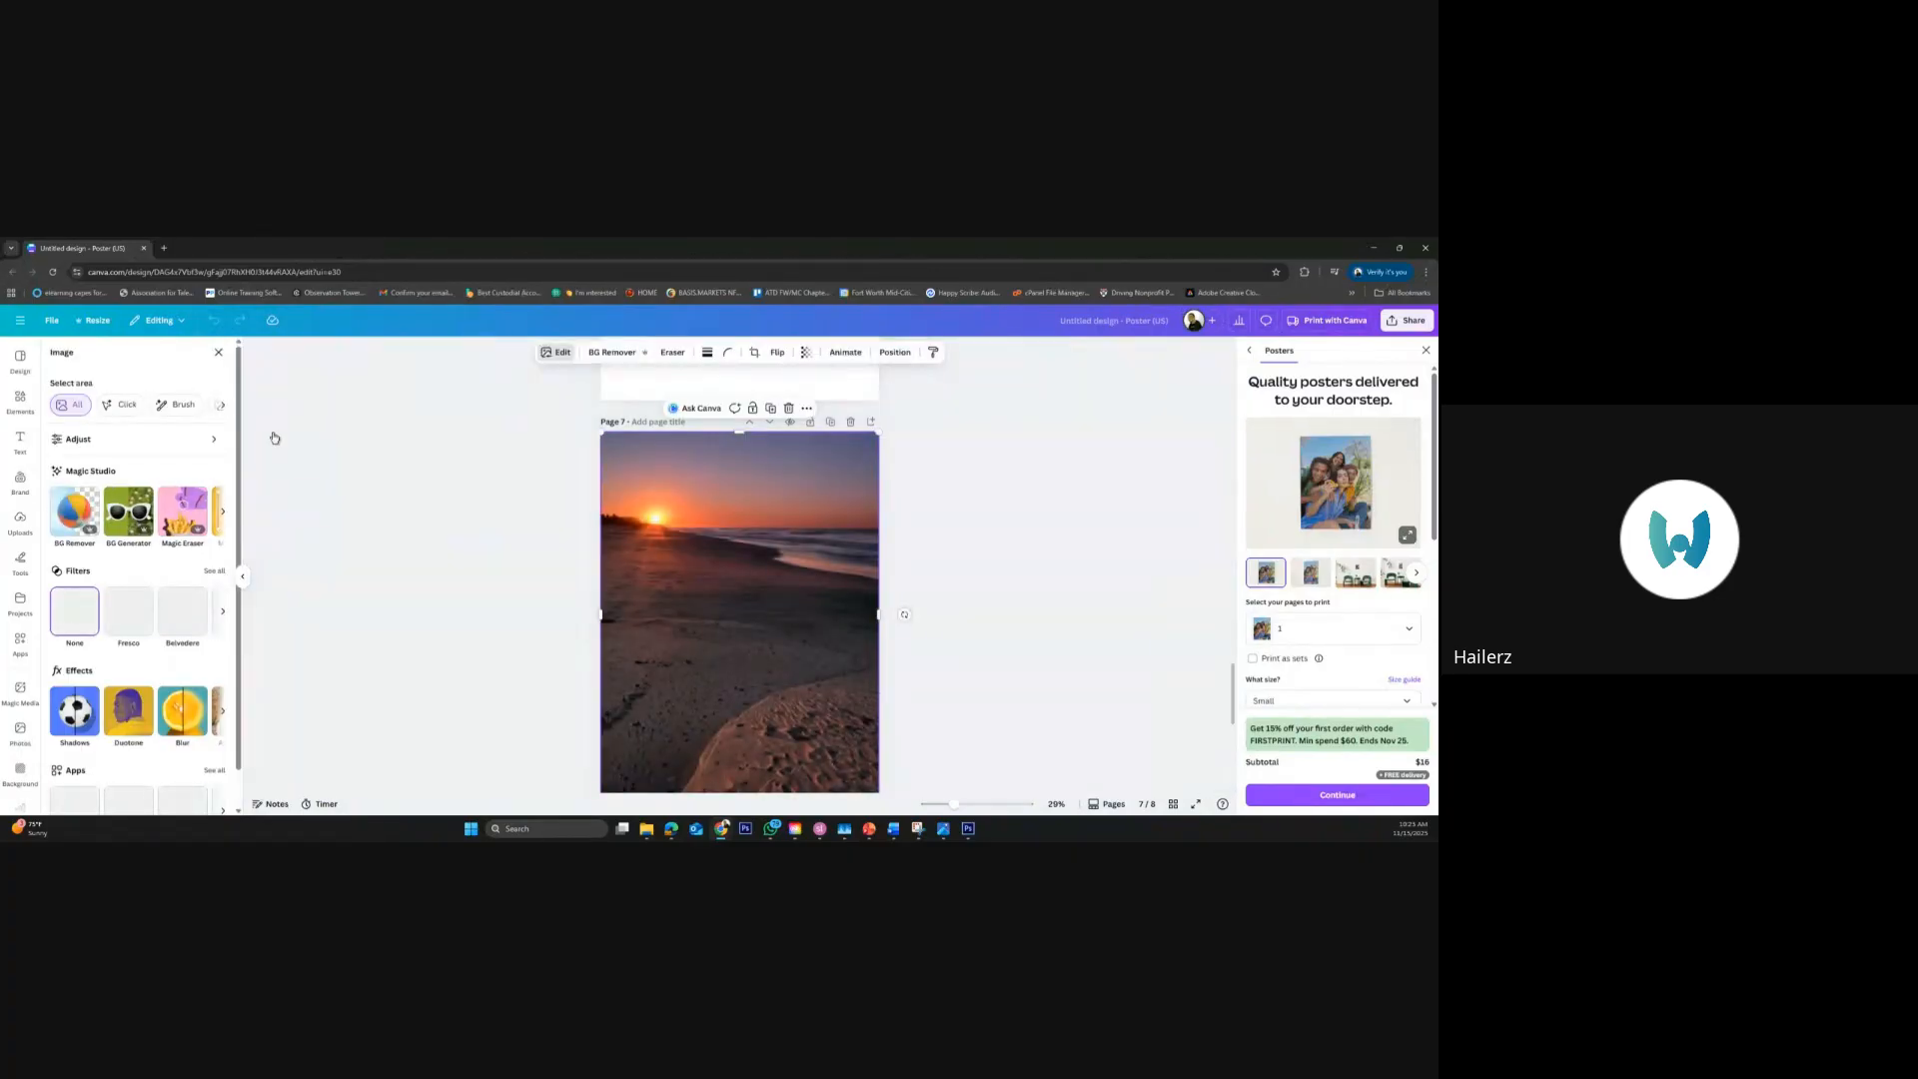
Resize all pages of the design to a custom landscape size with a height of 18 in
{"action": "left_click", "coordinate": [90, 325]}
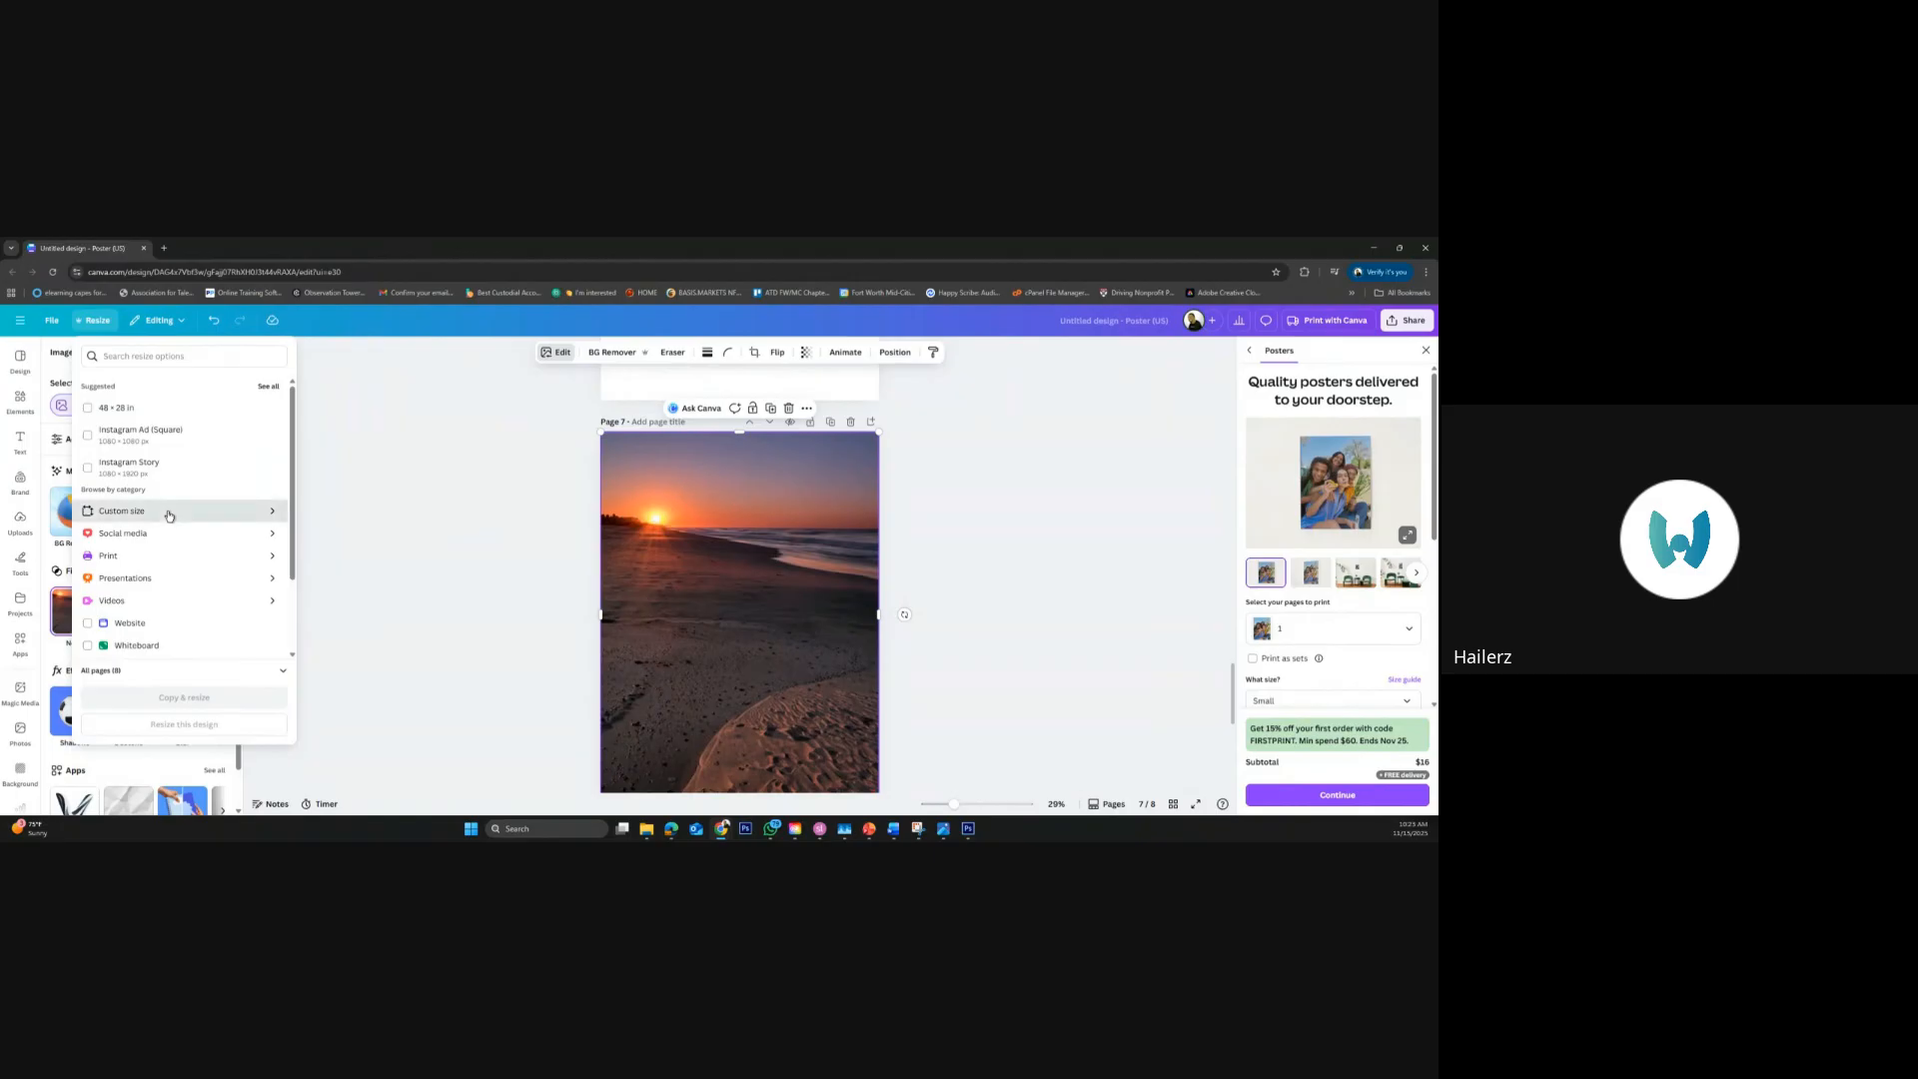
{"action": "left_click", "coordinate": [252, 513]}
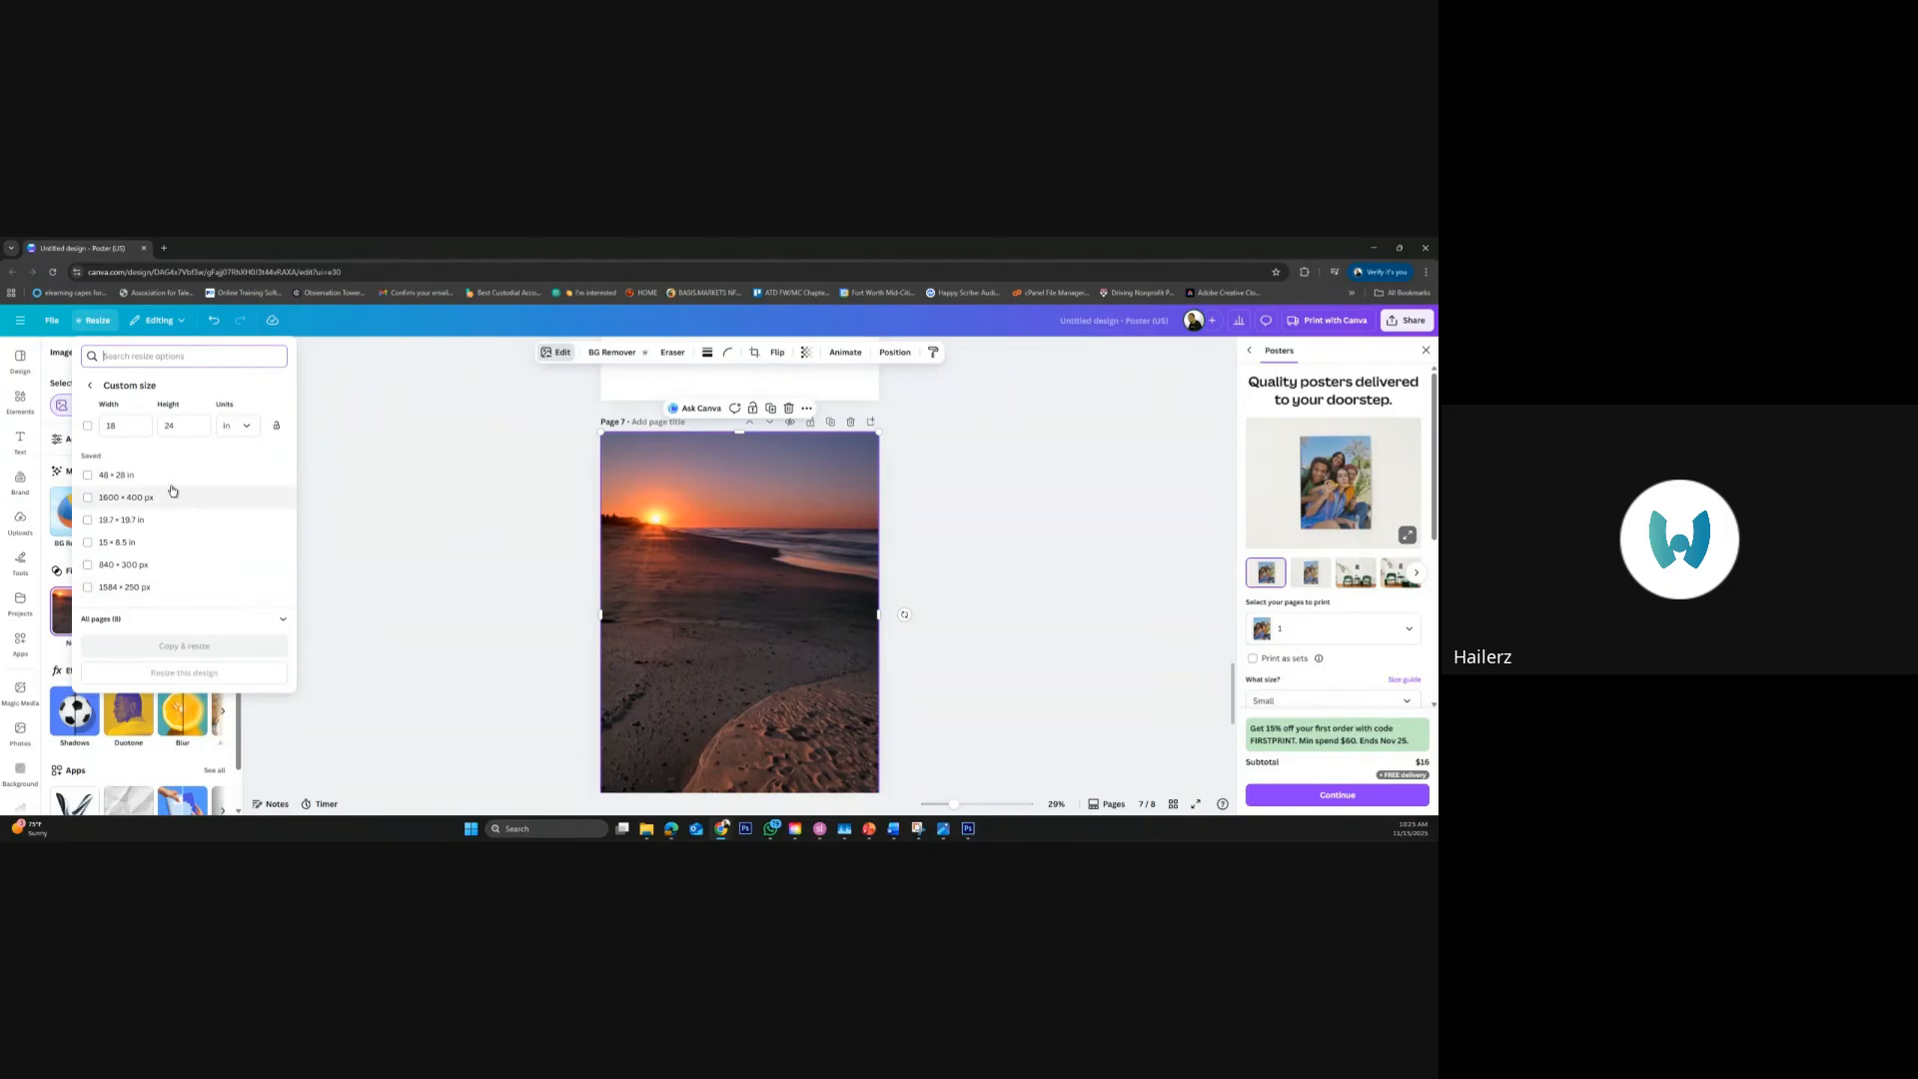
{"action": "left_click", "coordinate": [160, 426]}
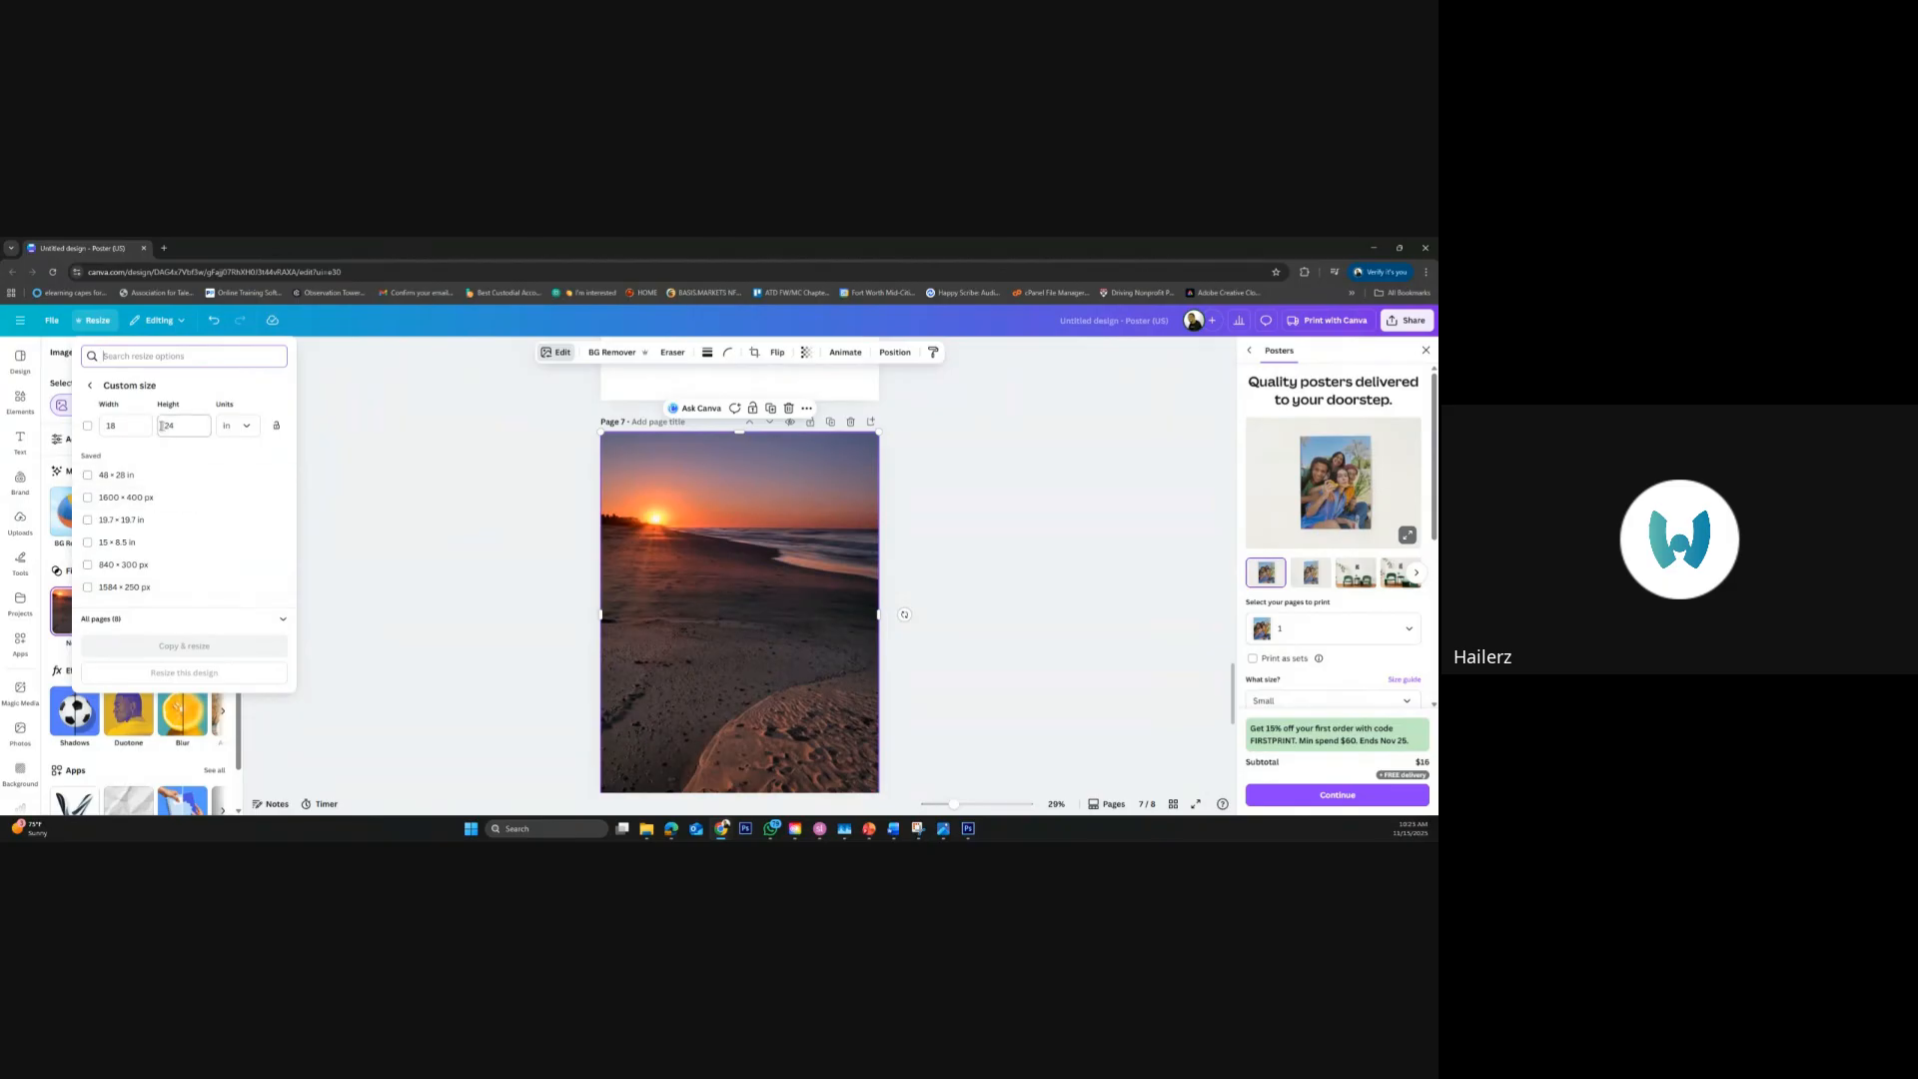
{"action": "double_click", "coordinate": [166, 425]}
{"action": "type", "text": "18"}
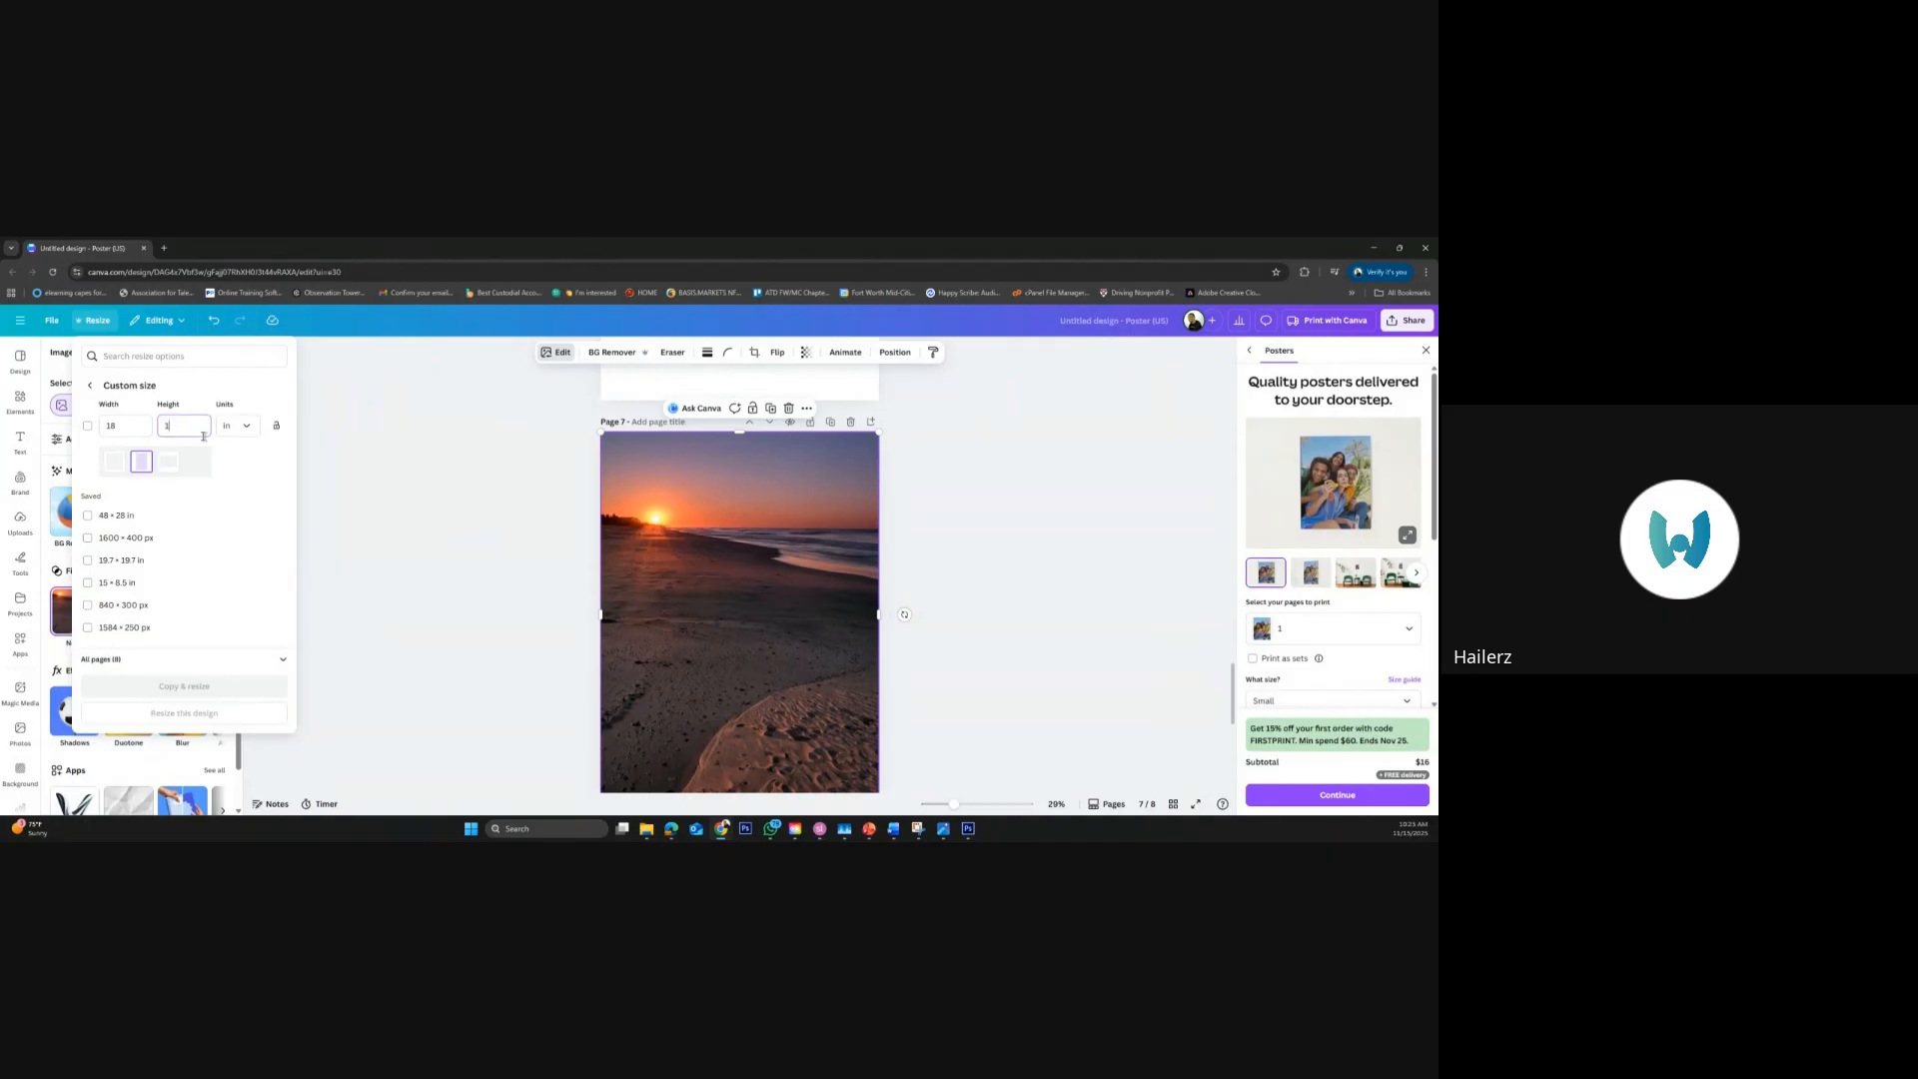
{"action": "double_click", "coordinate": [105, 425]}
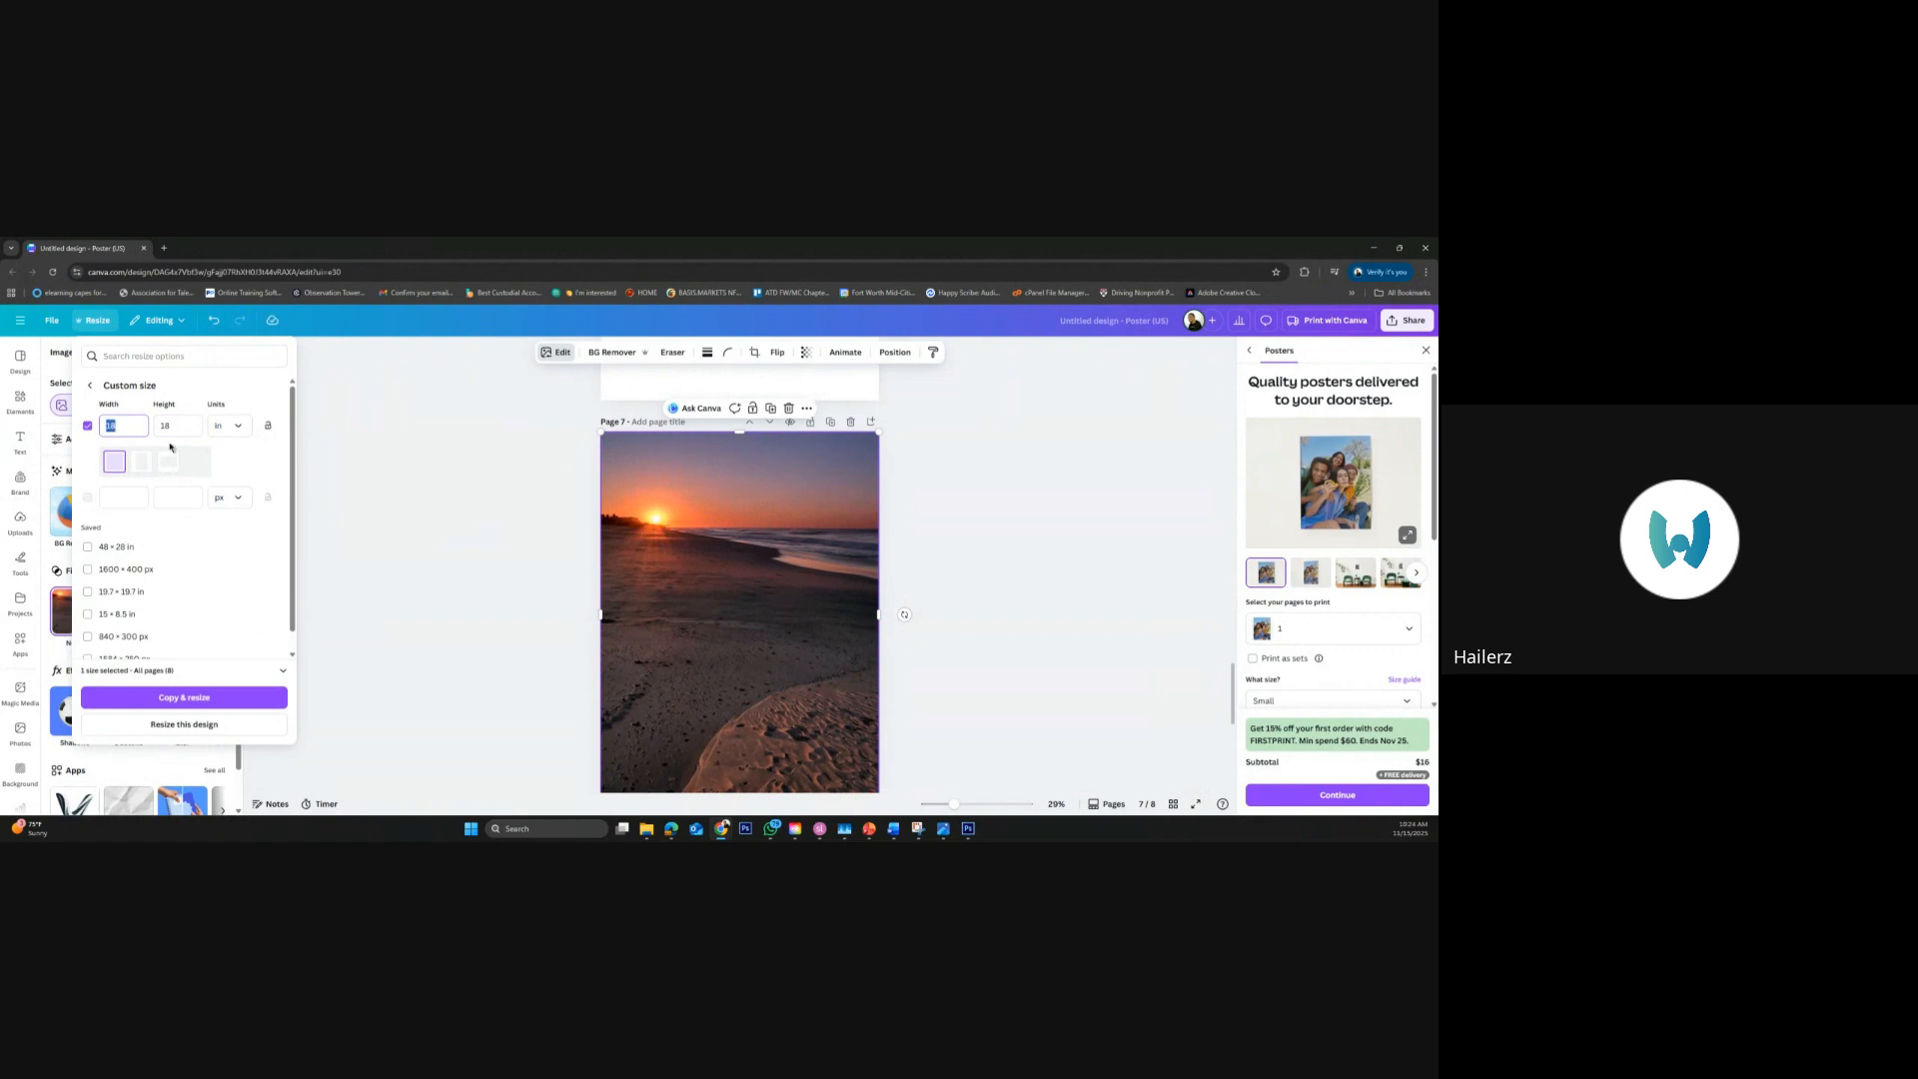
{"action": "type", "text": "24"}
{"action": "left_click", "coordinate": [202, 726]}
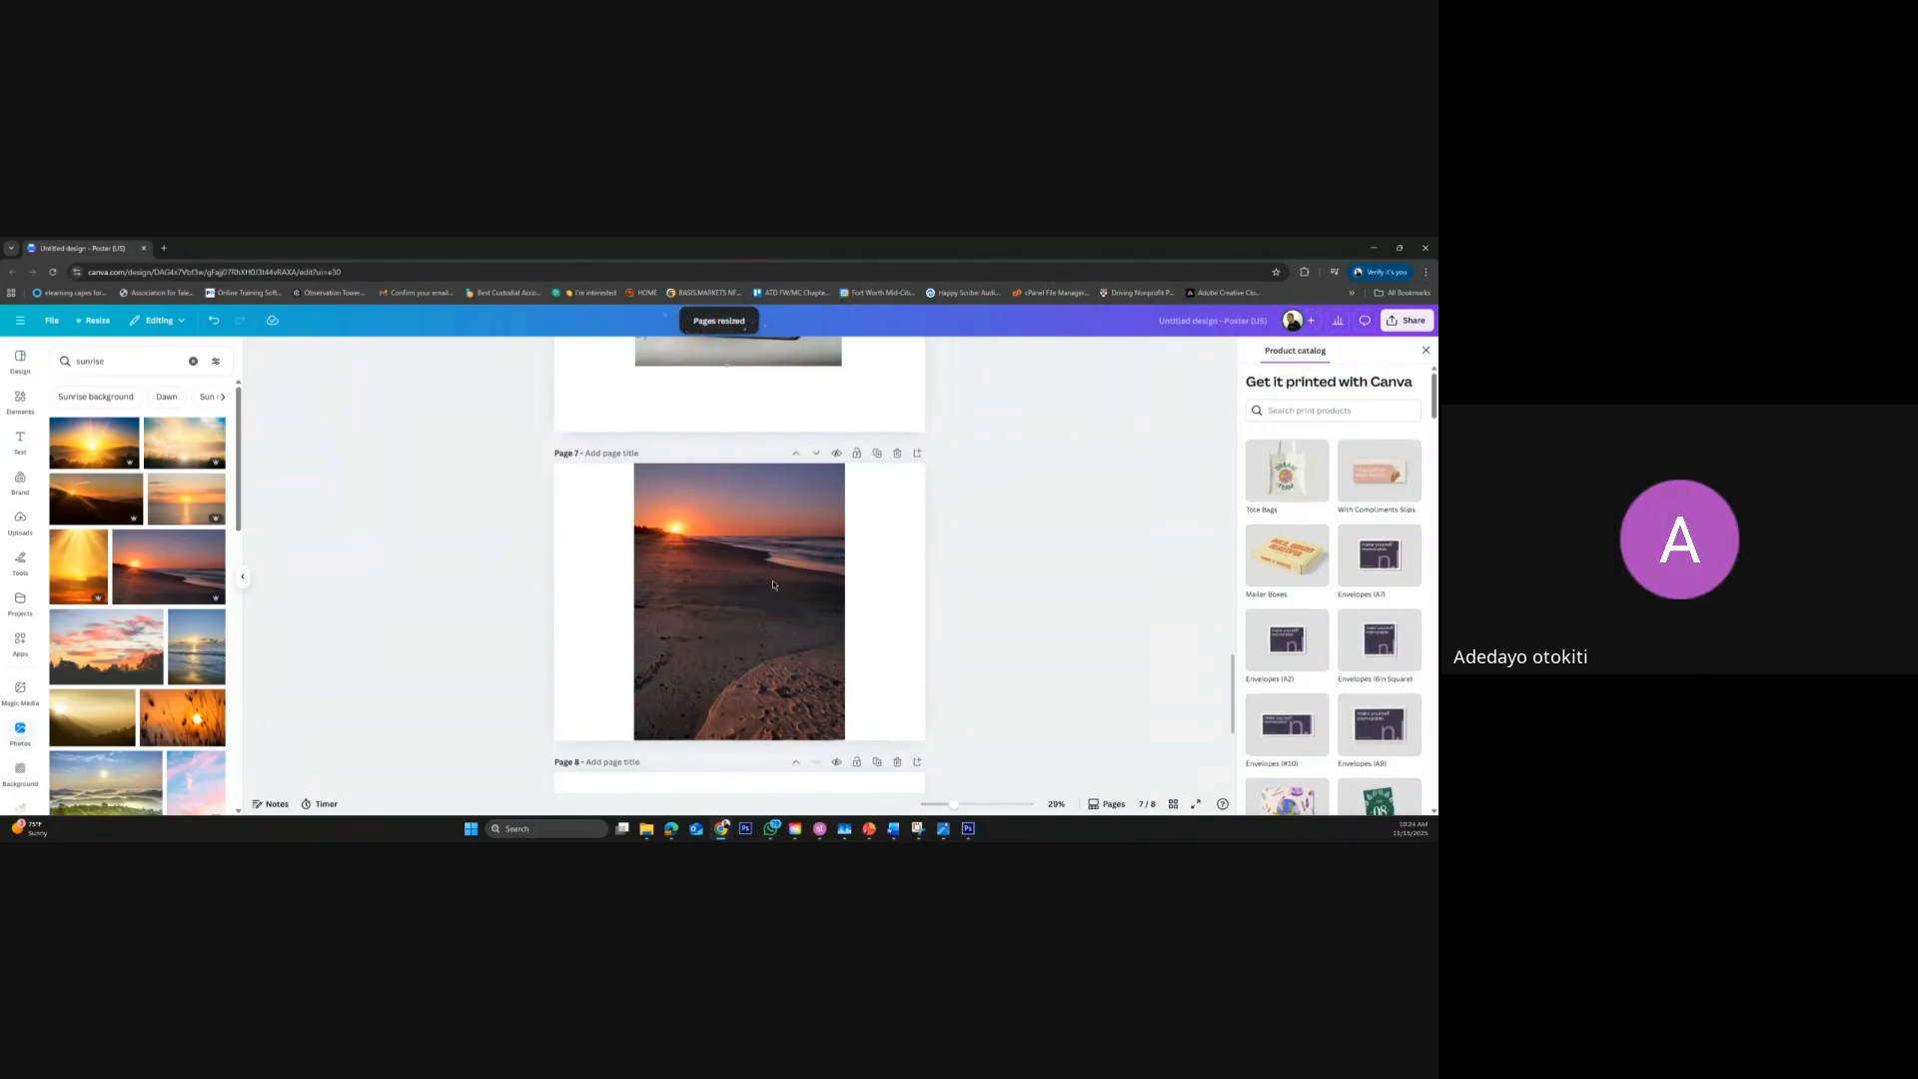
Delete the extended sunrise photo from page 7 and resize all pages of the design to a custom size of 24 × 10 in
{"action": "left_click", "coordinate": [729, 630]}
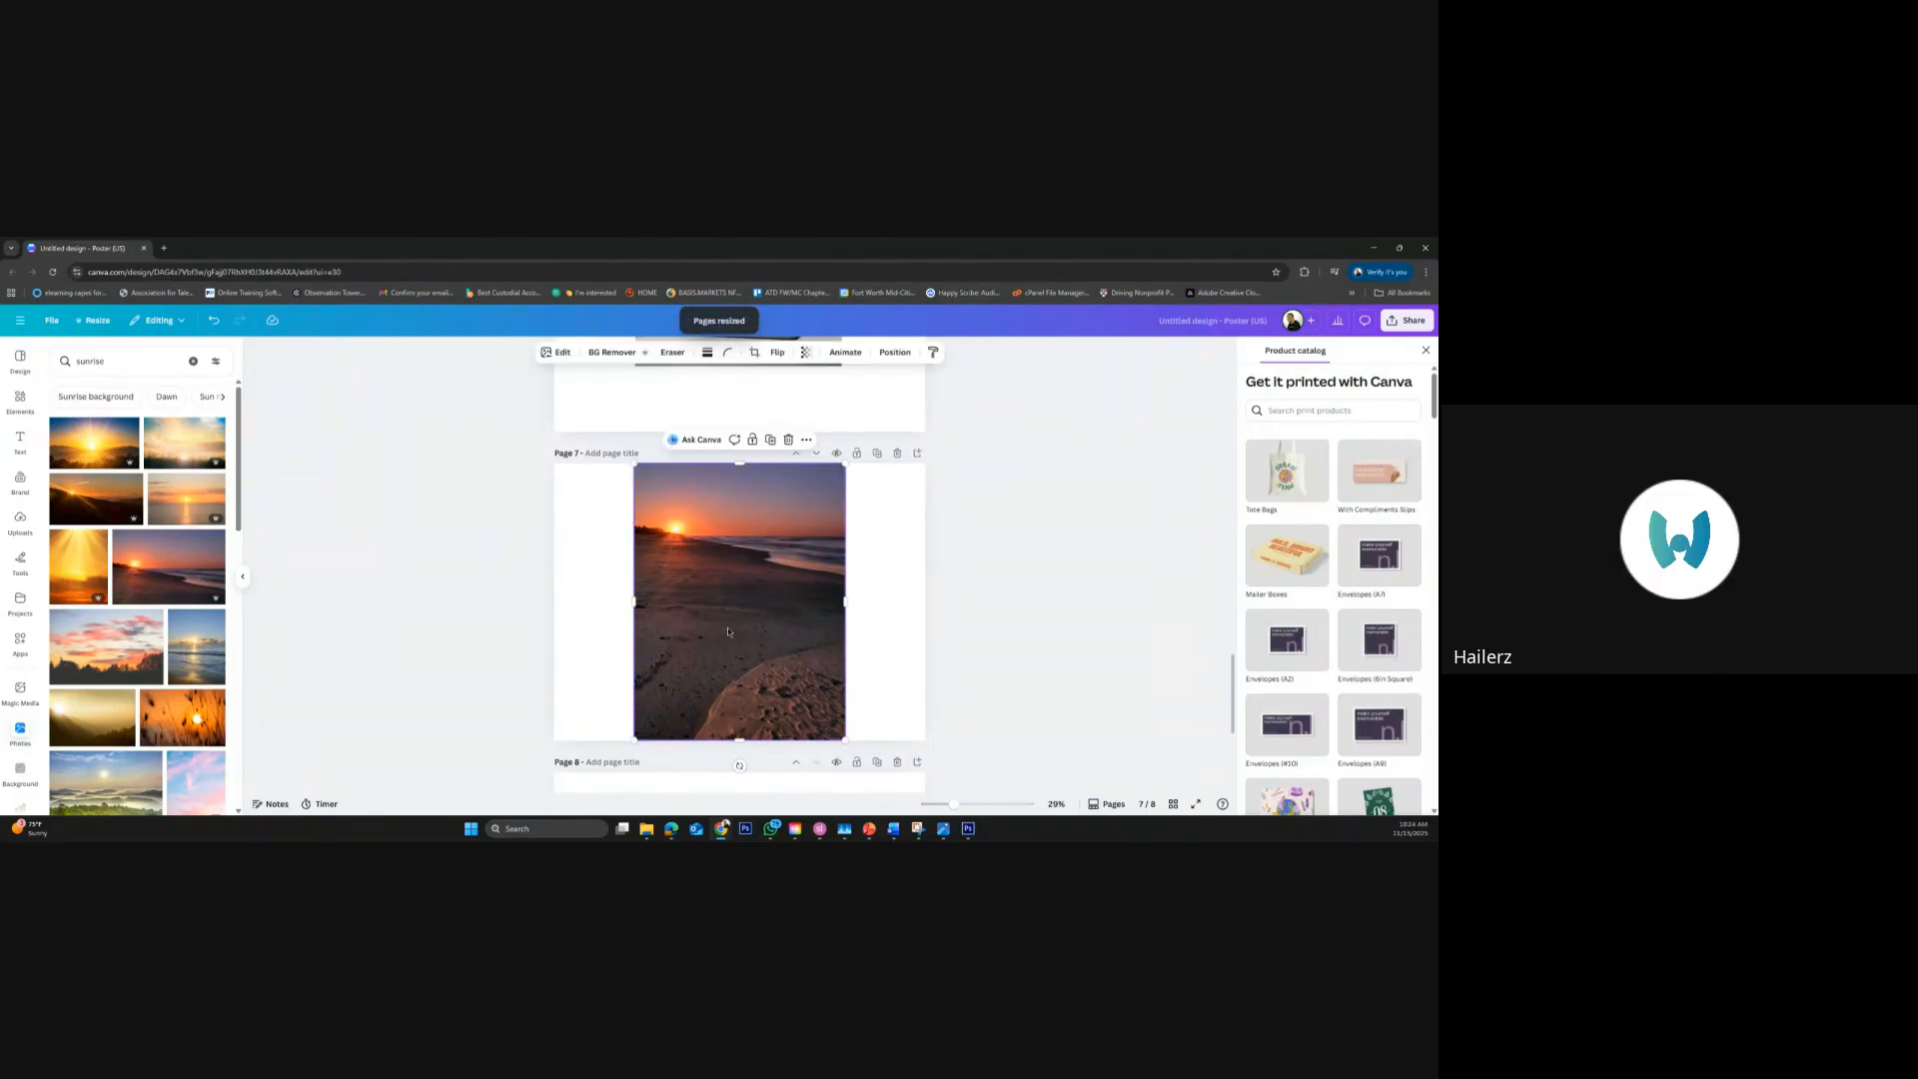
{"action": "key", "text": "Delete"}
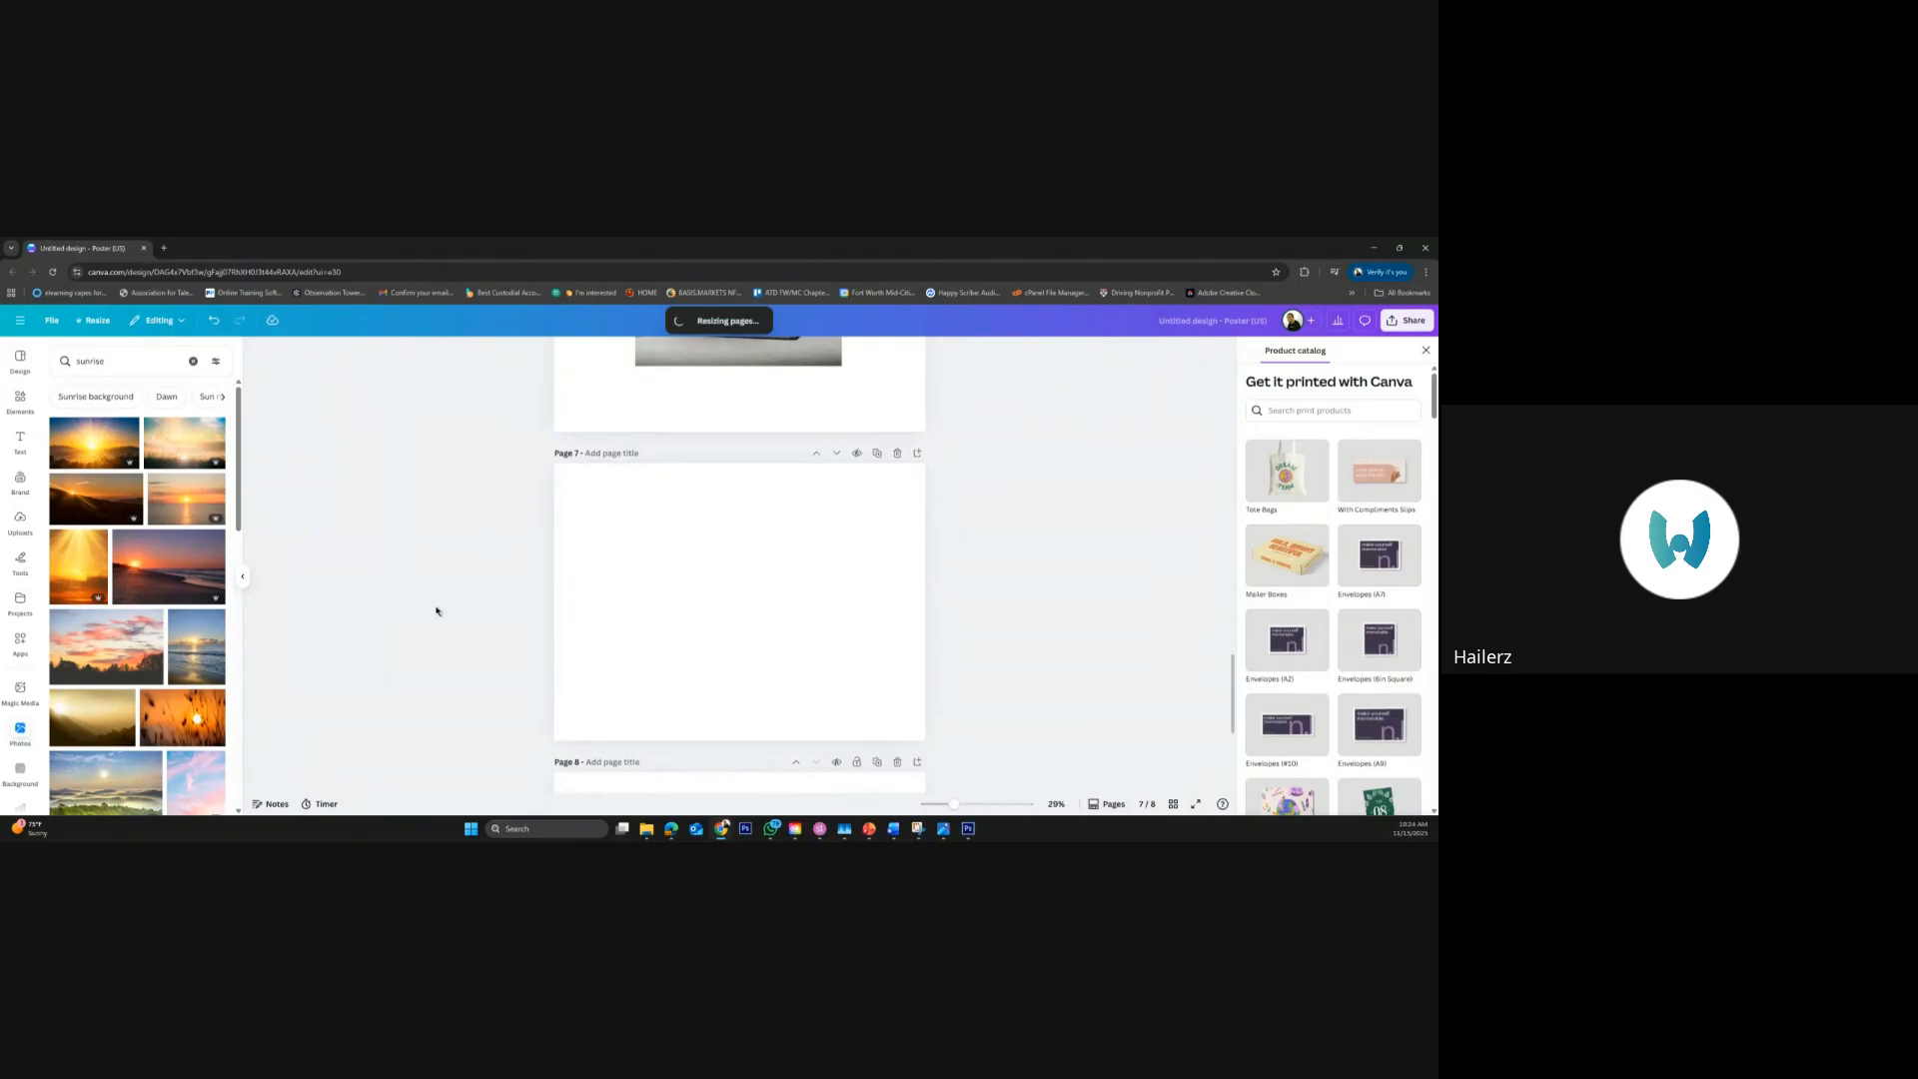
{"action": "left_click", "coordinate": [97, 320]}
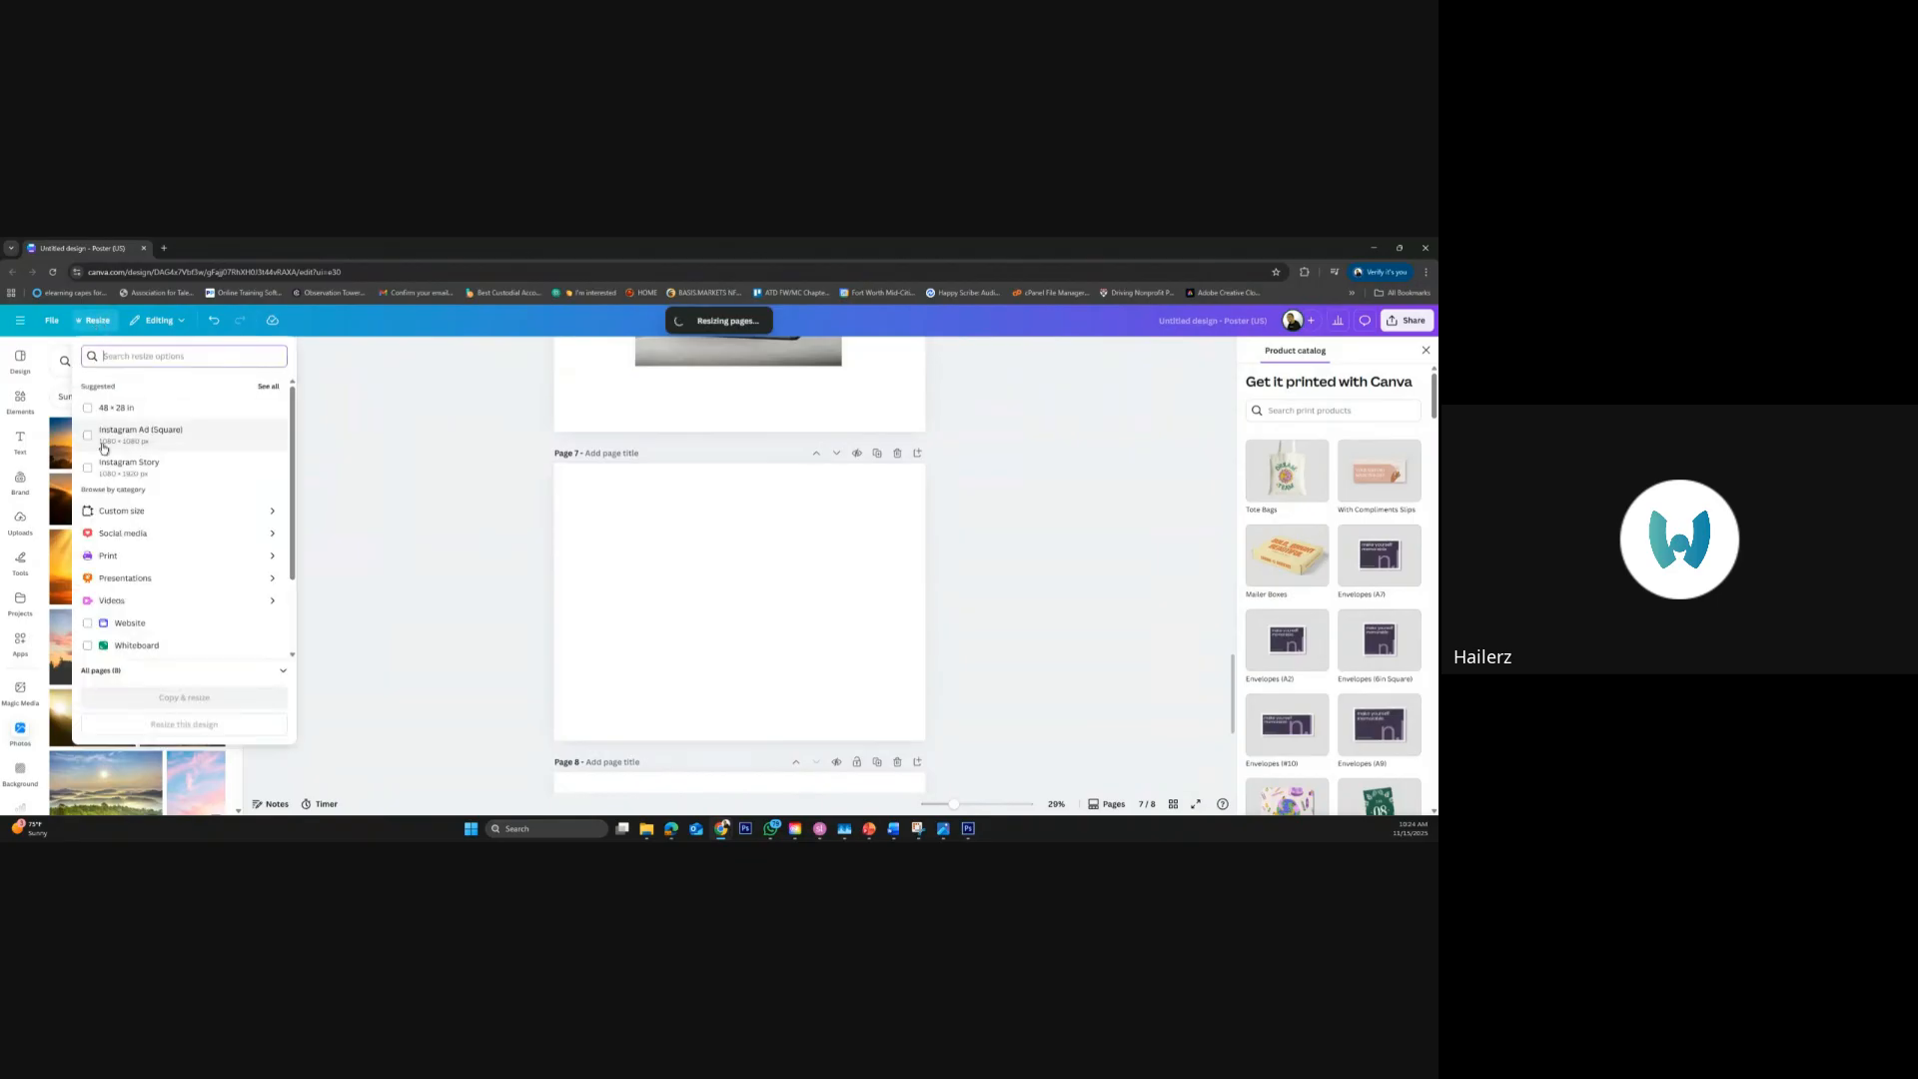
{"action": "left_click", "coordinate": [141, 508]}
{"action": "left_click", "coordinate": [172, 426]}
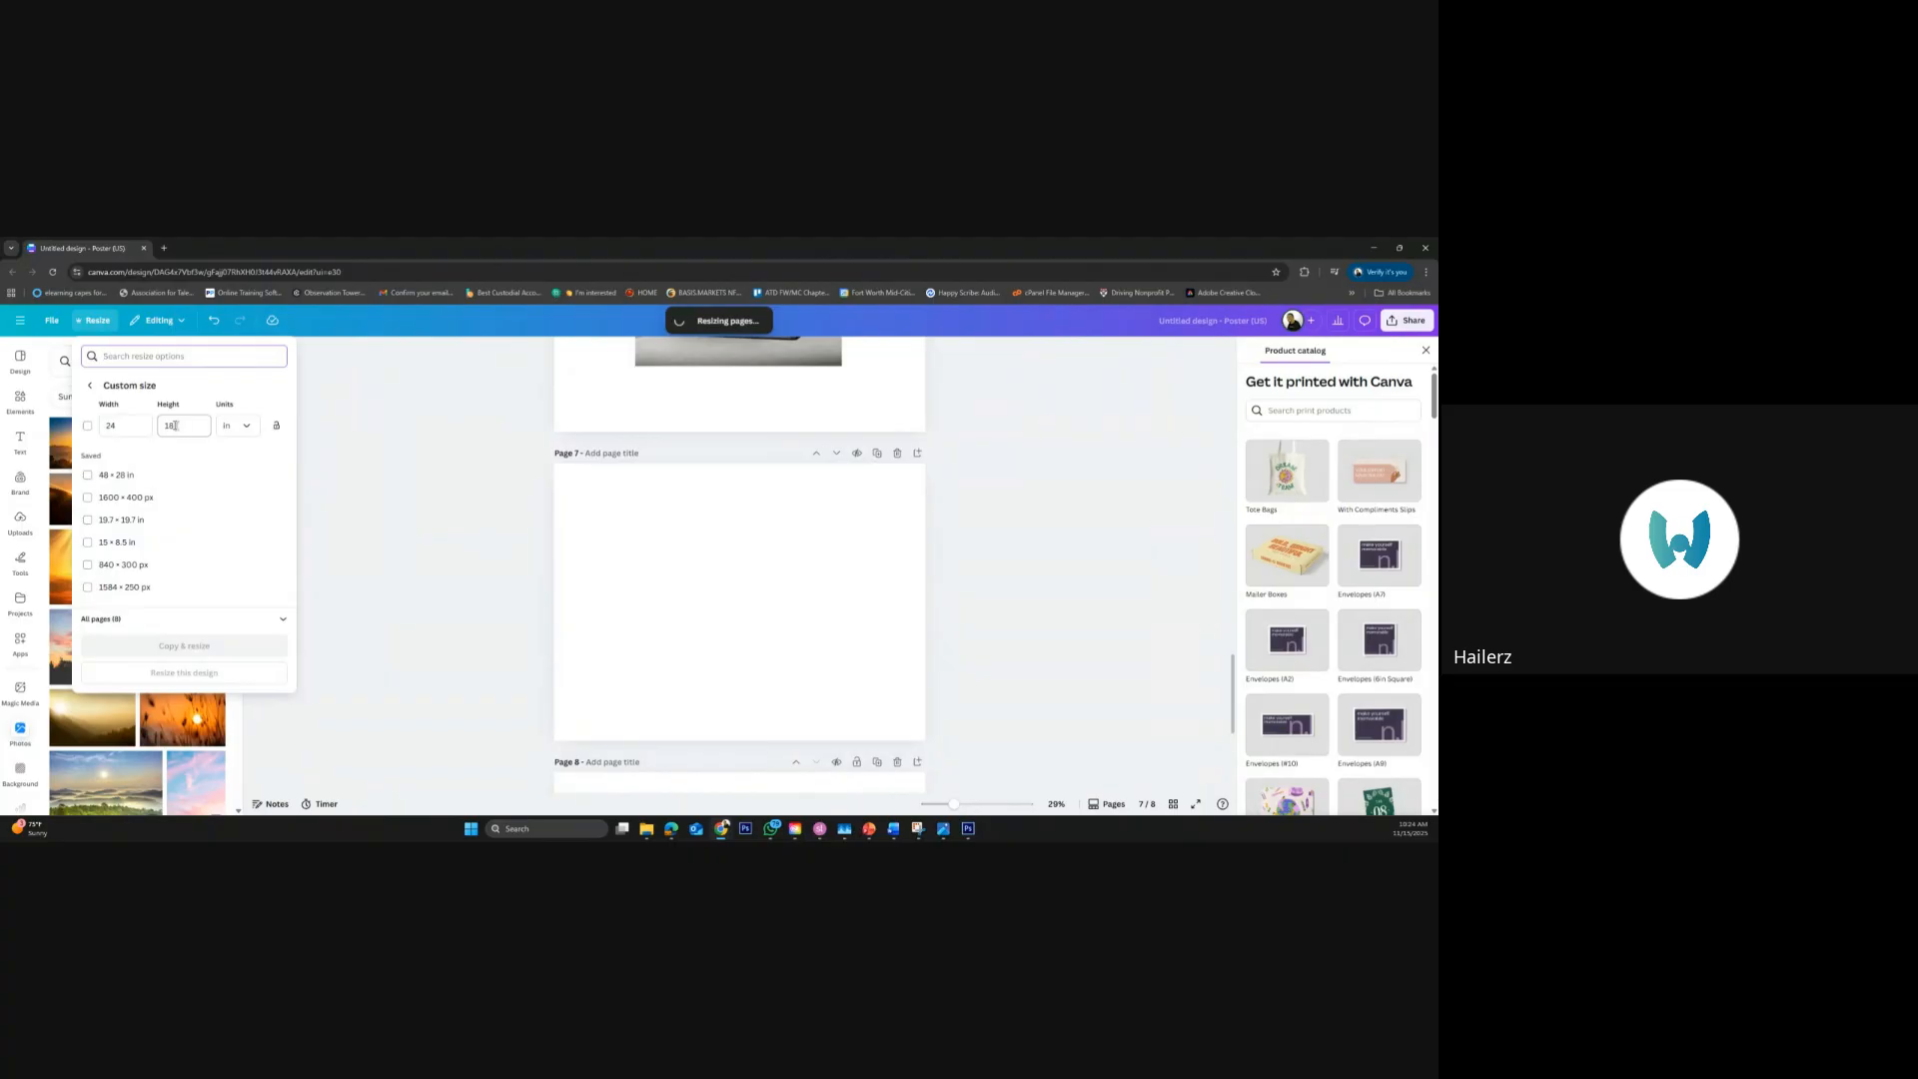
{"action": "key", "text": "BackSpace"}
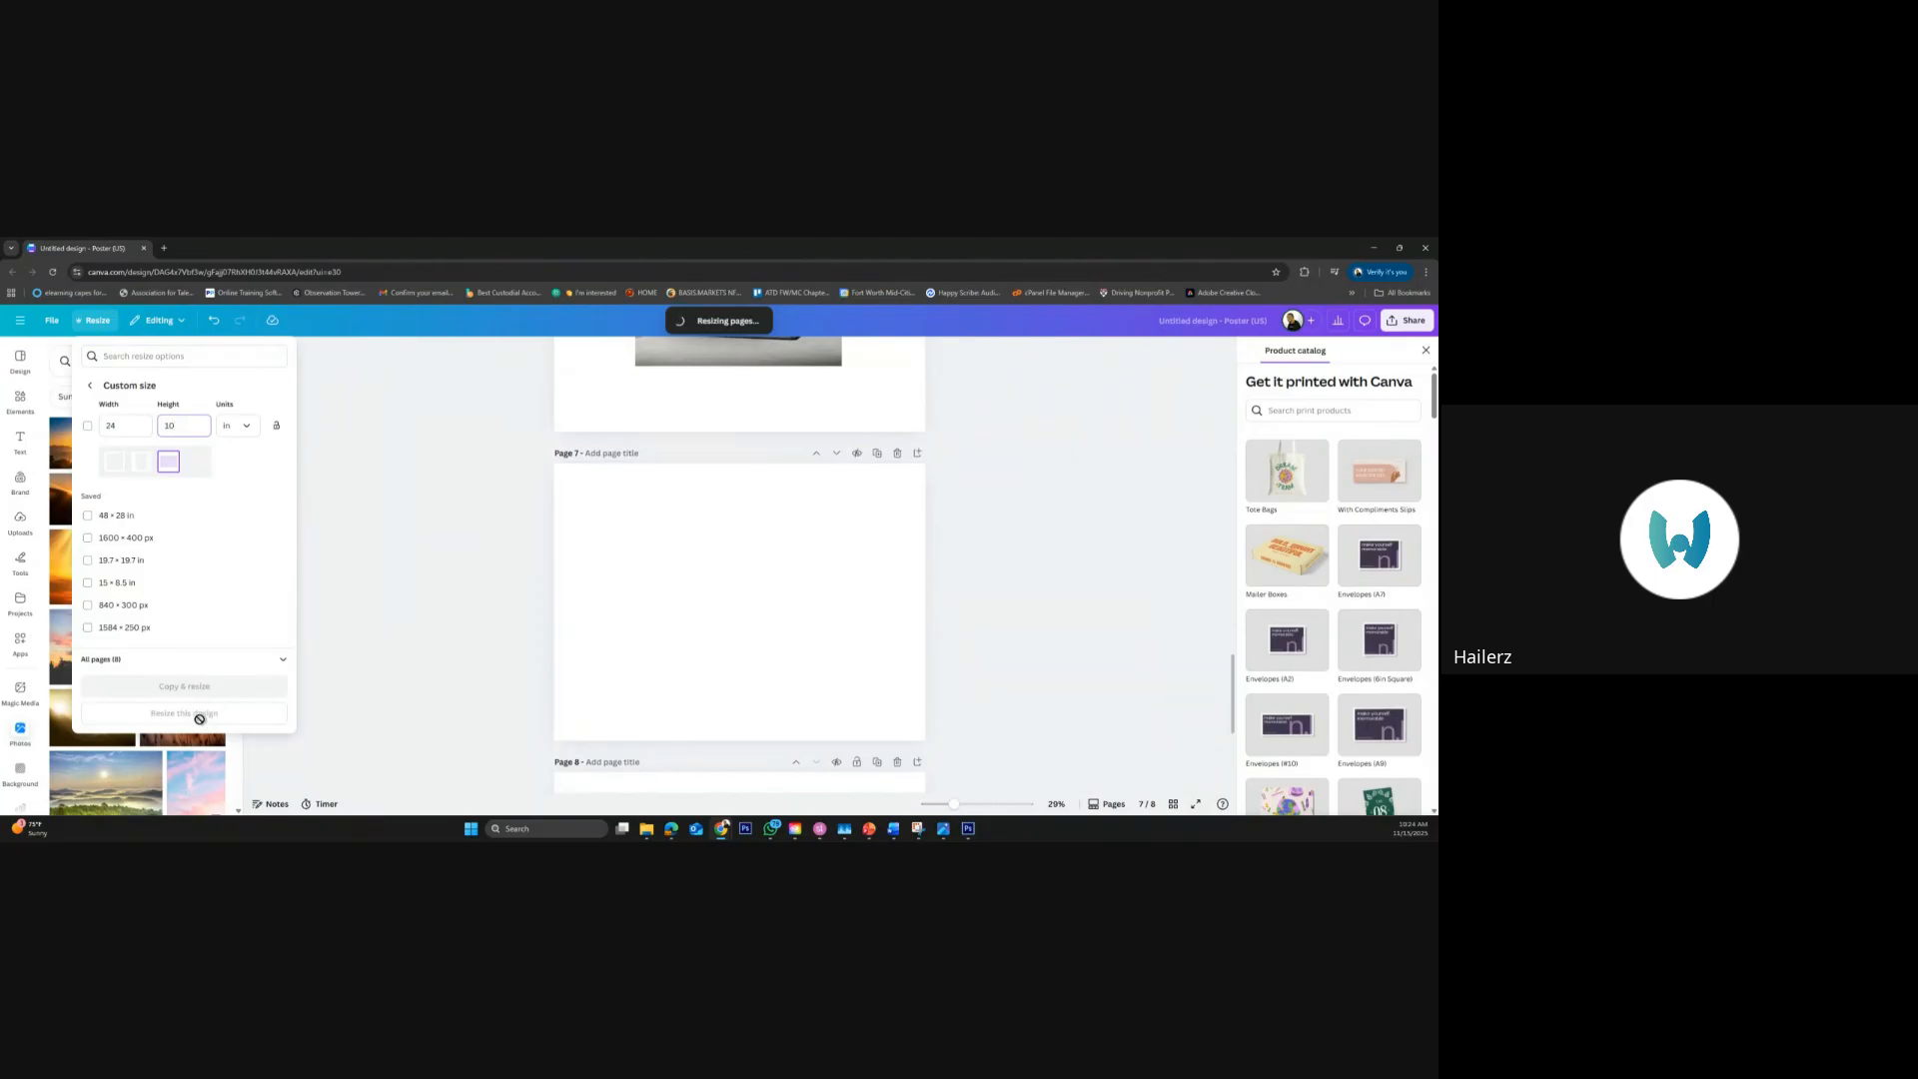
{"action": "left_click", "coordinate": [292, 717]}
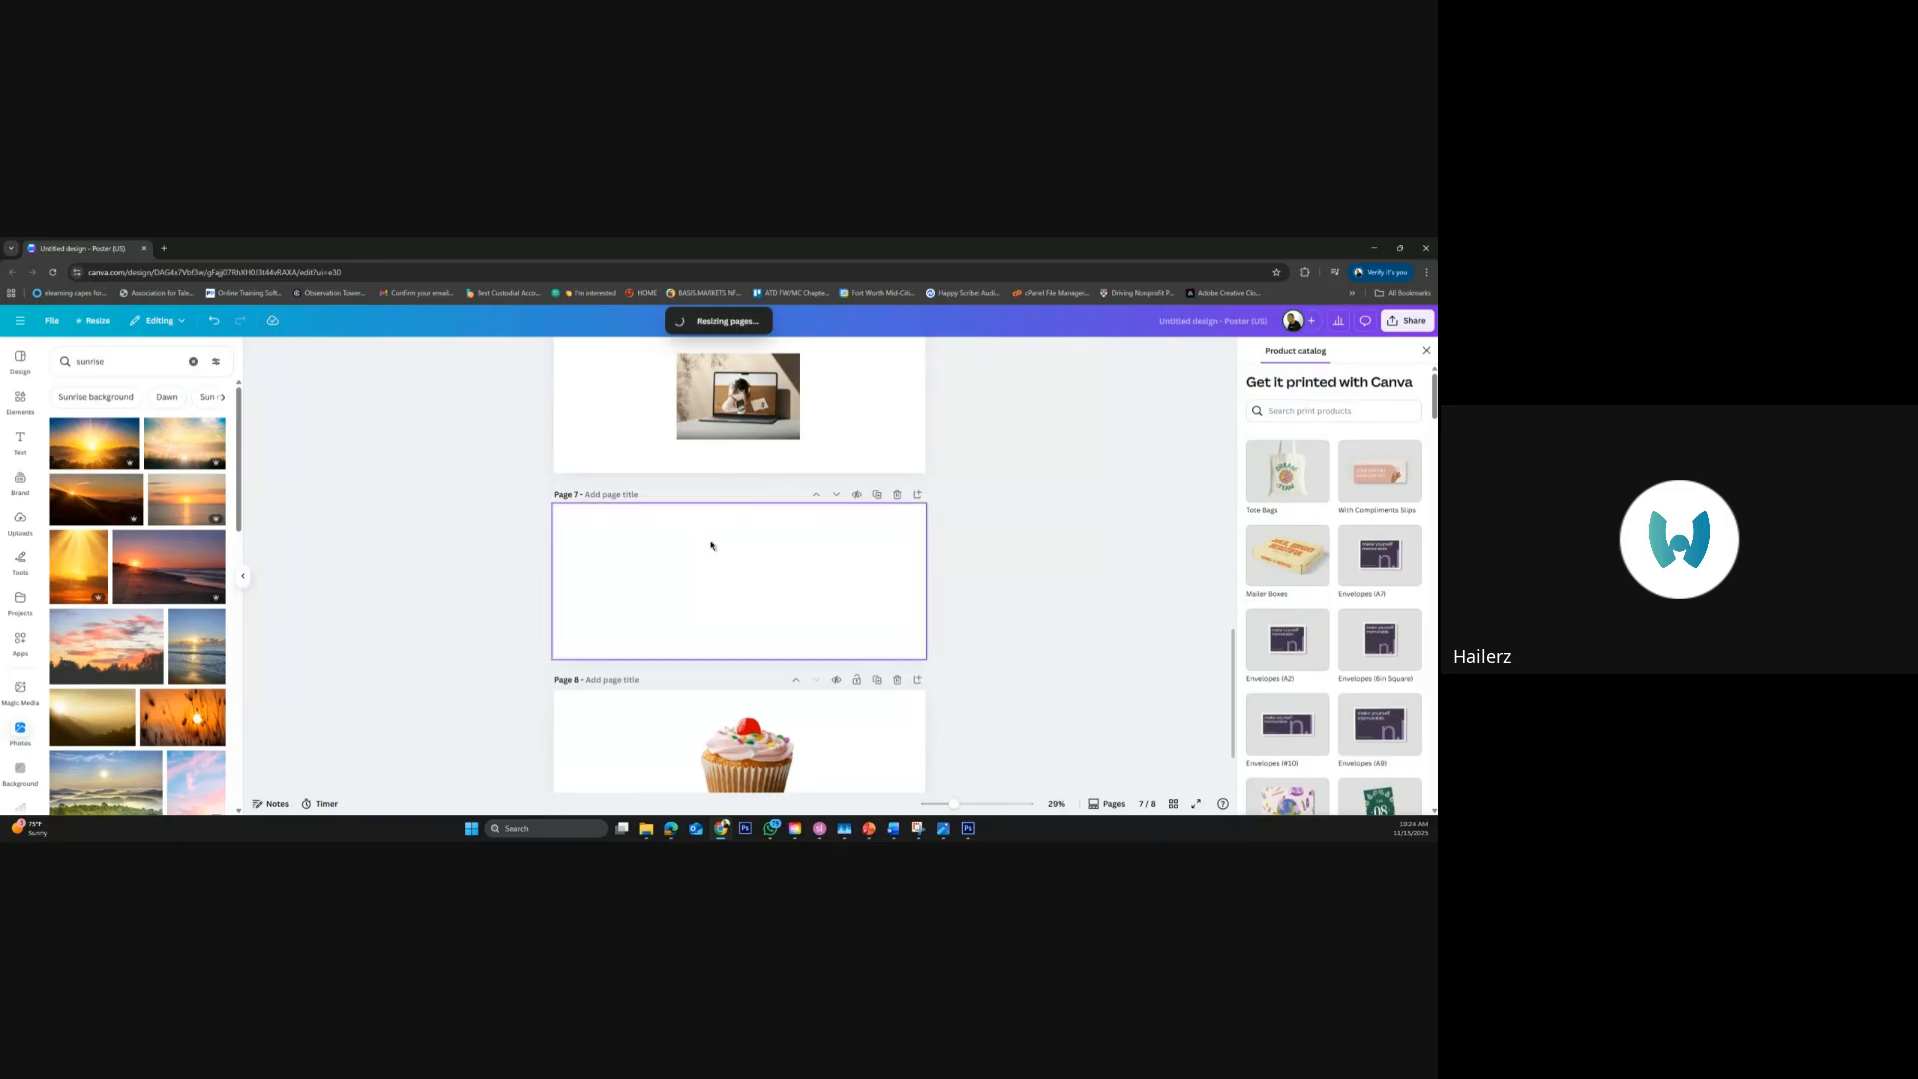
Add the landscape beach sunrise photo to page 7's top-left corner, enlarge it to the full page height, and clear the photo search
{"action": "left_click_drag", "start_coordinate": [587, 608], "coordinate": [661, 530]}
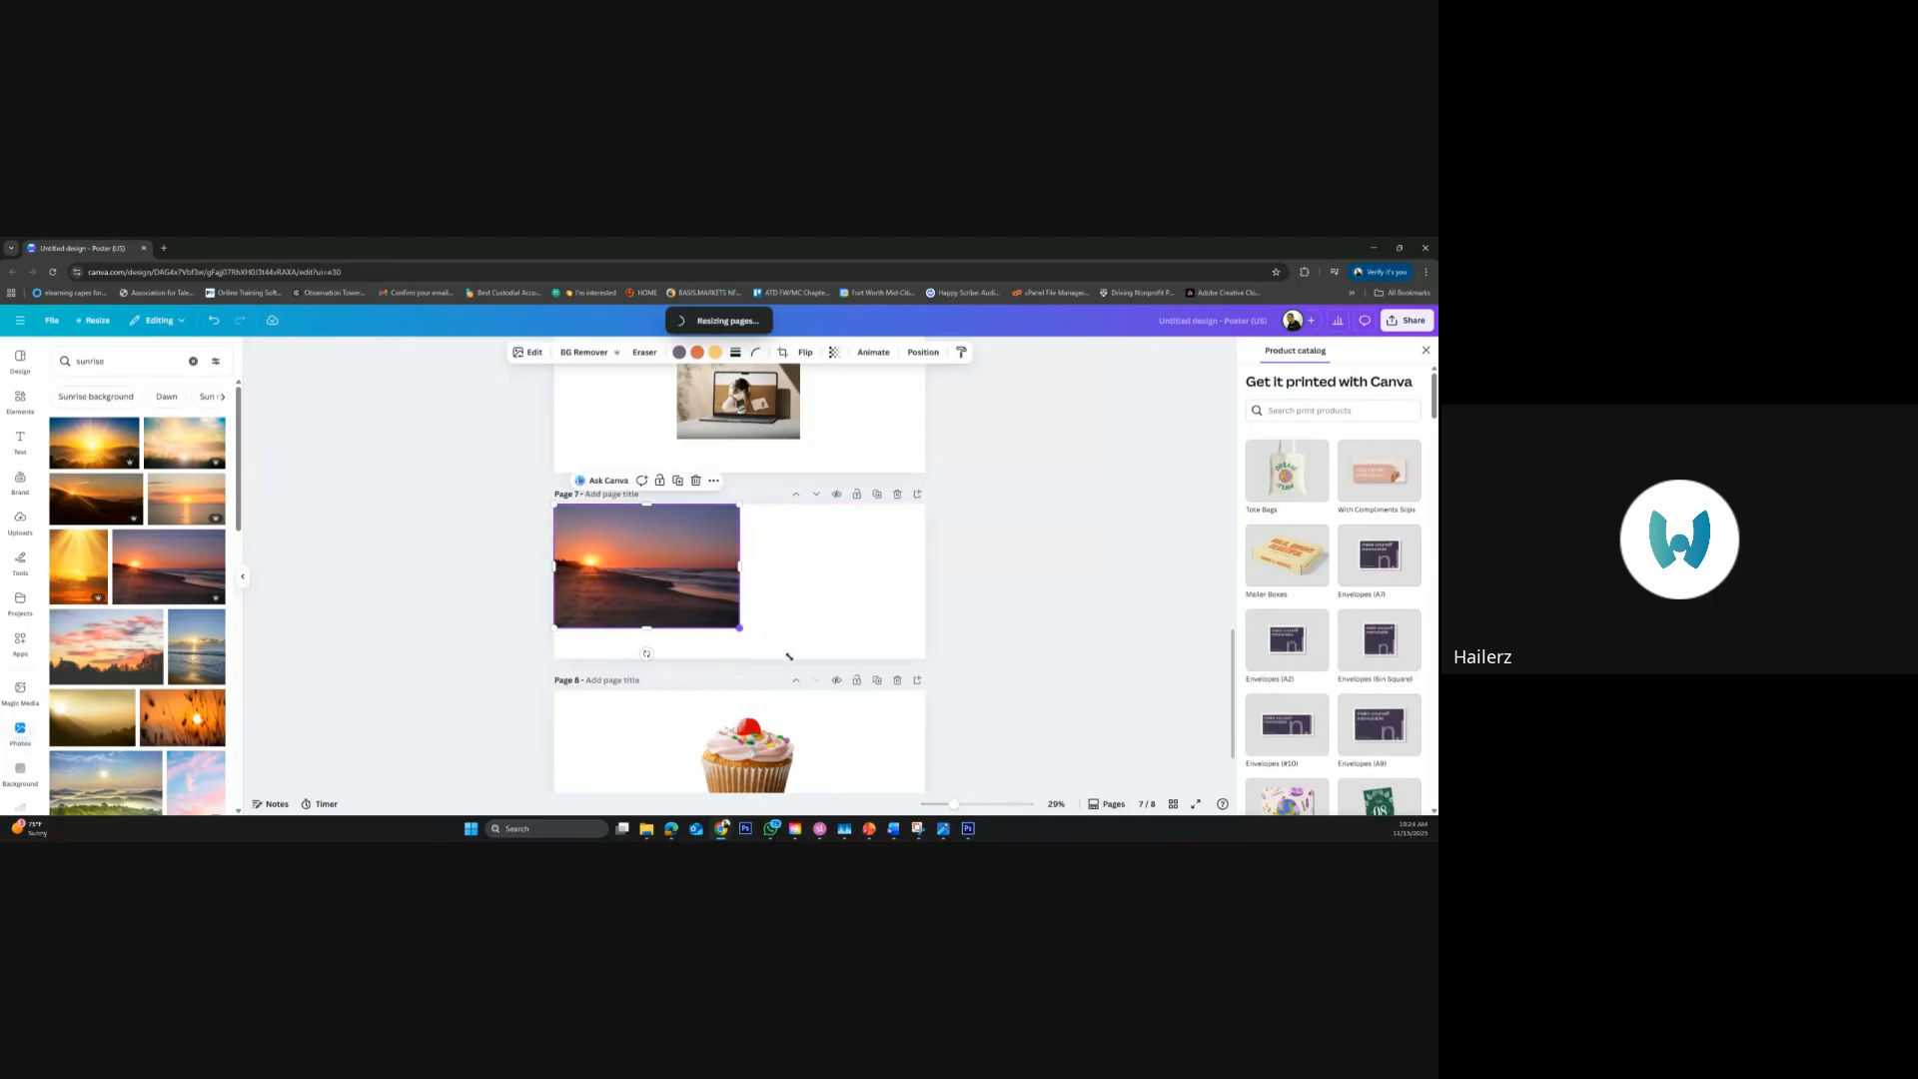
{"action": "left_click_drag", "start_coordinate": [789, 657], "coordinate": [786, 658]}
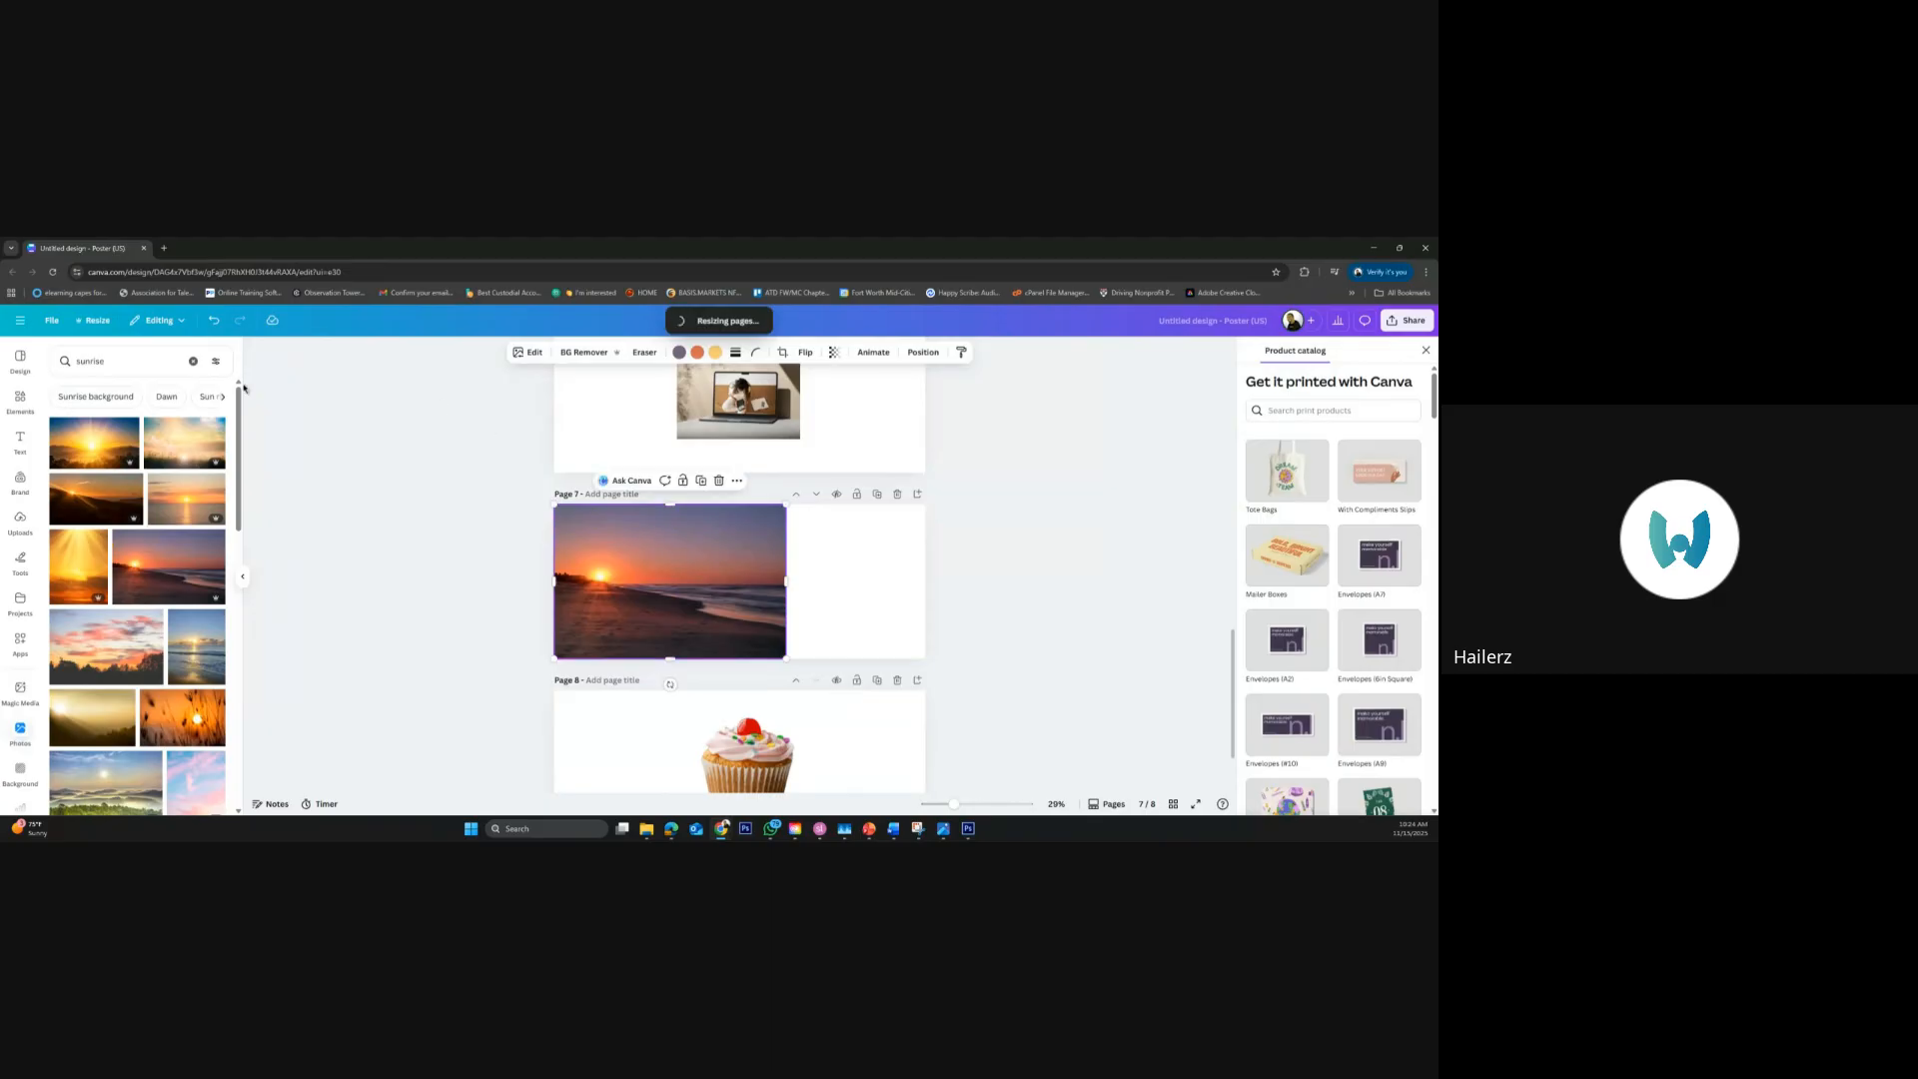
{"action": "scroll", "coordinate": [468, 591], "scroll_direction": "up", "scroll_amount": 4, "text": "ctrl"}
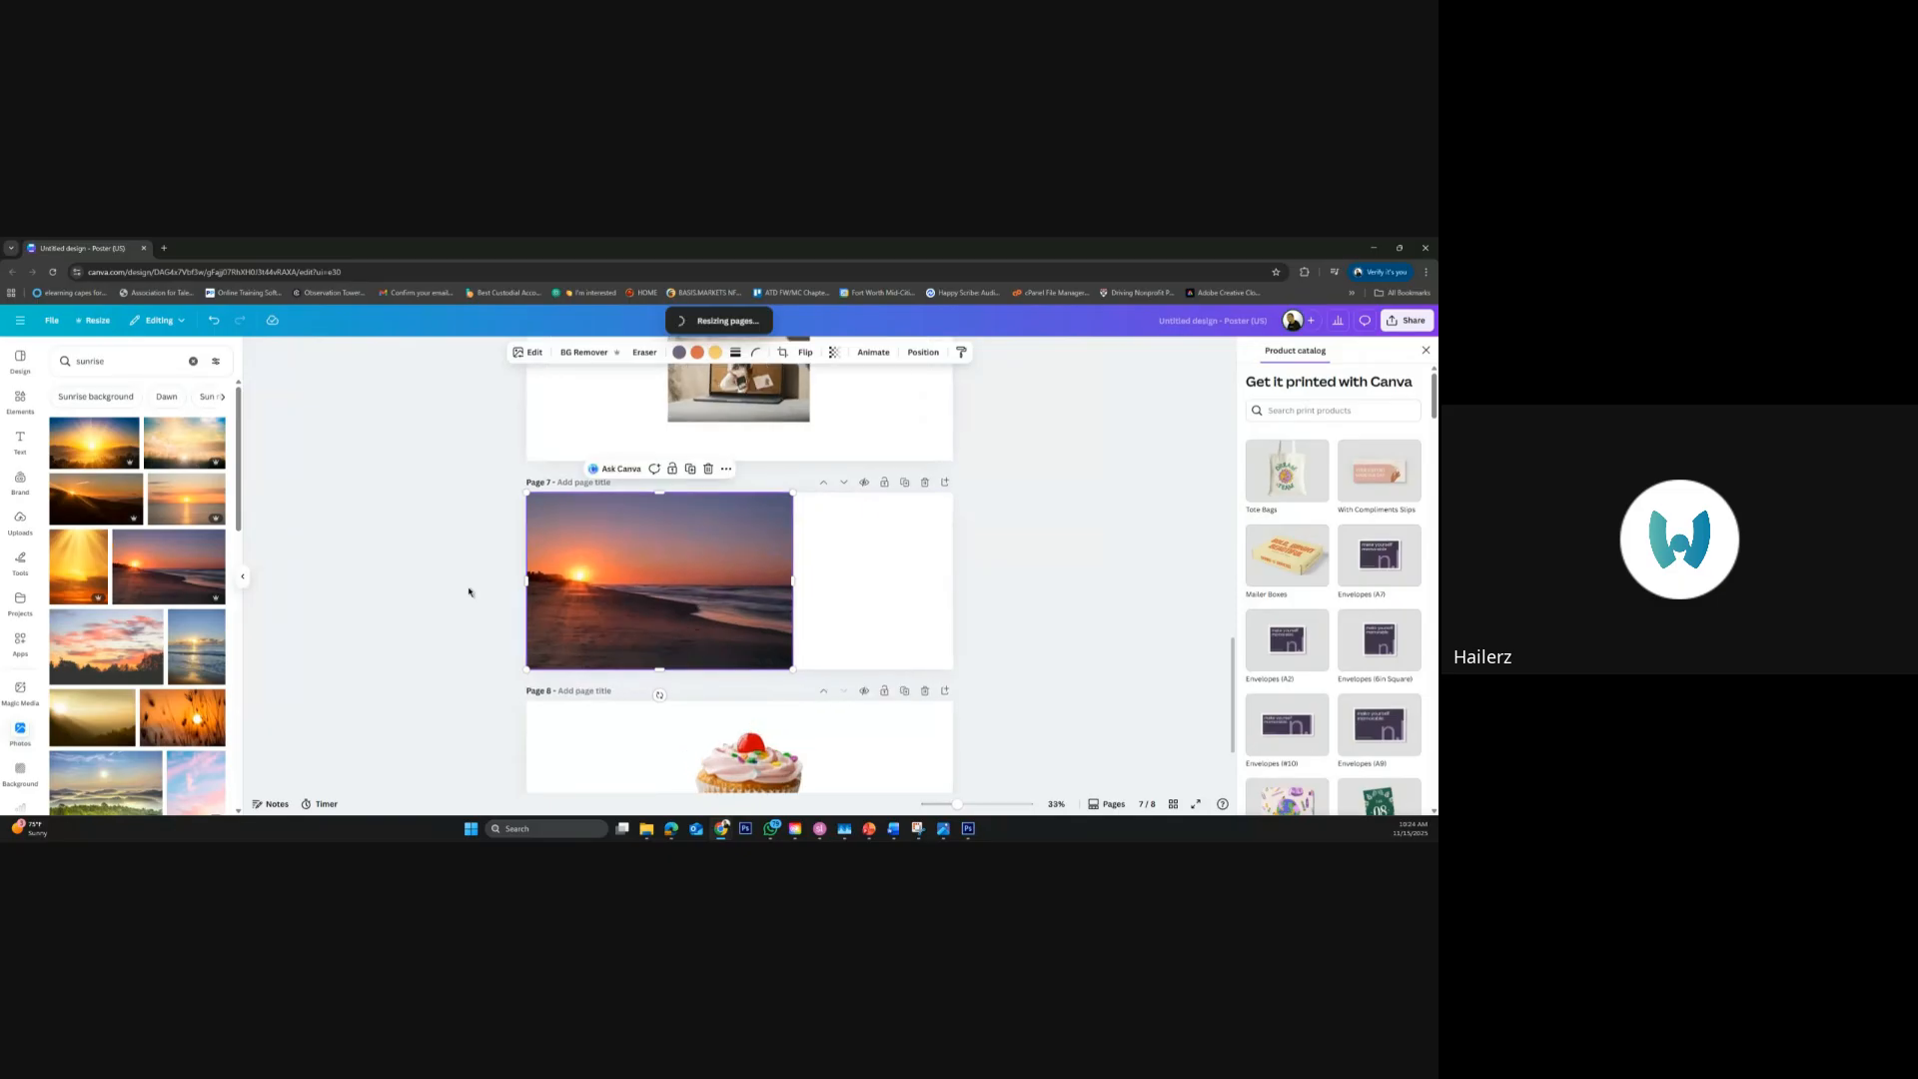
{"action": "scroll", "coordinate": [469, 592], "scroll_direction": "up", "scroll_amount": 2, "text": "ctrl"}
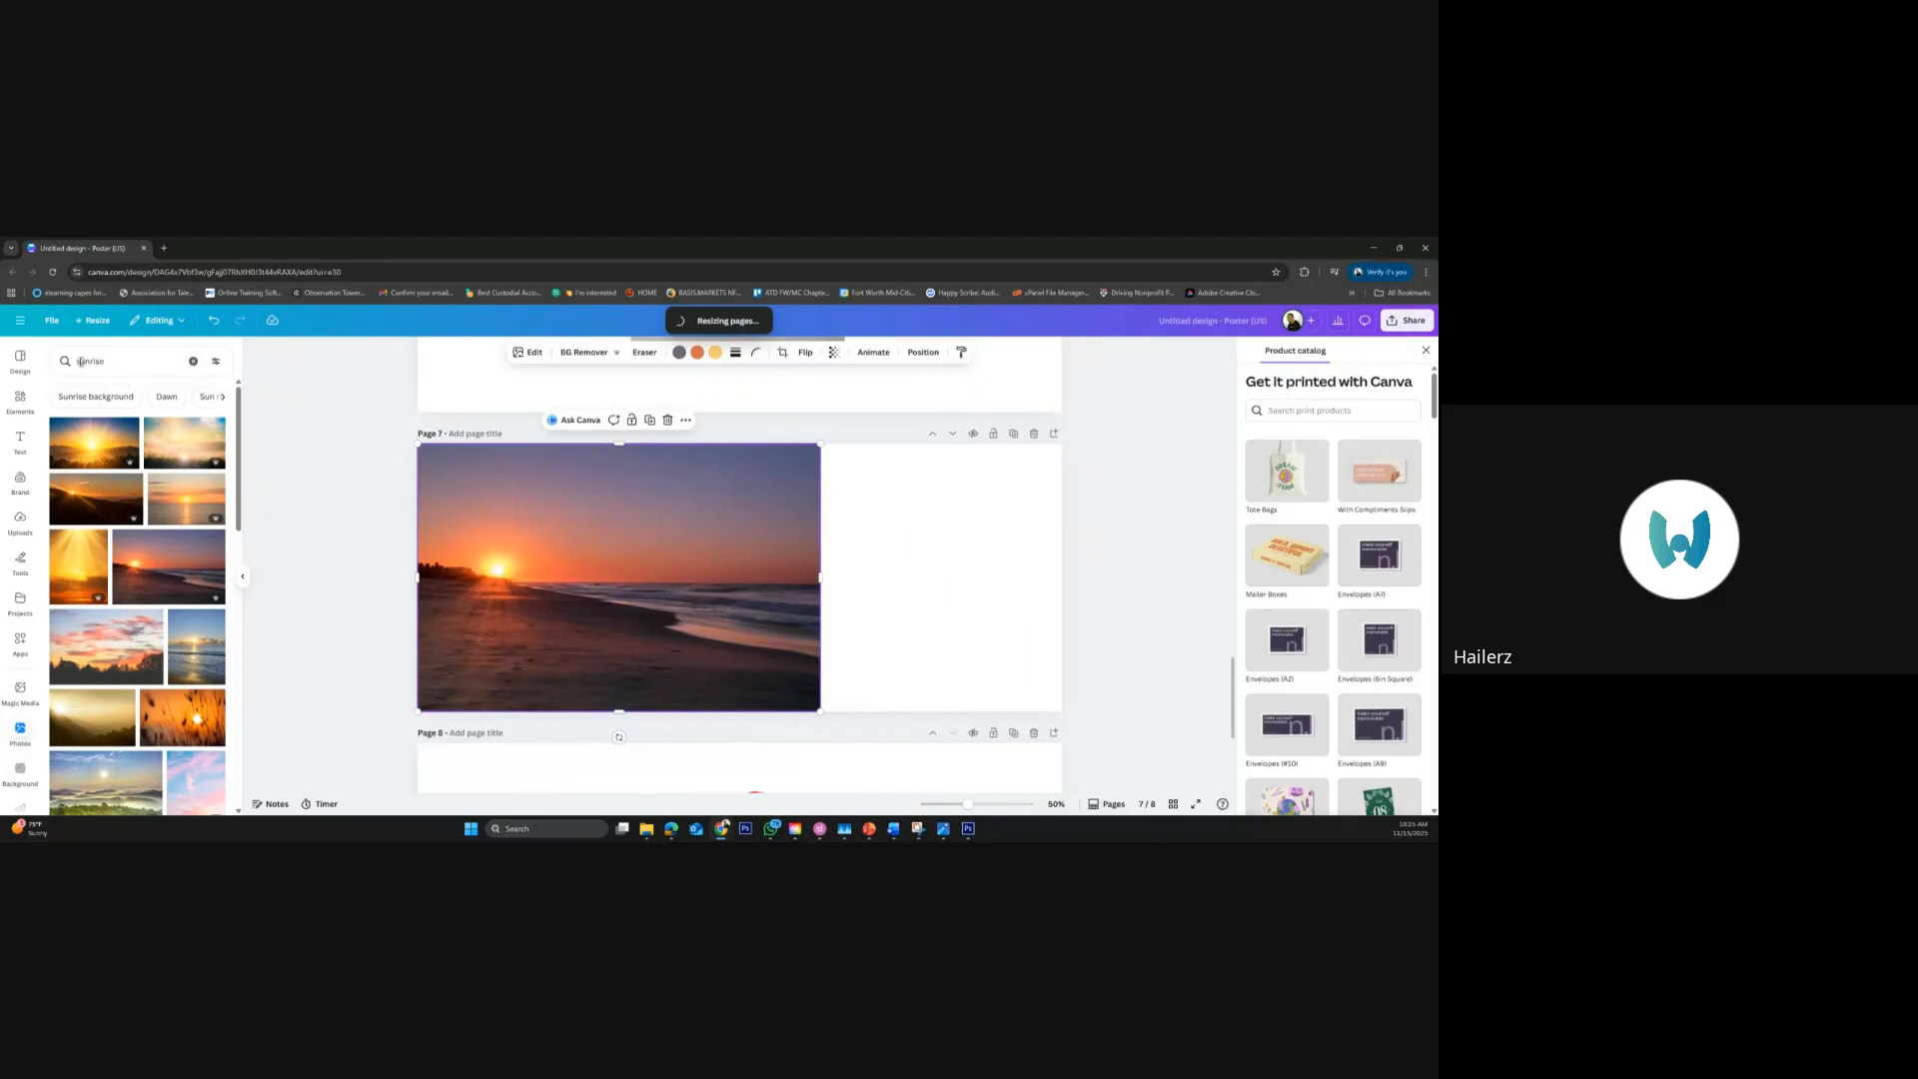
{"action": "left_click", "coordinate": [194, 362]}
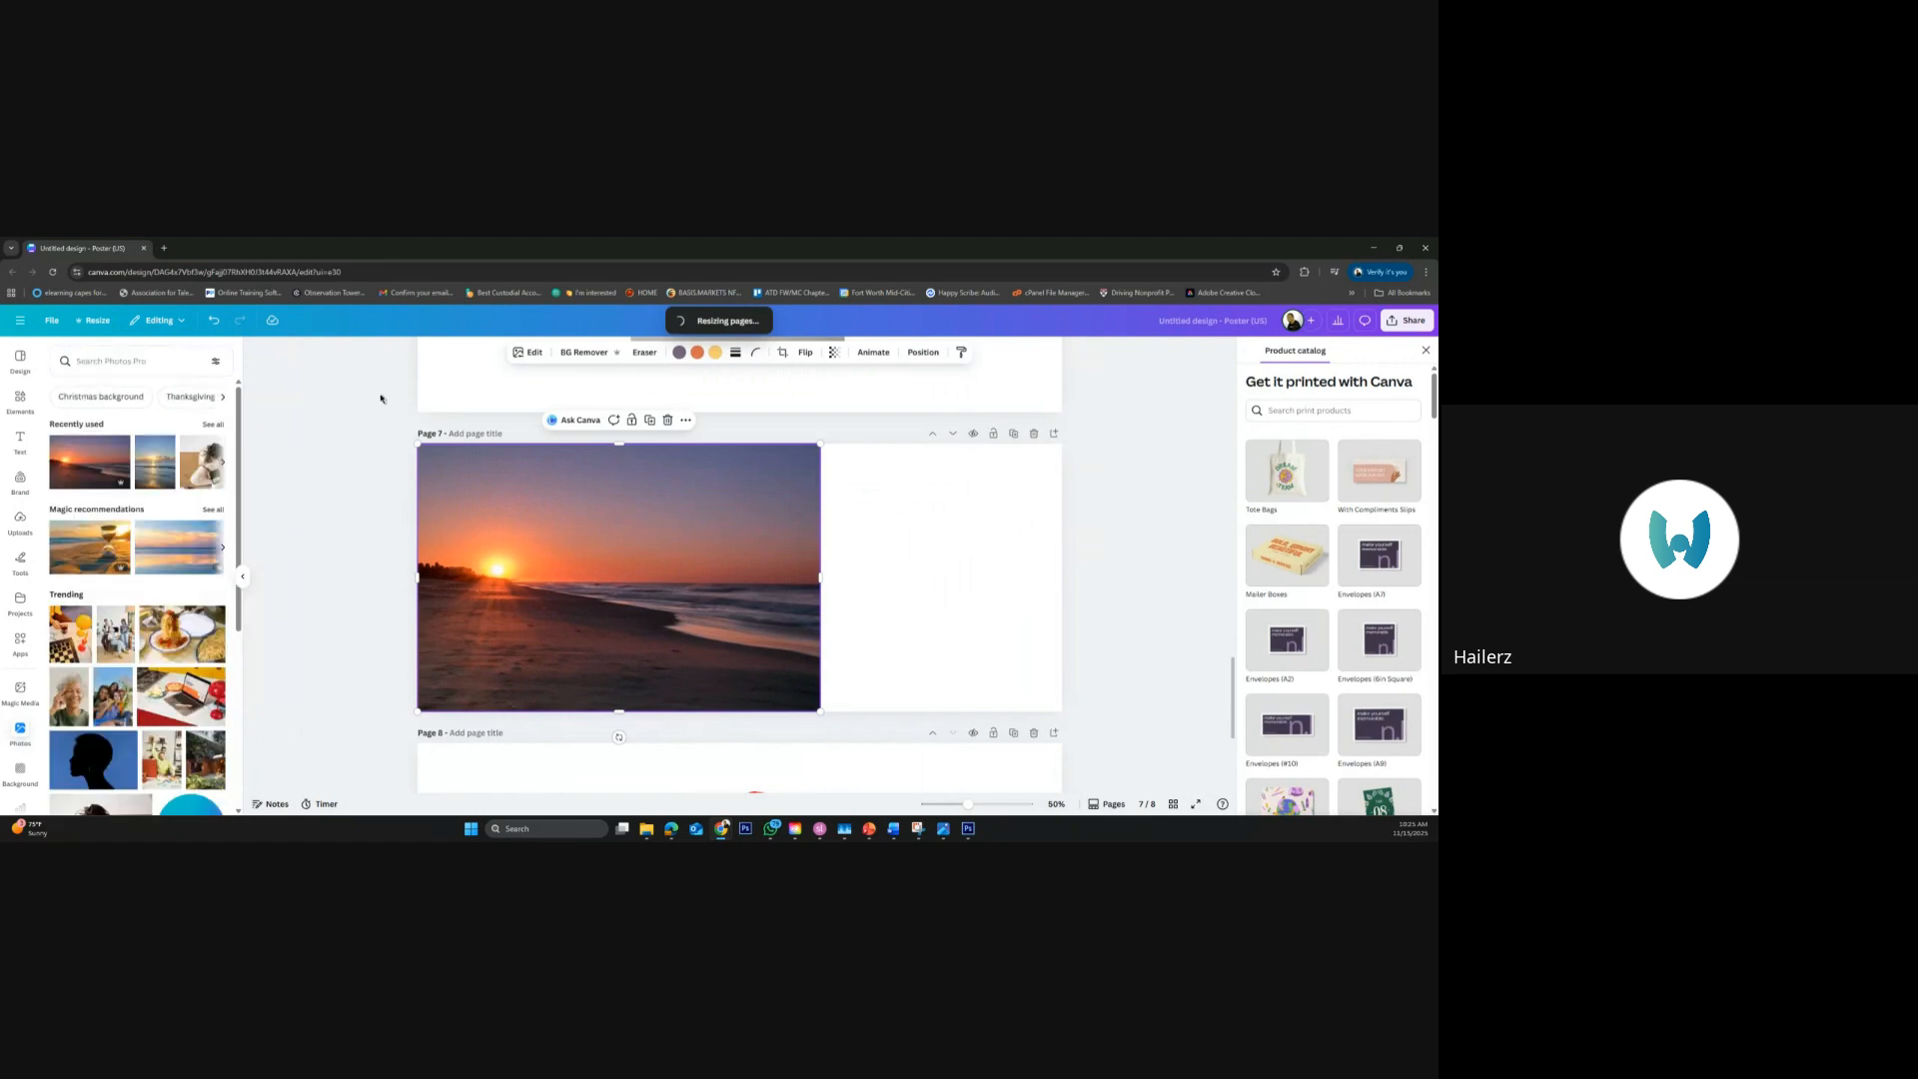
Generate a freeform Magic Expand of the beach sunrise photo rightward over most of the blank part of page 7
{"action": "left_click", "coordinate": [531, 356]}
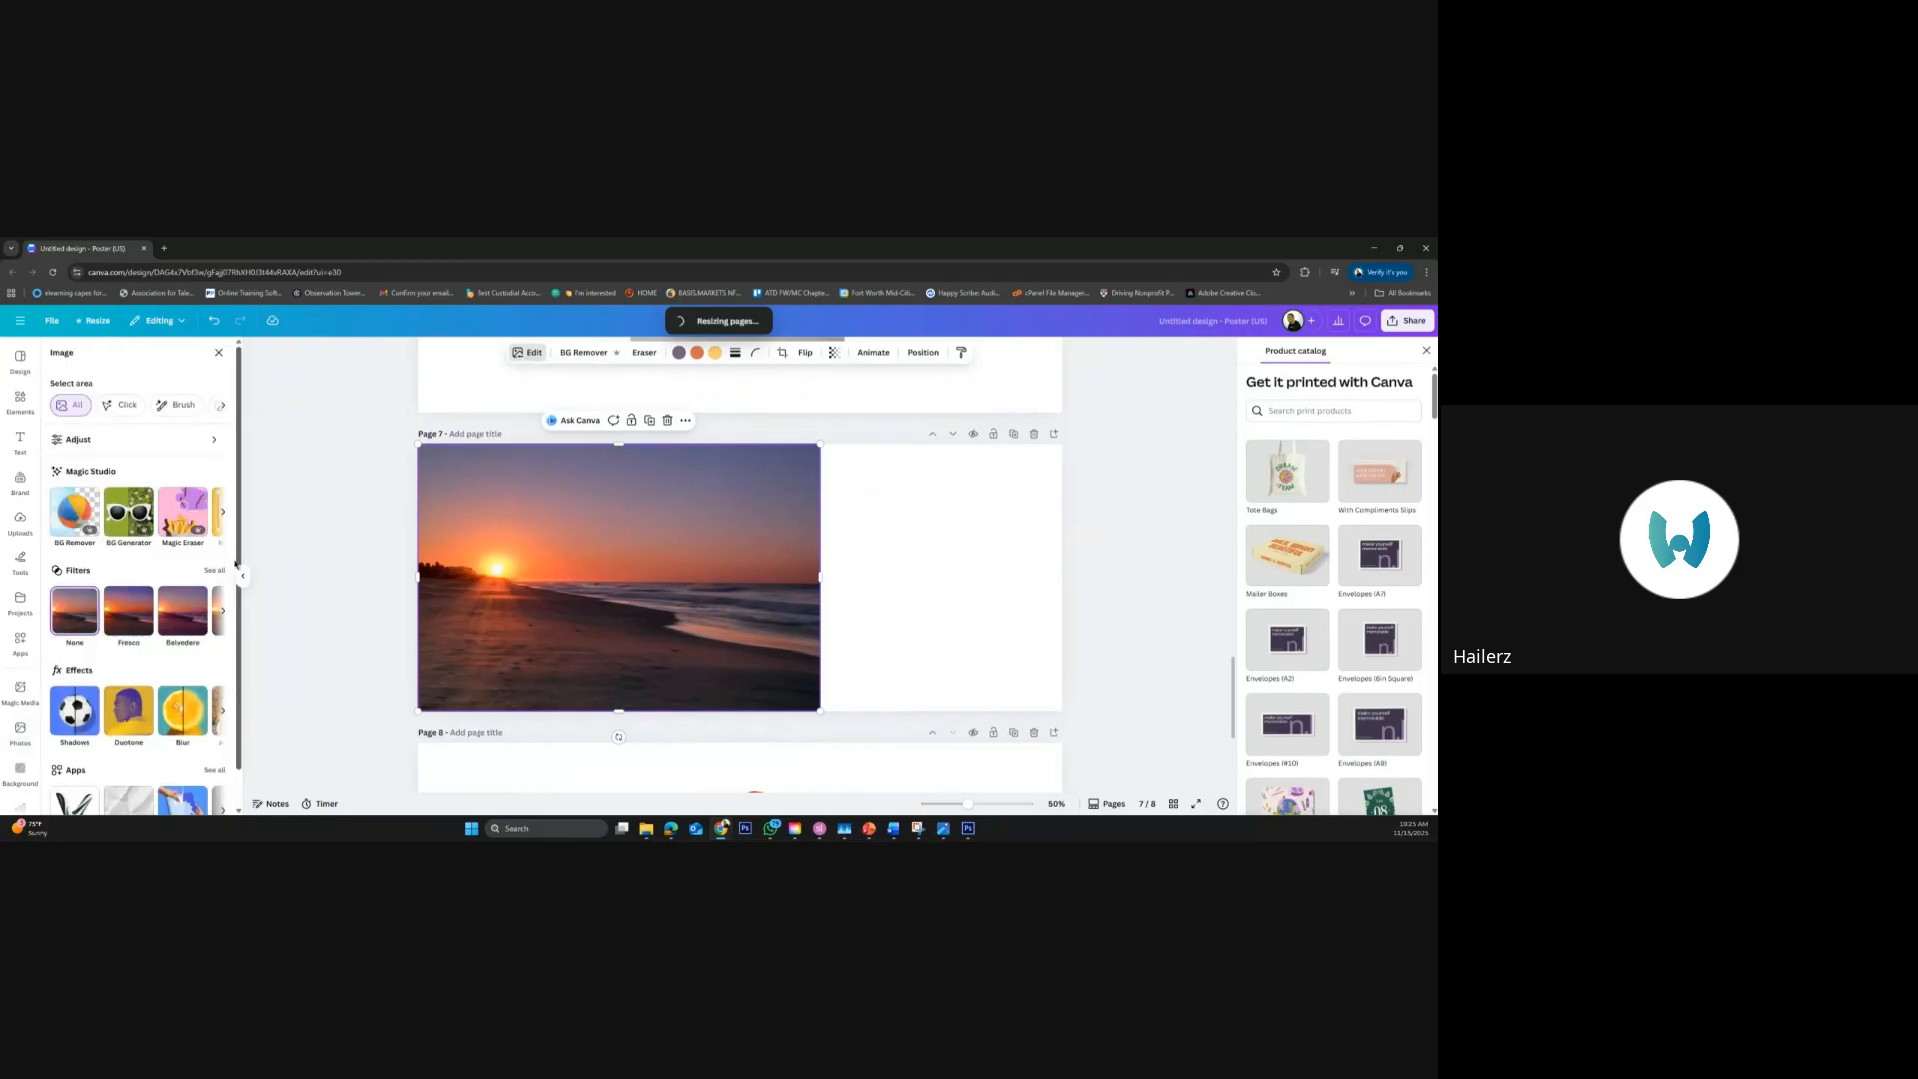
{"action": "left_click", "coordinate": [222, 511]}
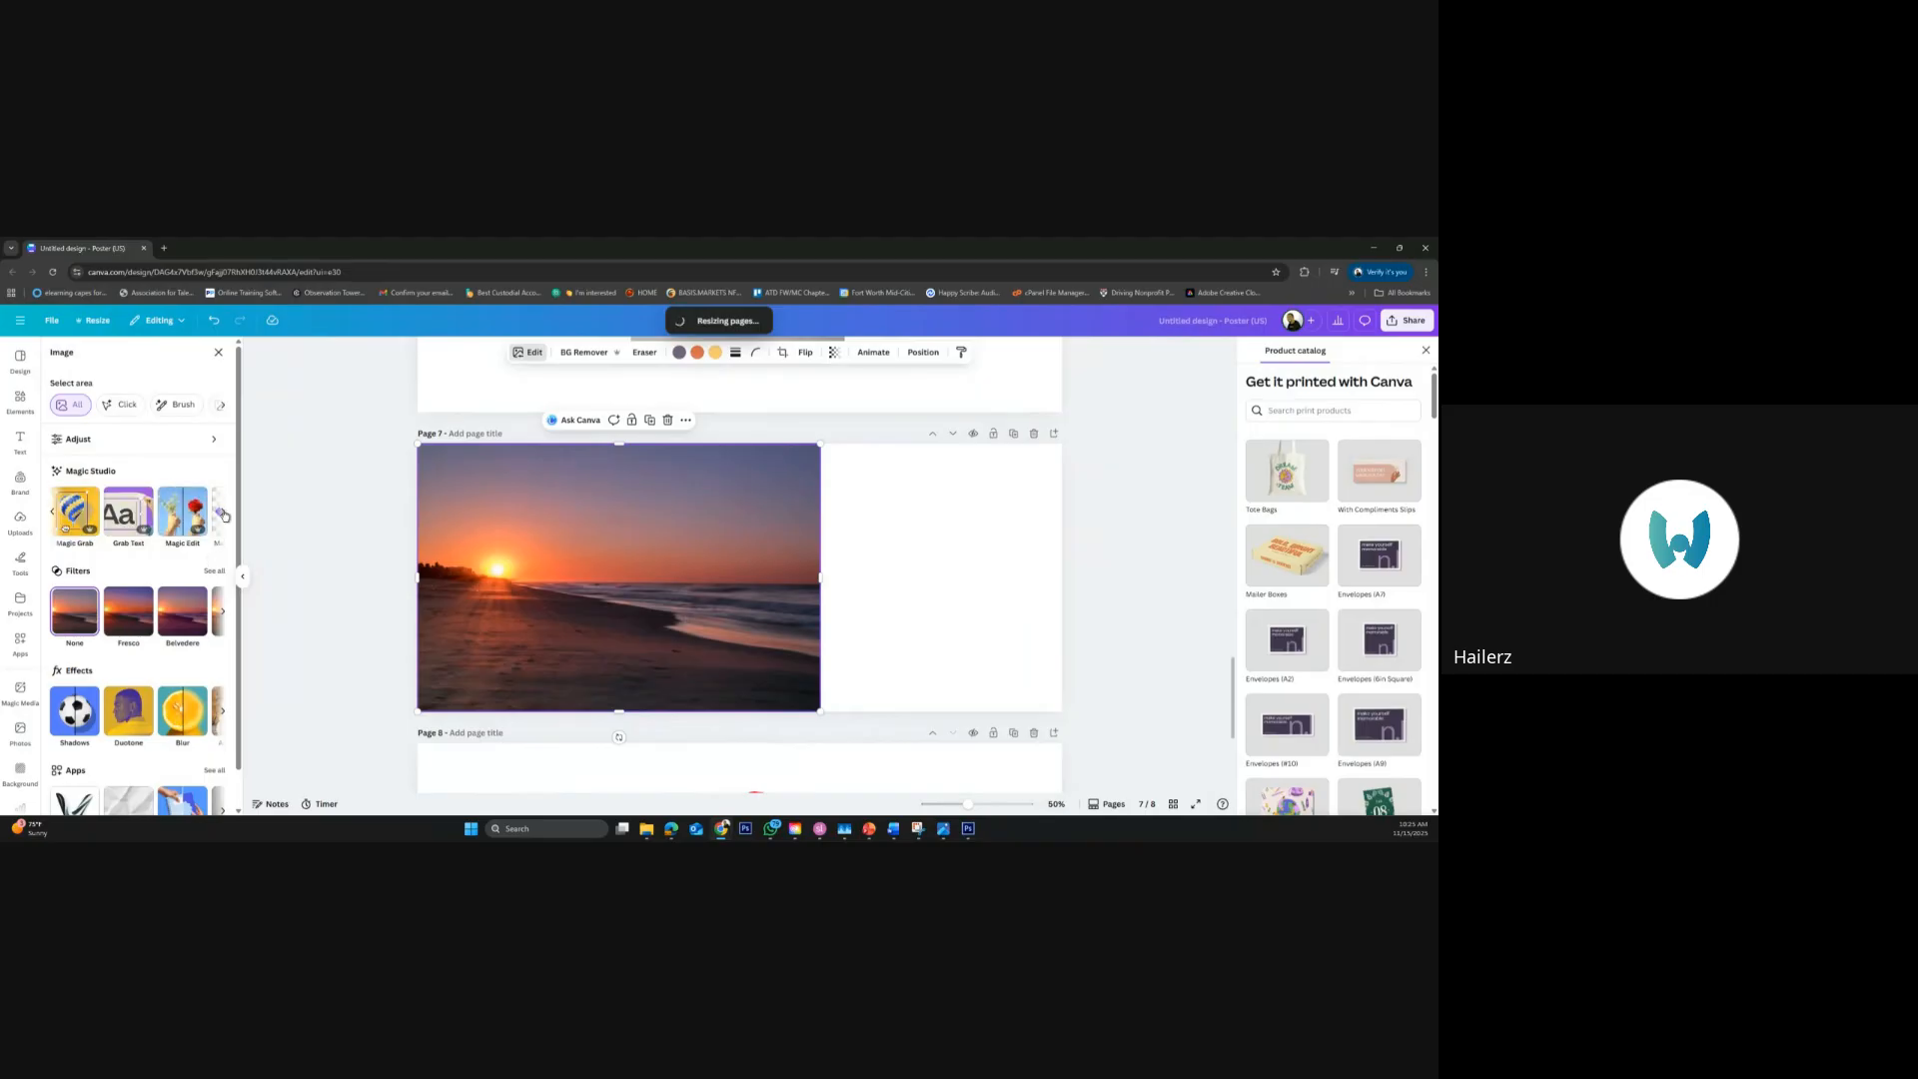
{"action": "left_click", "coordinate": [223, 513]}
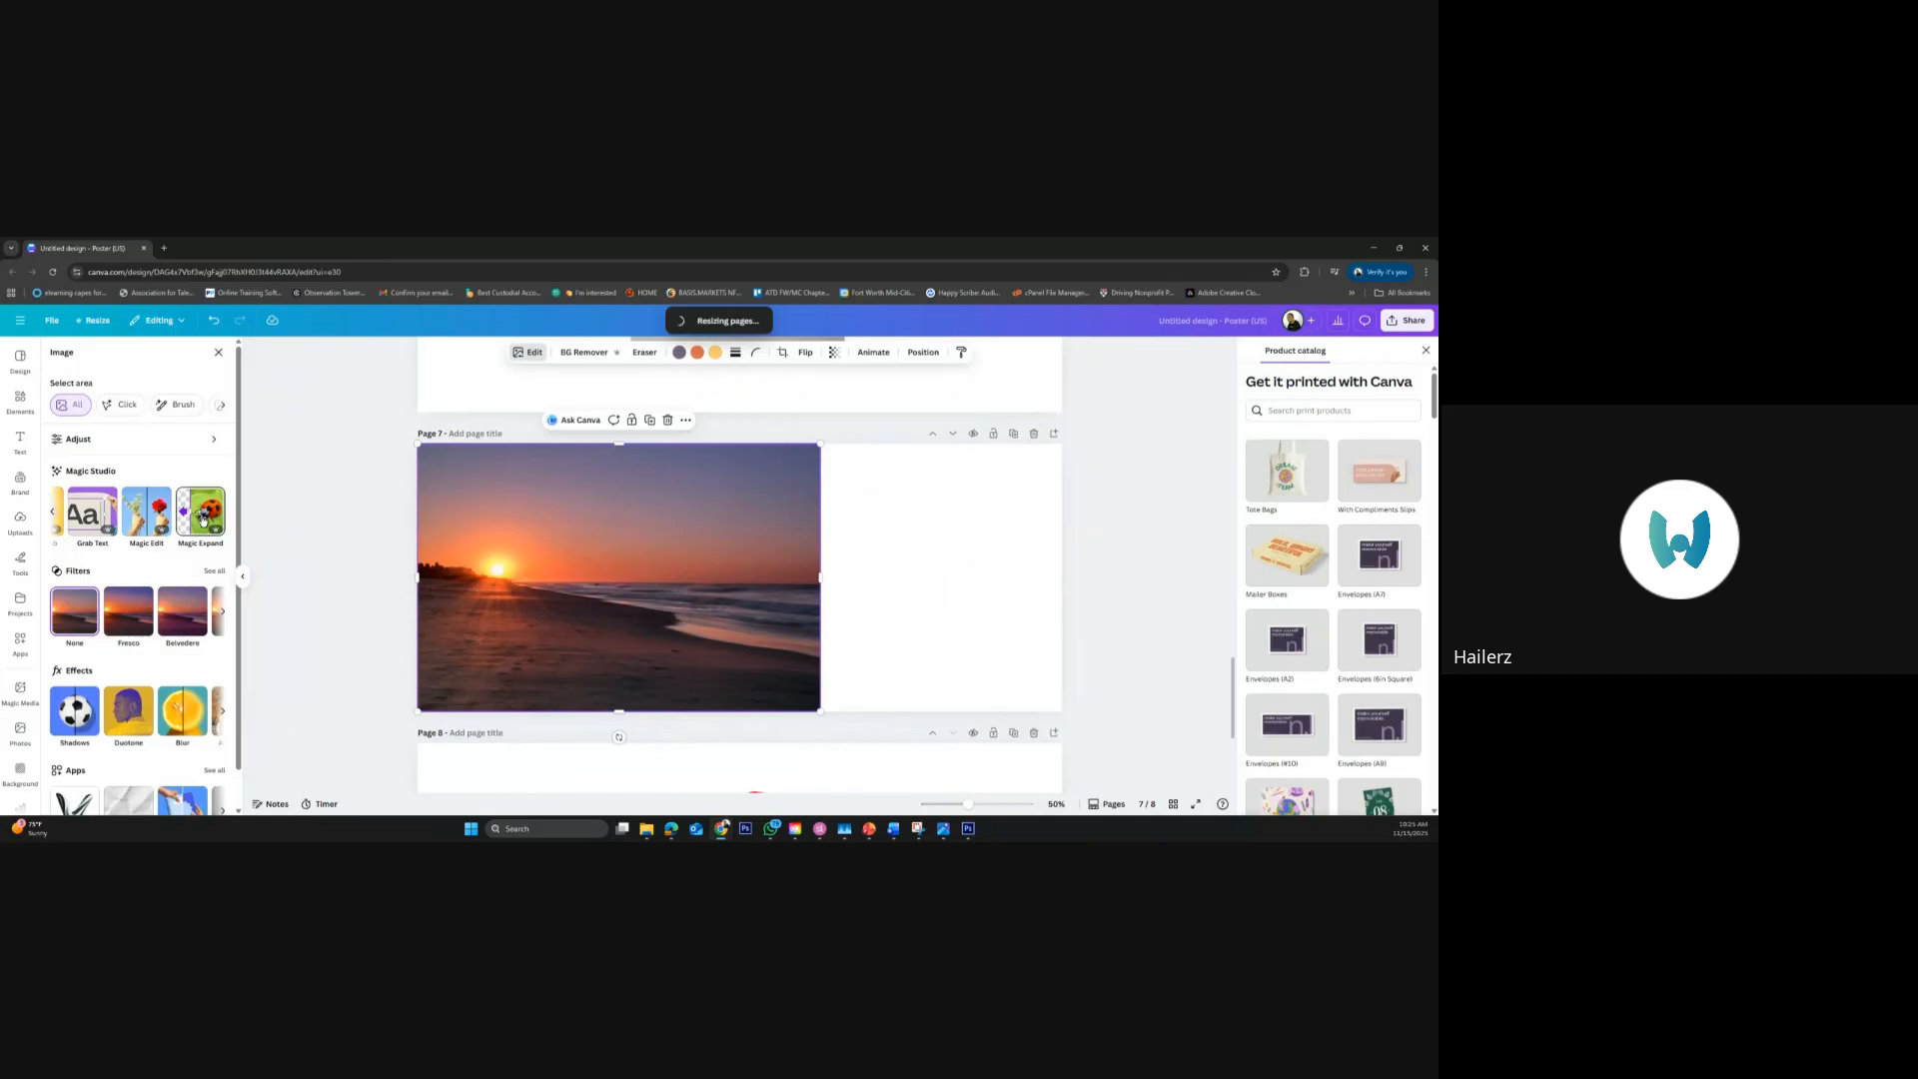
{"action": "left_click", "coordinate": [203, 518]}
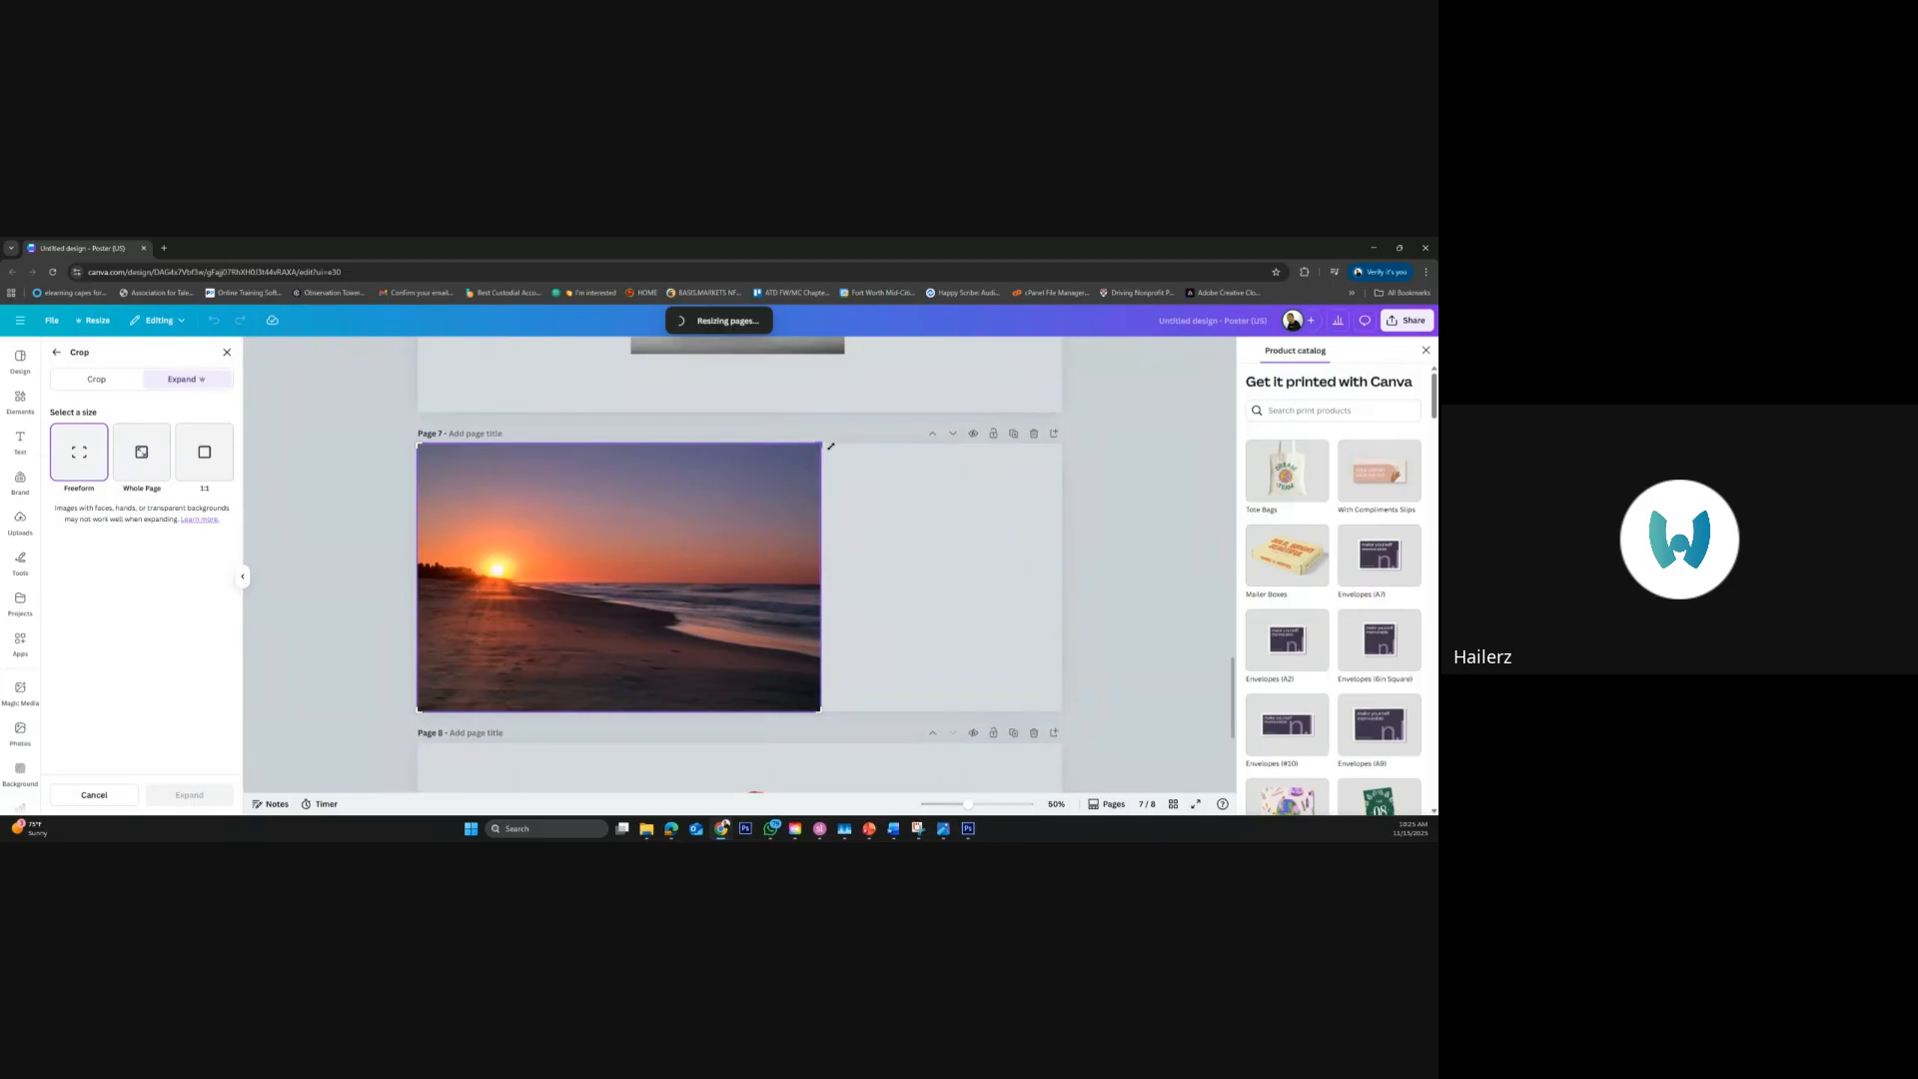
{"action": "left_click_drag", "start_coordinate": [830, 447], "coordinate": [1036, 454]}
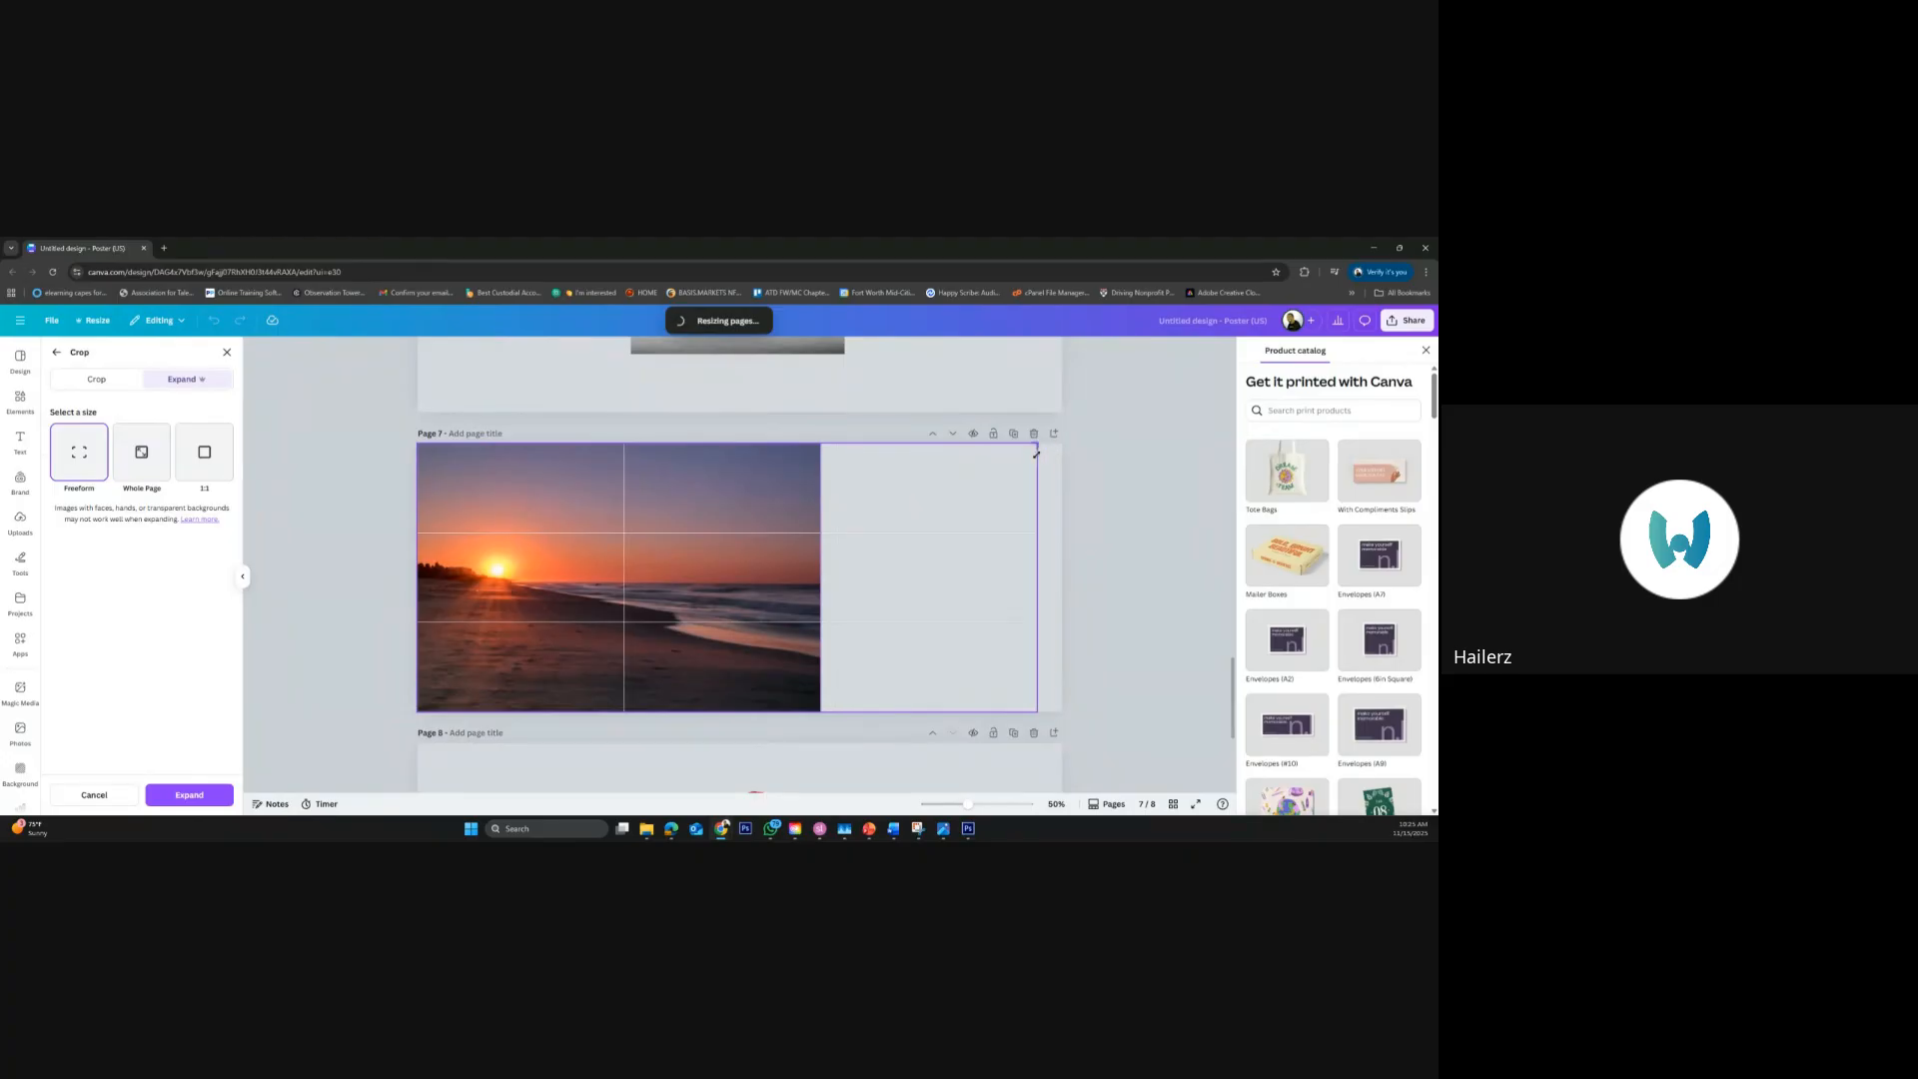
{"action": "left_click_drag", "start_coordinate": [1037, 455], "coordinate": [1046, 473]}
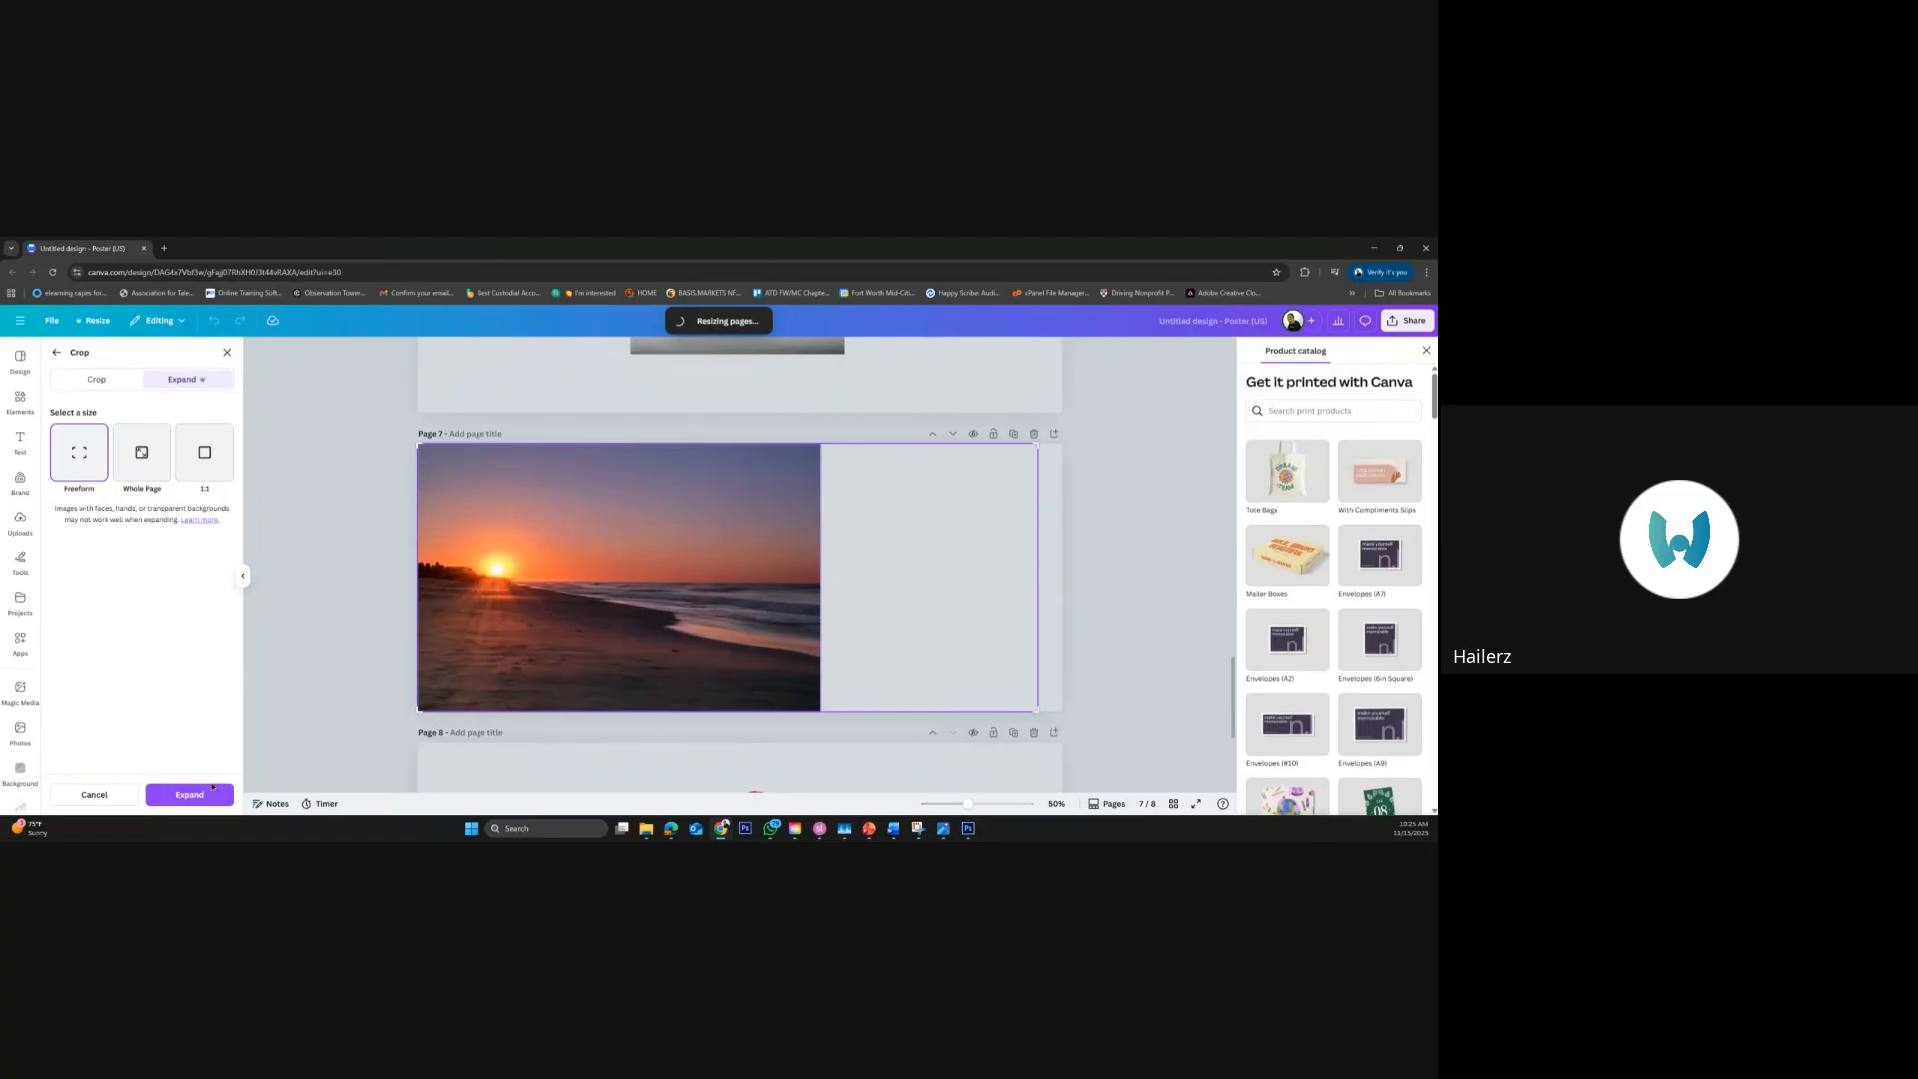
{"action": "left_click", "coordinate": [212, 789]}
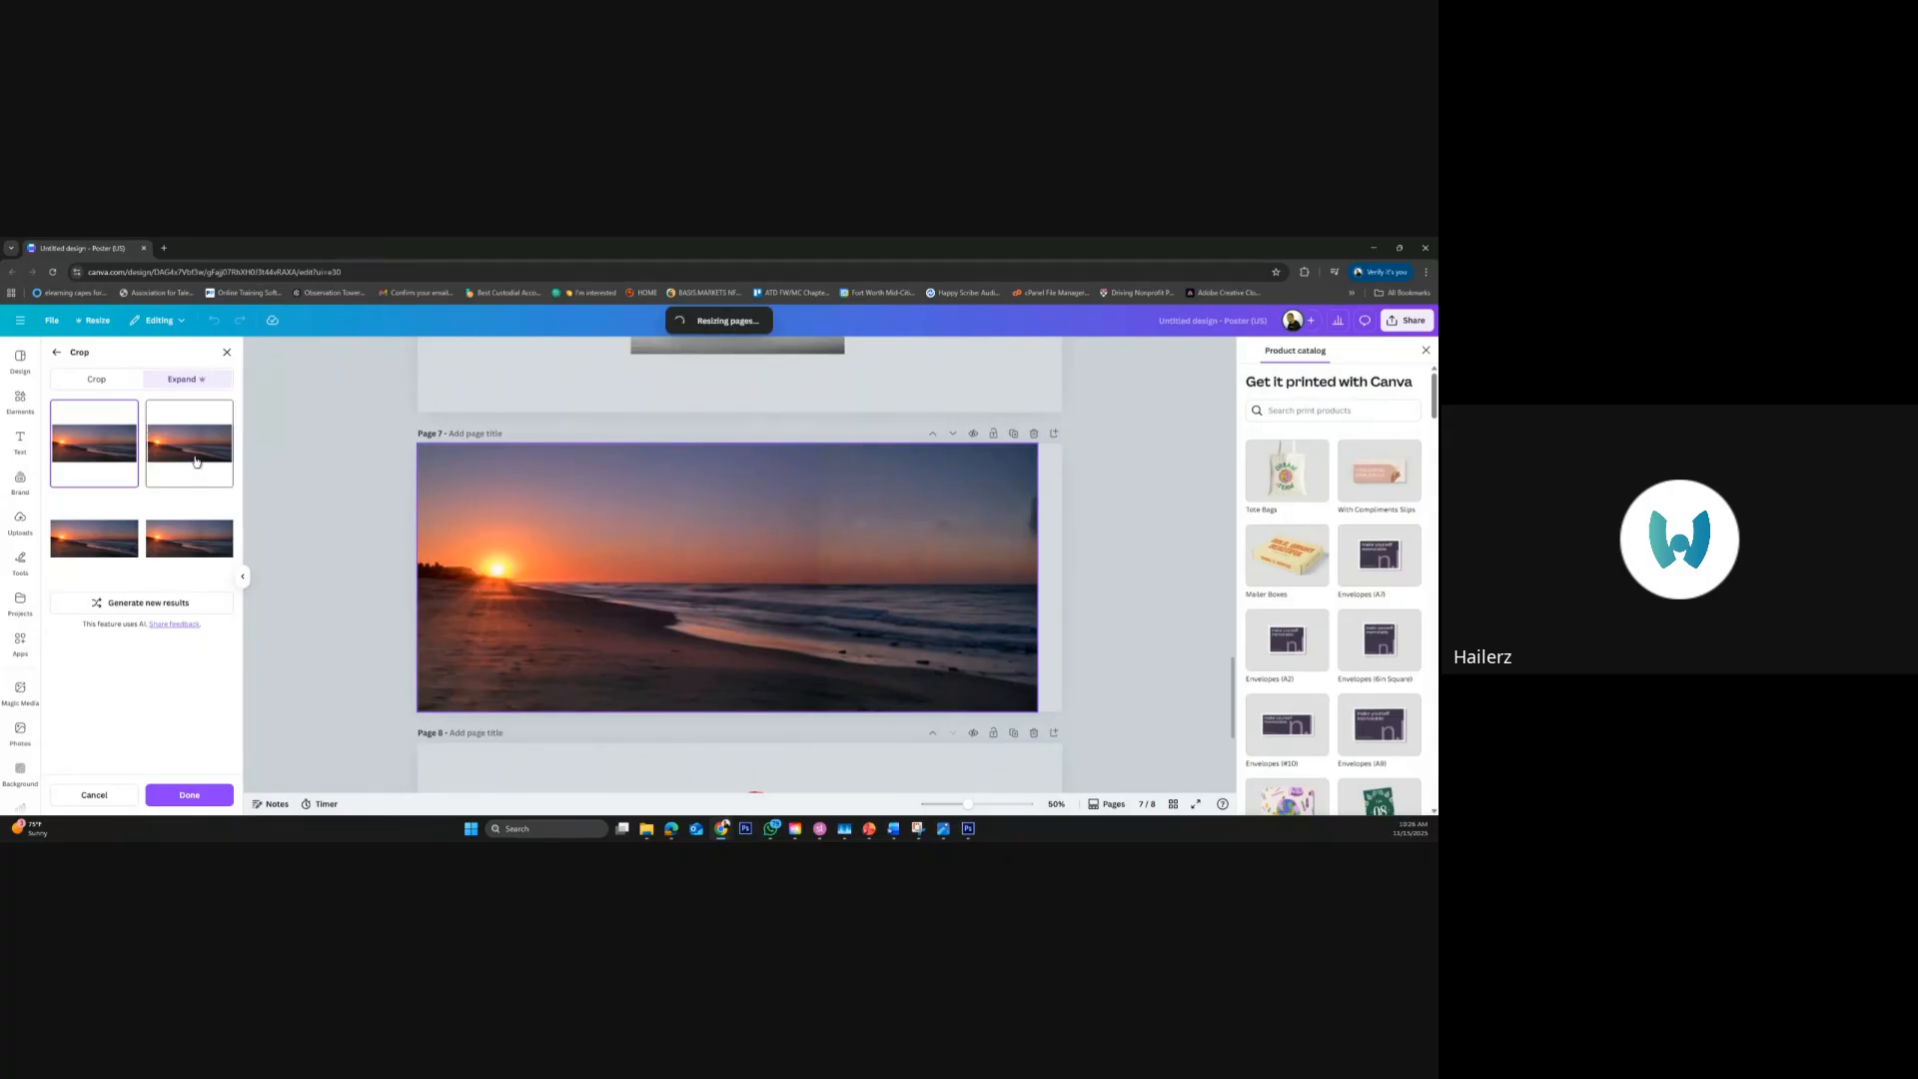
Preview the alternative generated expansions of the beach sunrise photo and cancel the expansion
{"action": "left_click", "coordinate": [117, 533]}
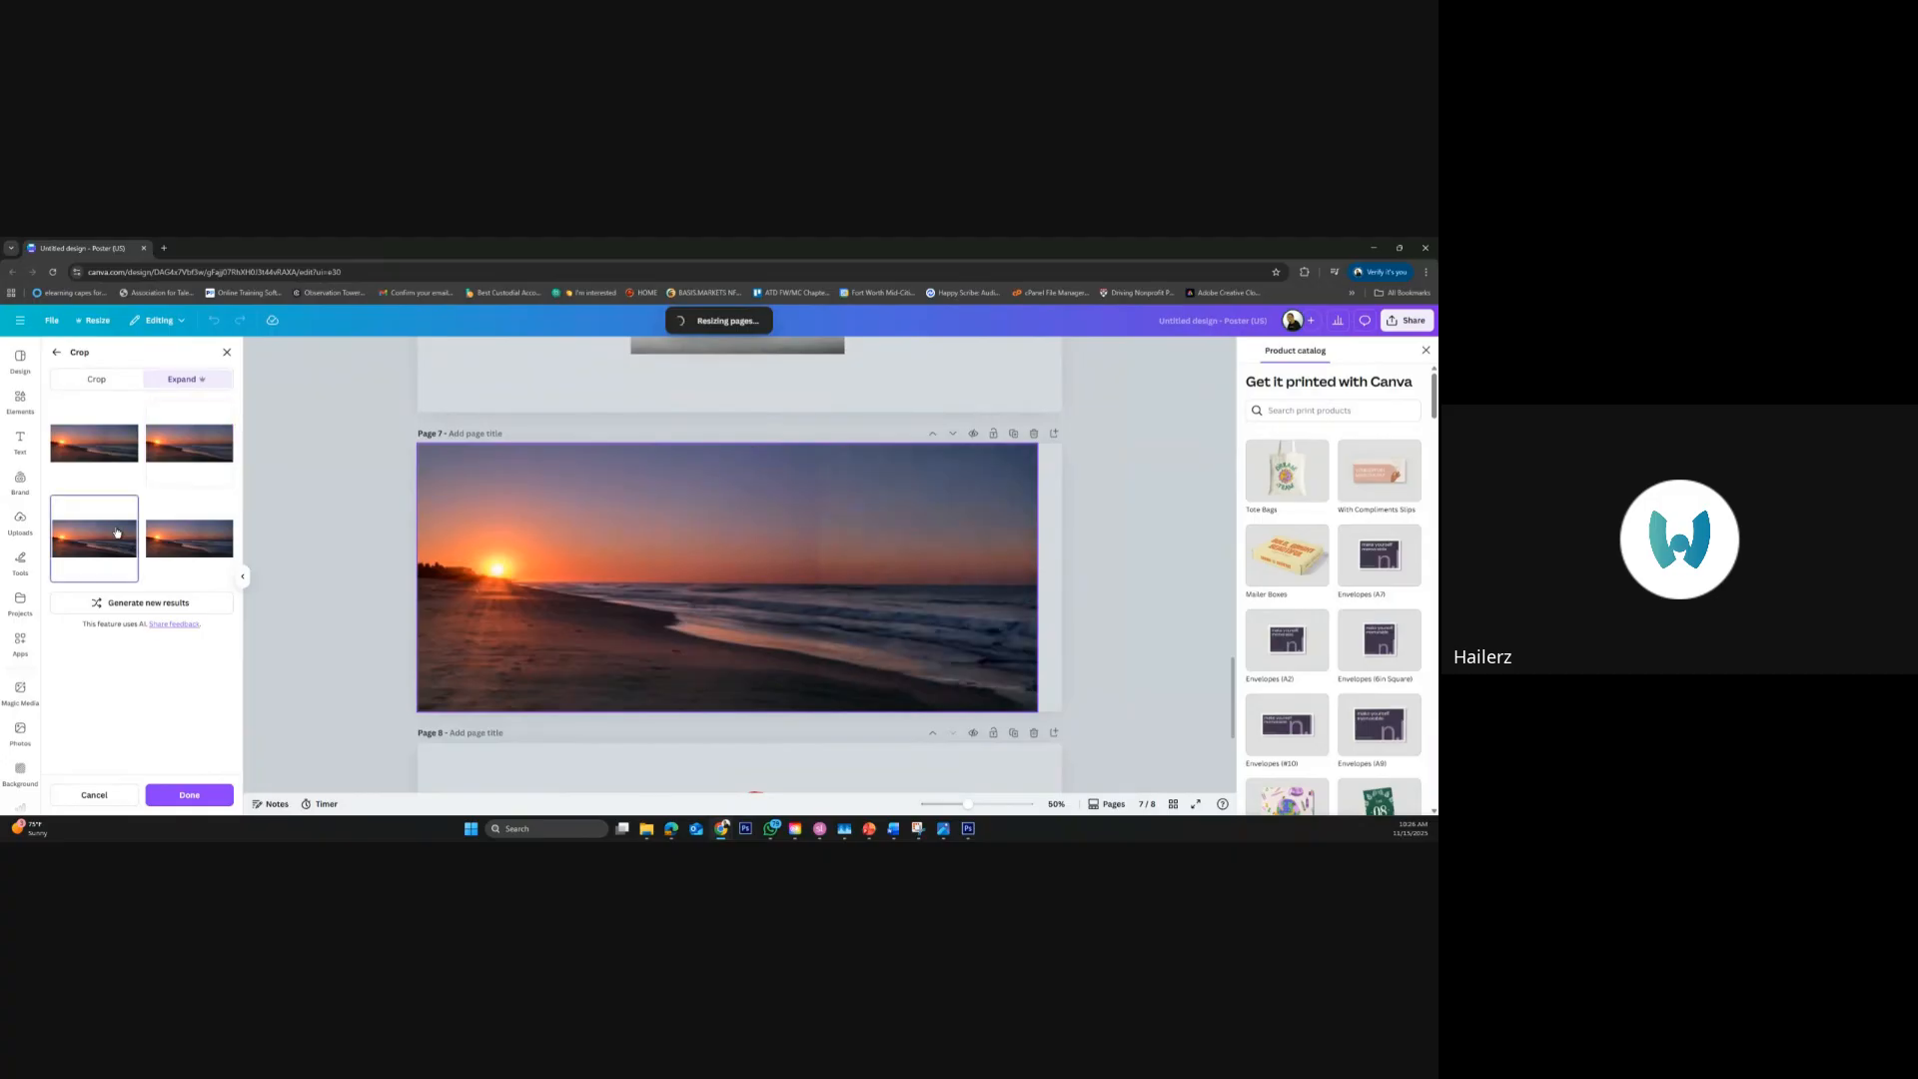
{"action": "left_click", "coordinate": [185, 543]}
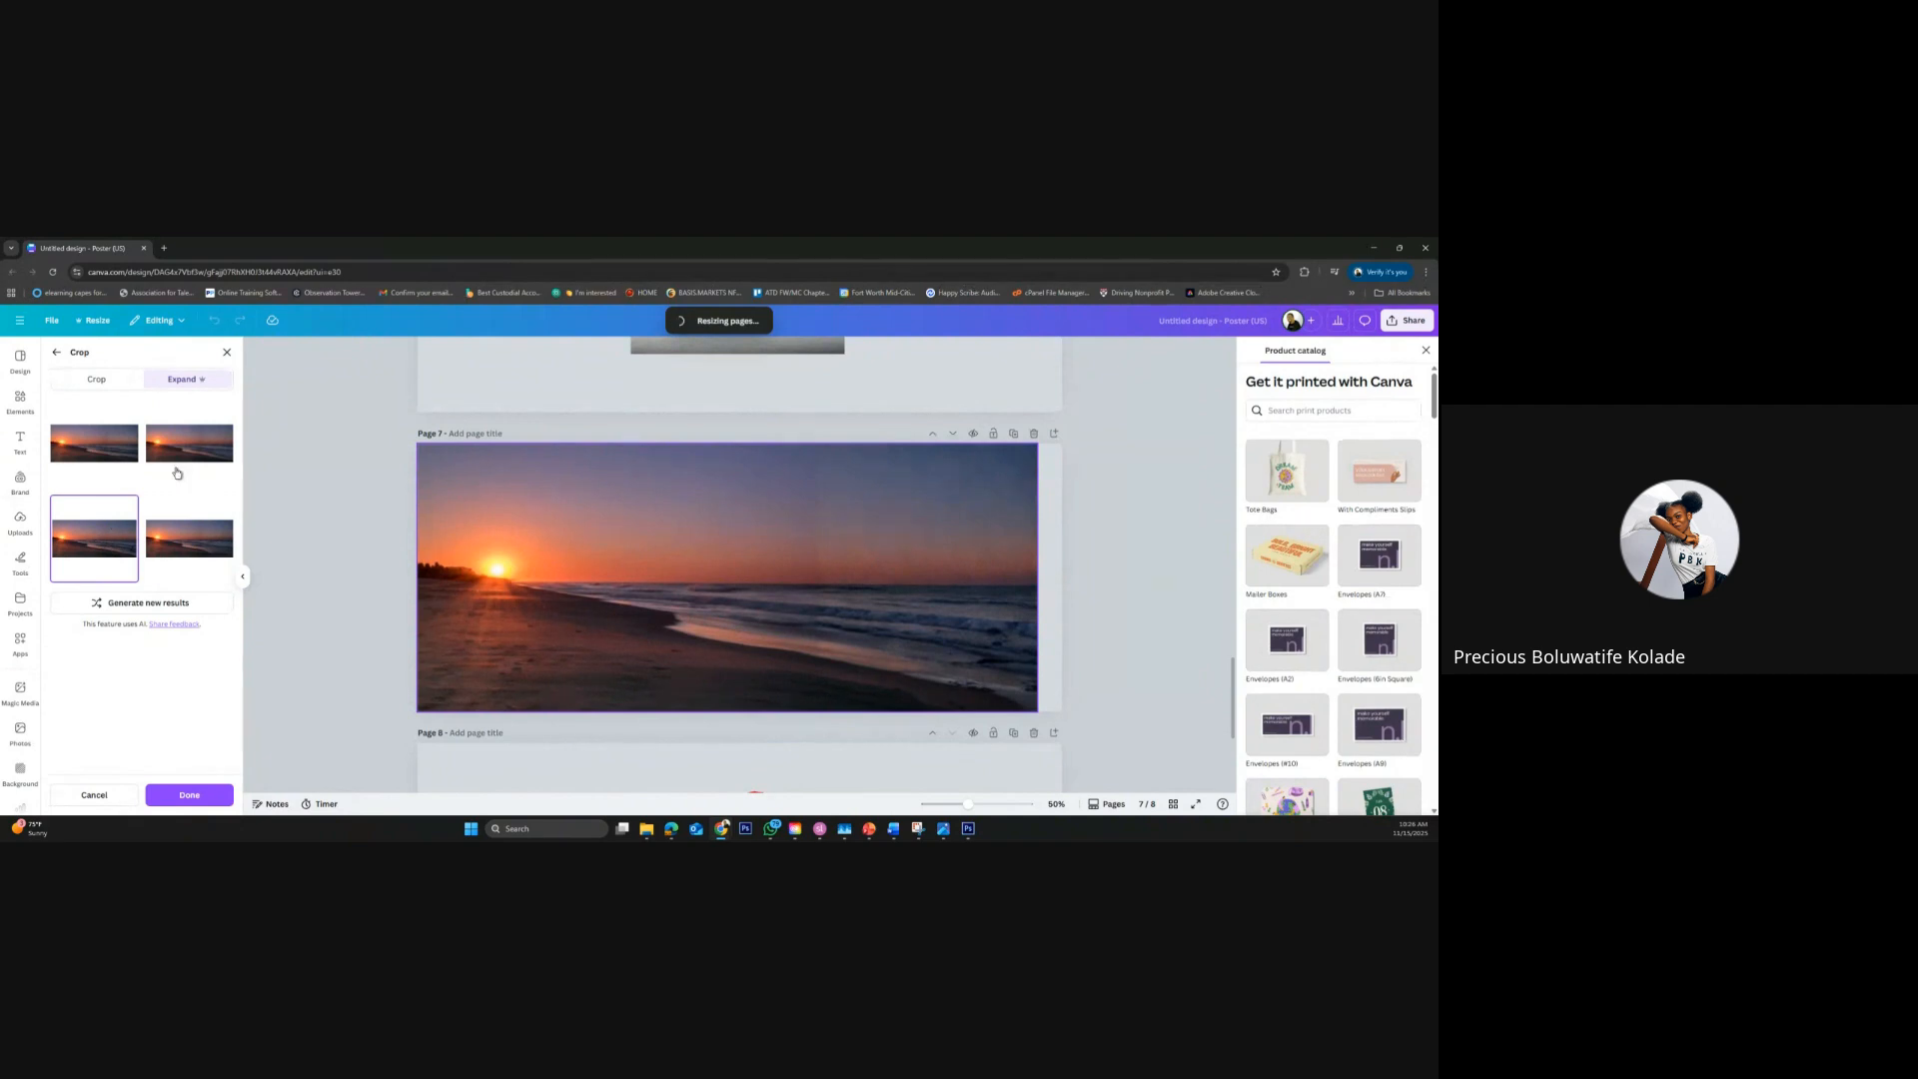
{"action": "left_click", "coordinate": [186, 455]}
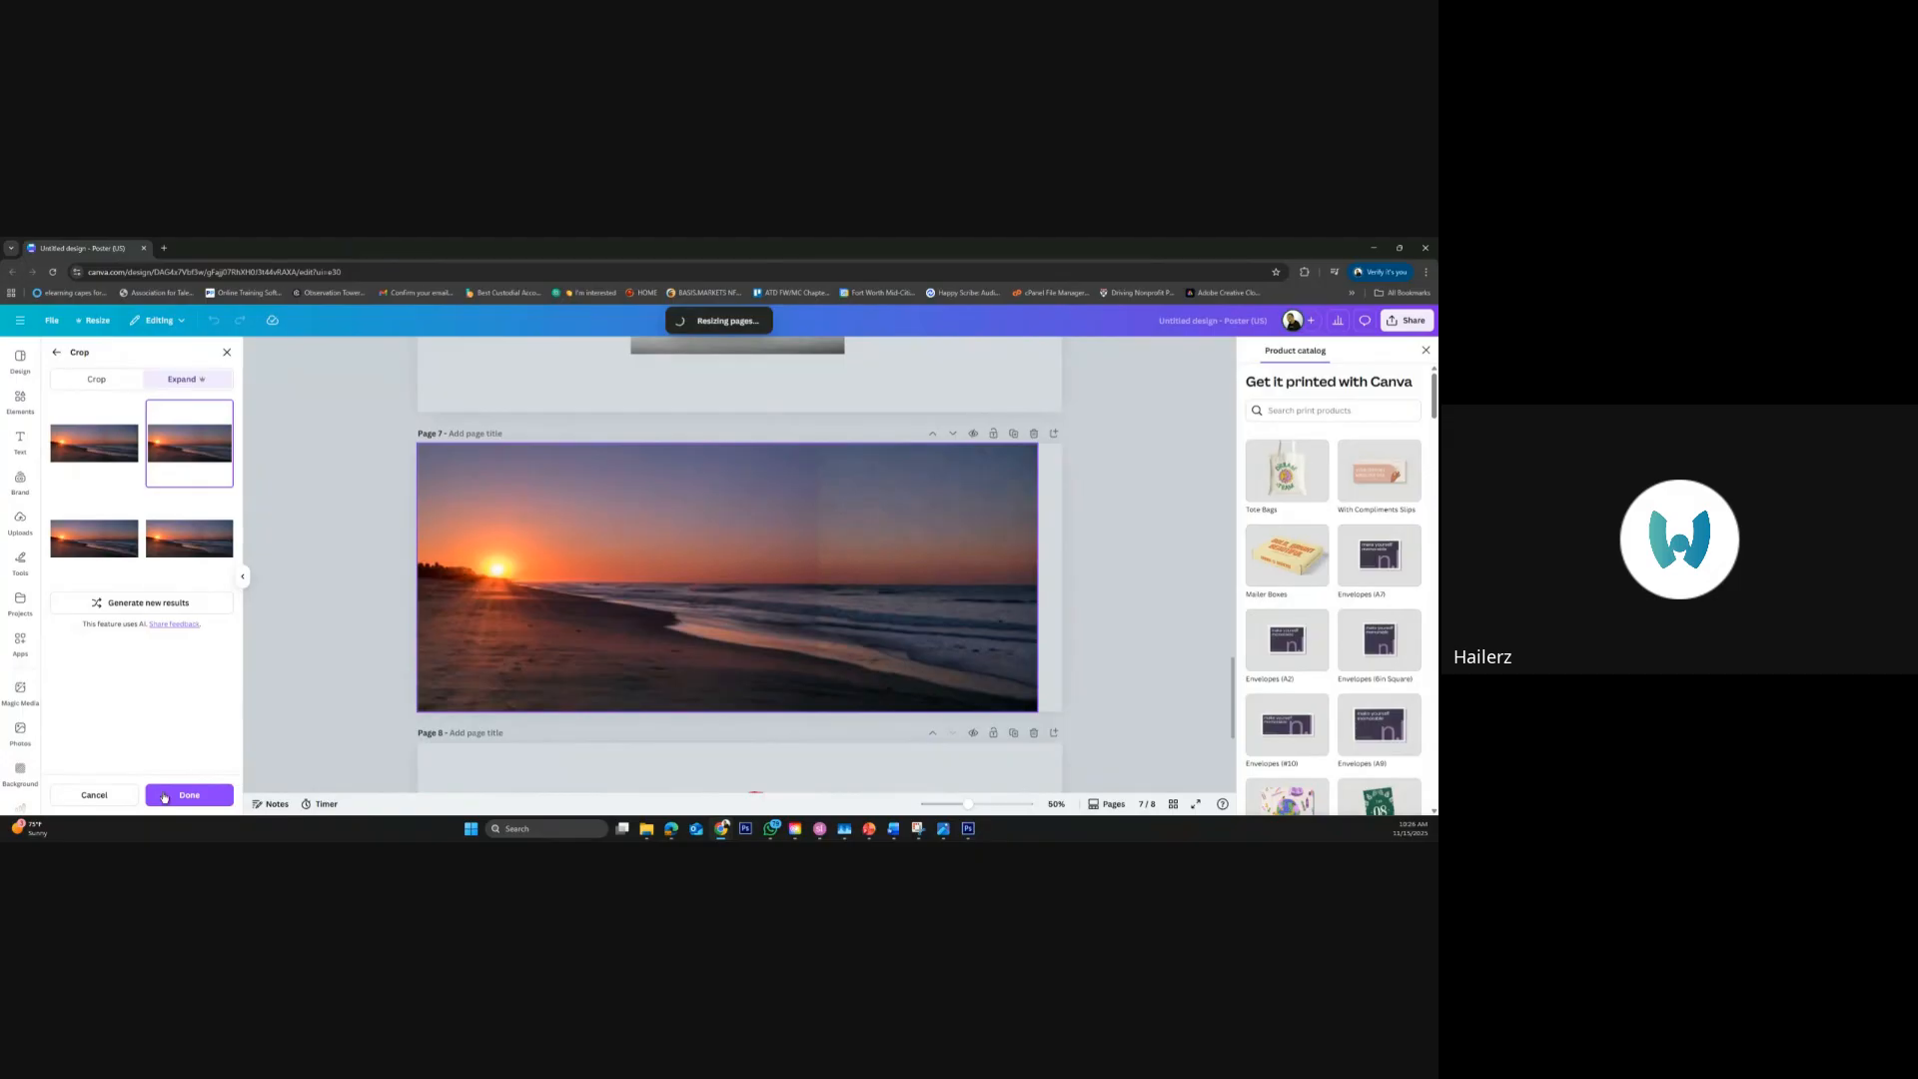
{"action": "left_click", "coordinate": [128, 799]}
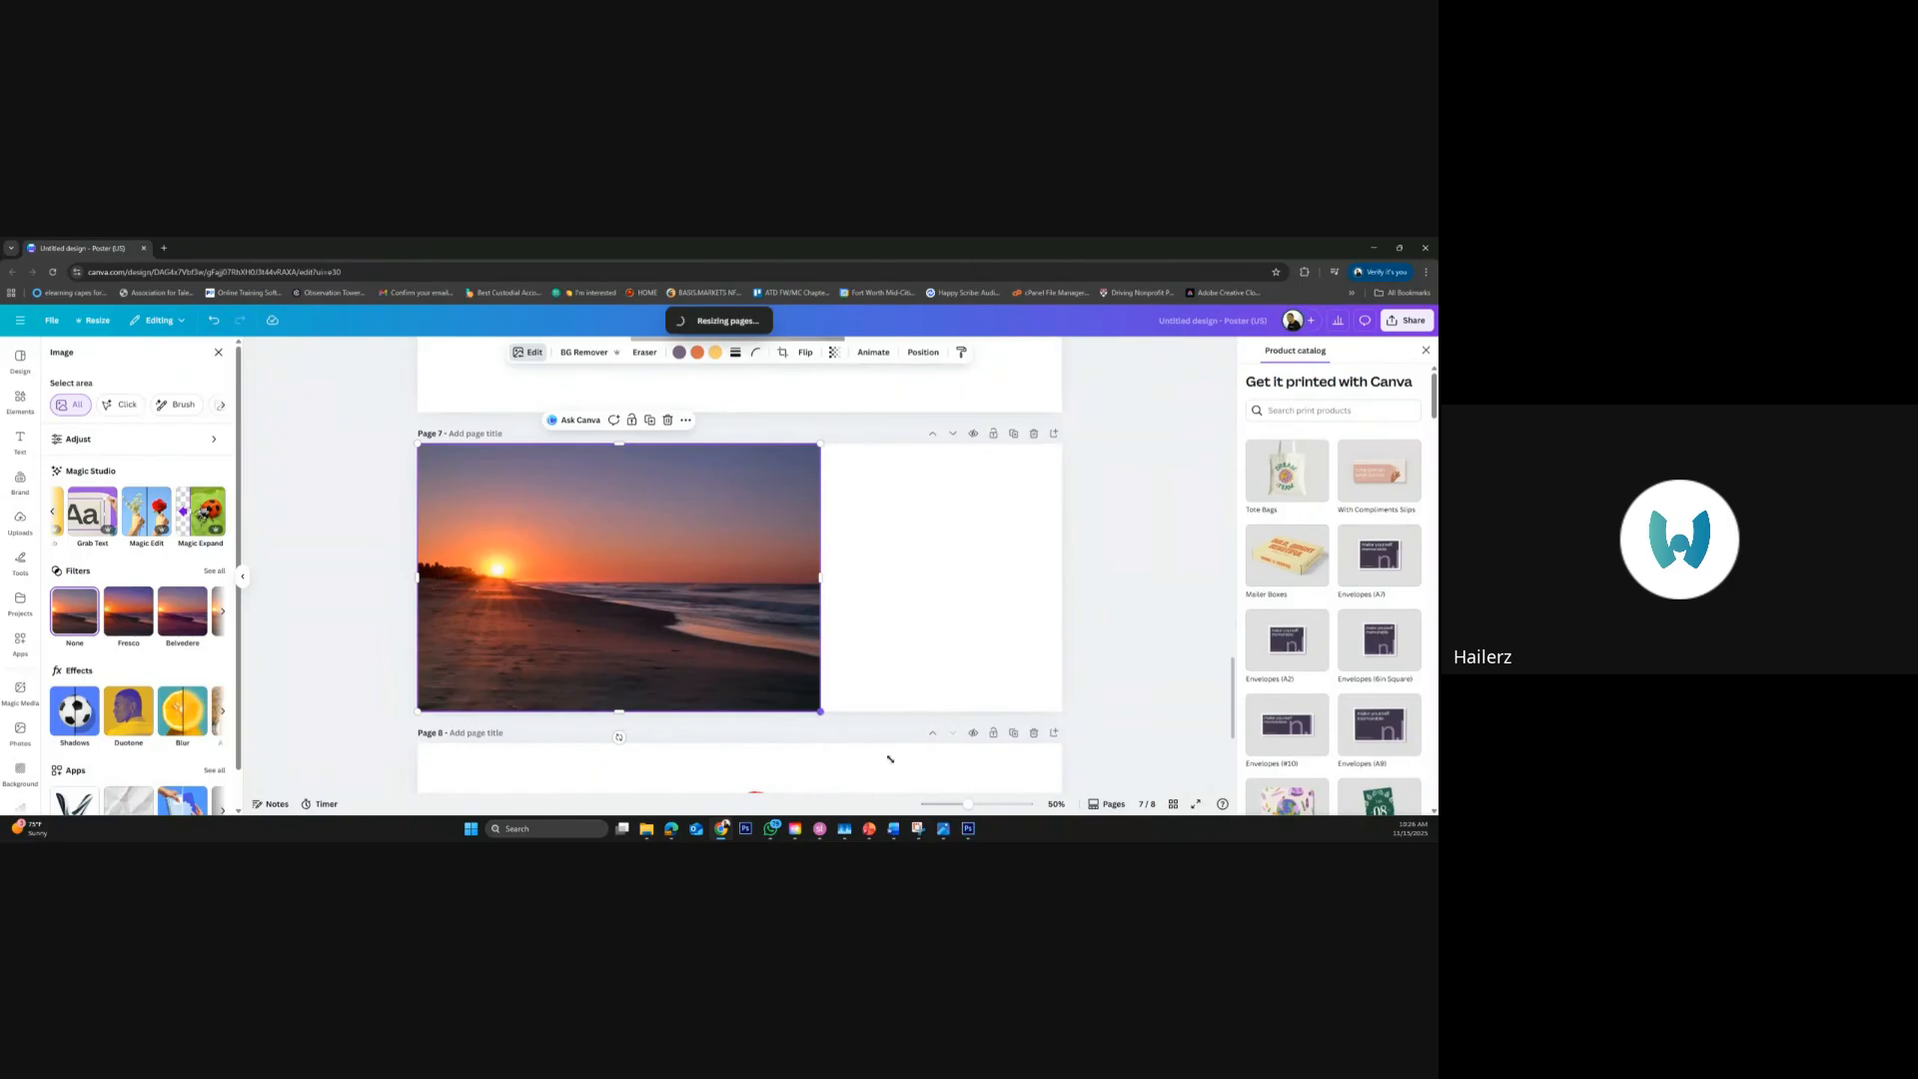
Try enlarging the beach sunrise photo proportionally to the full width of page 7, and undo the enlargement
{"action": "left_click_drag", "start_coordinate": [820, 712], "coordinate": [1077, 841]}
{"action": "key", "text": "ctrl+z"}
{"action": "left_click", "coordinate": [529, 355]}
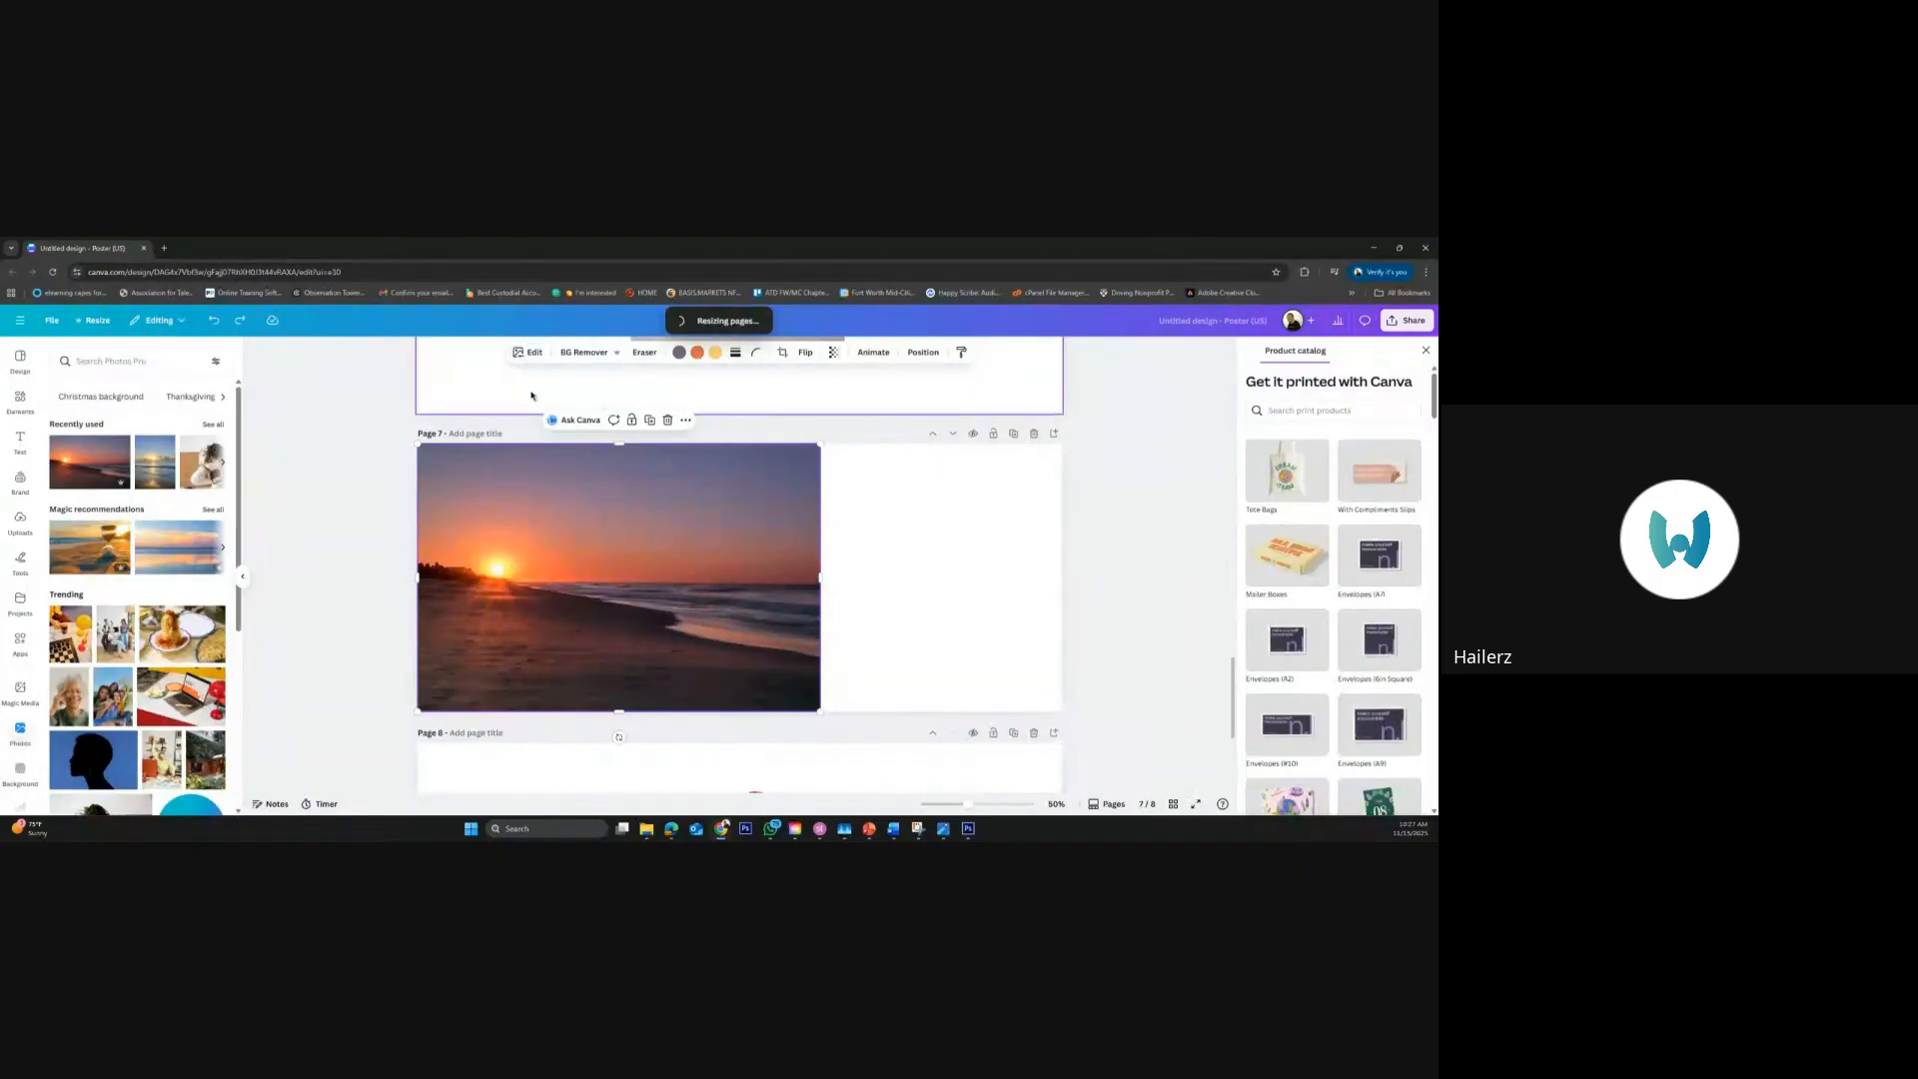
{"action": "left_click", "coordinate": [530, 354]}
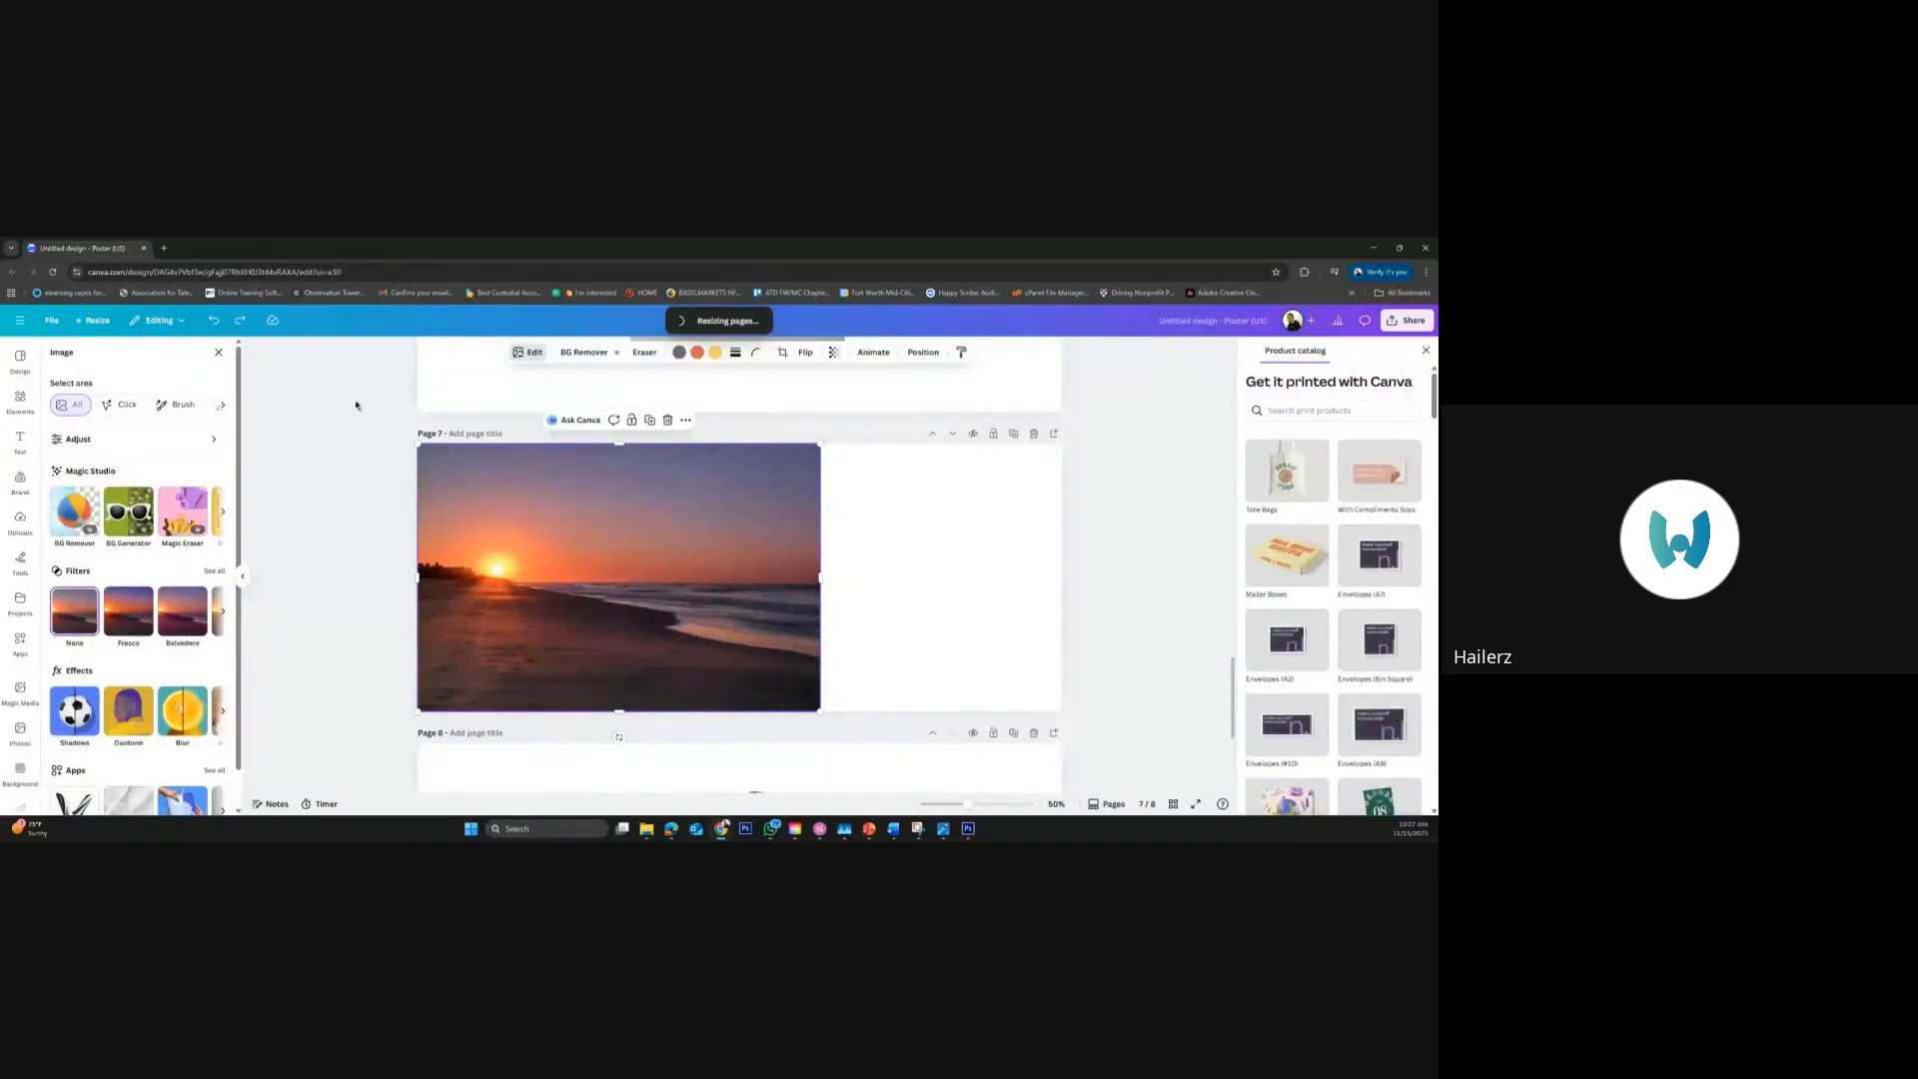
{"action": "left_click", "coordinate": [224, 515]}
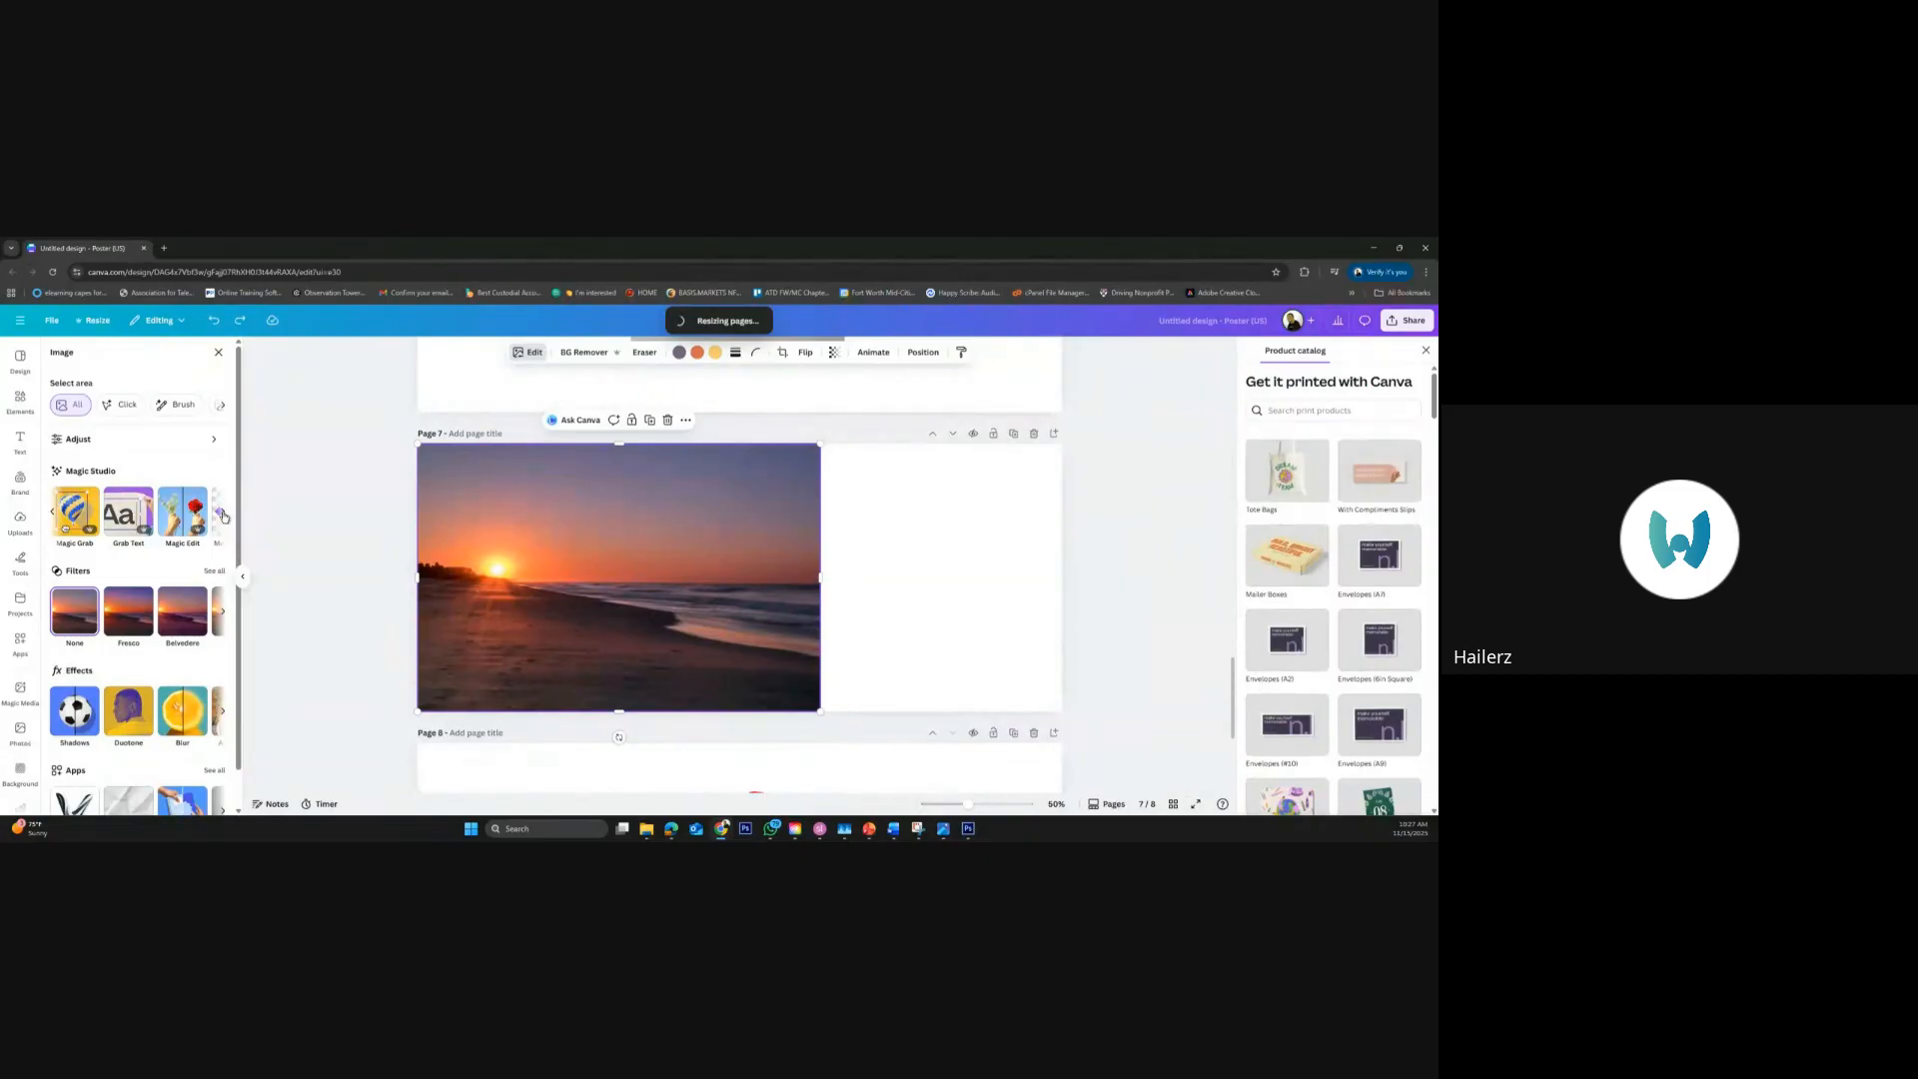
{"action": "left_click", "coordinate": [224, 515]}
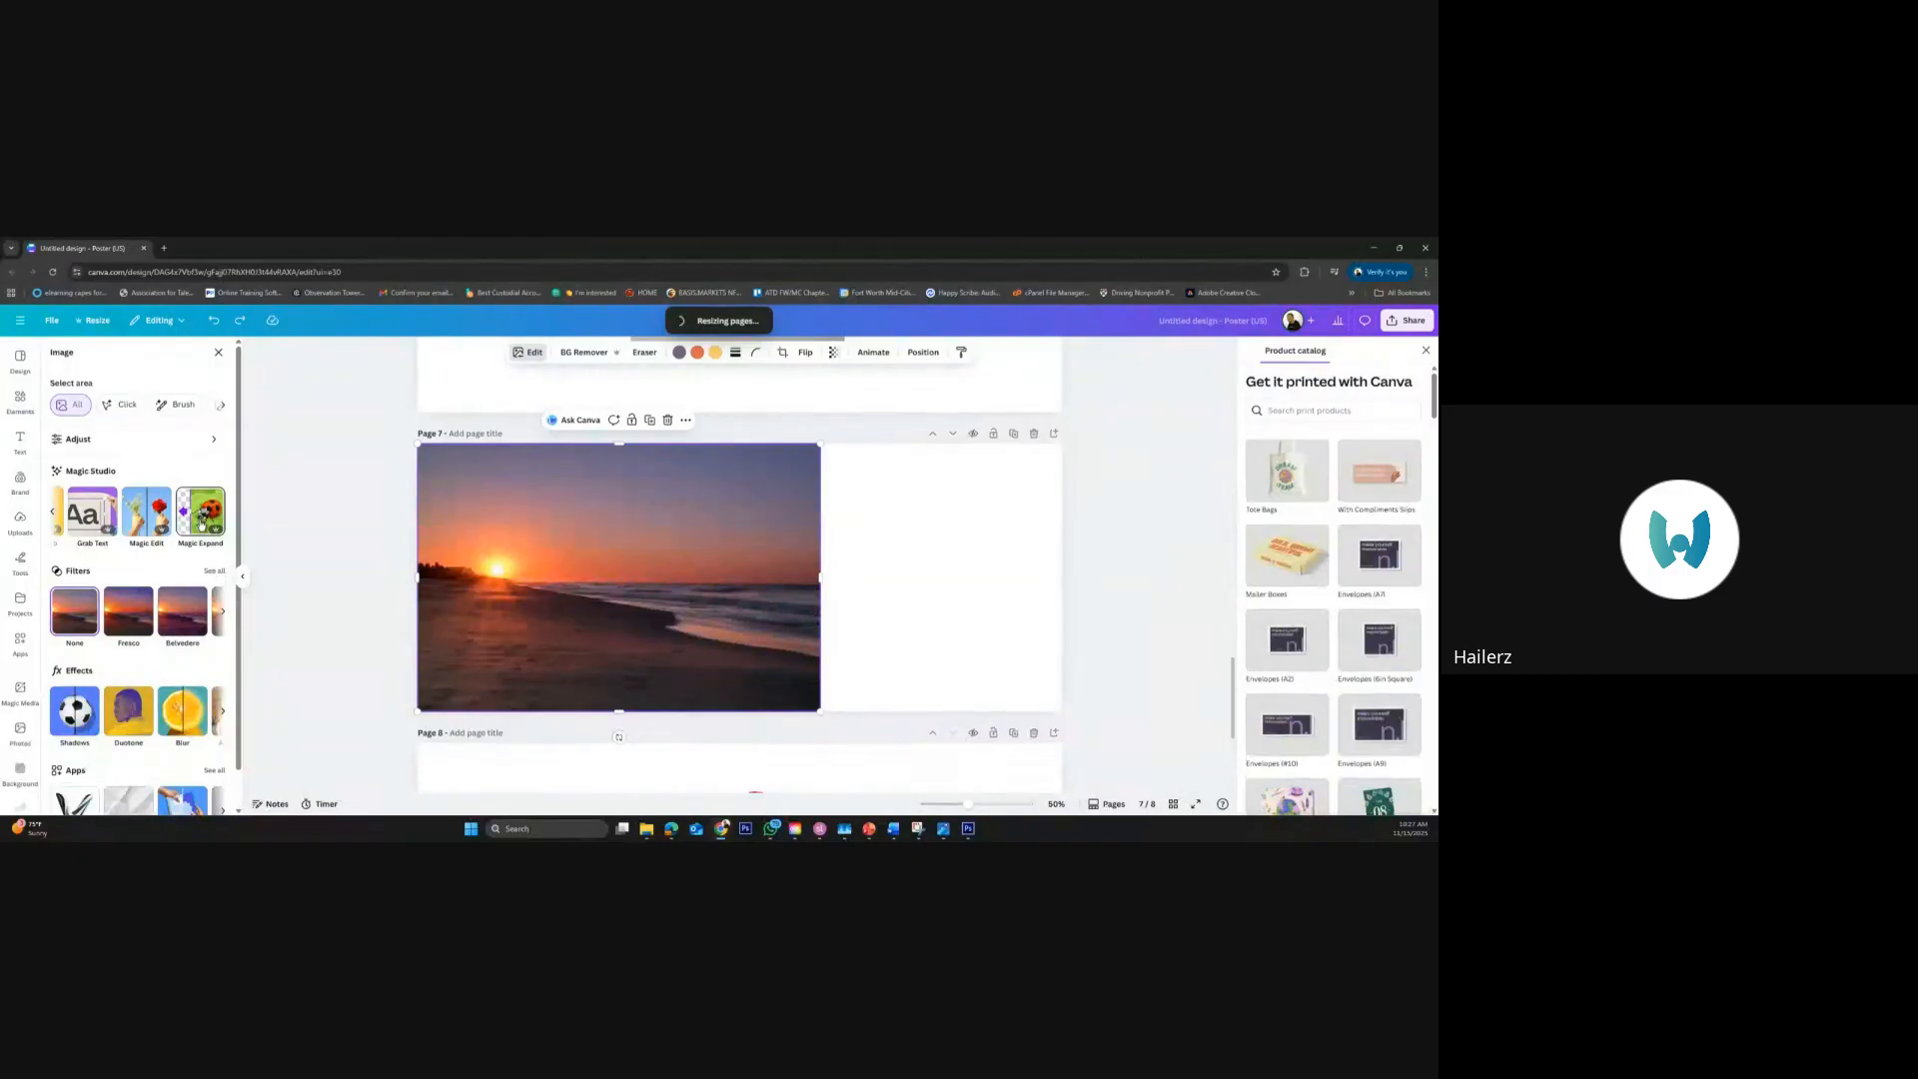
{"action": "left_click", "coordinate": [200, 516]}
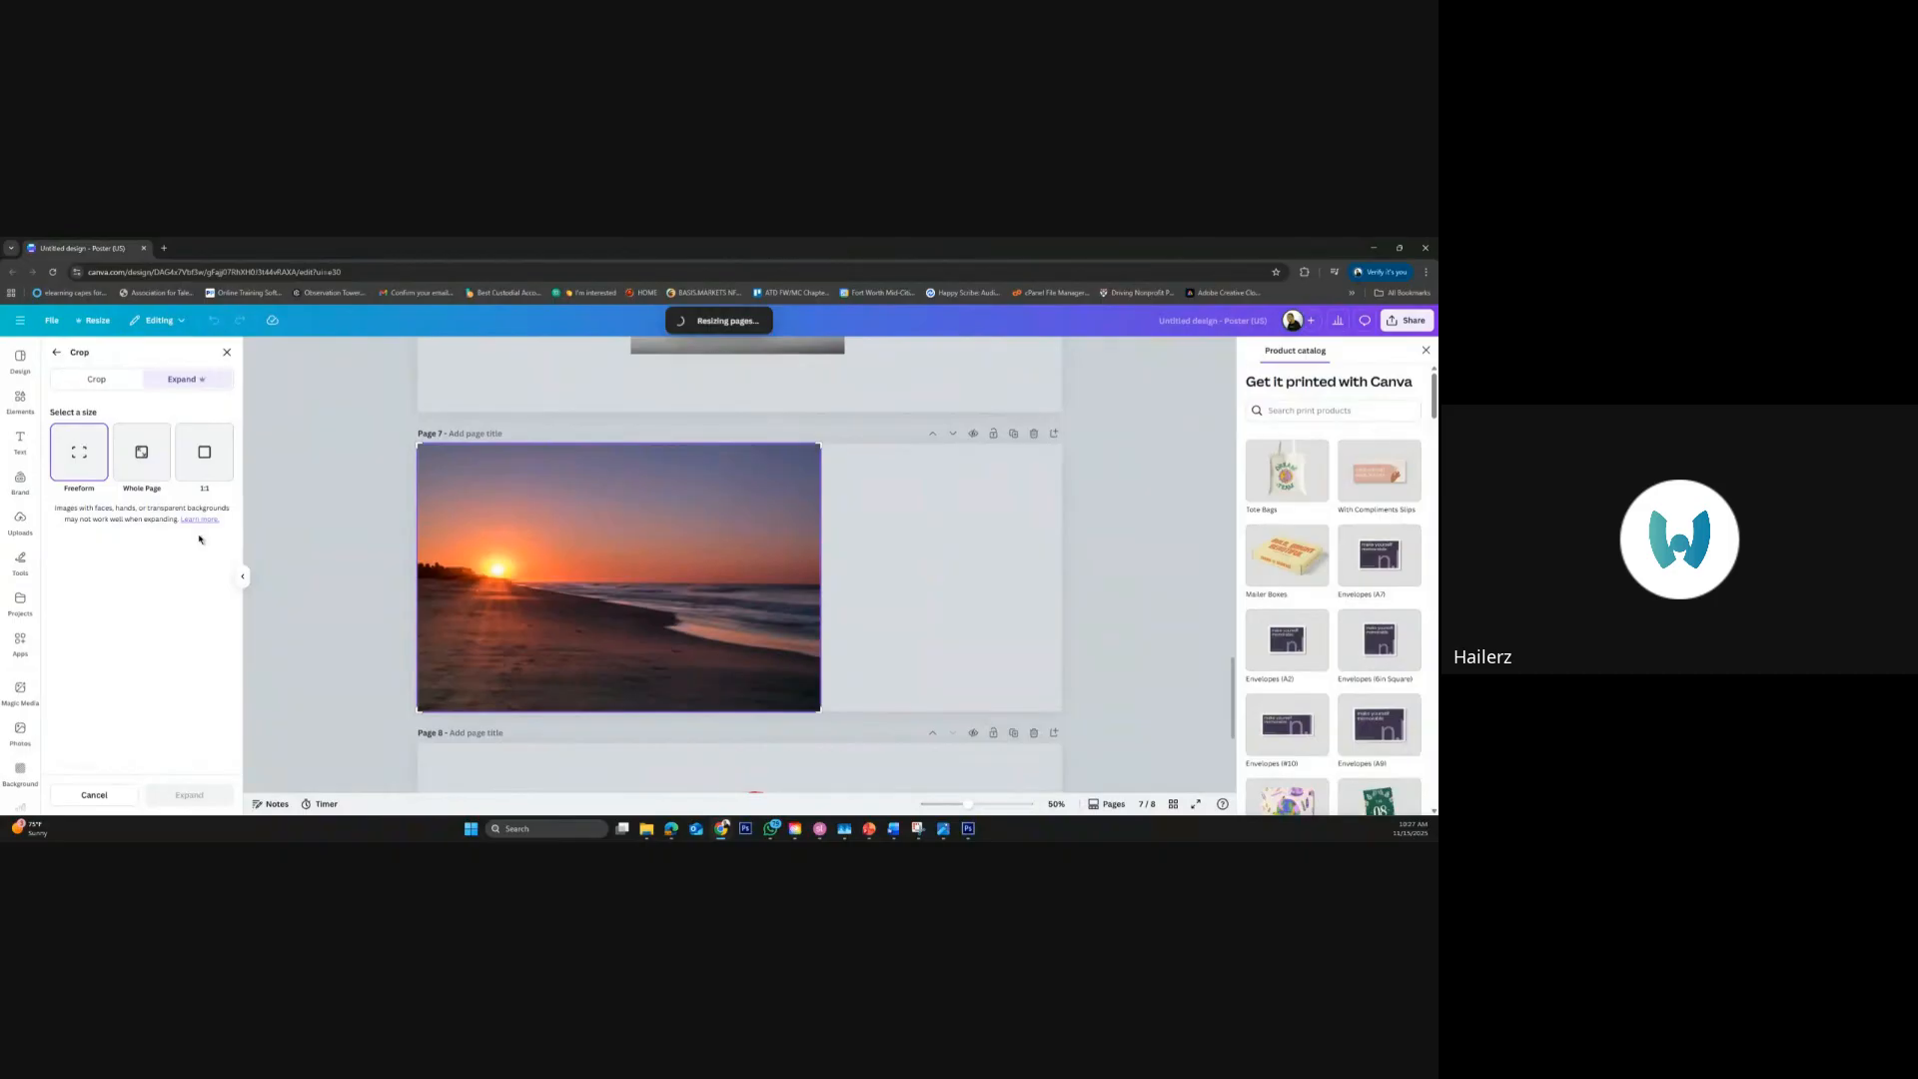
{"action": "left_click", "coordinate": [57, 355]}
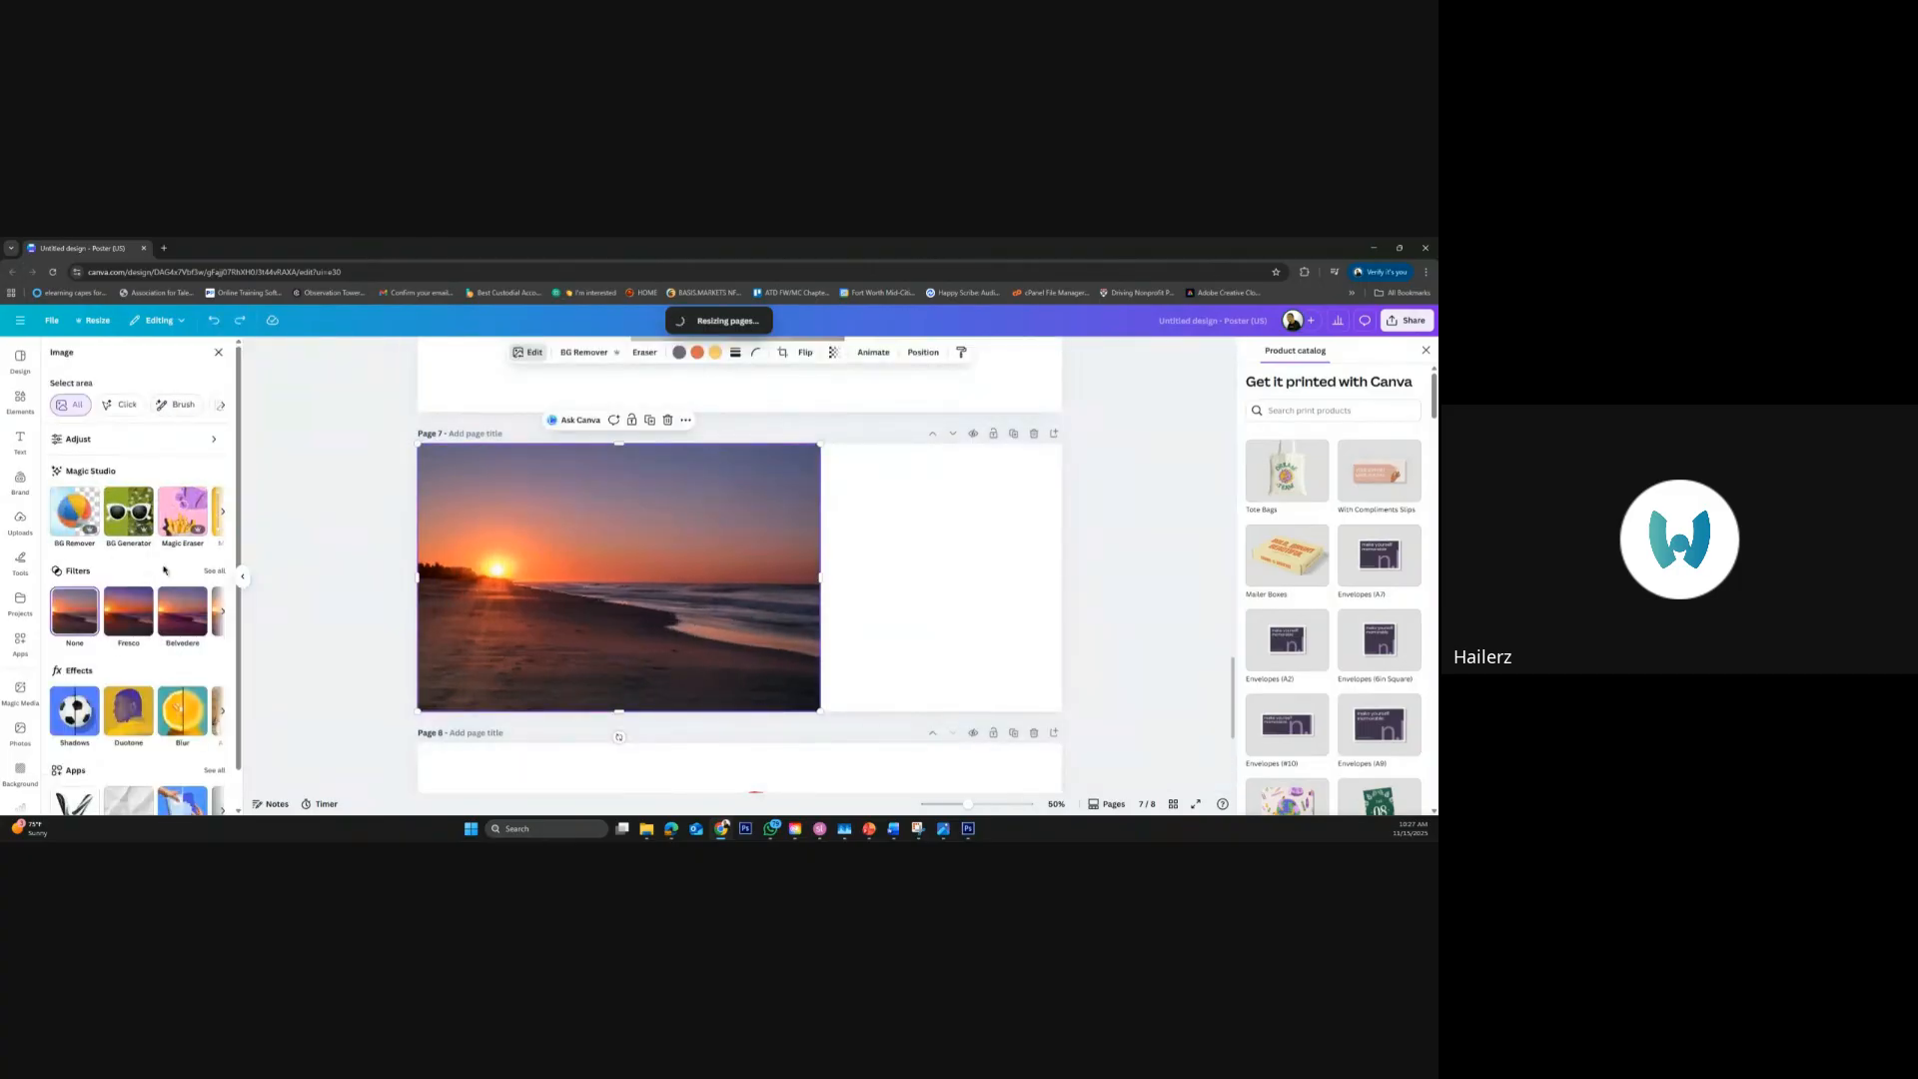
Preview the Whole Page and 1:1 Magic Expand sizes on page 7's beach sunrise photo and leave without expanding
{"action": "left_click", "coordinate": [222, 514]}
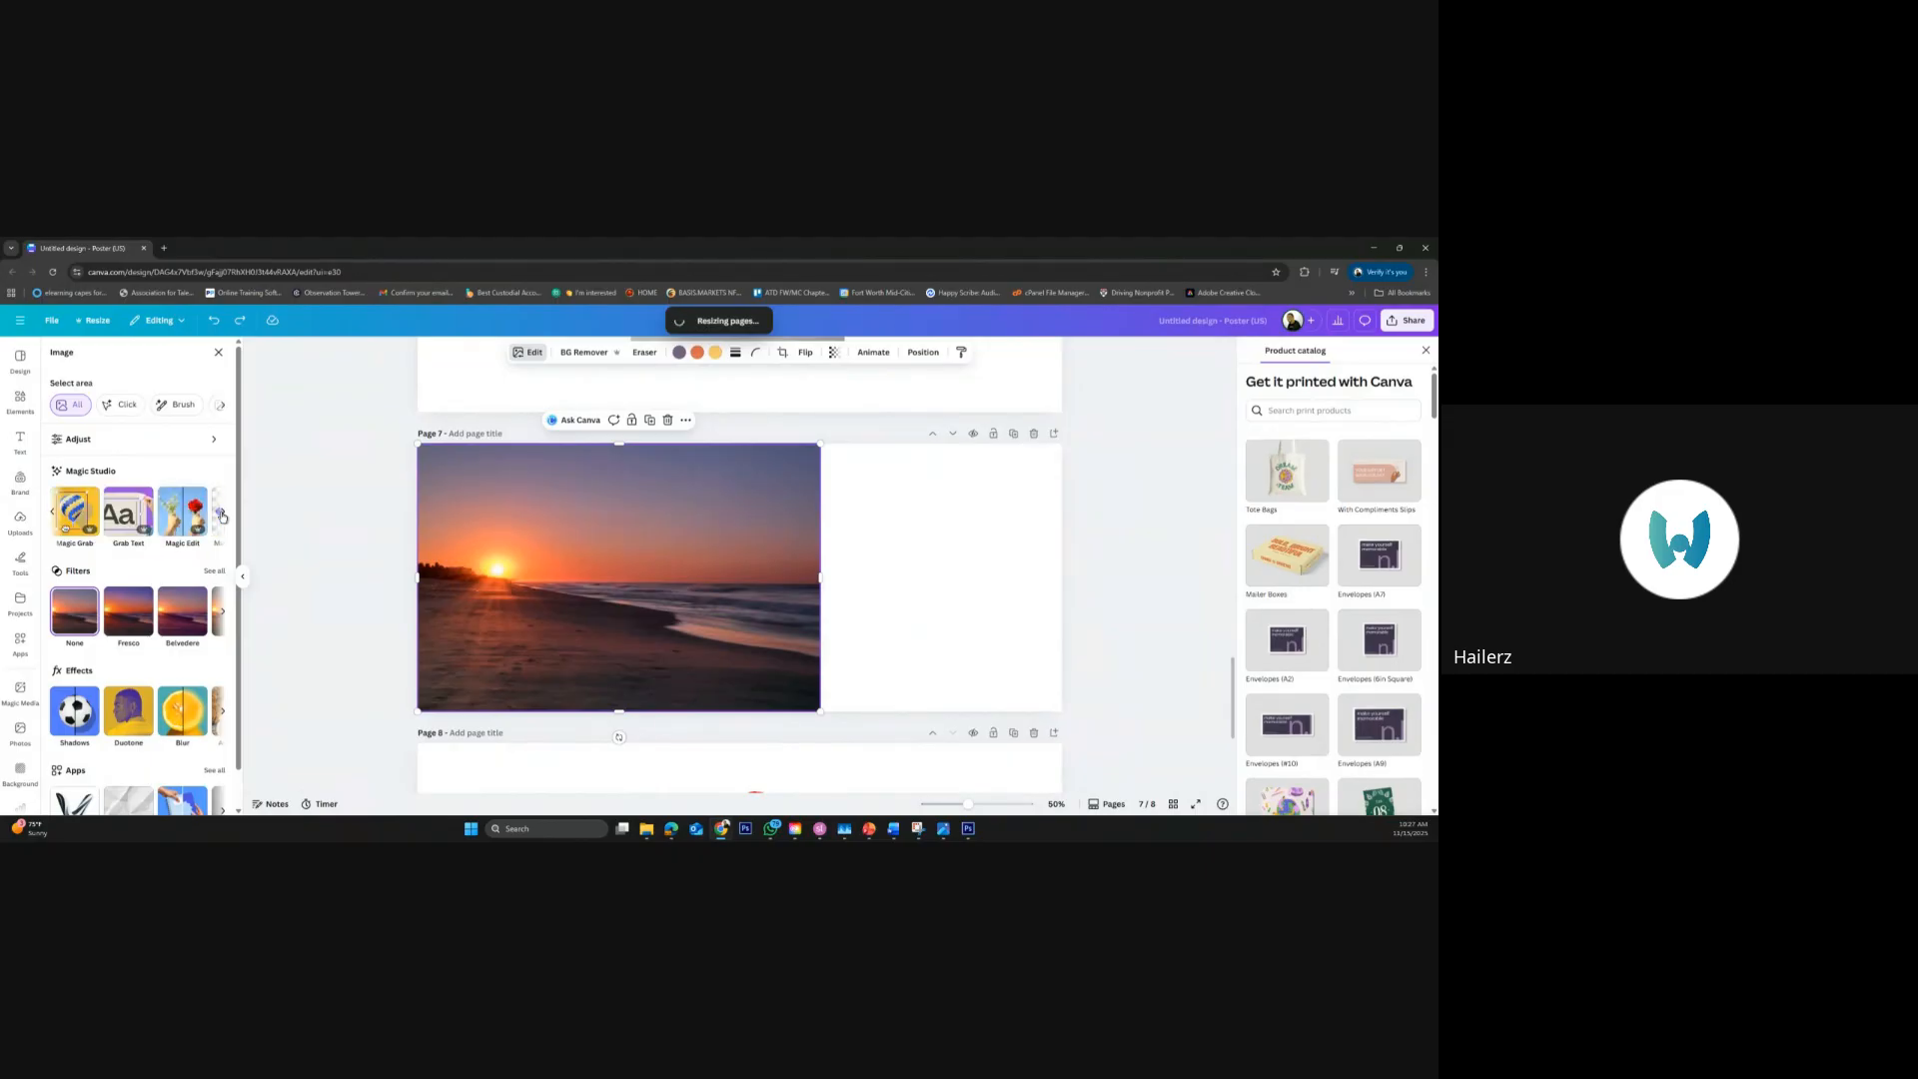
{"action": "left_click", "coordinate": [221, 515]}
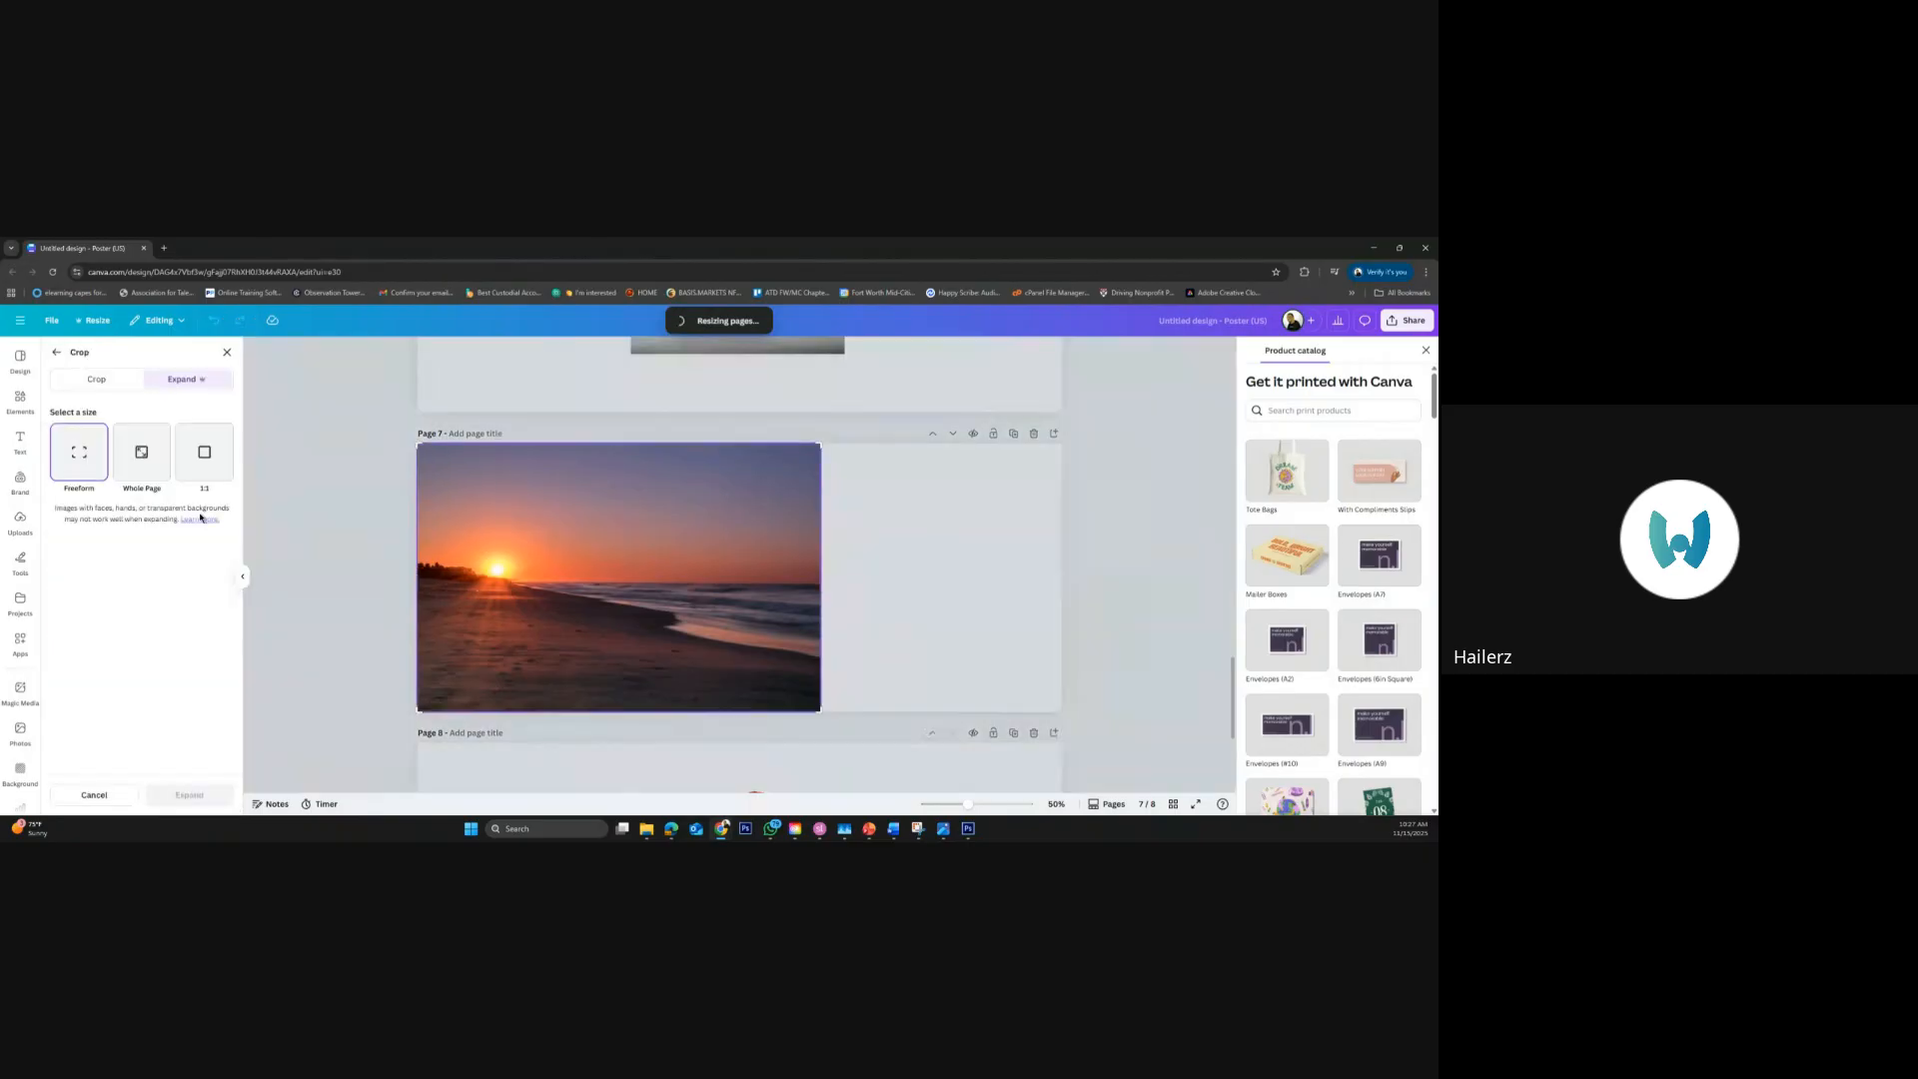
{"action": "left_click", "coordinate": [202, 516]}
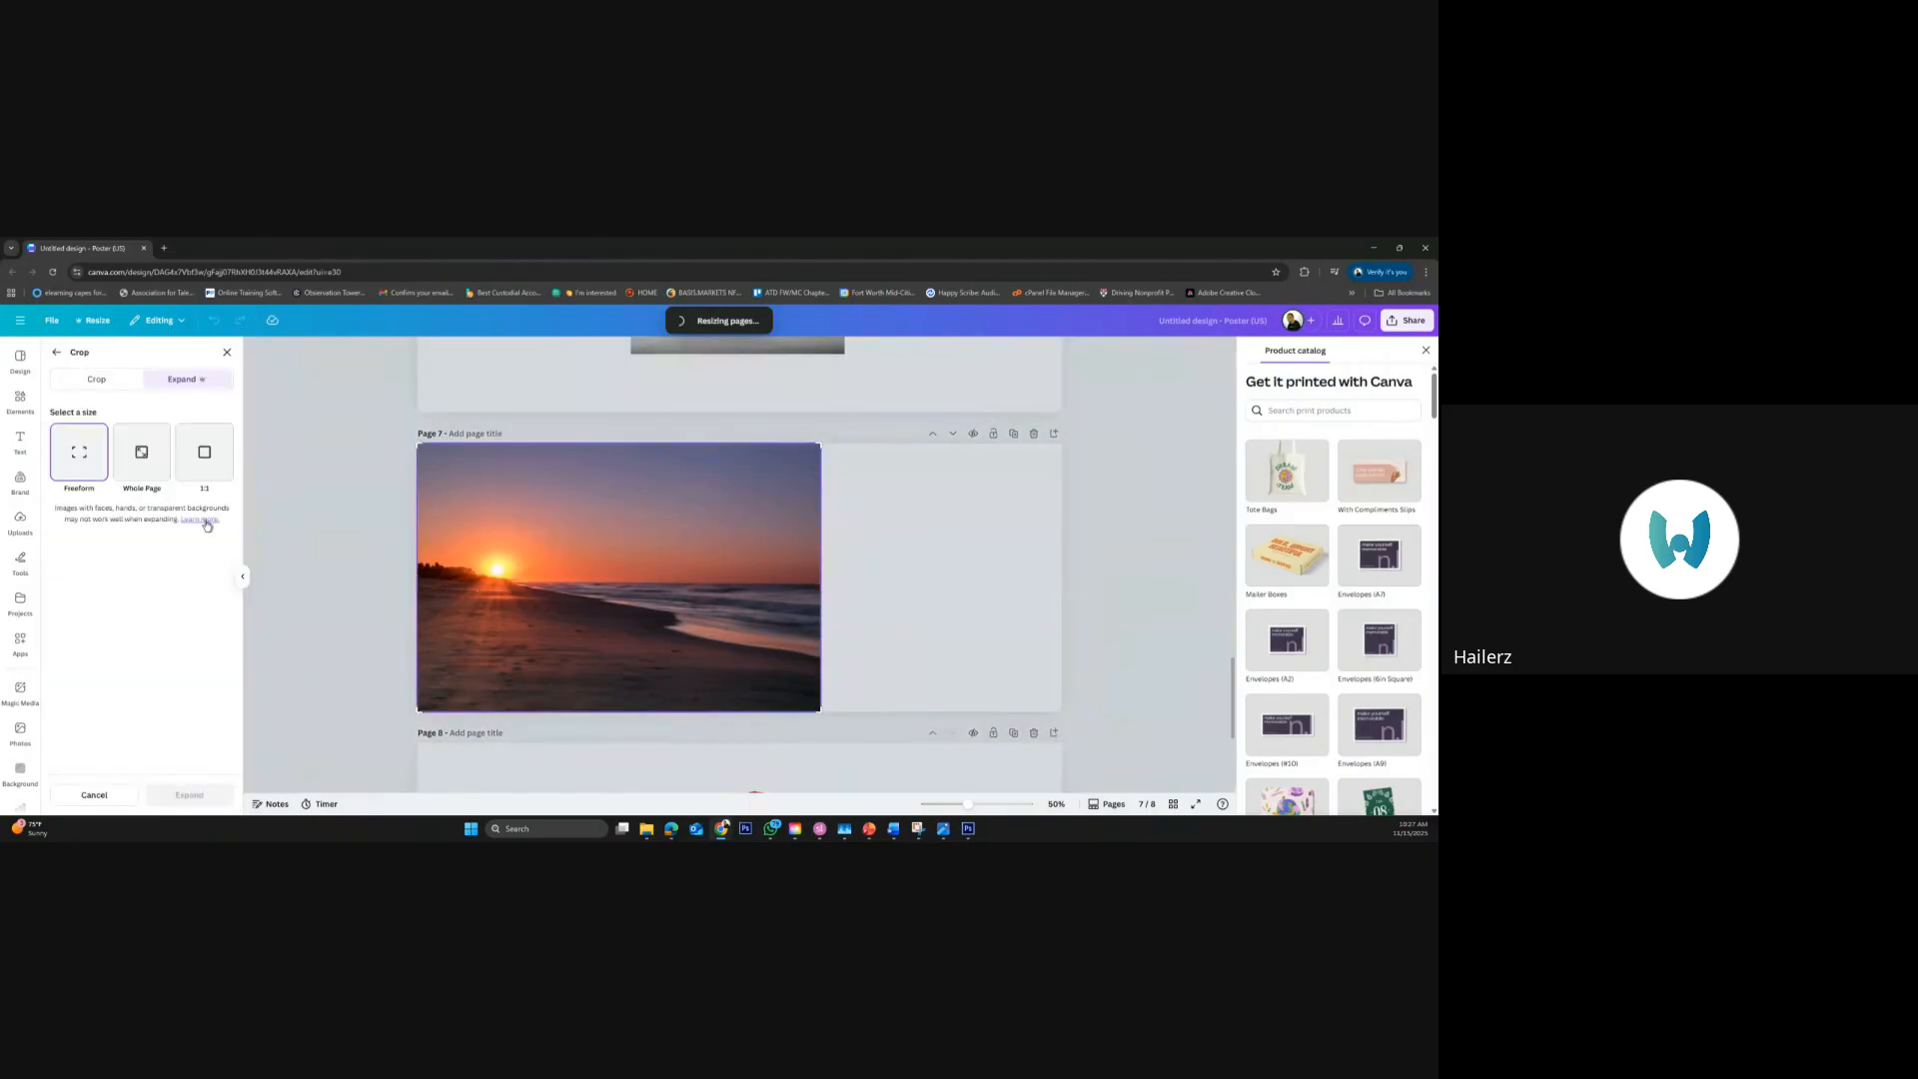
{"action": "left_click", "coordinate": [100, 382]}
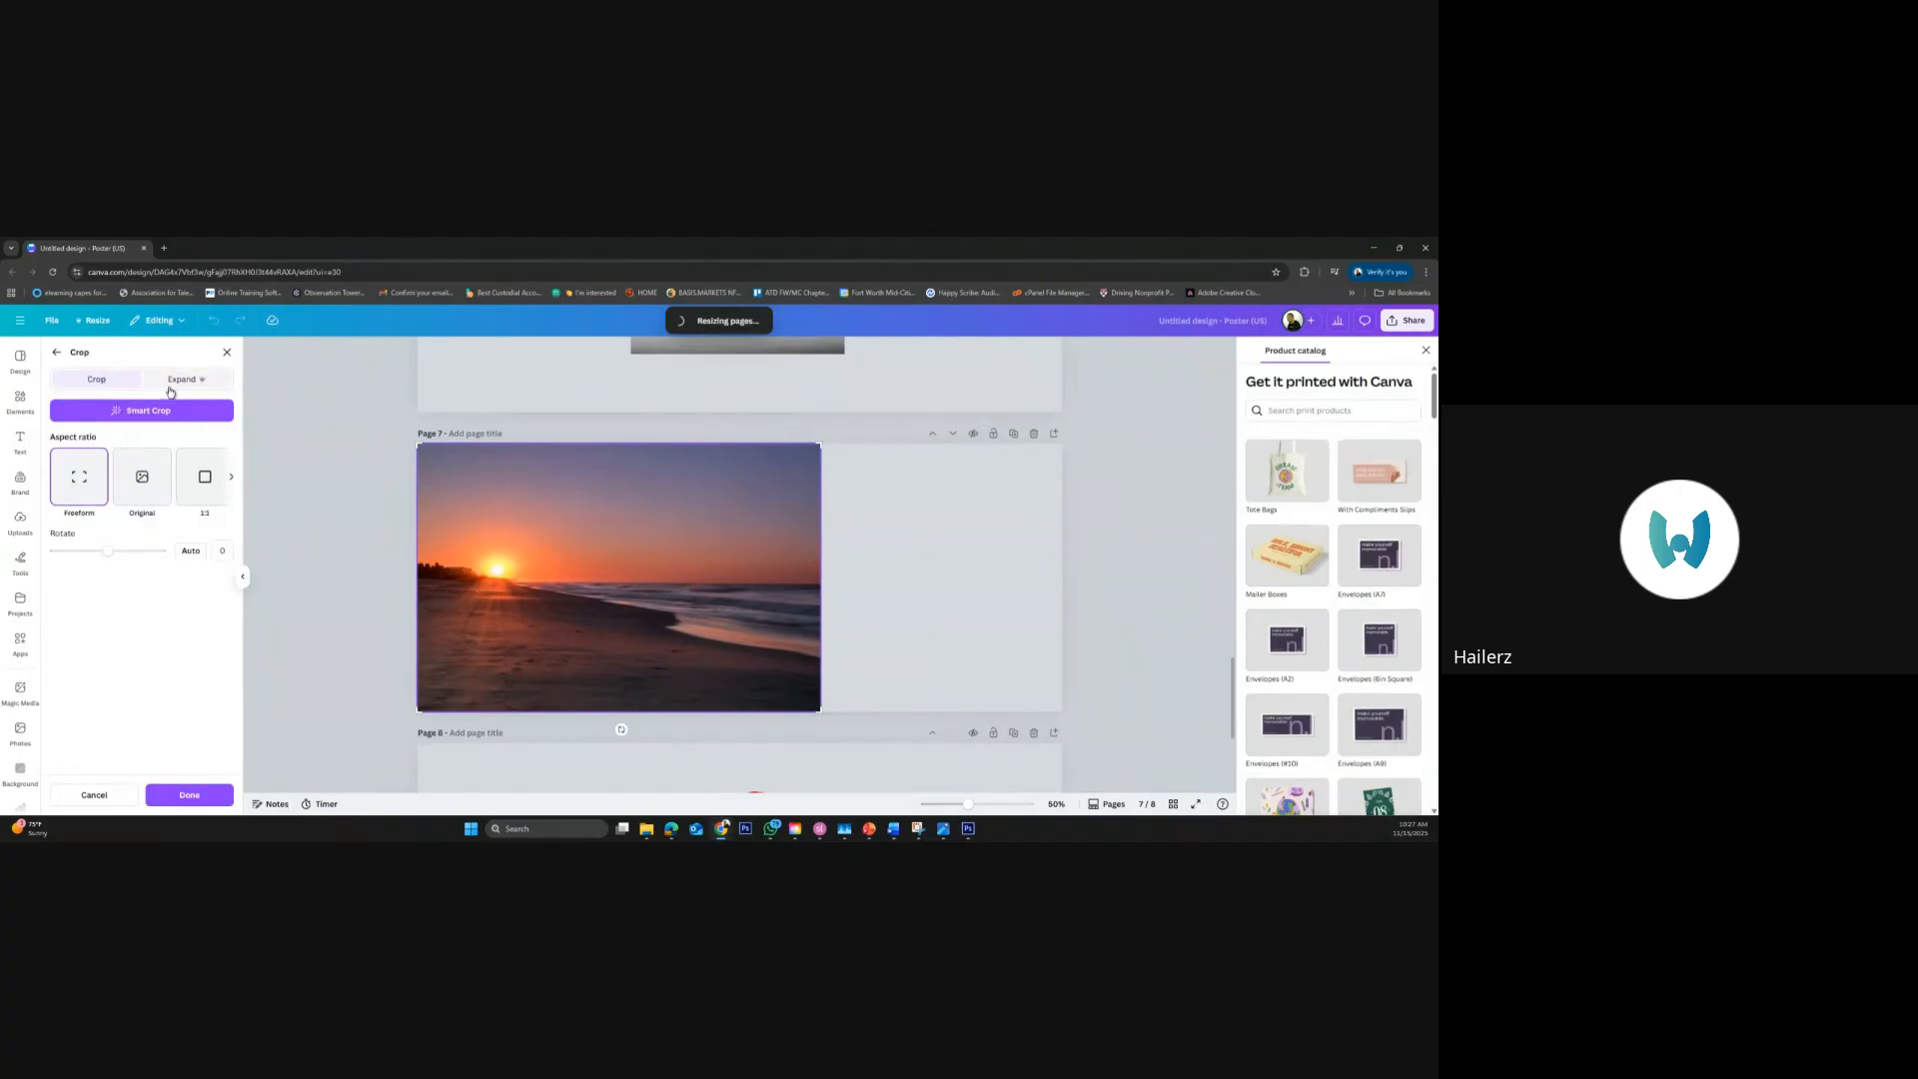
{"action": "left_click", "coordinate": [174, 383]}
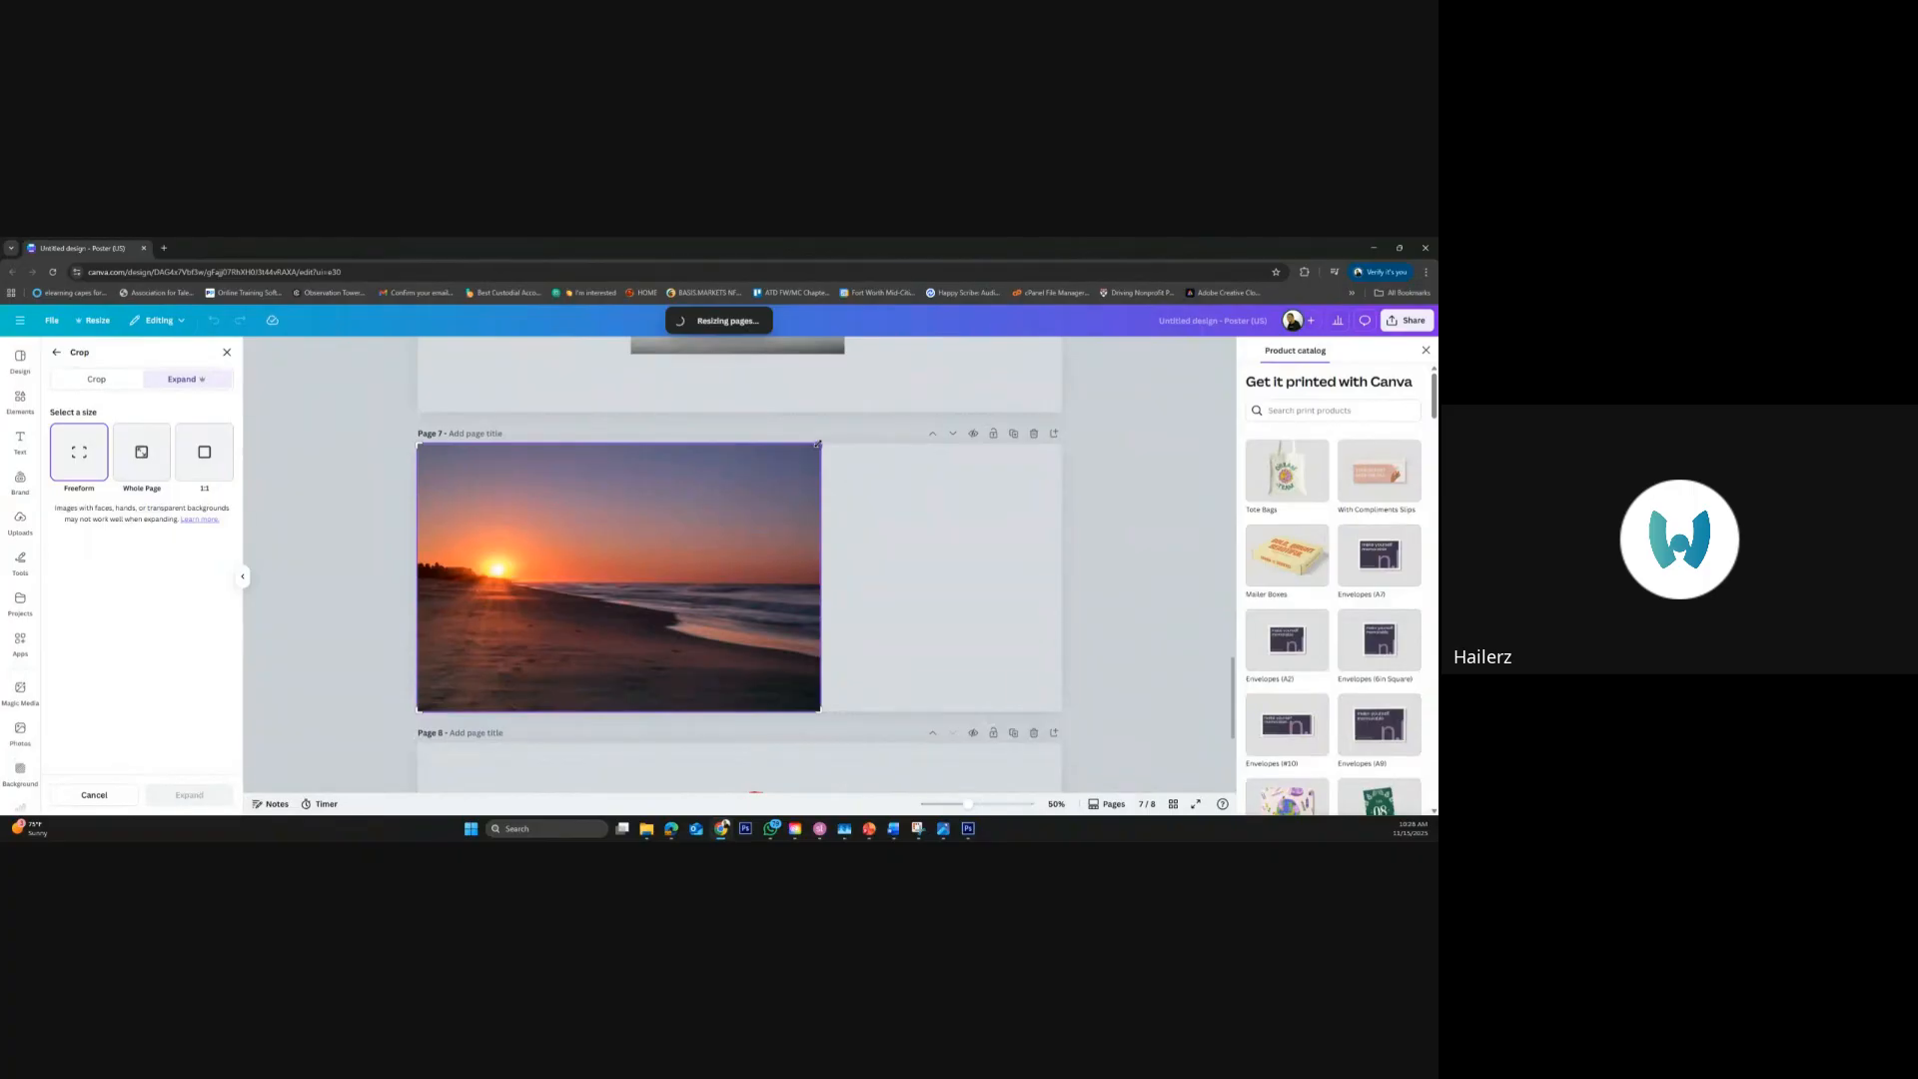
{"action": "left_click", "coordinate": [151, 471]}
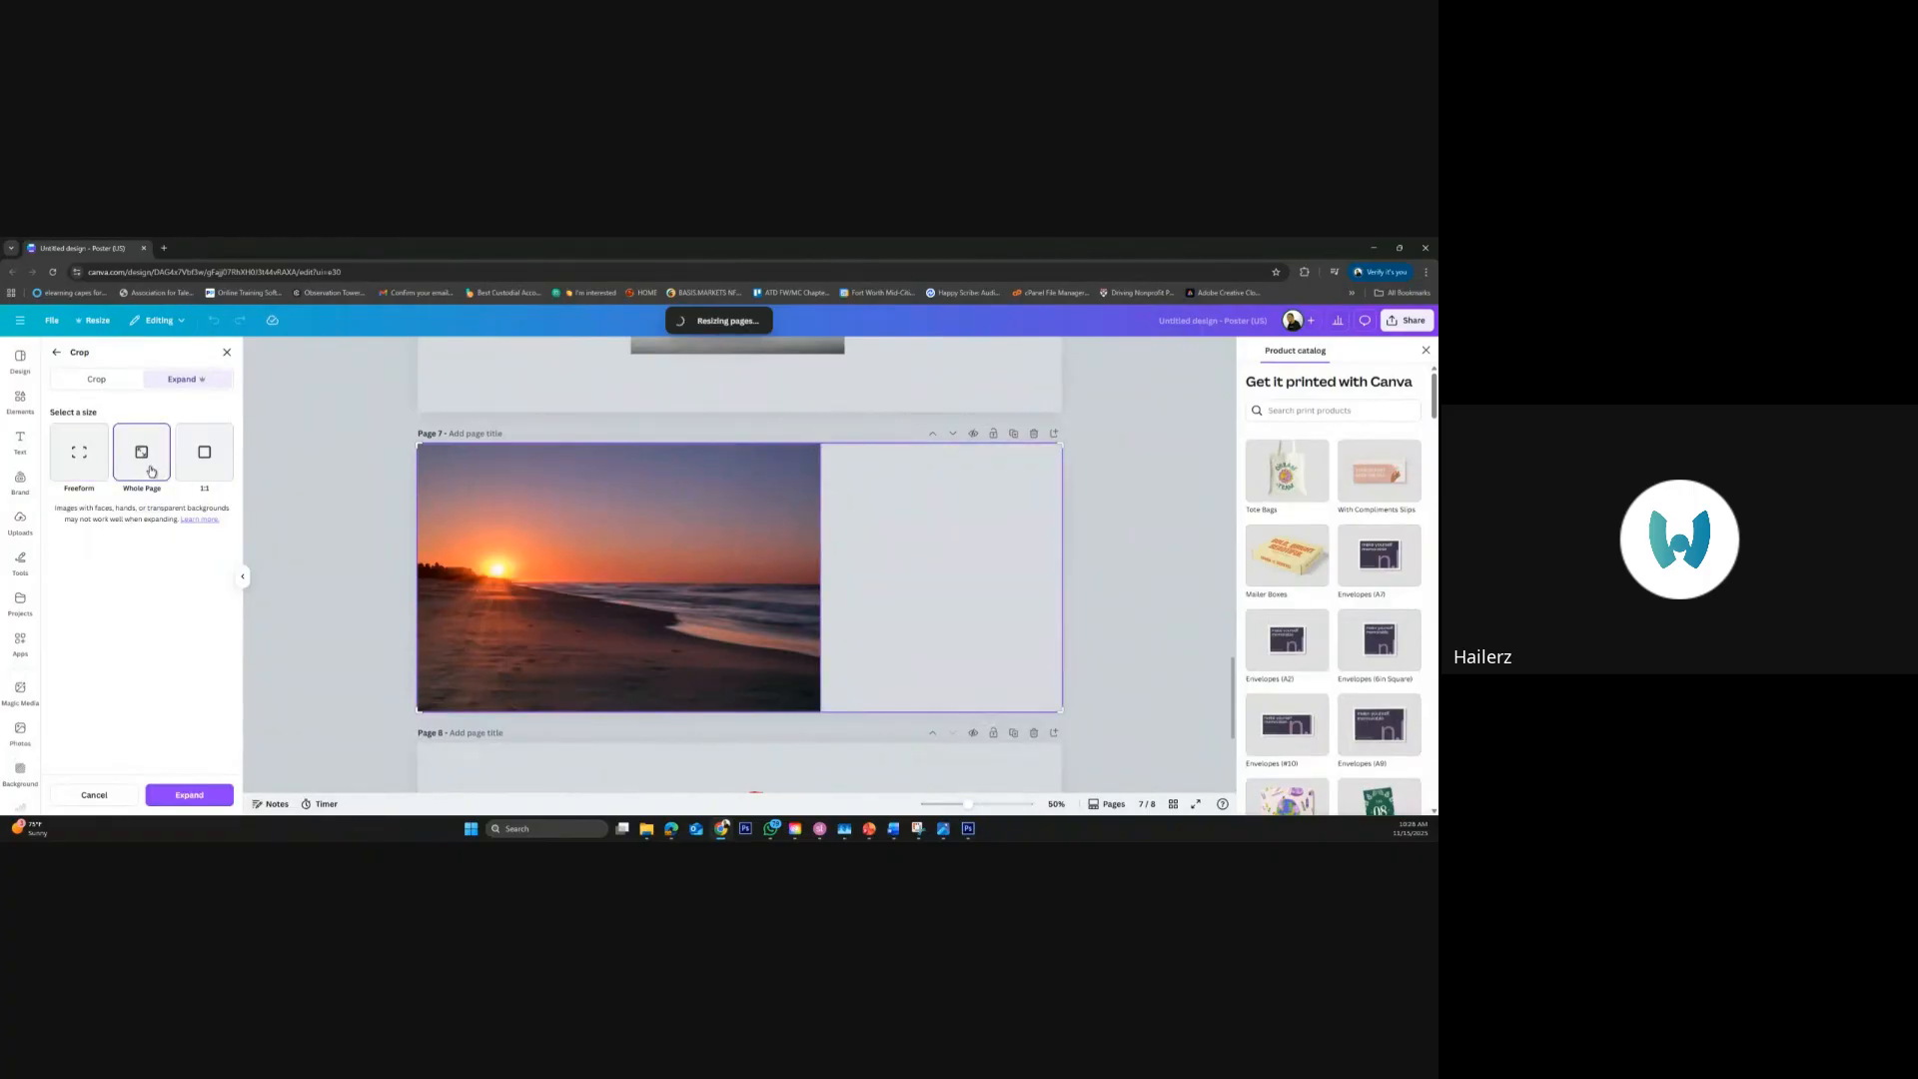
{"action": "left_click", "coordinate": [218, 460]}
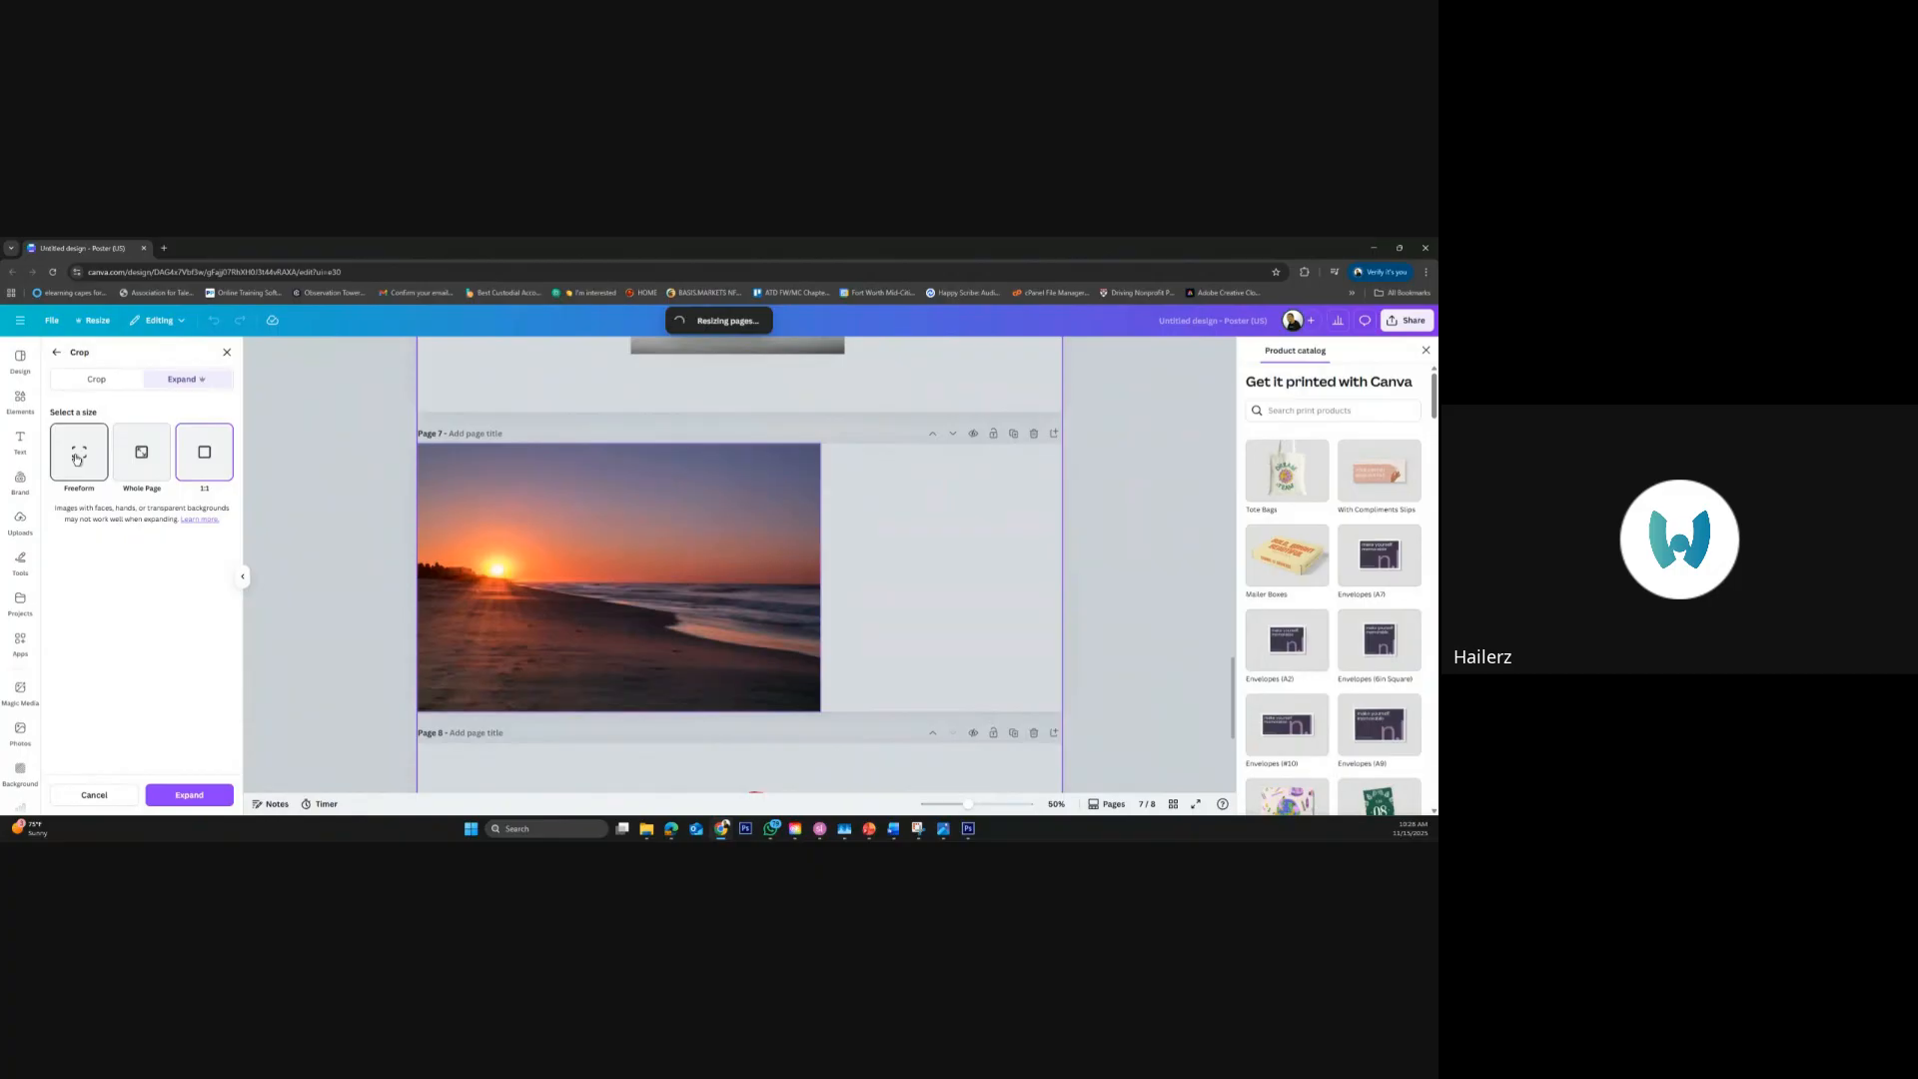
{"action": "left_click", "coordinate": [136, 466]}
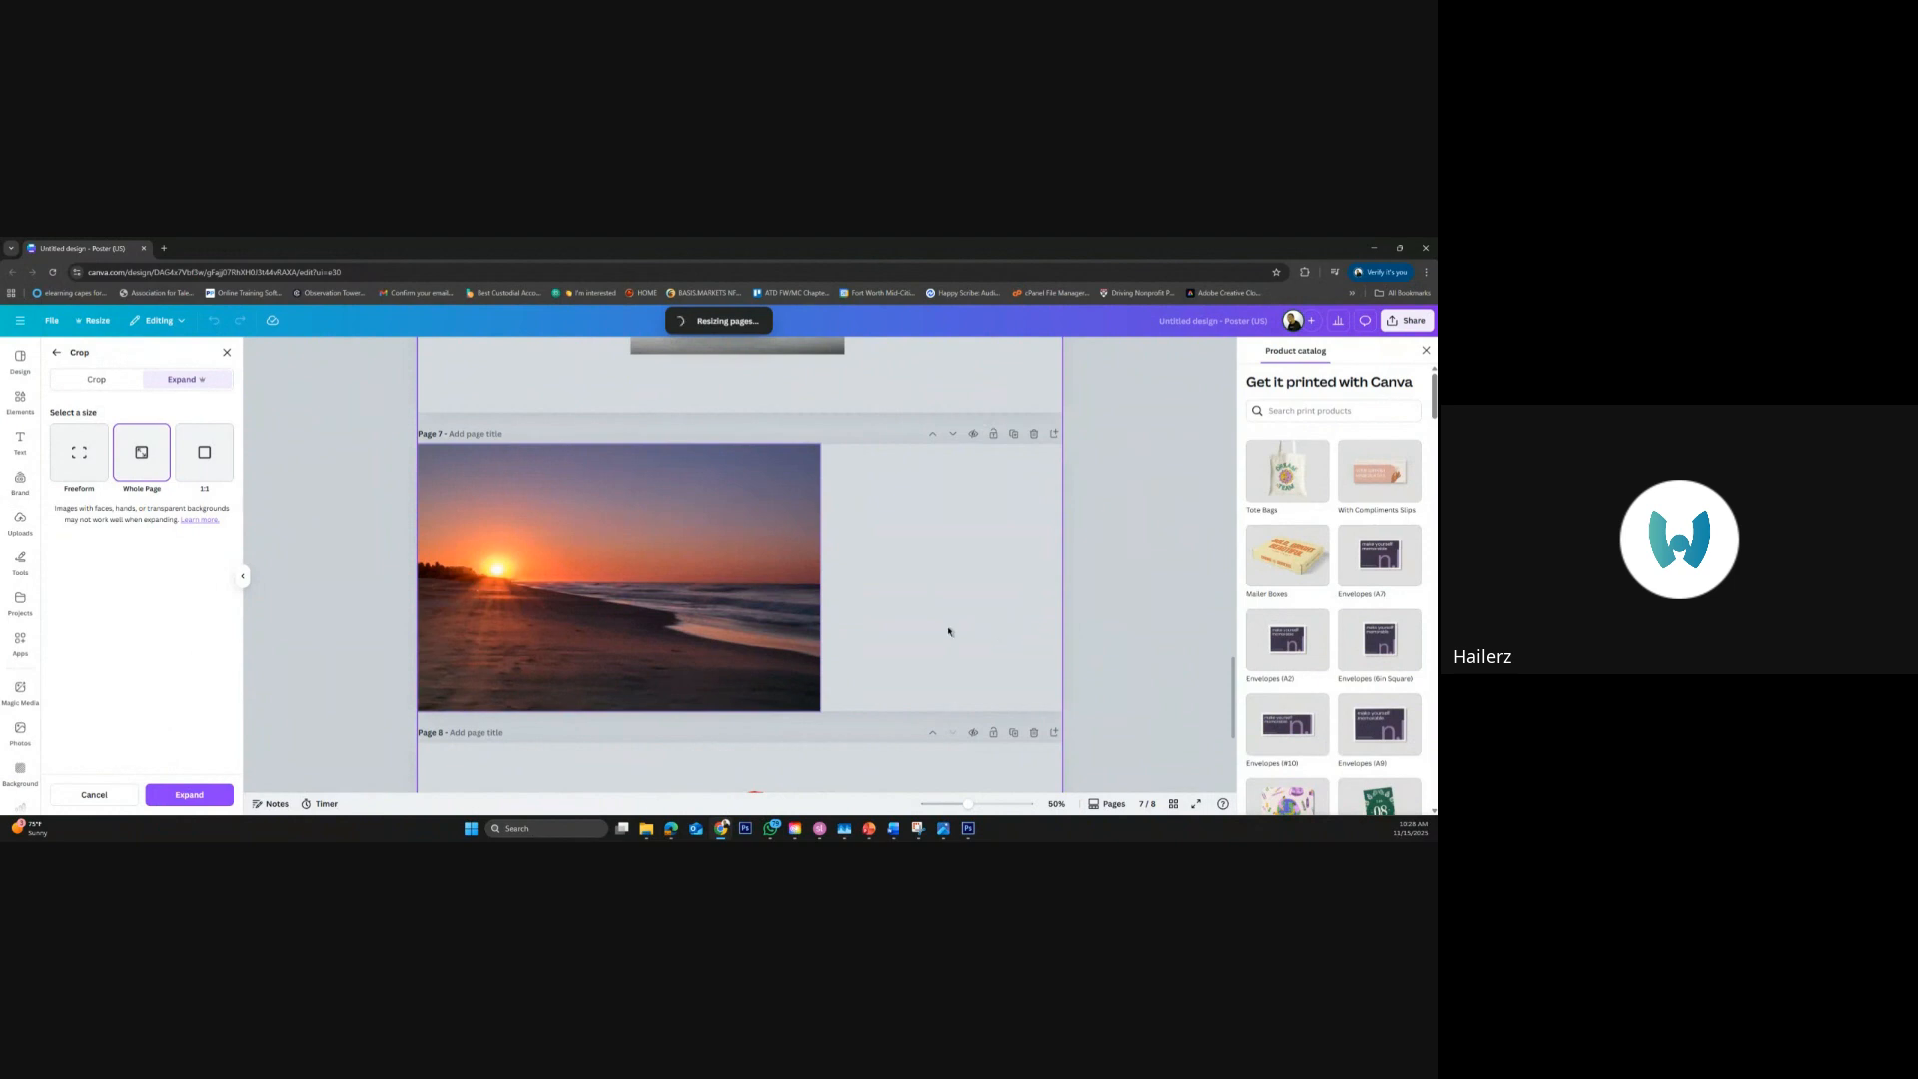
{"action": "left_click", "coordinate": [1116, 476]}
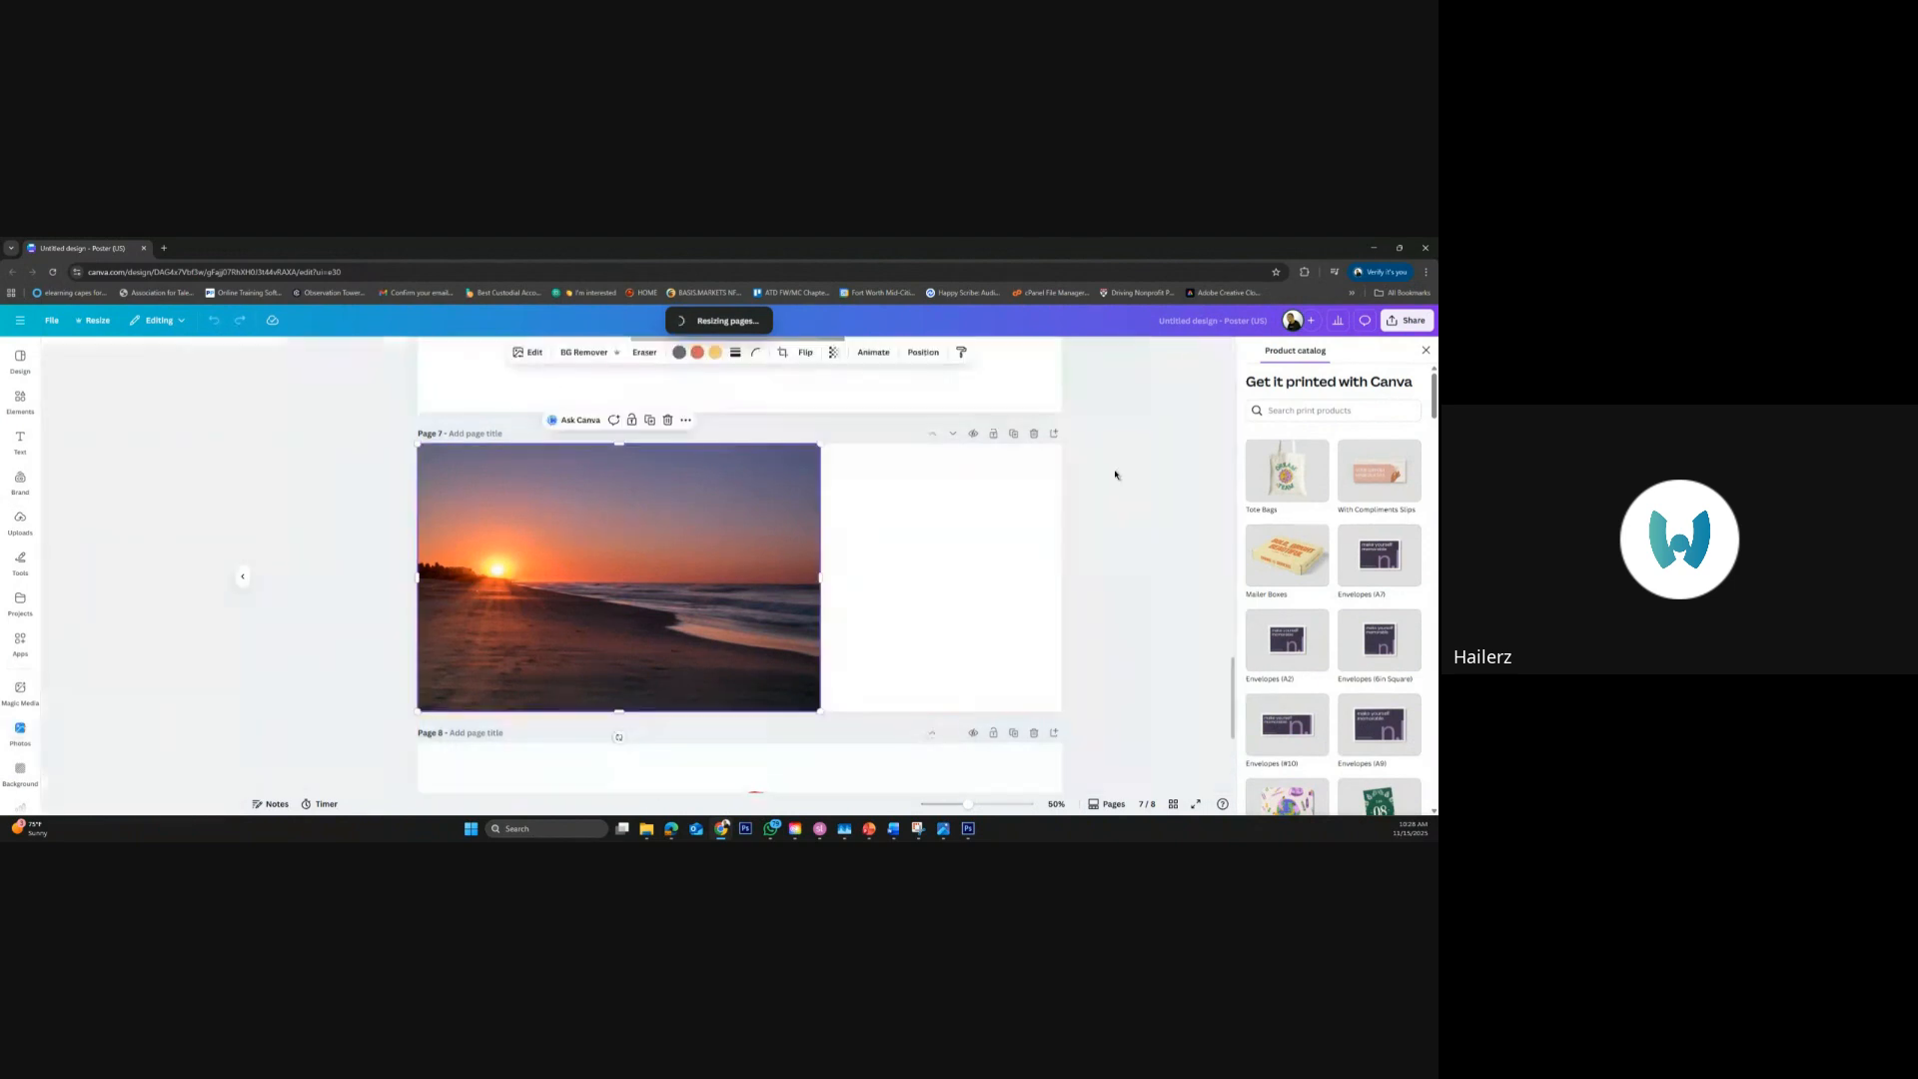
{"action": "left_click", "coordinate": [1116, 476]}
Apply a freeform Magic Expand that extends the beach sunrise photo to page 7's right edge, keeping the first generated result
{"action": "left_click", "coordinate": [781, 489]}
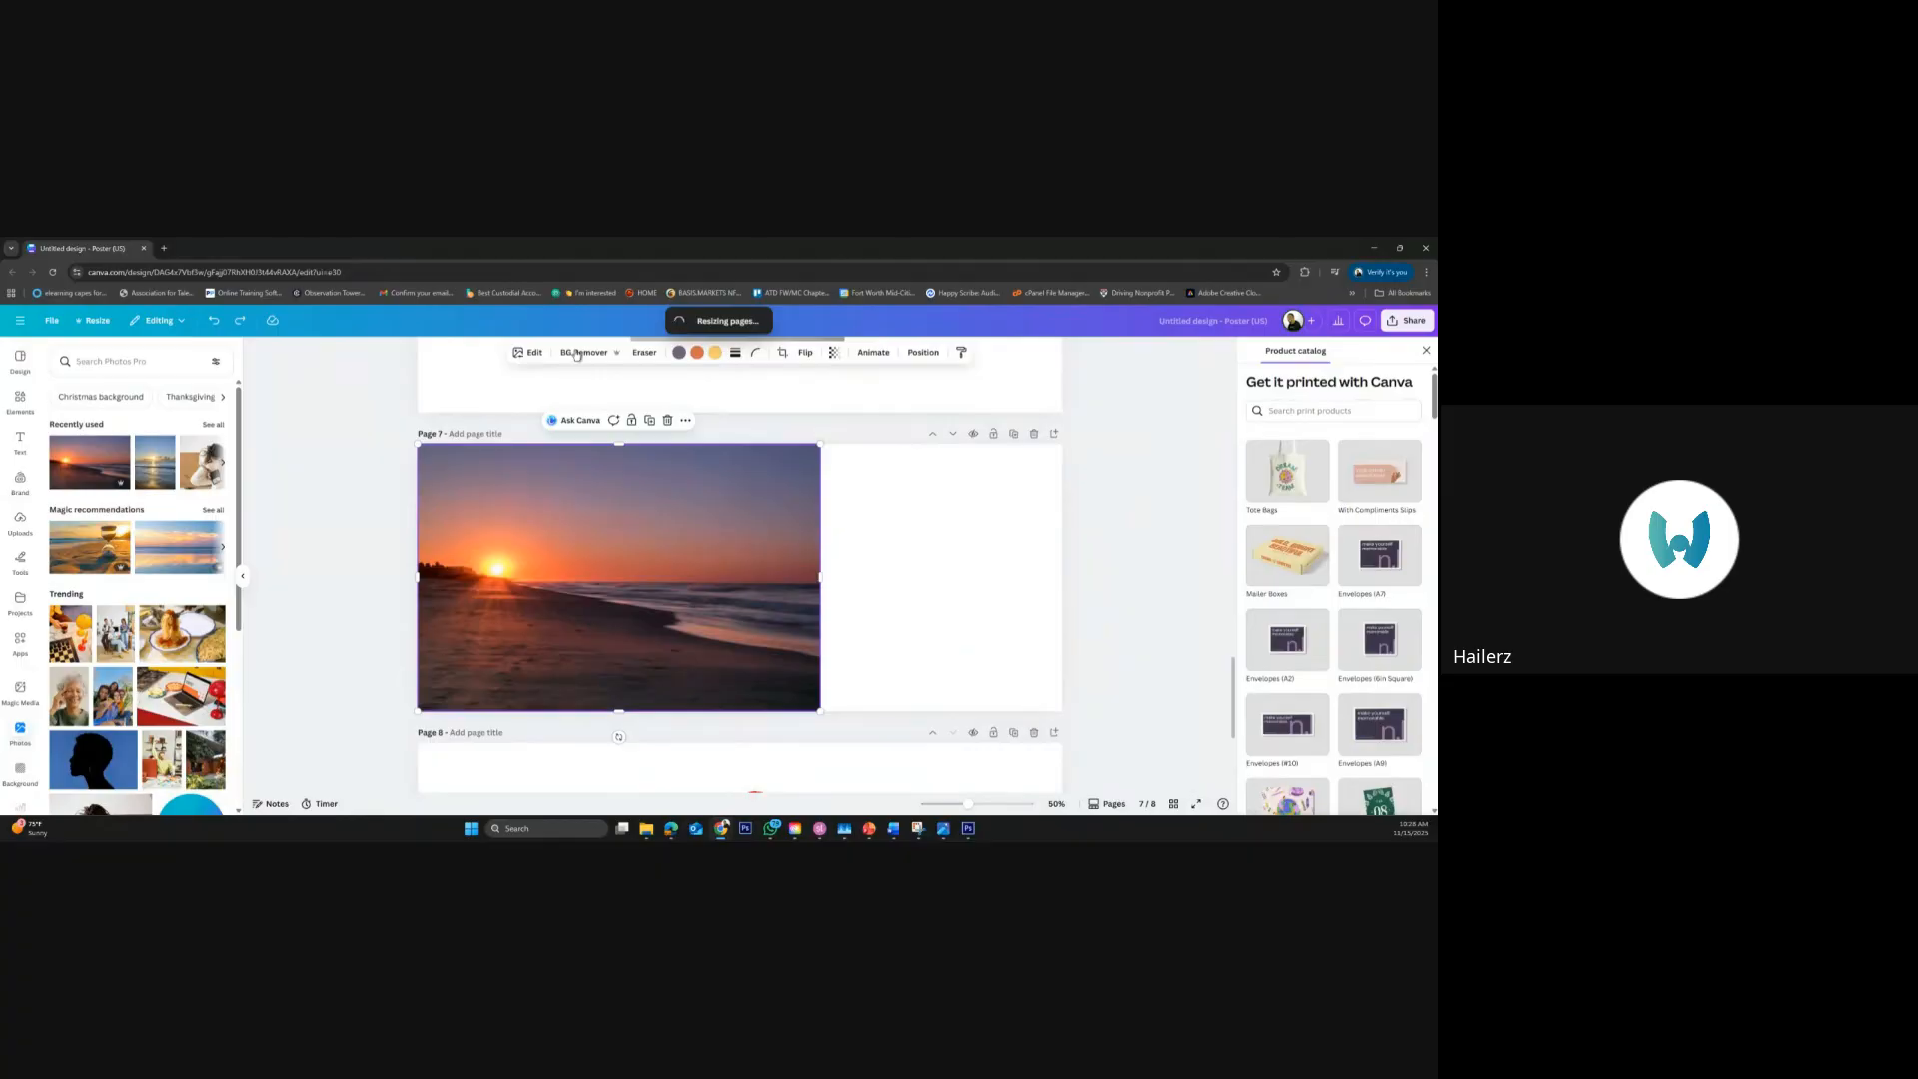
{"action": "left_click", "coordinate": [528, 355]}
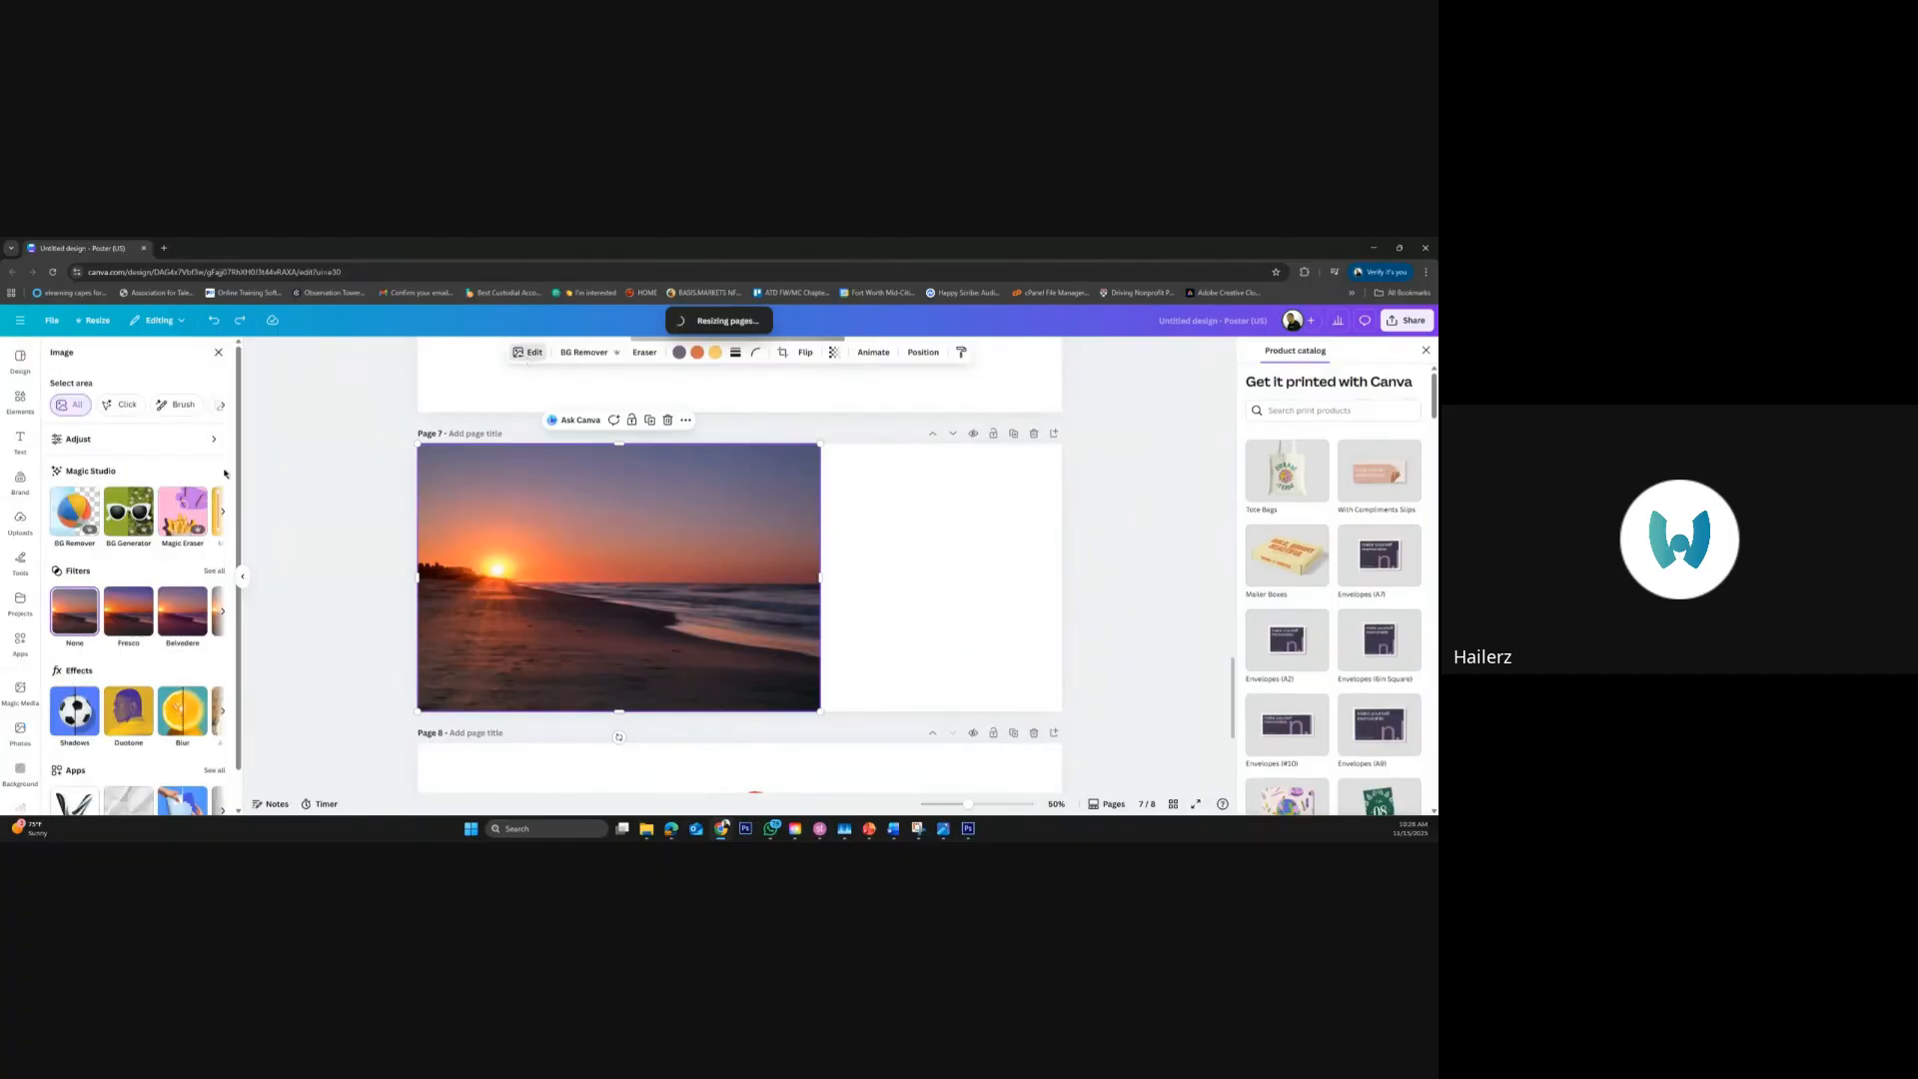
{"action": "left_click", "coordinate": [222, 517]}
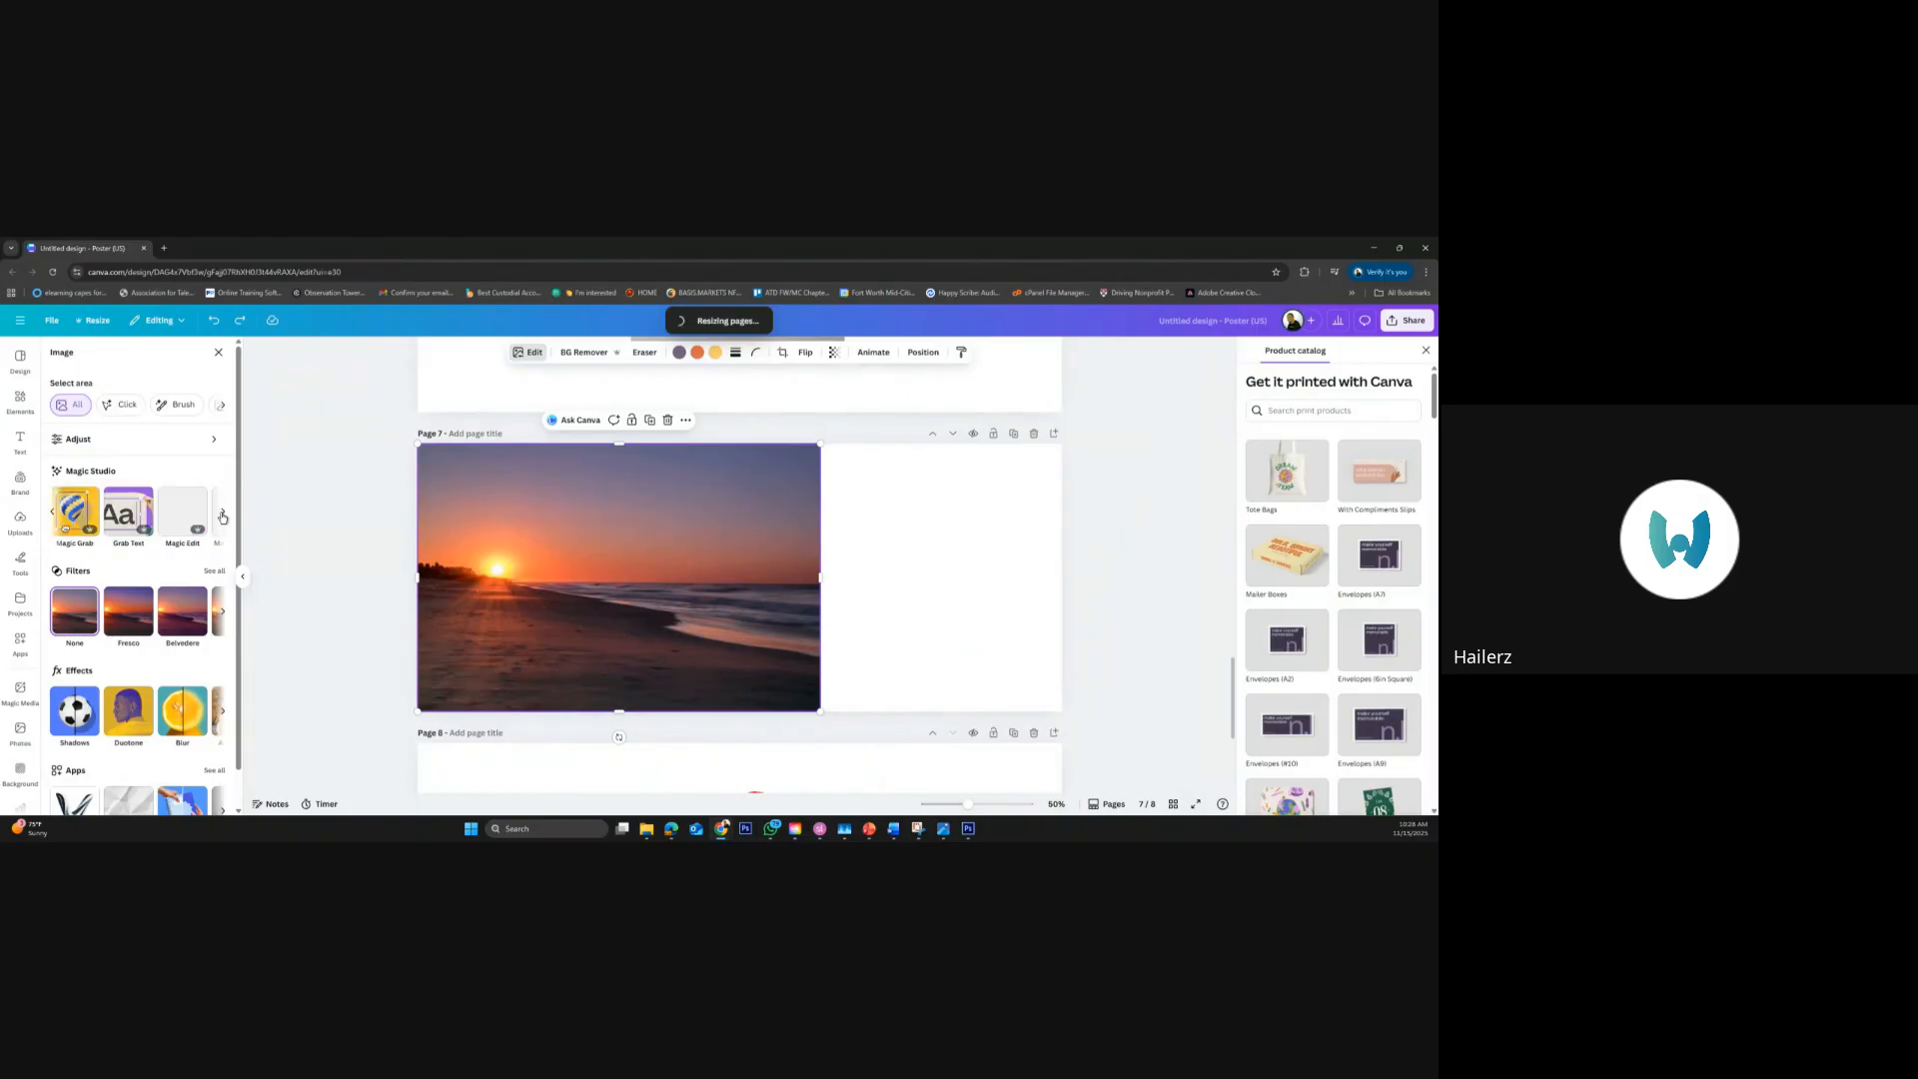
{"action": "left_click", "coordinate": [222, 516]}
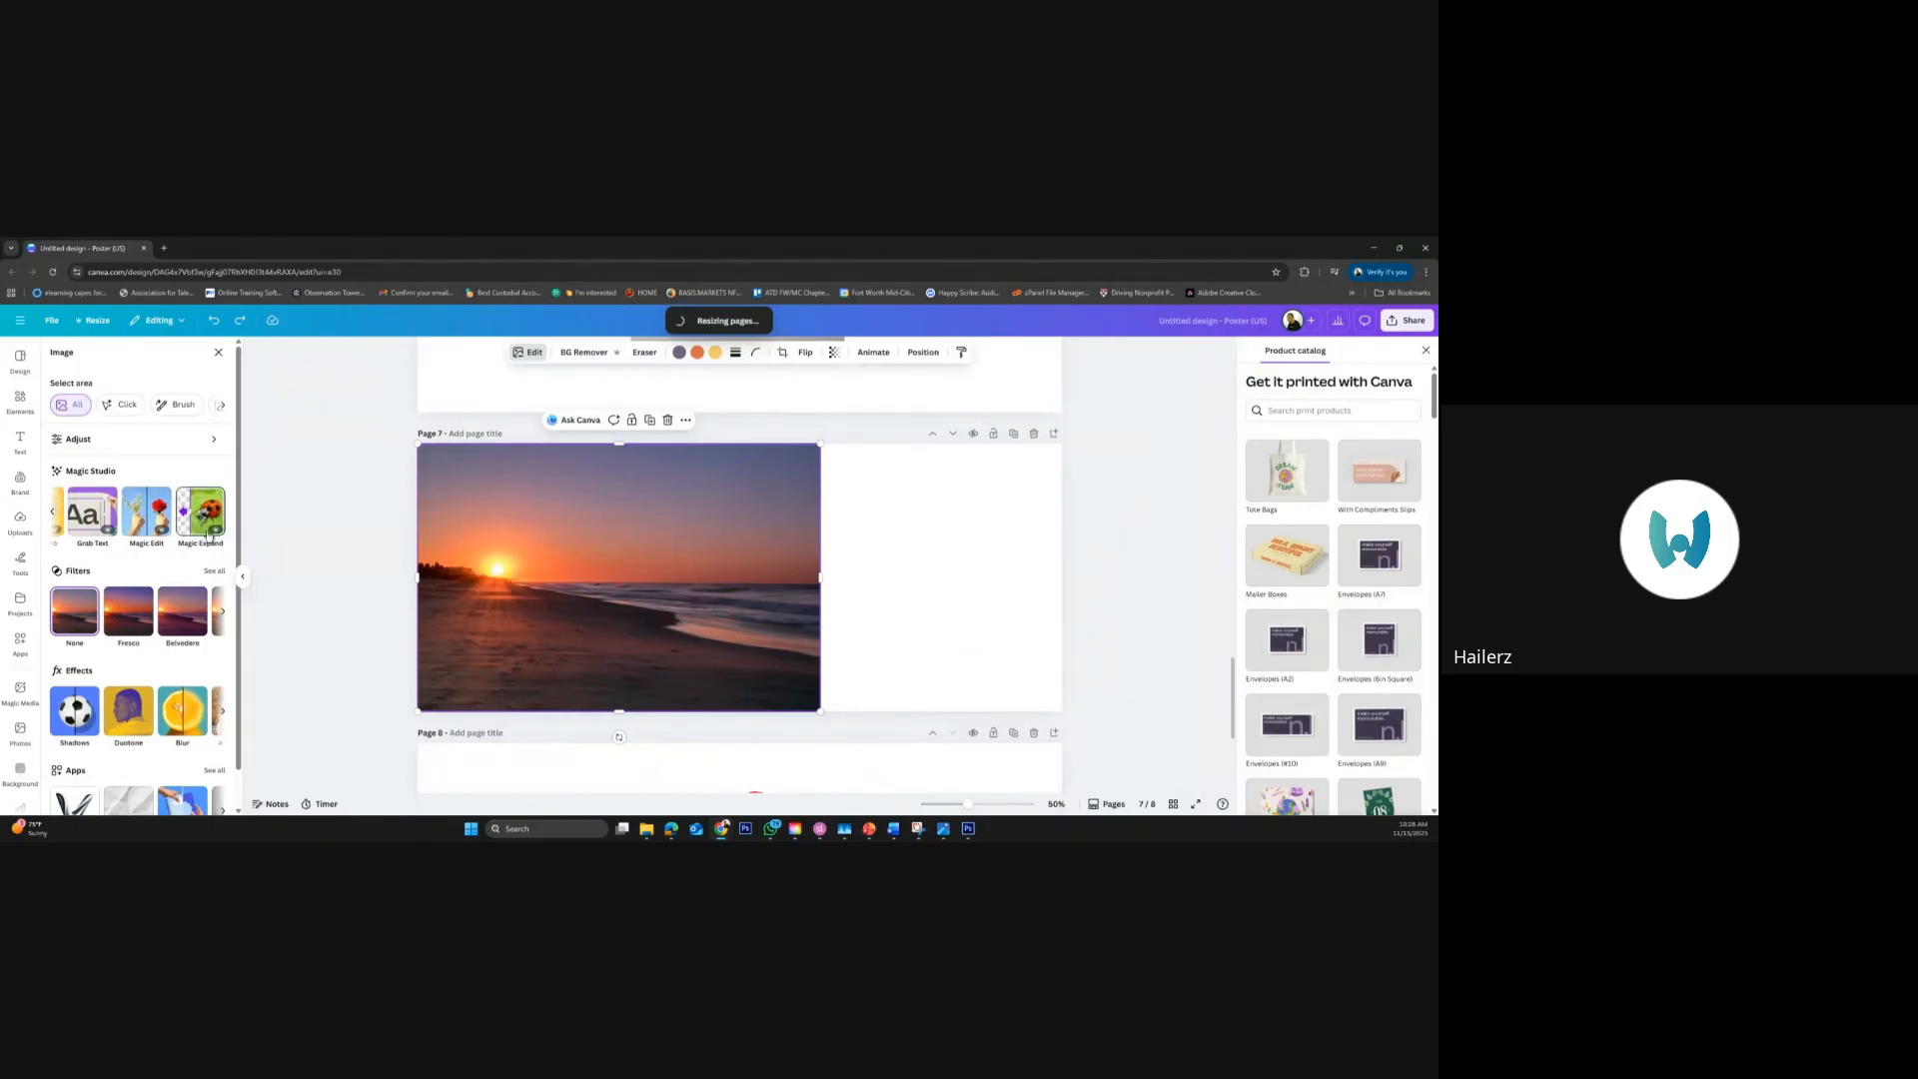
{"action": "left_click", "coordinate": [194, 527]}
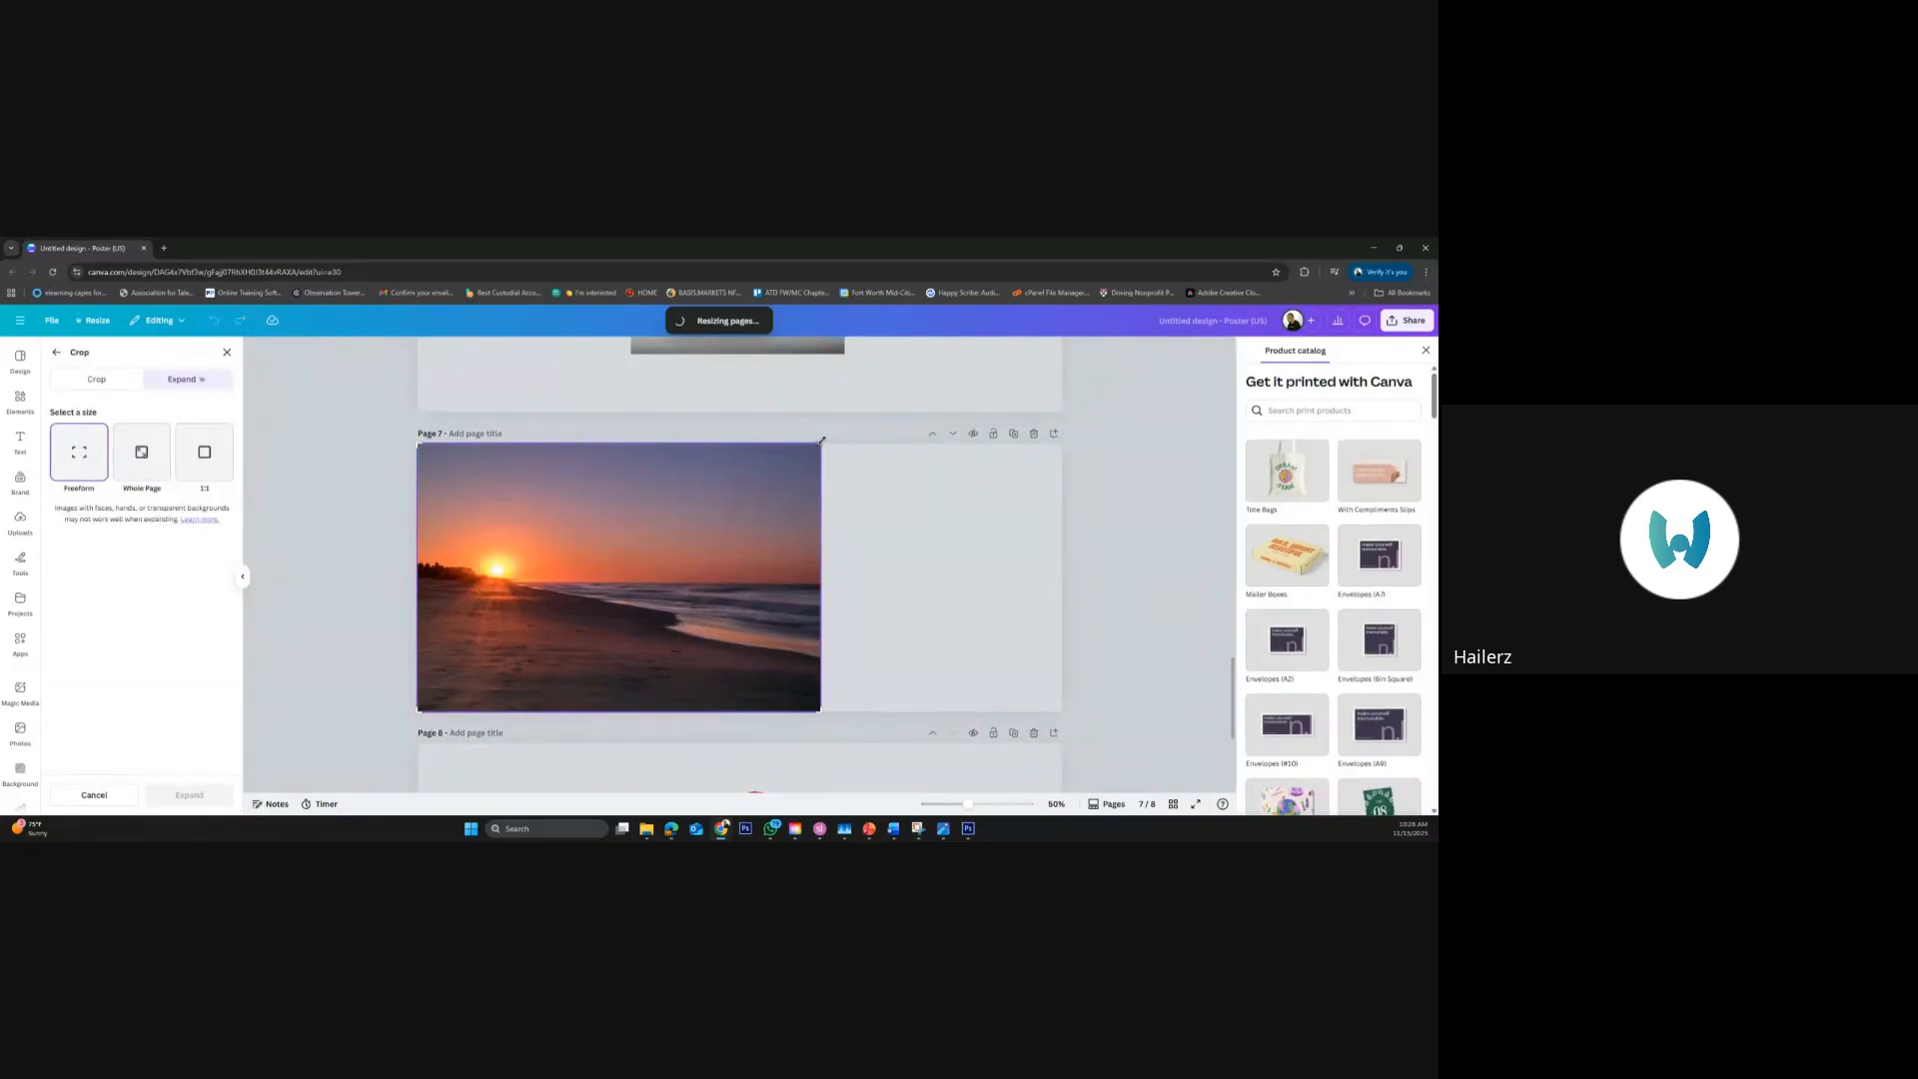
{"action": "left_click_drag", "start_coordinate": [852, 443], "coordinate": [1064, 456]}
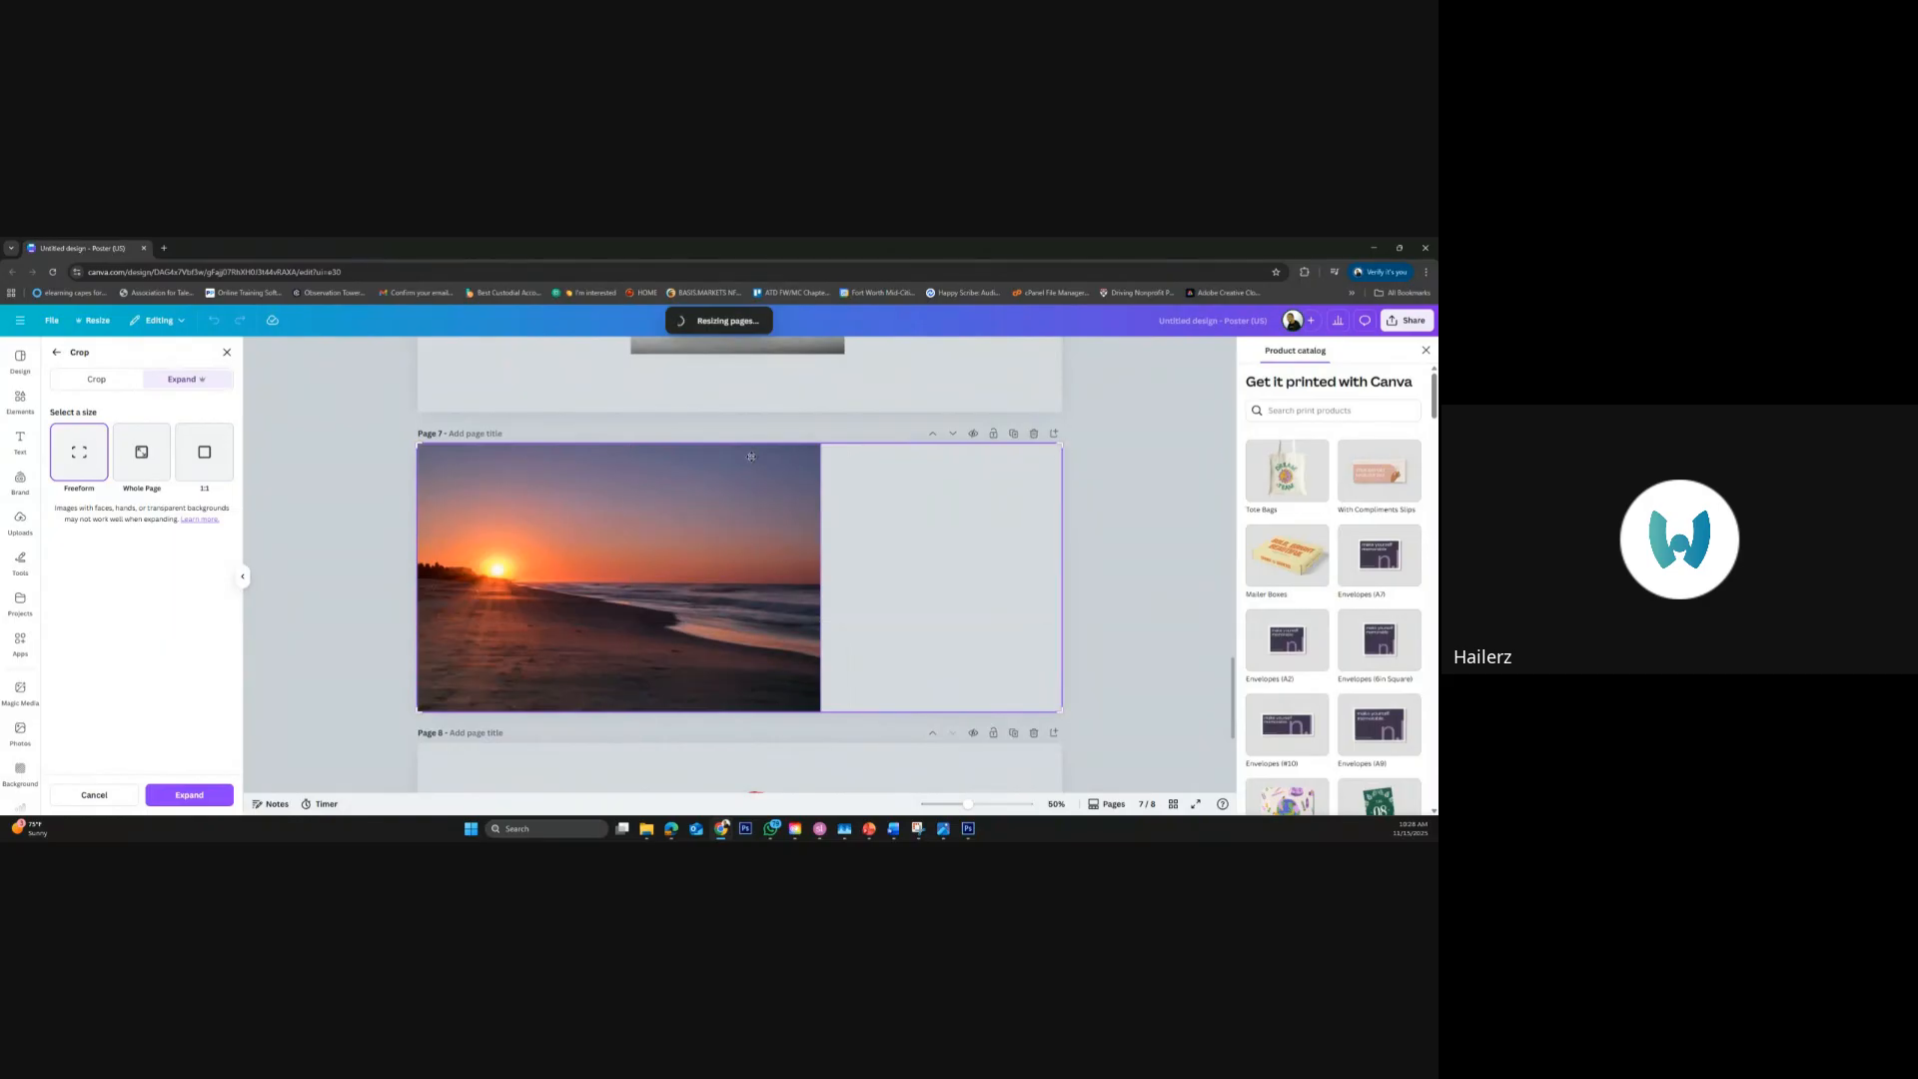
{"action": "left_click", "coordinate": [189, 794]}
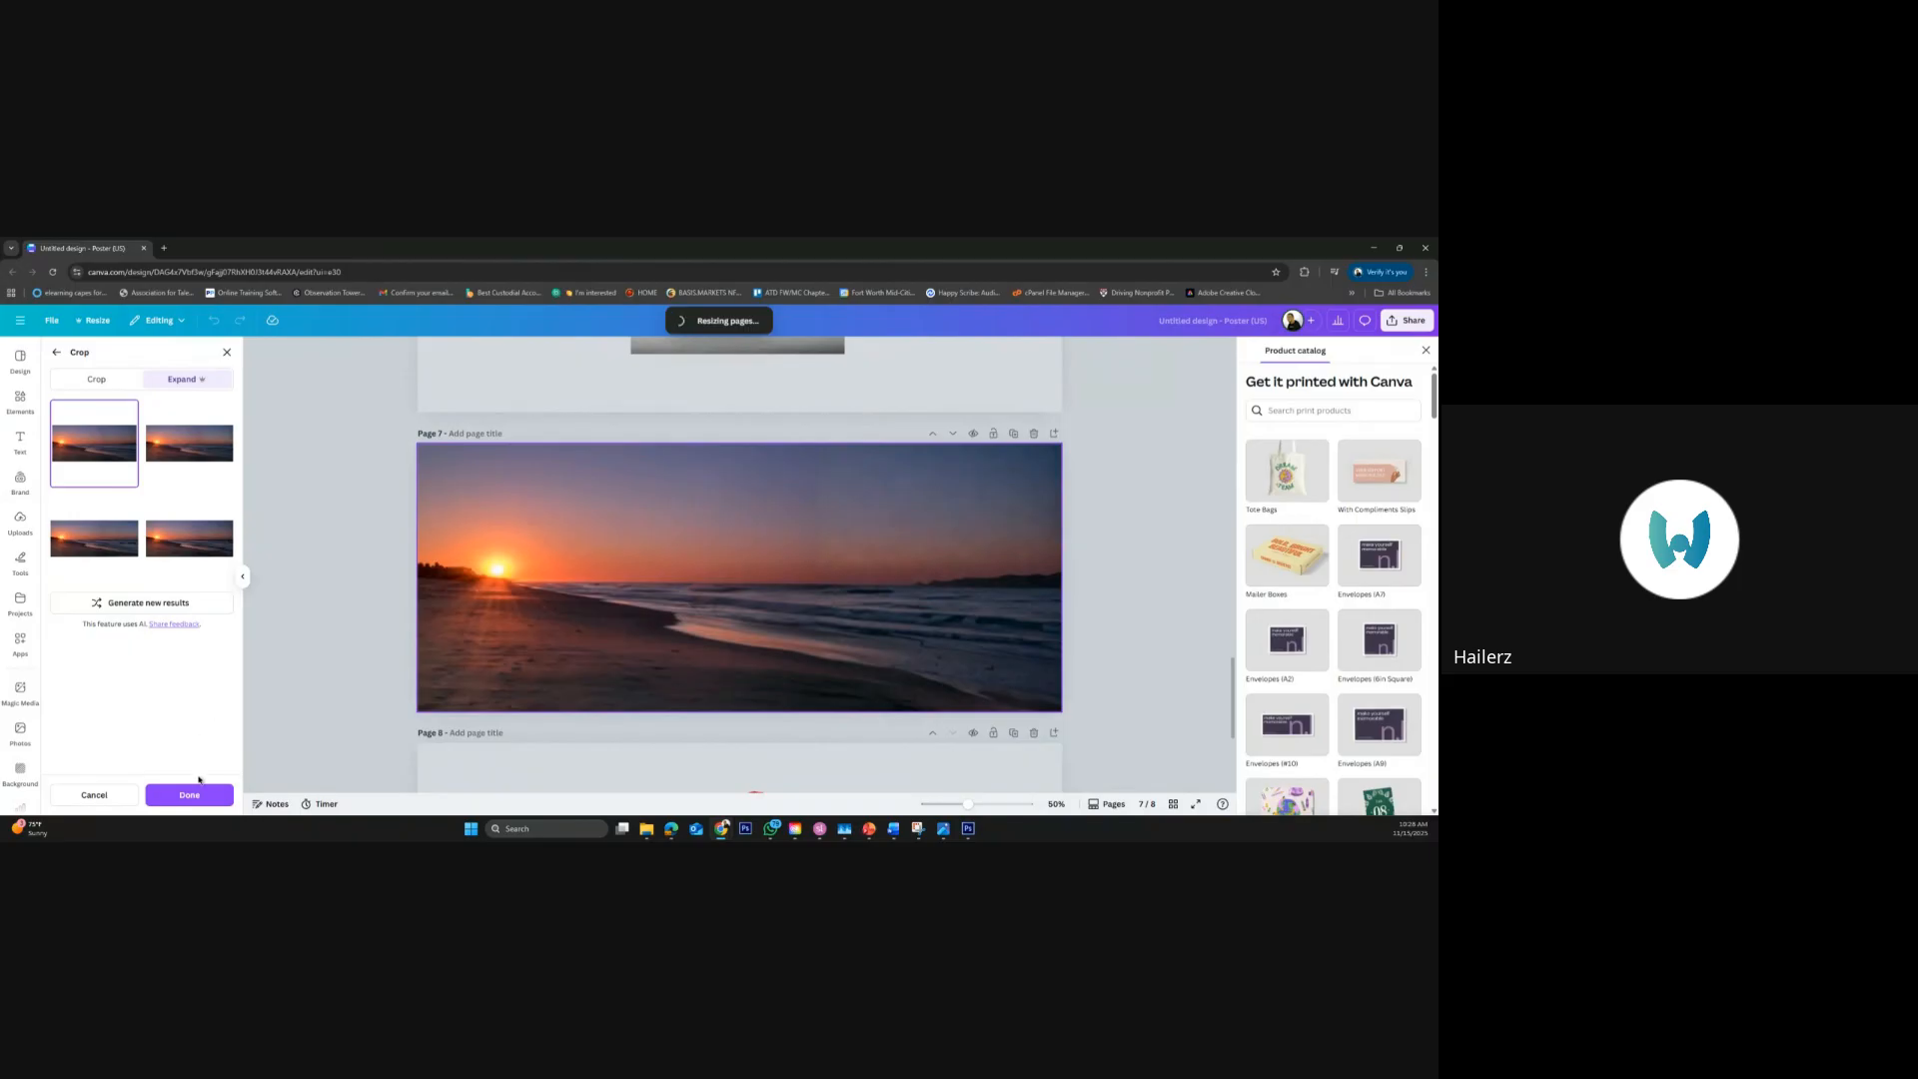
{"action": "left_click", "coordinate": [189, 796]}
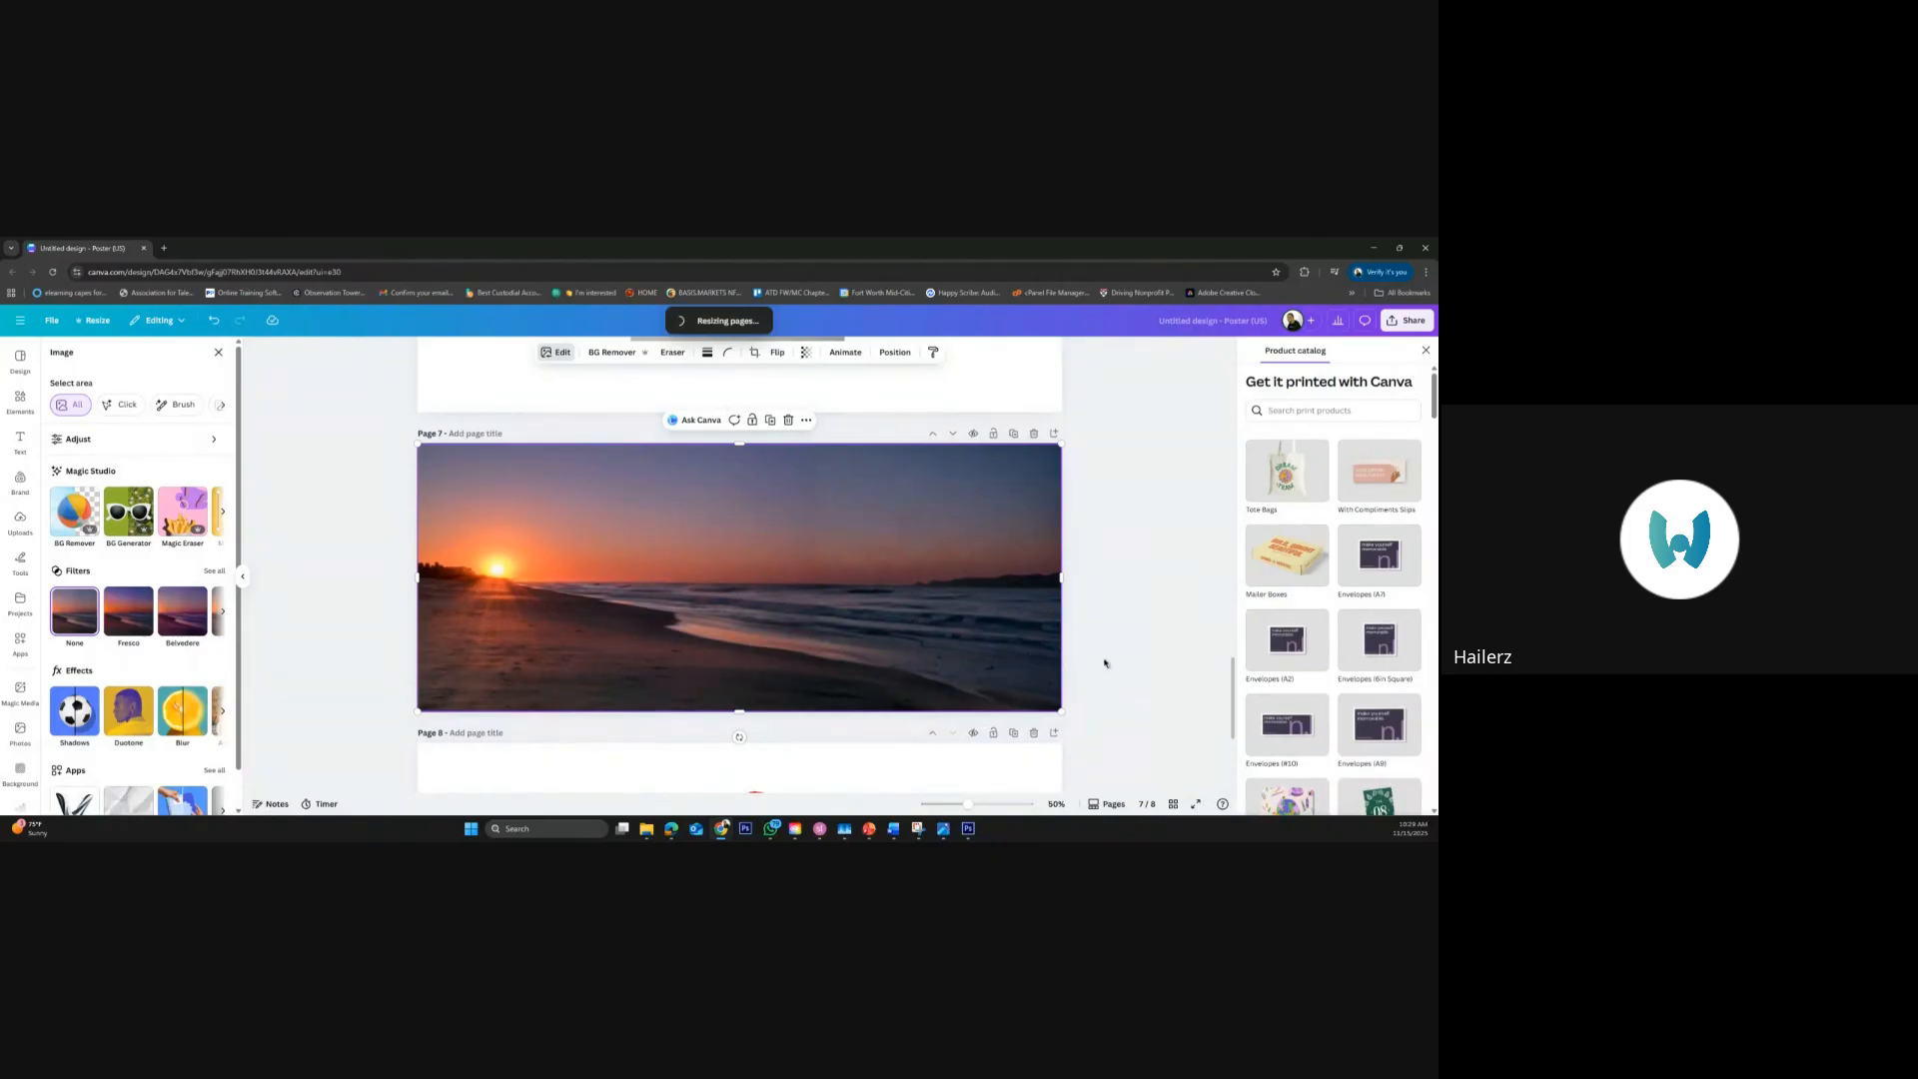
Recolor the orange tones of page 8's cupcake photo by setting their color edit hue to 58
{"action": "scroll", "coordinate": [1248, 692], "scroll_direction": "down", "scroll_amount": 3}
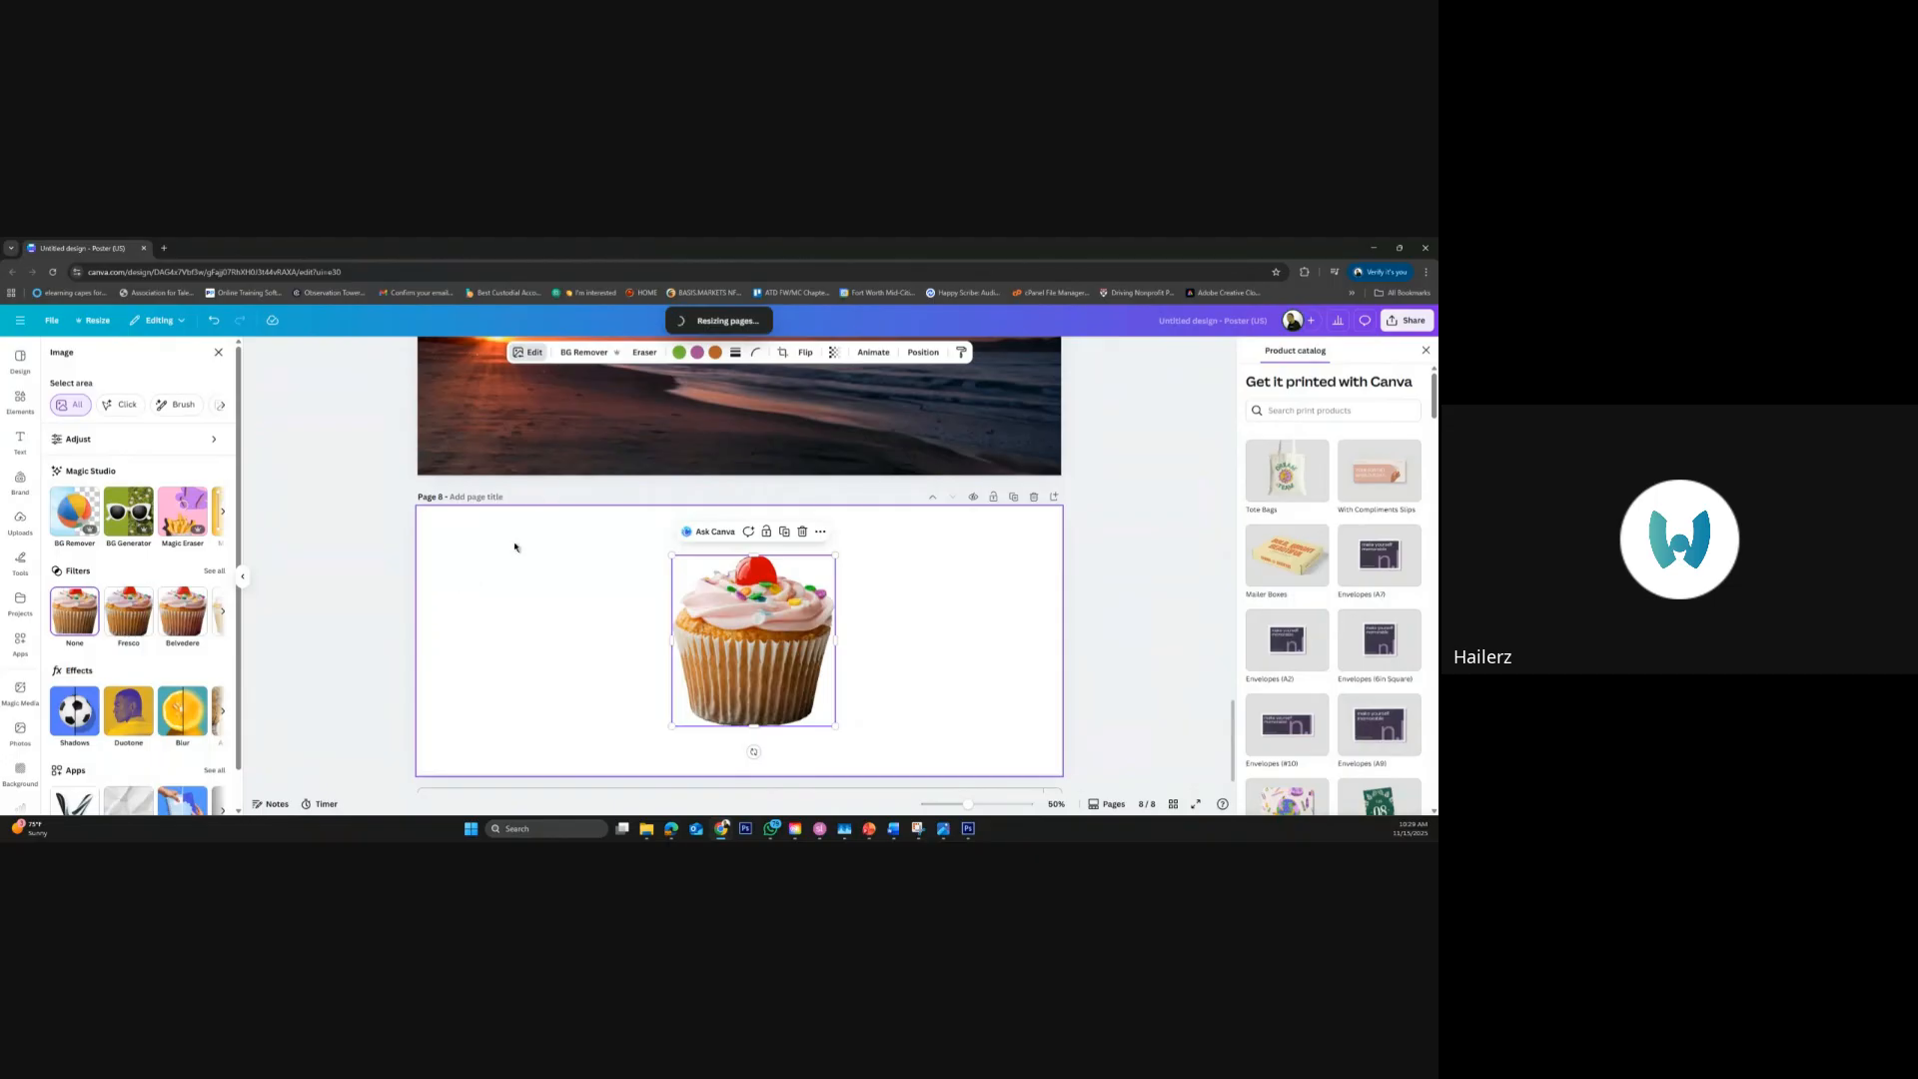
{"action": "left_click", "coordinate": [532, 356]}
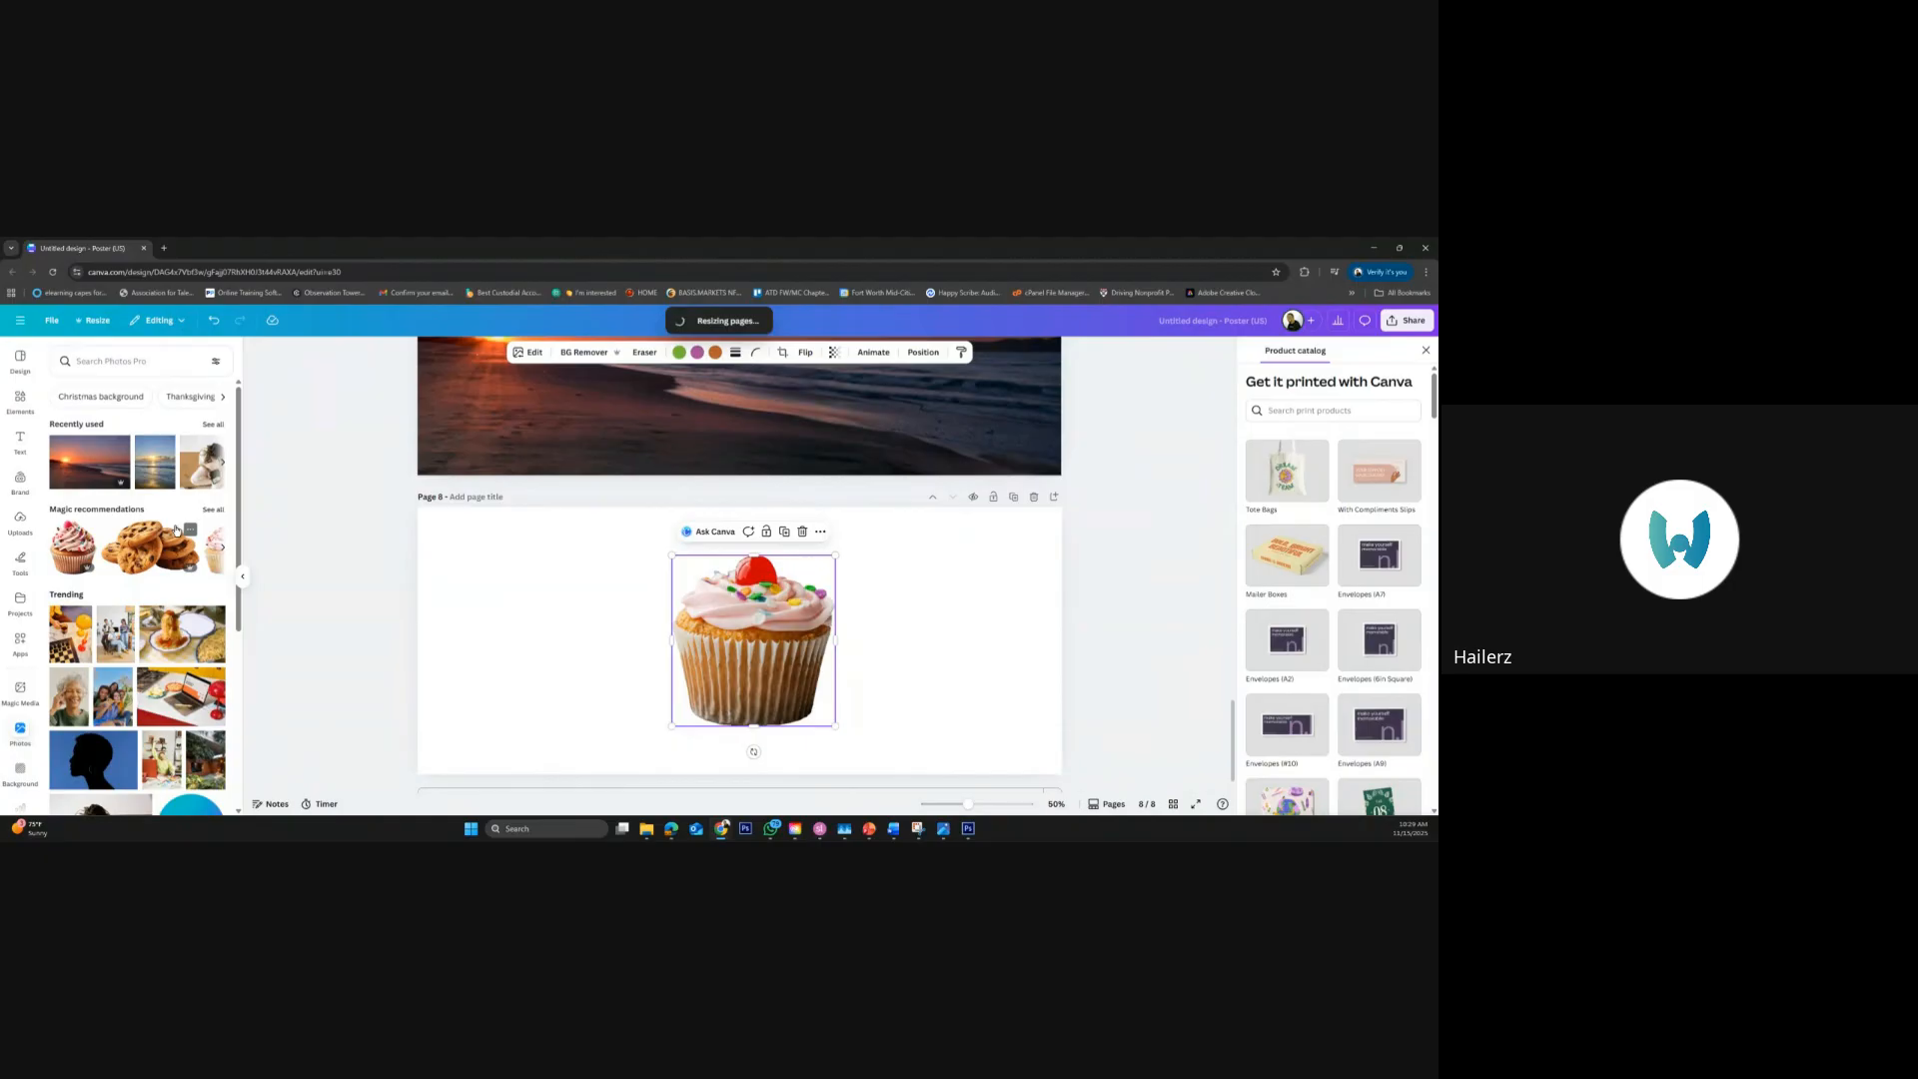
{"action": "left_click", "coordinate": [531, 357]}
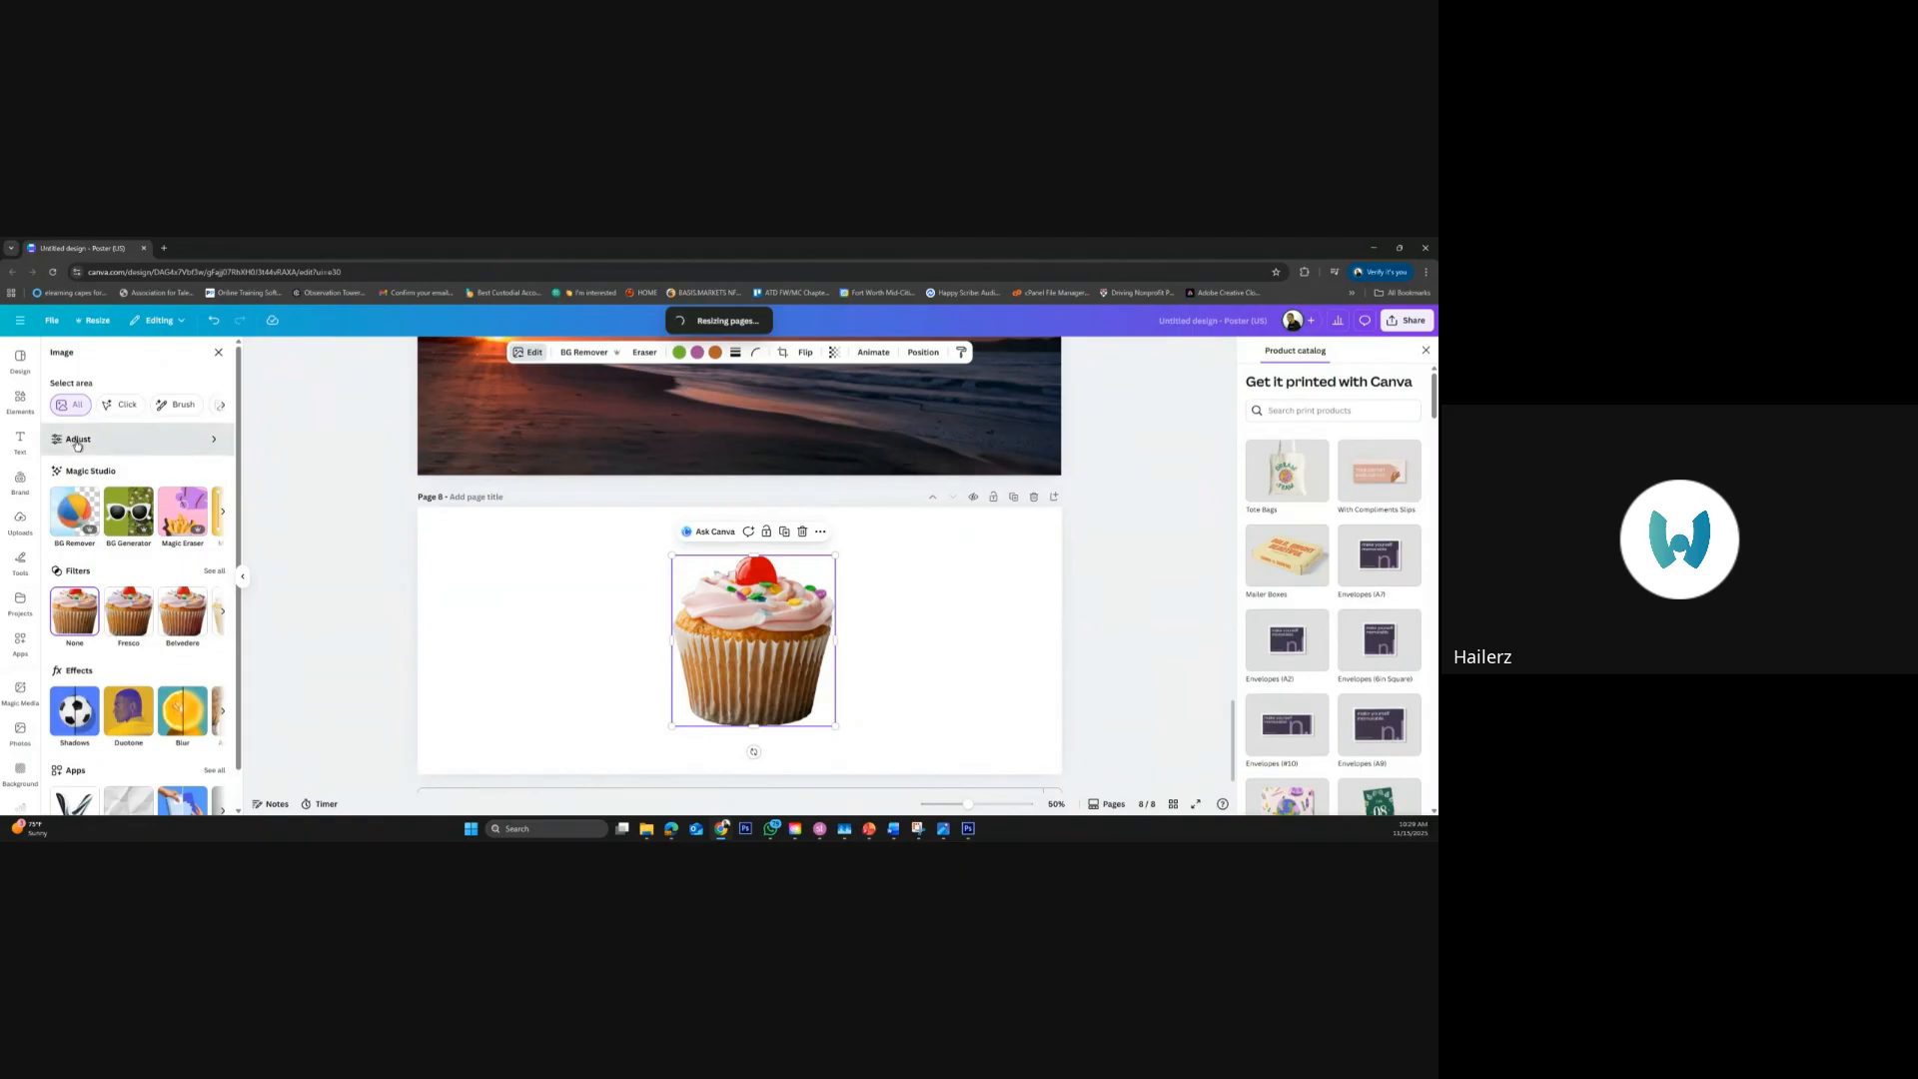
{"action": "left_click", "coordinate": [77, 446]}
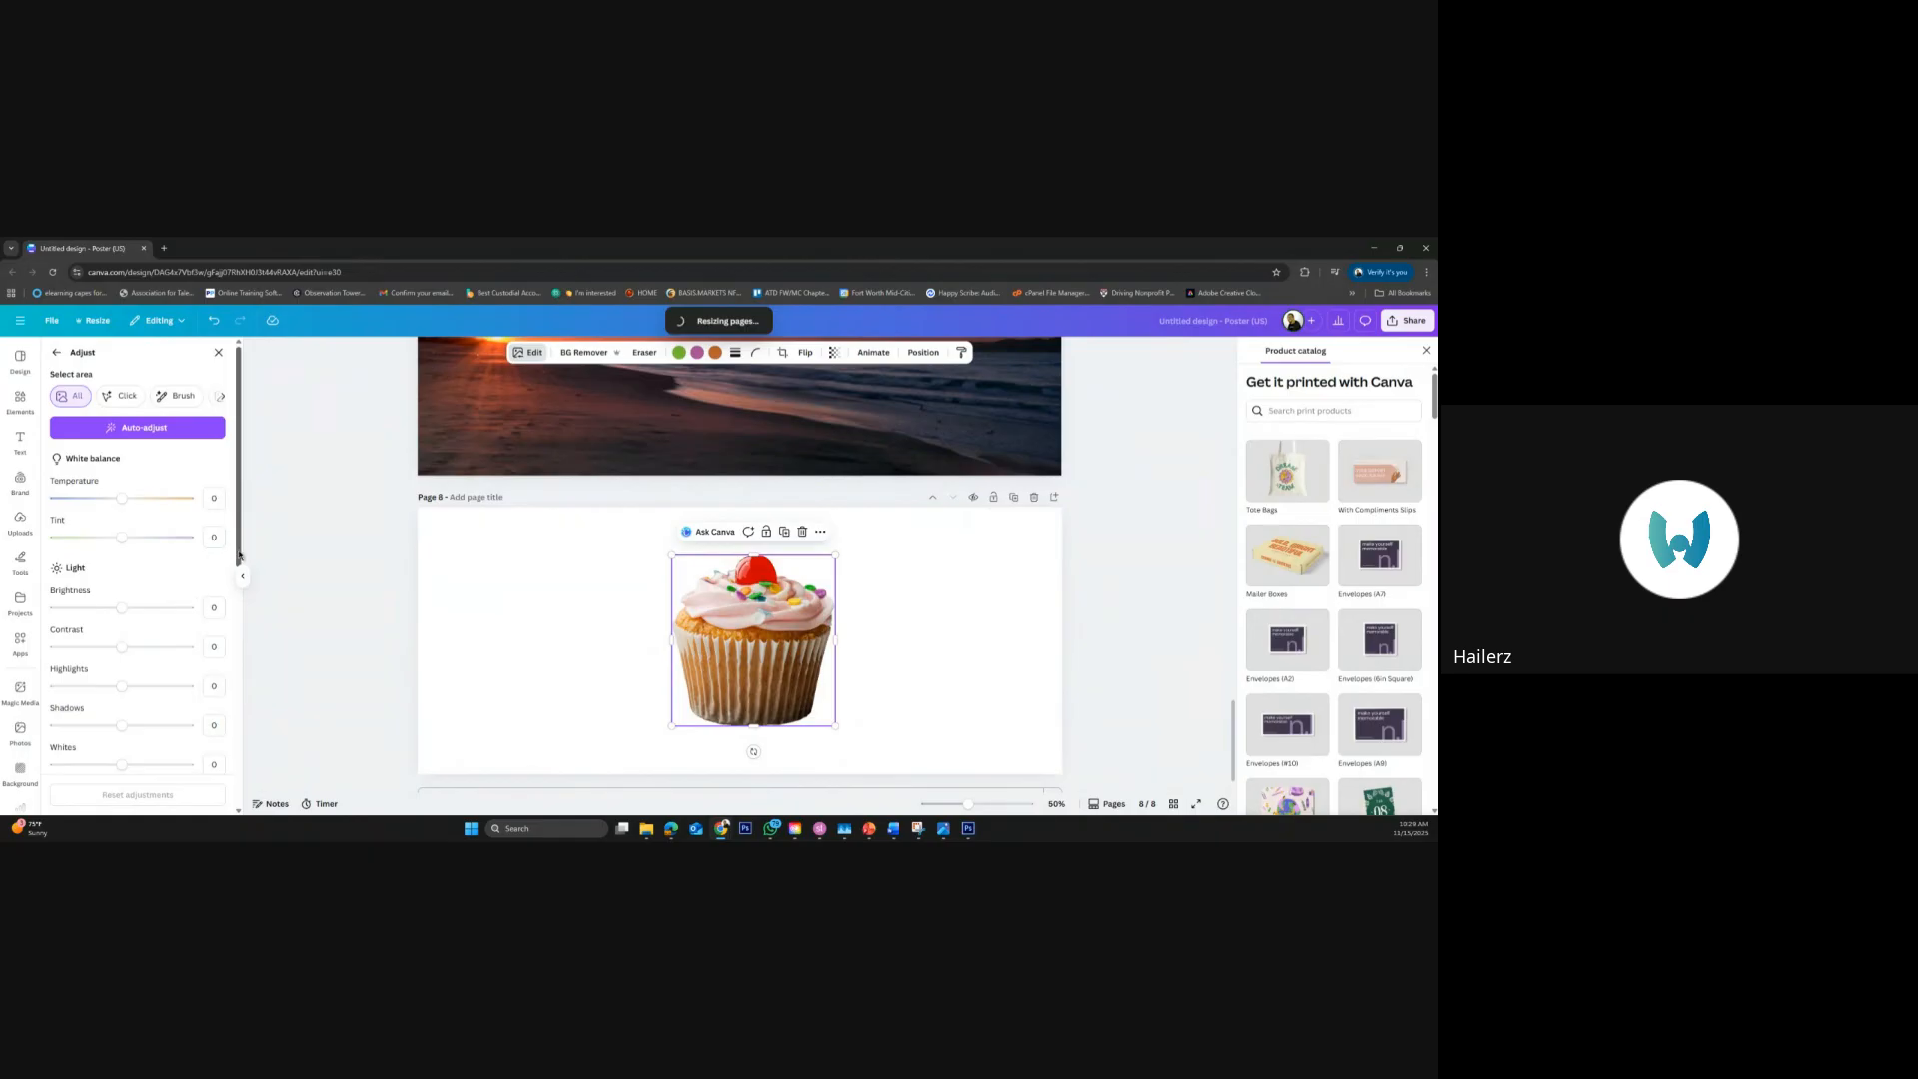
{"action": "left_click_drag", "start_coordinate": [240, 557], "coordinate": [245, 710]}
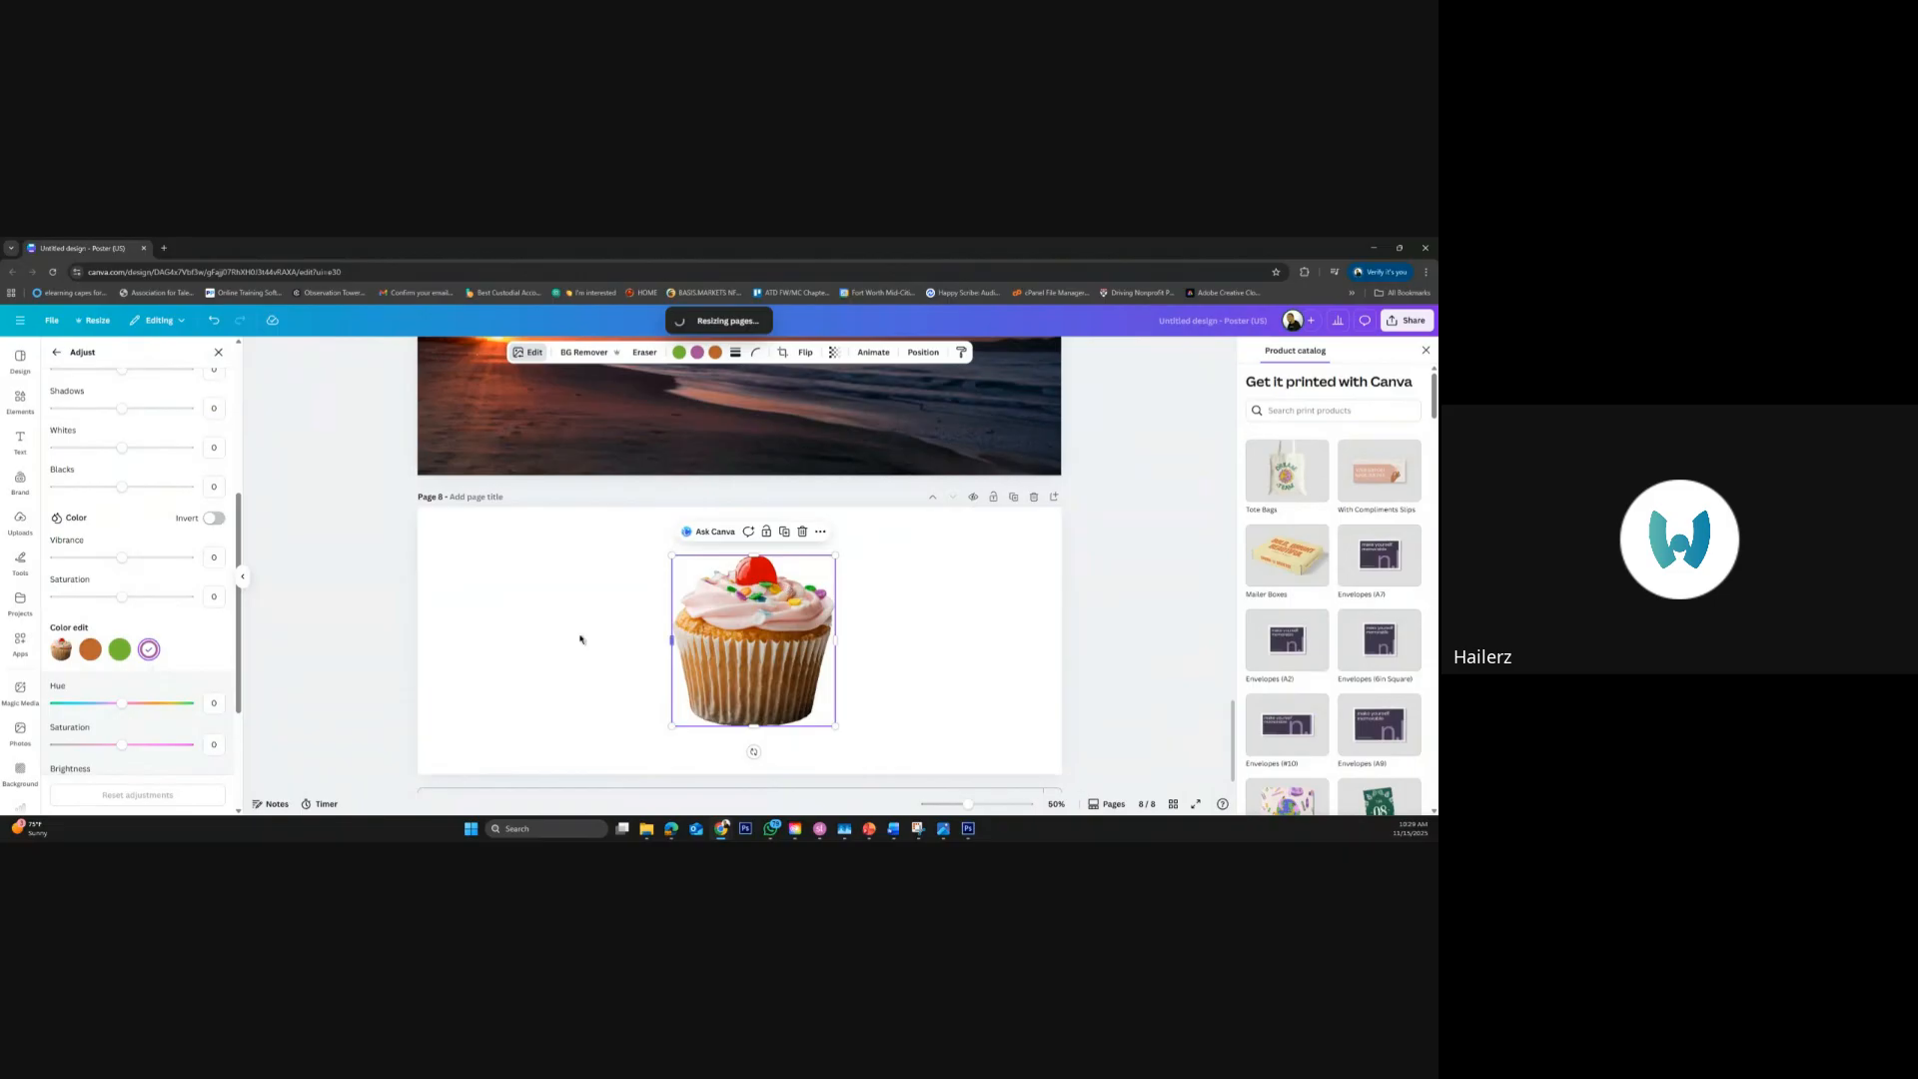
{"action": "left_click", "coordinate": [121, 651]}
{"action": "left_click", "coordinate": [90, 651]}
{"action": "left_click_drag", "start_coordinate": [125, 709], "coordinate": [163, 709]}
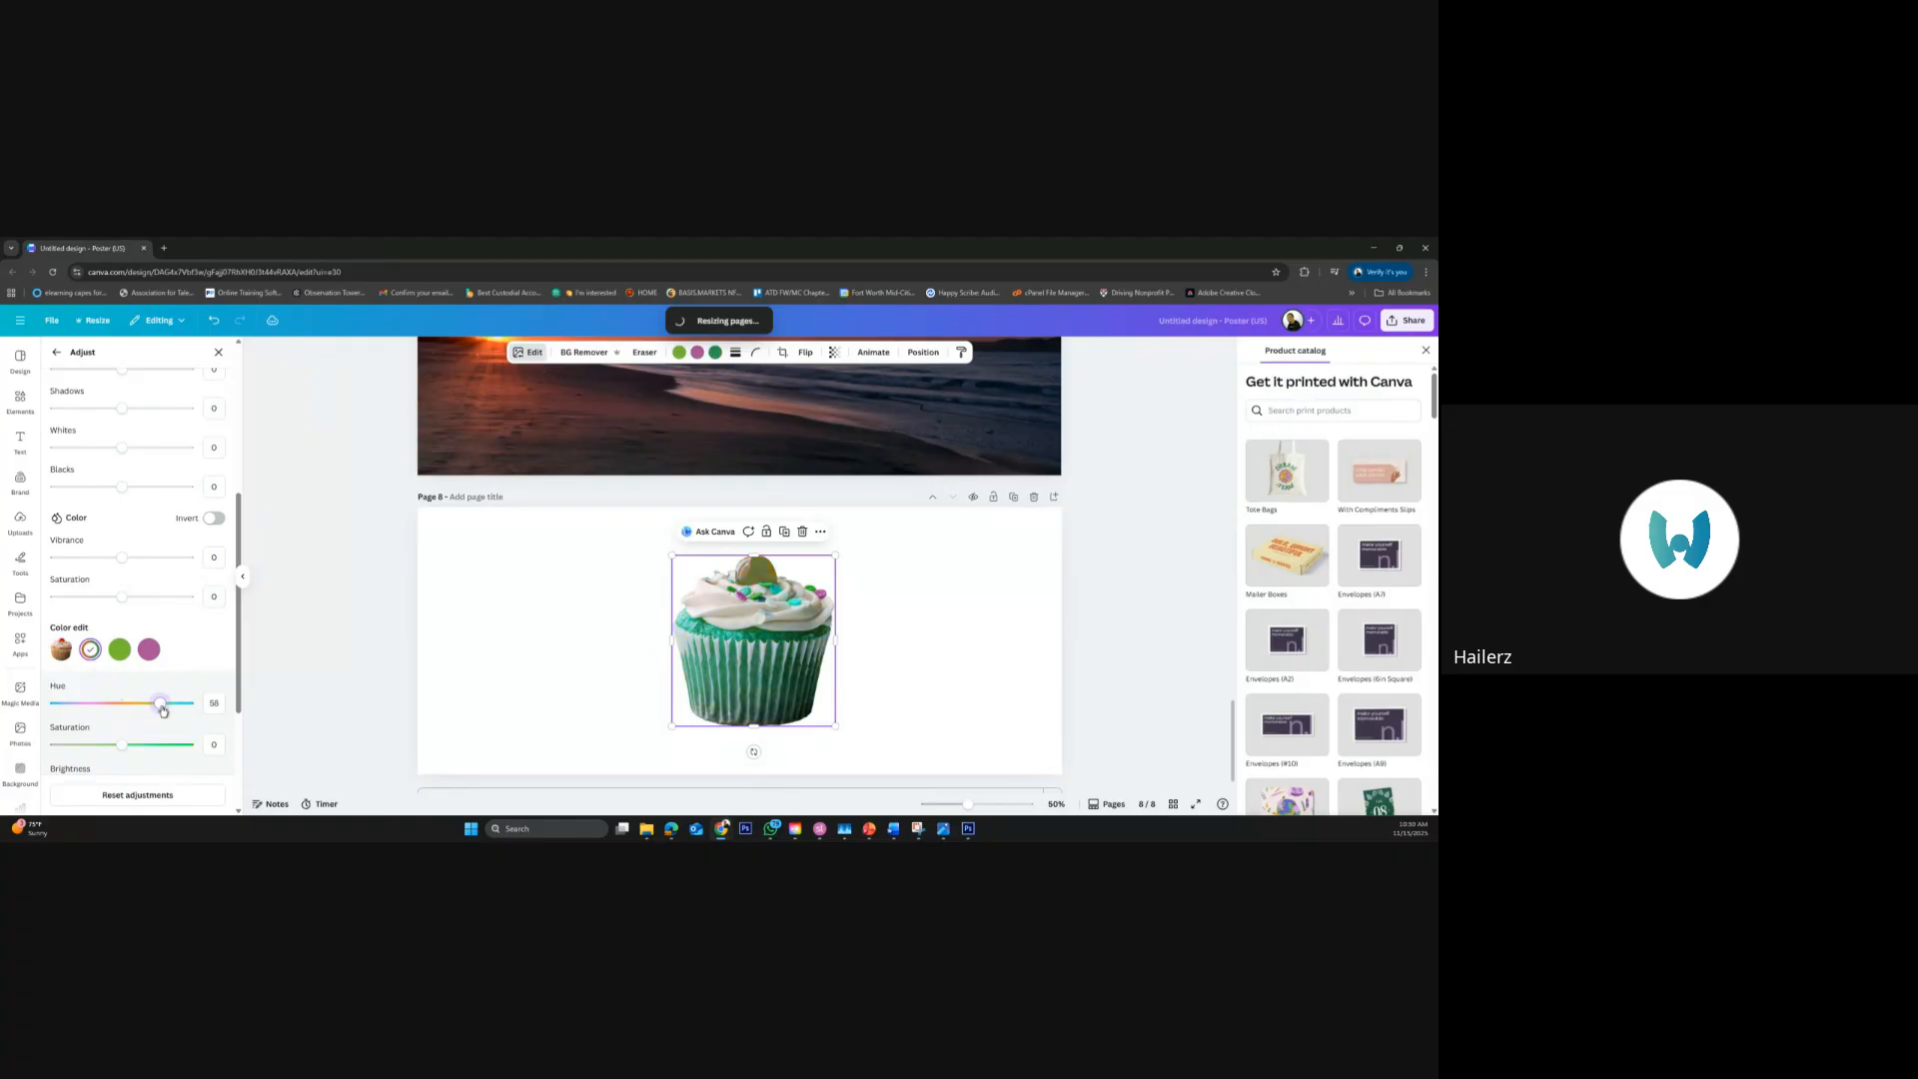
Set the color edit hue of the cupcake's green tones to -33 and of its purple tones to 54
{"action": "left_click", "coordinate": [120, 651]}
{"action": "mouse_move", "coordinate": [121, 704]}
{"action": "left_mouse_down"}
{"action": "mouse_move", "coordinate": [77, 706]}
{"action": "mouse_move", "coordinate": [157, 708]}
{"action": "mouse_move", "coordinate": [99, 708]}
{"action": "left_mouse_up"}
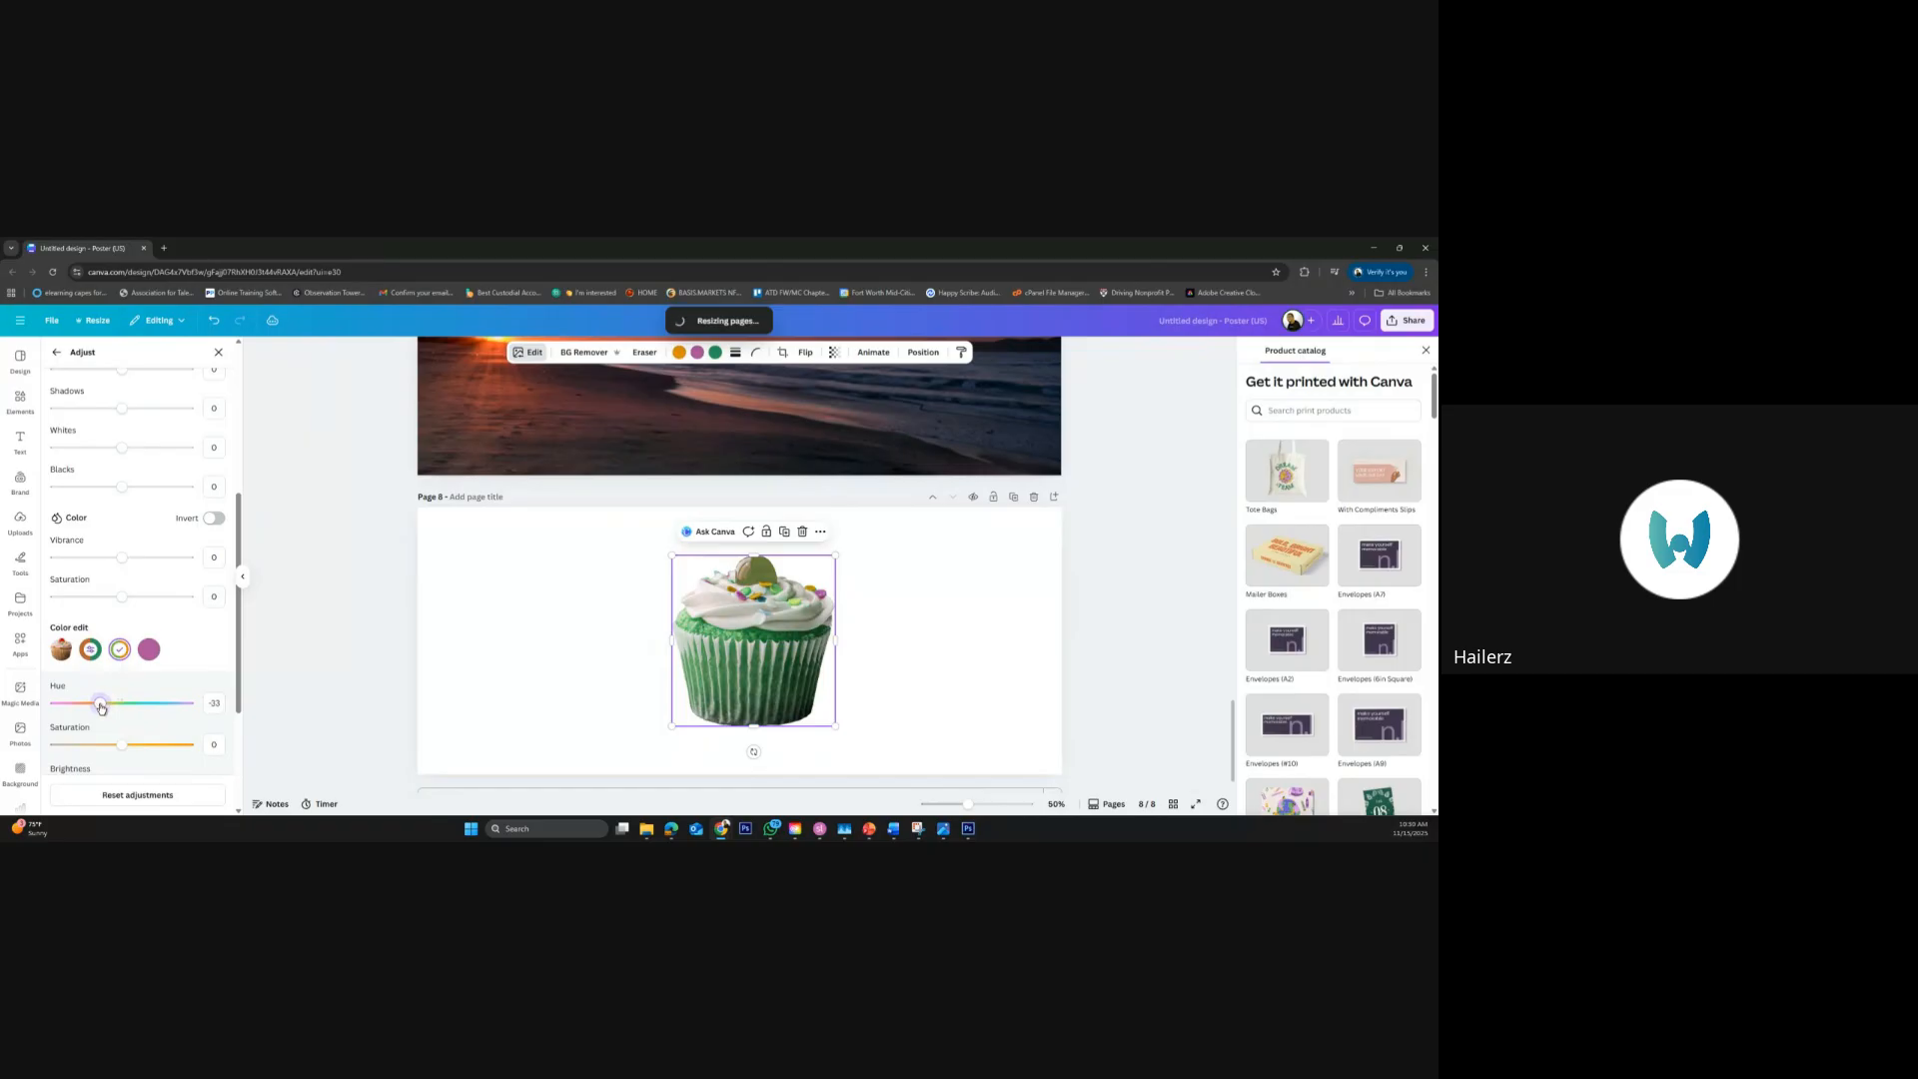
{"action": "left_click", "coordinate": [148, 650]}
{"action": "left_click_drag", "start_coordinate": [123, 708], "coordinate": [160, 707]}
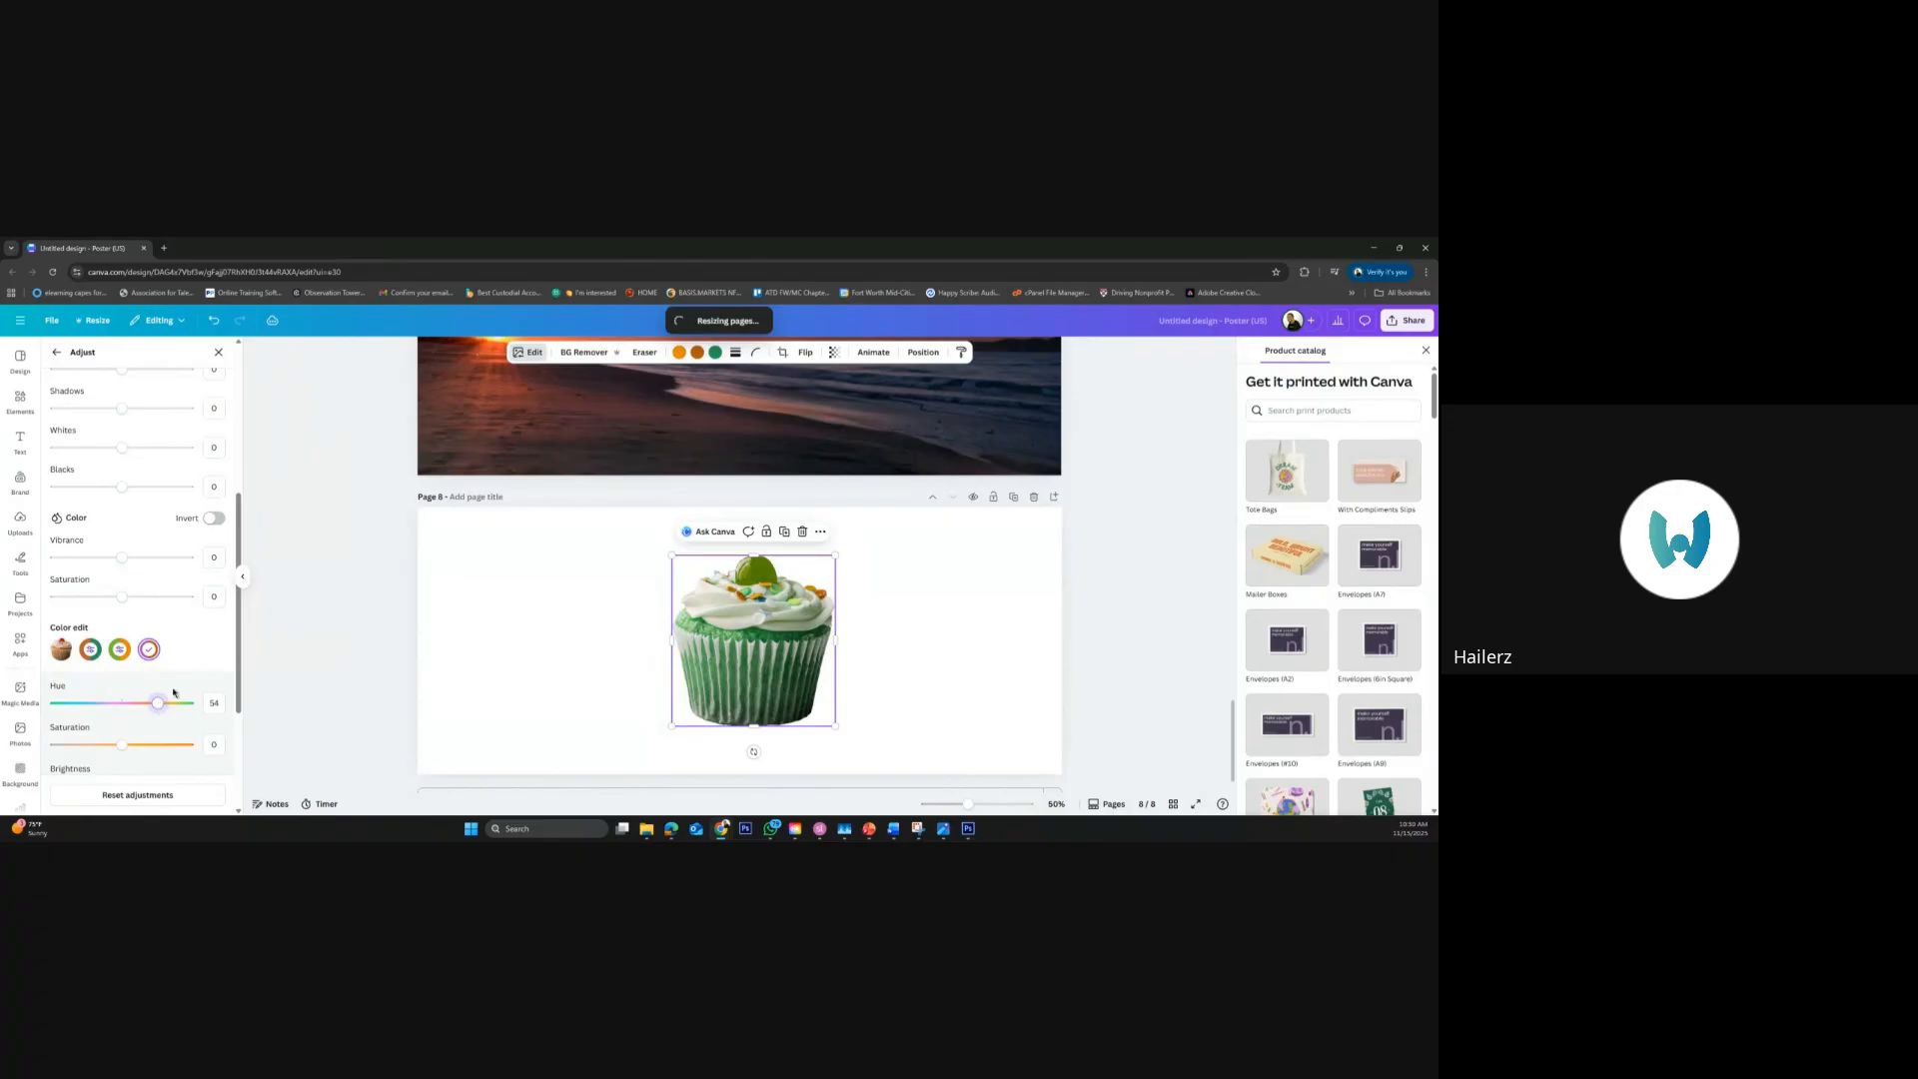
Review the cupcake's other adjustments, increase the saturation of its purple tones, and return their hue to about the middle of the range
{"action": "scroll", "coordinate": [150, 734], "scroll_direction": "down", "scroll_amount": 1}
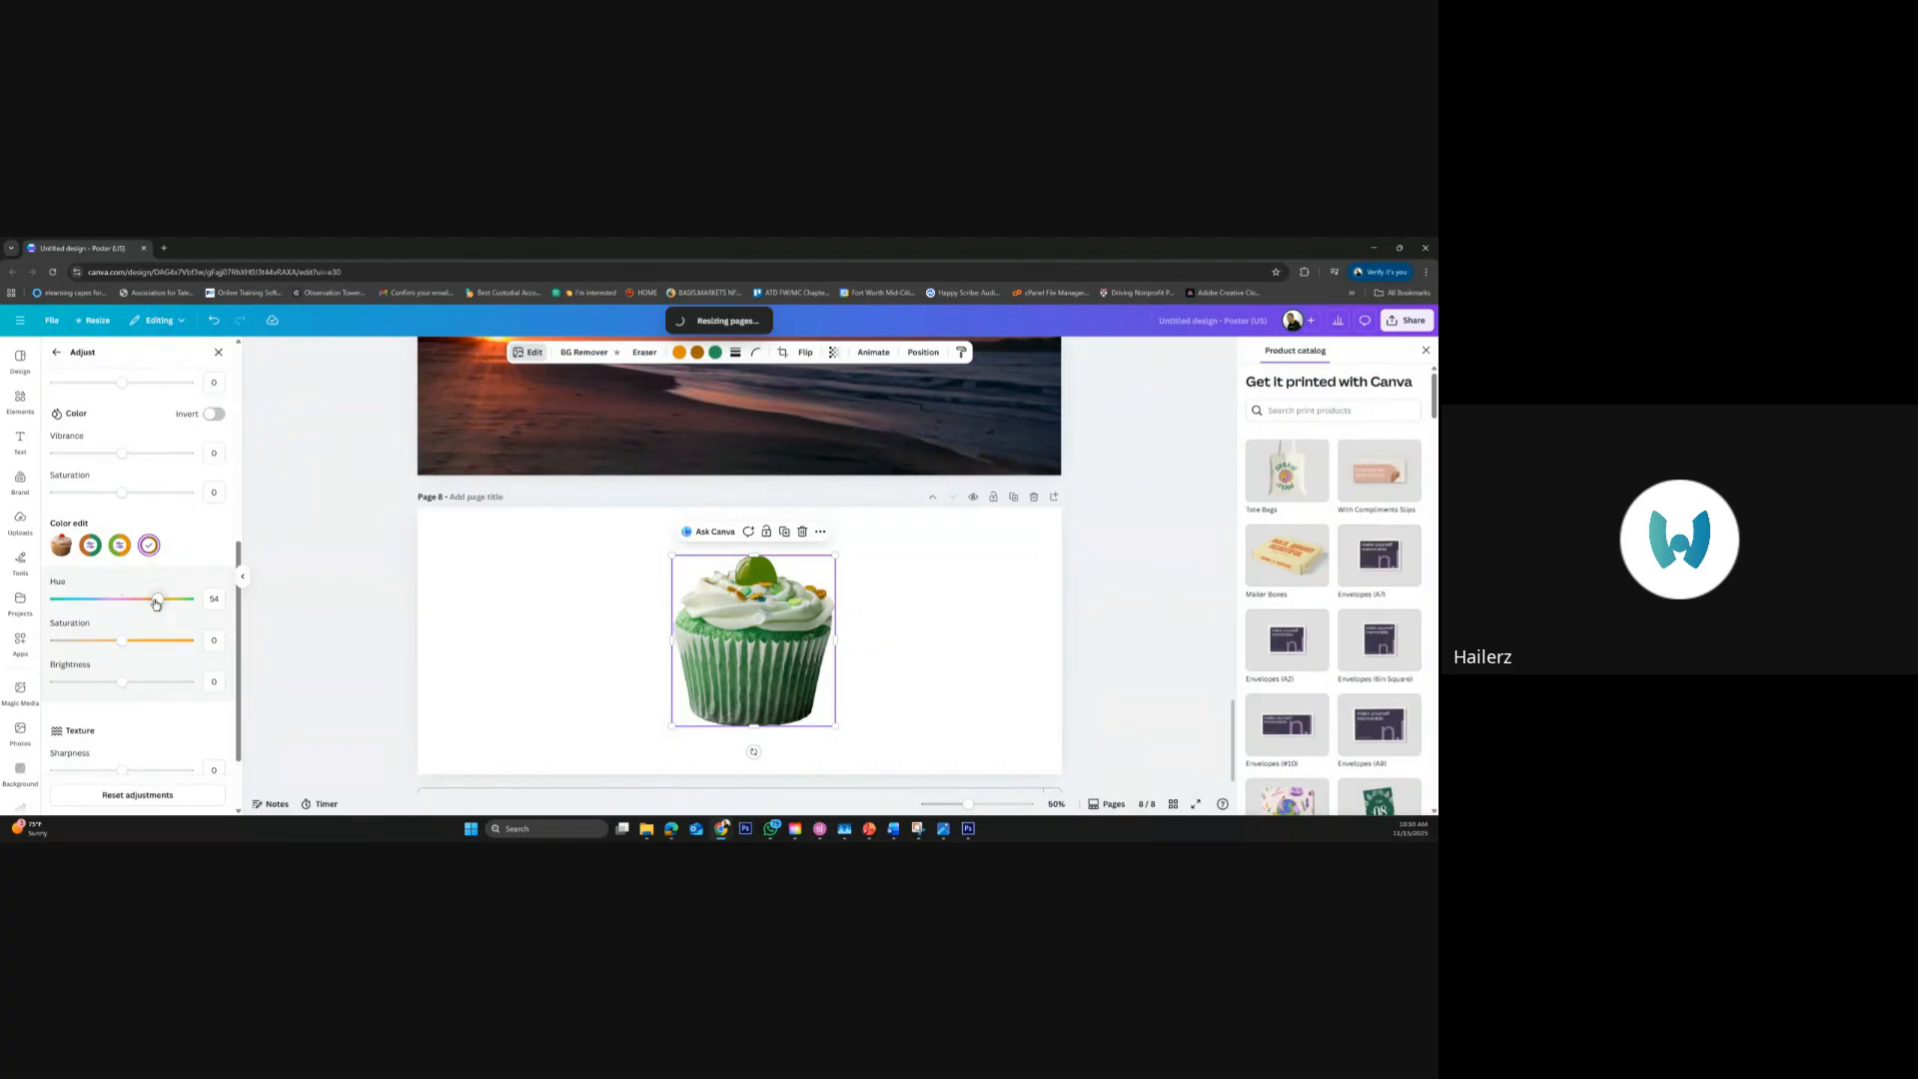
{"action": "scroll", "coordinate": [185, 720], "scroll_direction": "down", "scroll_amount": 1}
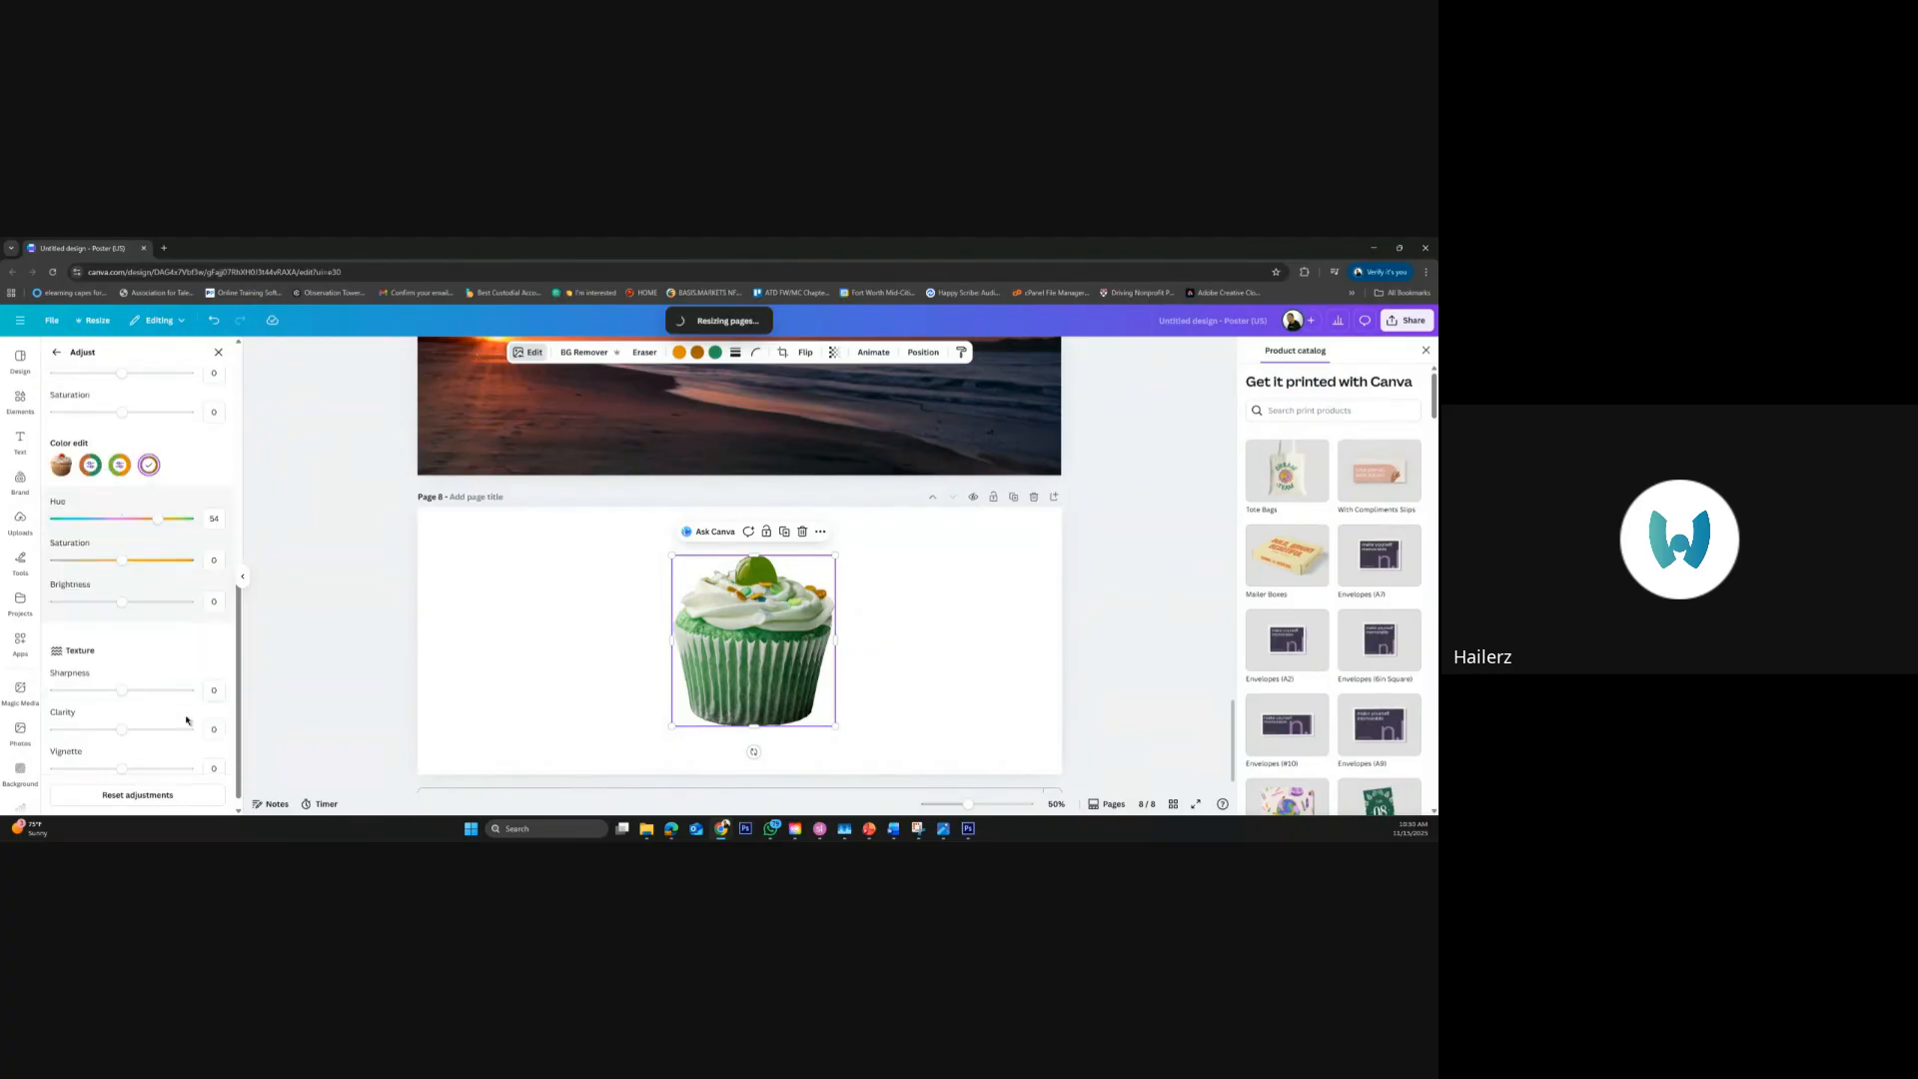
{"action": "scroll", "coordinate": [186, 719], "scroll_direction": "up", "scroll_amount": 5}
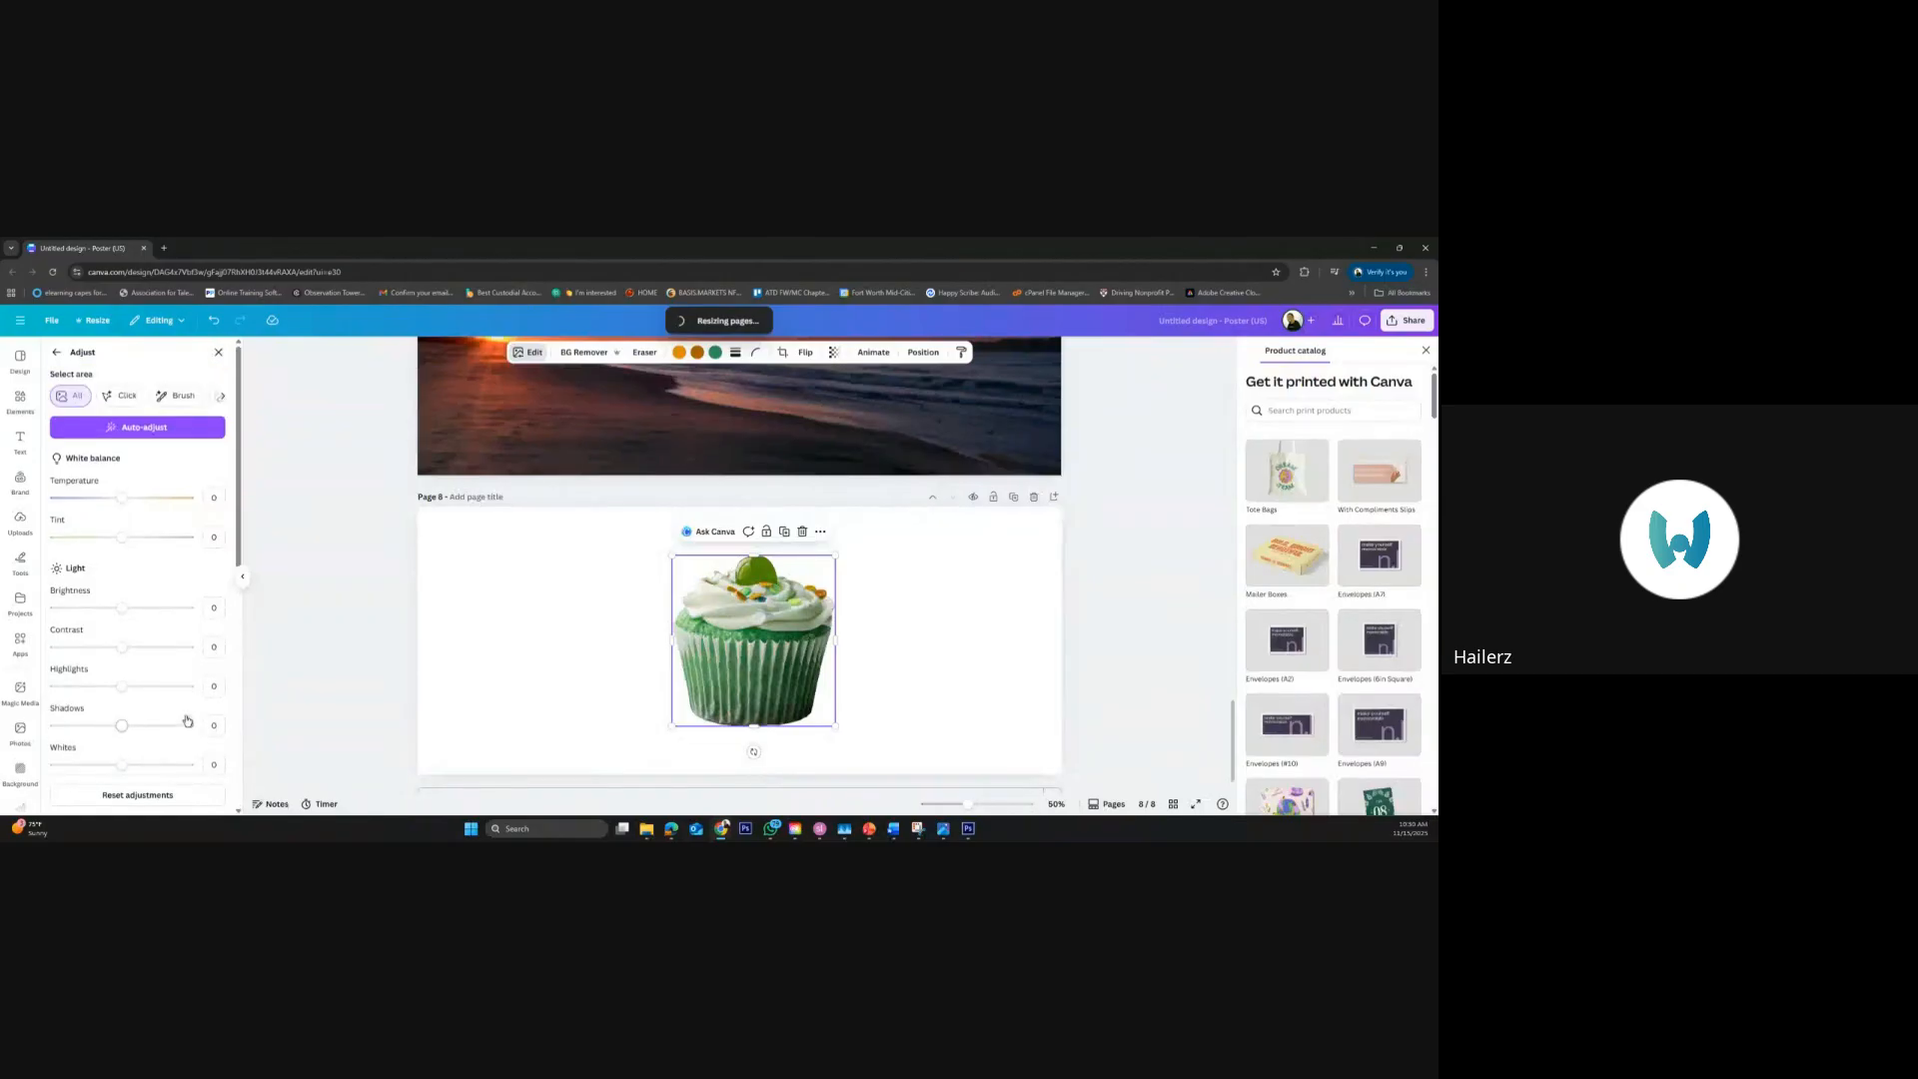
{"action": "scroll", "coordinate": [186, 720], "scroll_direction": "down", "scroll_amount": 5}
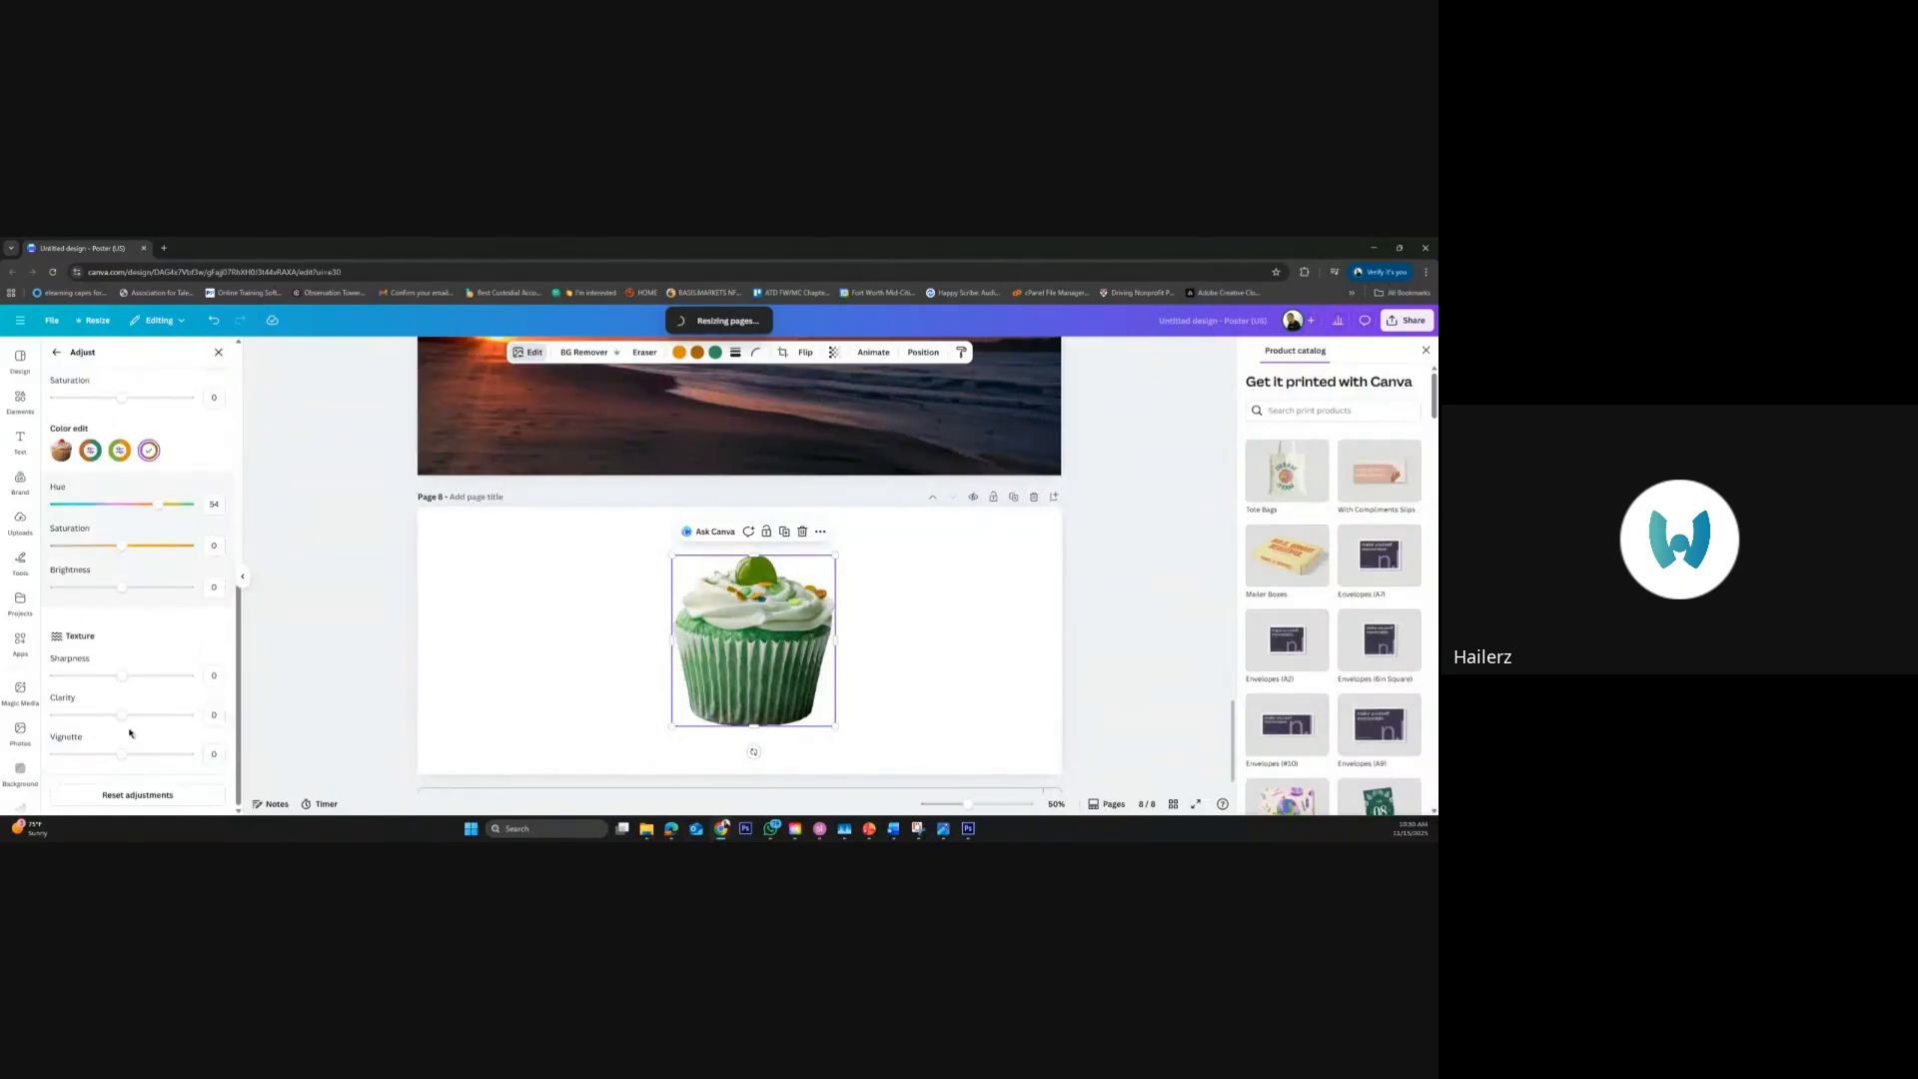
{"action": "scroll", "coordinate": [148, 613], "scroll_direction": "up", "scroll_amount": 1}
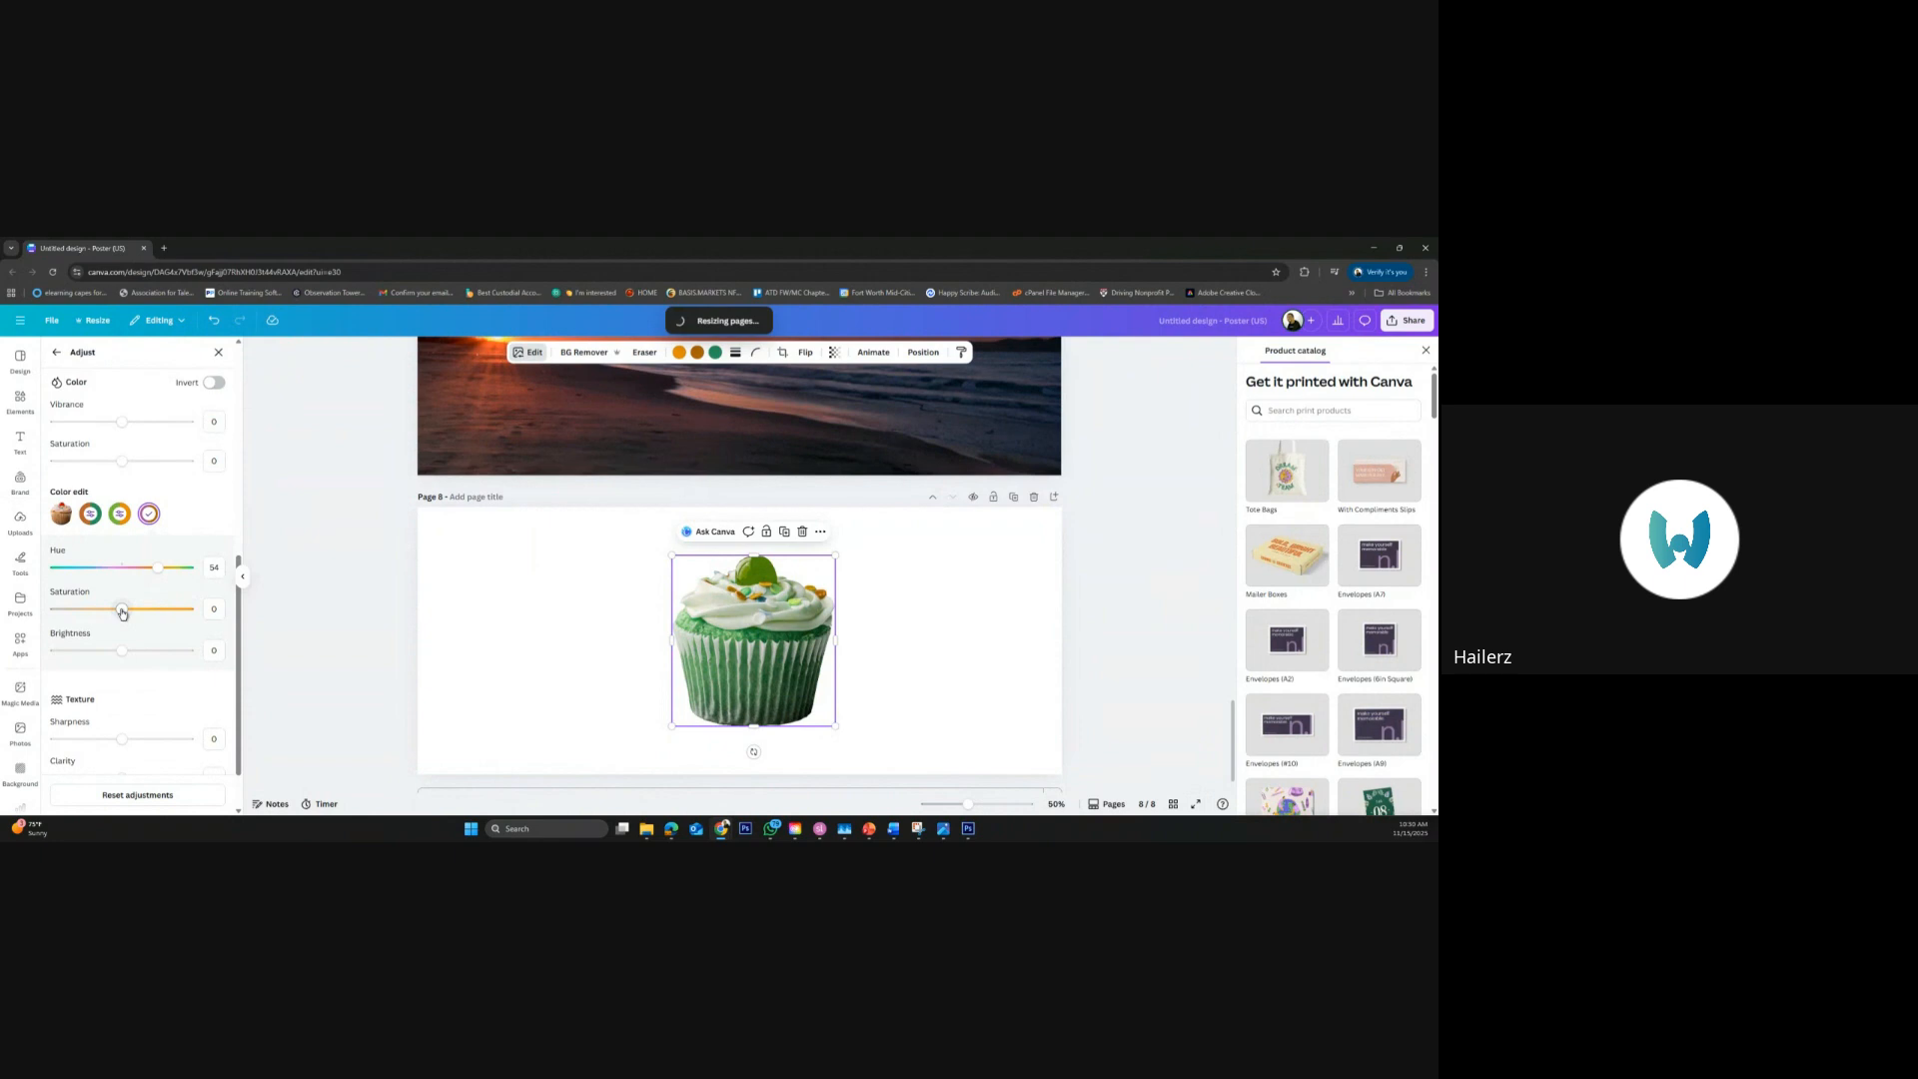
{"action": "left_click_drag", "start_coordinate": [122, 613], "coordinate": [164, 611]}
{"action": "left_click", "coordinate": [121, 568]}
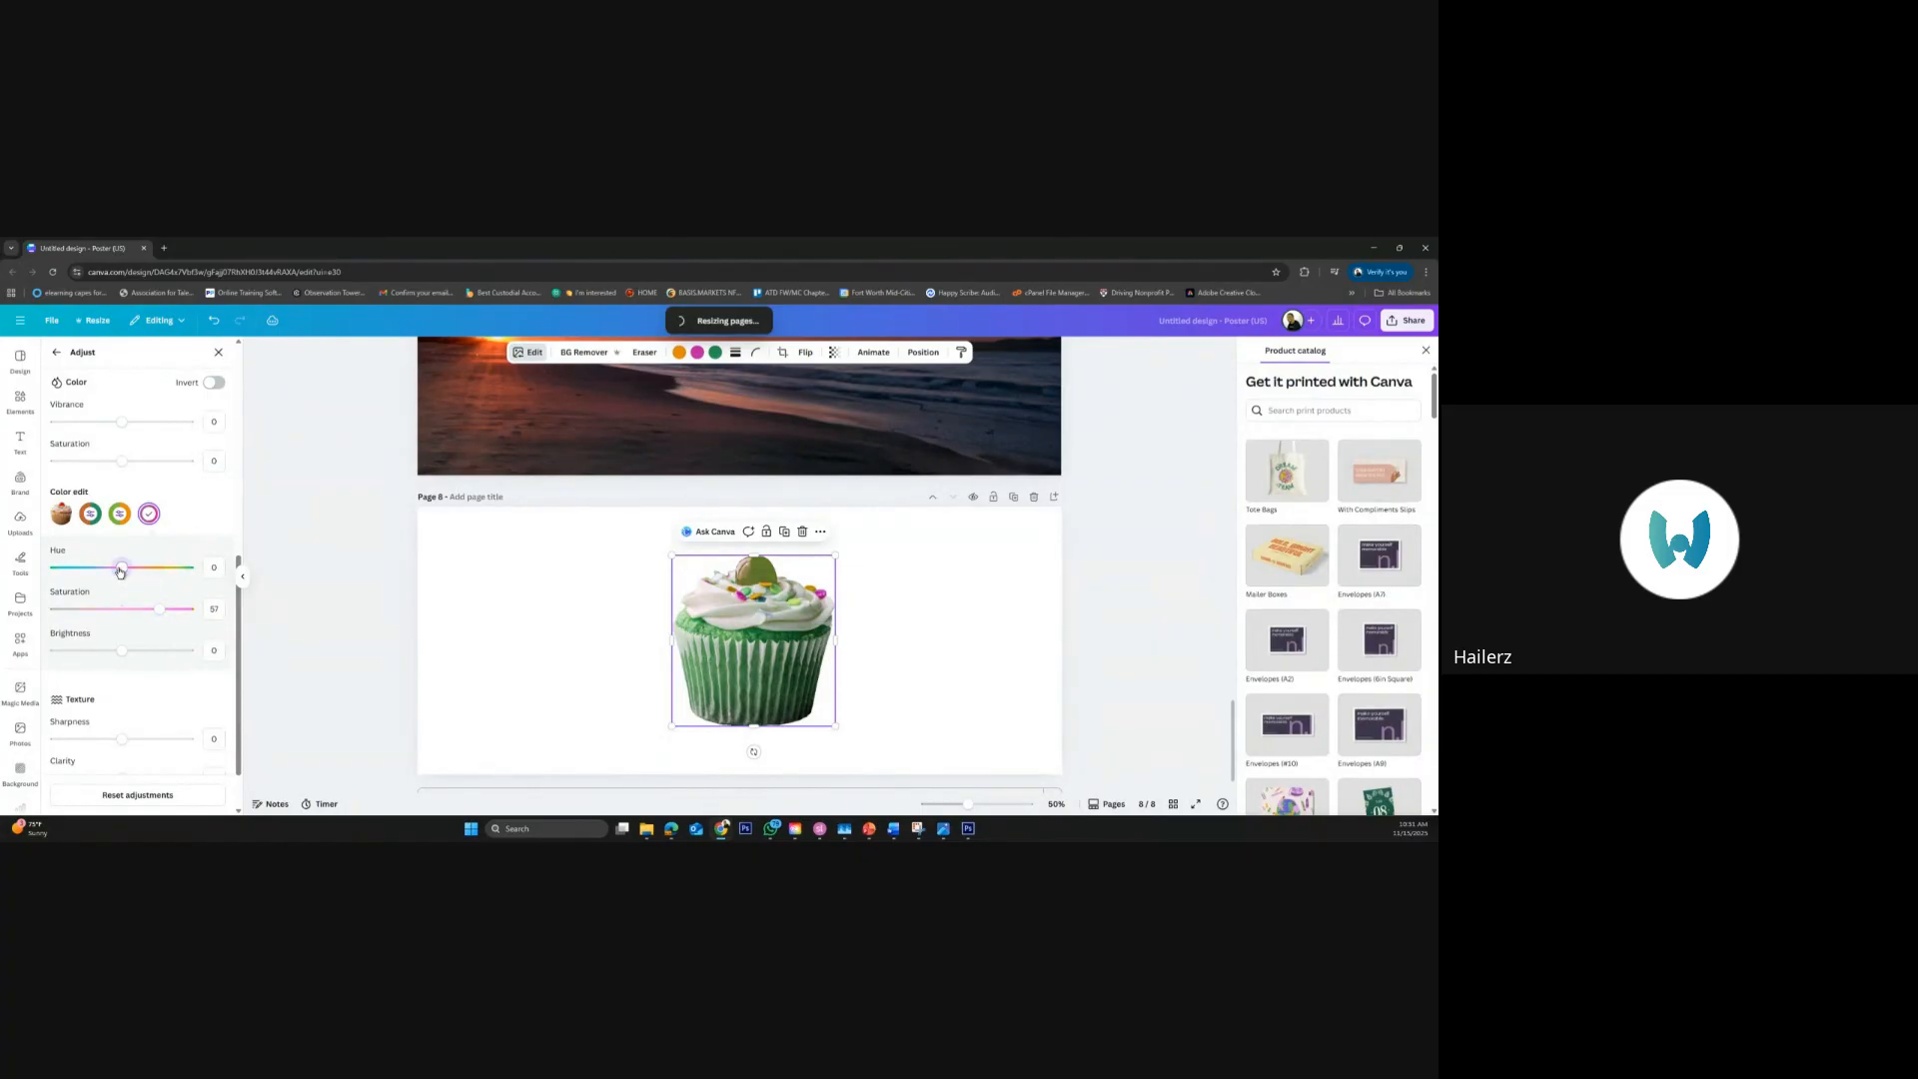
{"action": "left_click", "coordinate": [120, 514]}
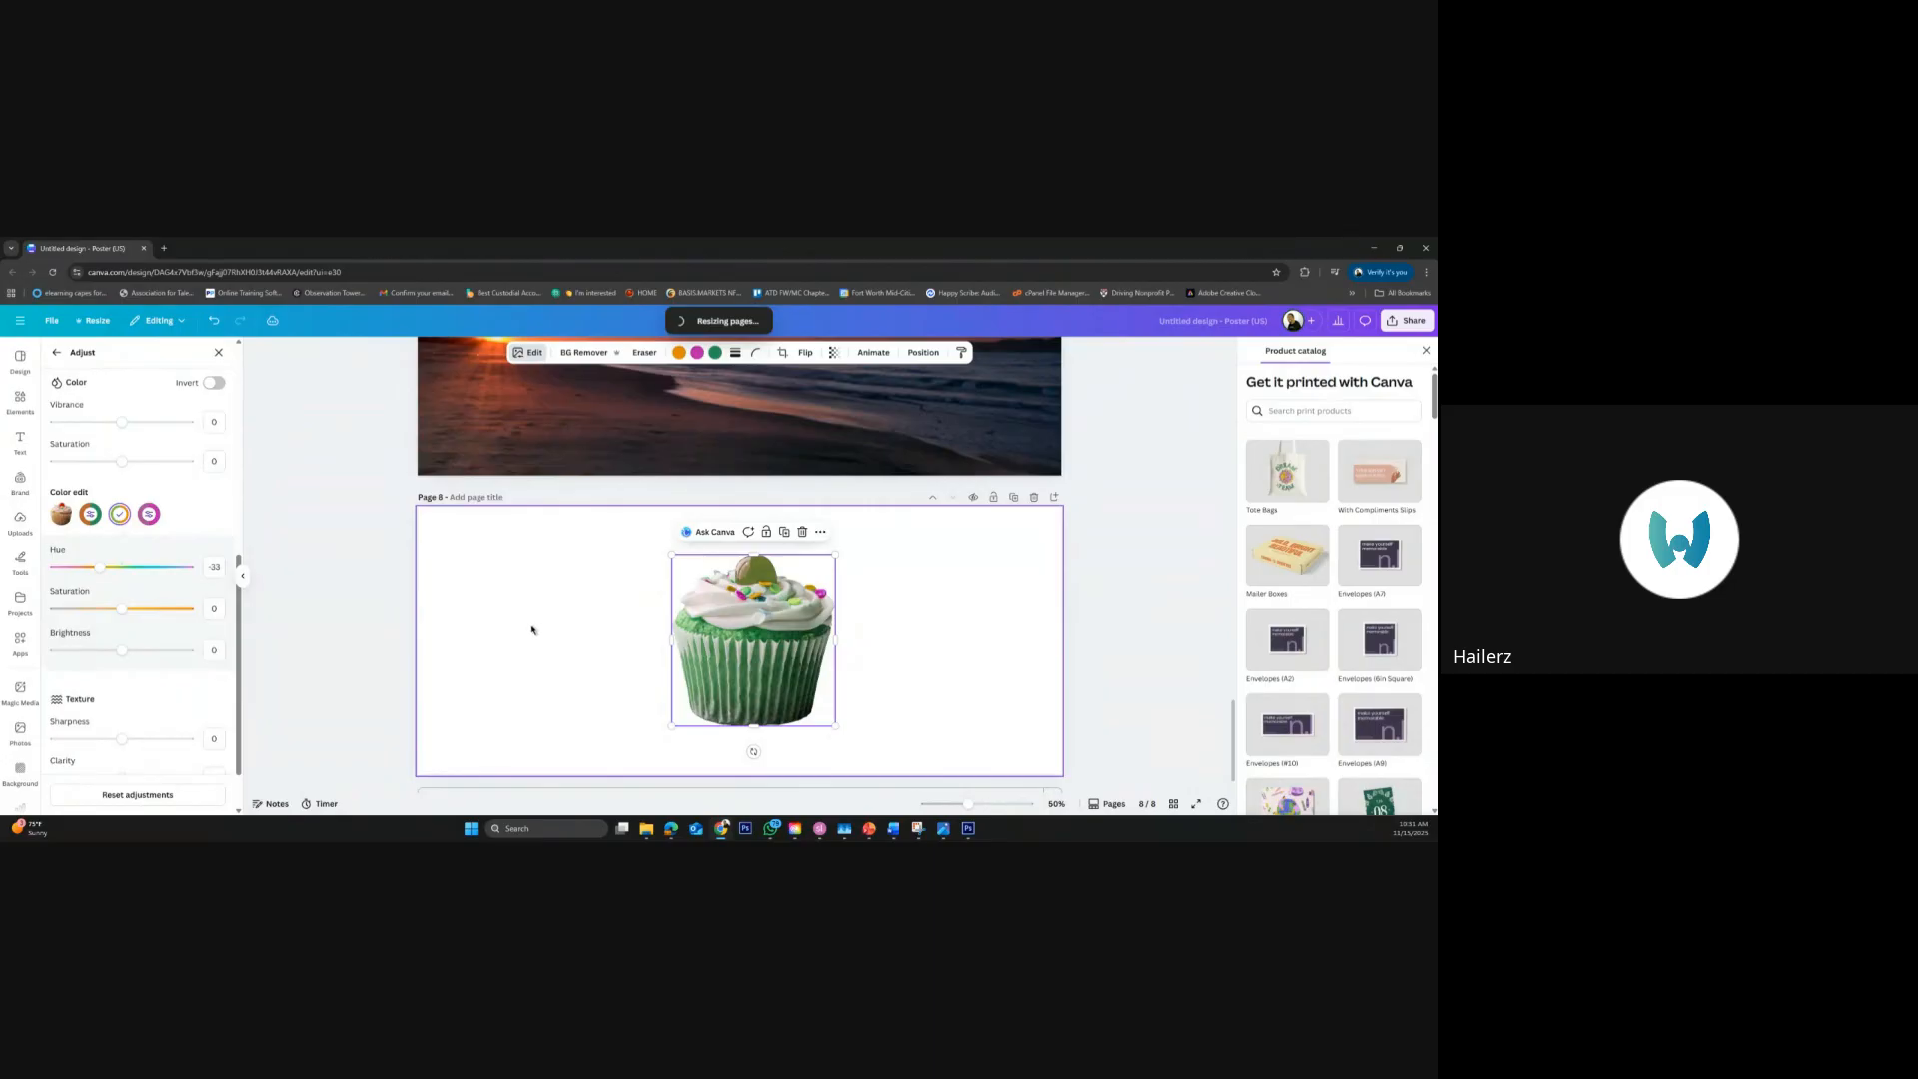
{"action": "left_click", "coordinate": [402, 629]}
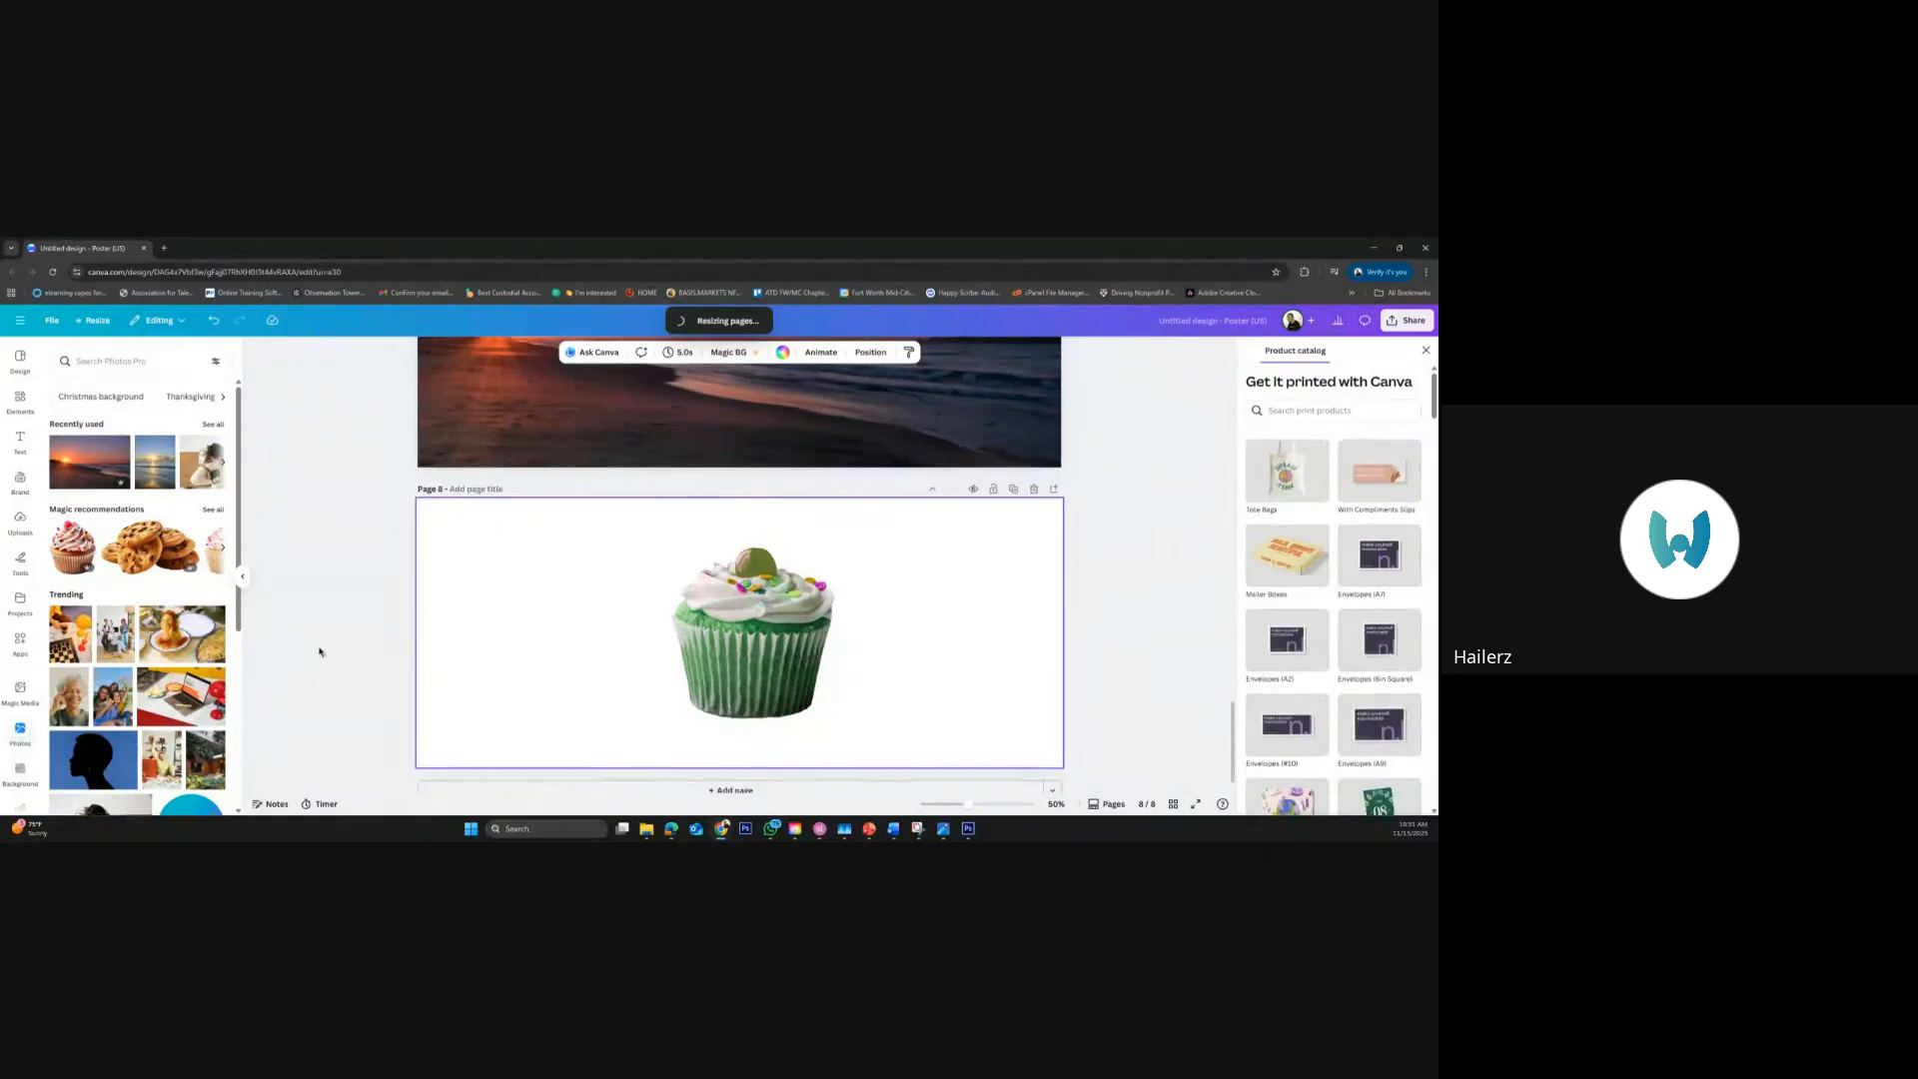
Delete the cupcake from page 8, search the photos for "cookies", and add the cutout pile of chocolate chip cookies
{"action": "left_click", "coordinate": [710, 664]}
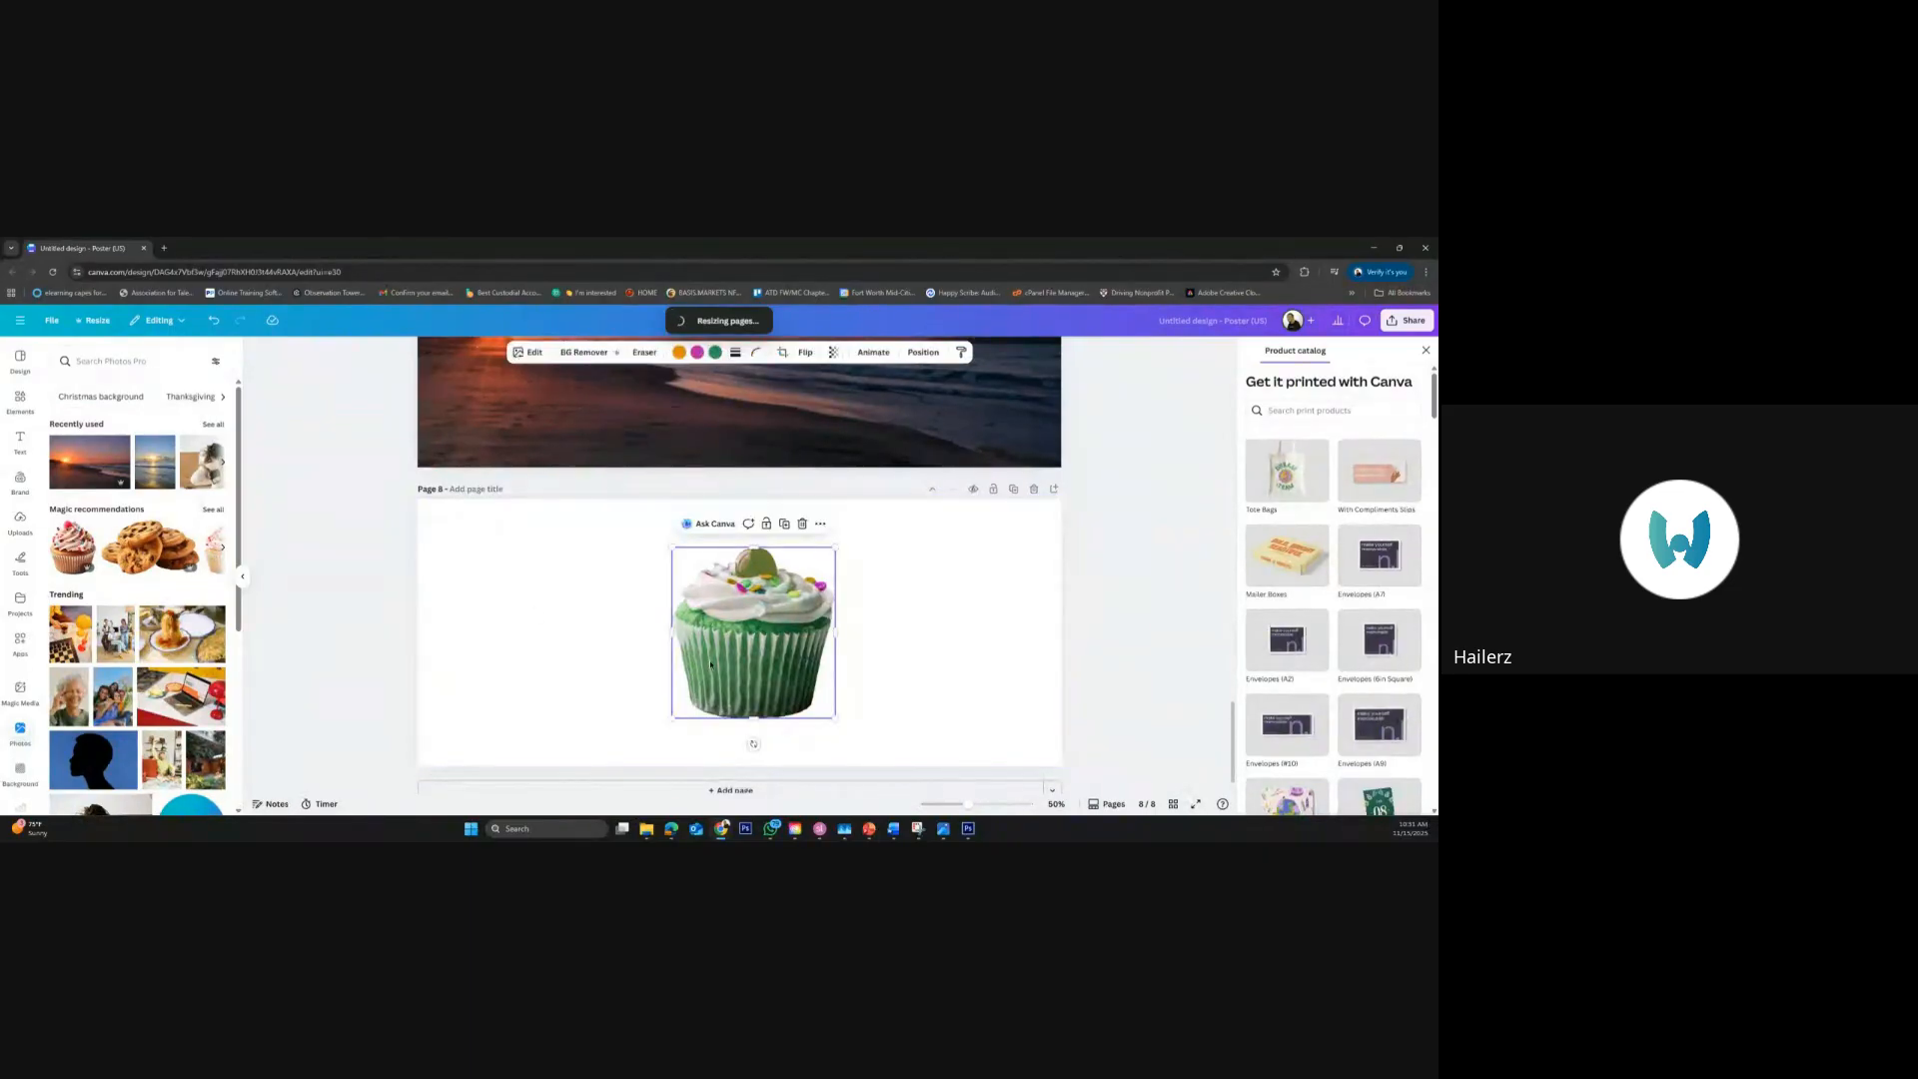
{"action": "key", "text": "Delete"}
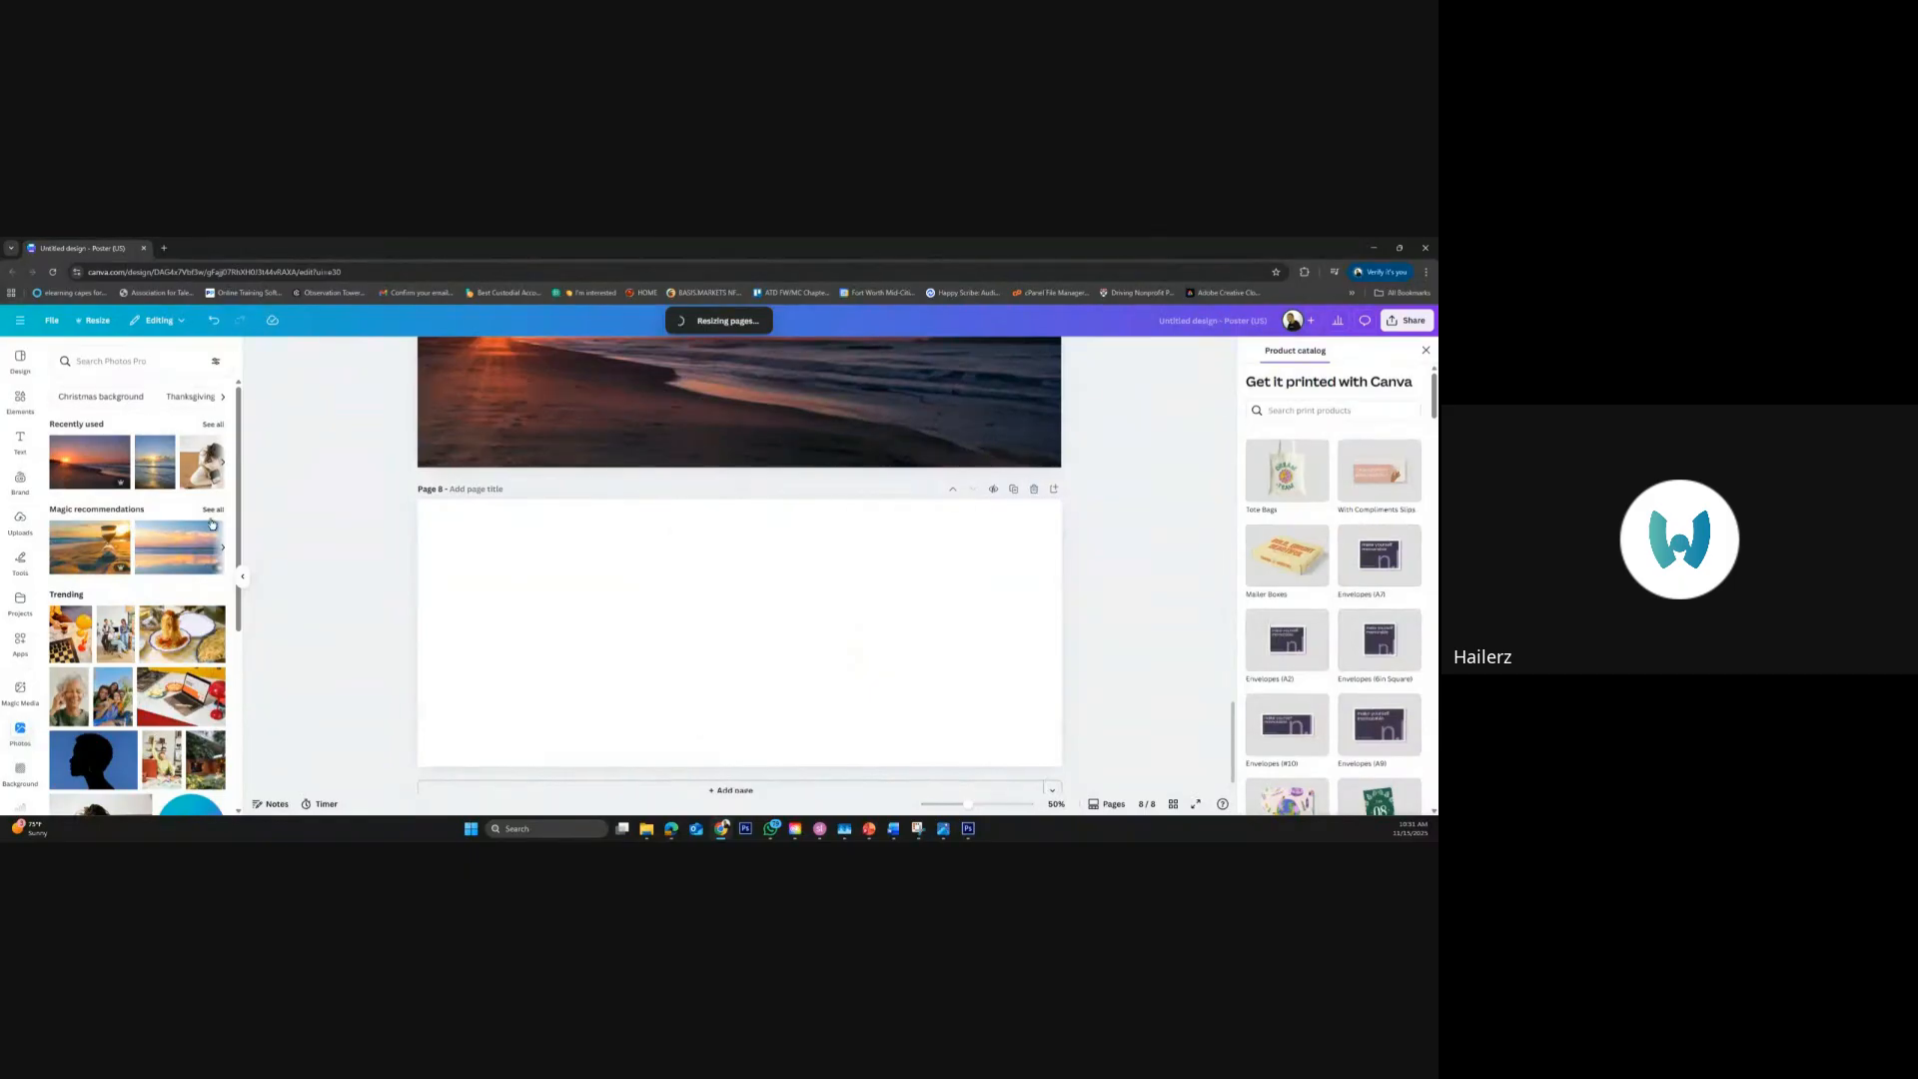
{"action": "left_click", "coordinate": [146, 363]}
{"action": "type", "text": "cookies"}
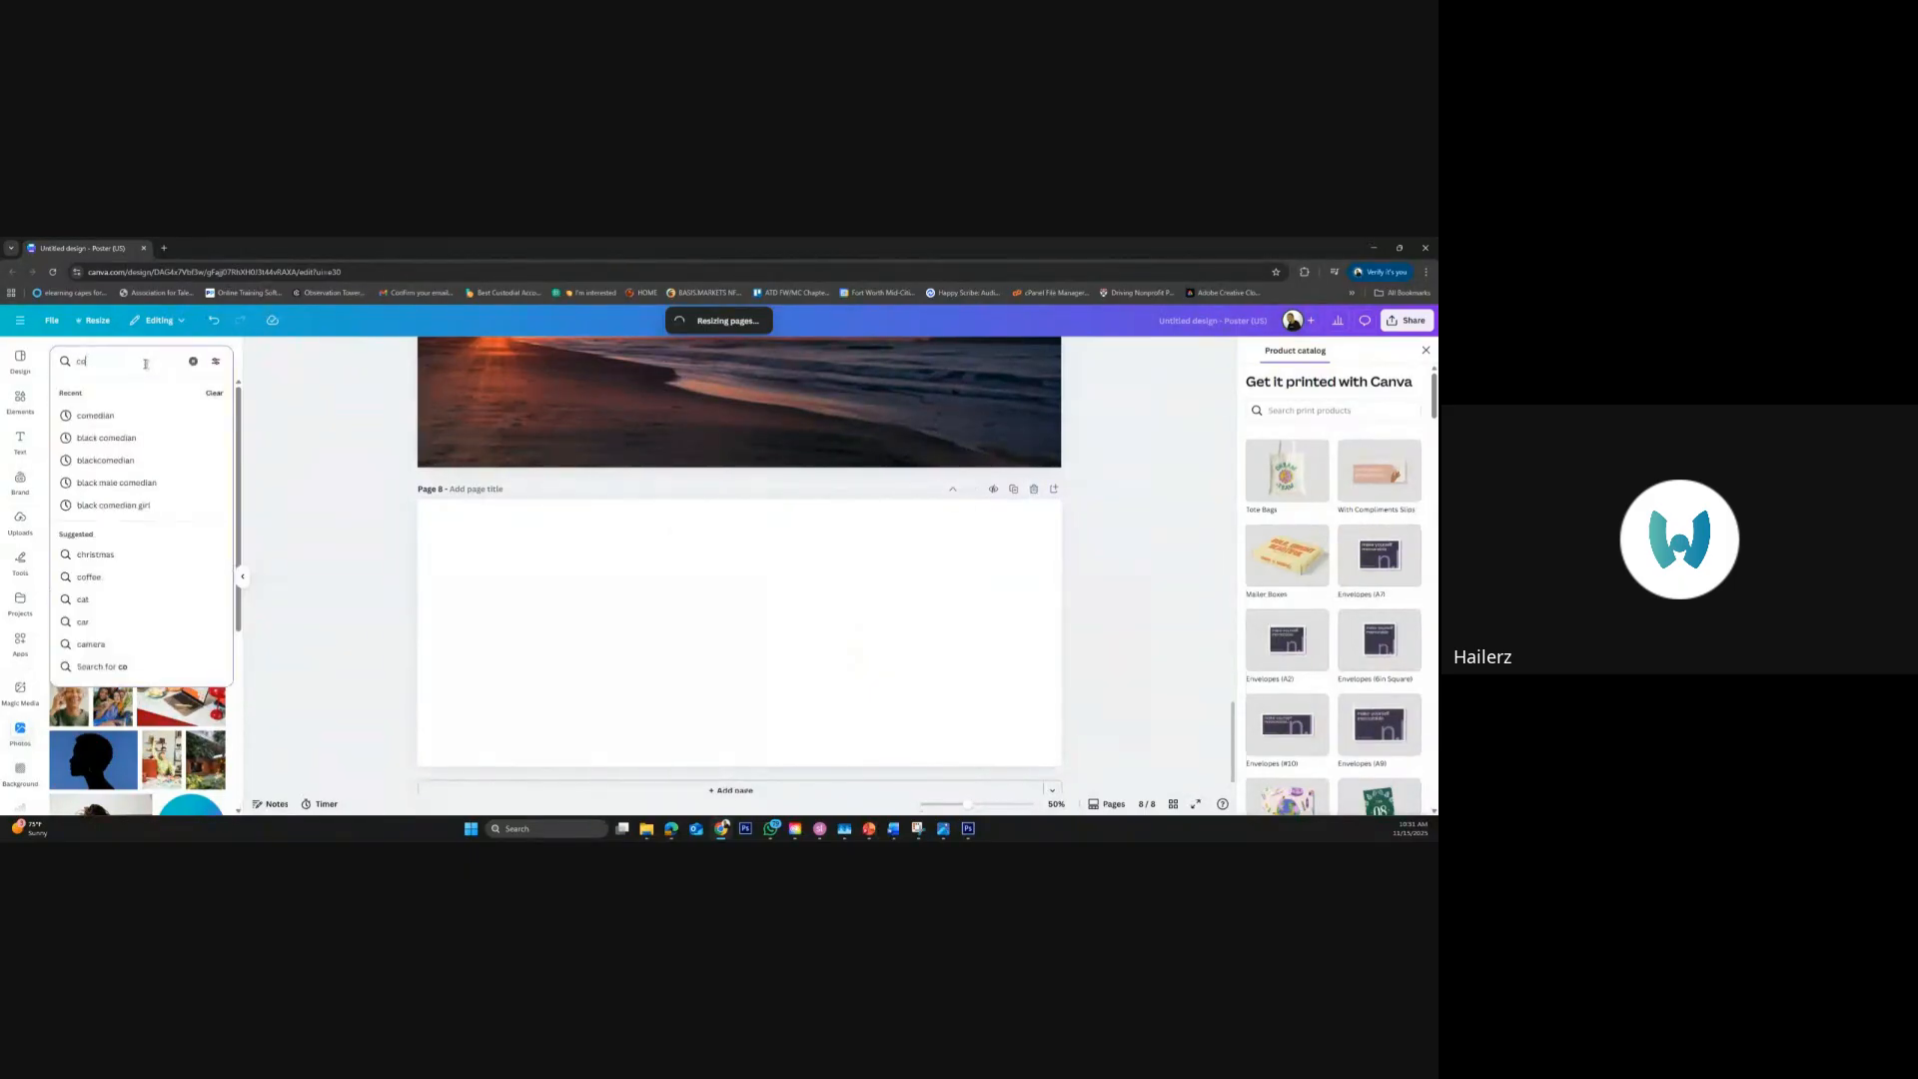
{"action": "key", "text": "Return"}
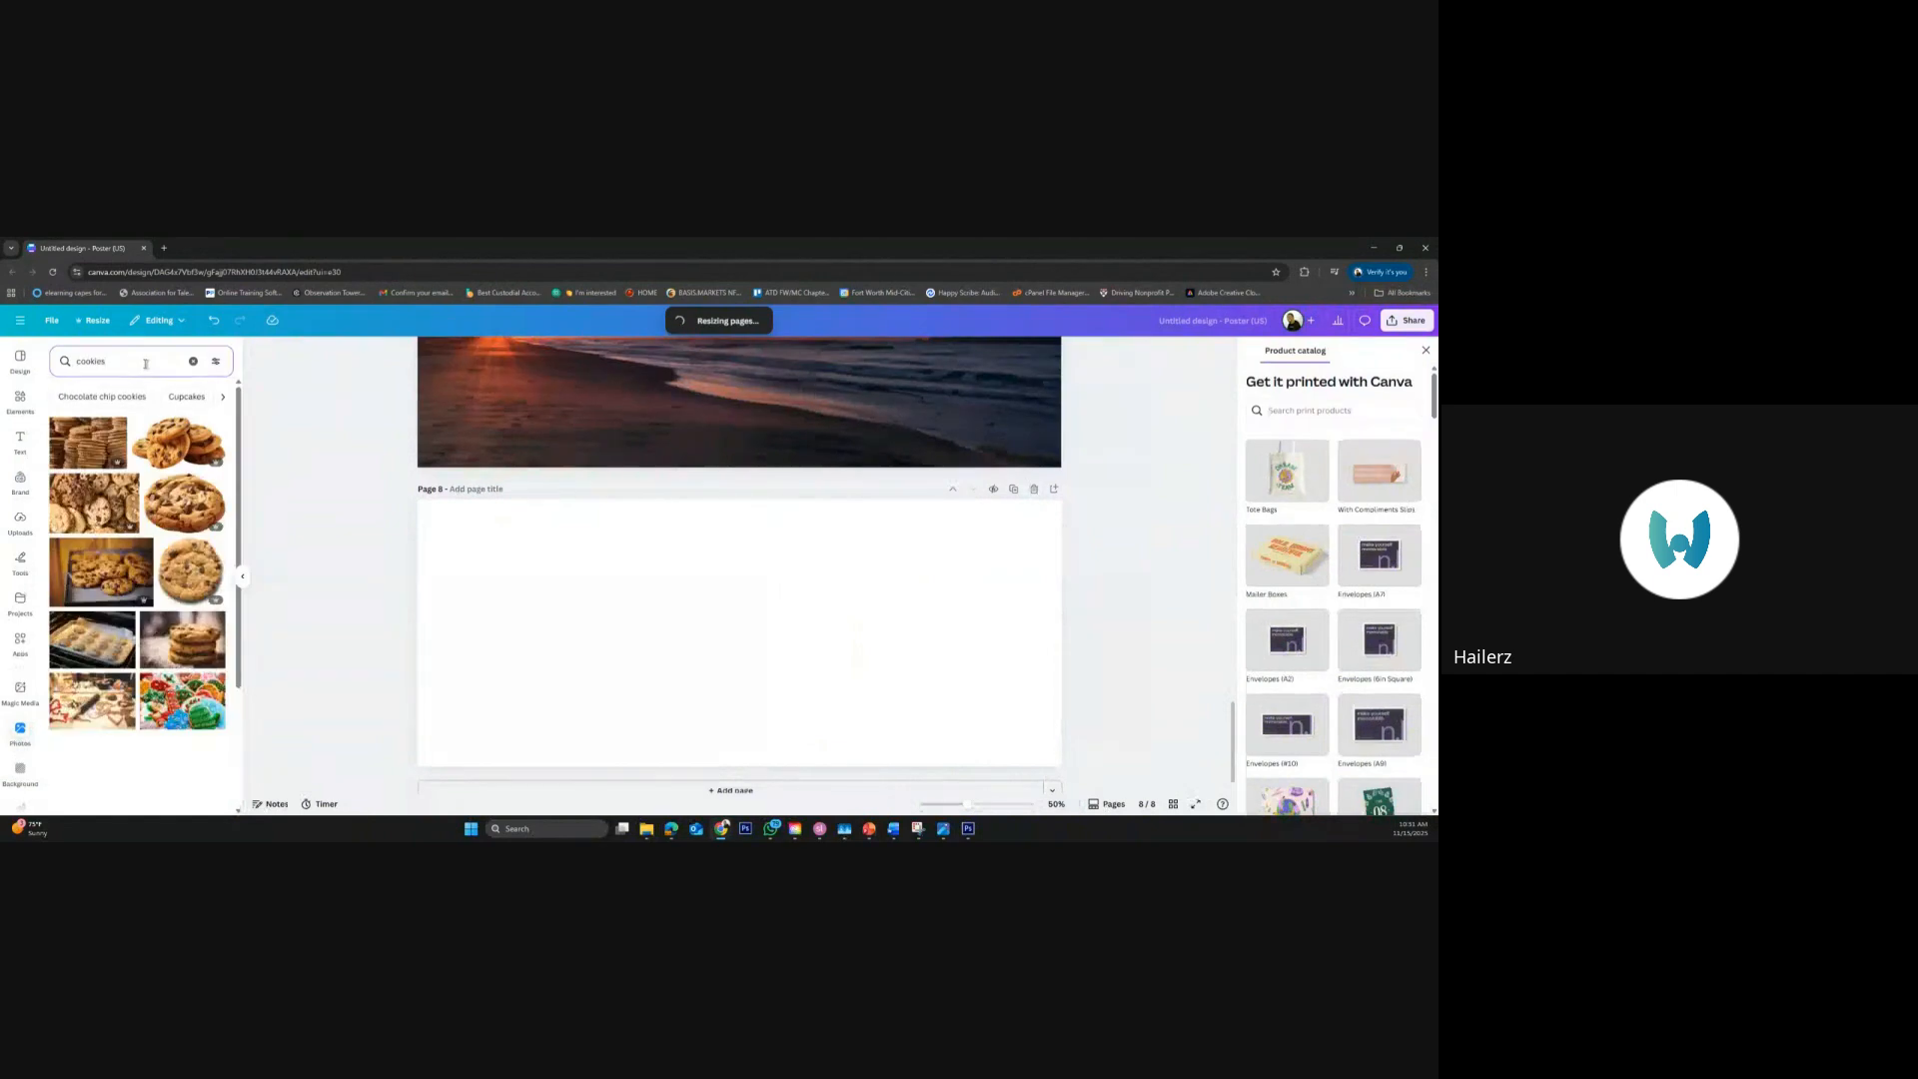
{"action": "left_click", "coordinate": [184, 442]}
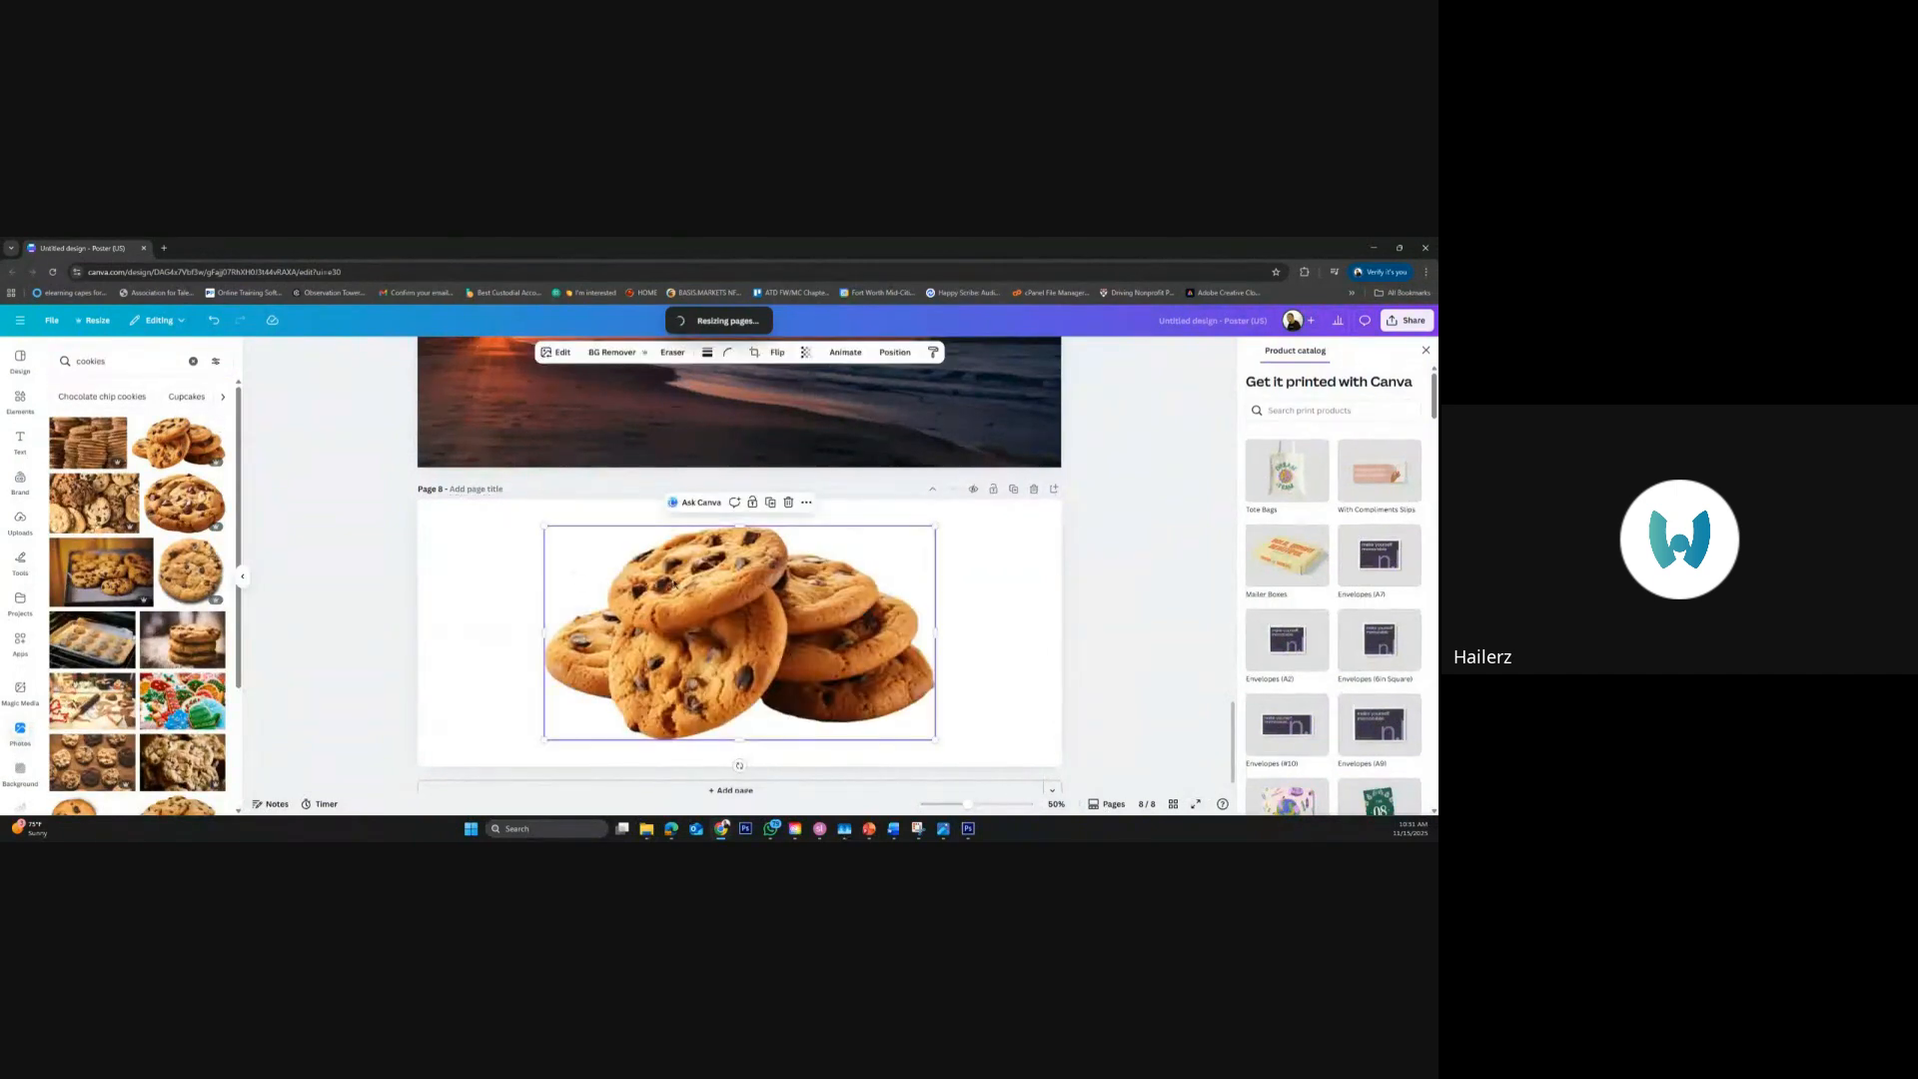
Recolor the orange-brown tones of page 8's cookie photo by setting their color edit hue to -50
{"action": "left_click", "coordinate": [547, 356]}
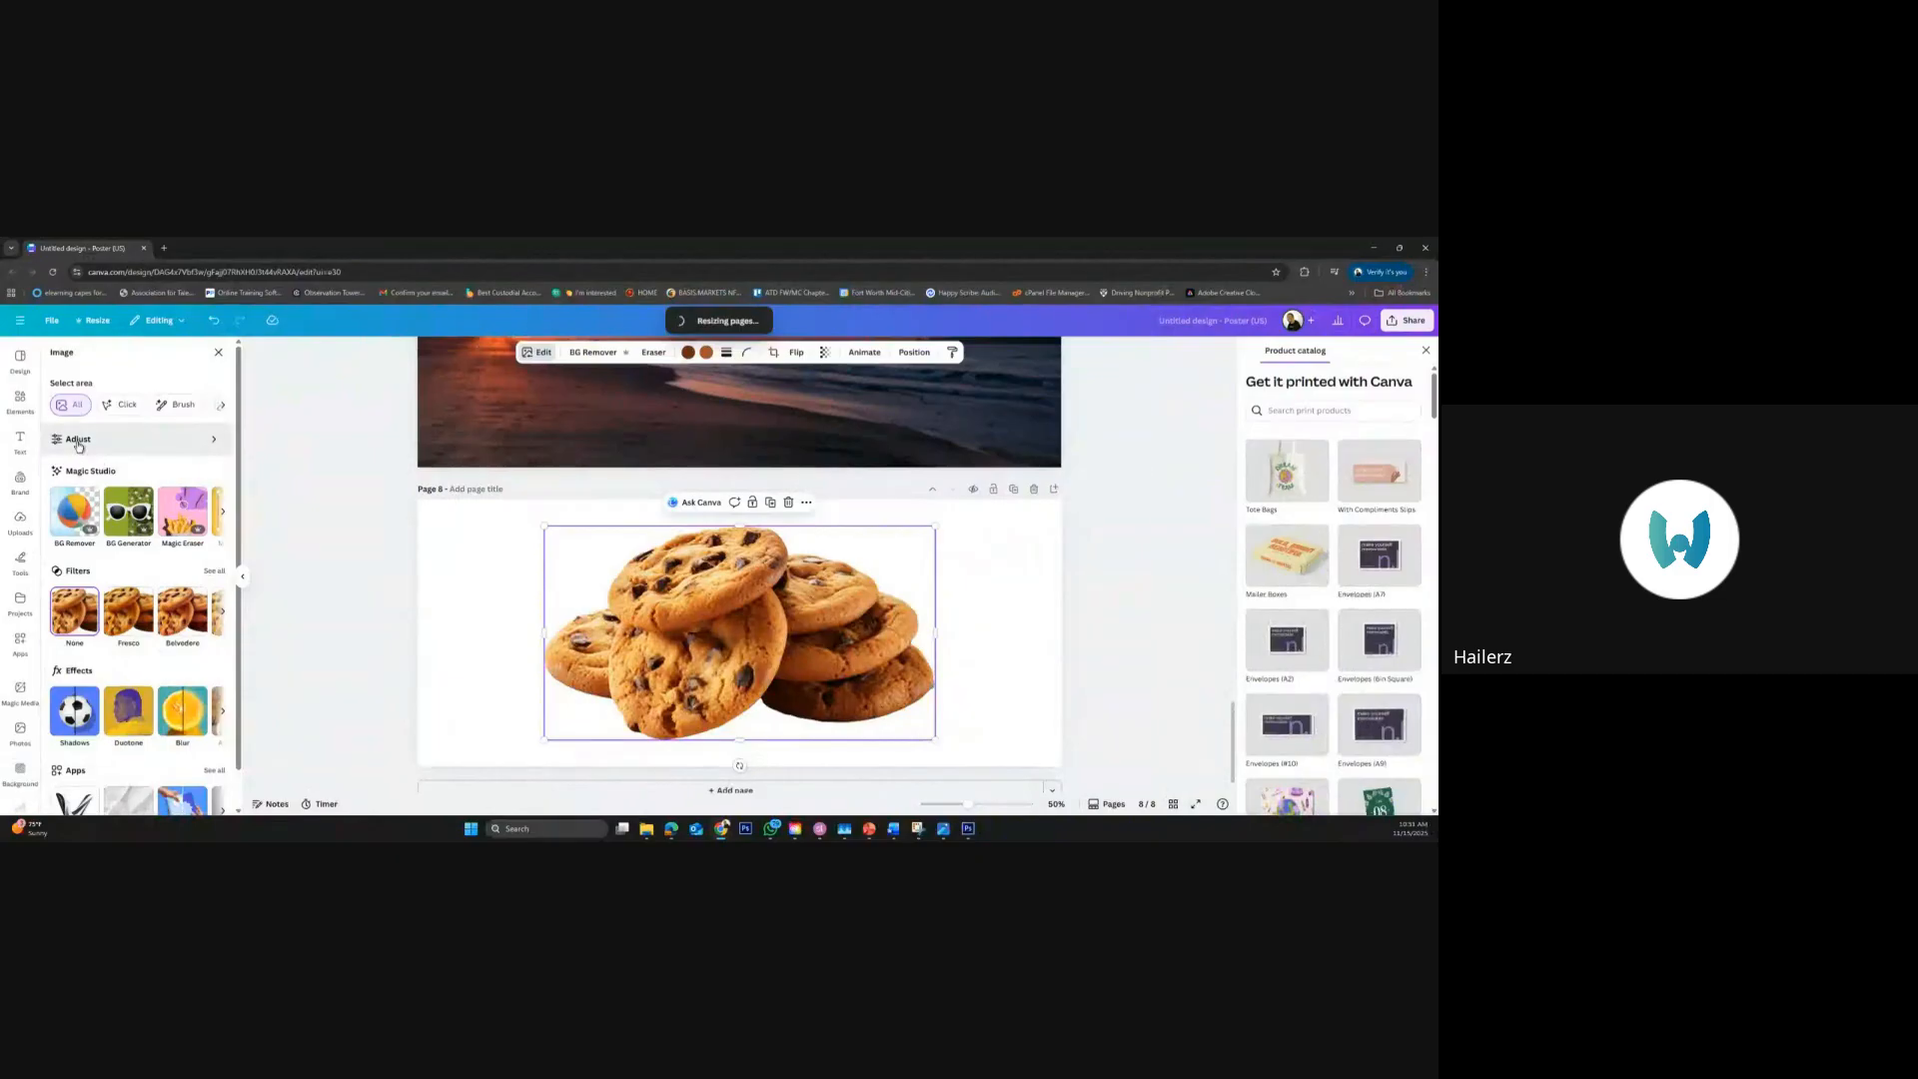
{"action": "left_click", "coordinate": [79, 443]}
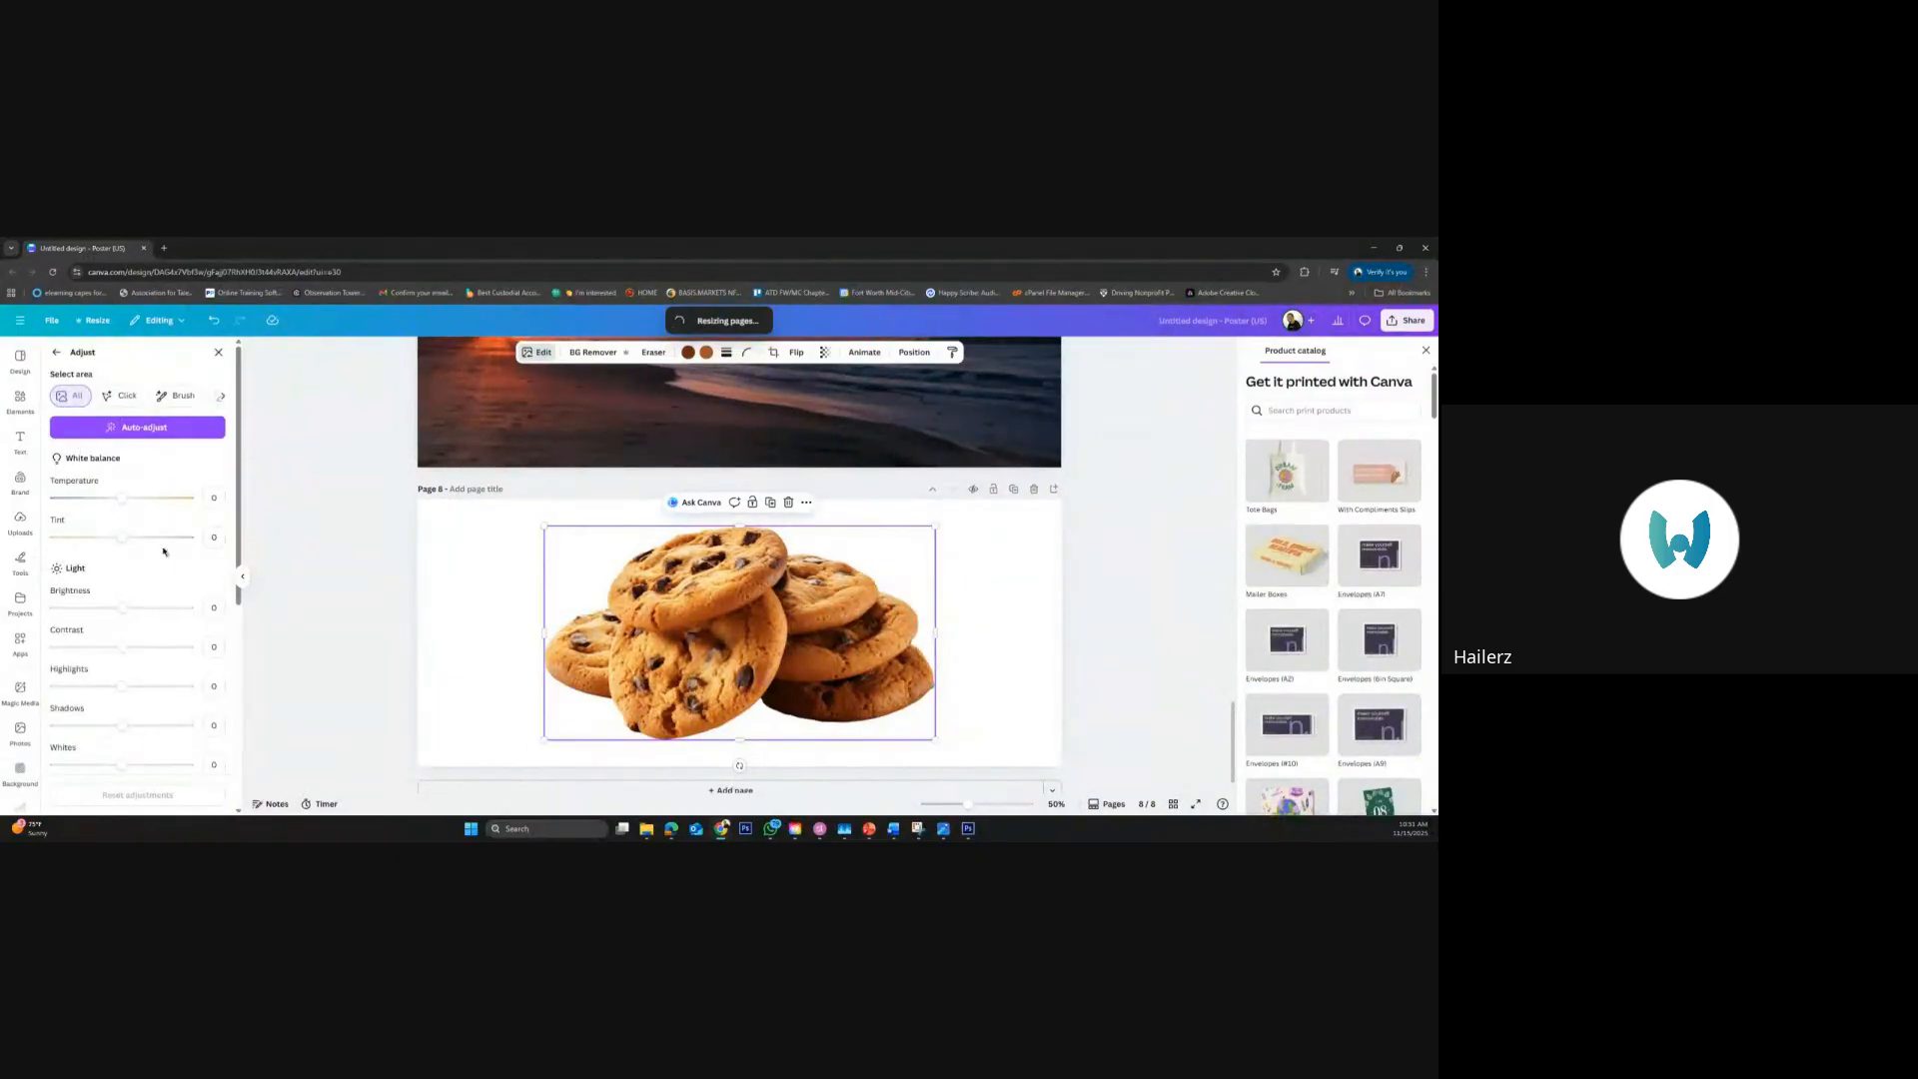
{"action": "left_click_drag", "start_coordinate": [237, 556], "coordinate": [234, 717]}
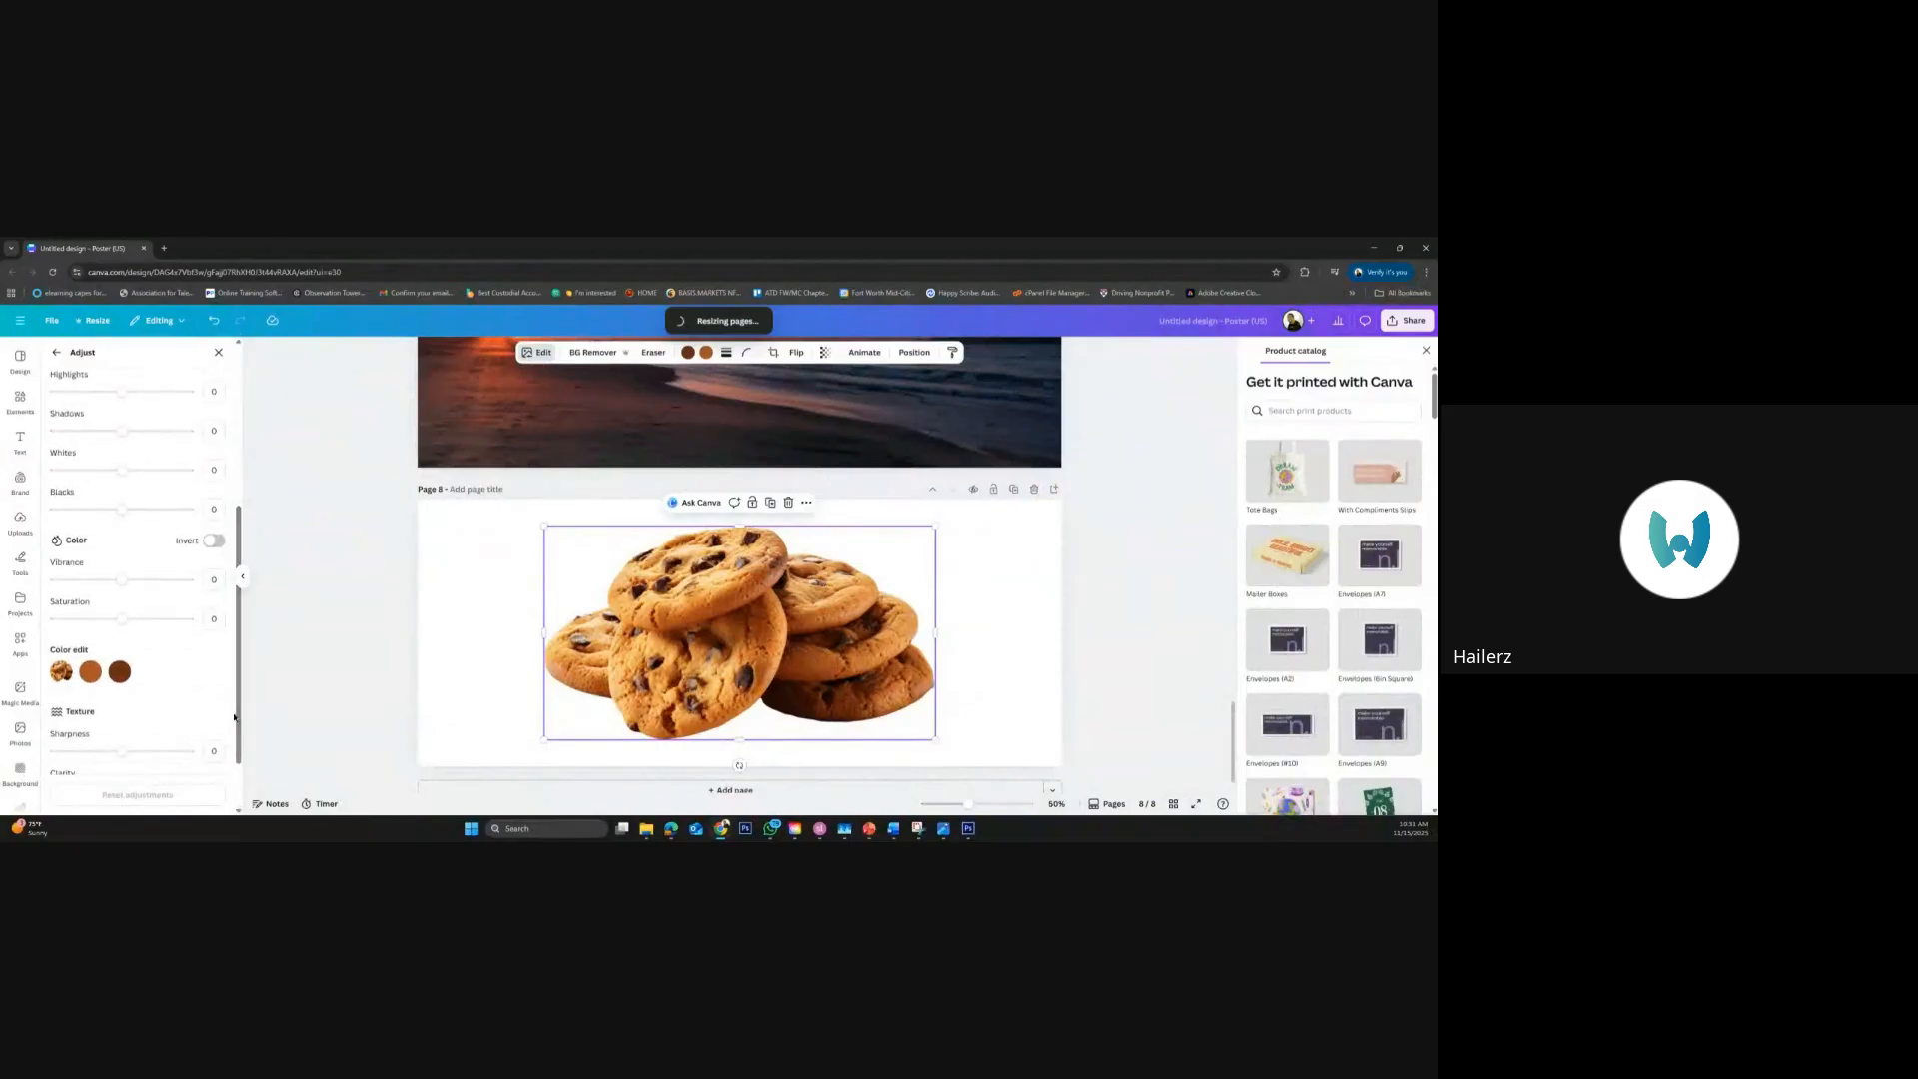
{"action": "left_click", "coordinate": [91, 671]}
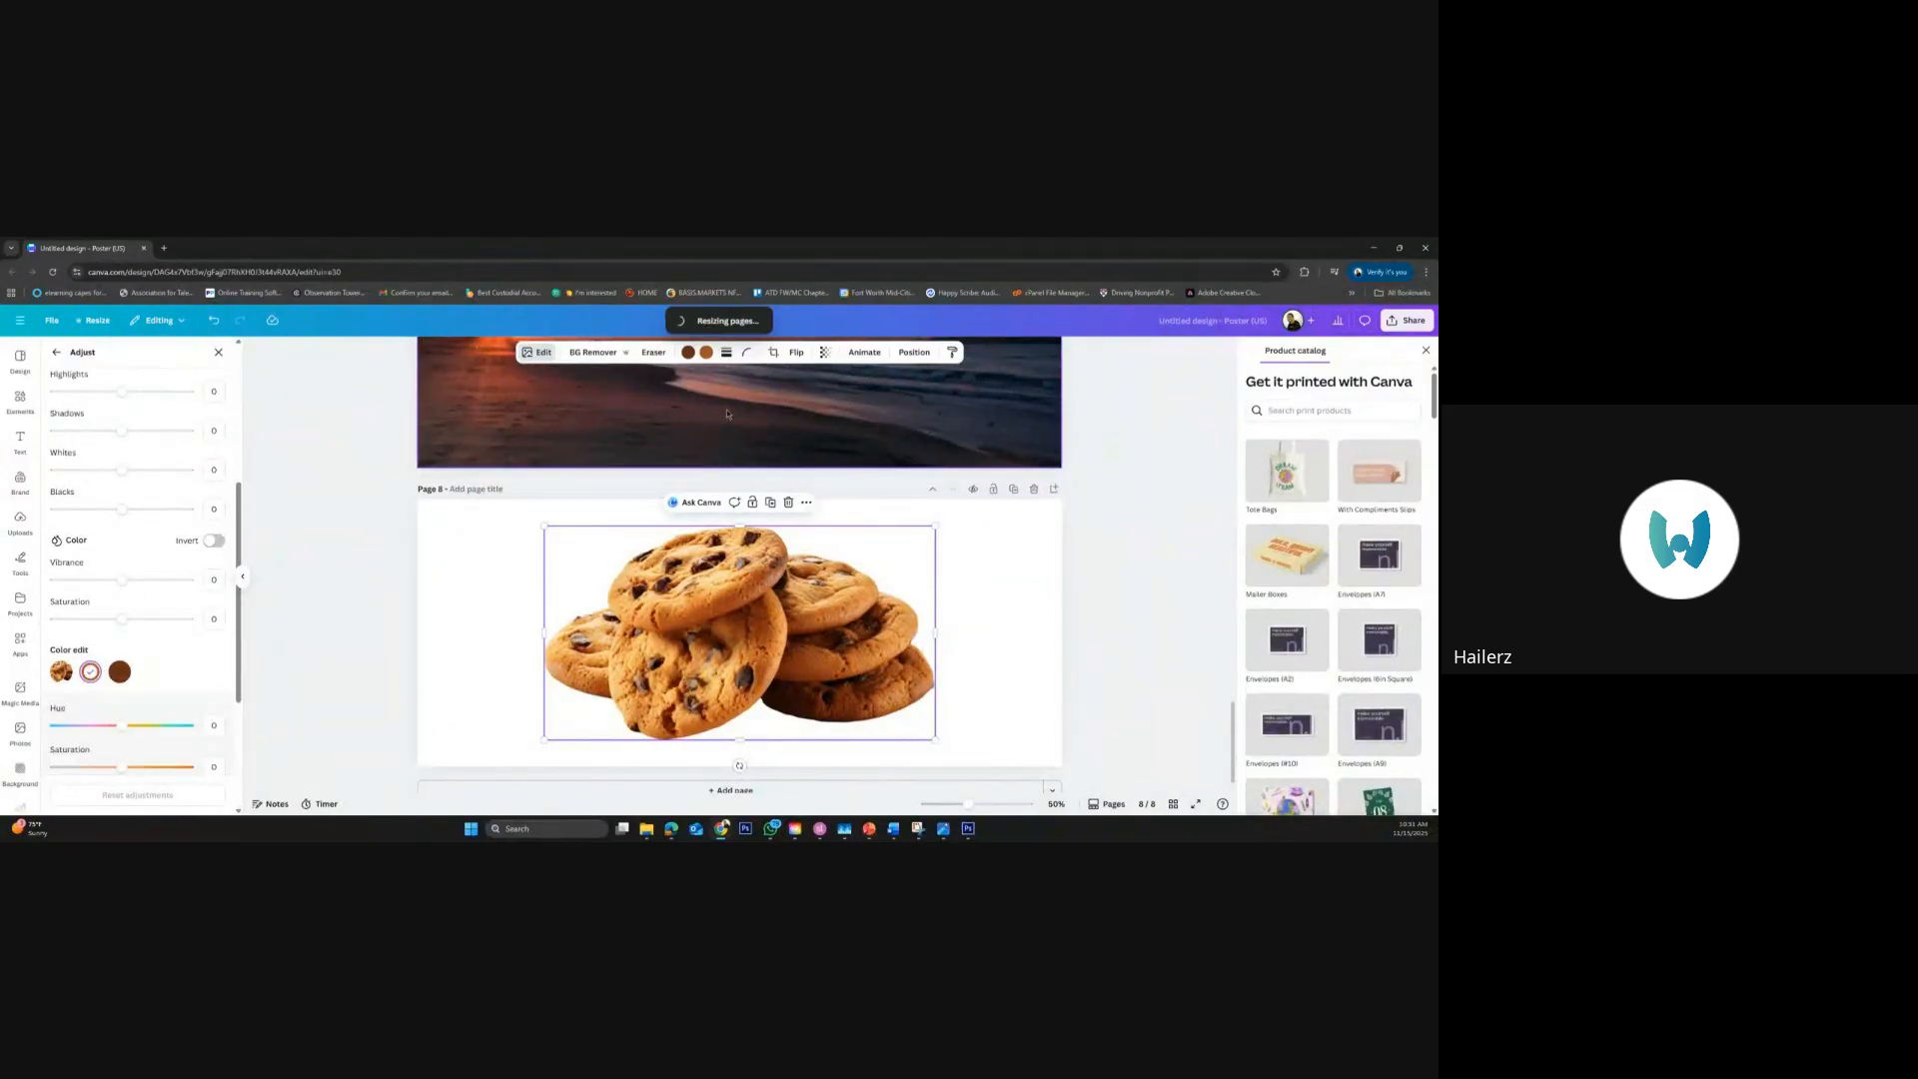
{"action": "left_click", "coordinate": [707, 356]}
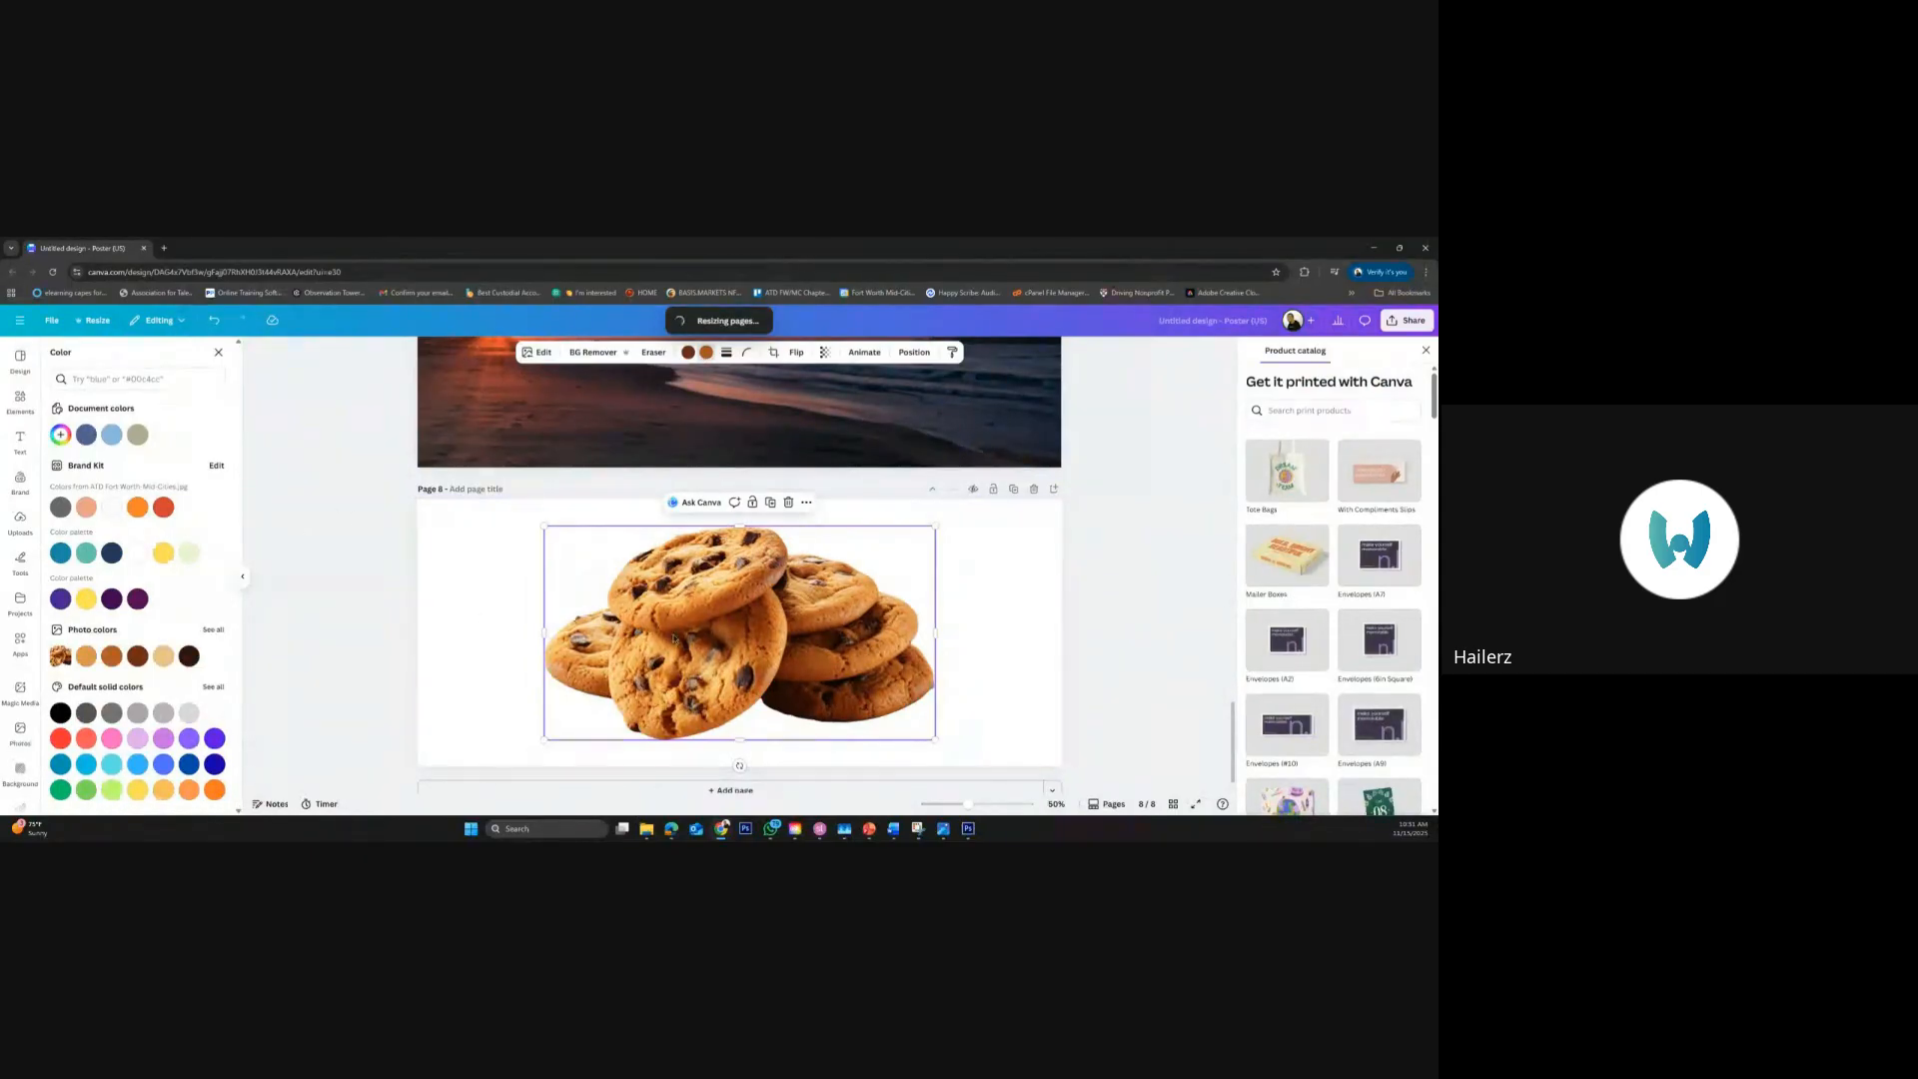
{"action": "left_click", "coordinate": [536, 353]}
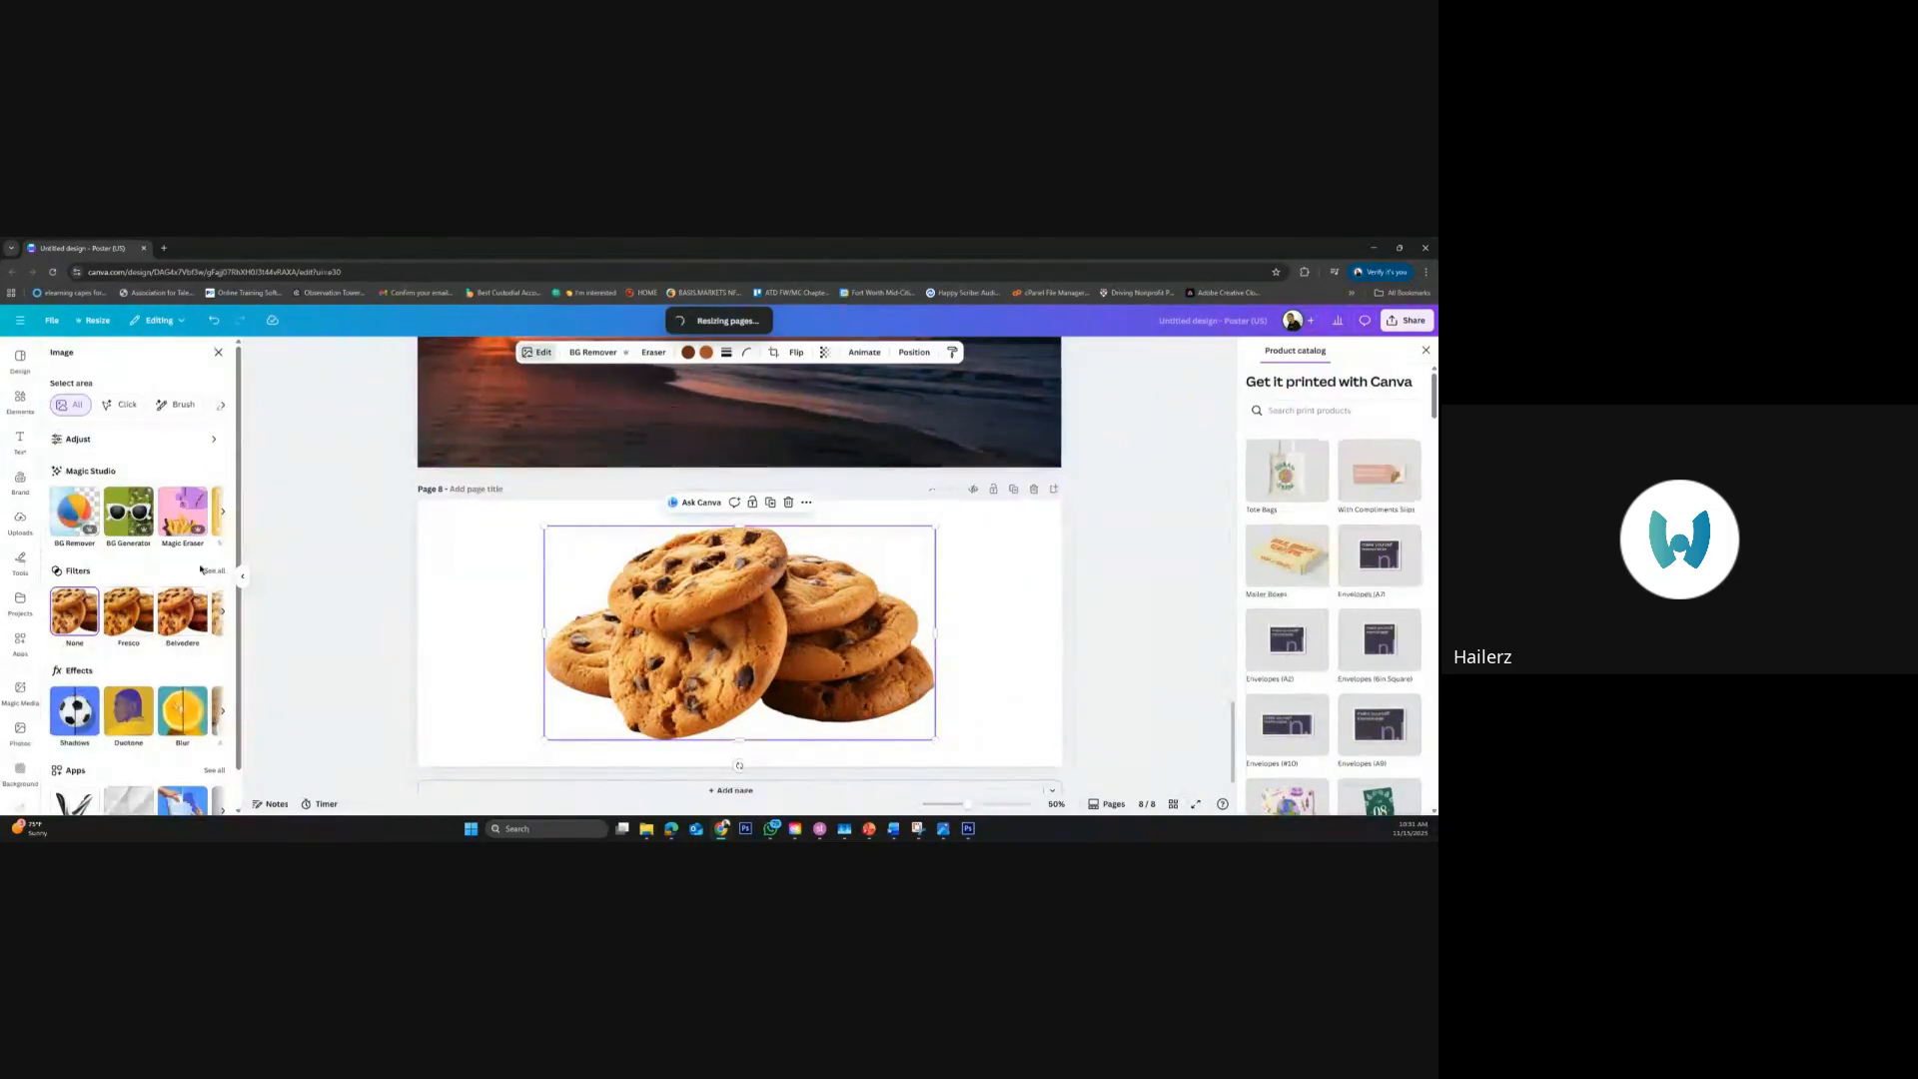
{"action": "left_click", "coordinate": [100, 440]}
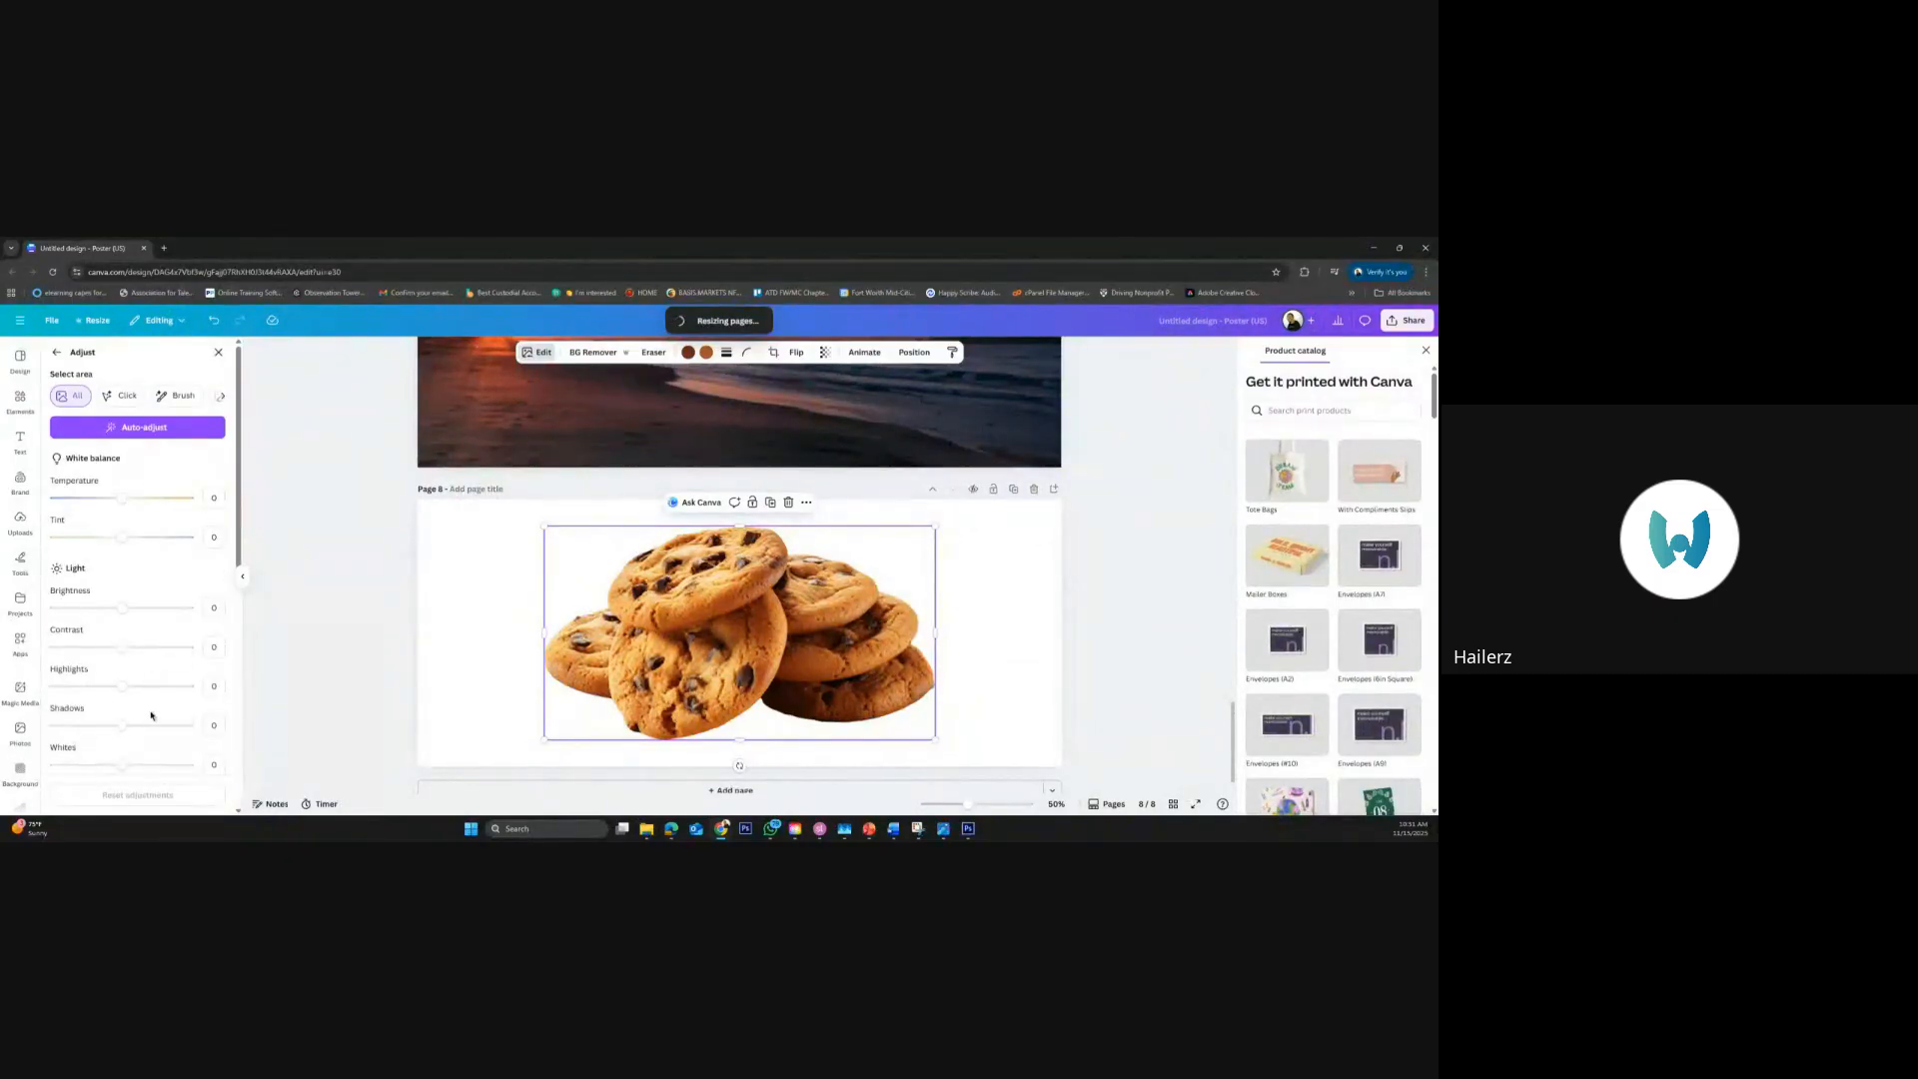
{"action": "scroll", "coordinate": [95, 624], "scroll_direction": "down", "scroll_amount": 5}
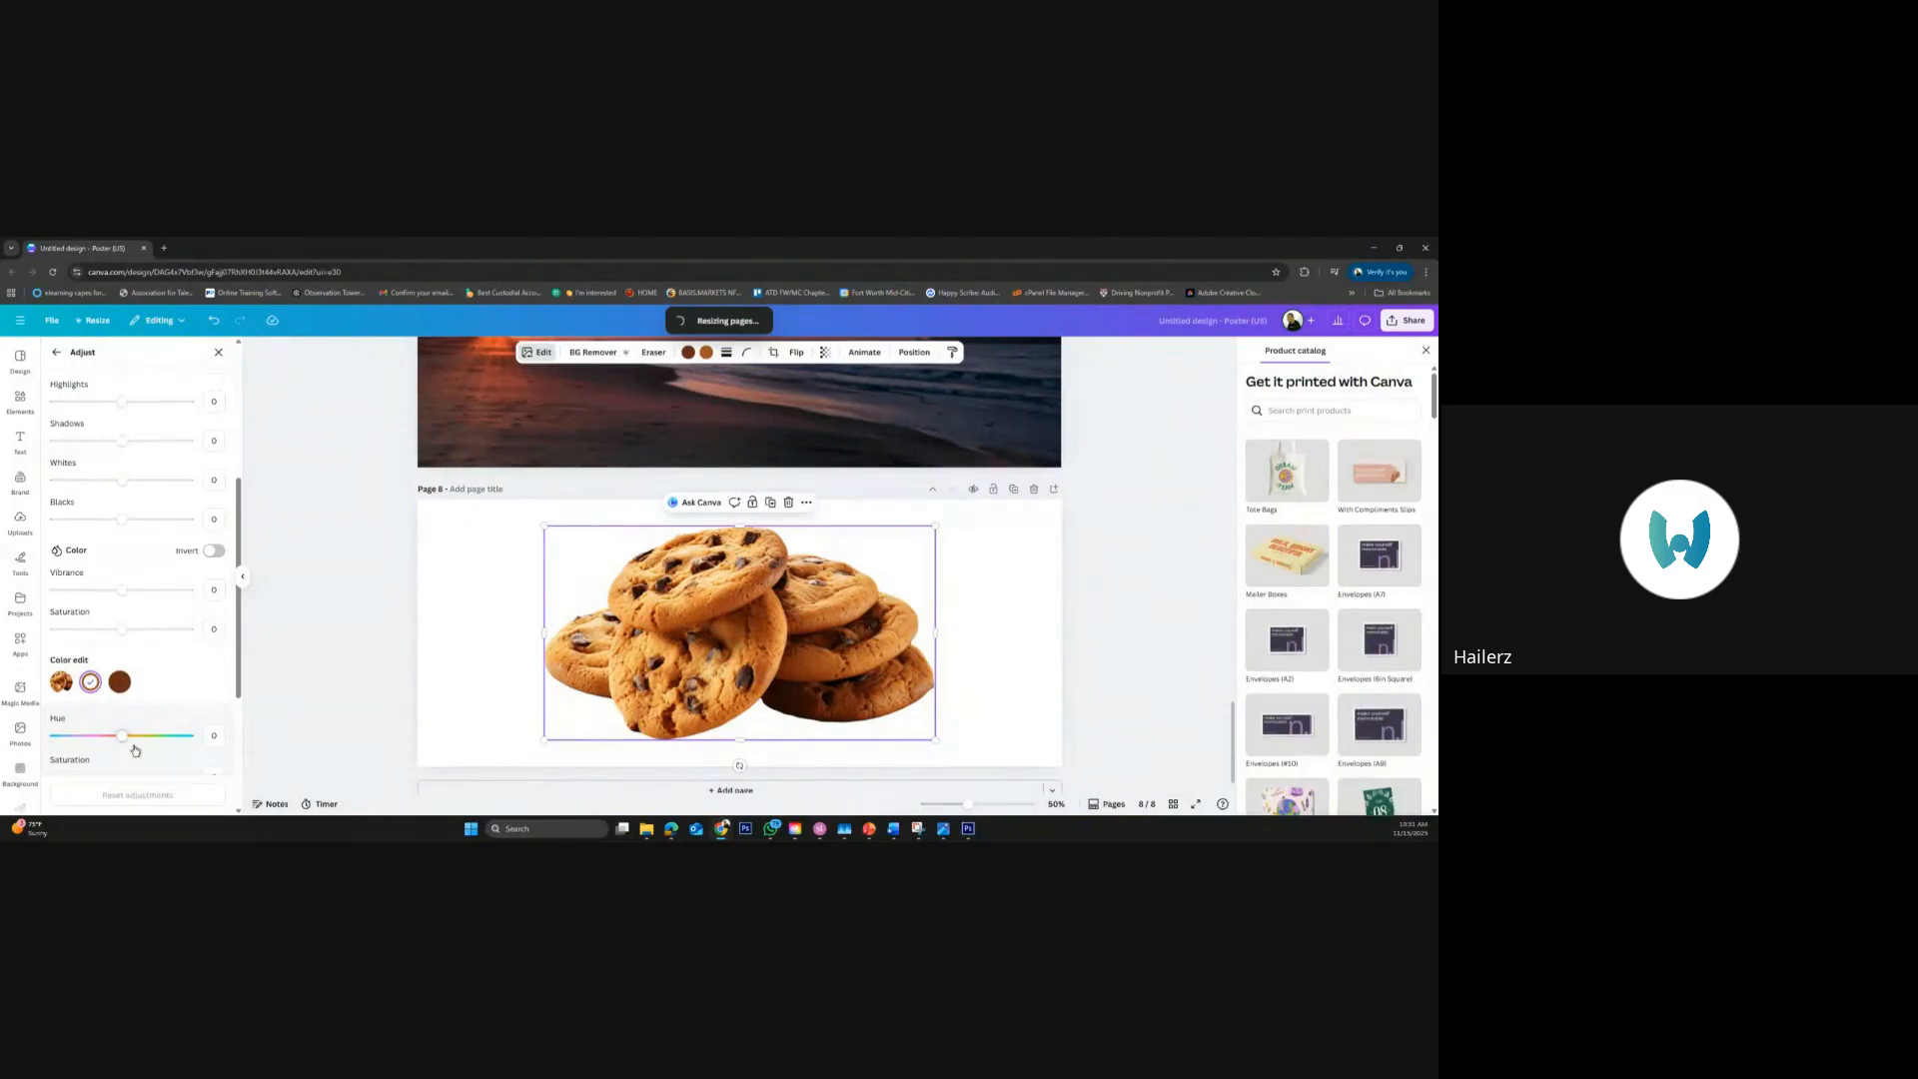
{"action": "mouse_move", "coordinate": [125, 741]}
{"action": "left_mouse_down"}
{"action": "mouse_move", "coordinate": [152, 741]}
{"action": "mouse_move", "coordinate": [89, 739]}
{"action": "left_mouse_up"}
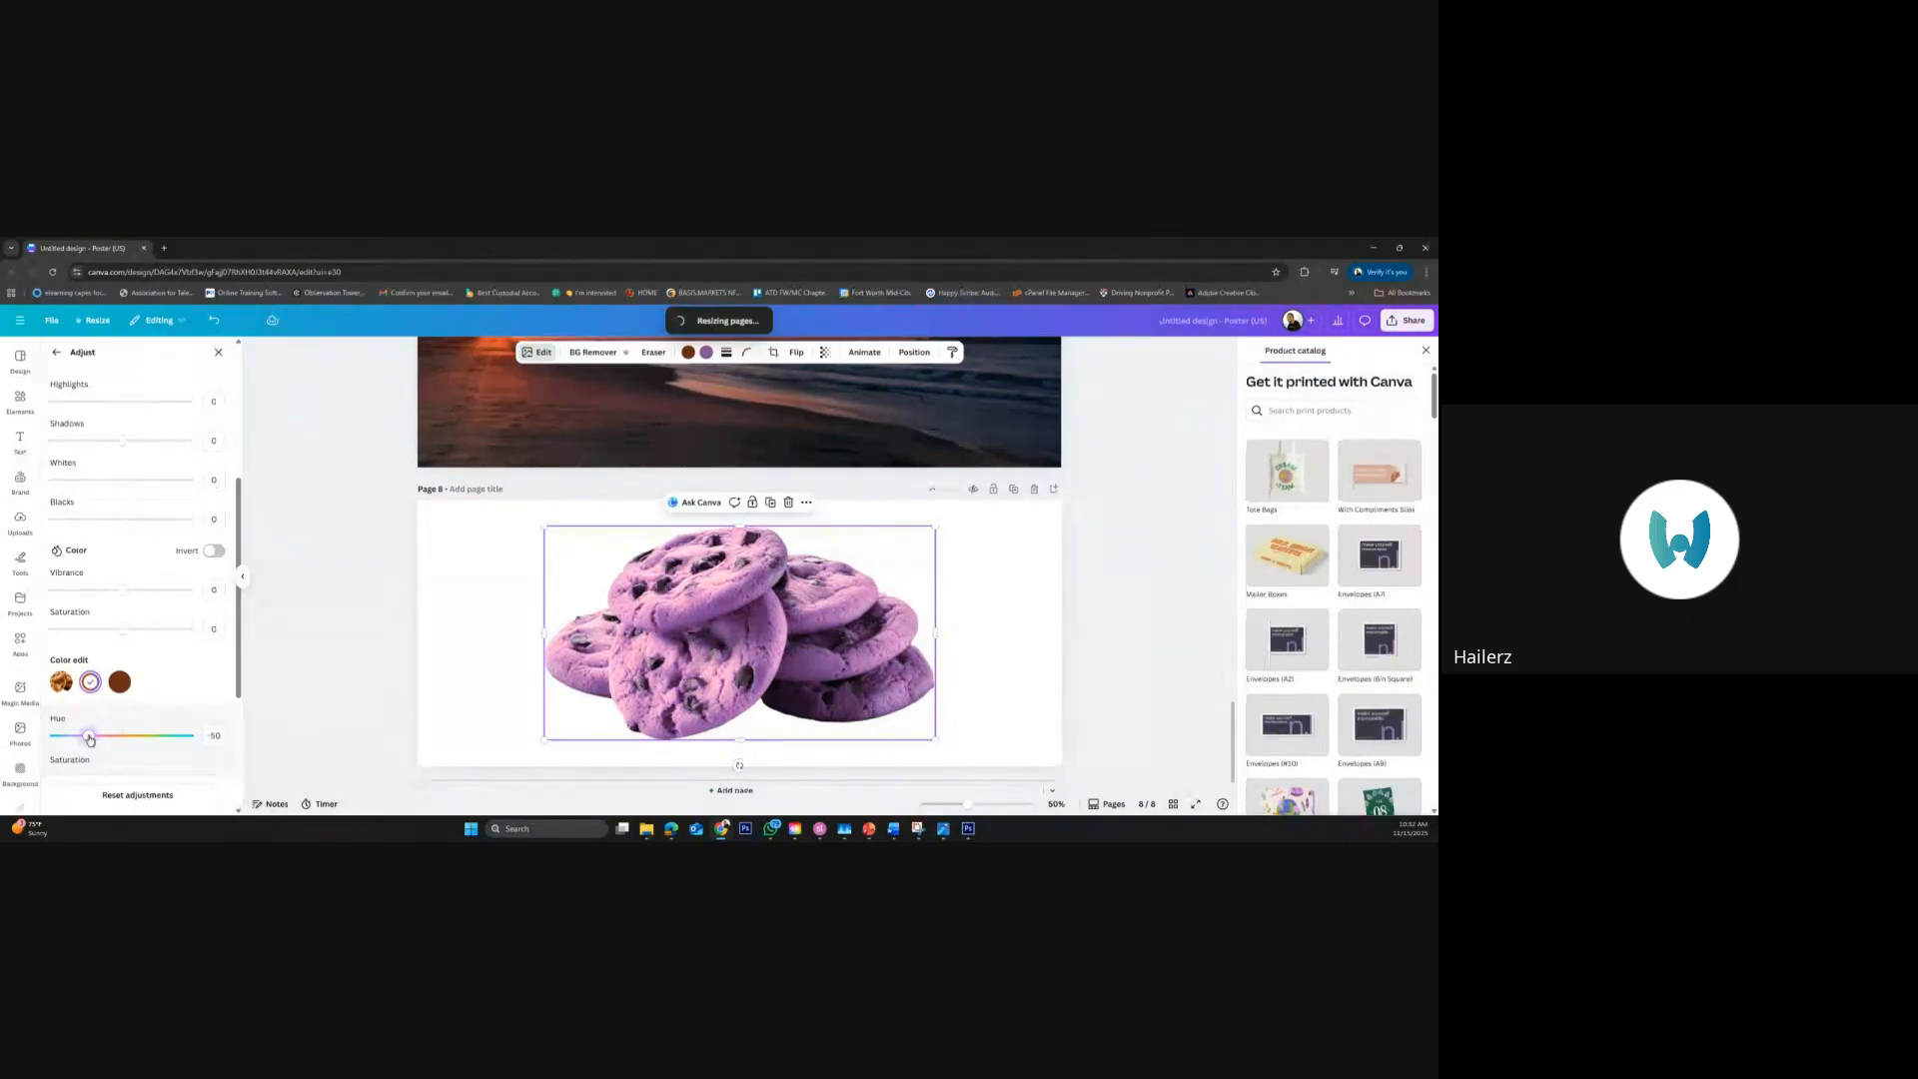
Undo the removal of the cookies from page 8 and clear the photo search
{"action": "left_click", "coordinate": [407, 671]}
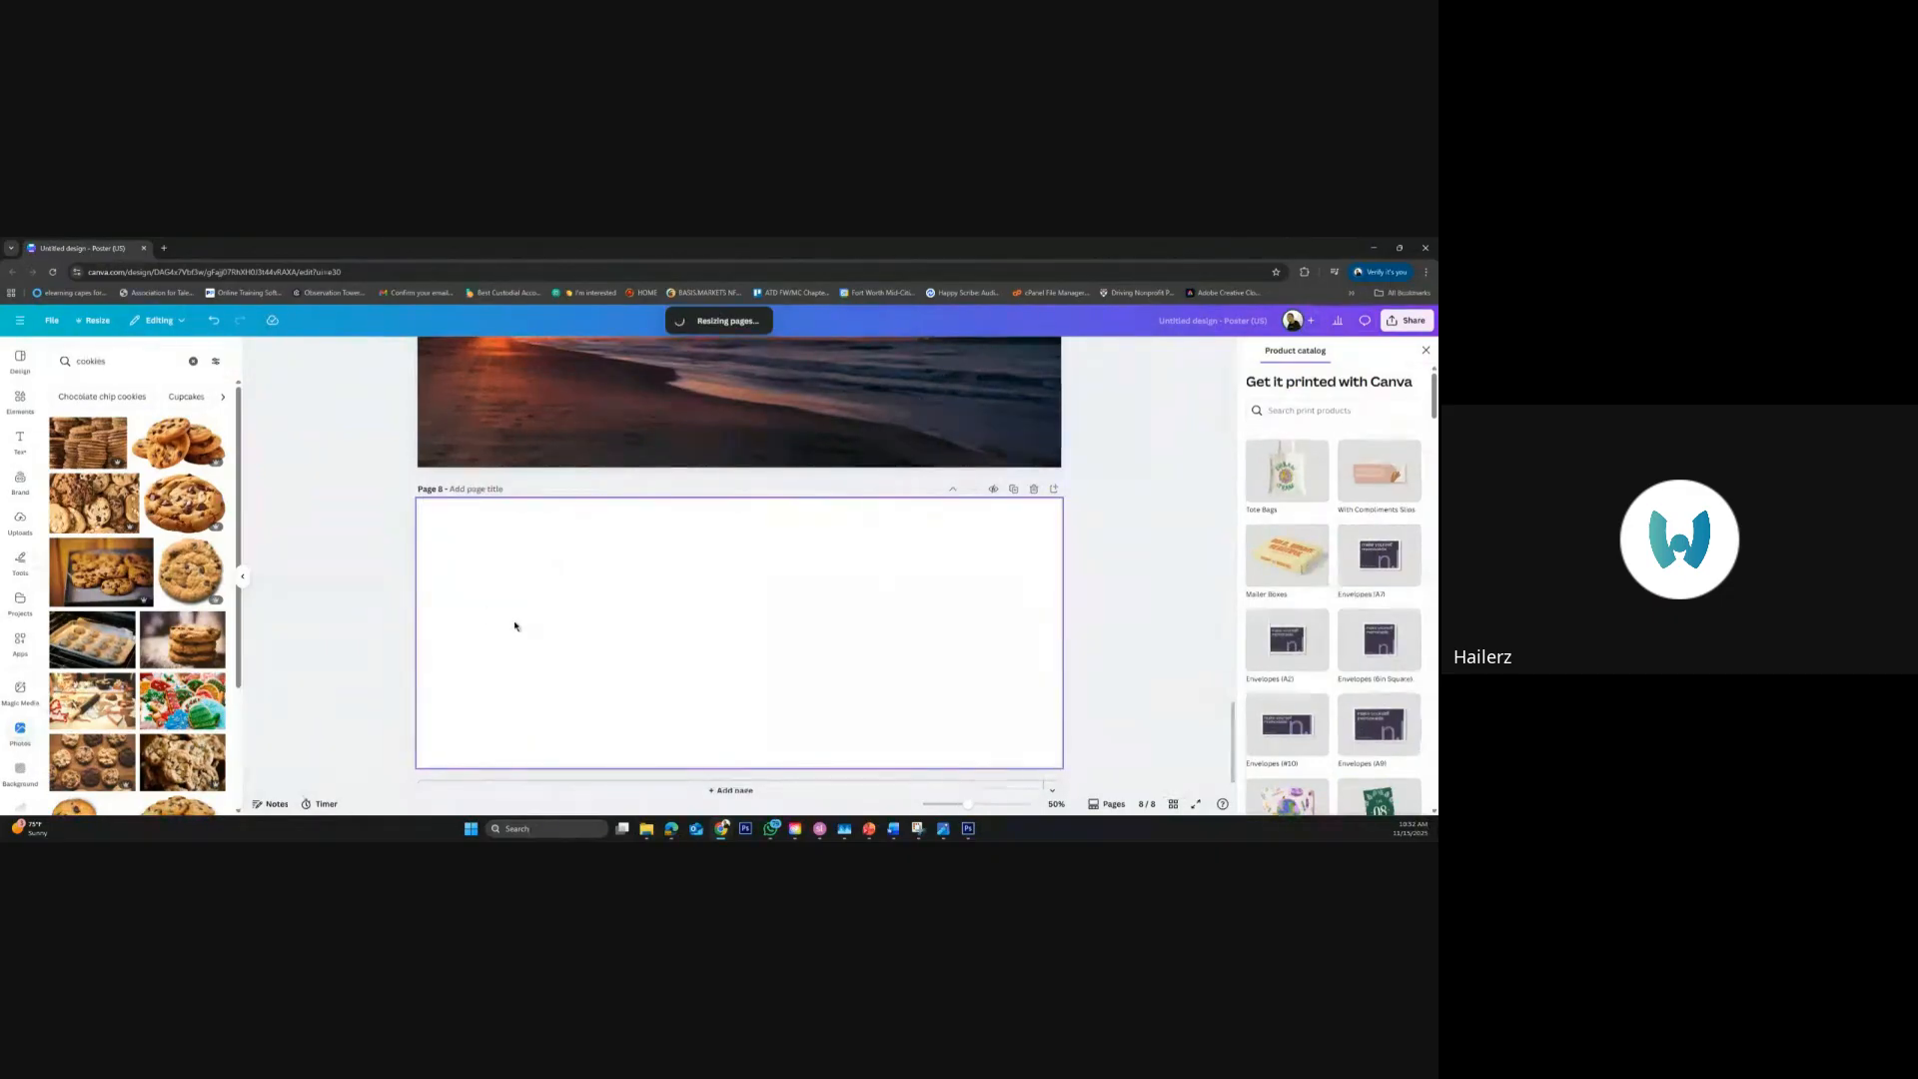
{"action": "key", "text": "ctrl+z"}
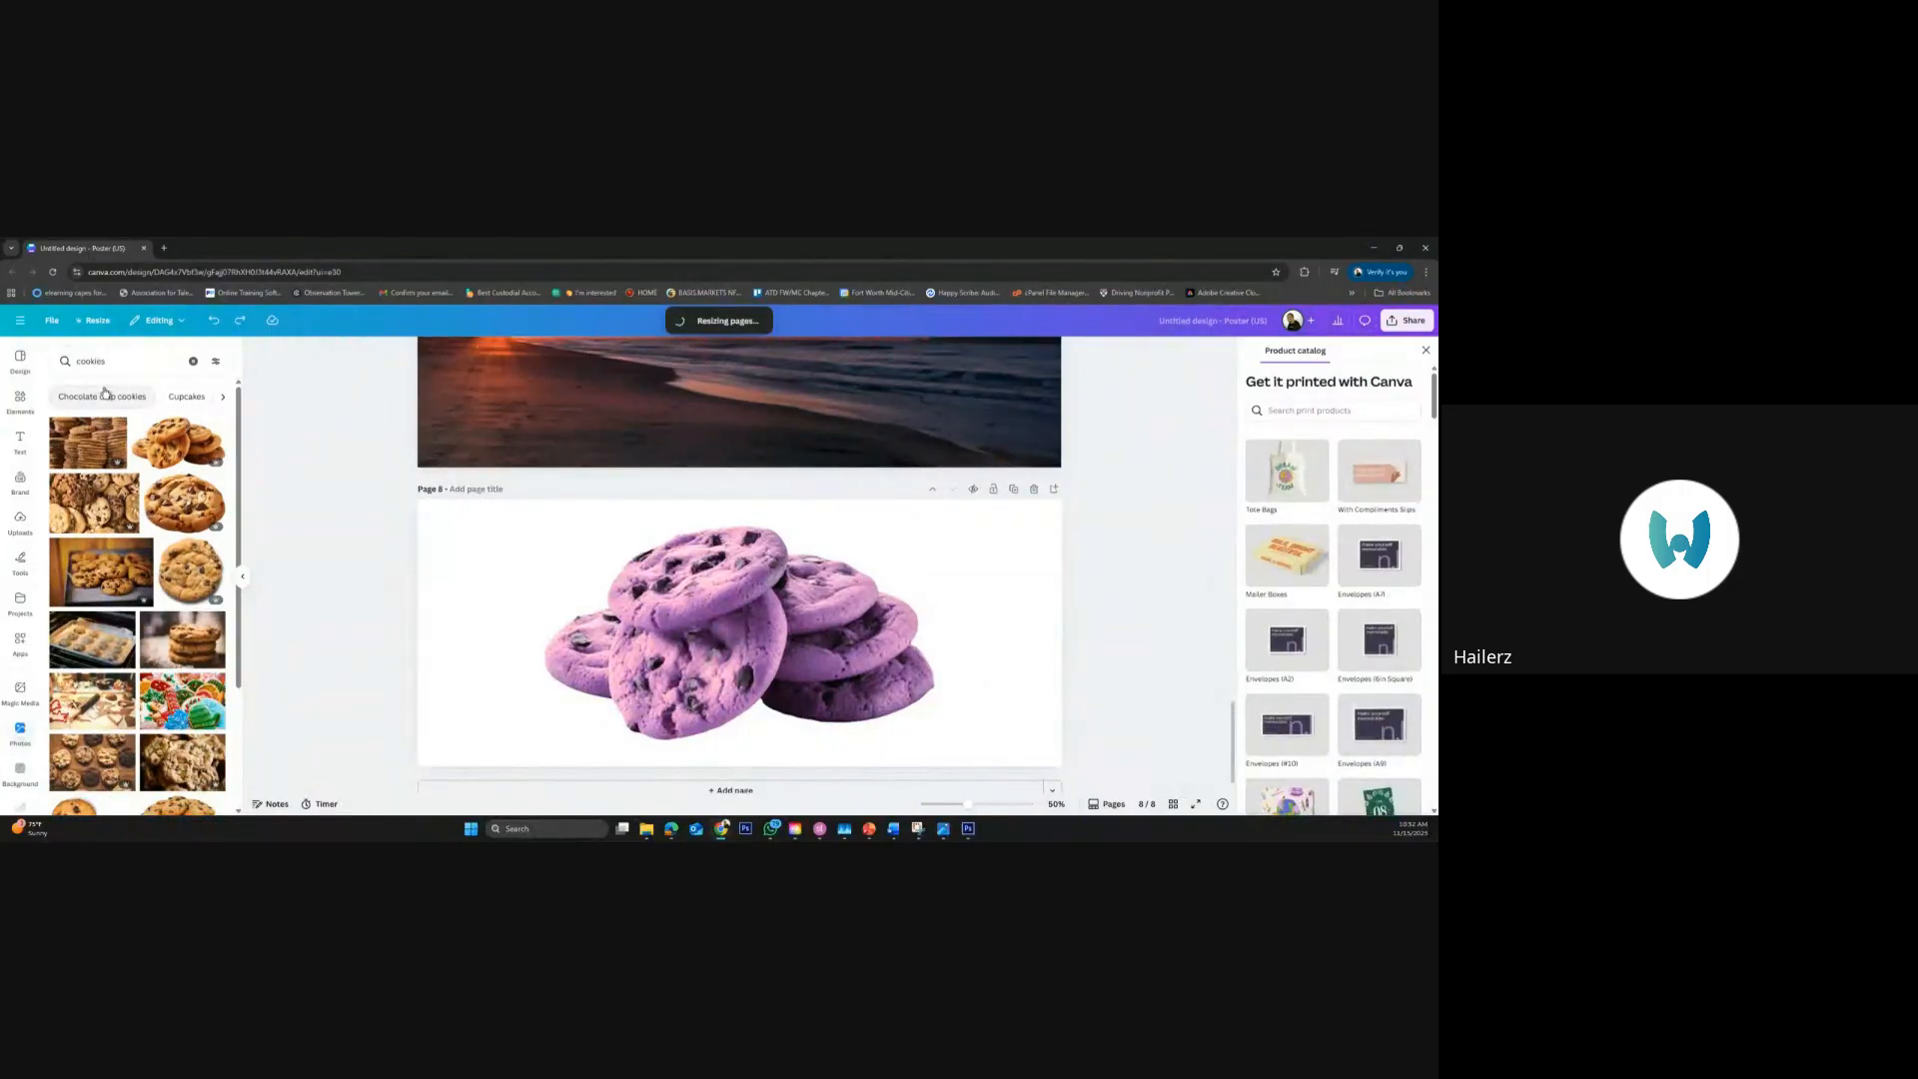
{"action": "left_click", "coordinate": [192, 361]}
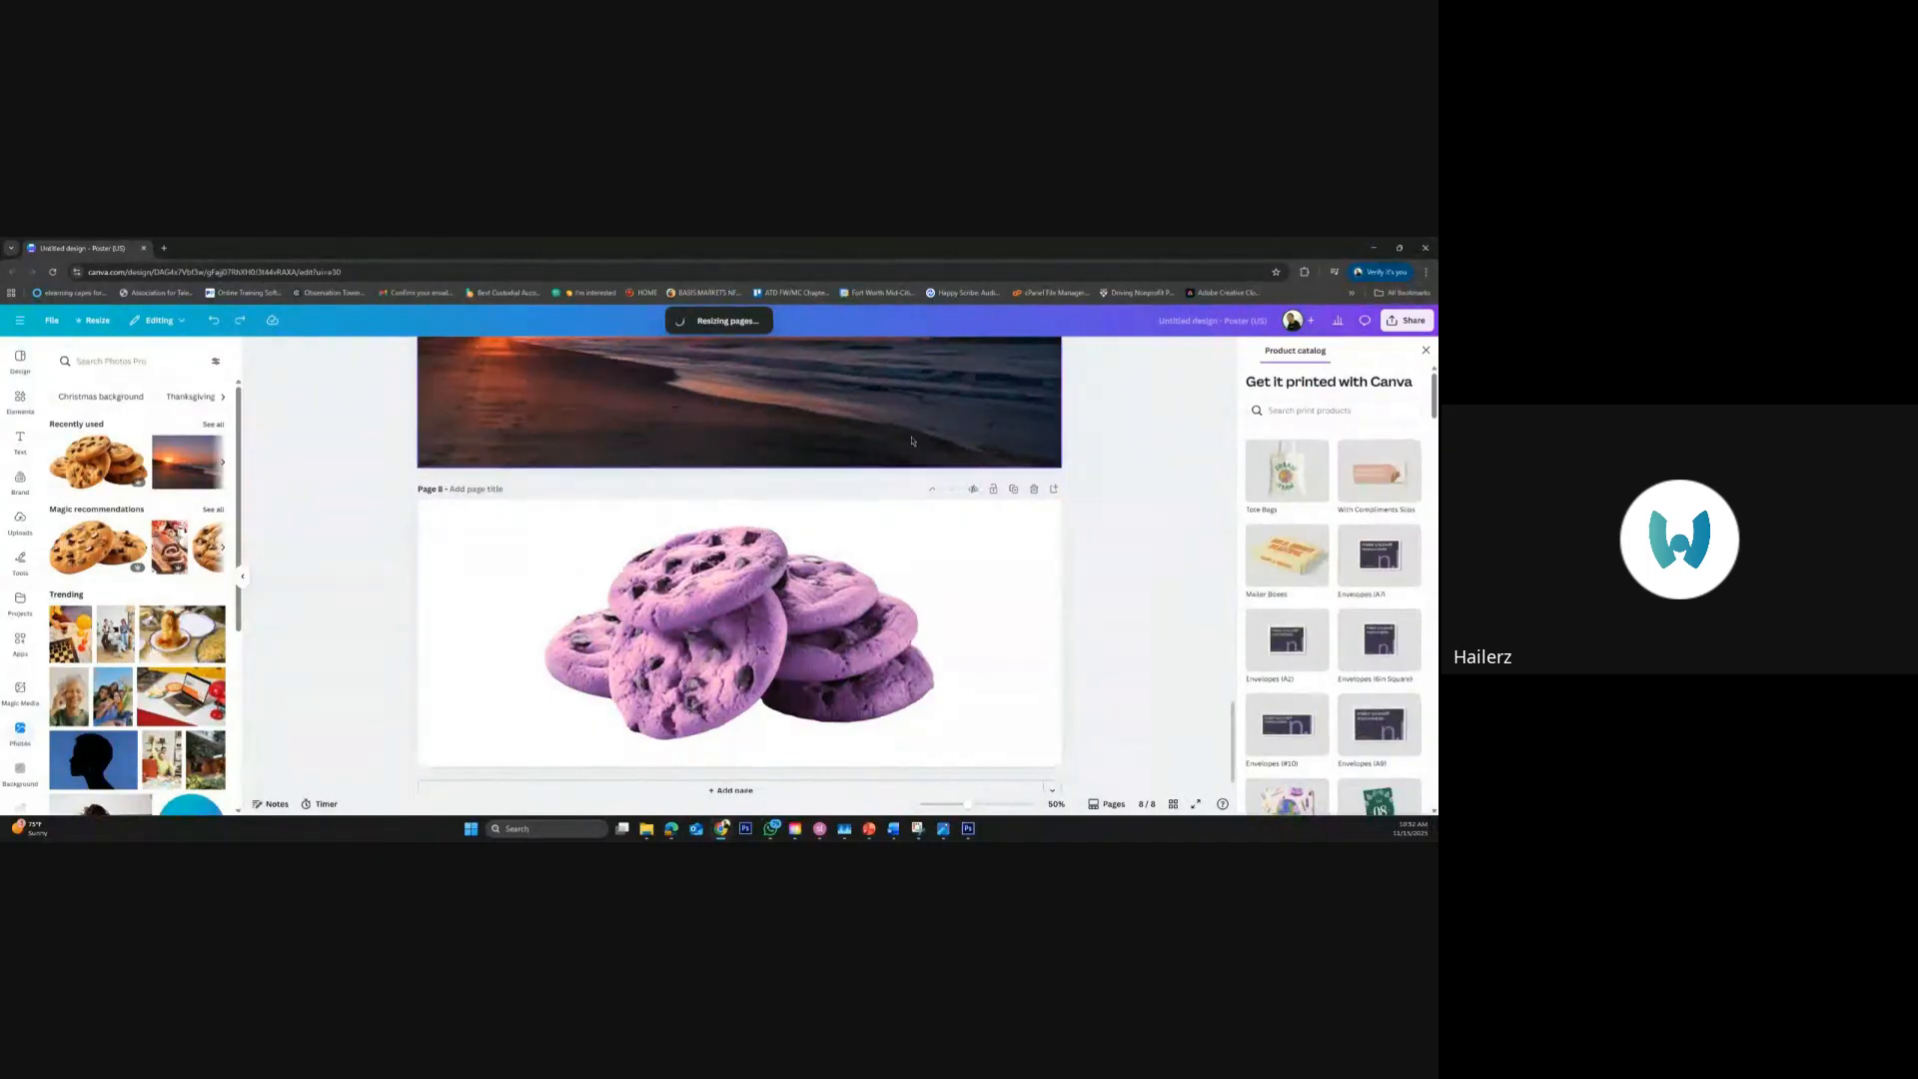
Look back through the poster's pages up to page 3, and leave the design for the Canva home page
{"action": "scroll", "coordinate": [976, 436], "scroll_direction": "up", "scroll_amount": 2}
{"action": "scroll", "coordinate": [976, 437], "scroll_direction": "up", "scroll_amount": 4}
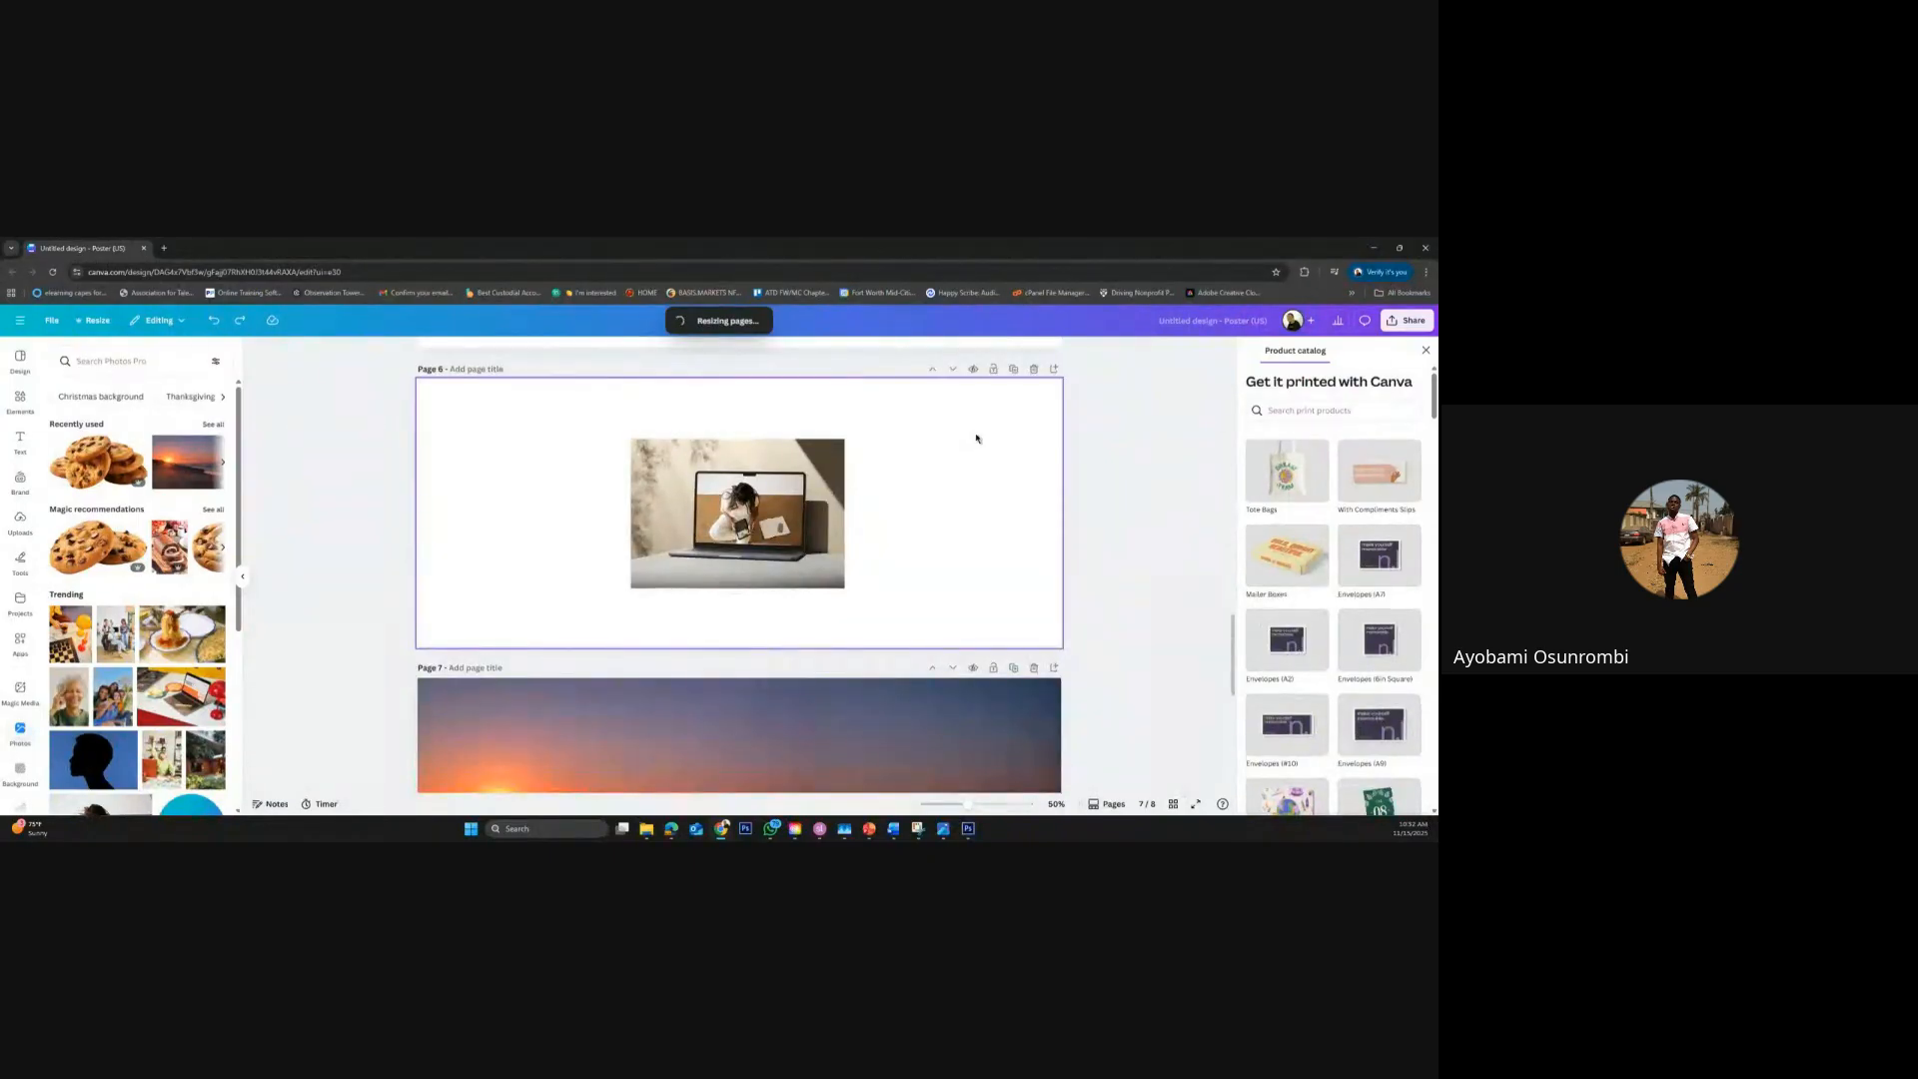
{"action": "scroll", "coordinate": [976, 437], "scroll_direction": "up", "scroll_amount": 3}
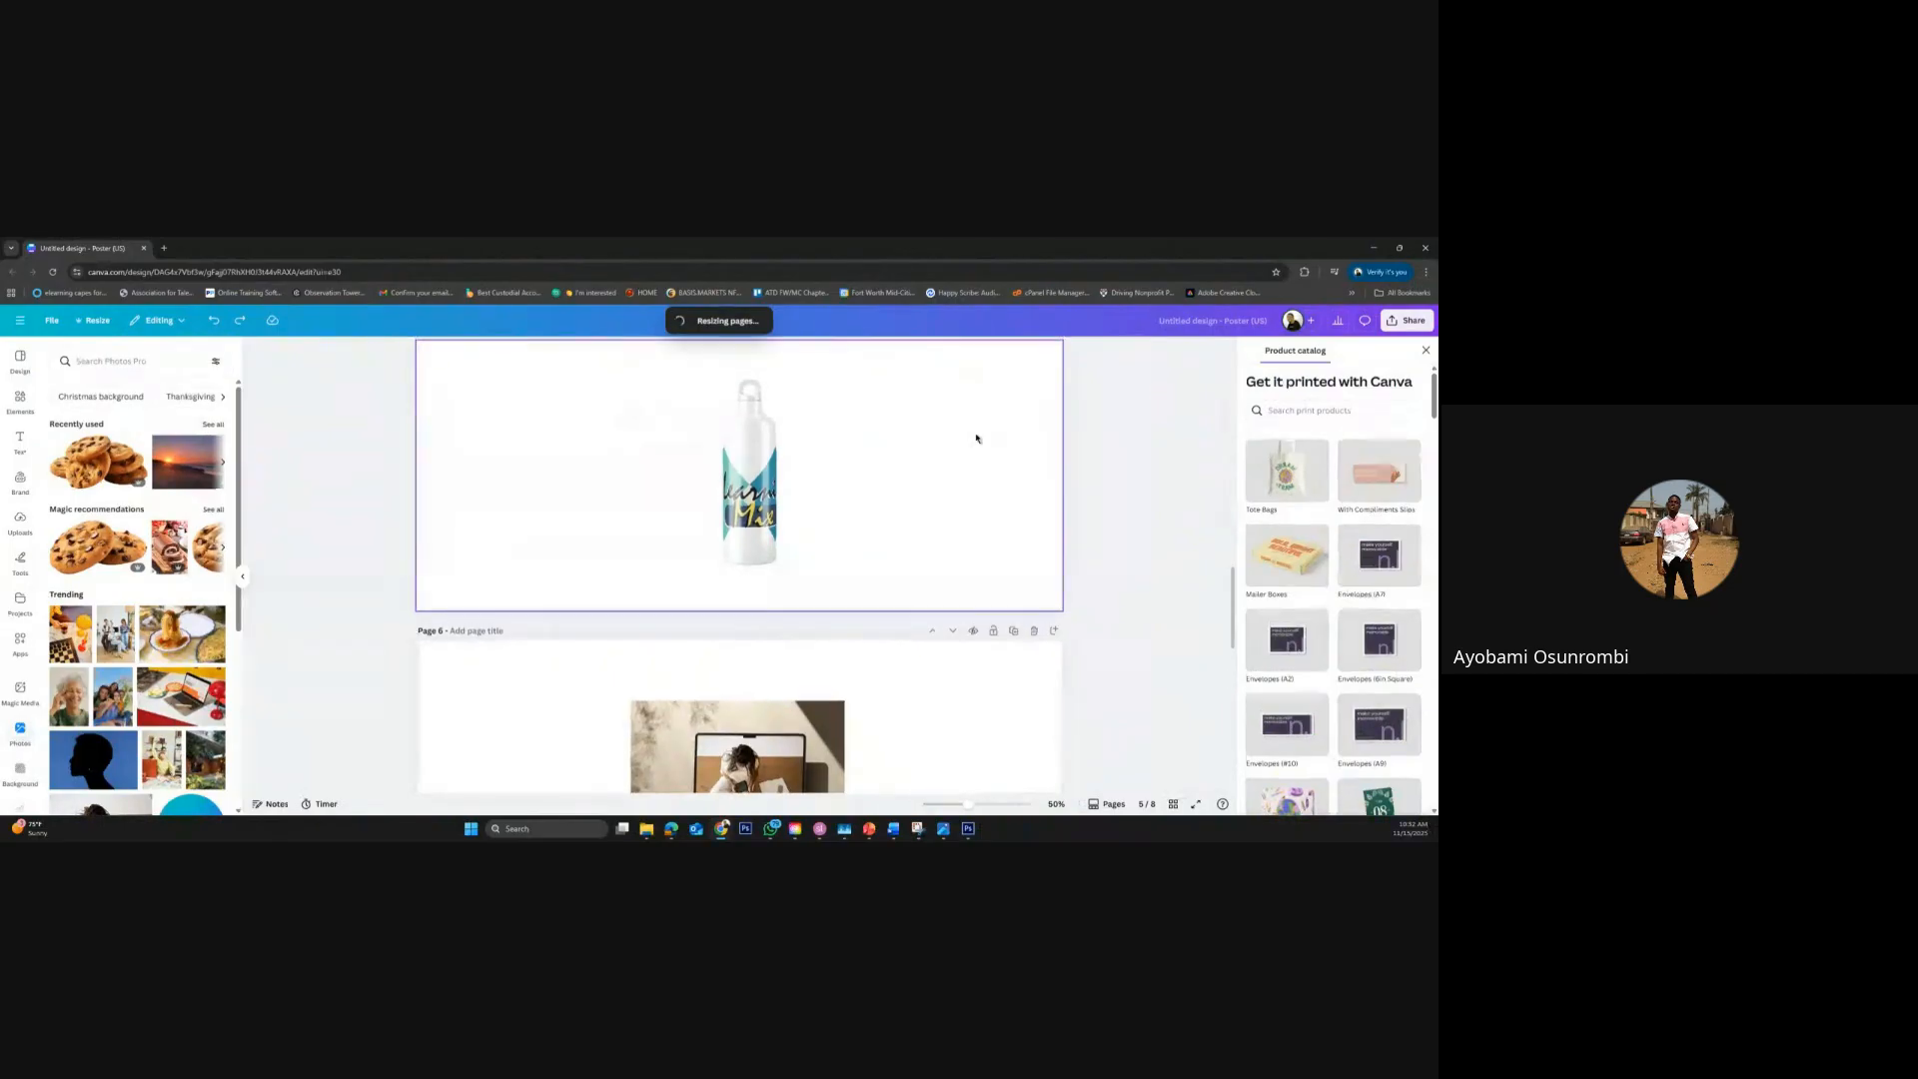
{"action": "scroll", "coordinate": [976, 437], "scroll_direction": "up", "scroll_amount": 5}
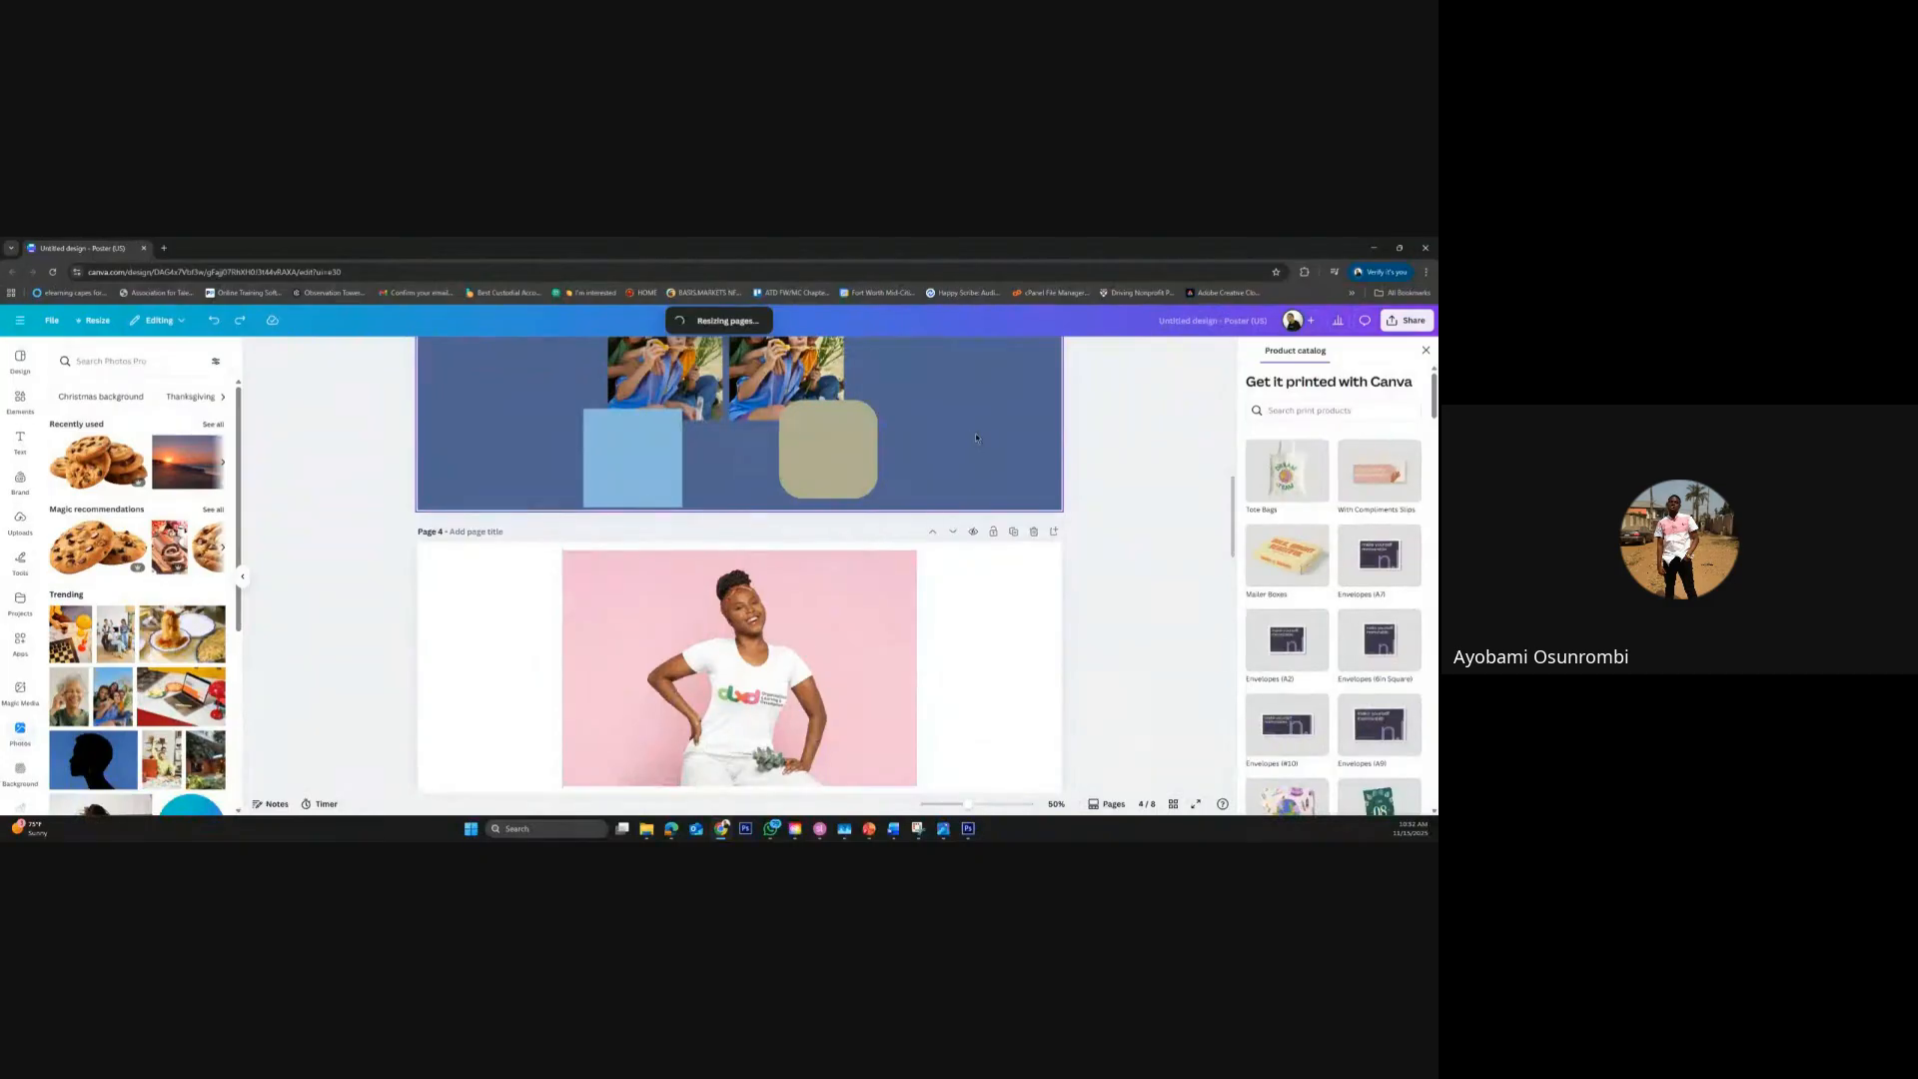
{"action": "scroll", "coordinate": [976, 437], "scroll_direction": "up", "scroll_amount": 2}
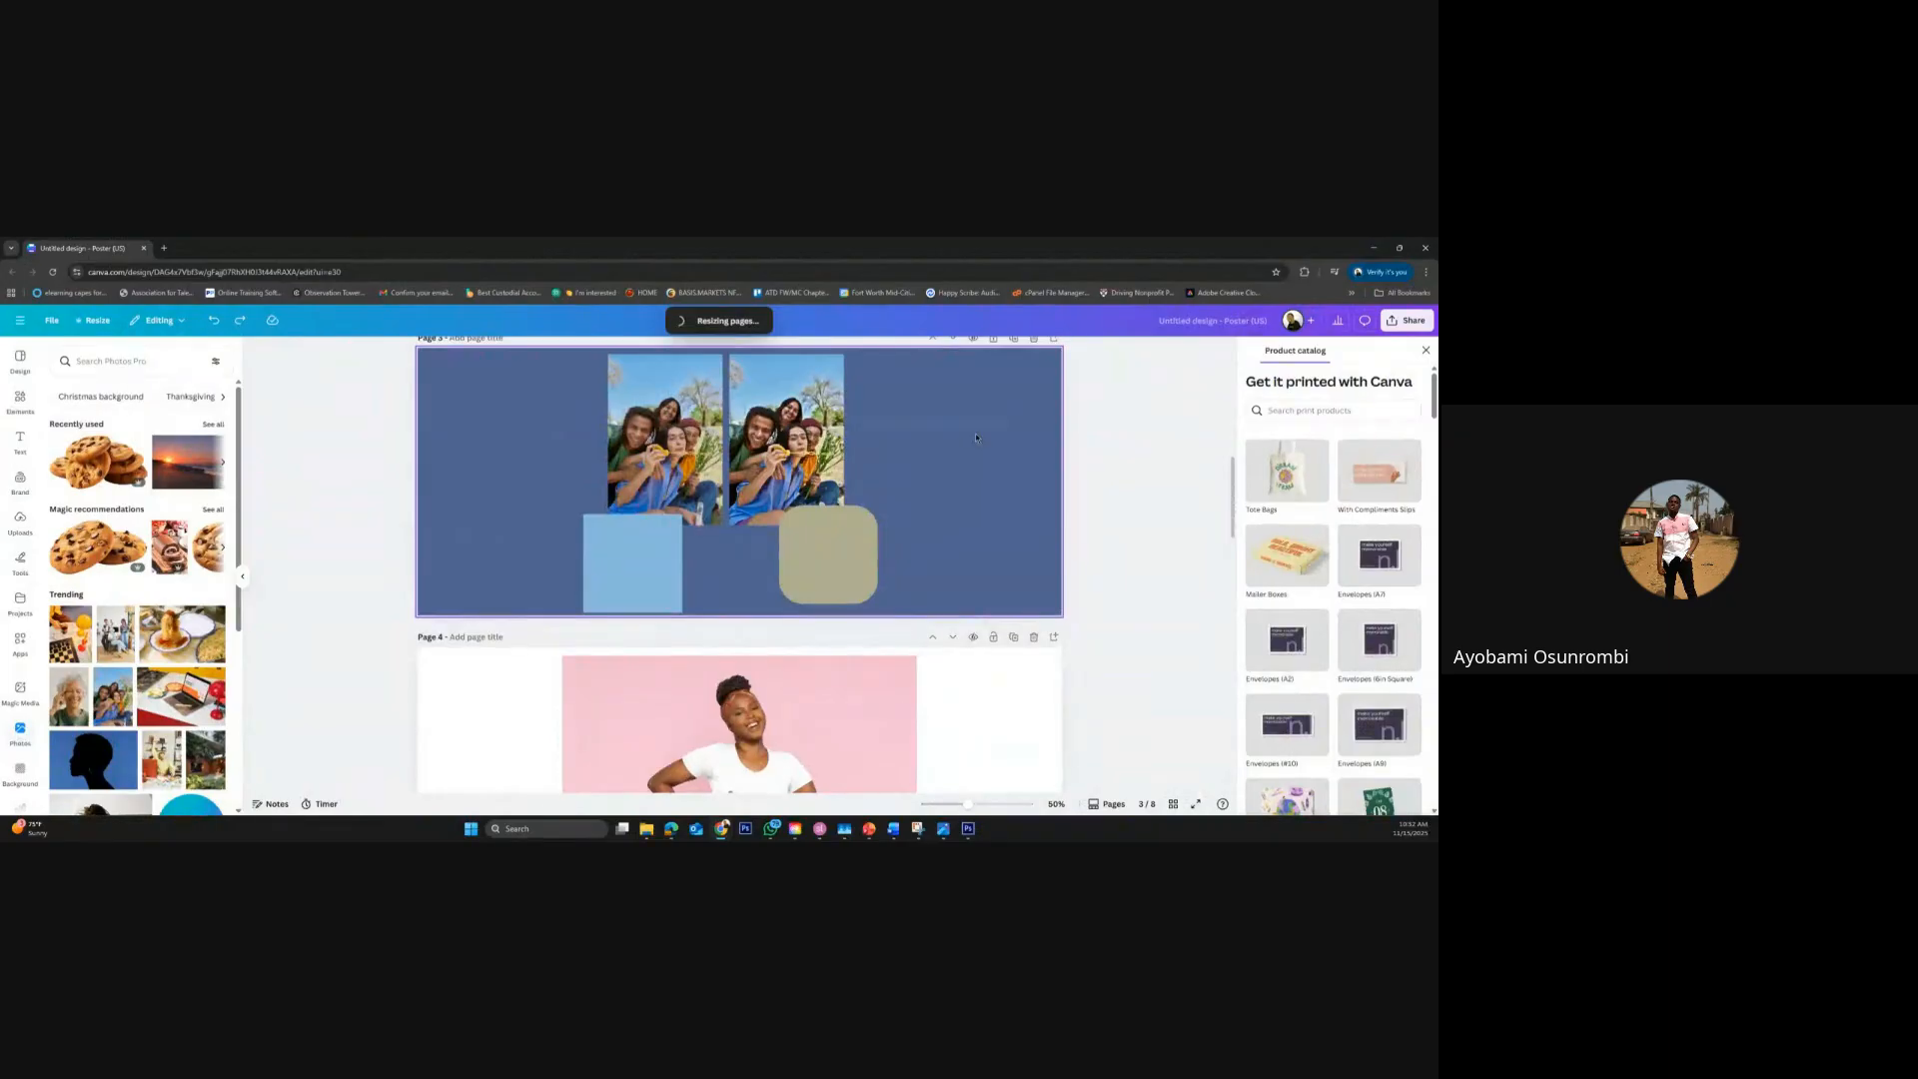
{"action": "scroll", "coordinate": [976, 438], "scroll_direction": "down", "scroll_amount": 1}
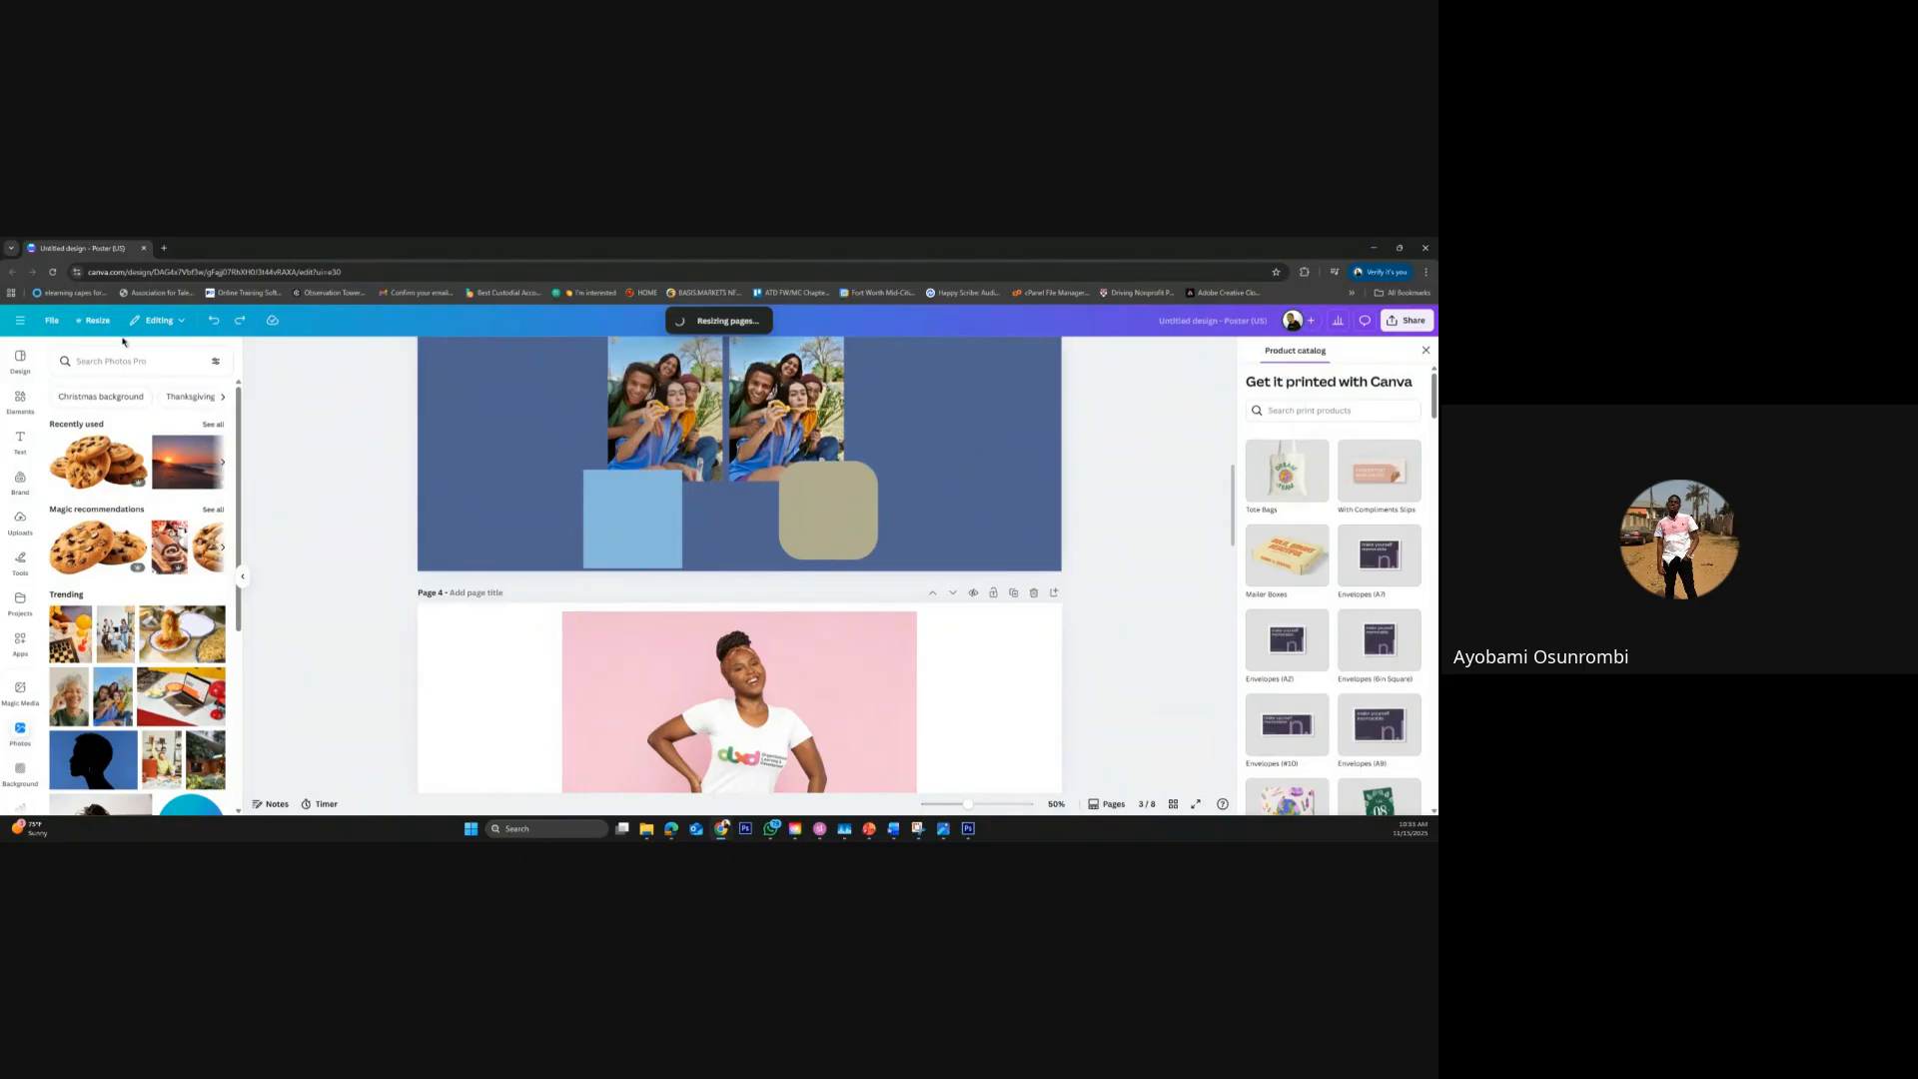
{"action": "left_click", "coordinate": [21, 323]}
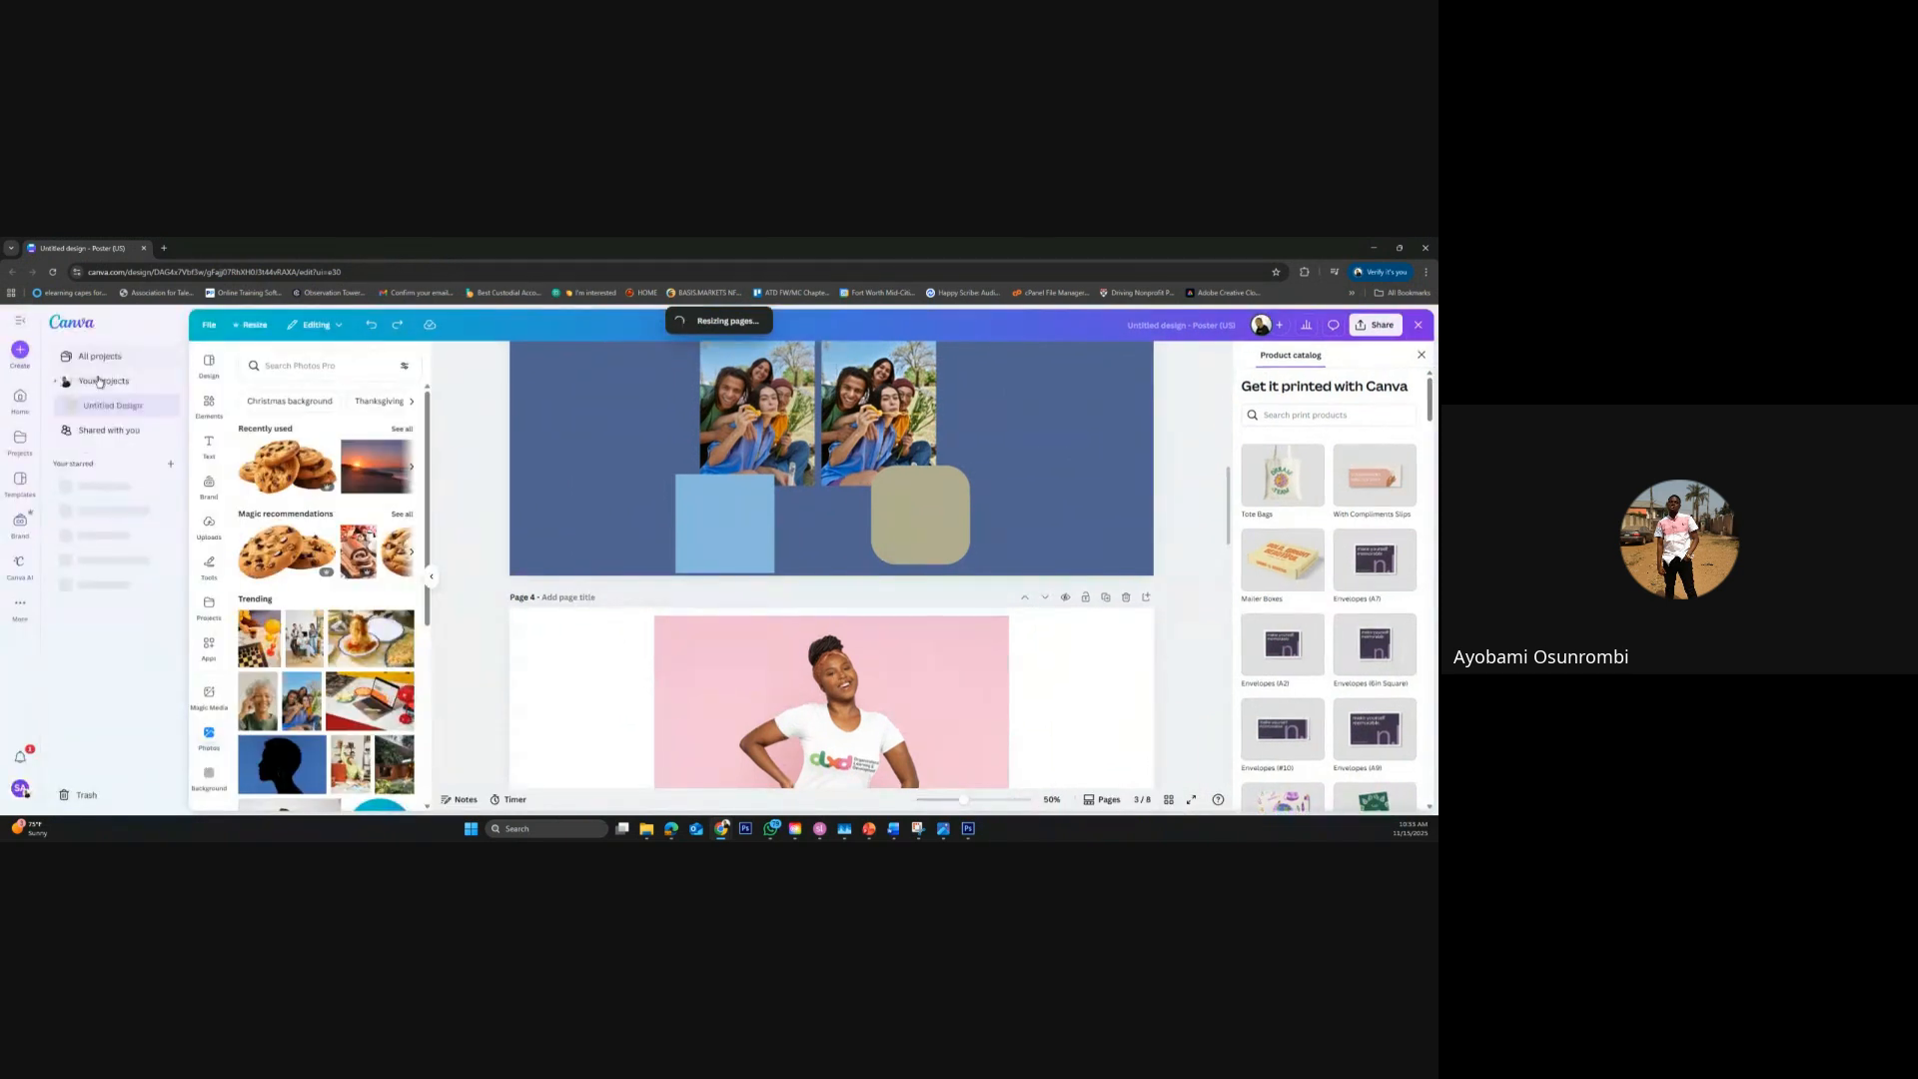
{"action": "left_click", "coordinate": [24, 399]}
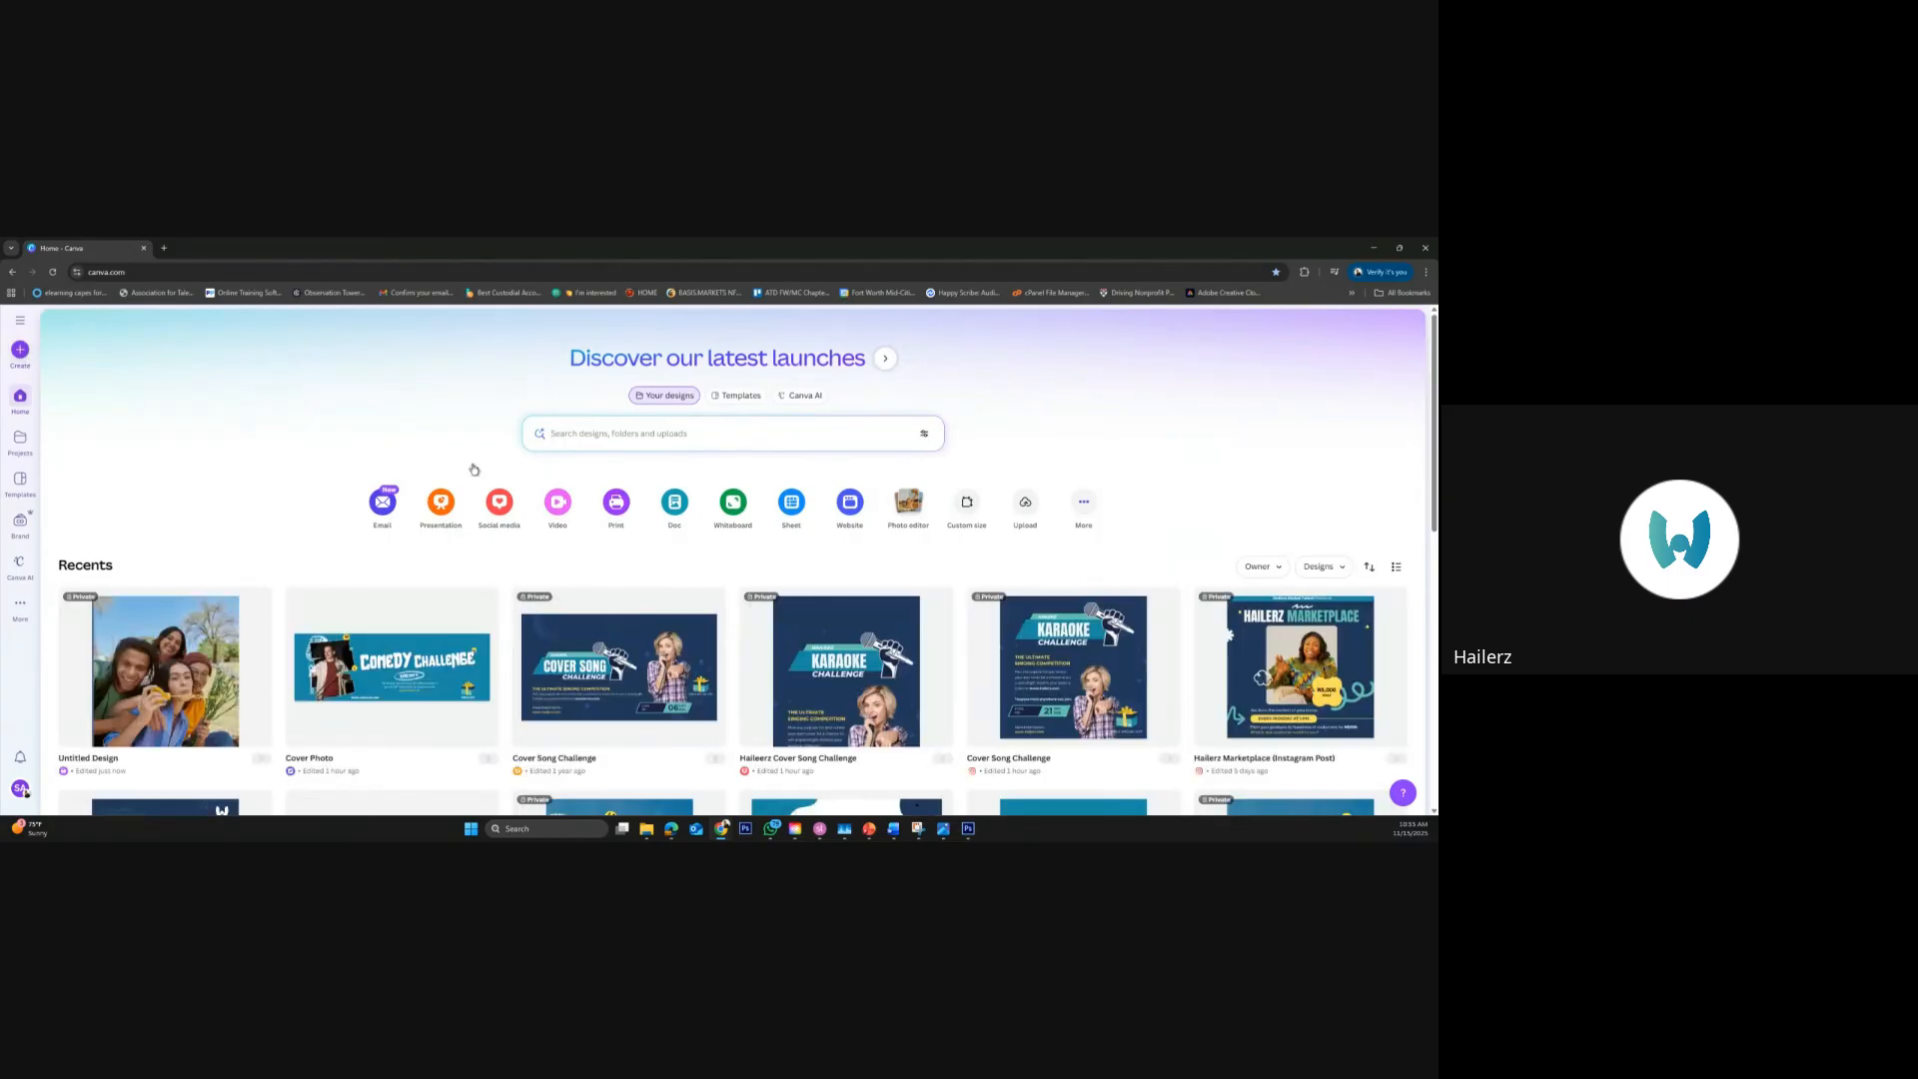
Search your own designs for "audience" and switch the same search to templates
{"action": "scroll", "coordinate": [892, 589], "scroll_direction": "down", "scroll_amount": 3}
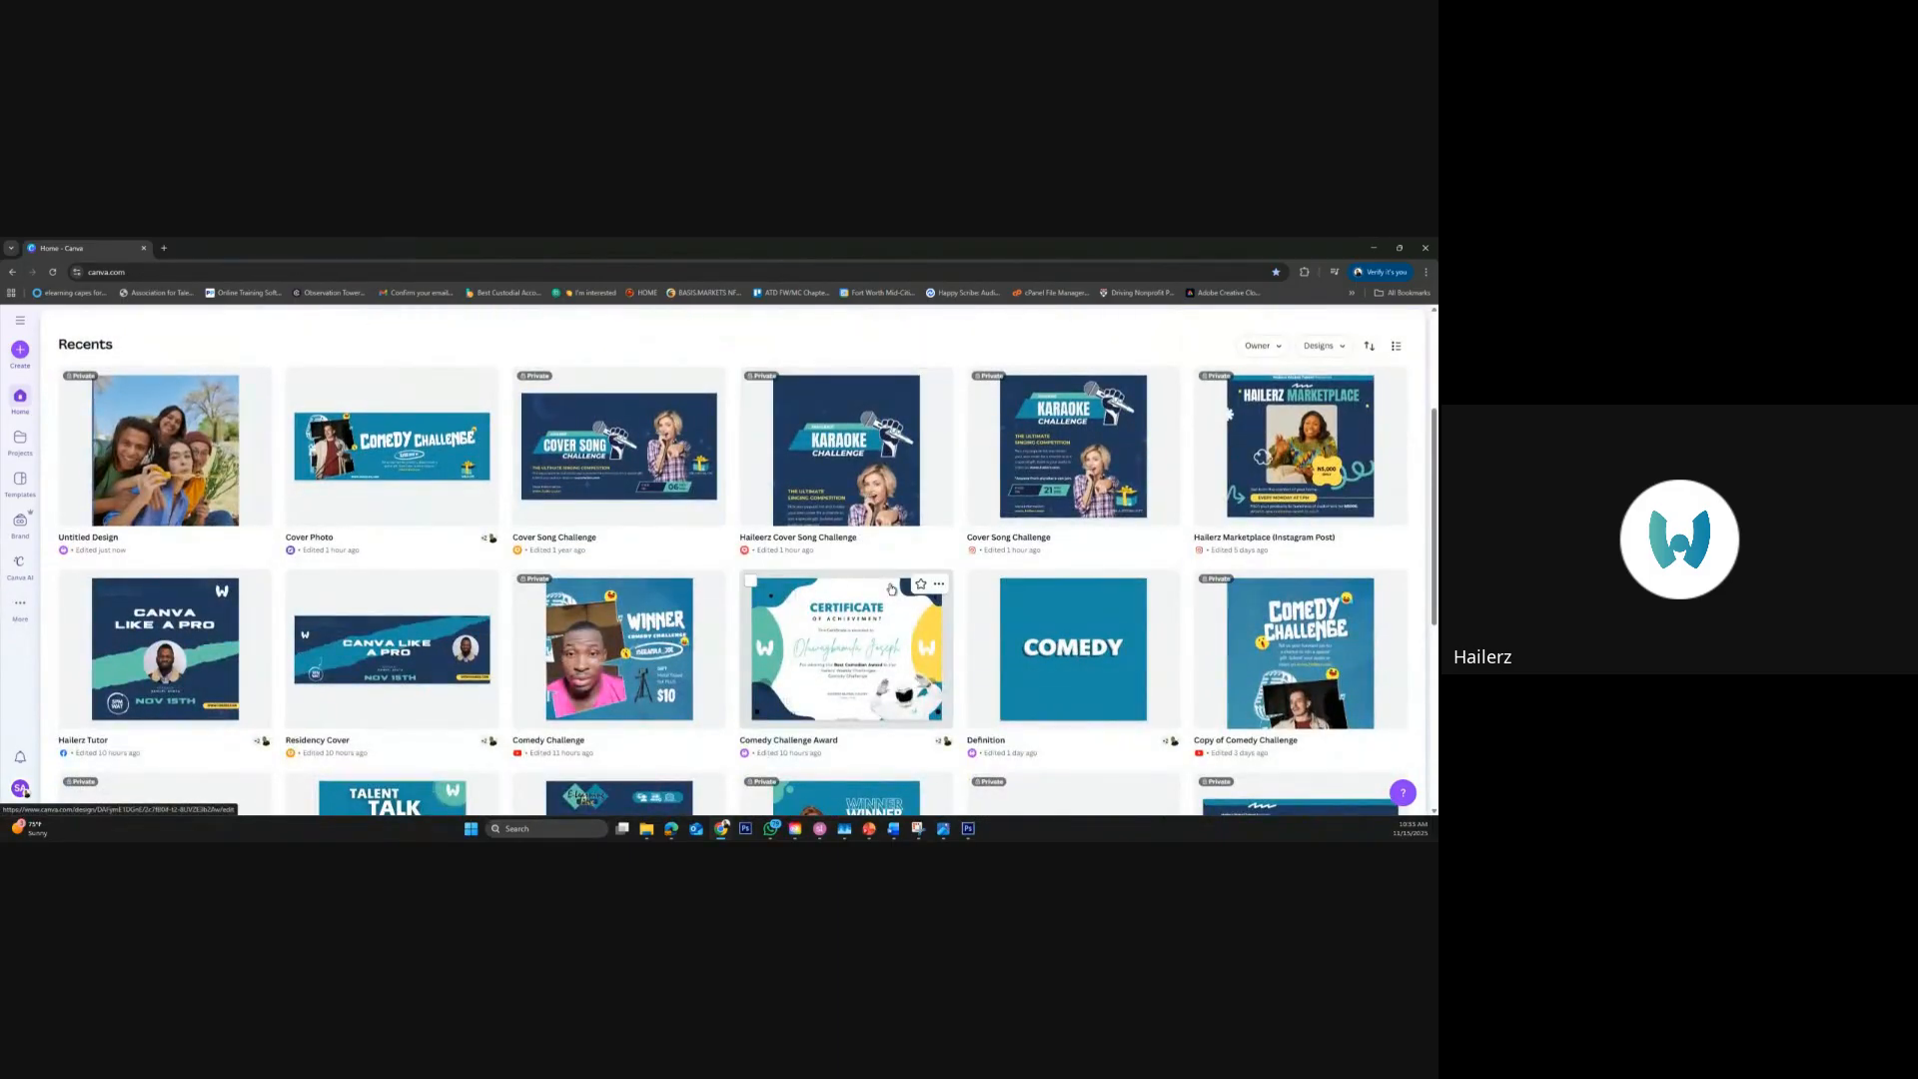
{"action": "scroll", "coordinate": [893, 590], "scroll_direction": "down", "scroll_amount": 1}
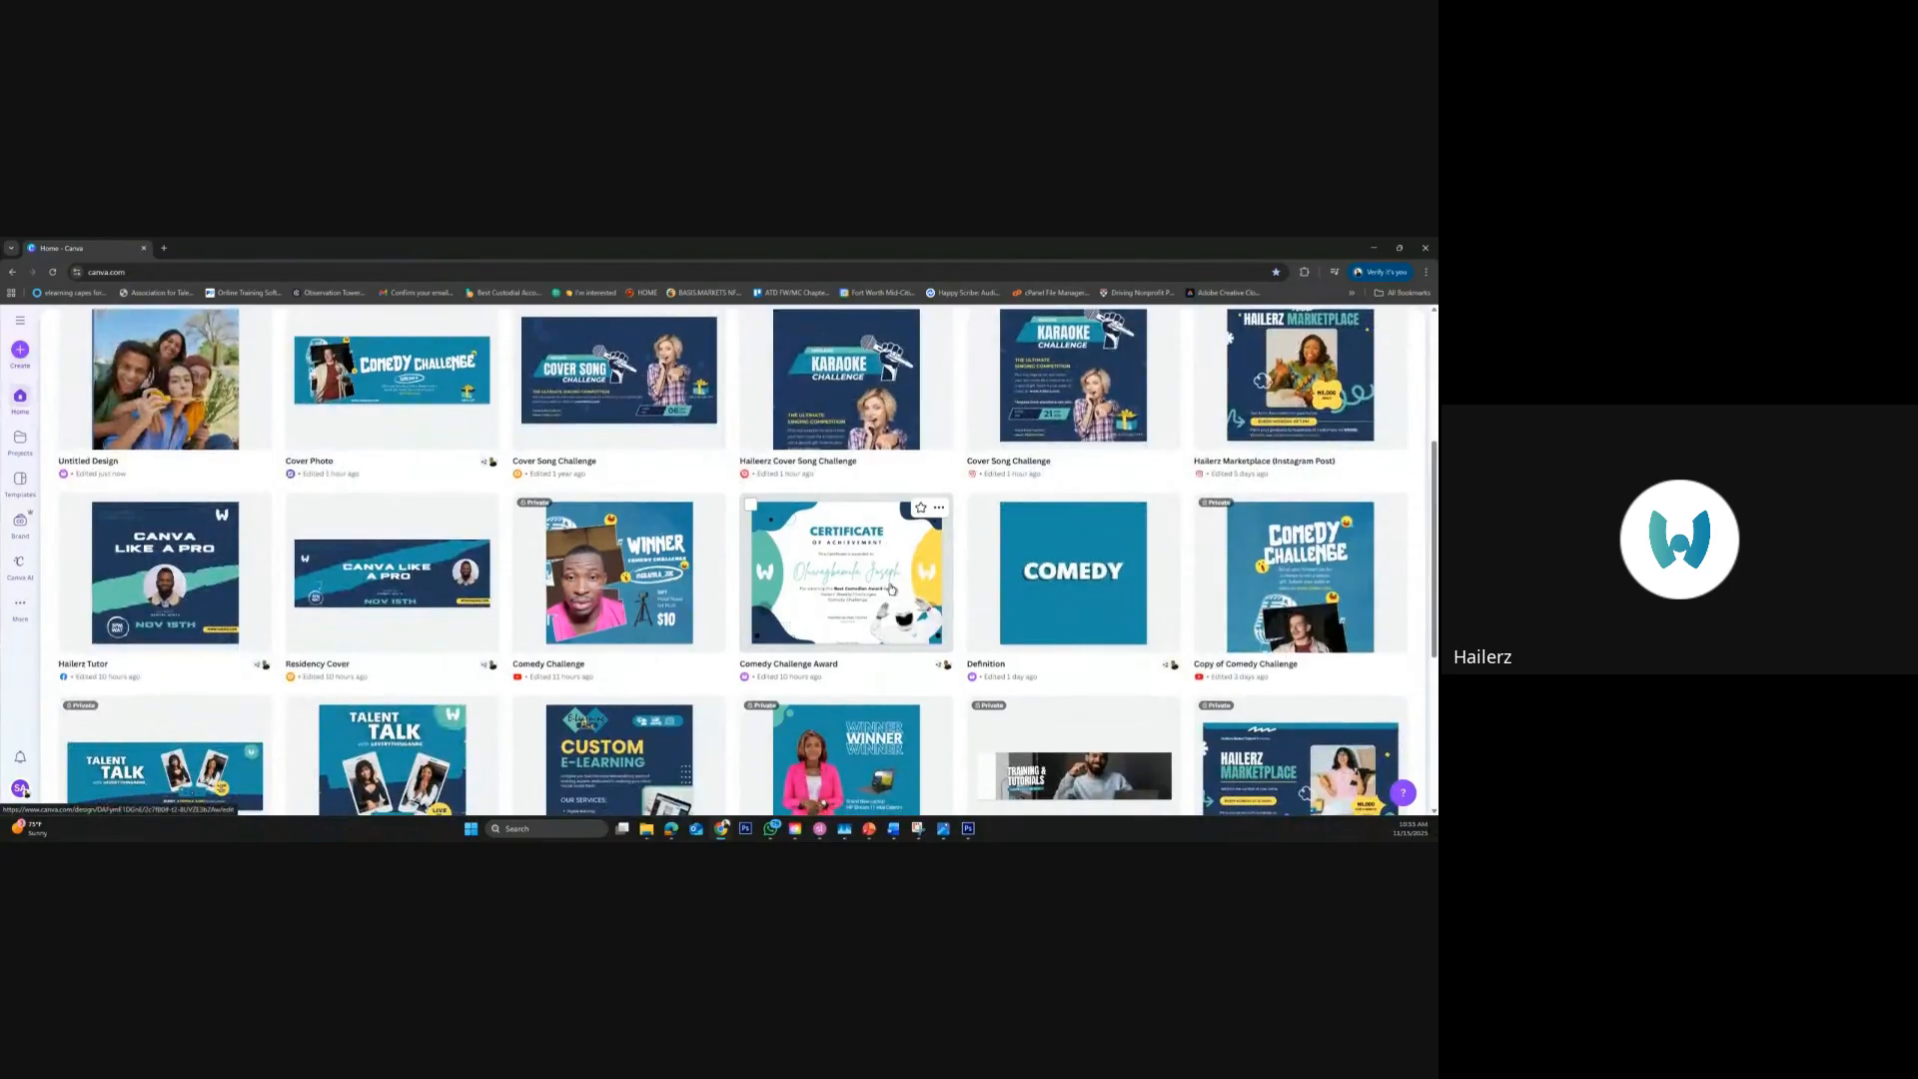
{"action": "scroll", "coordinate": [892, 589], "scroll_direction": "up", "scroll_amount": 4}
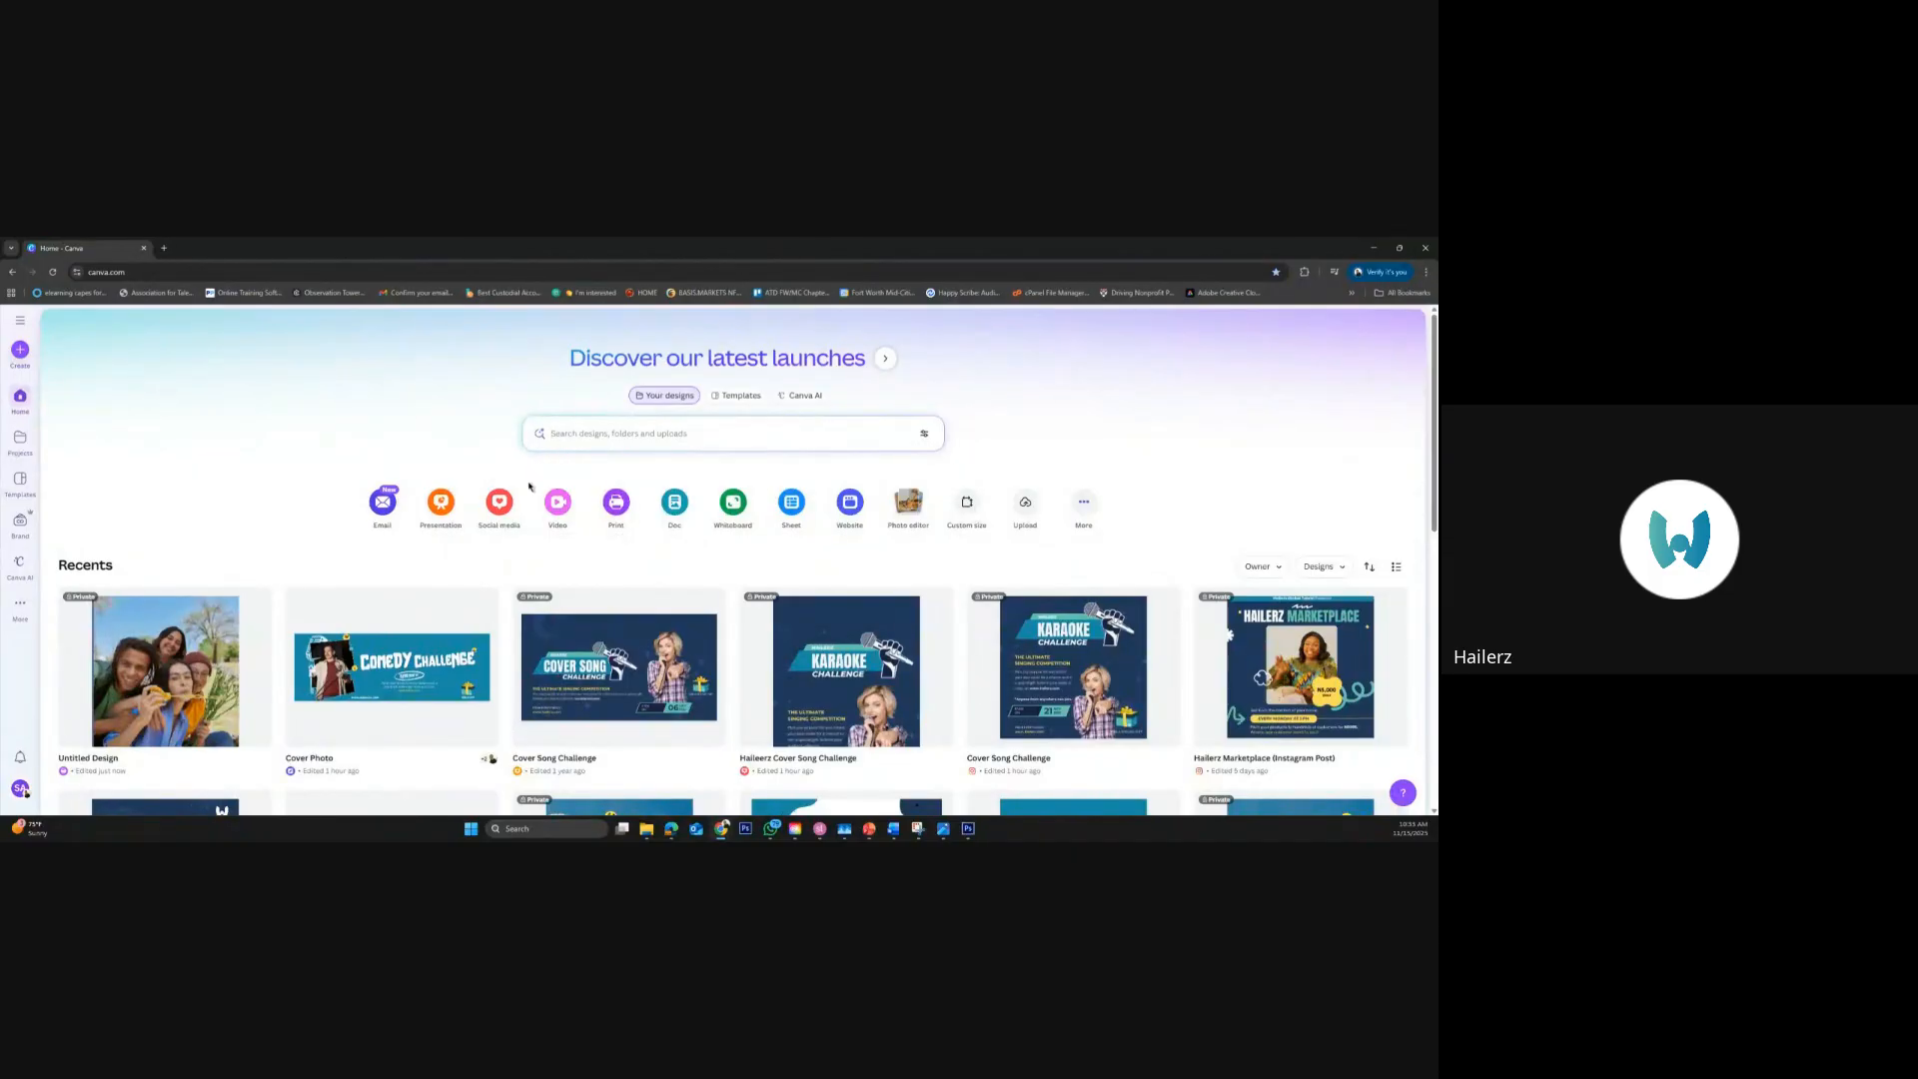
{"action": "left_click", "coordinate": [557, 432]}
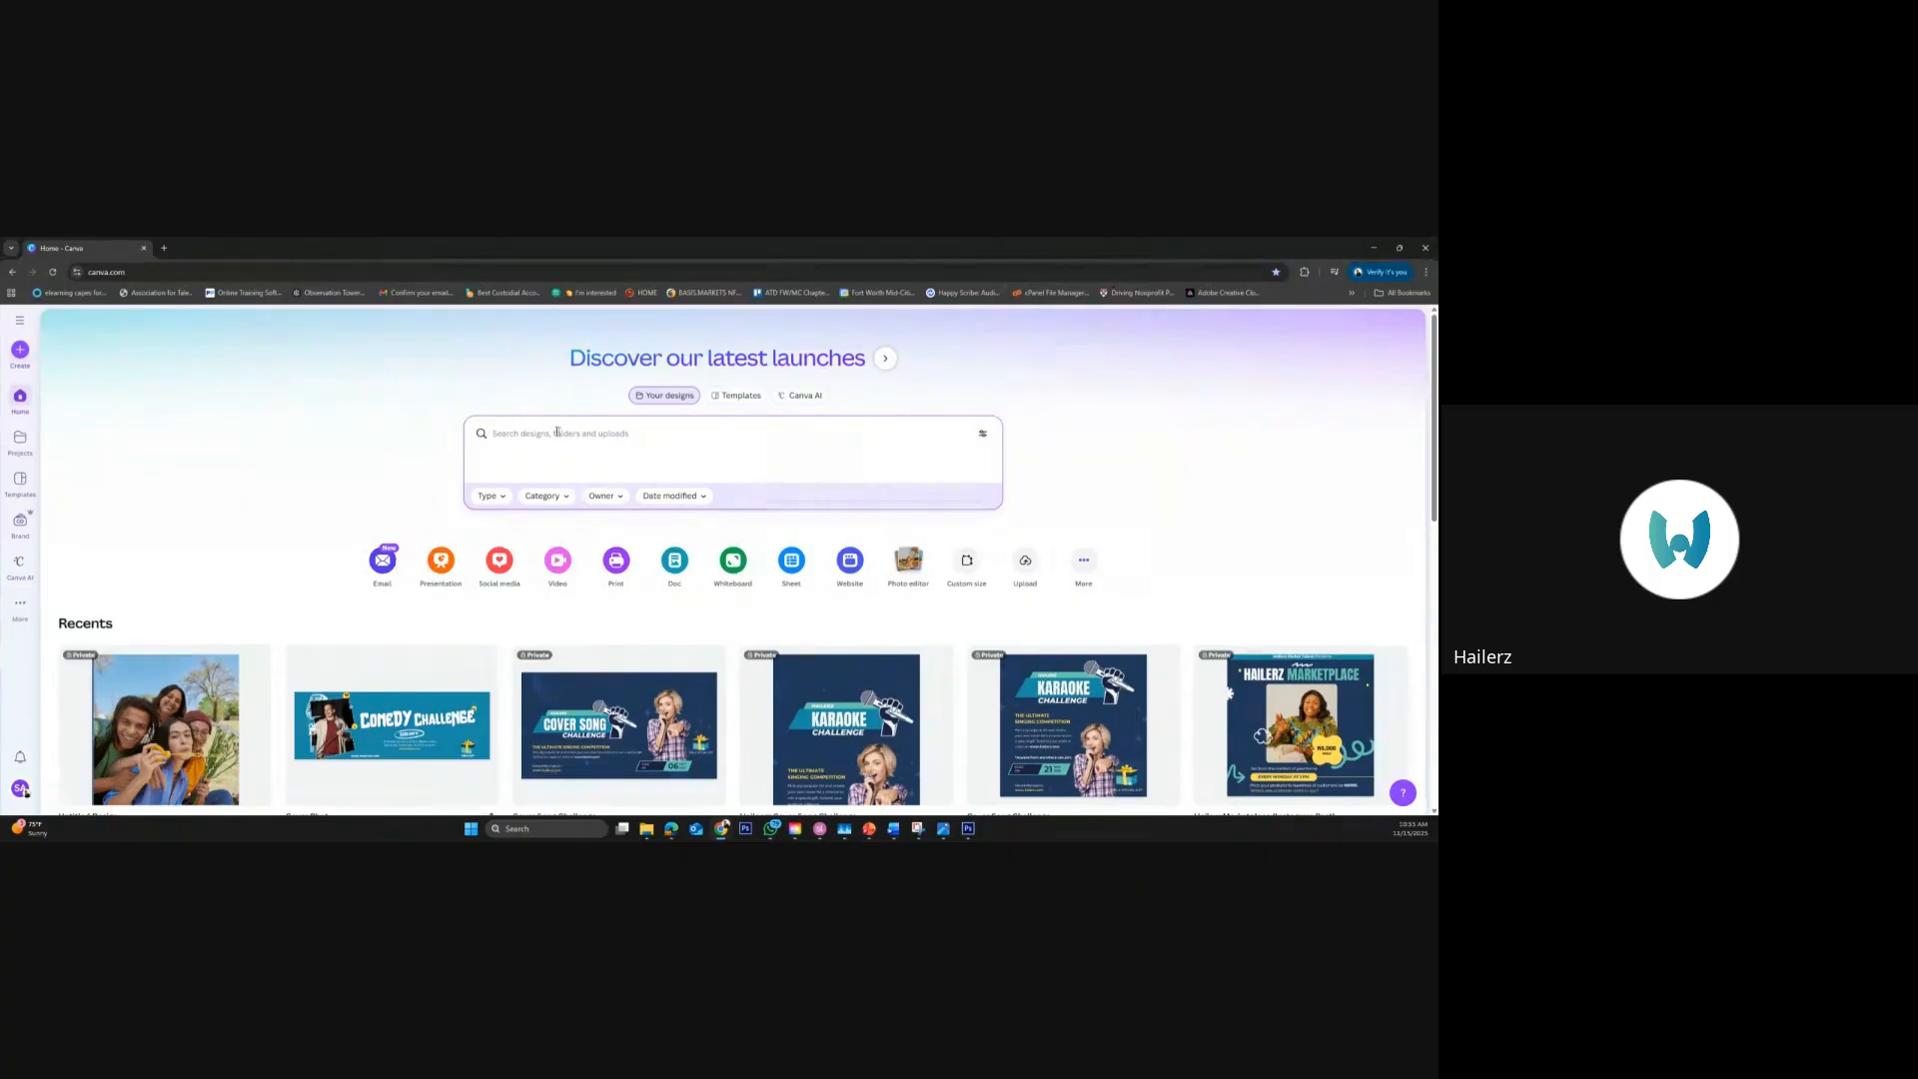
{"action": "type", "text": "audi"}
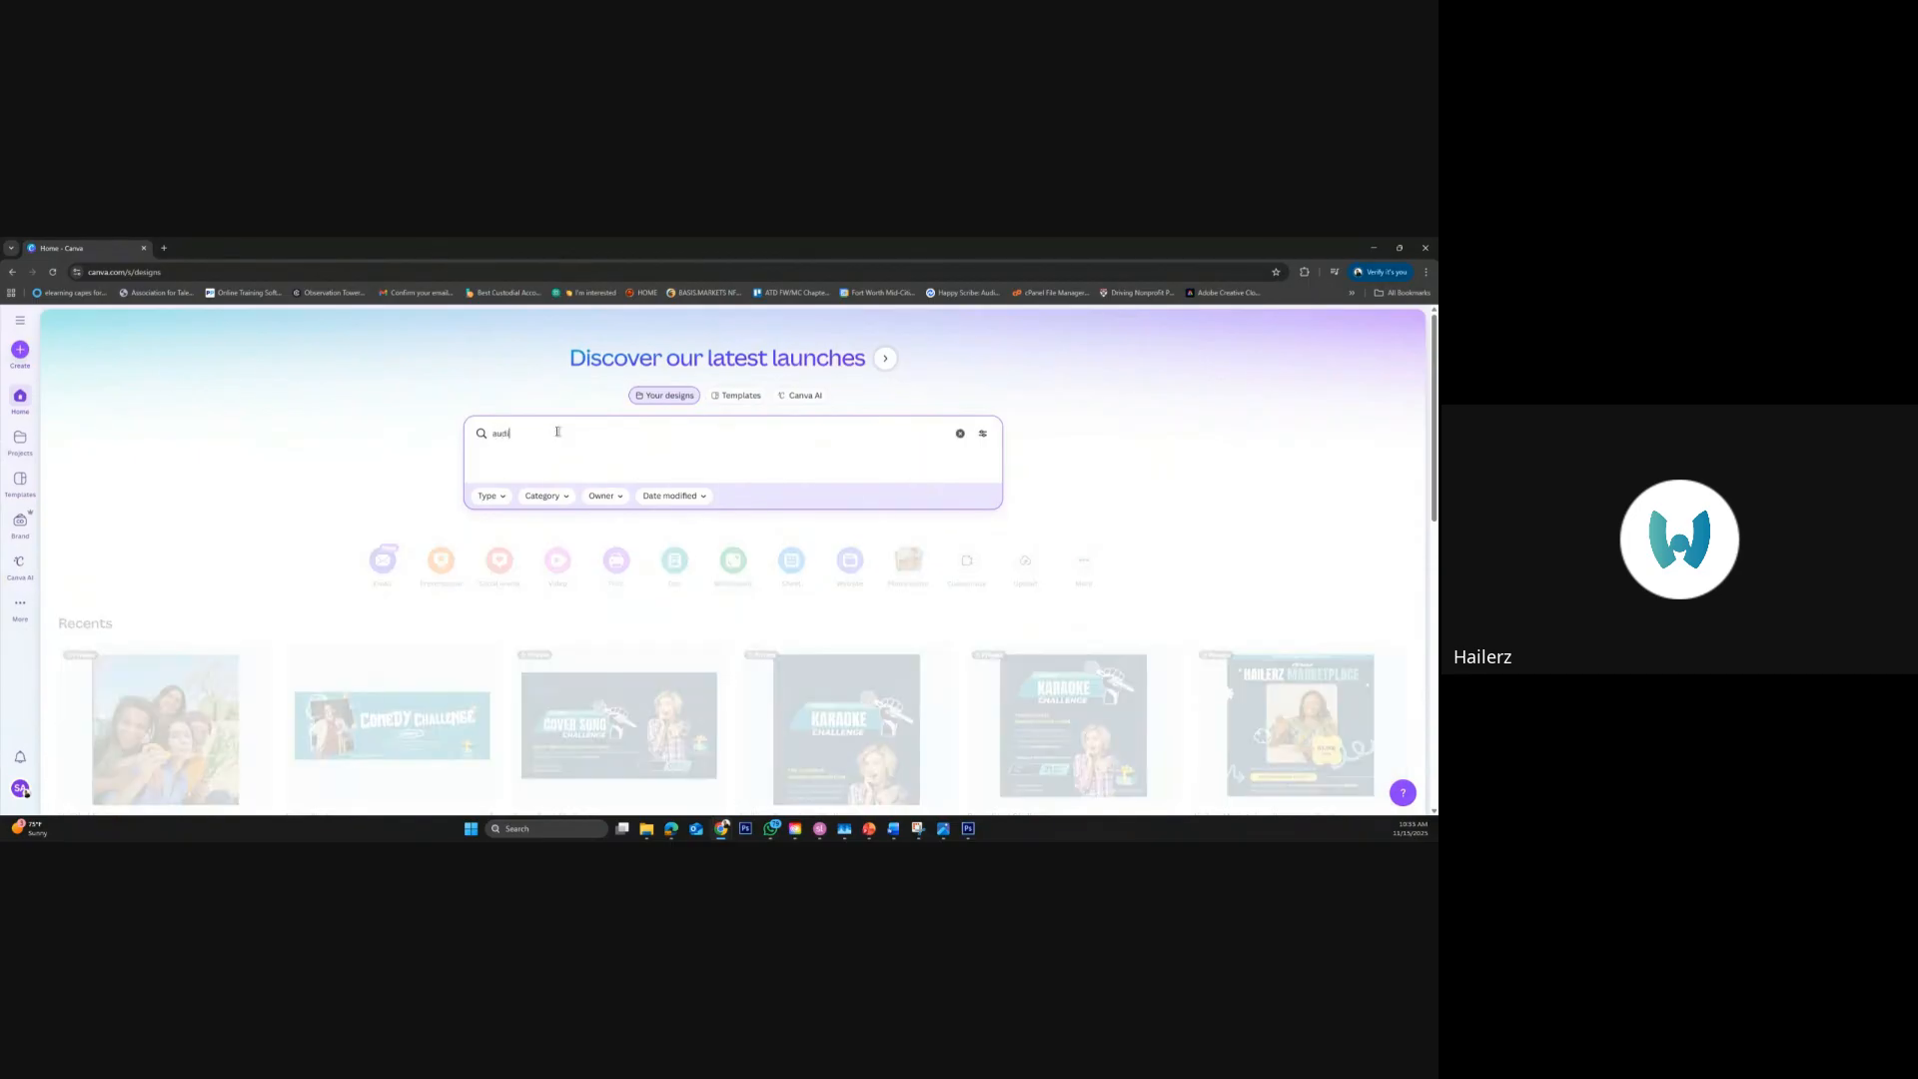
{"action": "type", "text": "ence"}
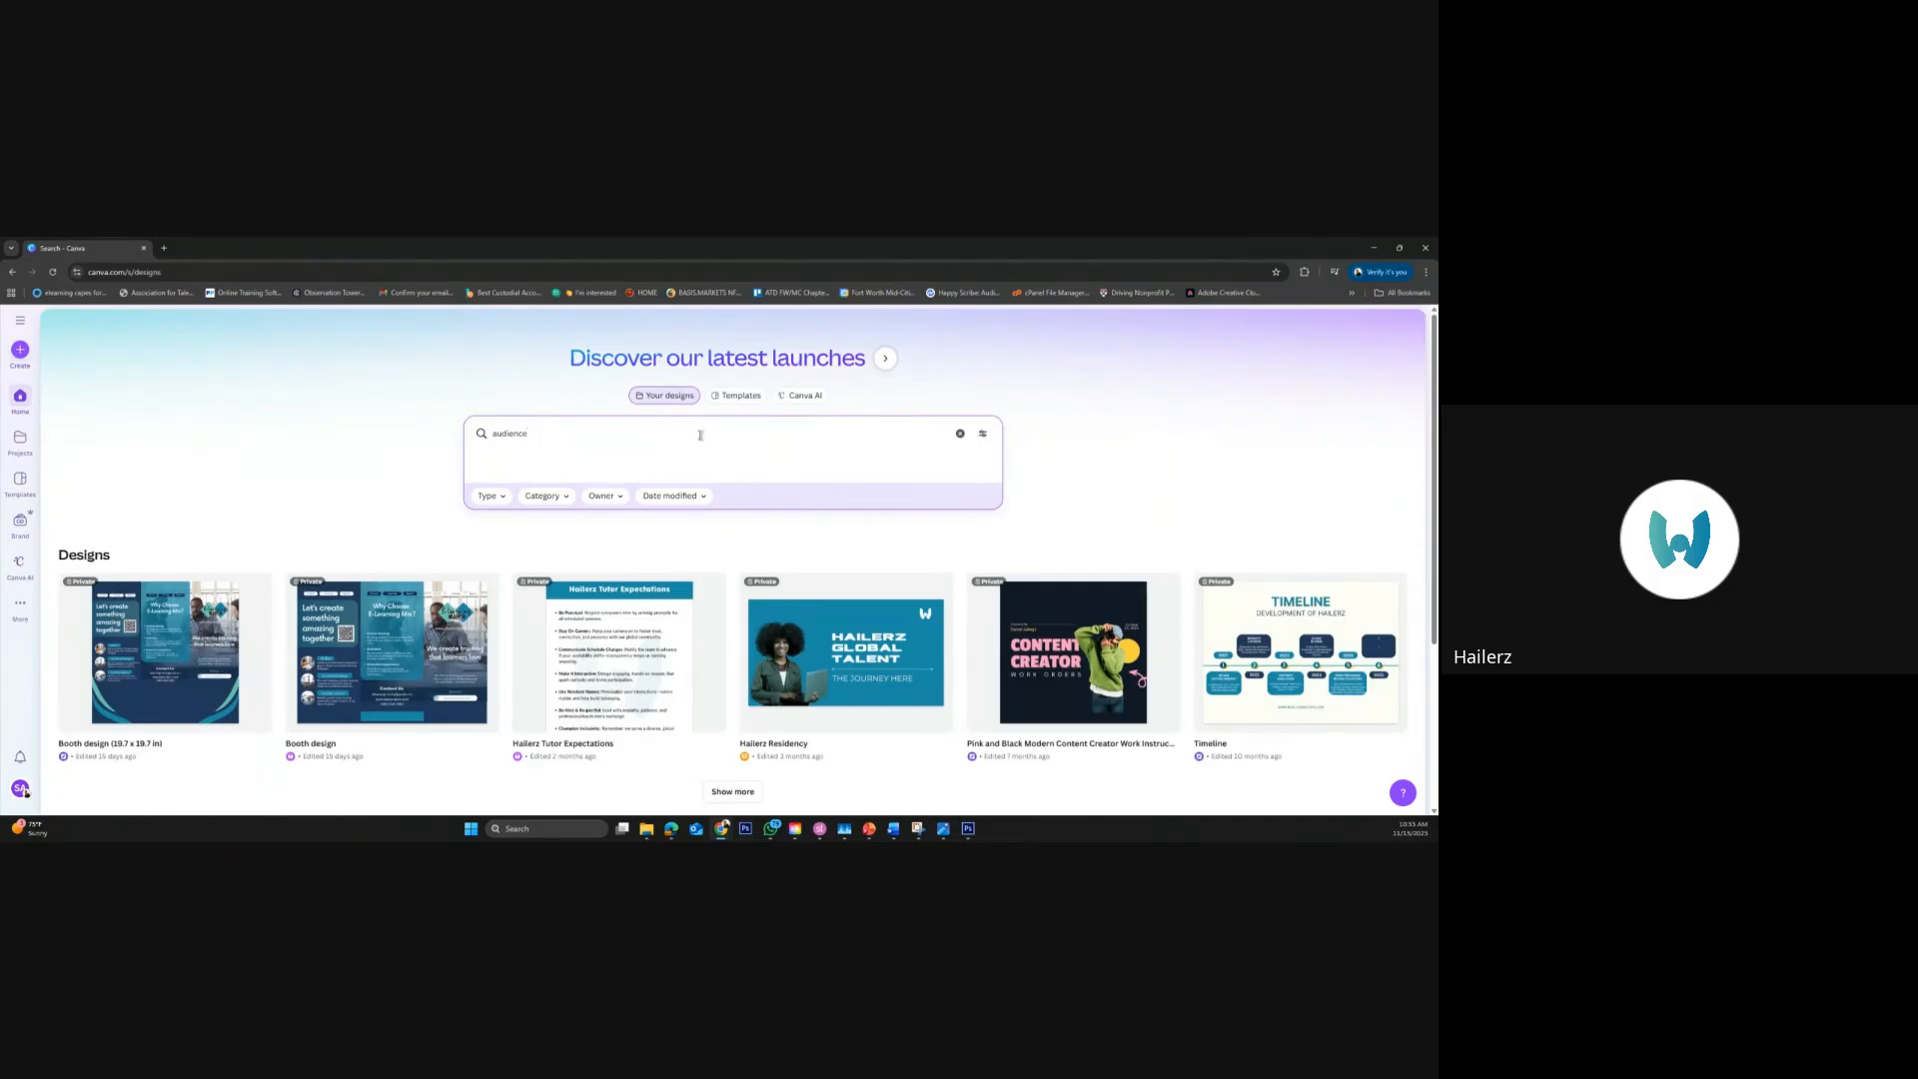
{"action": "key", "text": "Return"}
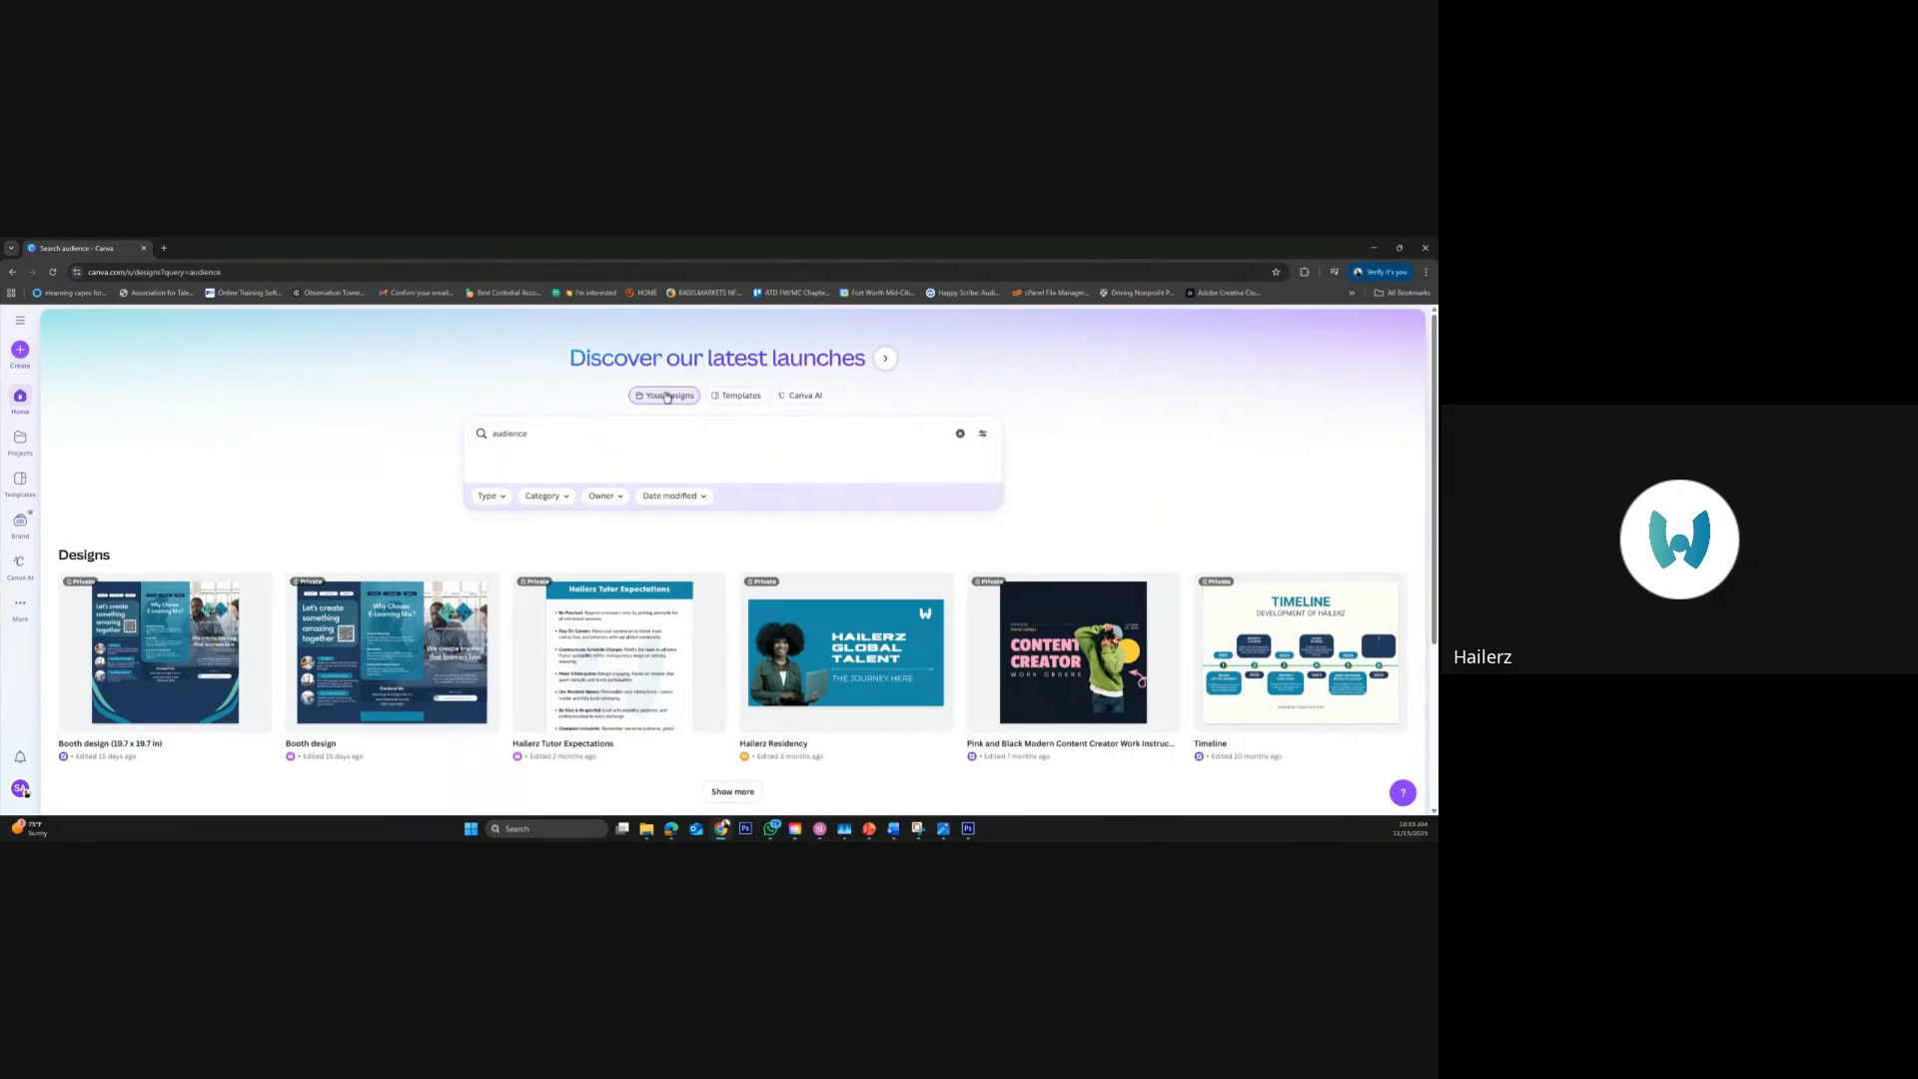
{"action": "left_click", "coordinate": [731, 403]}
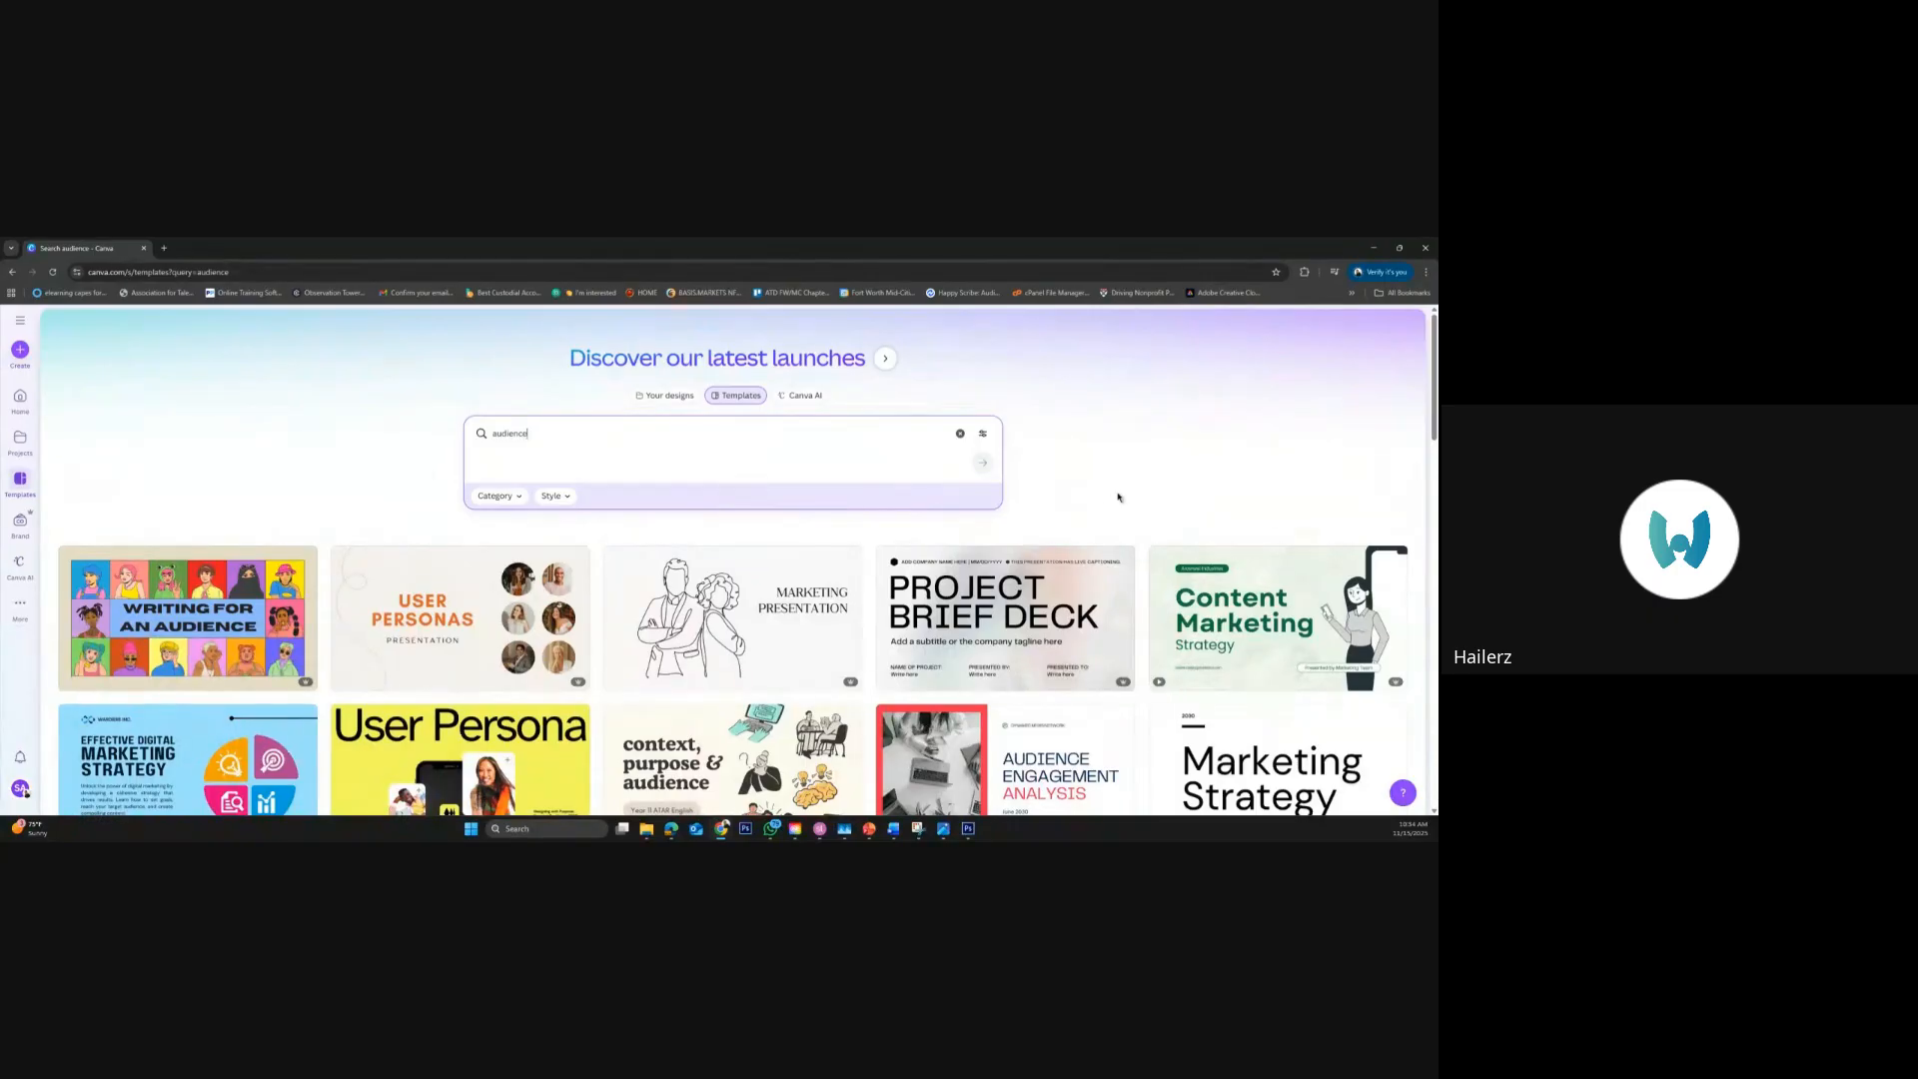
Browse the templates found for "audience" and examine their layouts, illustrations and topics
{"action": "mouse_move", "coordinate": [1185, 604]}
{"action": "mouse_move", "coordinate": [954, 630]}
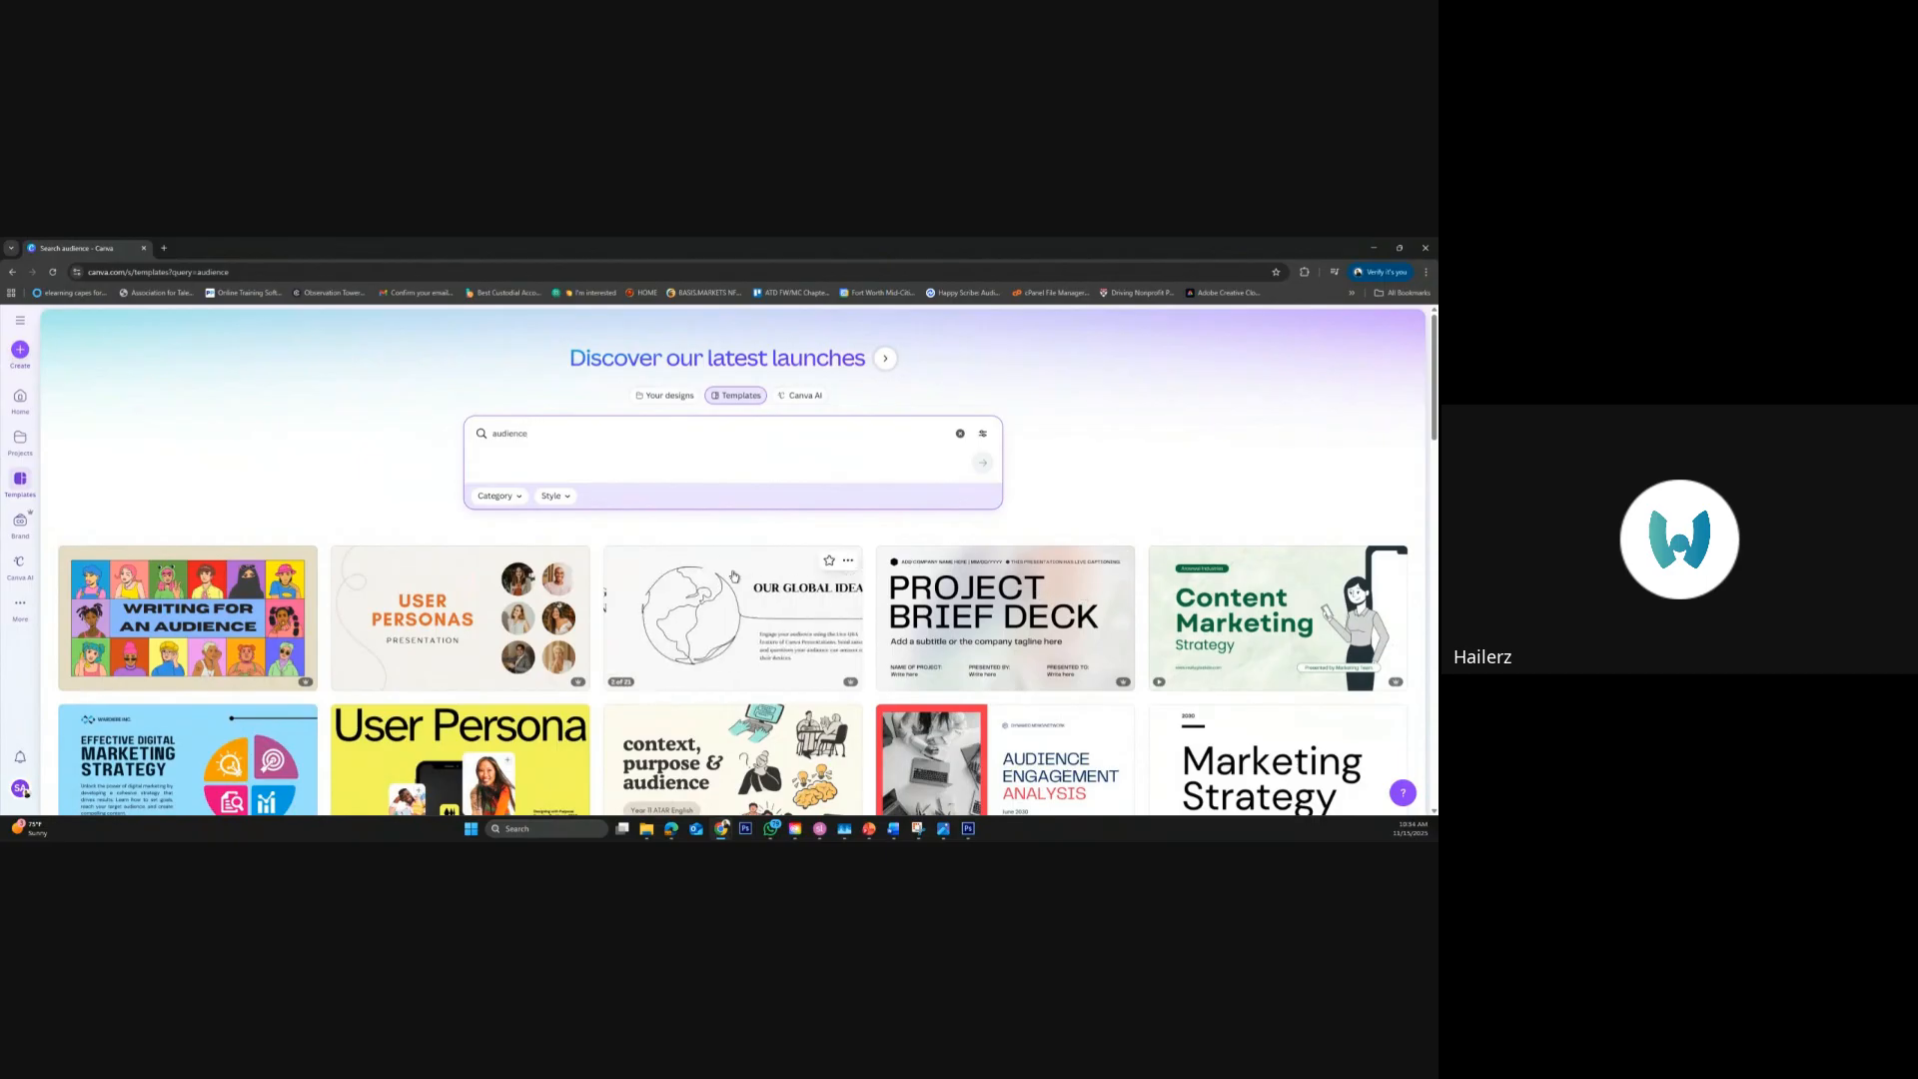
{"action": "scroll", "coordinate": [815, 648], "scroll_direction": "down", "scroll_amount": 5}
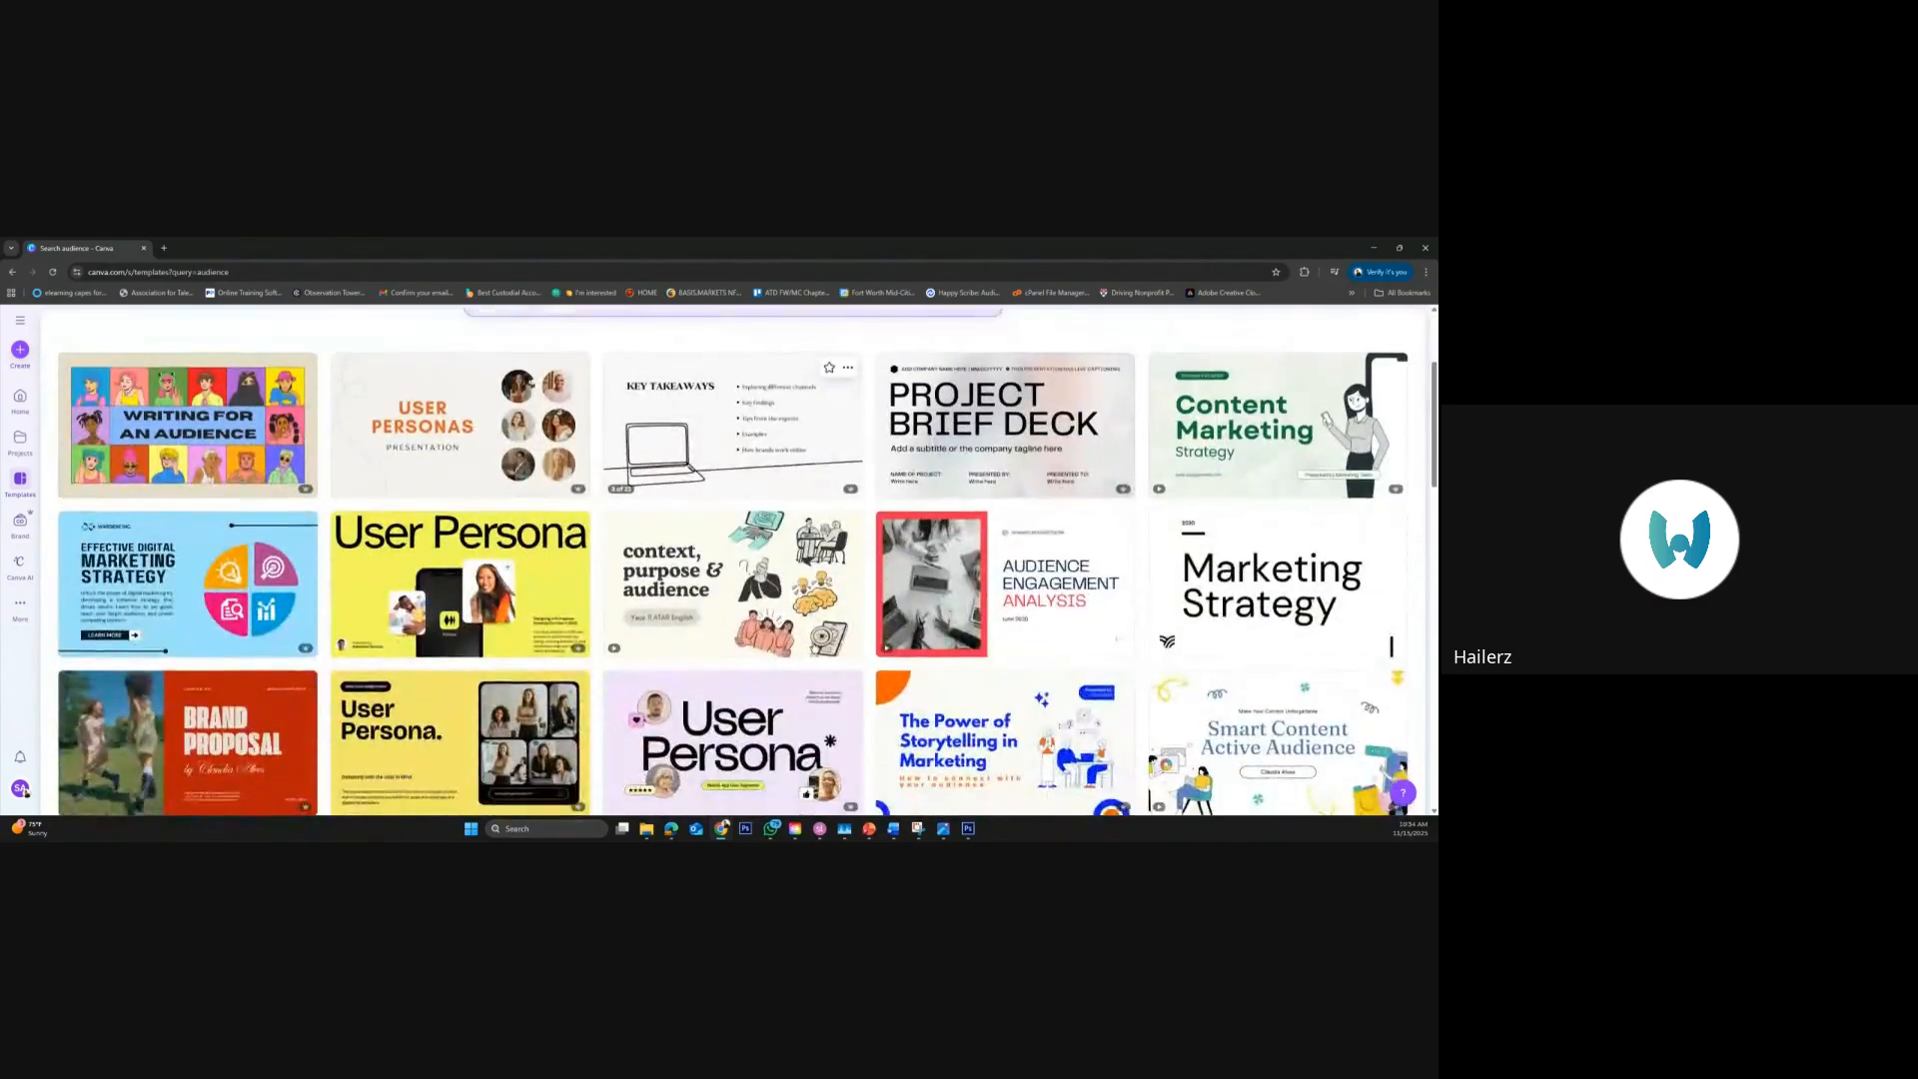
{"action": "scroll", "coordinate": [814, 647], "scroll_direction": "down", "scroll_amount": 1}
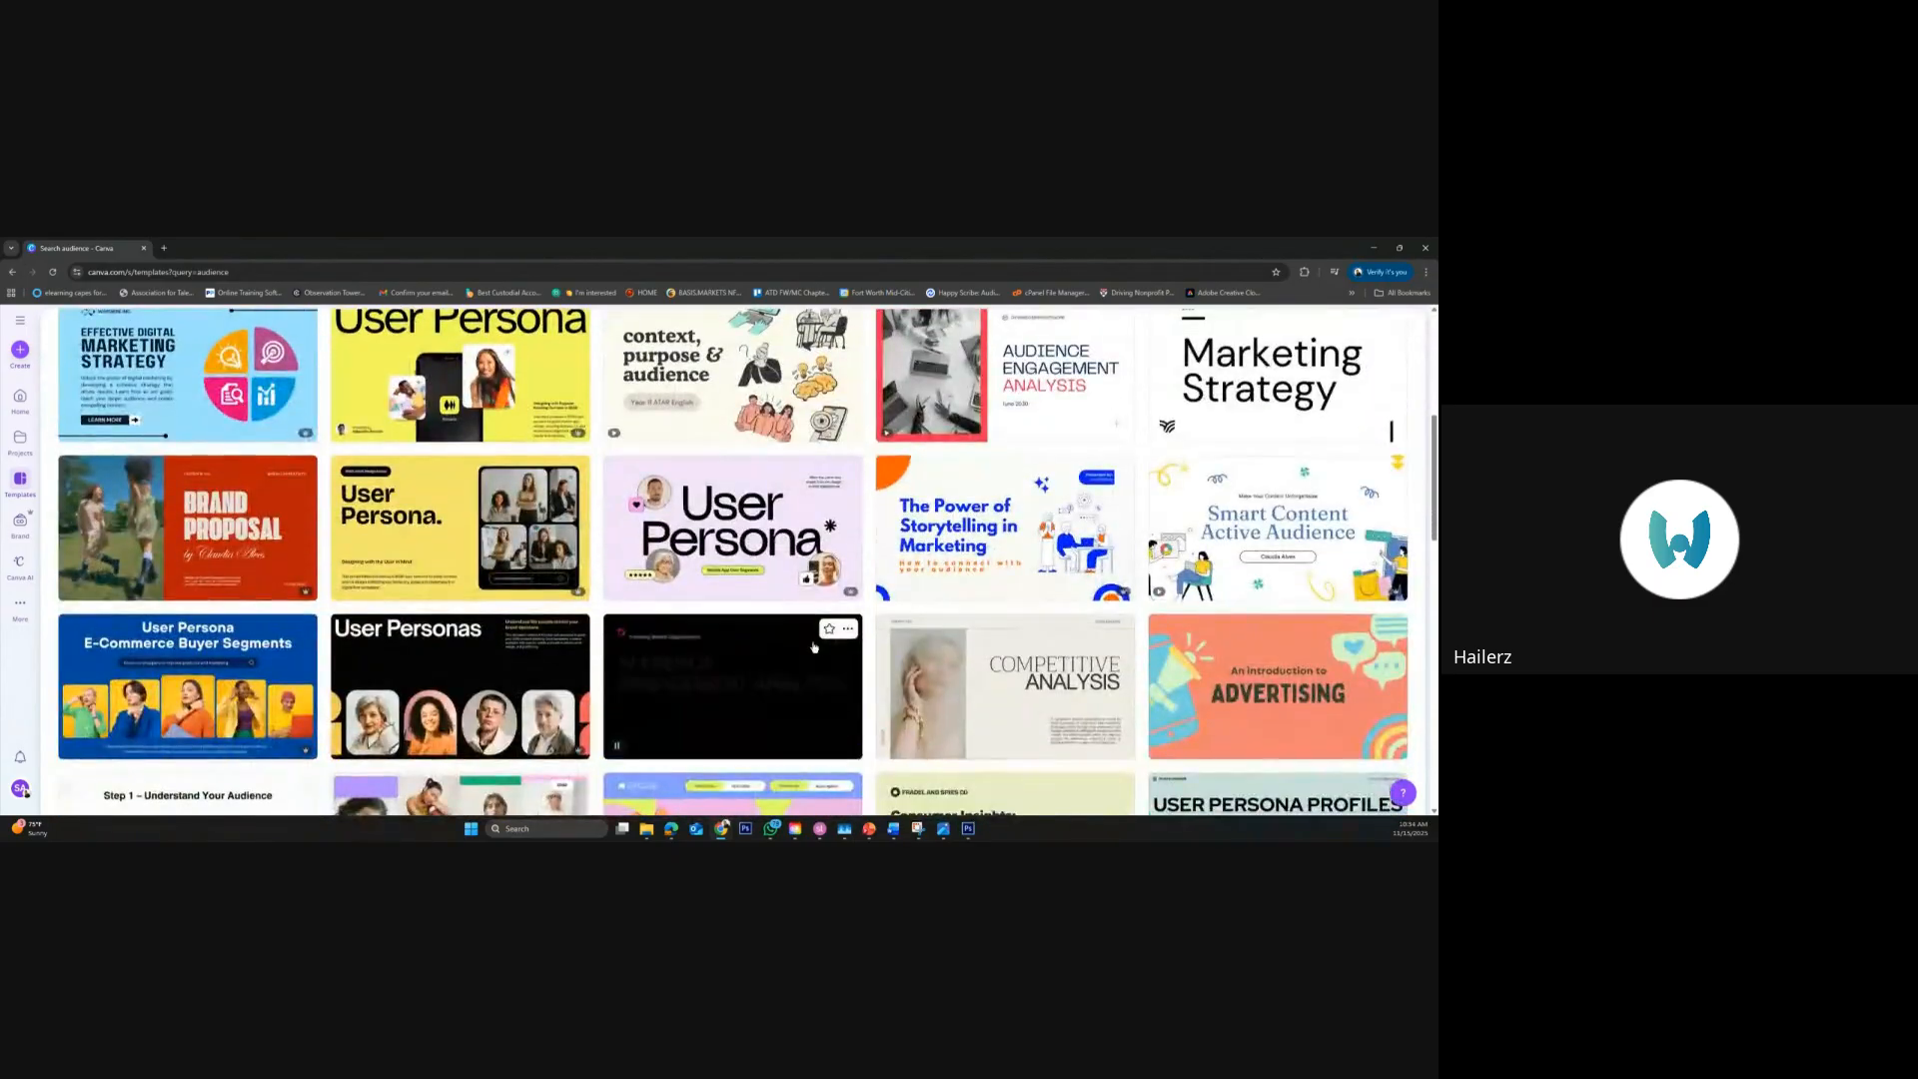
{"action": "scroll", "coordinate": [814, 647], "scroll_direction": "down", "scroll_amount": 1}
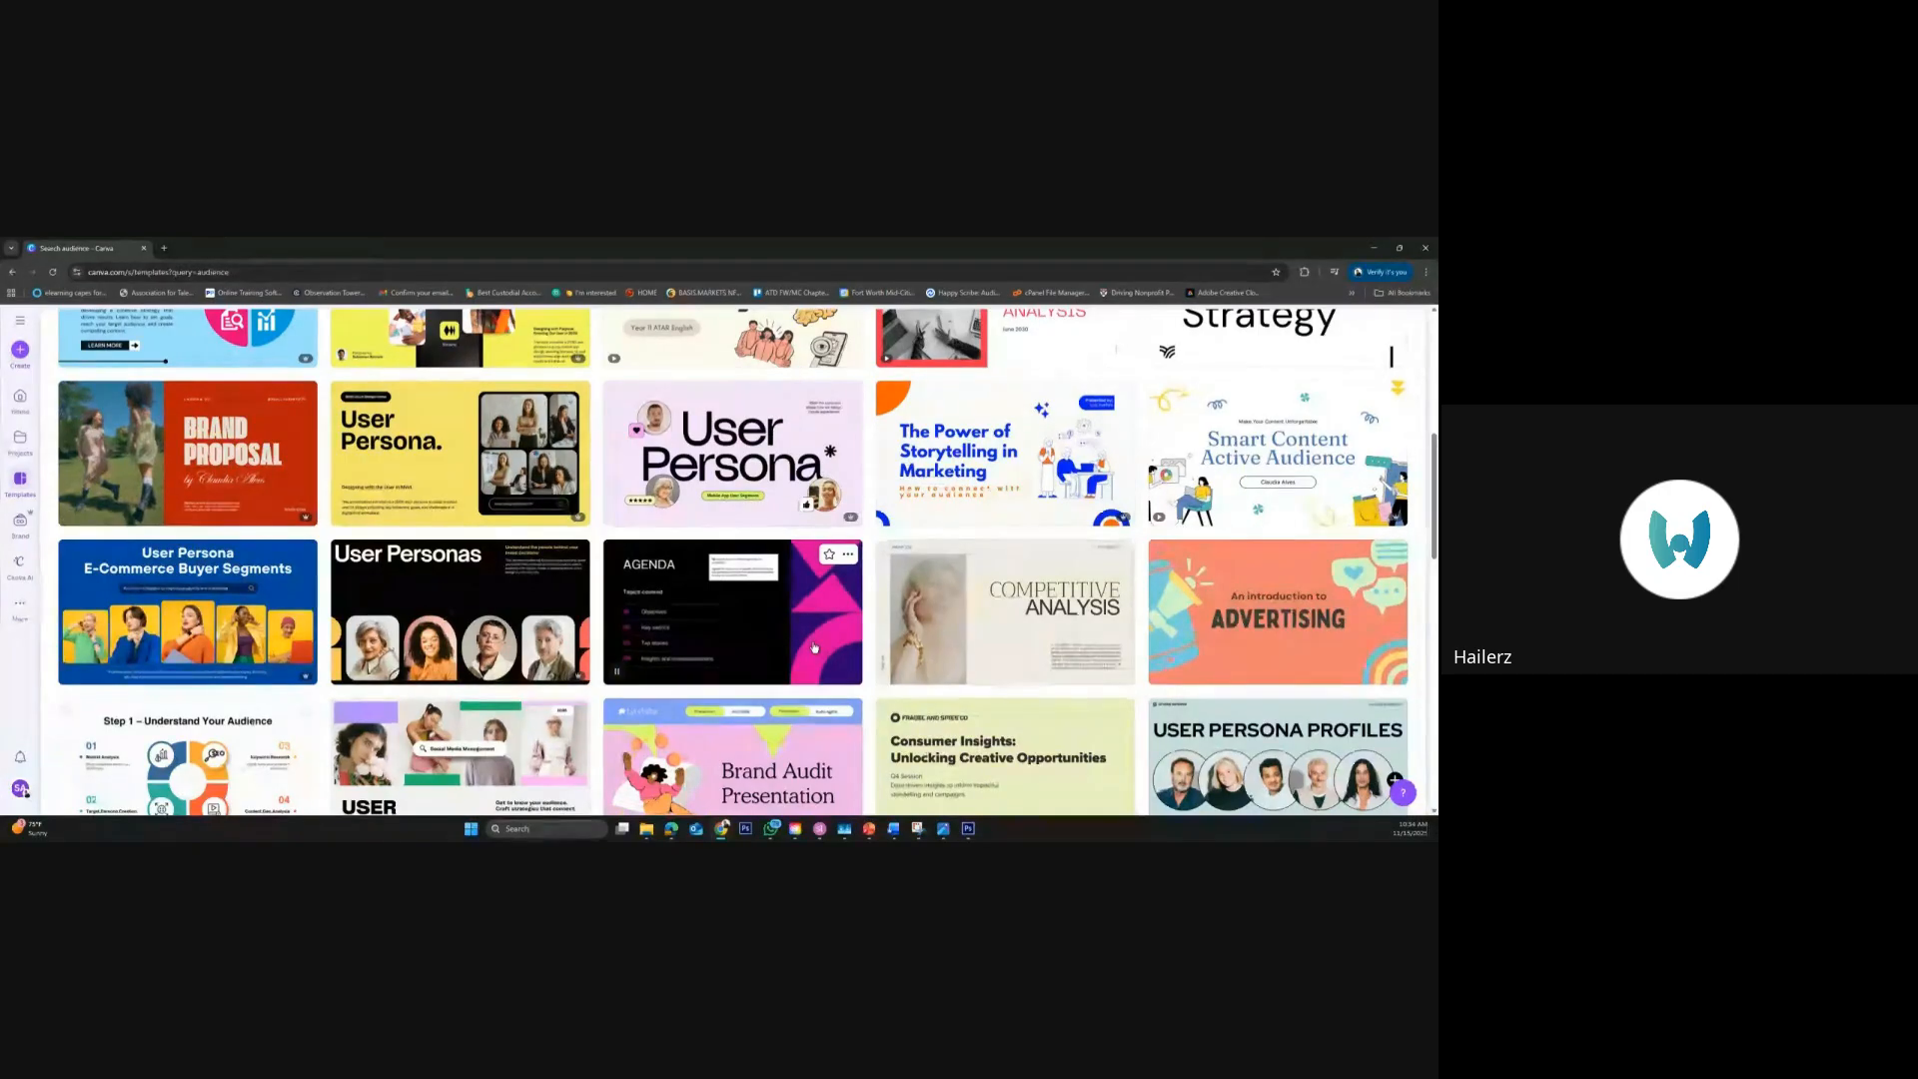
{"action": "scroll", "coordinate": [814, 648], "scroll_direction": "down", "scroll_amount": 2}
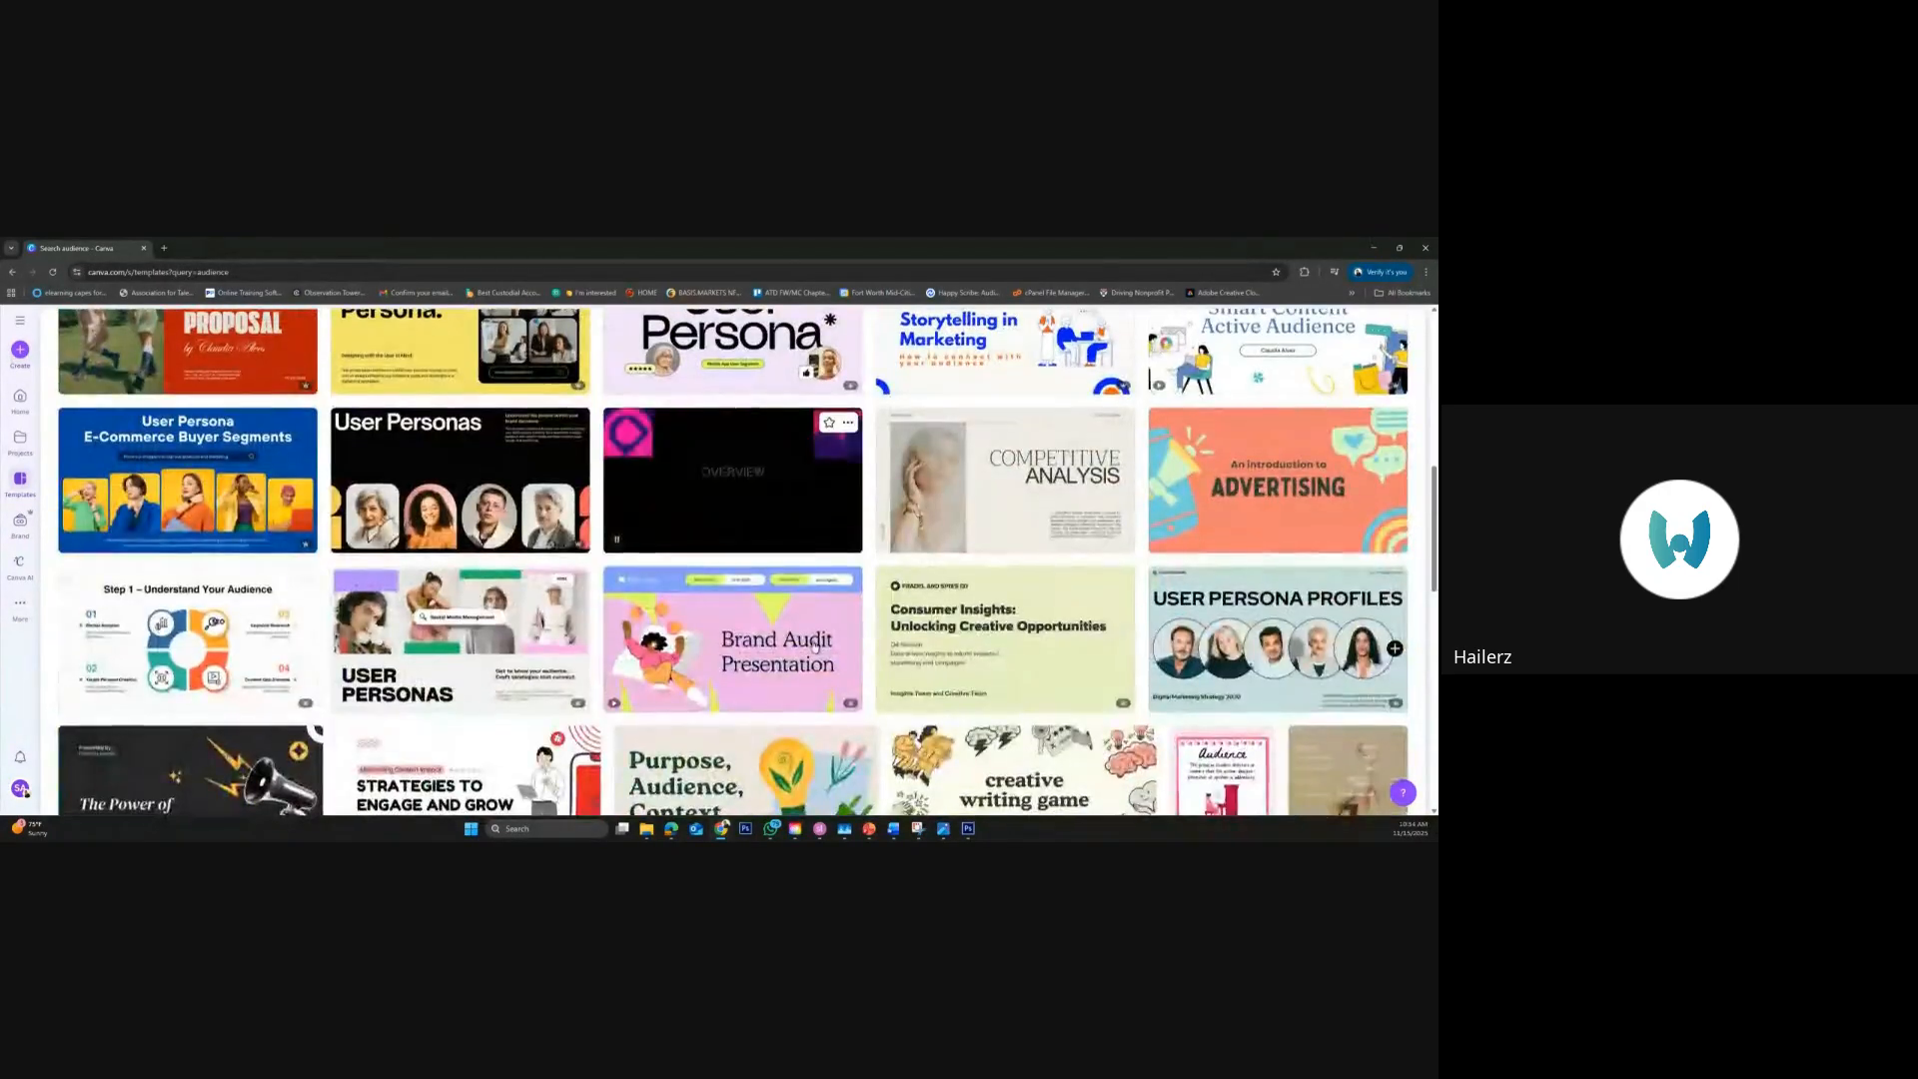
{"action": "scroll", "coordinate": [814, 647], "scroll_direction": "down", "scroll_amount": 3}
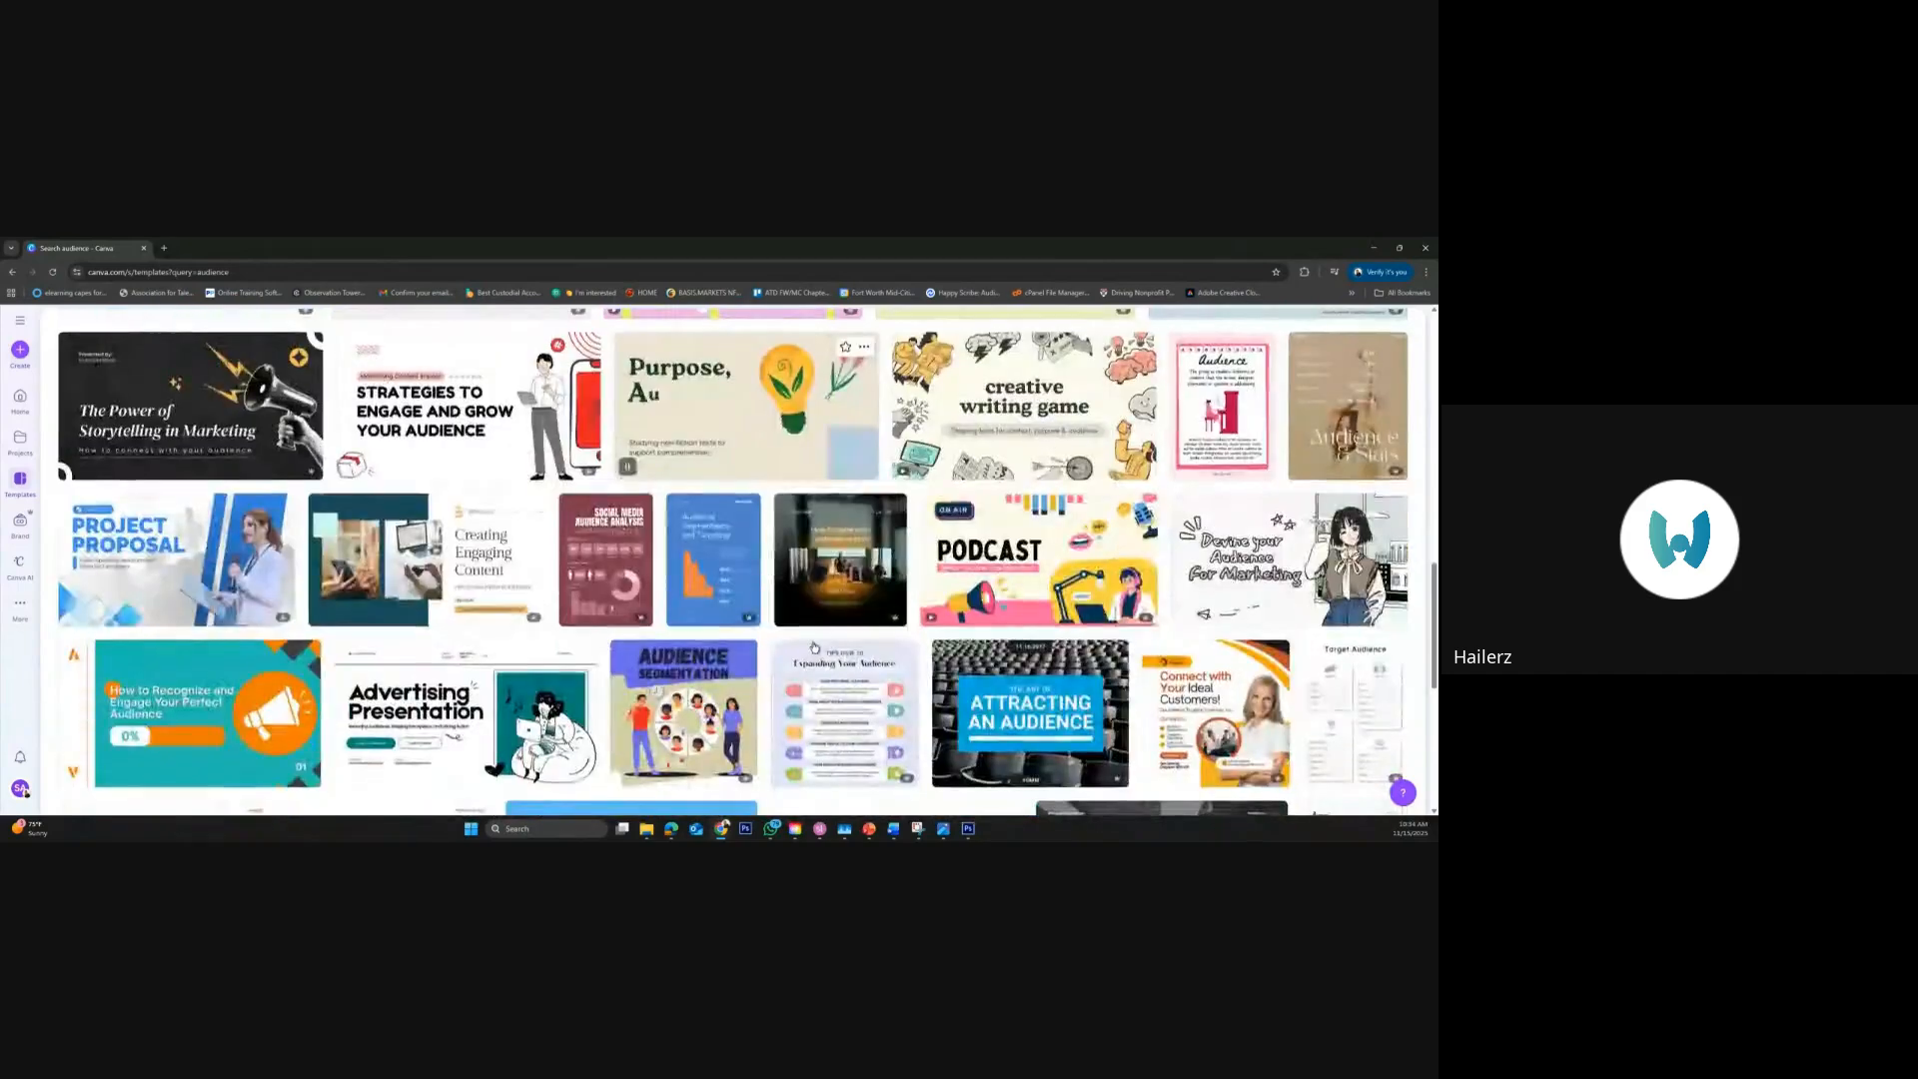
{"action": "scroll", "coordinate": [815, 648], "scroll_direction": "down", "scroll_amount": 1}
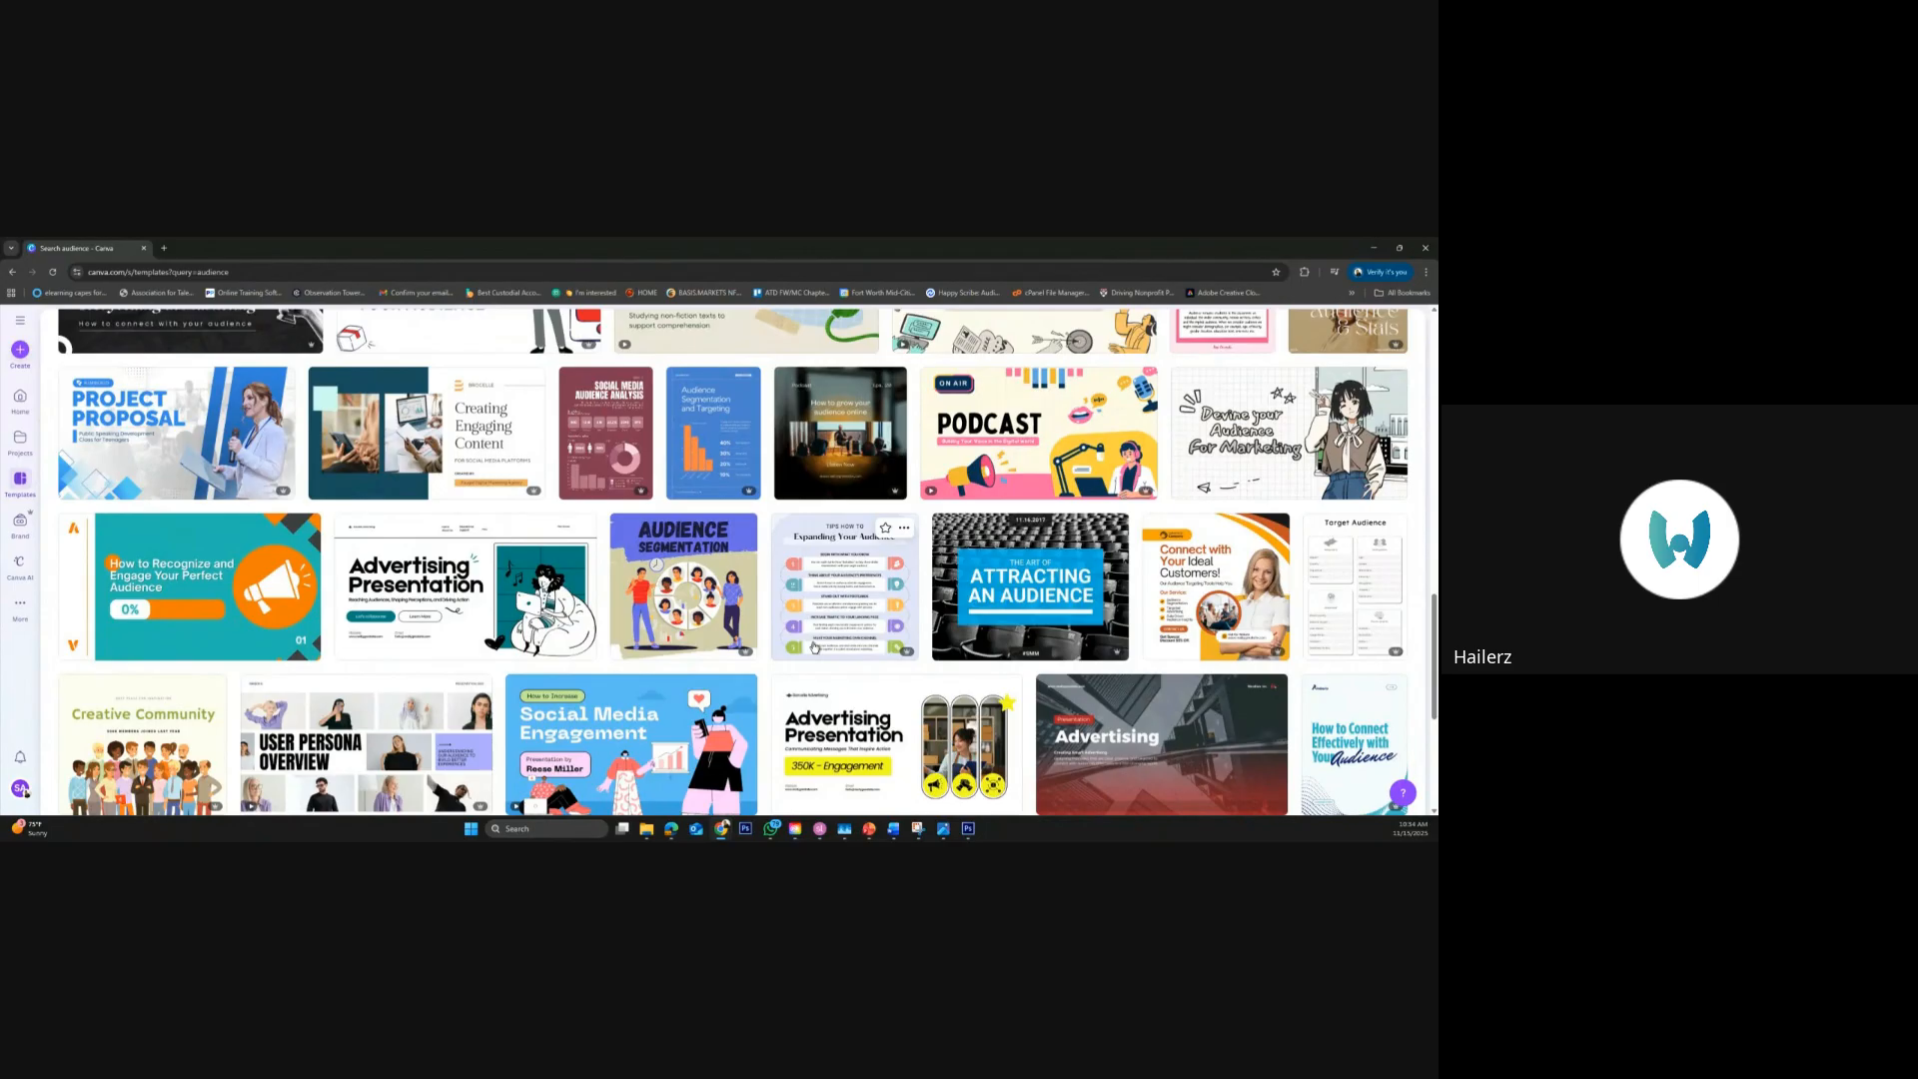
{"action": "scroll", "coordinate": [815, 648], "scroll_direction": "down", "scroll_amount": 2}
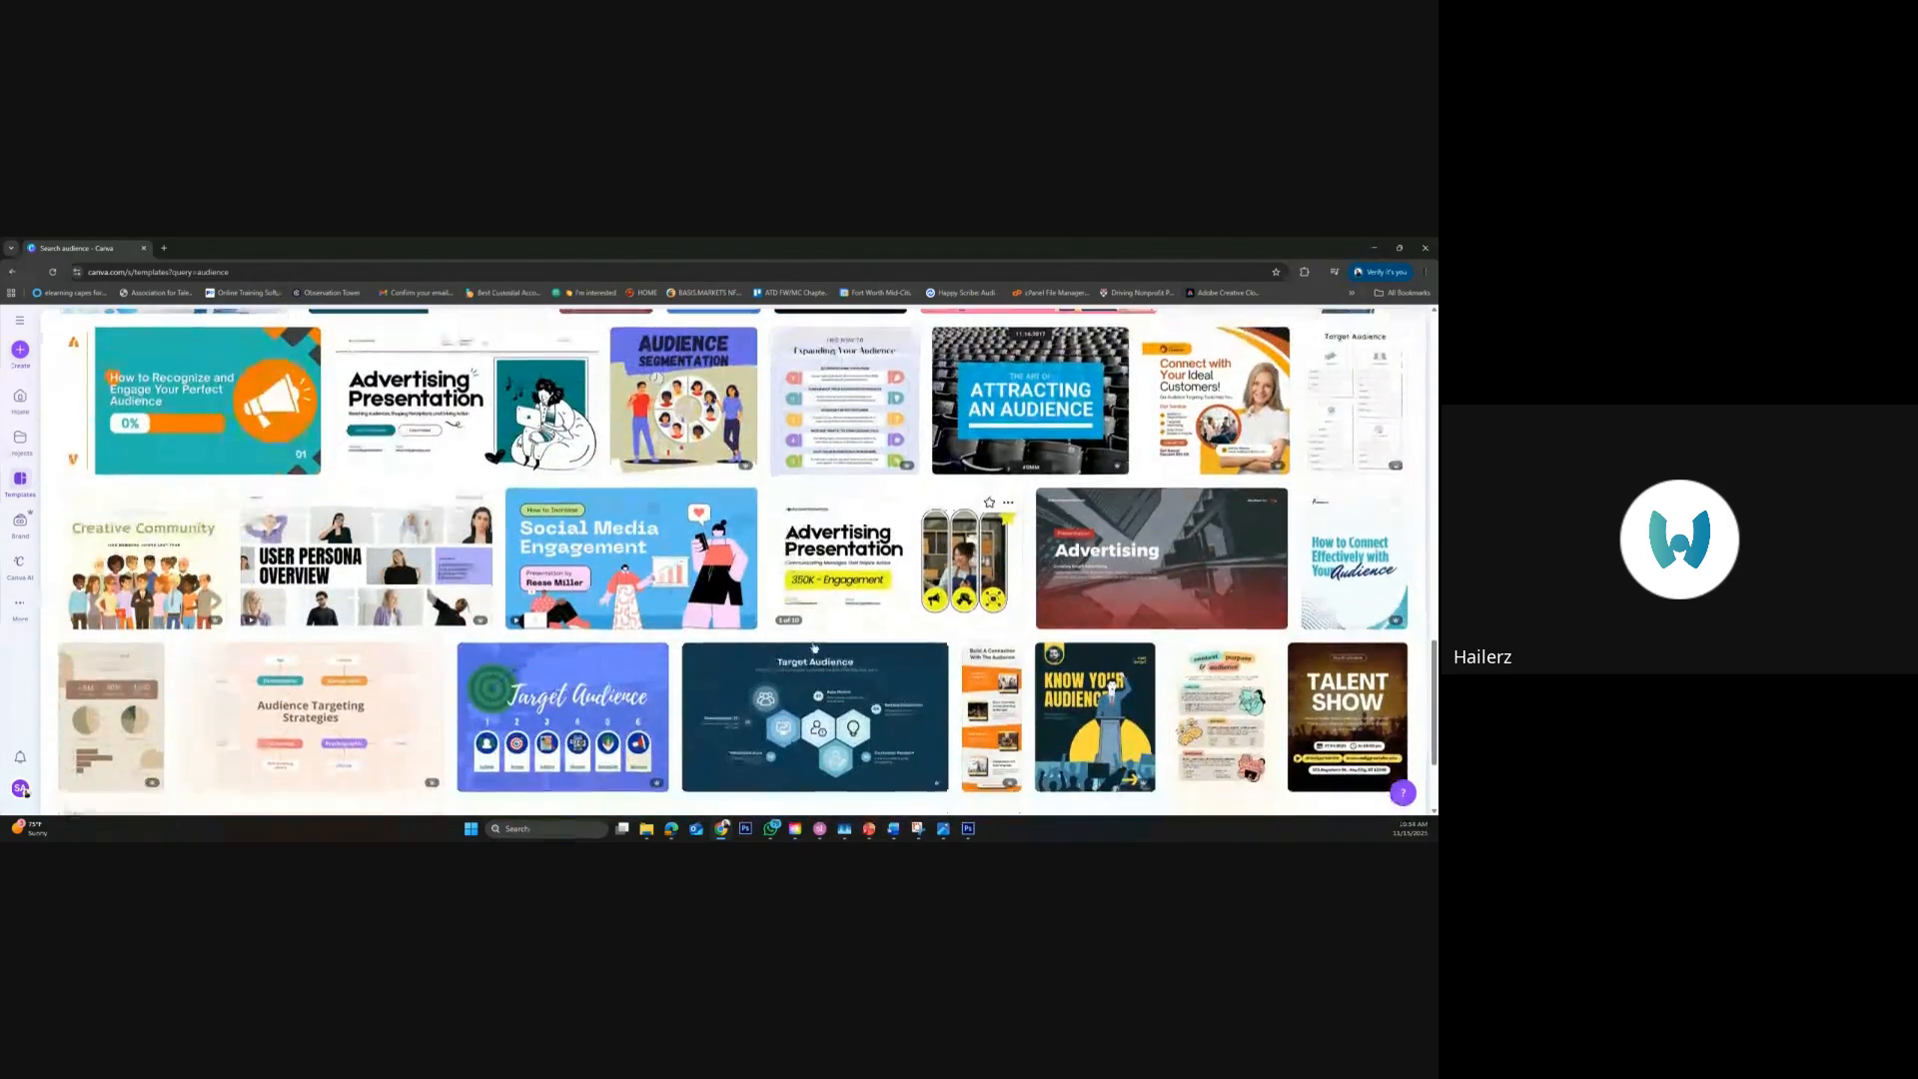
Look further down the "audience" template results, and return to the start of the list
{"action": "scroll", "coordinate": [815, 648], "scroll_direction": "down", "scroll_amount": 2}
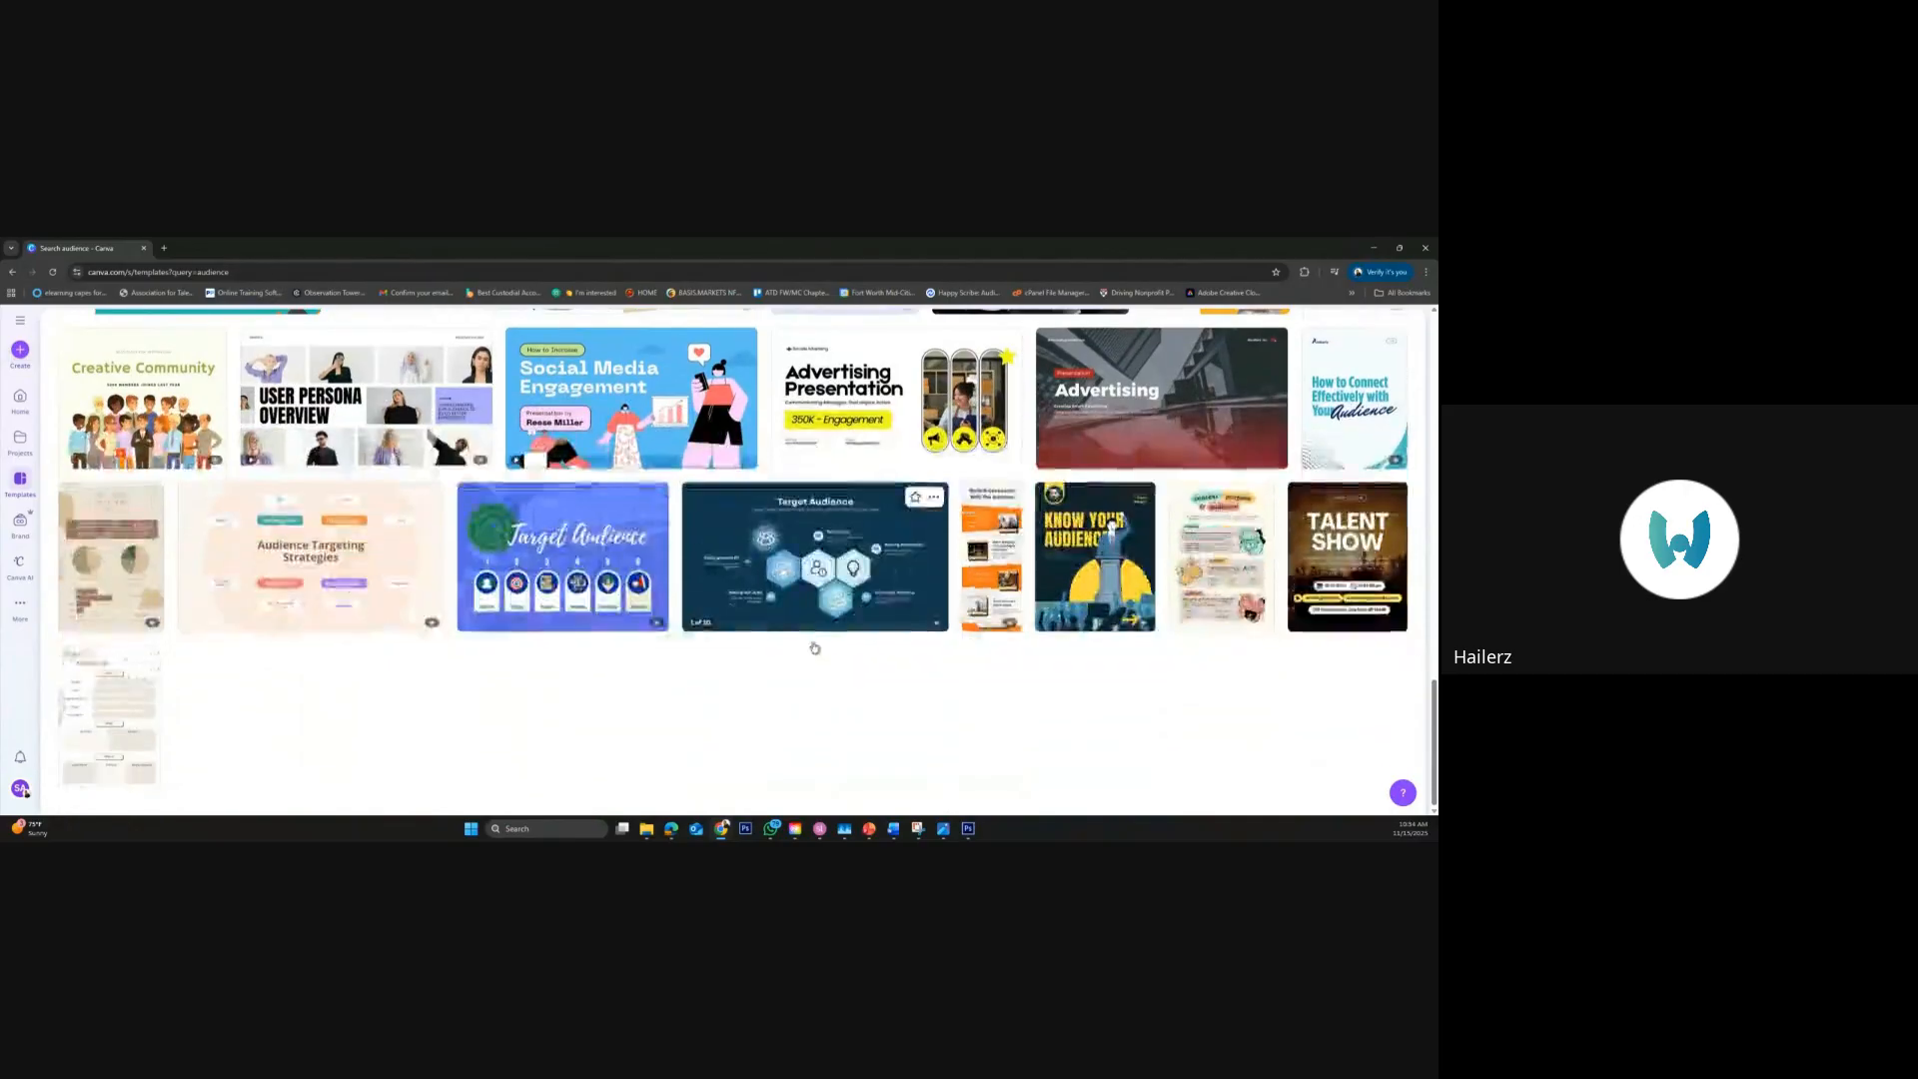
{"action": "scroll", "coordinate": [815, 648], "scroll_direction": "down", "scroll_amount": 1}
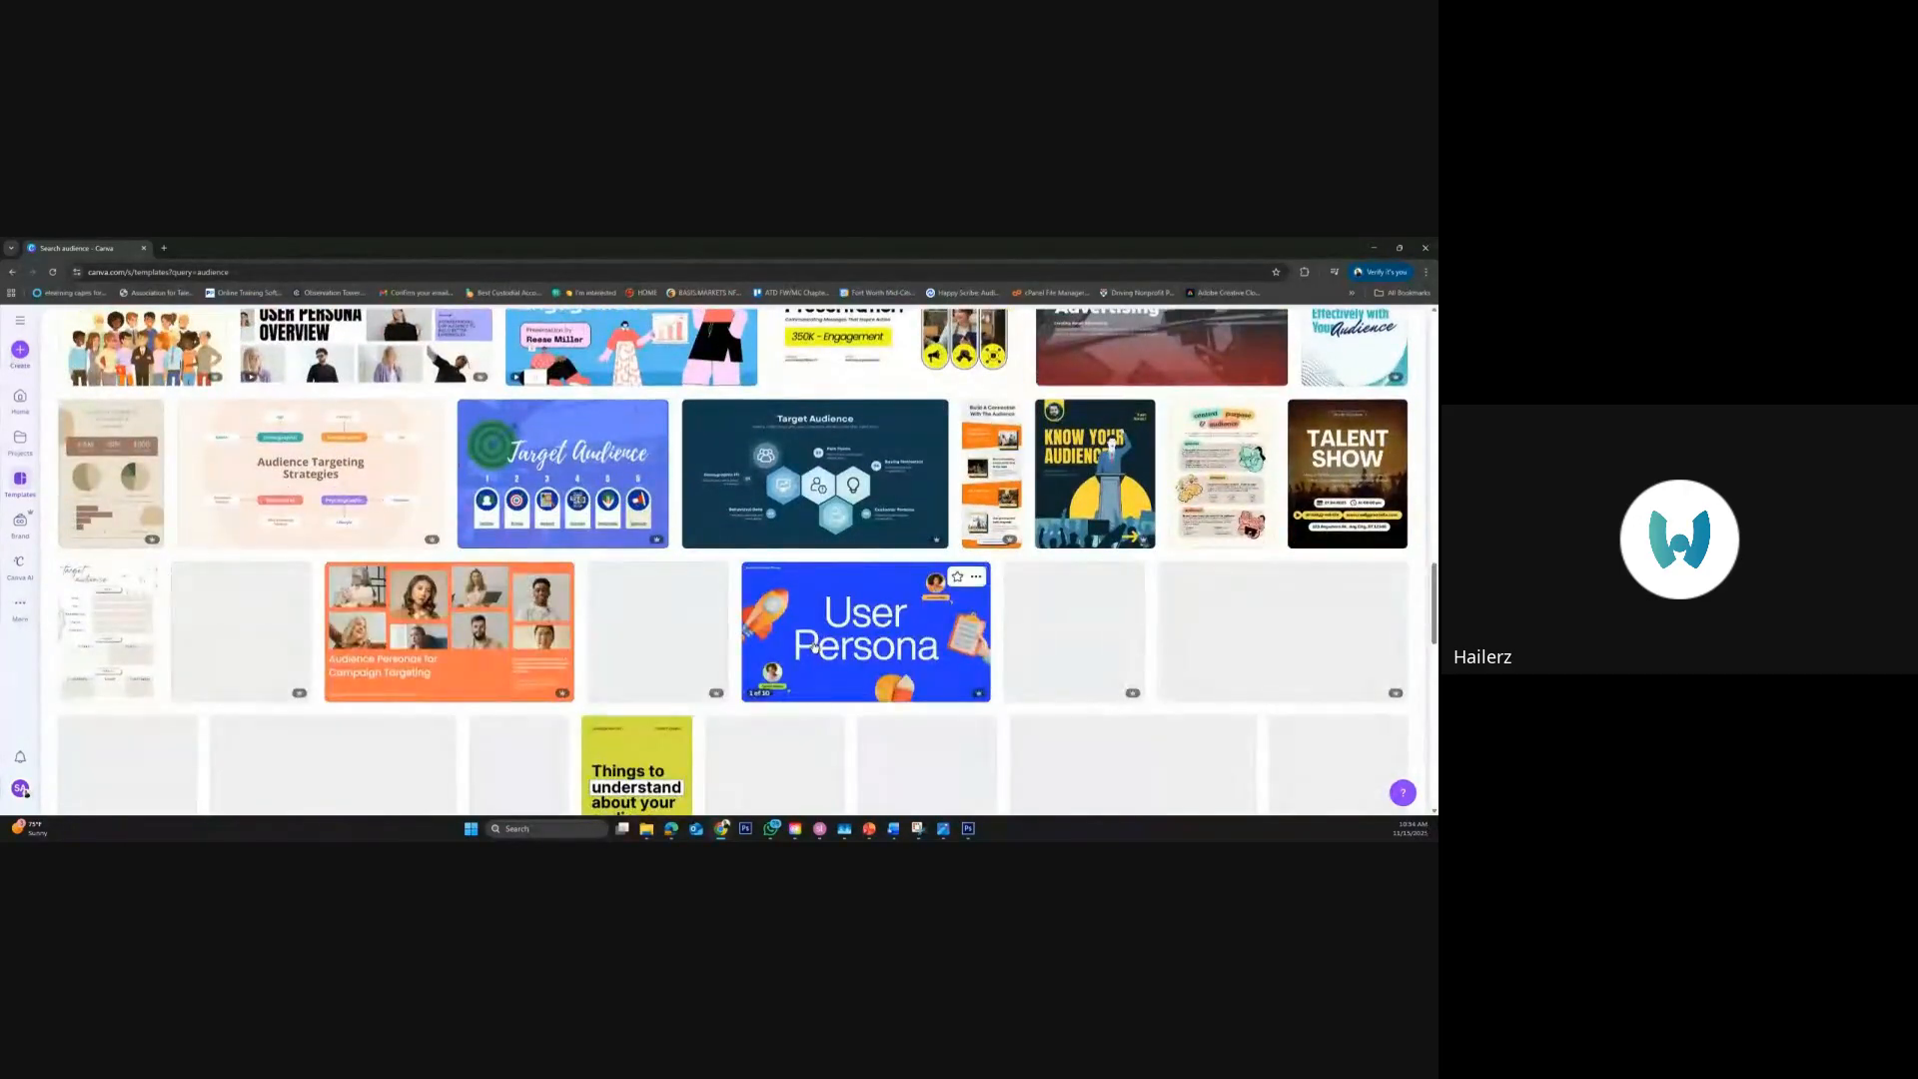
{"action": "scroll", "coordinate": [815, 647], "scroll_direction": "up", "scroll_amount": 5}
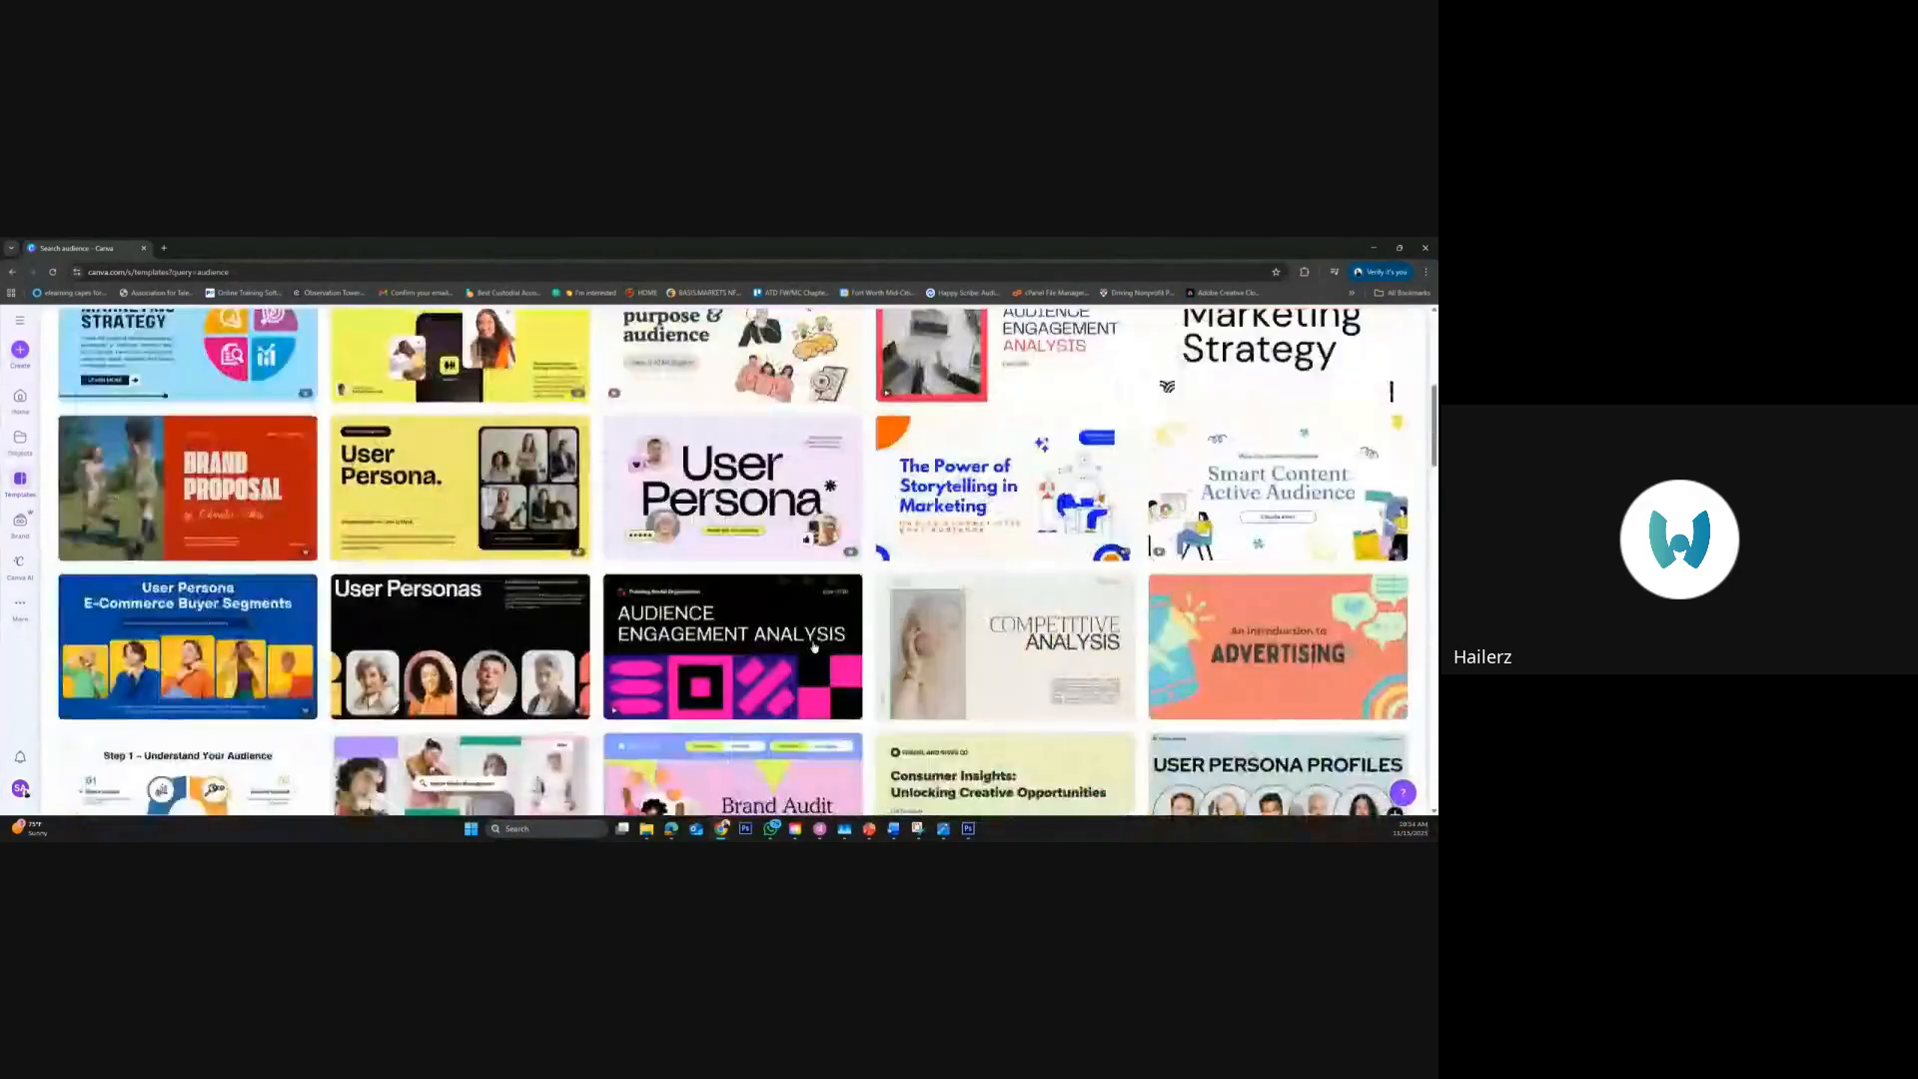
{"action": "scroll", "coordinate": [815, 648], "scroll_direction": "up", "scroll_amount": 5}
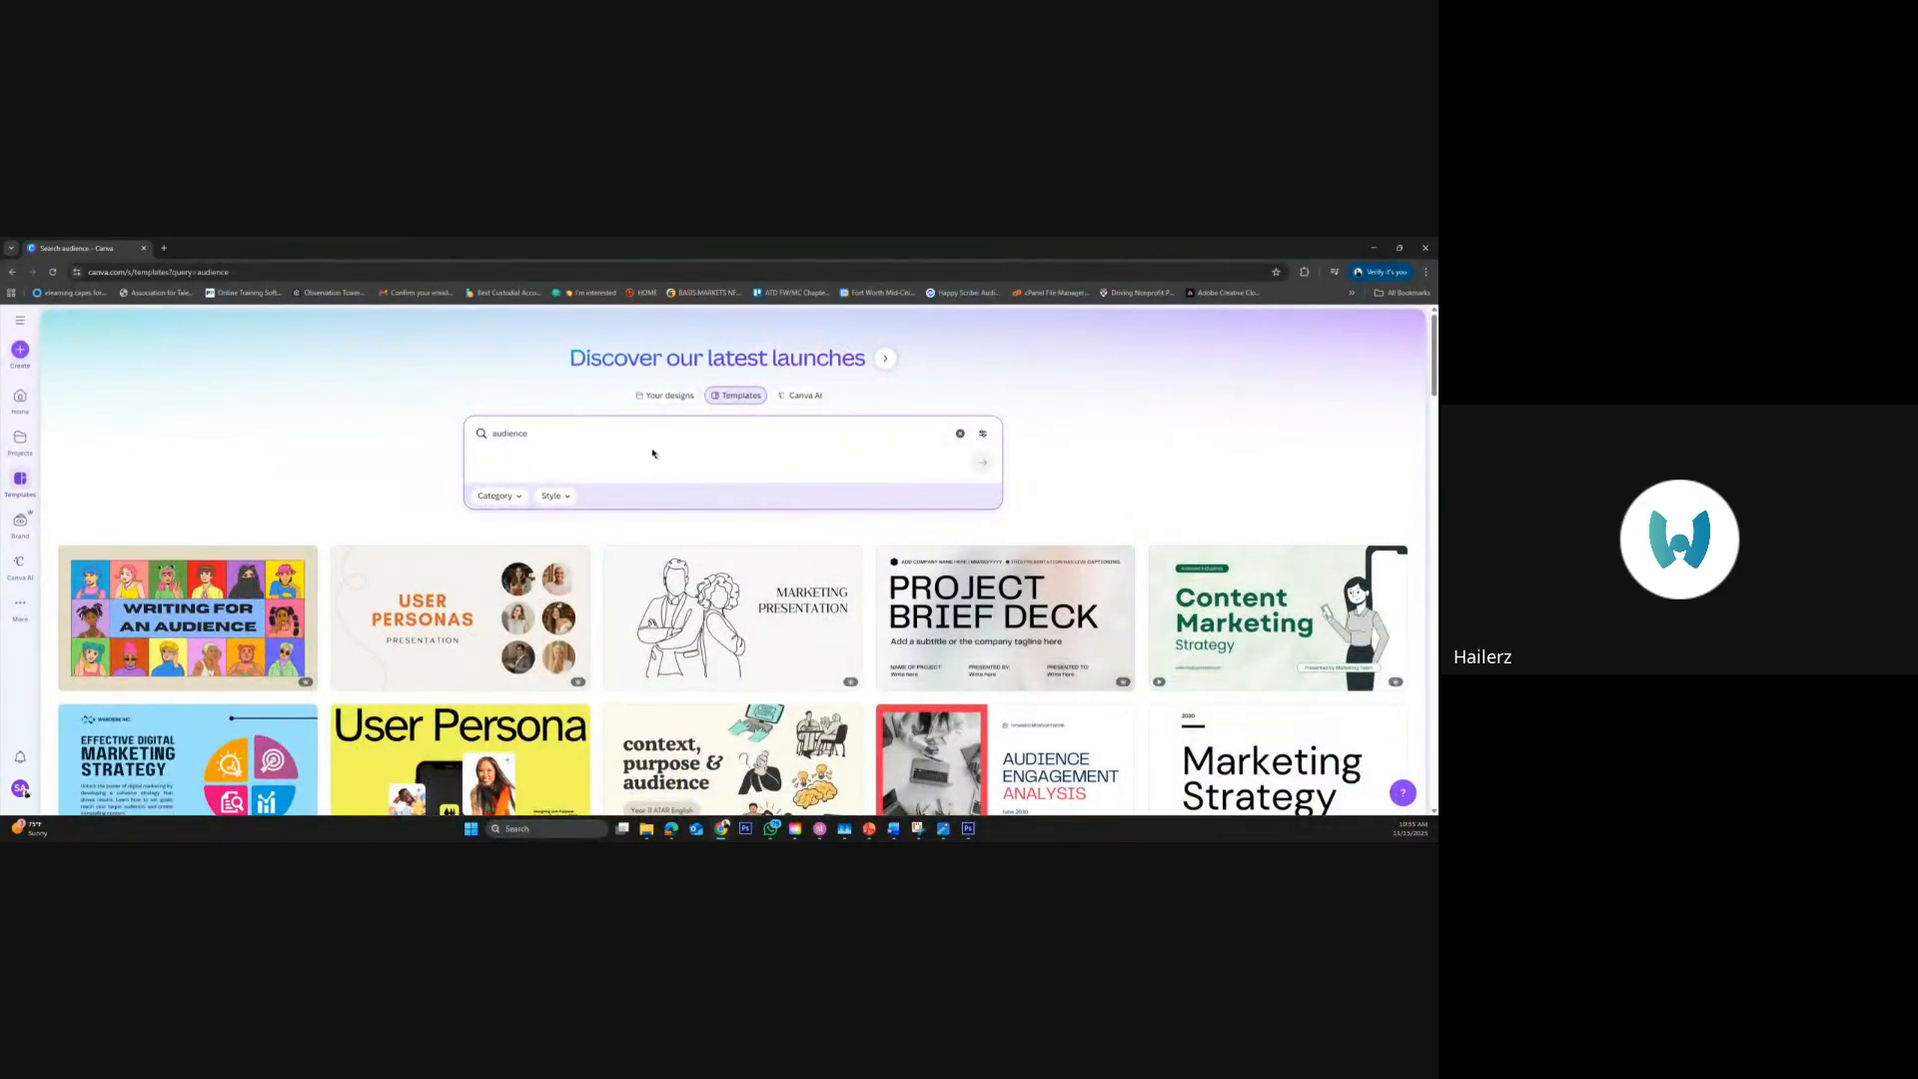
Find the blue-gray "Steps to Grow Audience" graph template among the "audience" results and open its preview
{"action": "scroll", "coordinate": [765, 633], "scroll_direction": "down", "scroll_amount": 10}
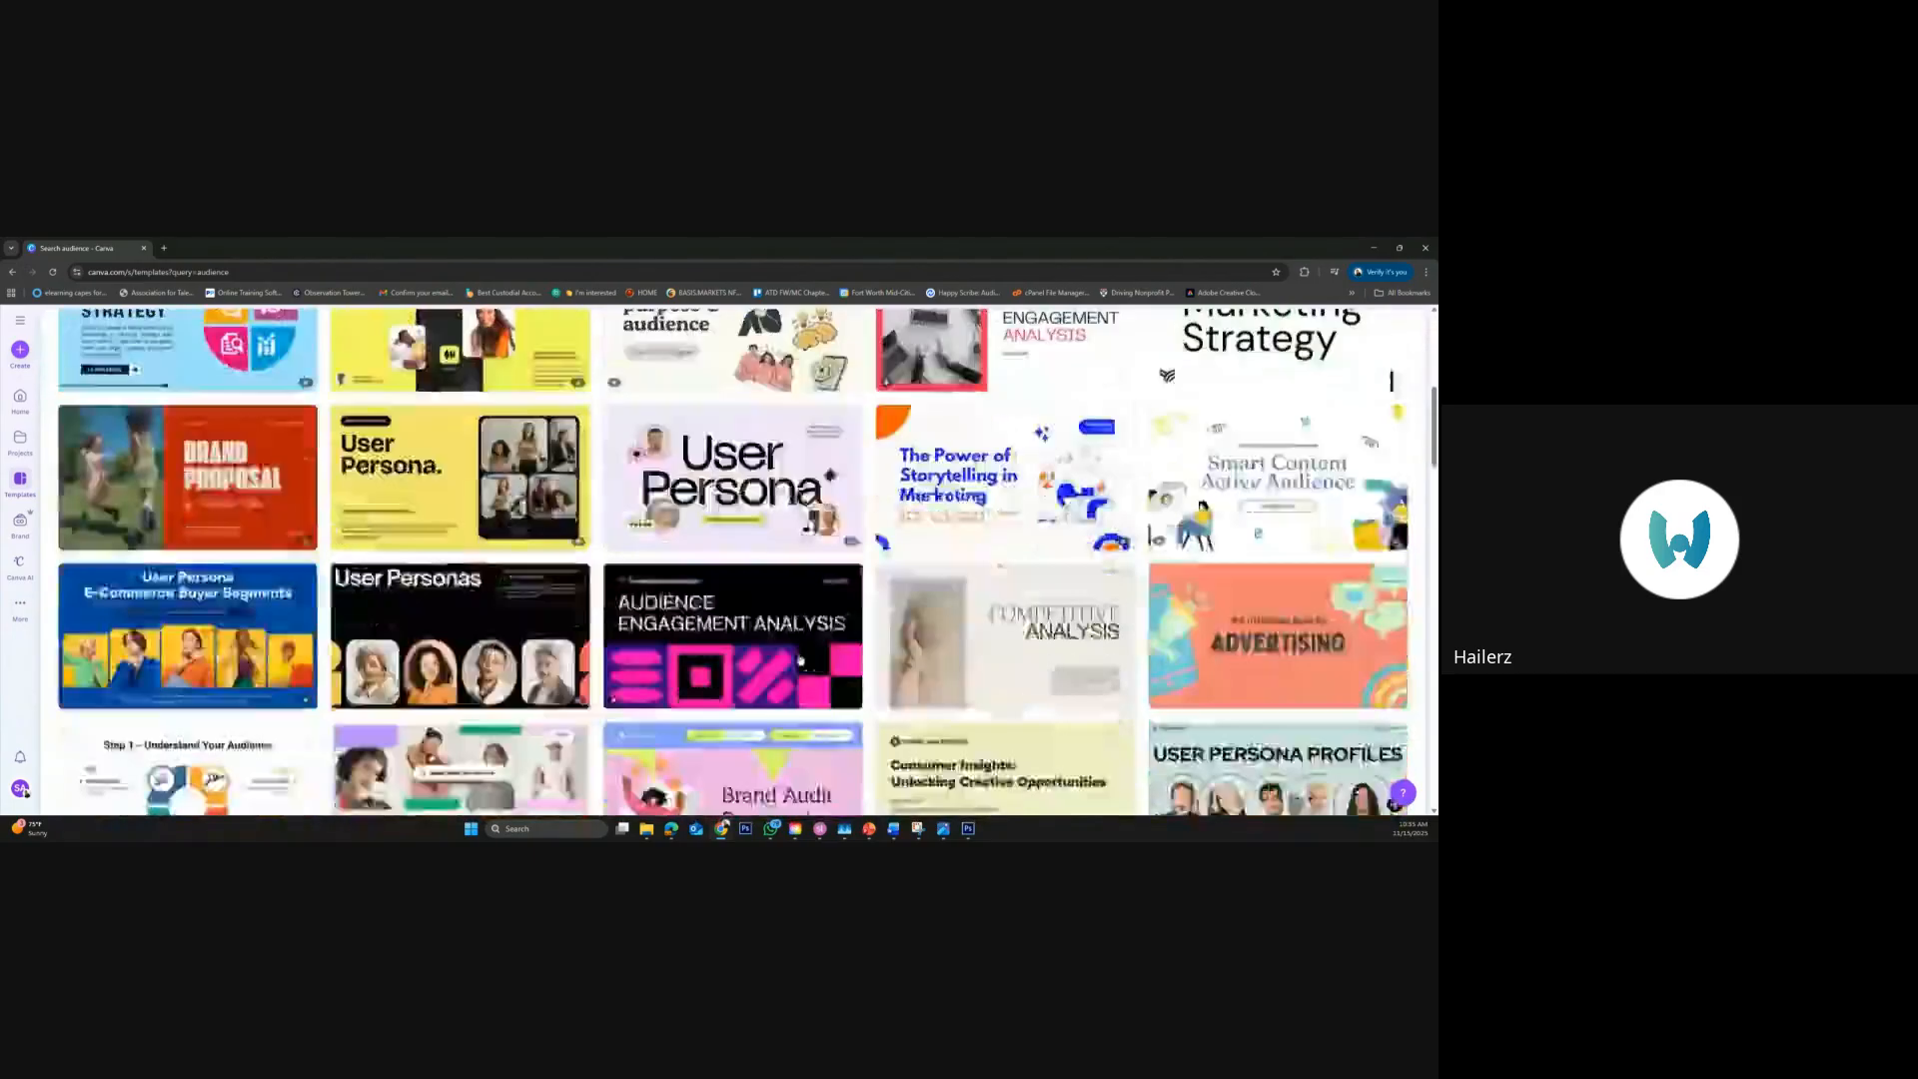
{"action": "scroll", "coordinate": [800, 659], "scroll_direction": "down", "scroll_amount": 4}
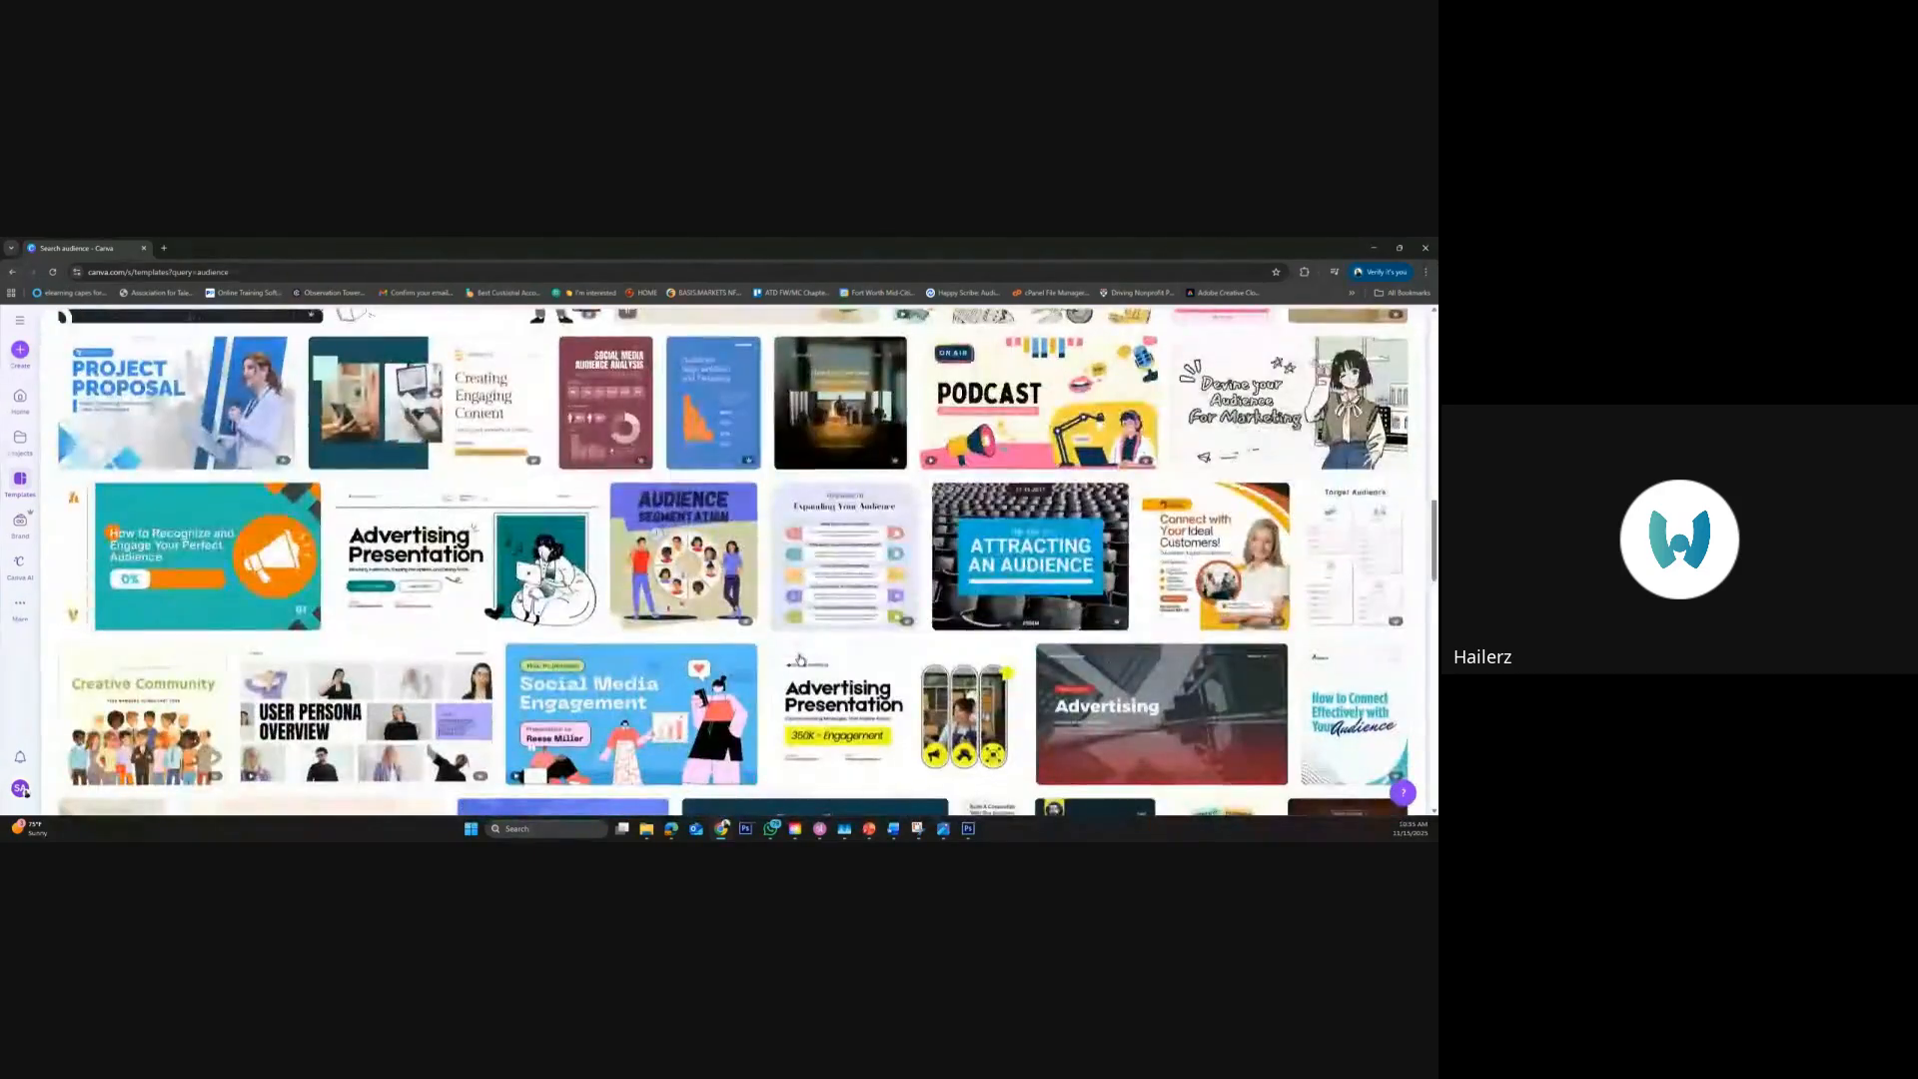
{"action": "scroll", "coordinate": [800, 659], "scroll_direction": "down", "scroll_amount": 4}
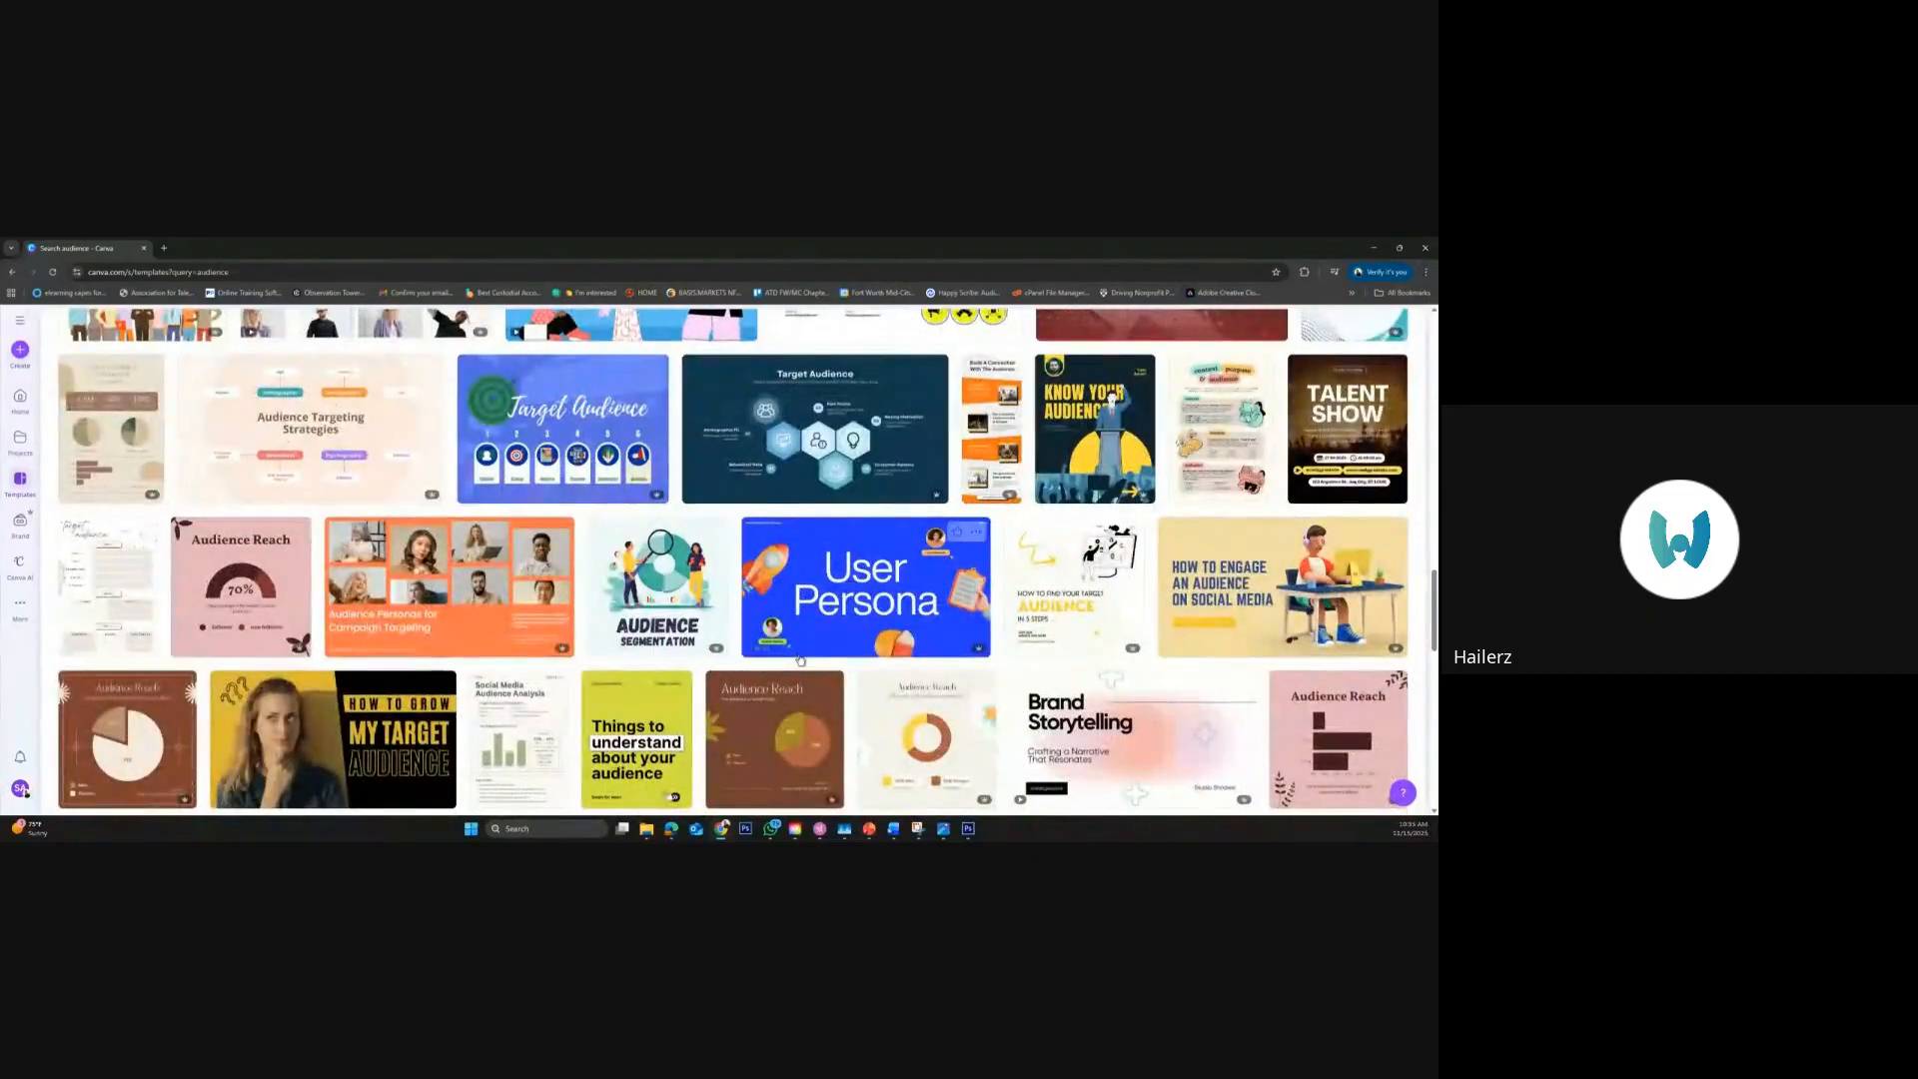
{"action": "scroll", "coordinate": [800, 659], "scroll_direction": "down", "scroll_amount": 4}
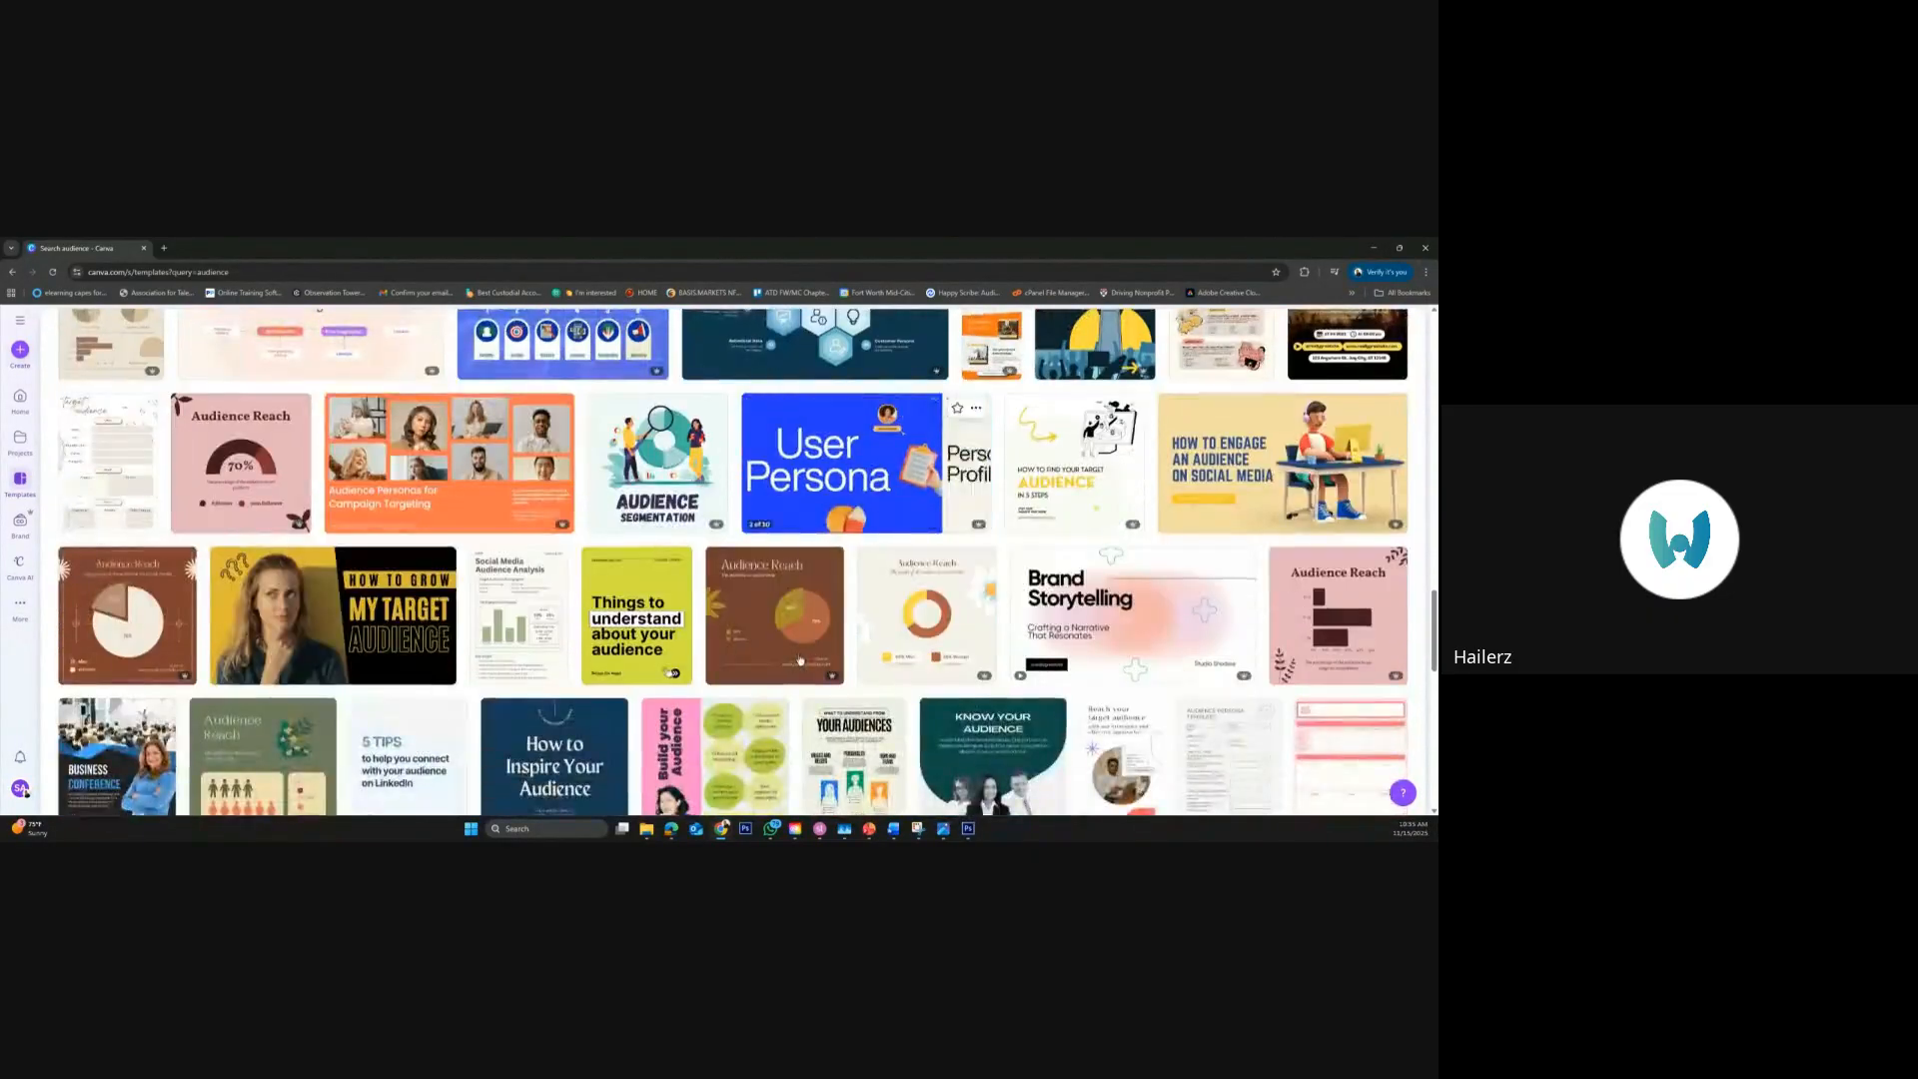
{"action": "scroll", "coordinate": [800, 660], "scroll_direction": "down", "scroll_amount": 3}
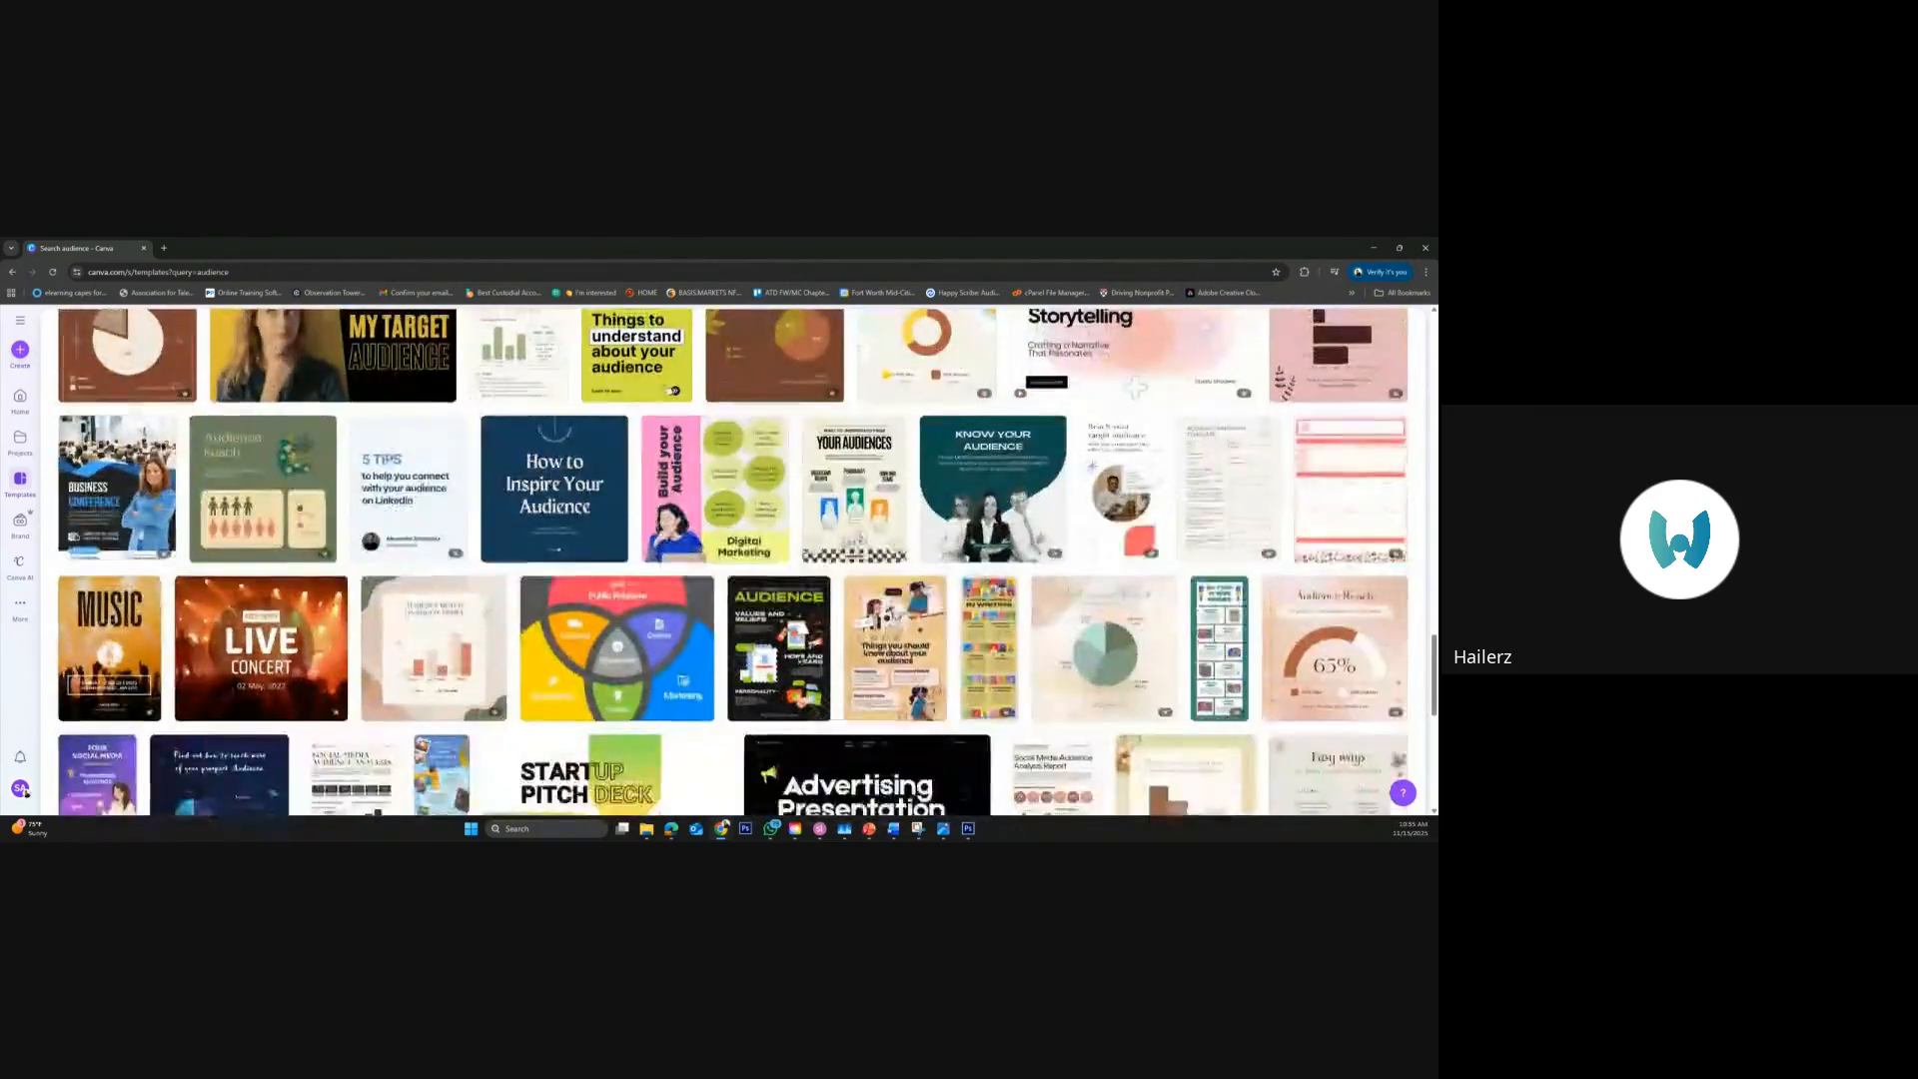
{"action": "scroll", "coordinate": [800, 660], "scroll_direction": "down", "scroll_amount": 3}
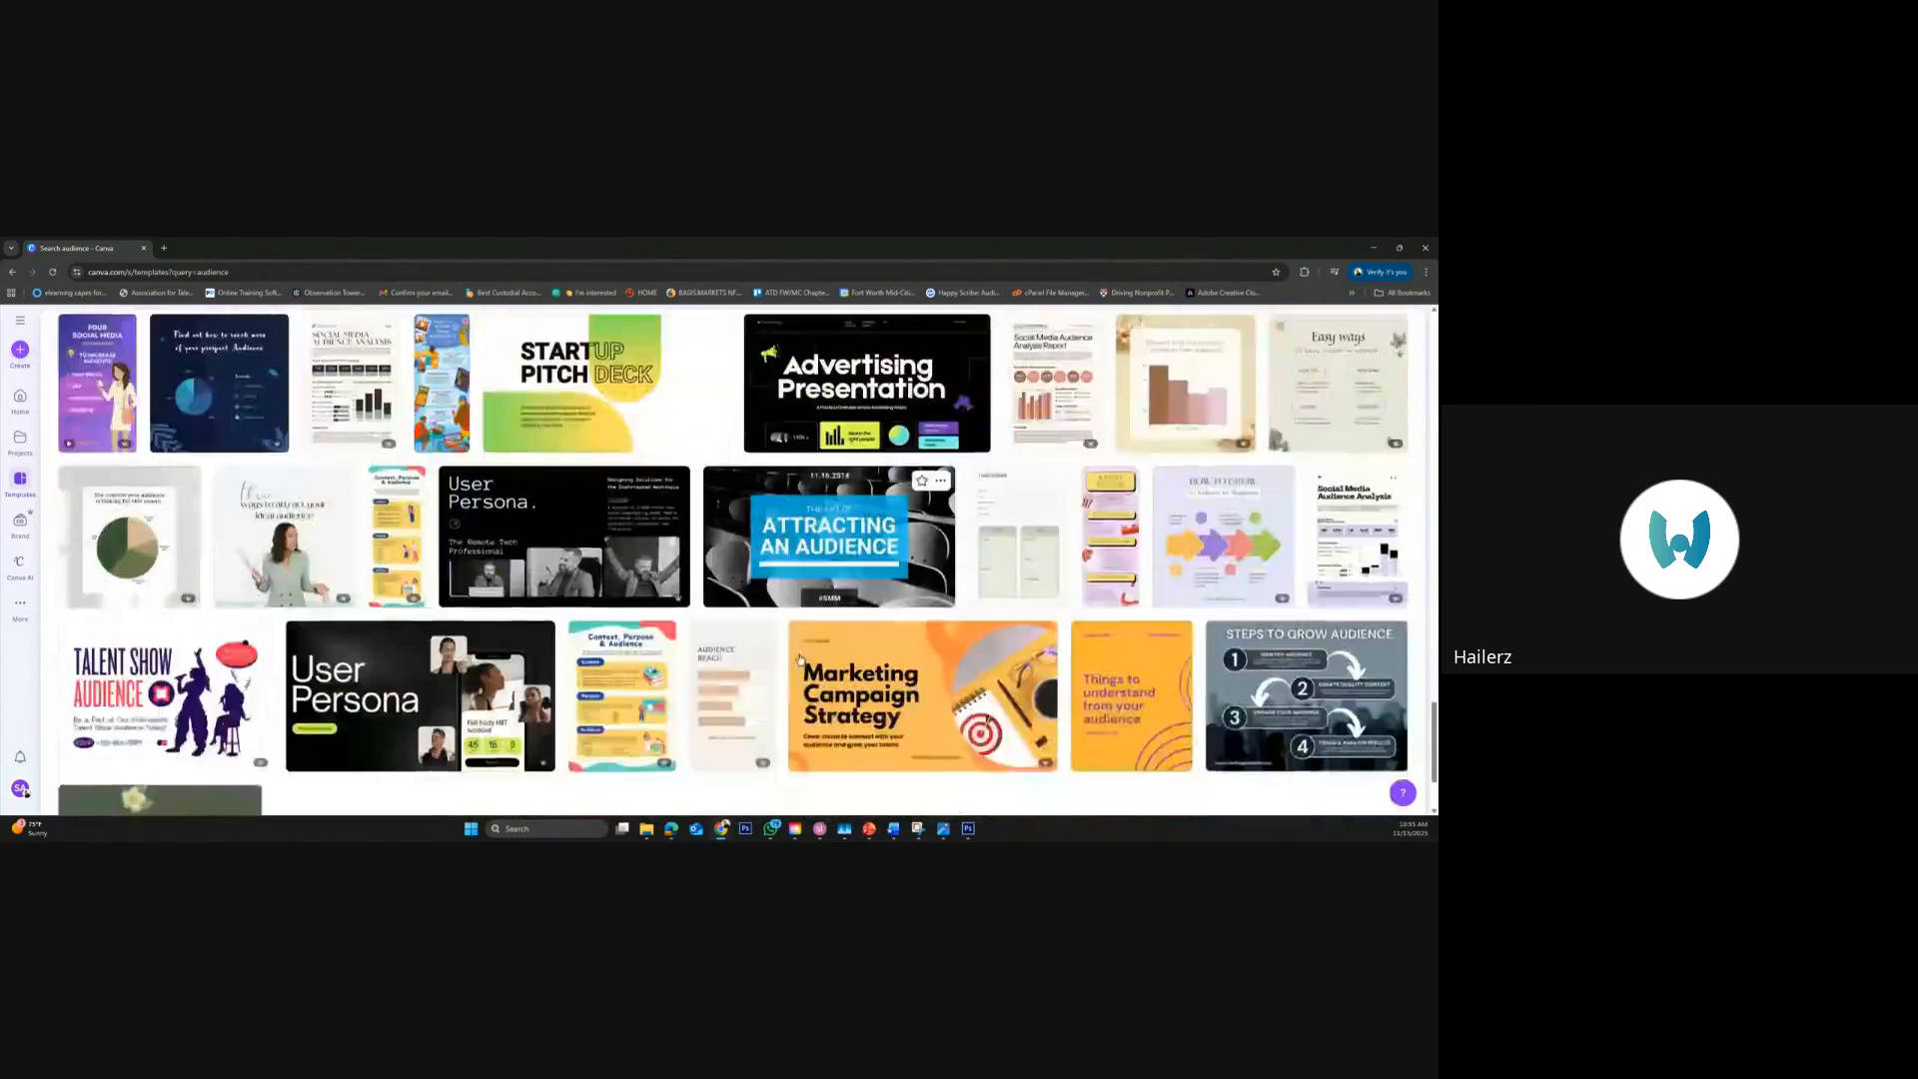
{"action": "scroll", "coordinate": [800, 660], "scroll_direction": "down", "scroll_amount": 1}
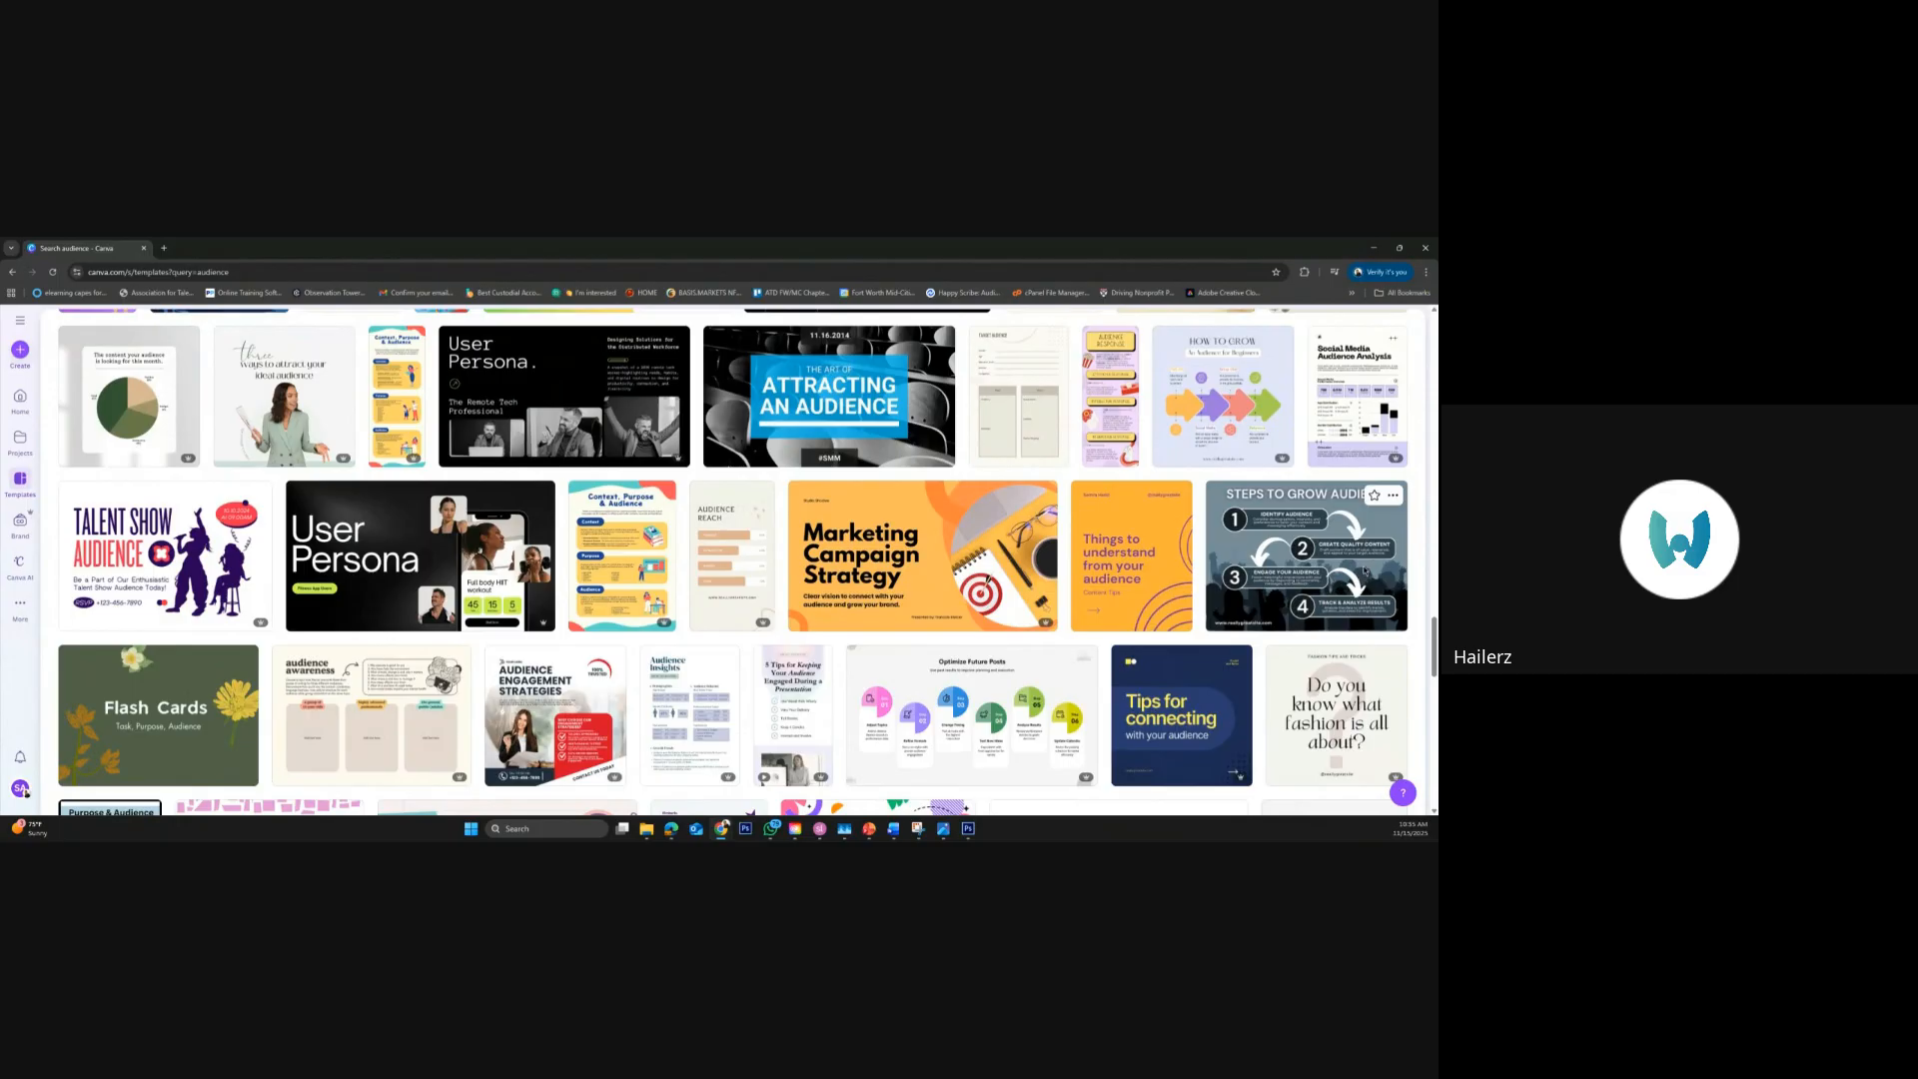
{"action": "left_click", "coordinate": [1365, 572]}
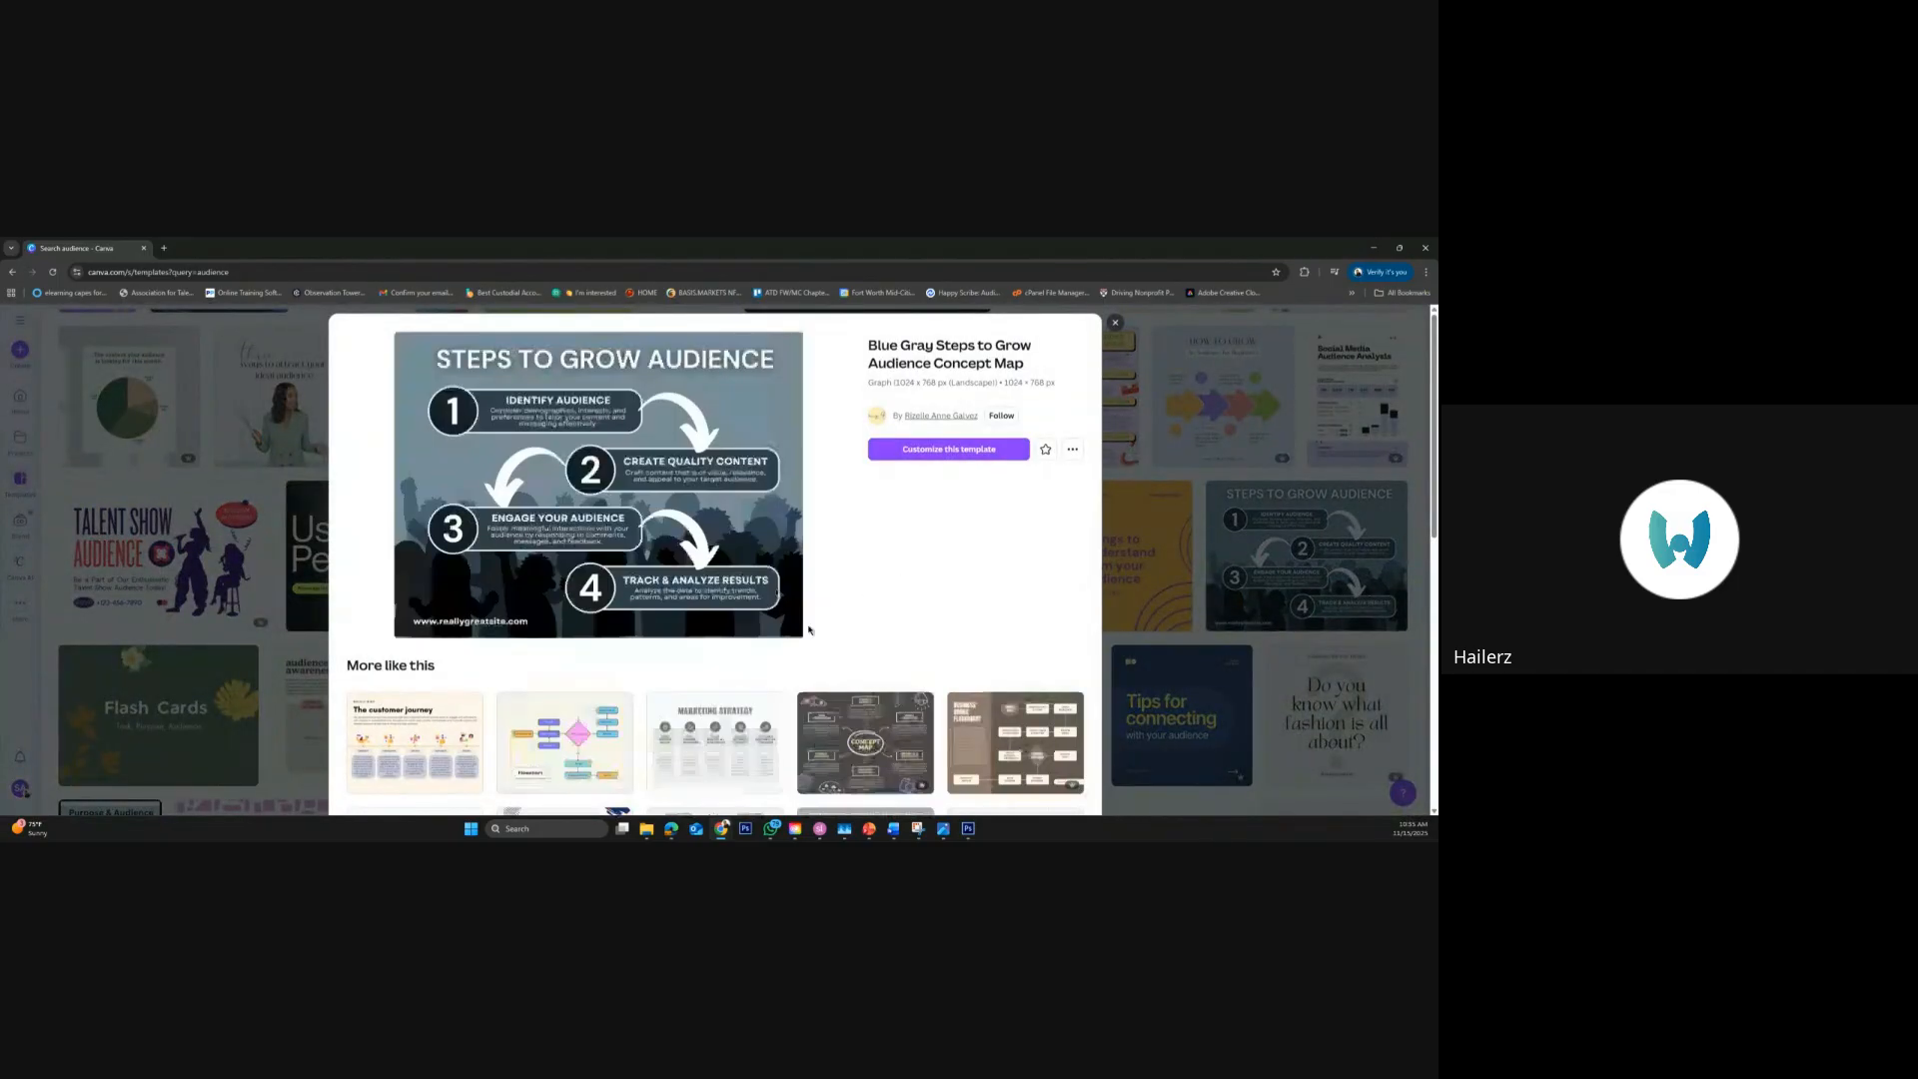
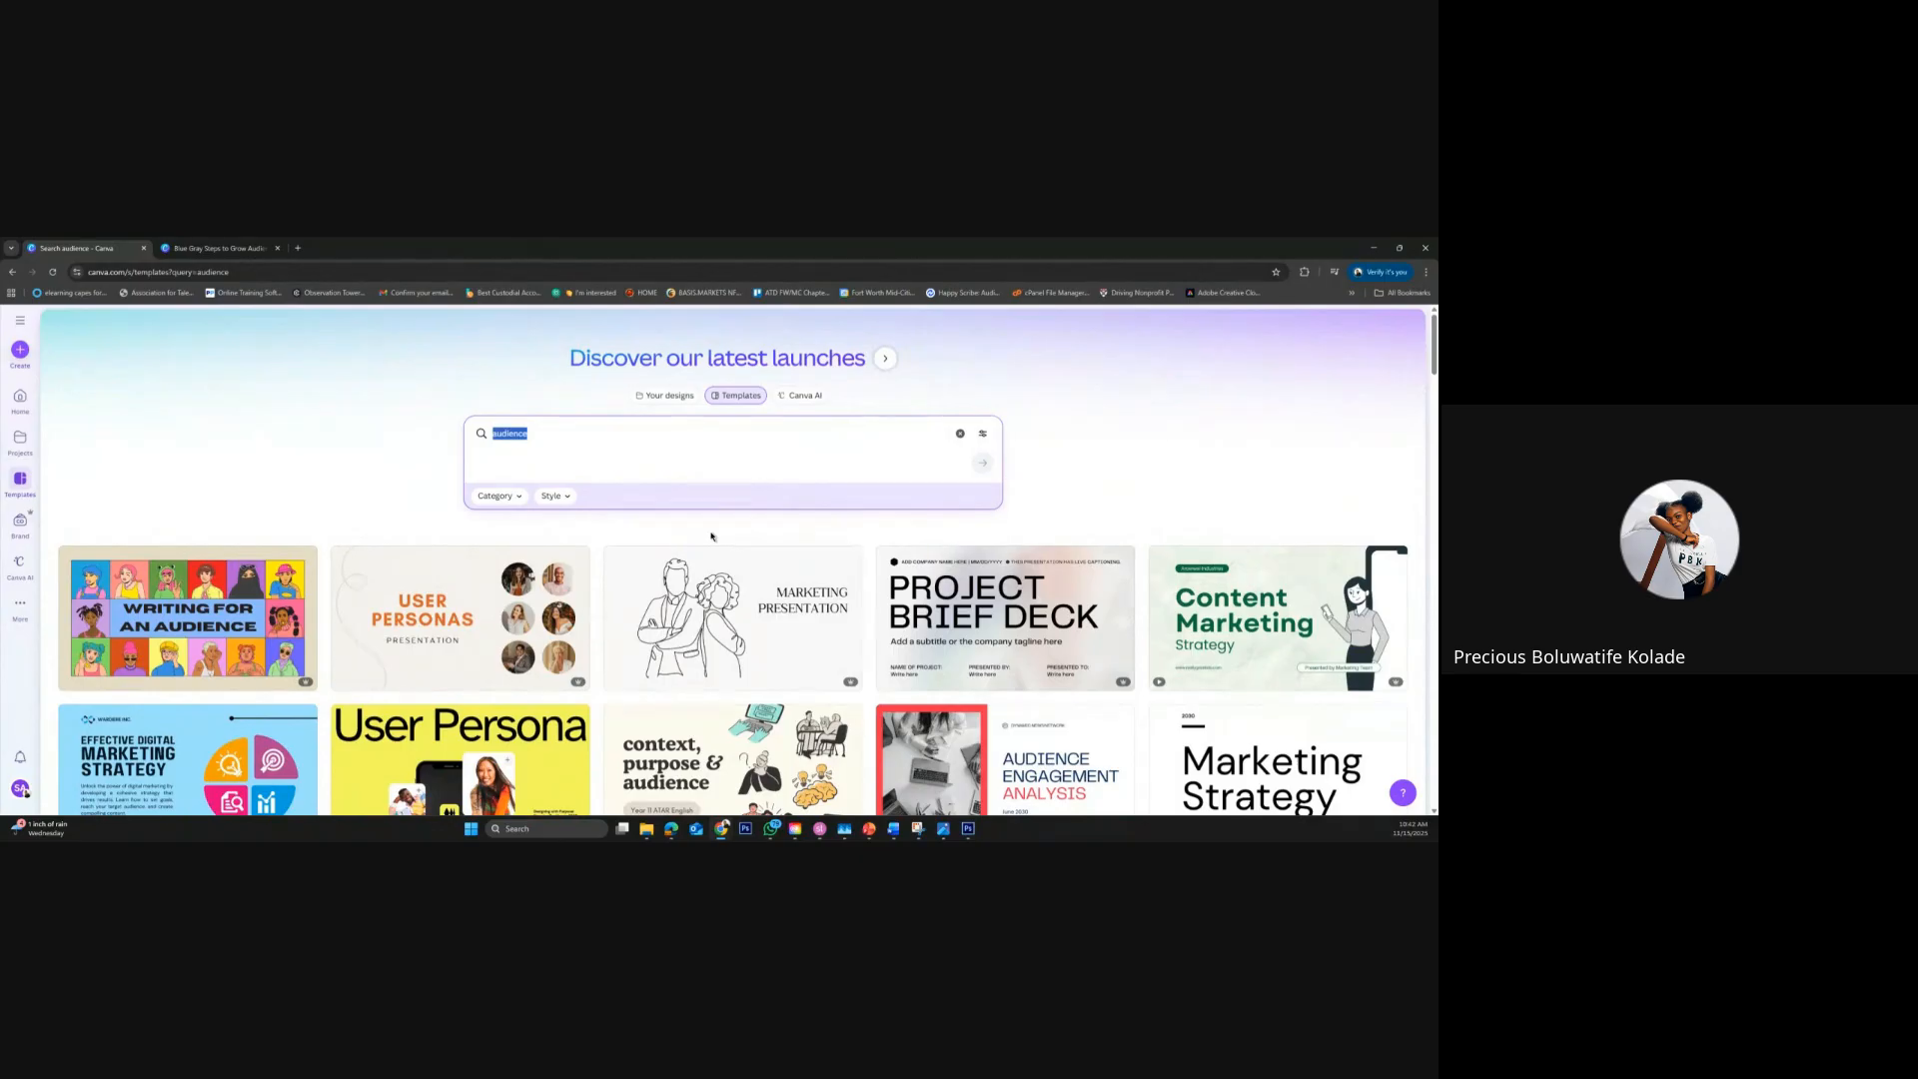
Replace the template search for "audience" with a search for "book covers"
{"action": "type", "text": "boo"}
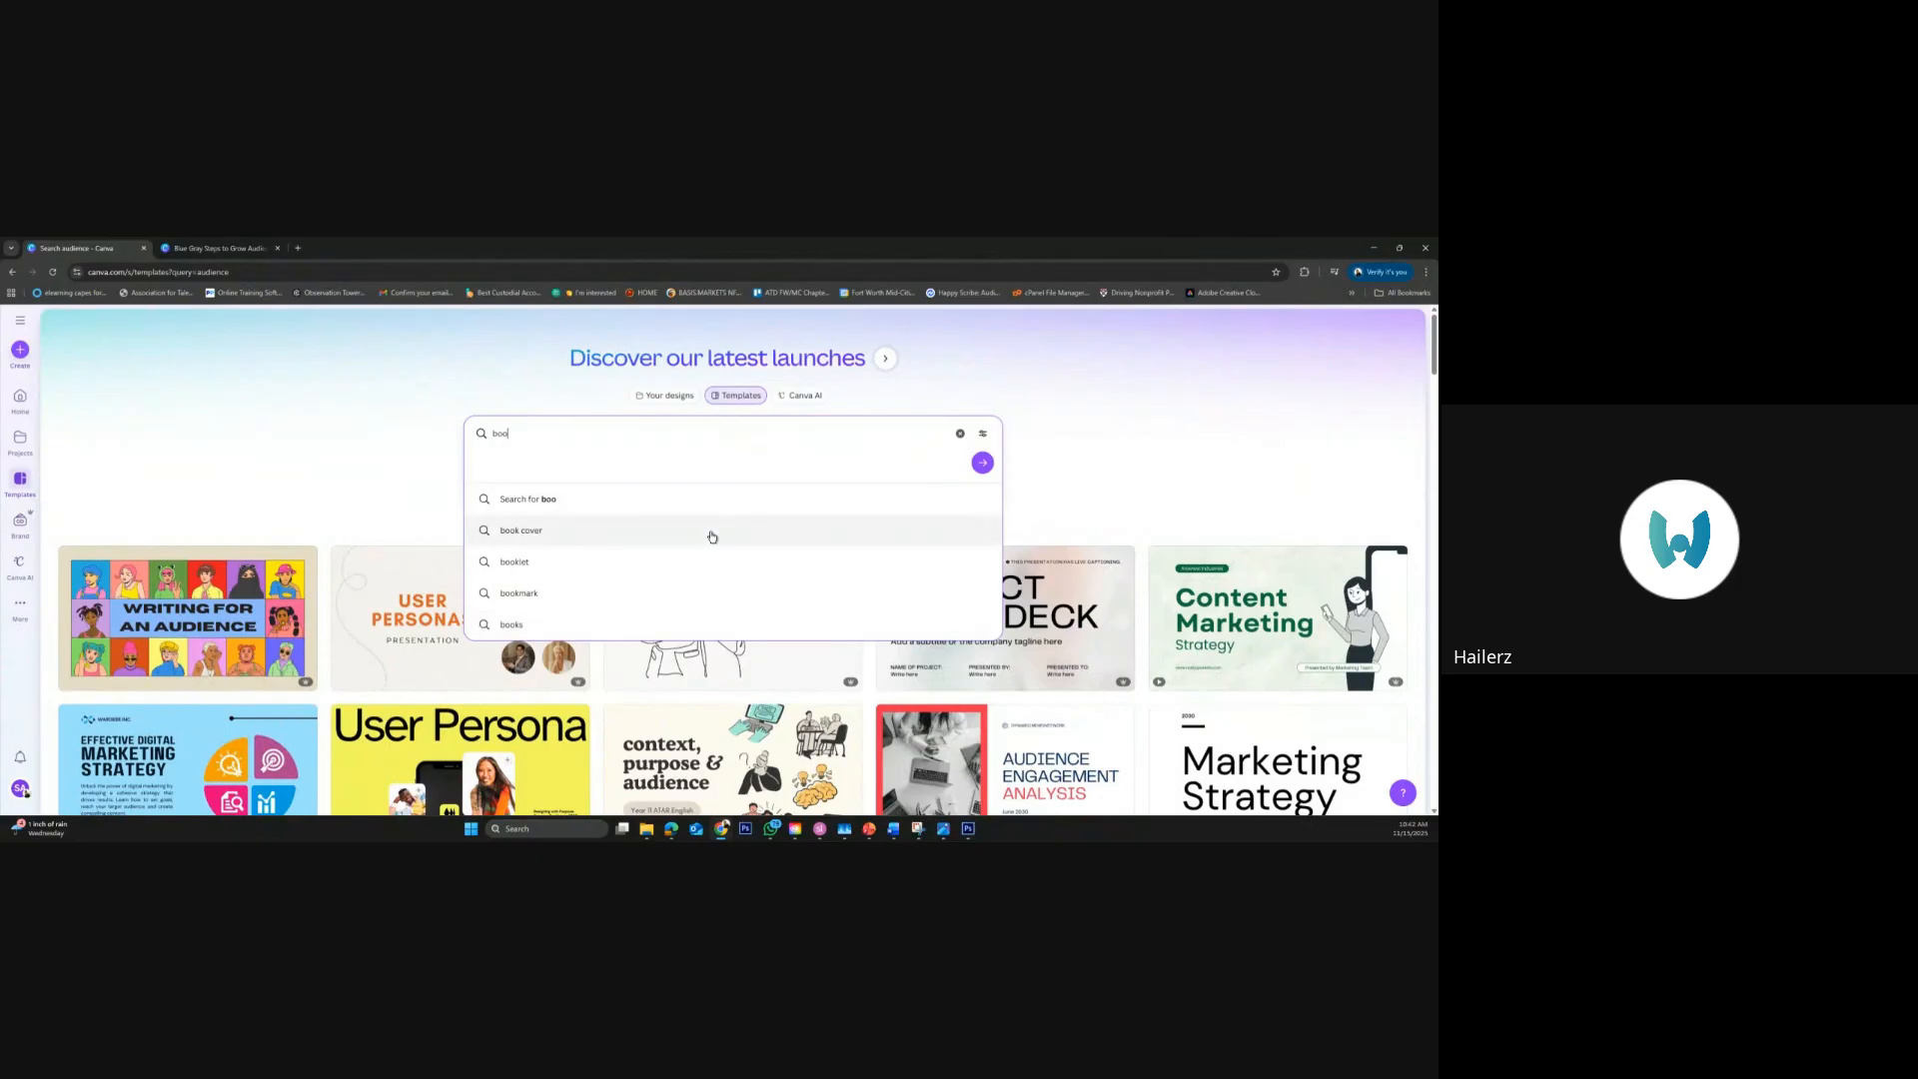
{"action": "type", "text": "k covers"}
{"action": "key", "text": "Return"}
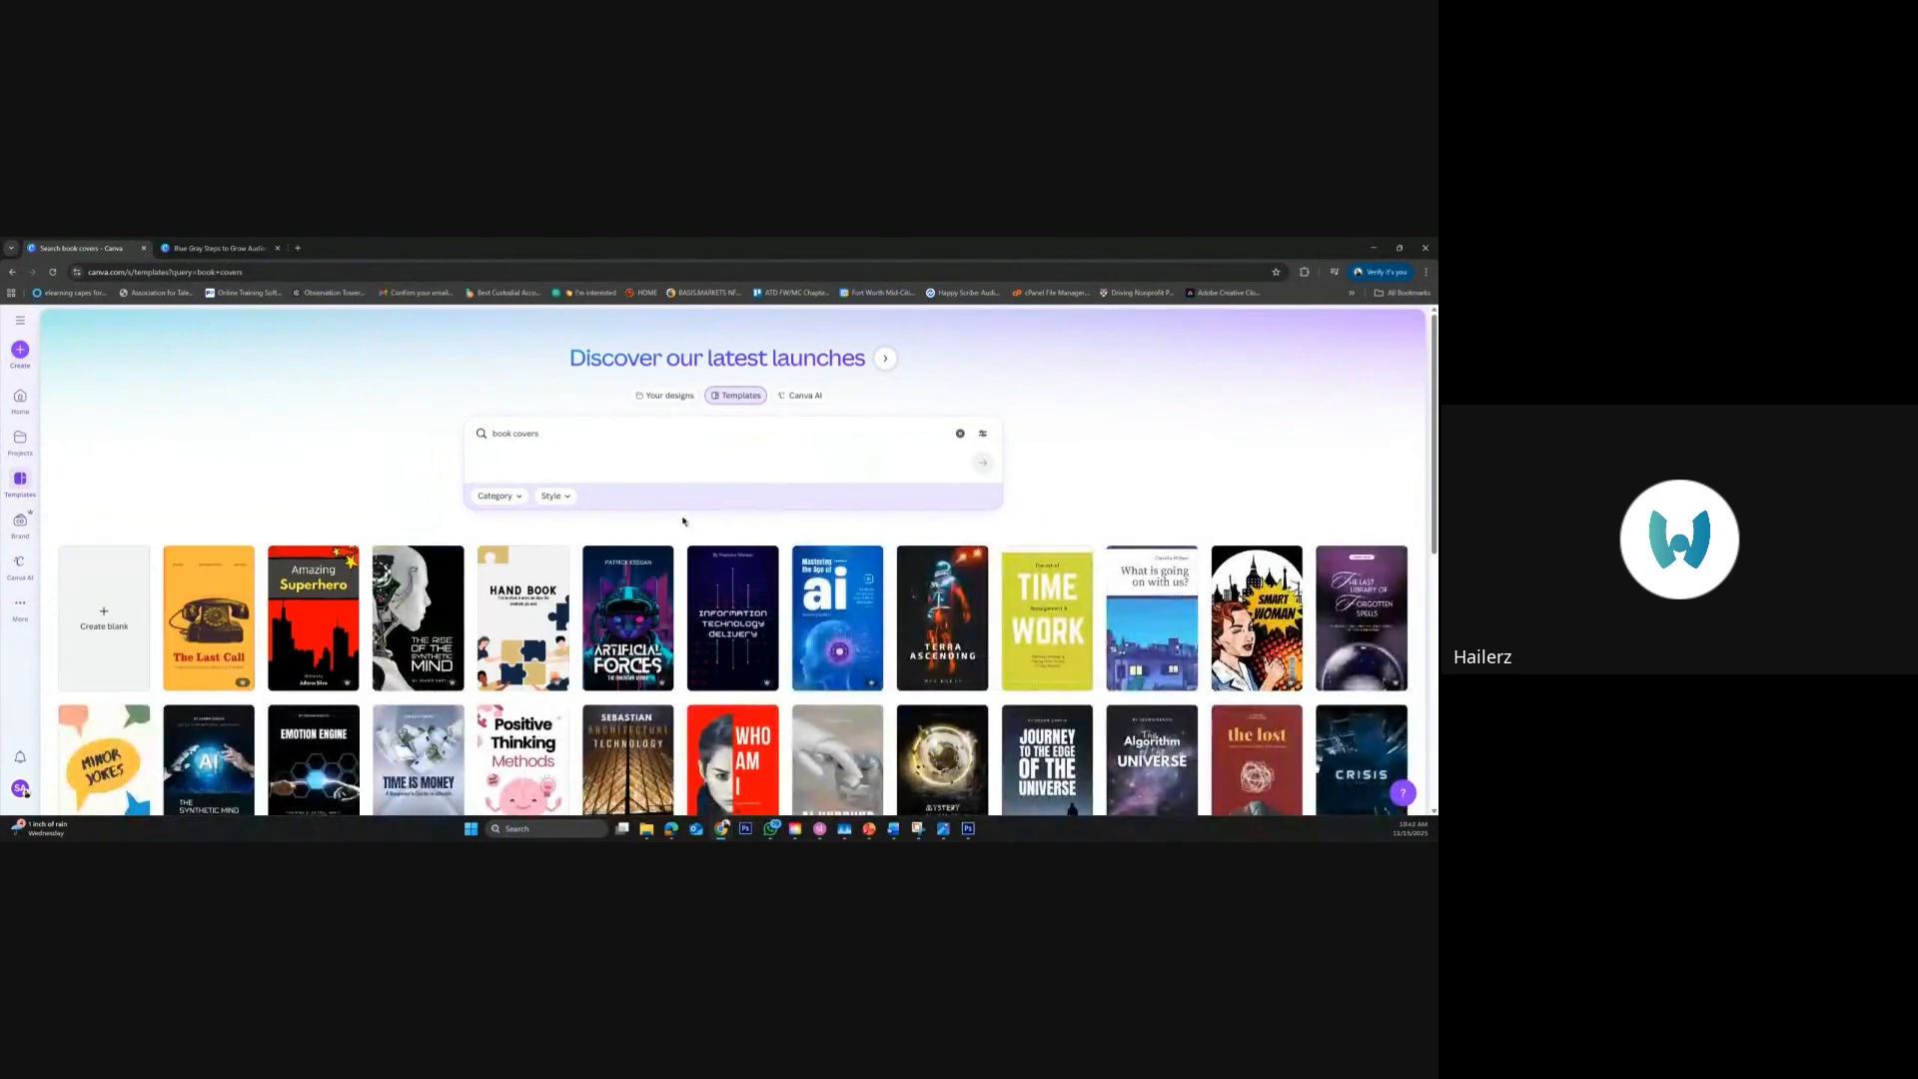
Browse the first rows of "book covers" templates and compare their themes, imagery and title styles
{"action": "scroll", "coordinate": [1084, 580], "scroll_direction": "down", "scroll_amount": 3}
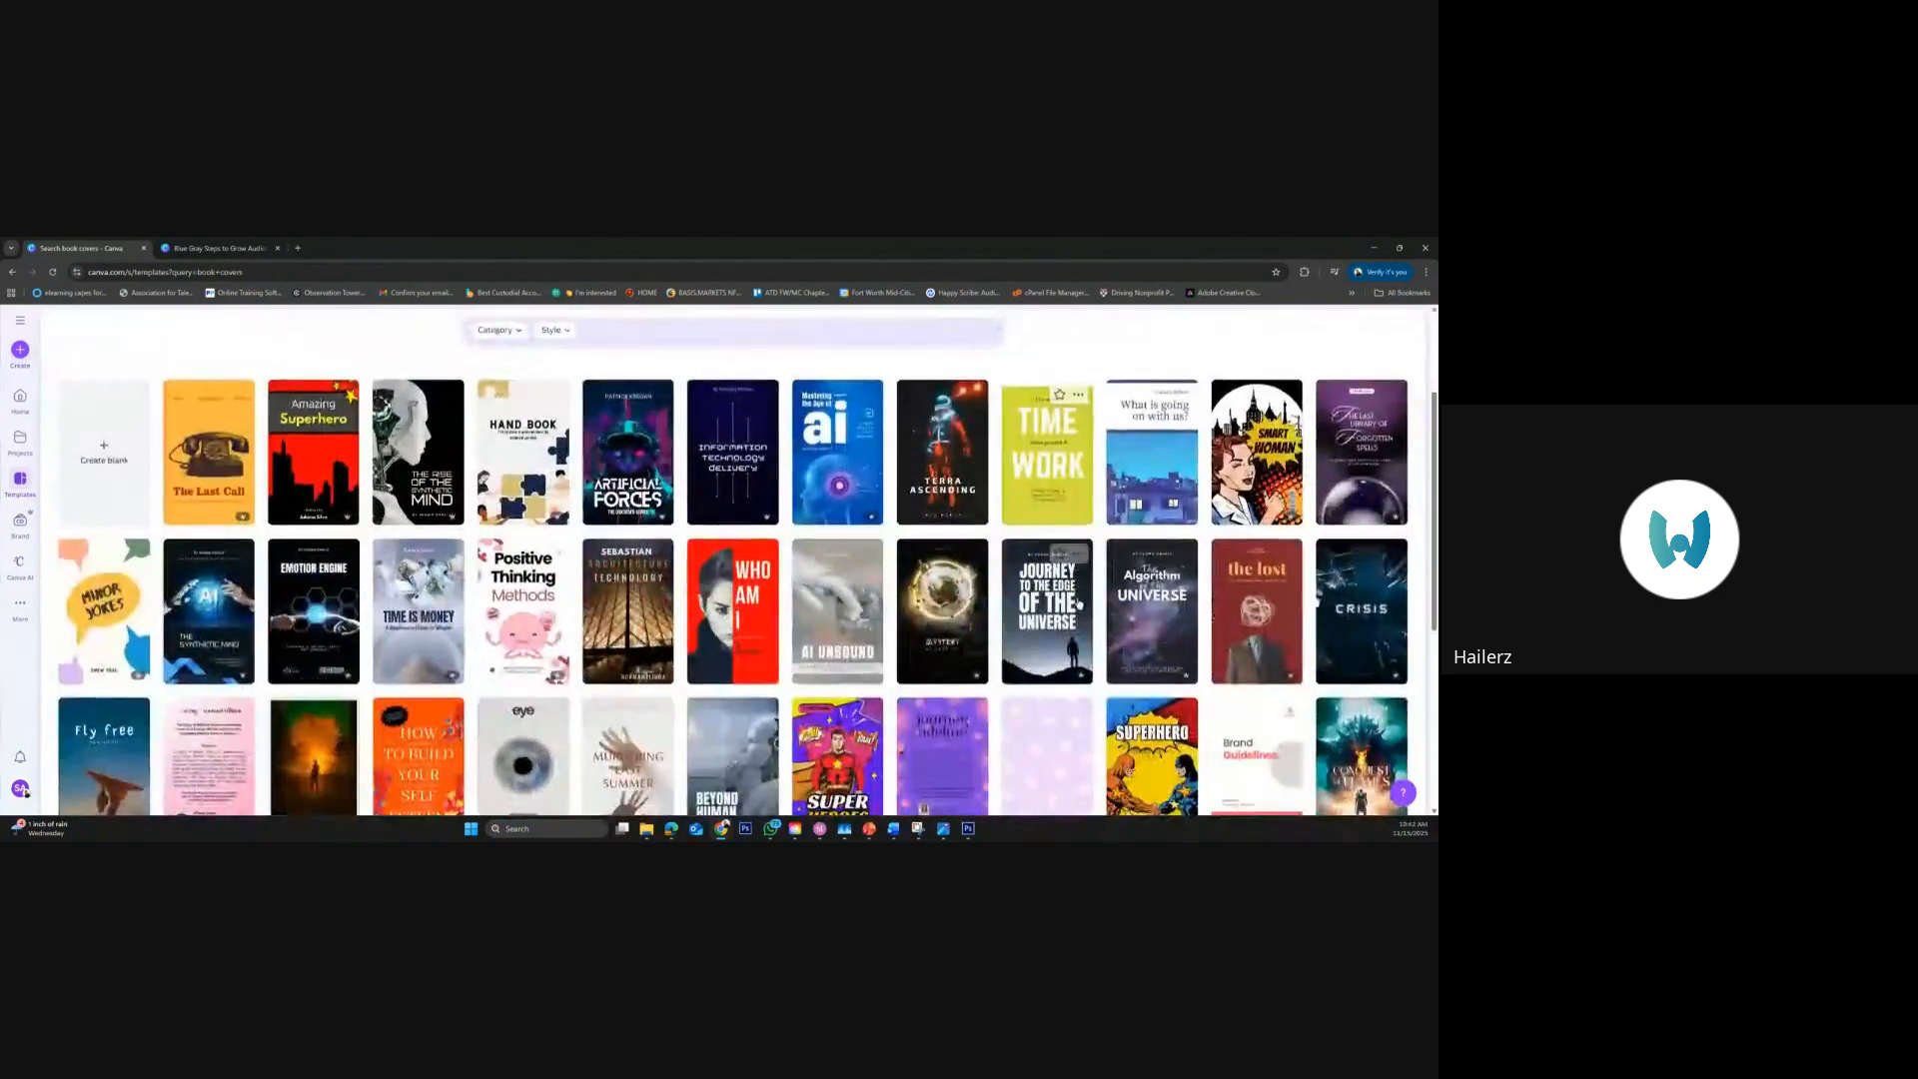
{"action": "scroll", "coordinate": [1079, 601], "scroll_direction": "down", "scroll_amount": 1}
{"action": "scroll", "coordinate": [1079, 601], "scroll_direction": "up", "scroll_amount": 2}
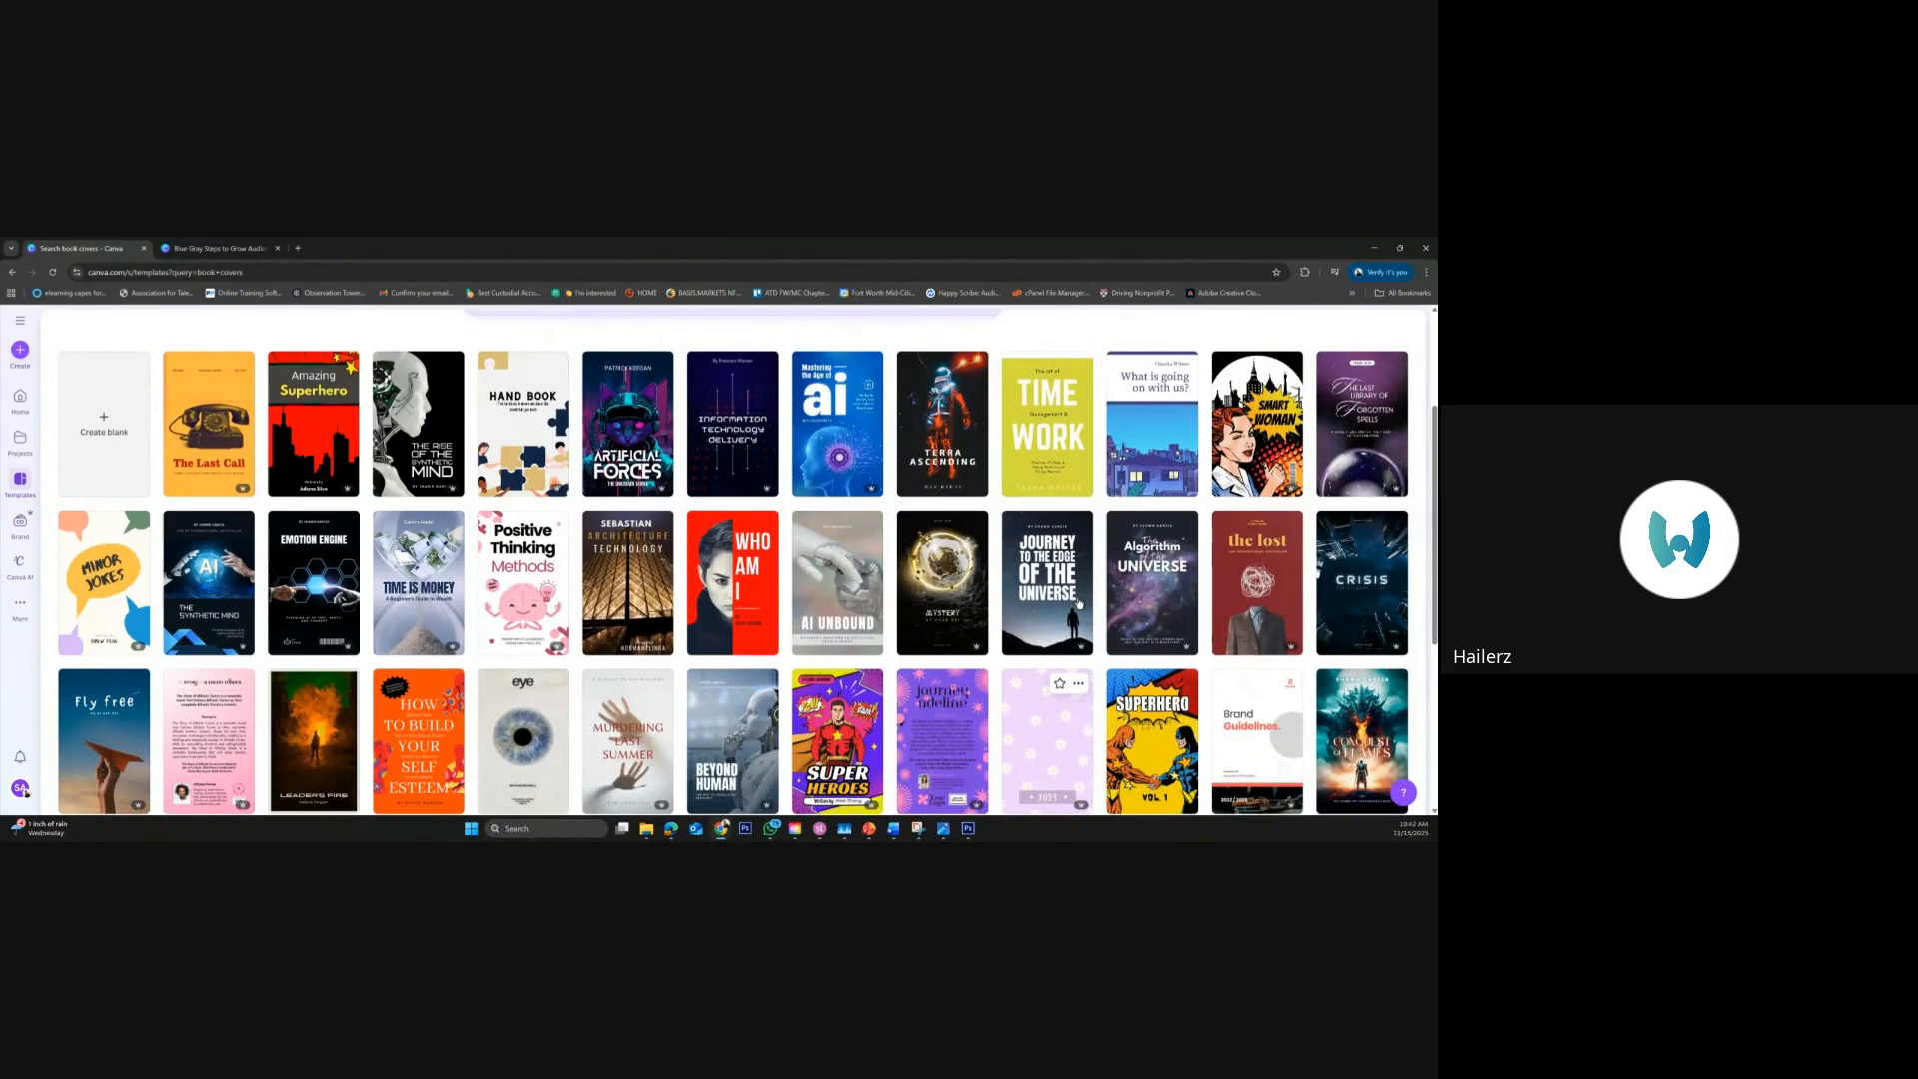
{"action": "scroll", "coordinate": [1079, 604], "scroll_direction": "down", "scroll_amount": 3}
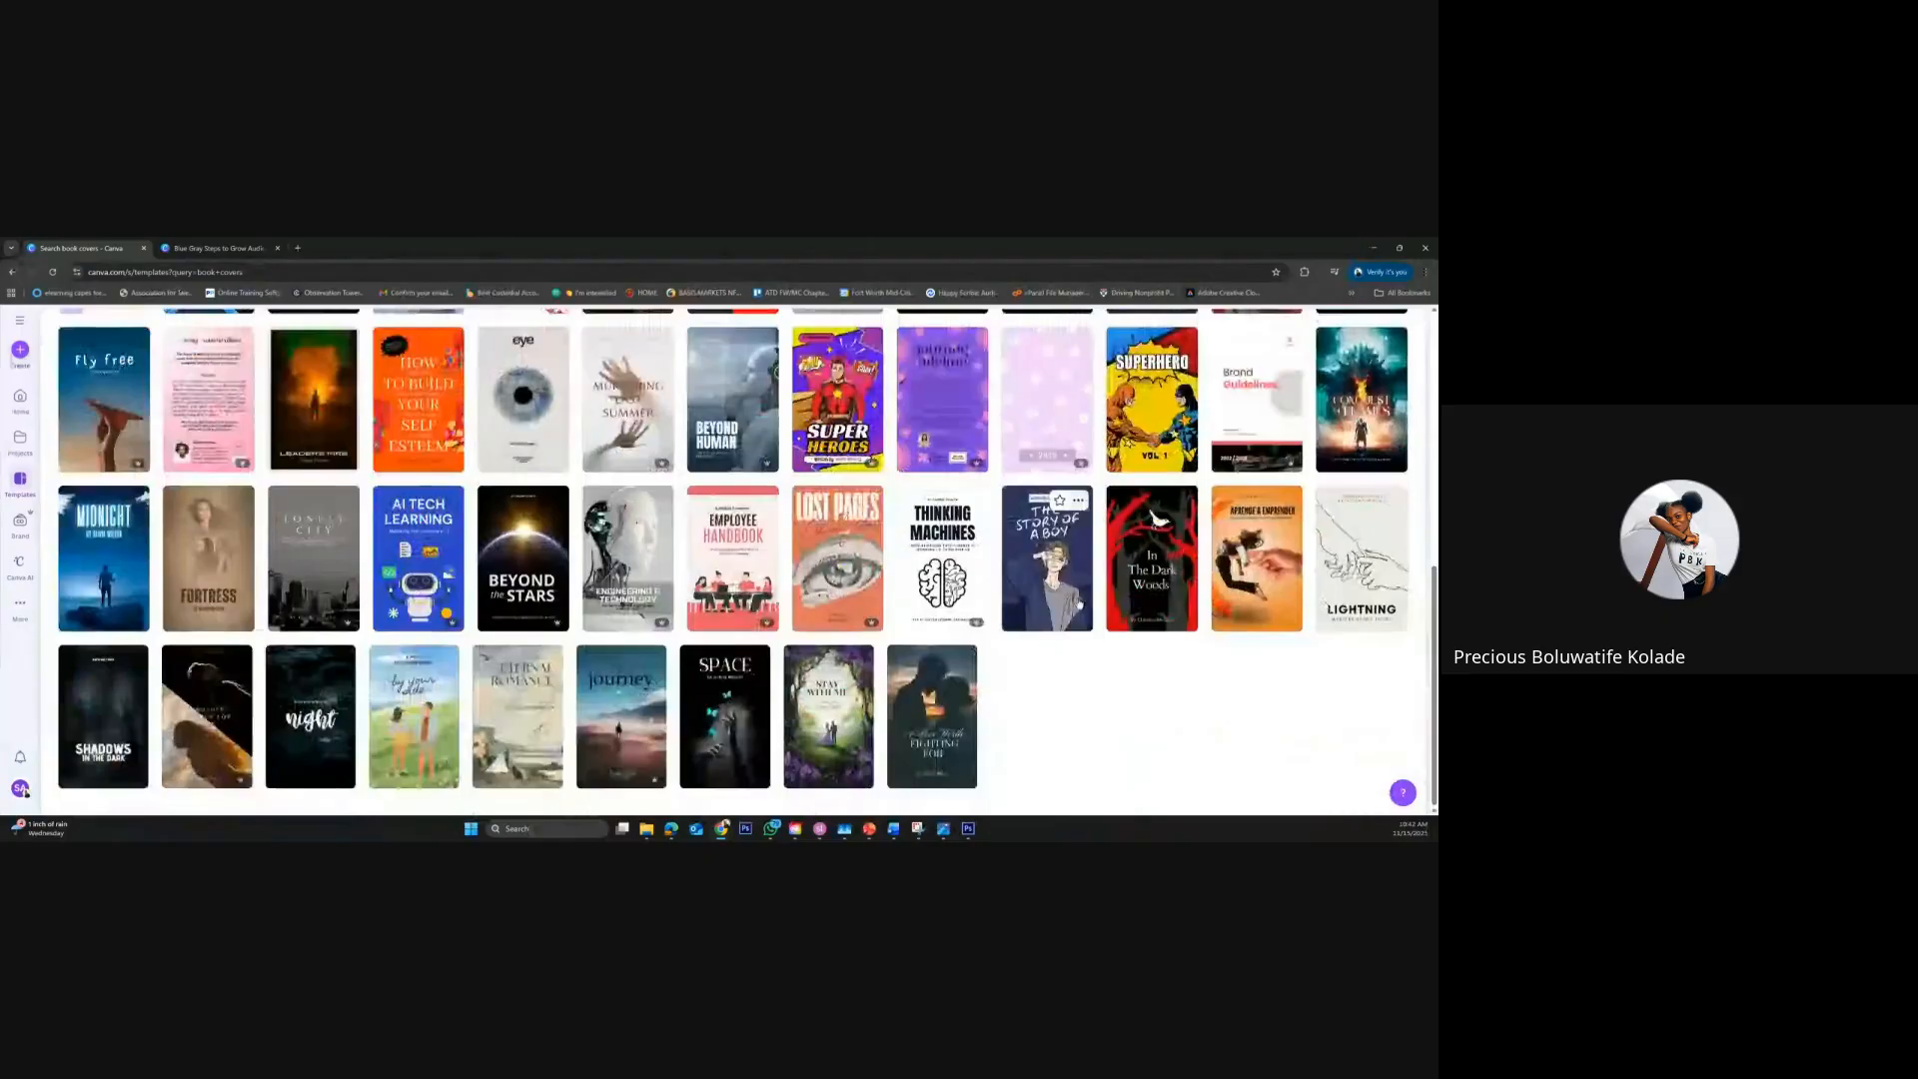
{"action": "scroll", "coordinate": [1079, 603], "scroll_direction": "up", "scroll_amount": 6}
{"action": "scroll", "coordinate": [1080, 603], "scroll_direction": "down", "scroll_amount": 2}
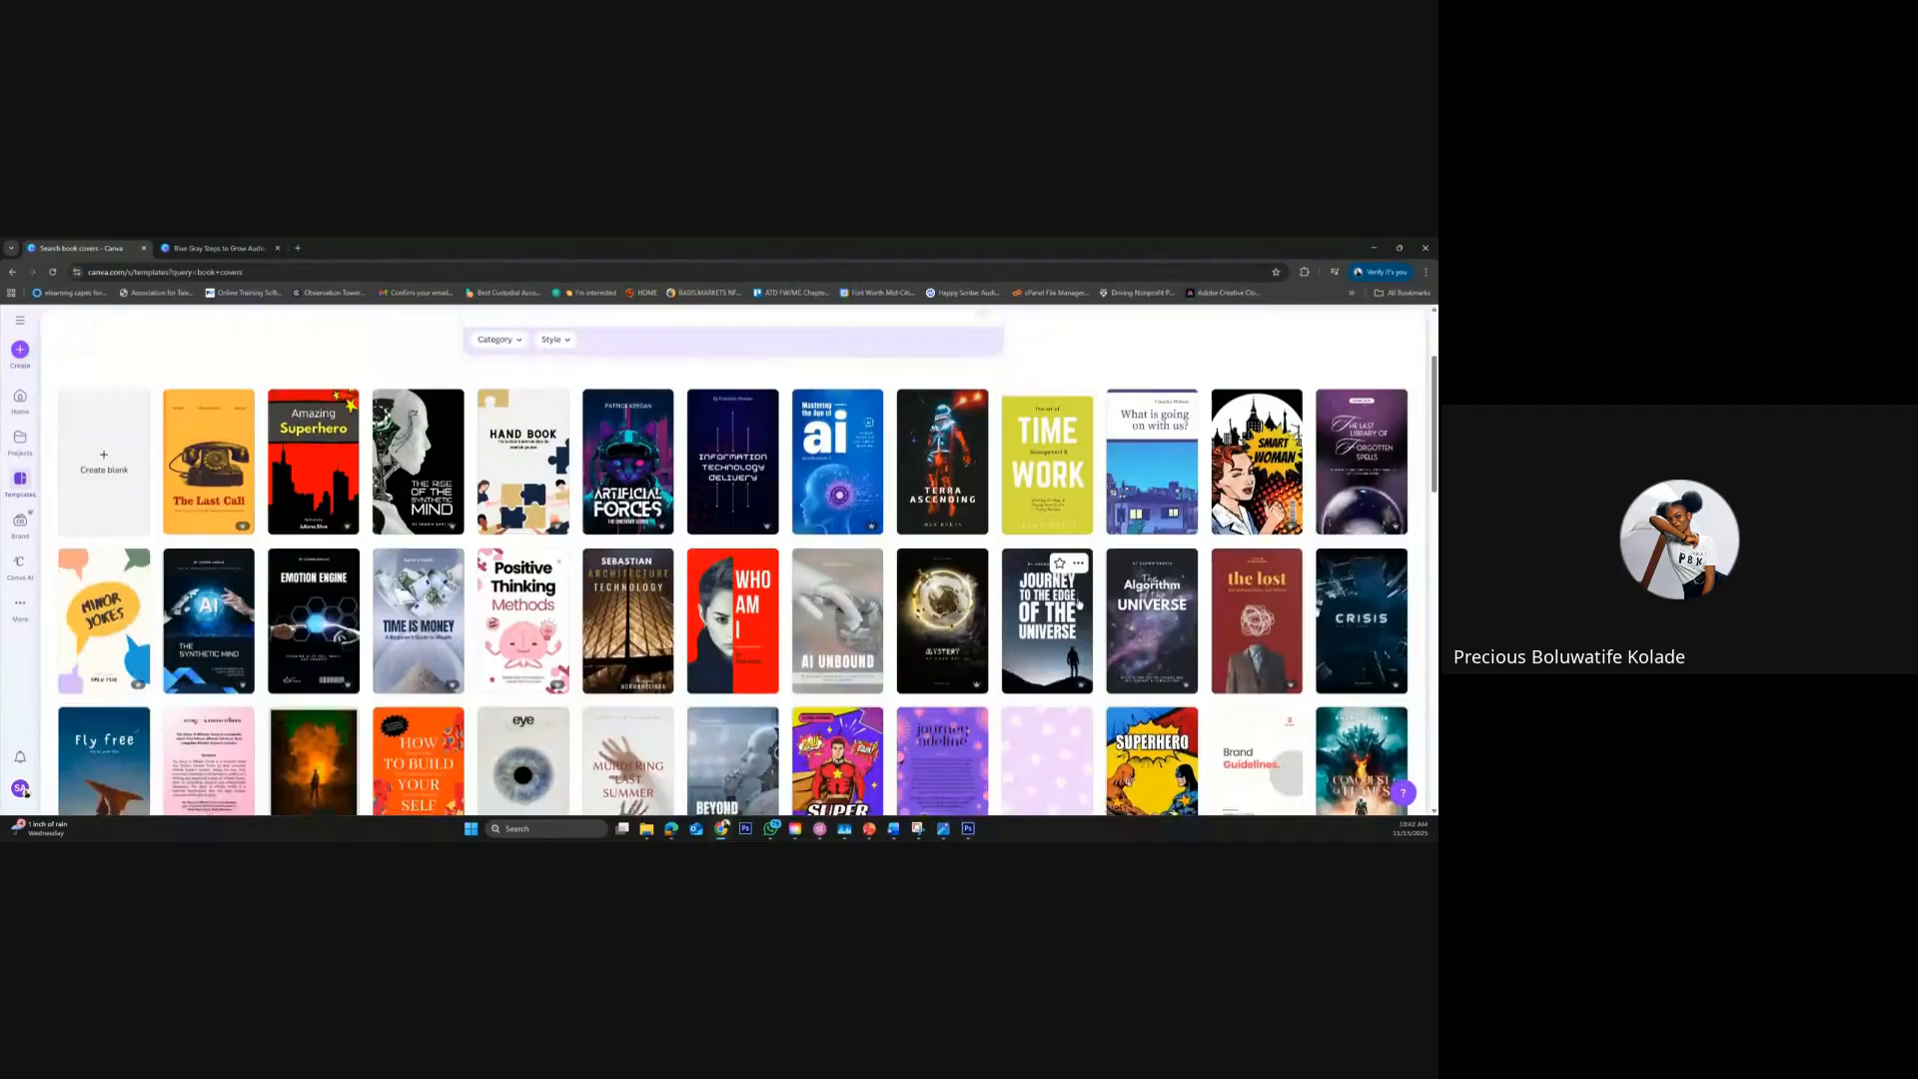
{"action": "scroll", "coordinate": [1079, 604], "scroll_direction": "down", "scroll_amount": 2}
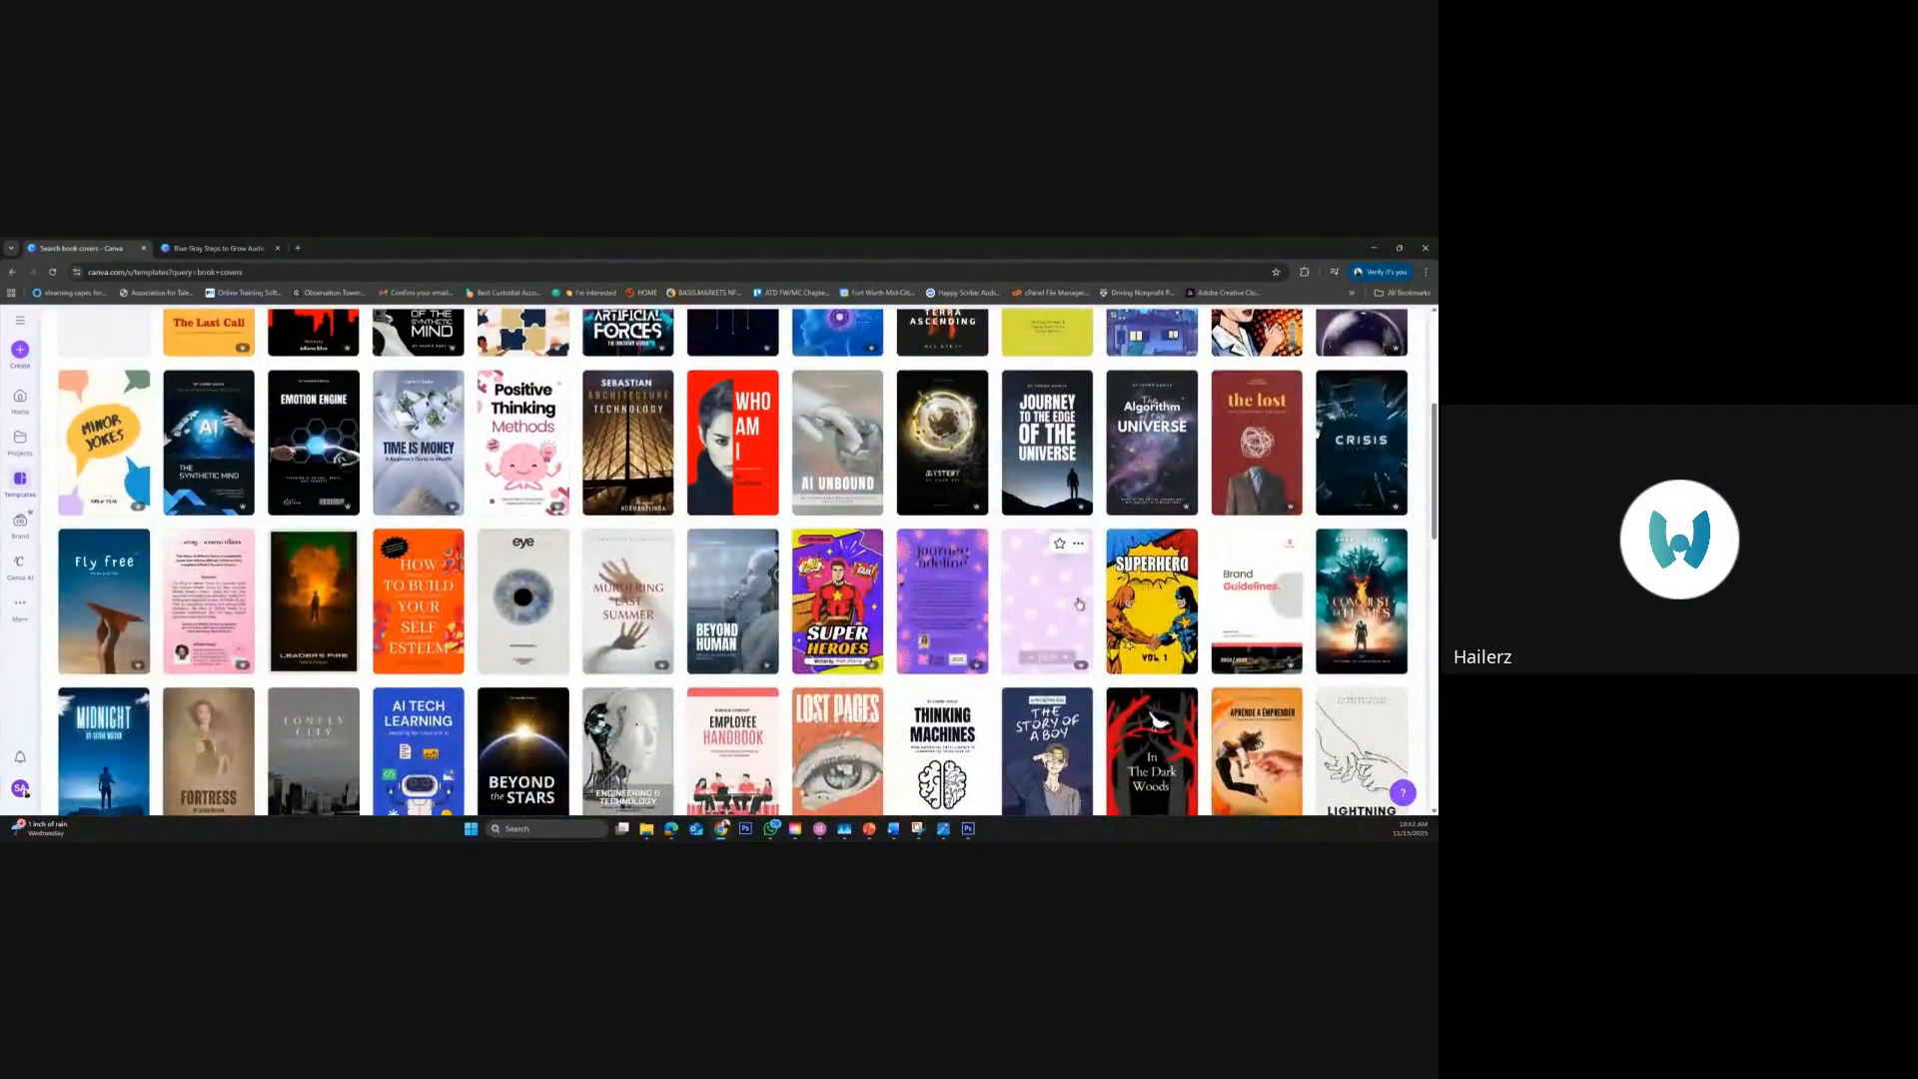
{"action": "scroll", "coordinate": [1079, 604], "scroll_direction": "down", "scroll_amount": 2}
{"action": "scroll", "coordinate": [536, 564], "scroll_direction": "up", "scroll_amount": 3}
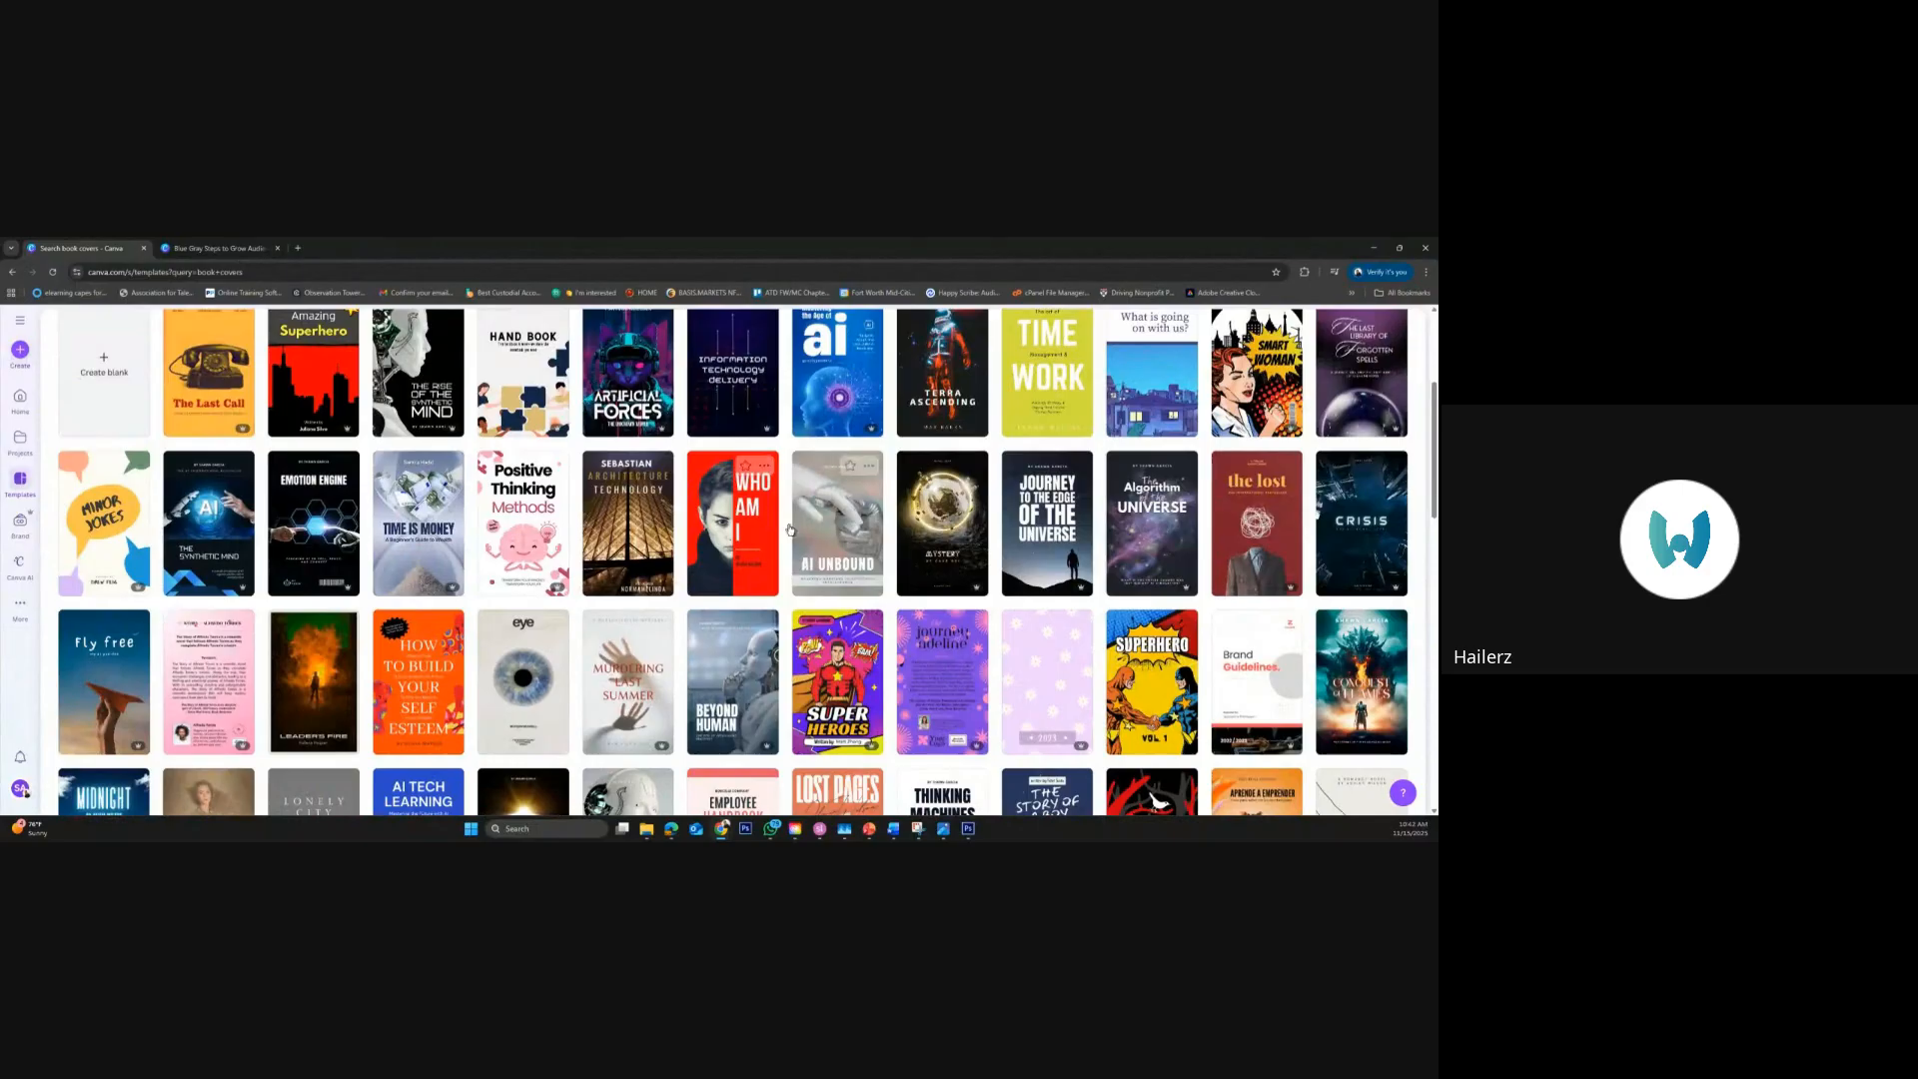
Look through the romance, business and other covers further down the "book covers" results, and return to the start of the list
{"action": "scroll", "coordinate": [1031, 580], "scroll_direction": "down", "scroll_amount": 6}
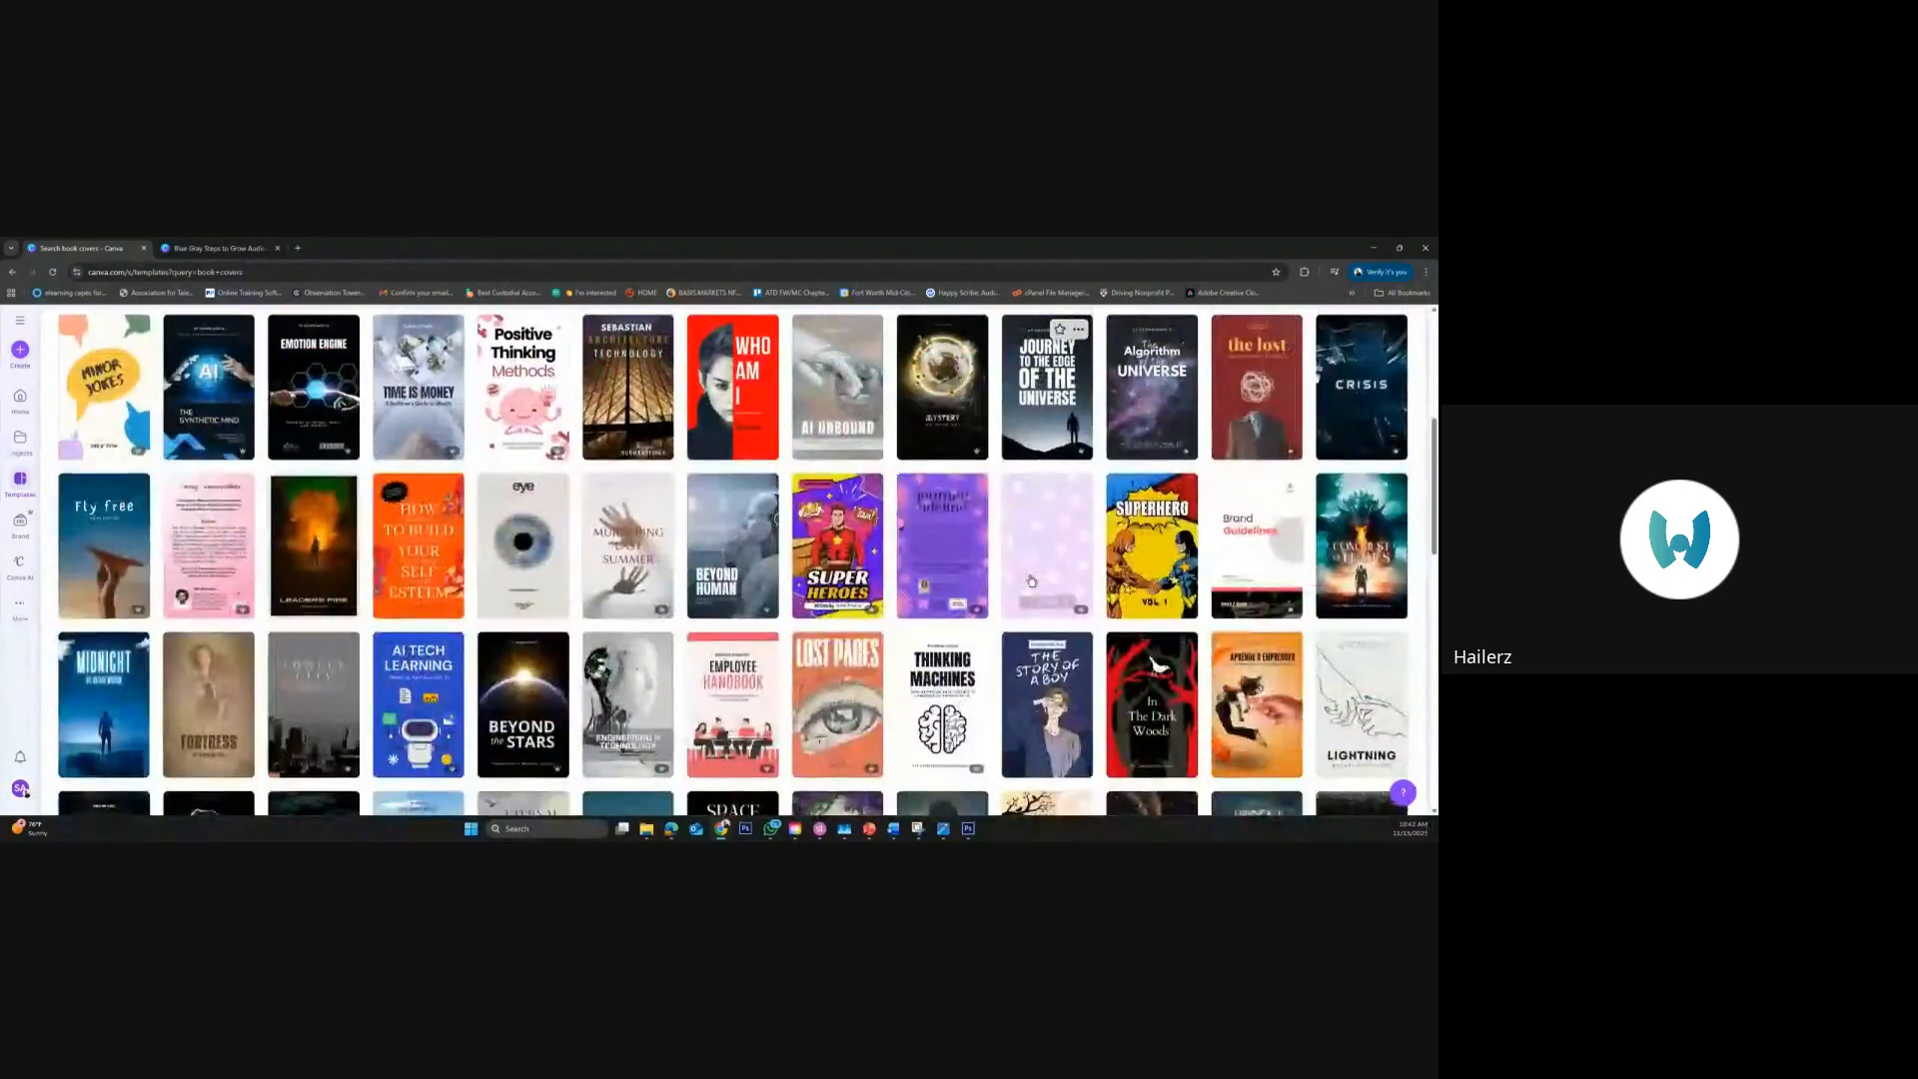
{"action": "scroll", "coordinate": [1032, 579], "scroll_direction": "down", "scroll_amount": 3}
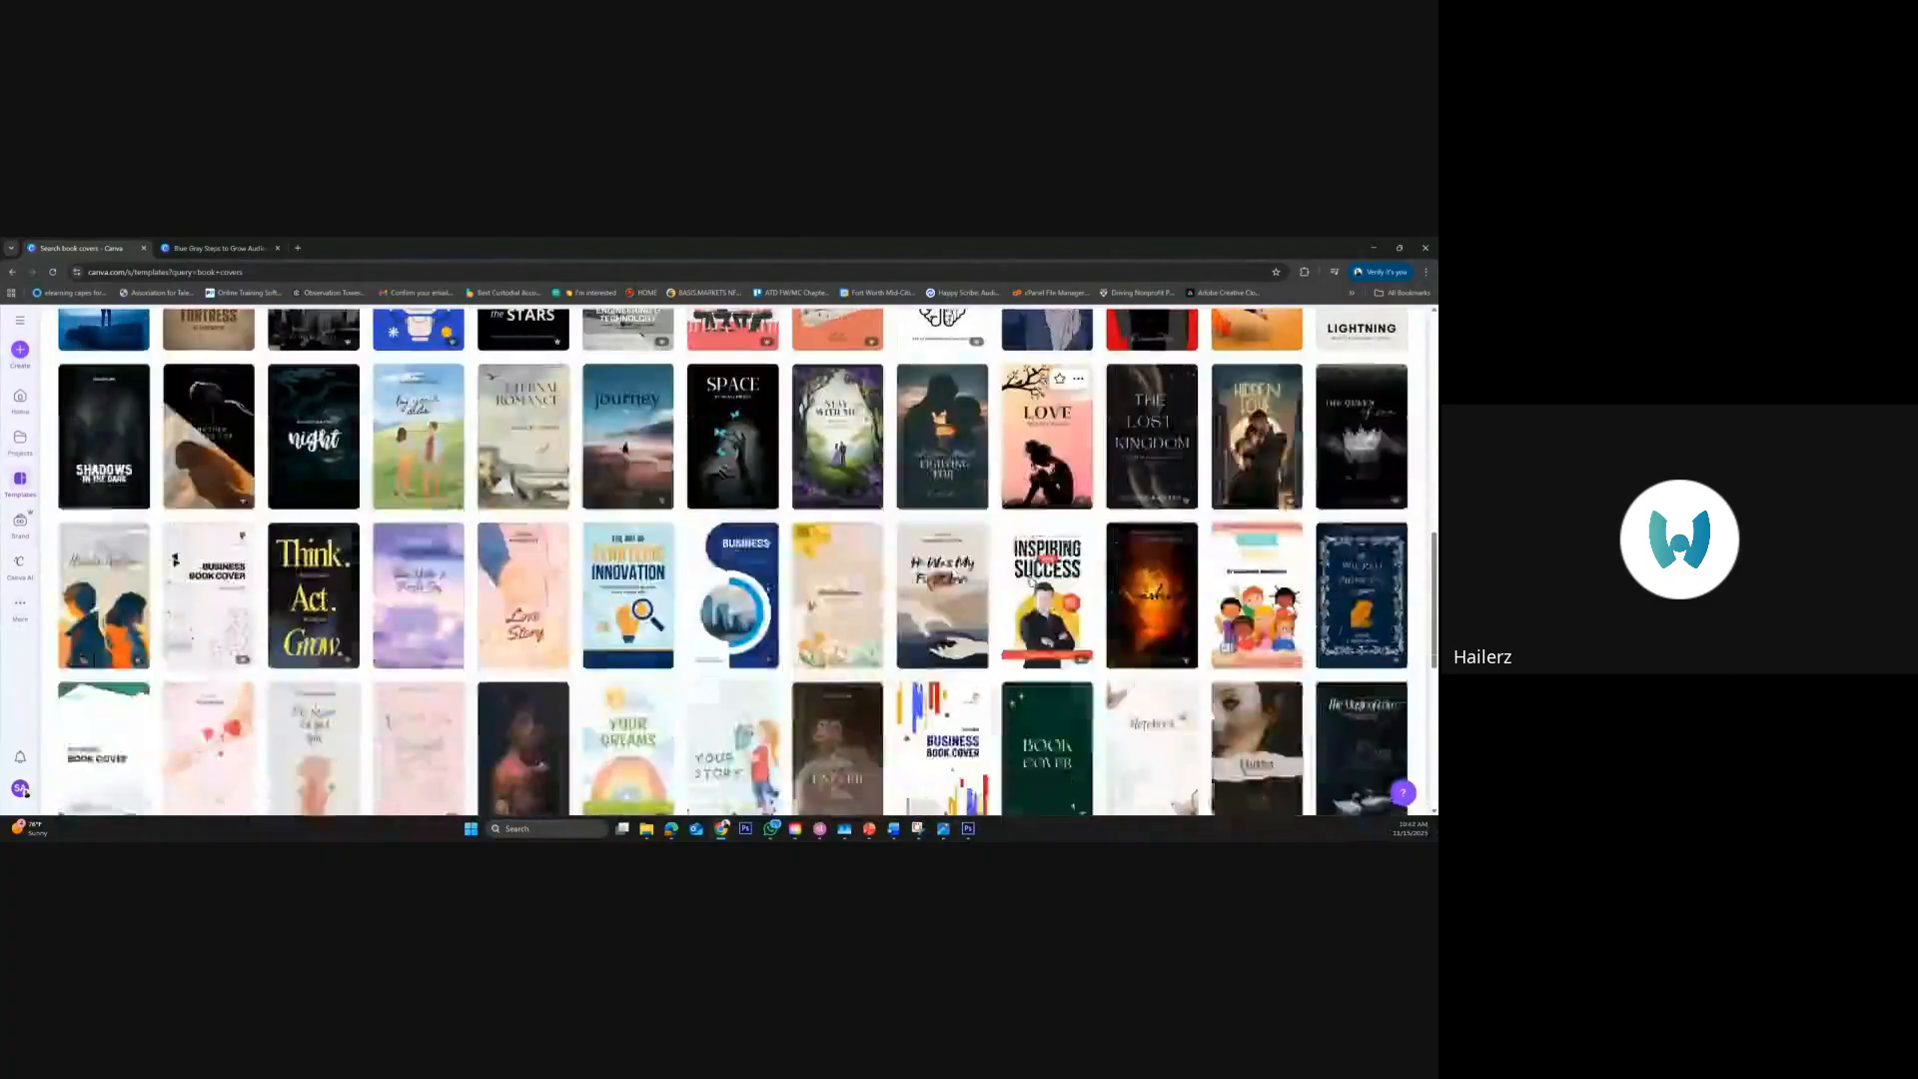
{"action": "scroll", "coordinate": [1031, 580], "scroll_direction": "down", "scroll_amount": 5}
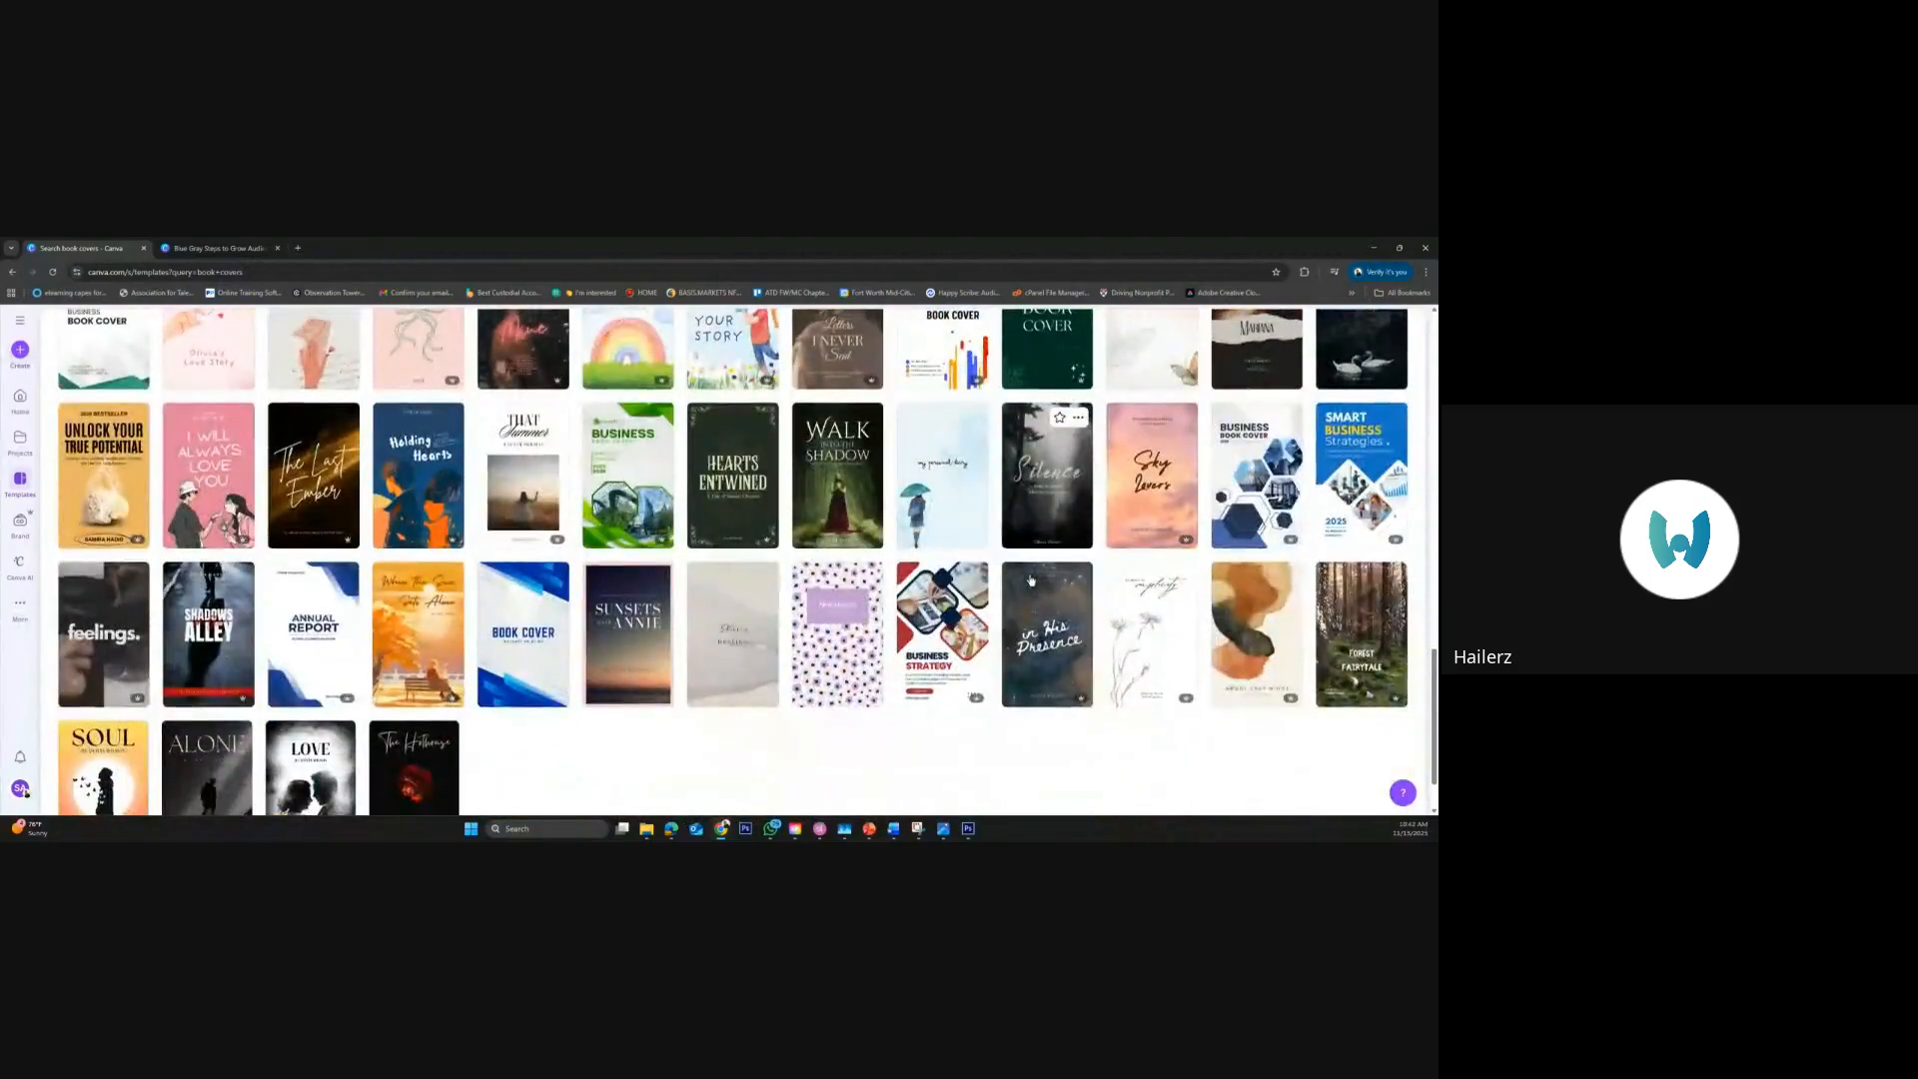
{"action": "scroll", "coordinate": [1031, 579], "scroll_direction": "down", "scroll_amount": 2}
{"action": "scroll", "coordinate": [1031, 580], "scroll_direction": "down", "scroll_amount": 2}
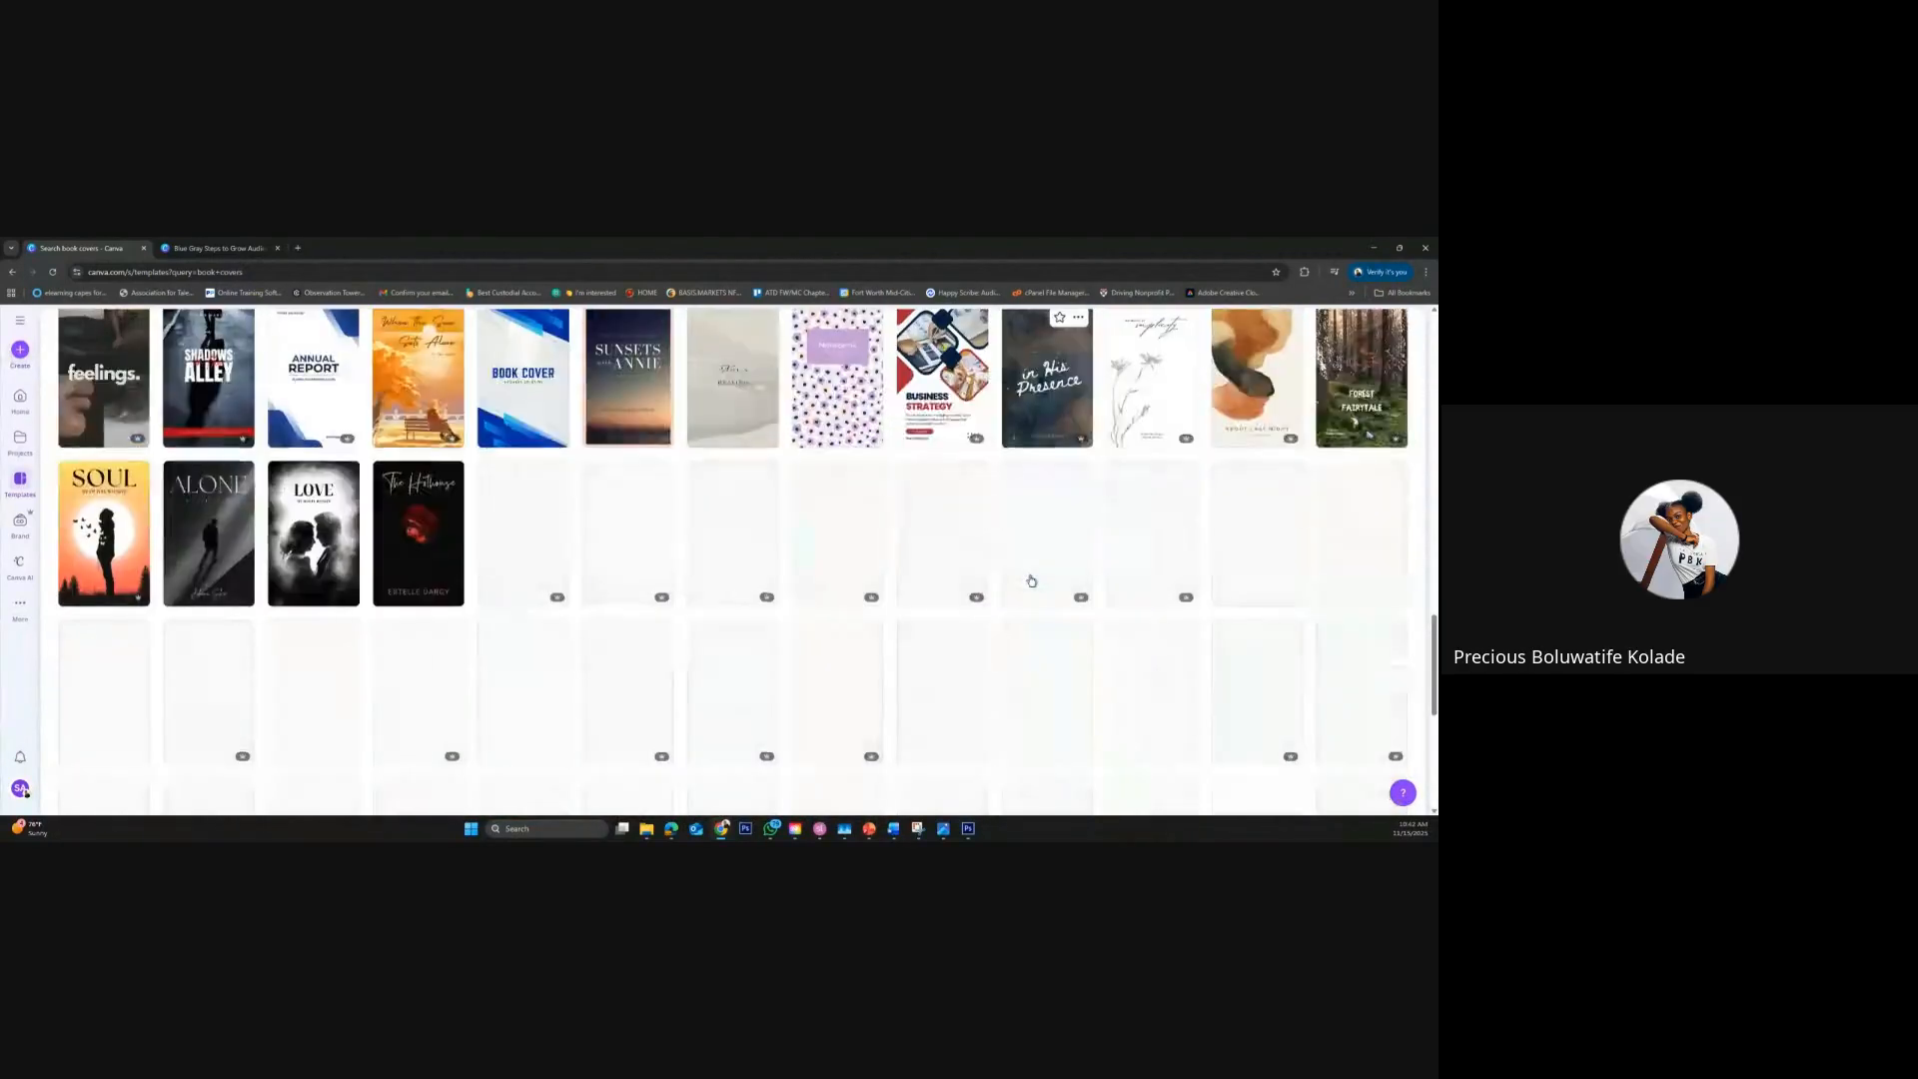
{"action": "scroll", "coordinate": [1031, 579], "scroll_direction": "down", "scroll_amount": 2}
{"action": "scroll", "coordinate": [1031, 580], "scroll_direction": "up", "scroll_amount": 15}
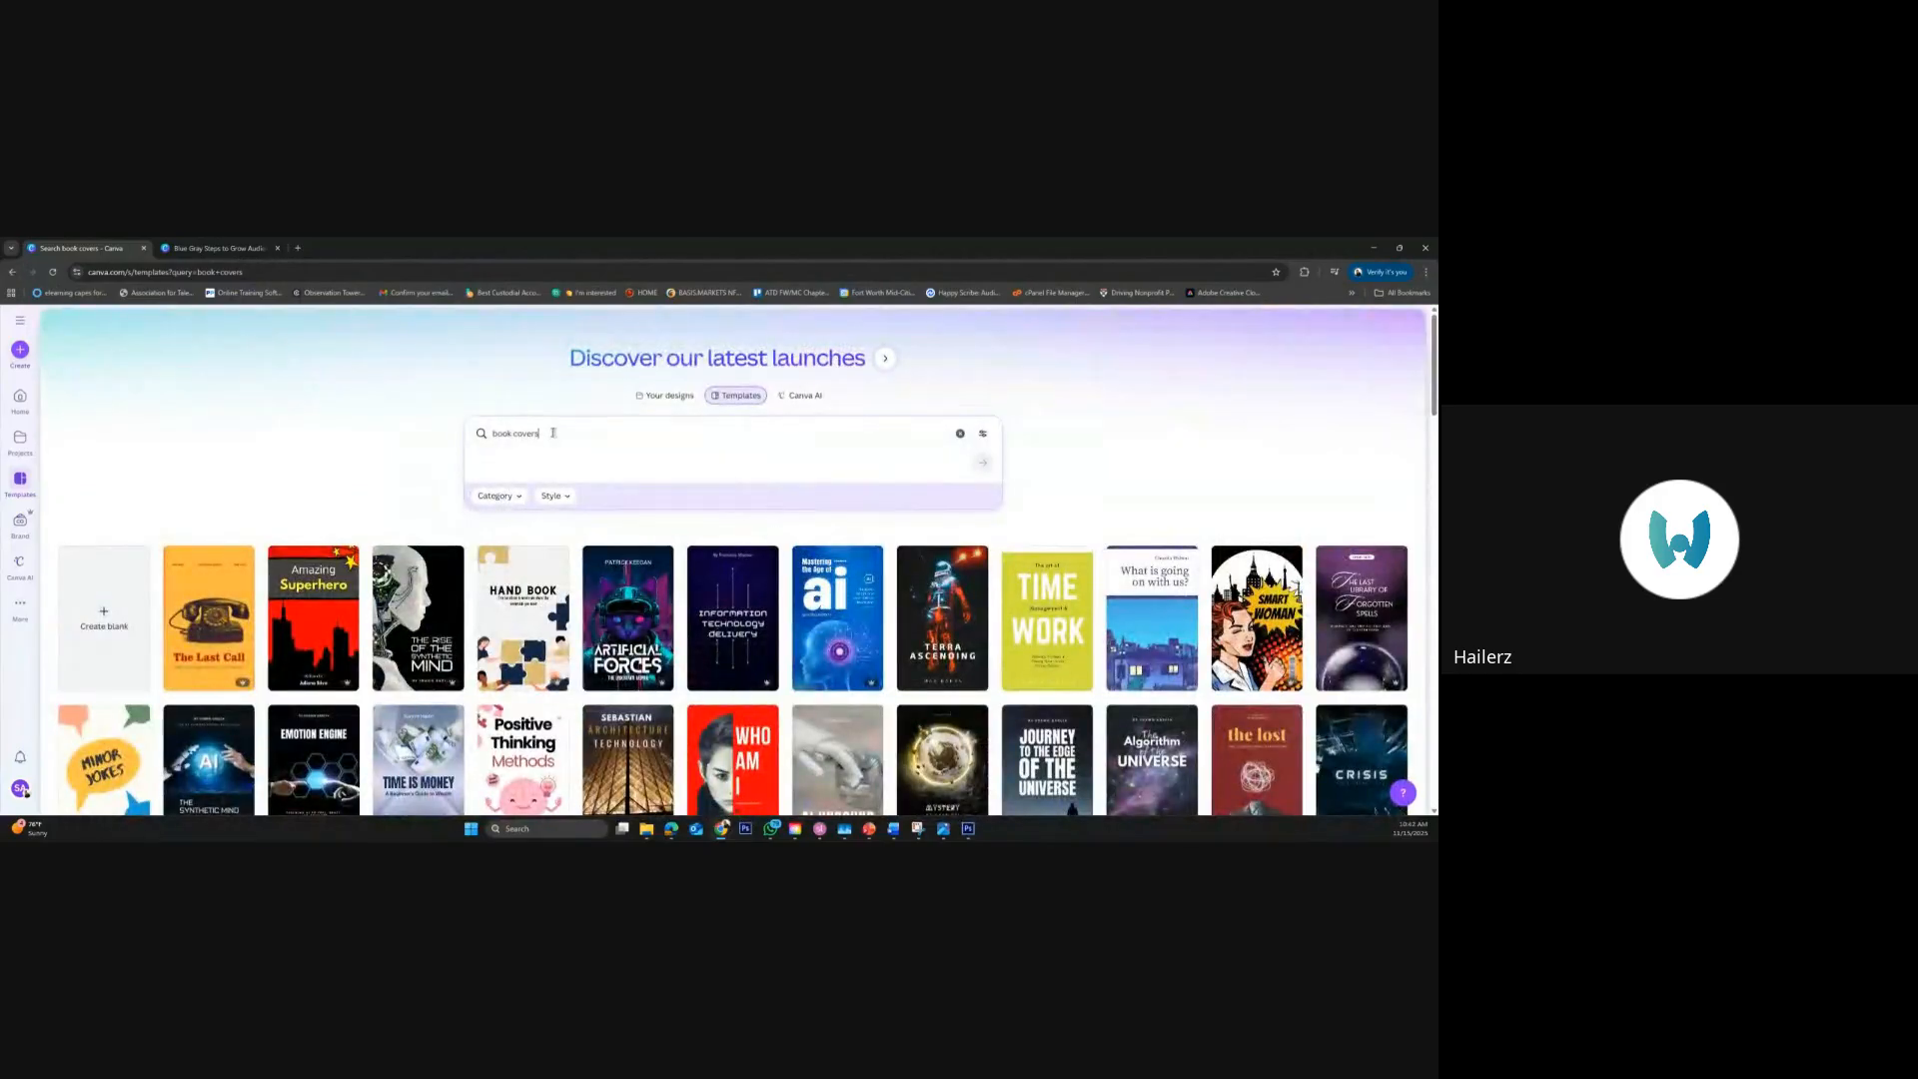
Search the templates for "sci fi book" in place of "book covers"
{"action": "left_click", "coordinate": [552, 433]}
{"action": "left_click_drag", "start_coordinate": [493, 431], "coordinate": [484, 431]}
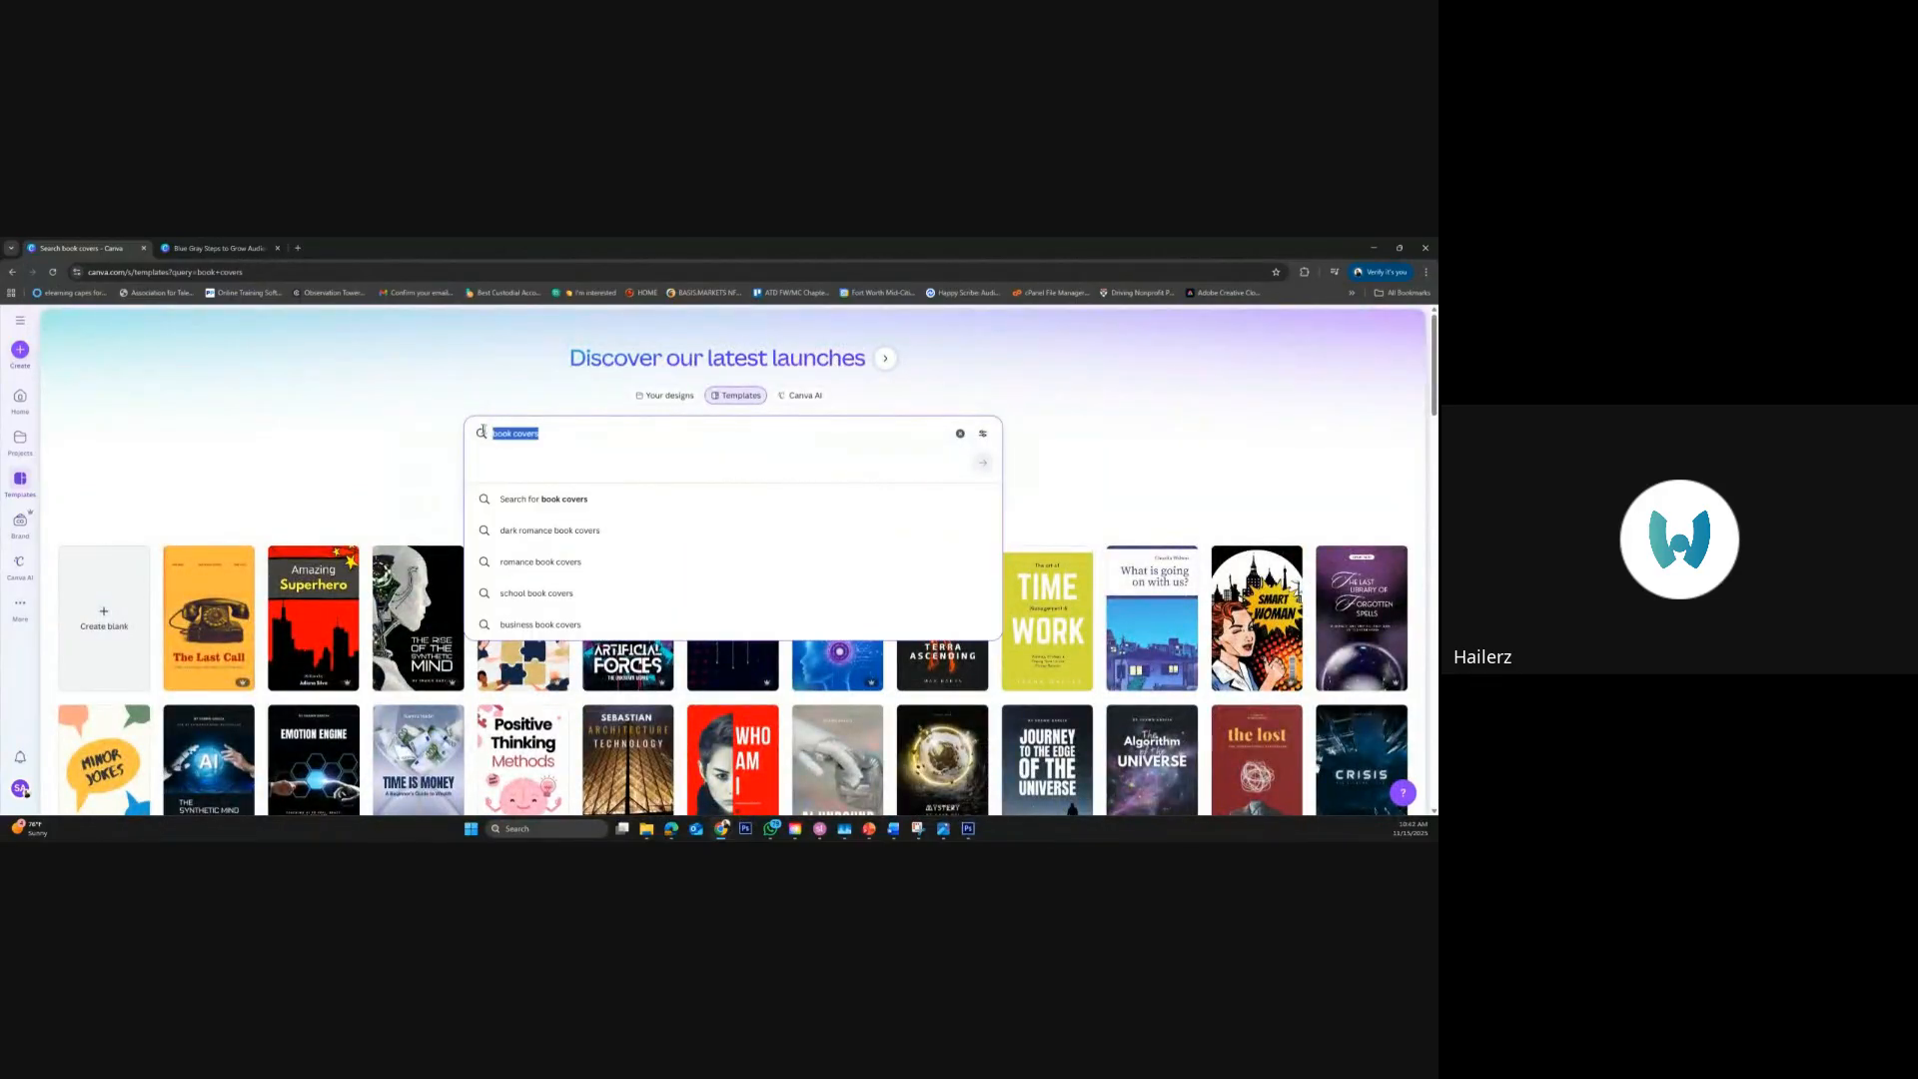
{"action": "type", "text": "sci fi"}
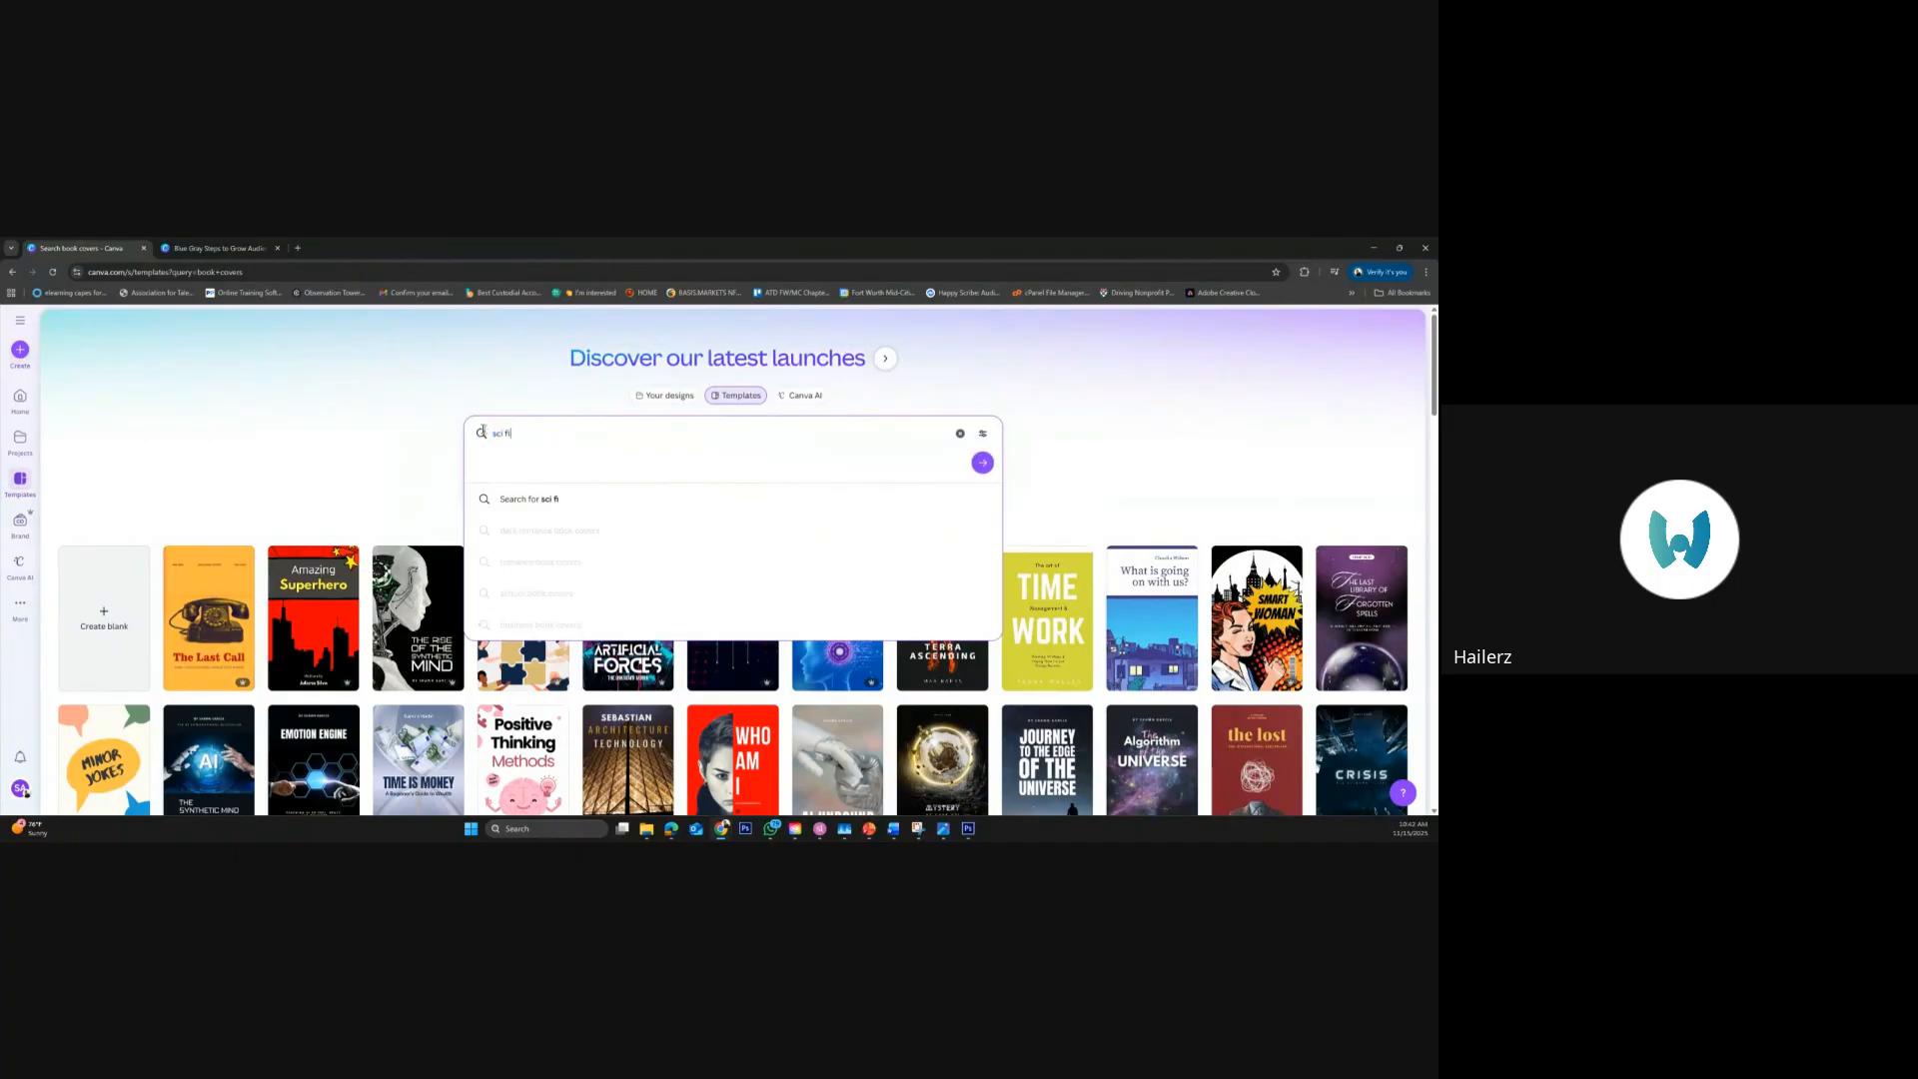
{"action": "type", "text": " book"}
{"action": "key", "text": "Return"}
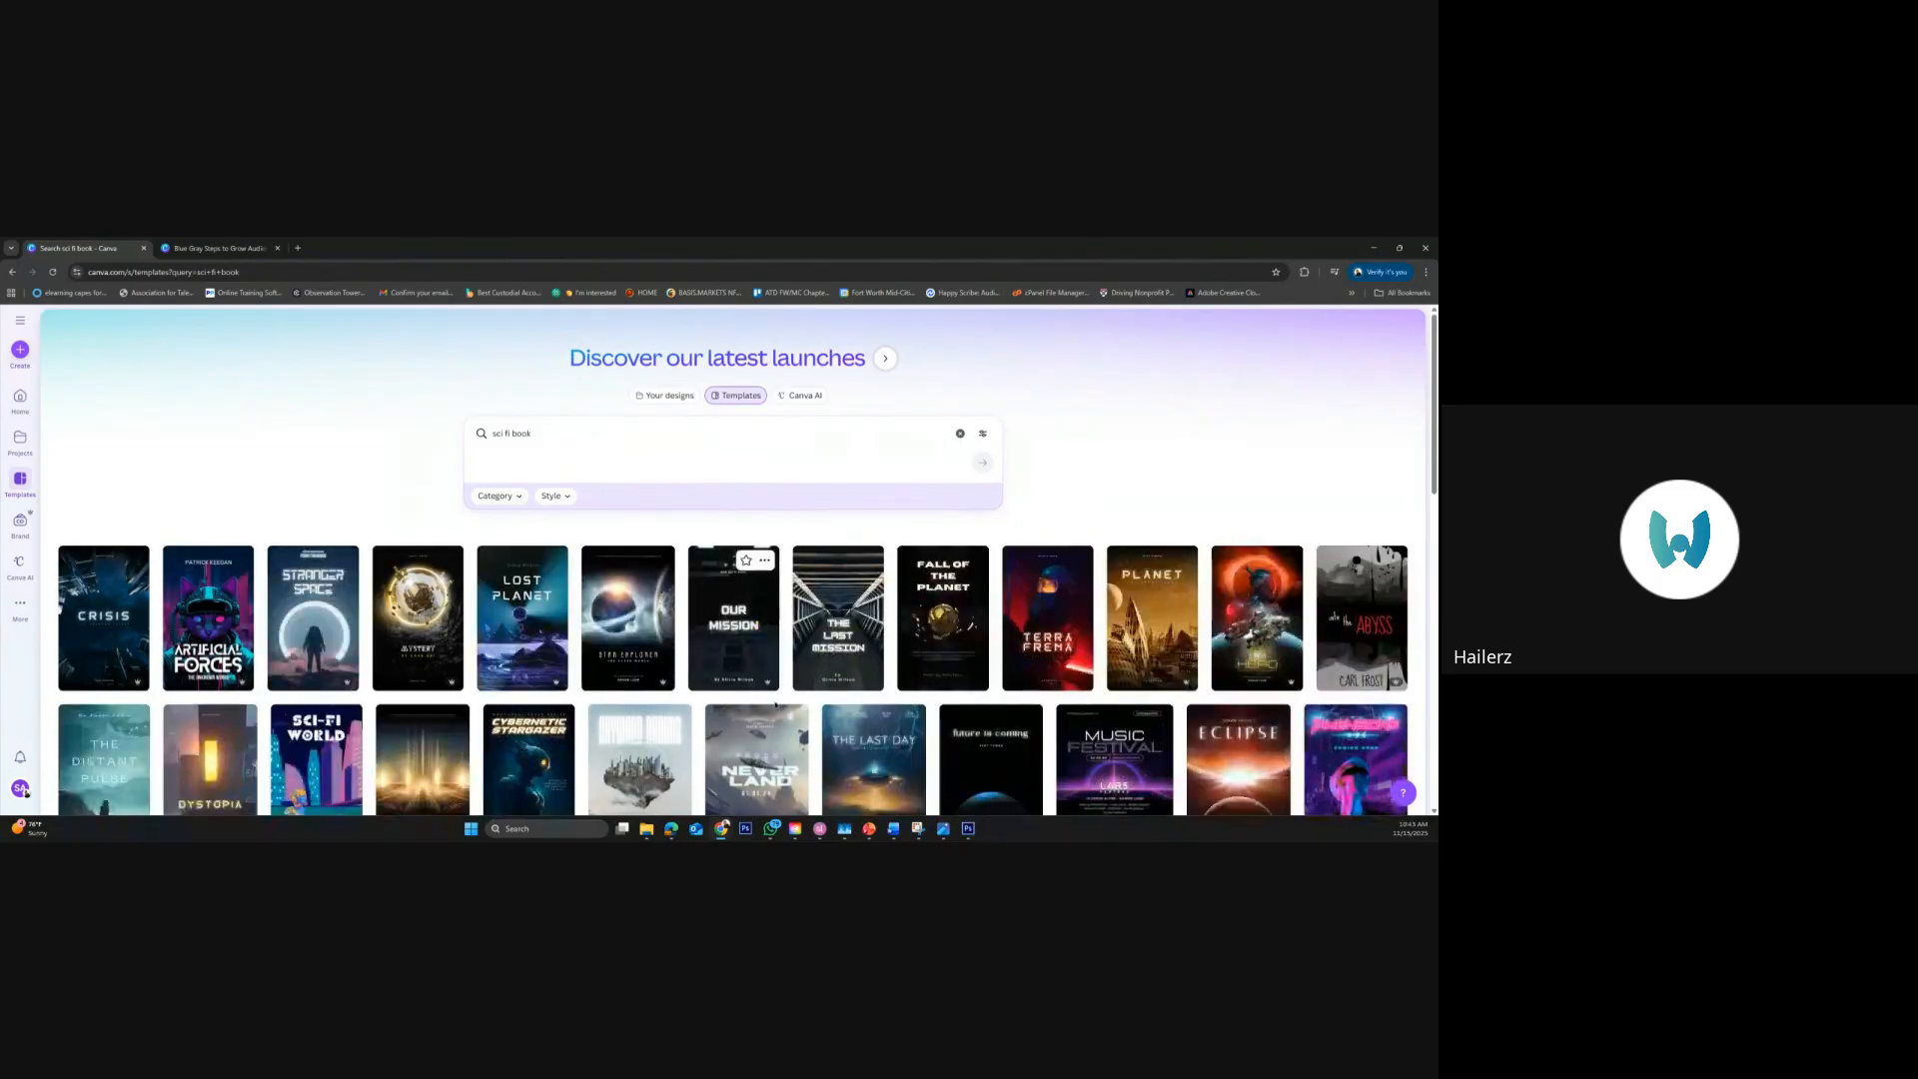
Examine the first rows of "sci fi book" templates for their cover artwork and titles
{"action": "scroll", "coordinate": [803, 722], "scroll_direction": "down", "scroll_amount": 1}
{"action": "scroll", "coordinate": [803, 721], "scroll_direction": "down", "scroll_amount": 2}
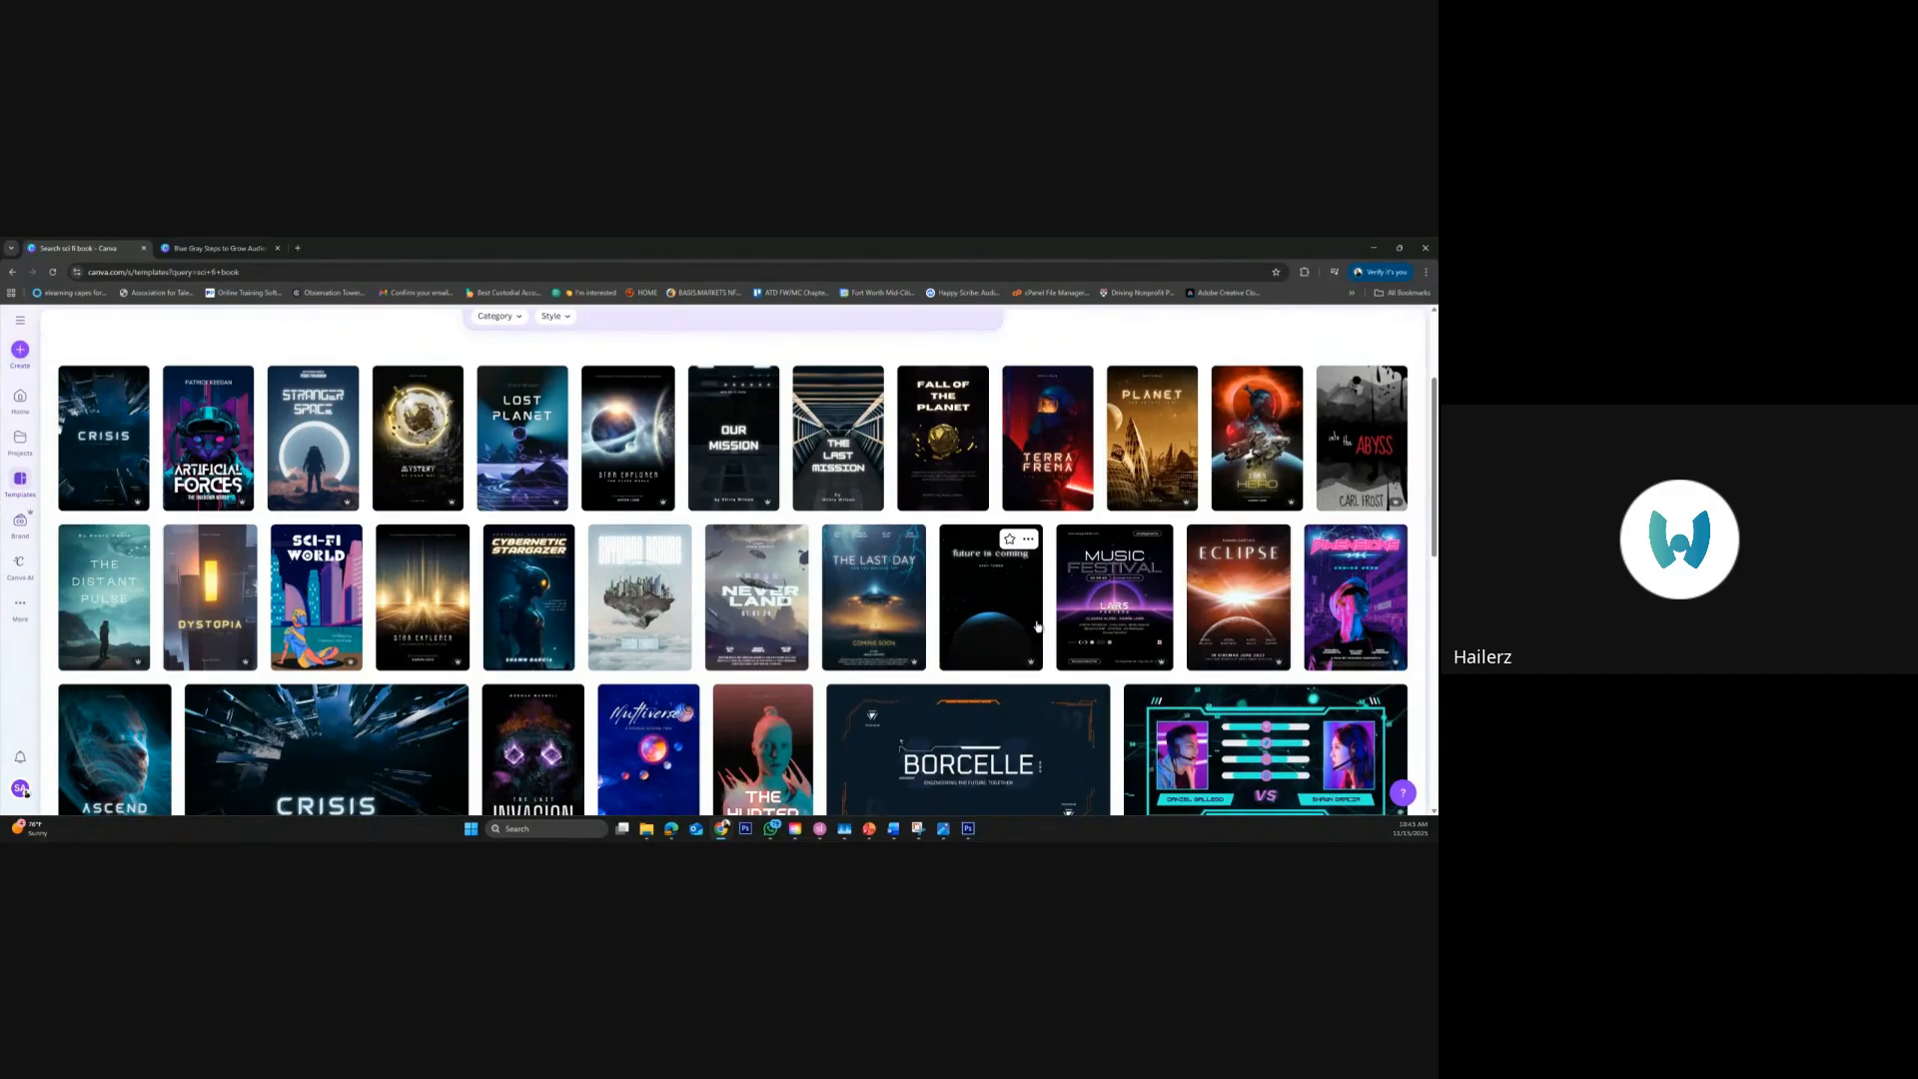
{"action": "scroll", "coordinate": [1093, 649], "scroll_direction": "down", "scroll_amount": 3}
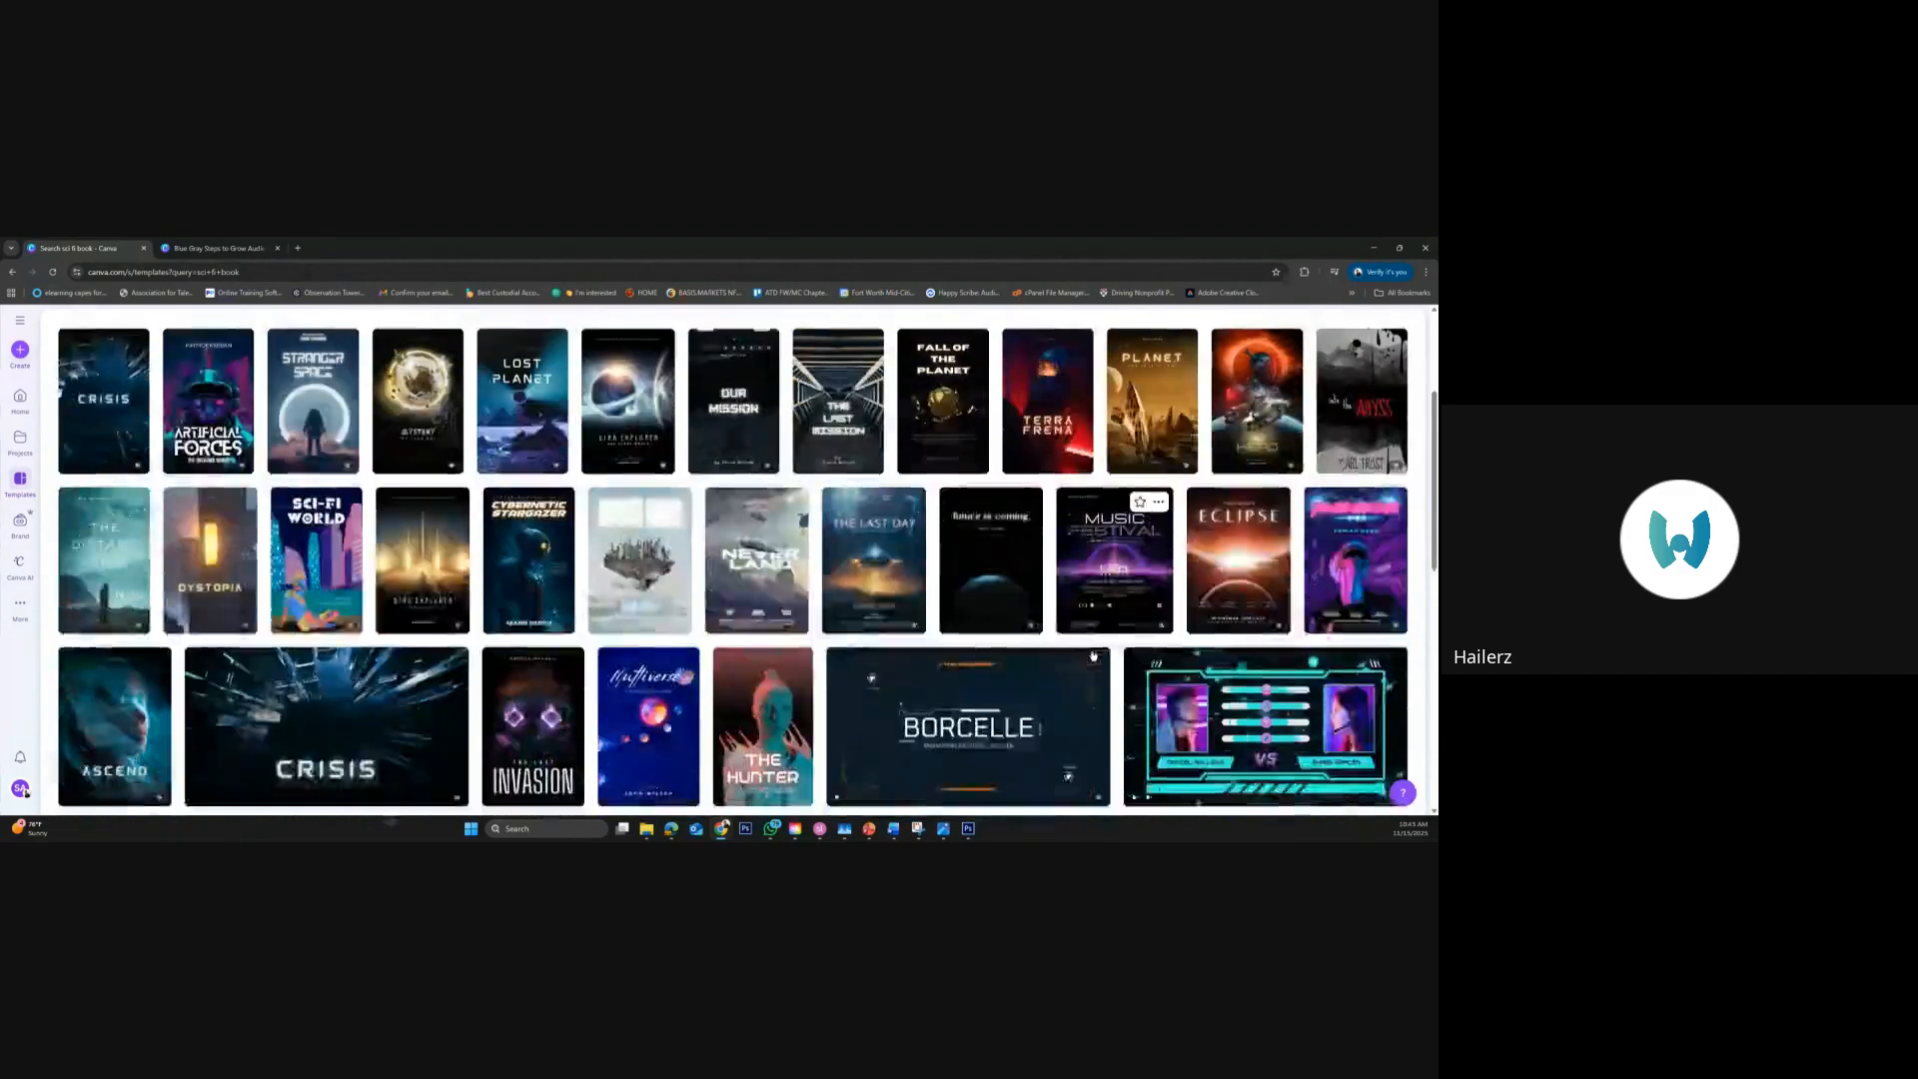
{"action": "scroll", "coordinate": [1093, 655], "scroll_direction": "down", "scroll_amount": 5}
{"action": "scroll", "coordinate": [1032, 677], "scroll_direction": "up", "scroll_amount": 10}
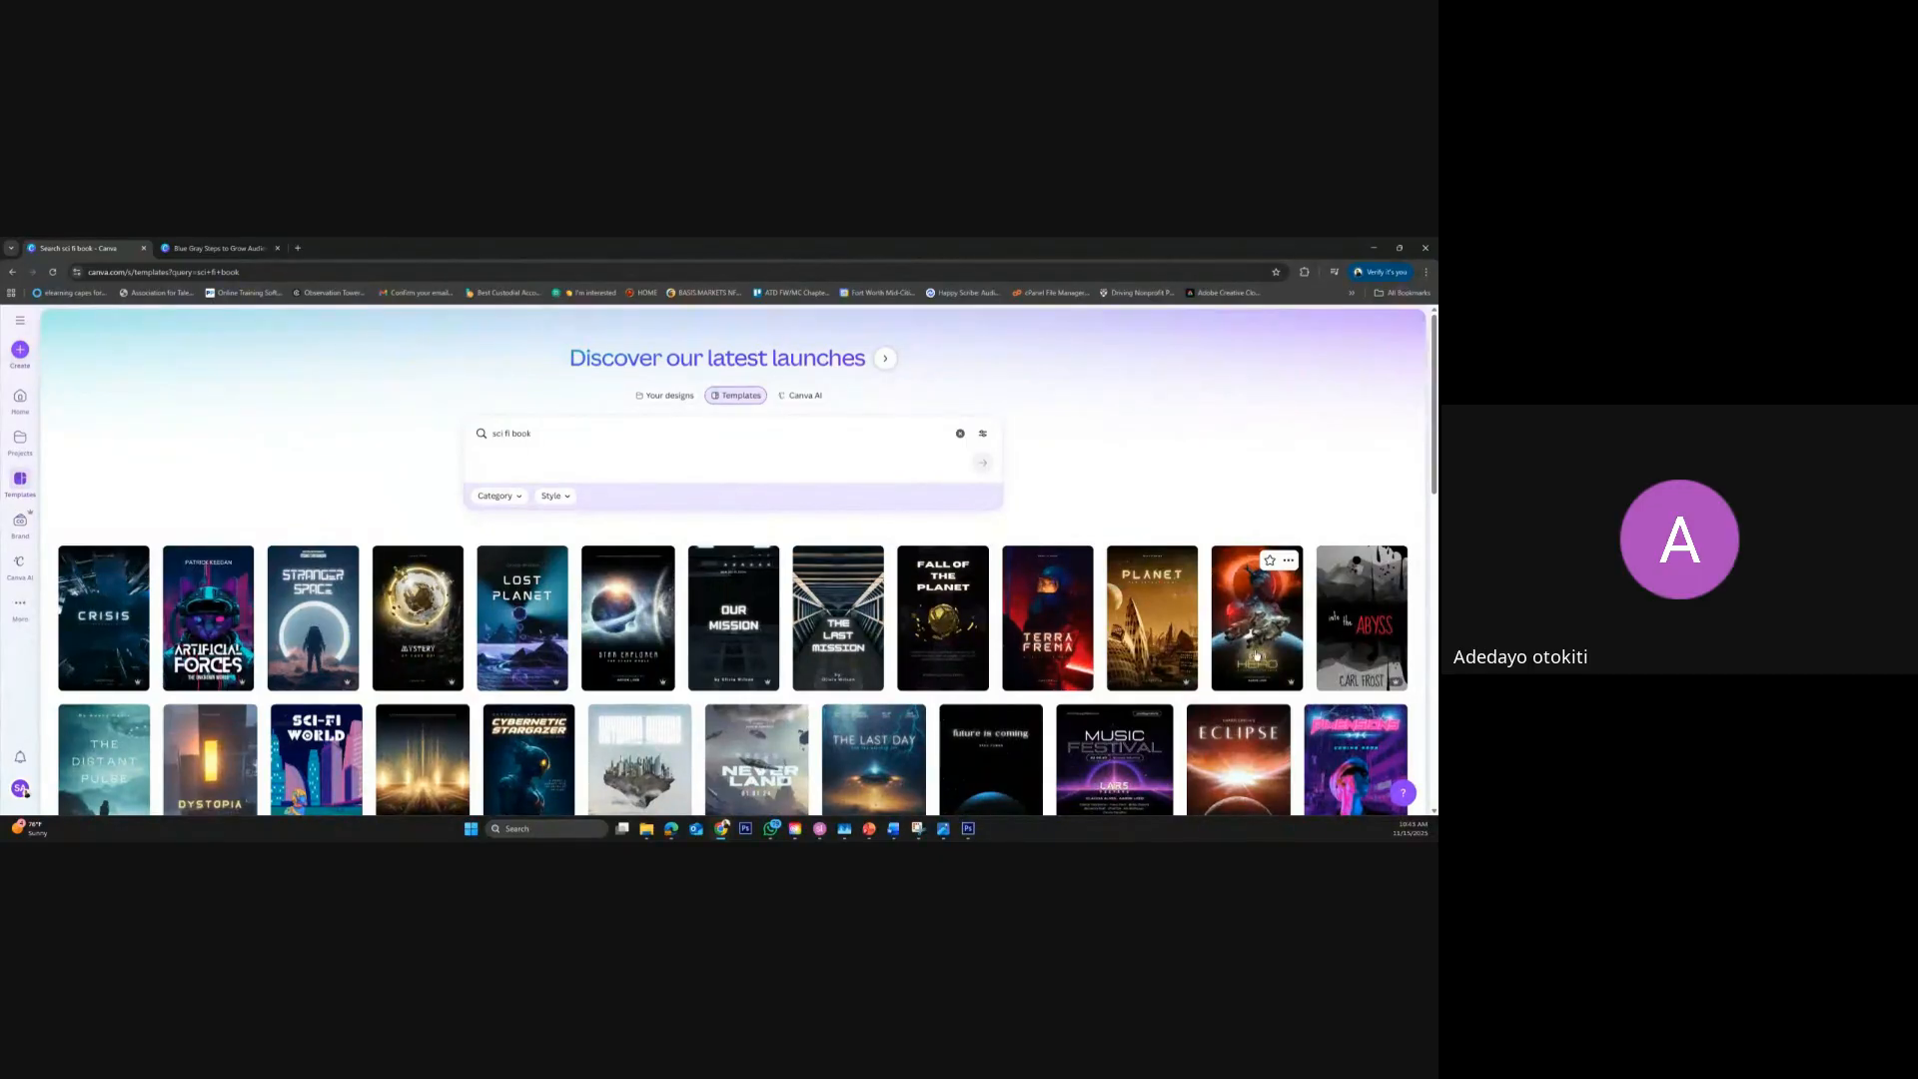
Look further down the "sci fi book" results at the other design types, and return to the book covers at the start
{"action": "scroll", "coordinate": [1175, 668], "scroll_direction": "down", "scroll_amount": 2}
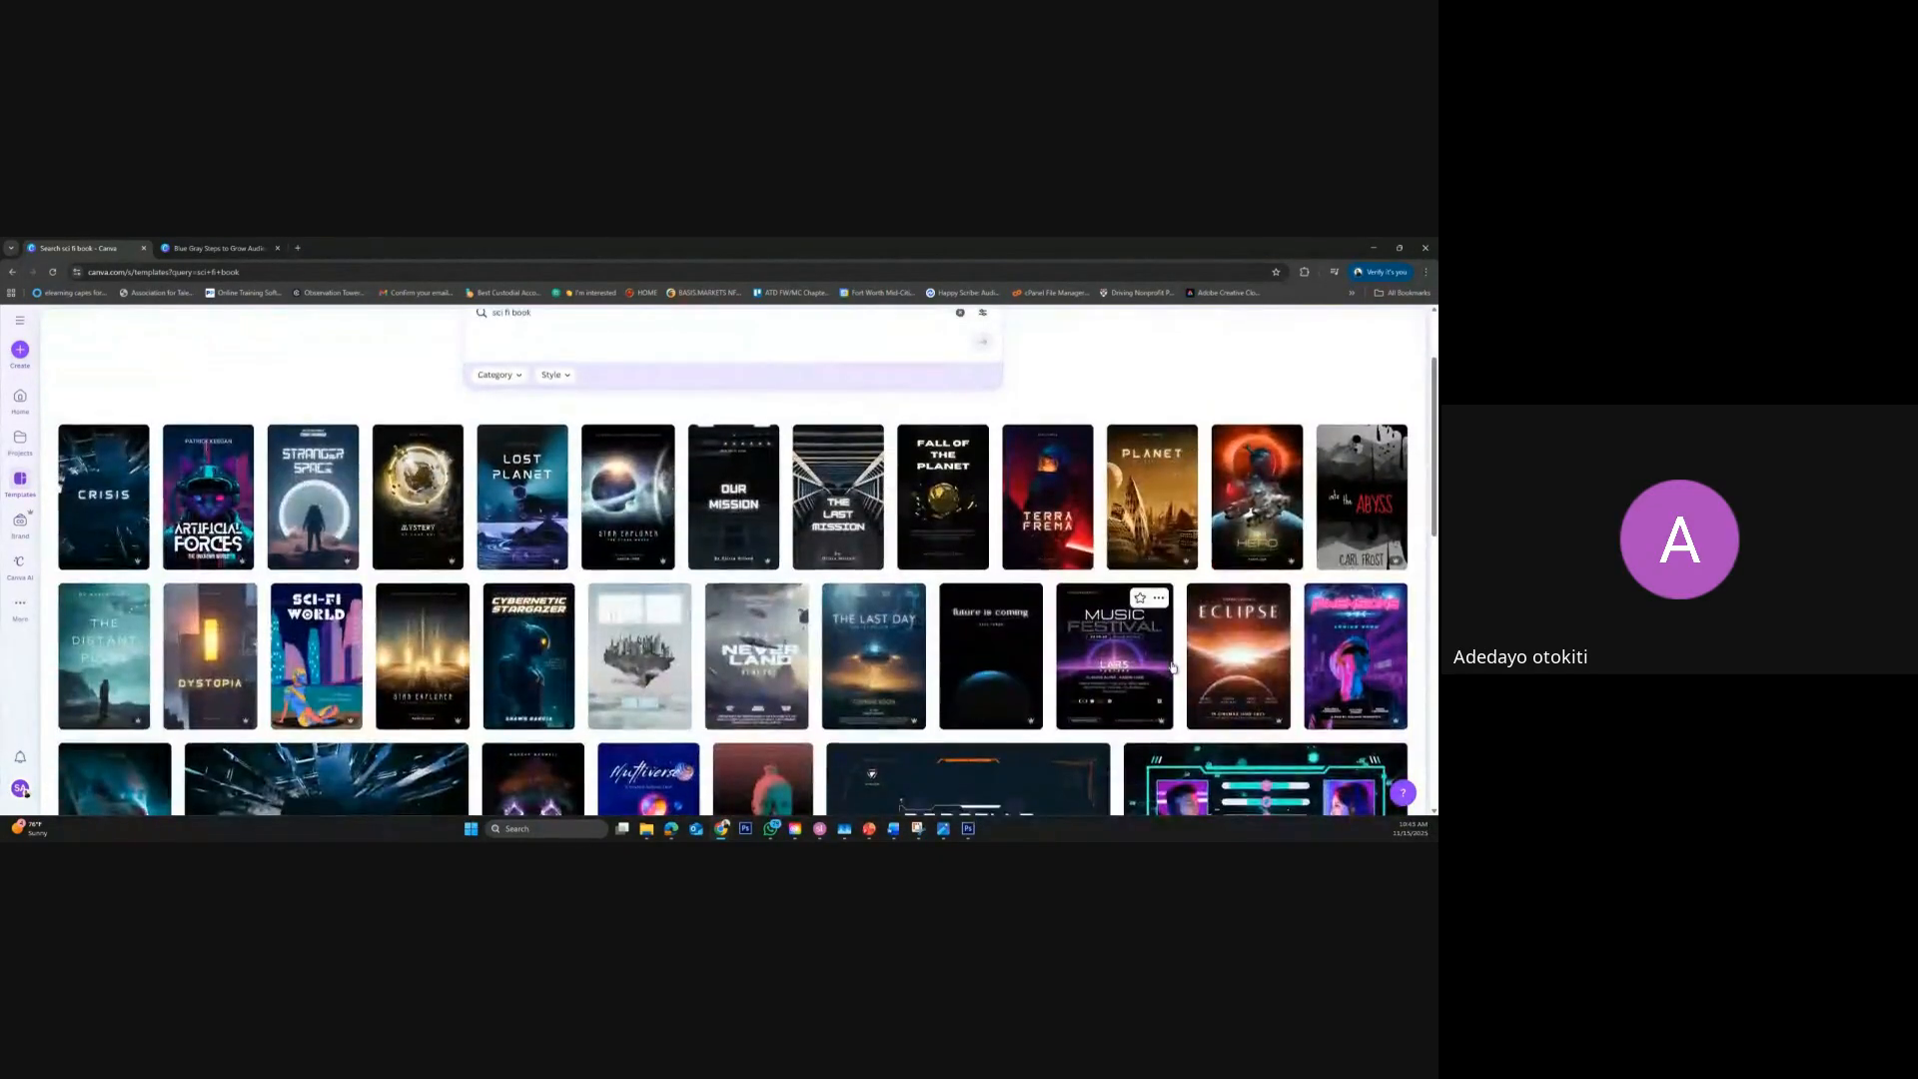
{"action": "scroll", "coordinate": [1172, 667], "scroll_direction": "down", "scroll_amount": 6}
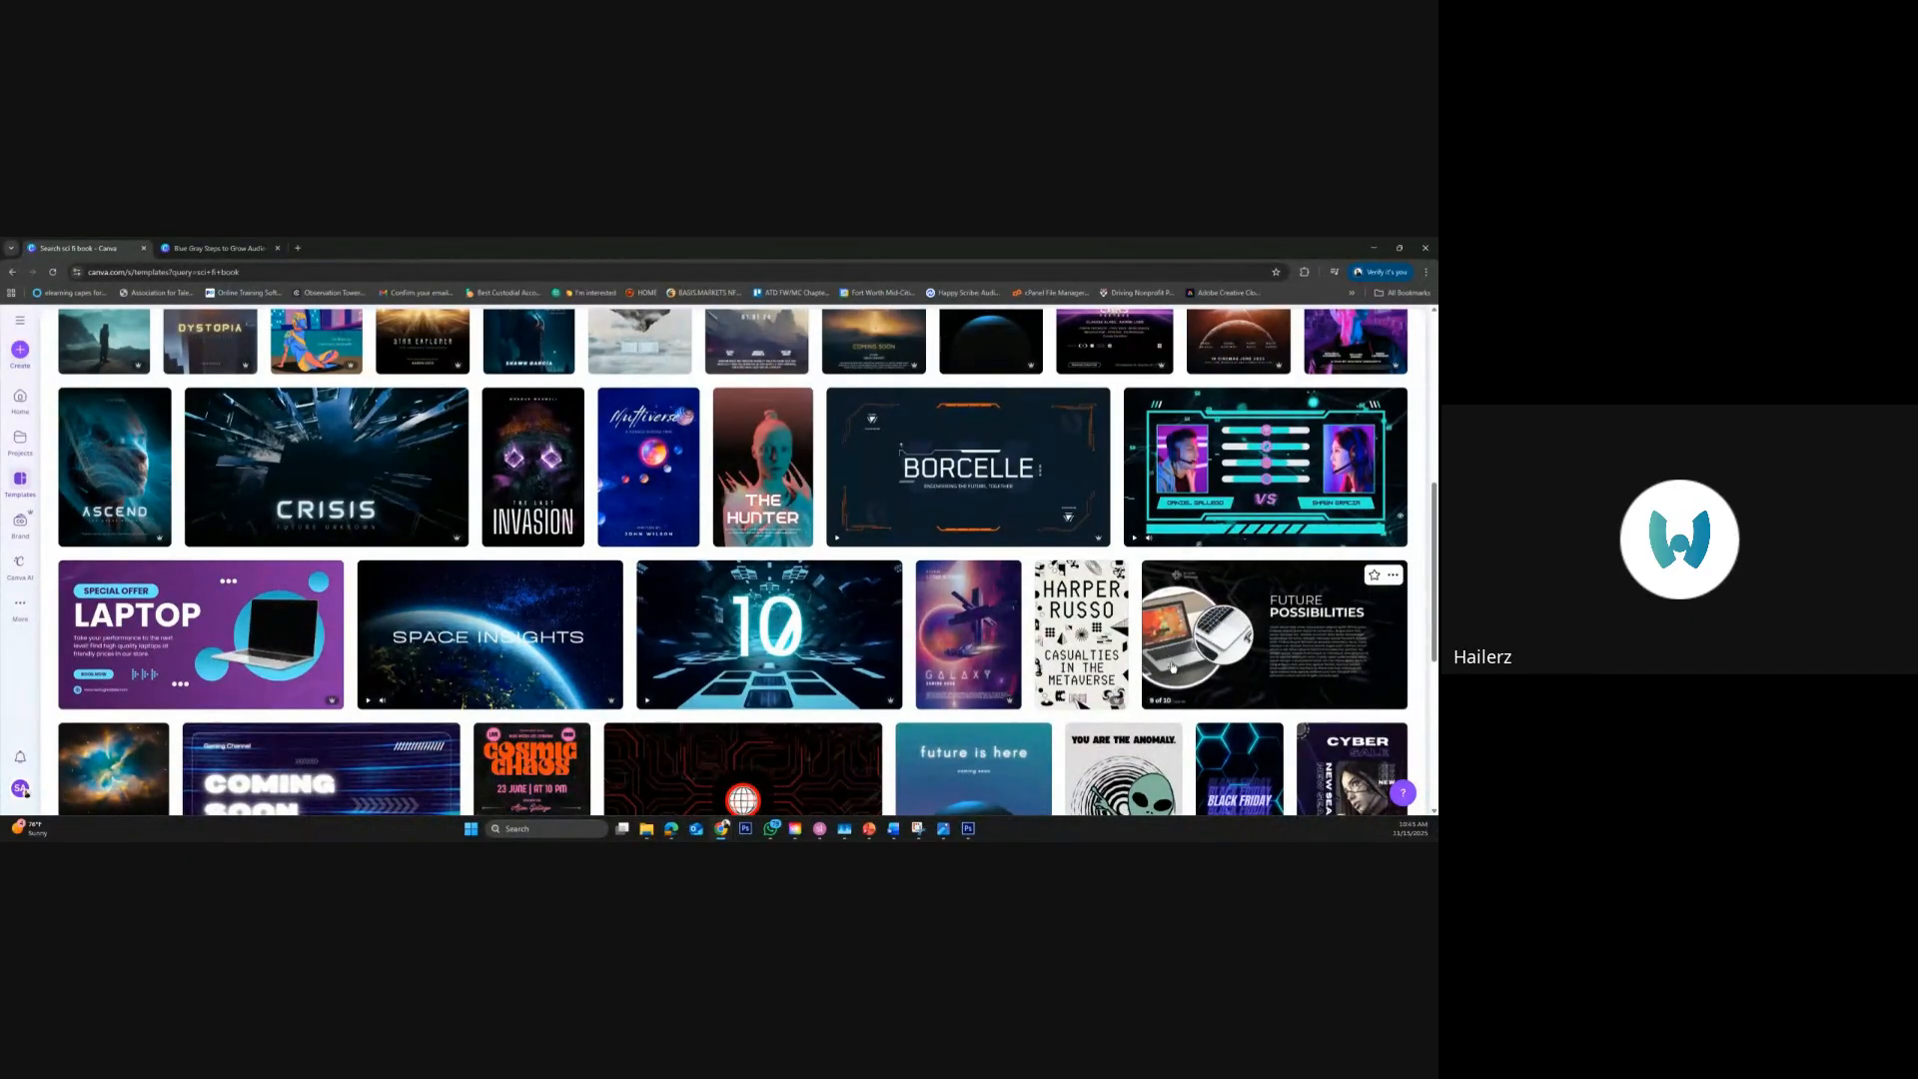
{"action": "scroll", "coordinate": [1173, 667], "scroll_direction": "down", "scroll_amount": 3}
{"action": "scroll", "coordinate": [1173, 668], "scroll_direction": "down", "scroll_amount": 5}
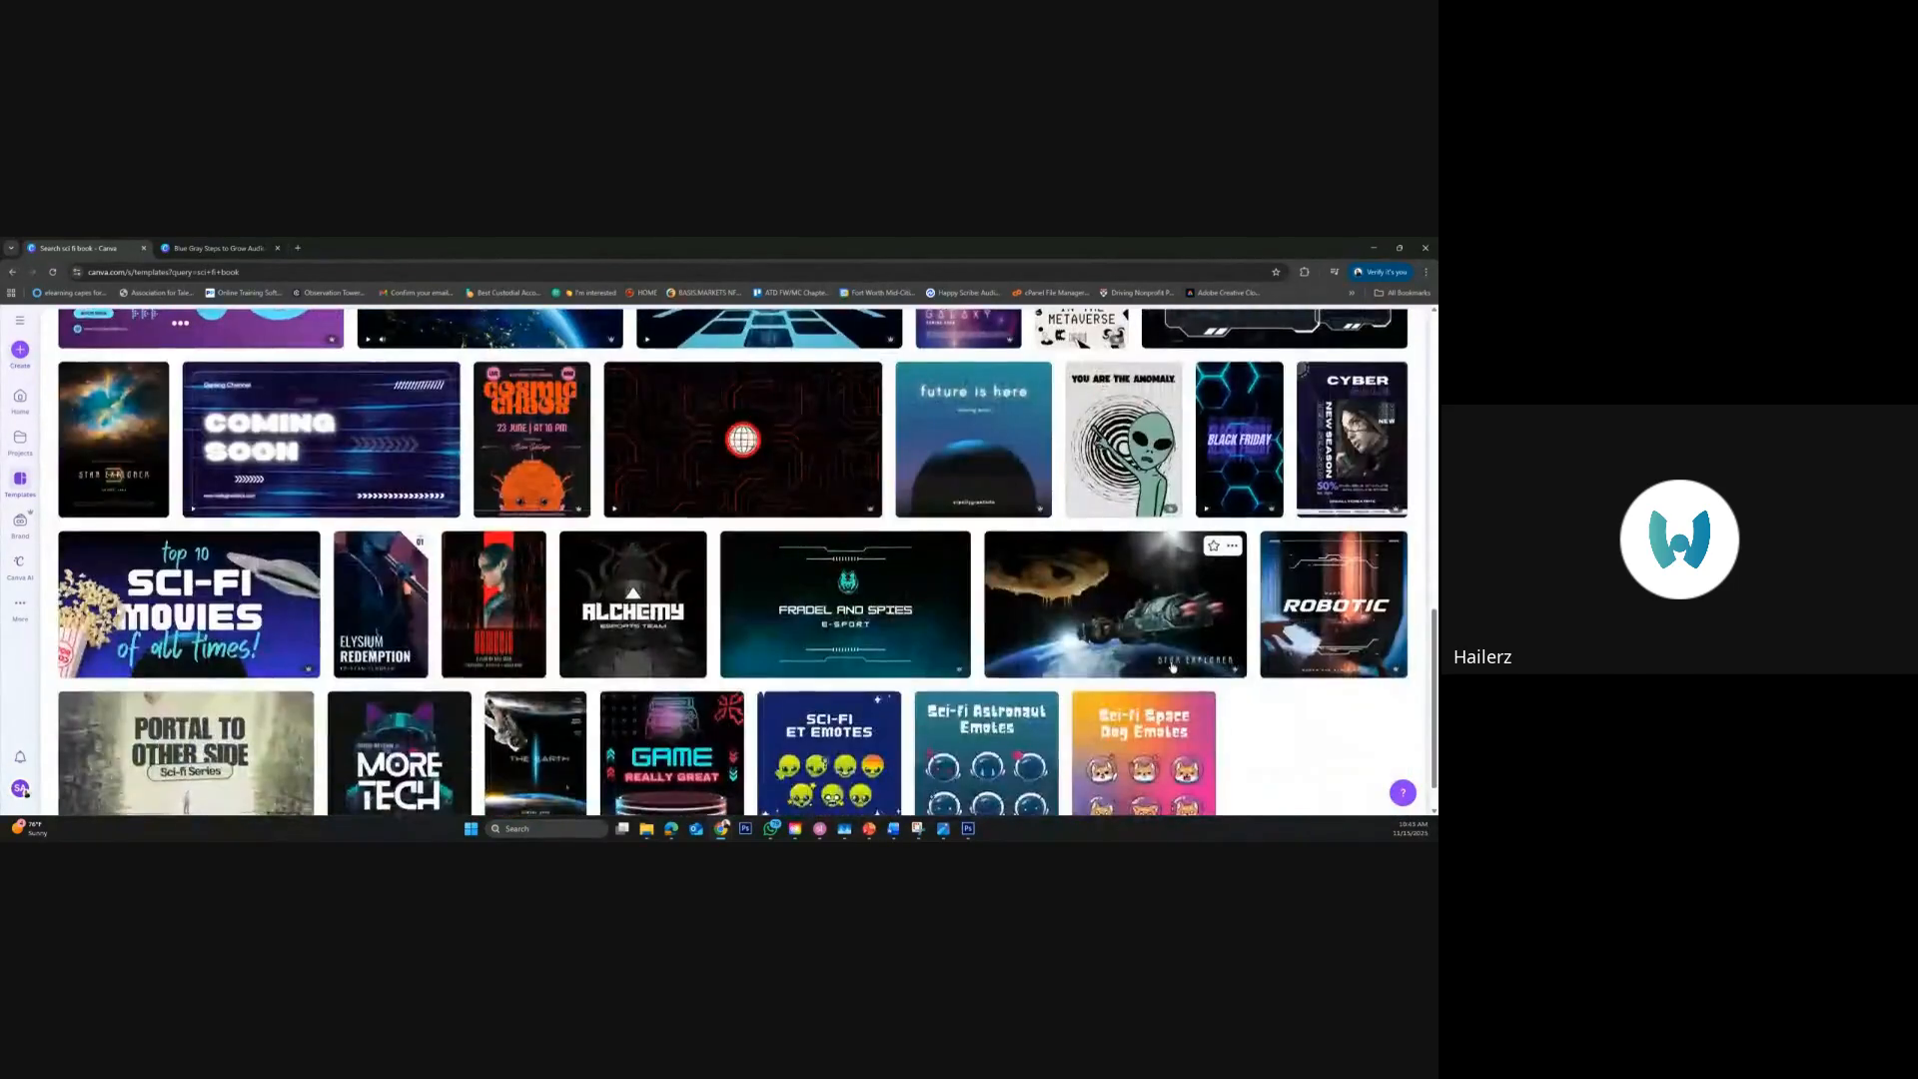
{"action": "scroll", "coordinate": [1173, 668], "scroll_direction": "down", "scroll_amount": 2}
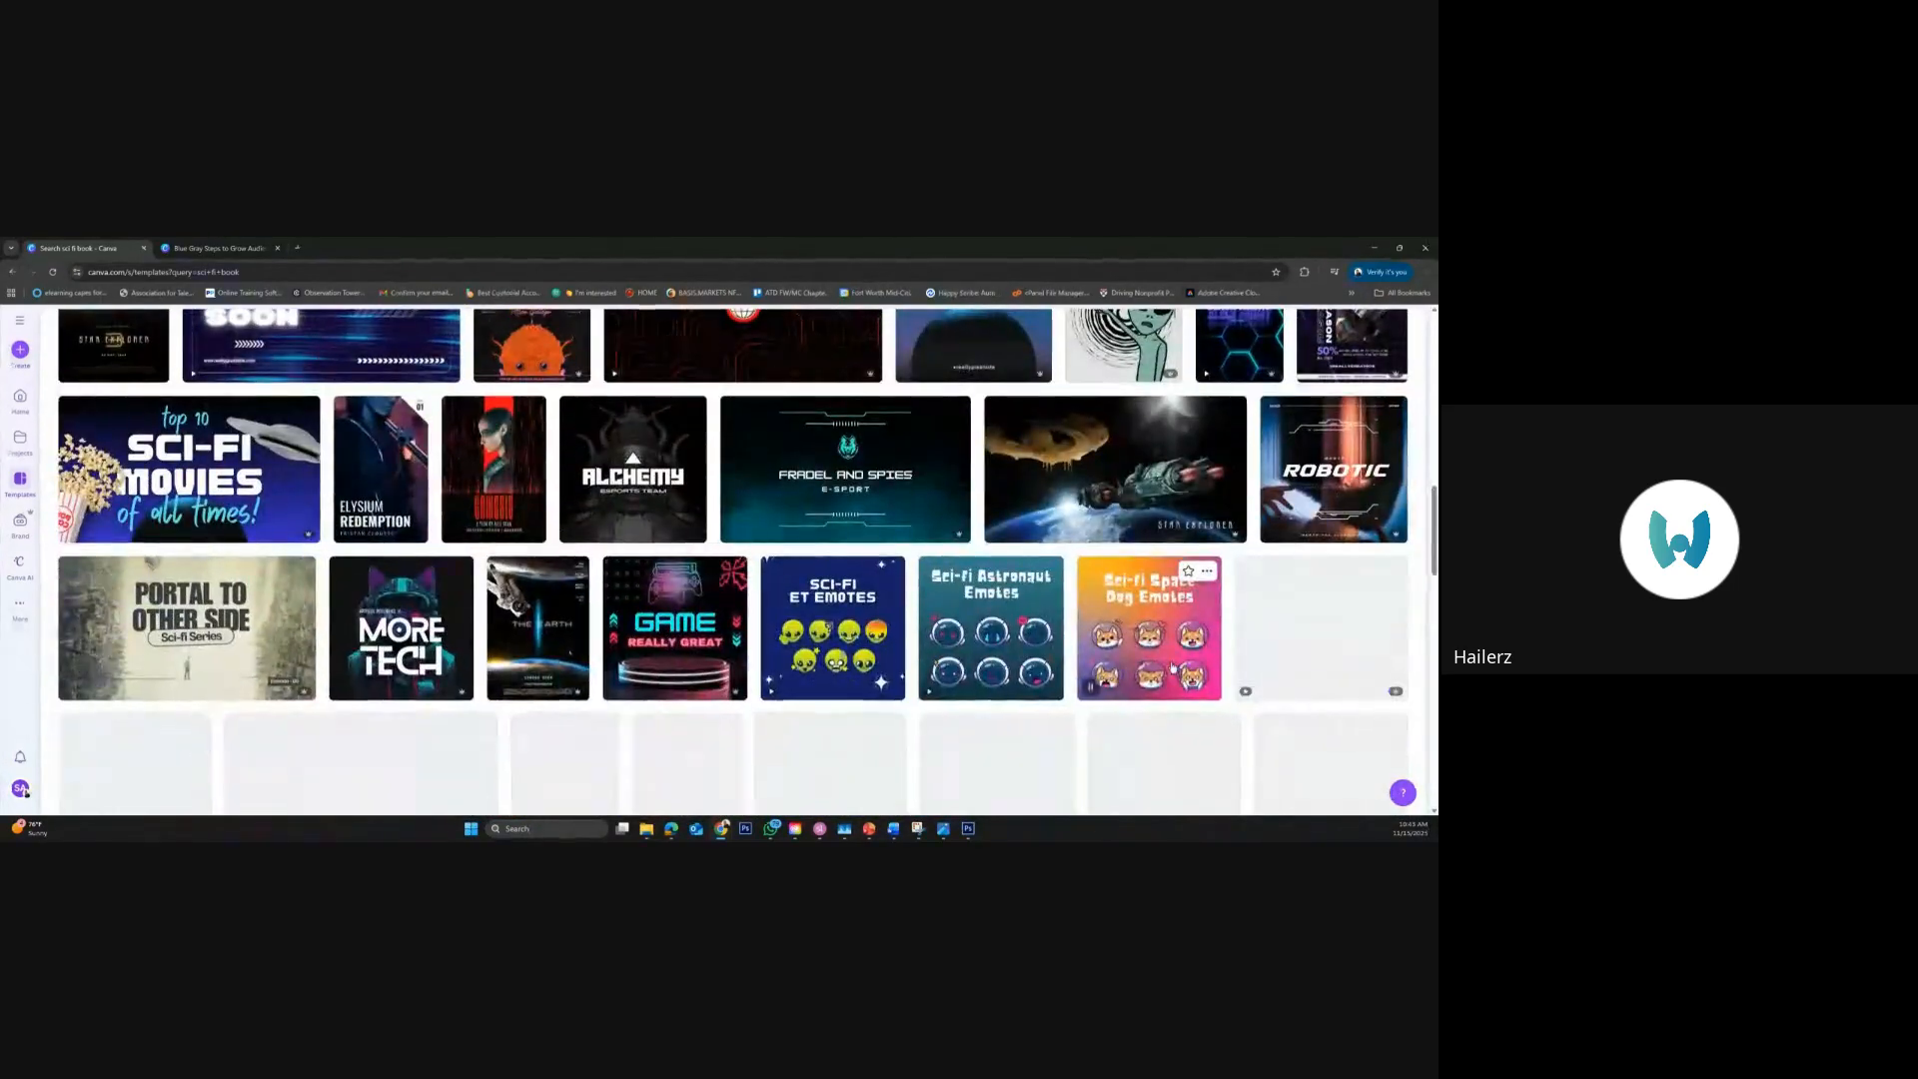
{"action": "scroll", "coordinate": [1173, 667], "scroll_direction": "down", "scroll_amount": 2}
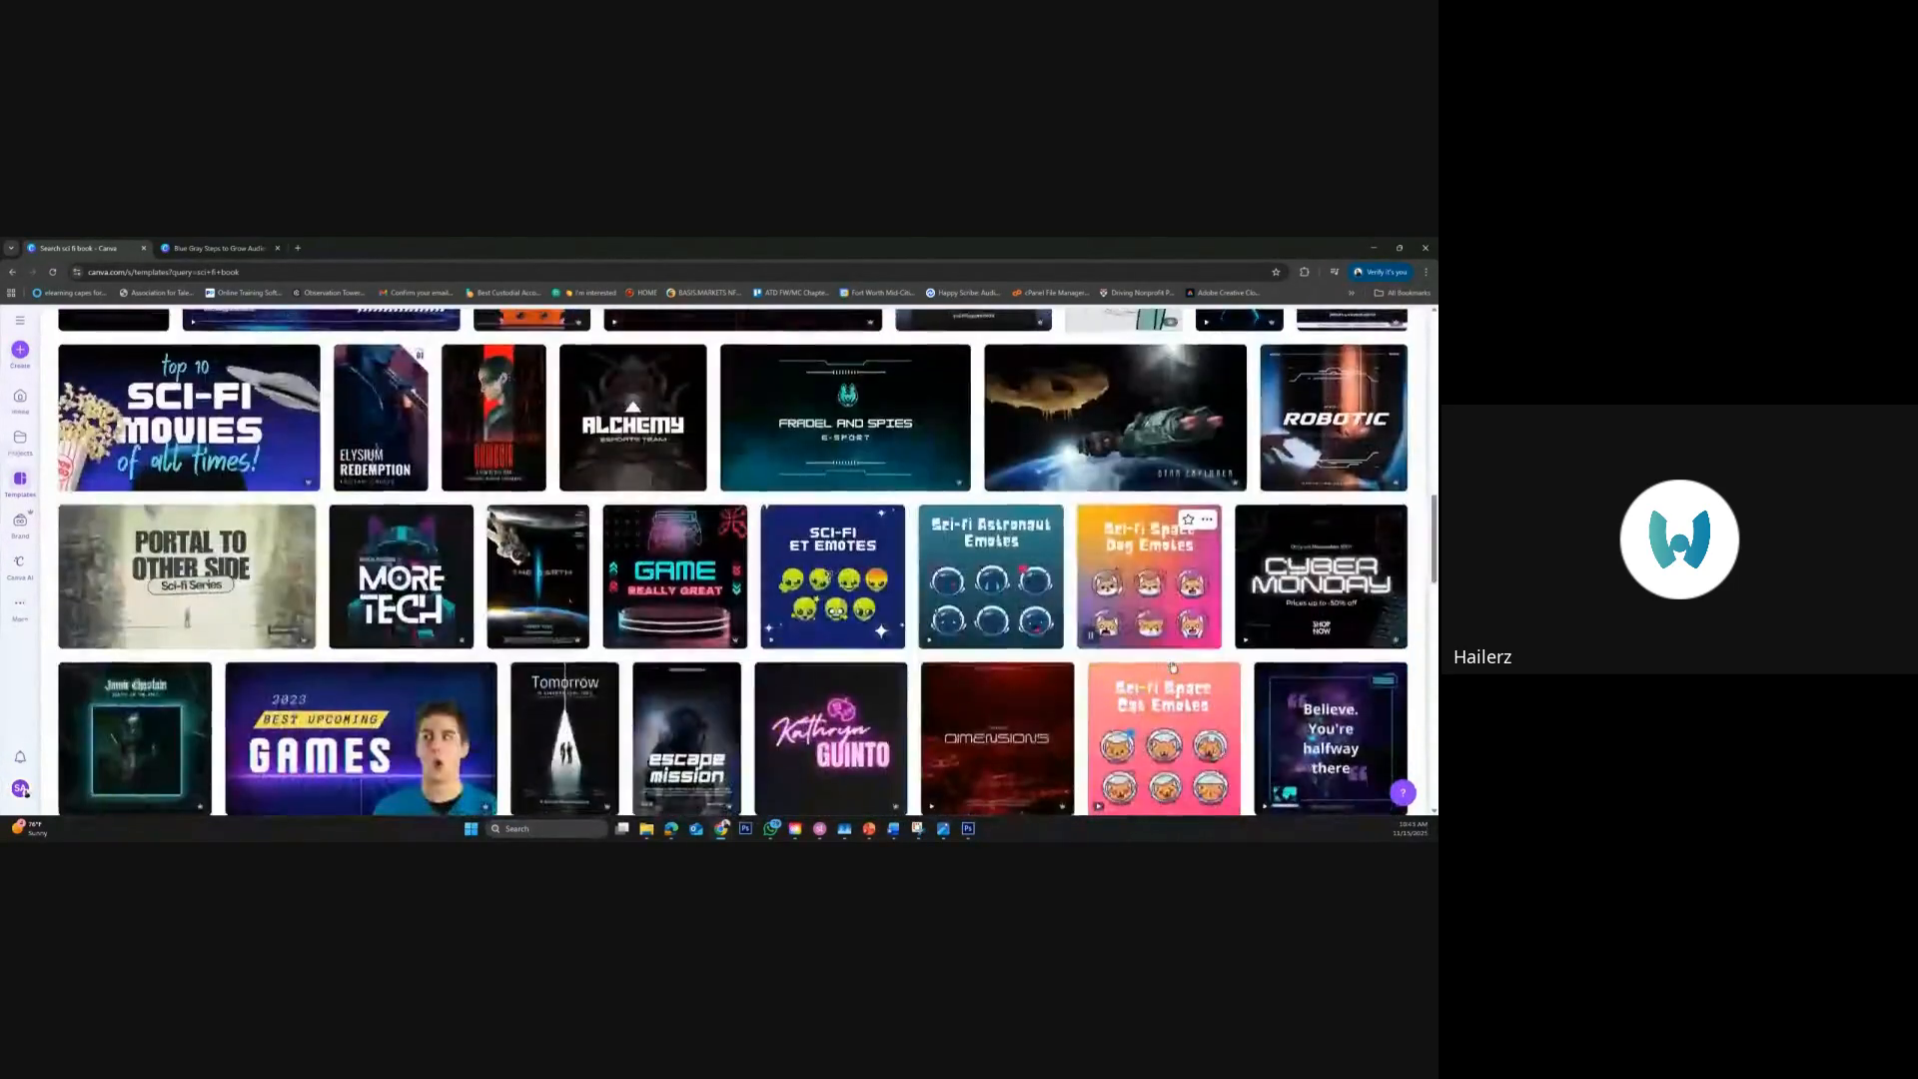
{"action": "scroll", "coordinate": [1173, 668], "scroll_direction": "down", "scroll_amount": 2}
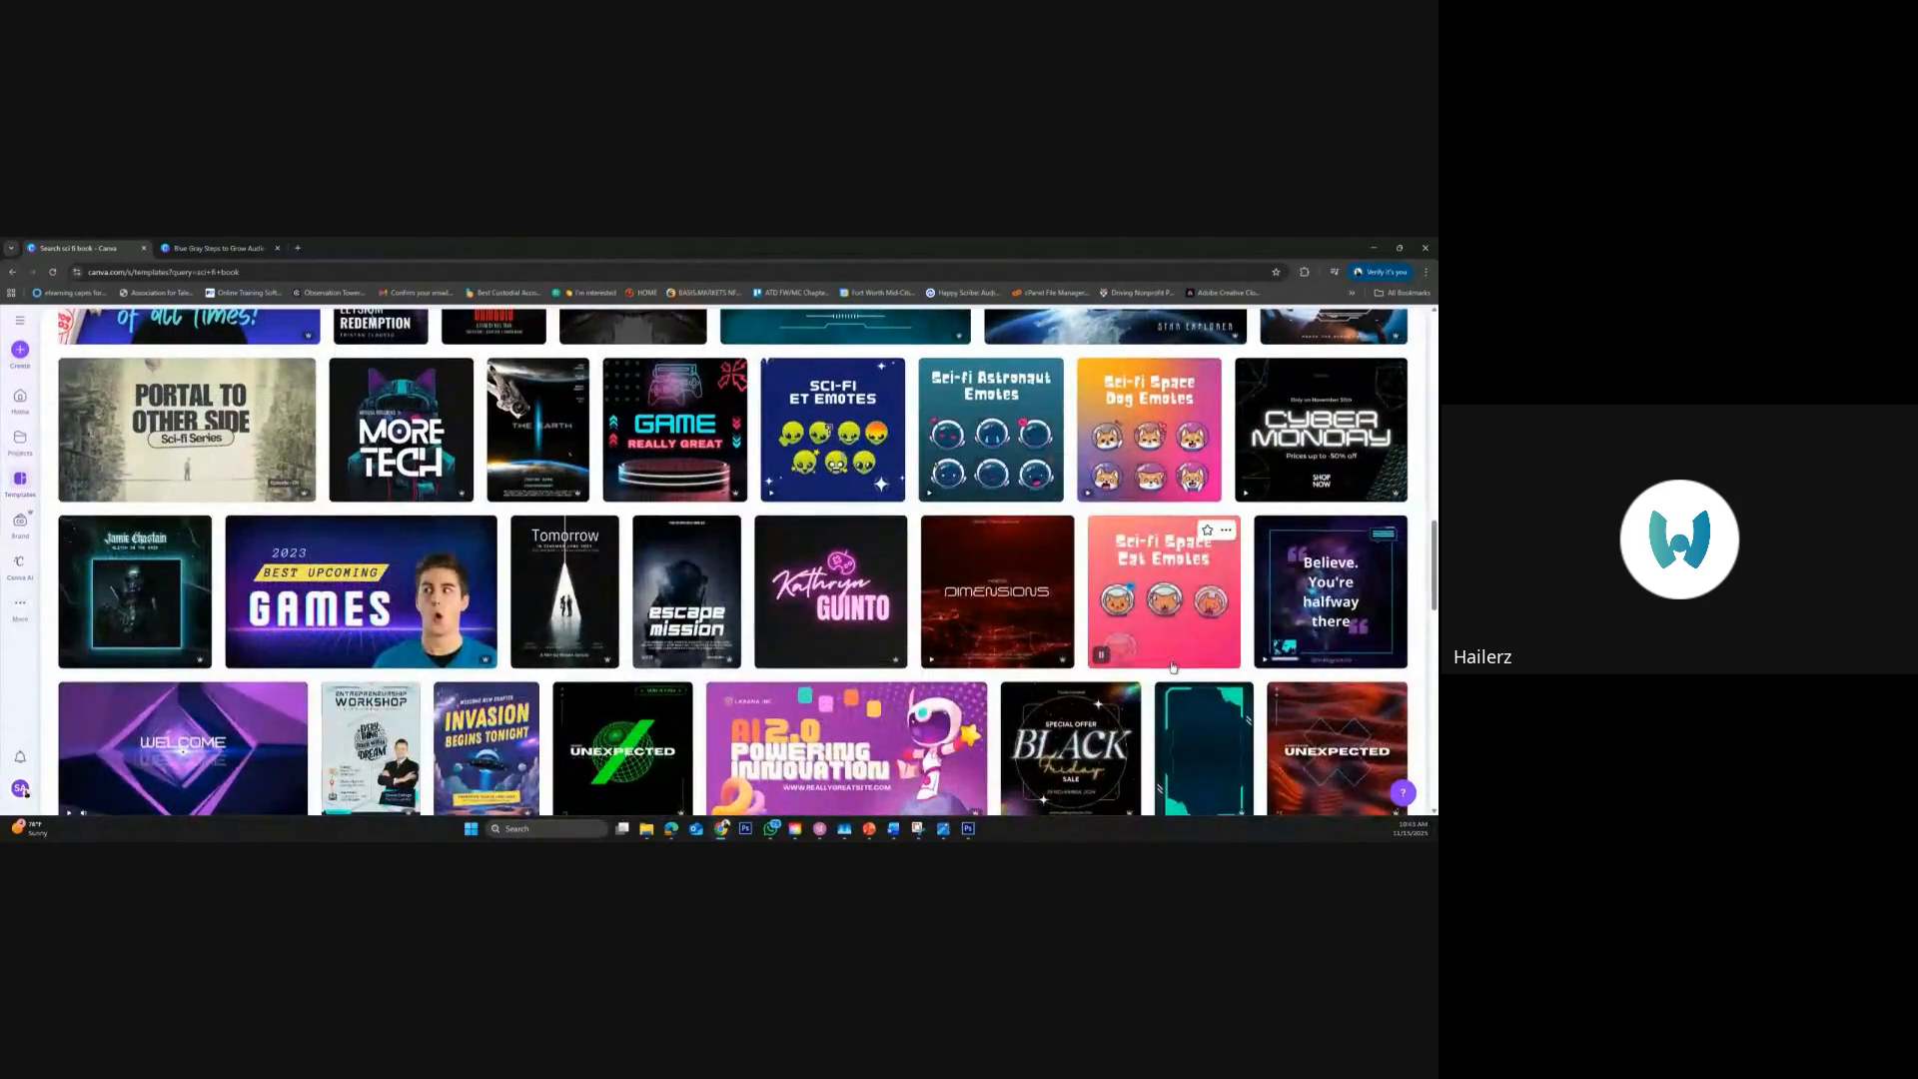
{"action": "scroll", "coordinate": [1173, 667], "scroll_direction": "up", "scroll_amount": 10}
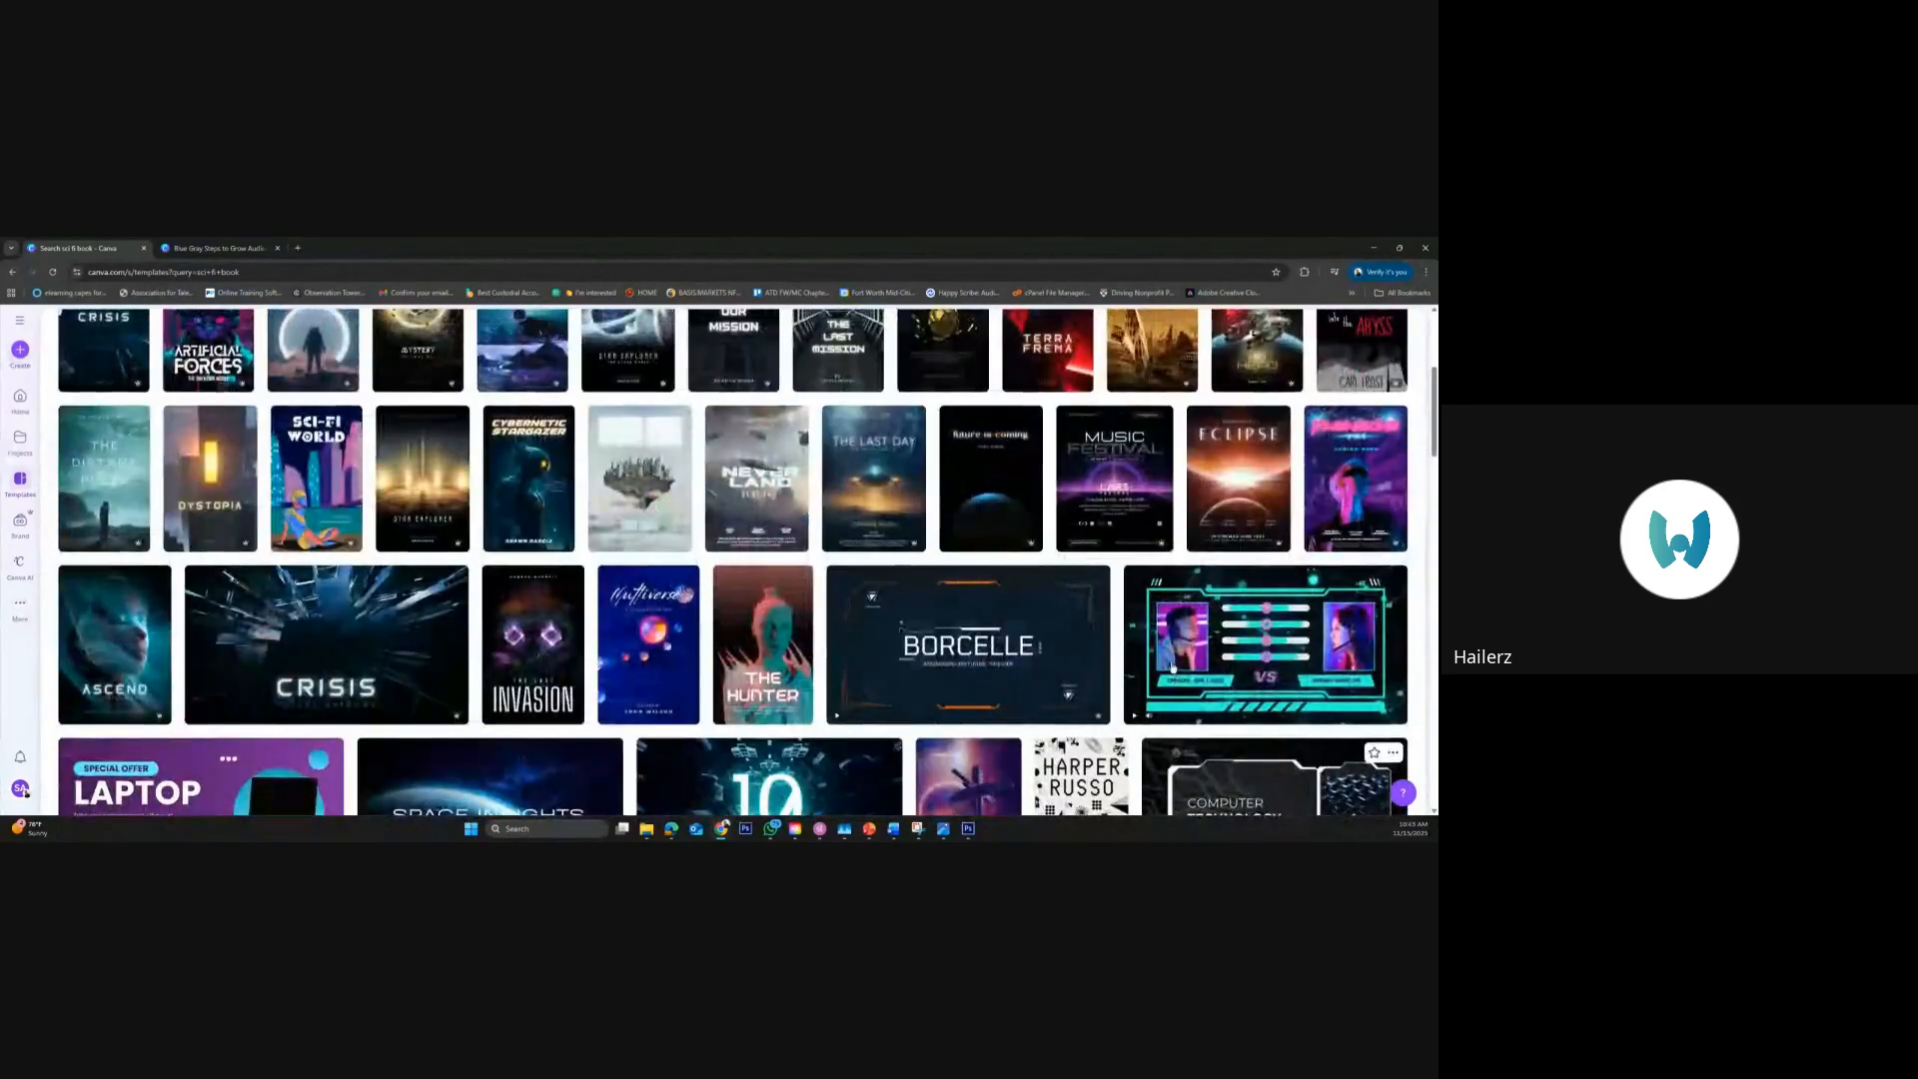
{"action": "scroll", "coordinate": [1173, 667], "scroll_direction": "up", "scroll_amount": 2}
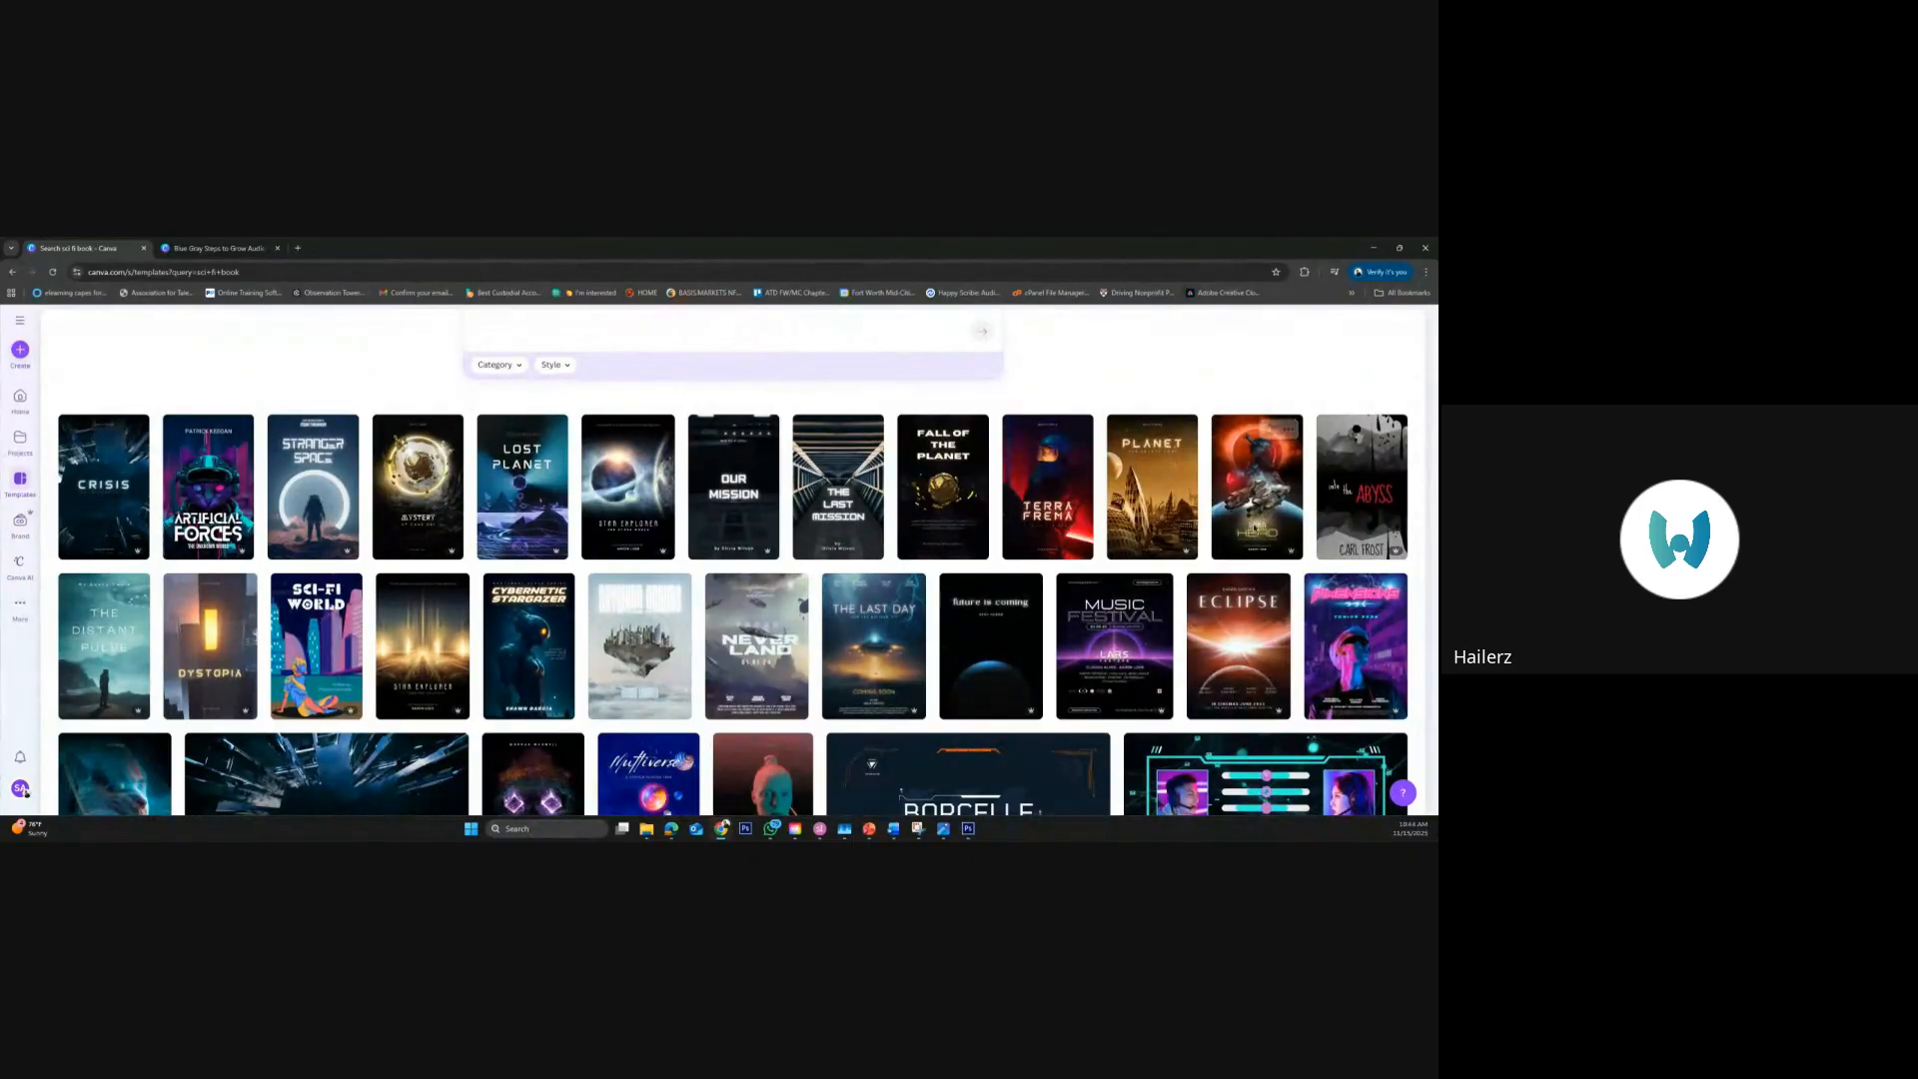
Preview the "Futuristic space adventure sci-fi book cover" template, close it, and preview "The Last Mission" cover instead
{"action": "left_click", "coordinate": [1253, 530]}
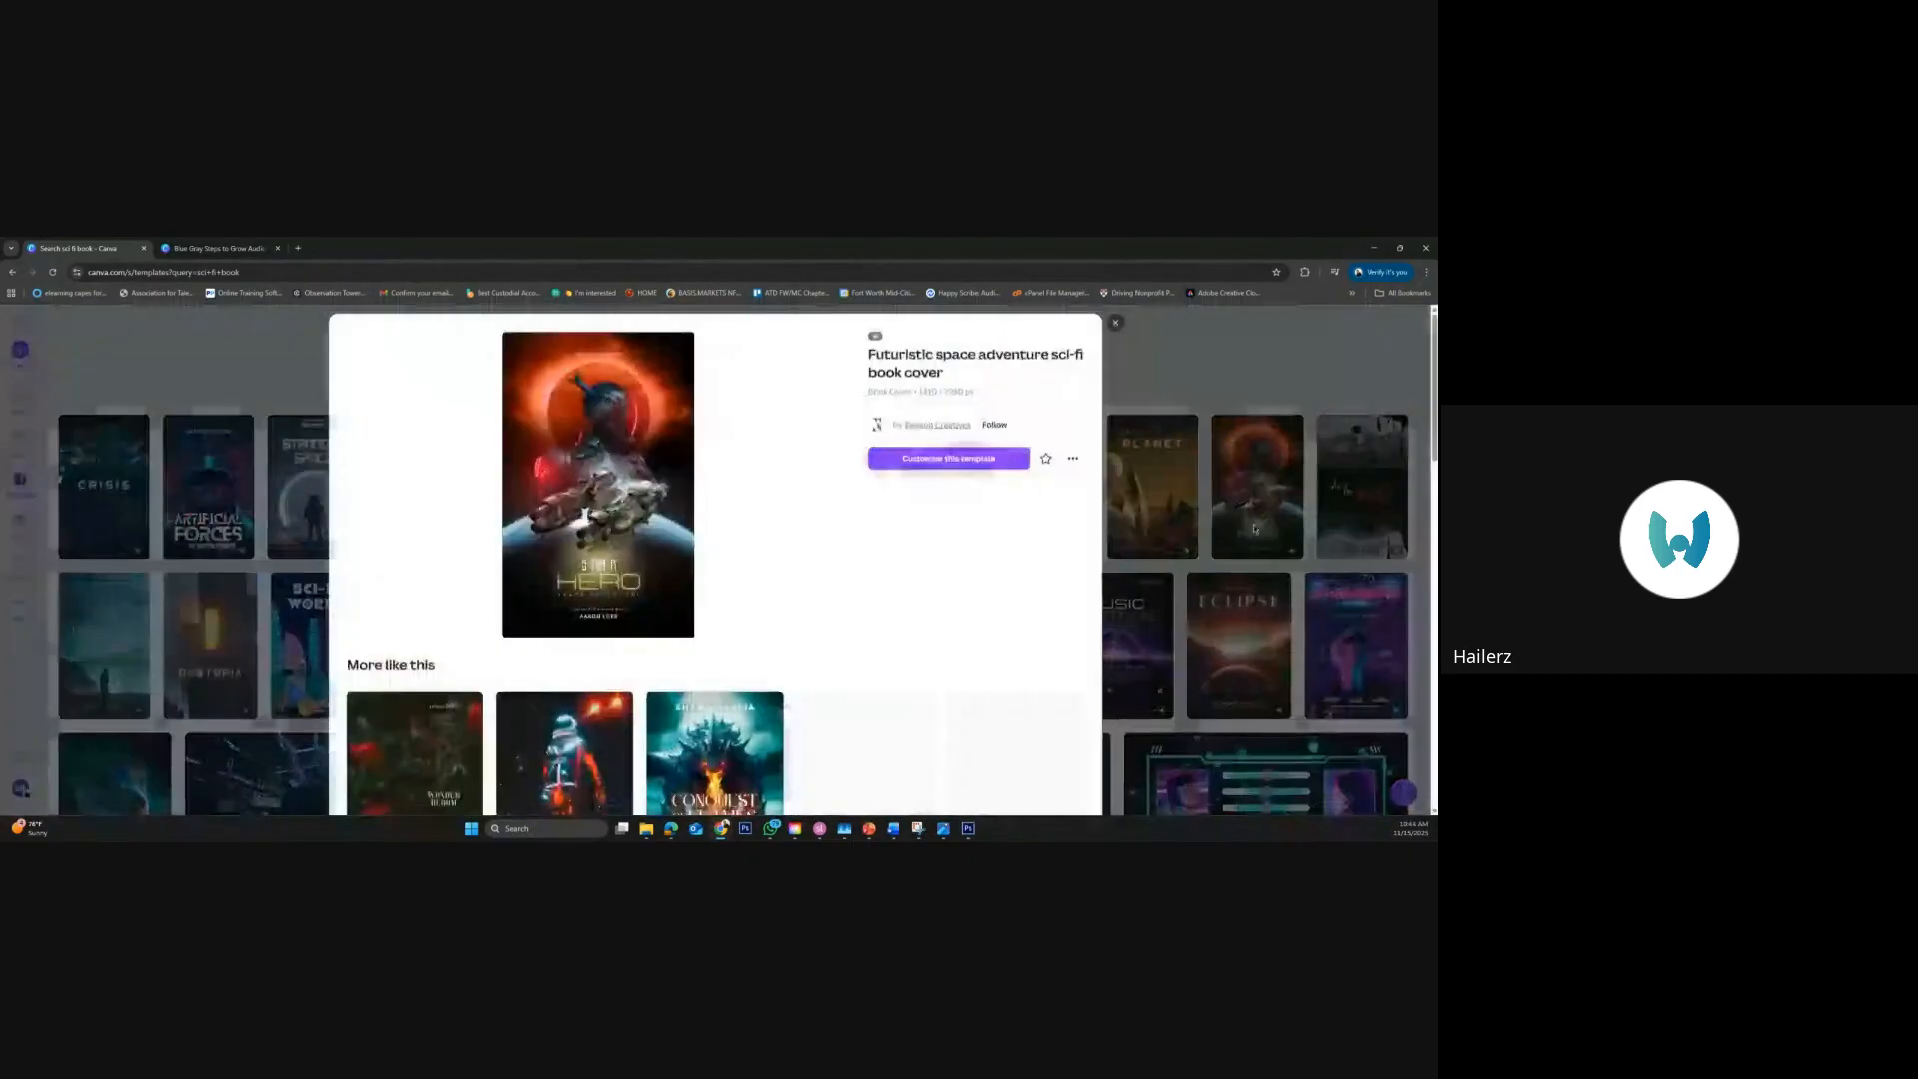
{"action": "left_click", "coordinate": [1116, 325]}
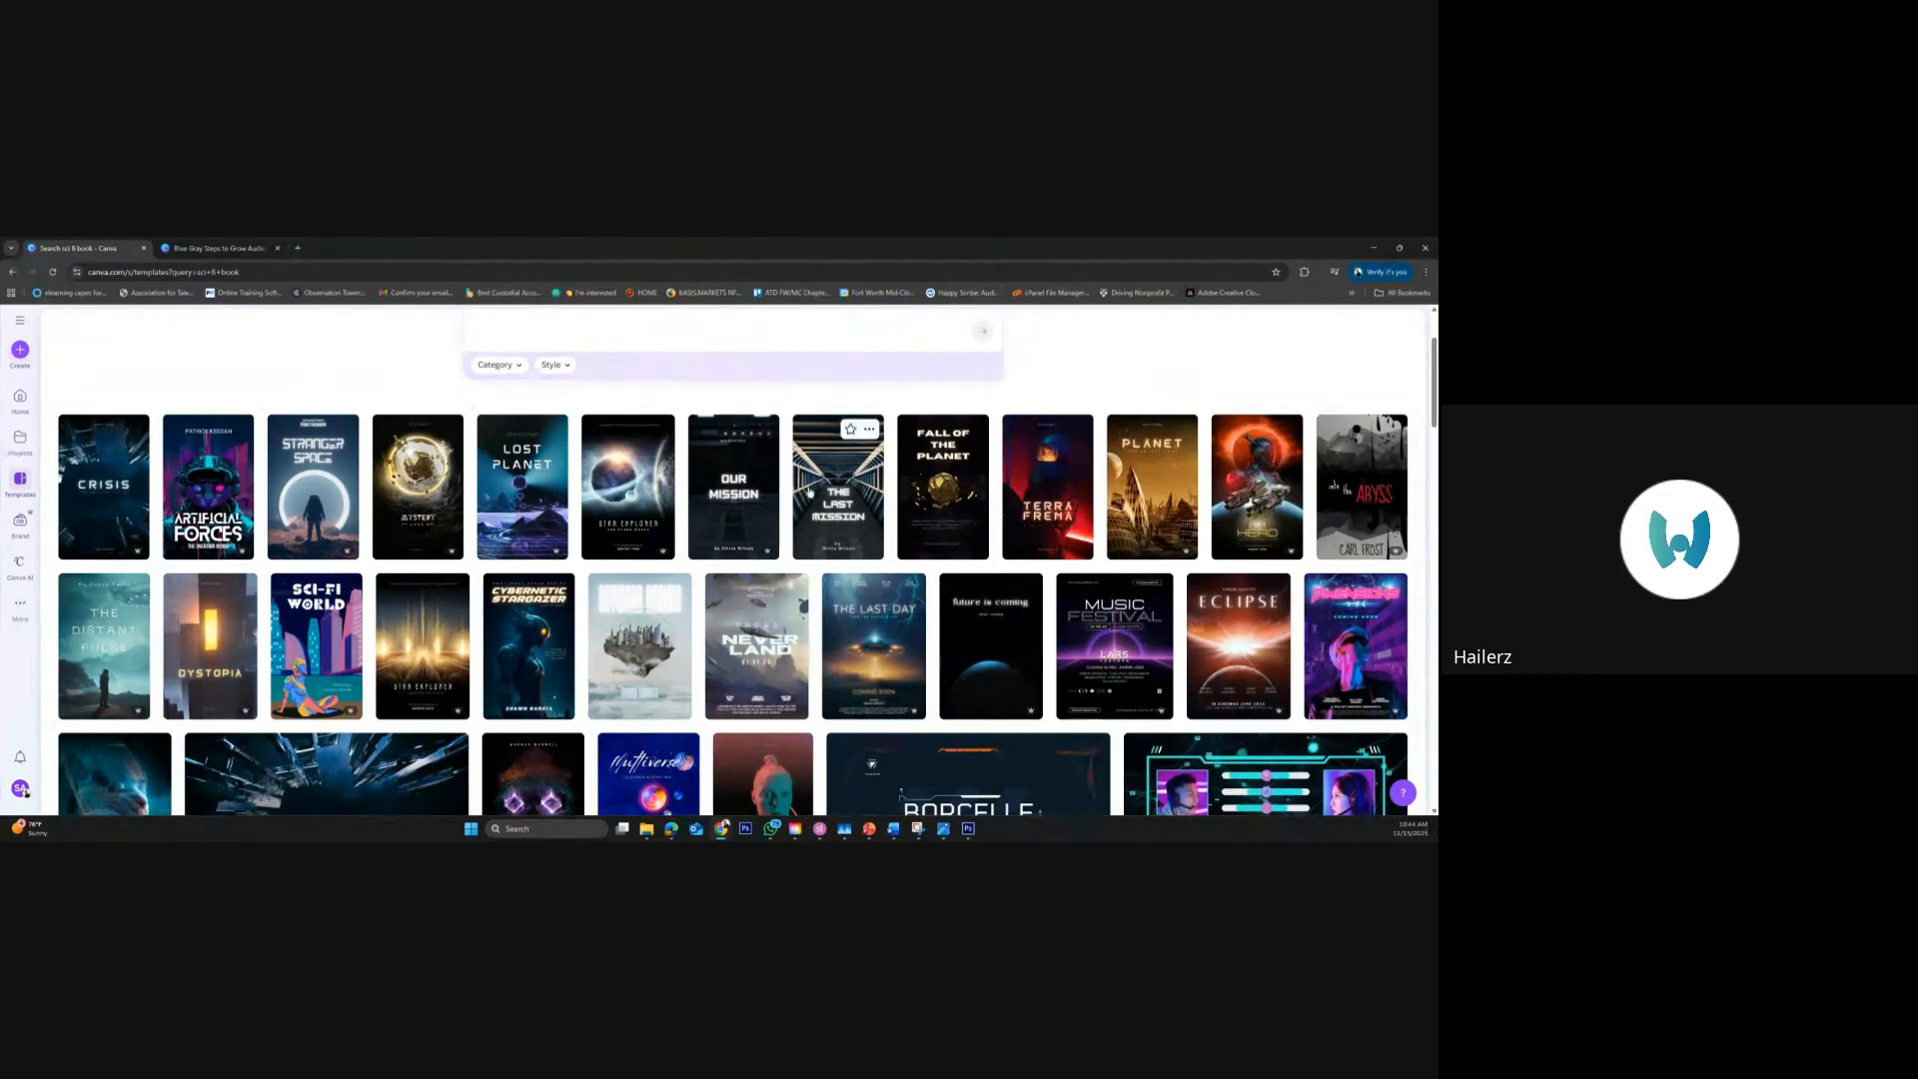
{"action": "left_click", "coordinate": [878, 527]}
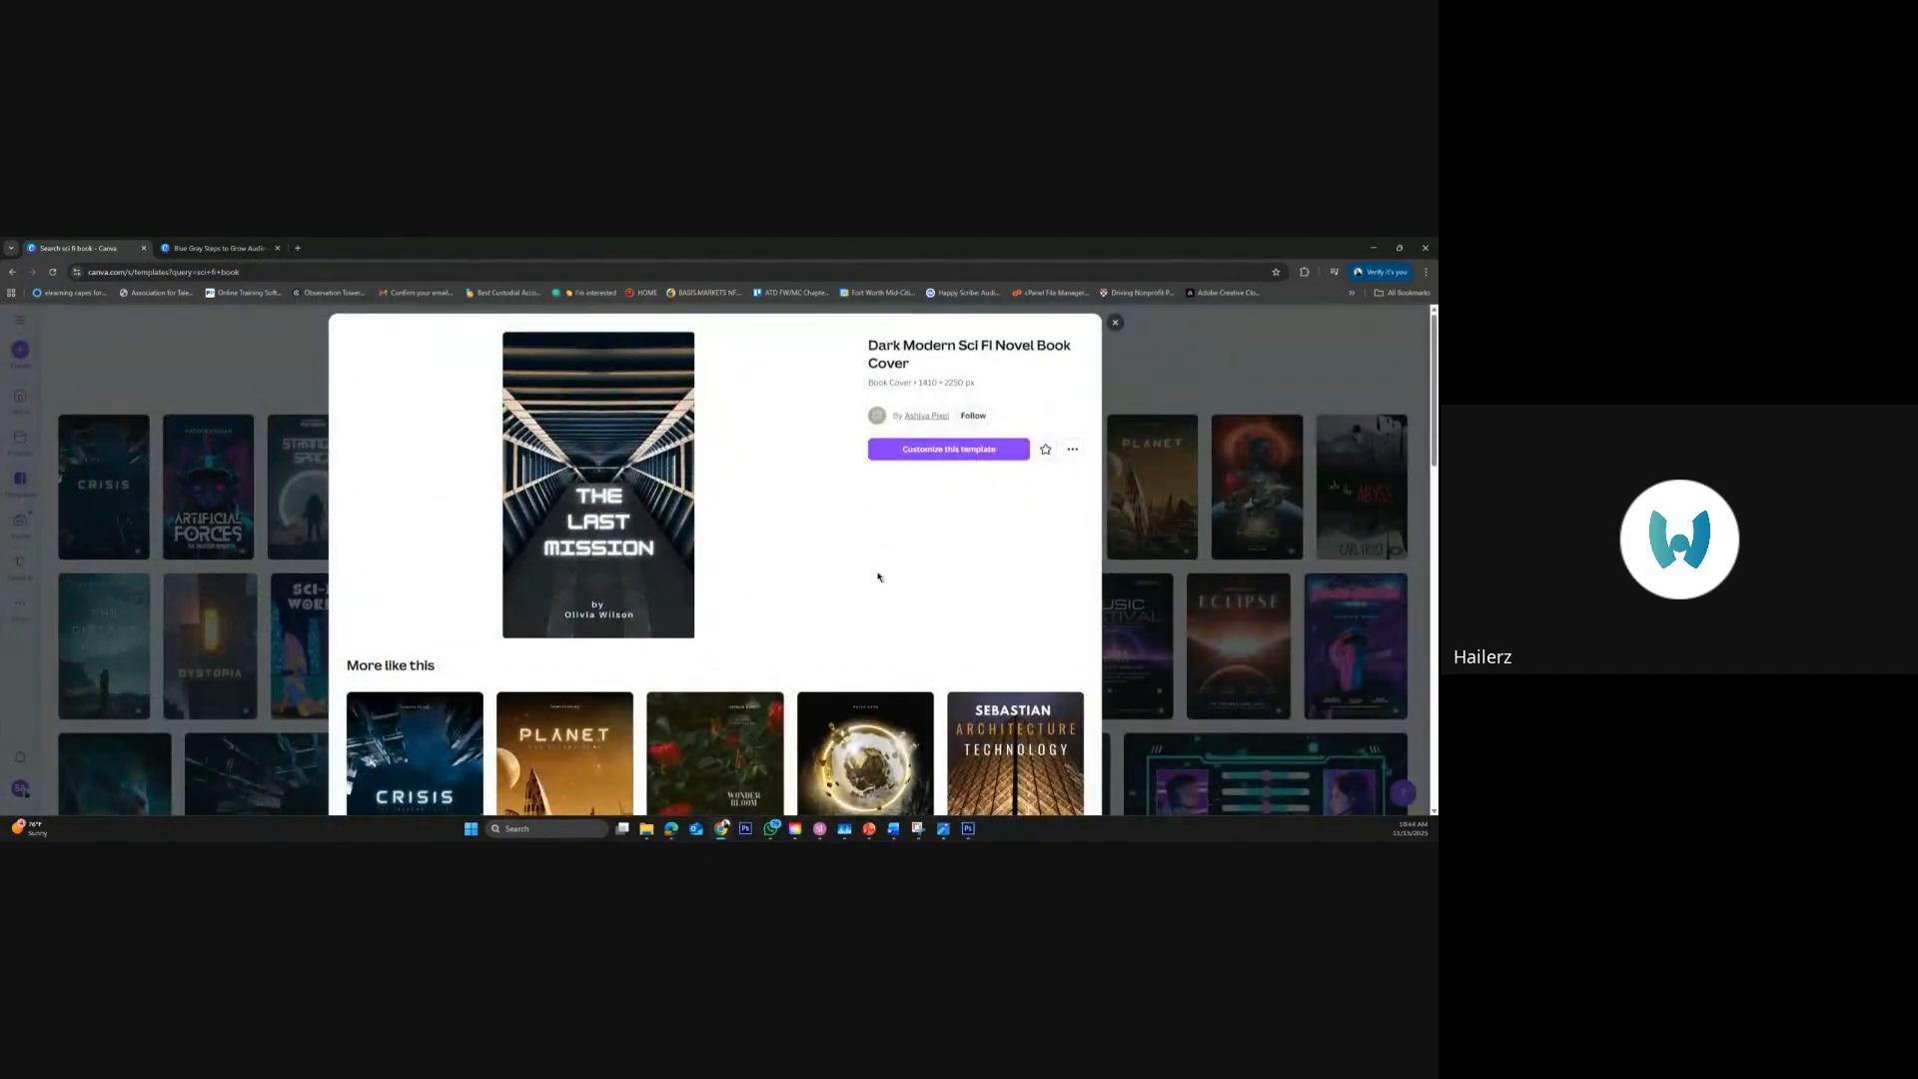
Choose the "Crisis" dark modern sci-fi novel cover from the similar designs and open it for customizing
{"action": "scroll", "coordinate": [606, 690], "scroll_direction": "down", "scroll_amount": 2}
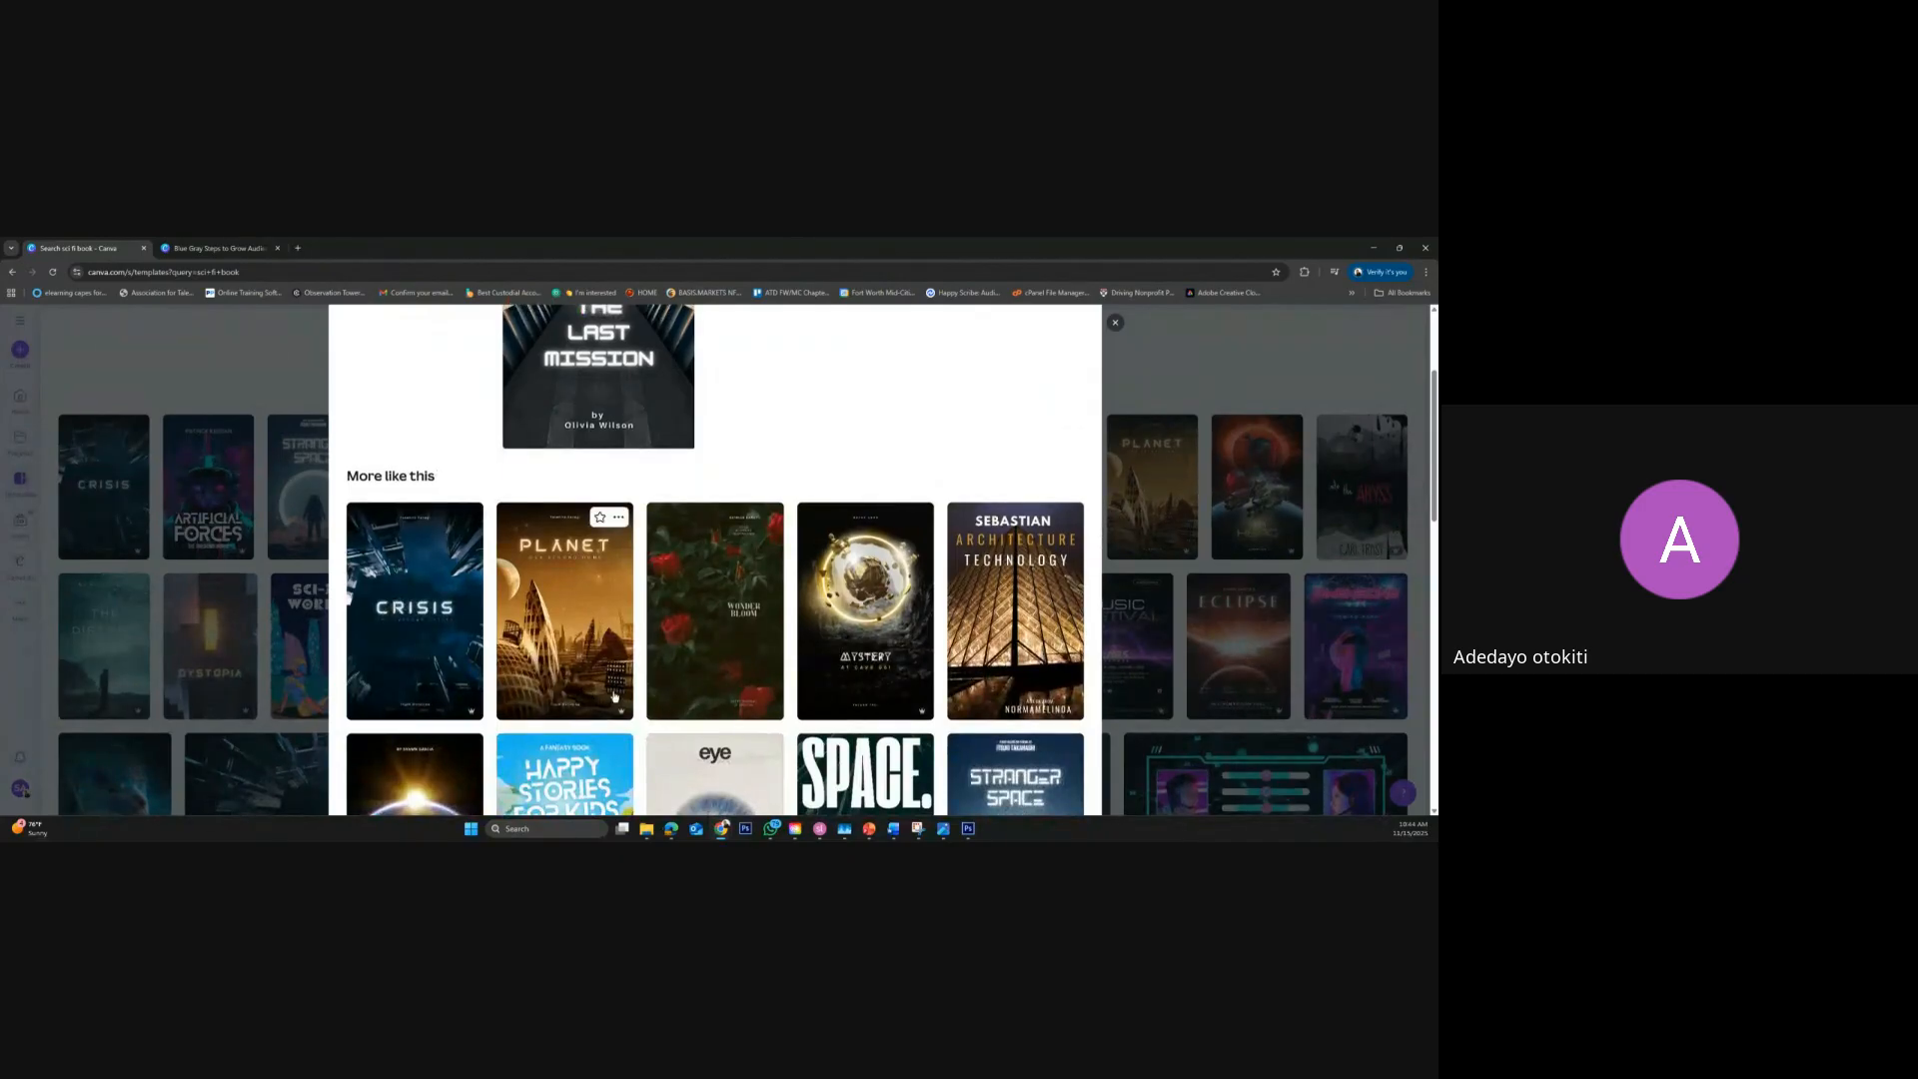
{"action": "left_click", "coordinate": [454, 629]}
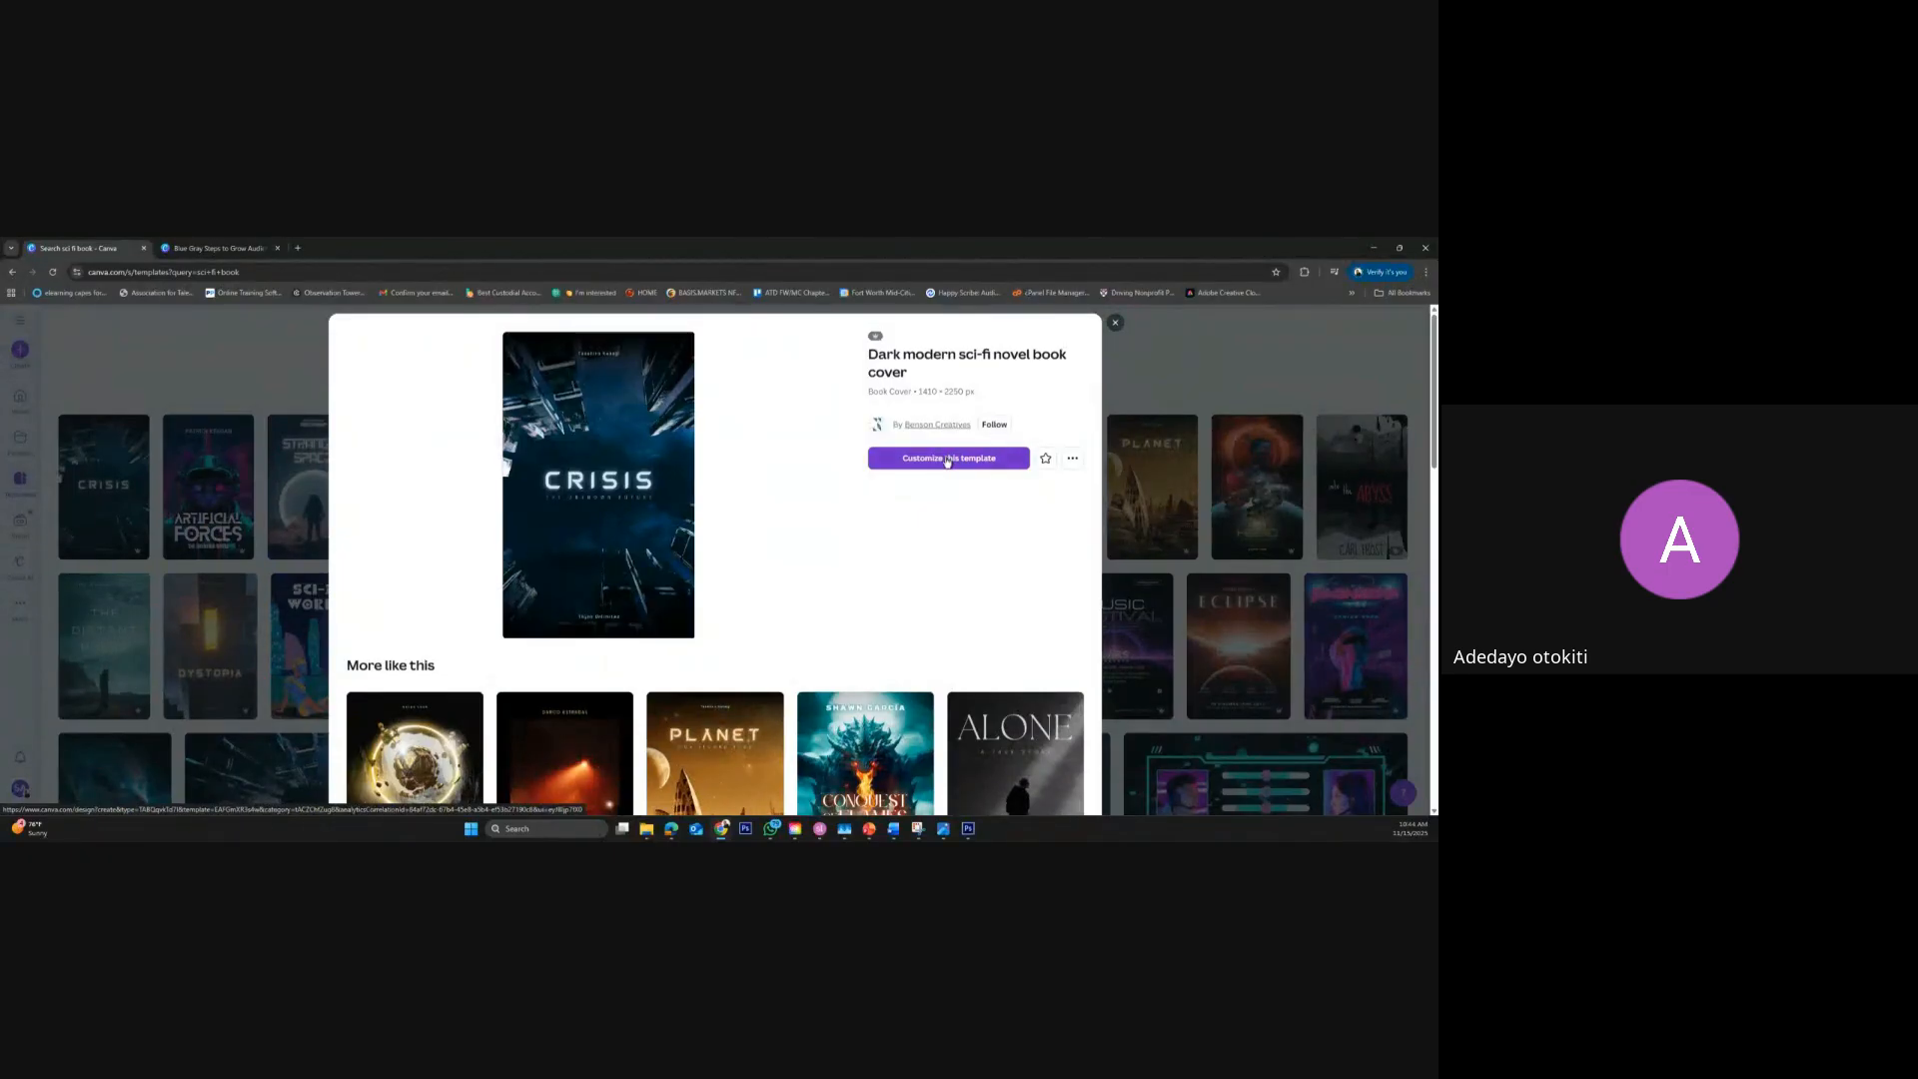
{"action": "left_click", "coordinate": [947, 459]}
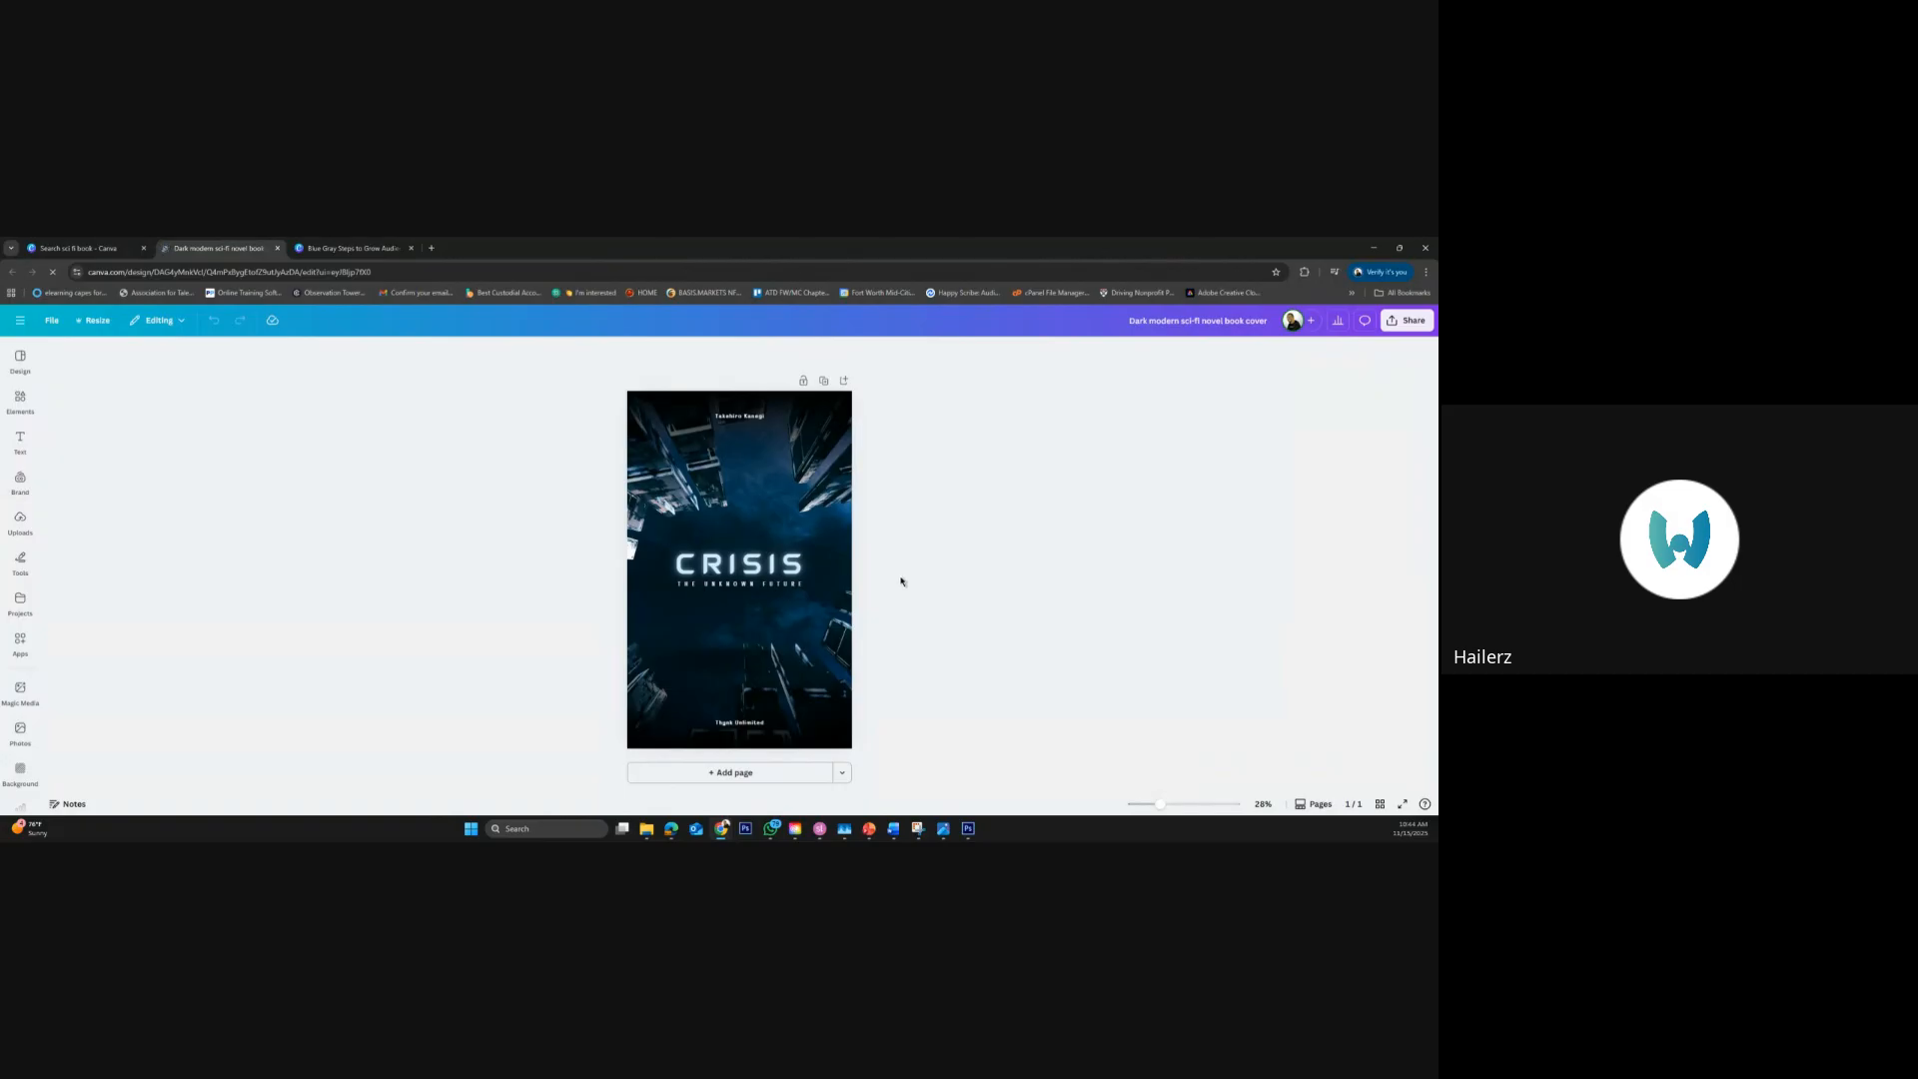
Replace the cover title "CRISIS" with "HAILERZ"
{"action": "left_click", "coordinate": [810, 568]}
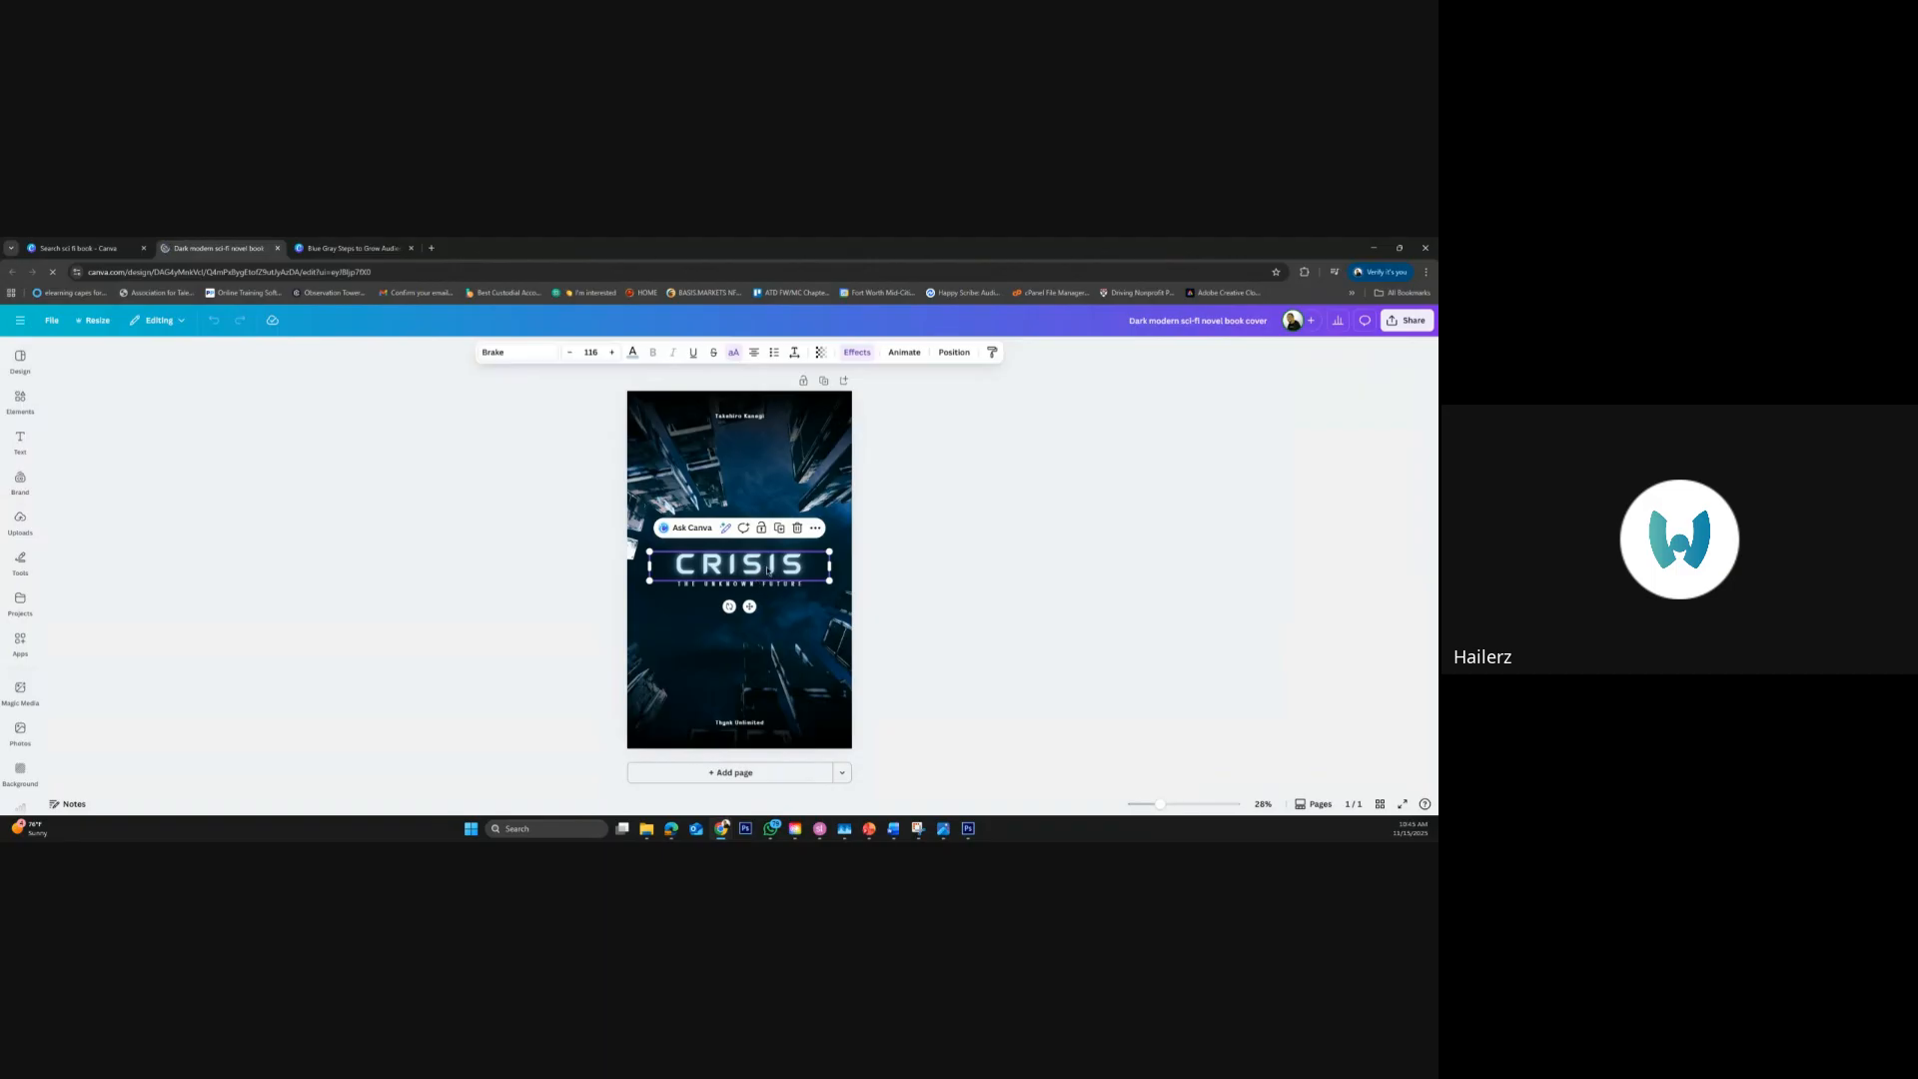
{"action": "double_click", "coordinate": [769, 572]}
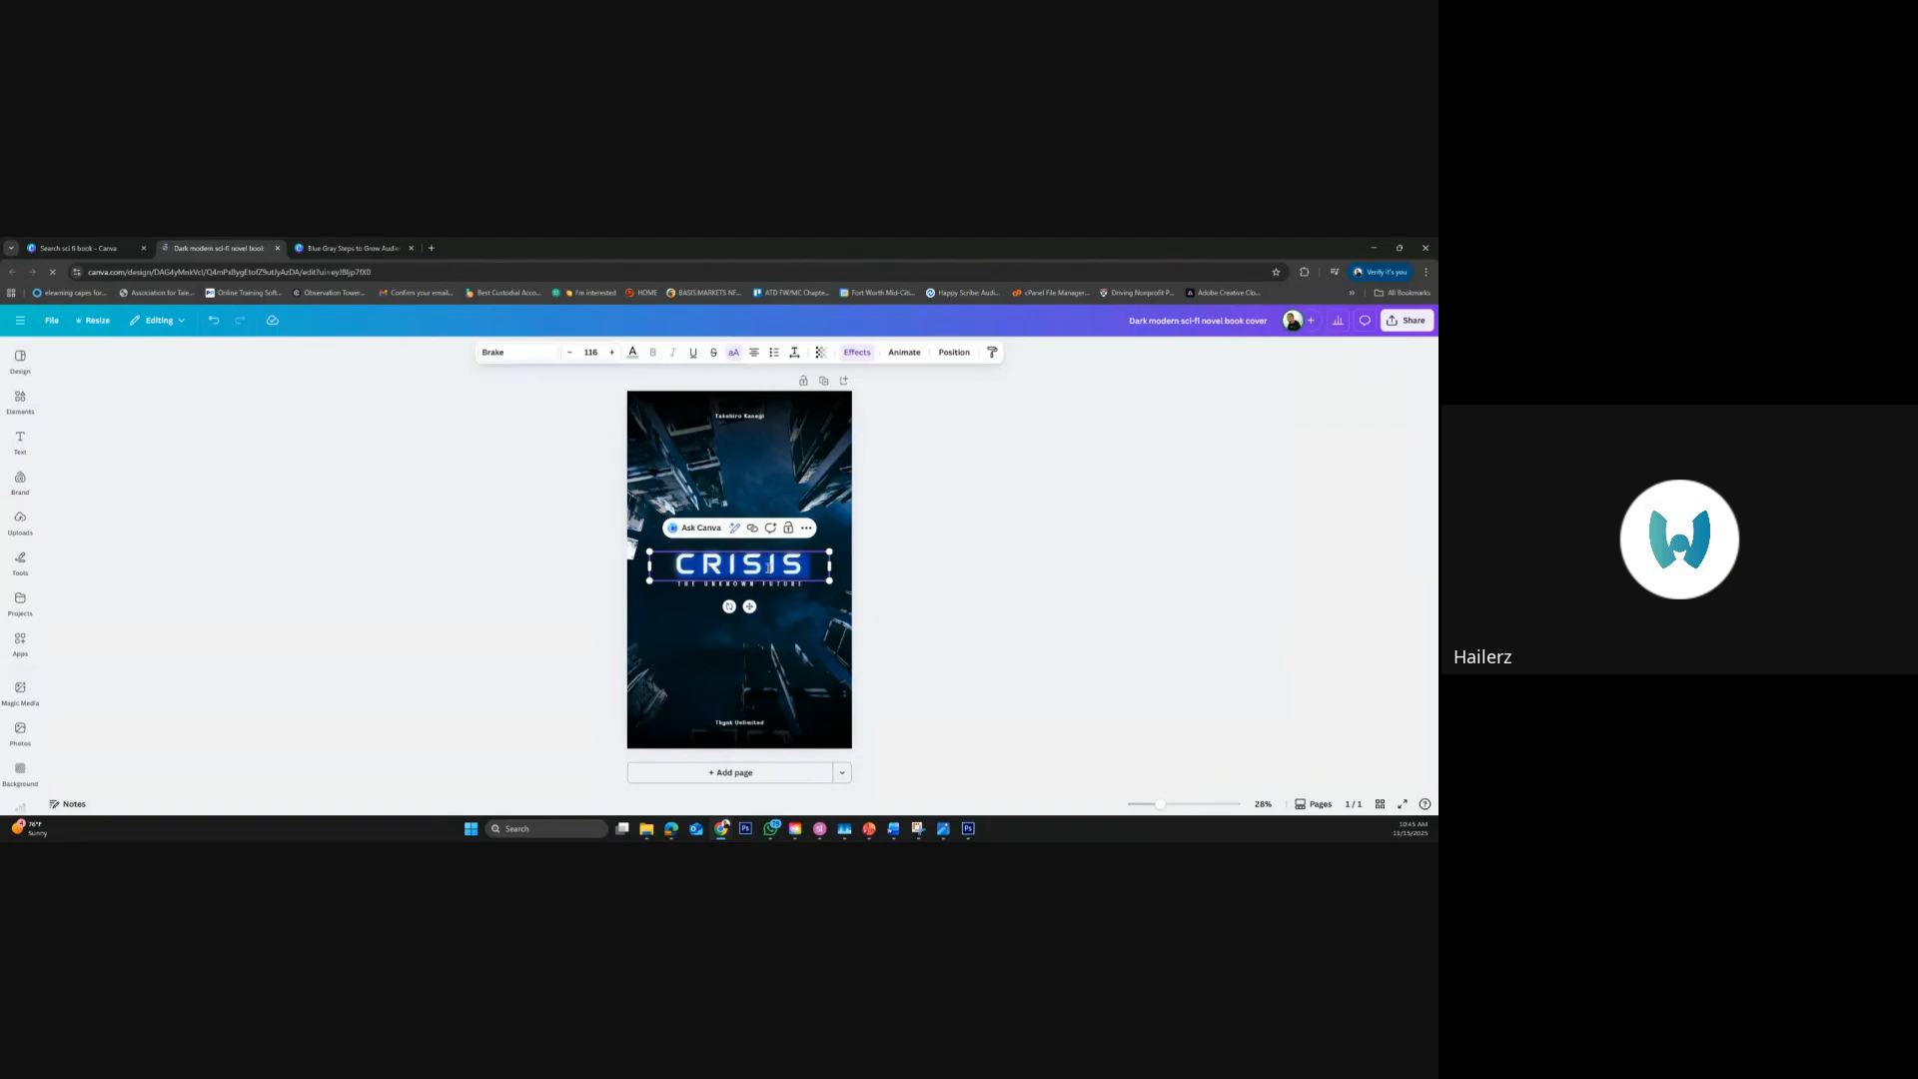
{"action": "type", "text": "HAILERZ"}
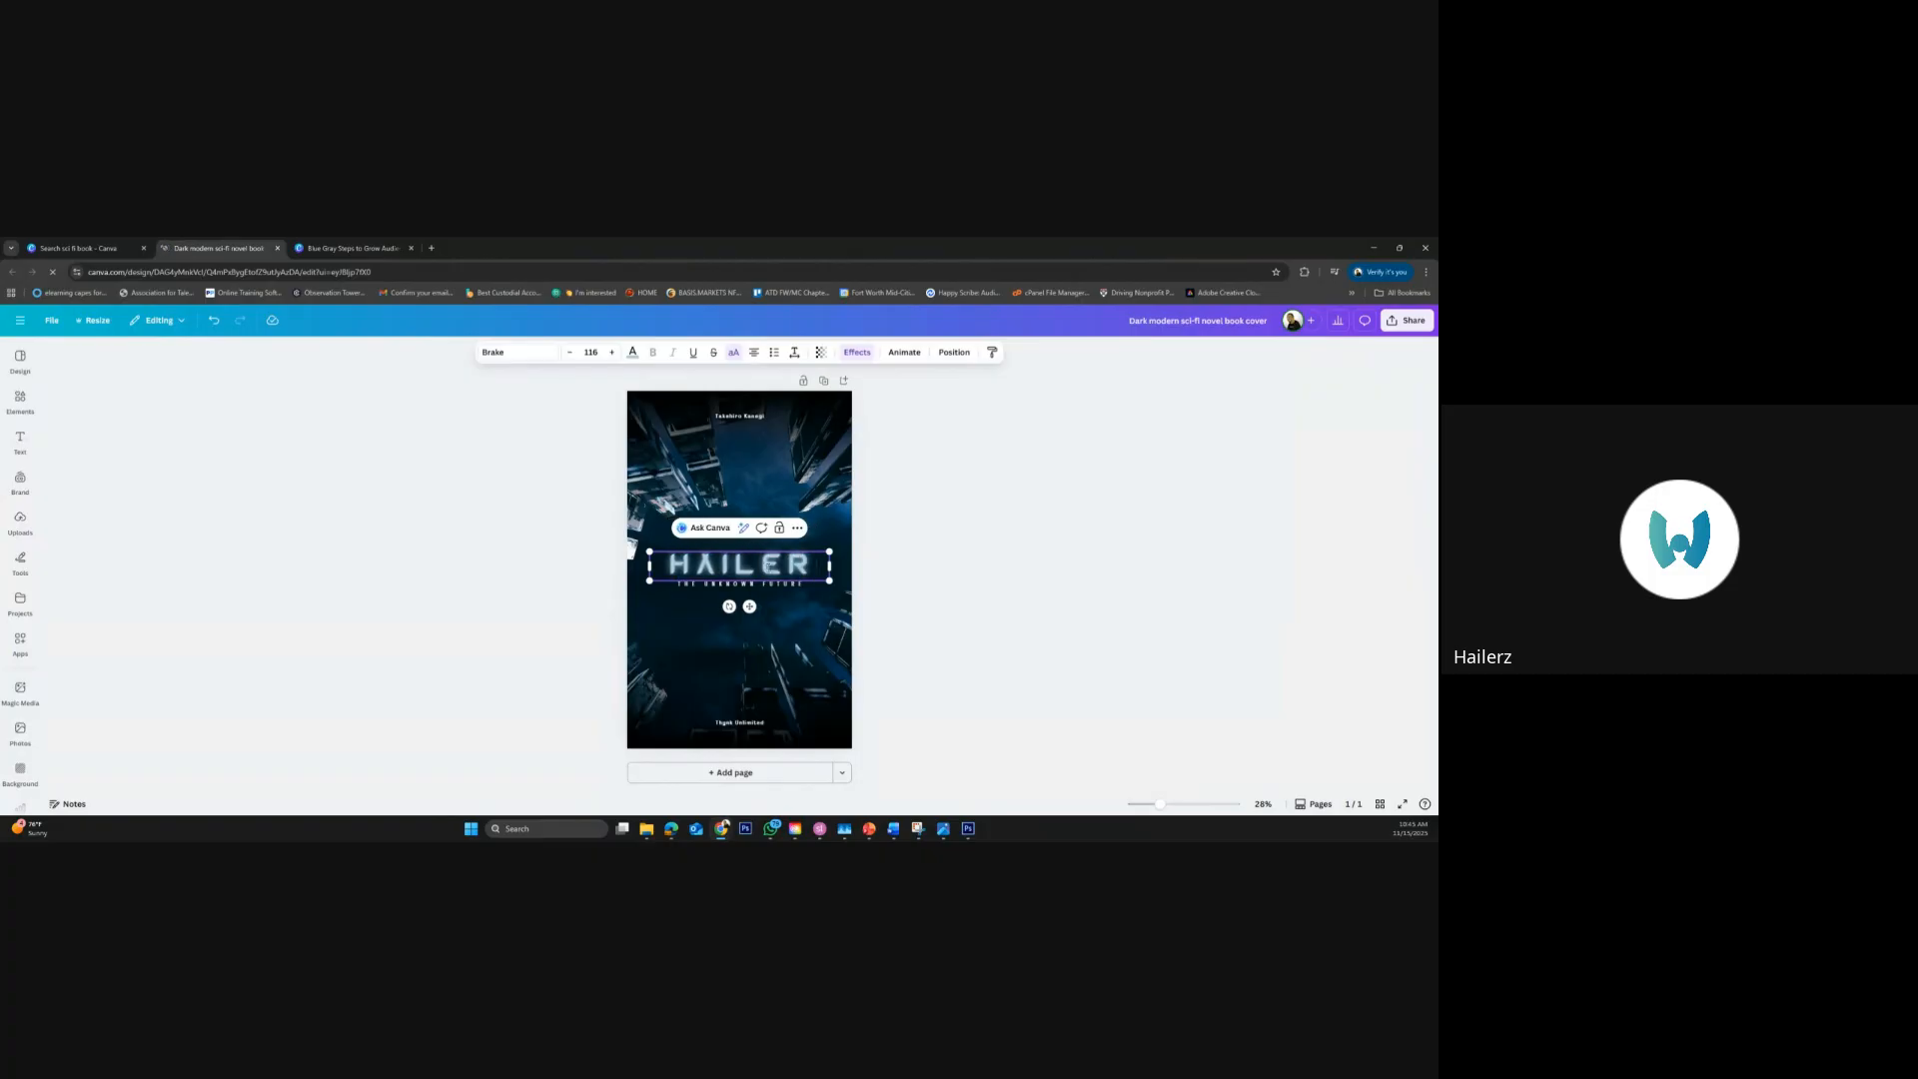
{"action": "left_click", "coordinate": [945, 579]}
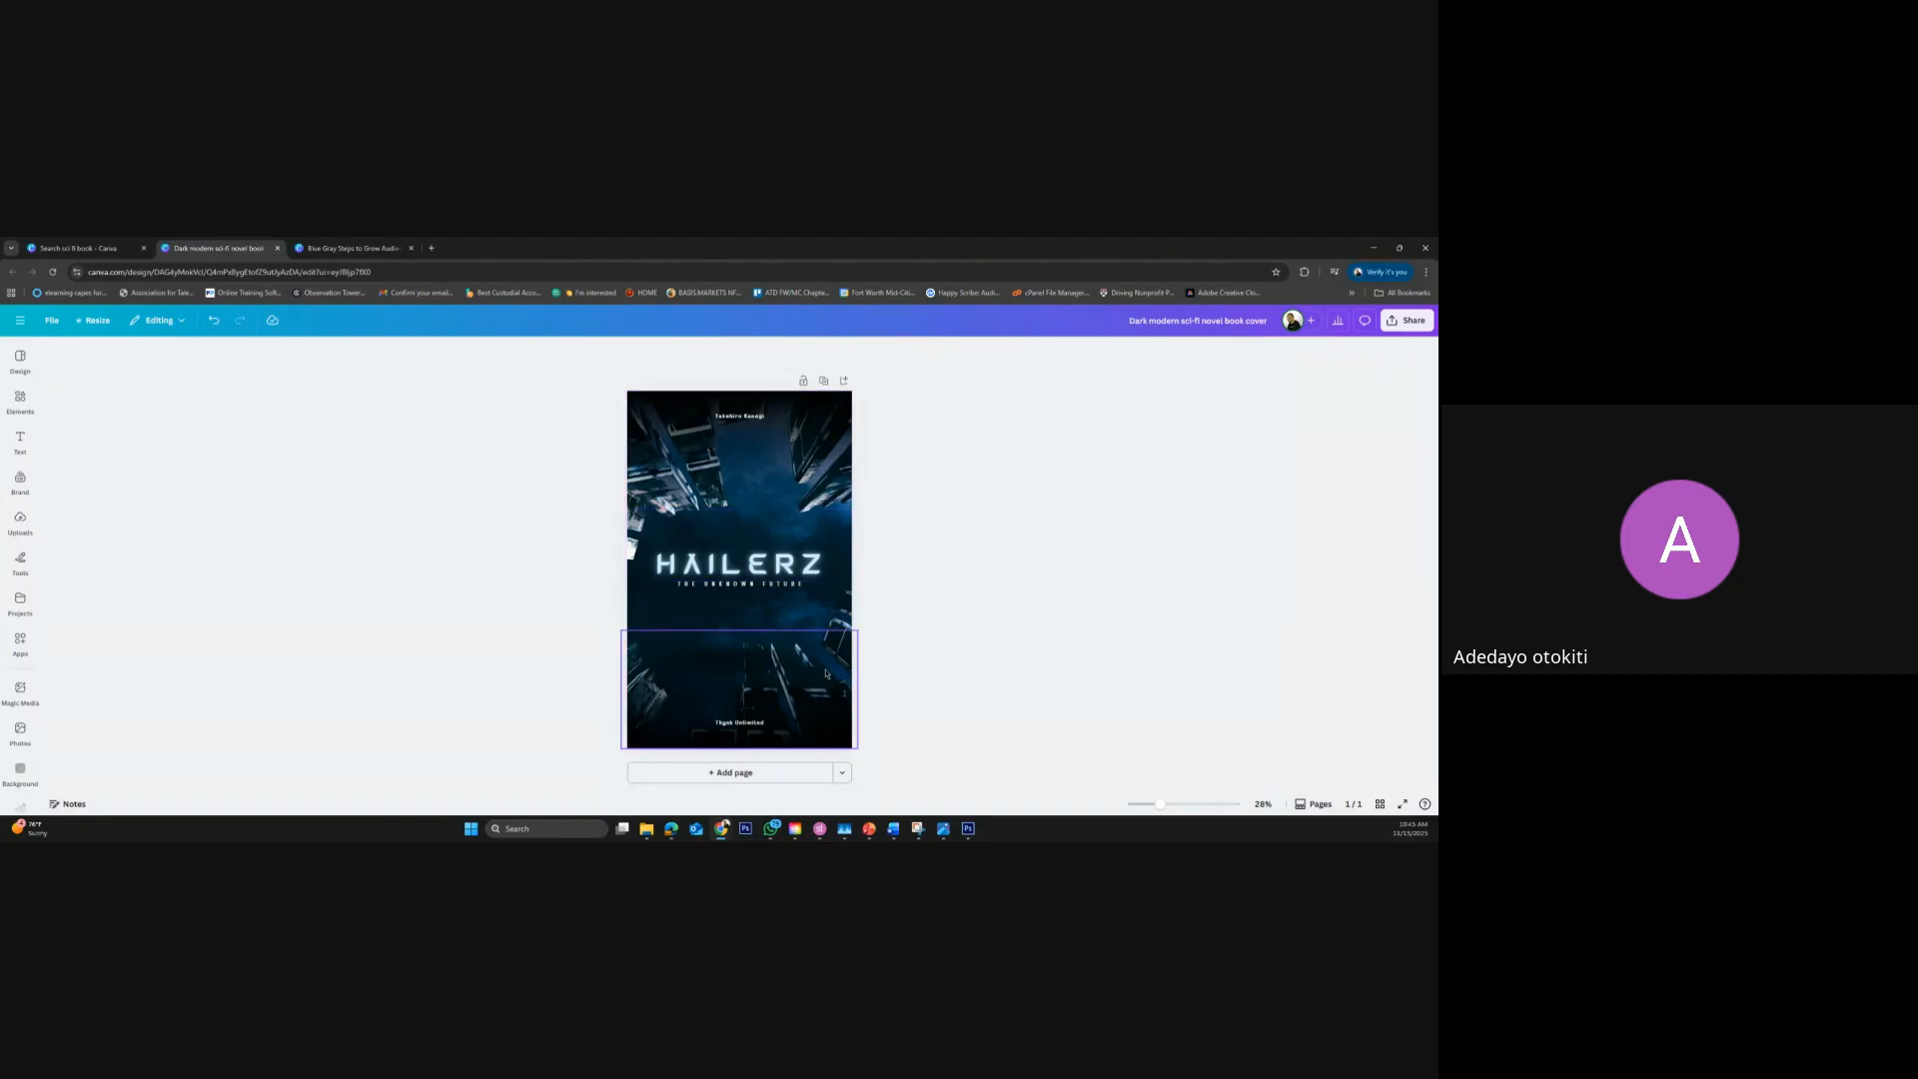
Delete the dark gradient overlays covering the upper and lower parts of the book cover
{"action": "left_click", "coordinate": [804, 621]}
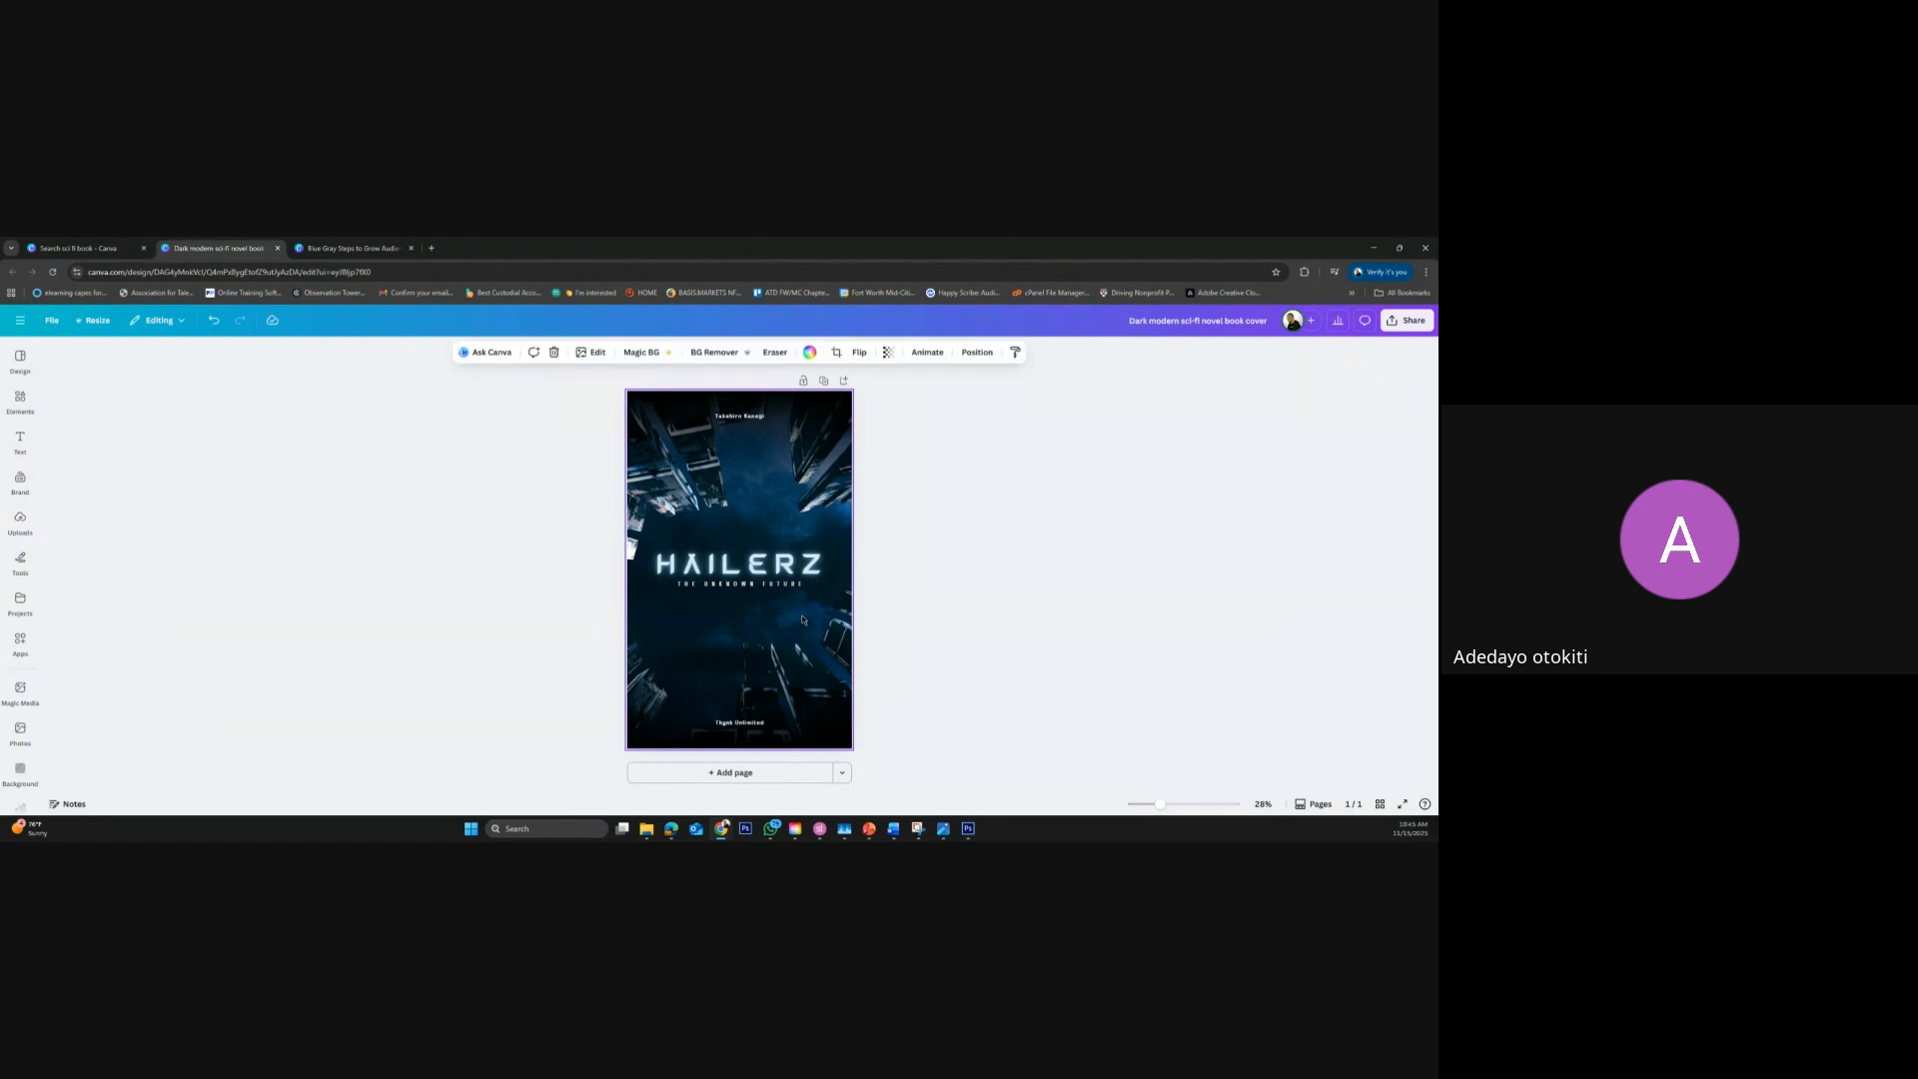
{"action": "left_click", "coordinate": [799, 495]}
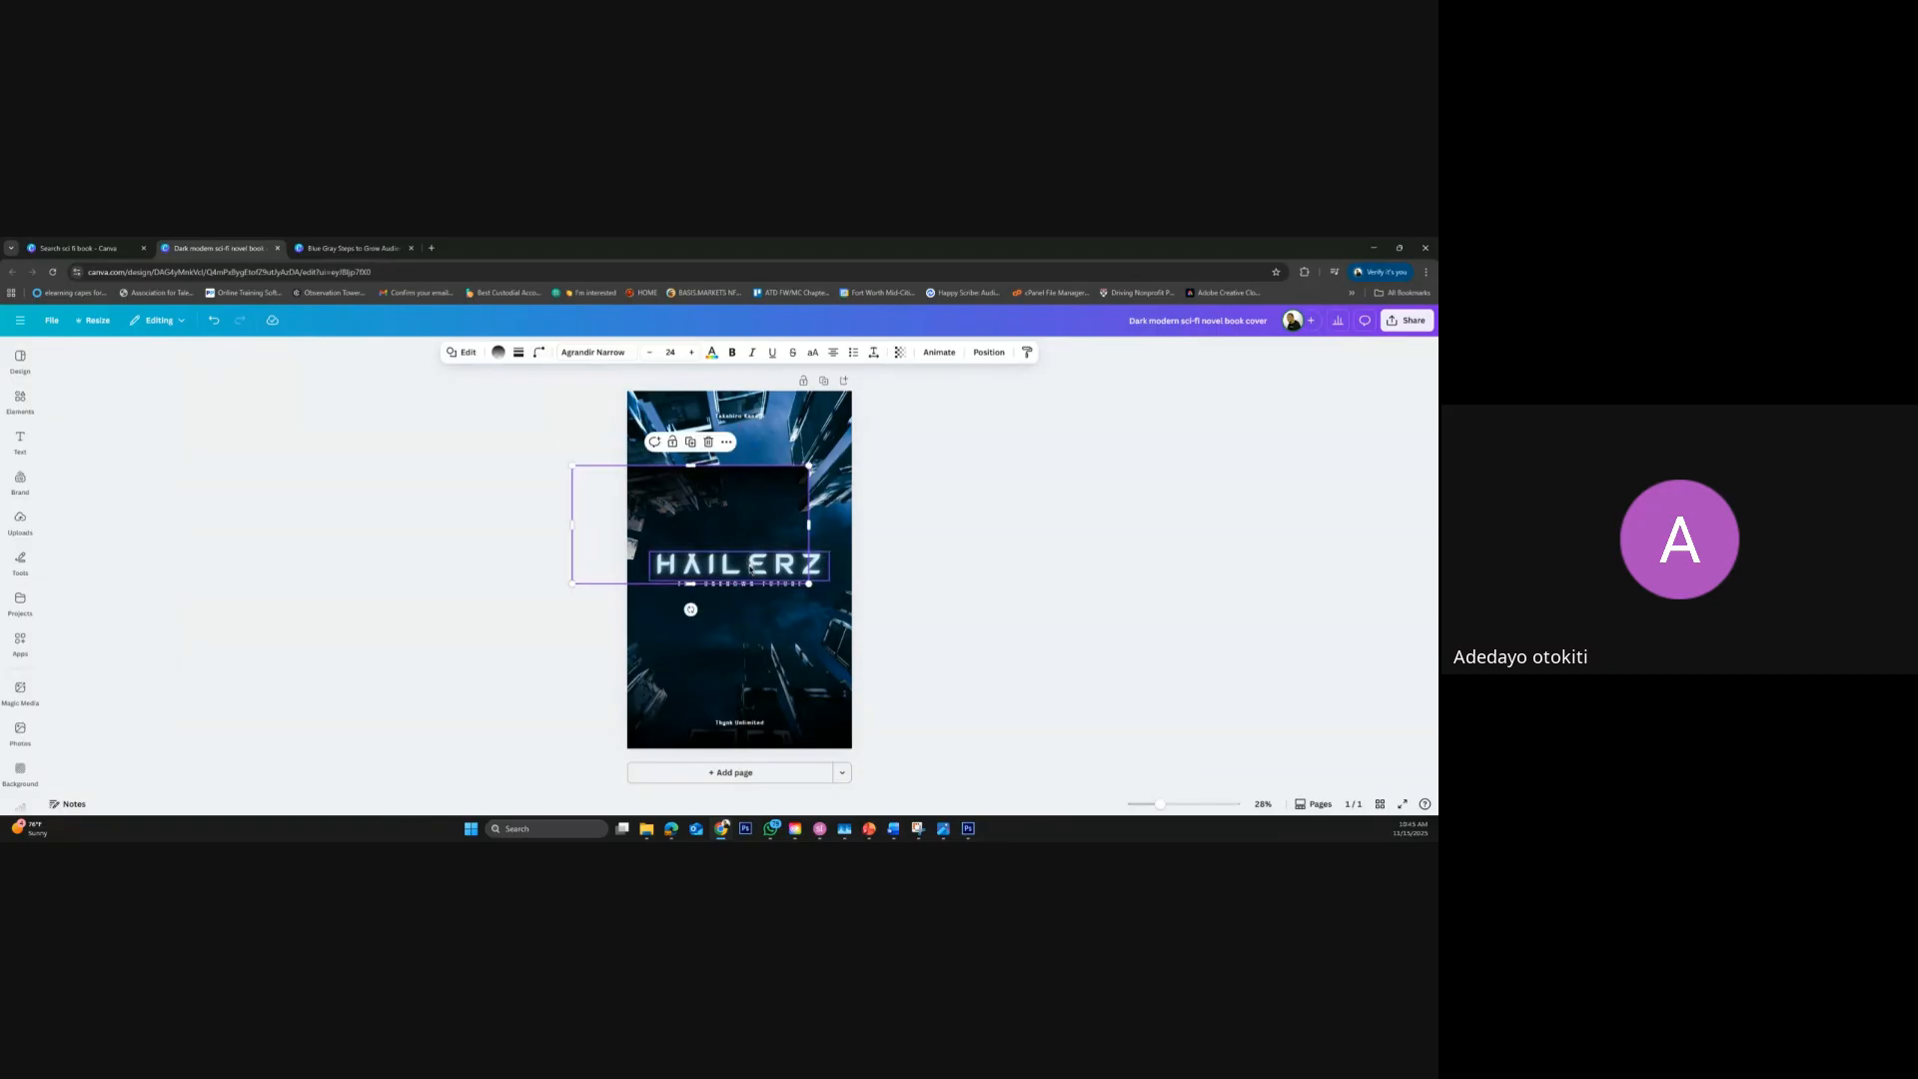
{"action": "key", "text": "Escape"}
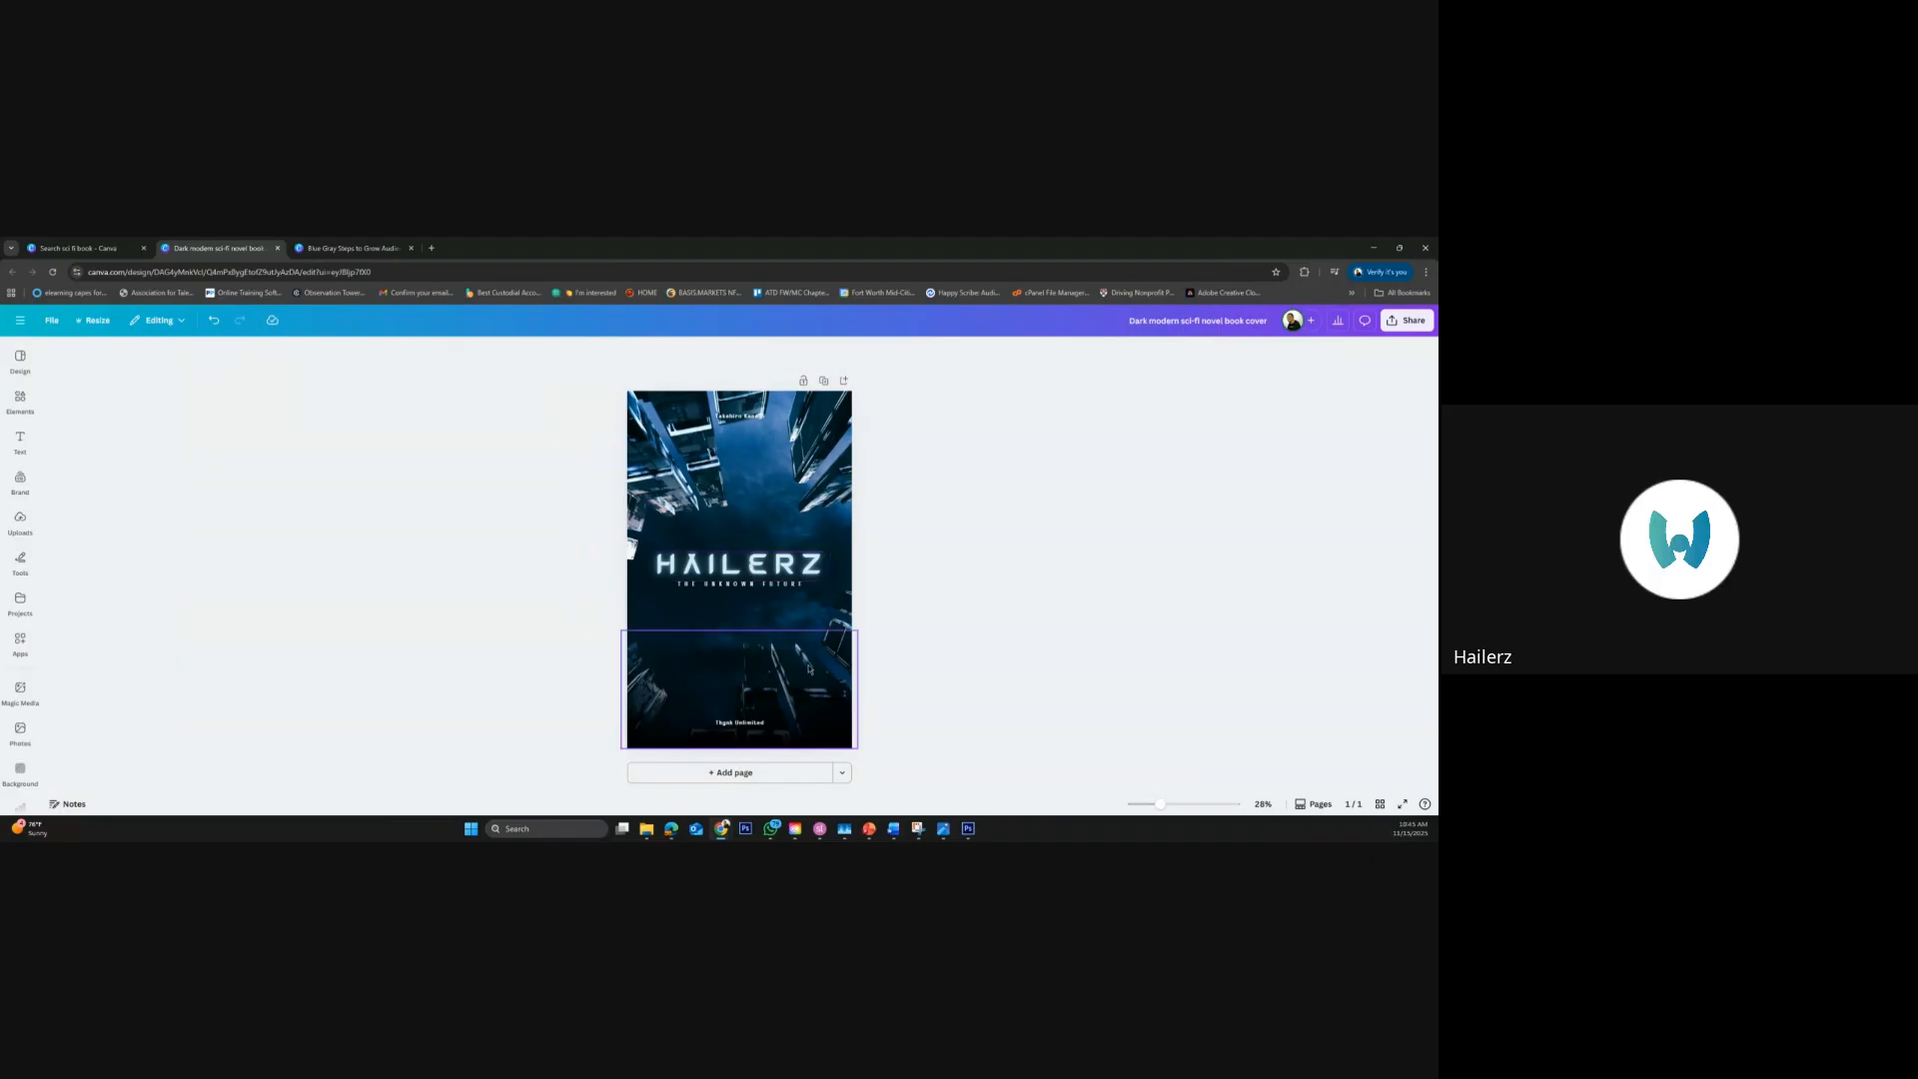
{"action": "left_click", "coordinate": [750, 680]}
{"action": "key", "text": "Escape"}
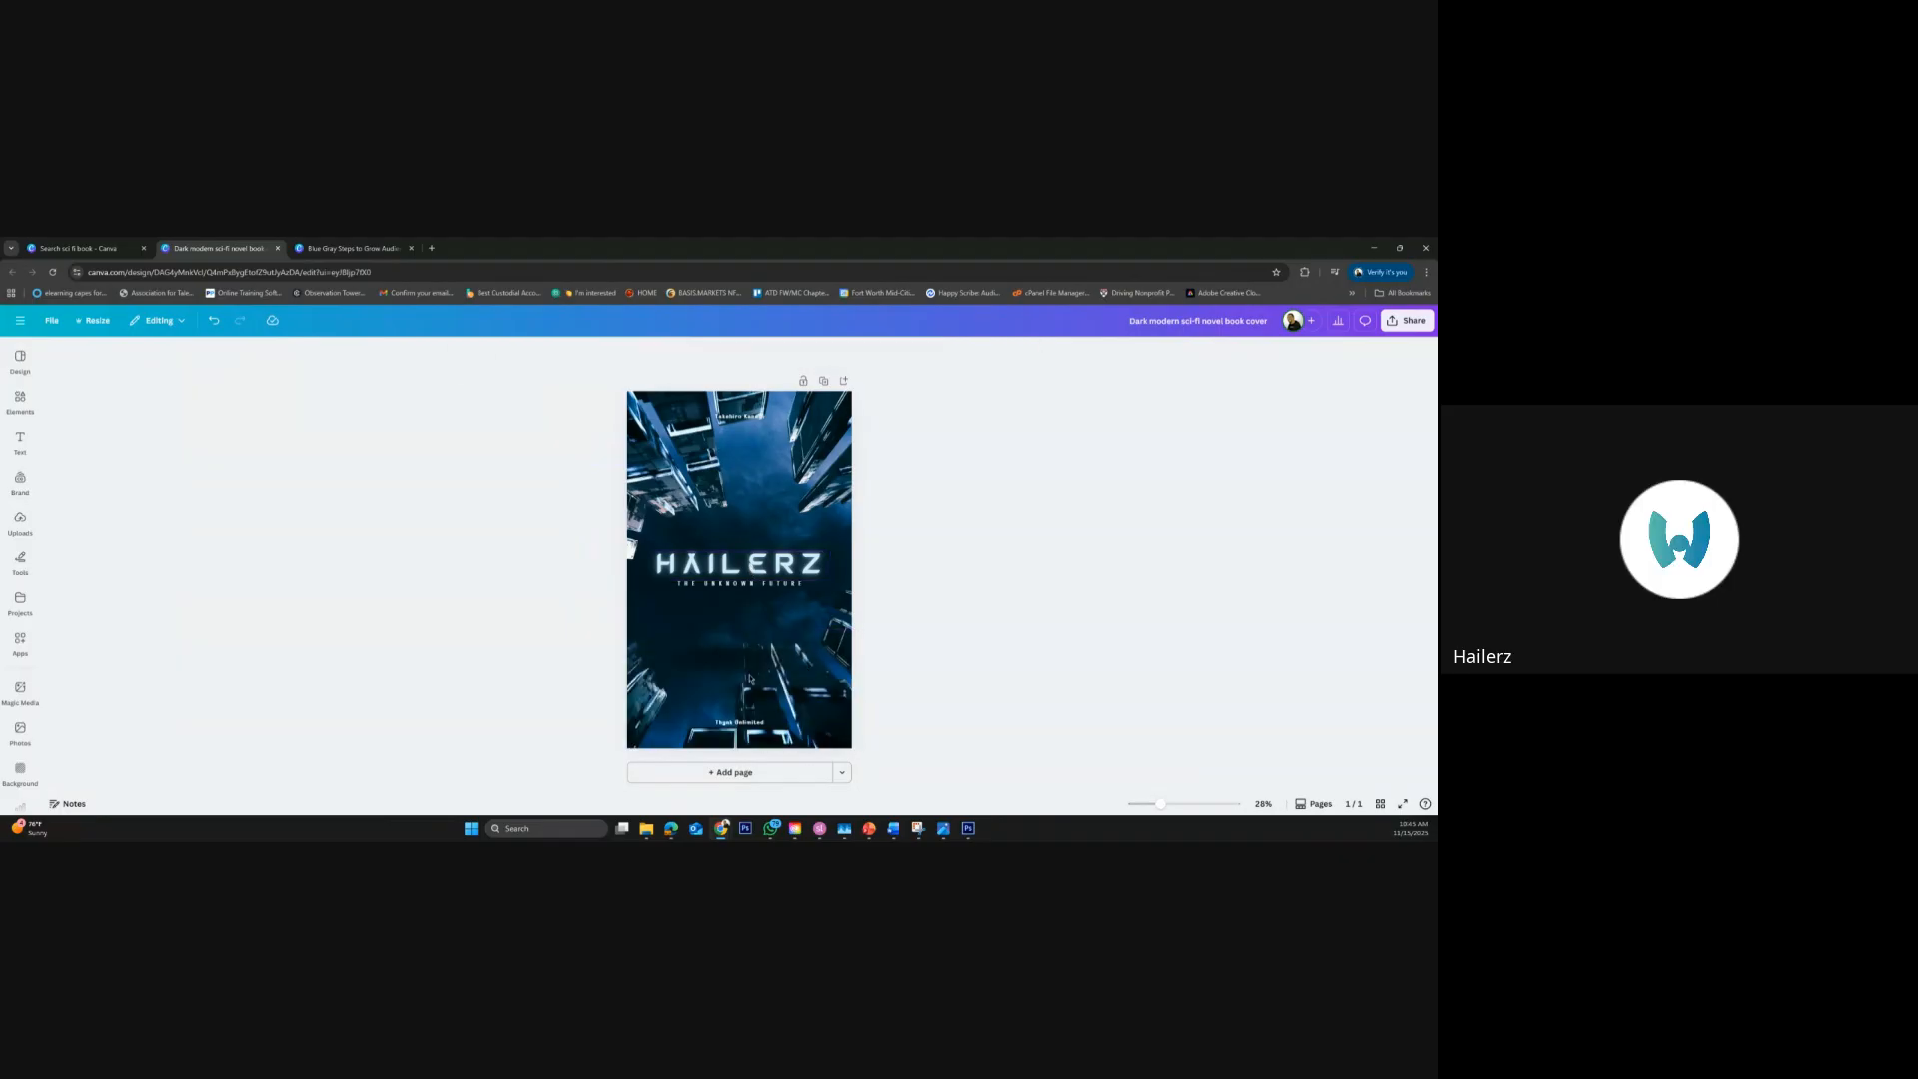
Delete the cover's background image, and undo the deletion
{"action": "left_click", "coordinate": [702, 644]}
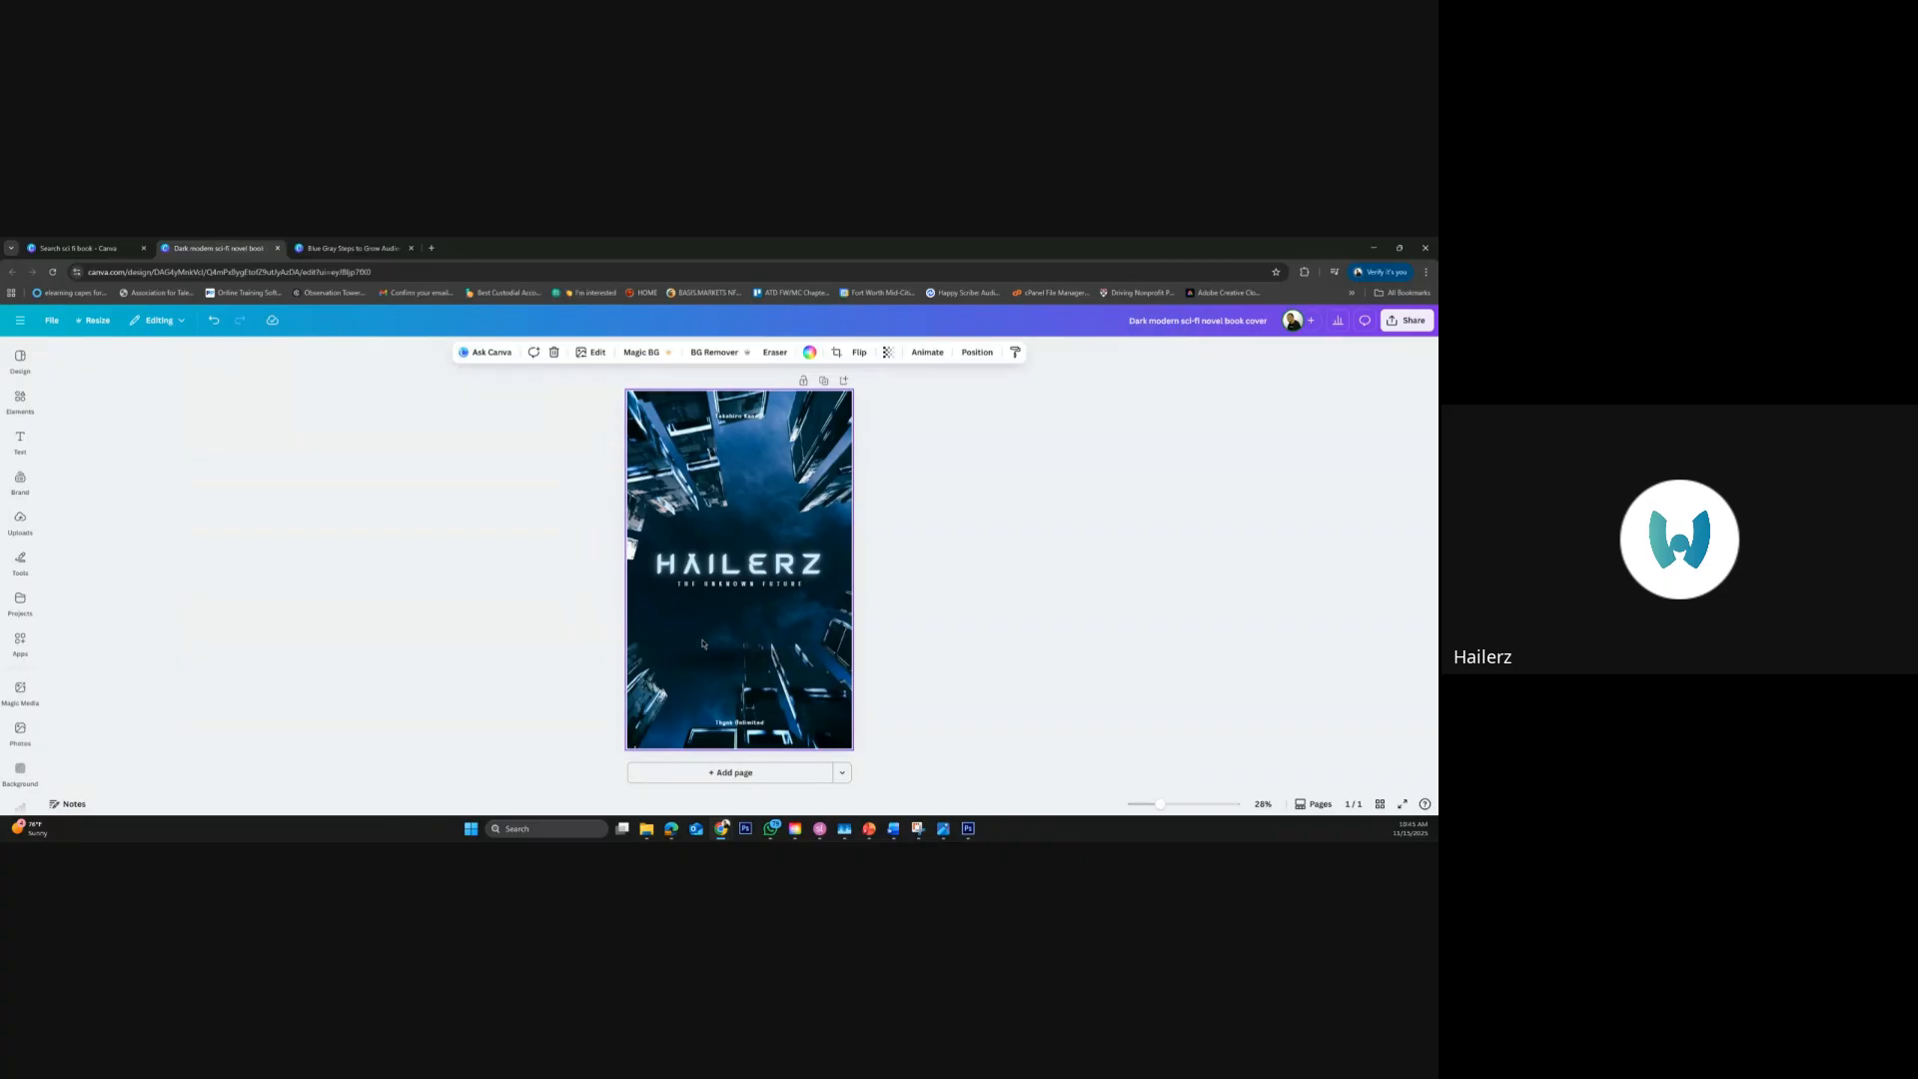
{"action": "key", "text": "Delete"}
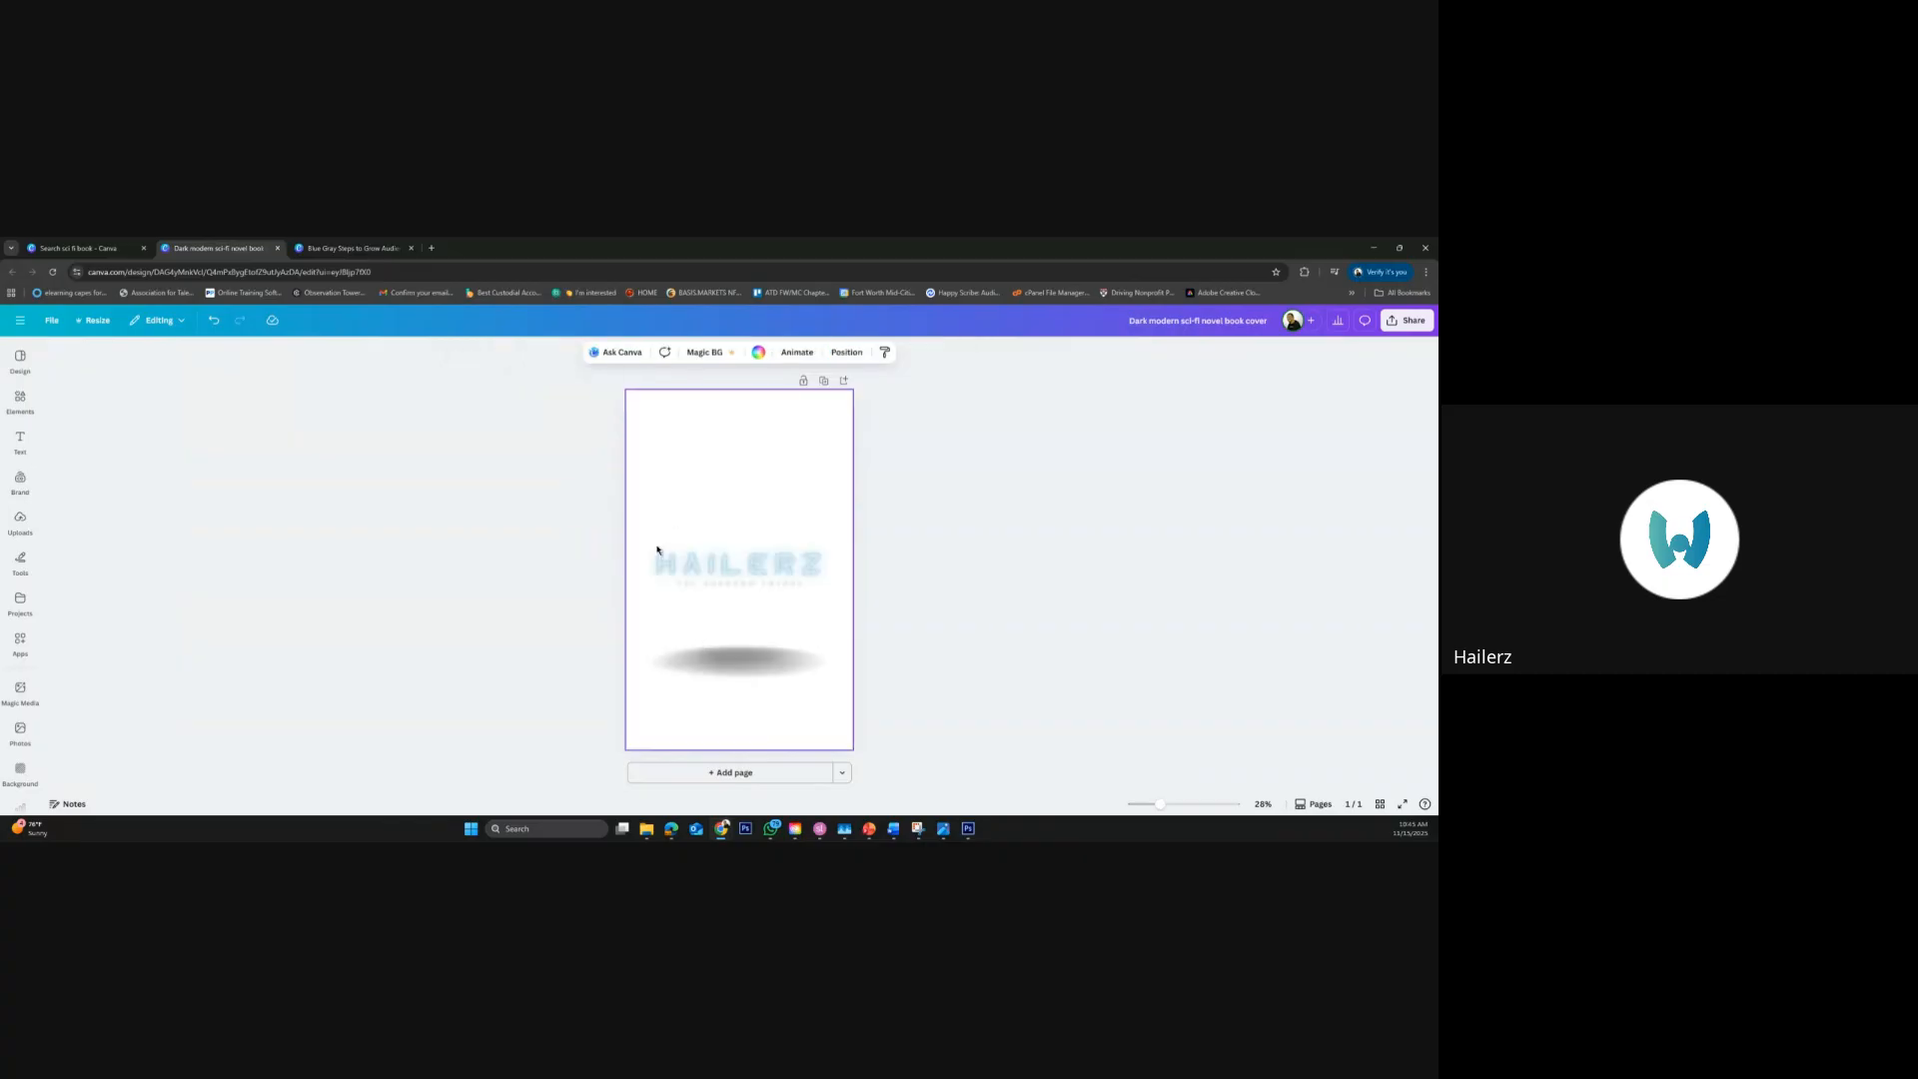
{"action": "key", "text": "ctrl+z"}
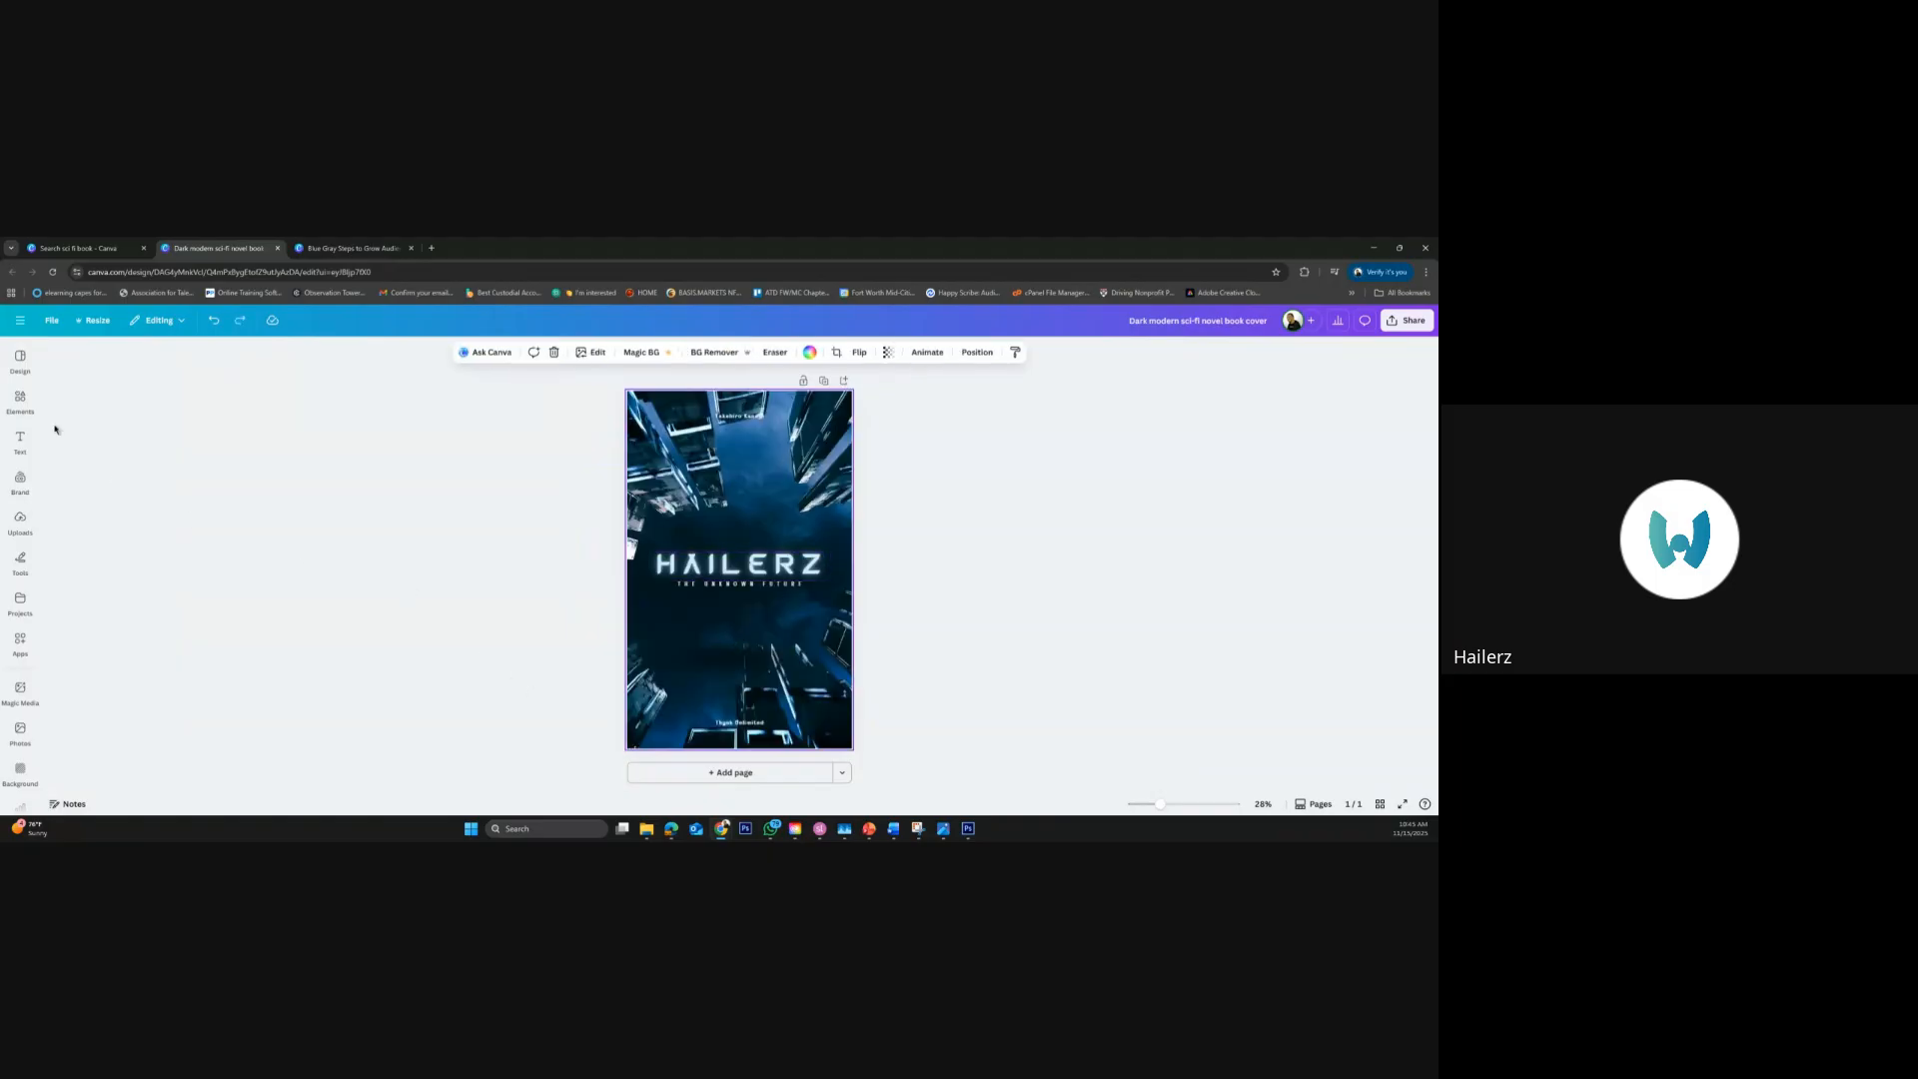
Search the elements for "superhero" and place the caped hero sunset photo in the lower left corner of the cover
{"action": "left_click", "coordinate": [20, 400]}
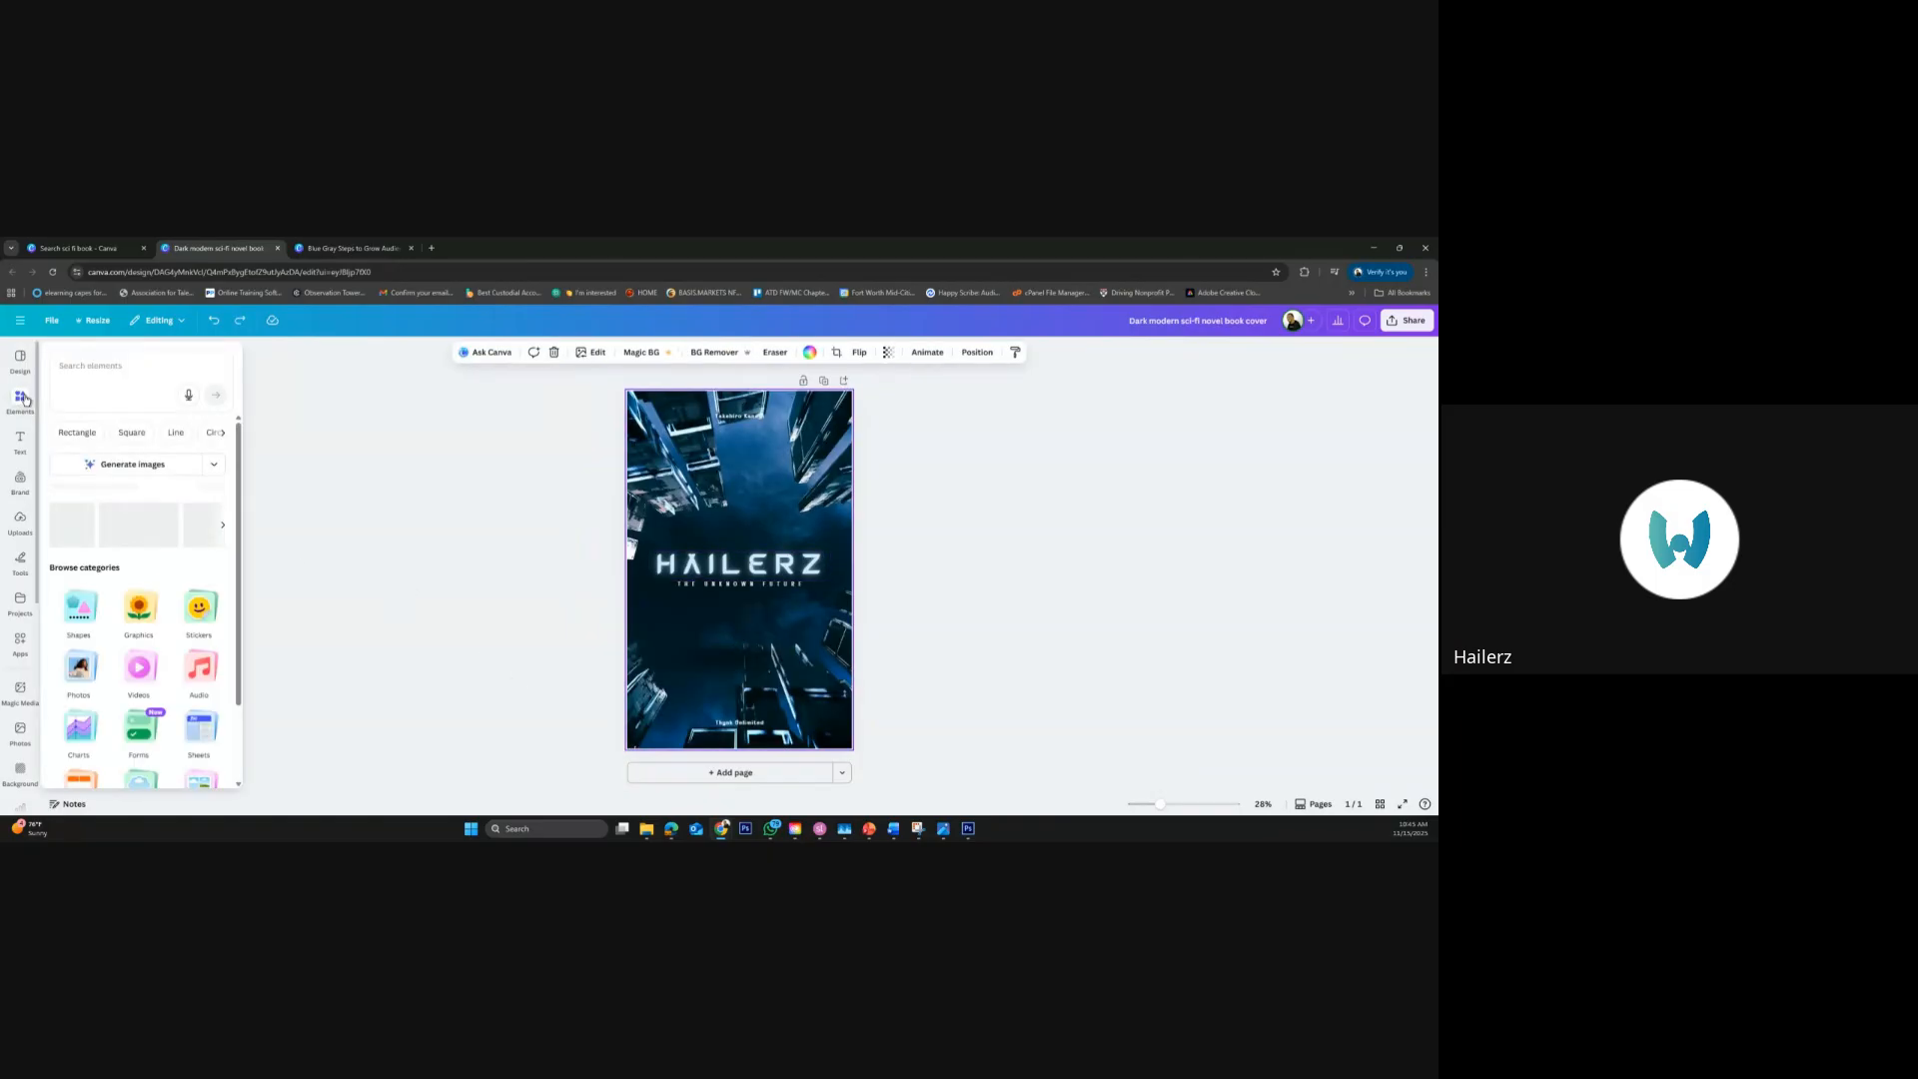
{"action": "left_click", "coordinate": [93, 364]}
{"action": "type", "text": "superh"}
{"action": "key", "text": "Return"}
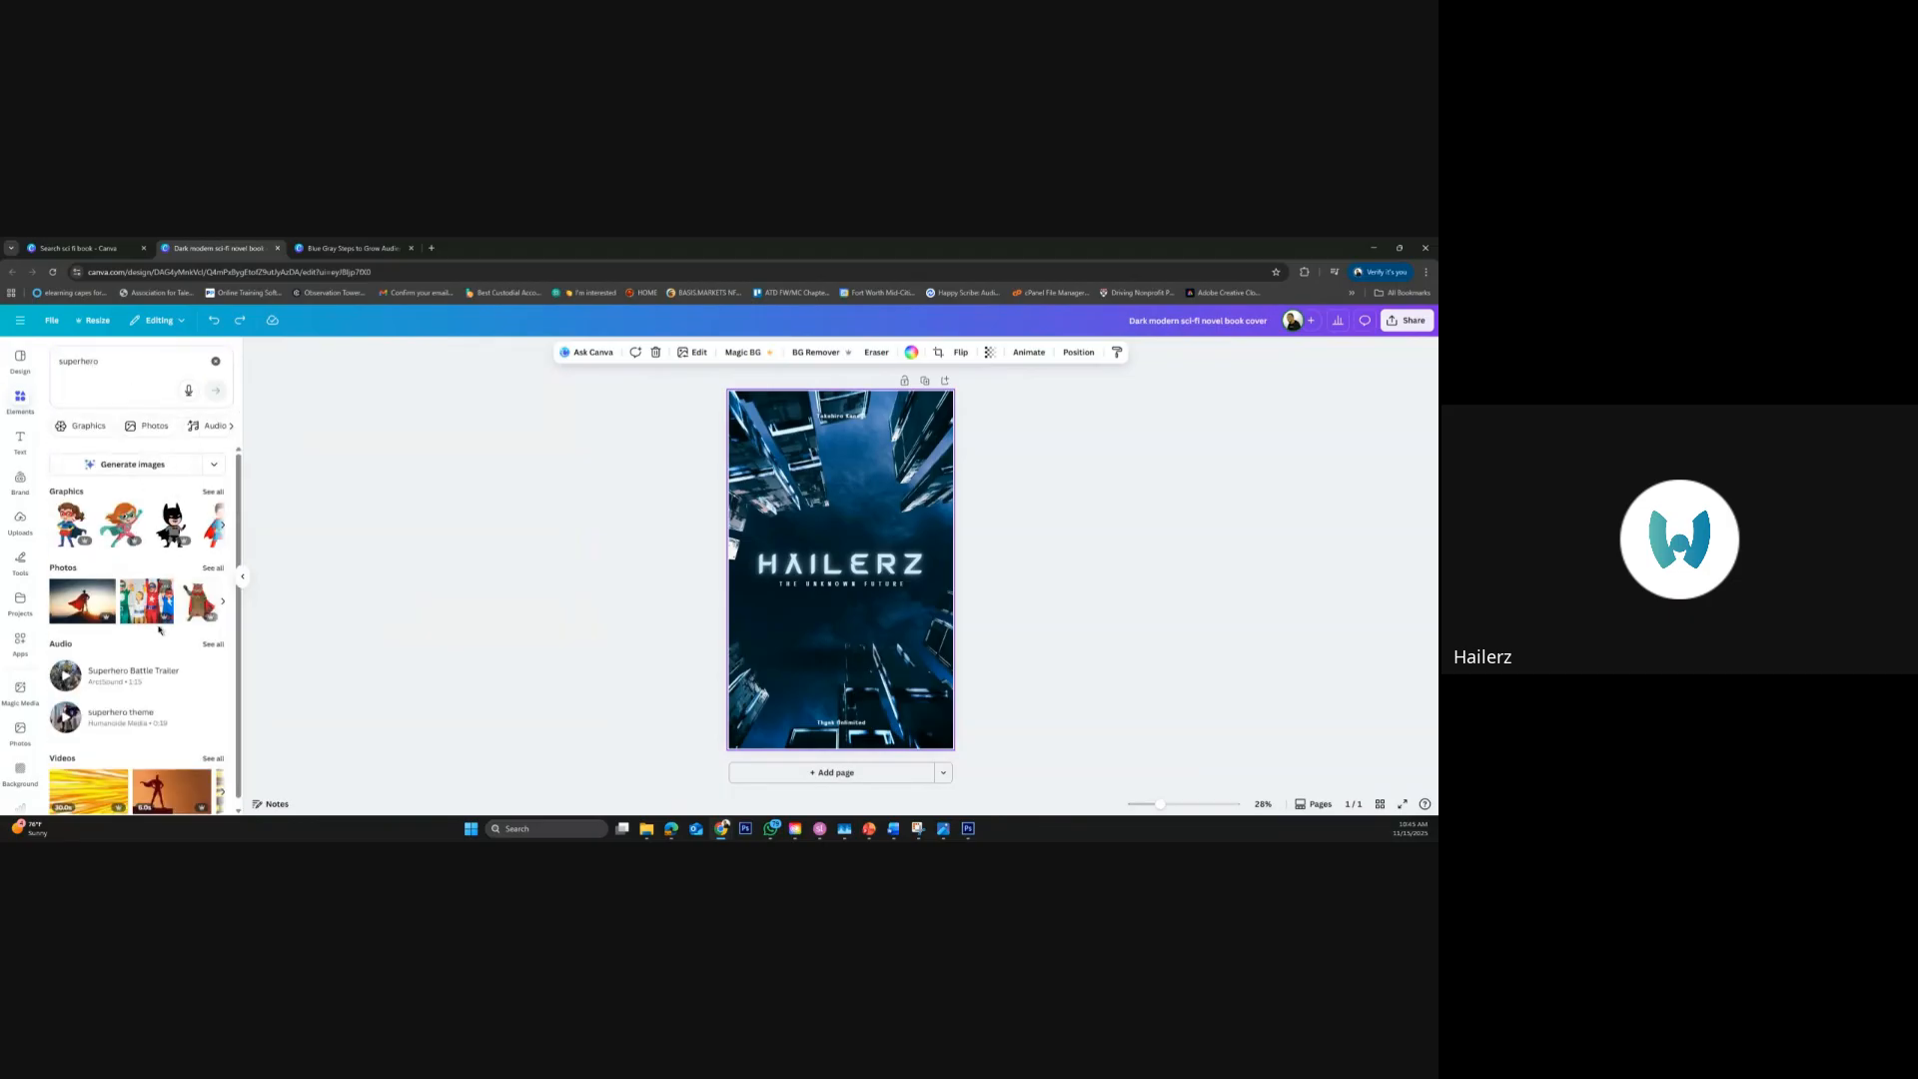
{"action": "left_click", "coordinate": [82, 607]}
{"action": "left_click_drag", "start_coordinate": [789, 620], "coordinate": [768, 738]}
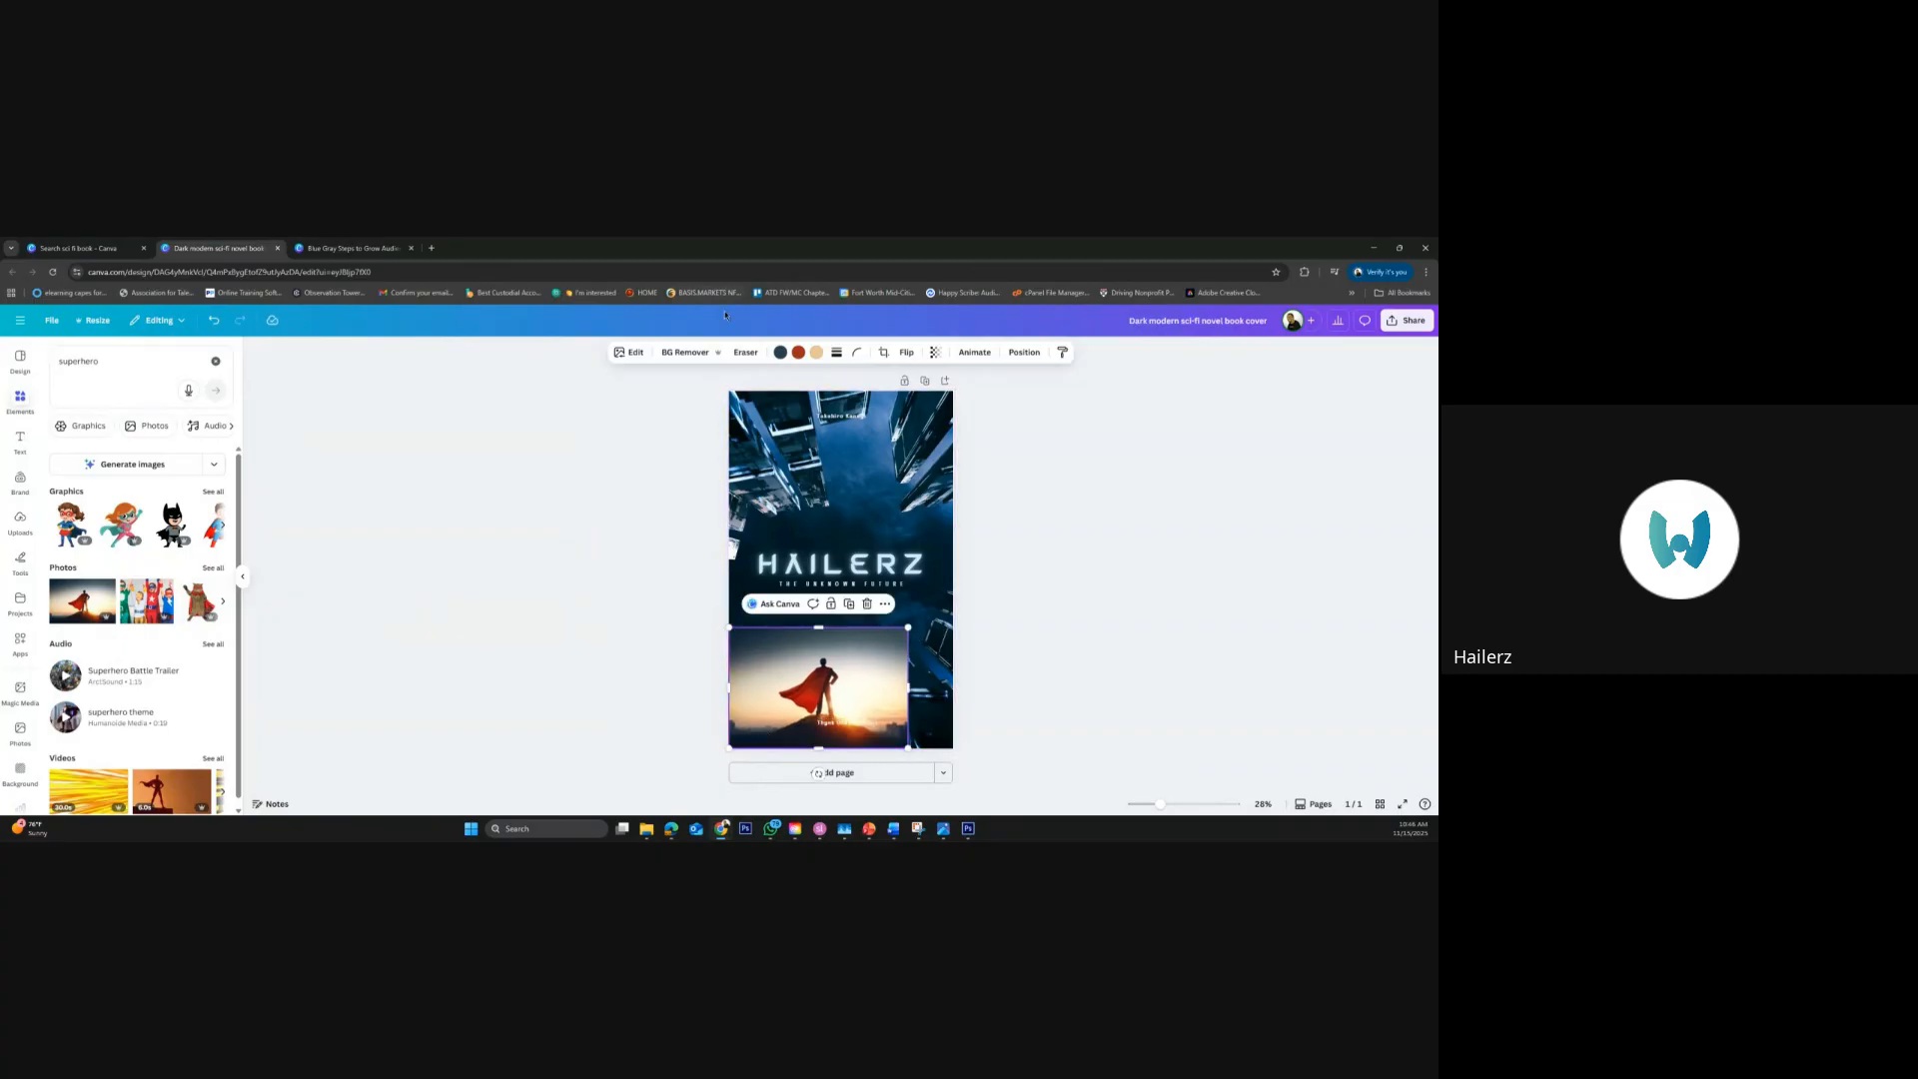
Remove the superhero photo's background, enlarge the figure to well beyond the page width, and position it at the cover's lower left
{"action": "left_click", "coordinate": [684, 353]}
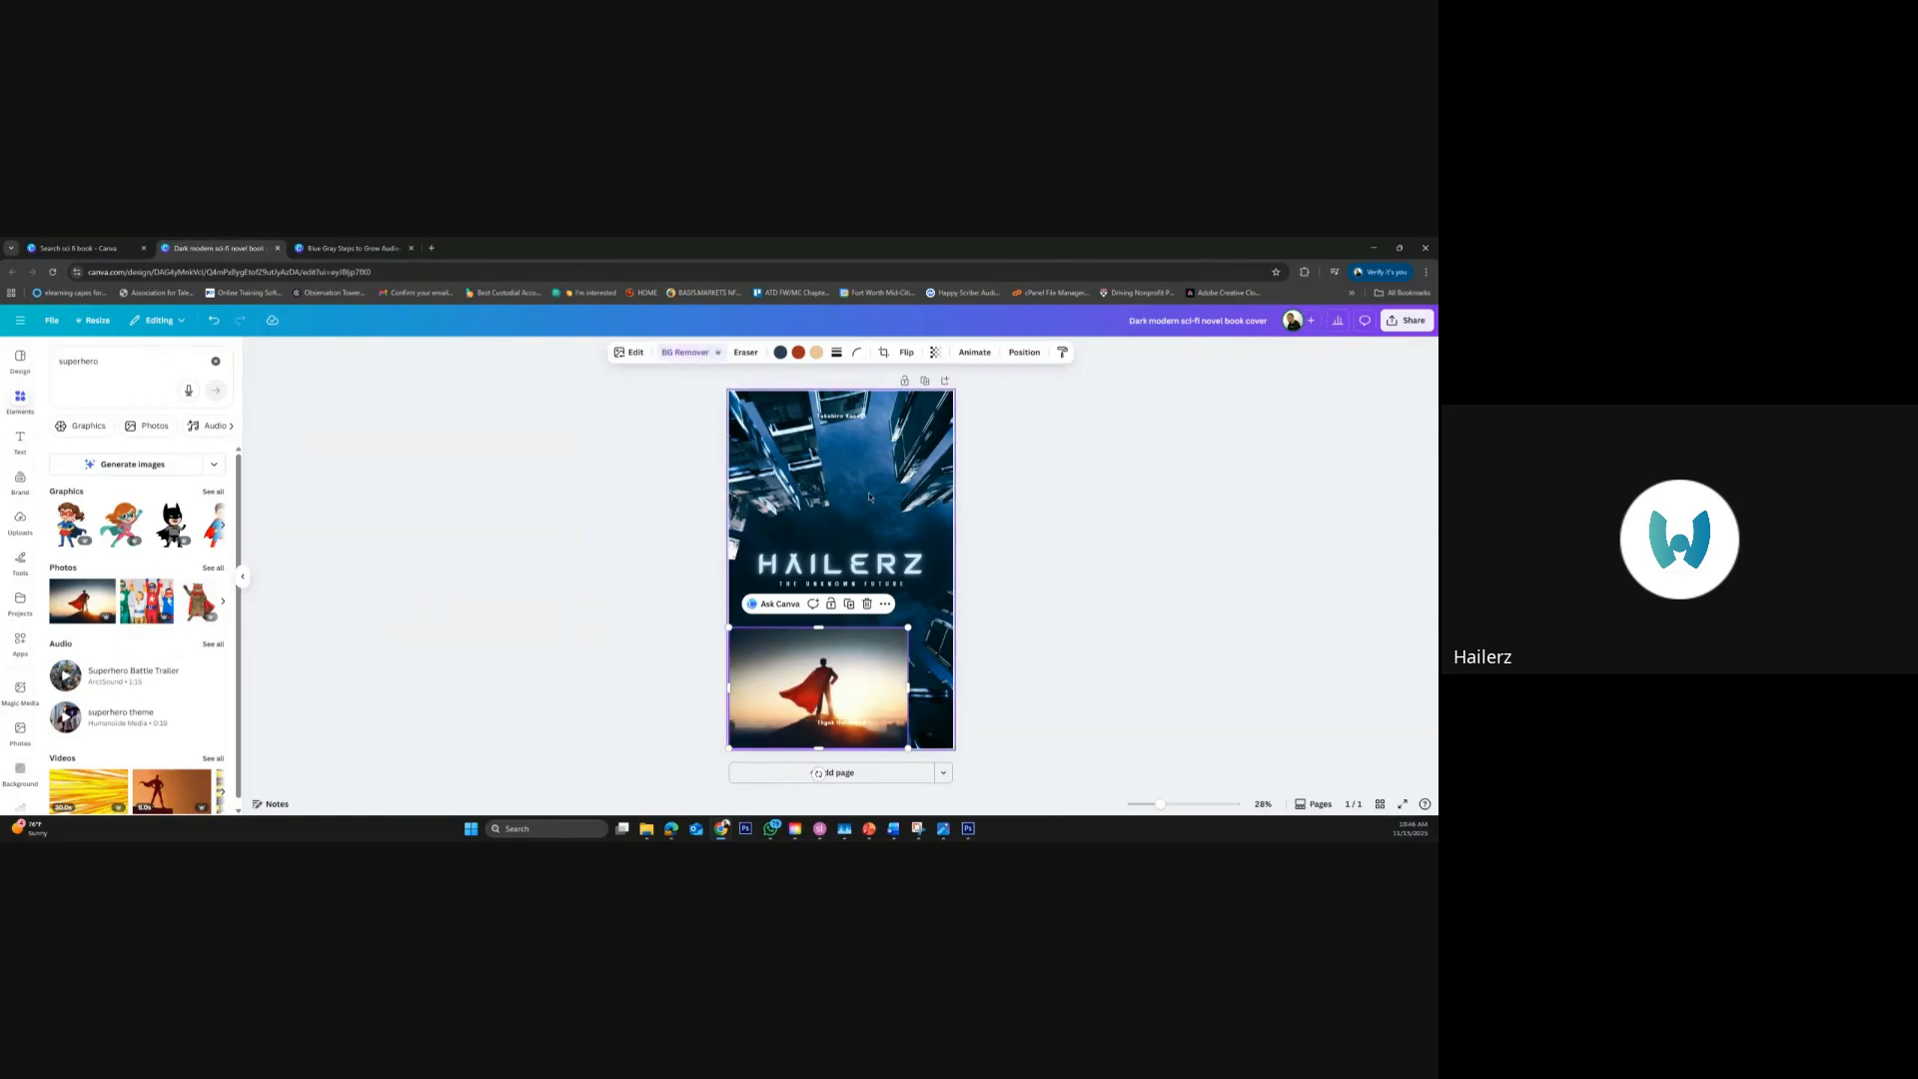
{"action": "left_click", "coordinate": [1025, 644]}
{"action": "left_click", "coordinate": [823, 686]}
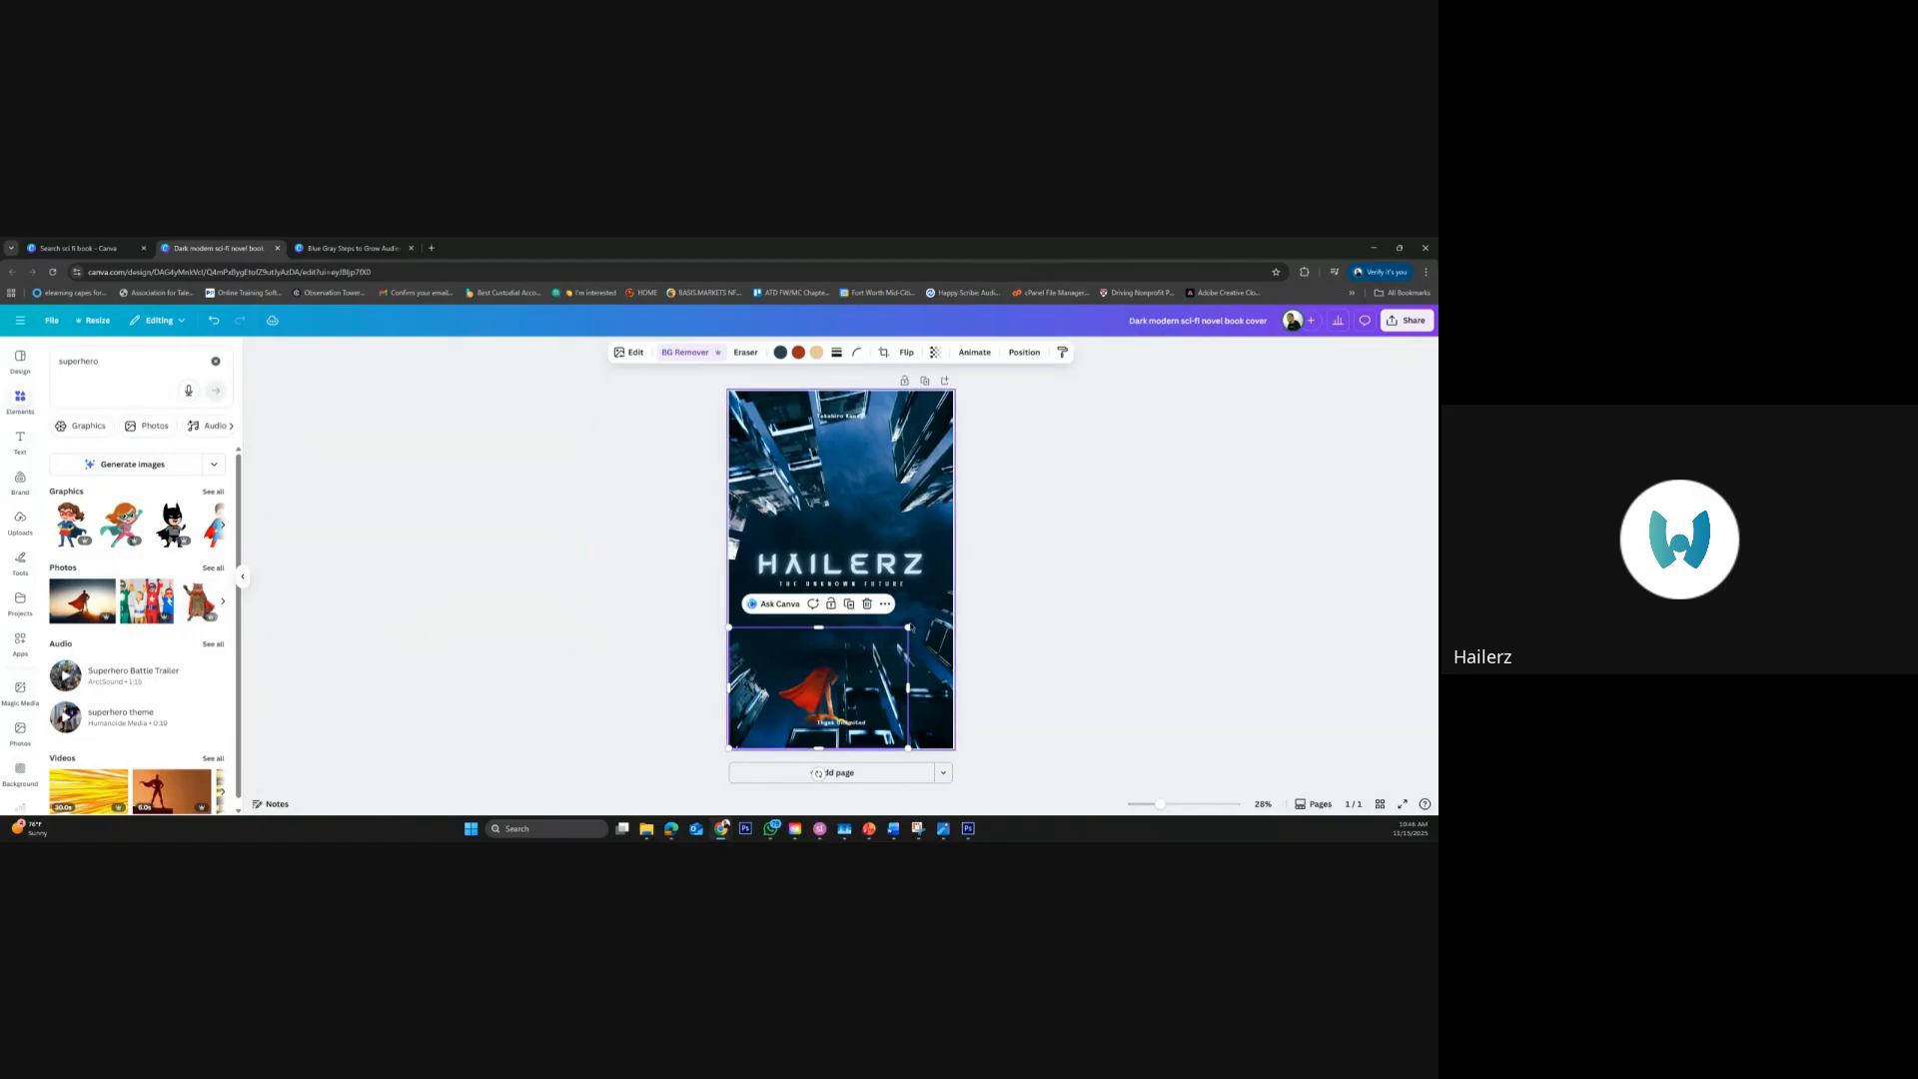
{"action": "left_click_drag", "start_coordinate": [908, 627], "coordinate": [1232, 374]}
{"action": "left_click_drag", "start_coordinate": [914, 632], "coordinate": [809, 743]}
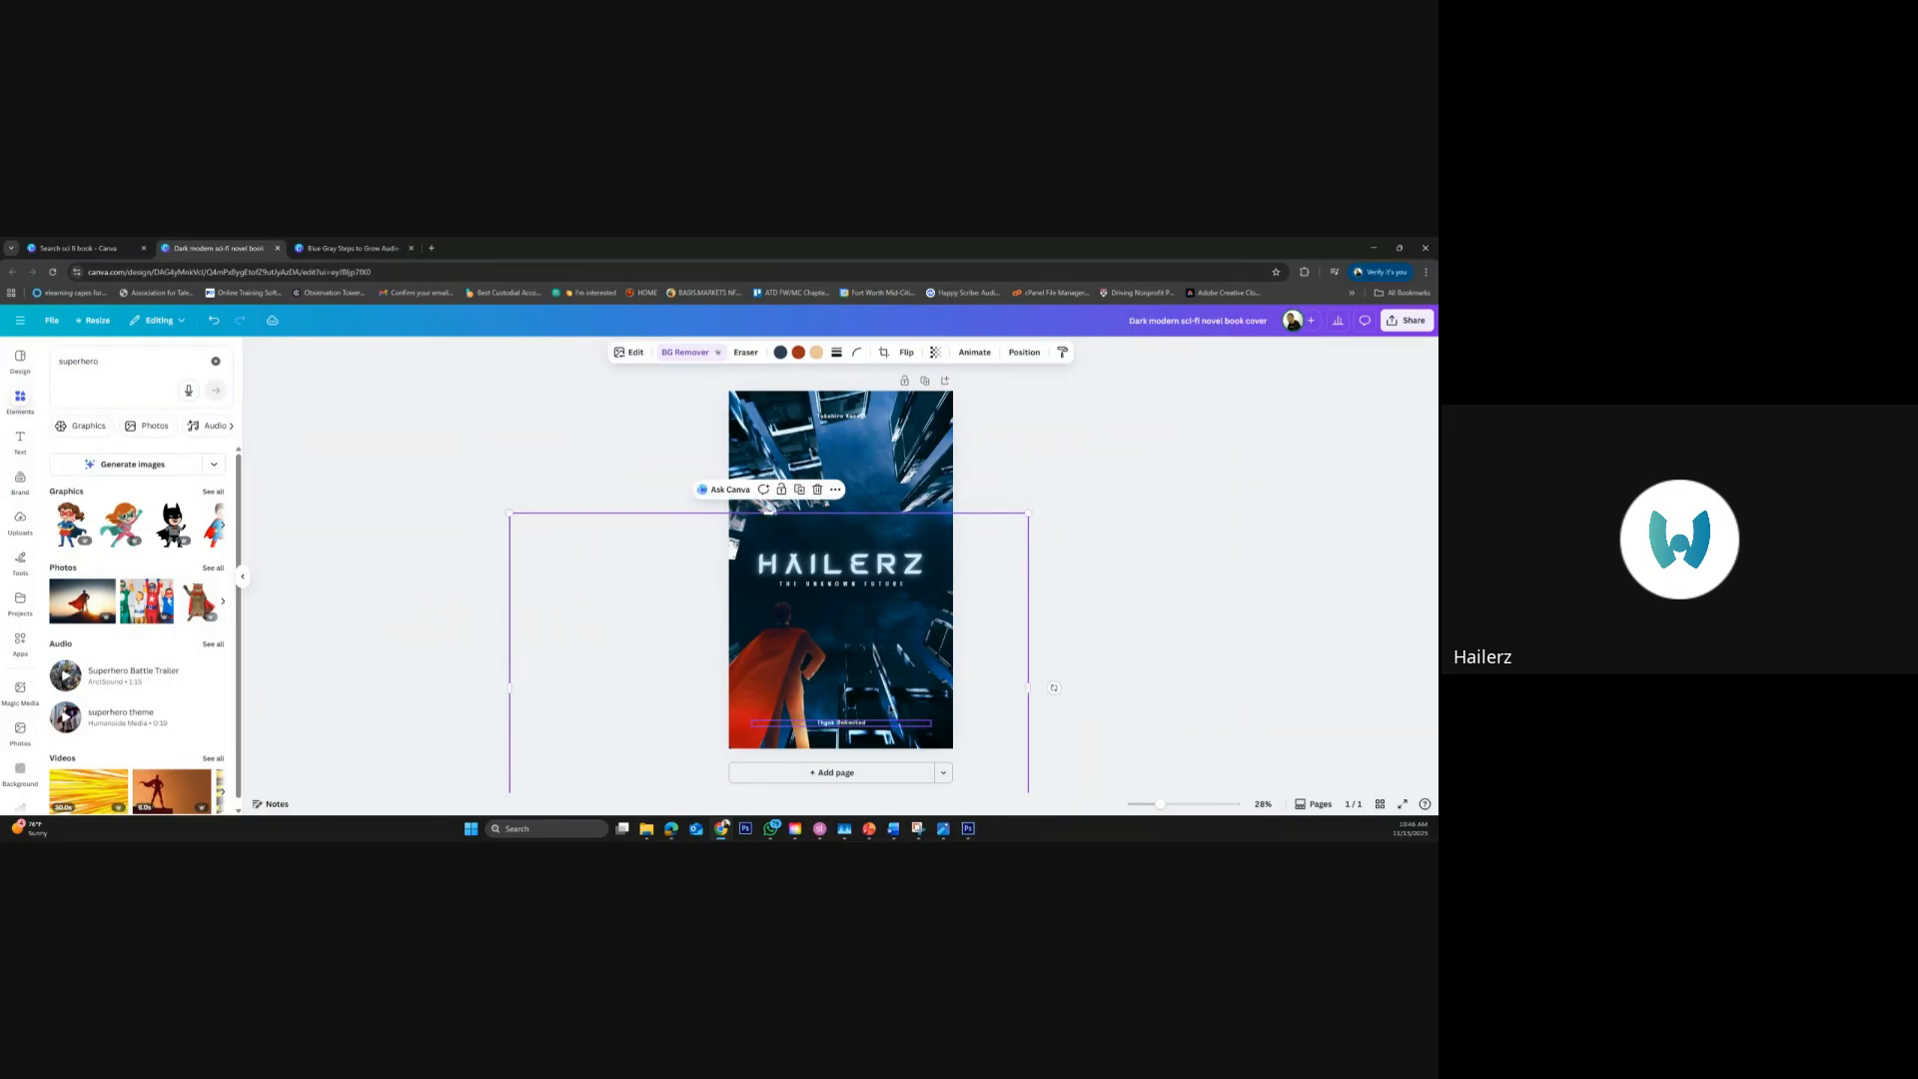
{"action": "left_click", "coordinate": [1116, 616]}
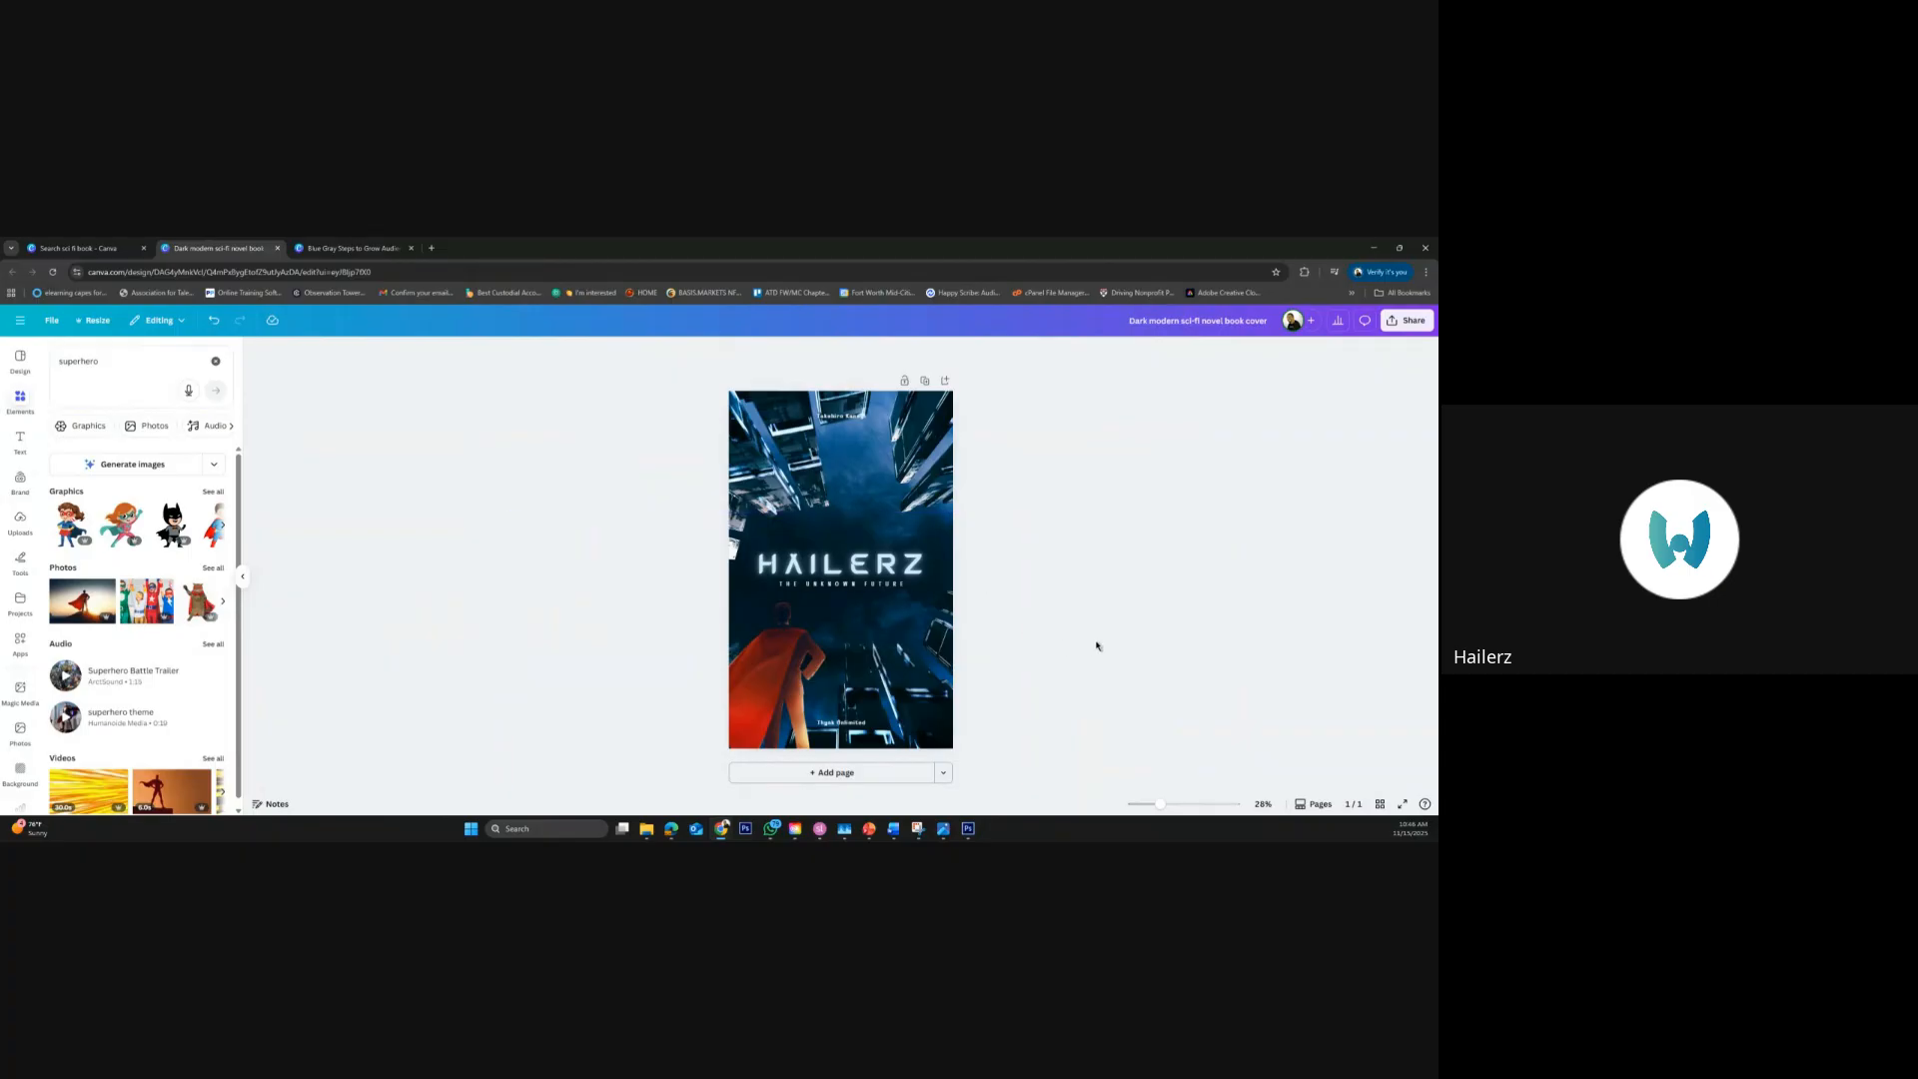
Replace the cover's background image with the night skyline photo found by searching the elements for "city"
{"action": "left_click", "coordinate": [935, 466]}
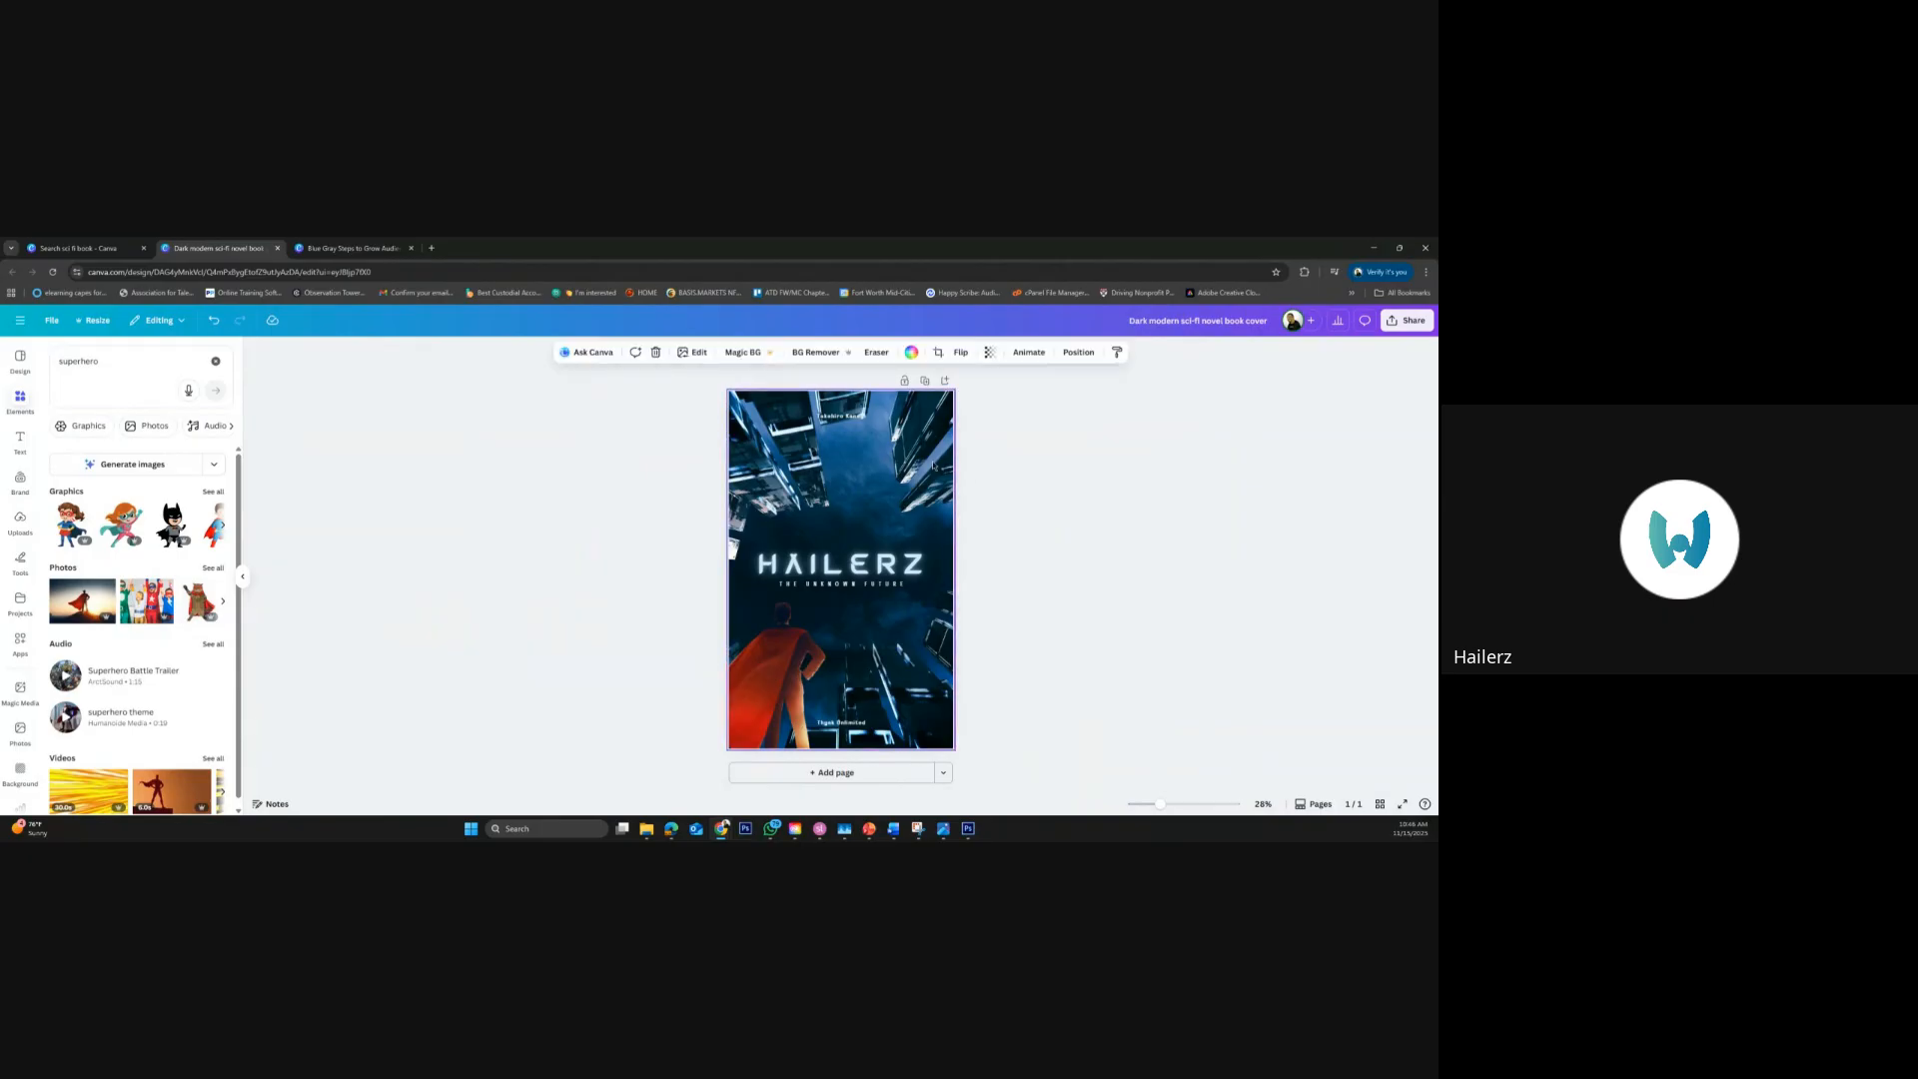
{"action": "key", "text": "Delete"}
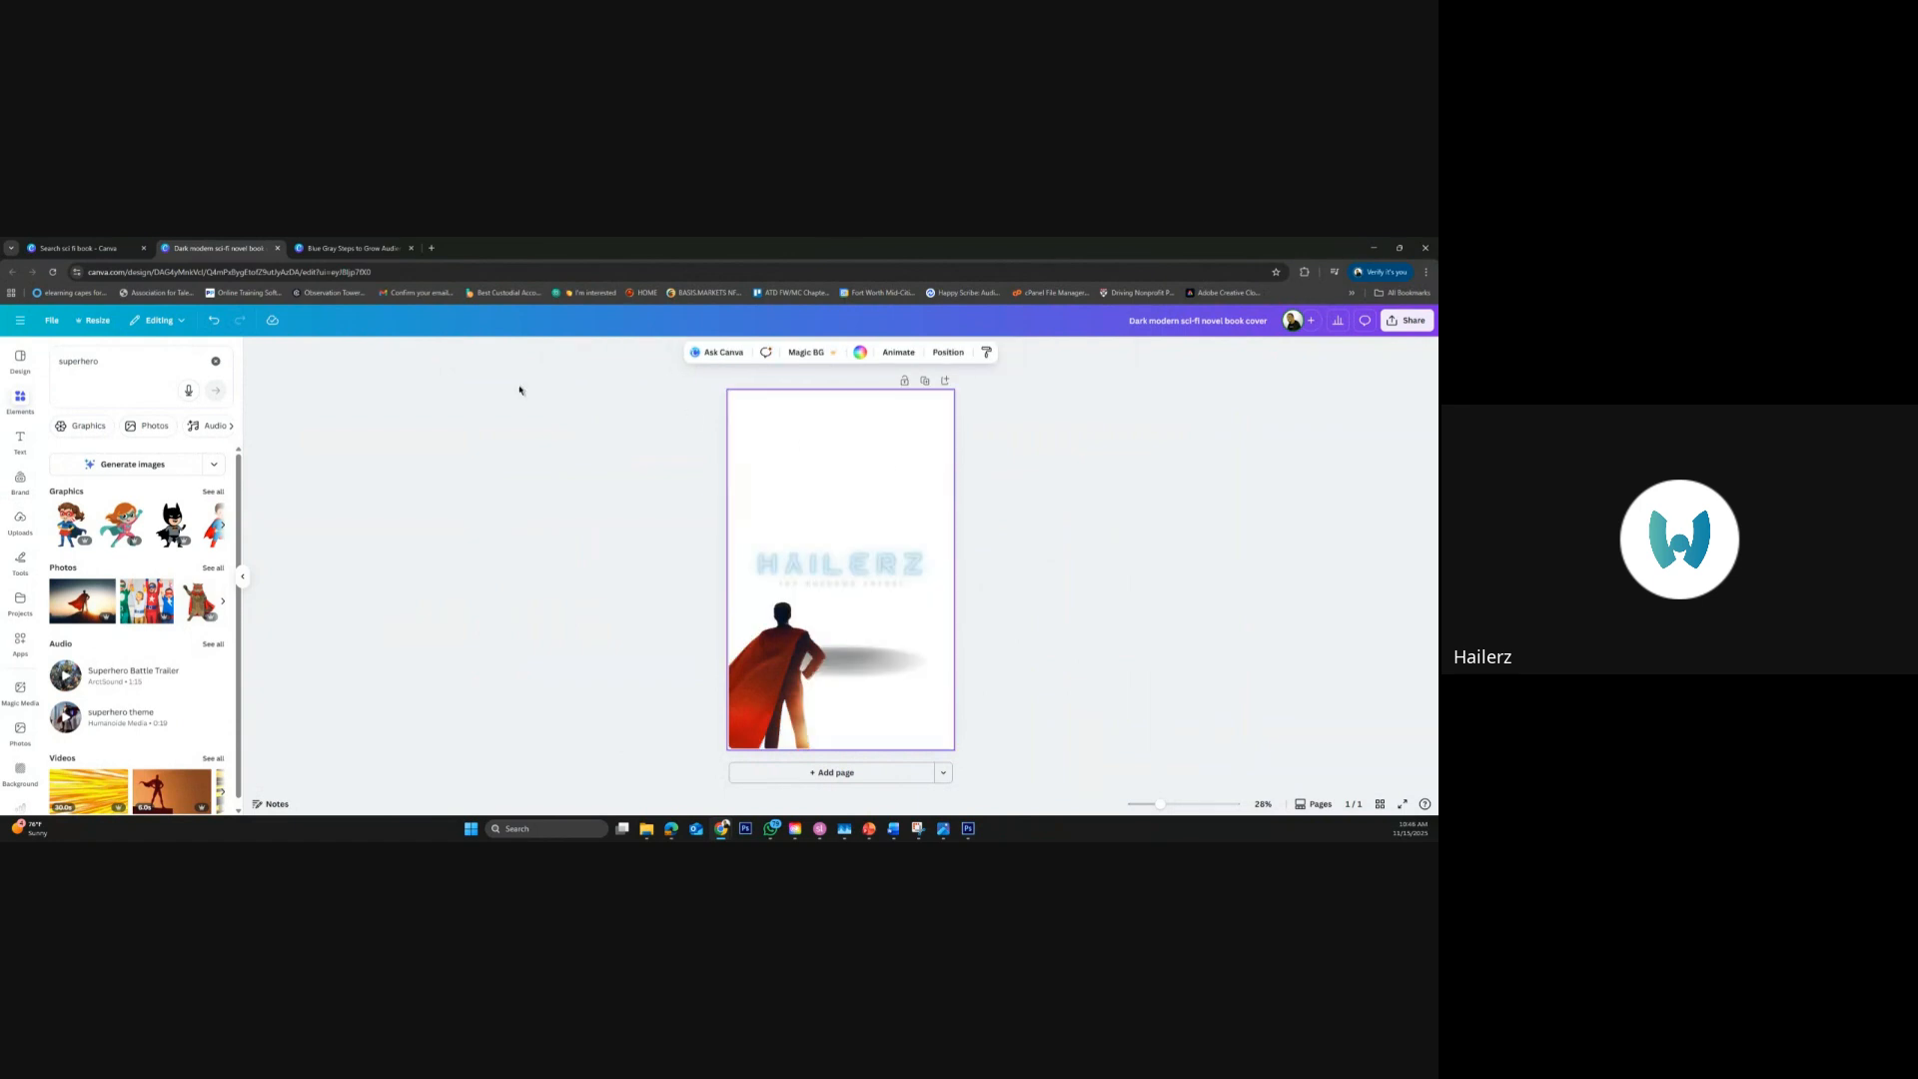
{"action": "double_click", "coordinate": [104, 360]}
{"action": "type", "text": "city"}
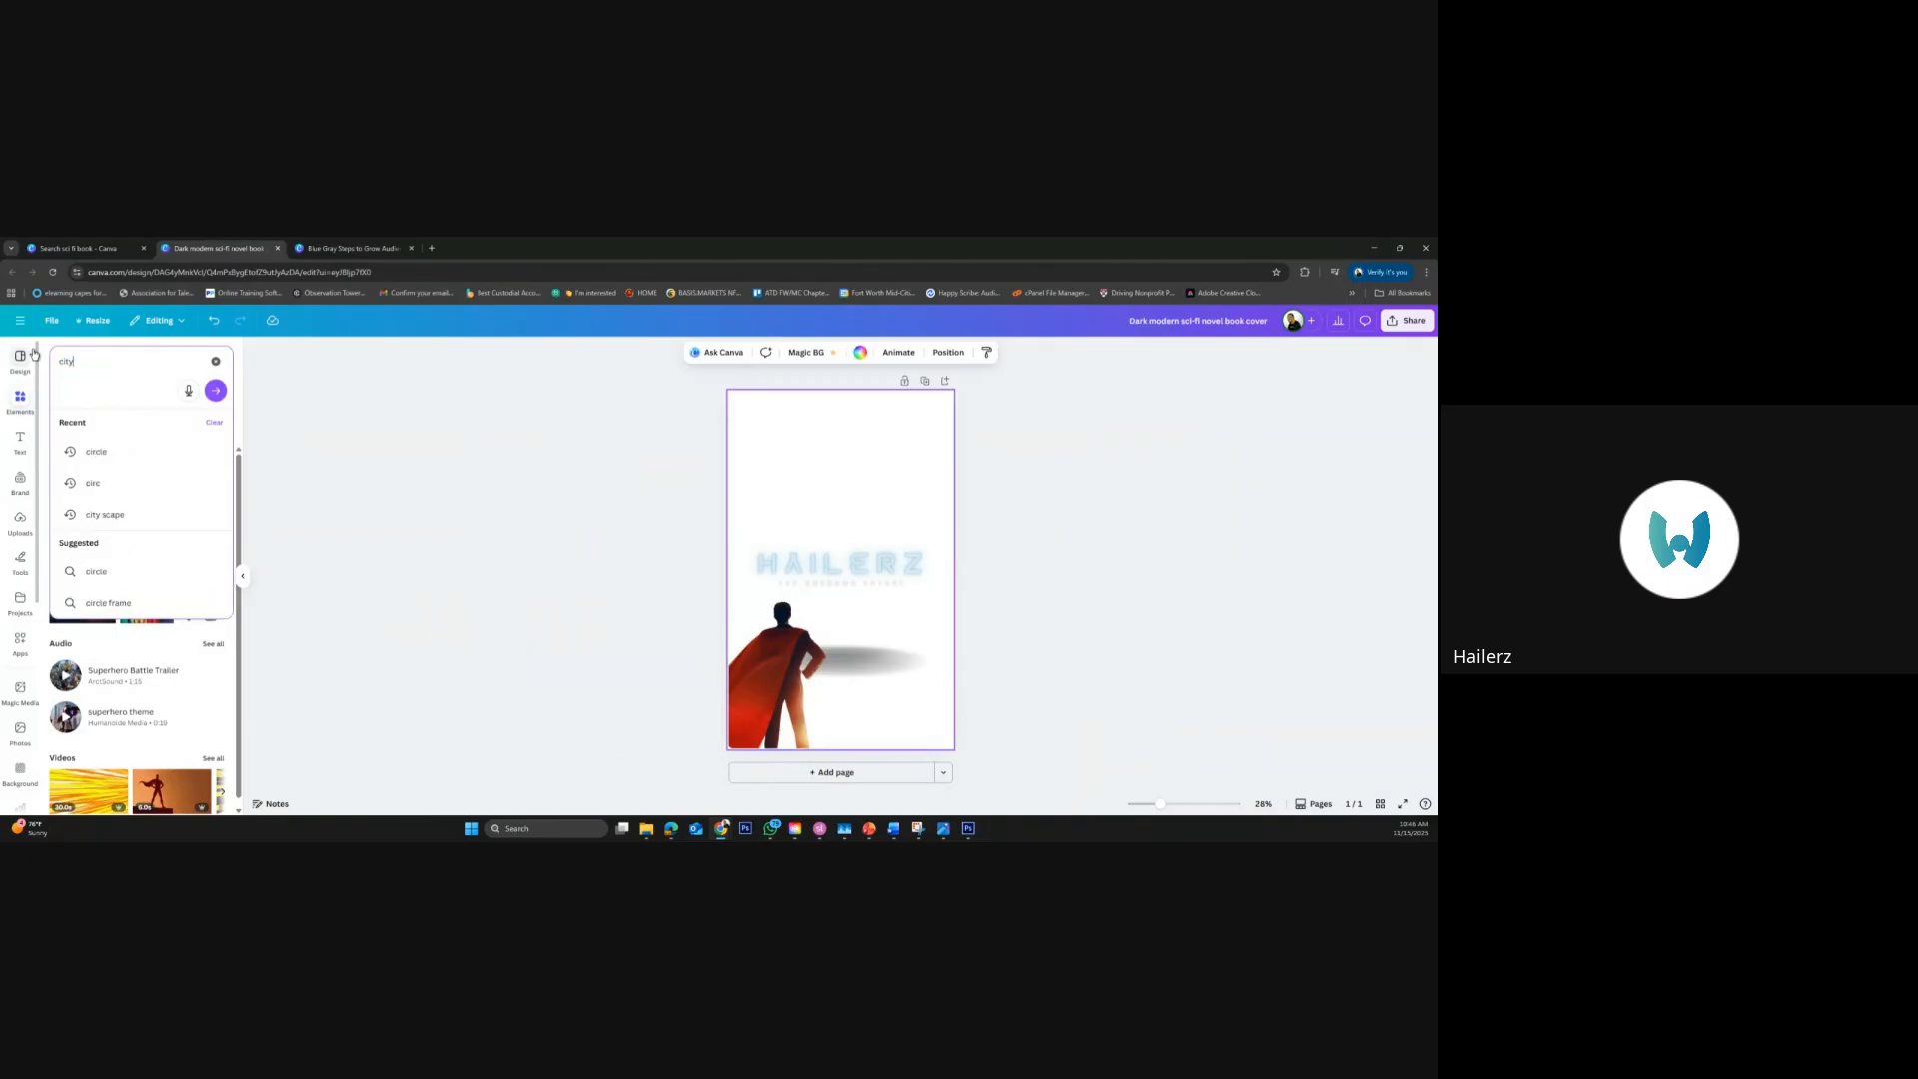
{"action": "key", "text": "Return"}
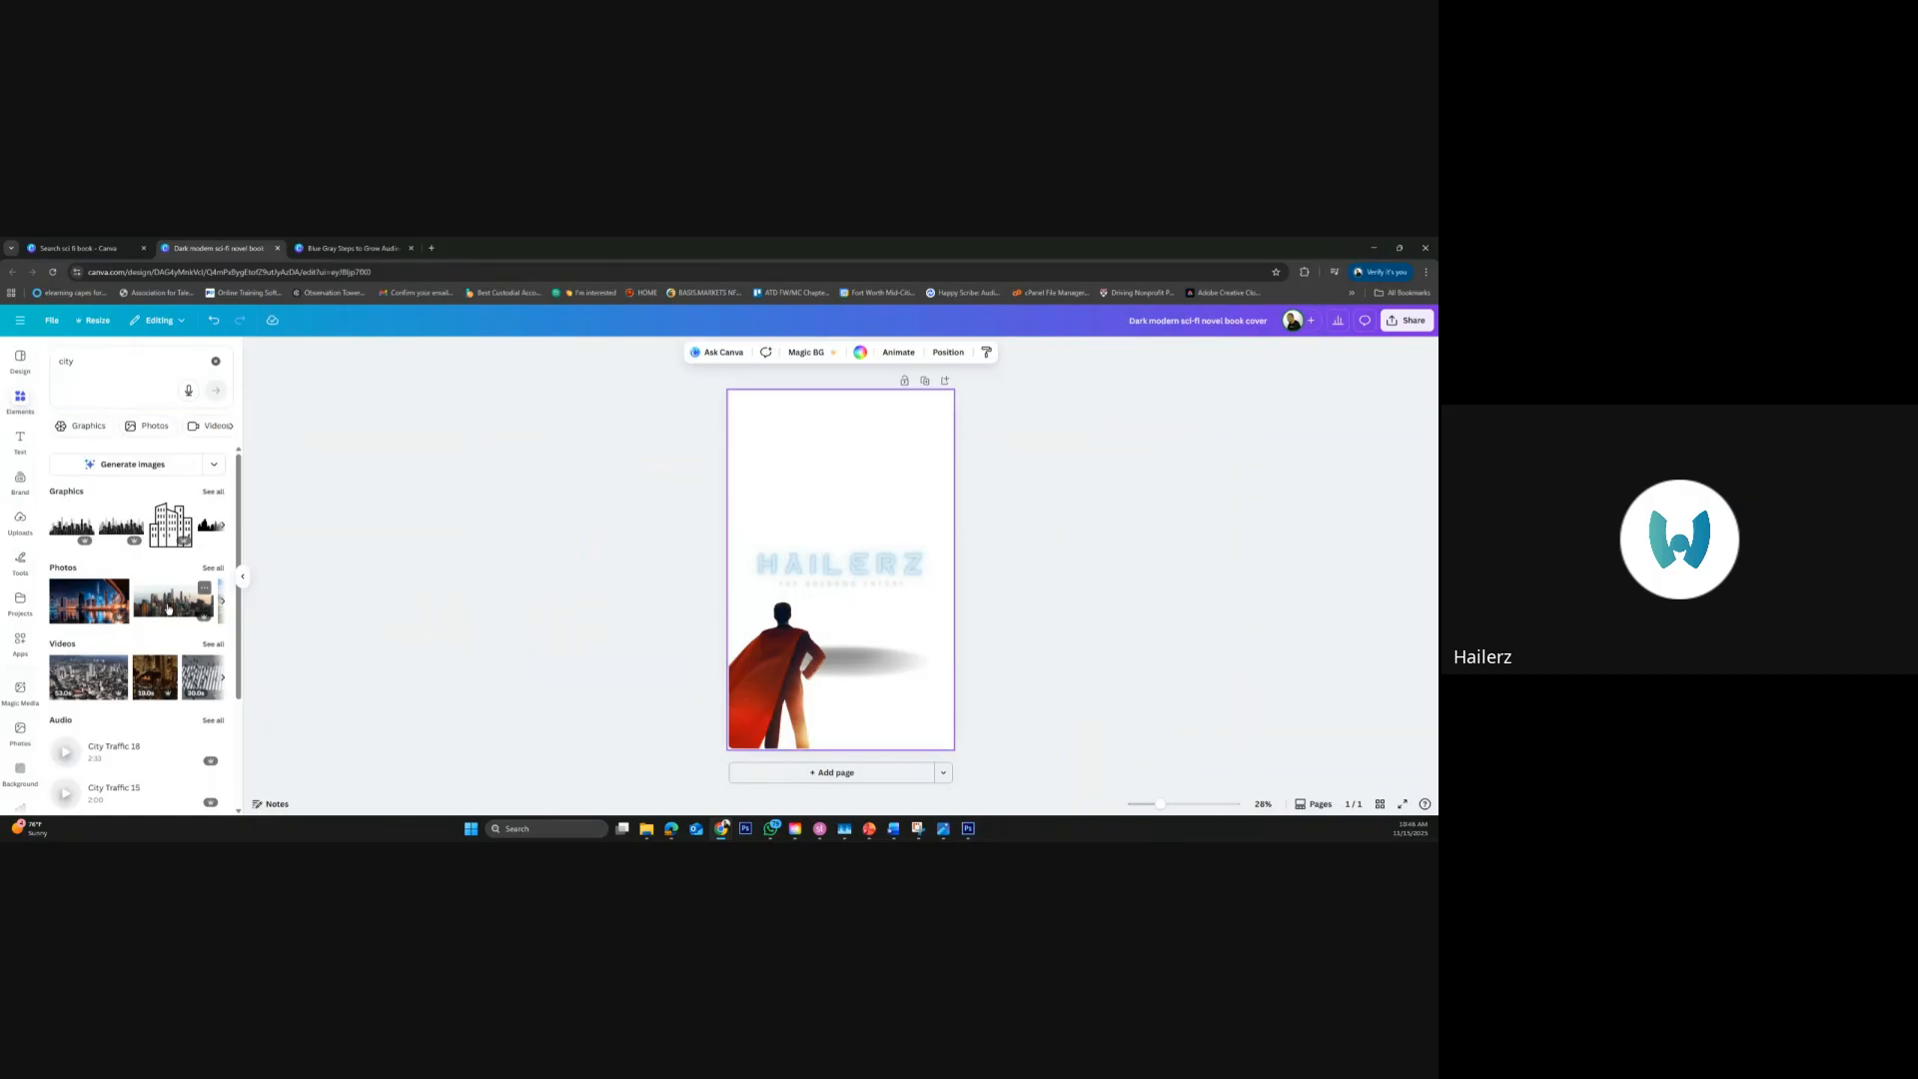
{"action": "left_click", "coordinate": [89, 603]}
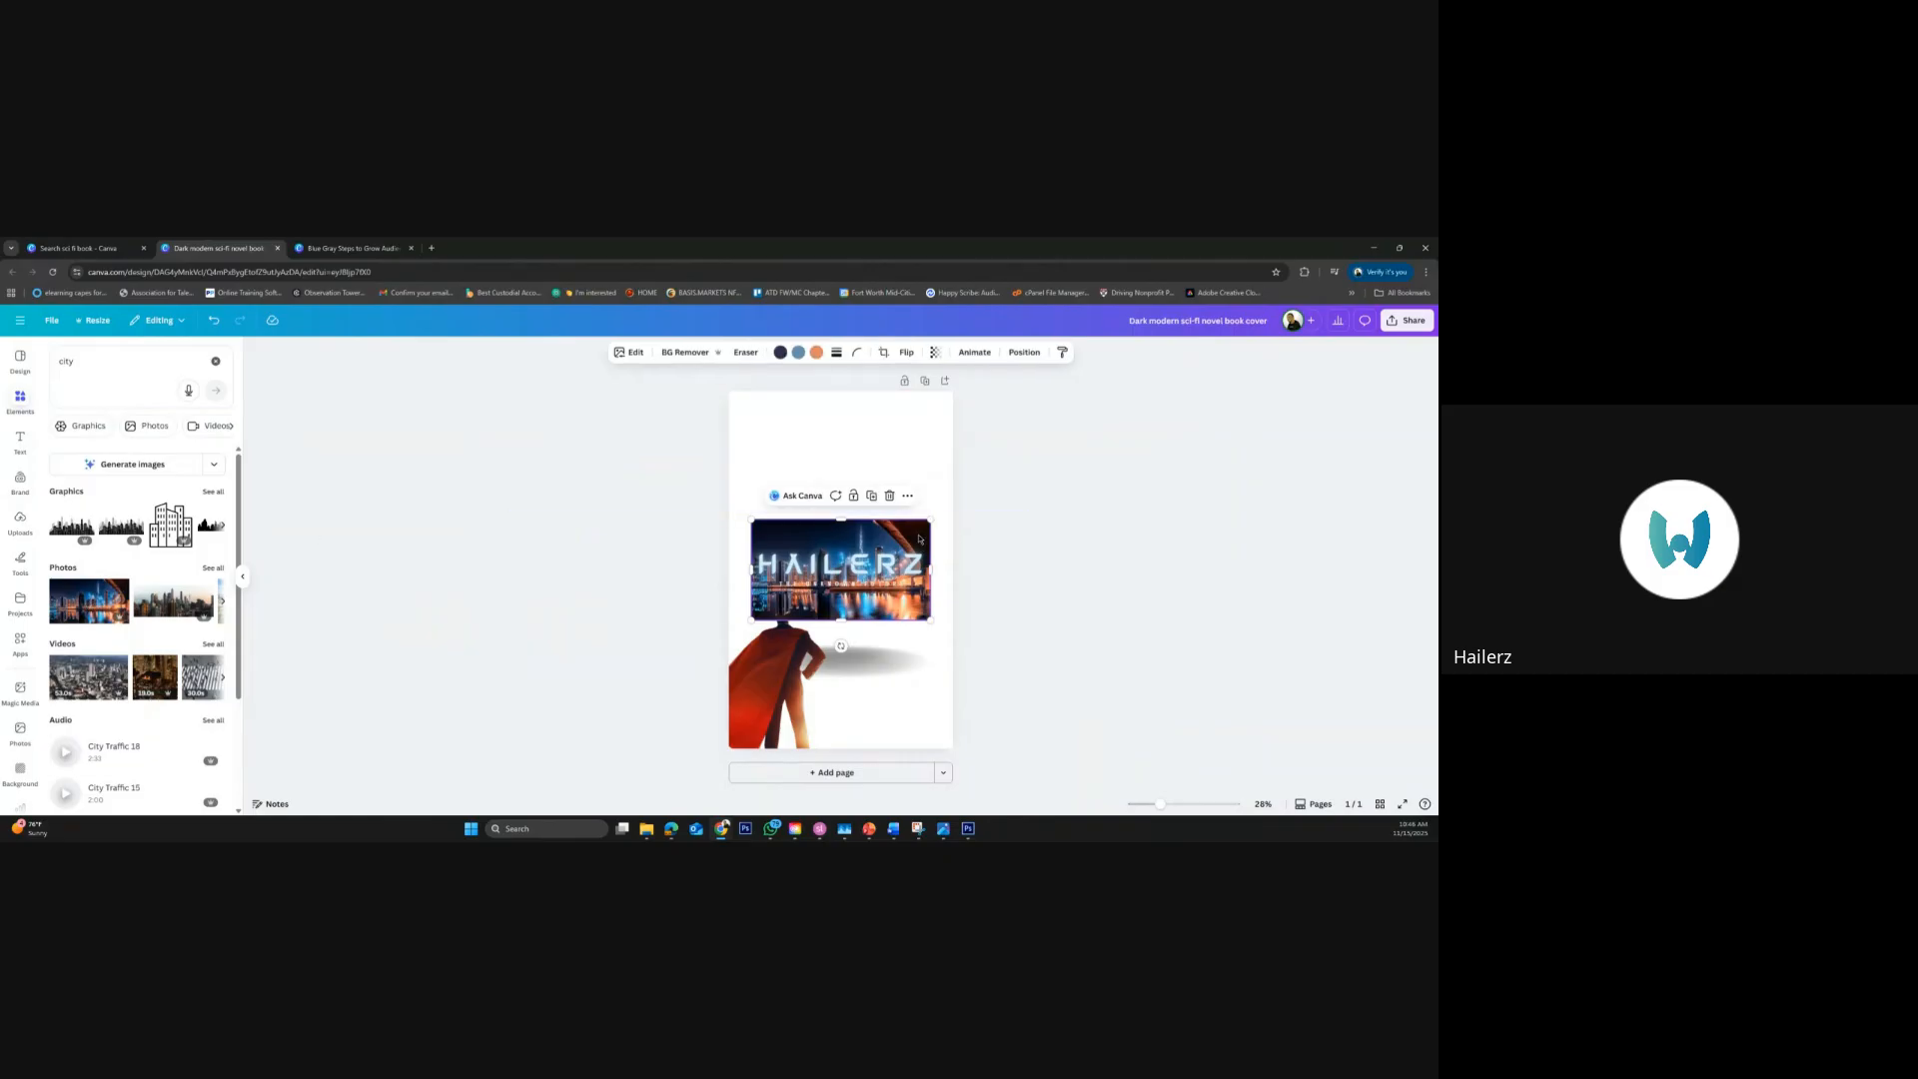
{"action": "right_click", "coordinate": [919, 539]}
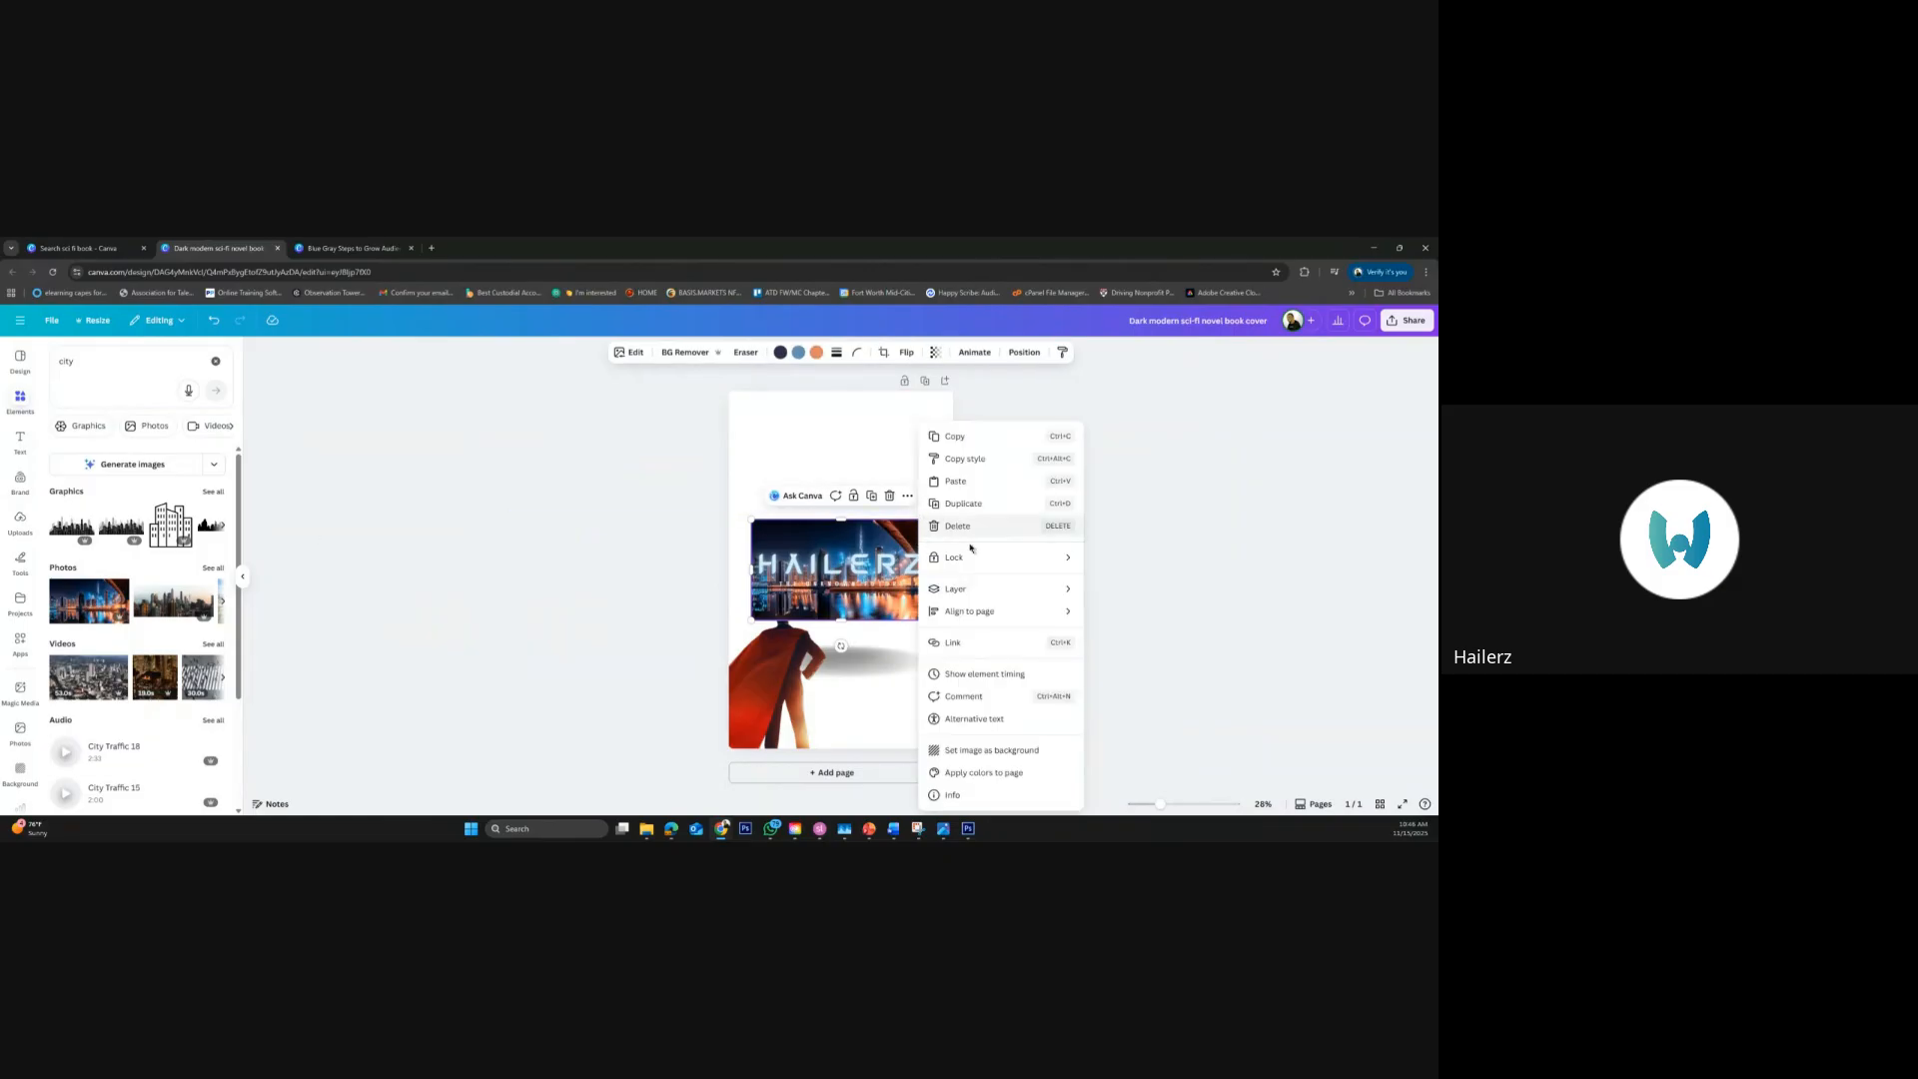
{"action": "left_click", "coordinate": [983, 749]}
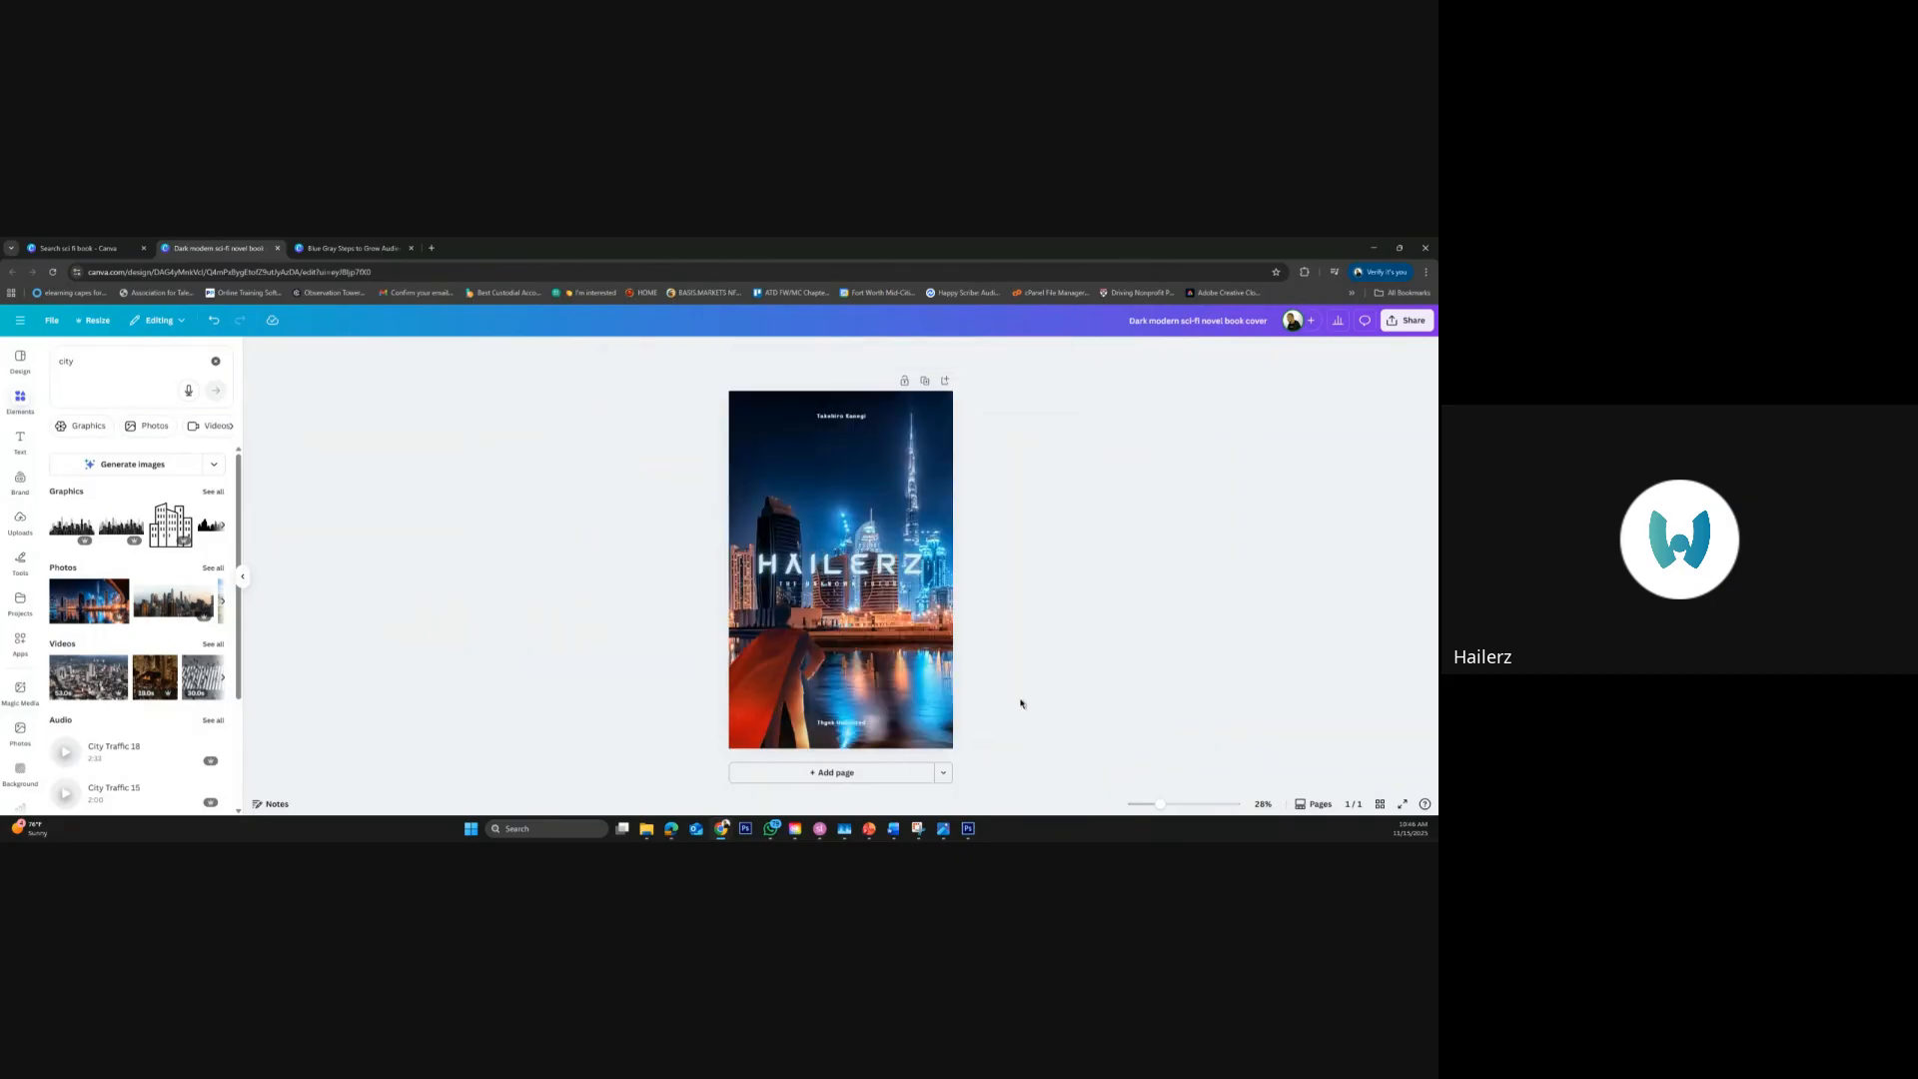
Move the "HAILERZ" title and its subtitle together up to the sky area just below the author name
{"action": "left_click", "coordinate": [872, 569]}
{"action": "left_click", "coordinate": [875, 590], "text": "shift"}
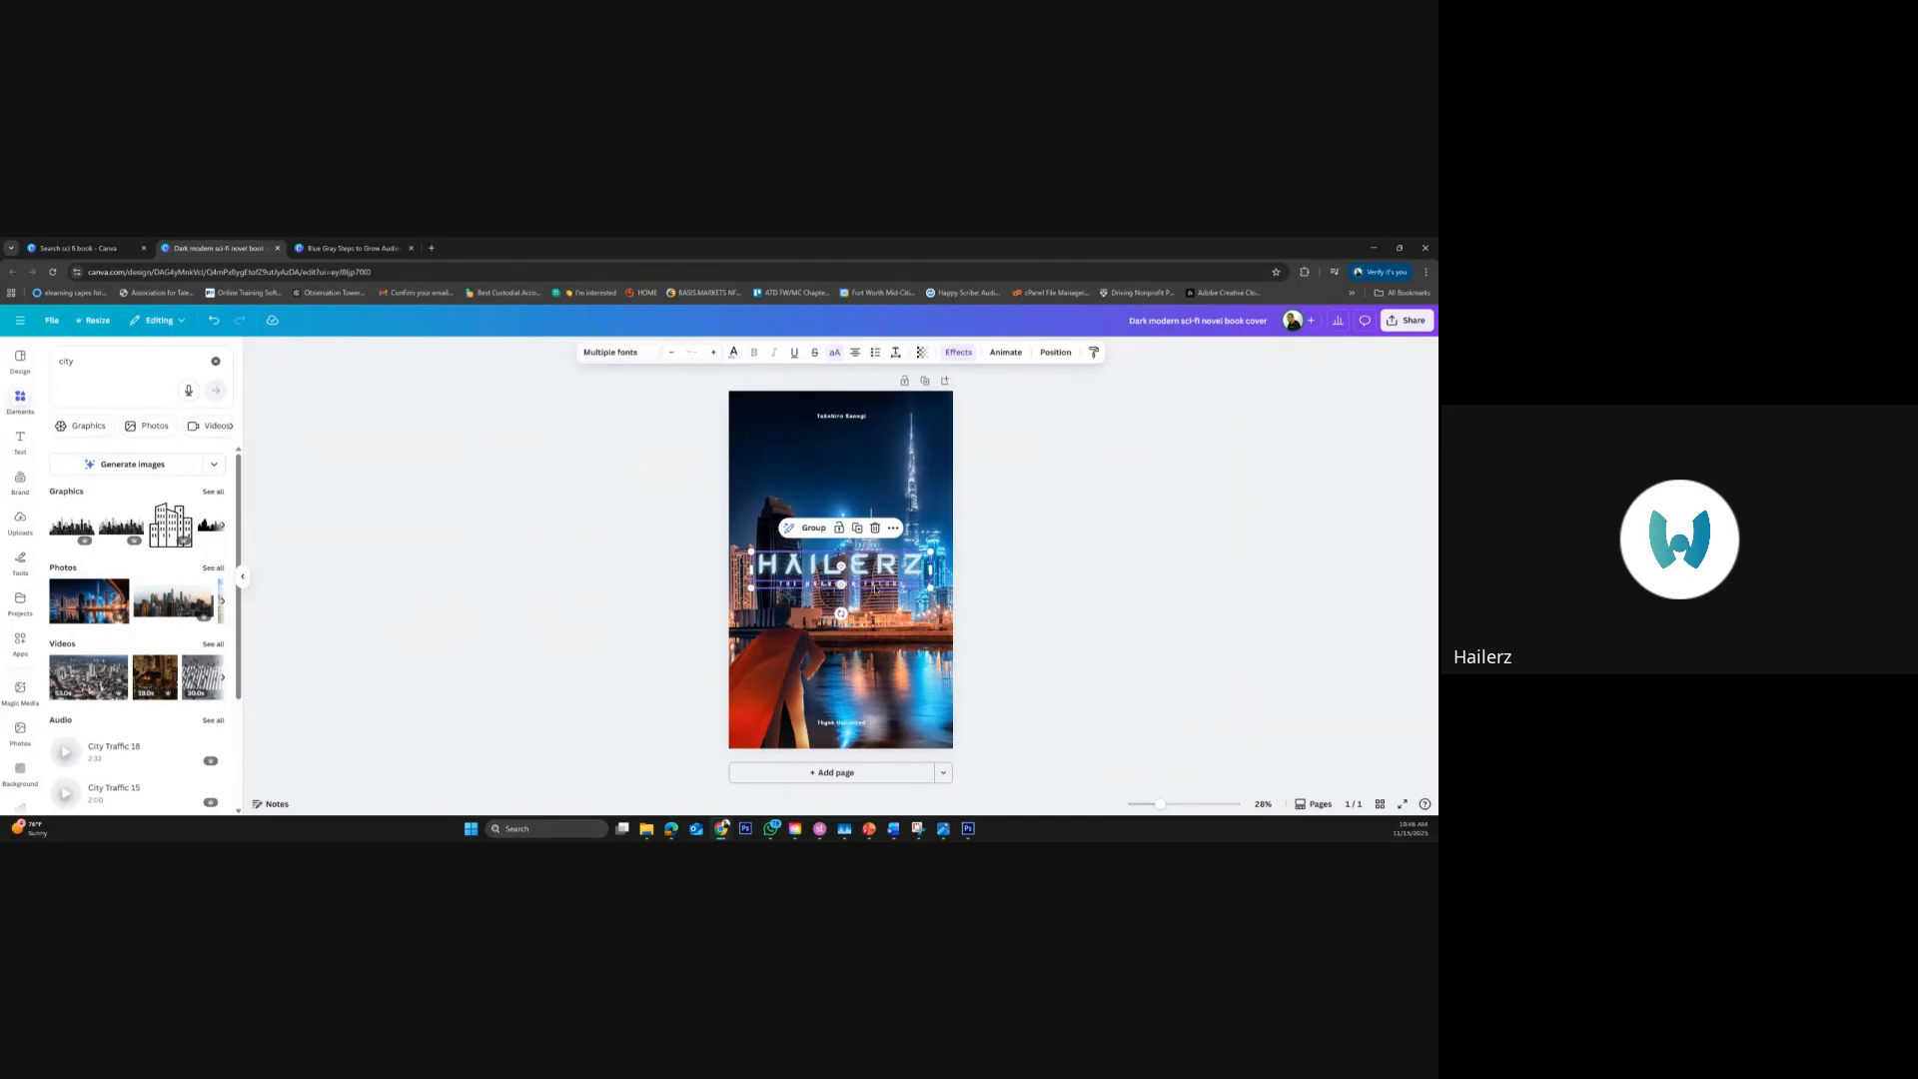
{"action": "left_click_drag", "start_coordinate": [870, 583], "coordinate": [870, 467]}
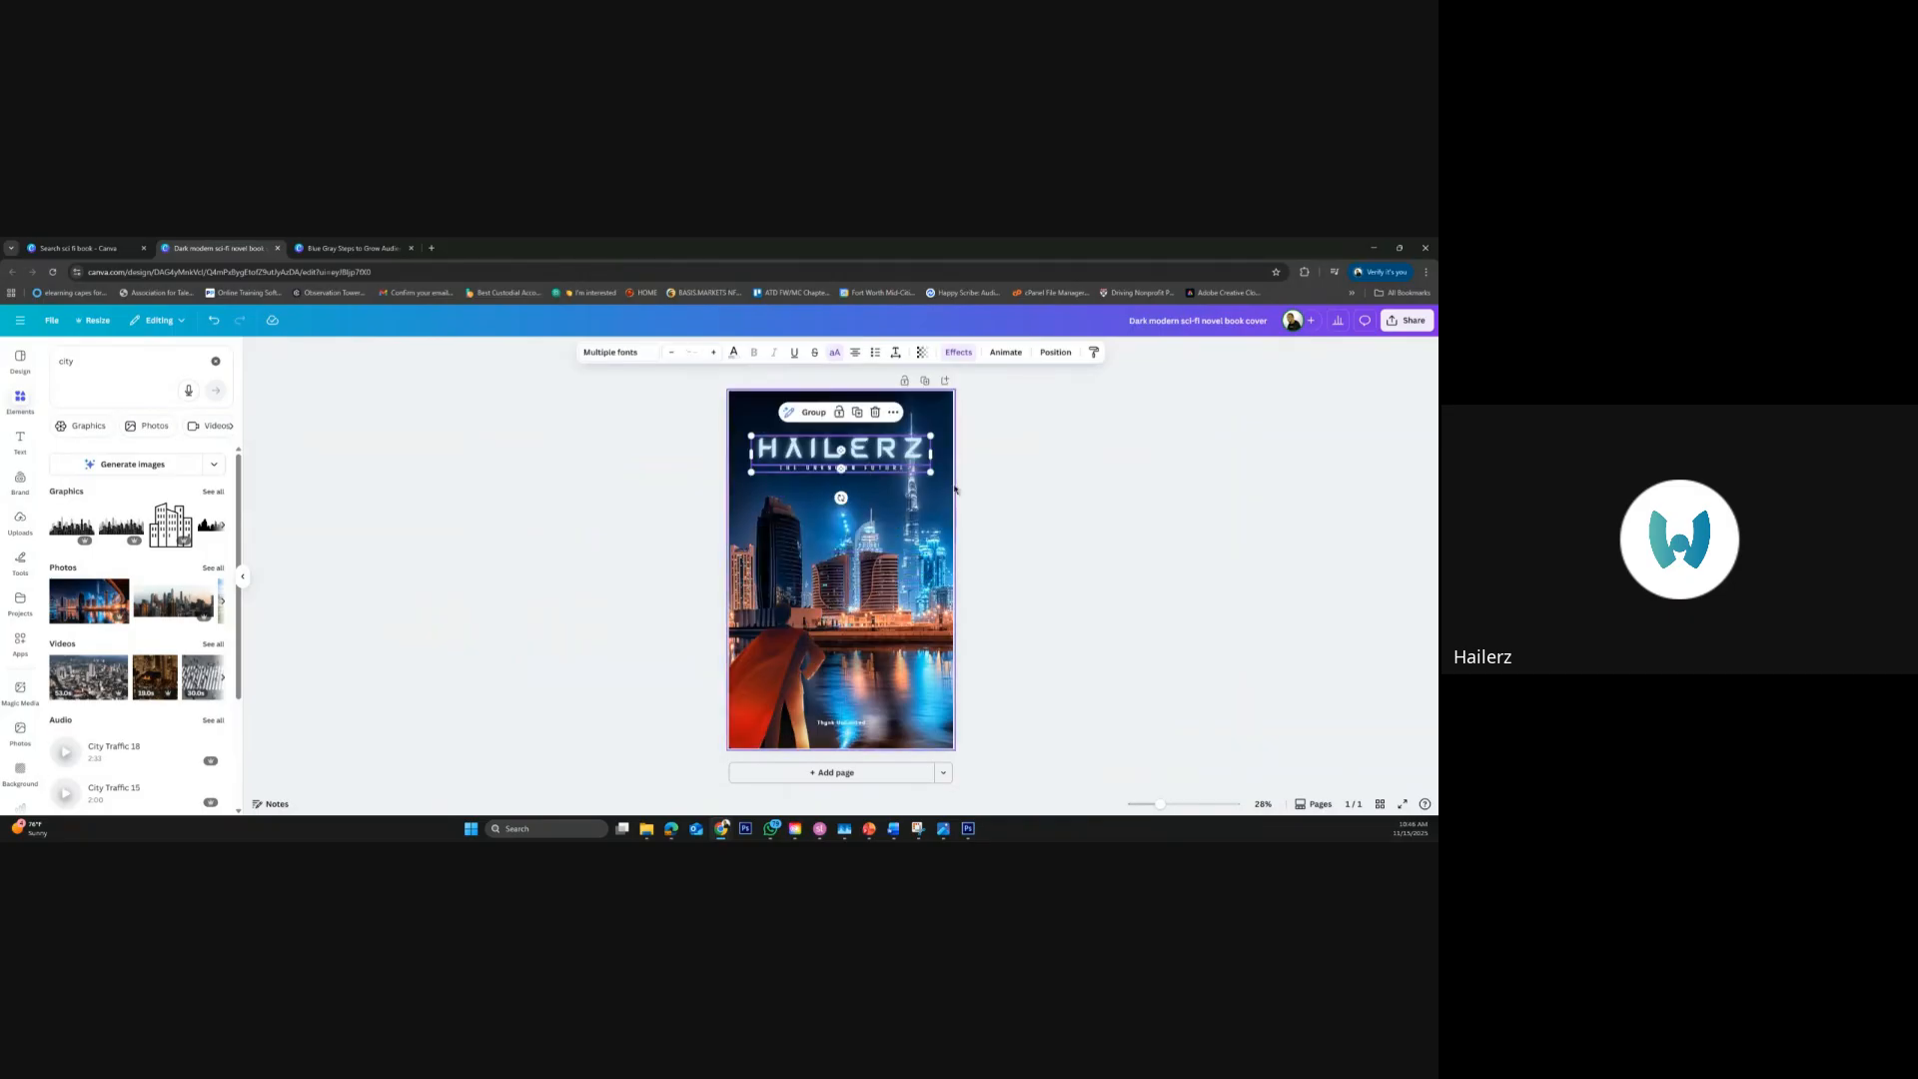
{"action": "left_click", "coordinate": [1005, 534]}
{"action": "left_click", "coordinate": [909, 583]}
{"action": "double_click", "coordinate": [946, 490]}
{"action": "left_click", "coordinate": [954, 489]}
{"action": "left_click", "coordinate": [956, 490]}
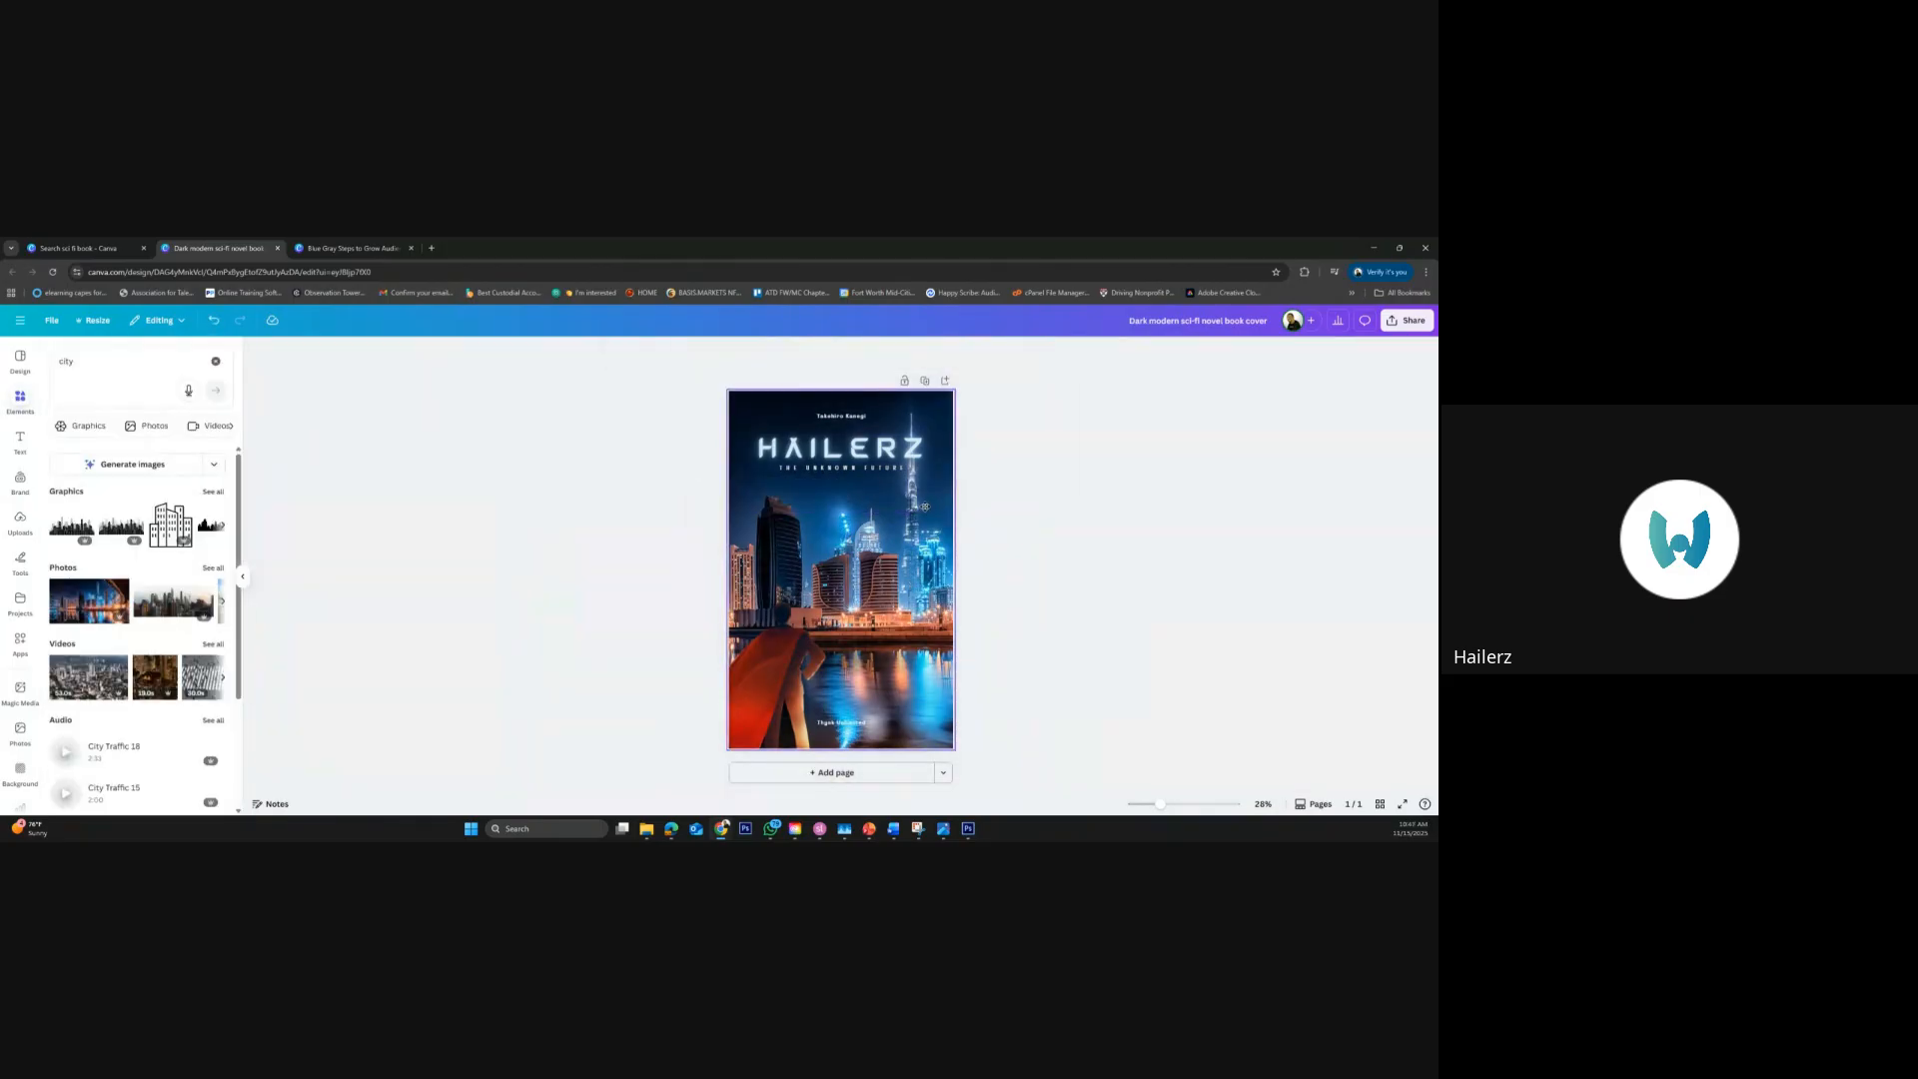
{"action": "double_click", "coordinate": [926, 511]}
{"action": "left_click", "coordinate": [1215, 519]}
{"action": "left_click", "coordinate": [1214, 520]}
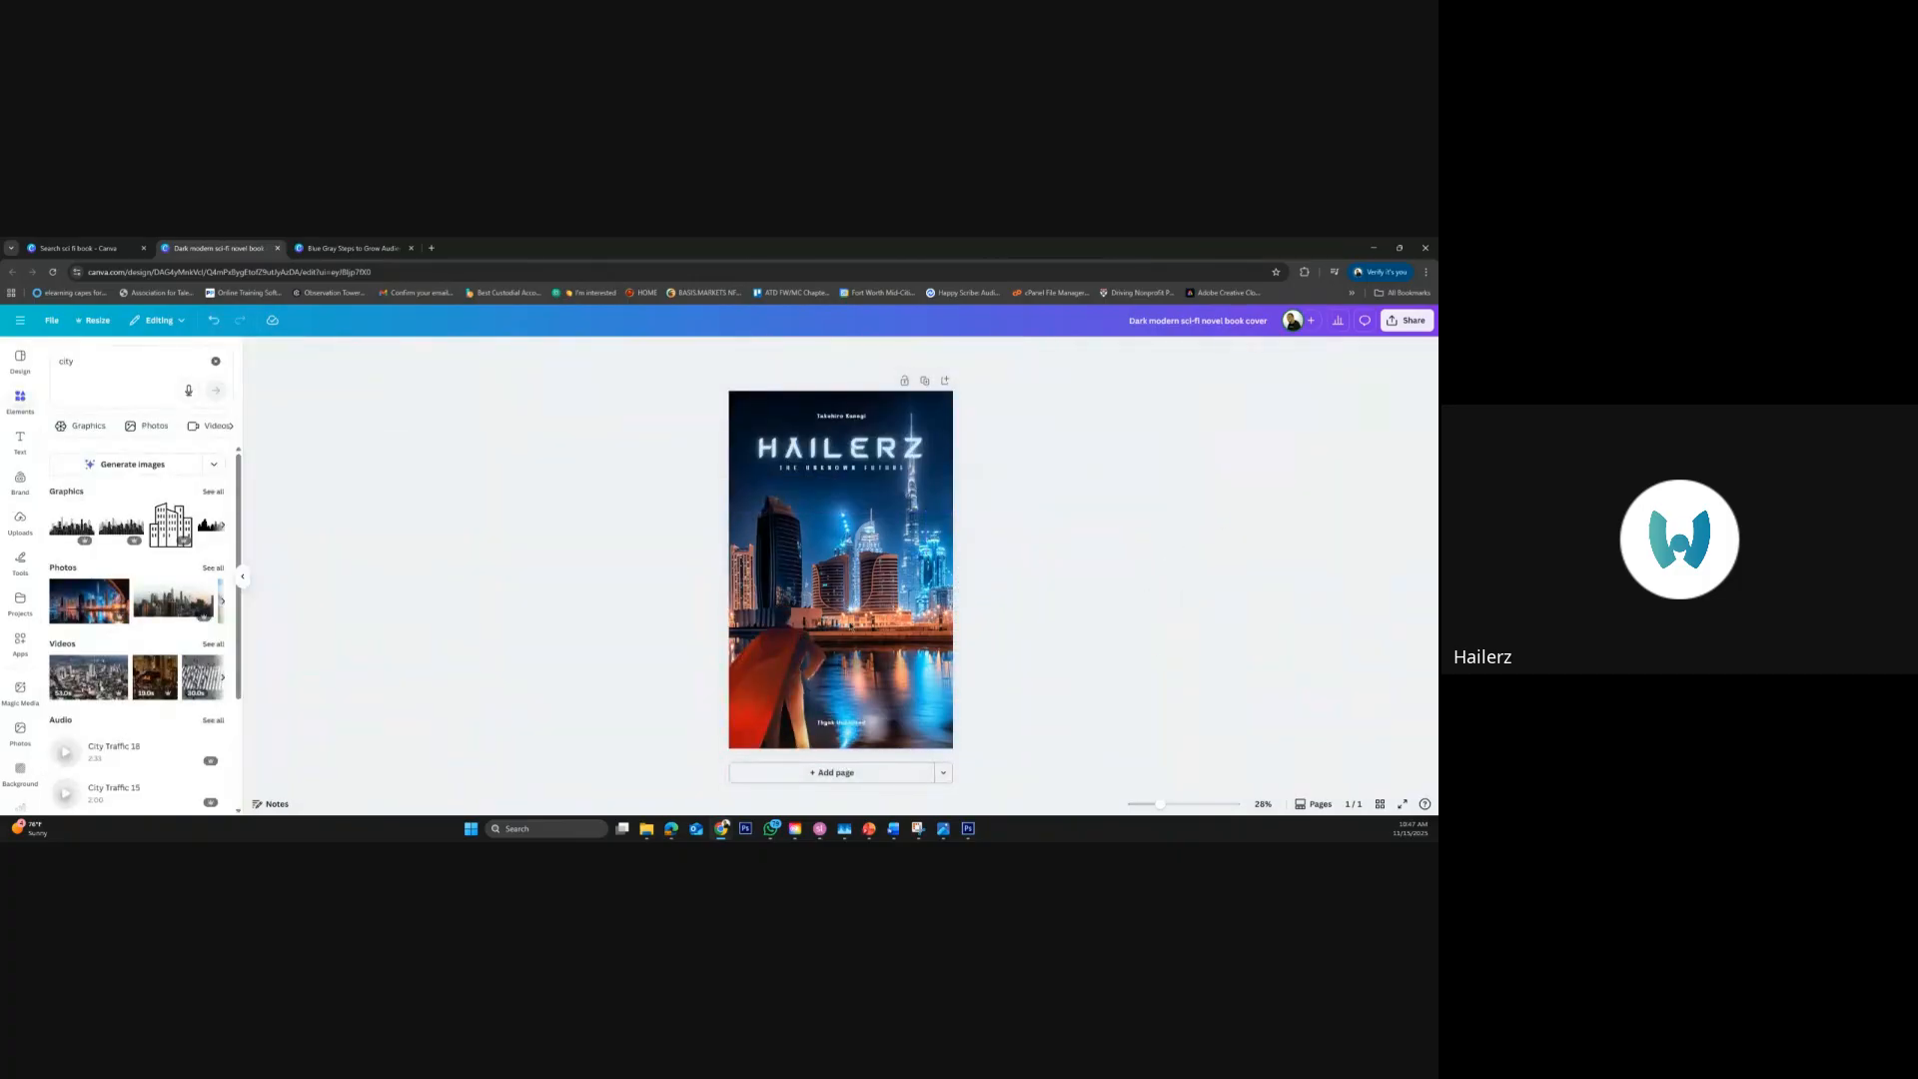
{"action": "left_click", "coordinate": [920, 513]}
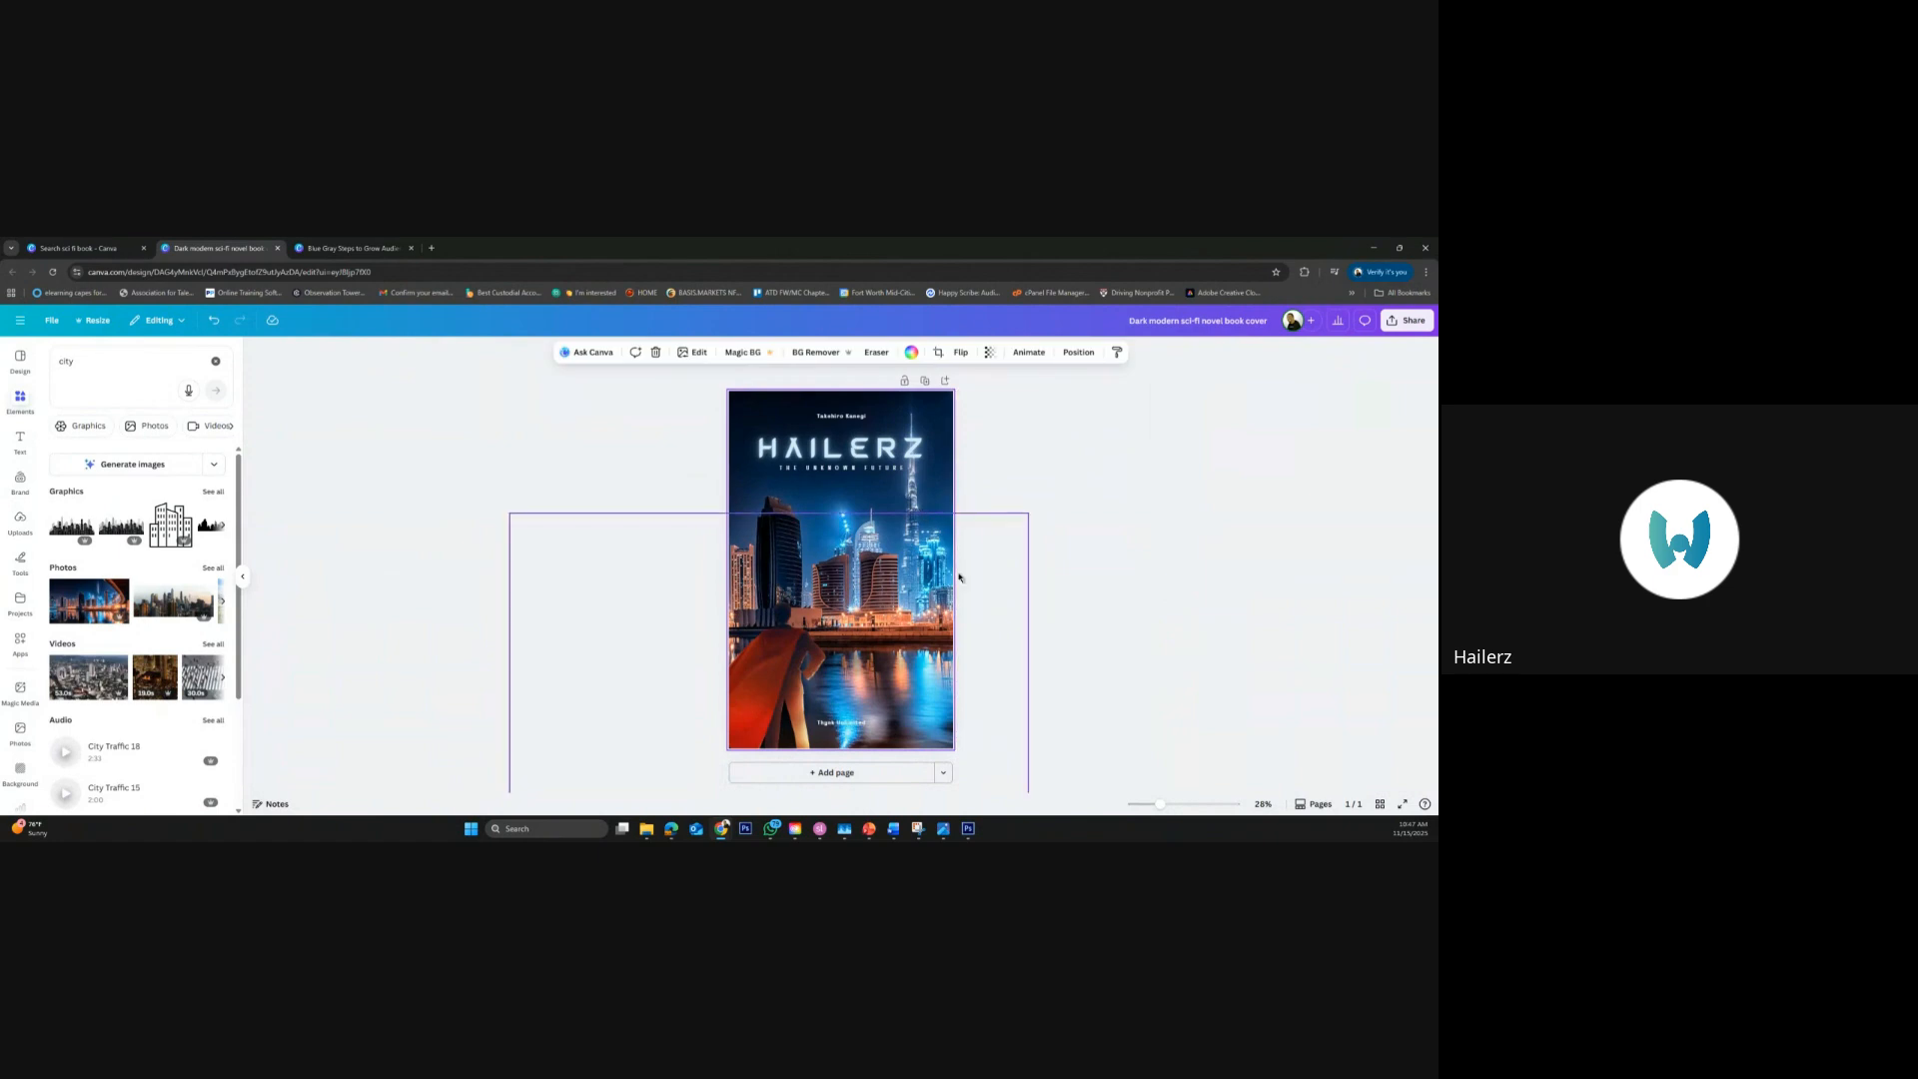
{"action": "left_click", "coordinate": [458, 424]}
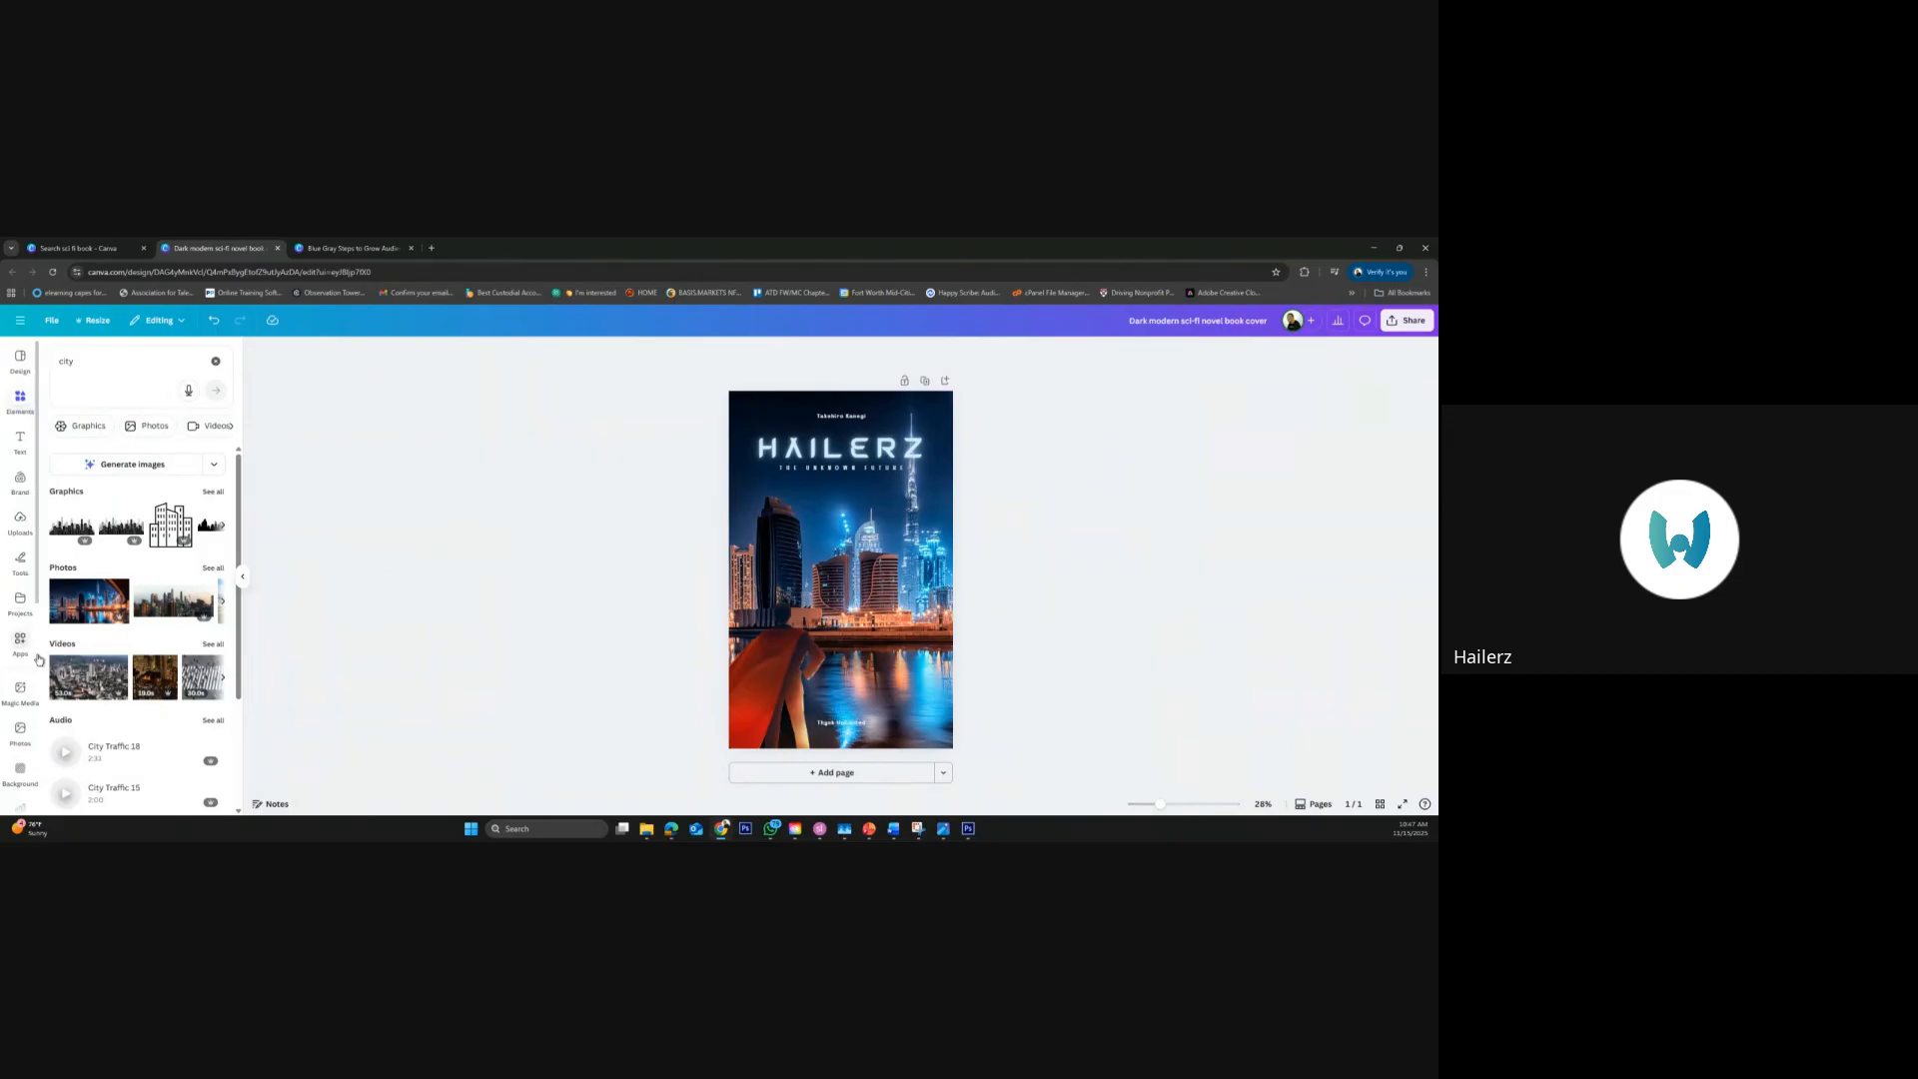
Search the elements for "filter", add the orange gradient graphic, and enlarge it to cover the whole page
{"action": "left_click", "coordinate": [73, 366]}
{"action": "type", "text": "filter"}
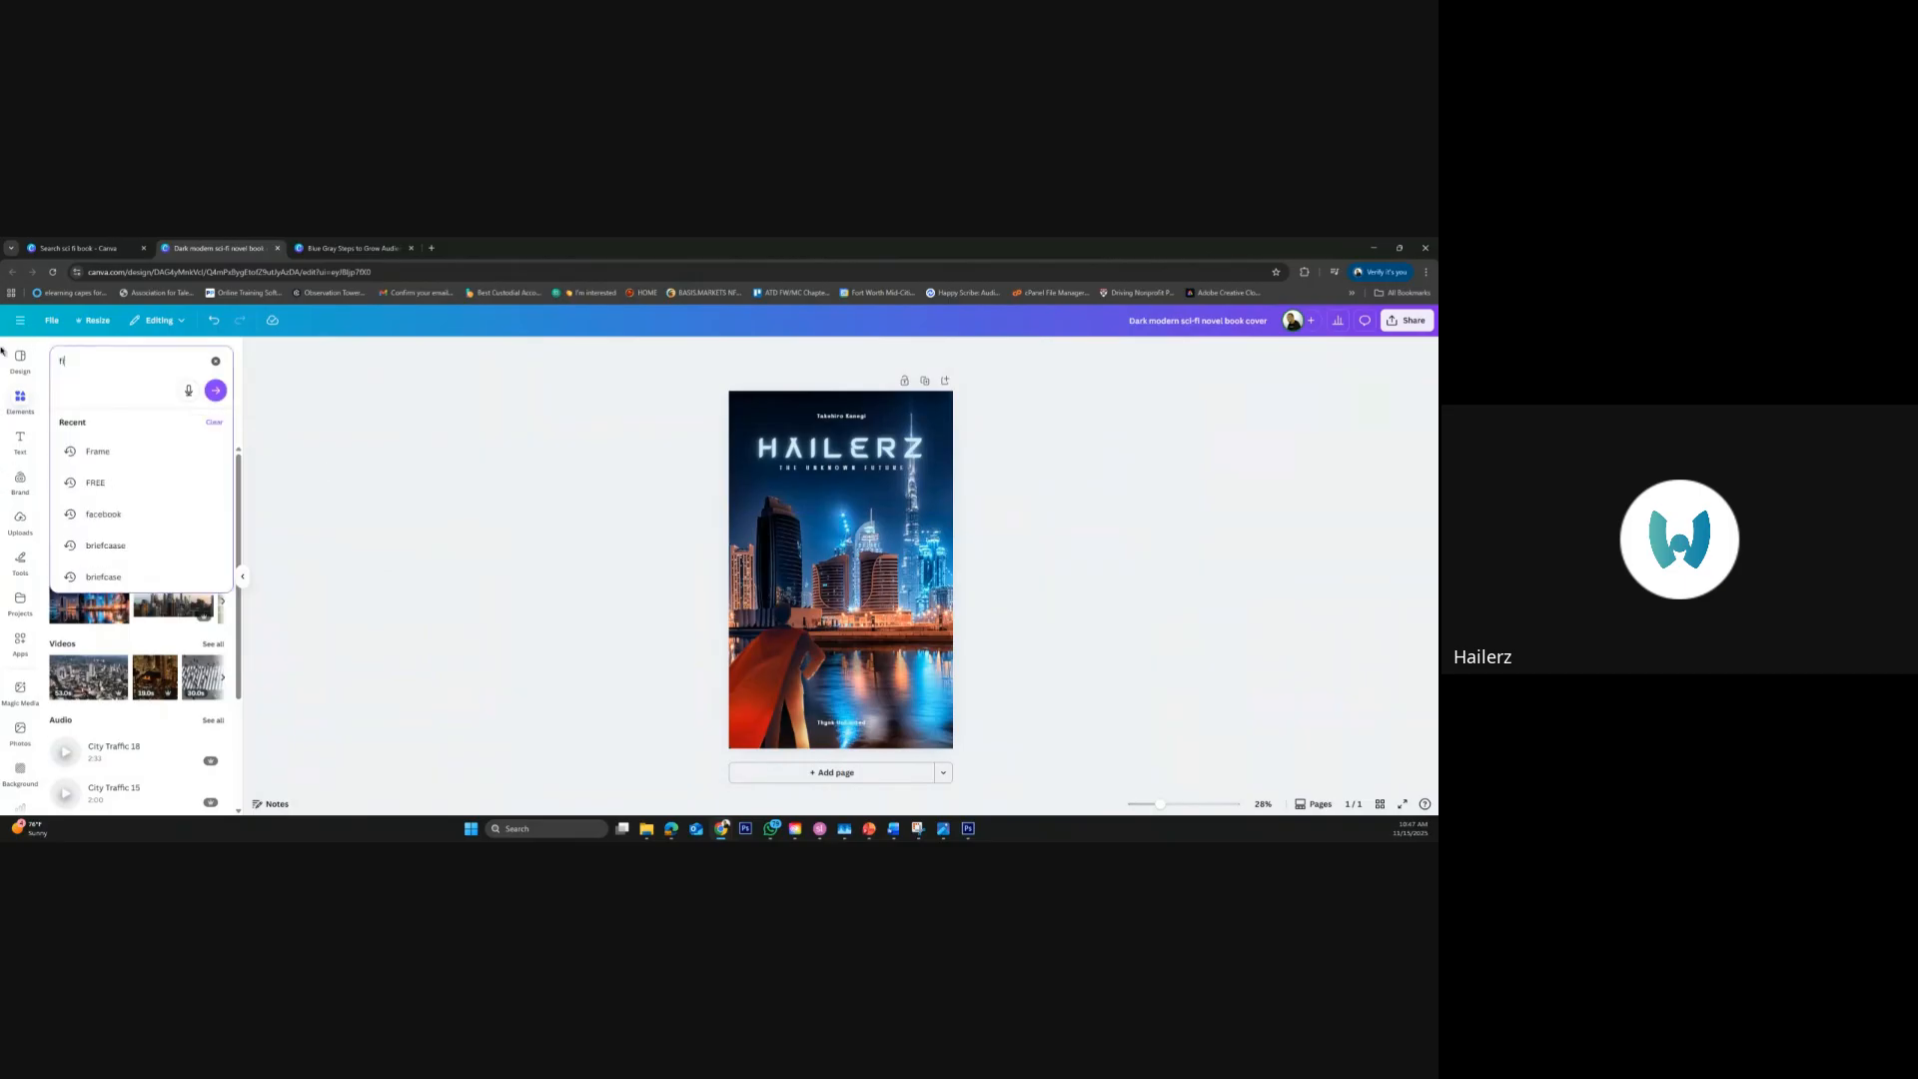
{"action": "key", "text": "Return"}
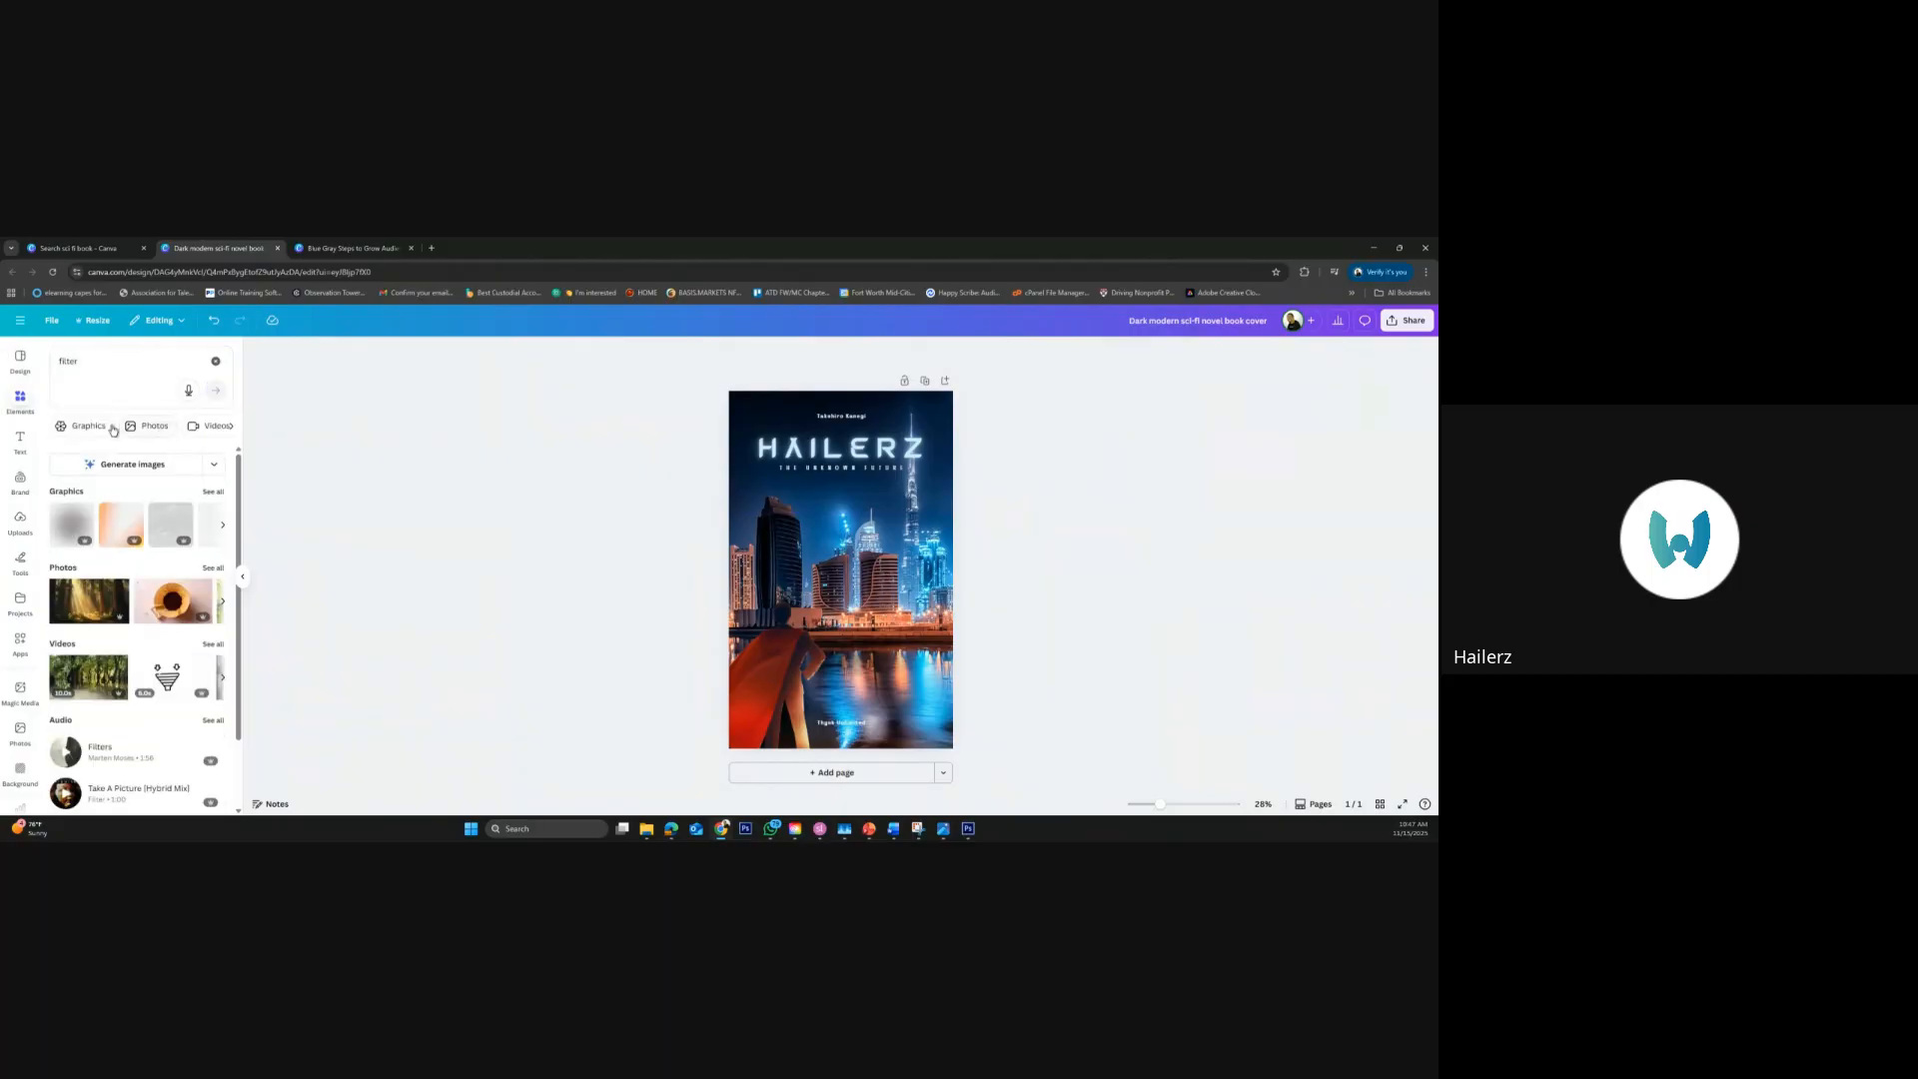
{"action": "left_click", "coordinate": [122, 534]}
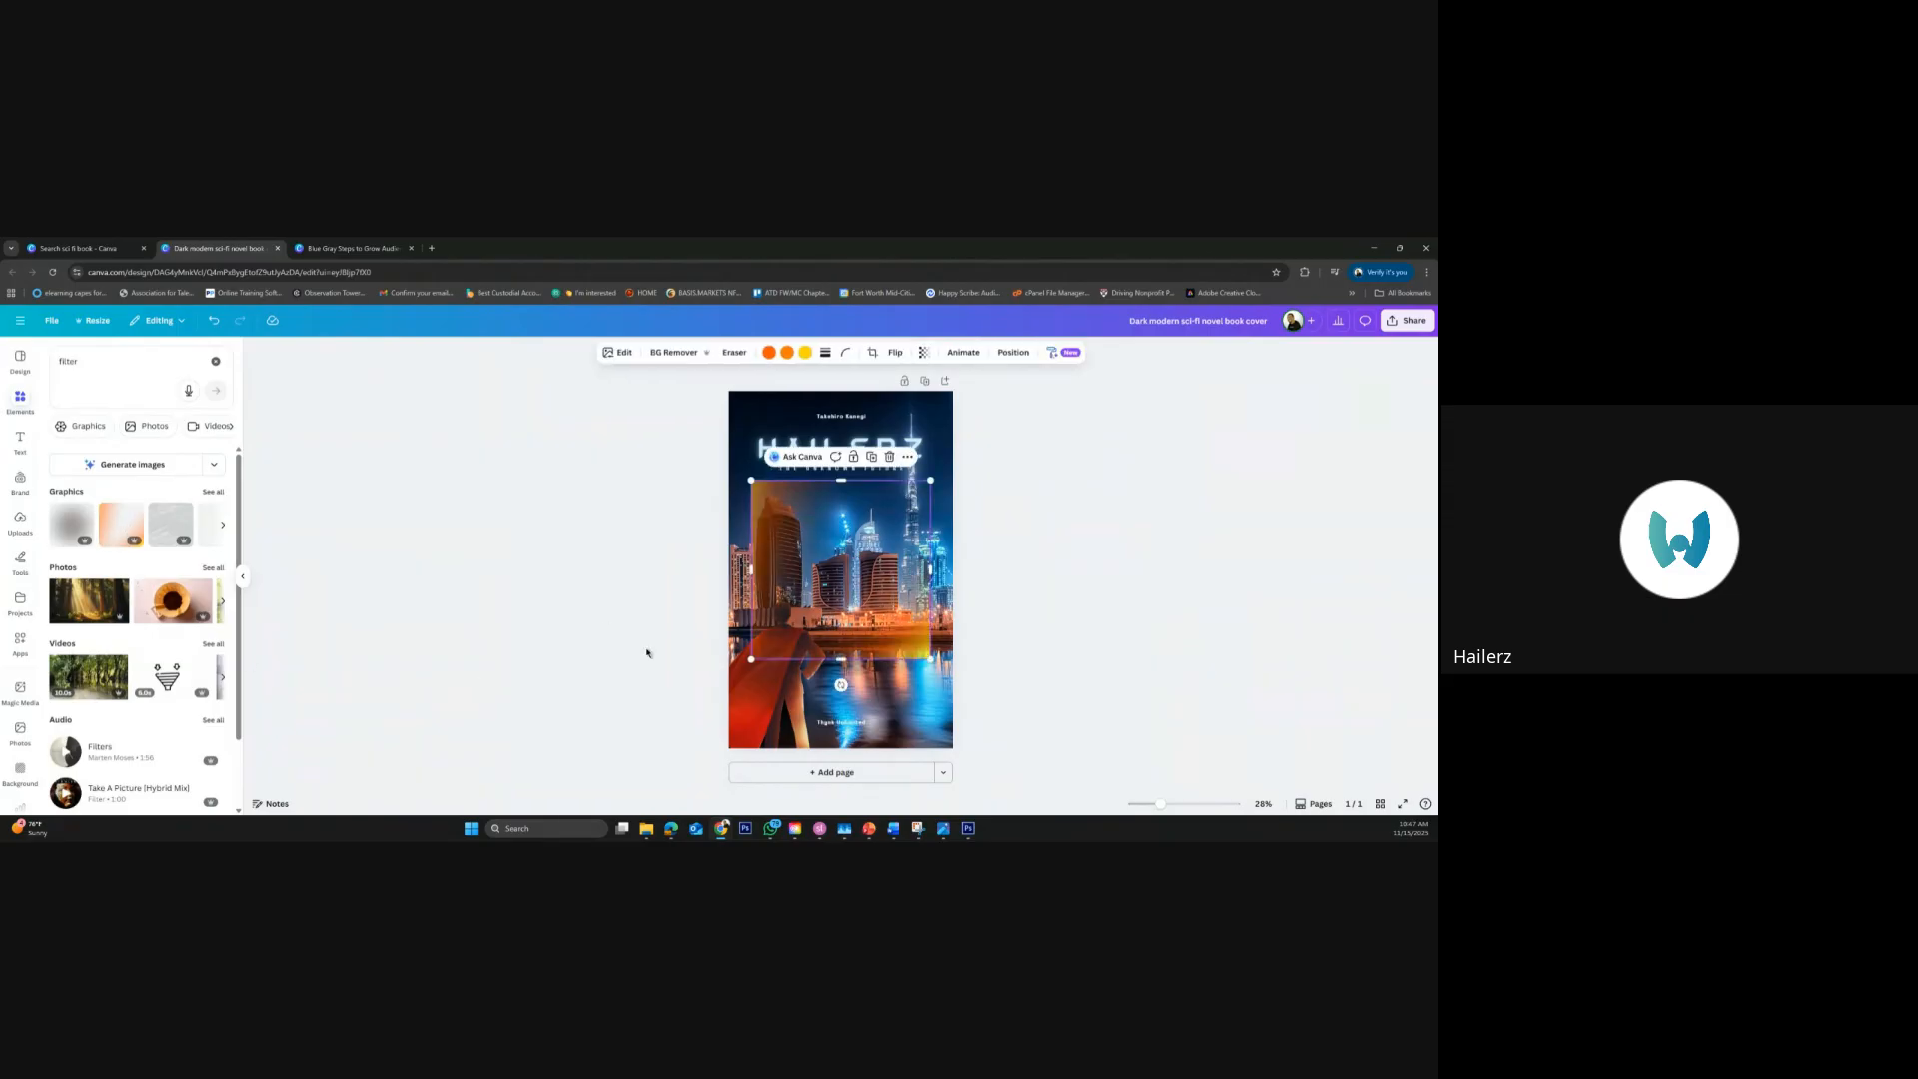
{"action": "left_click_drag", "start_coordinate": [881, 620], "coordinate": [860, 711]}
{"action": "left_click_drag", "start_coordinate": [908, 572], "coordinate": [986, 288]}
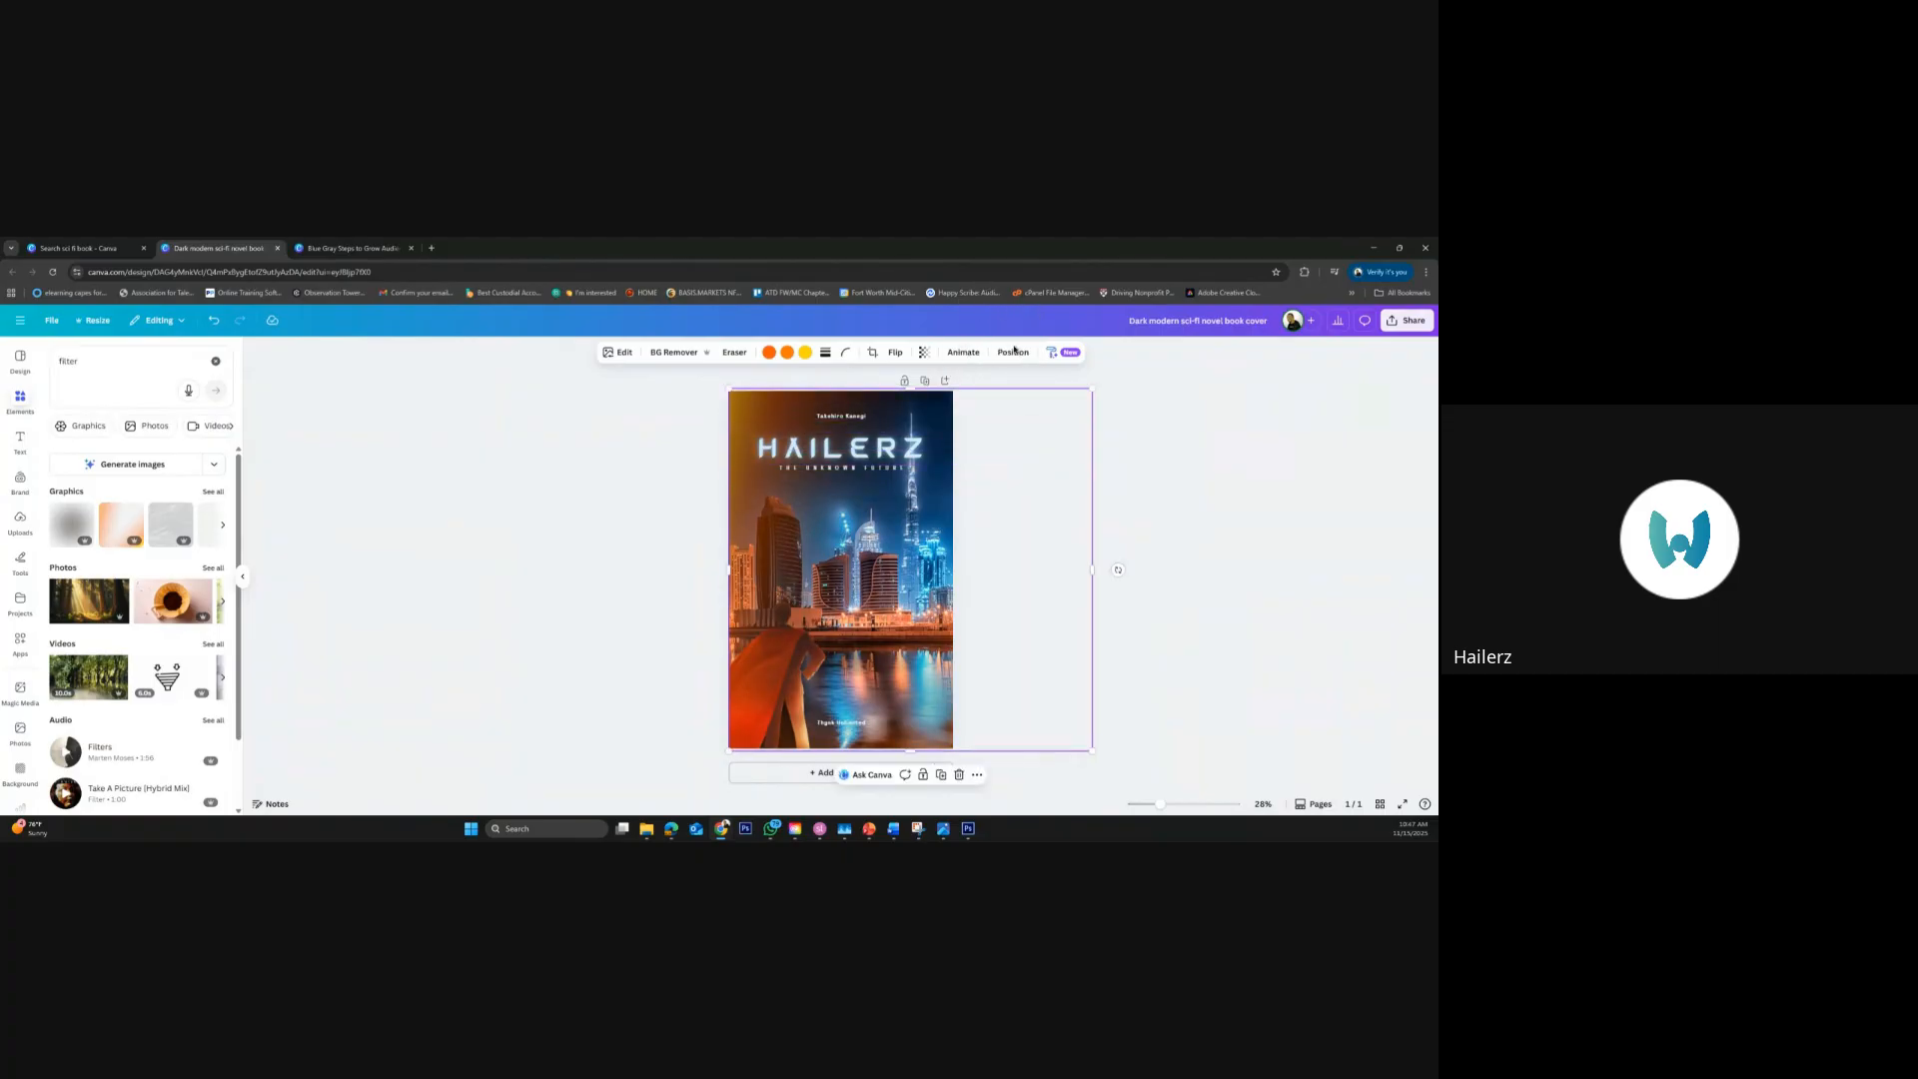
Shift the orange gradient overlay aside to compare the cover without it, and move it back over the whole page
{"action": "left_click_drag", "start_coordinate": [814, 666], "coordinate": [880, 661]}
{"action": "left_click", "coordinate": [774, 689]}
{"action": "right_click", "coordinate": [775, 690]}
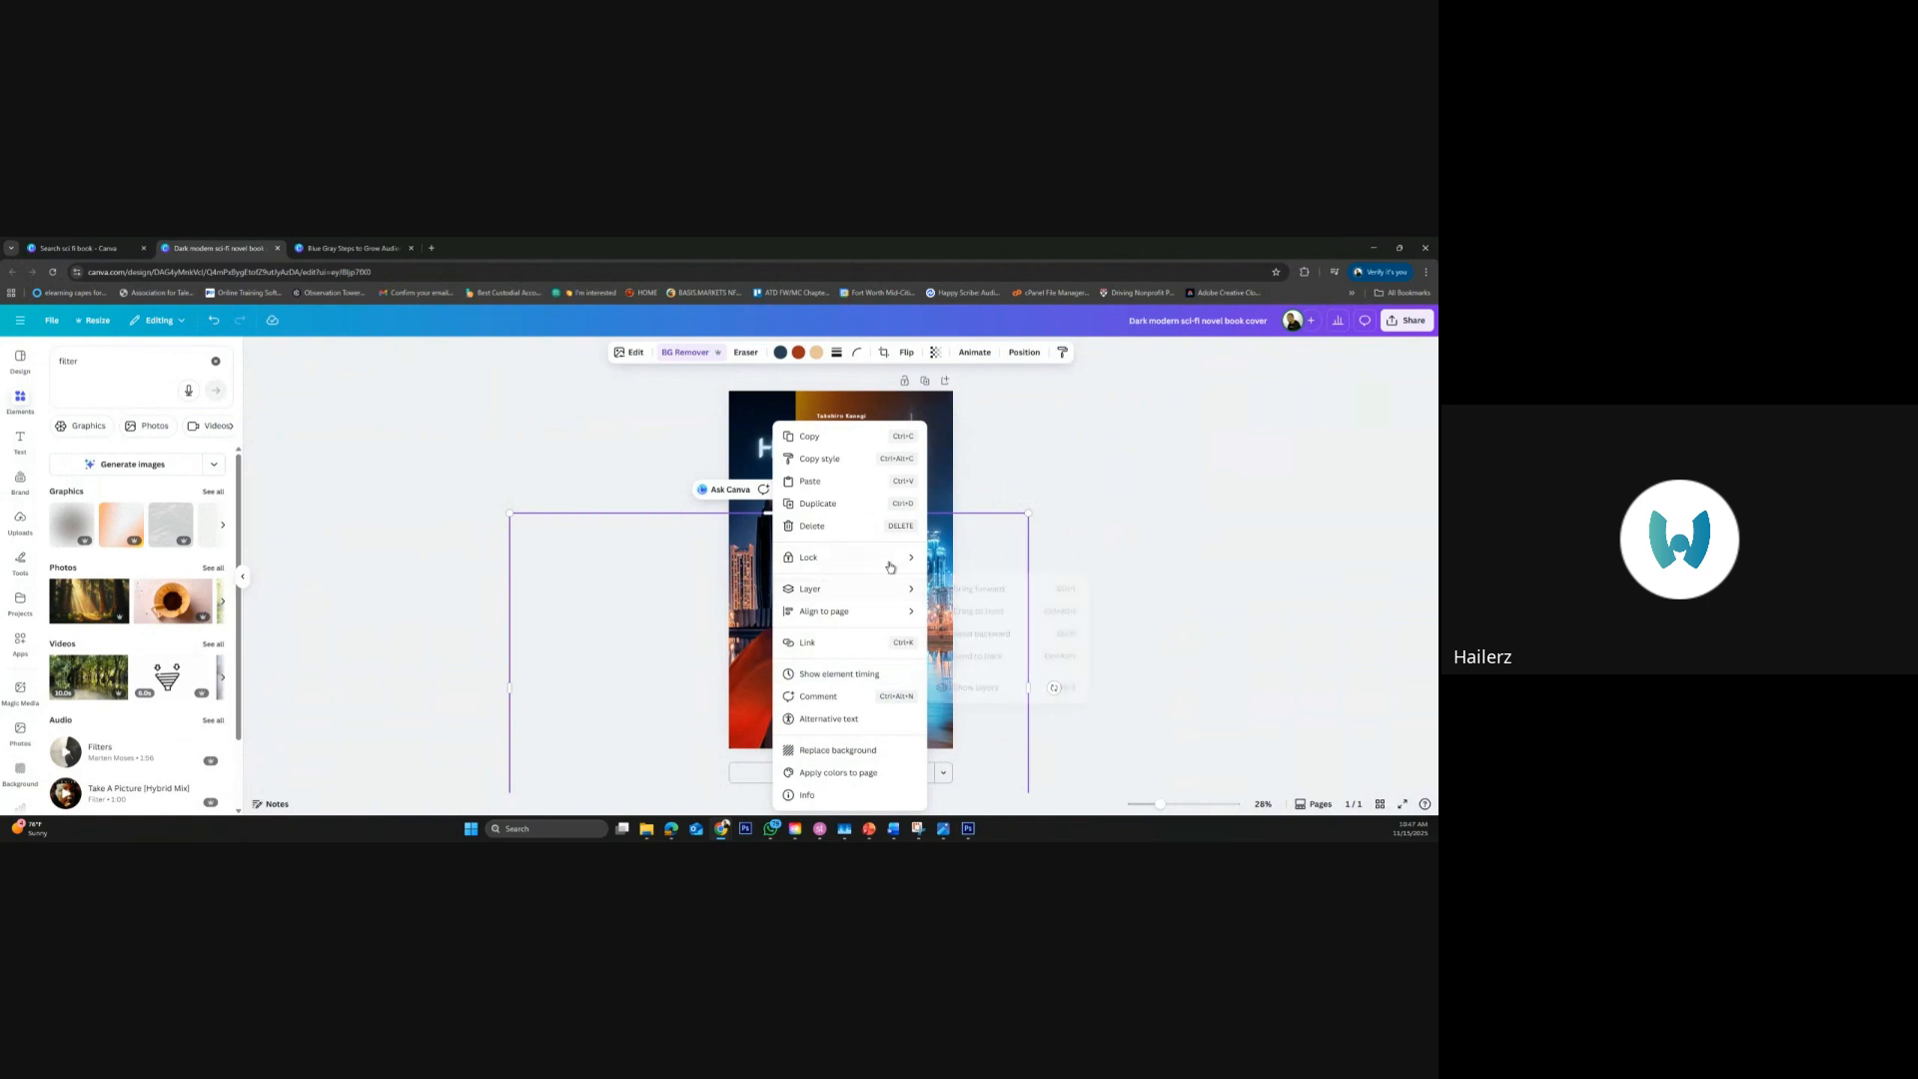
{"action": "left_click", "coordinate": [751, 687]}
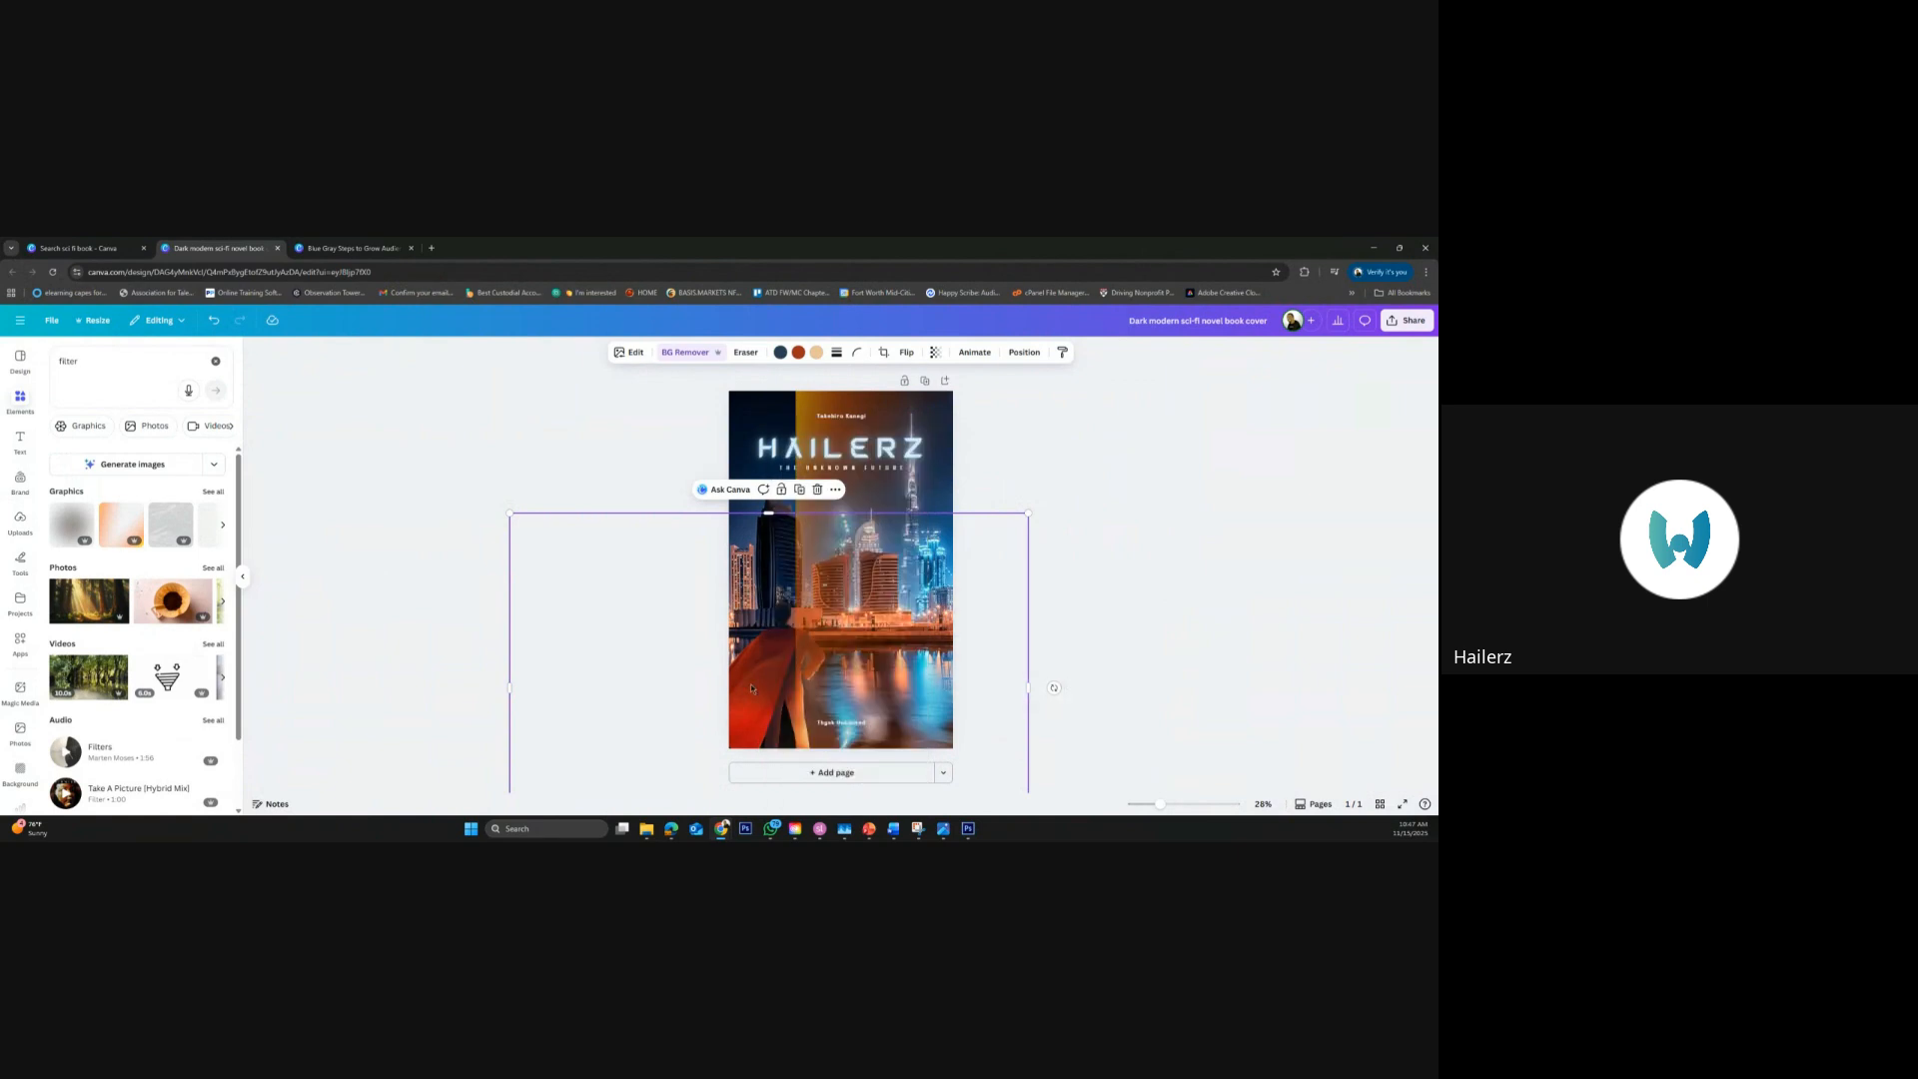
{"action": "key", "text": "Delete"}
{"action": "key", "text": "ctrl+z"}
{"action": "left_click", "coordinate": [950, 470]}
{"action": "left_click_drag", "start_coordinate": [938, 474], "coordinate": [874, 474]}
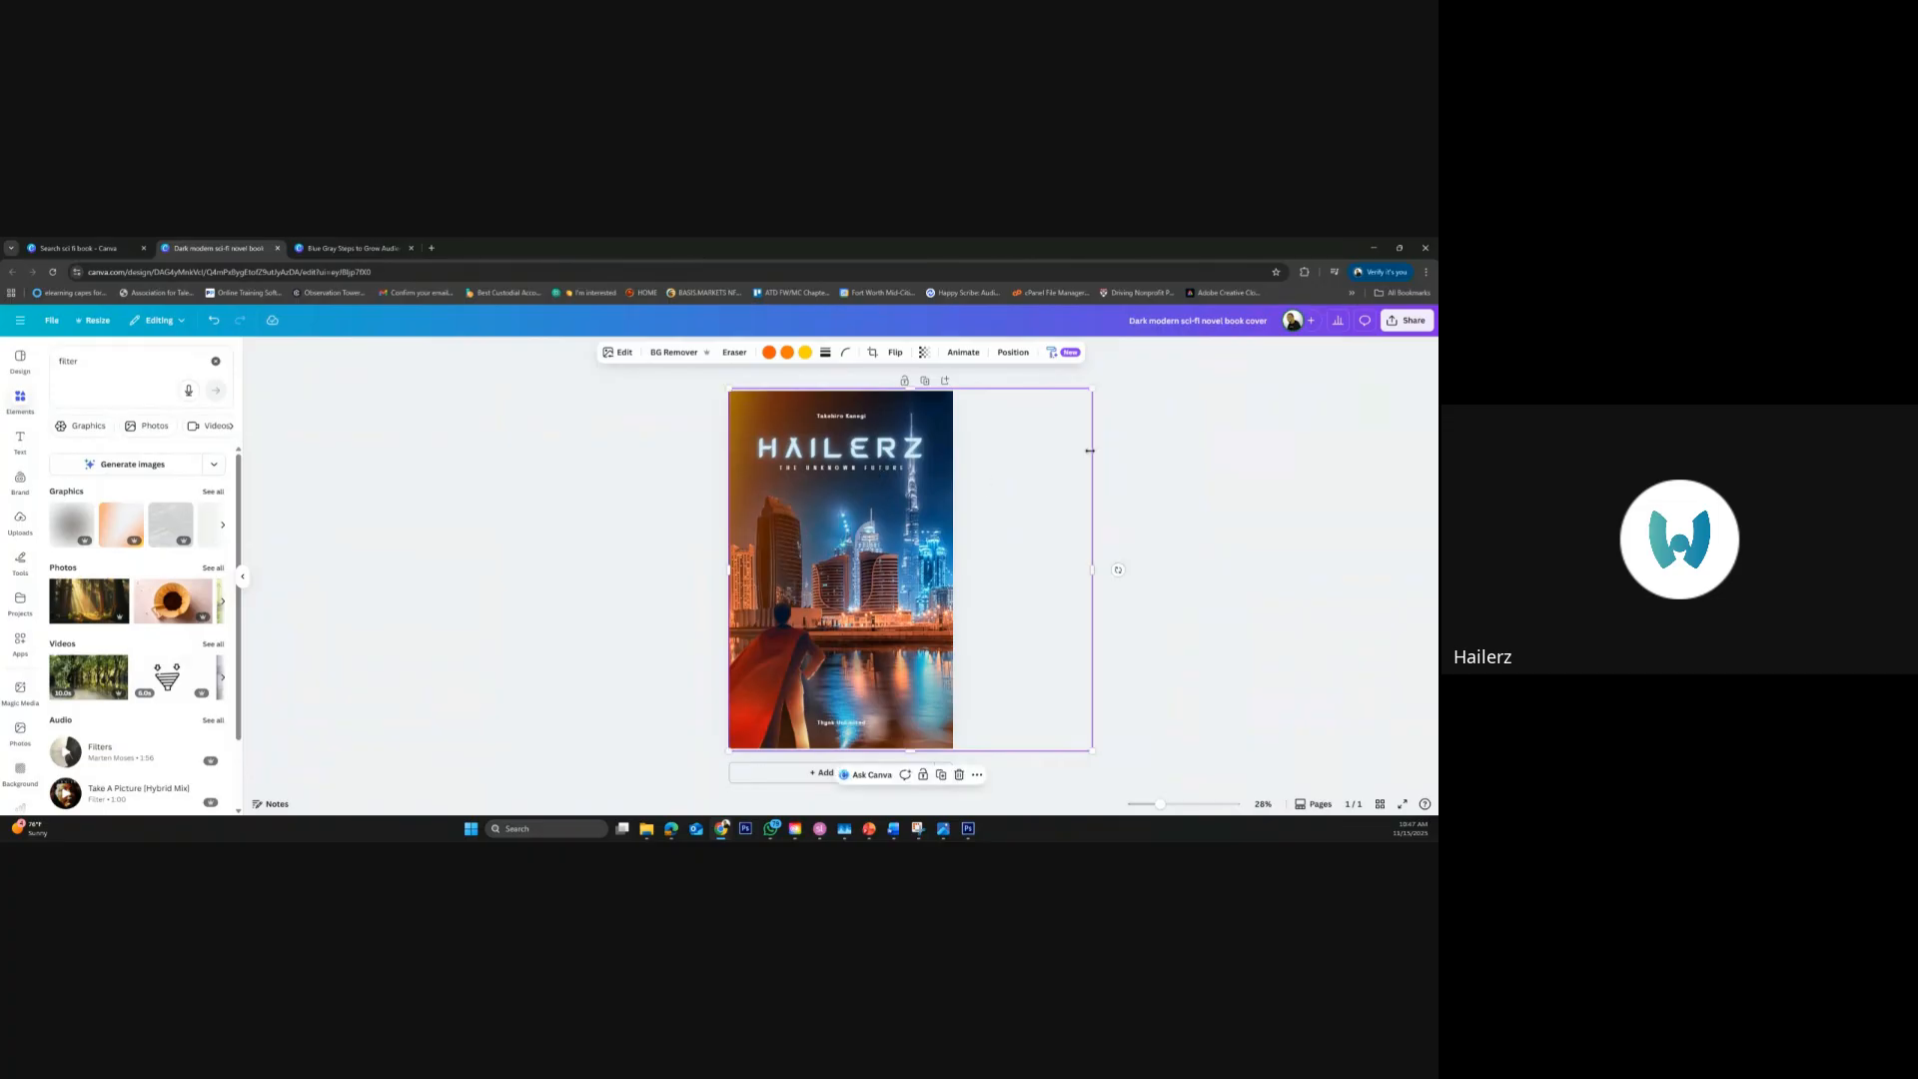
{"action": "left_click", "coordinate": [1127, 462]}
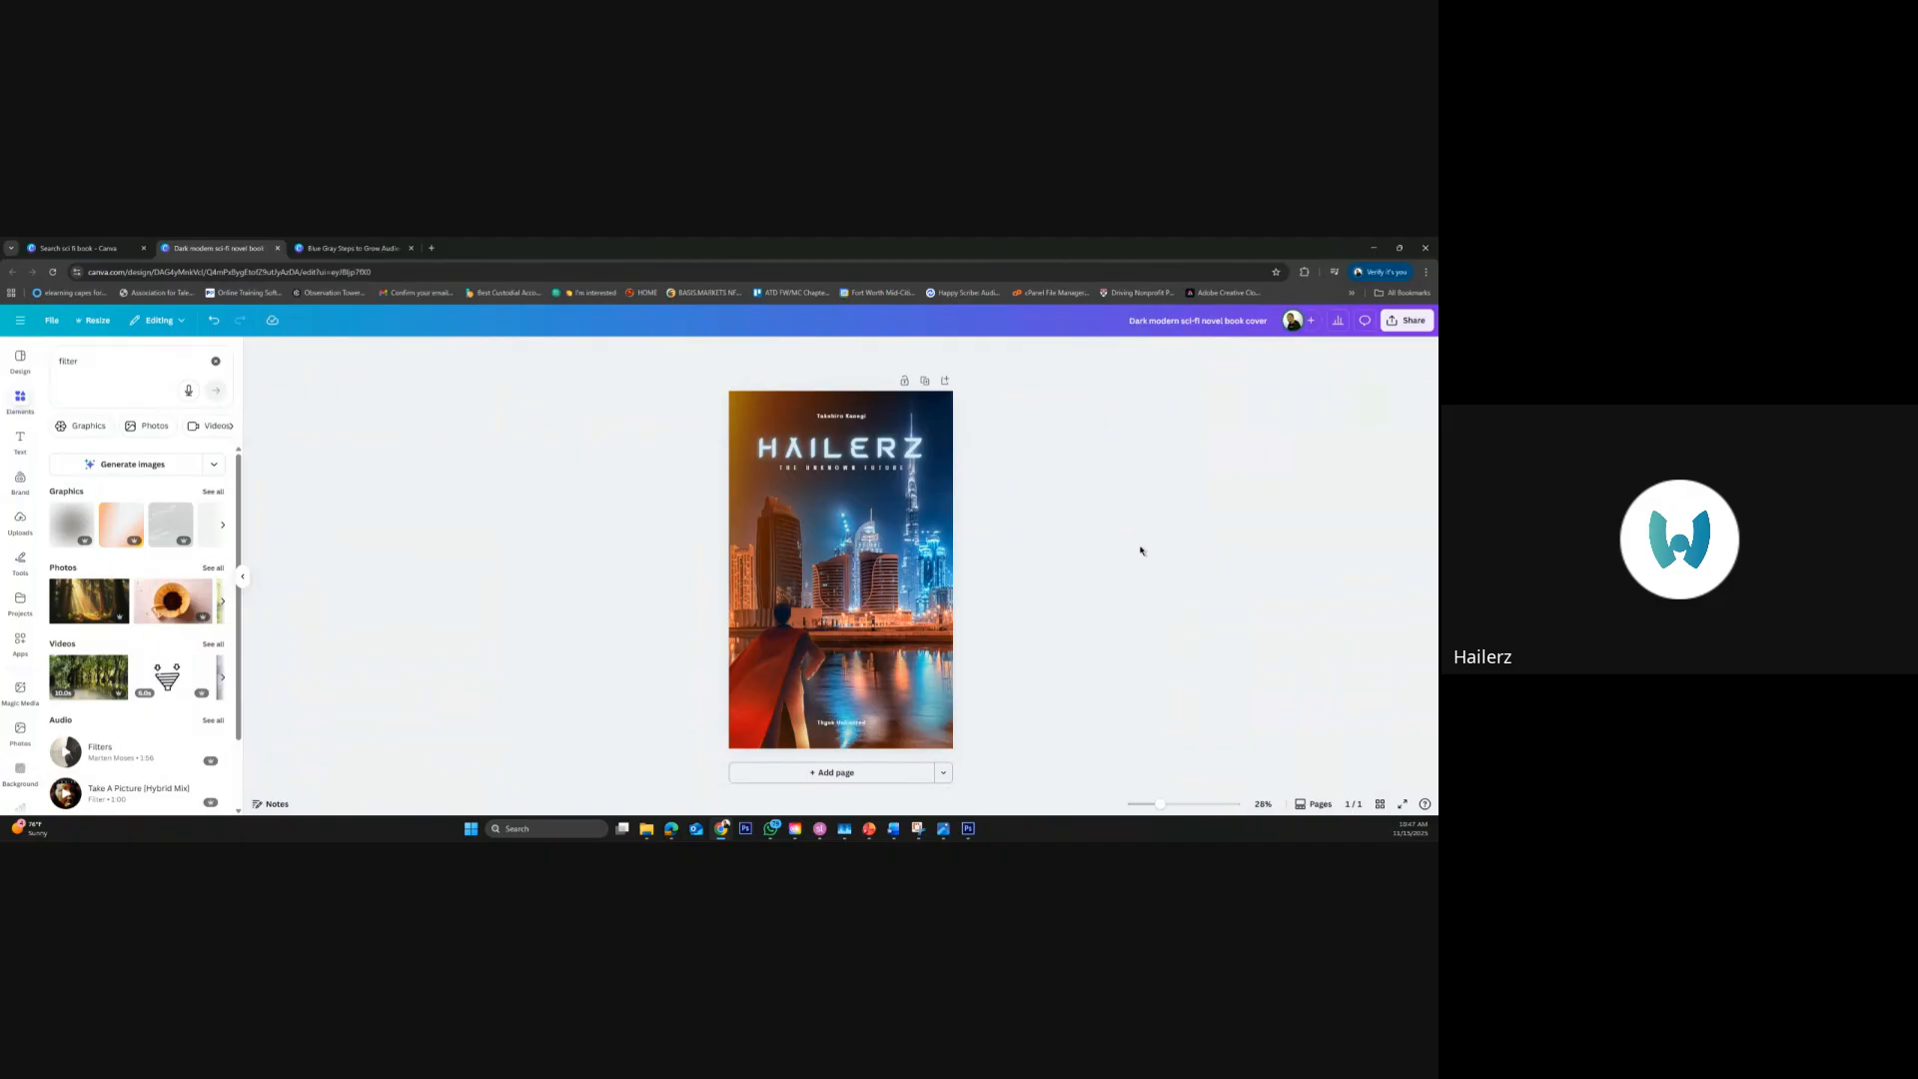
Recolor the gradient overlay's first orange to the brand palette's dark navy and try out its transparency setting
{"action": "left_click", "coordinate": [957, 484]}
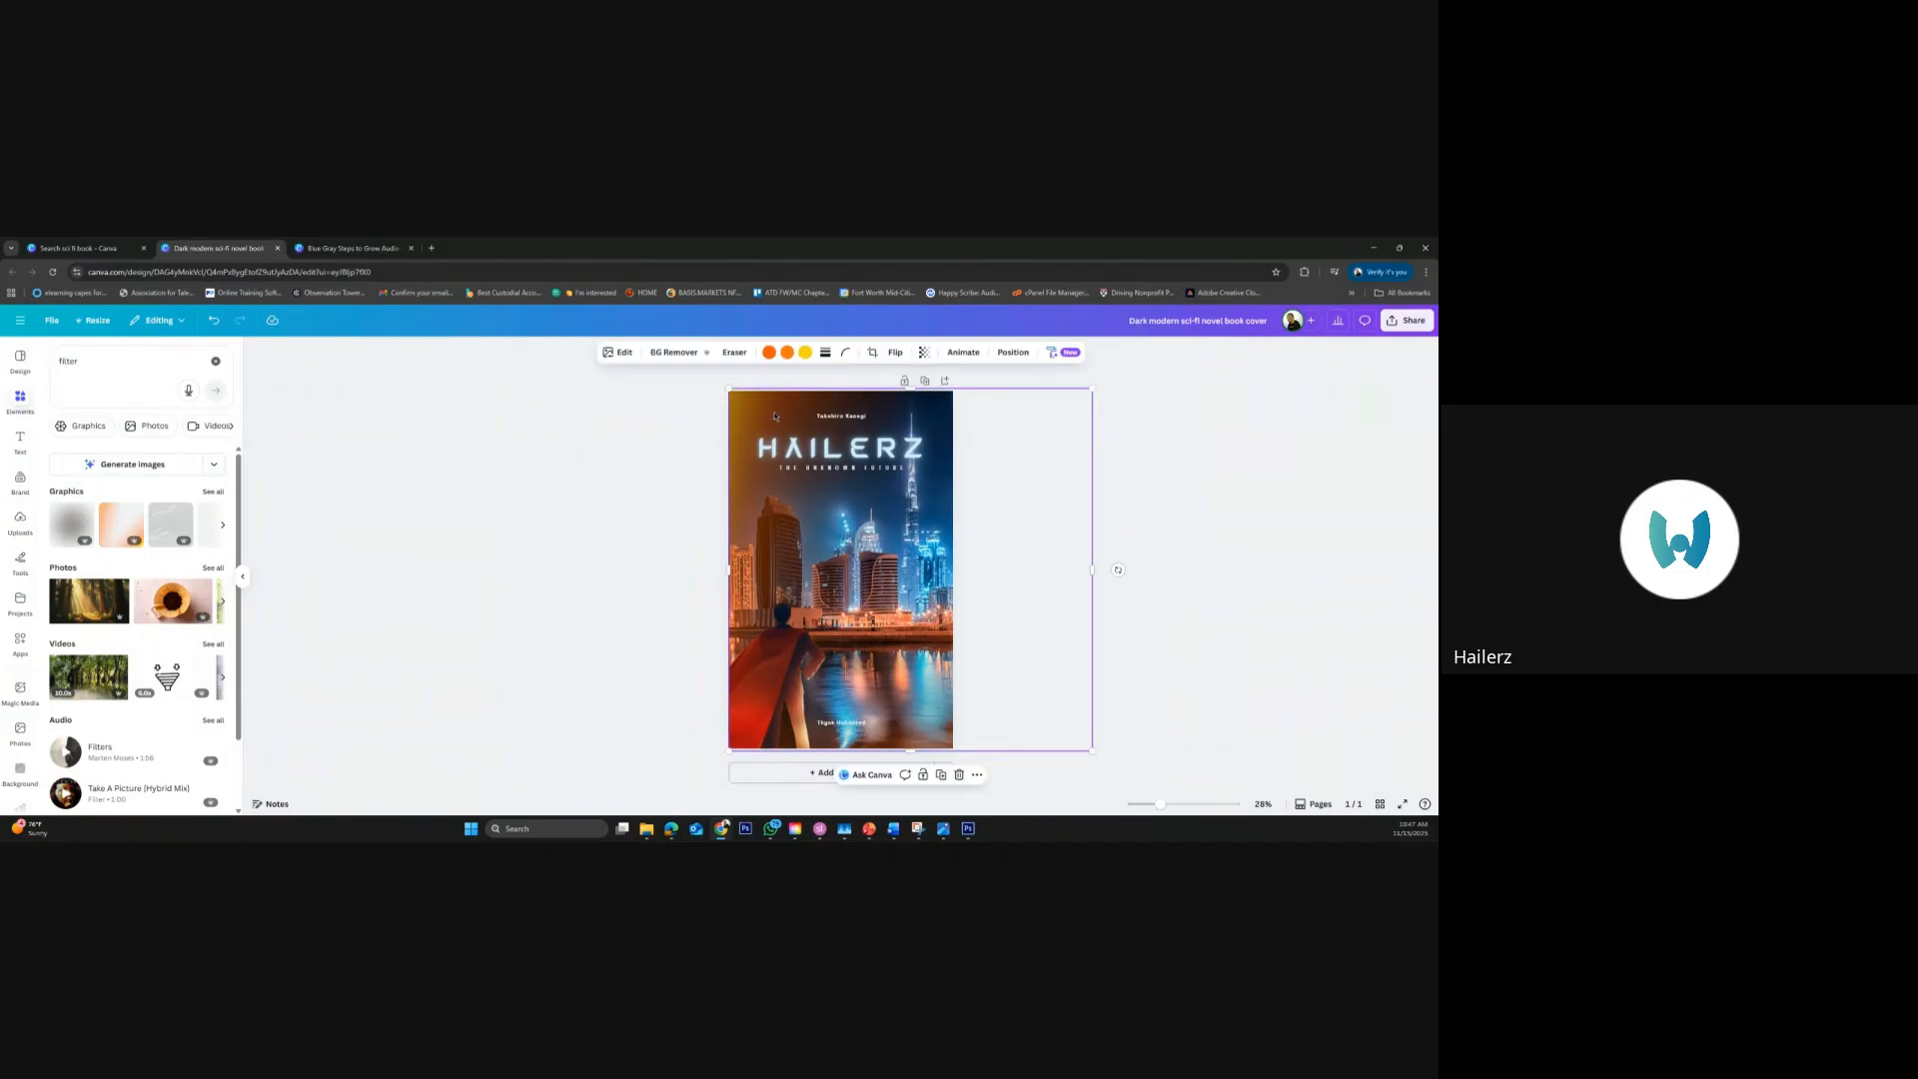
{"action": "left_click", "coordinate": [770, 352]}
{"action": "left_click", "coordinate": [112, 555]}
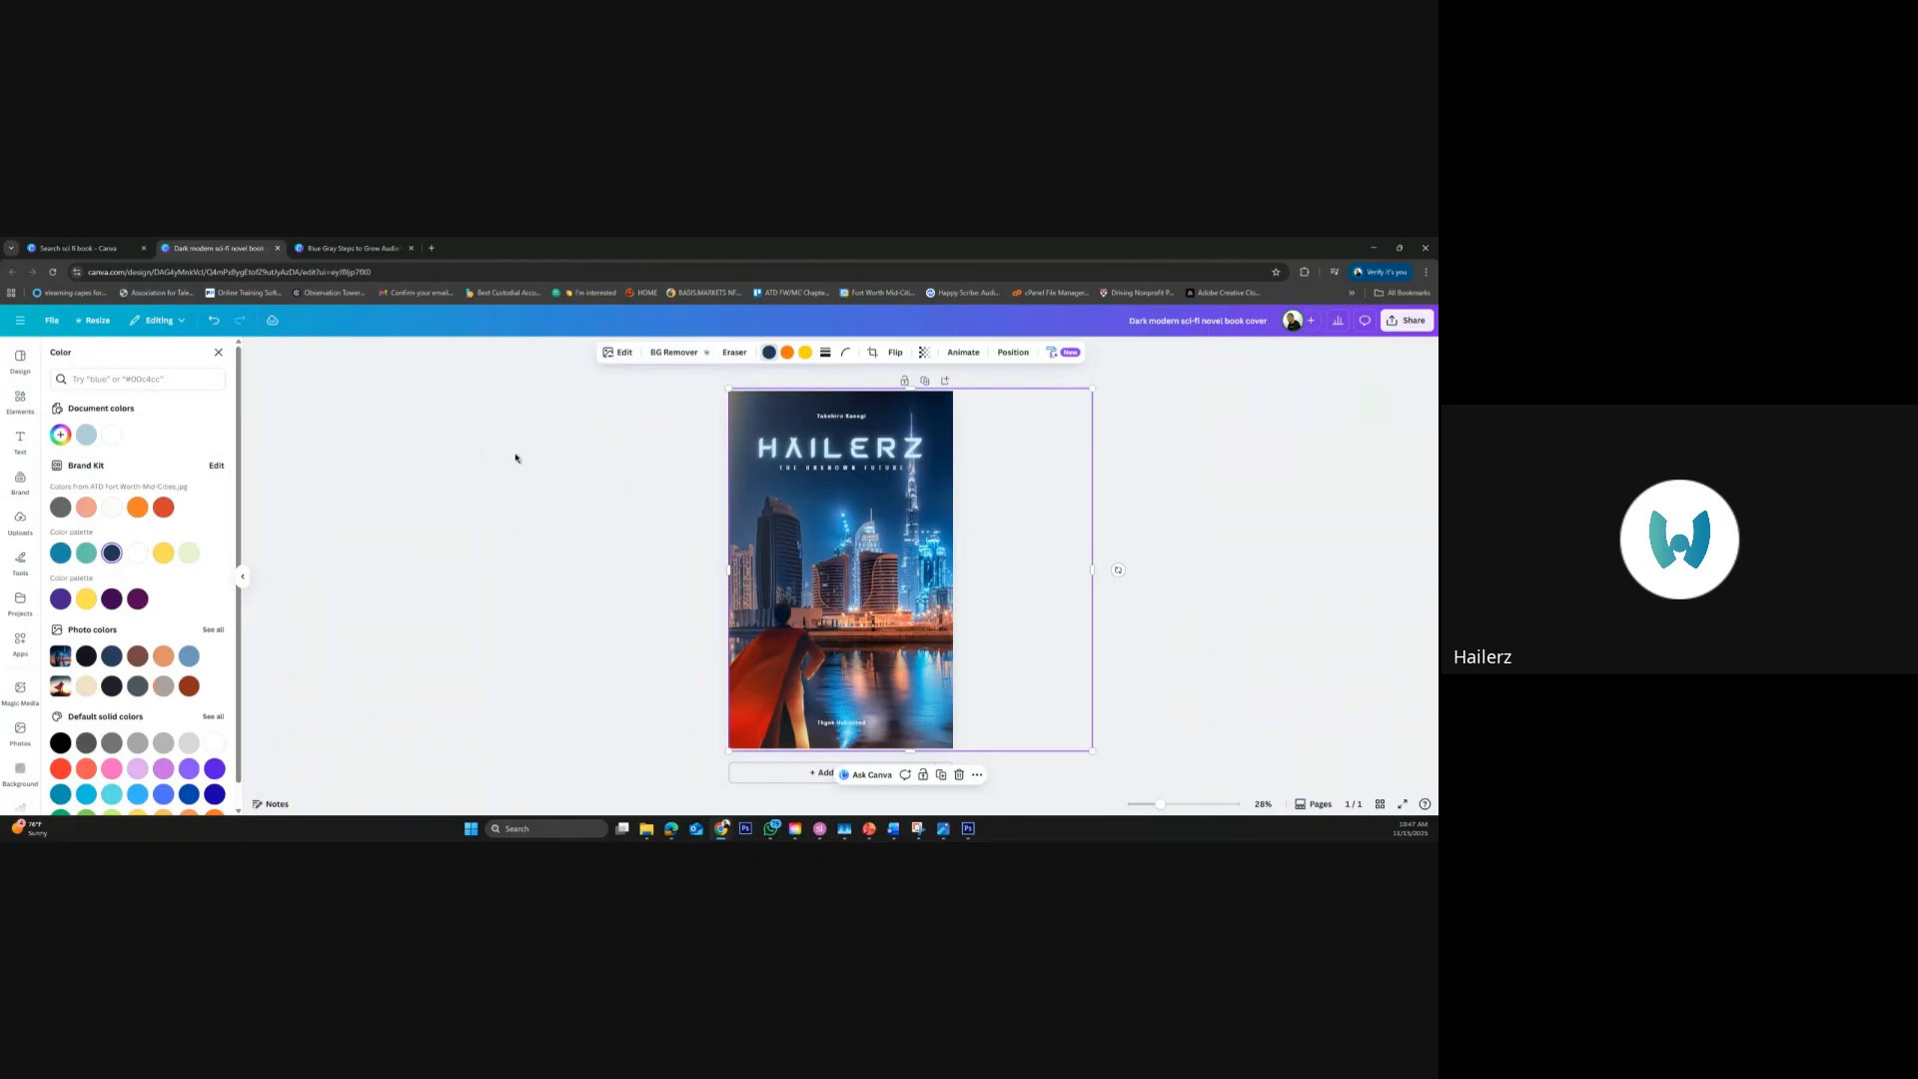
{"action": "left_click", "coordinate": [924, 353]}
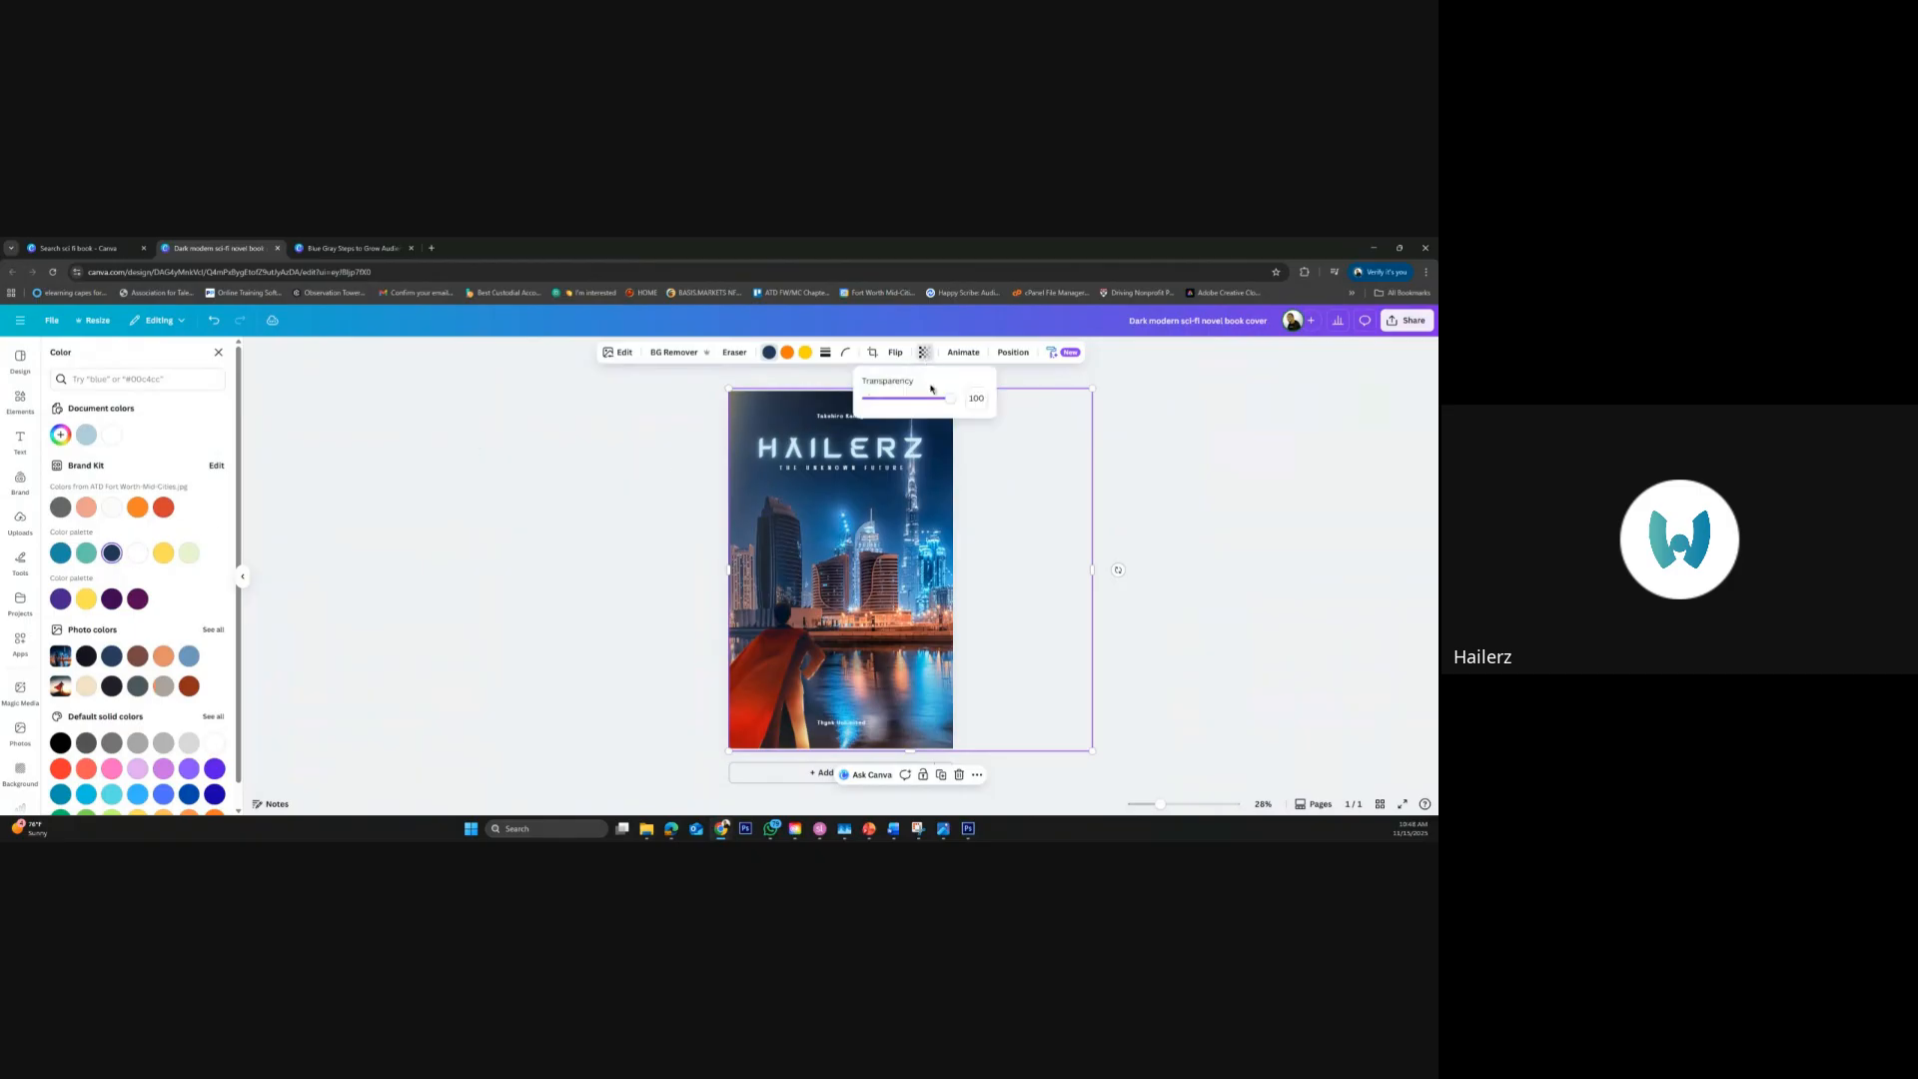
{"action": "mouse_move", "coordinate": [954, 402]}
{"action": "left_mouse_down"}
{"action": "mouse_move", "coordinate": [879, 397]}
{"action": "mouse_move", "coordinate": [954, 398]}
{"action": "left_mouse_up"}
{"action": "left_click", "coordinate": [1203, 519]}
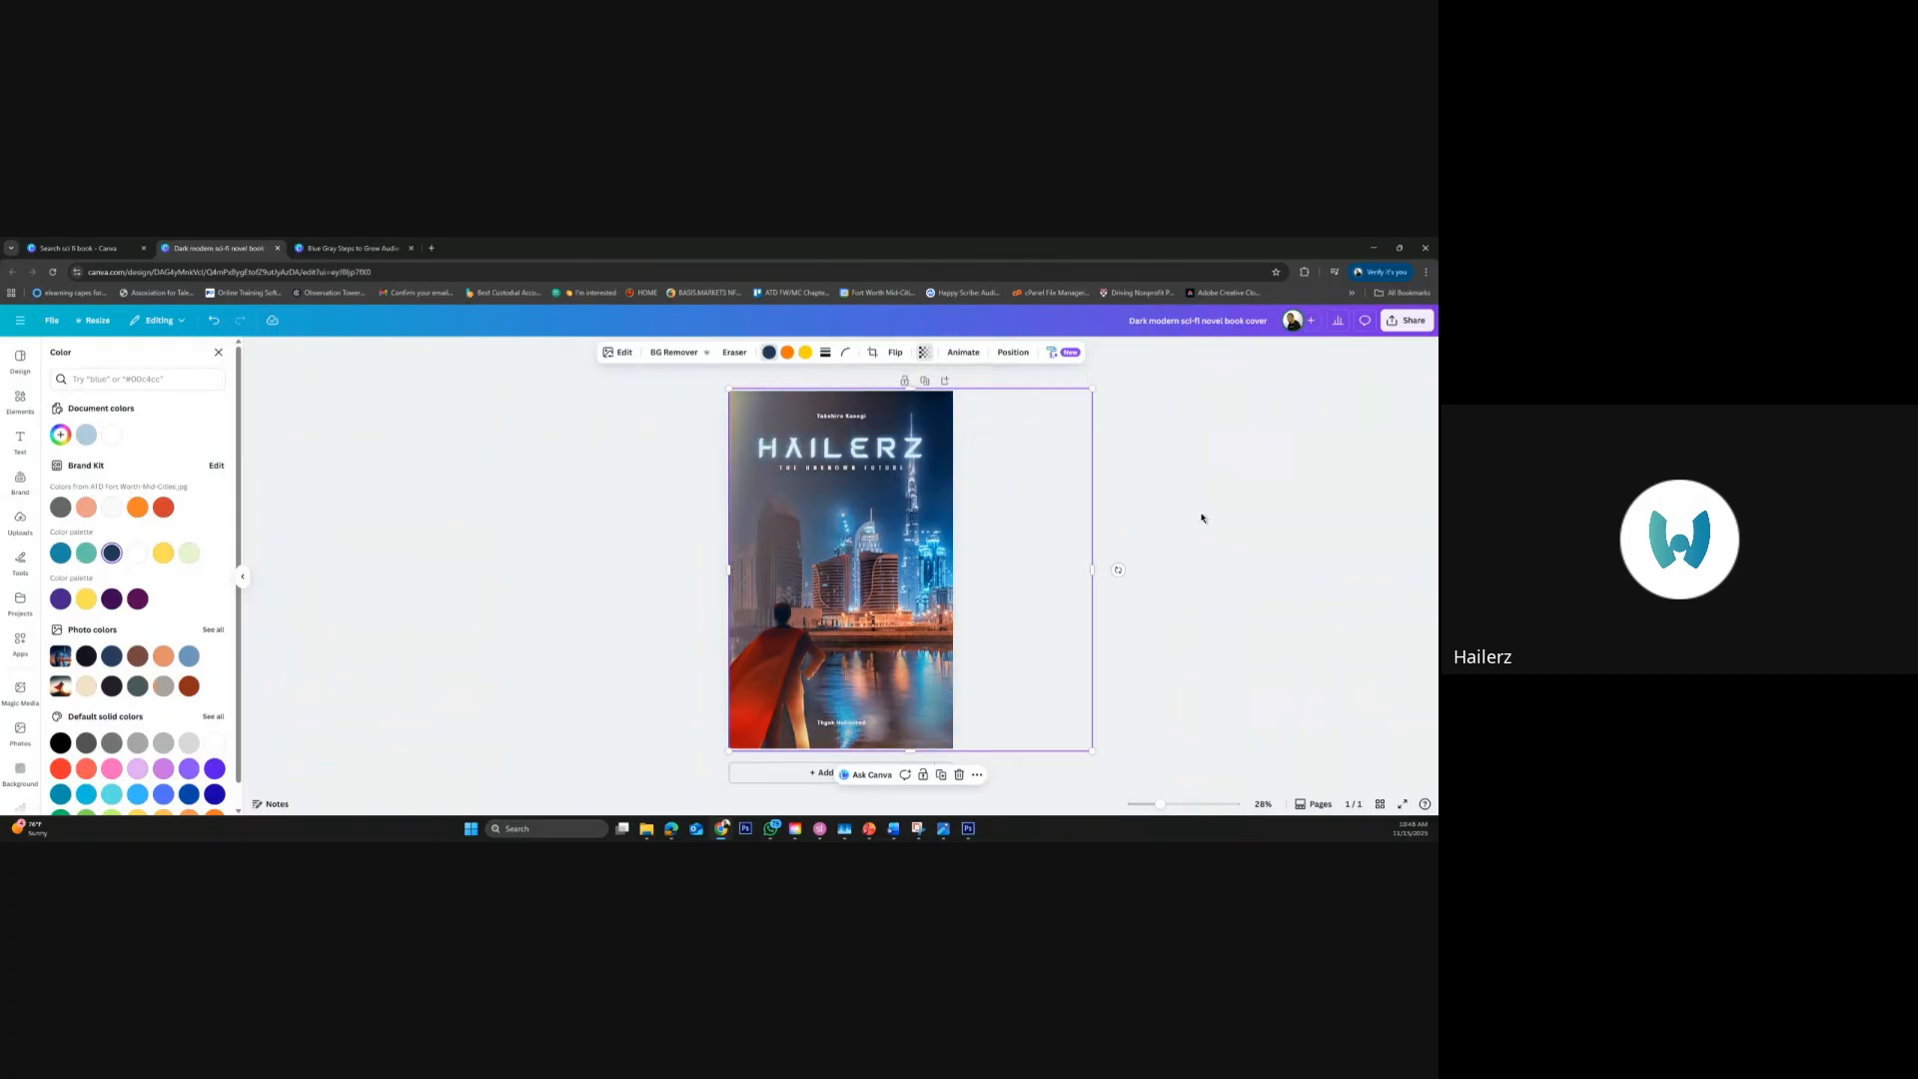
{"action": "left_click", "coordinate": [1160, 604]}
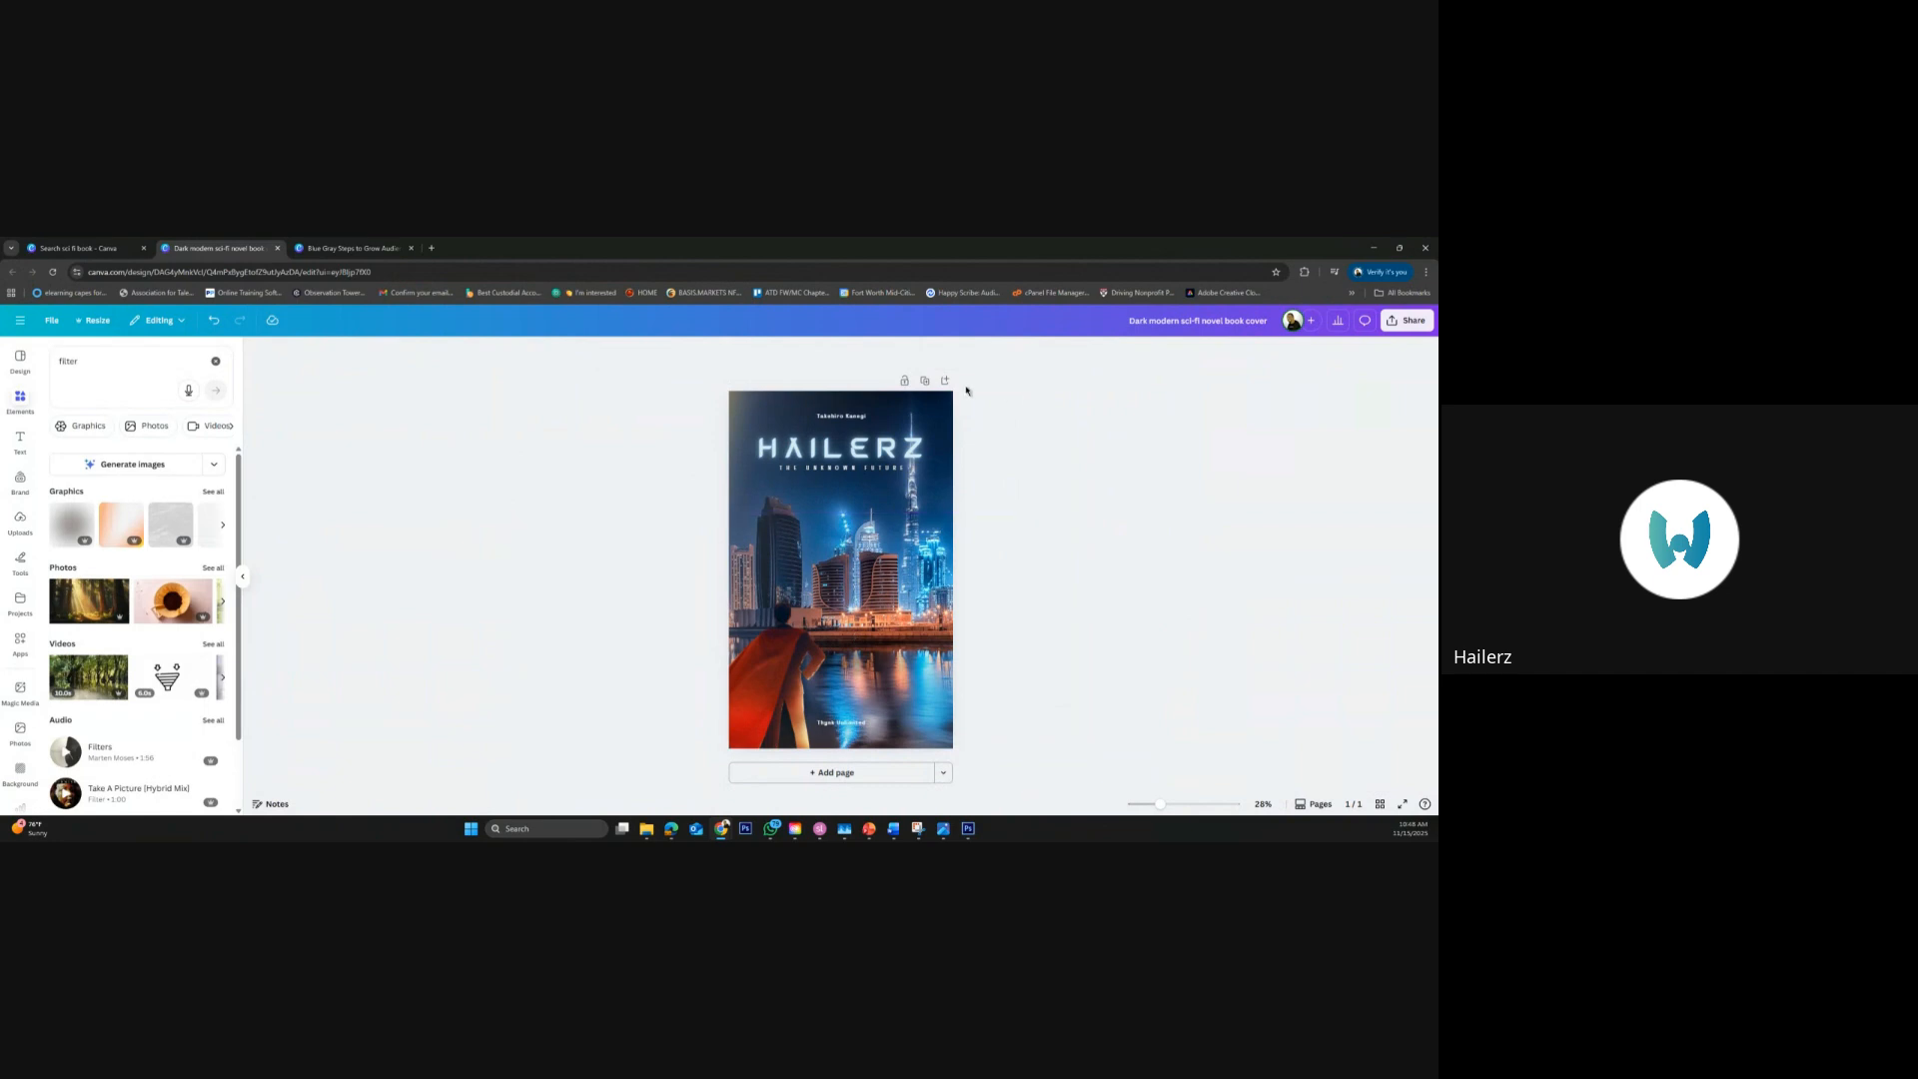
Add a blank second page and show the full list of recently used photos
{"action": "left_click", "coordinate": [884, 772]}
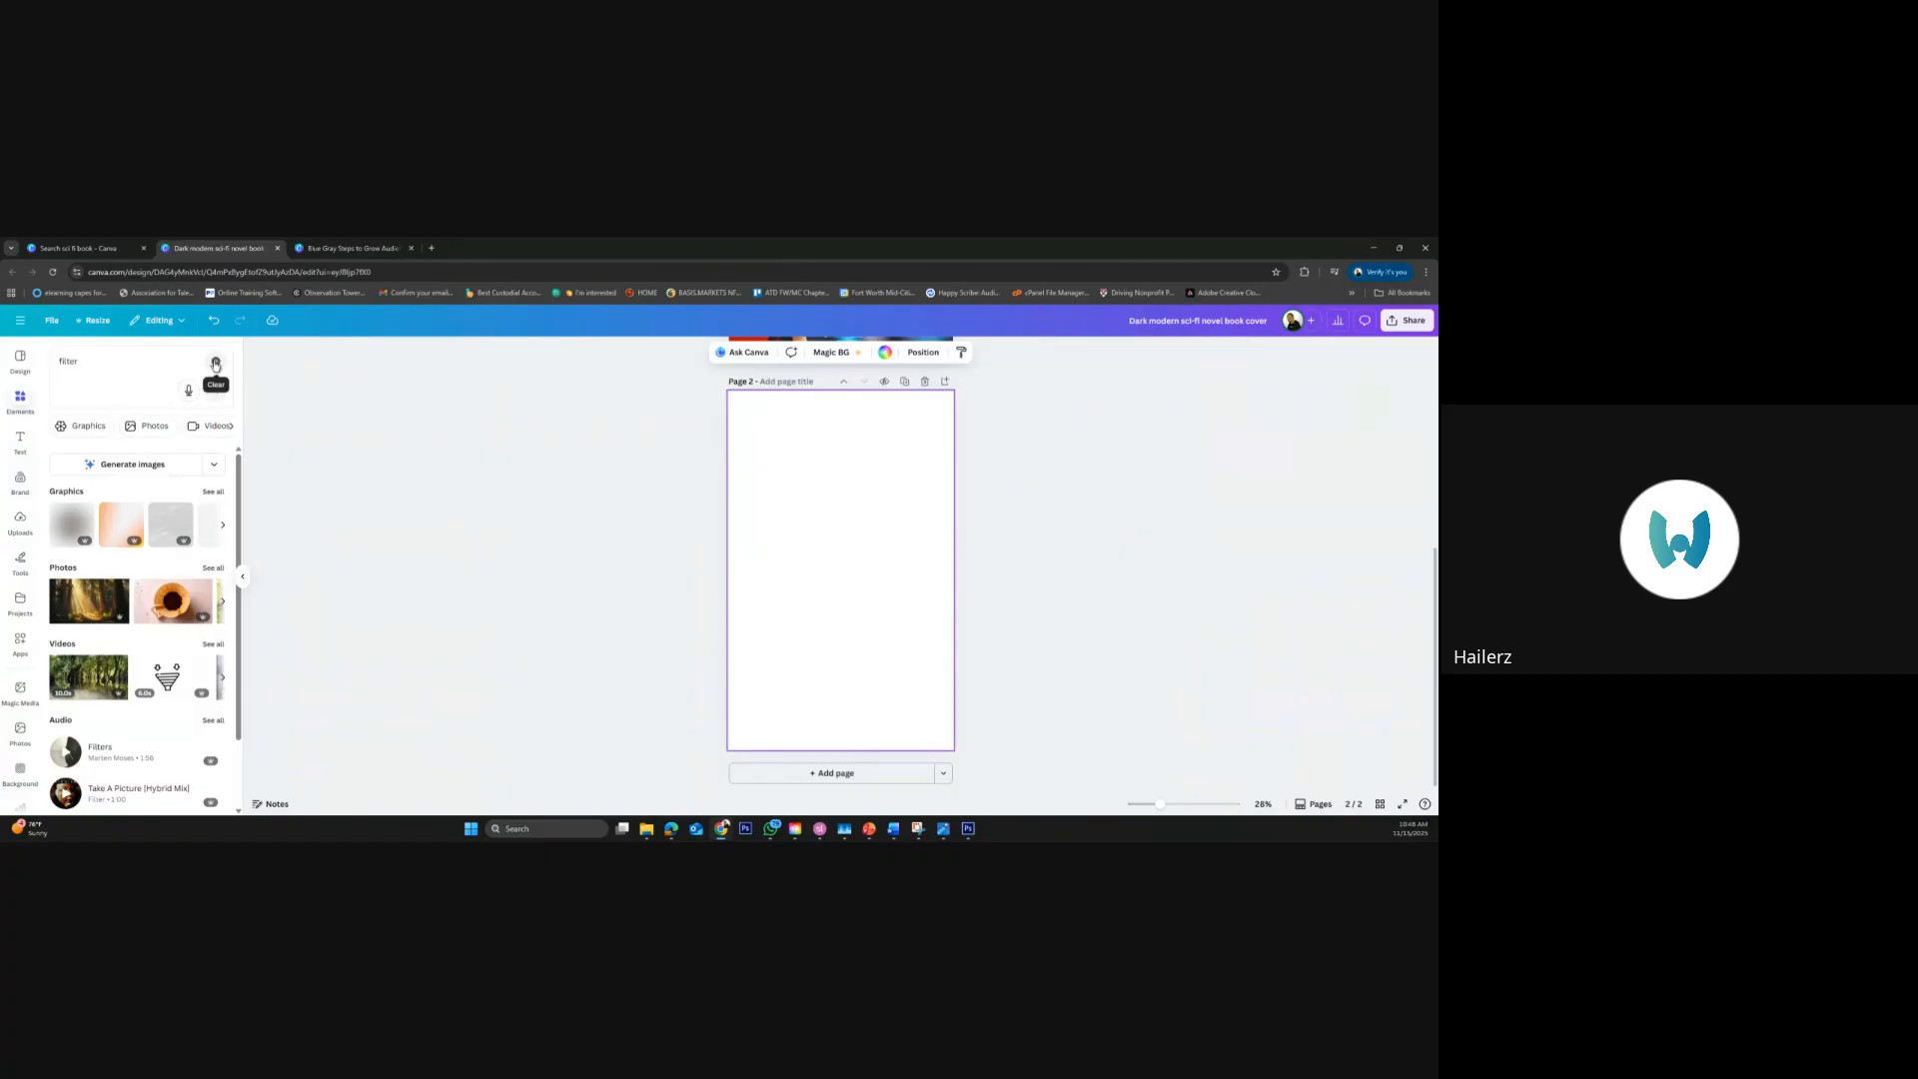
{"action": "left_click", "coordinate": [214, 362]}
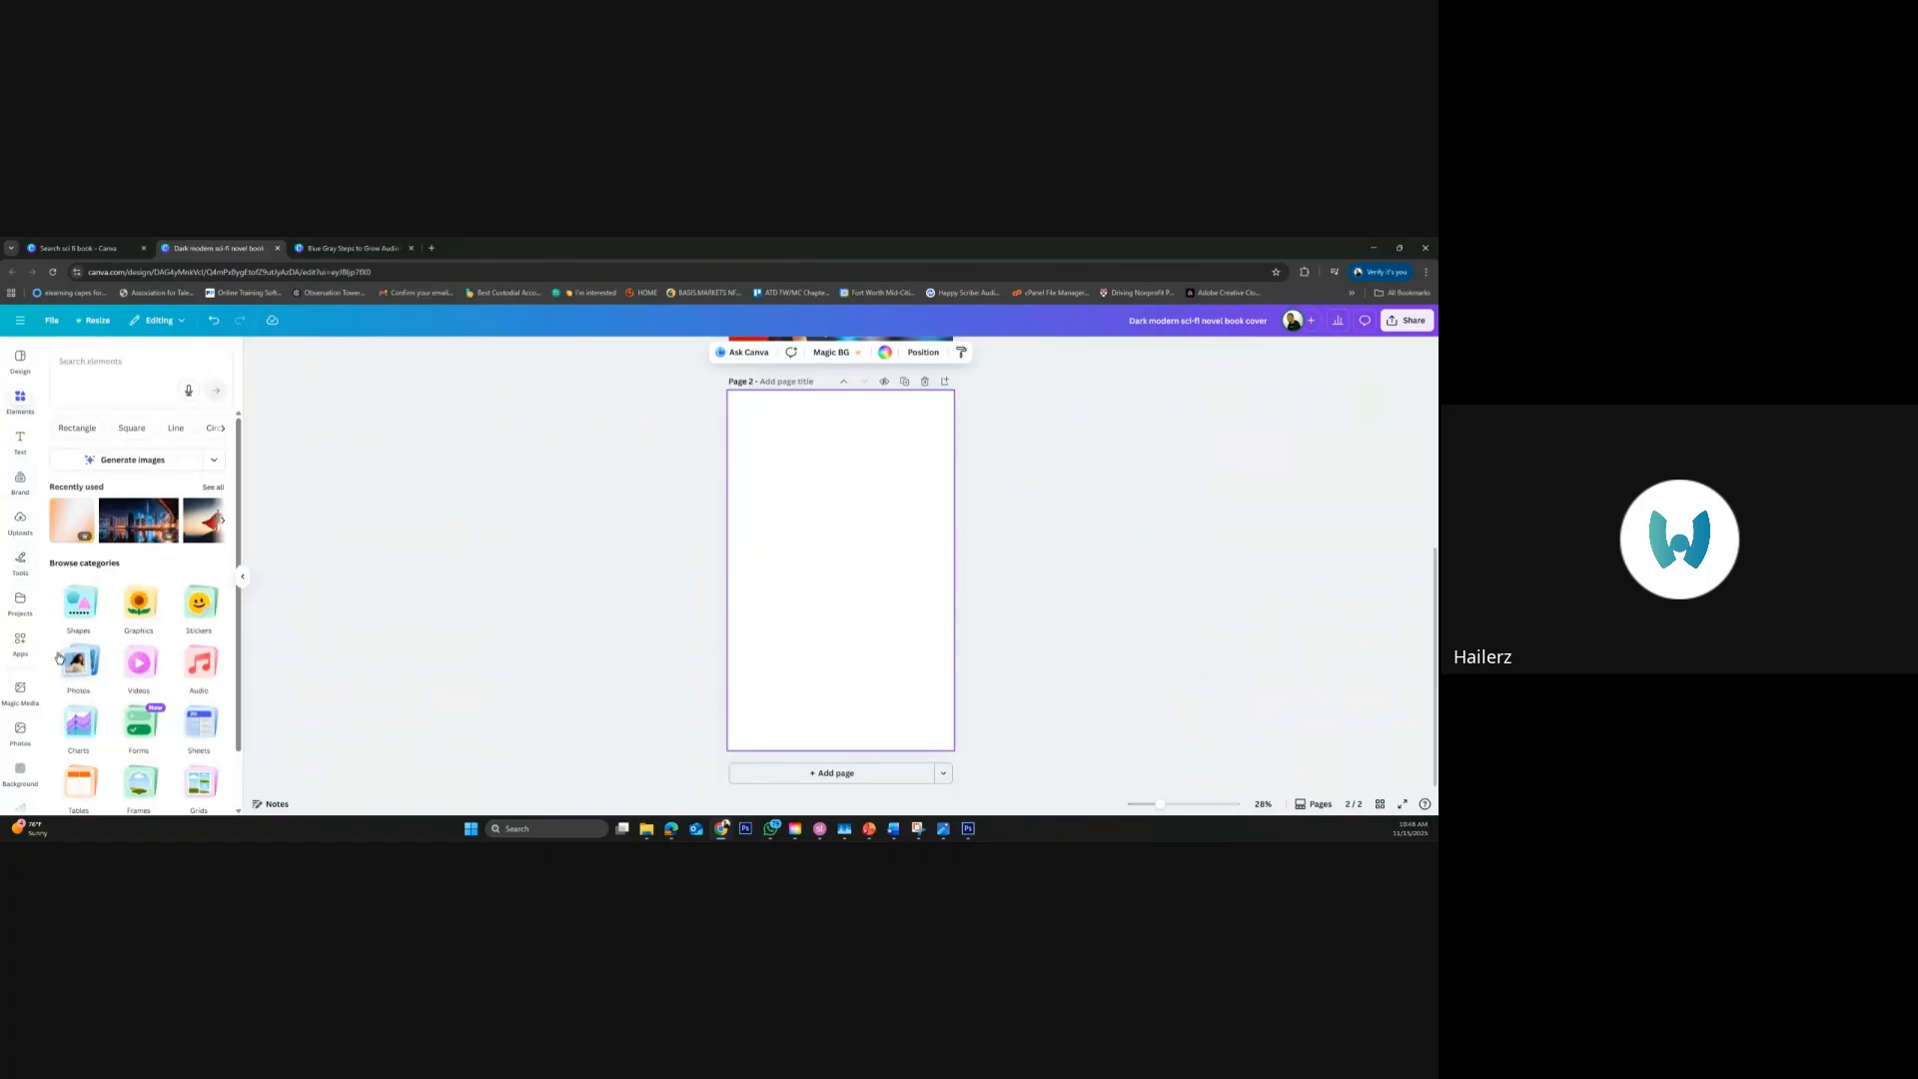
{"action": "left_click", "coordinate": [20, 732]}
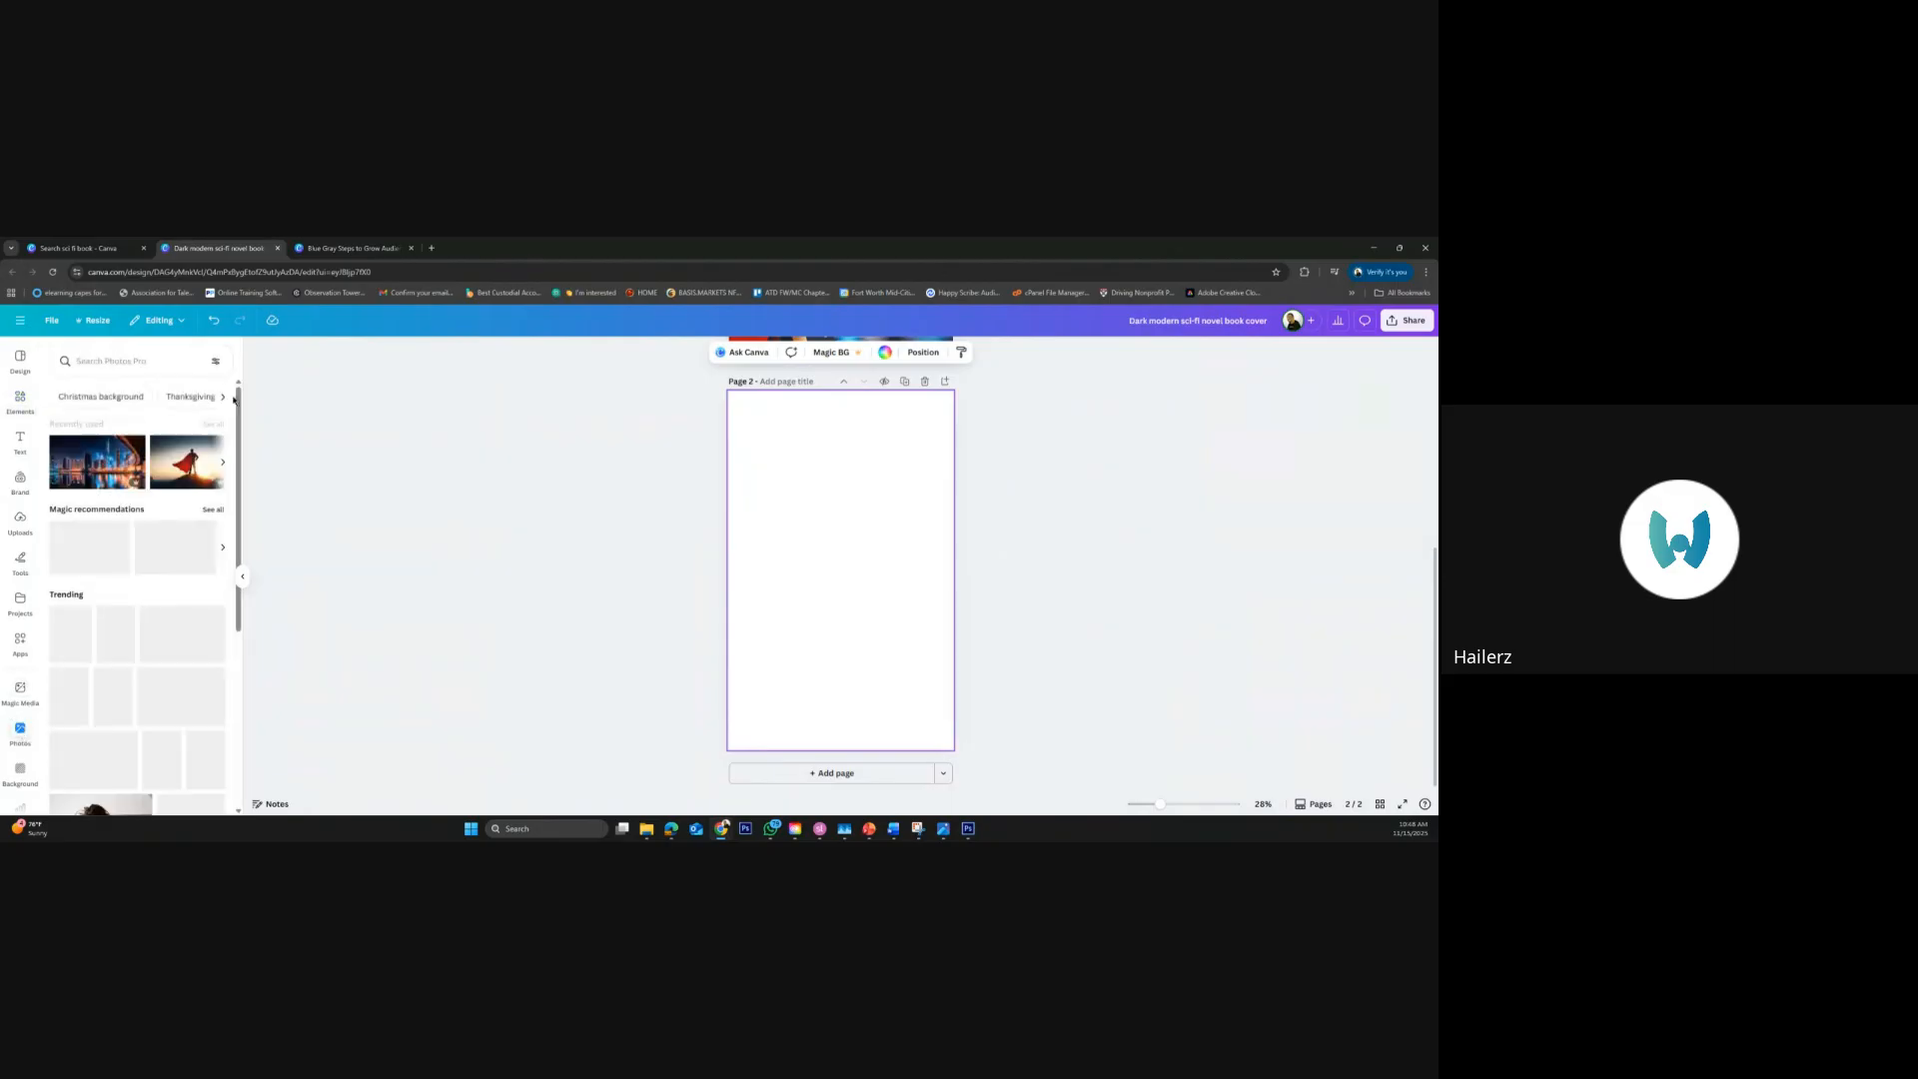
{"action": "left_click", "coordinate": [213, 425]}
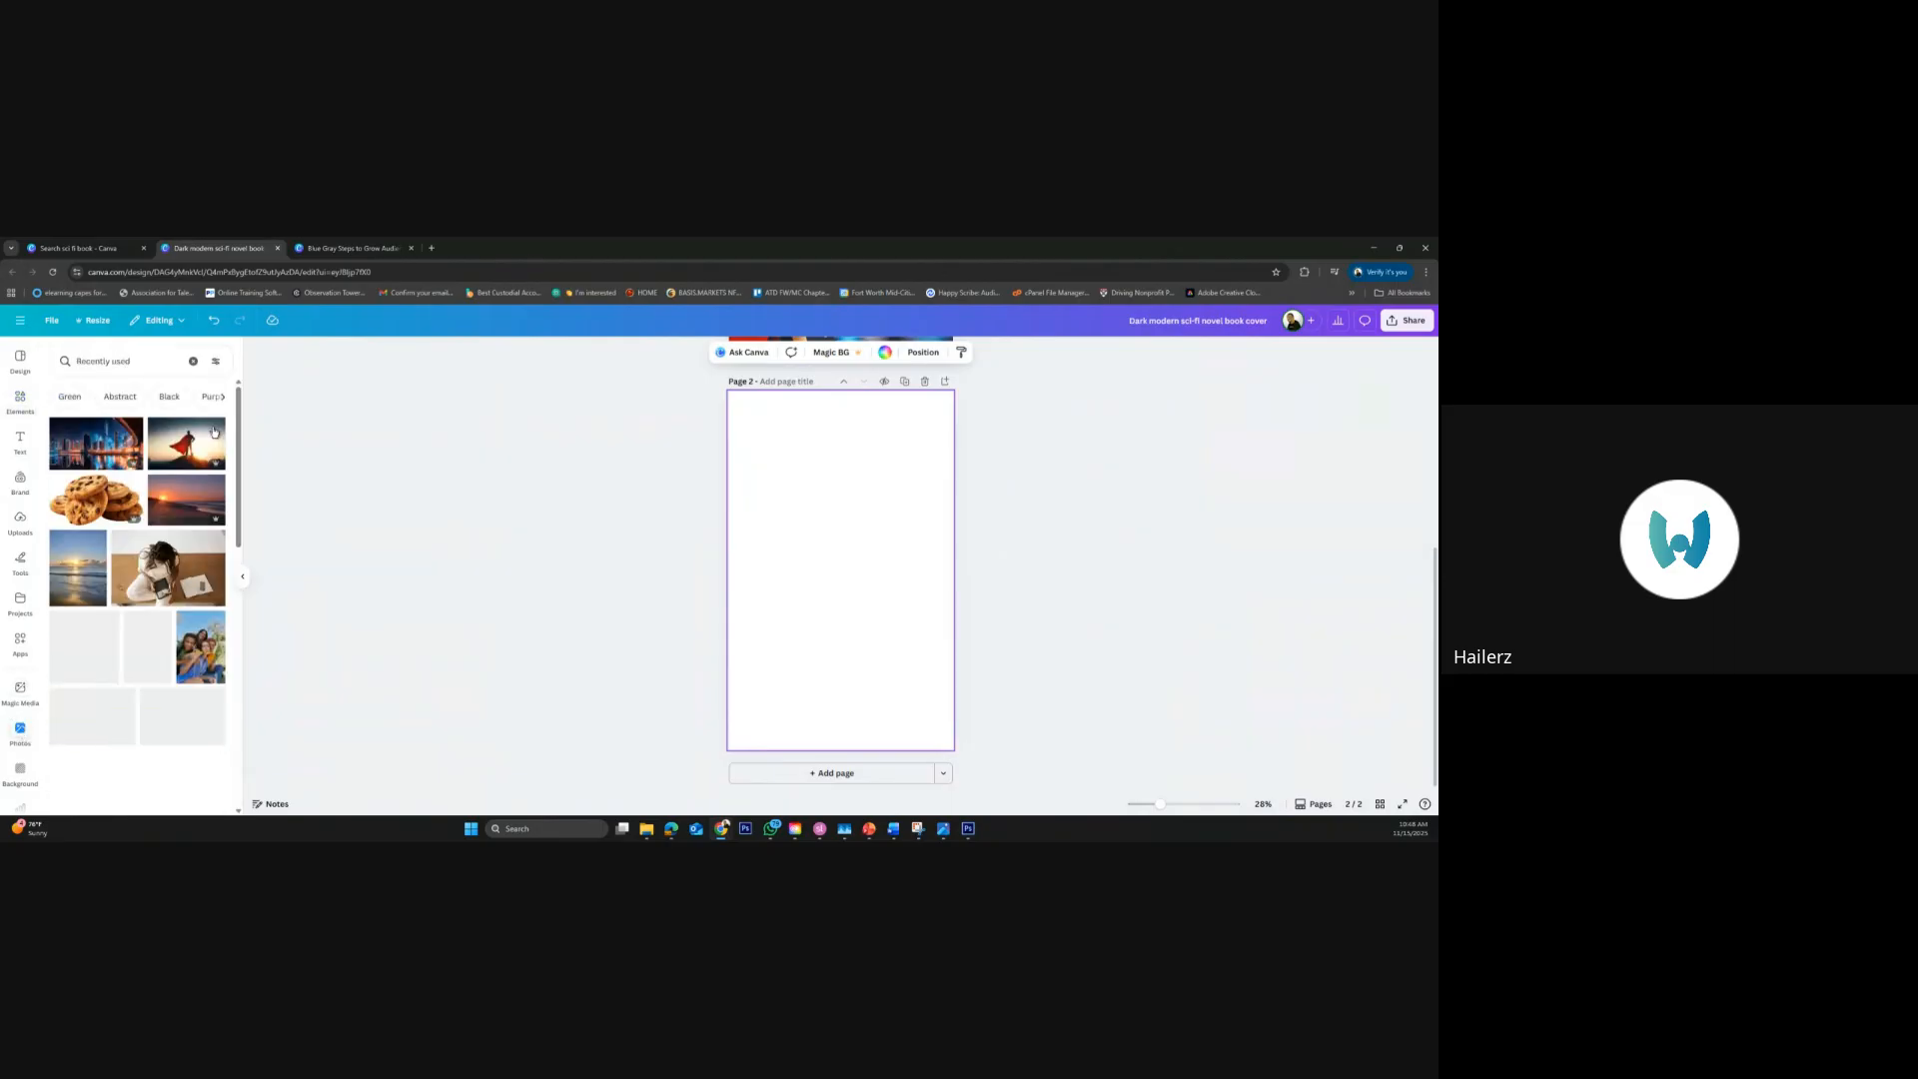
Place the recently used photo of a woman and man talking at a table on page 2 and enlarge it to the page width
{"action": "scroll", "coordinate": [217, 537], "scroll_direction": "down", "scroll_amount": 1}
{"action": "scroll", "coordinate": [175, 632], "scroll_direction": "down", "scroll_amount": 1}
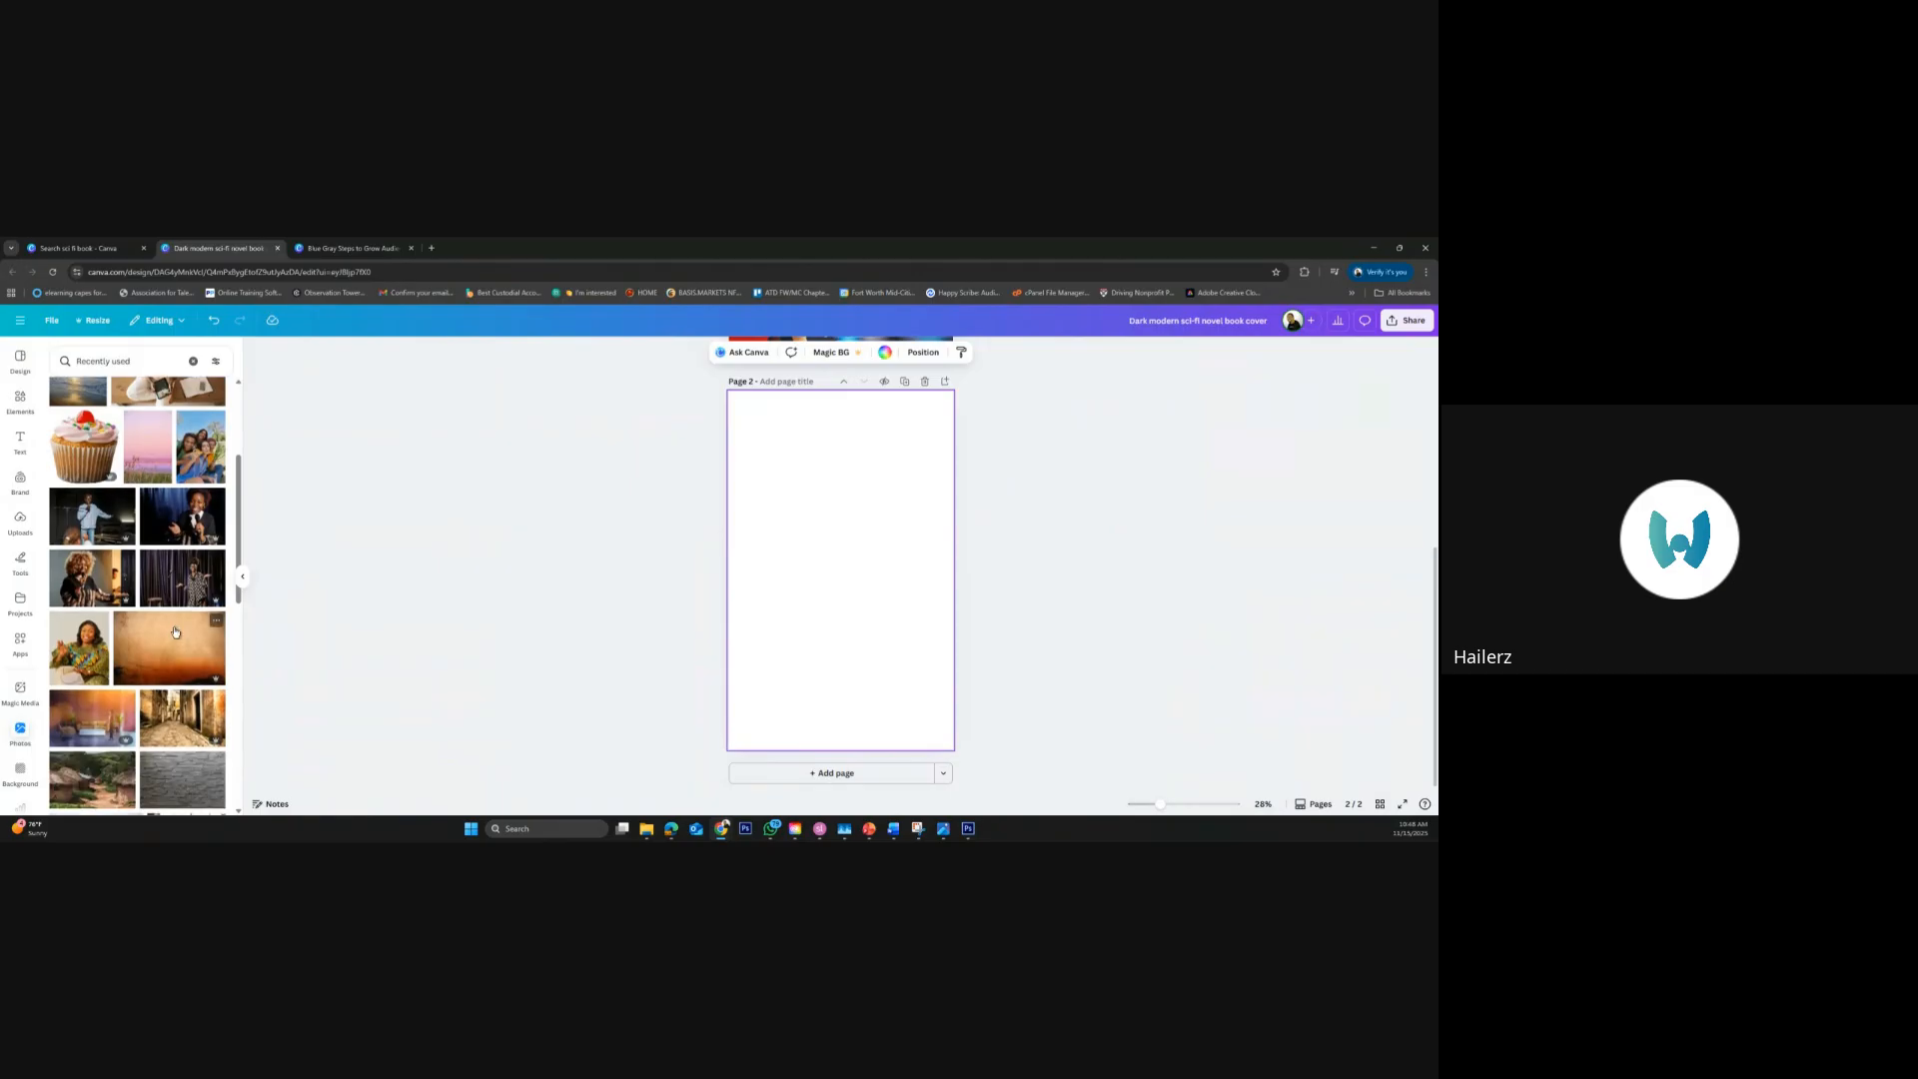
{"action": "scroll", "coordinate": [175, 631], "scroll_direction": "down", "scroll_amount": 1}
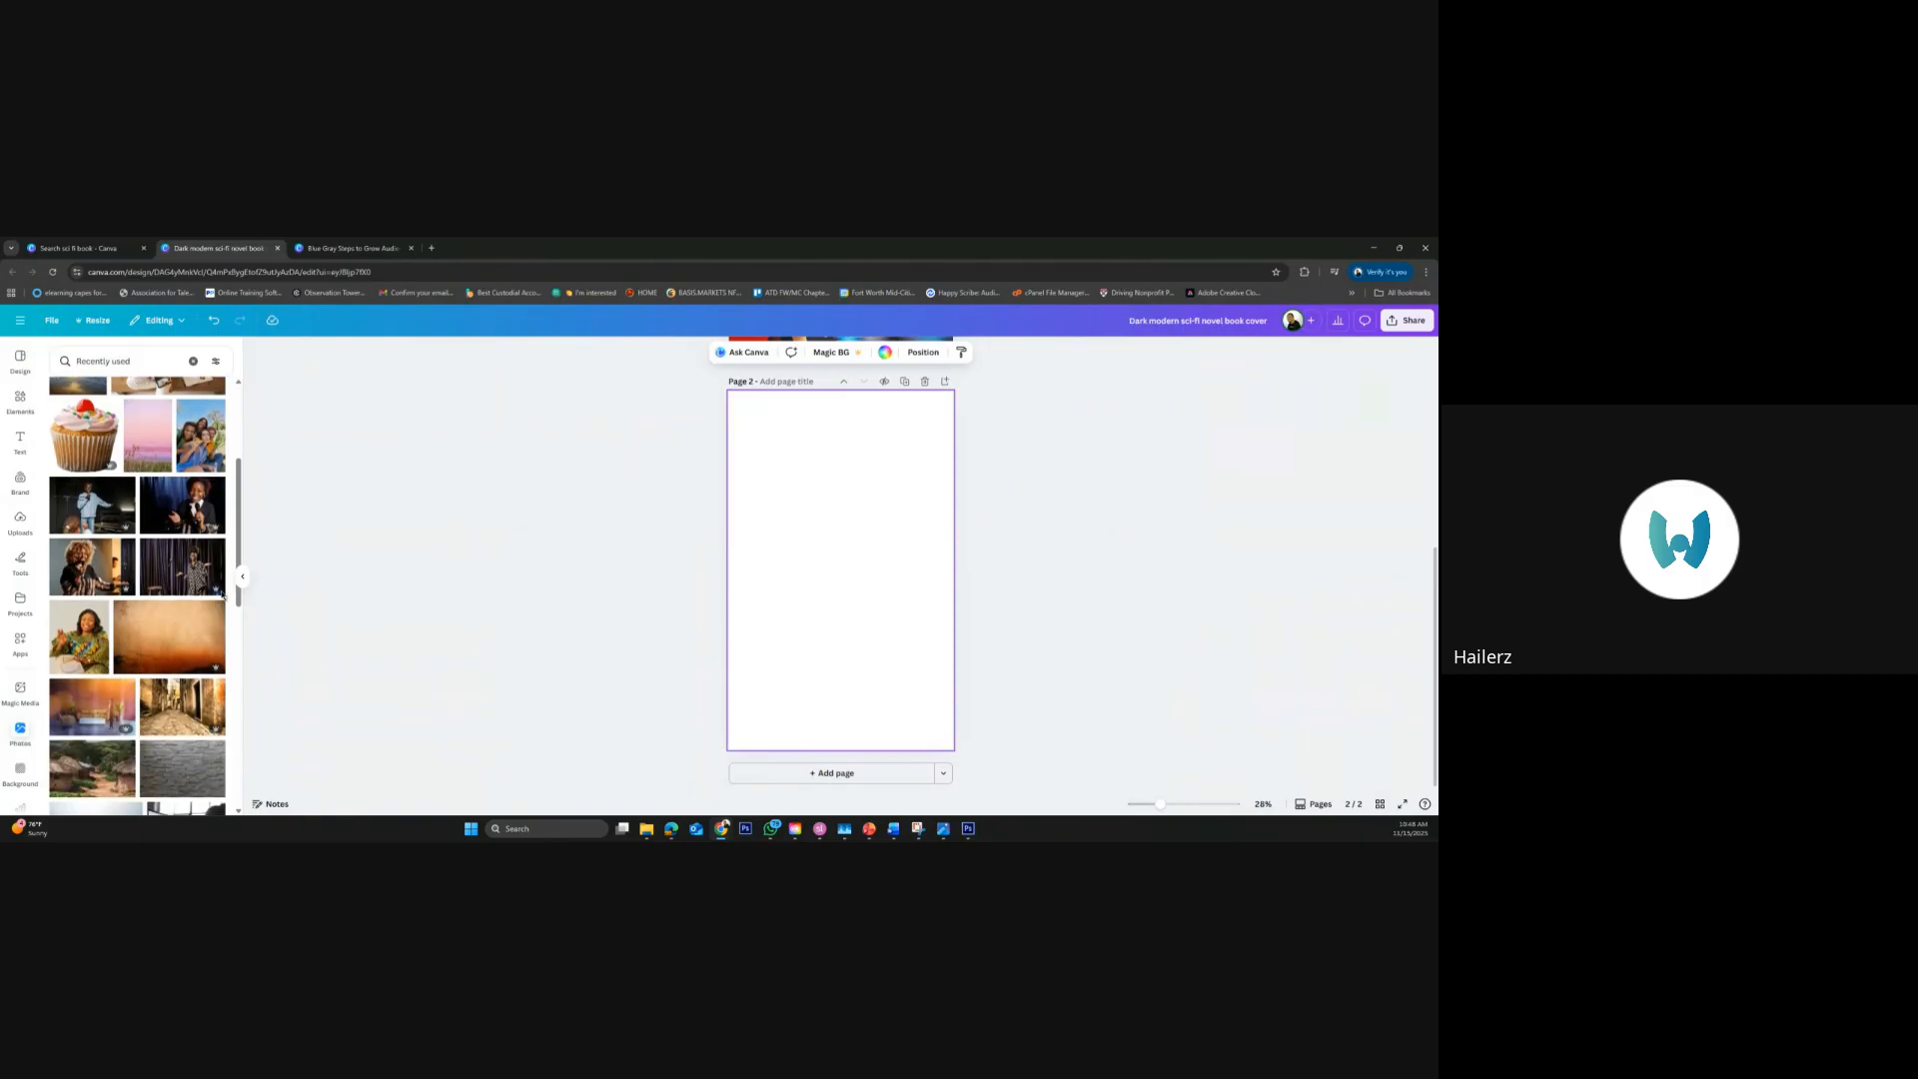
{"action": "scroll", "coordinate": [177, 549], "scroll_direction": "down", "scroll_amount": 3}
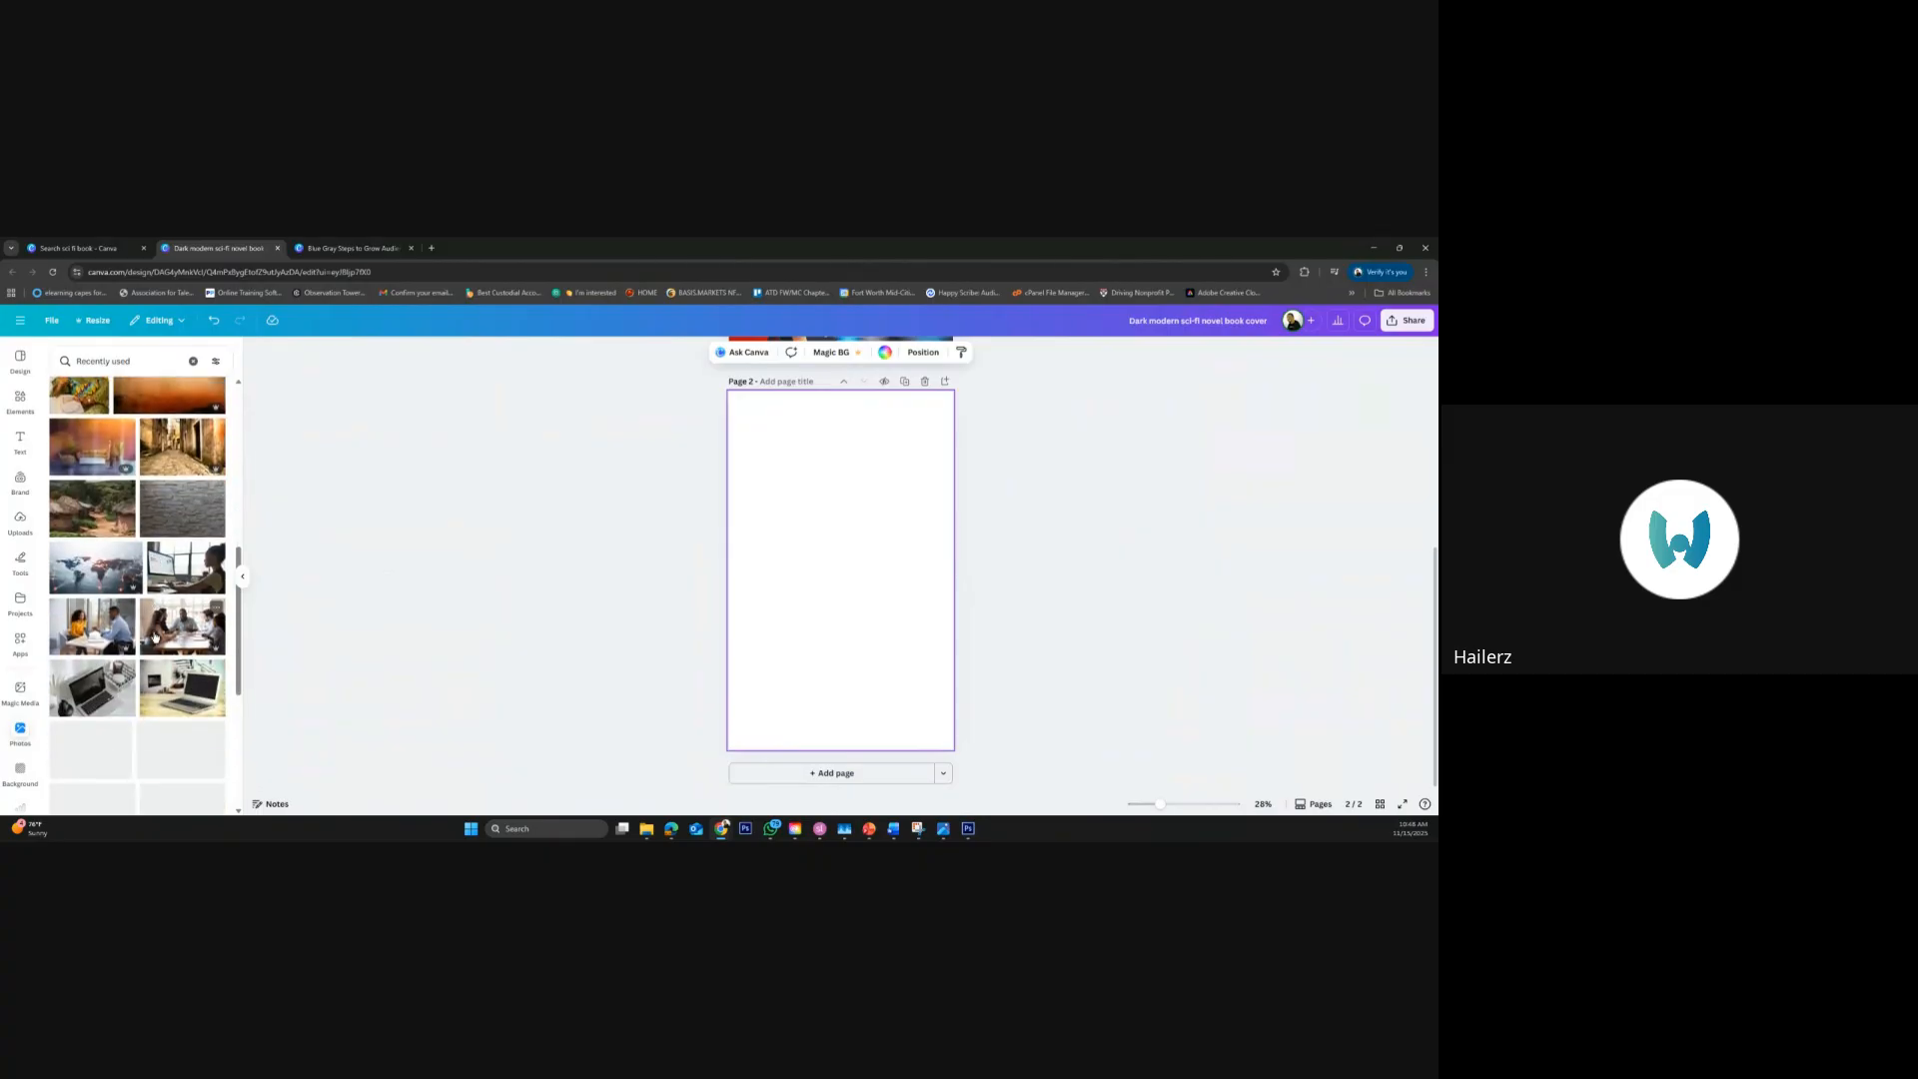
{"action": "left_click", "coordinate": [106, 627]}
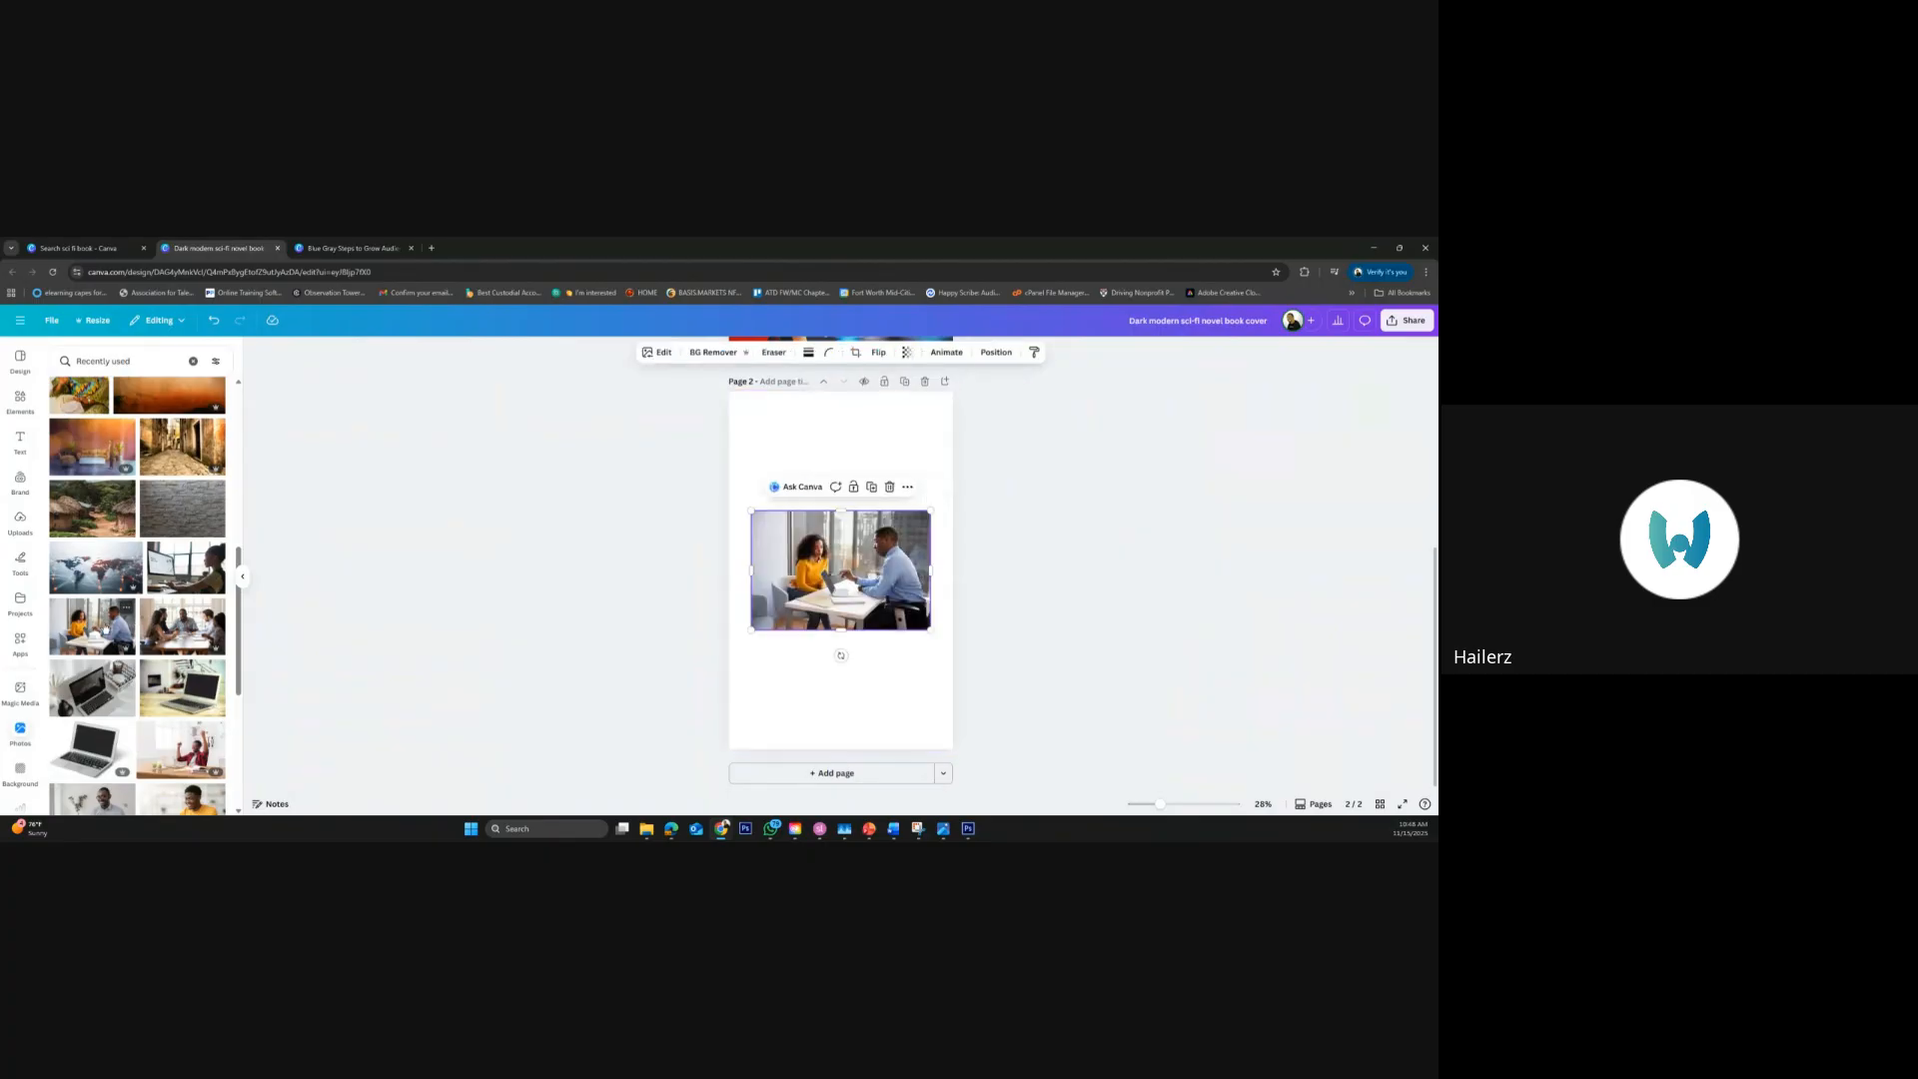
{"action": "left_click_drag", "start_coordinate": [736, 505], "coordinate": [714, 490]}
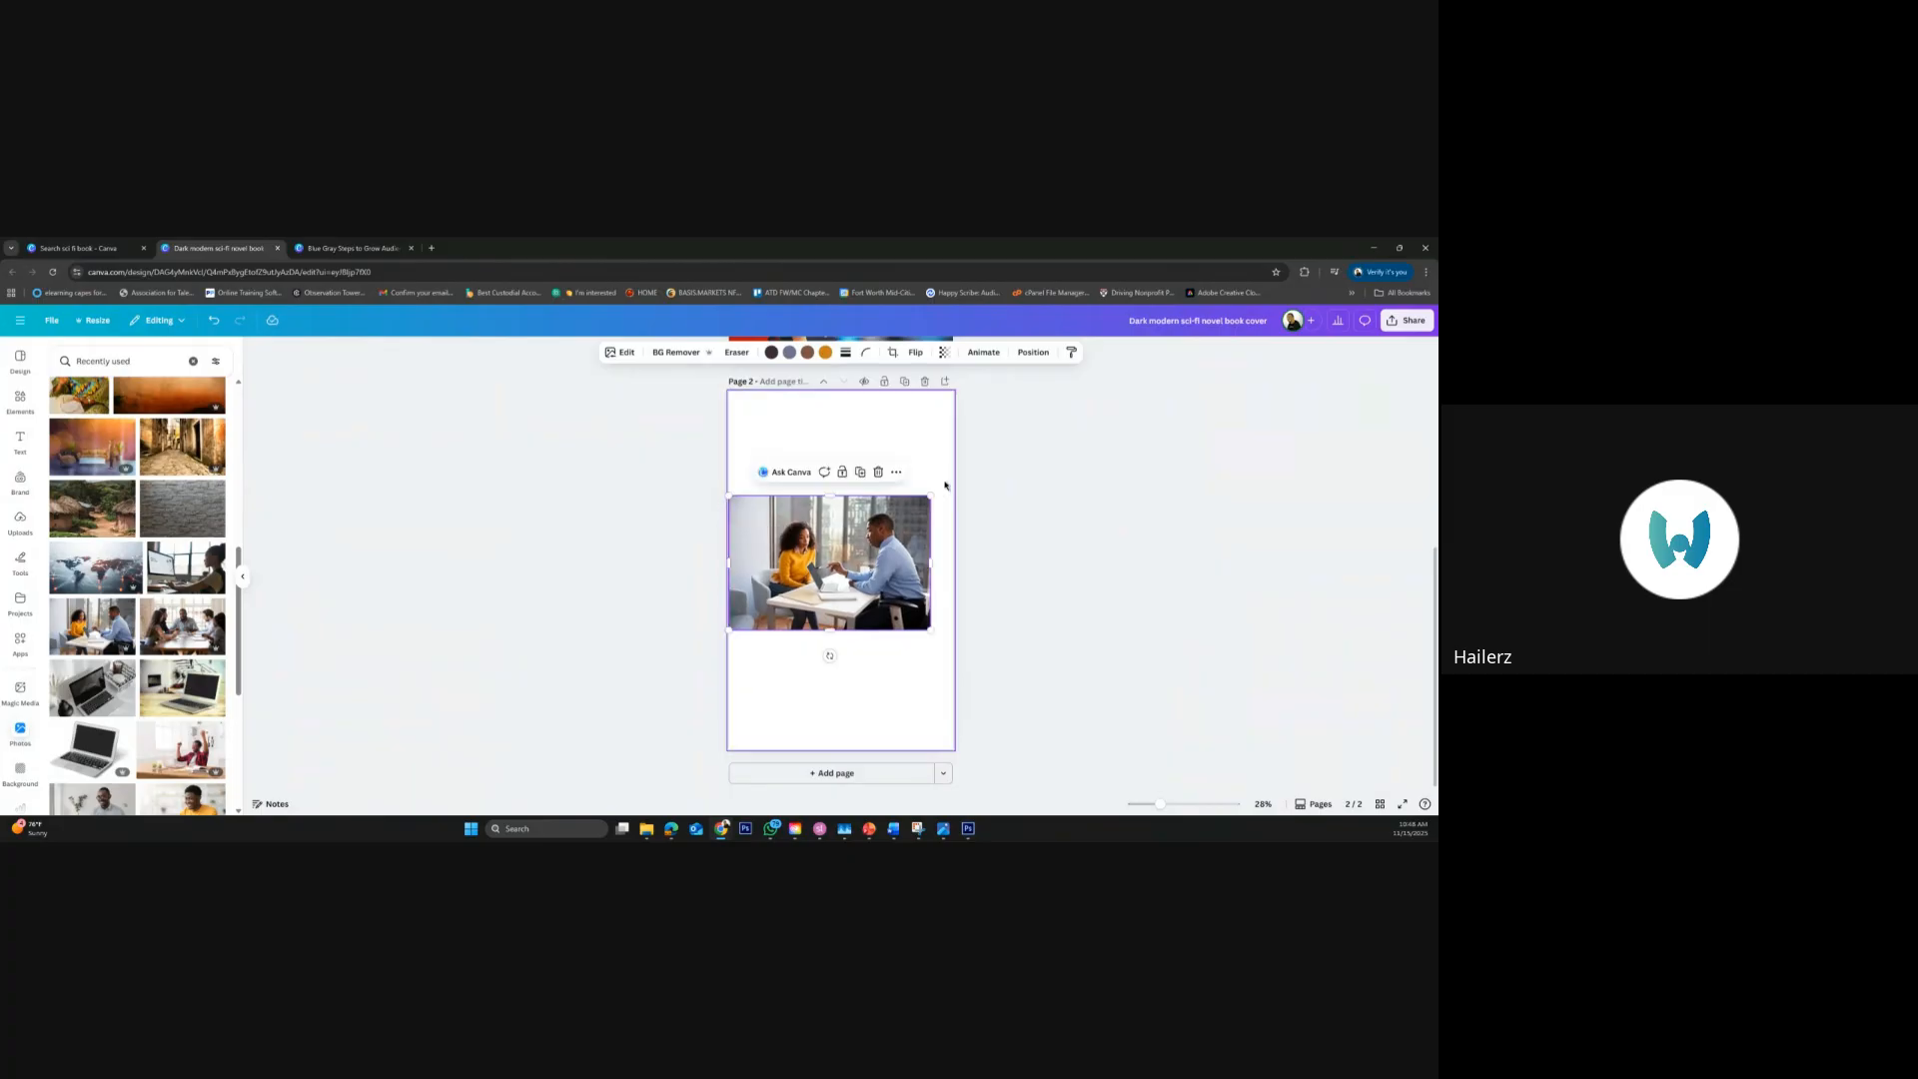
{"action": "left_click_drag", "start_coordinate": [931, 495], "coordinate": [955, 489]}
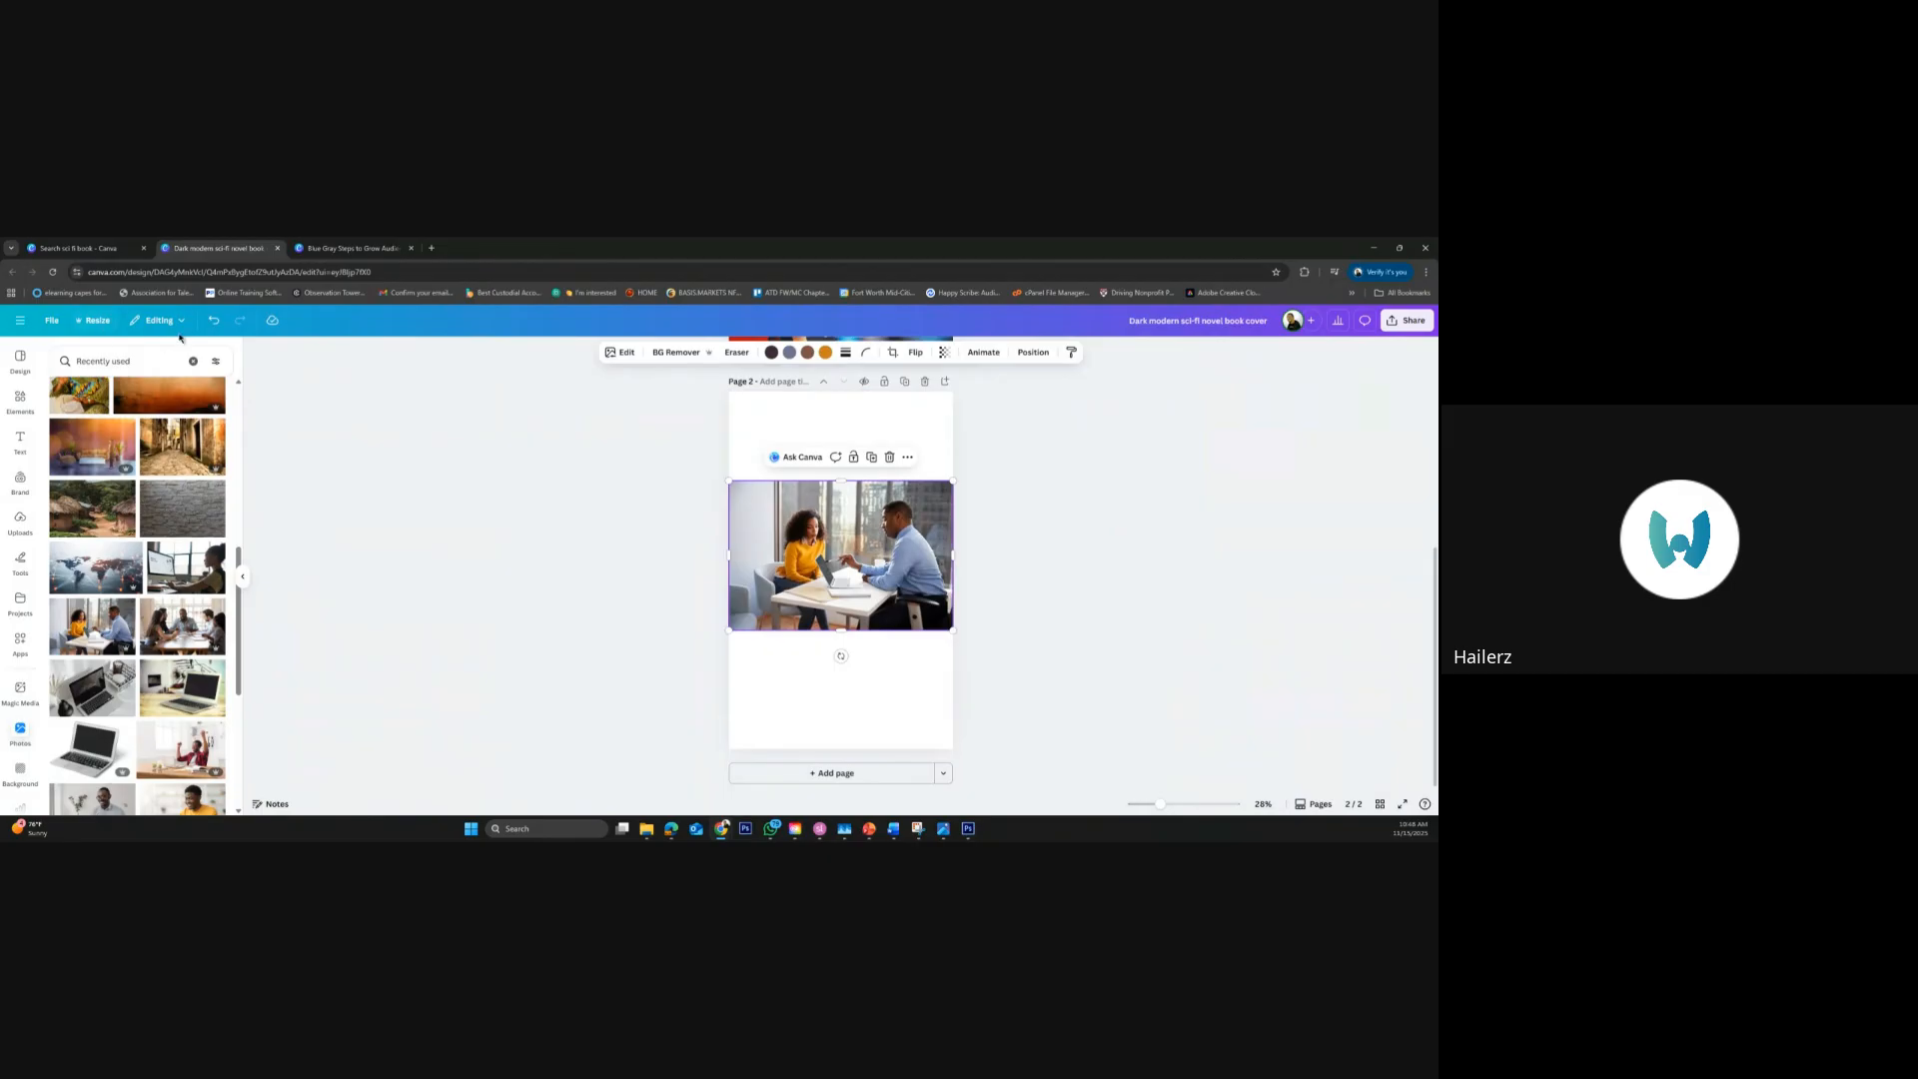
Look through the photo's Magic Studio editing tools and view the size options of Magic Expand
{"action": "left_click", "coordinate": [627, 353]}
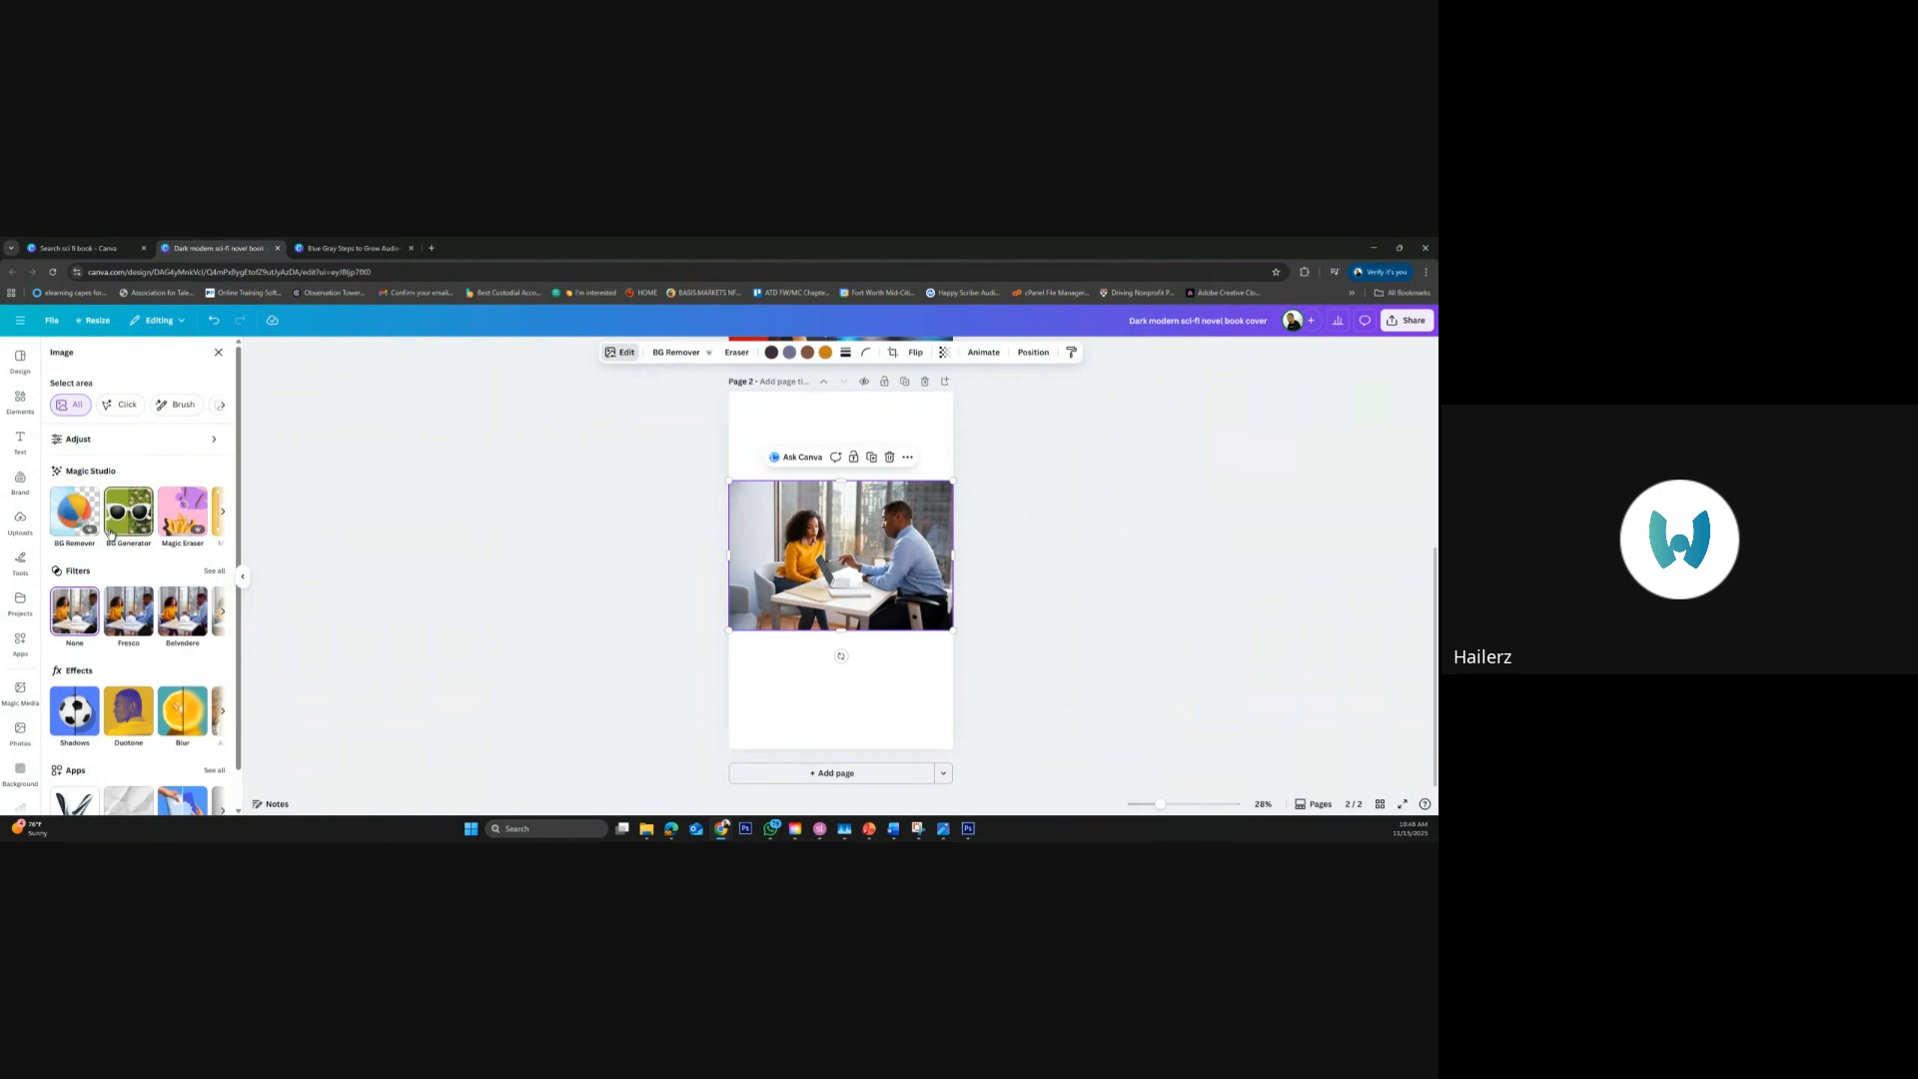
{"action": "left_click", "coordinate": [223, 512]}
{"action": "left_click", "coordinate": [222, 513]}
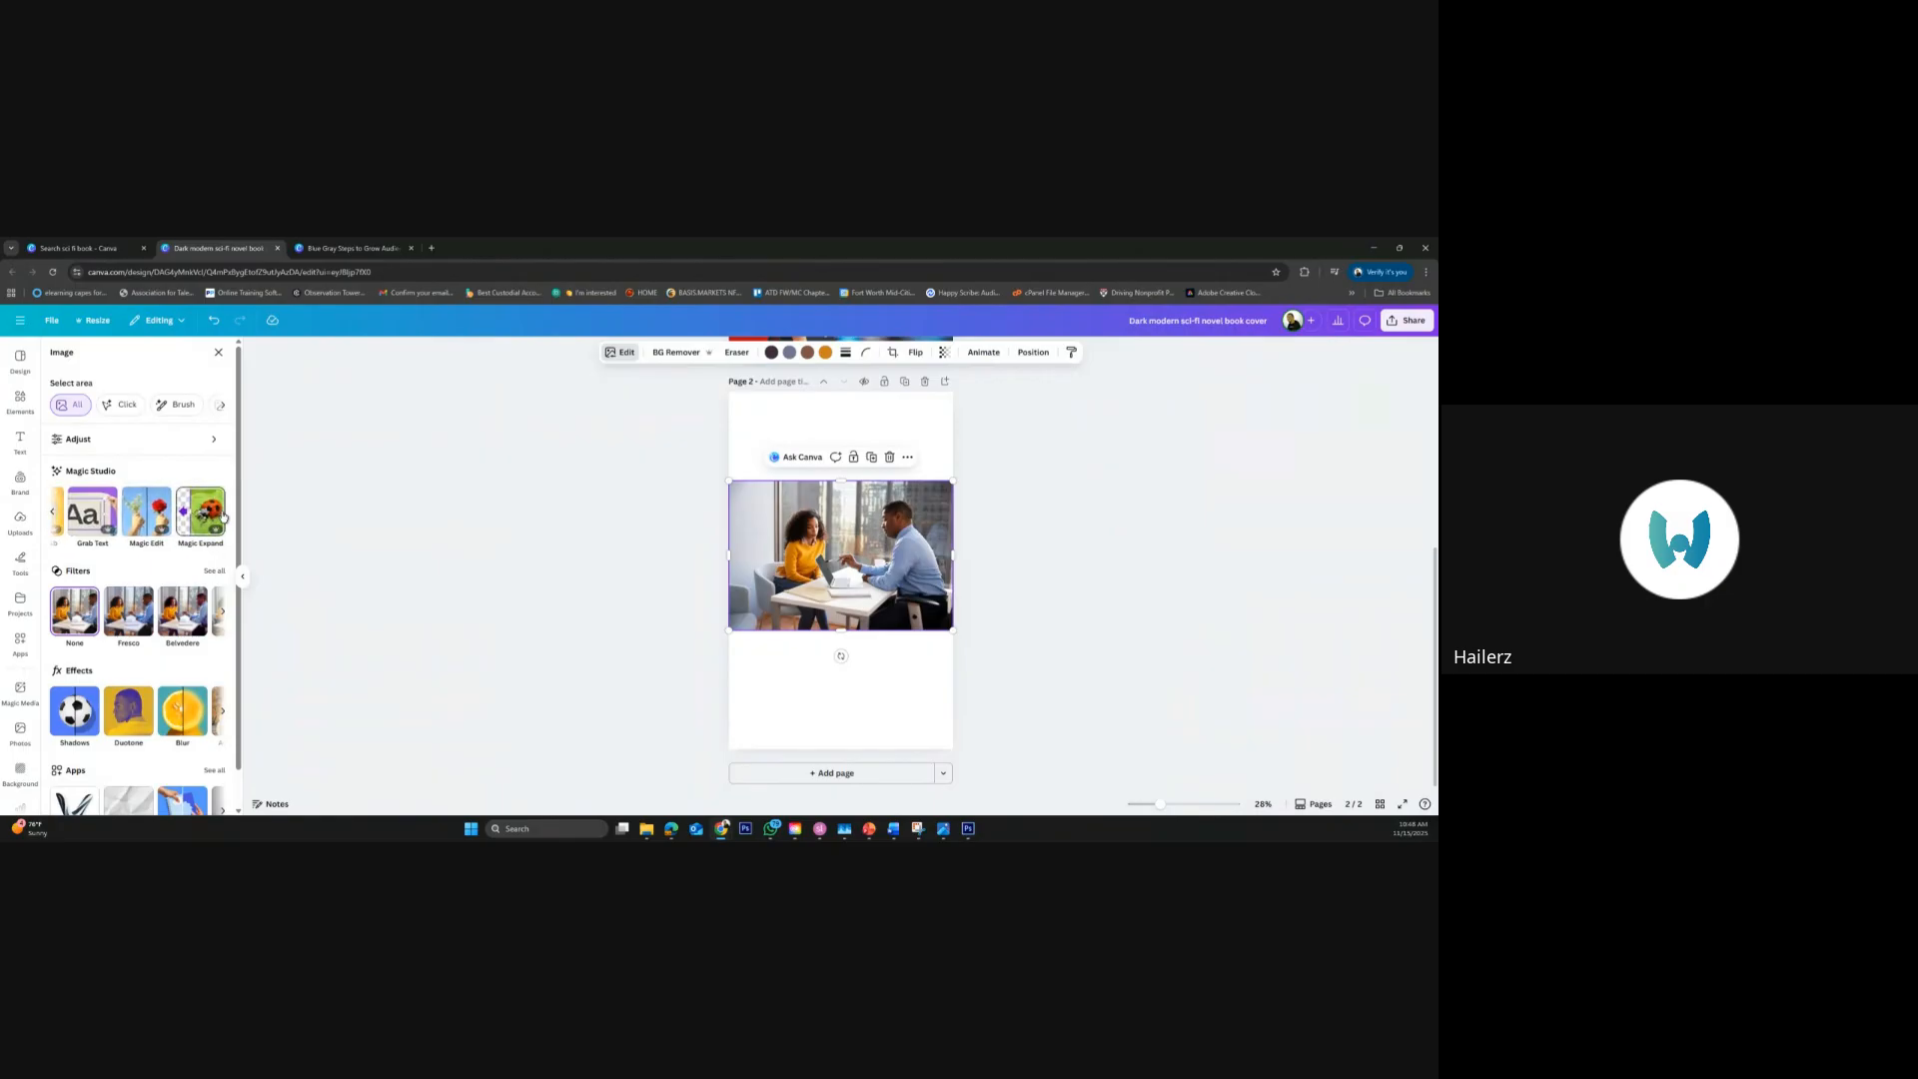
{"action": "left_click", "coordinate": [220, 514]}
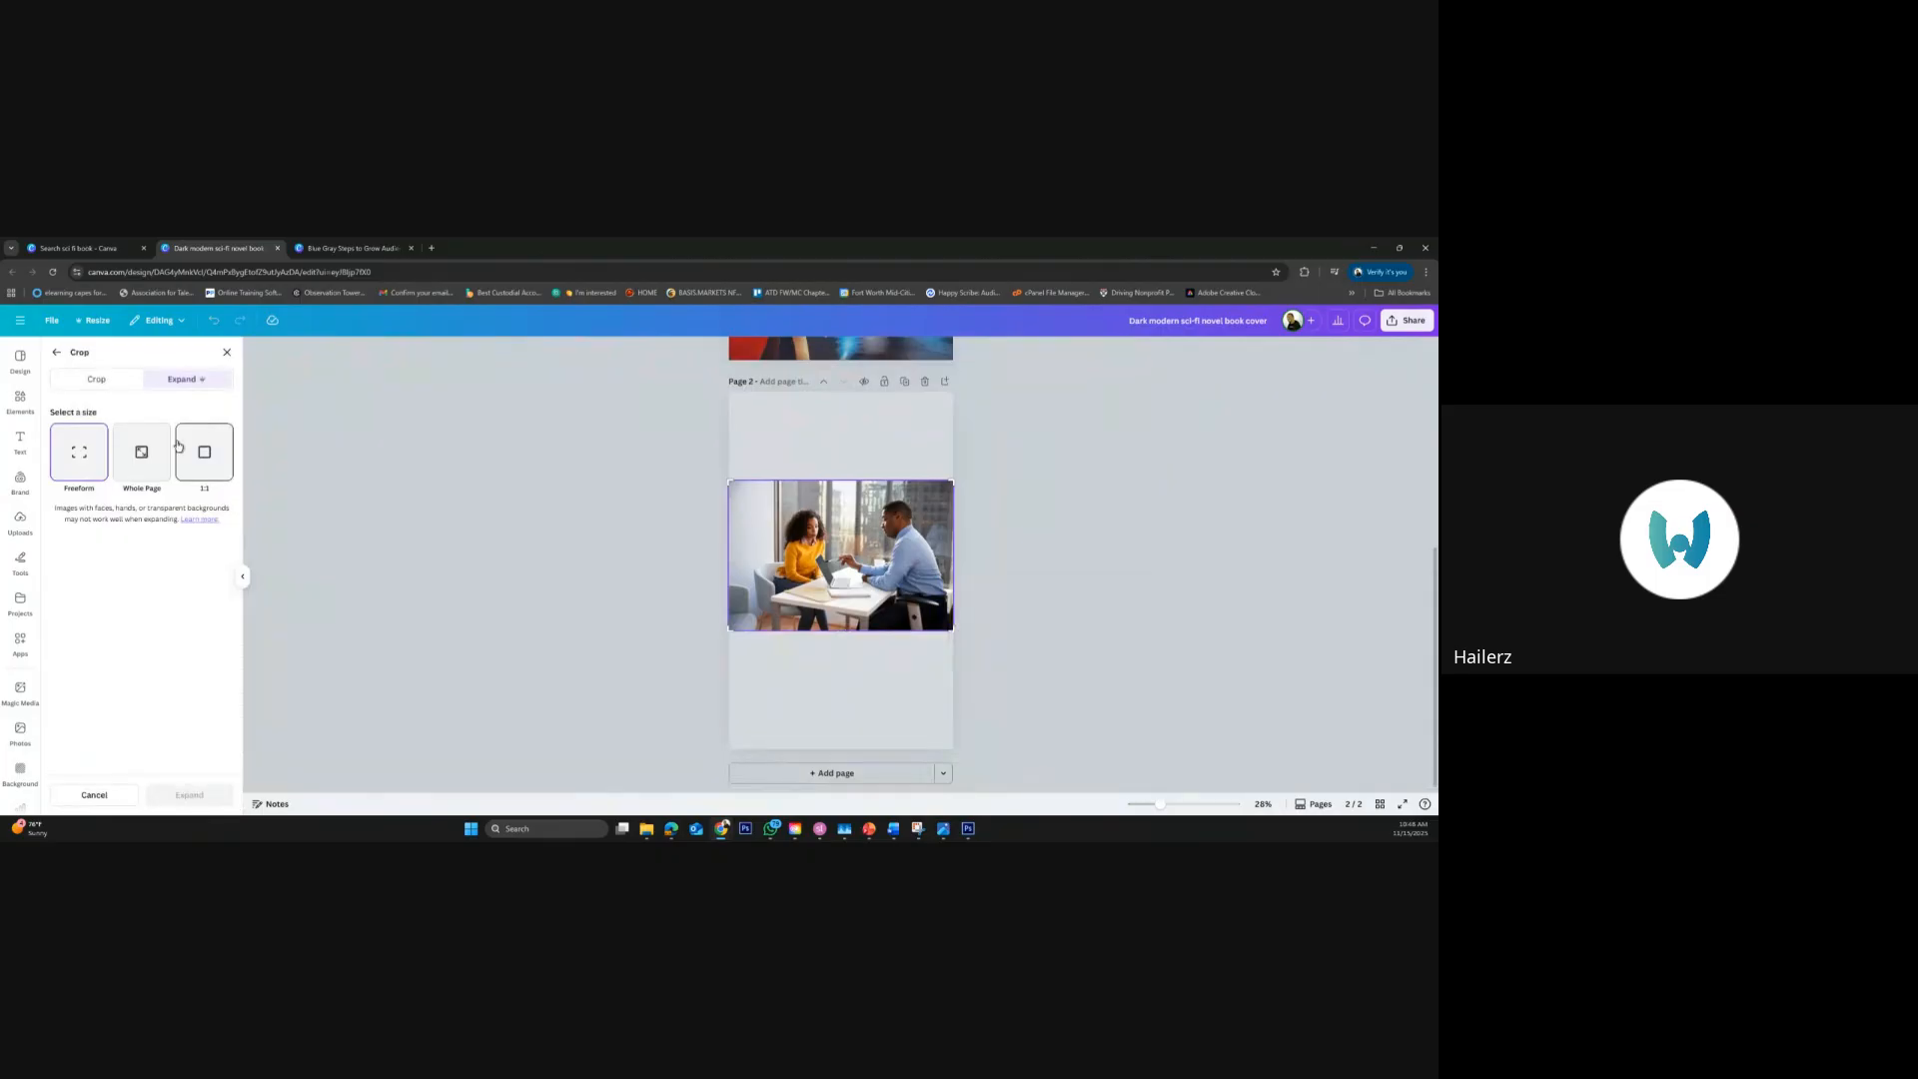
{"action": "left_click", "coordinate": [55, 355]}
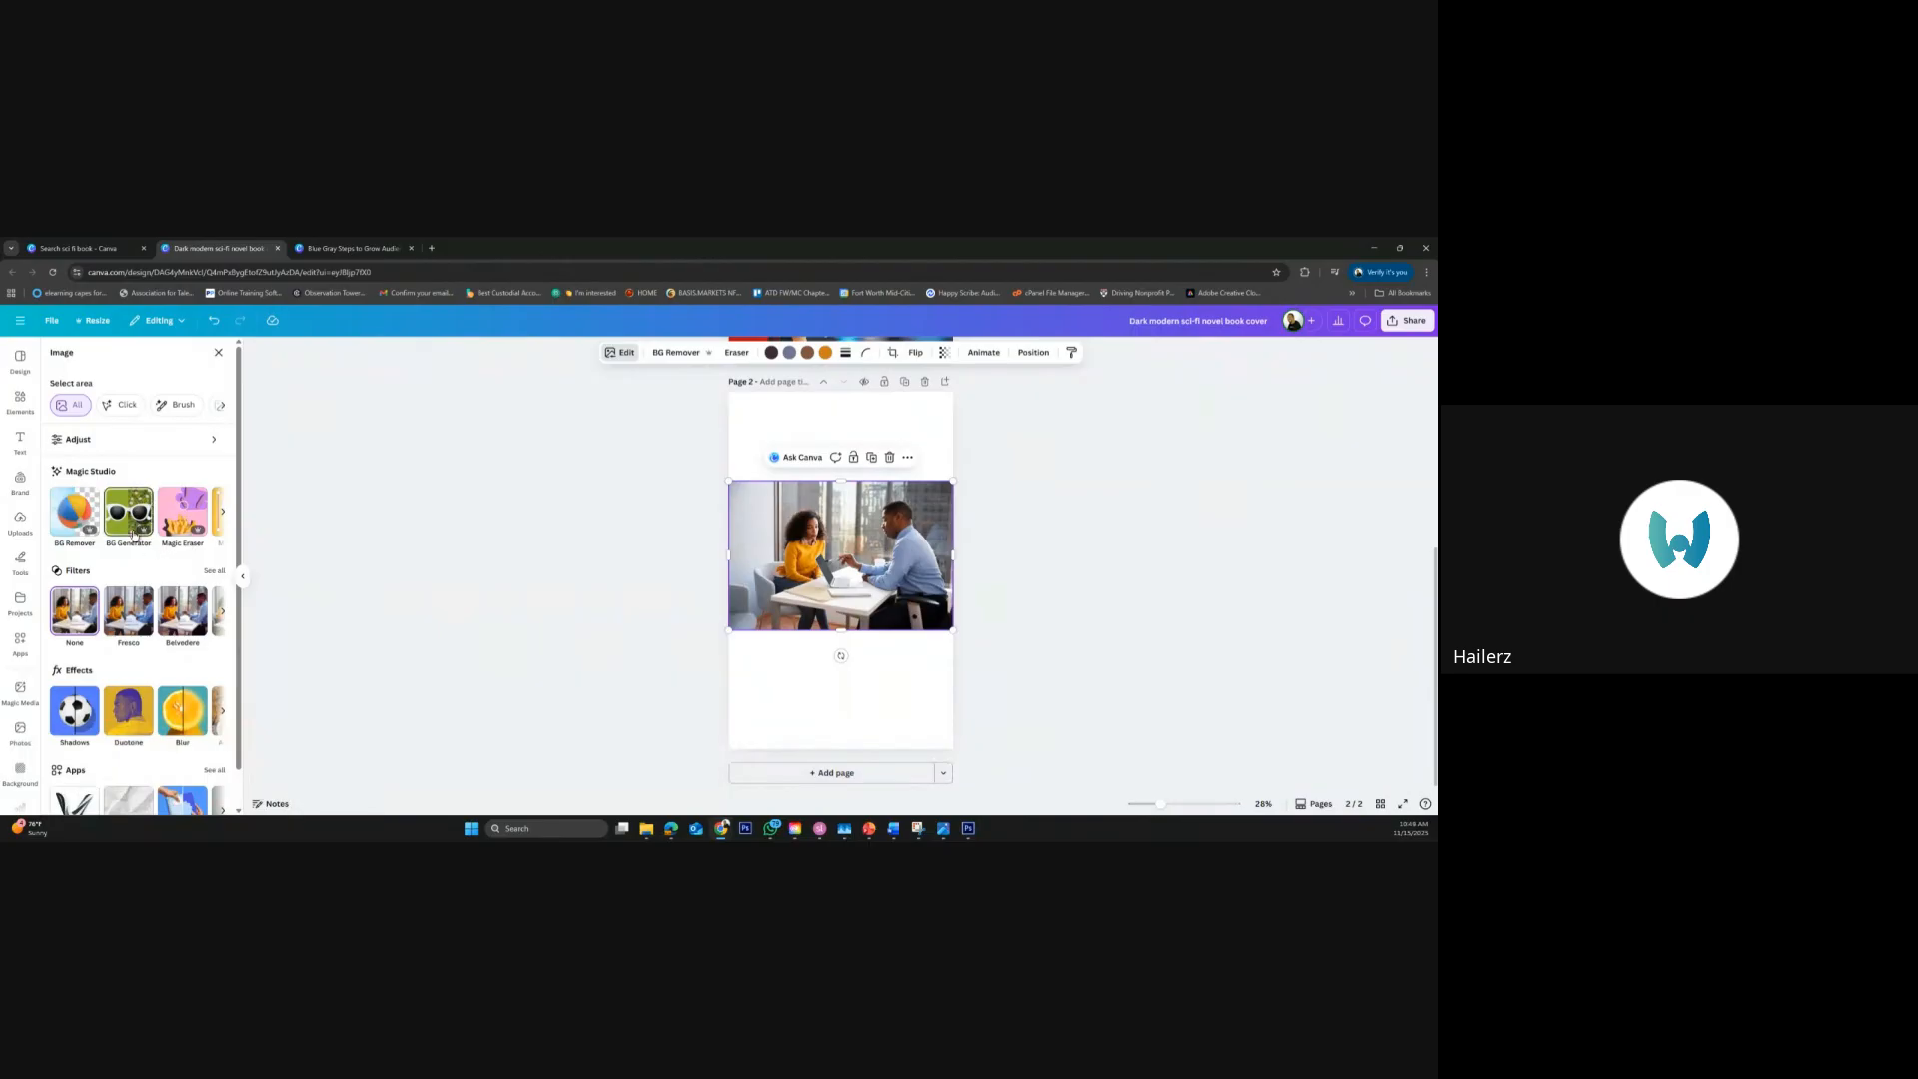
Generate a new background for the meeting photo with the Background Generator prompt "office"
{"action": "left_click", "coordinate": [134, 535]}
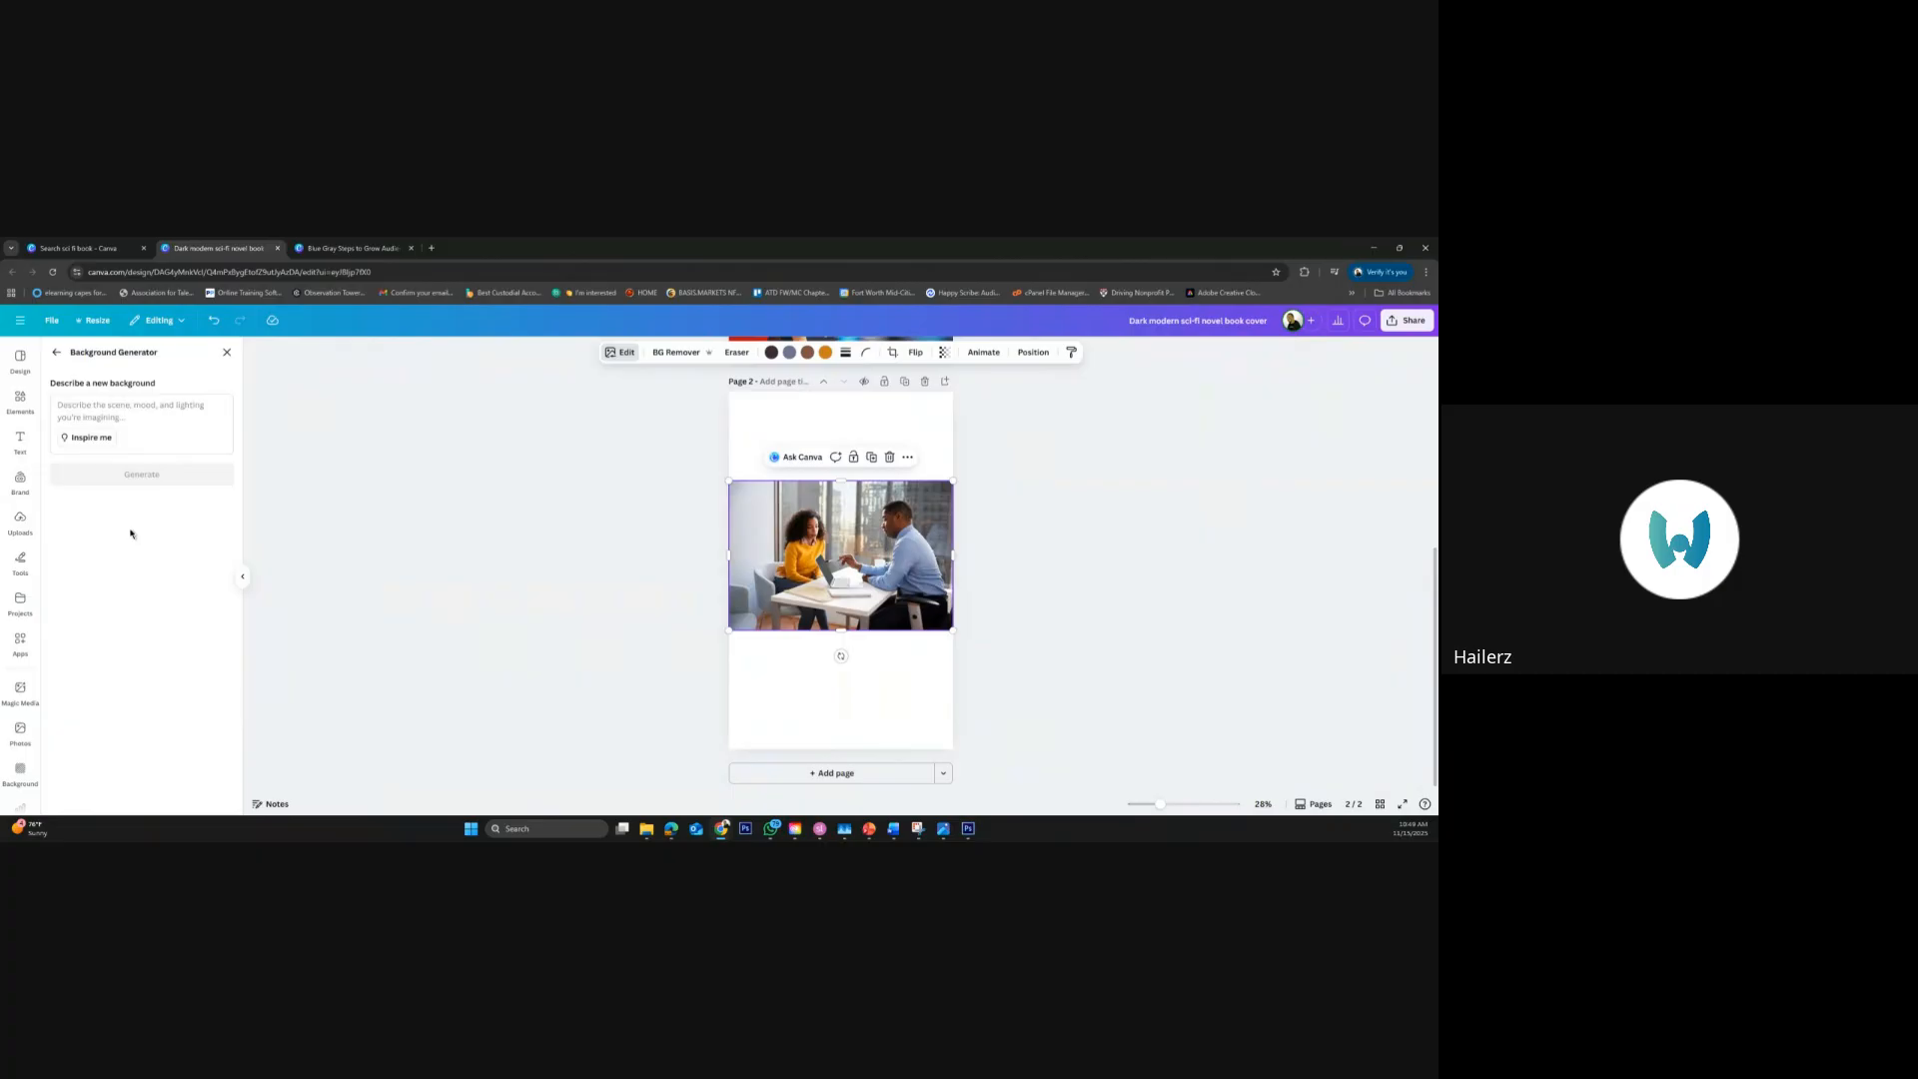
{"action": "left_click", "coordinate": [91, 409]}
{"action": "type", "text": "office"}
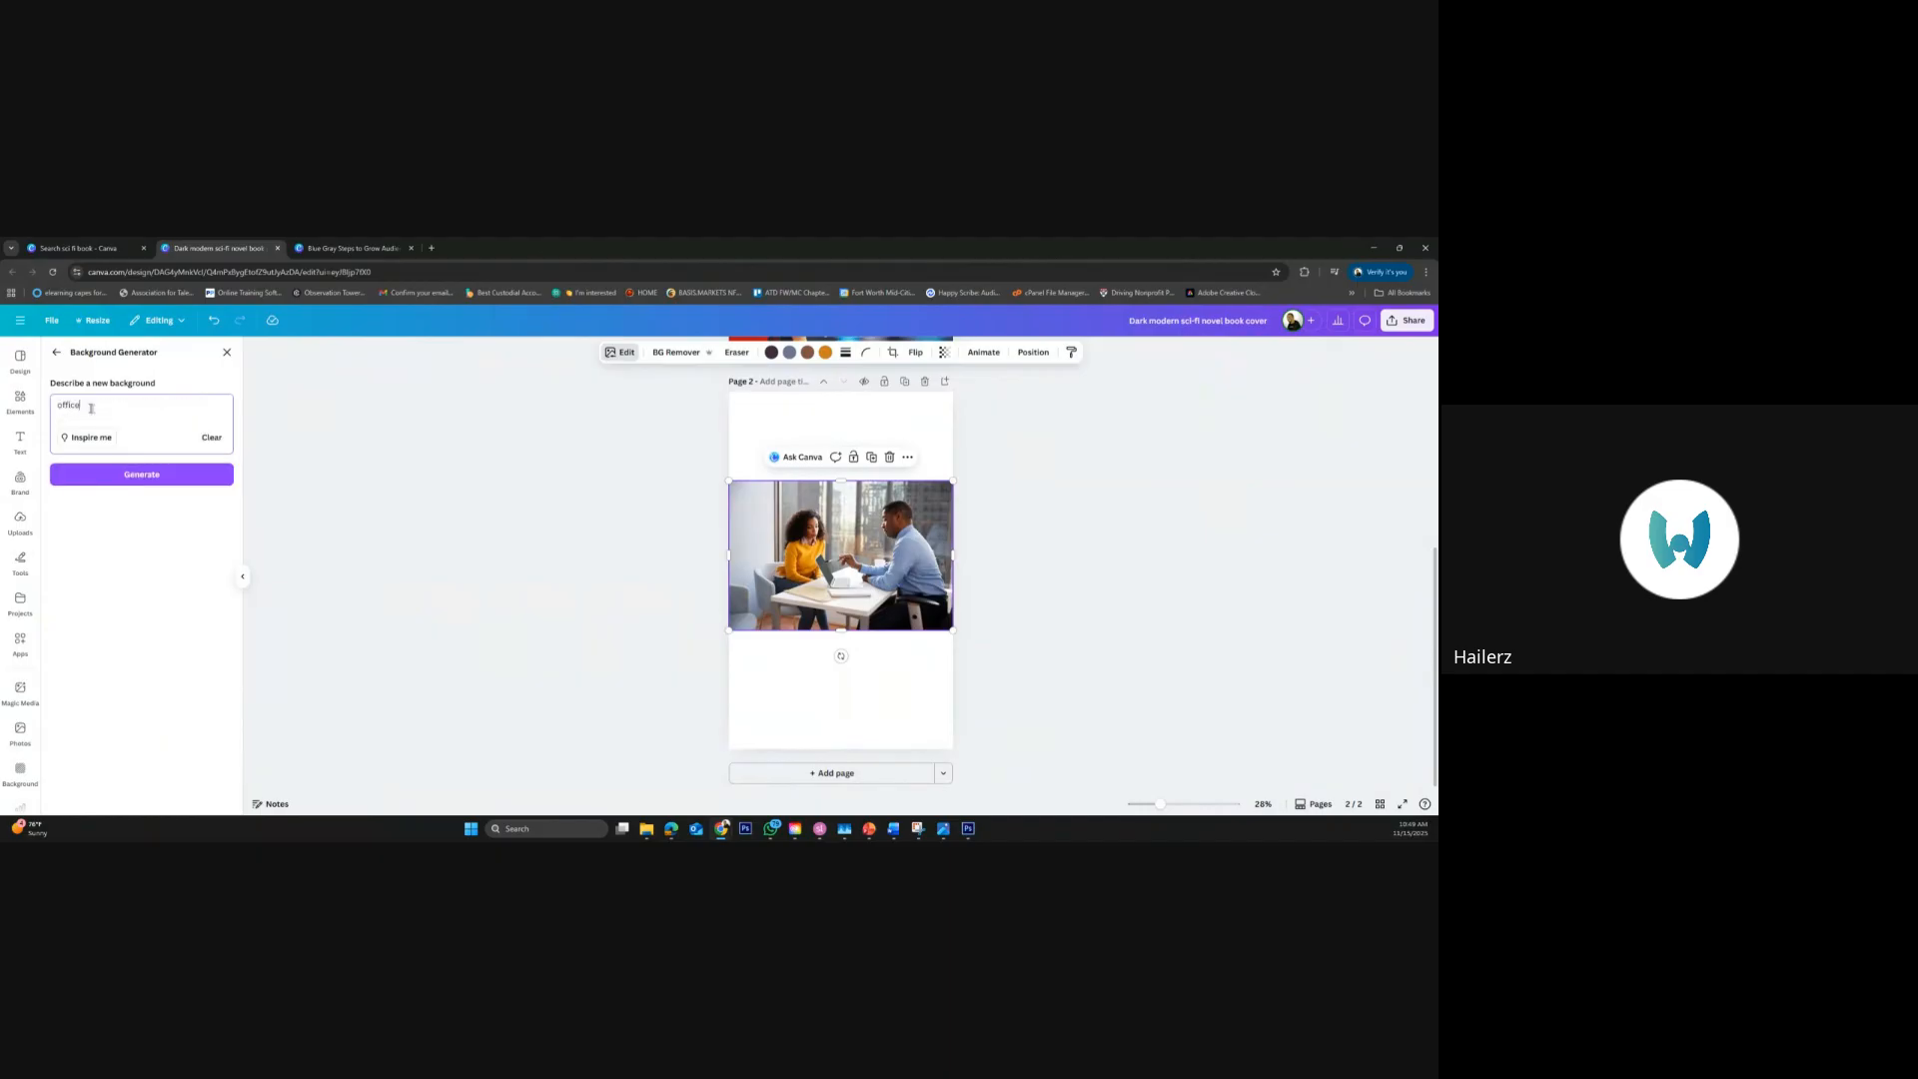
{"action": "left_click", "coordinate": [162, 478]}
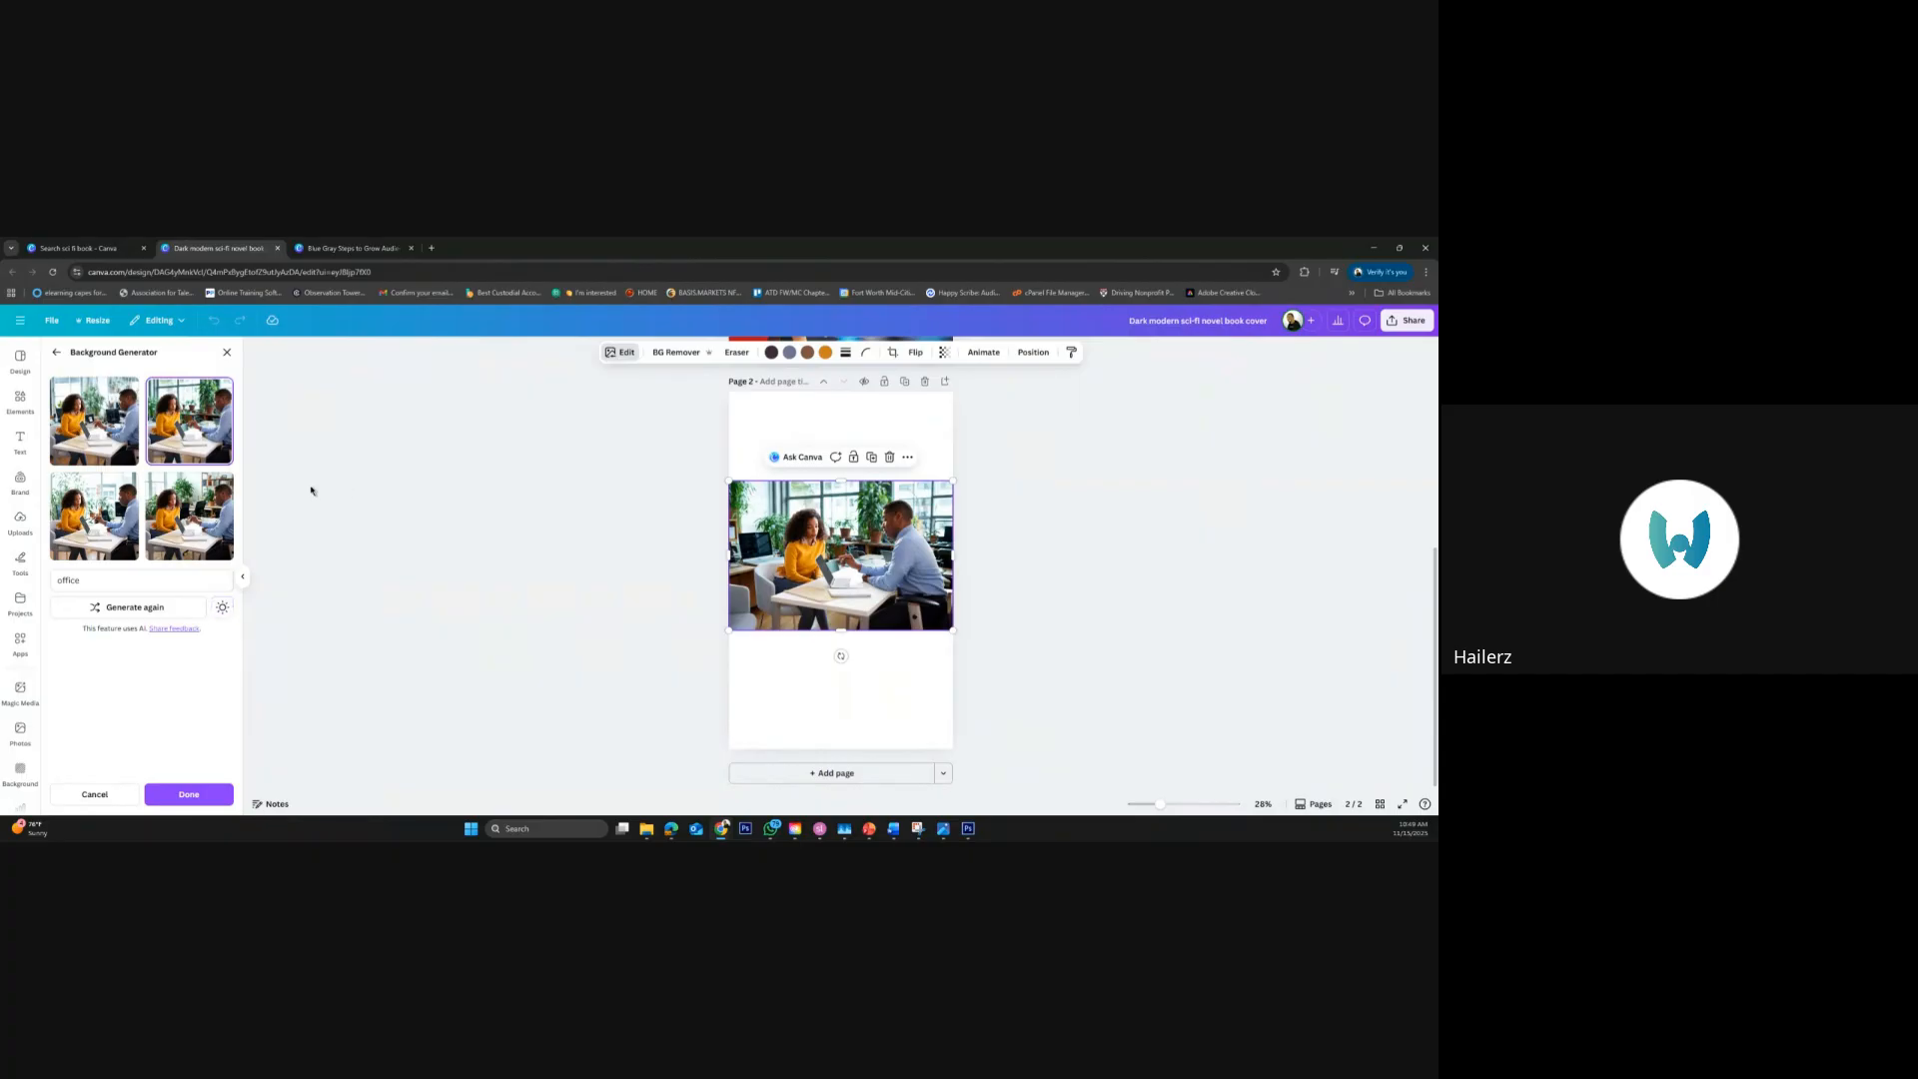
{"action": "left_click", "coordinate": [536, 540]}
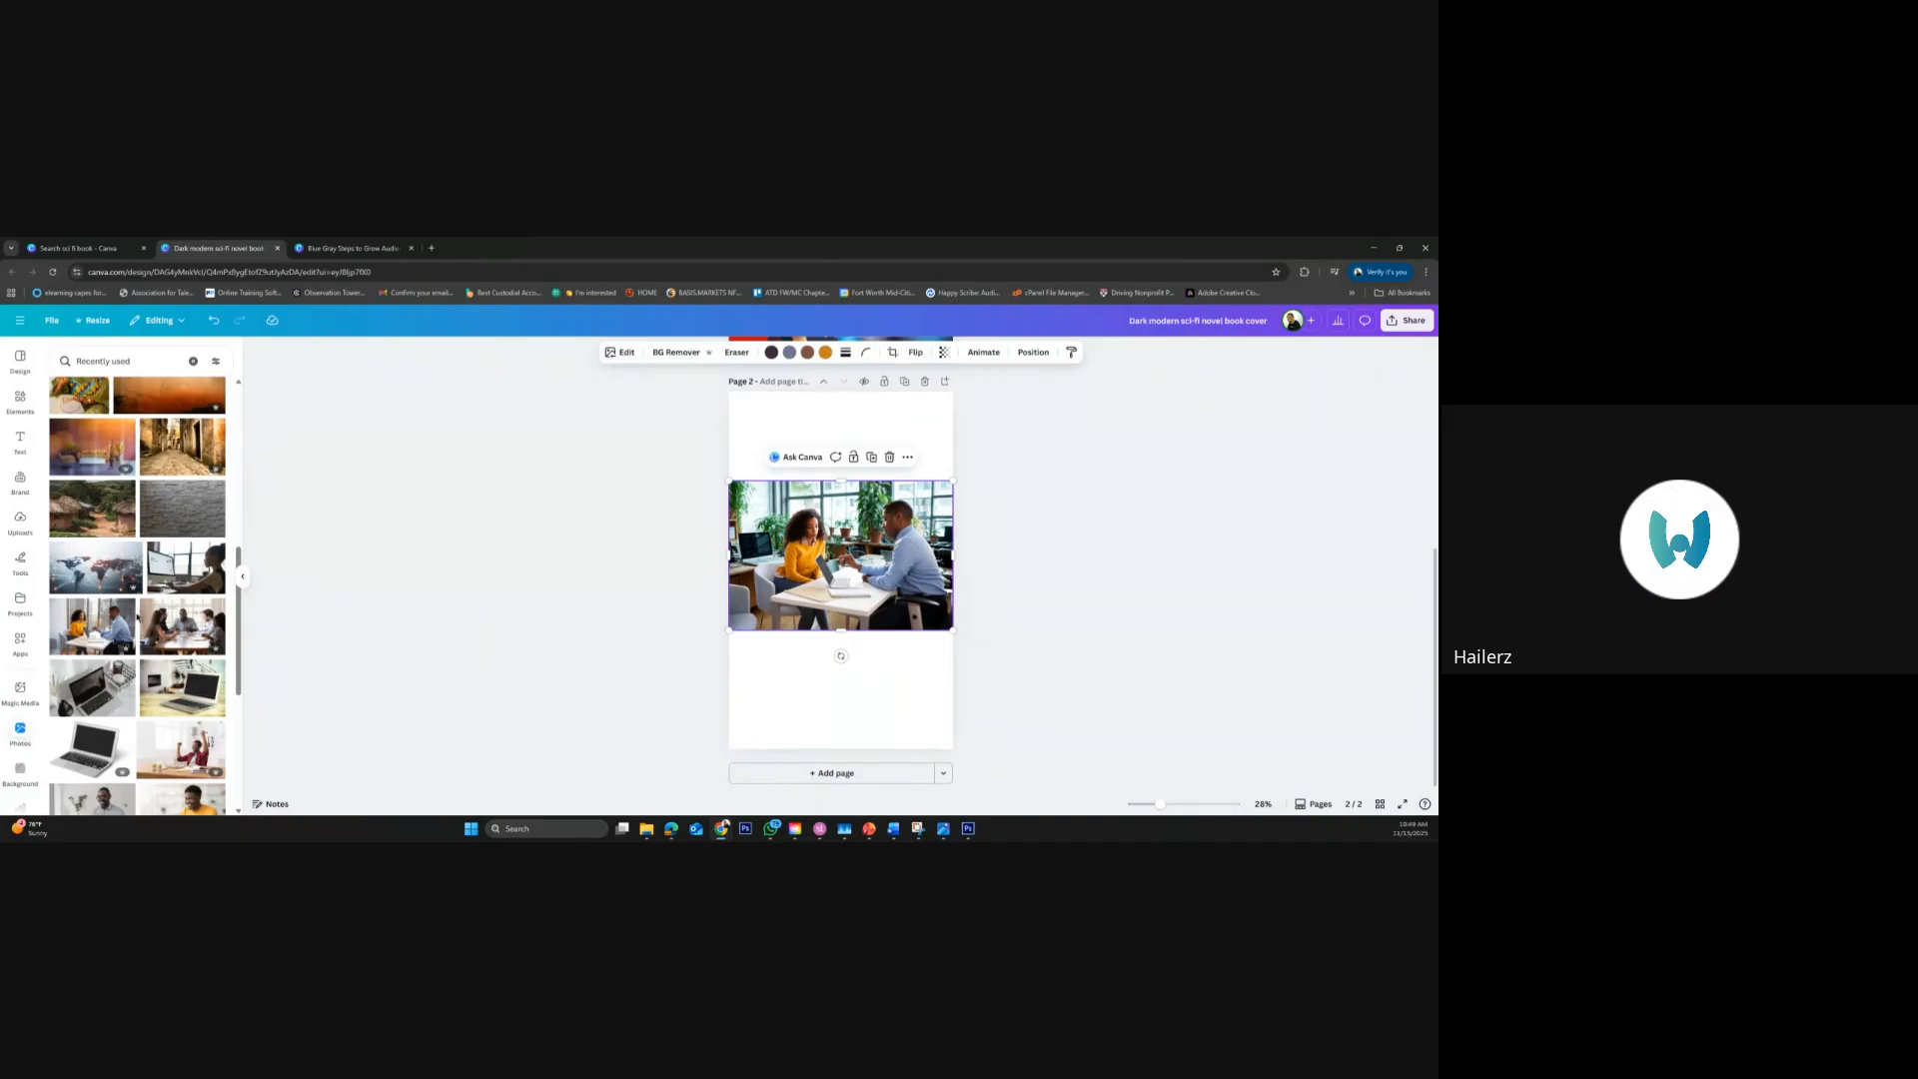
Add the original meeting photo again and arrange it directly below the office-background version for comparison
{"action": "left_click", "coordinate": [93, 627]}
{"action": "left_click_drag", "start_coordinate": [783, 534], "coordinate": [782, 649]}
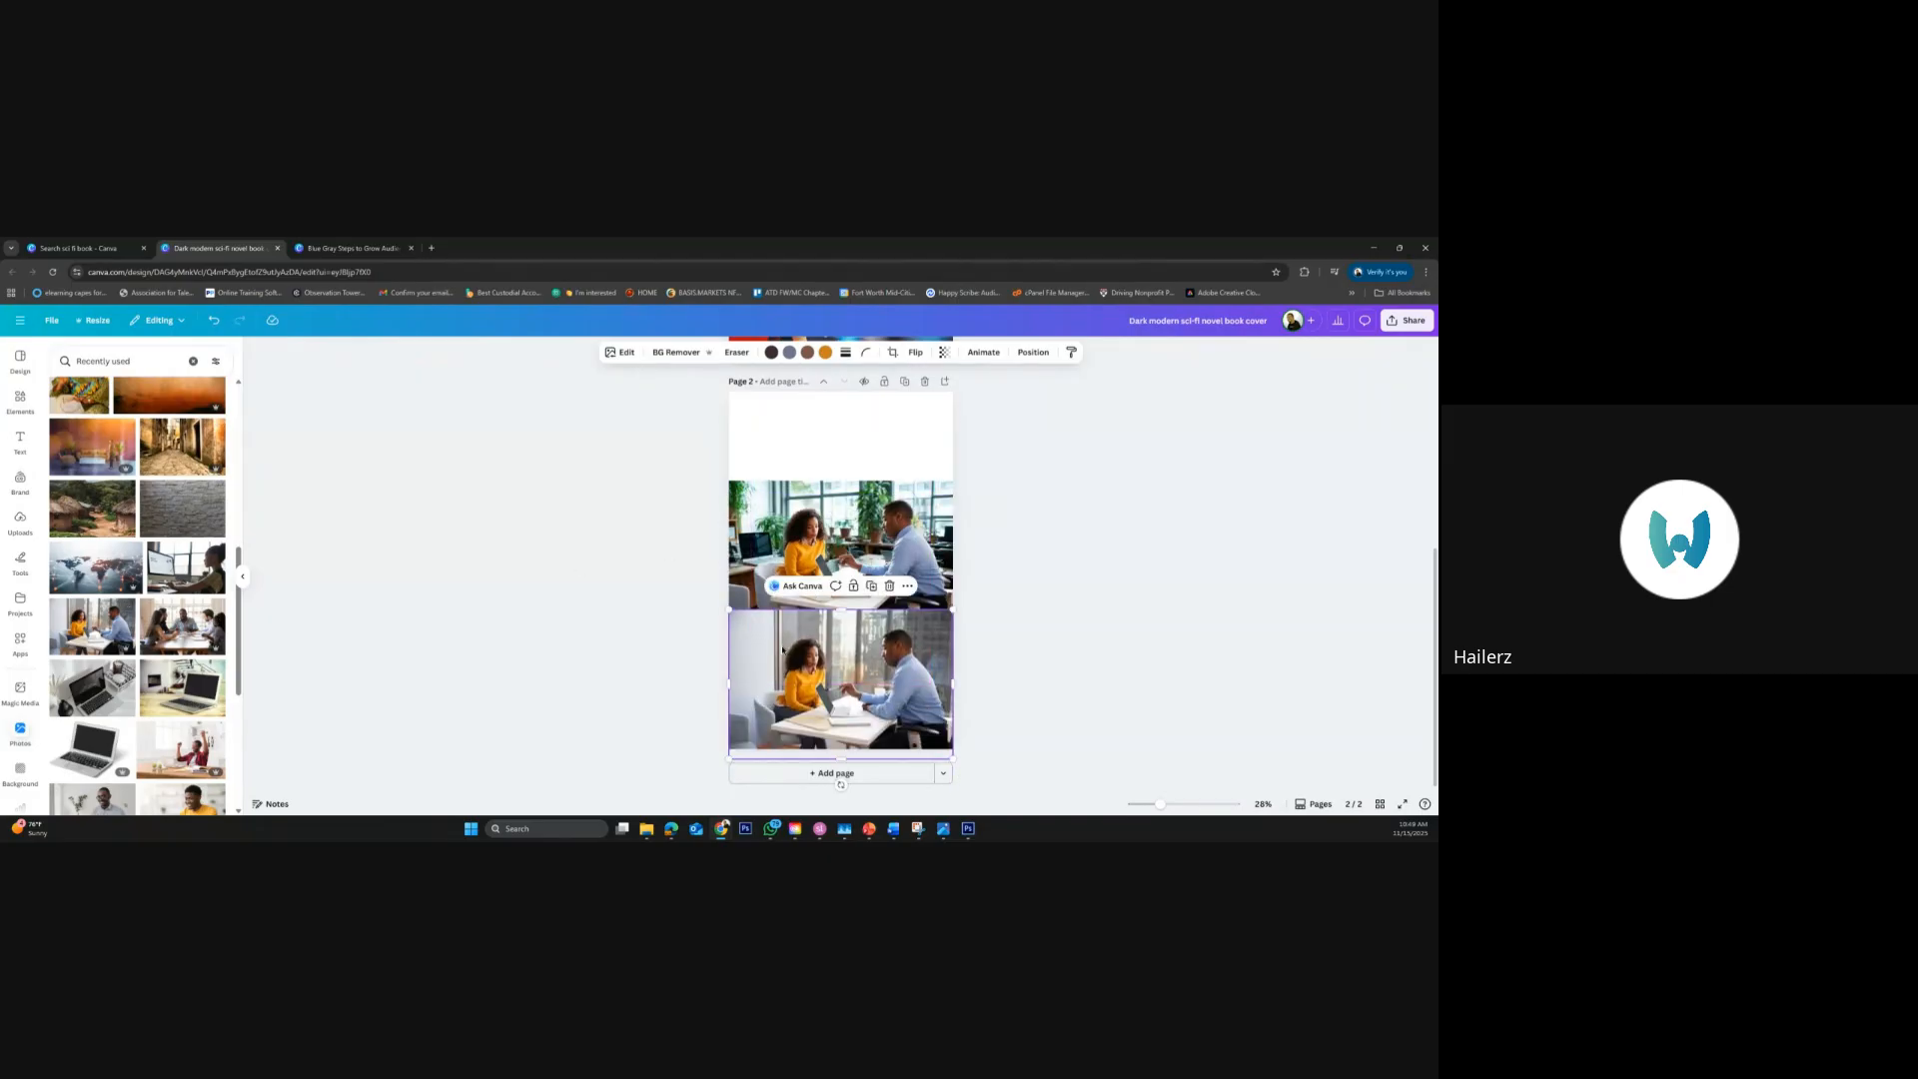
{"action": "left_click", "coordinate": [805, 518], "text": "shift"}
{"action": "left_click_drag", "start_coordinate": [803, 490], "coordinate": [805, 471]}
{"action": "left_click", "coordinate": [1101, 573]}
{"action": "left_click_drag", "start_coordinate": [859, 646], "coordinate": [861, 667]}
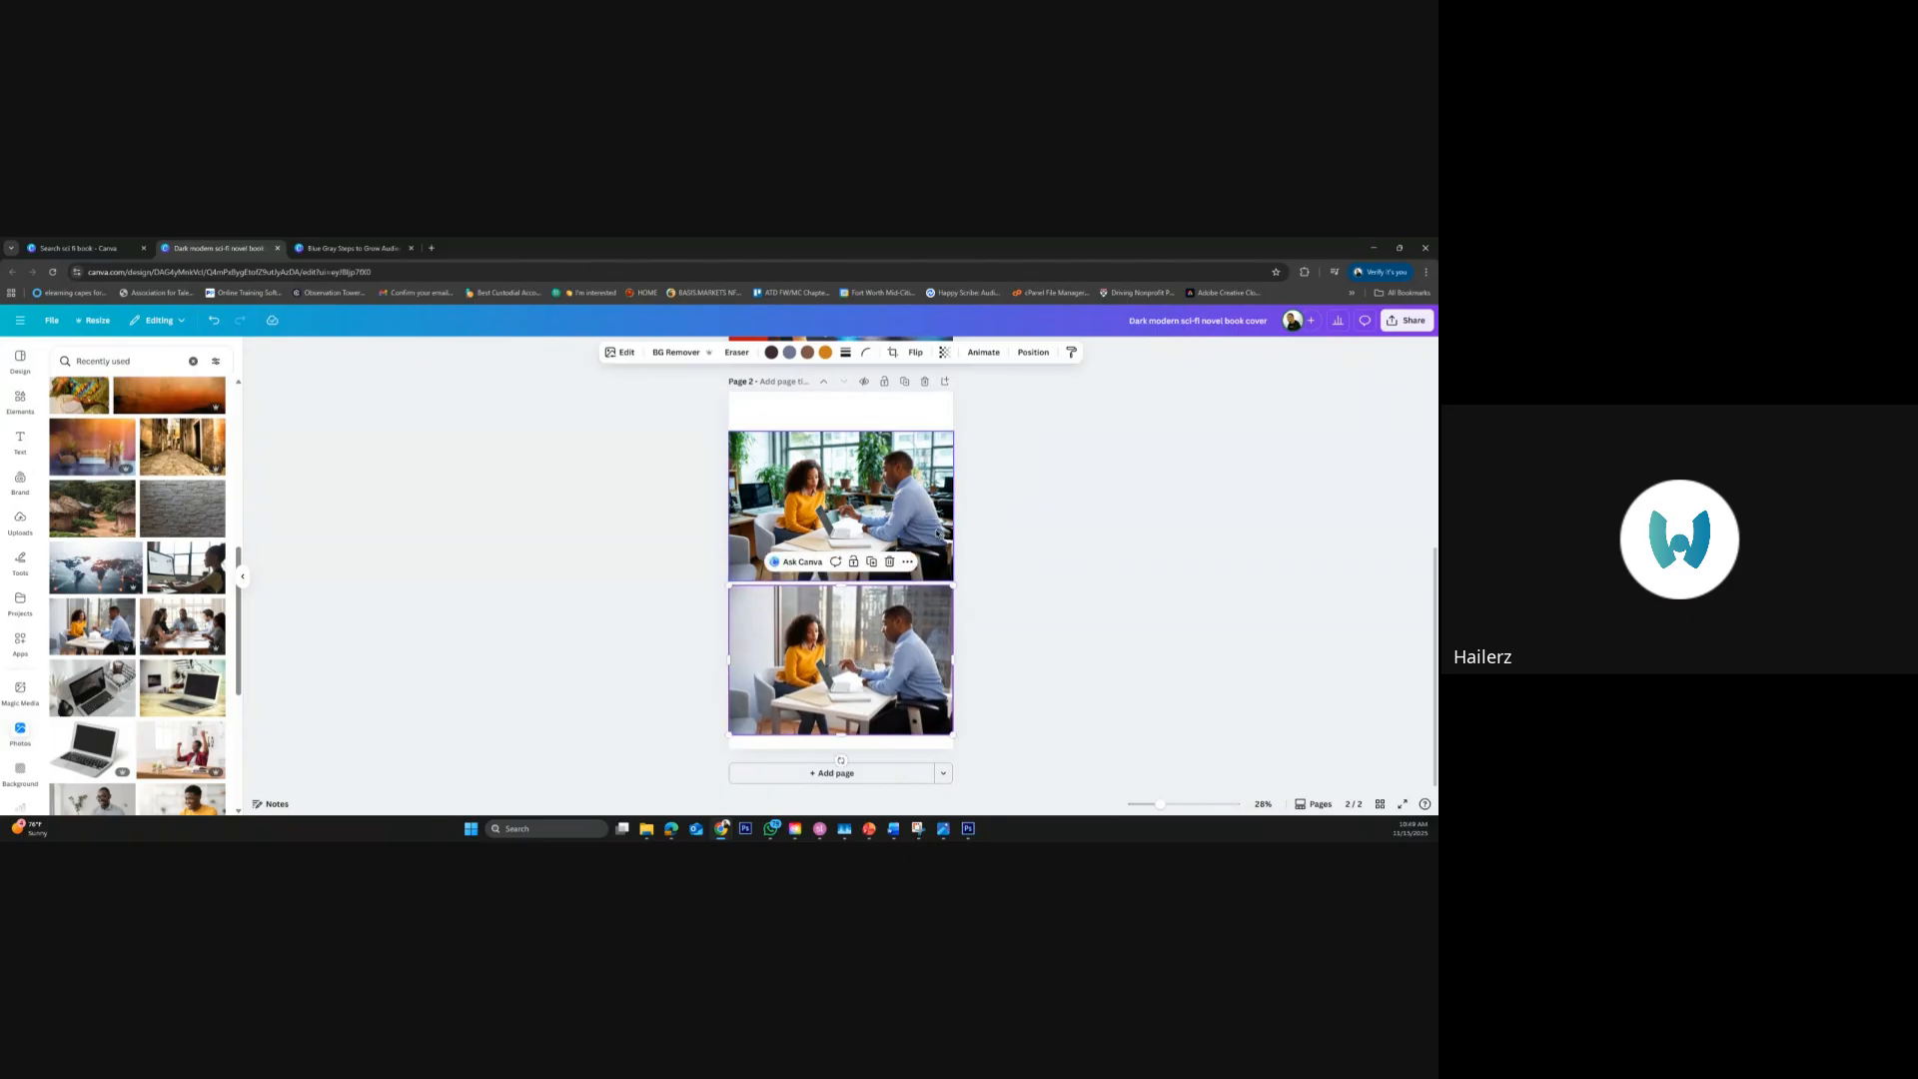
Delete the office-background version and move the original meeting photo up to the middle of page 2
{"action": "left_click", "coordinate": [937, 532]}
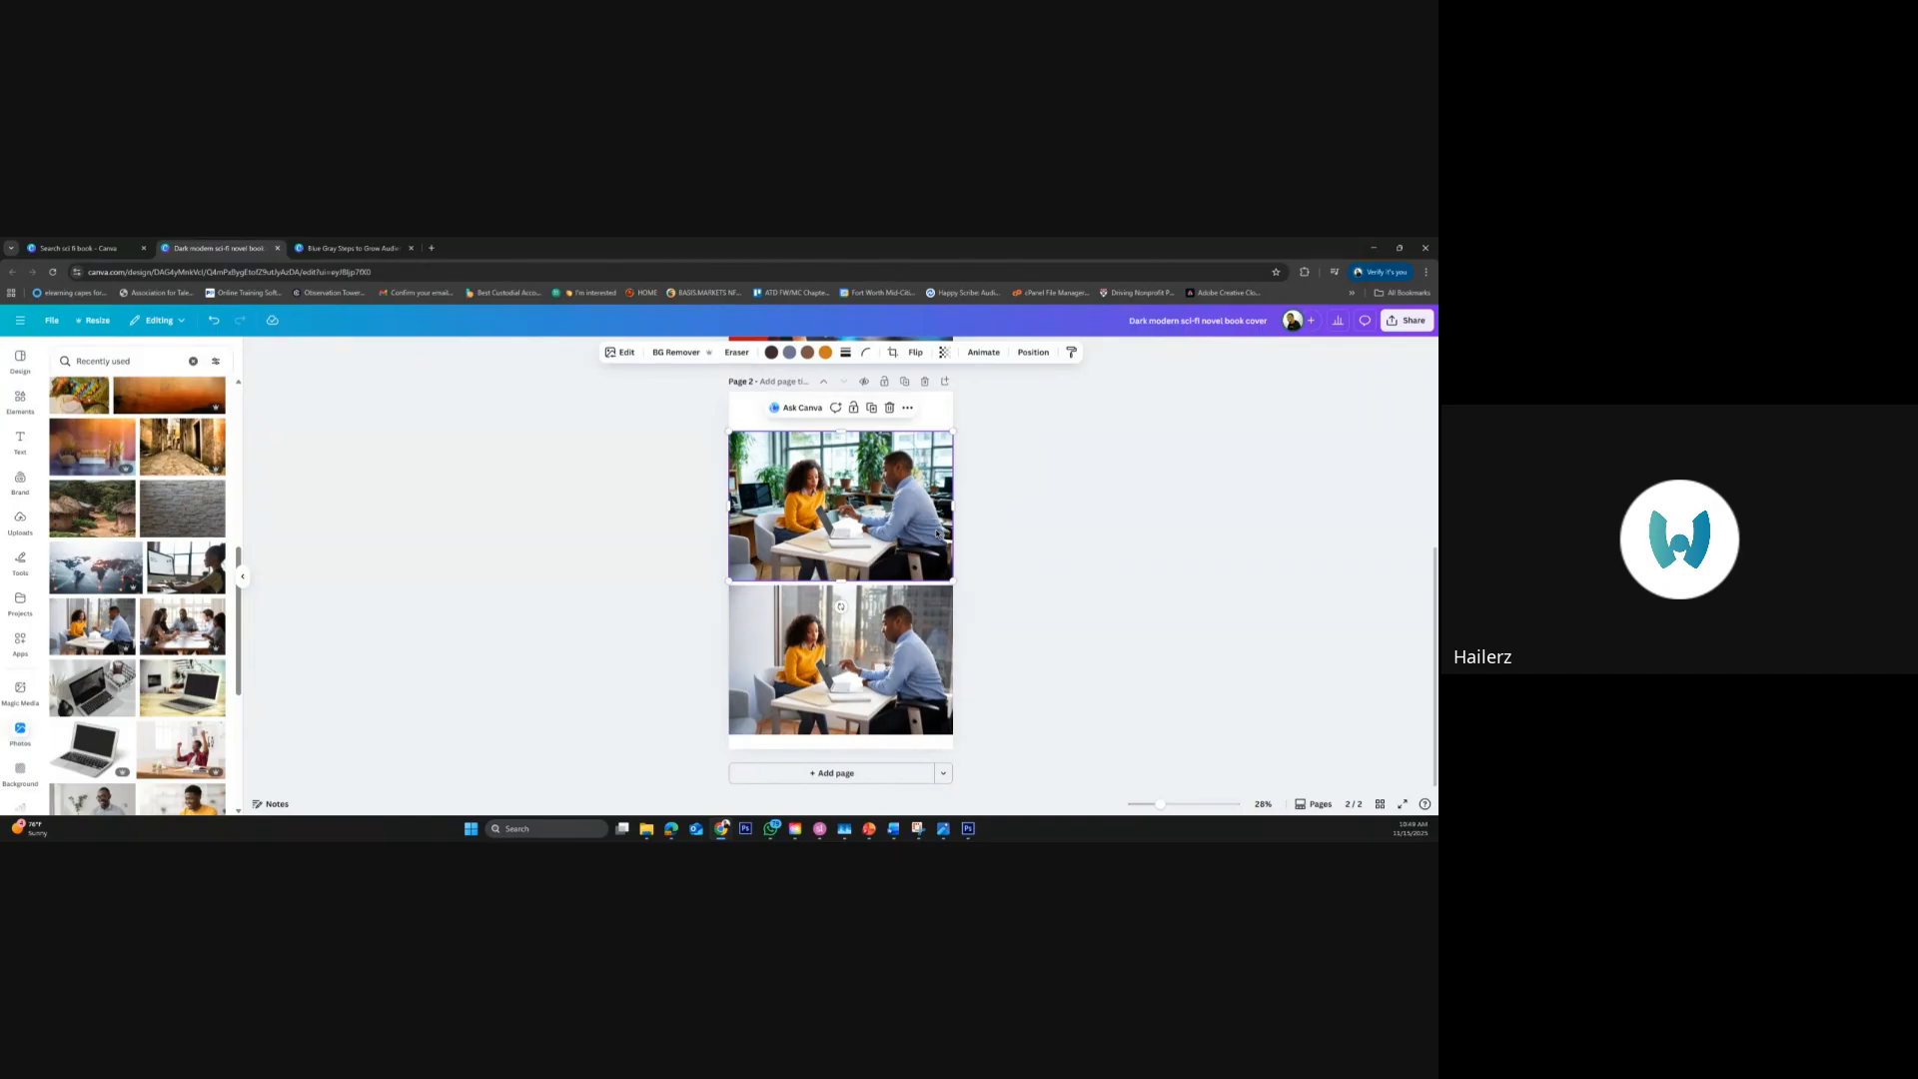
{"action": "key", "text": "Delete"}
{"action": "left_click_drag", "start_coordinate": [866, 656], "coordinate": [869, 562]}
Generate a new background for the original meeting photo with the Background Generator prompt "spaceship"
{"action": "left_click", "coordinate": [620, 351]}
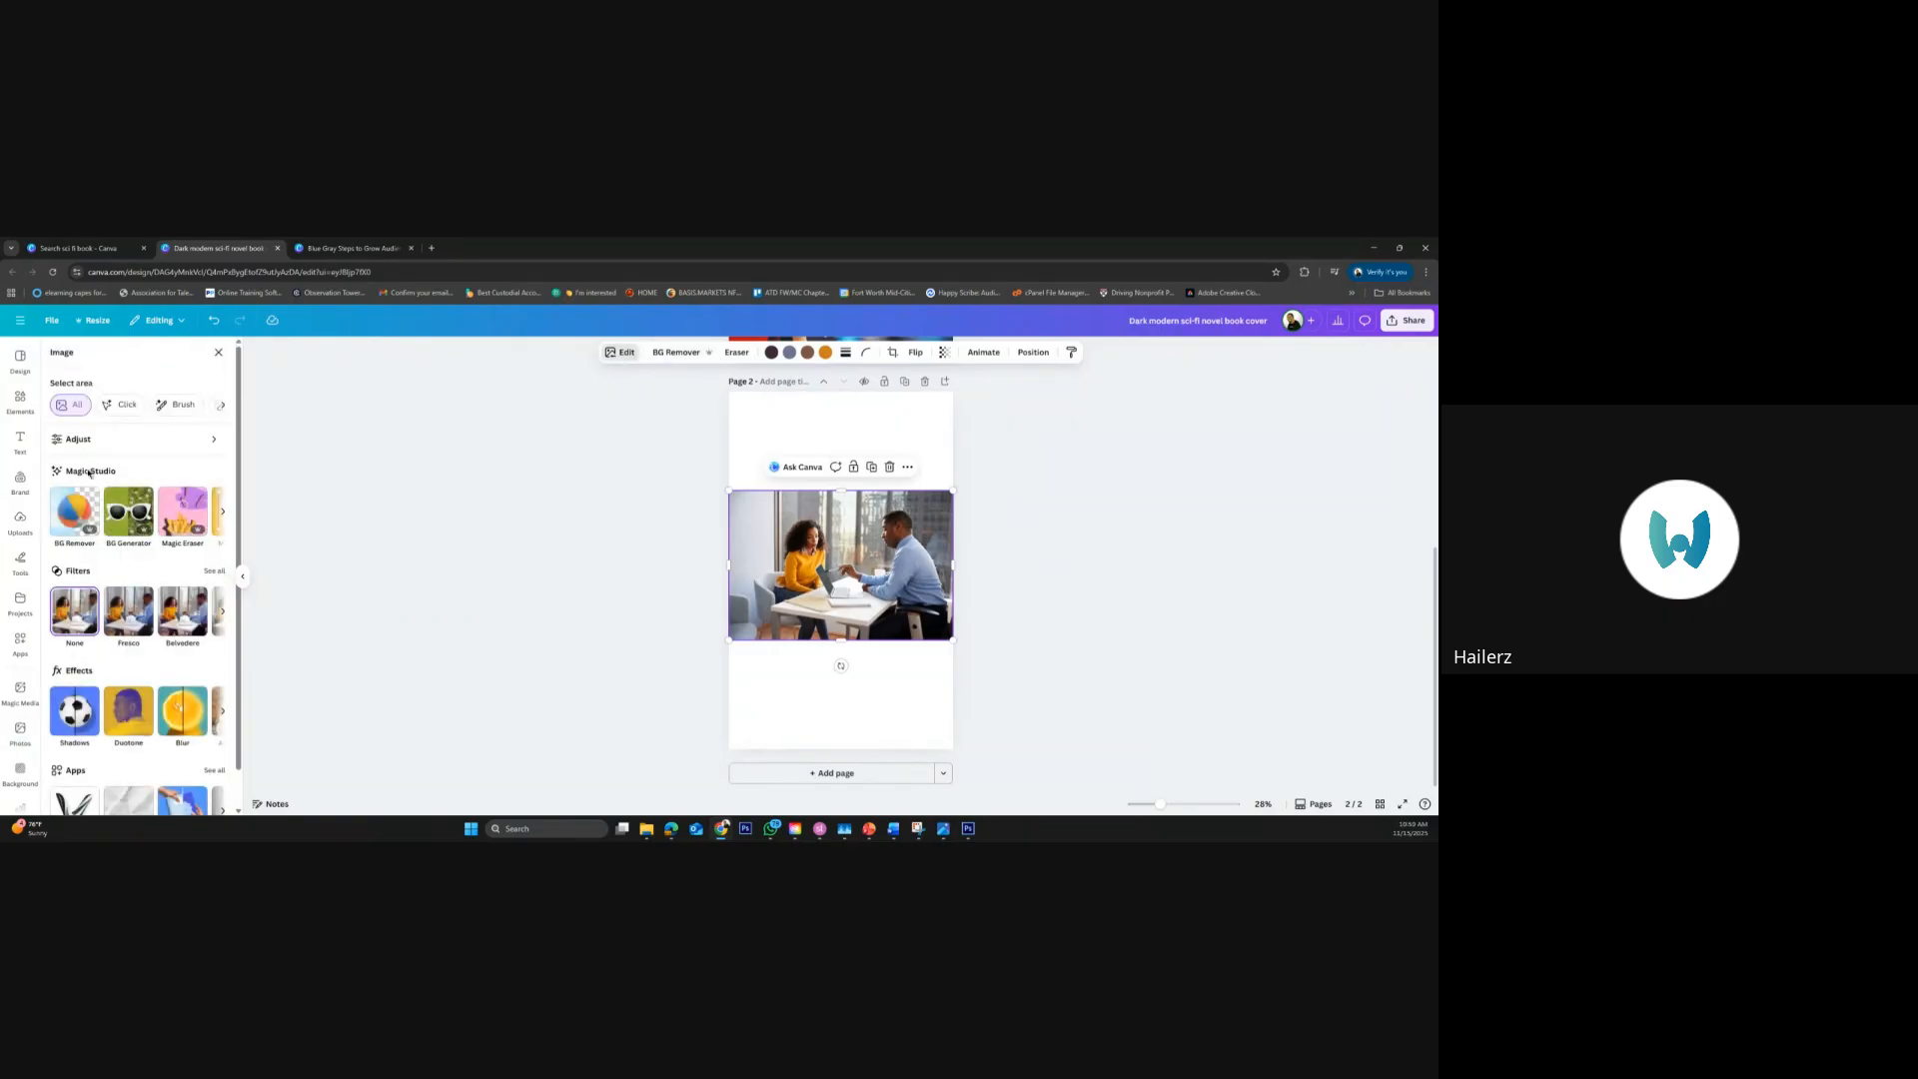
{"action": "left_click", "coordinate": [138, 528]}
{"action": "left_click", "coordinate": [116, 402]}
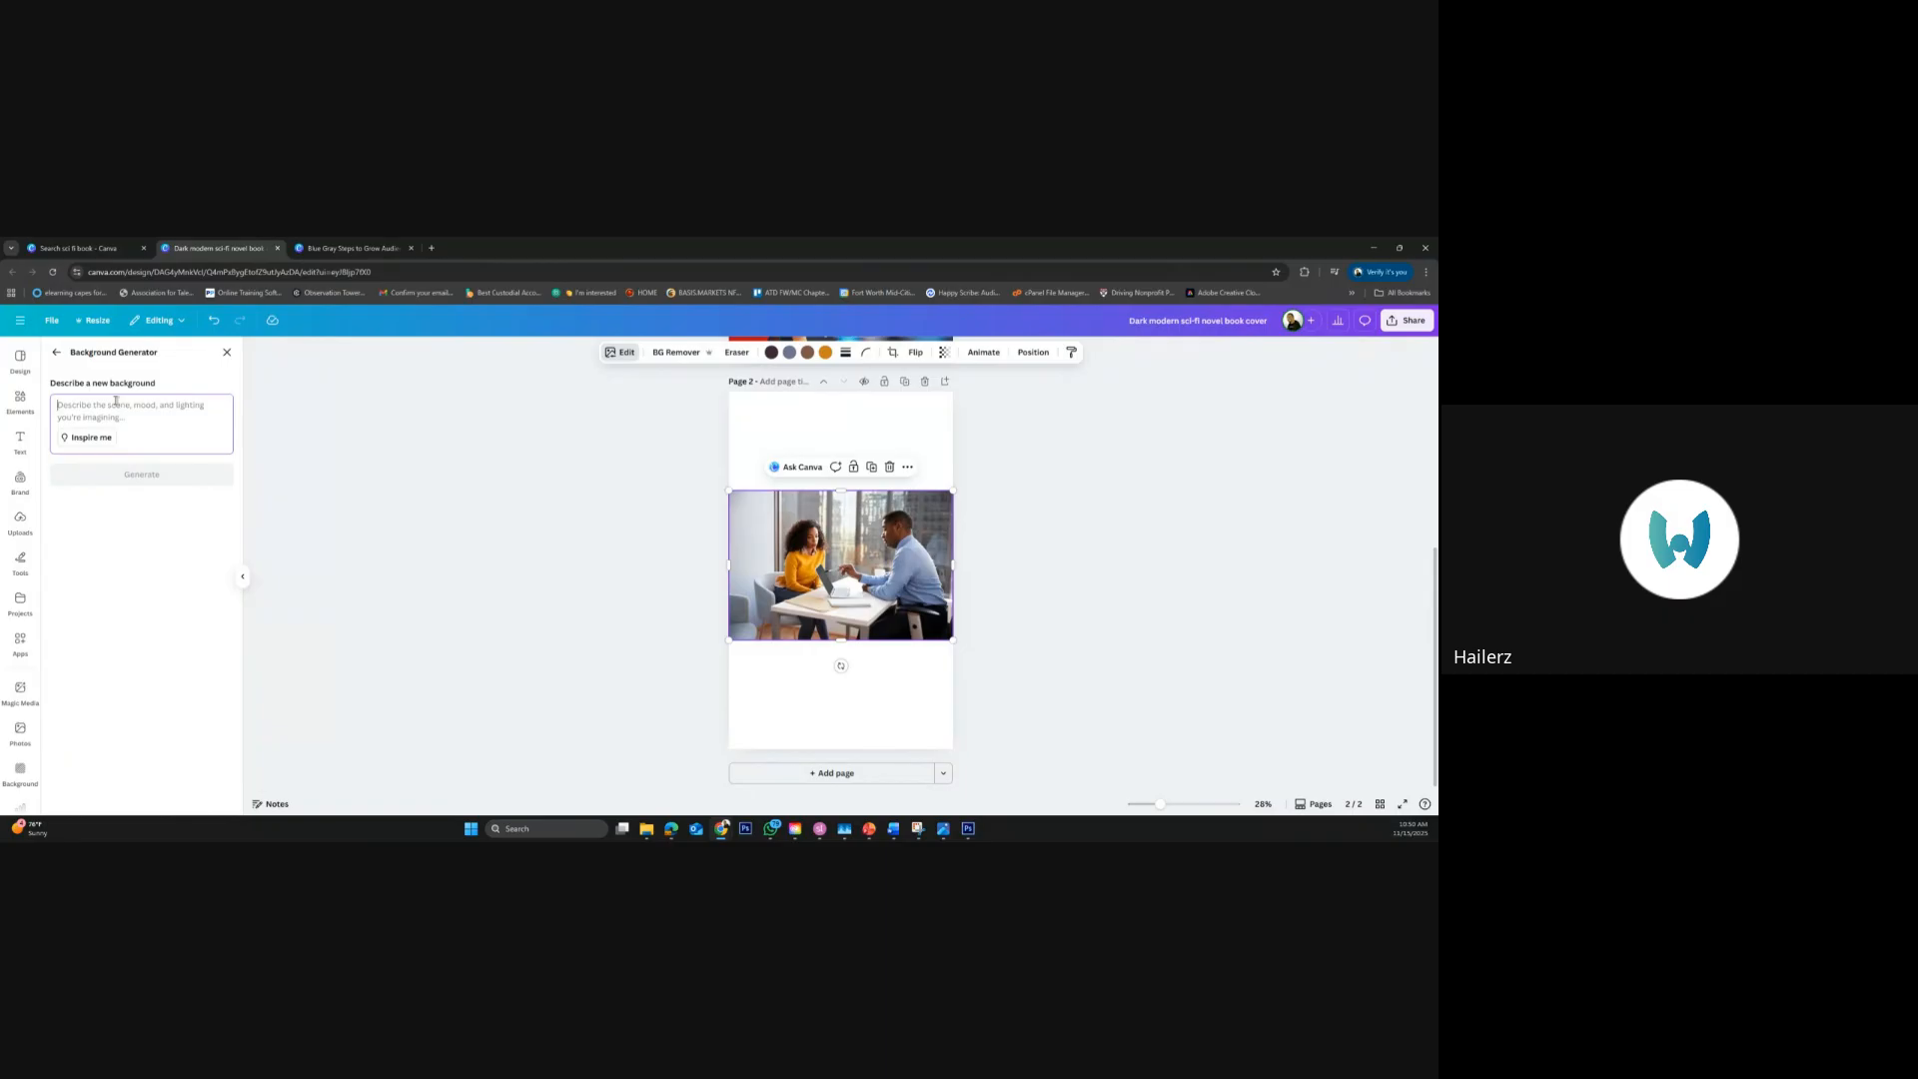
{"action": "type", "text": "ch"}
{"action": "key", "text": "BackSpace"}
{"action": "key", "text": "BackSpace"}
{"action": "key", "text": "BackSpace"}
{"action": "key", "text": "BackSpace"}
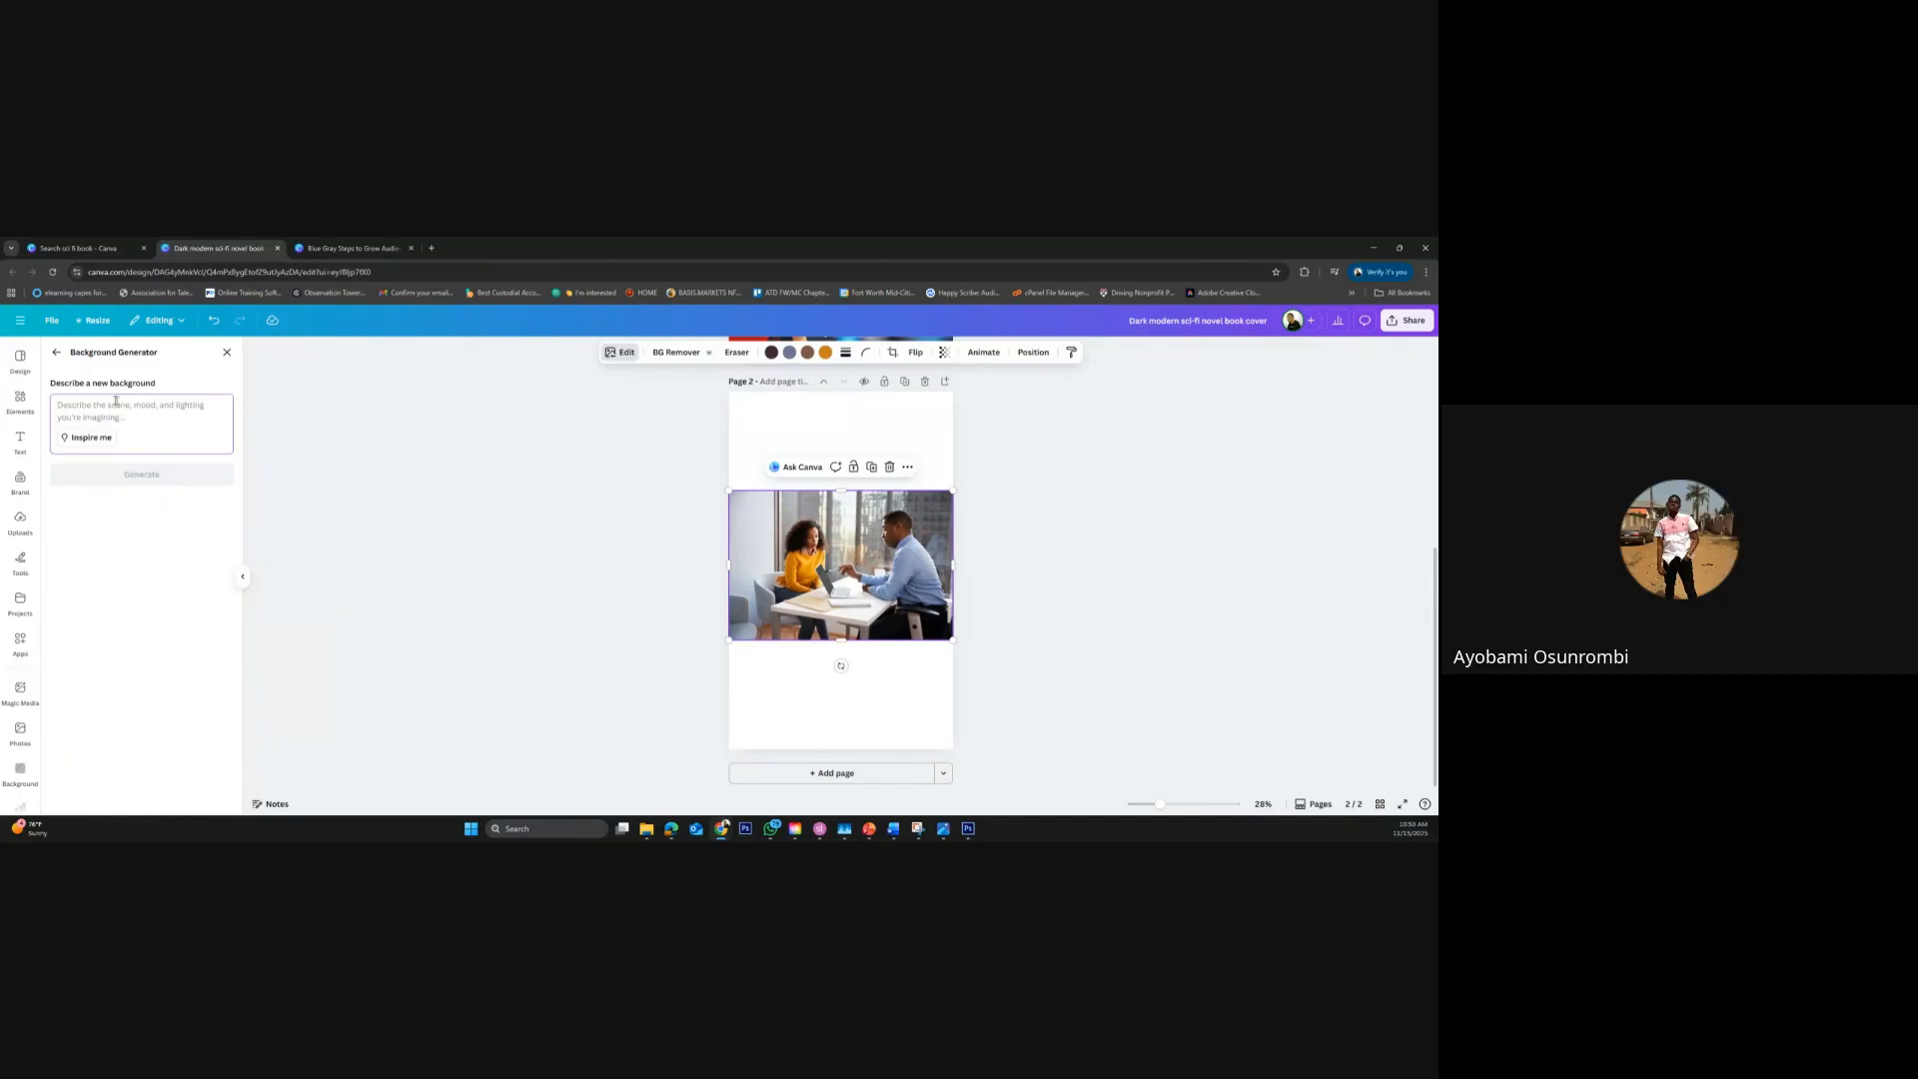
{"action": "type", "text": "spaceshi"}
{"action": "left_click", "coordinate": [148, 475]}
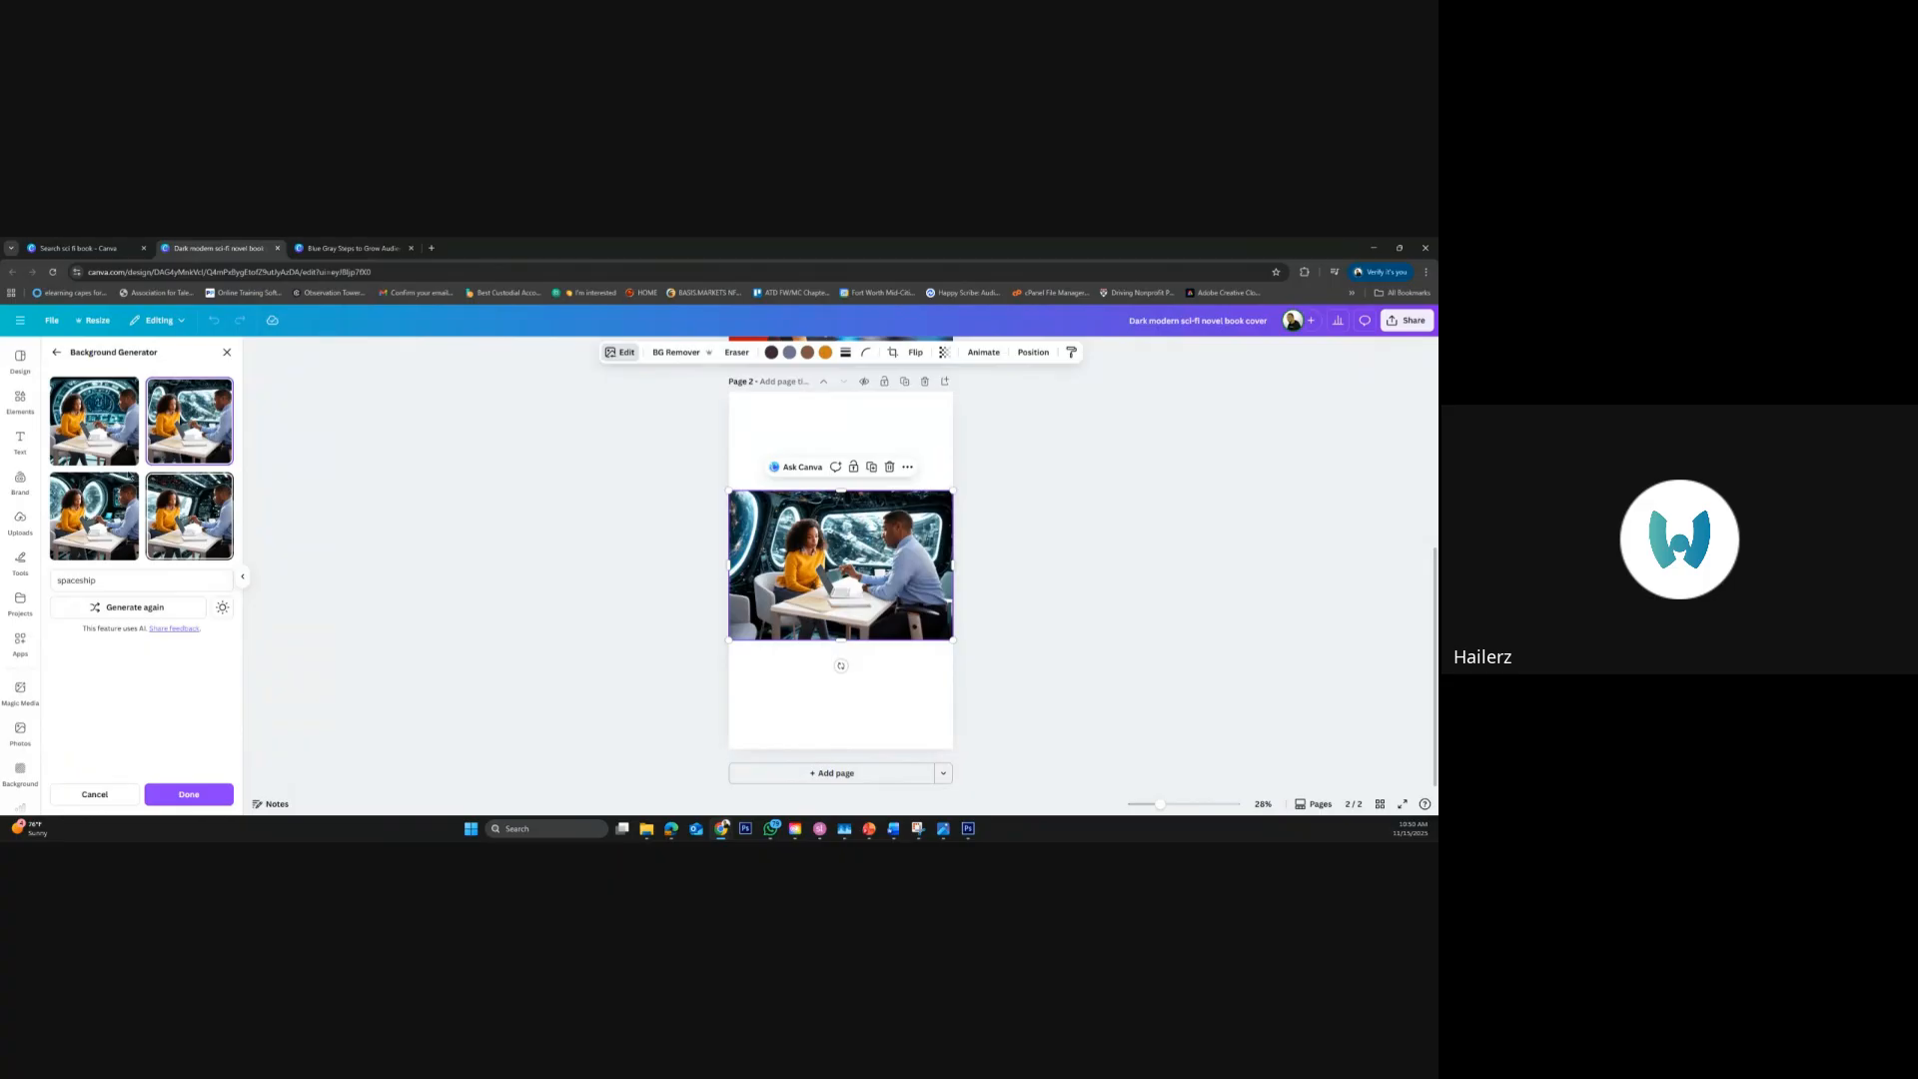
Preview the generated spaceship backgrounds on the photo and select the fourth variant
{"action": "left_click", "coordinate": [126, 451]}
{"action": "left_click", "coordinate": [192, 442]}
{"action": "left_click", "coordinate": [188, 518]}
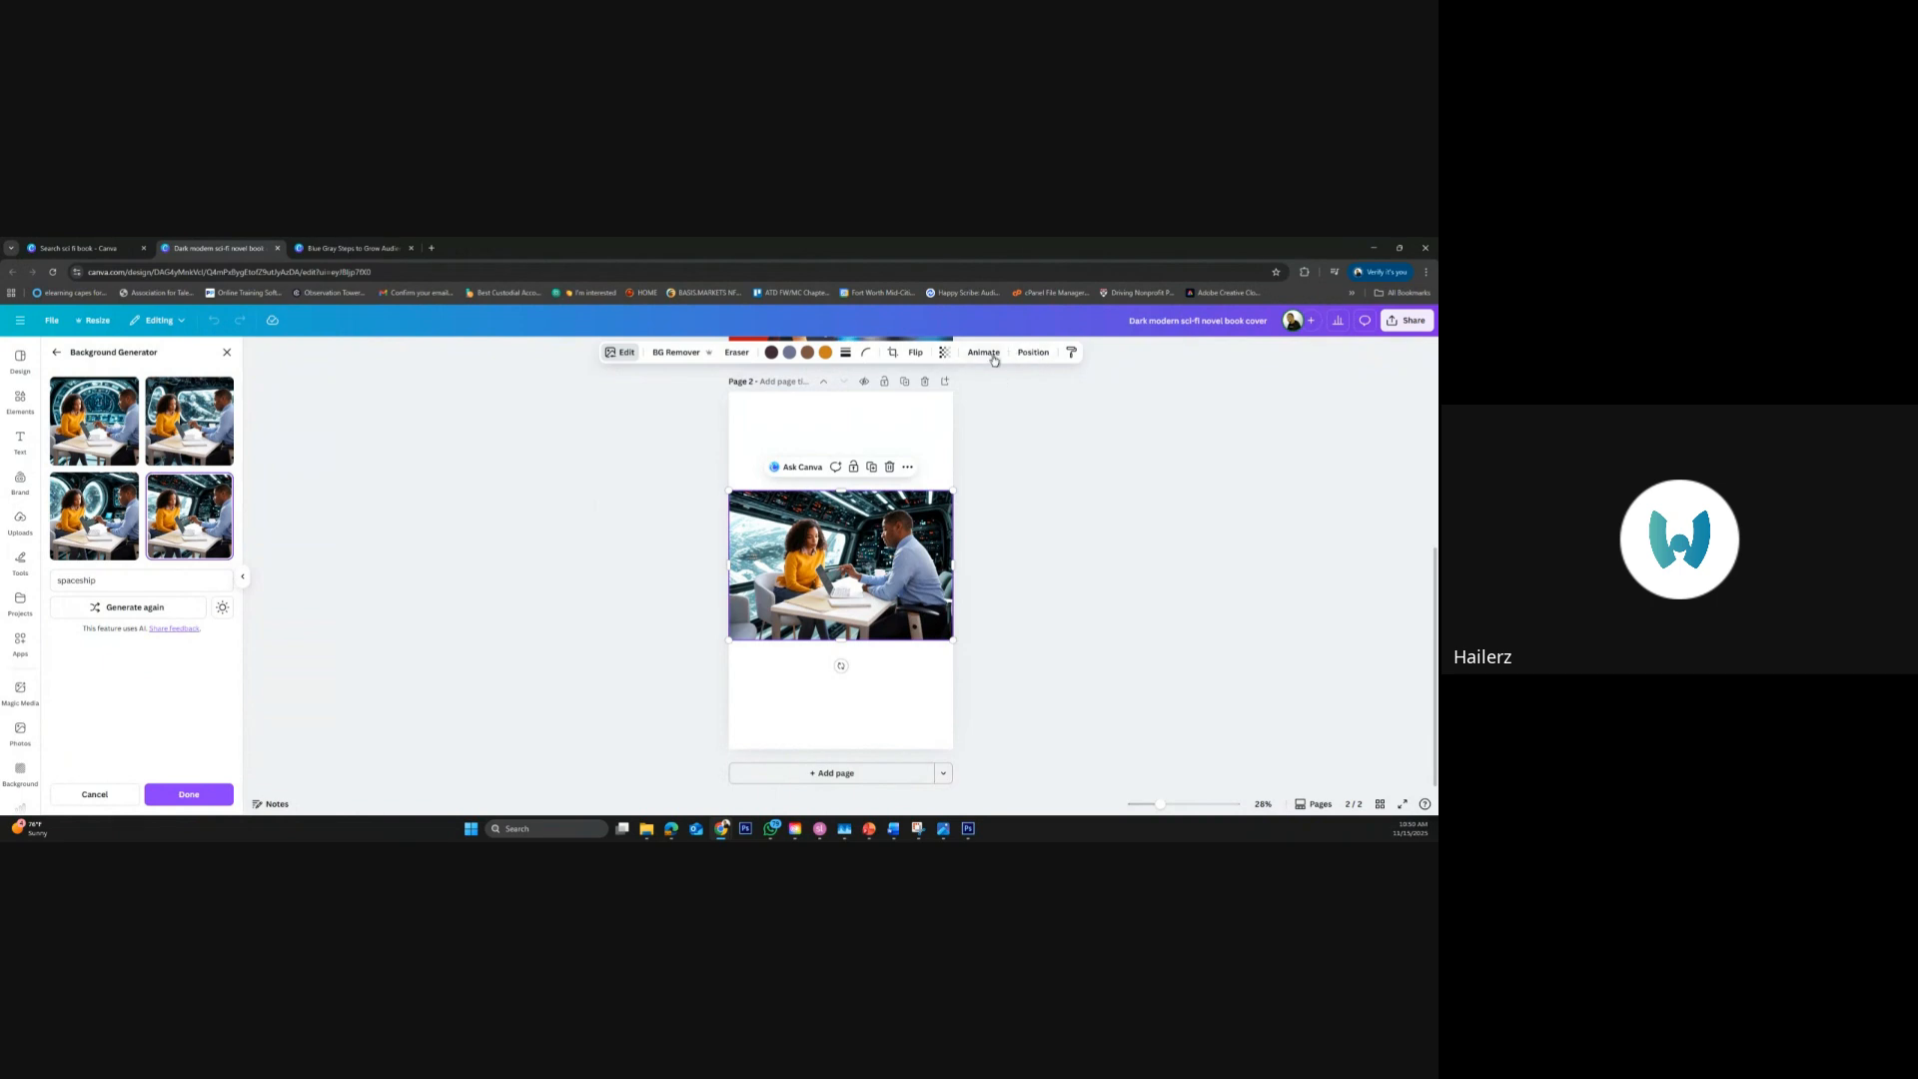
Leave the Background Generator, reopen the spaceship photo's image editing options and show the full set of filters
{"action": "left_click", "coordinate": [627, 353]}
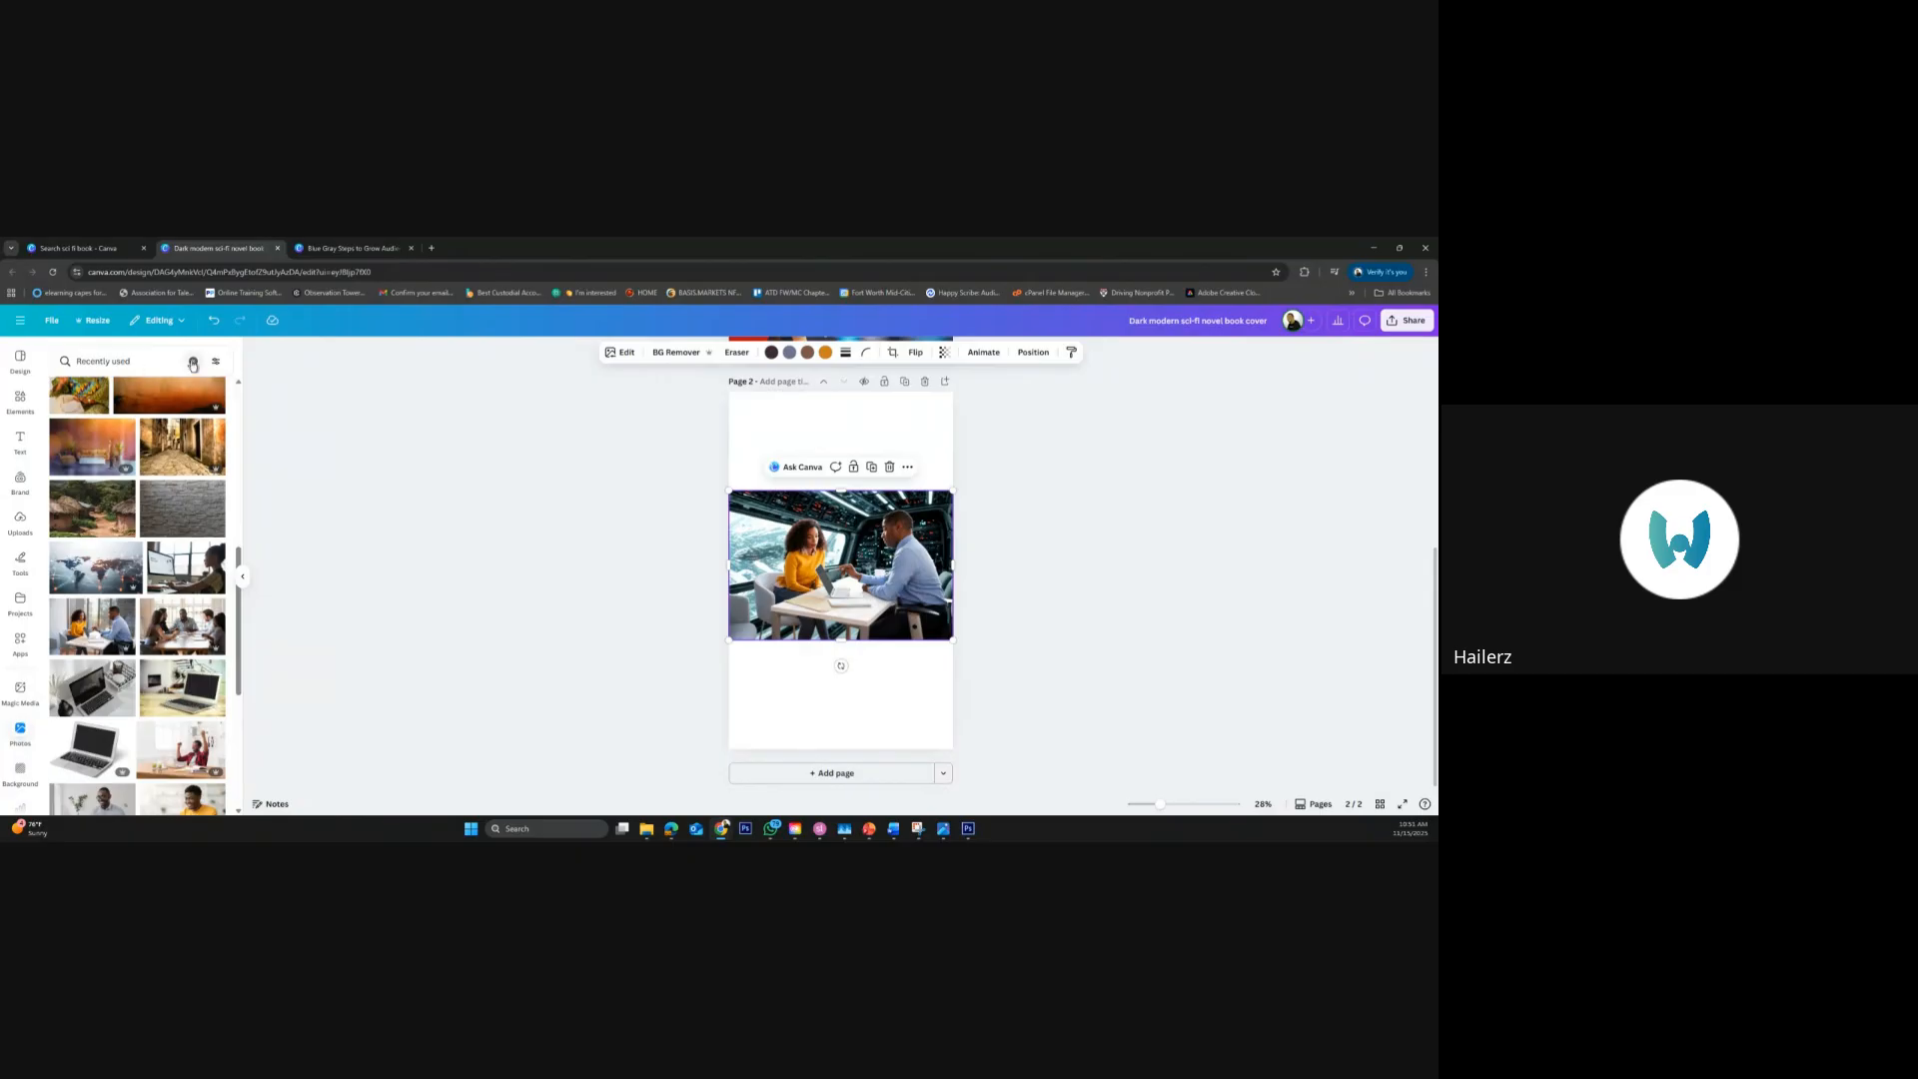
{"action": "left_click", "coordinate": [193, 361]}
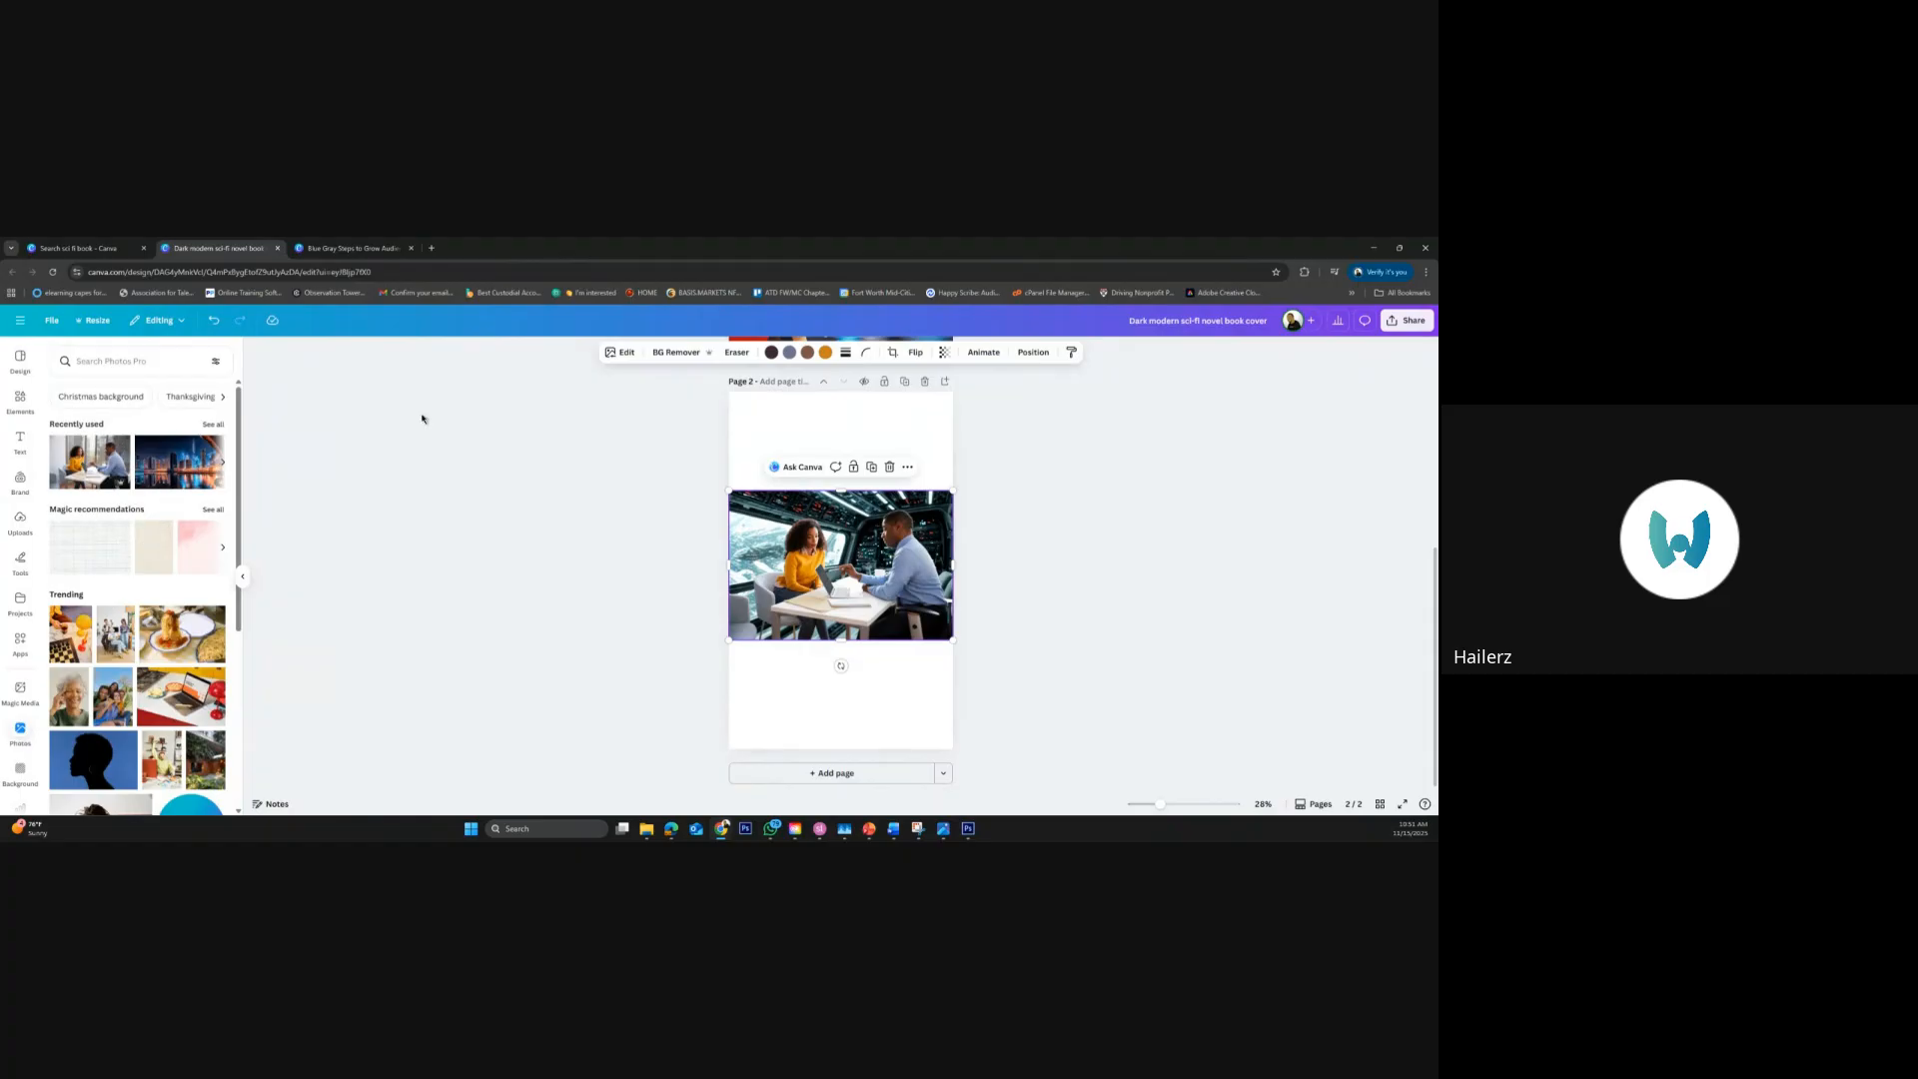
{"action": "left_click", "coordinate": [625, 353]}
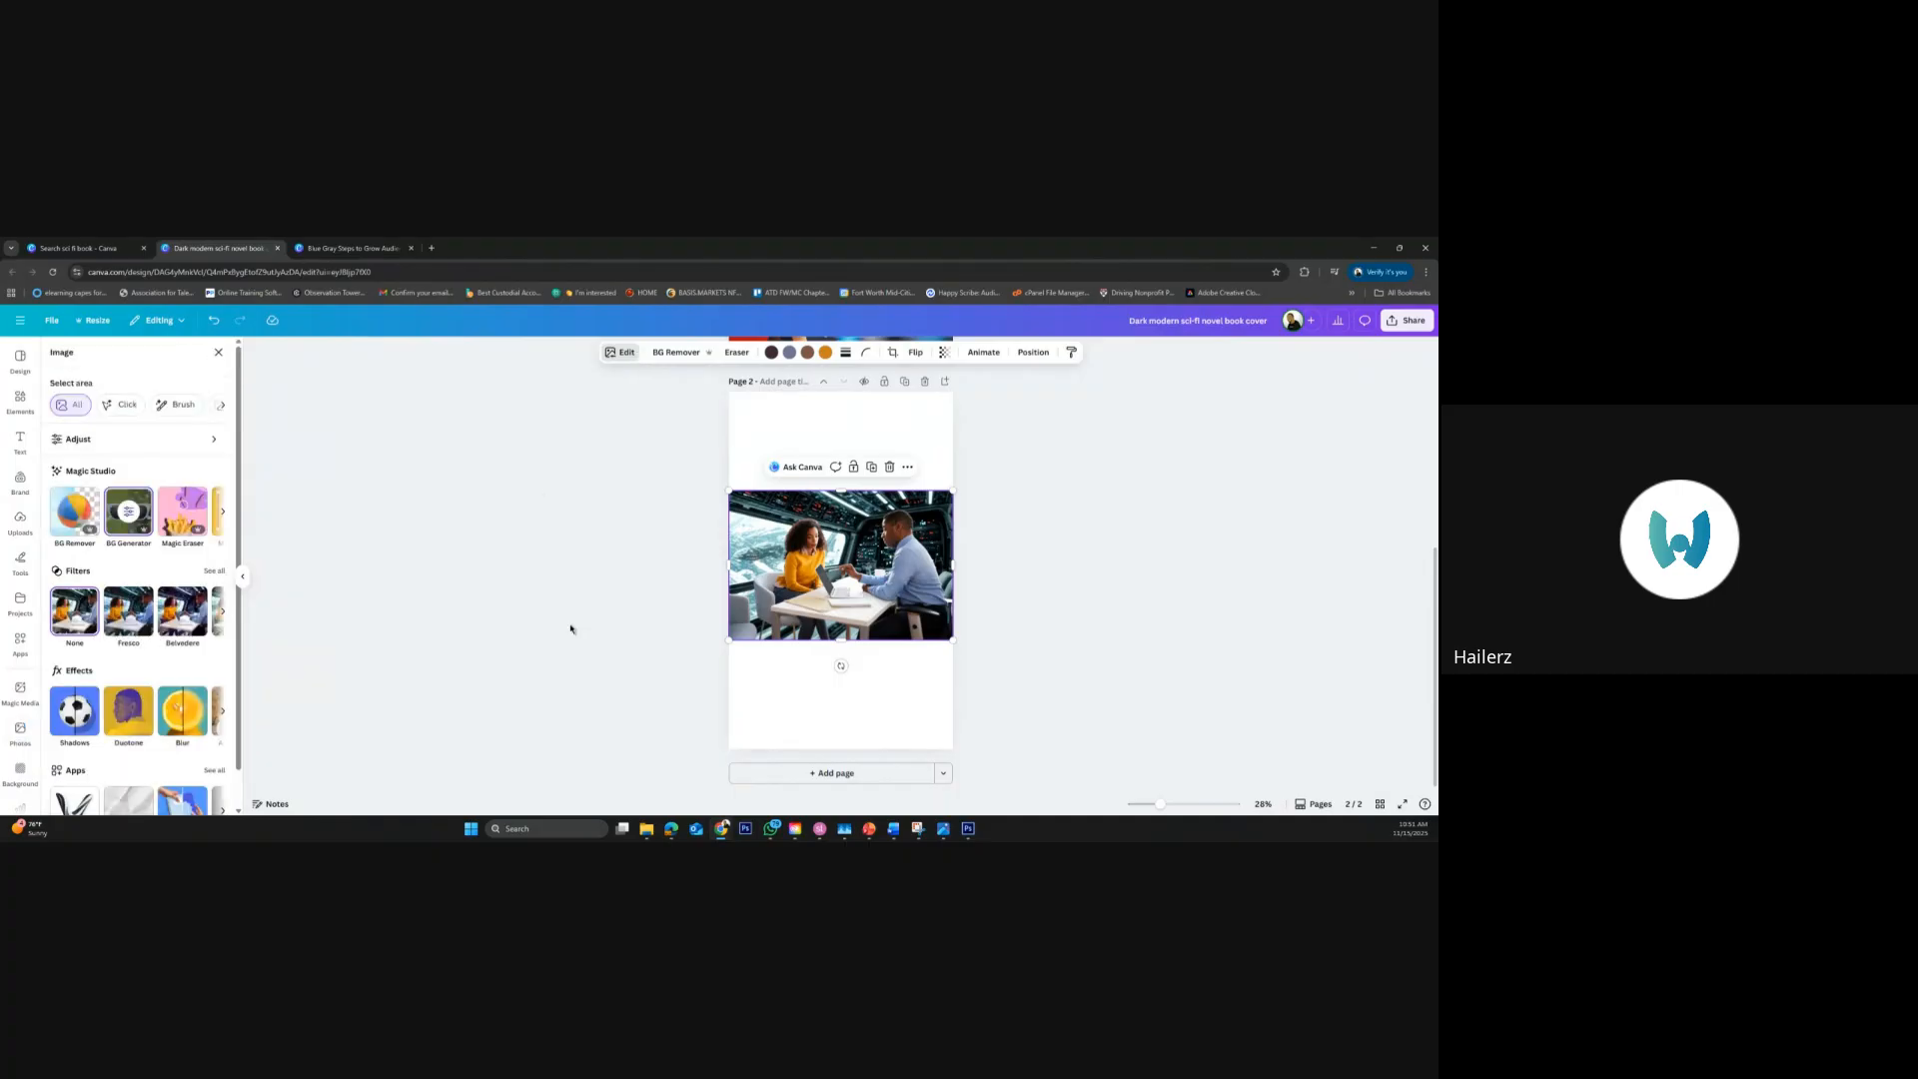
{"action": "scroll", "coordinate": [140, 711], "scroll_direction": "down", "scroll_amount": 1}
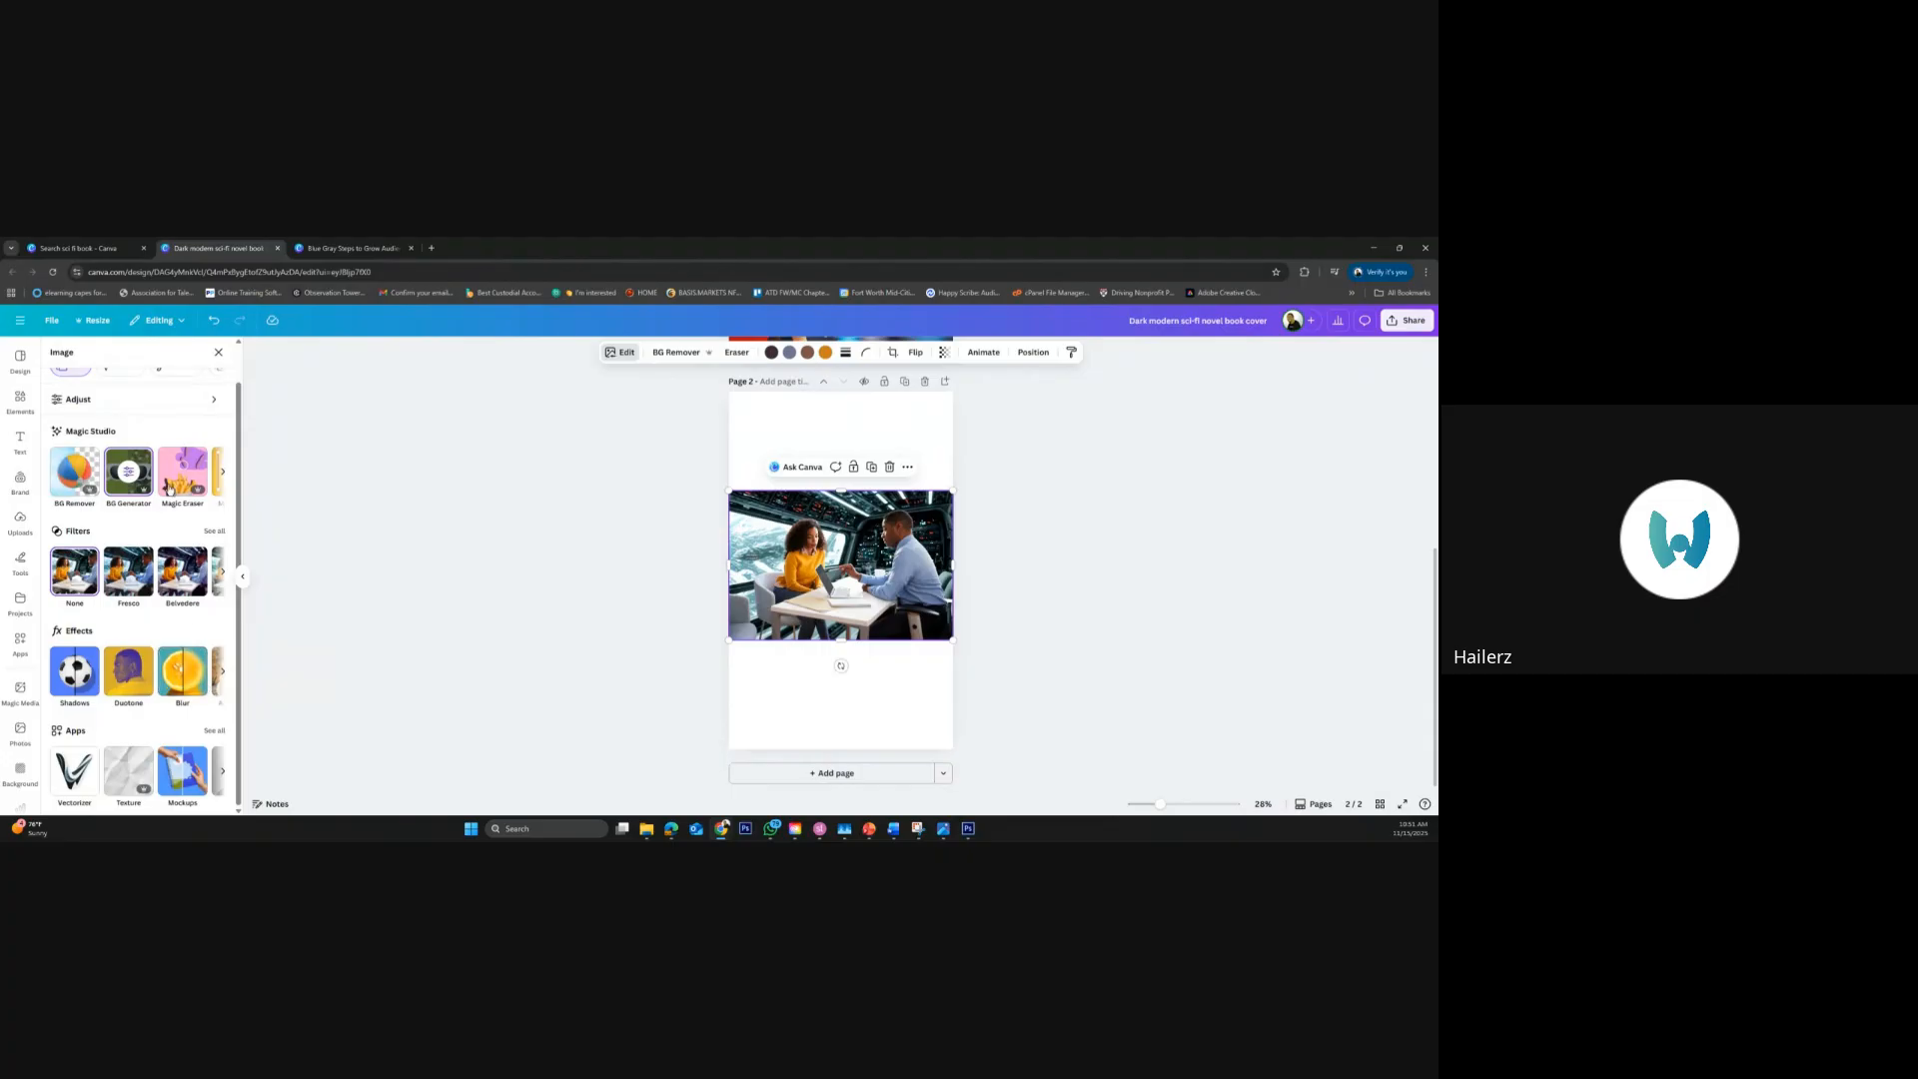
{"action": "left_click", "coordinate": [213, 531]}
Compare the Mono filters Classic, Ink and Noir on the spaceship photo and apply Ink
{"action": "scroll", "coordinate": [120, 686], "scroll_direction": "down", "scroll_amount": 3}
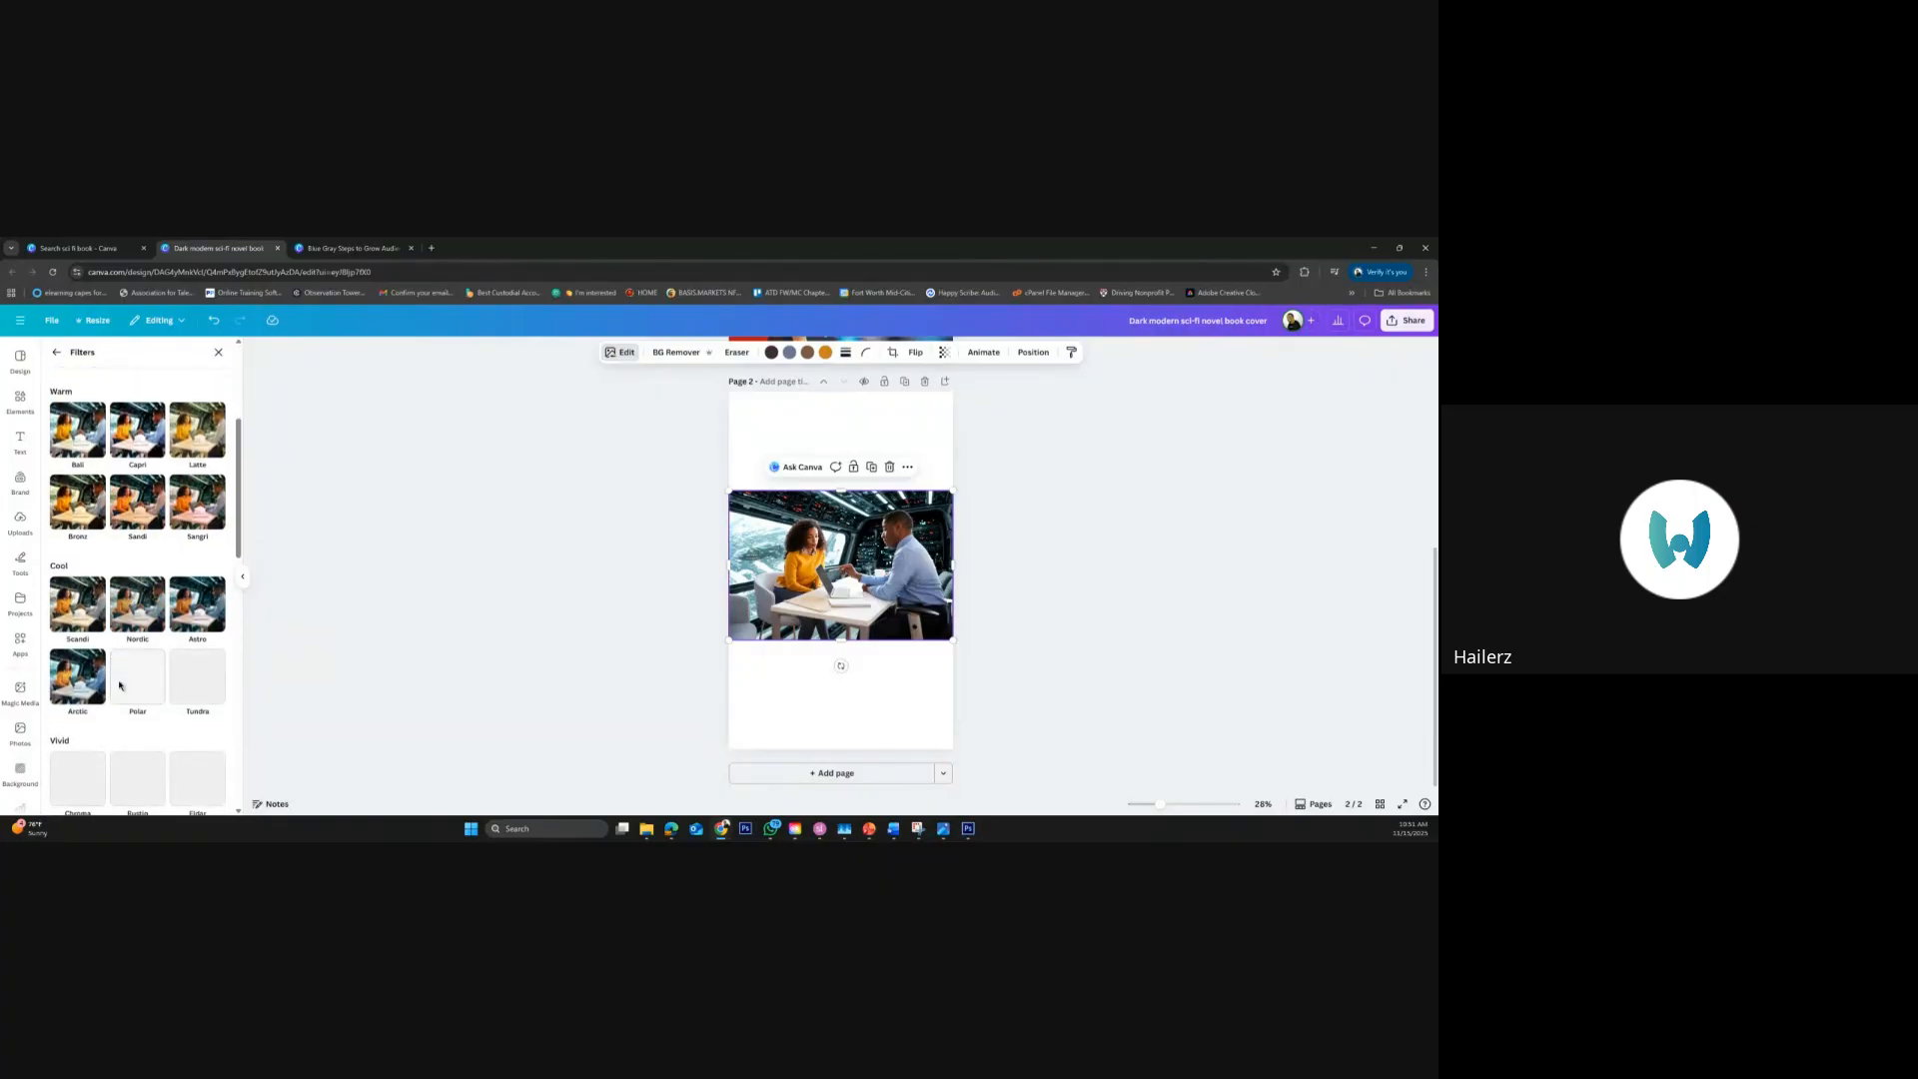
{"action": "scroll", "coordinate": [150, 665], "scroll_direction": "down", "scroll_amount": 3}
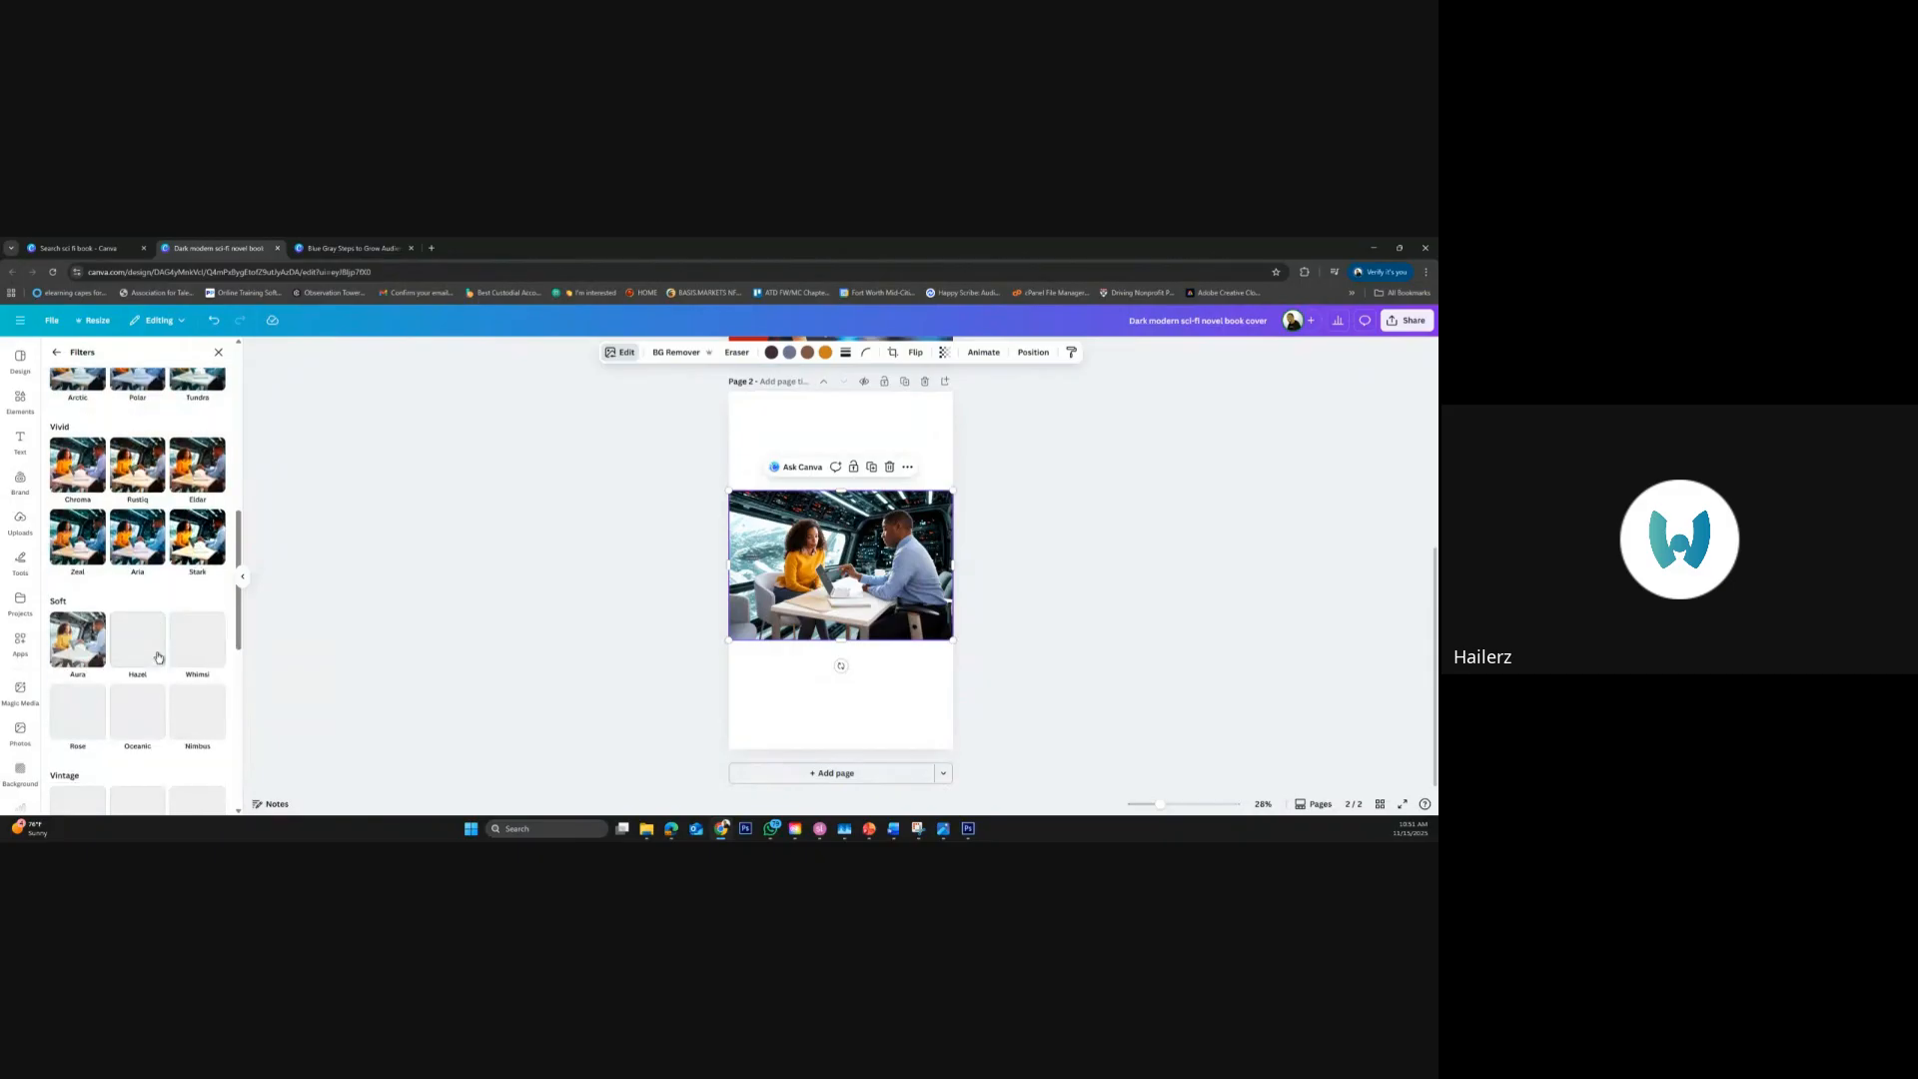
{"action": "scroll", "coordinate": [158, 656], "scroll_direction": "down", "scroll_amount": 2}
{"action": "scroll", "coordinate": [158, 657], "scroll_direction": "down", "scroll_amount": 3}
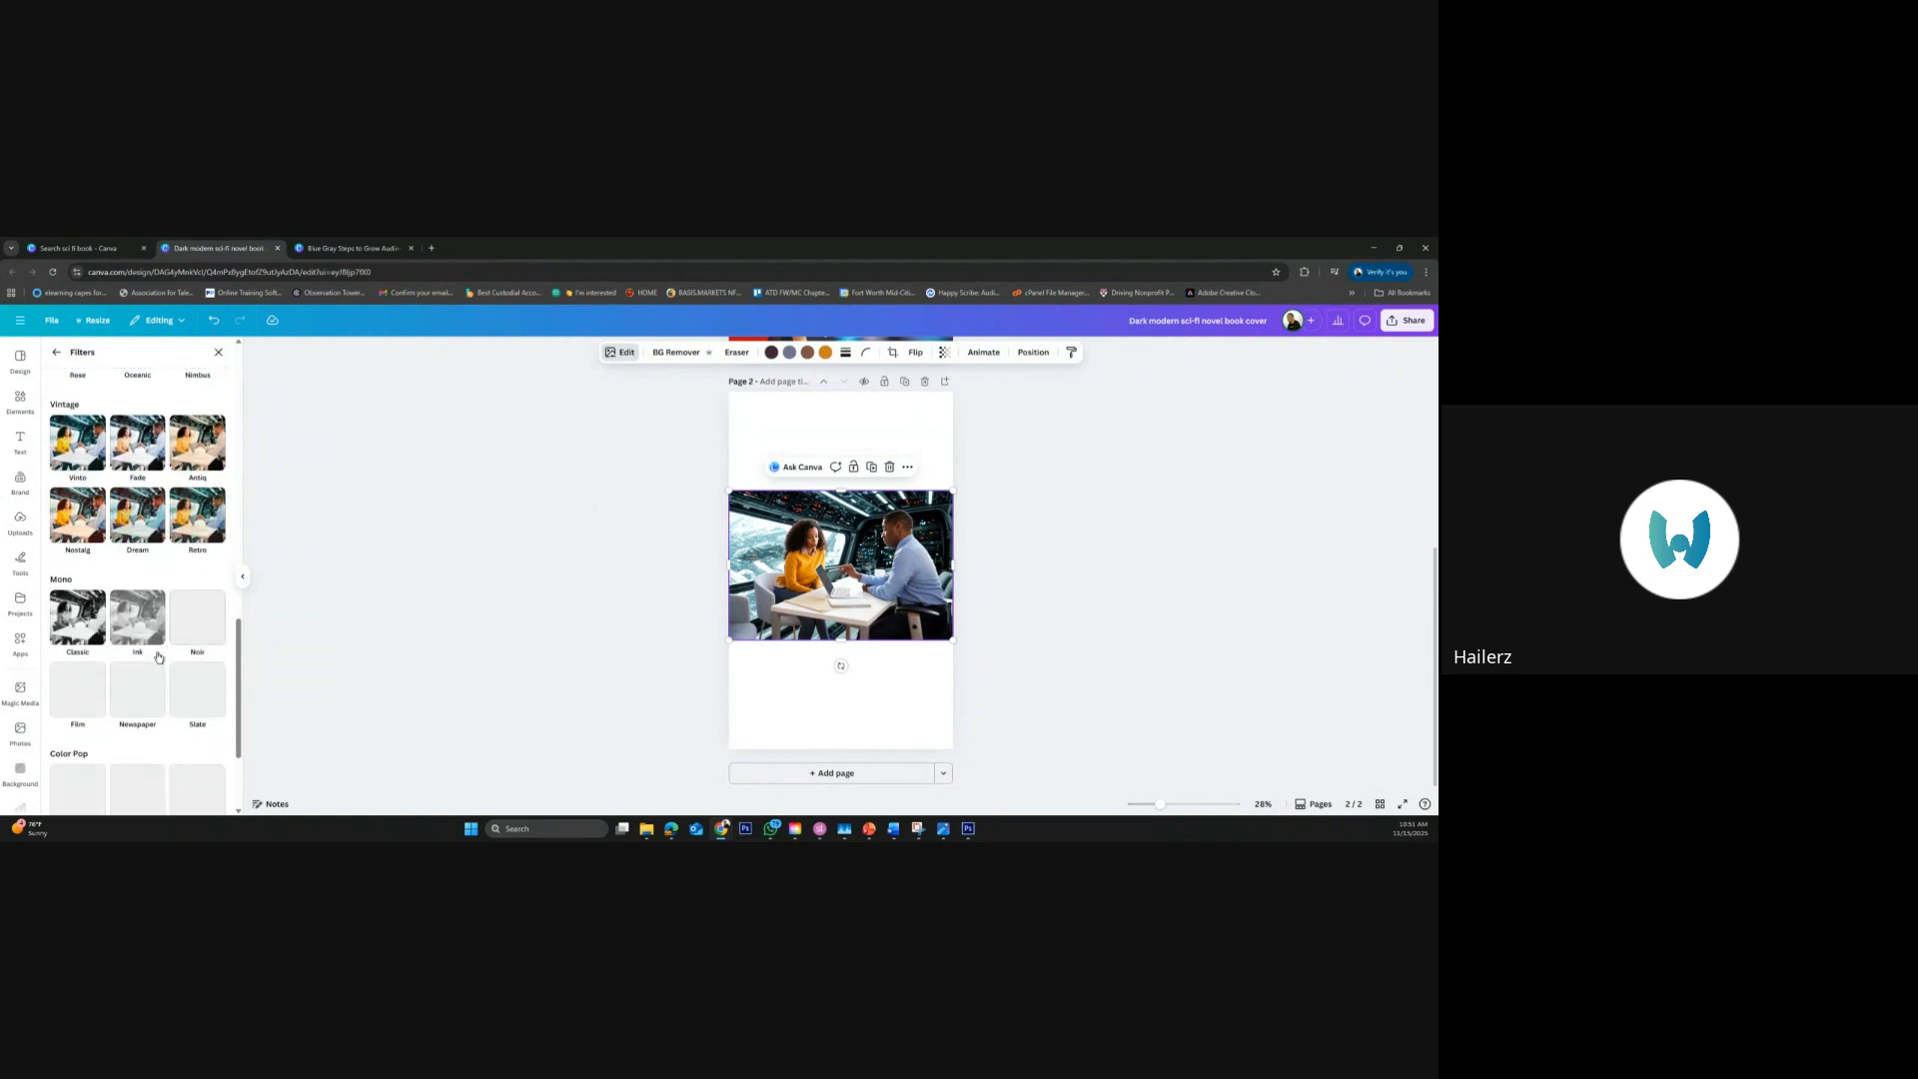
{"action": "left_click", "coordinate": [90, 623]}
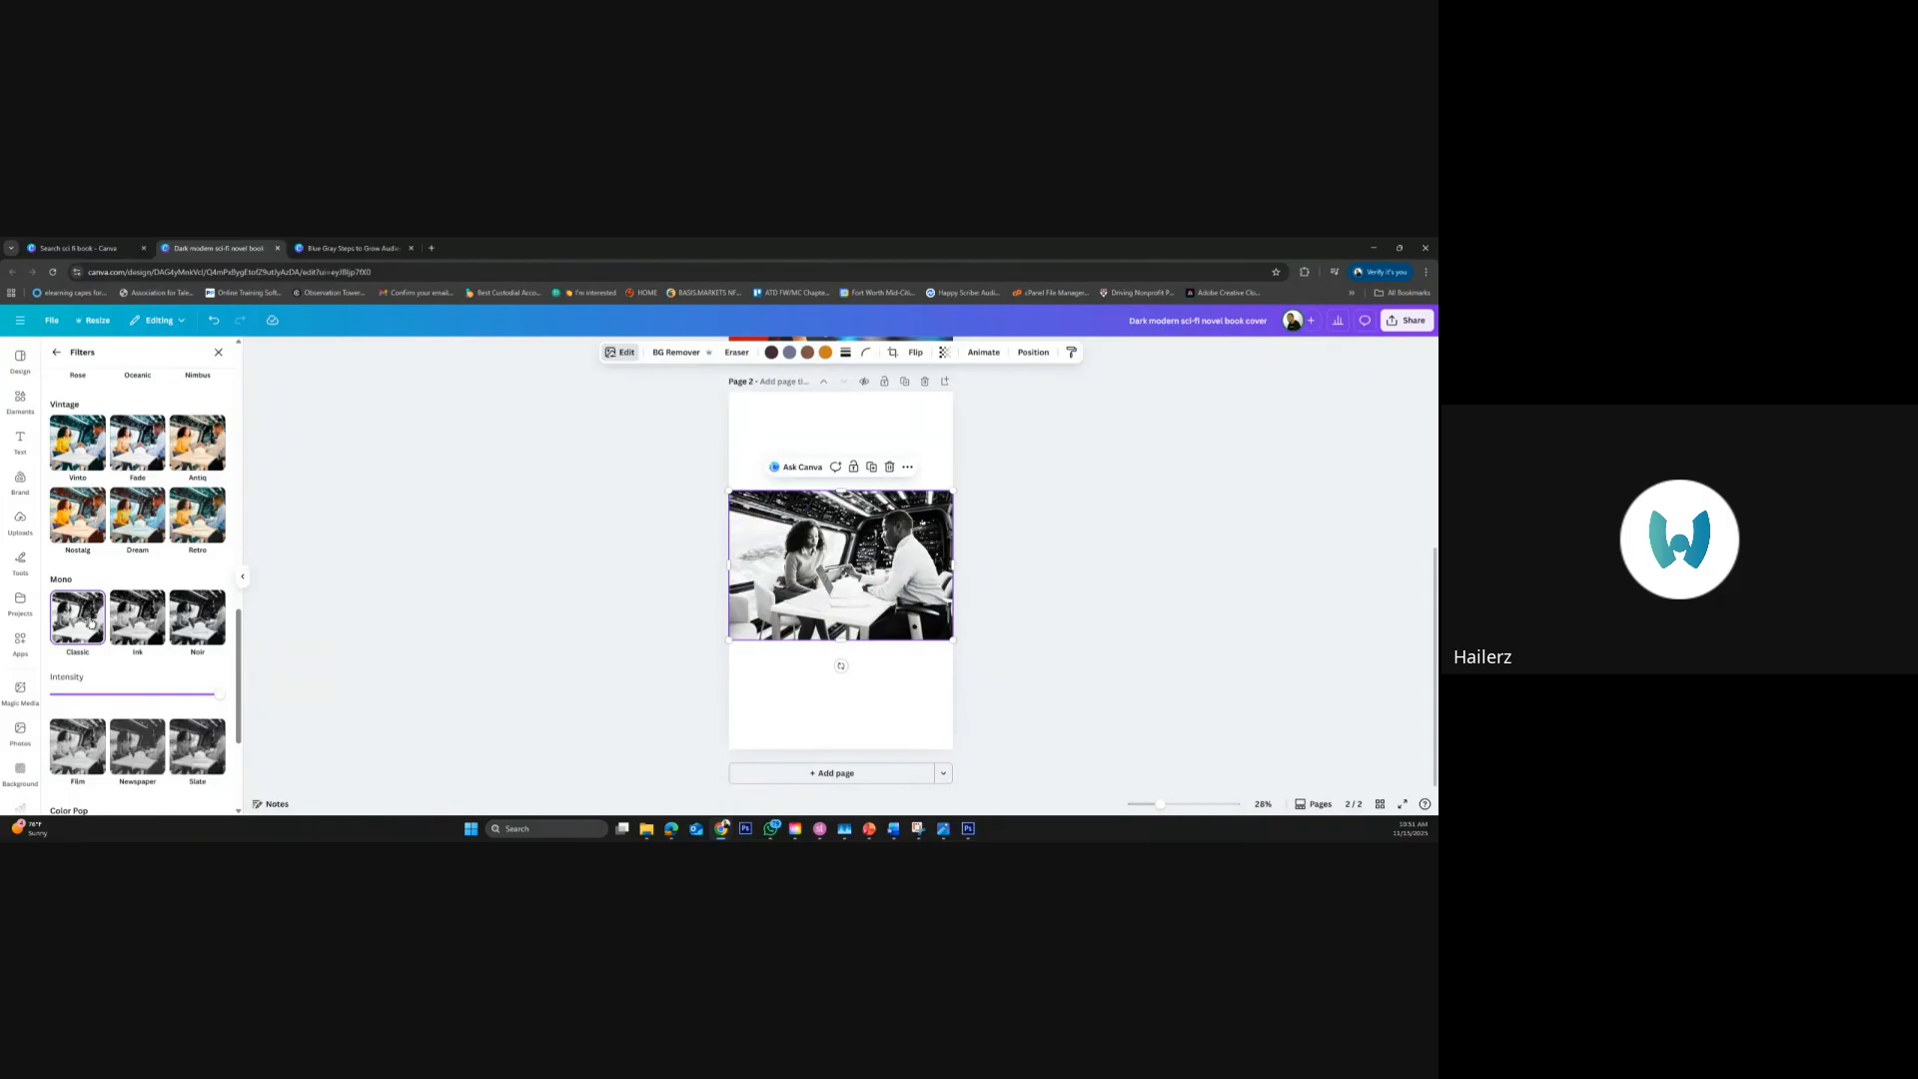
{"action": "left_click", "coordinate": [143, 627]}
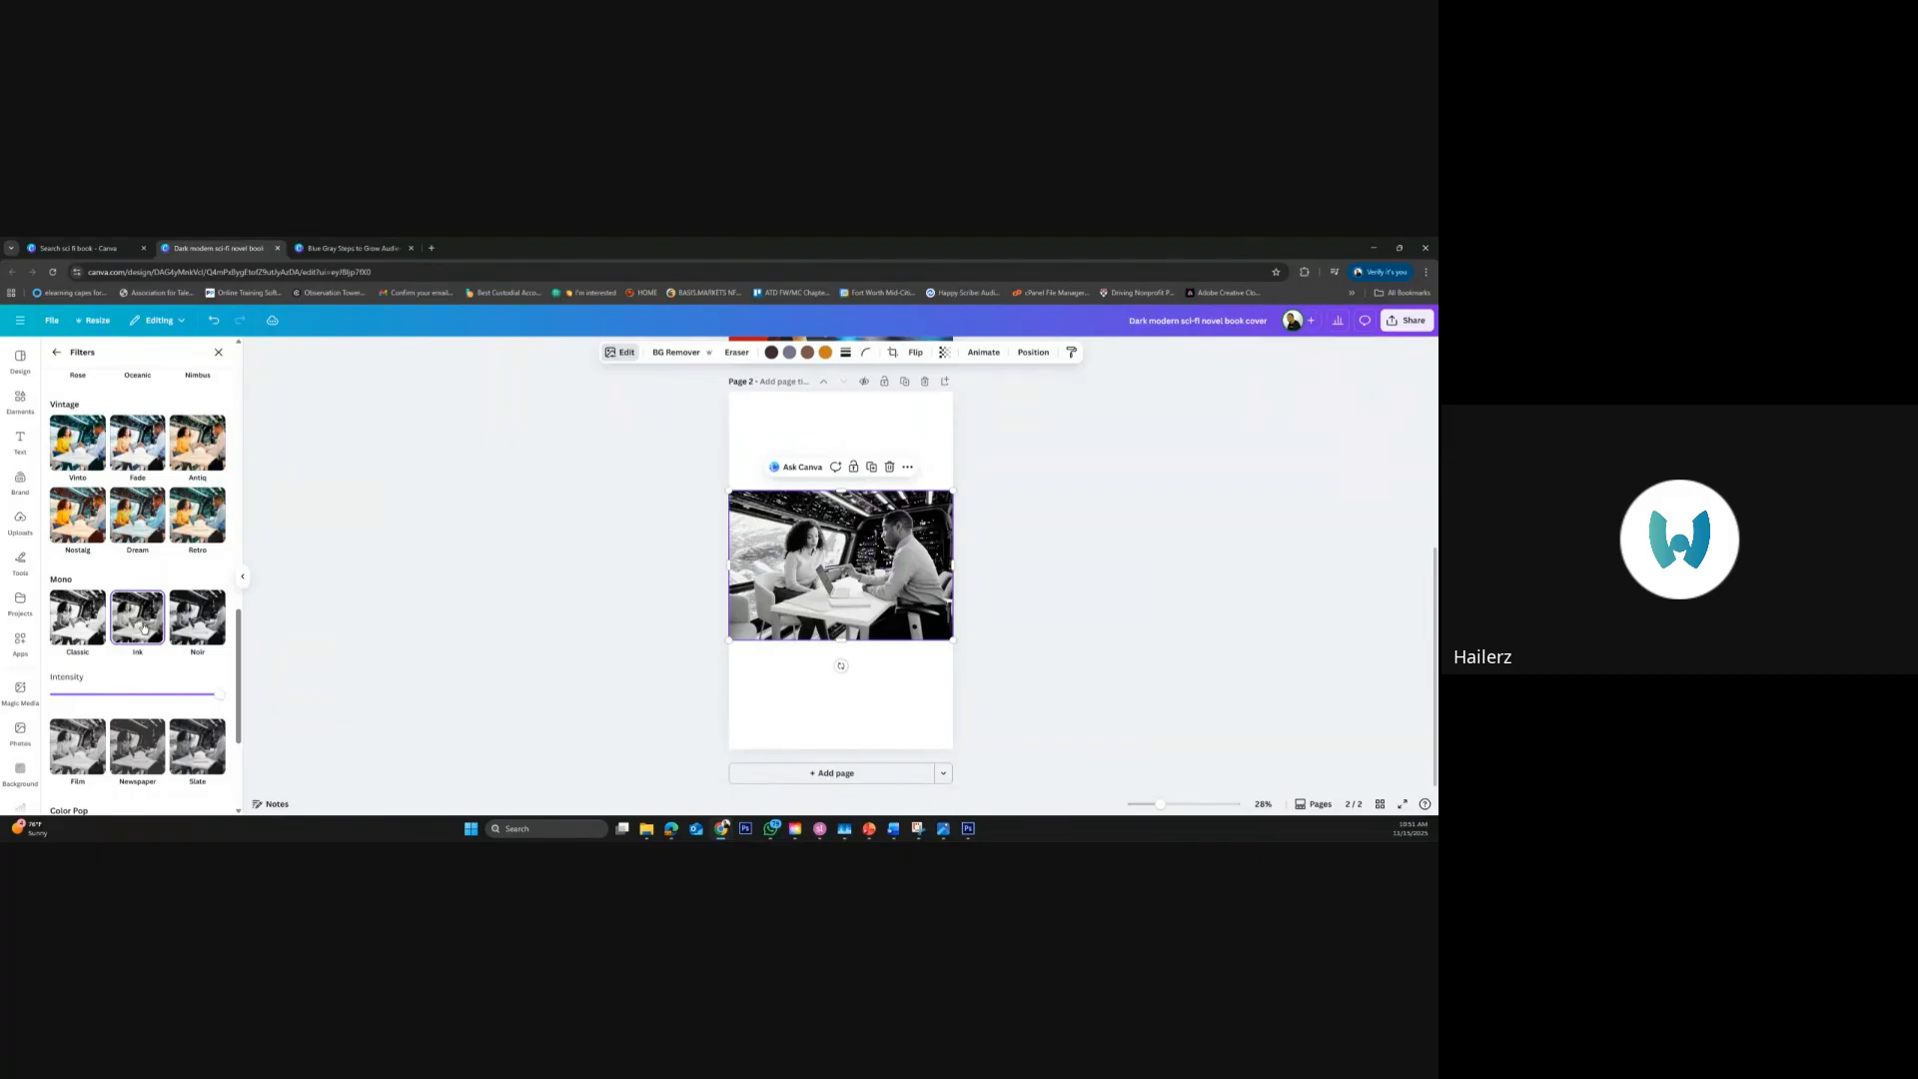
{"action": "left_click", "coordinate": [196, 632]}
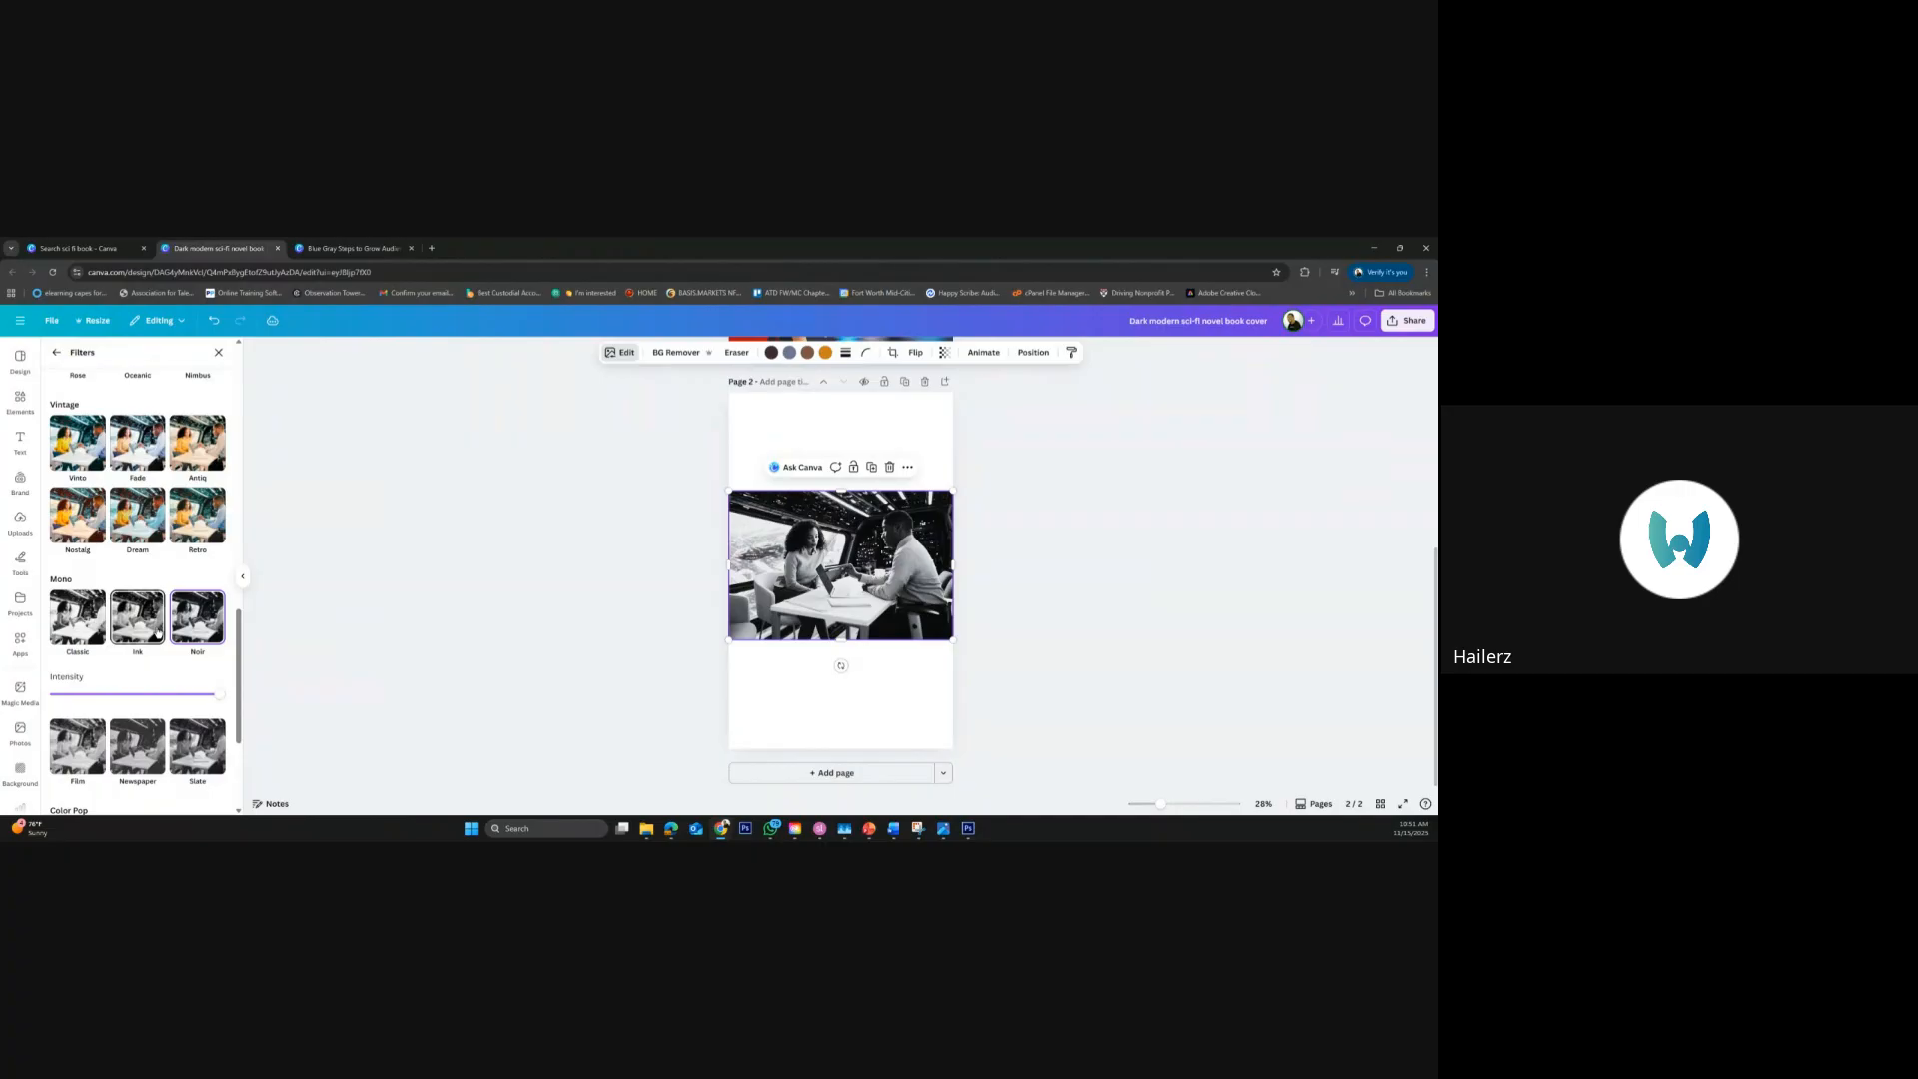
{"action": "left_click", "coordinate": [157, 633]}
Reduce the Ink filter's intensity to about half so the photo keeps muted color
{"action": "left_click_drag", "start_coordinate": [224, 696], "coordinate": [135, 697]}
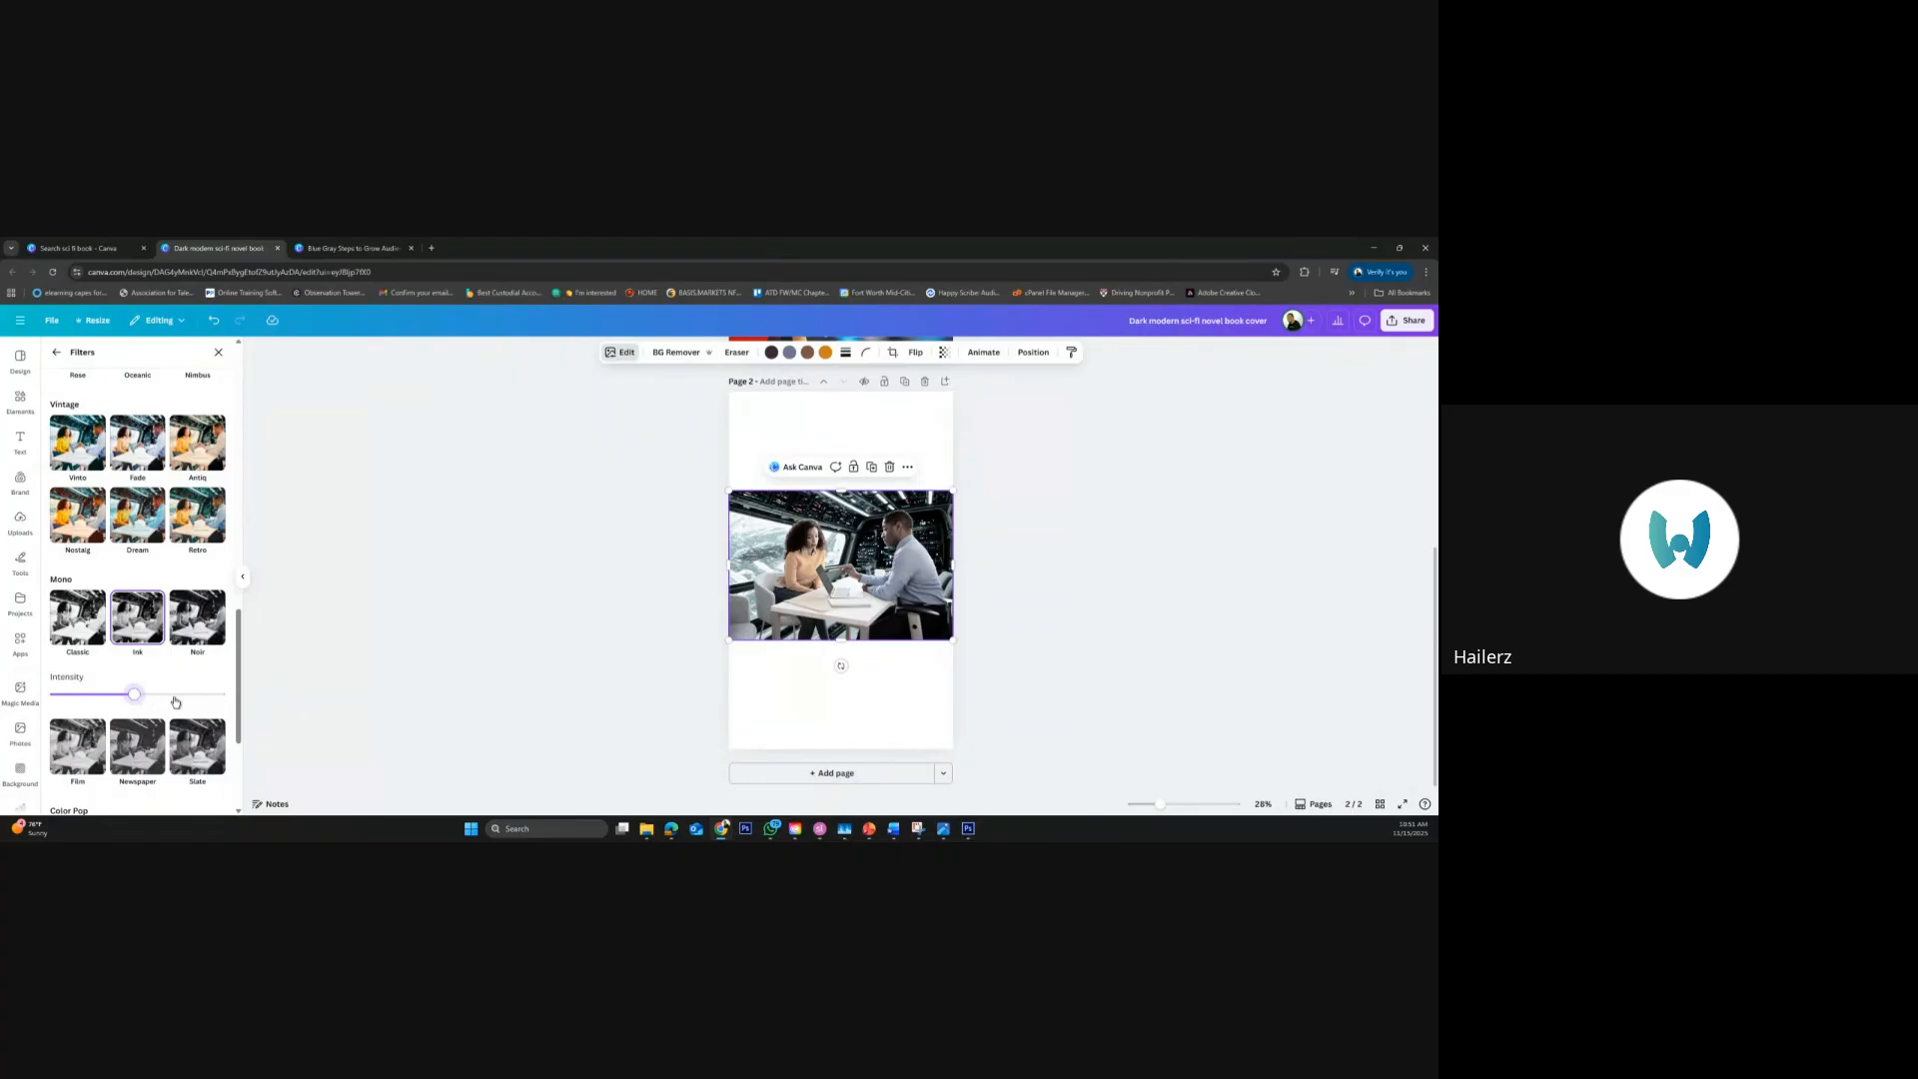
{"action": "left_click", "coordinate": [174, 697]}
{"action": "left_click_drag", "start_coordinate": [174, 697], "coordinate": [149, 701]}
Browse the available Canva apps, examining the general tools and the AI generation collection
{"action": "left_click", "coordinate": [19, 644]}
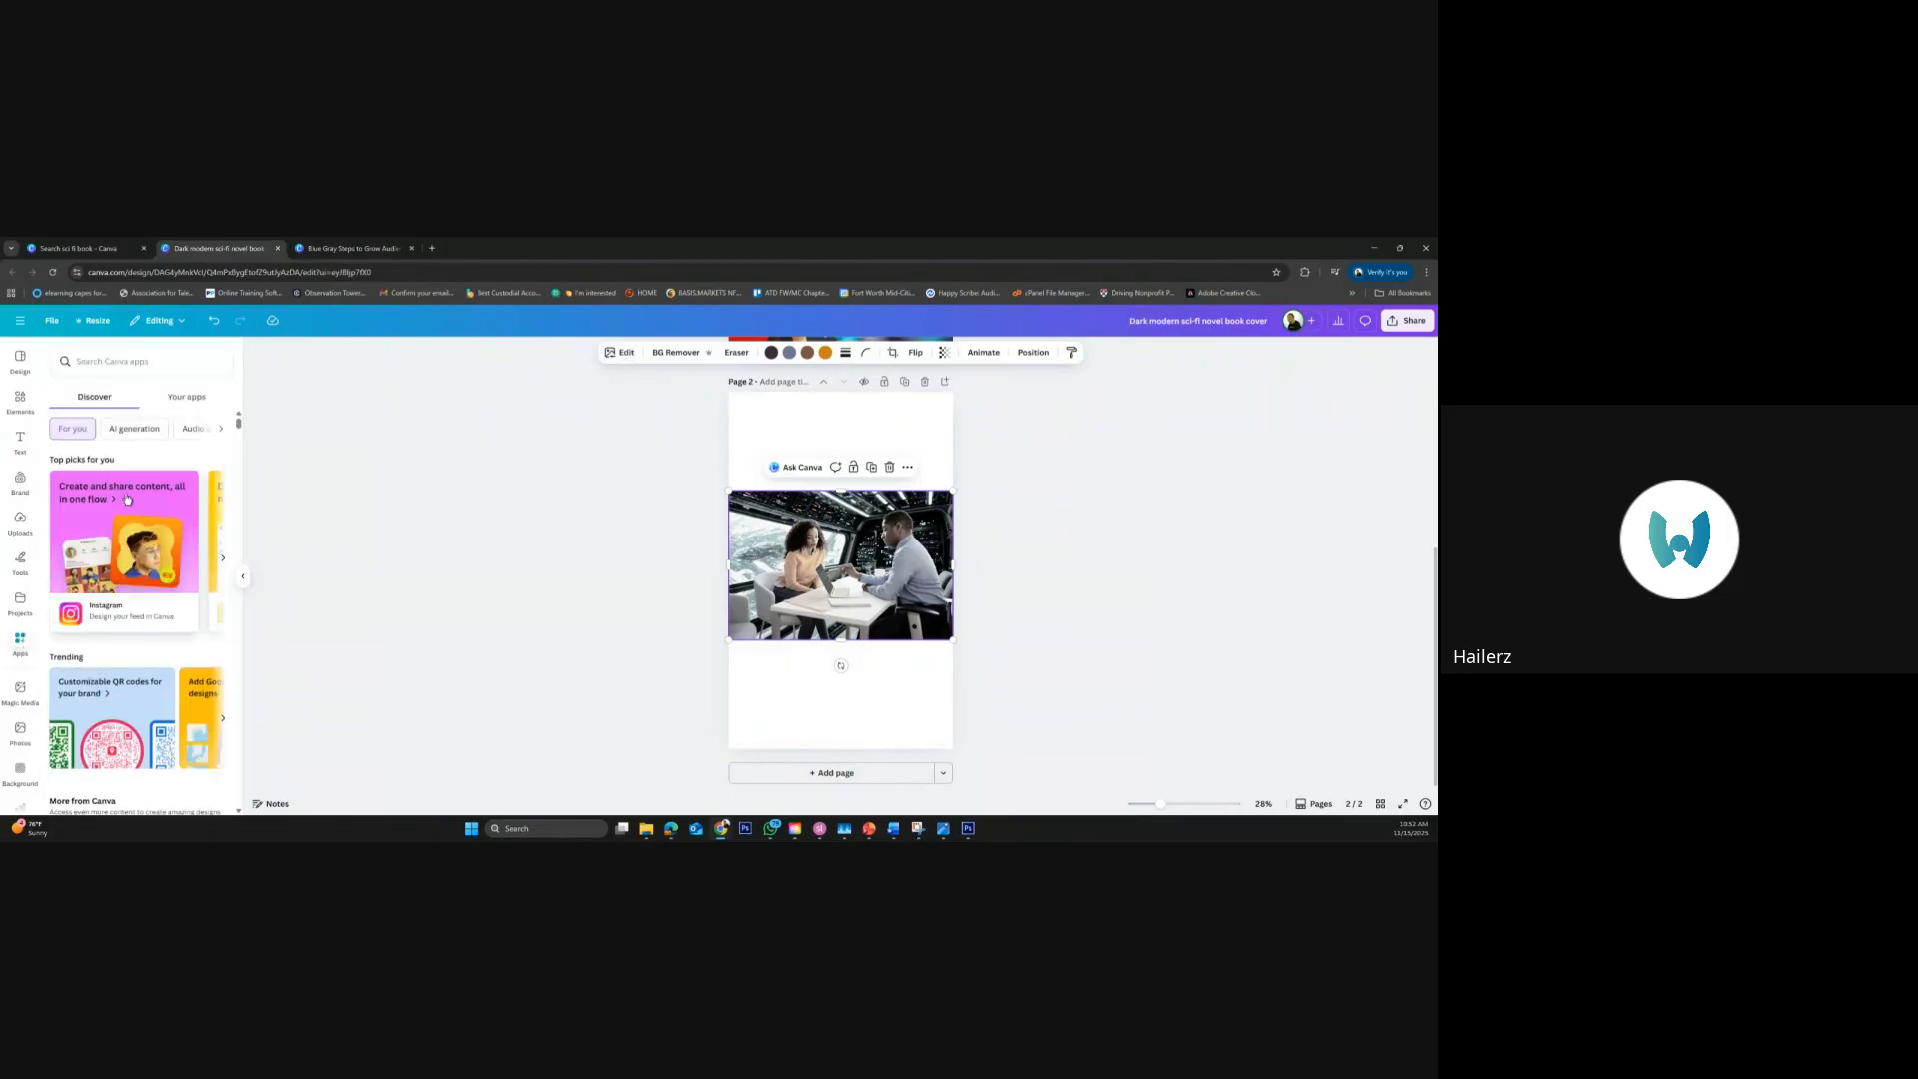
{"action": "scroll", "coordinate": [151, 547], "scroll_direction": "down", "scroll_amount": 5}
{"action": "scroll", "coordinate": [151, 548], "scroll_direction": "down", "scroll_amount": 1}
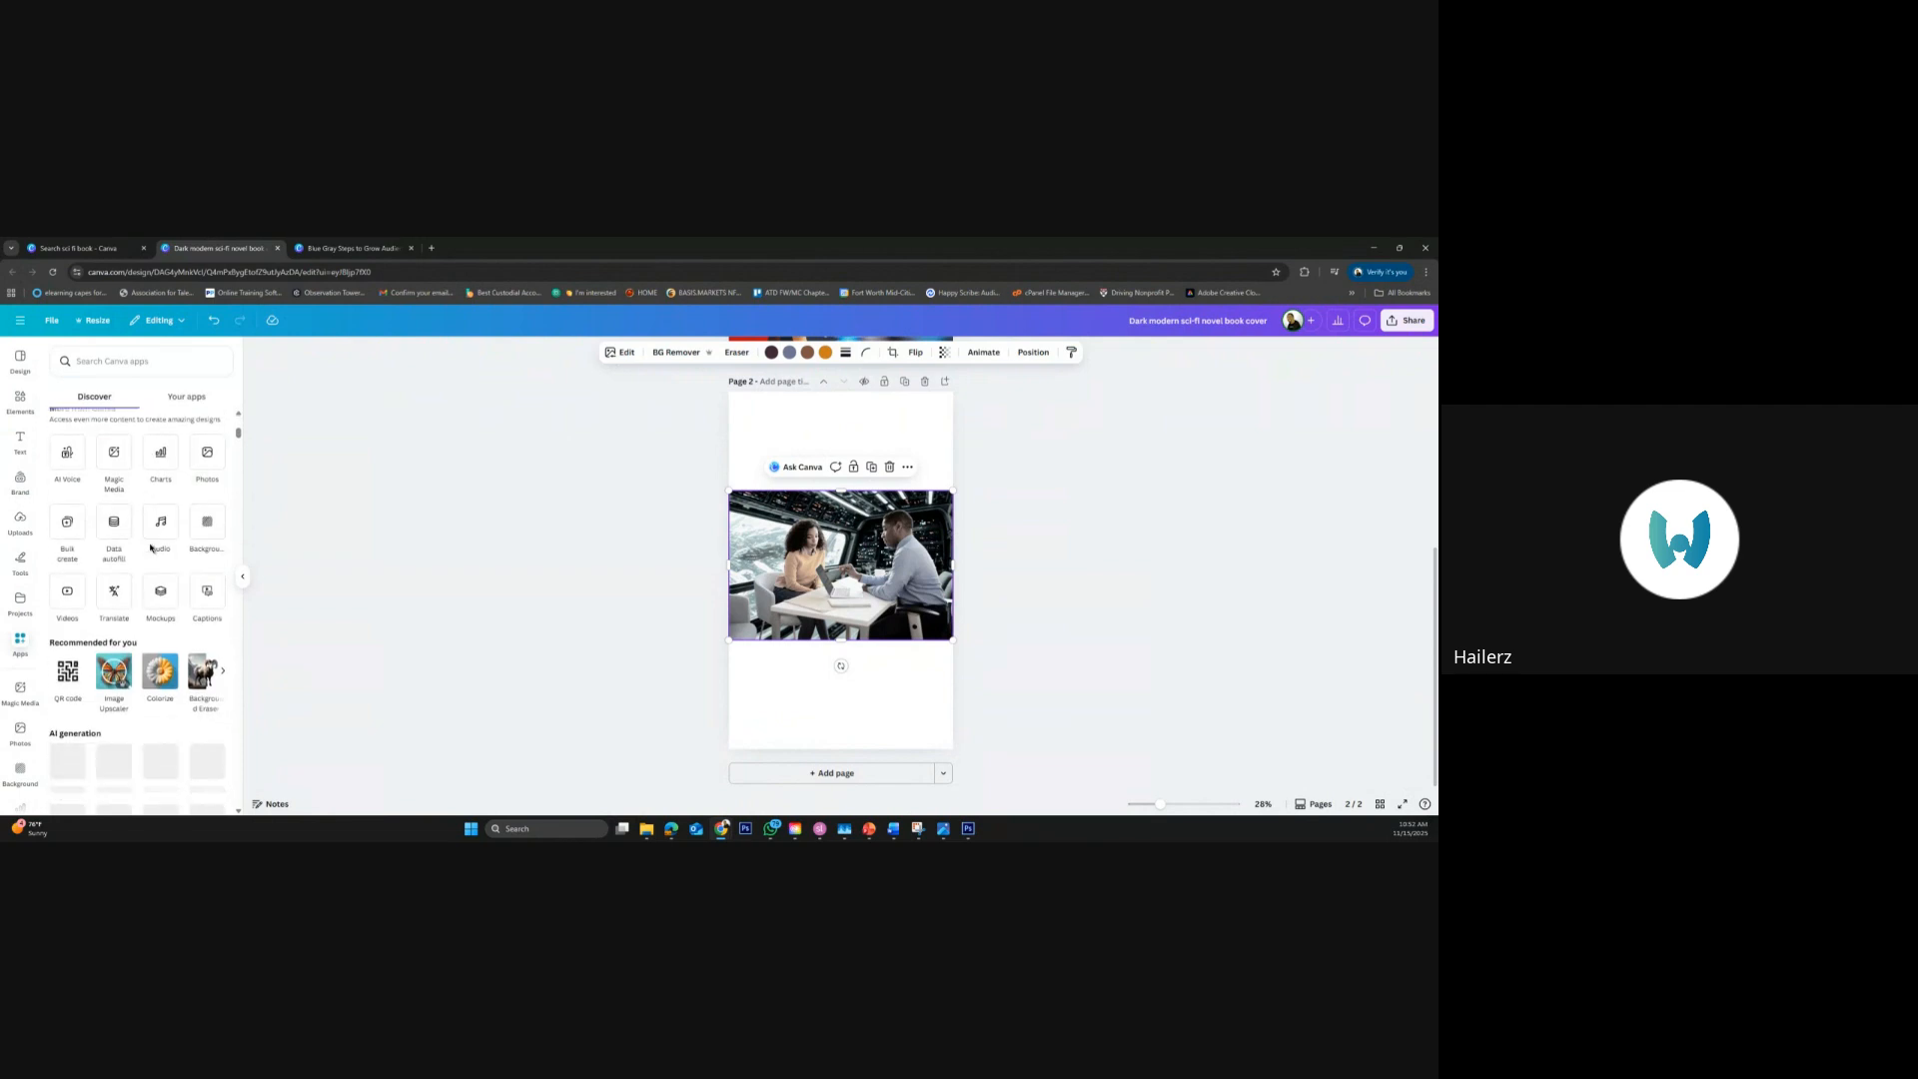
{"action": "scroll", "coordinate": [172, 578], "scroll_direction": "down", "scroll_amount": 2}
{"action": "scroll", "coordinate": [172, 578], "scroll_direction": "down", "scroll_amount": 3}
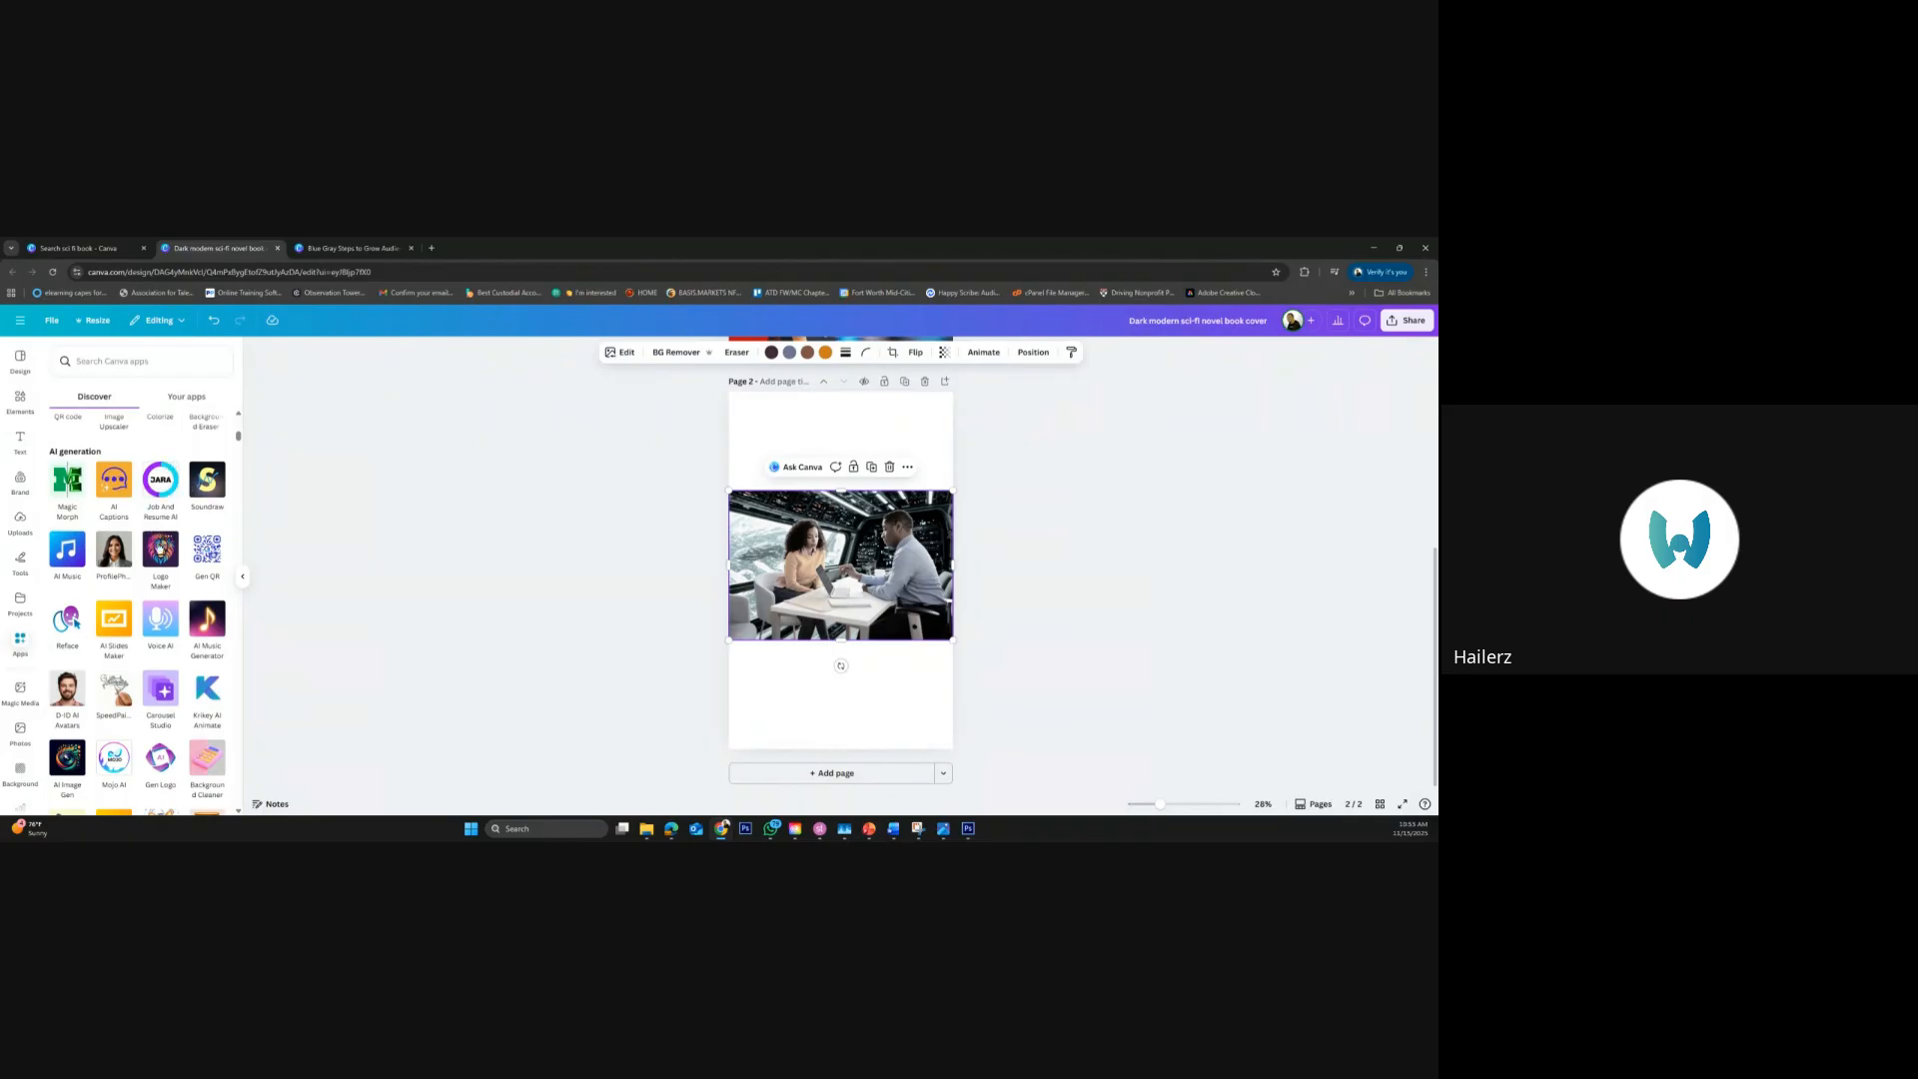
{"action": "scroll", "coordinate": [148, 624], "scroll_direction": "down", "scroll_amount": 5}
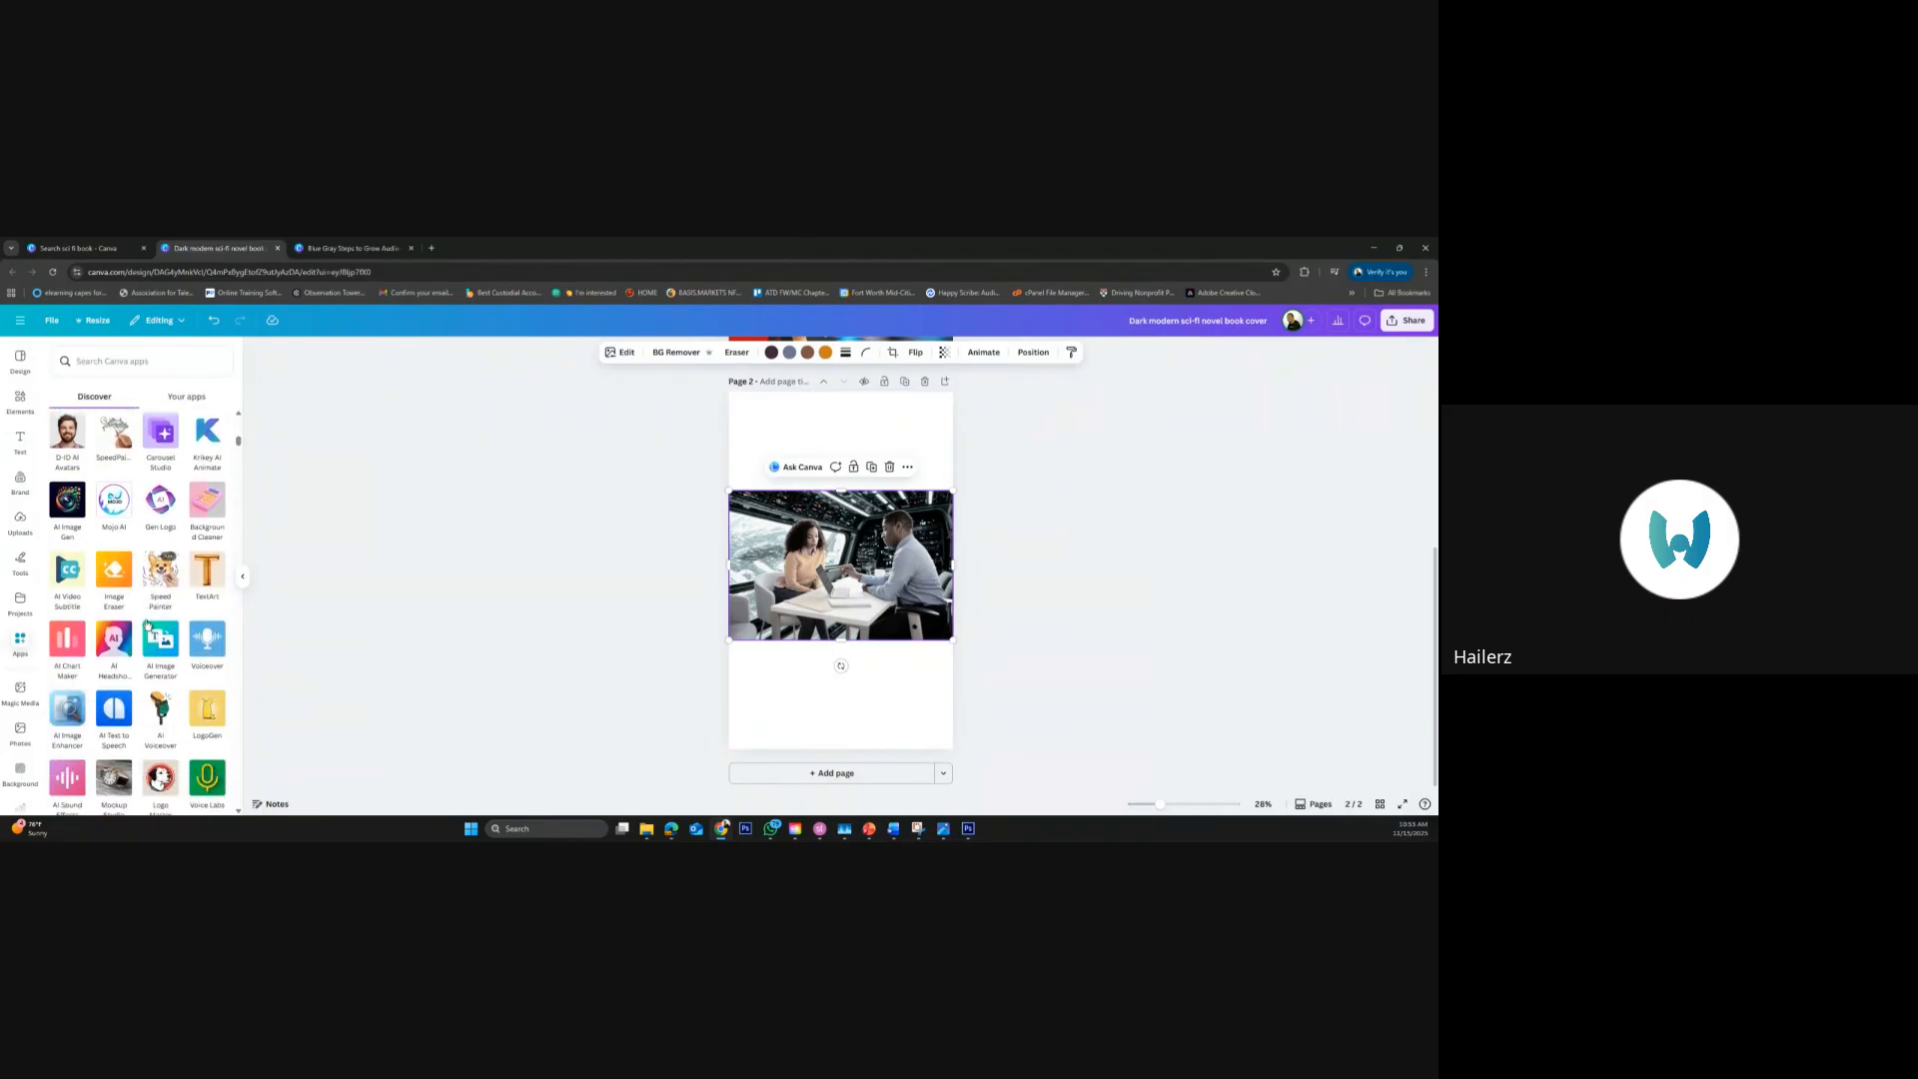
{"action": "scroll", "coordinate": [150, 623], "scroll_direction": "down", "scroll_amount": 3}
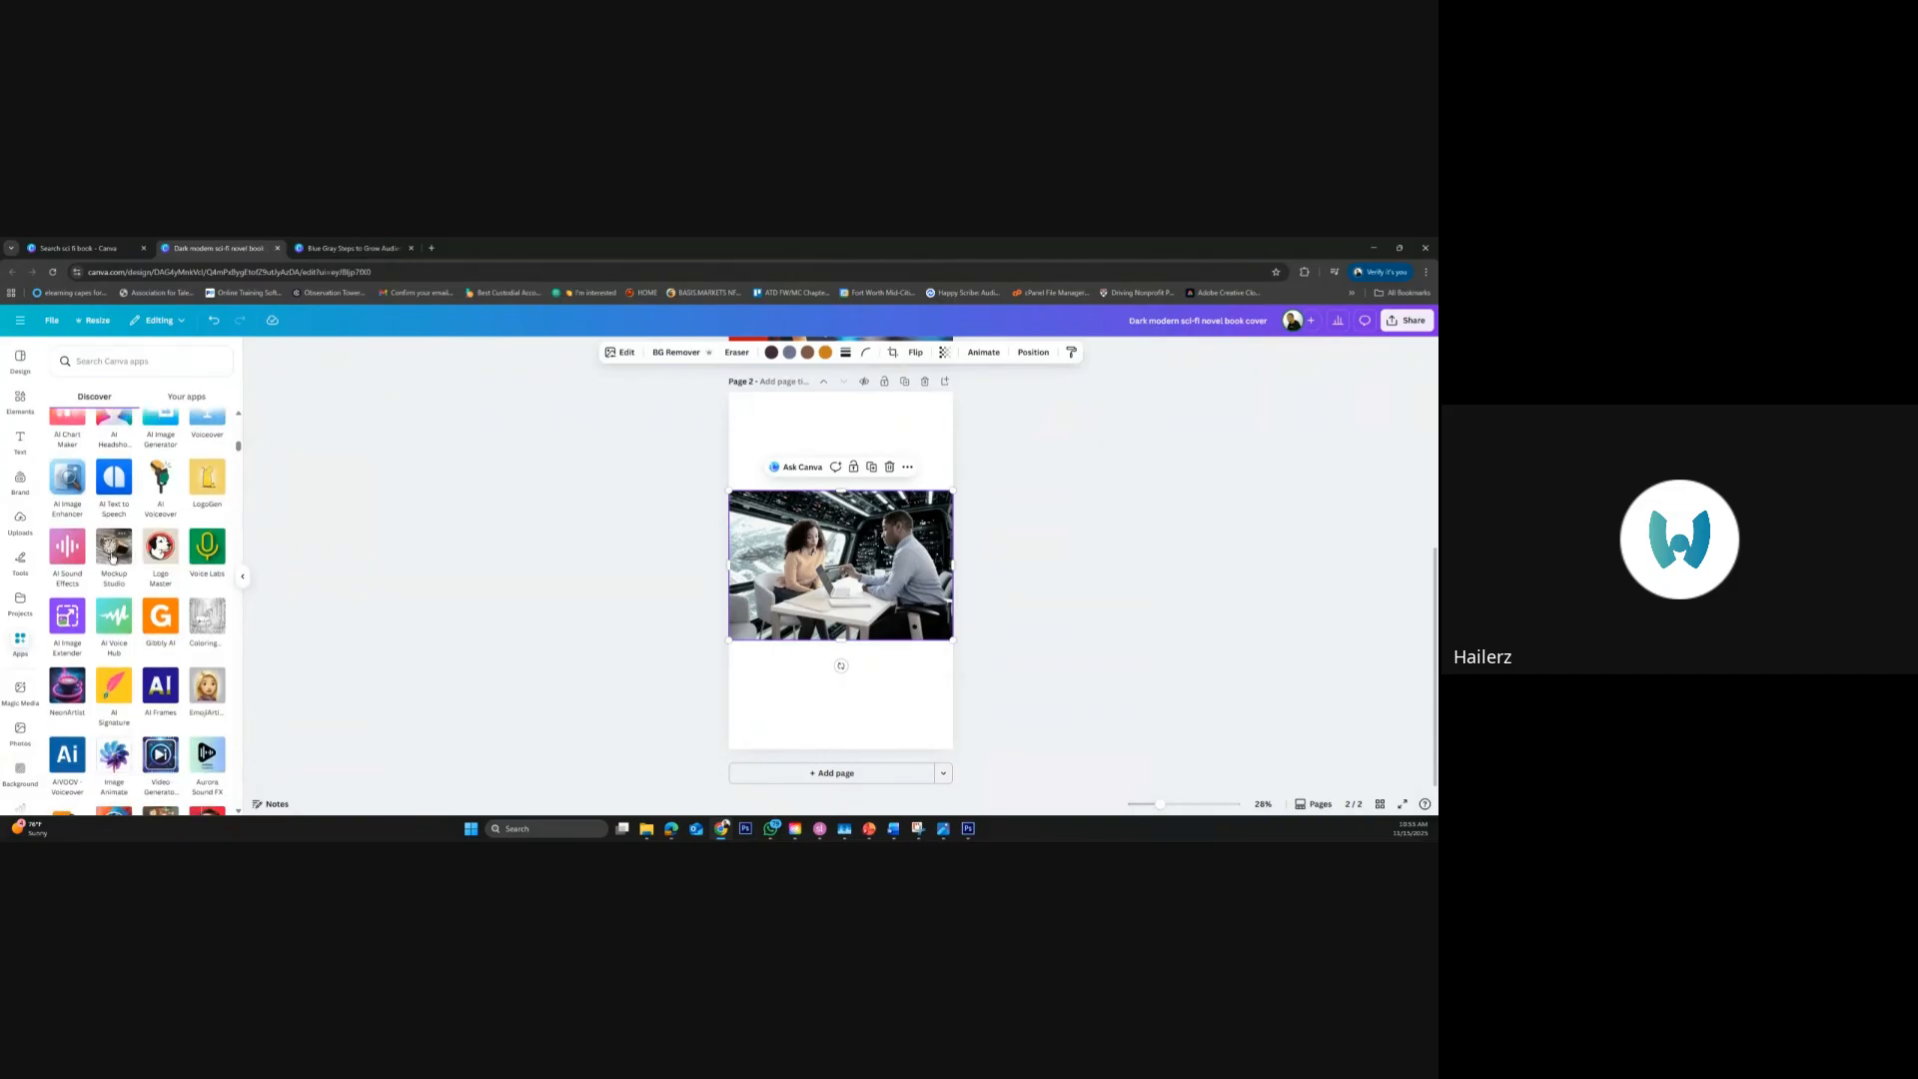
{"action": "scroll", "coordinate": [165, 610], "scroll_direction": "down", "scroll_amount": 3}
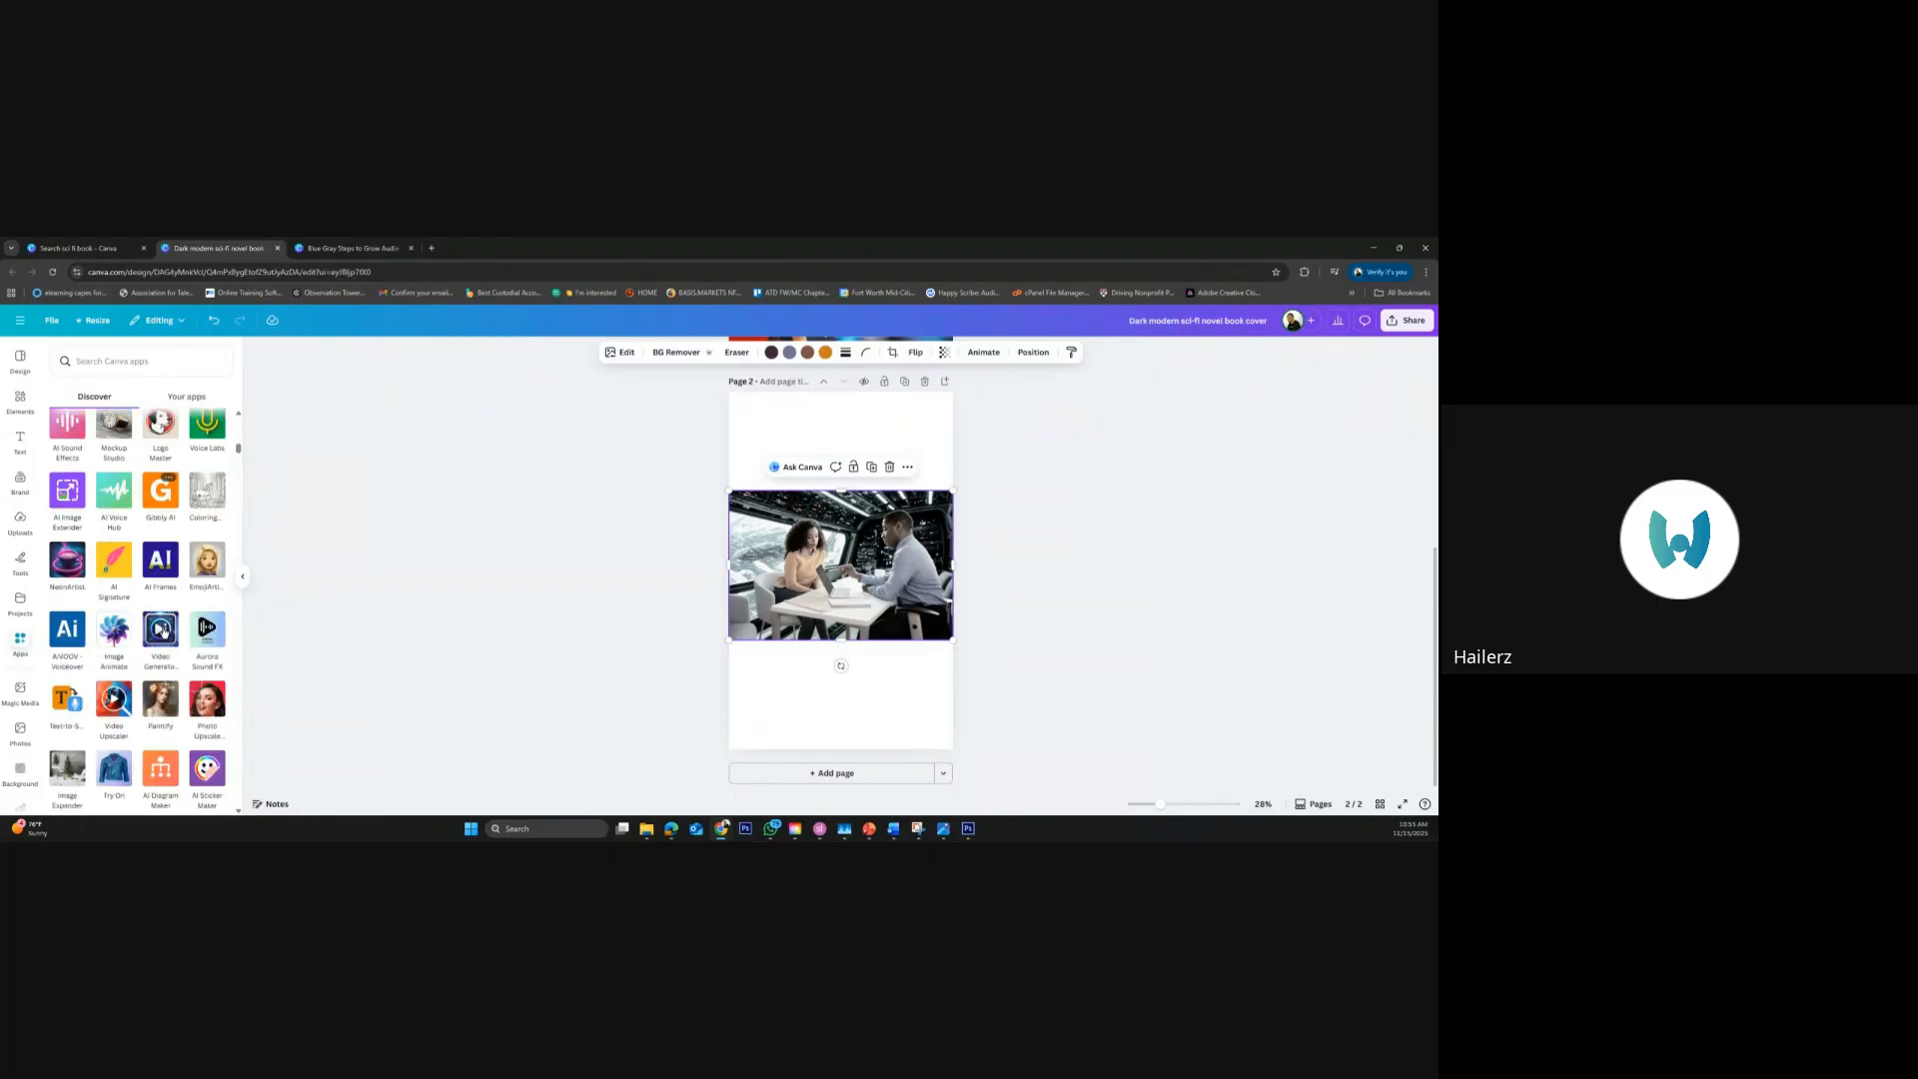
{"action": "scroll", "coordinate": [165, 632], "scroll_direction": "down", "scroll_amount": 1}
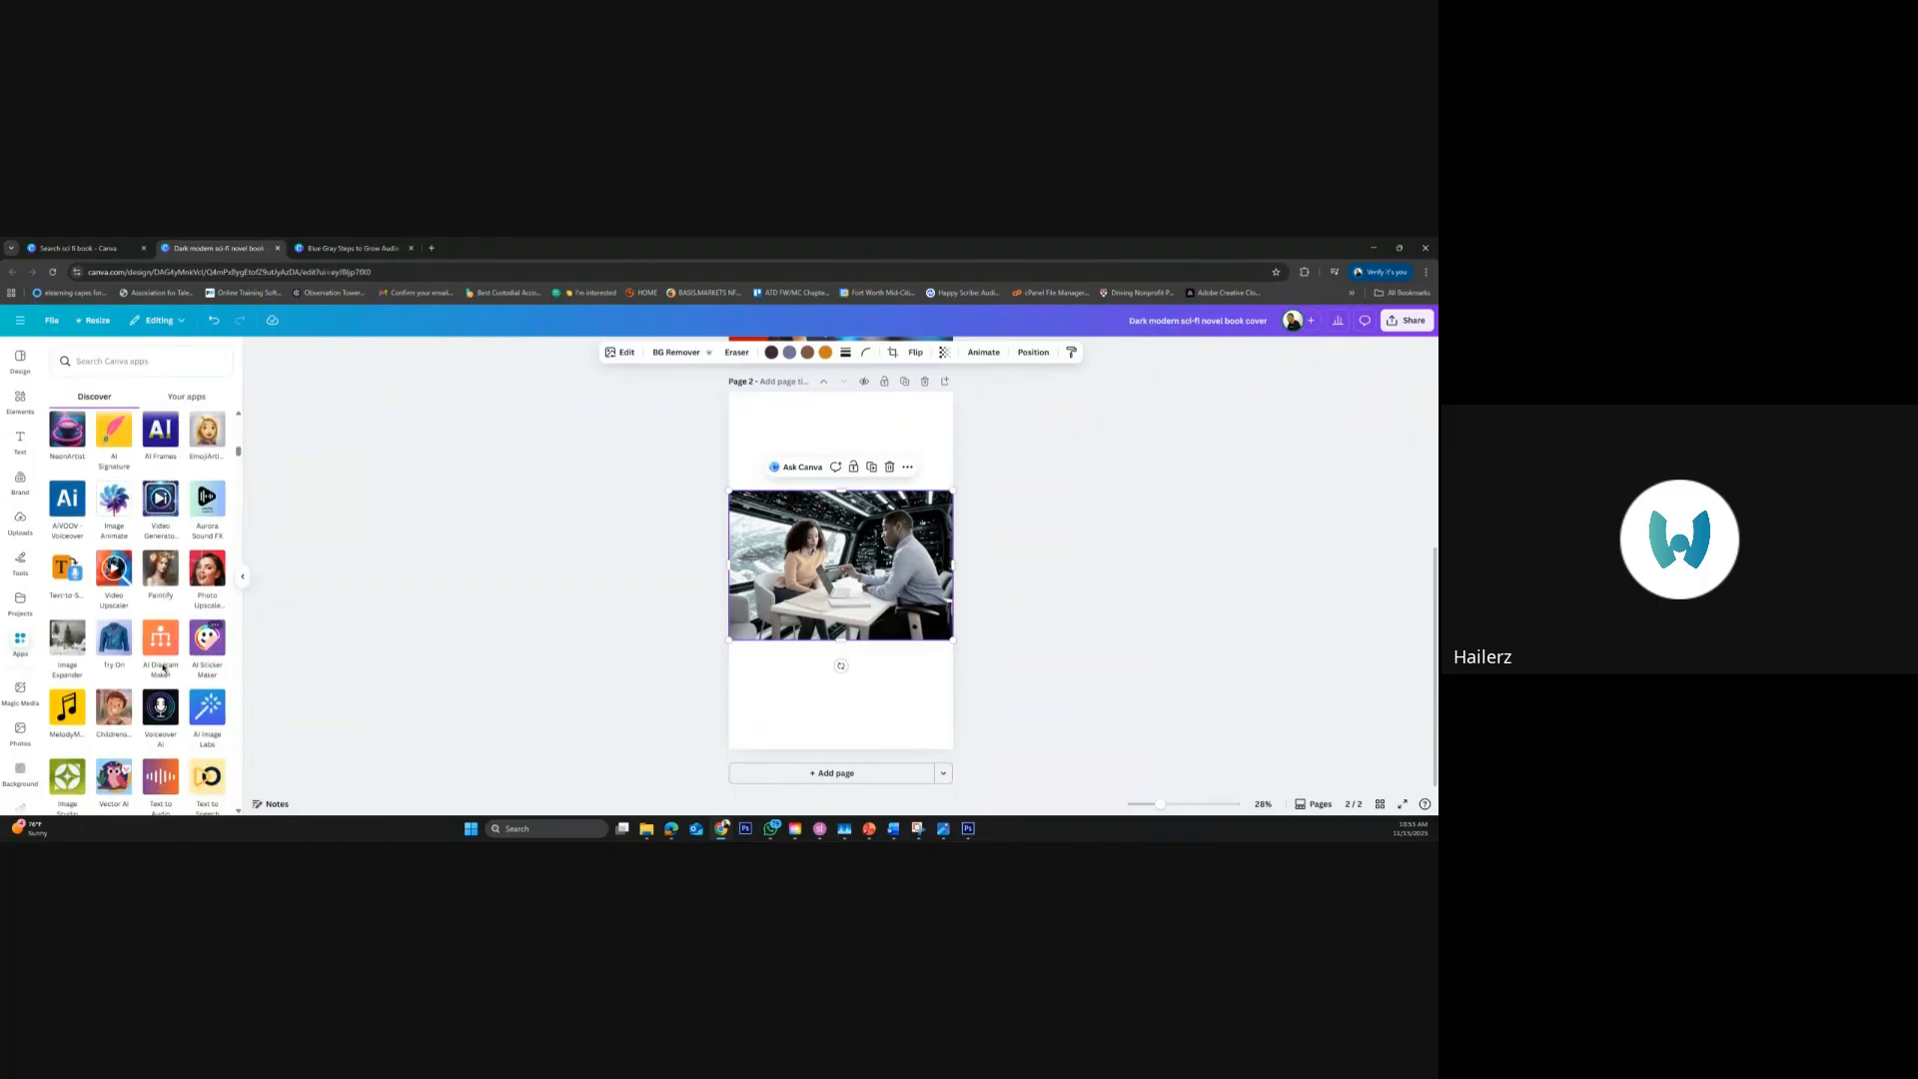
{"action": "scroll", "coordinate": [170, 683], "scroll_direction": "down", "scroll_amount": 3}
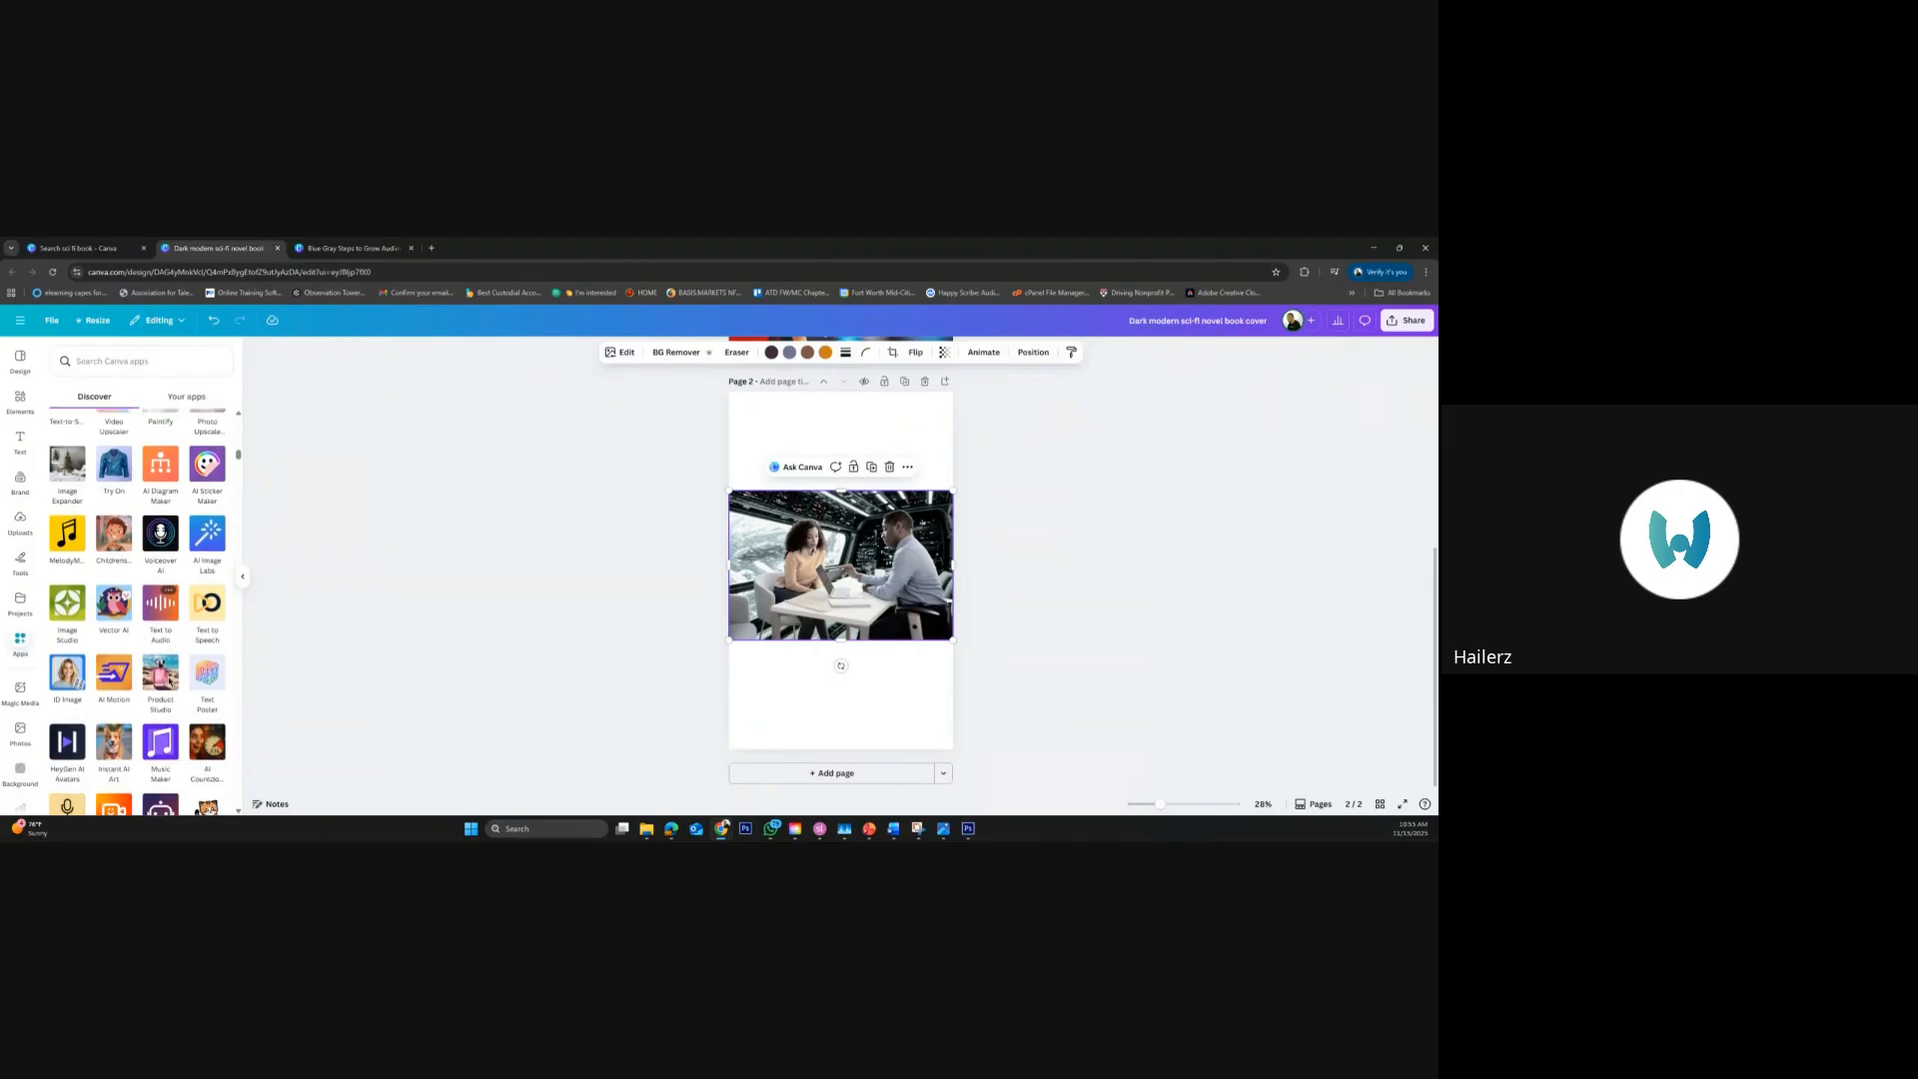